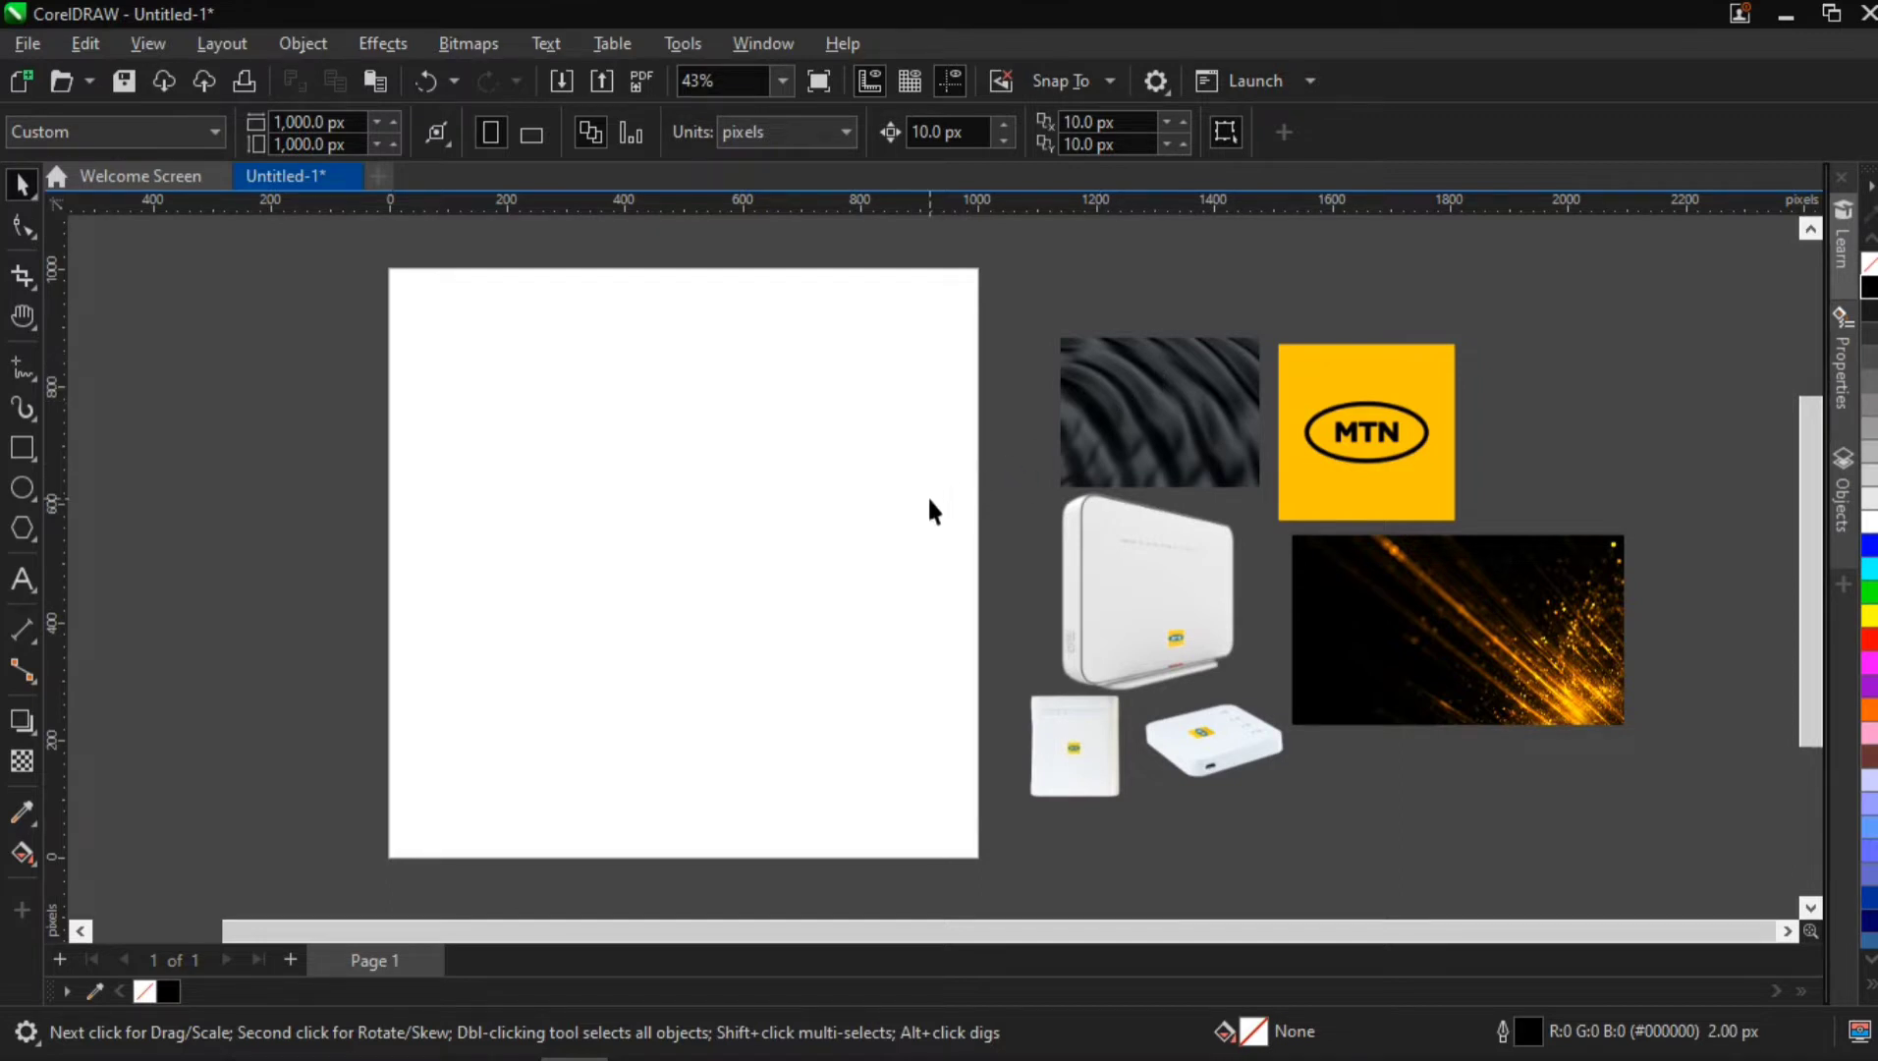
Examine the blank page and the router, logo, texture and gold-light images placed beside it
{"action": "scroll", "coordinate": [1459, 628], "scroll_direction": "up", "scroll_amount": 2}
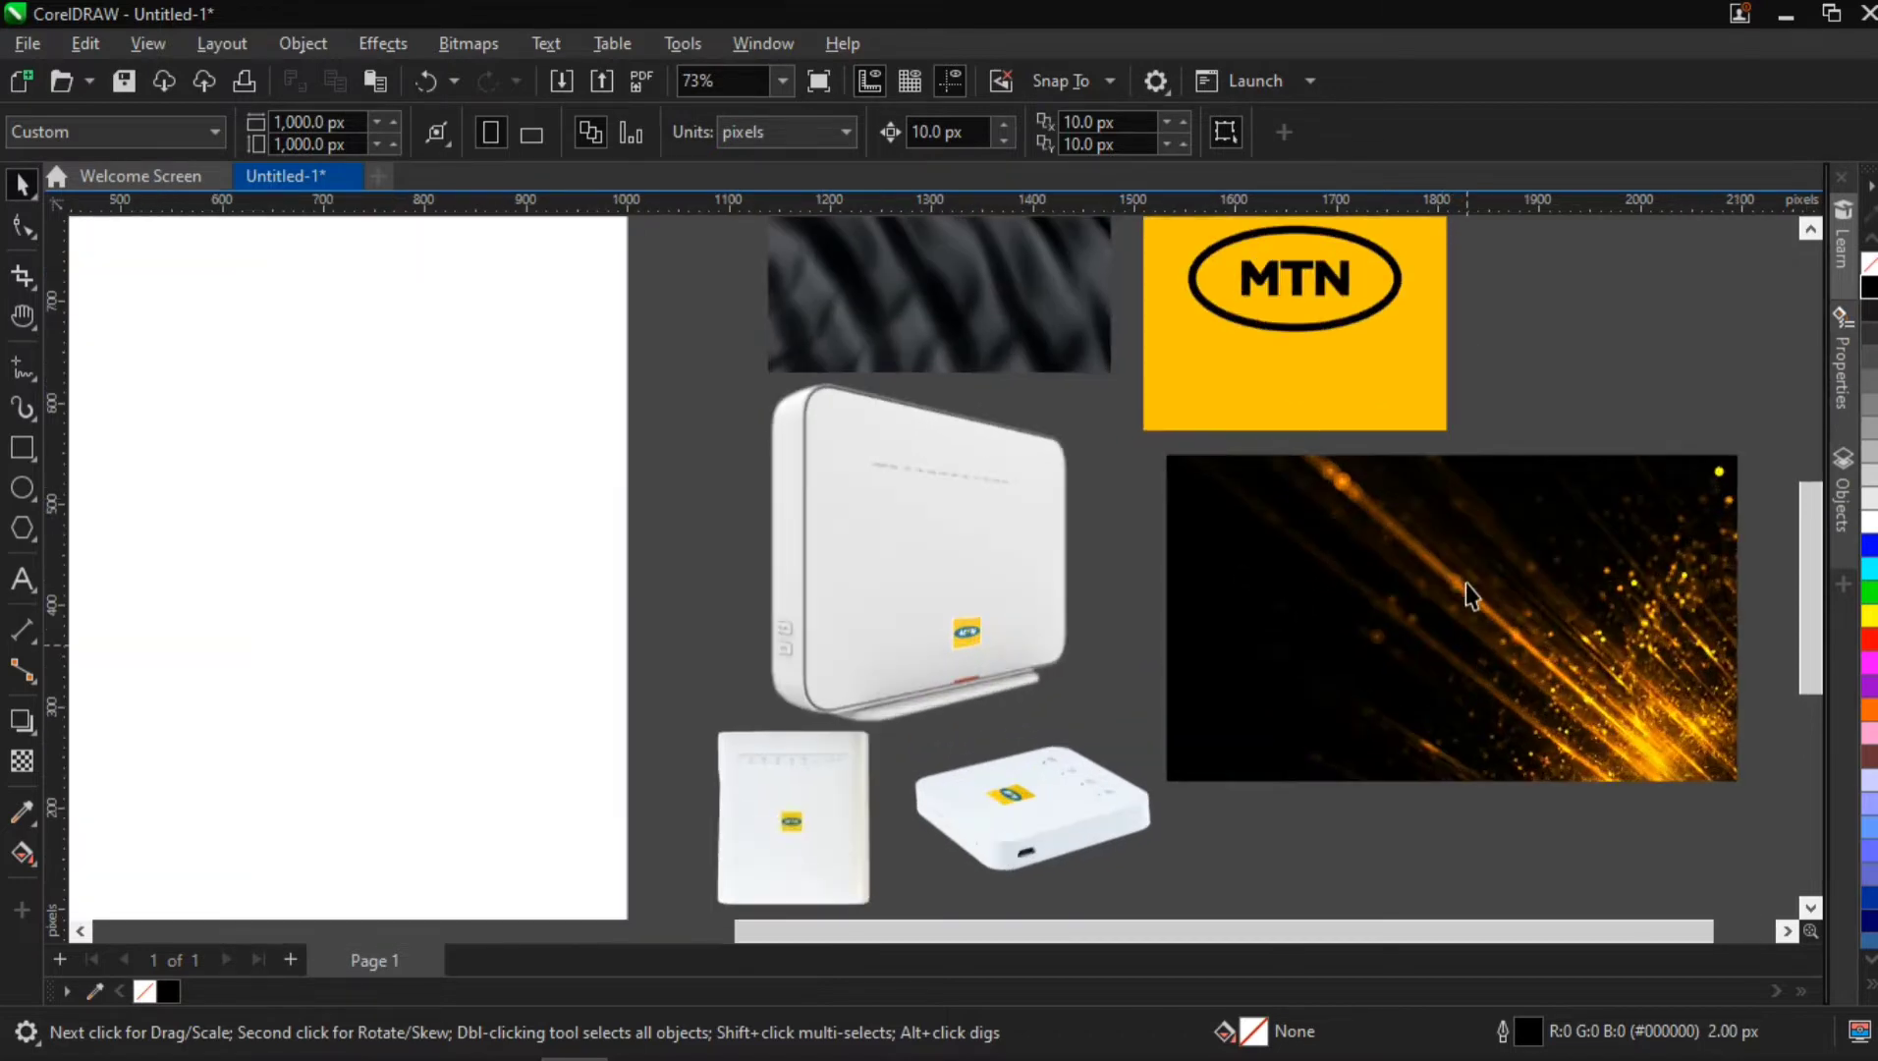
{"action": "key", "text": "h"}
{"action": "left_click_drag", "start_coordinate": [1426, 449], "coordinate": [1325, 528]}
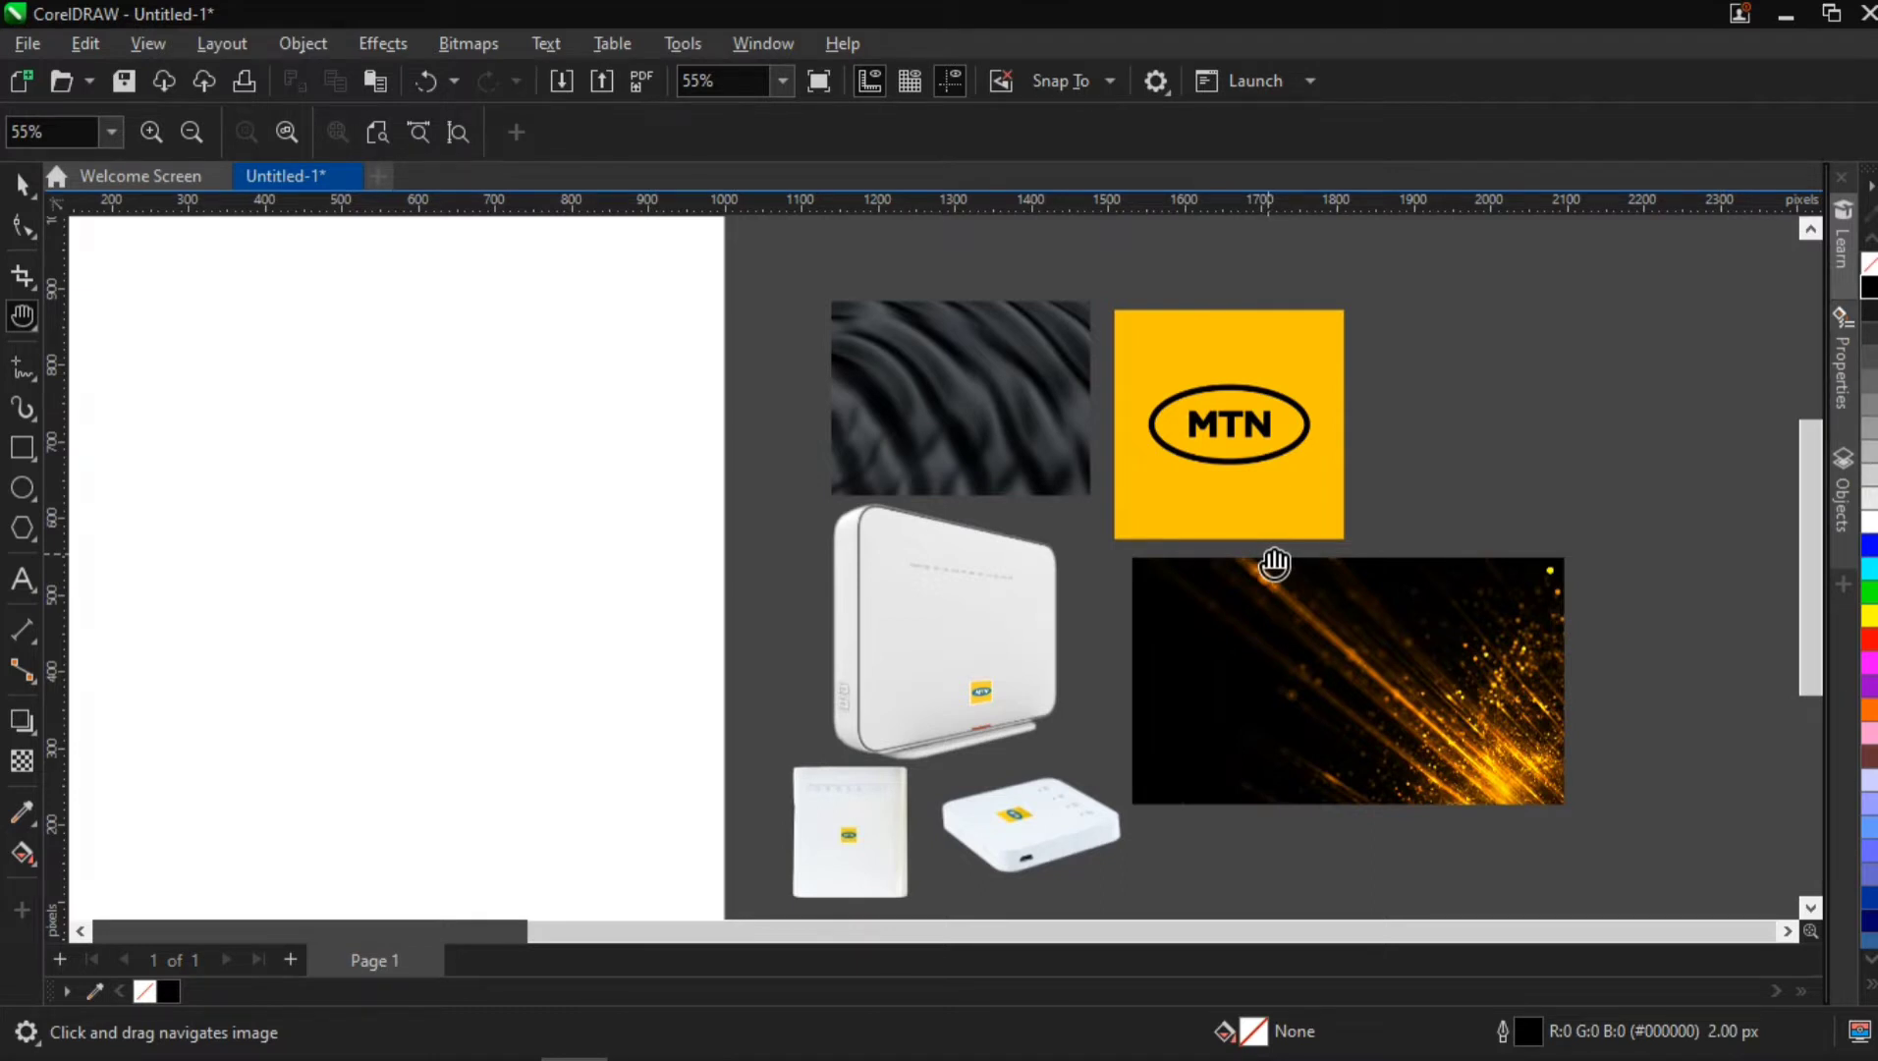
{"action": "scroll", "coordinate": [1275, 563], "scroll_direction": "down", "scroll_amount": 2}
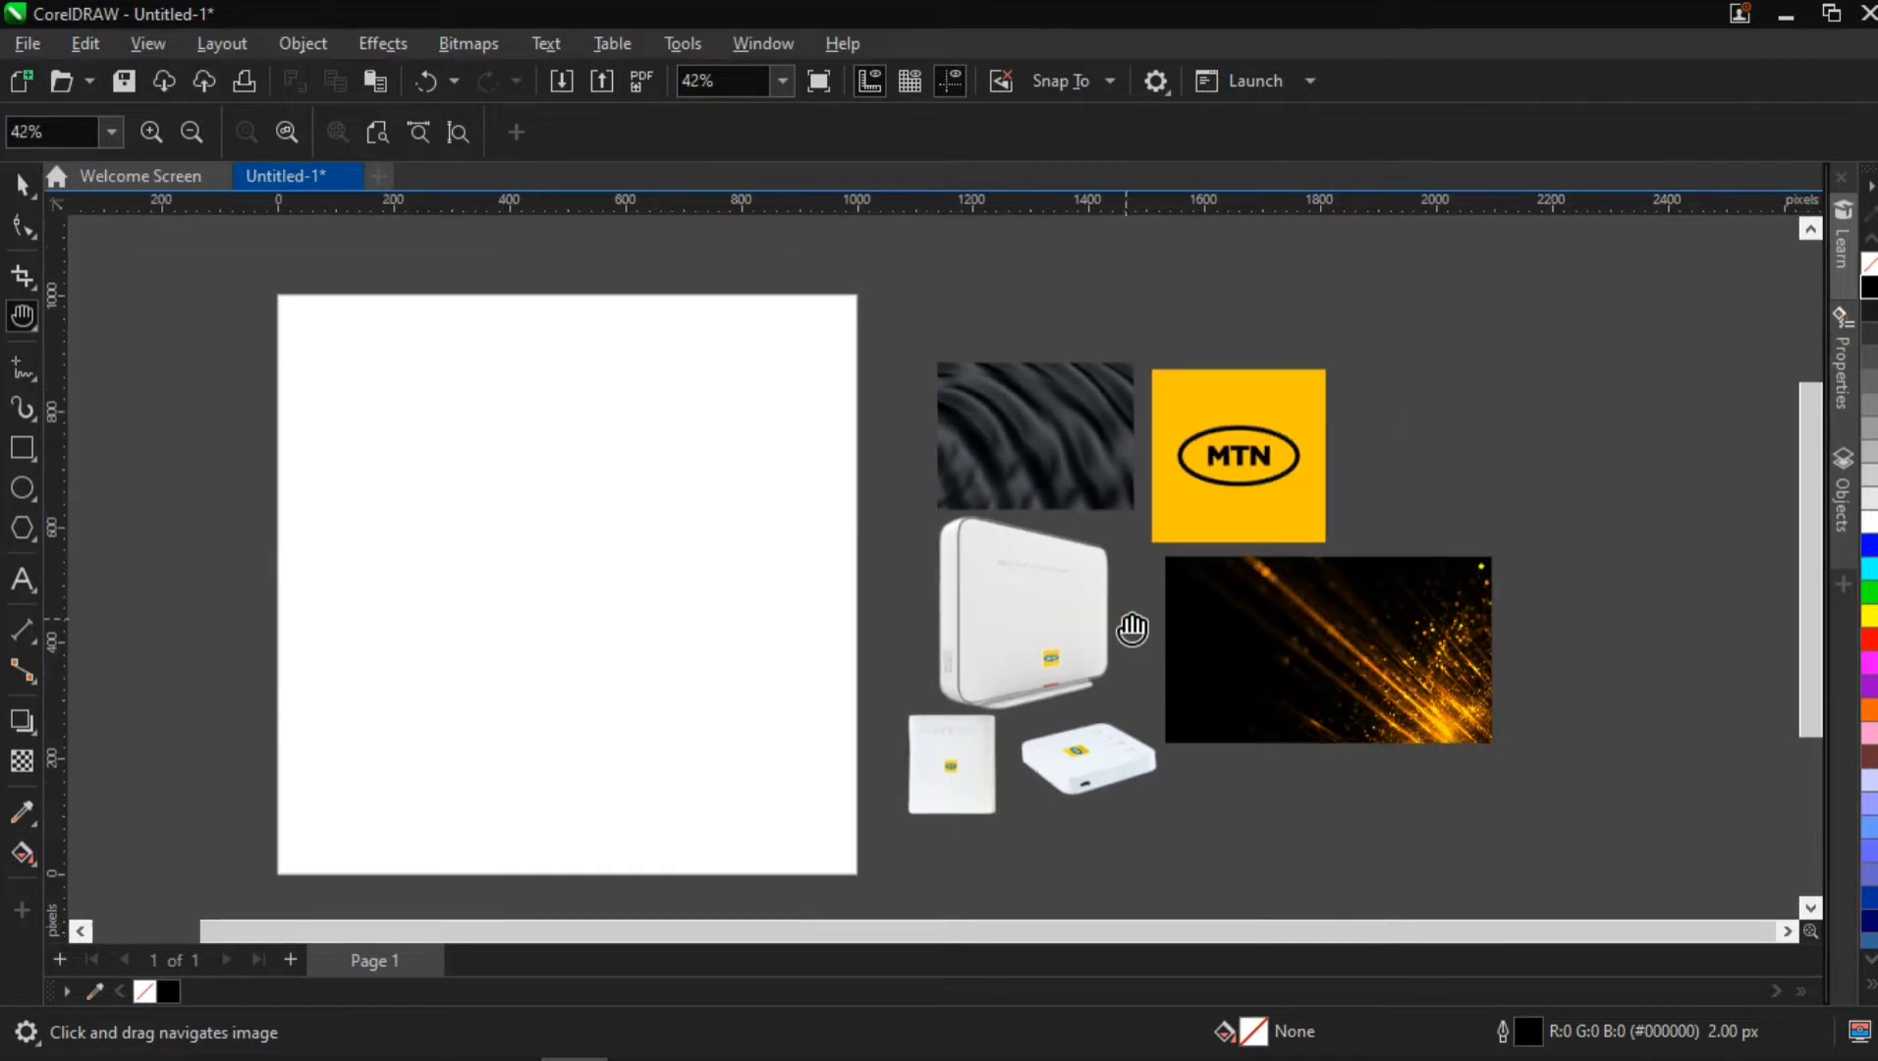
{"action": "key", "text": "space"}
{"action": "key", "text": "space"}
{"action": "left_click_drag", "start_coordinate": [767, 683], "coordinate": [855, 638]}
{"action": "key", "text": "space"}
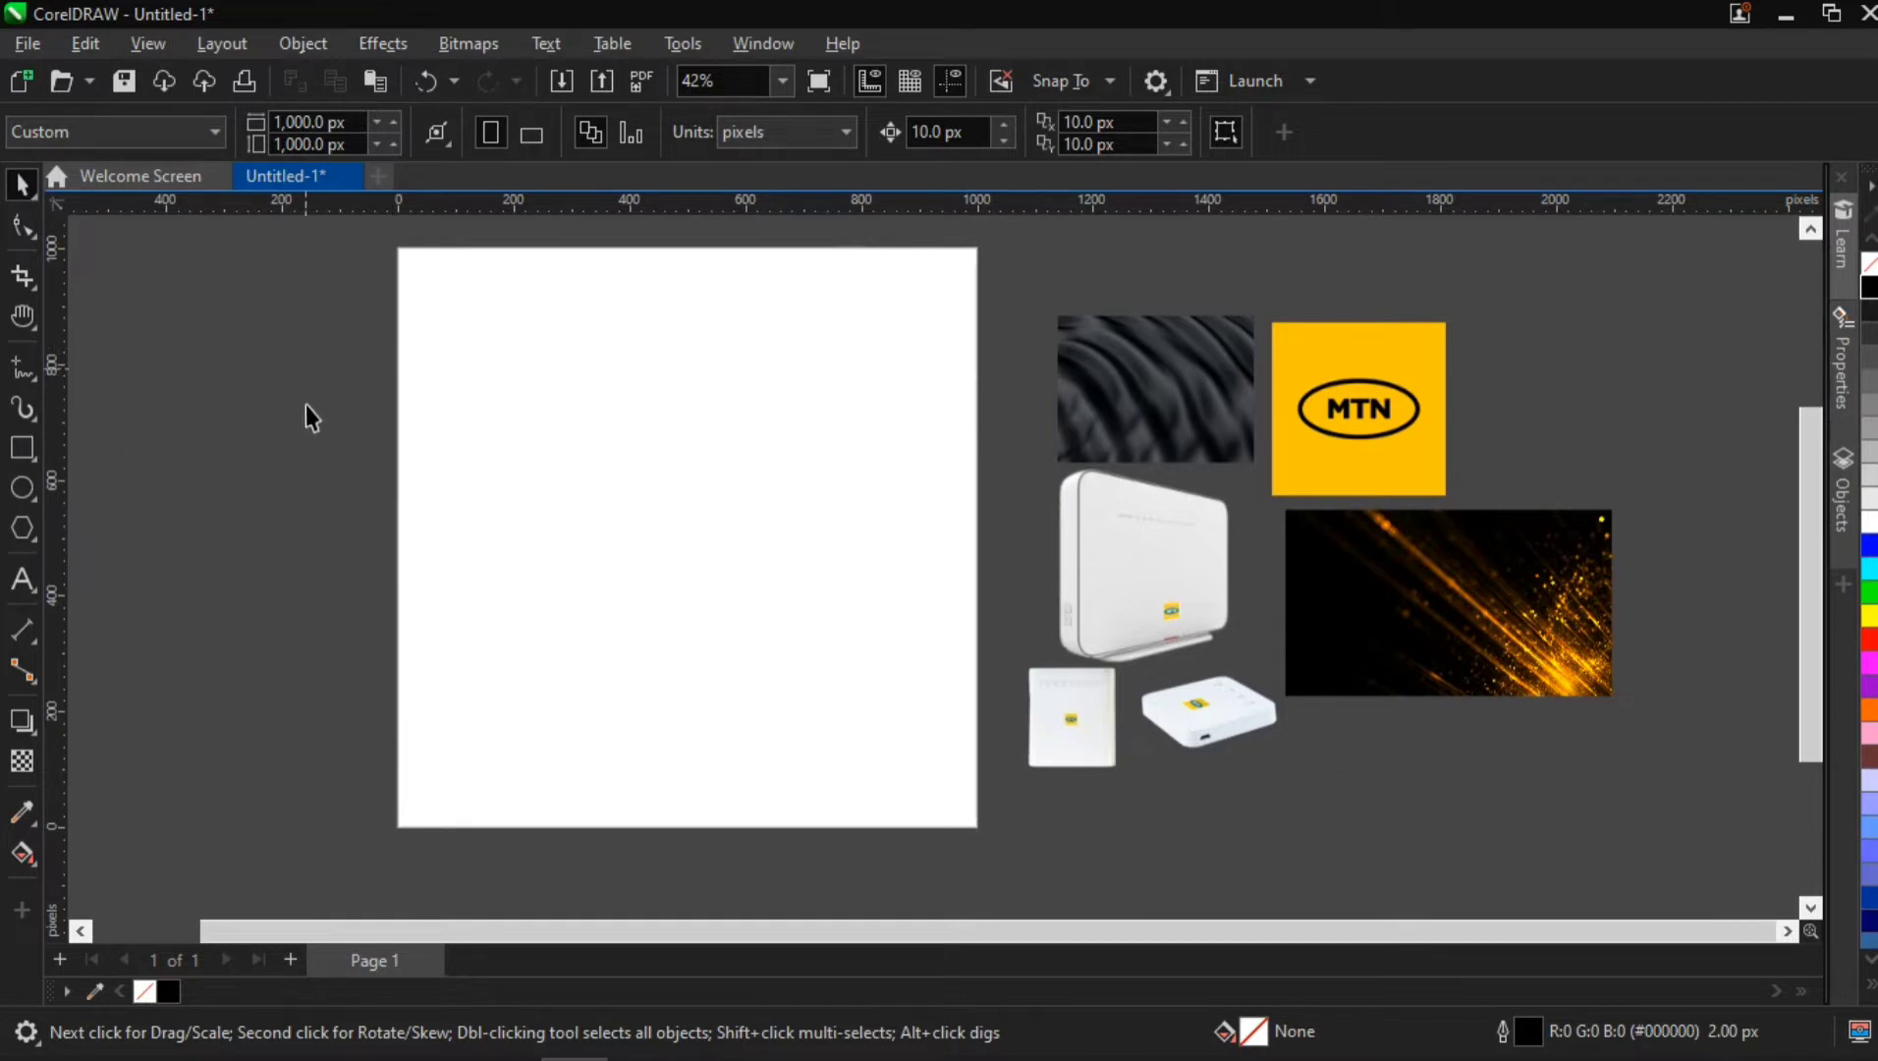
{"action": "left_click", "coordinate": [23, 449]}
{"action": "left_click_drag", "start_coordinate": [111, 404], "coordinate": [226, 502]}
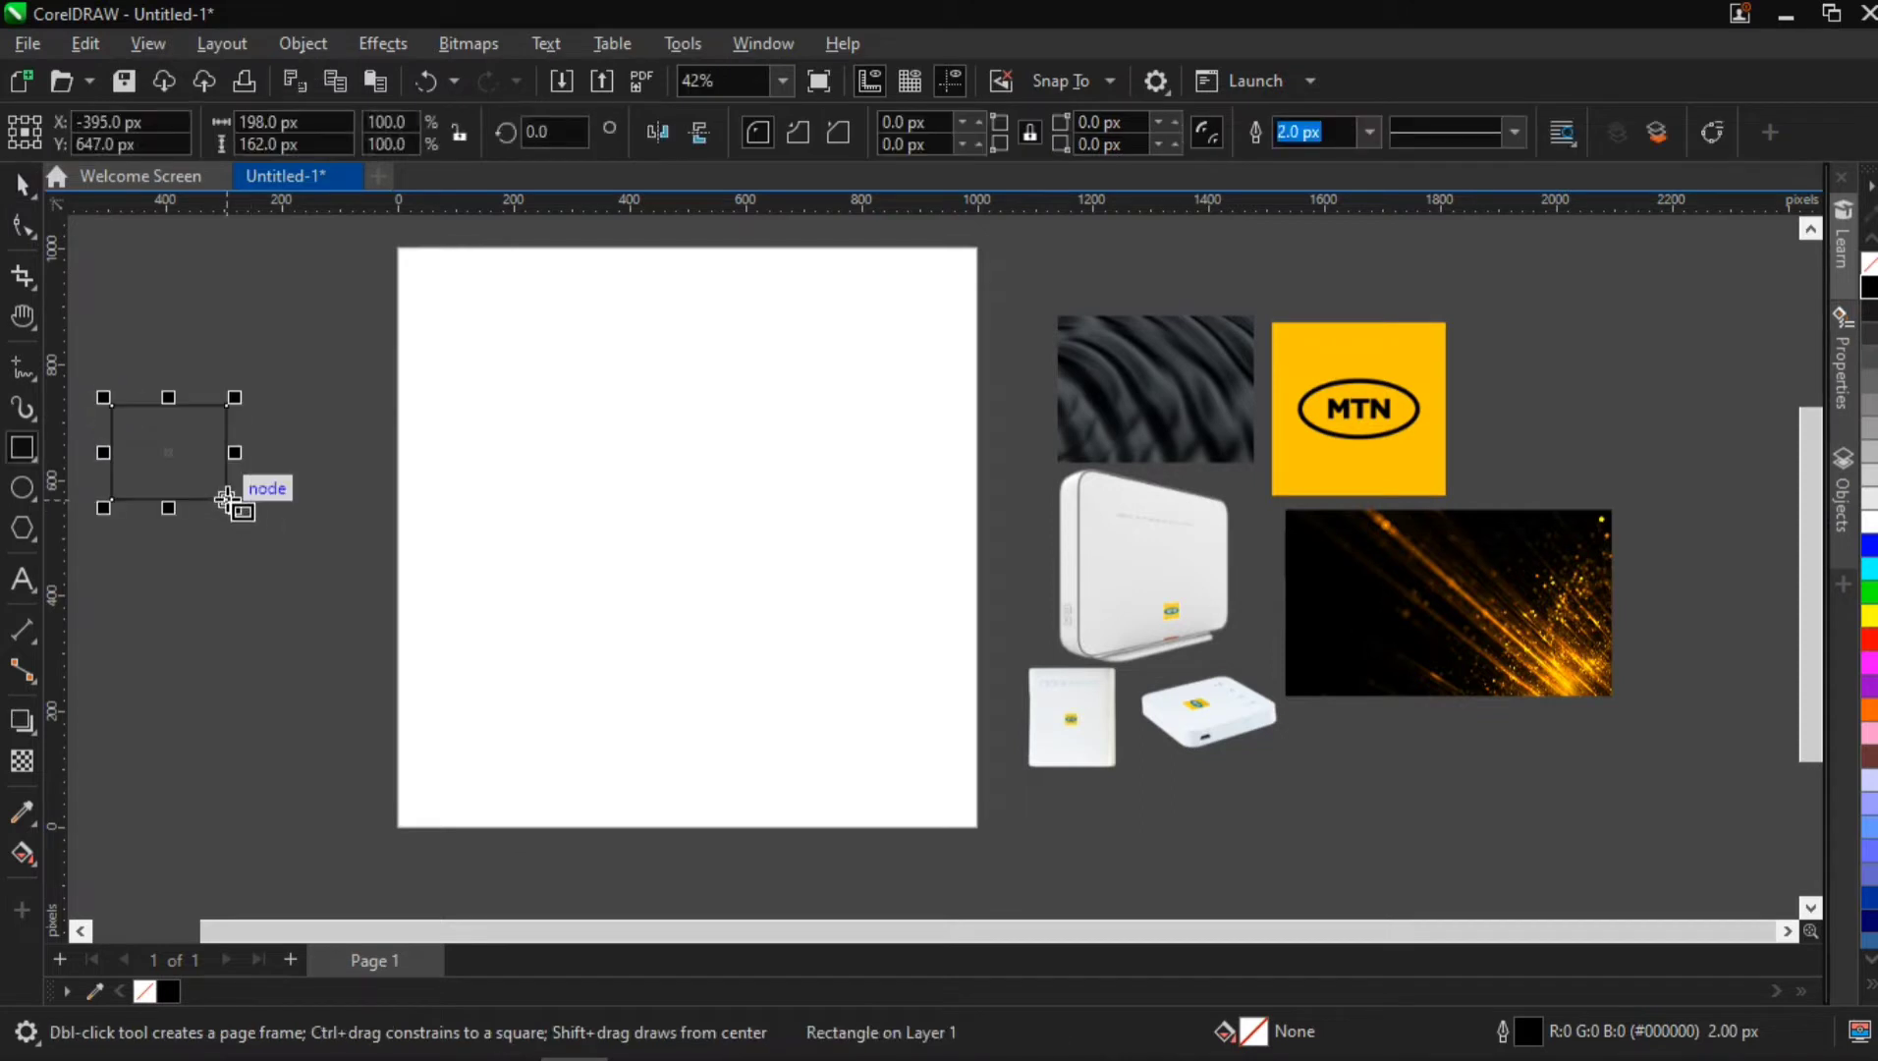
{"action": "key", "text": "ctrl+z"}
Create a page frame rectangle of 1,000 by 1,000 px that covers the whole page
{"action": "double_click", "coordinate": [21, 449]}
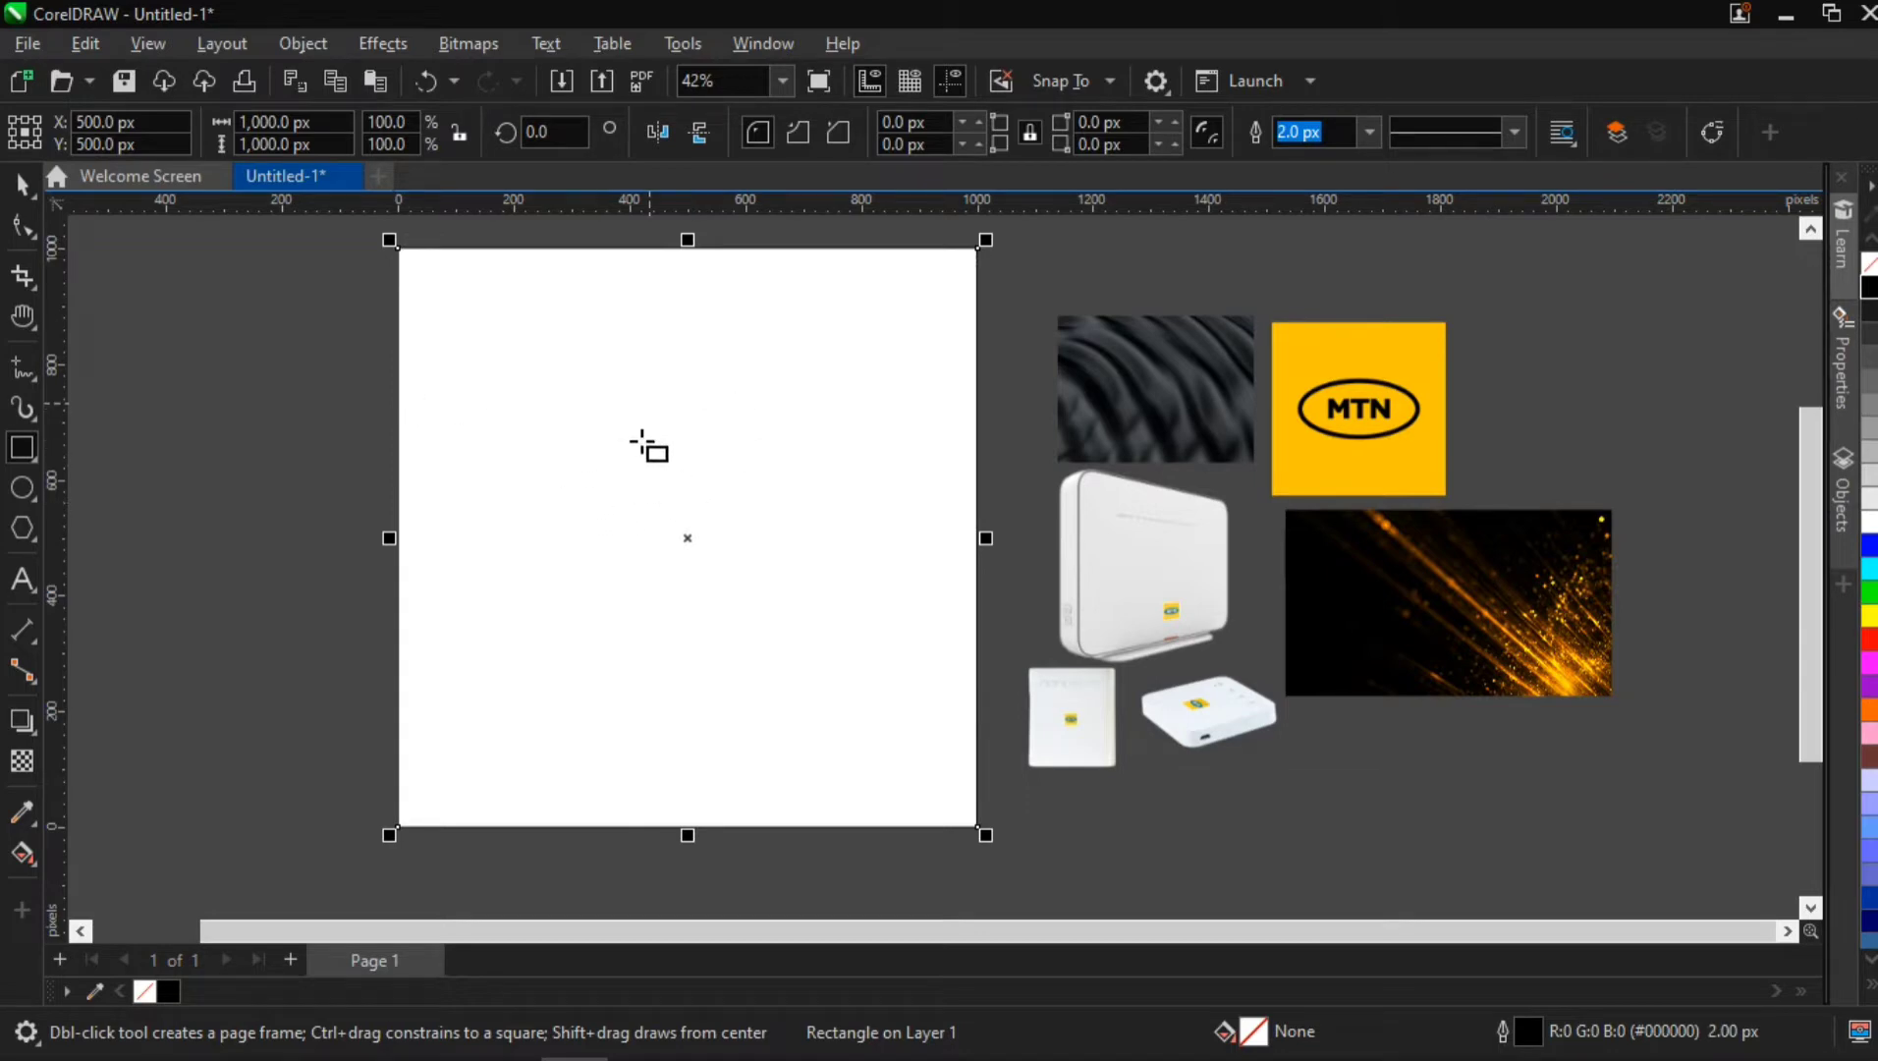
{"action": "left_click", "coordinate": [23, 194]}
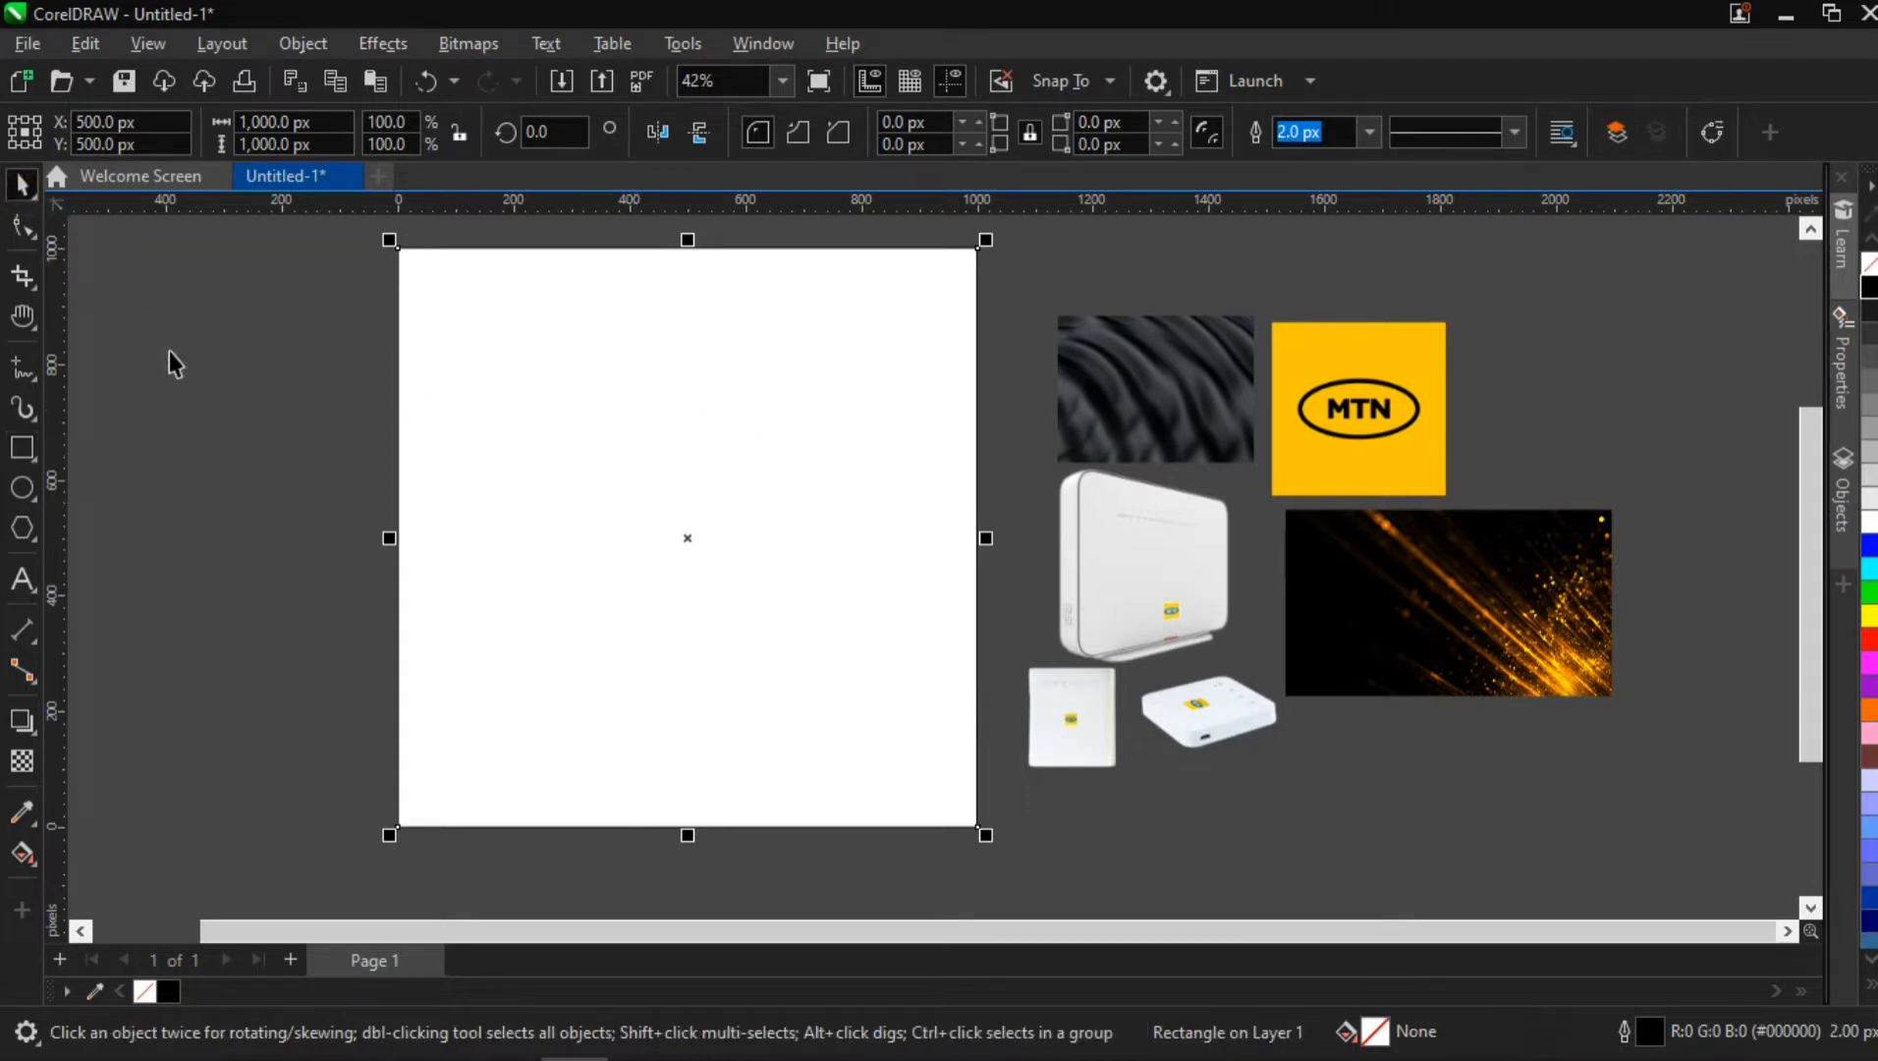
{"action": "left_click", "coordinate": [361, 498]}
{"action": "key", "text": "F6"}
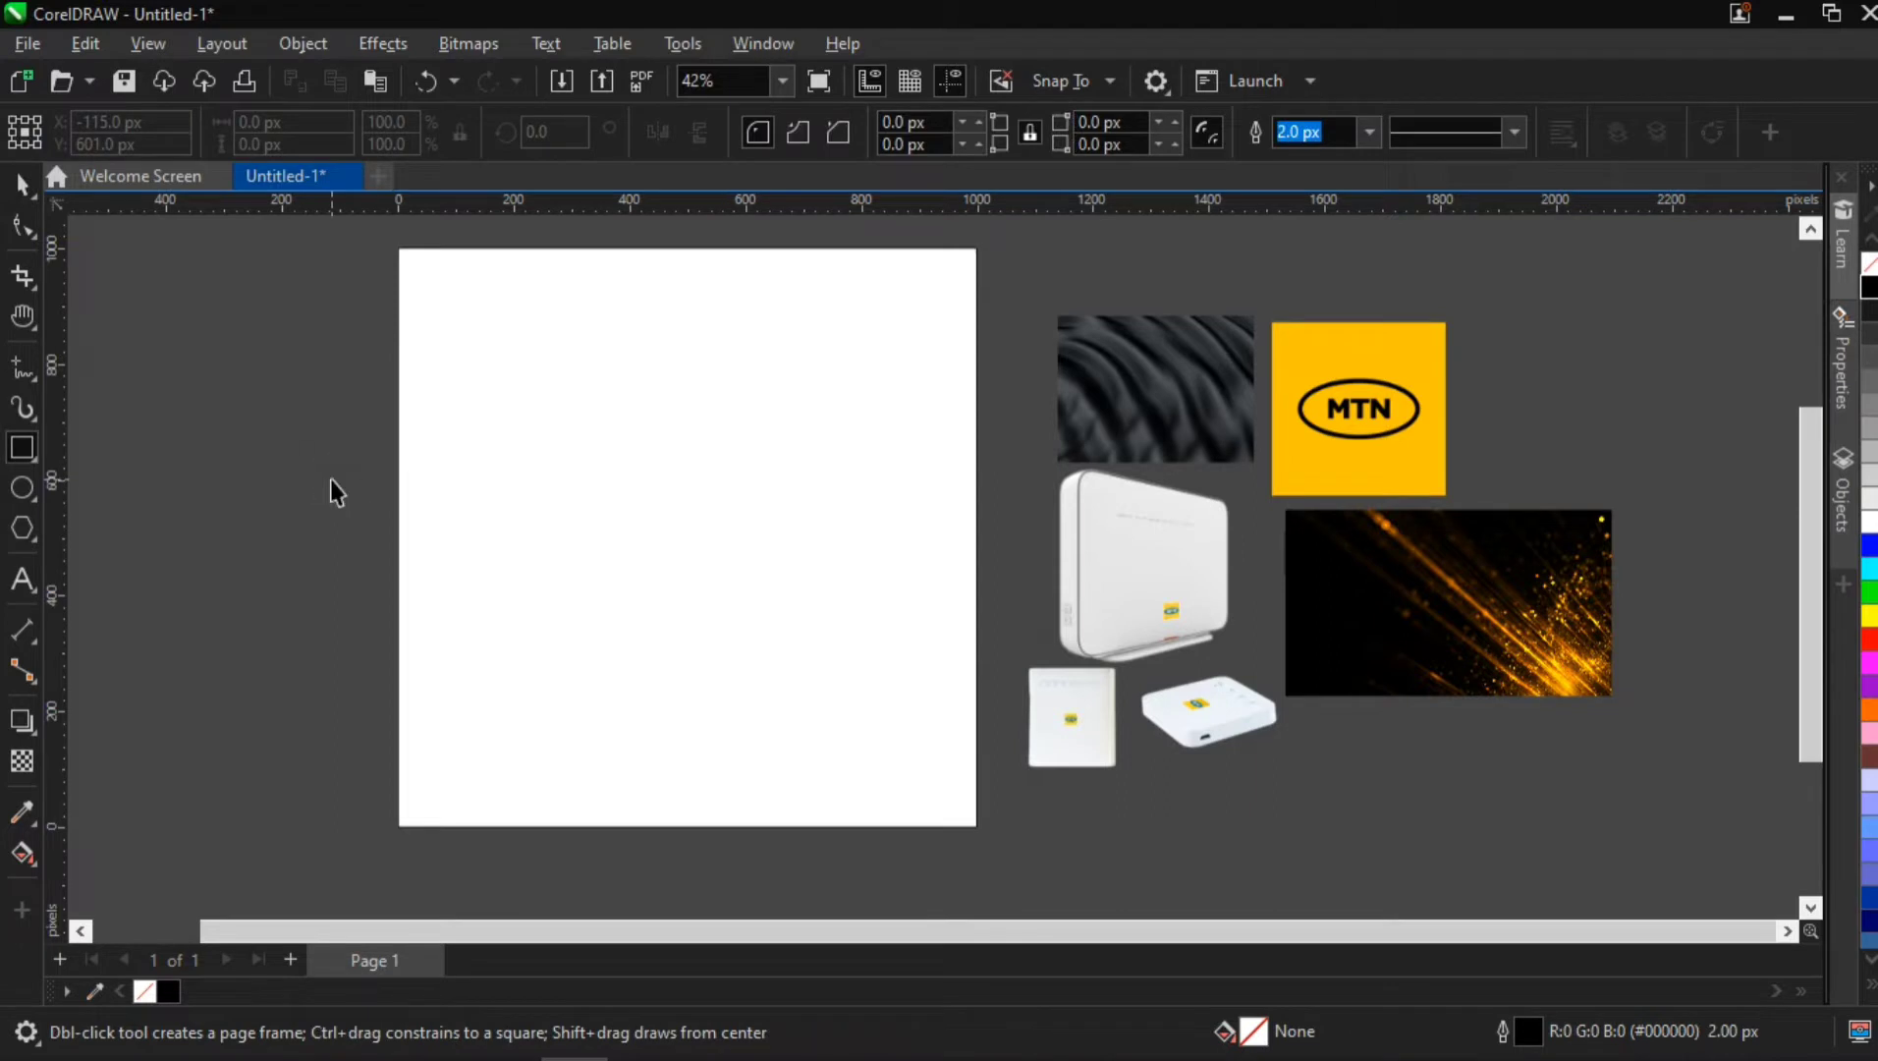
{"action": "left_click", "coordinate": [22, 185]}
{"action": "left_click", "coordinate": [22, 317]}
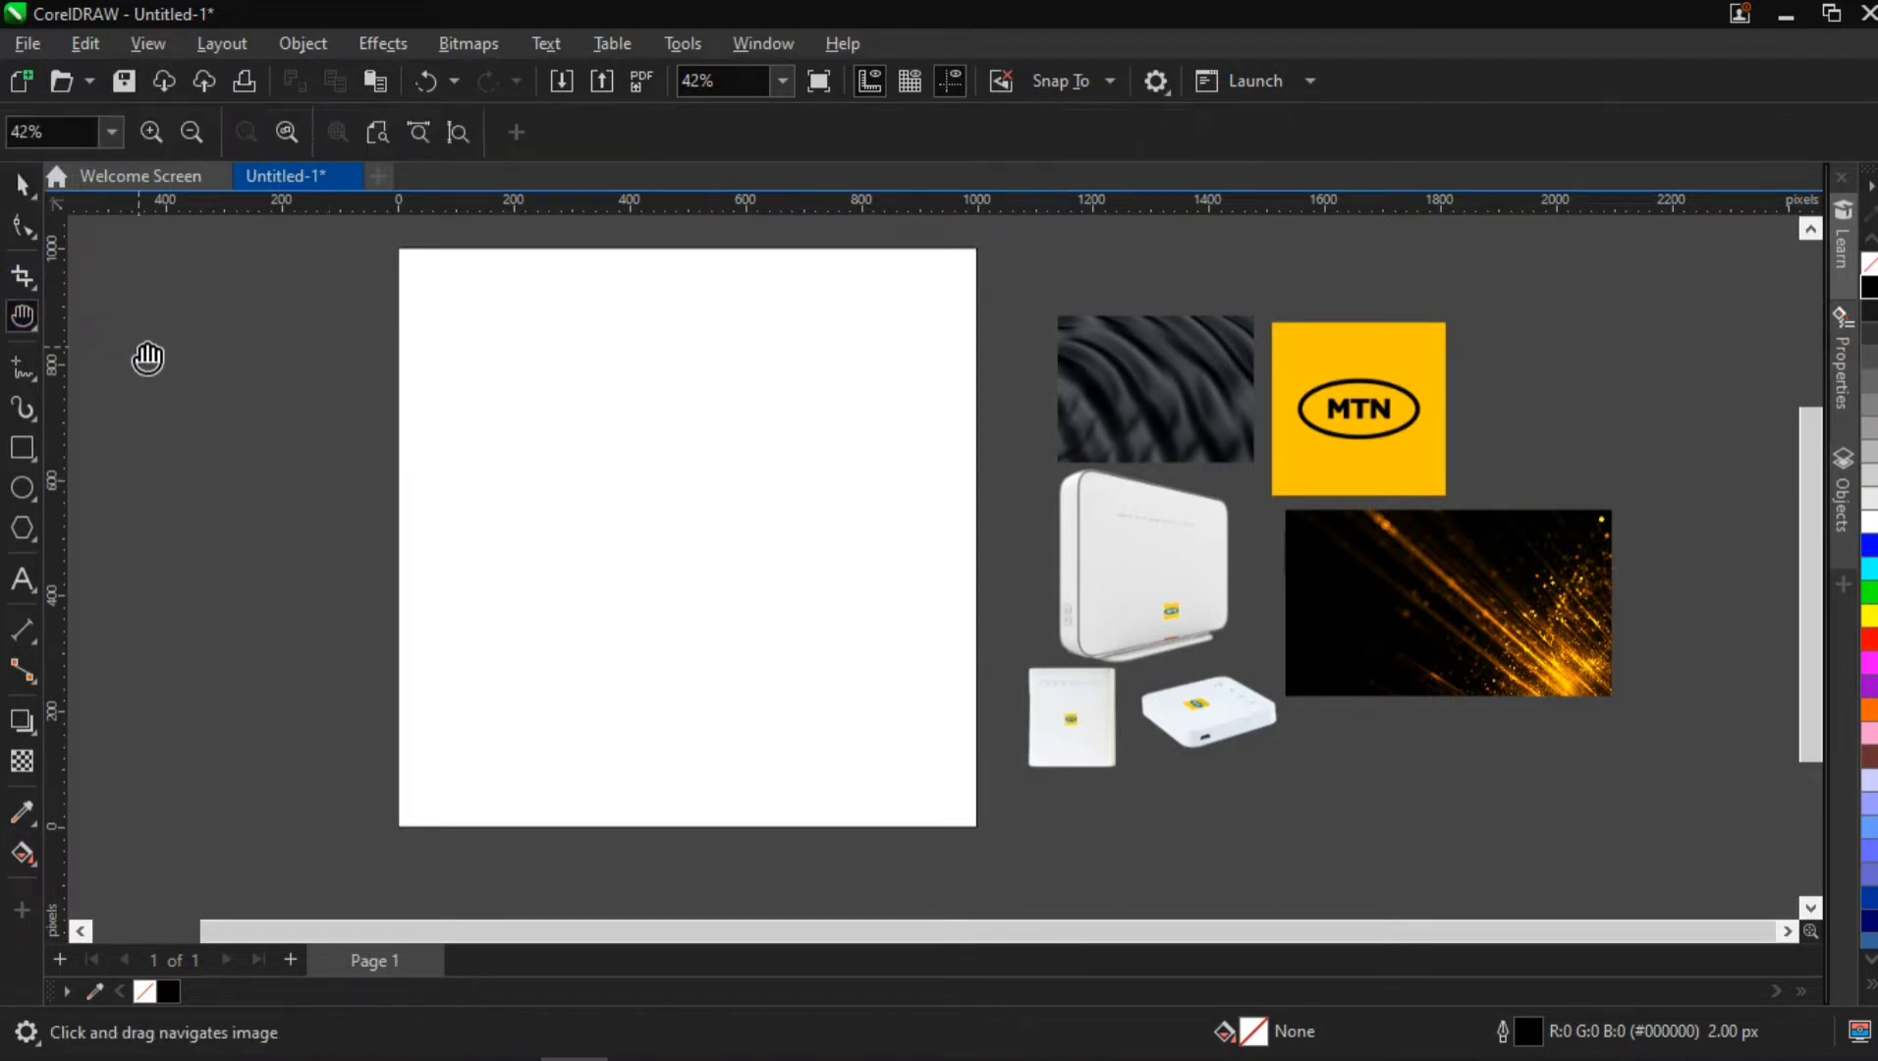
{"action": "left_click_drag", "start_coordinate": [205, 382], "coordinate": [377, 440]}
{"action": "key", "text": "space"}
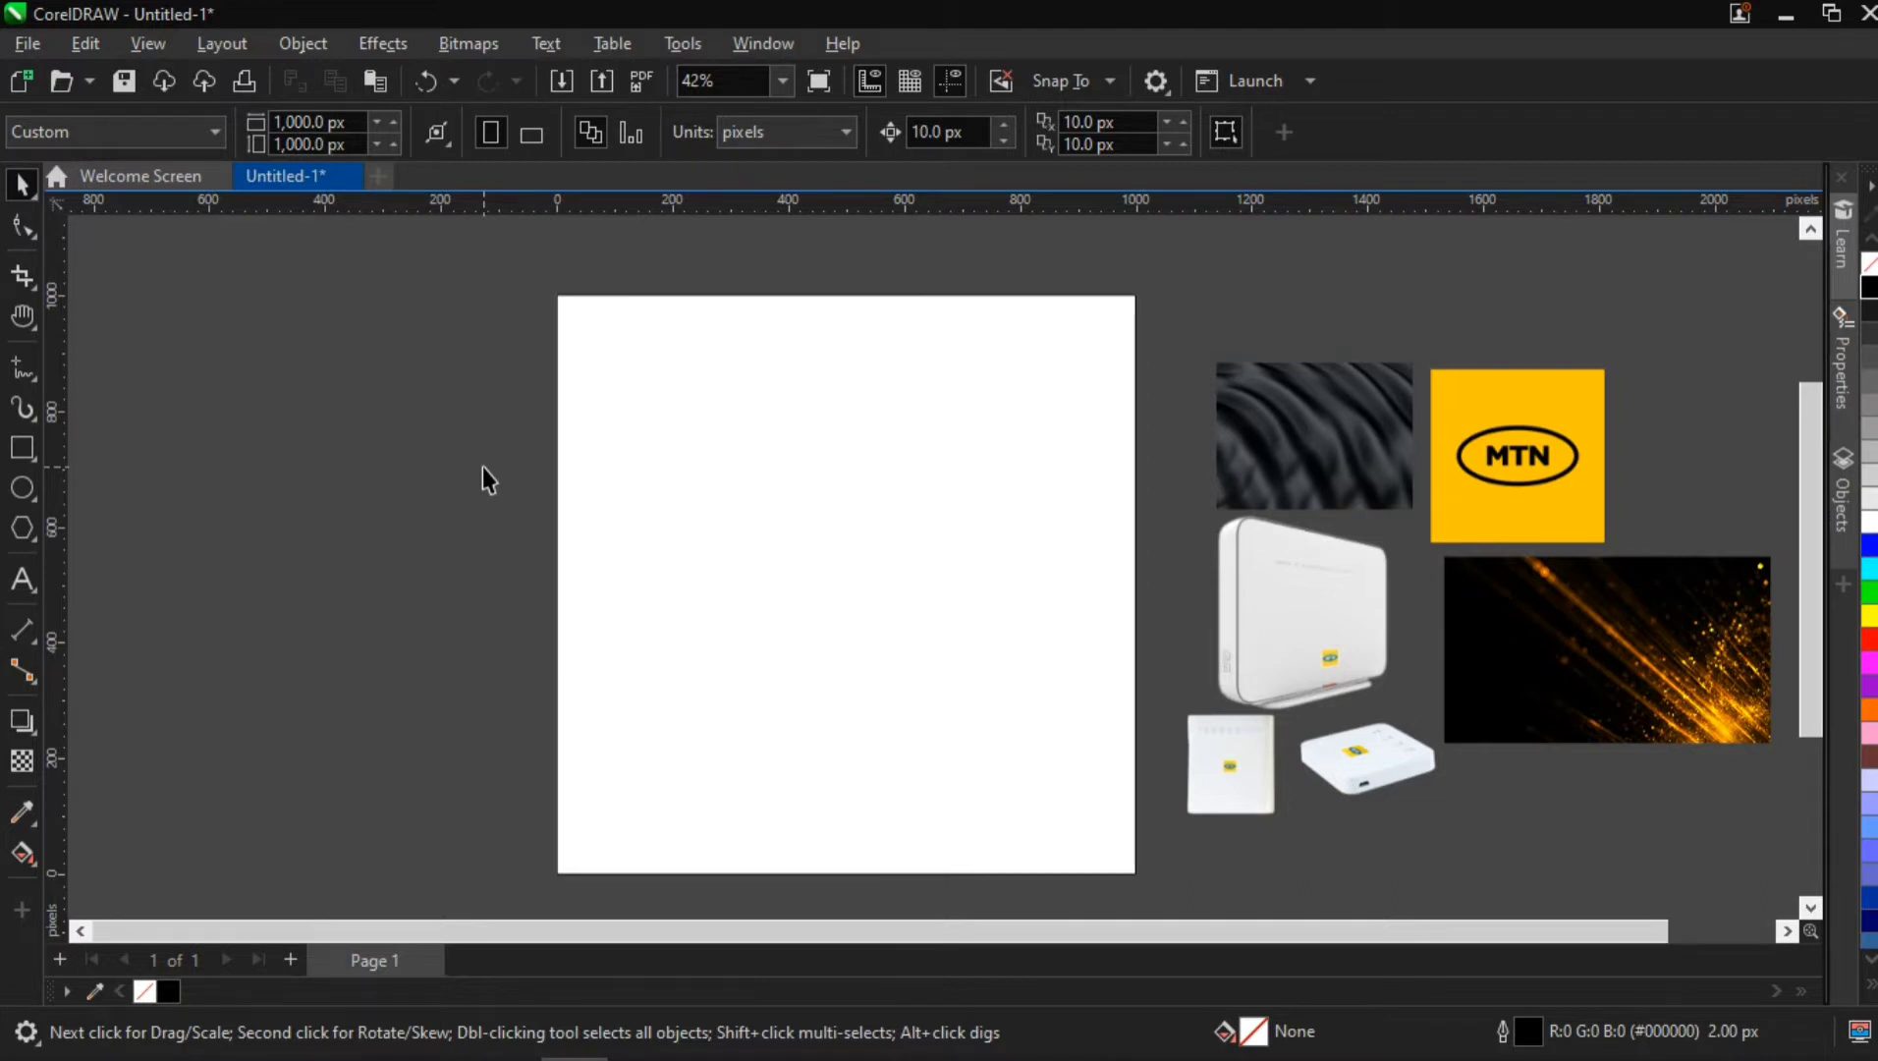
{"action": "key", "text": "h"}
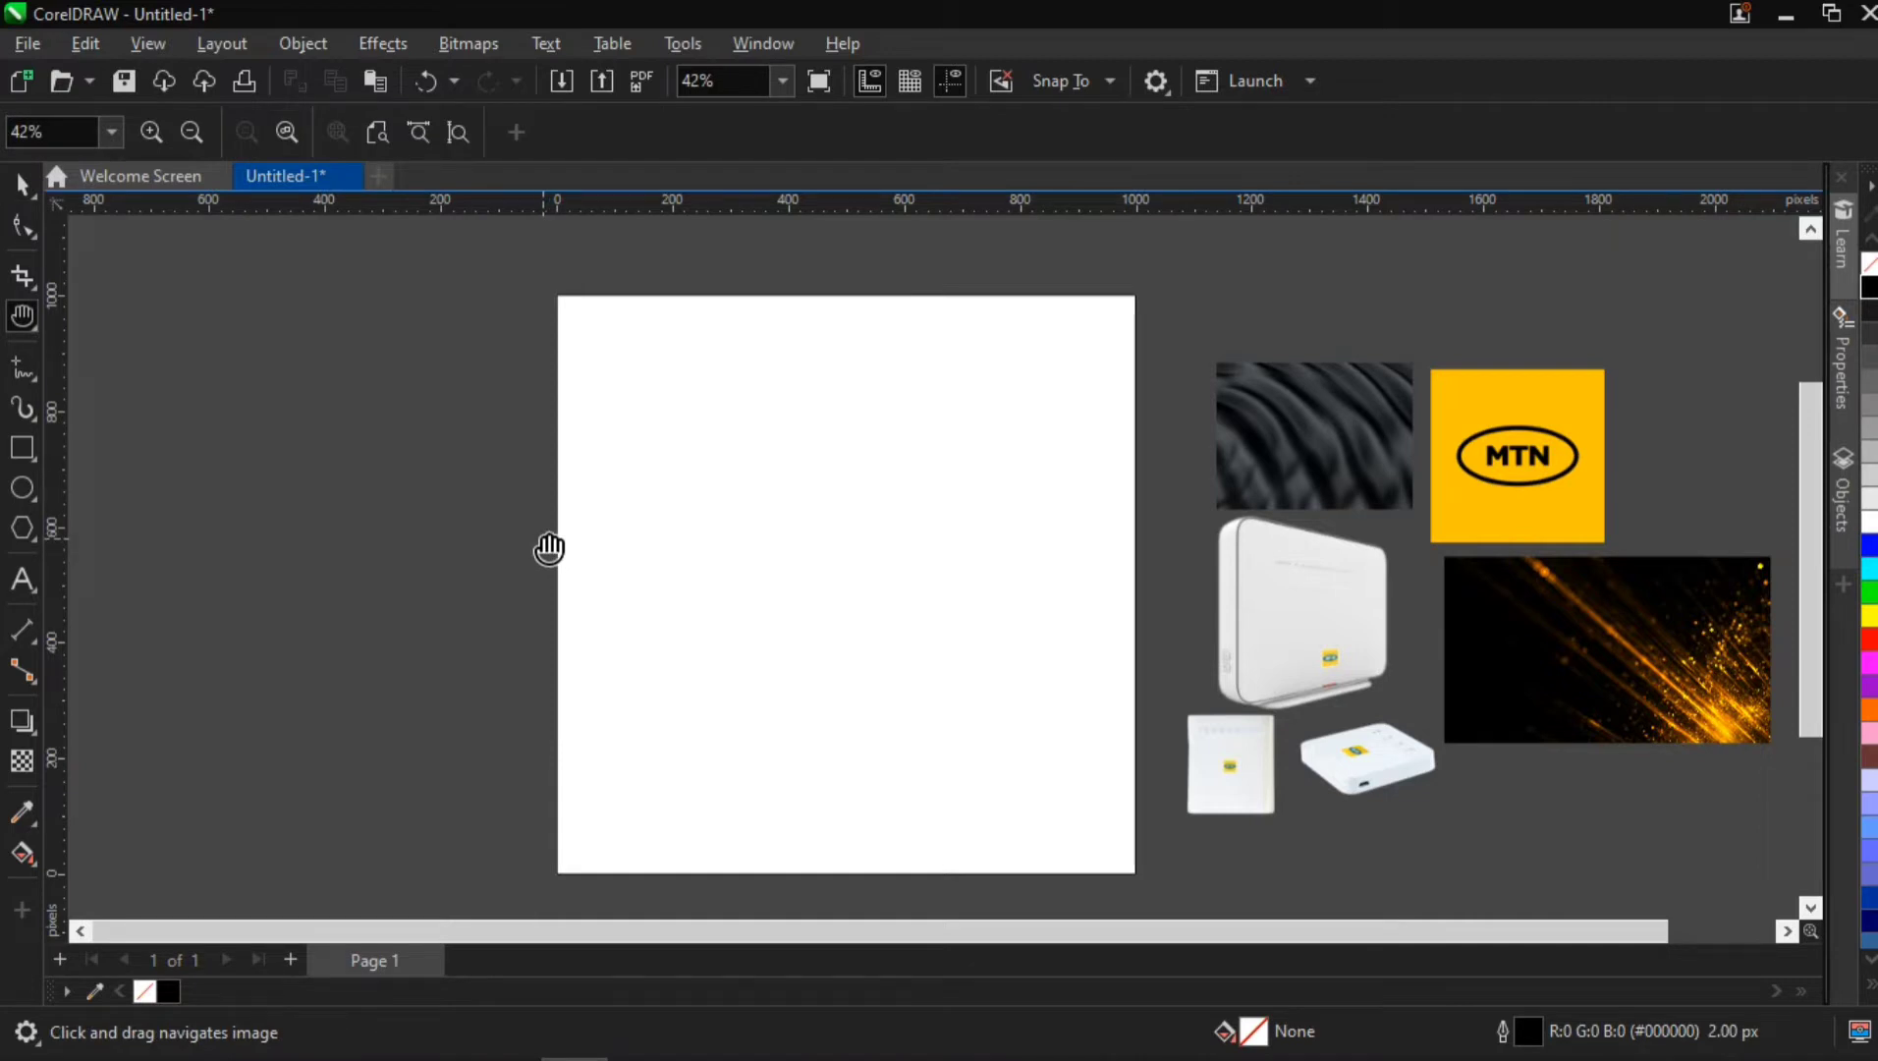
{"action": "left_click_drag", "start_coordinate": [549, 547], "coordinate": [537, 534]}
{"action": "key", "text": "space"}
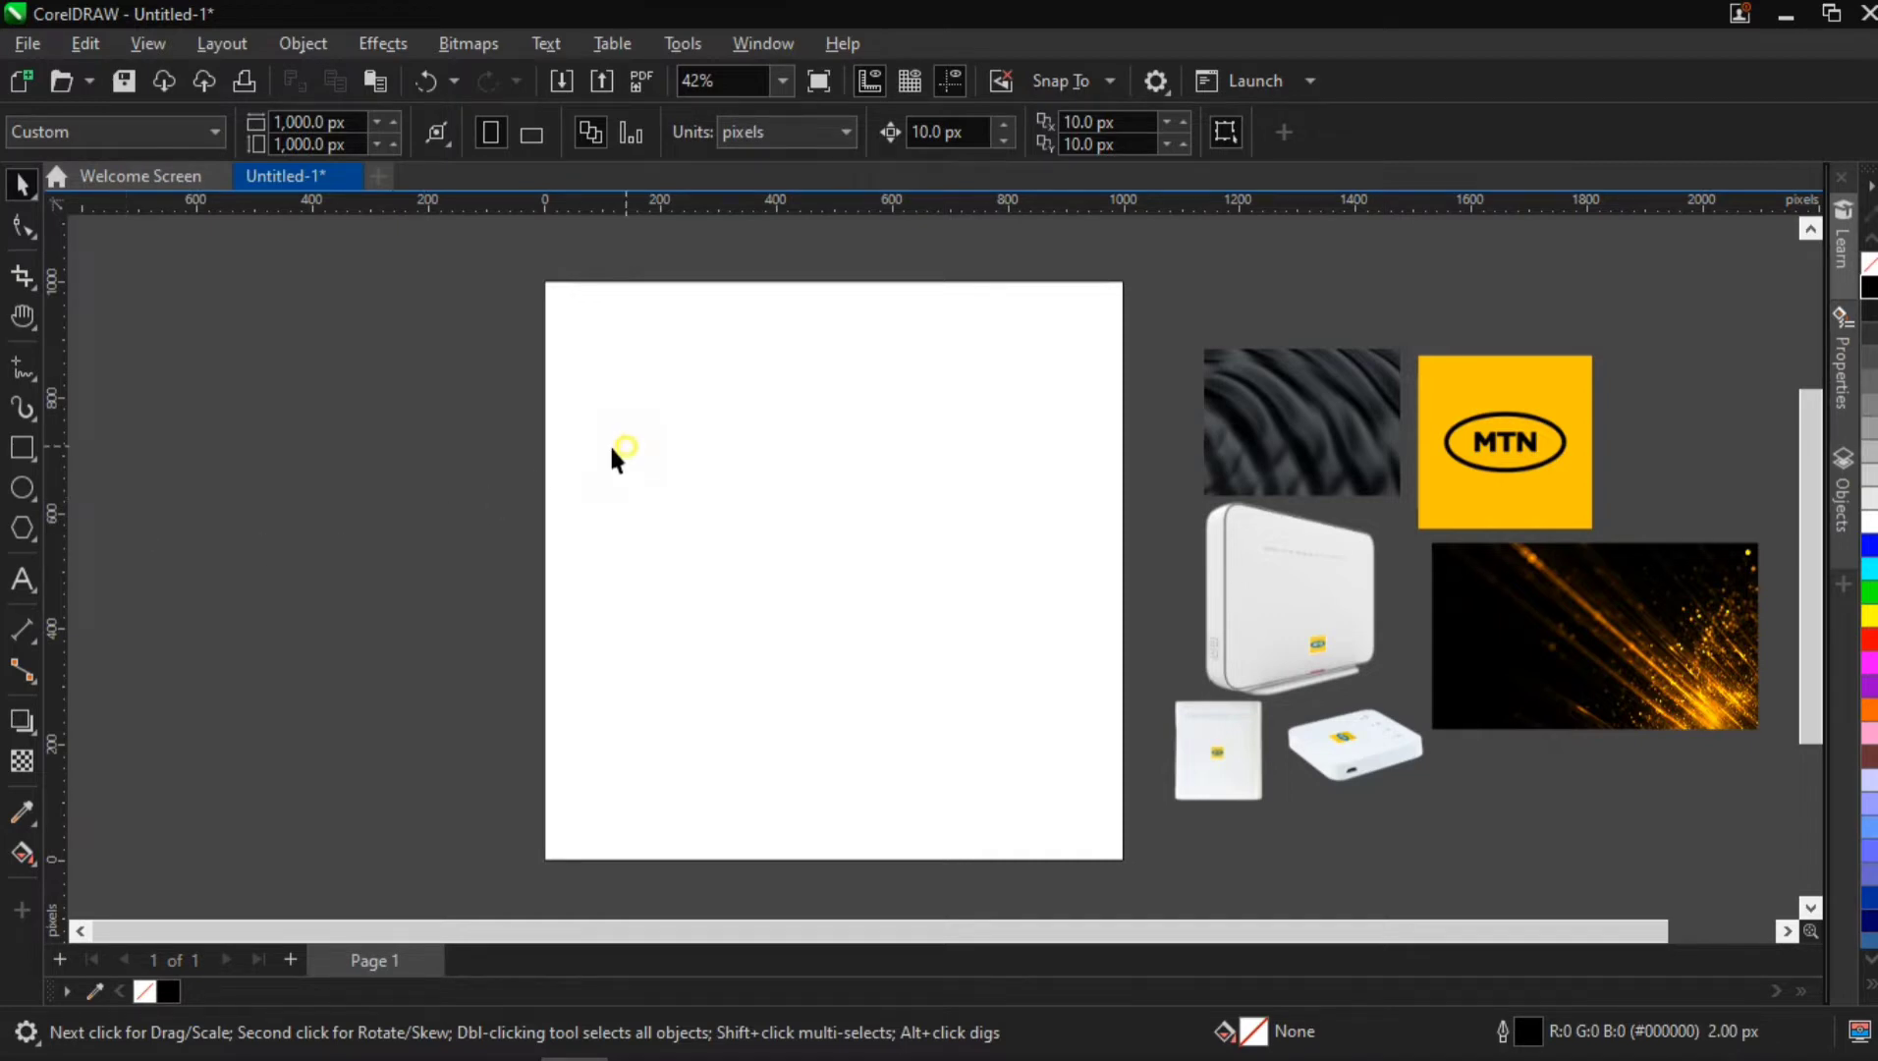
Center the page-sized rectangle on the page and remove its outline
{"action": "left_click_drag", "start_coordinate": [612, 450], "coordinate": [545, 452]}
{"action": "key", "text": "p"}
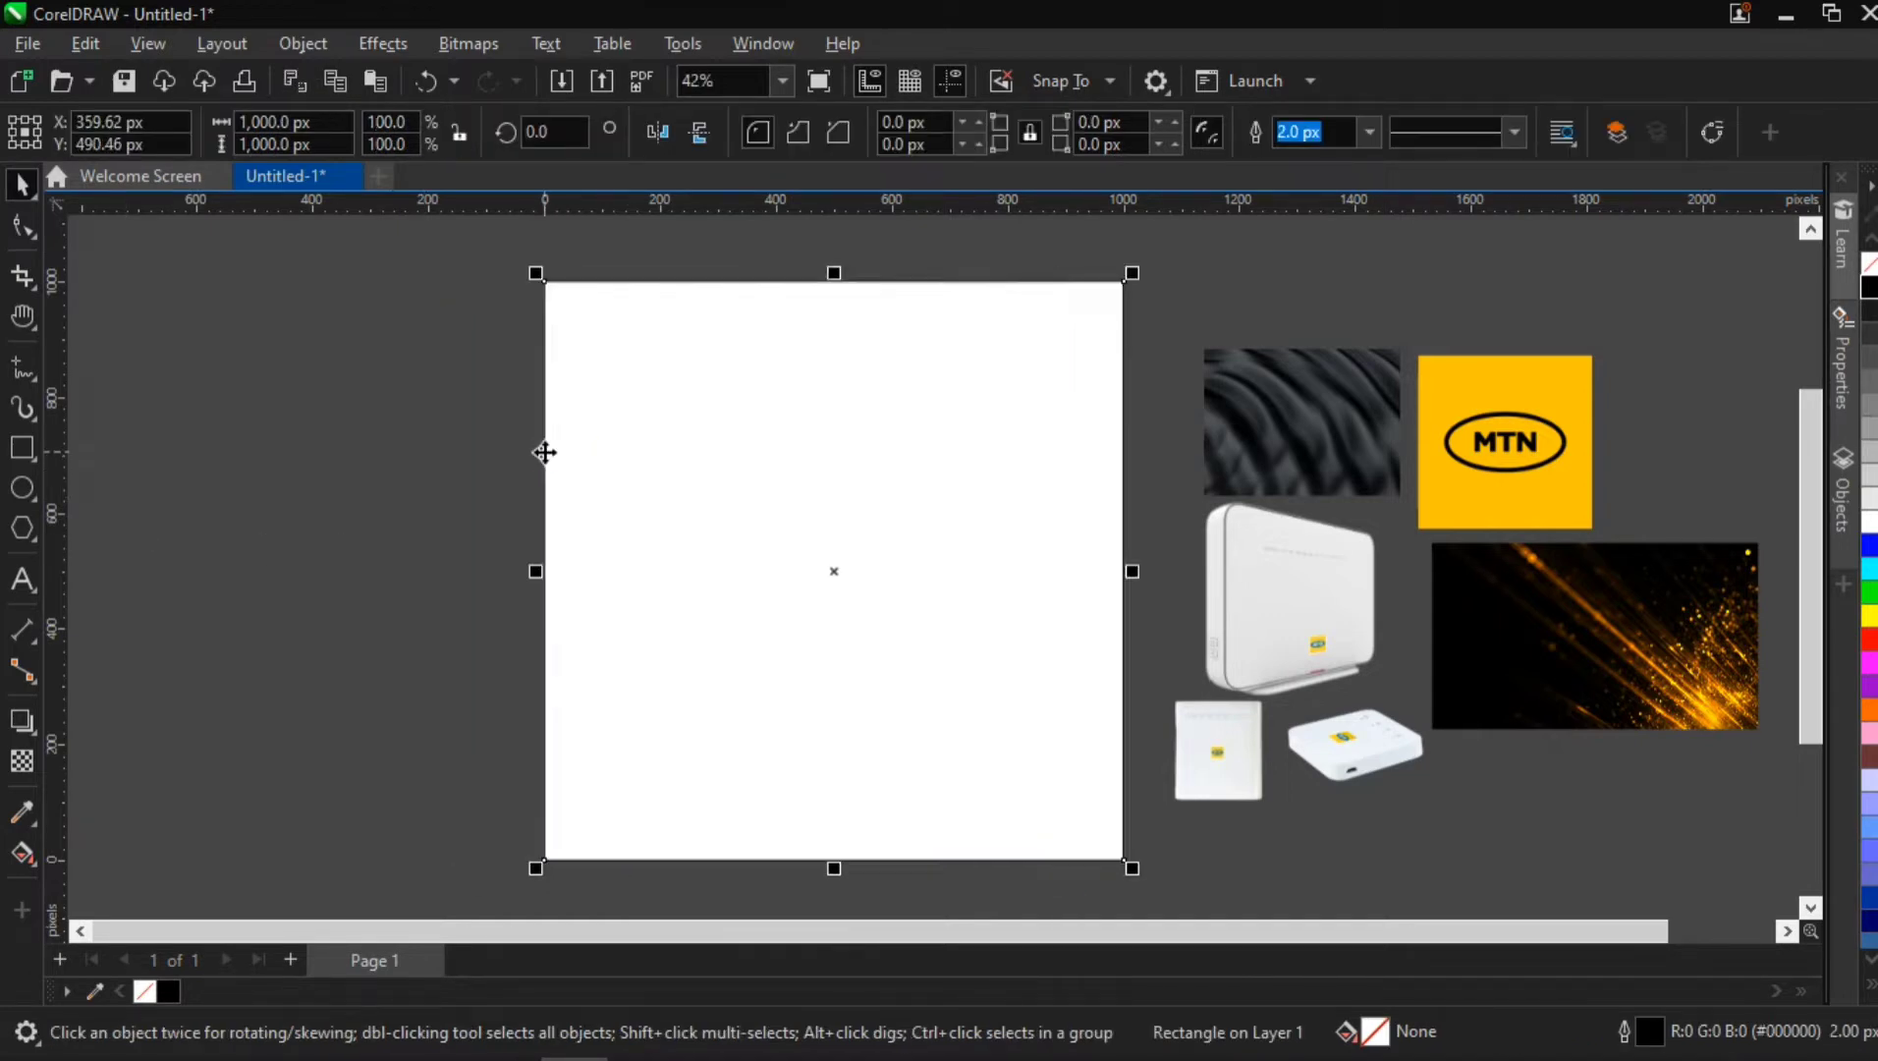
{"action": "right_click", "coordinate": [147, 992]}
{"action": "left_click", "coordinate": [751, 471]}
{"action": "left_click", "coordinate": [435, 490]}
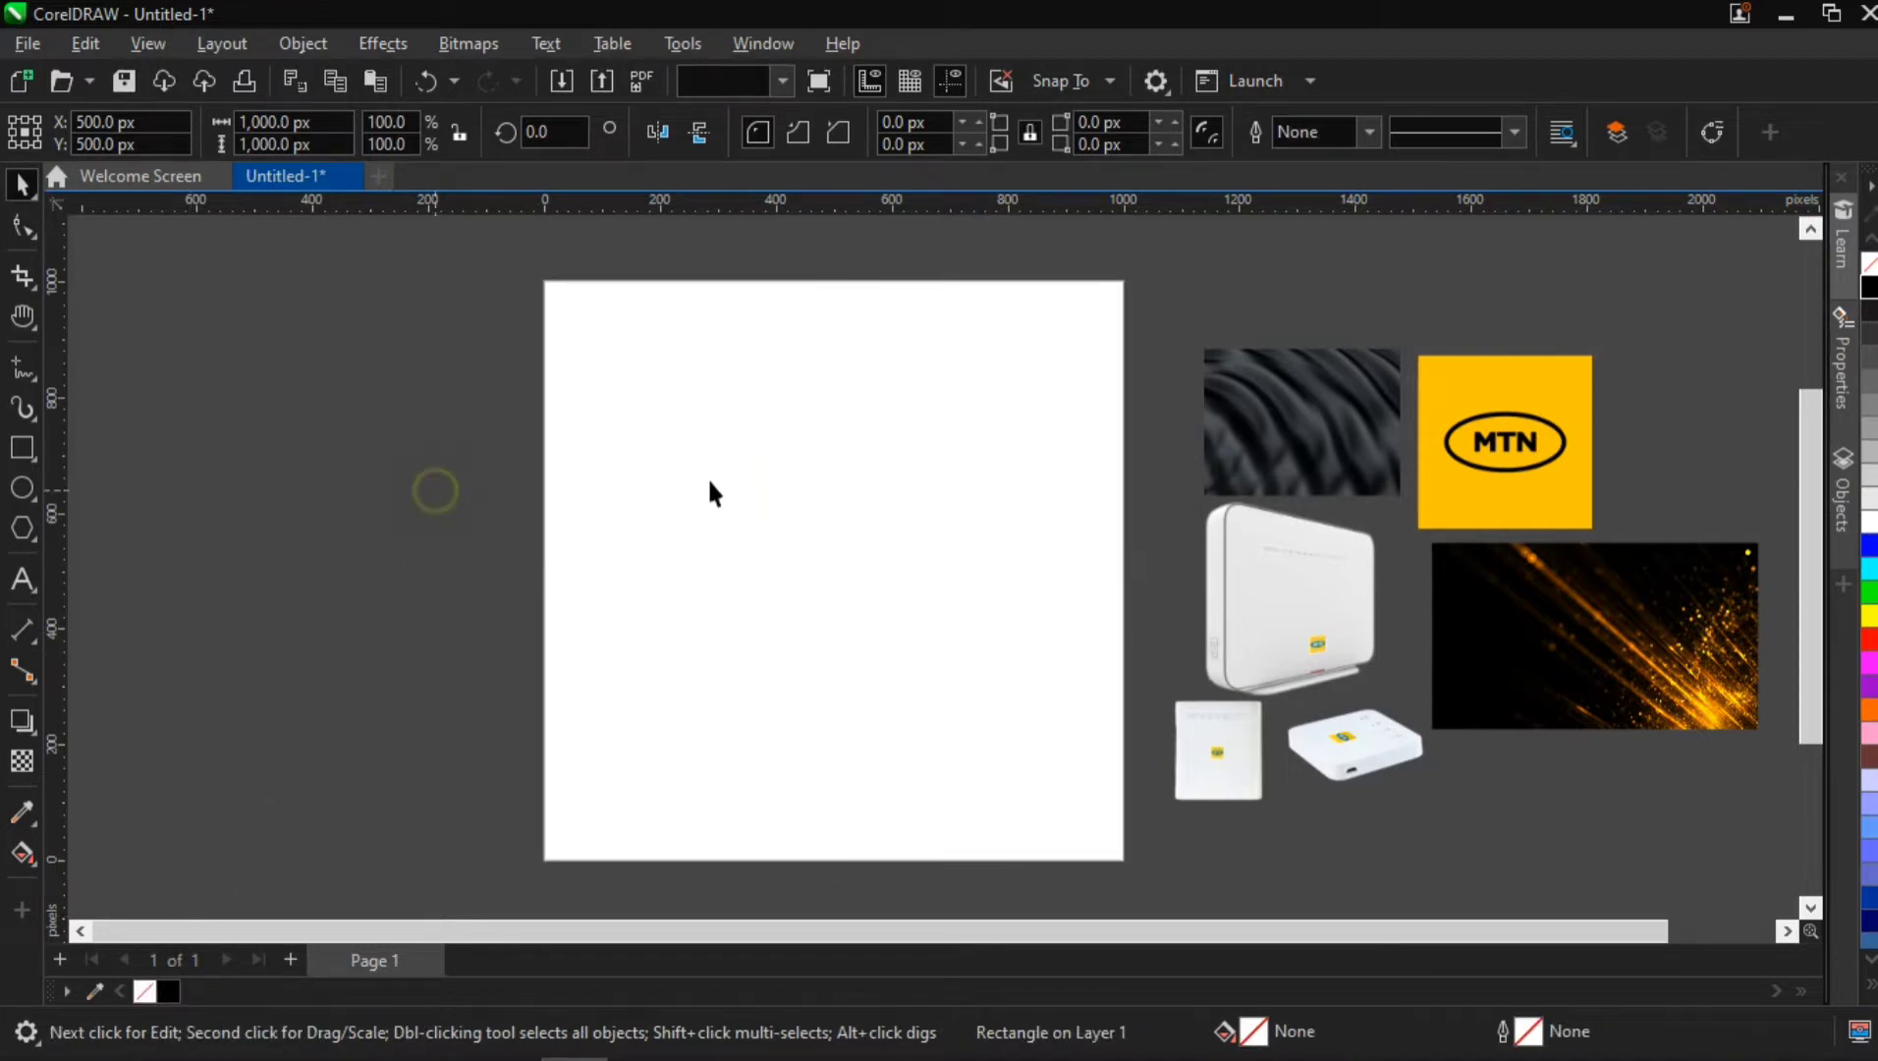
{"action": "left_click", "coordinate": [538, 621]}
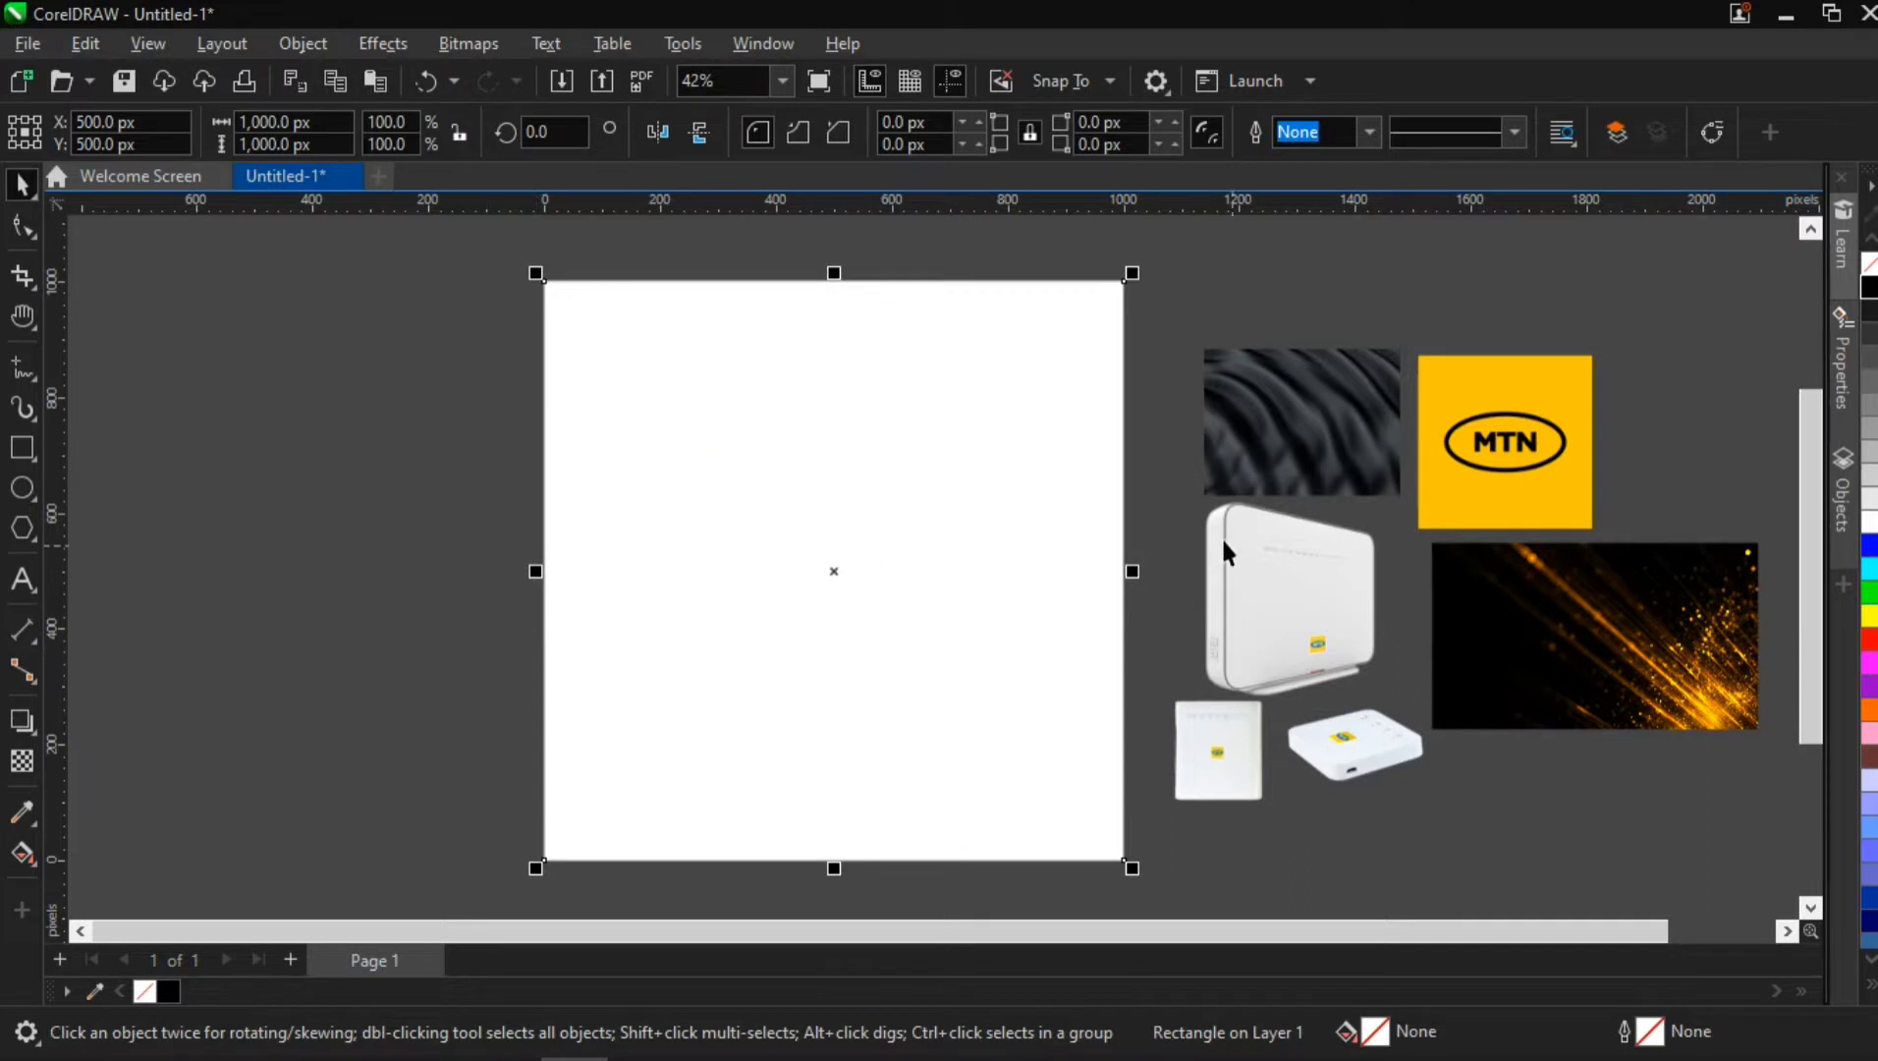
Try centering the dark texture image on the page and enlarging it to about 1,354 by 1,015.5 px
{"action": "left_click", "coordinate": [1388, 416]}
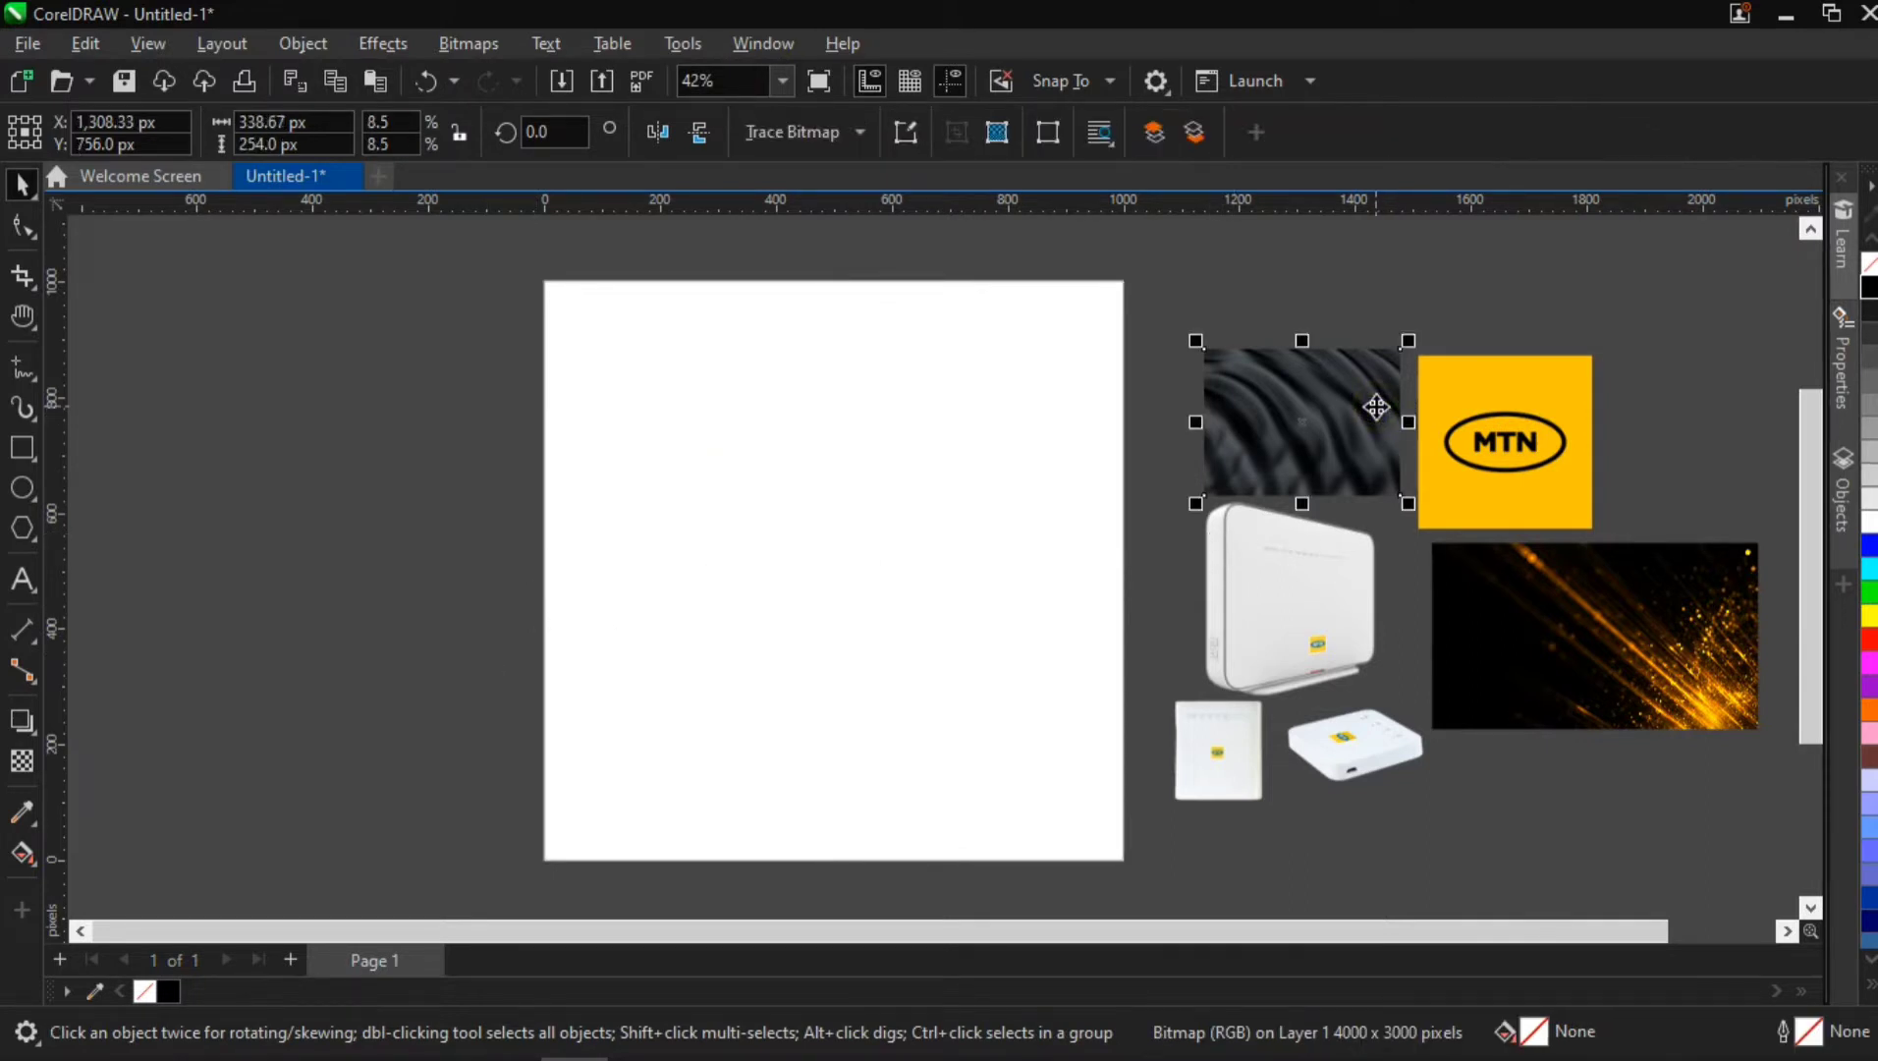
{"action": "key", "text": "p"}
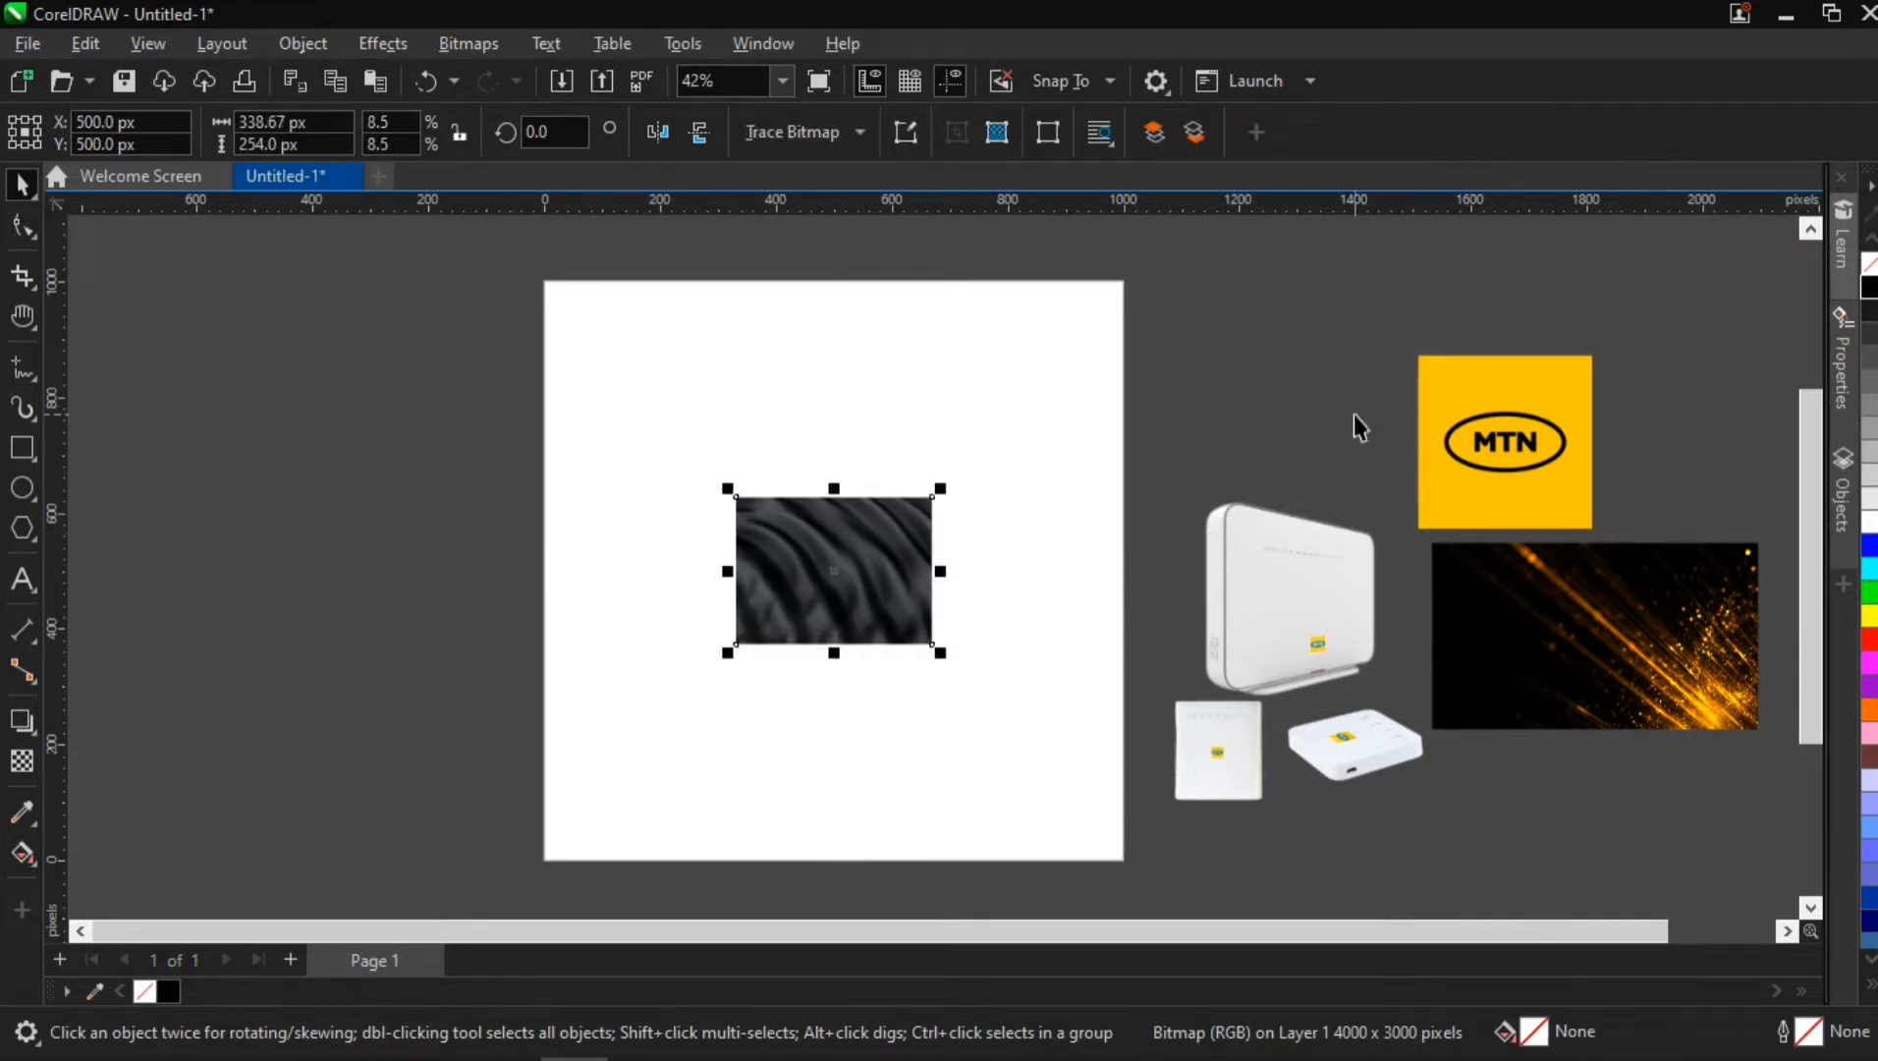
{"action": "left_click_drag", "start_coordinate": [950, 651], "coordinate": [1234, 882]}
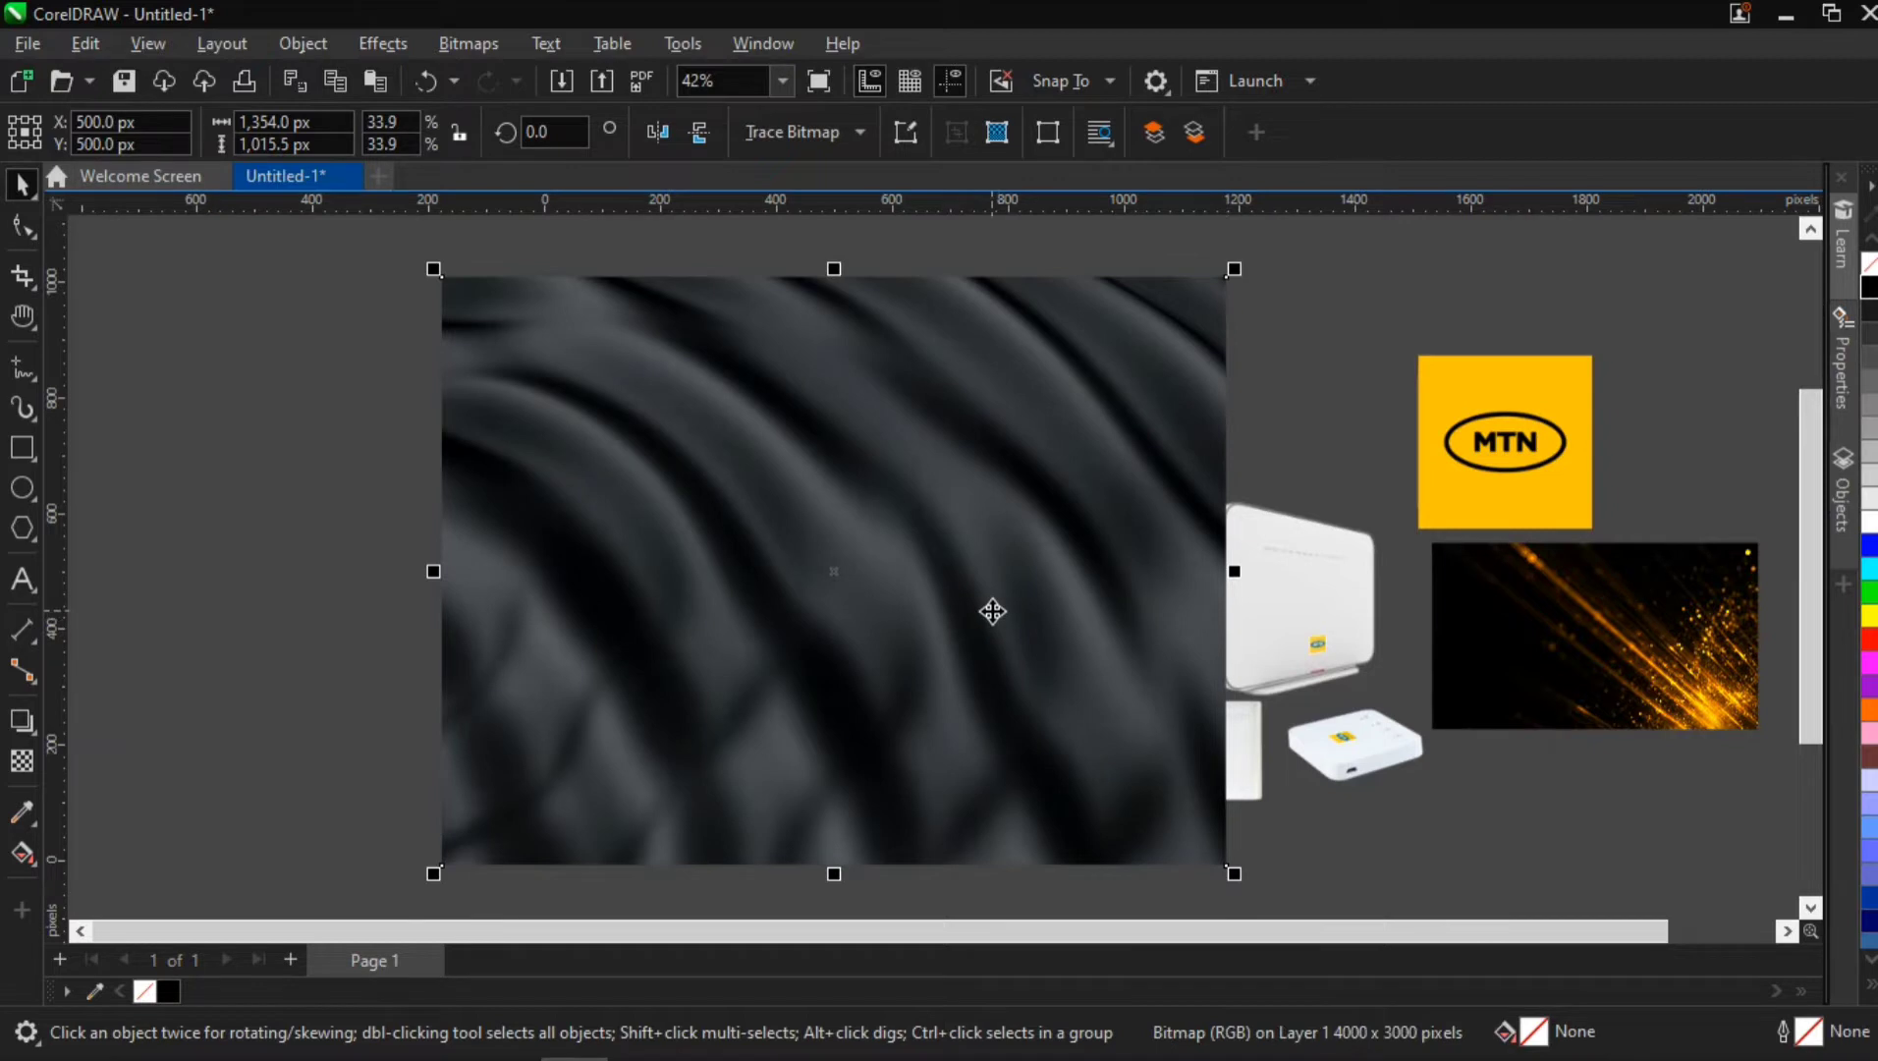
{"action": "key", "text": "ctrl+z"}
{"action": "key", "text": "ctrl+z"}
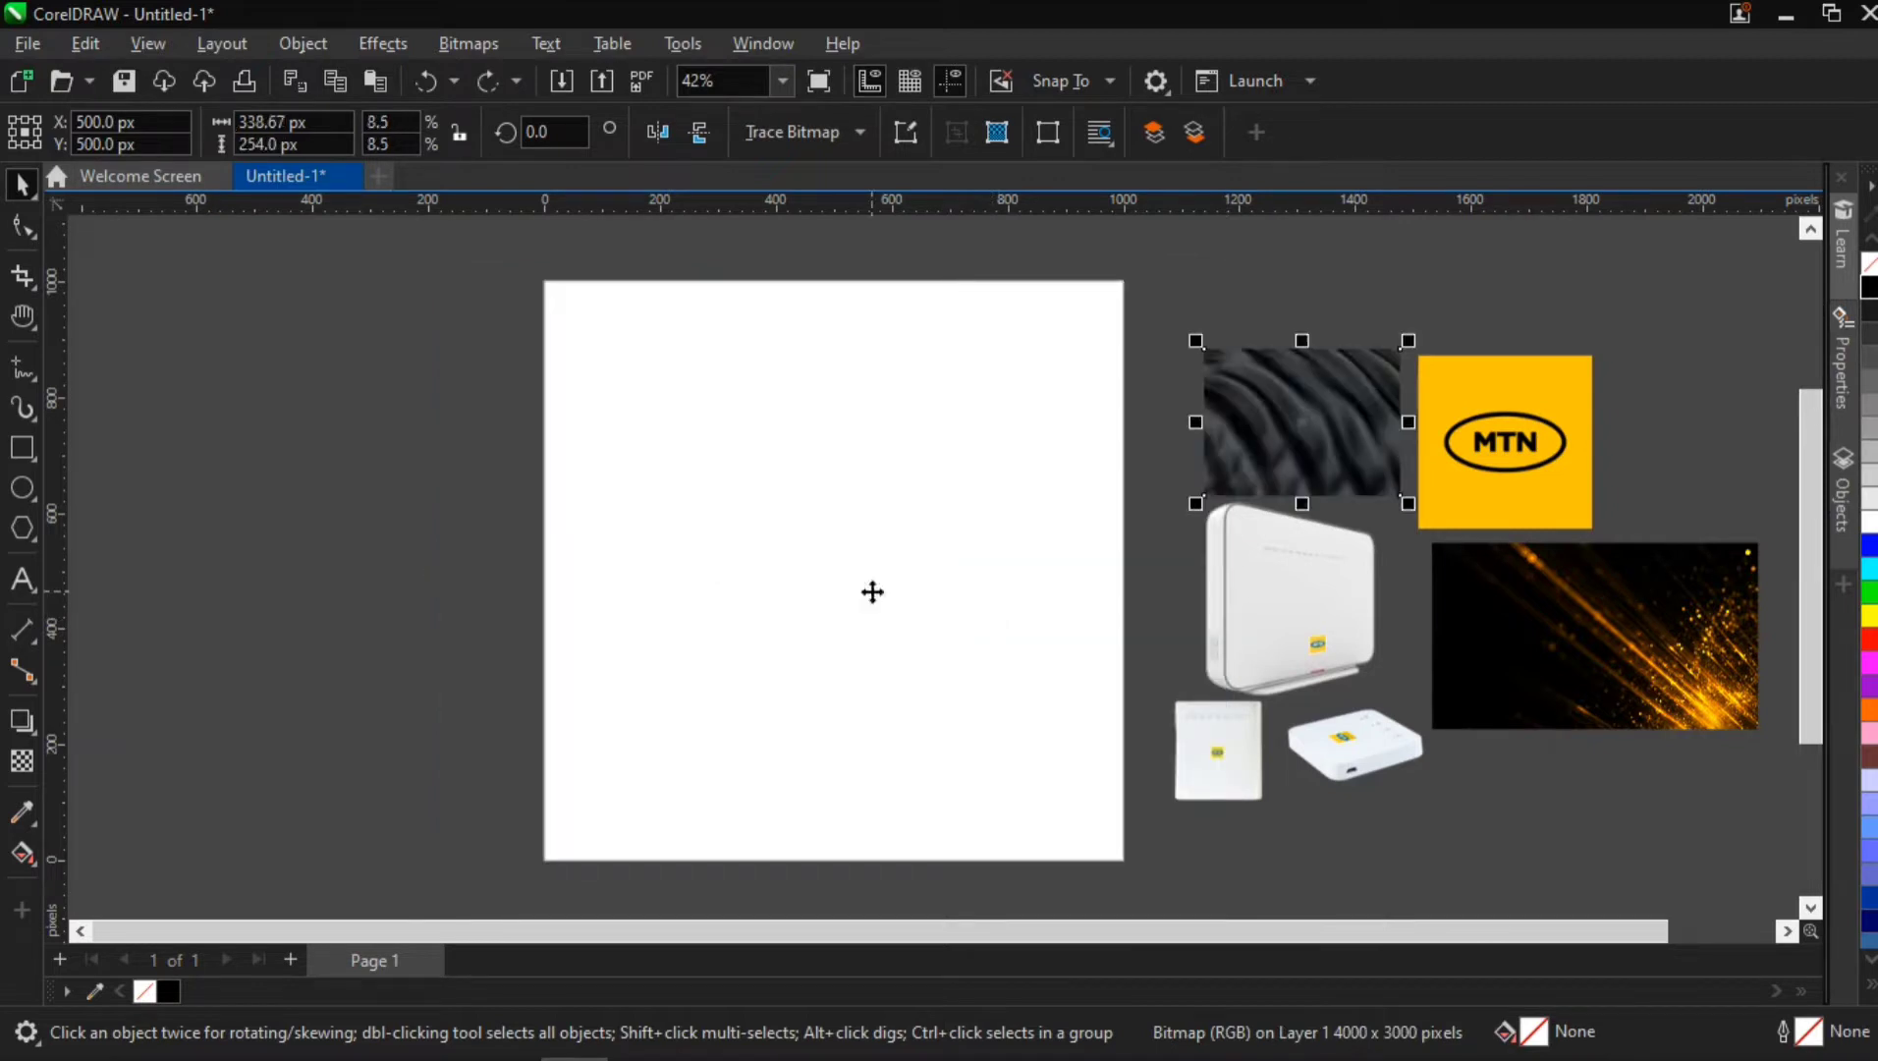
{"action": "left_click", "coordinate": [21, 587]}
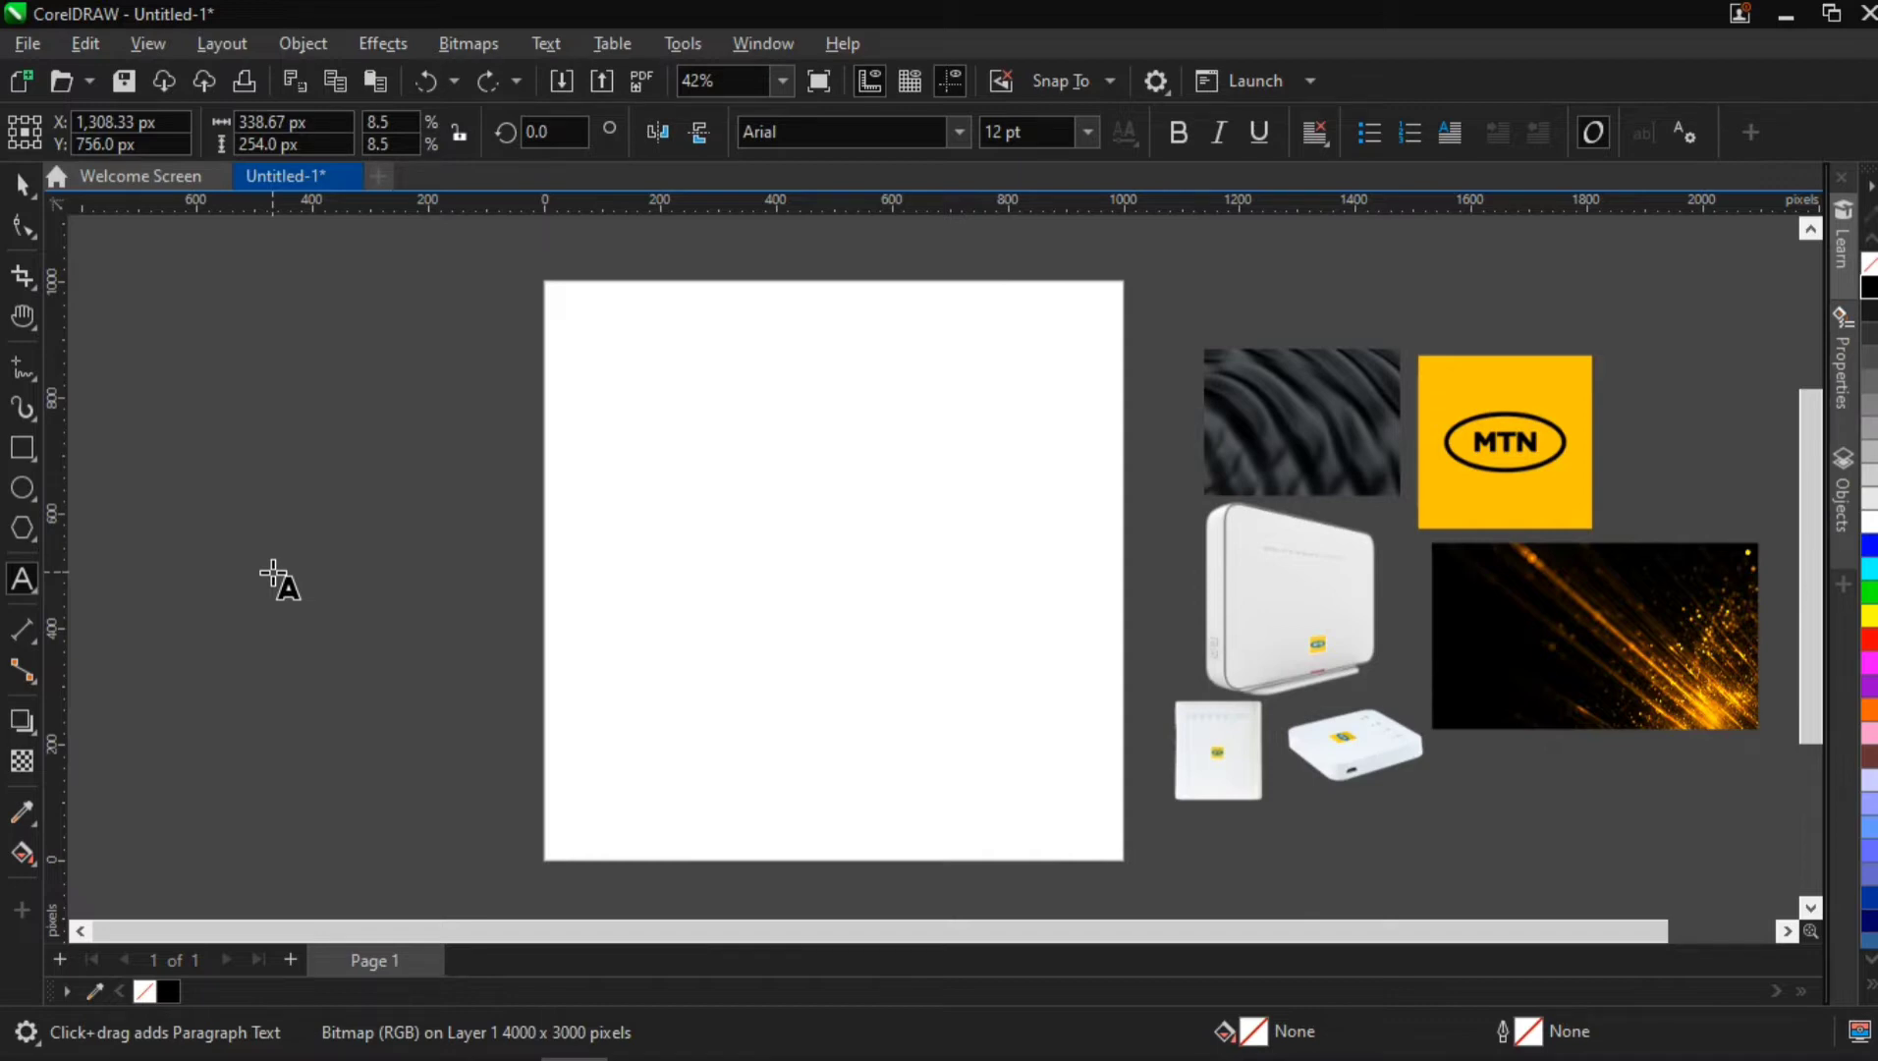
{"action": "key", "text": "ctrl+space"}
{"action": "key", "text": "a"}
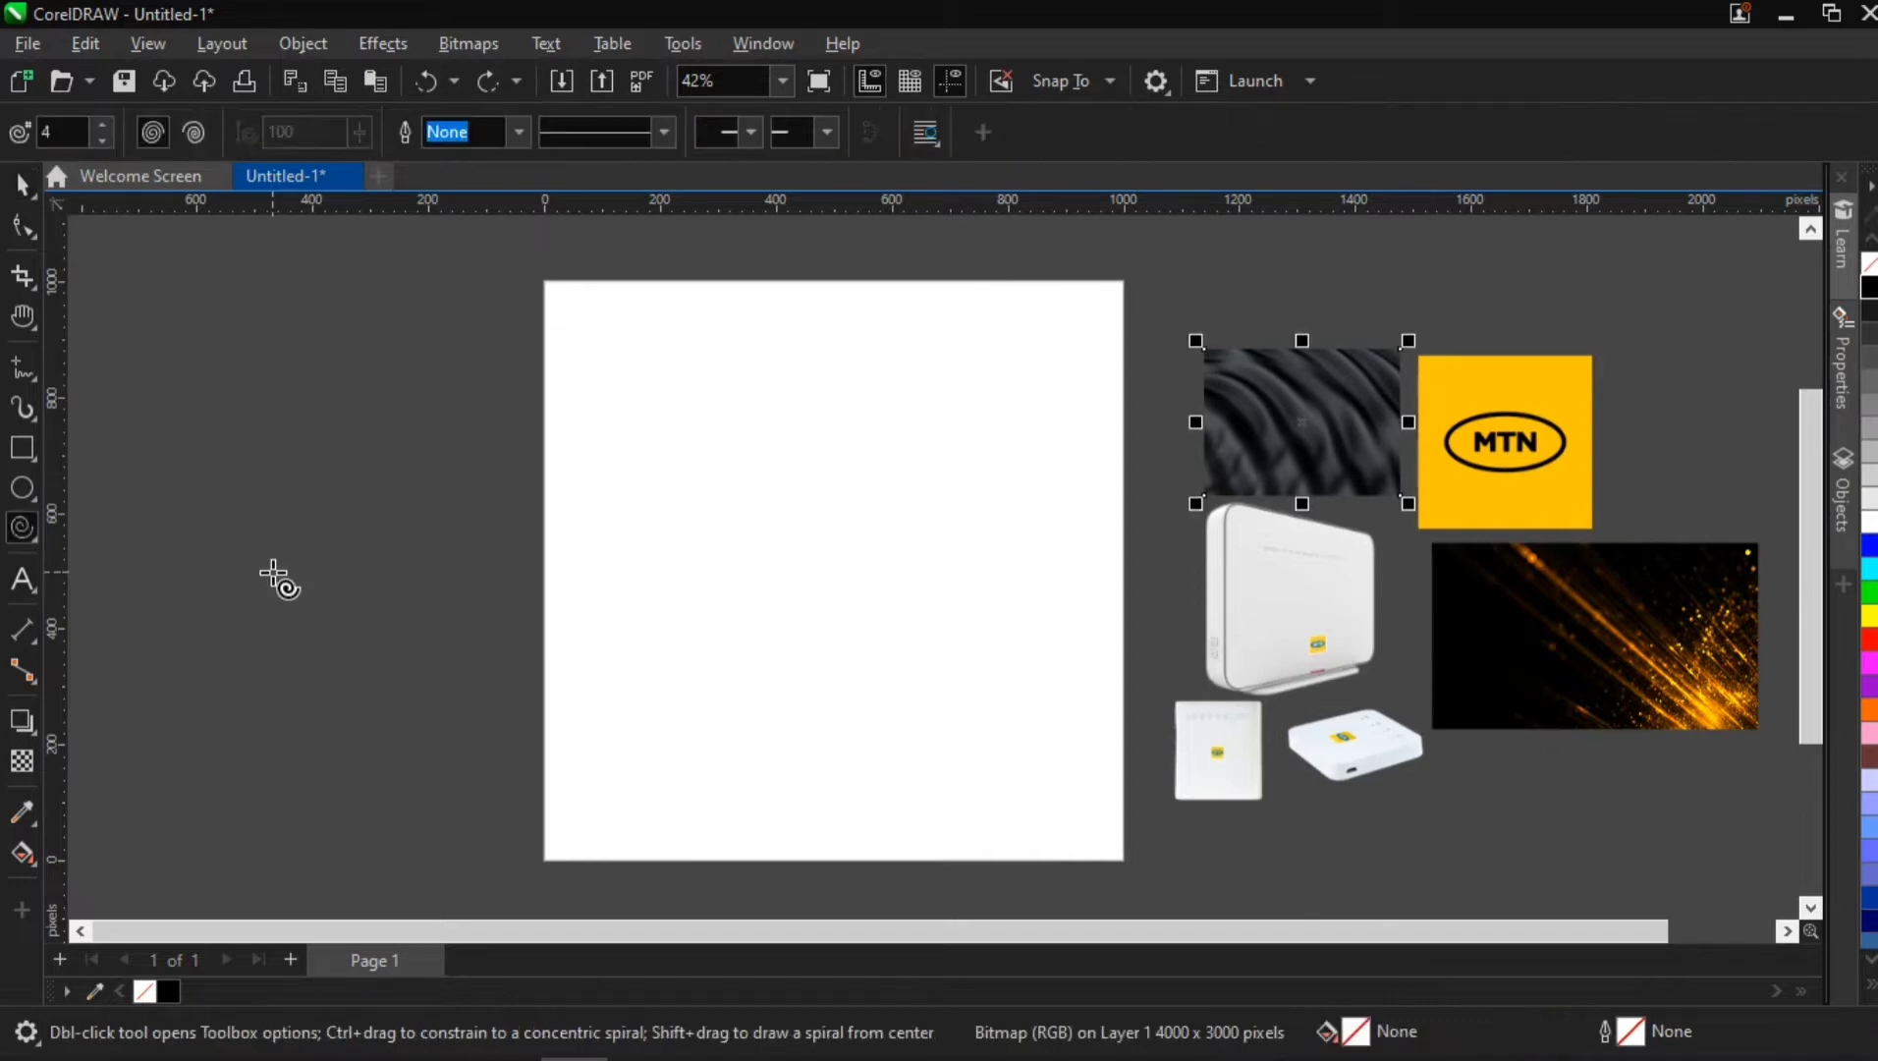
{"action": "key", "text": "space"}
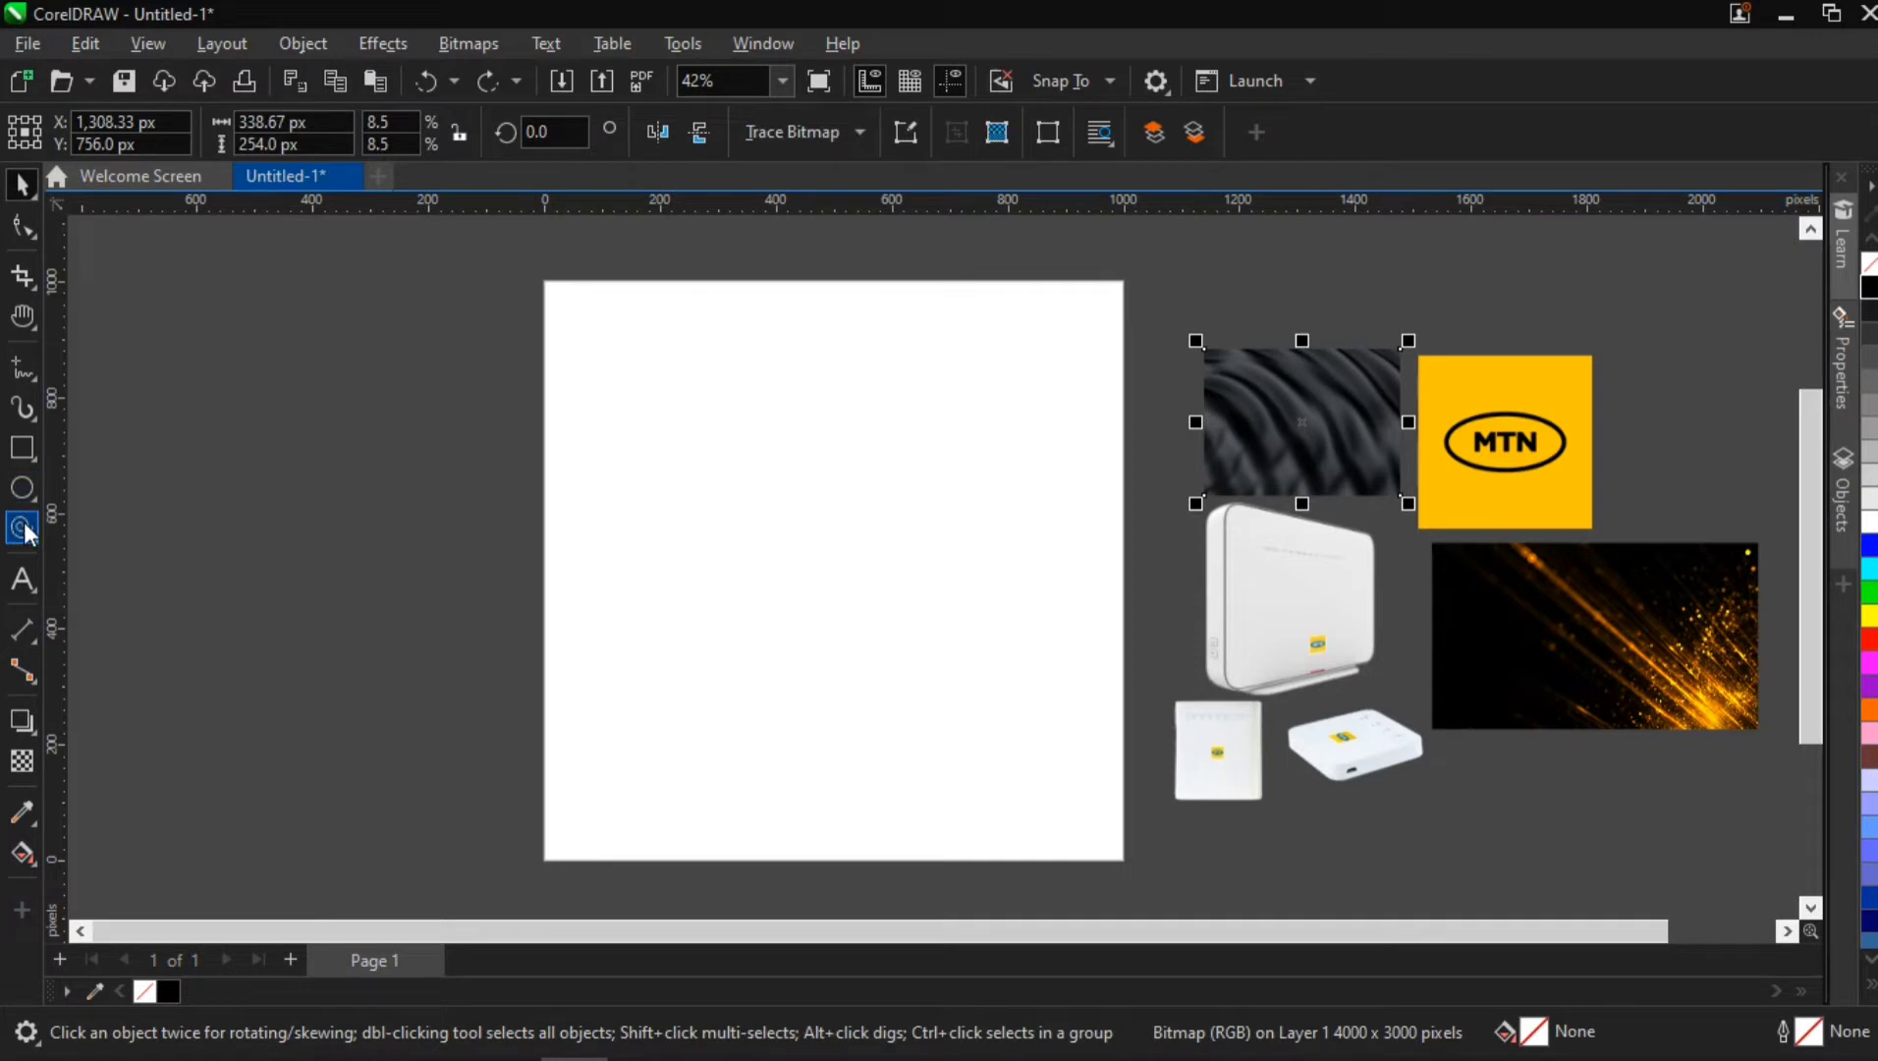
Add center-aligned artistic text beside the page, reading "No matter the size," on one line and "we got you covered." on the next
{"action": "left_click", "coordinate": [22, 579]}
{"action": "left_click", "coordinate": [283, 589]}
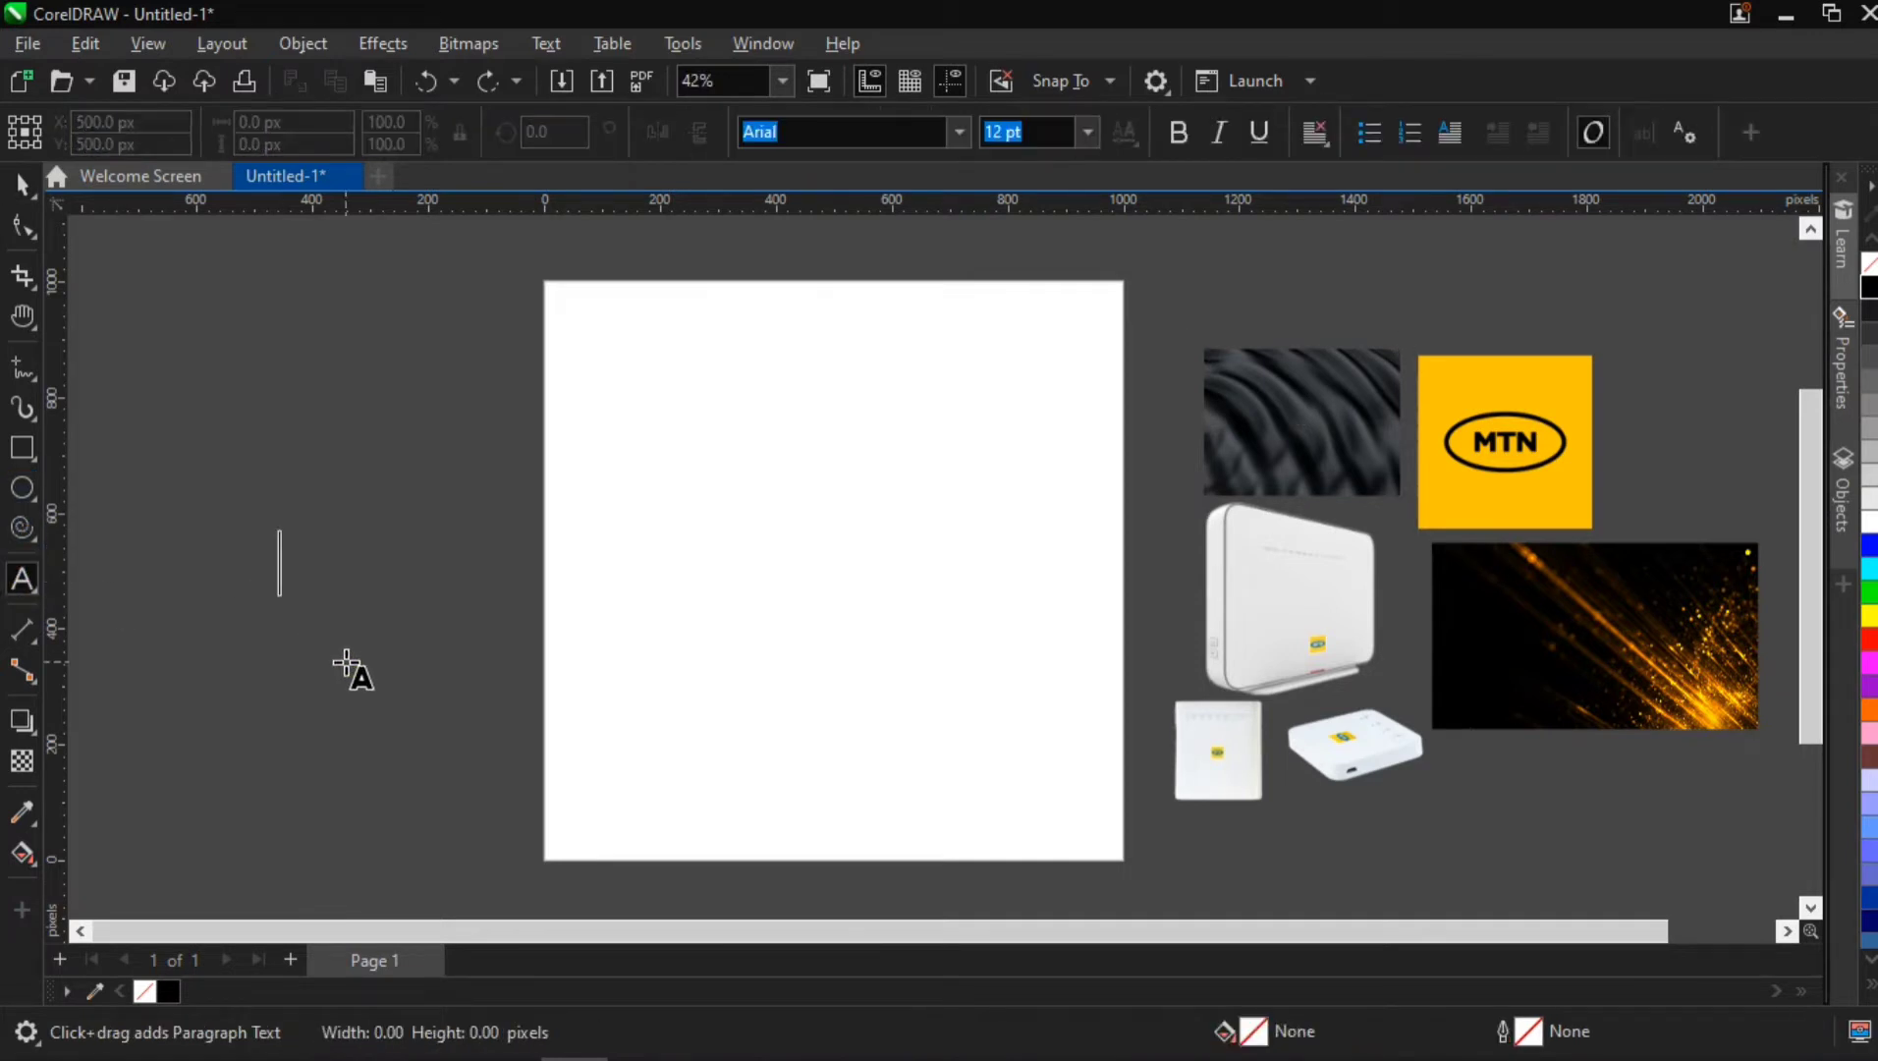
{"action": "type", "text": "No ma"}
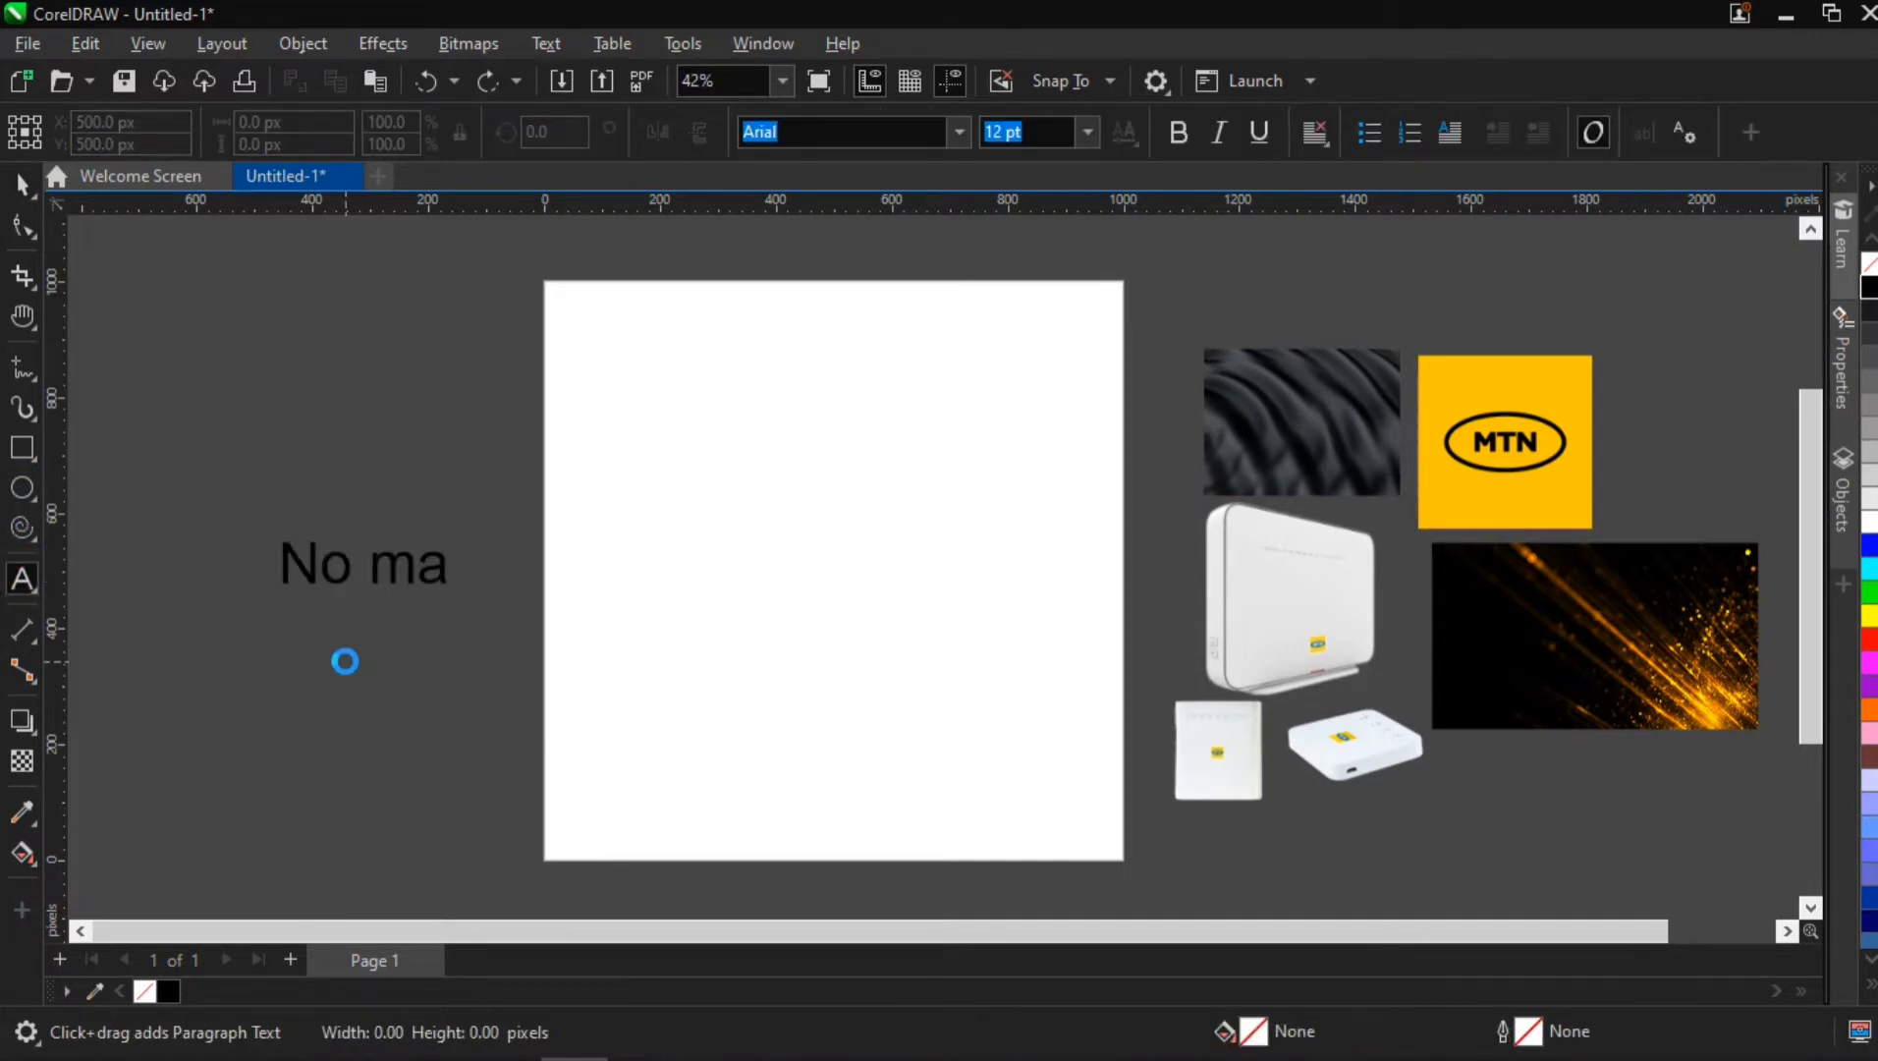
{"action": "type", "text": "tter the six"}
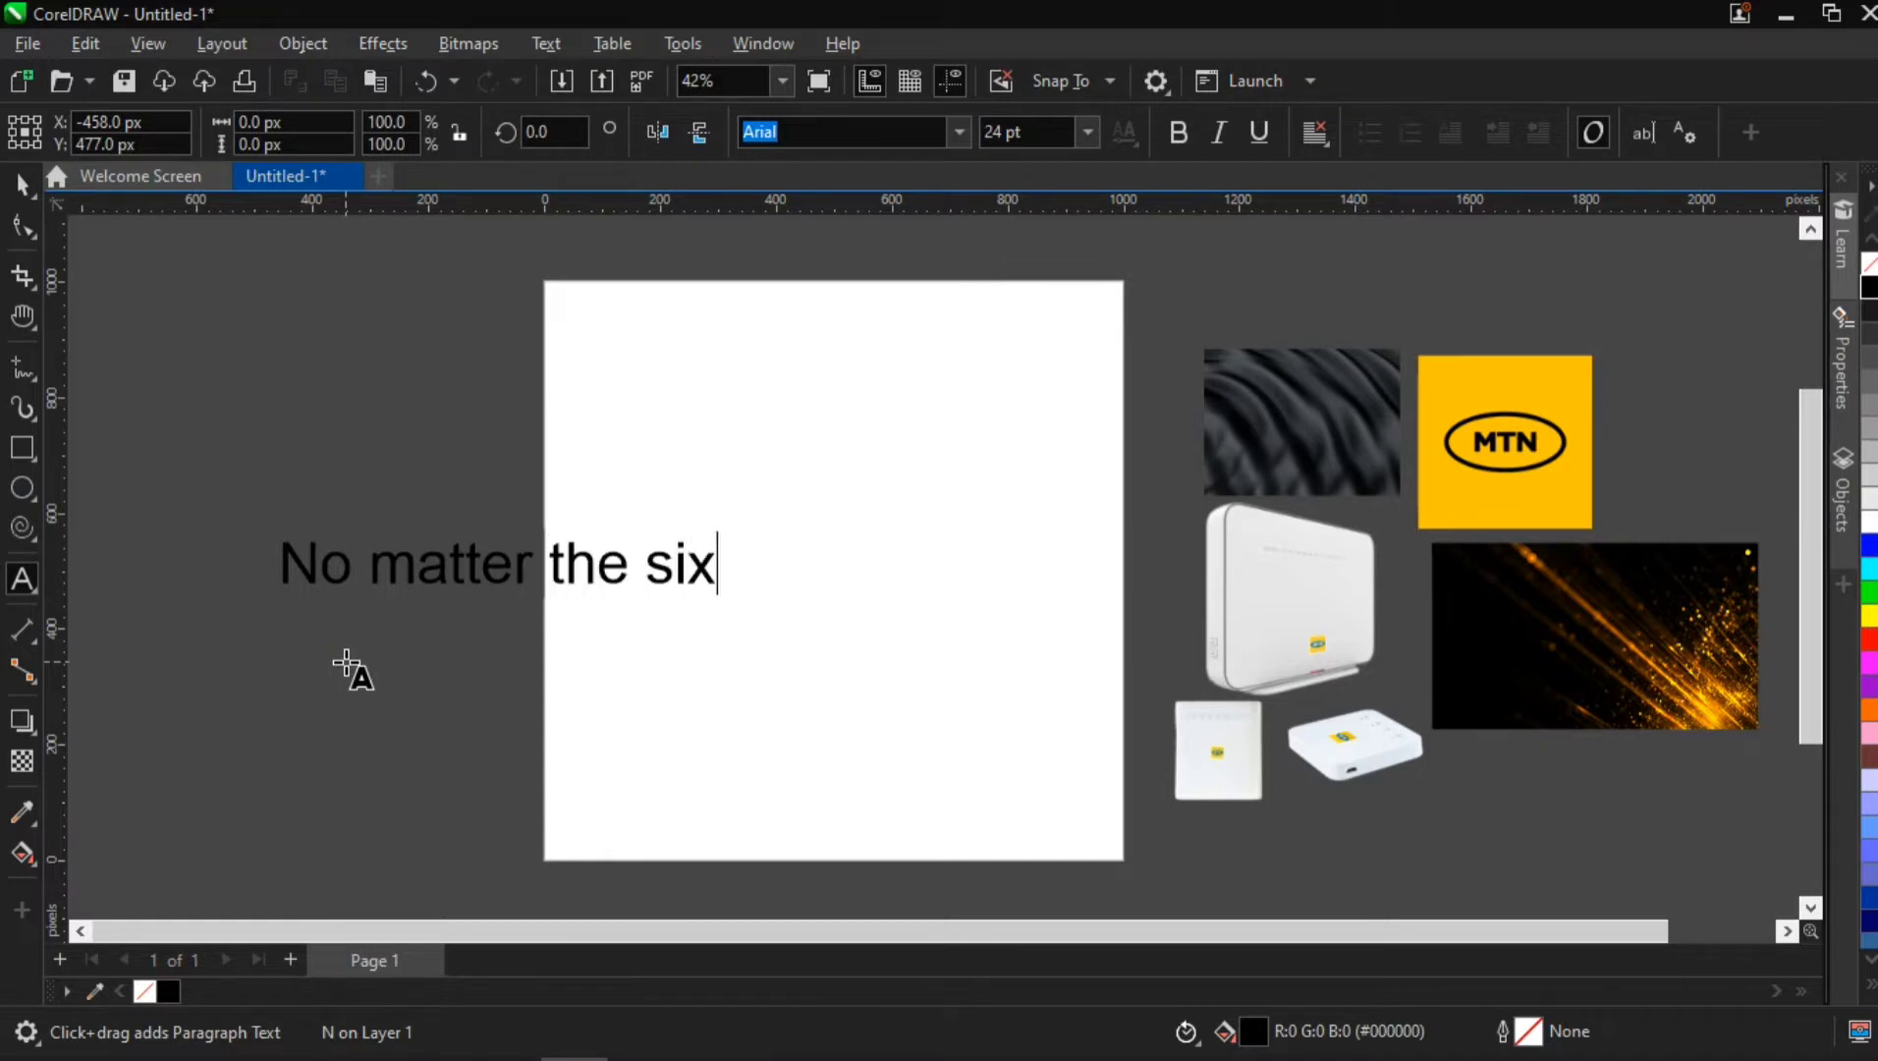
{"action": "key", "text": "BackSpace"}
{"action": "type", "text": "ze,"}
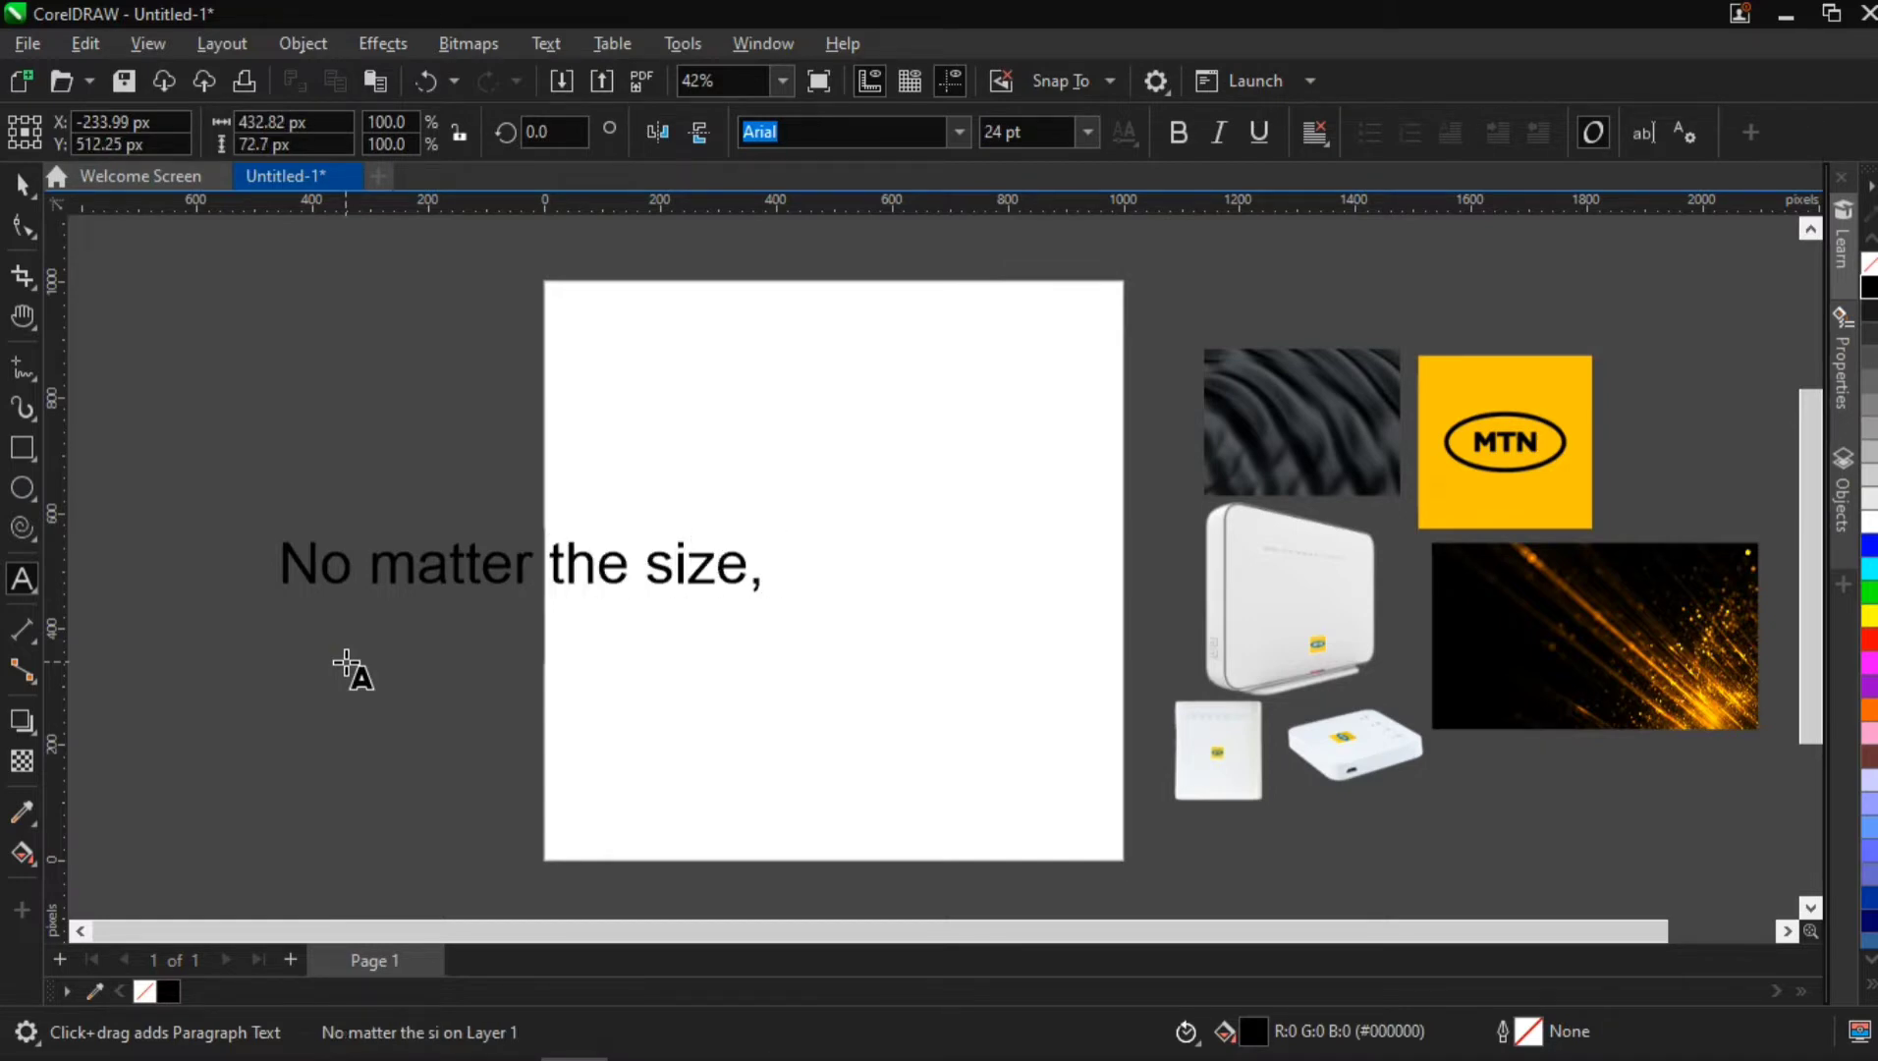
{"action": "key", "text": "Return"}
{"action": "type", "text": "we got you"}
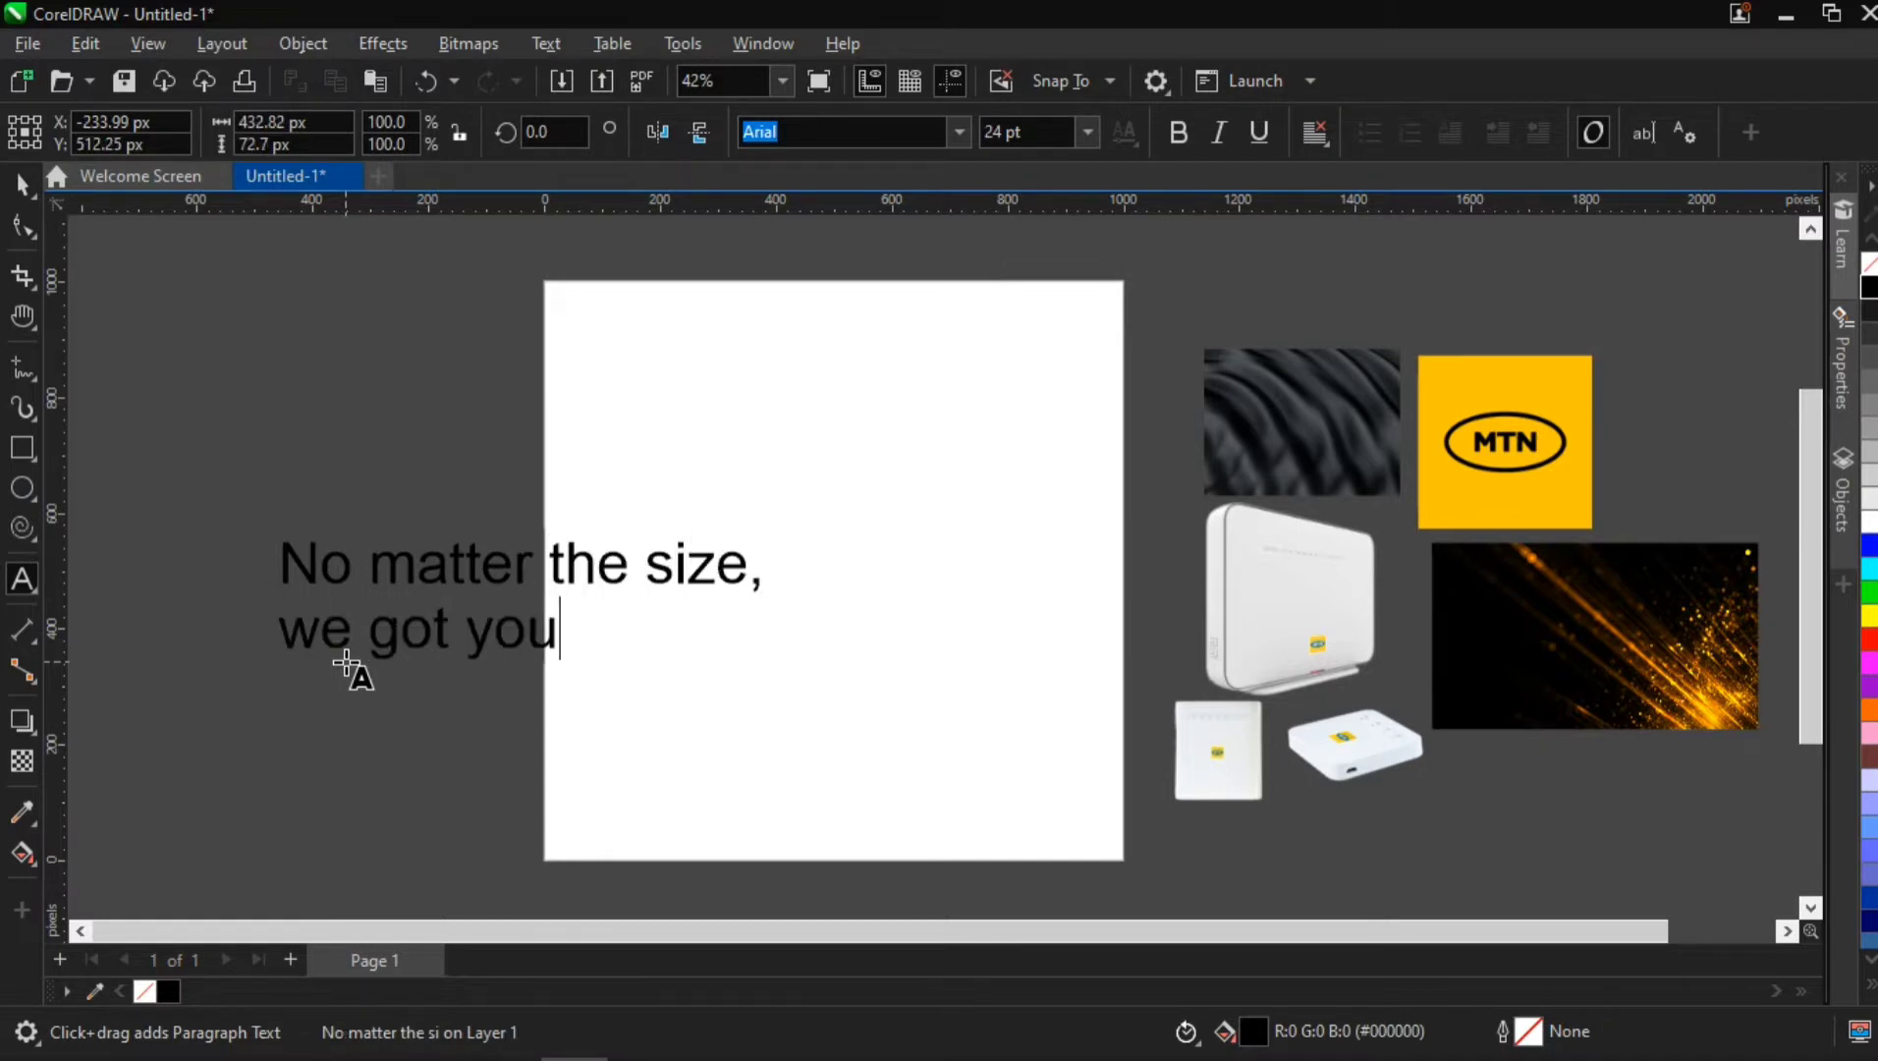
{"action": "type", "text": " covered"}
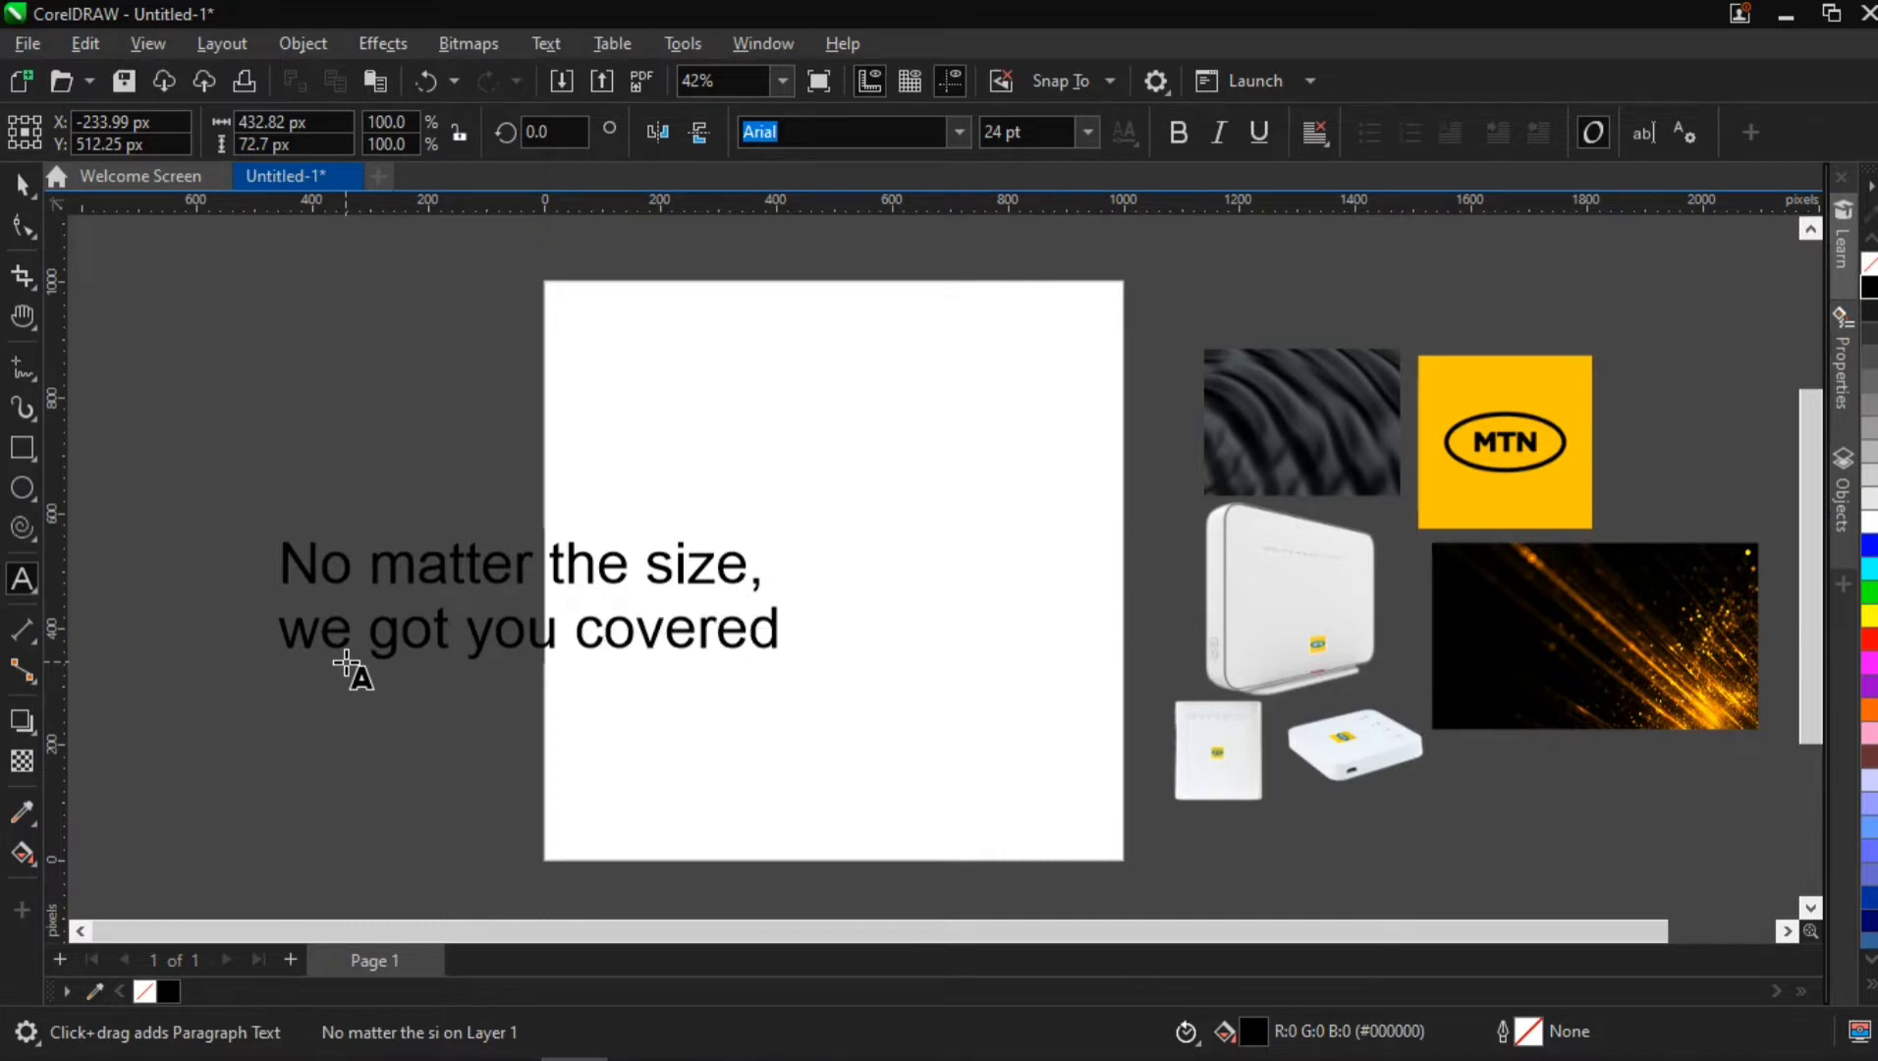
{"action": "type", "text": "."}
{"action": "key", "text": "Escape"}
{"action": "left_click", "coordinate": [15, 169]}
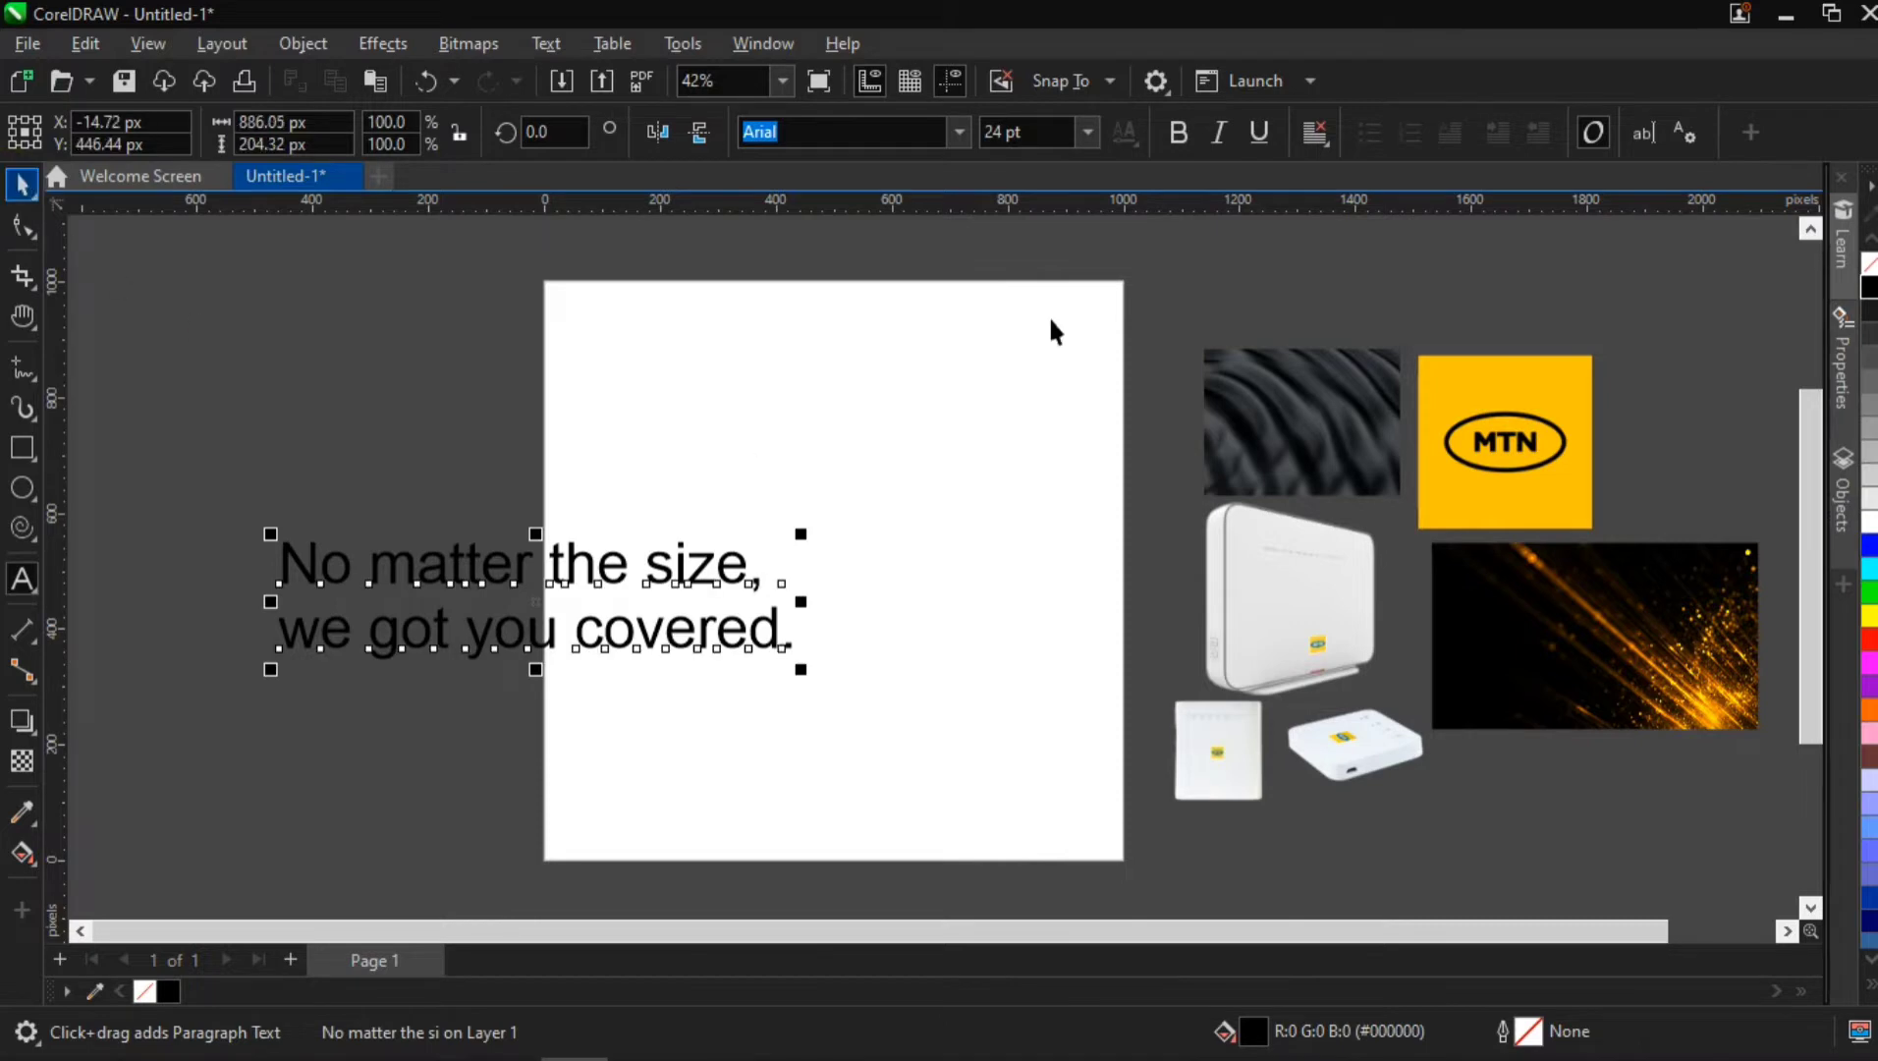
{"action": "left_click", "coordinate": [1323, 138]}
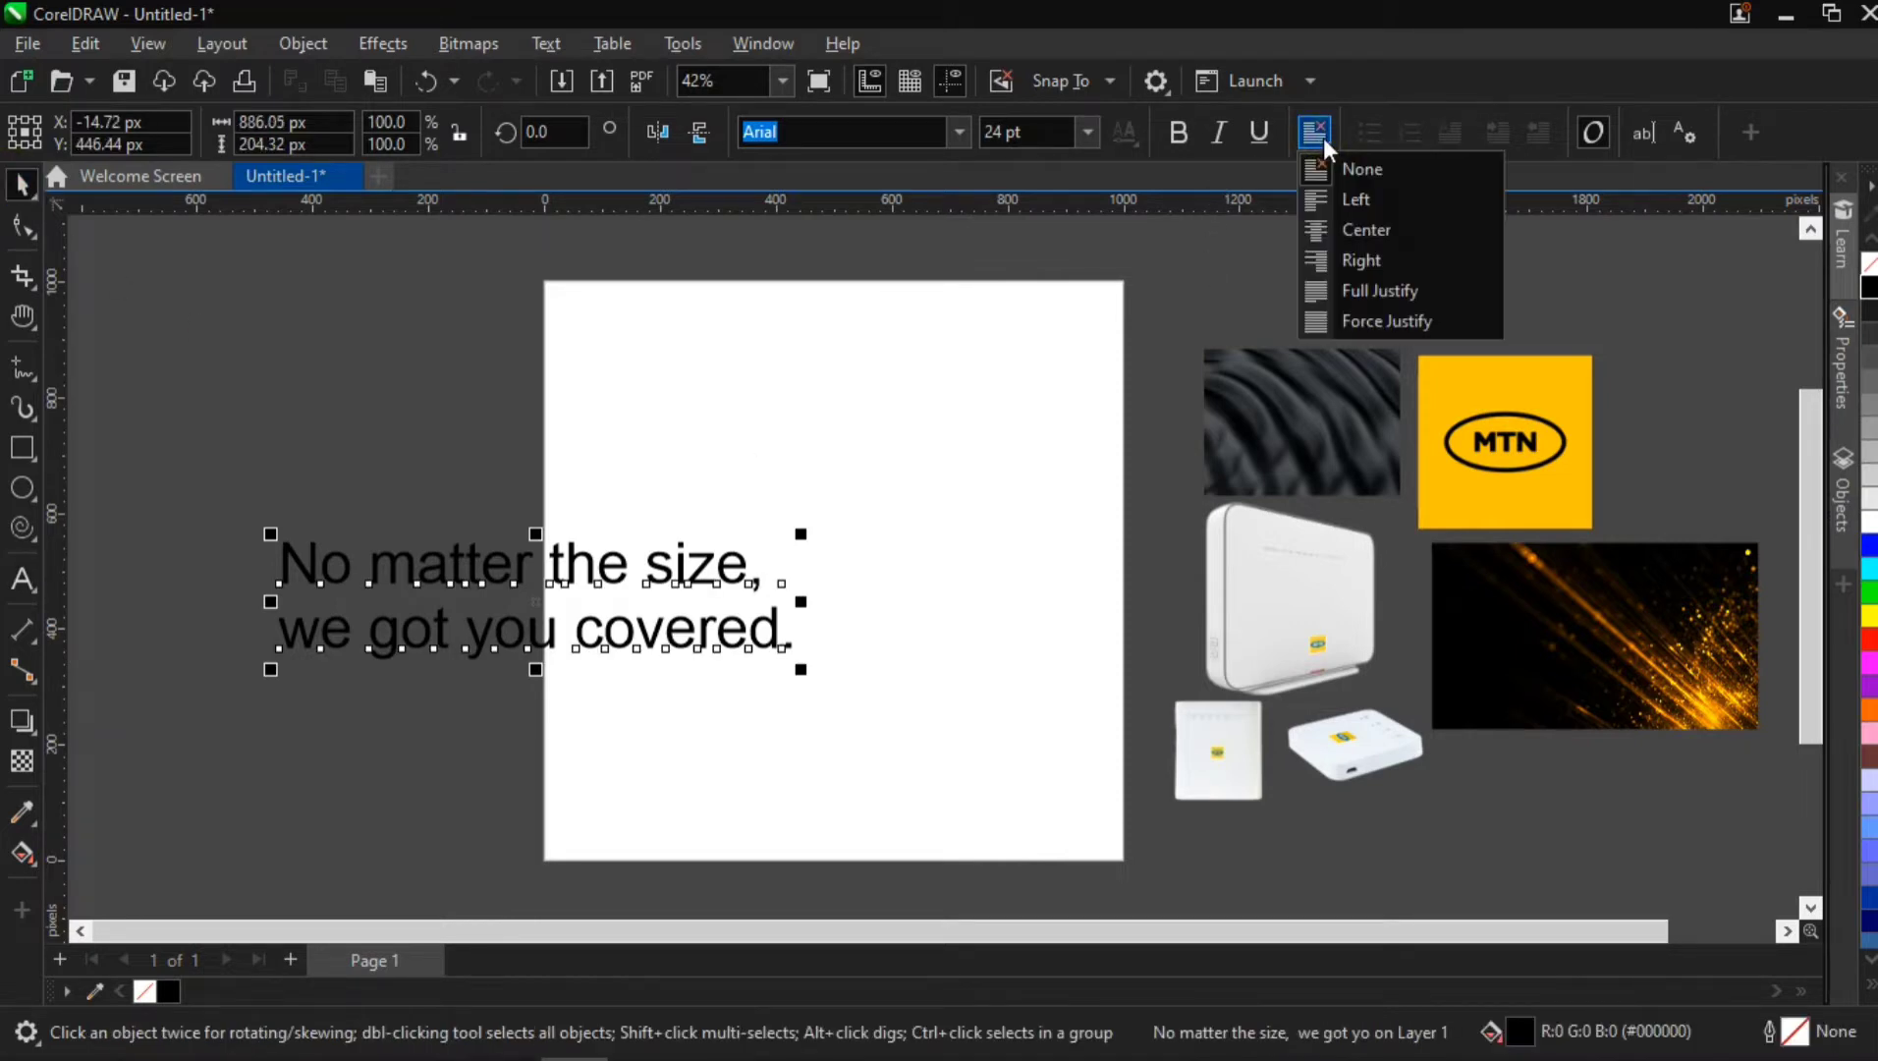
{"action": "left_click", "coordinate": [1329, 232]}
Shrink the two-line text to about 392 by 90 px in the space beside the page and fill it white
{"action": "left_click_drag", "start_coordinate": [575, 559], "coordinate": [516, 549]}
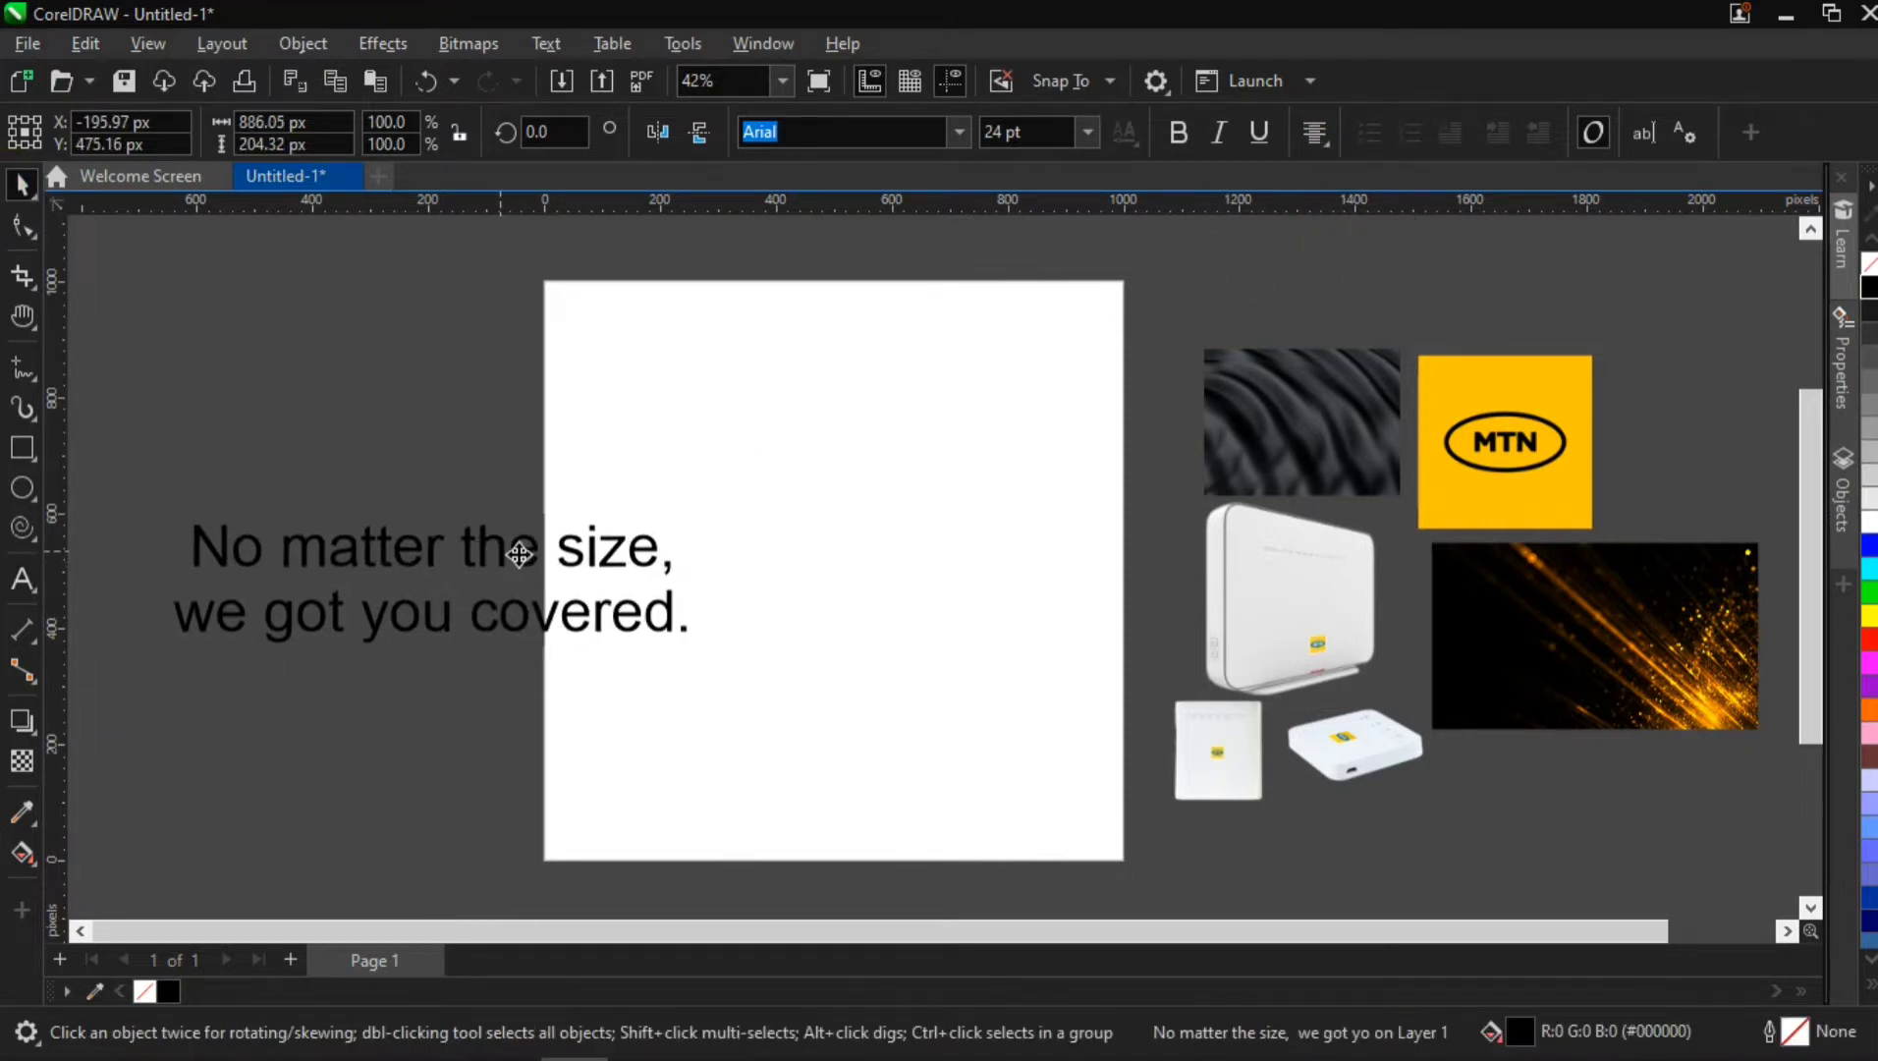
{"action": "left_click_drag", "start_coordinate": [686, 522], "coordinate": [511, 562]}
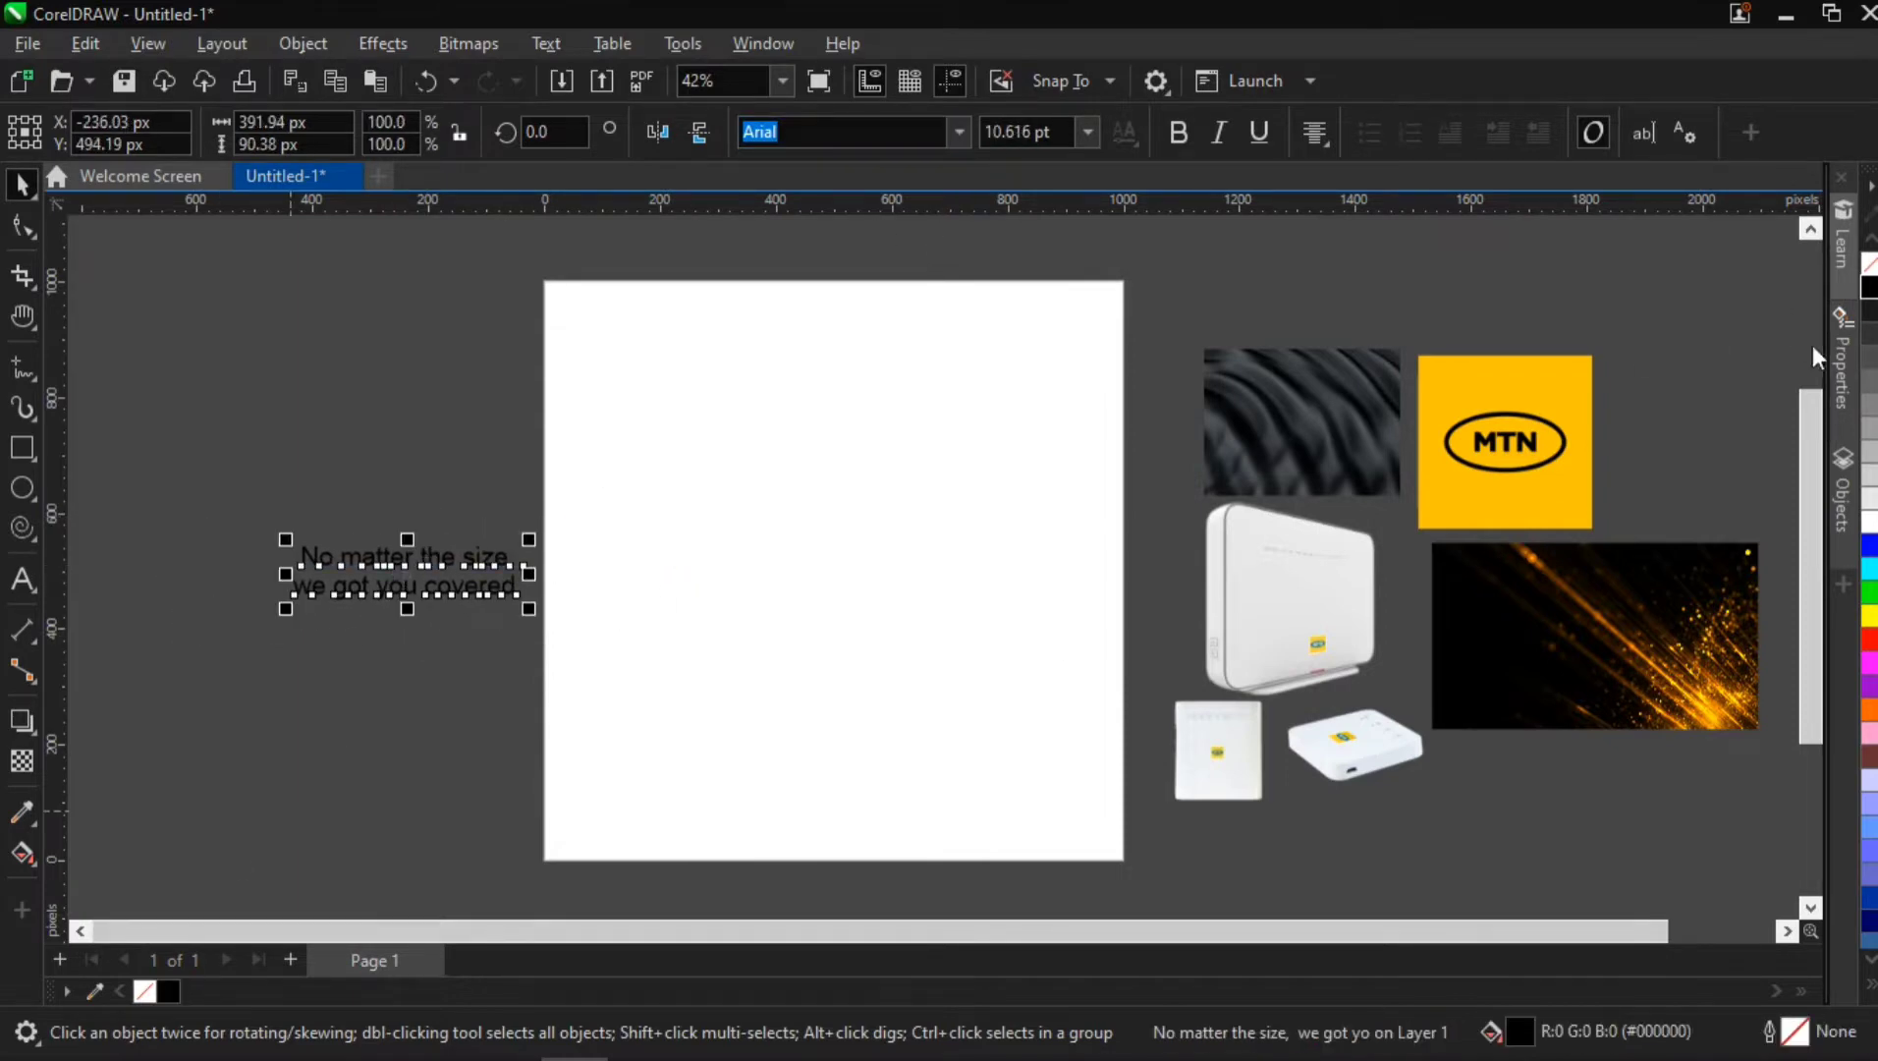
{"action": "left_click", "coordinate": [1869, 518]}
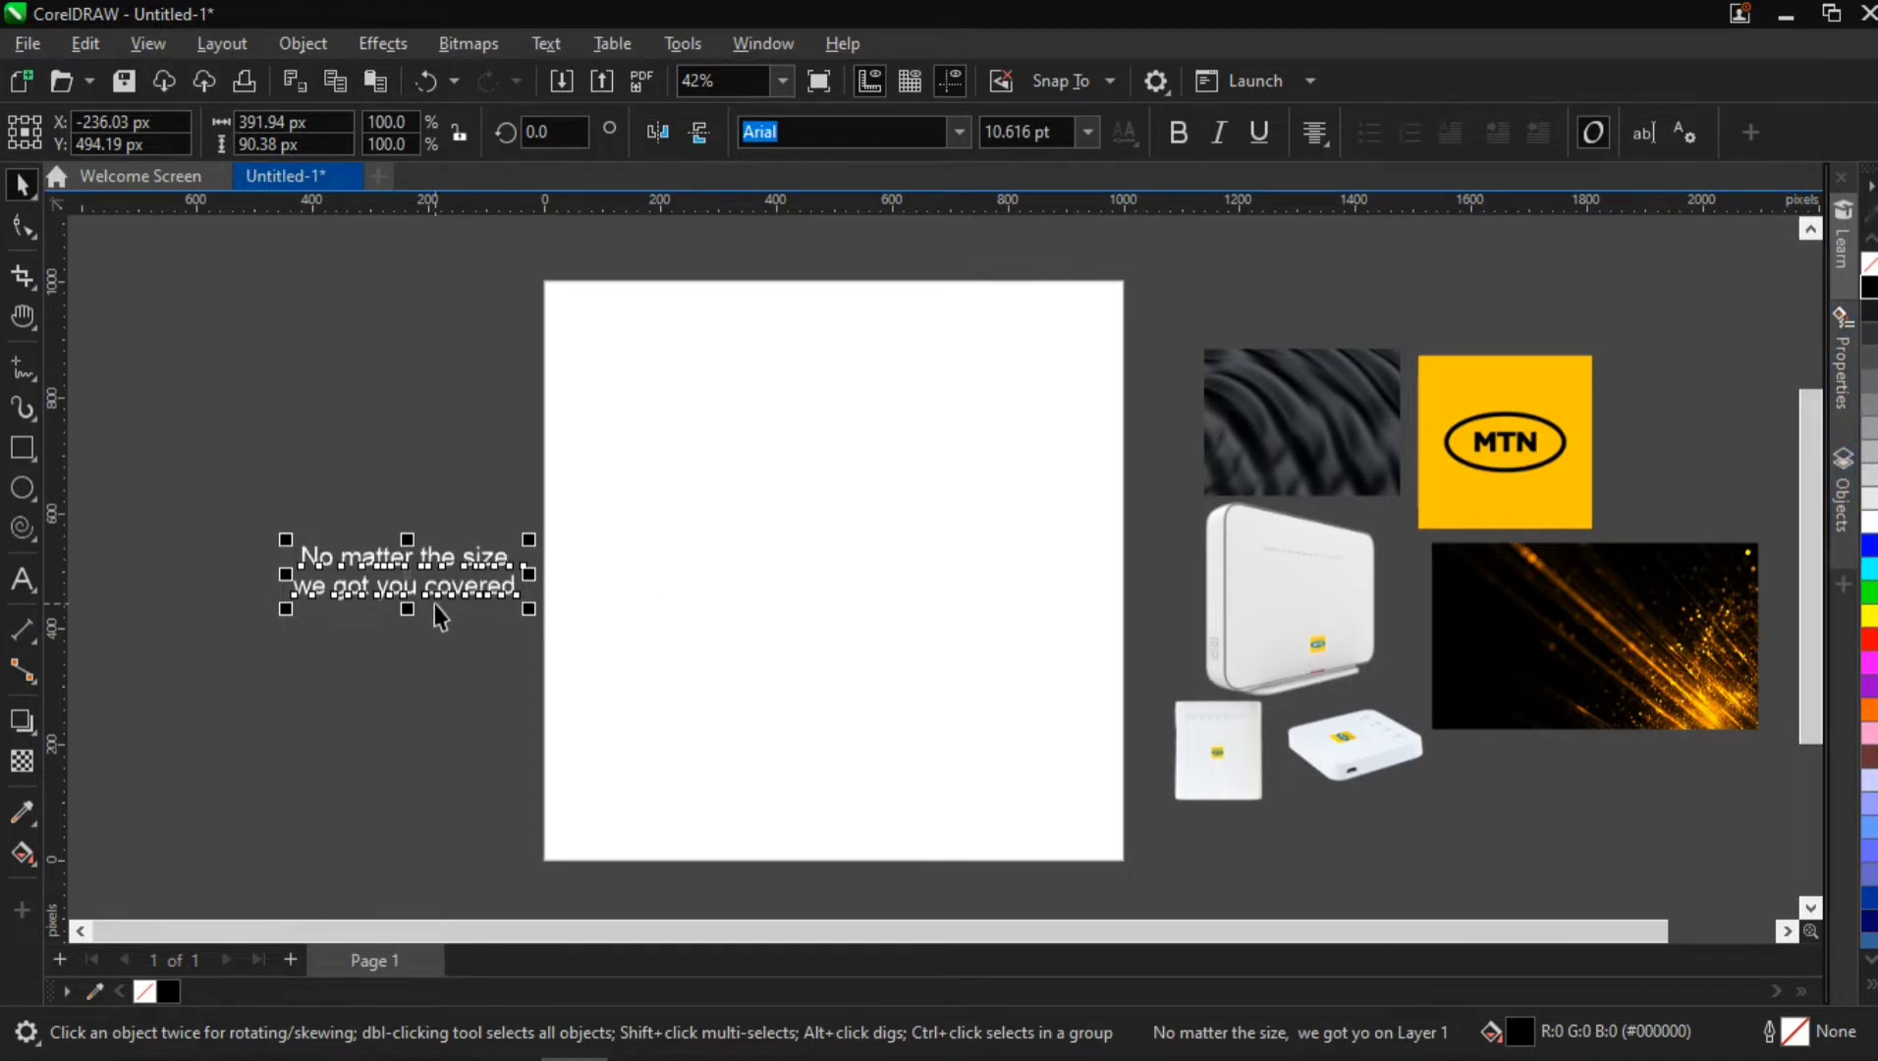
Set the two-line headline's font to MTN Brighter Sans Bold
{"action": "scroll", "coordinate": [434, 603], "scroll_direction": "up", "scroll_amount": 2}
{"action": "left_click_drag", "start_coordinate": [372, 505], "coordinate": [397, 518]}
{"action": "left_click", "coordinate": [440, 460]}
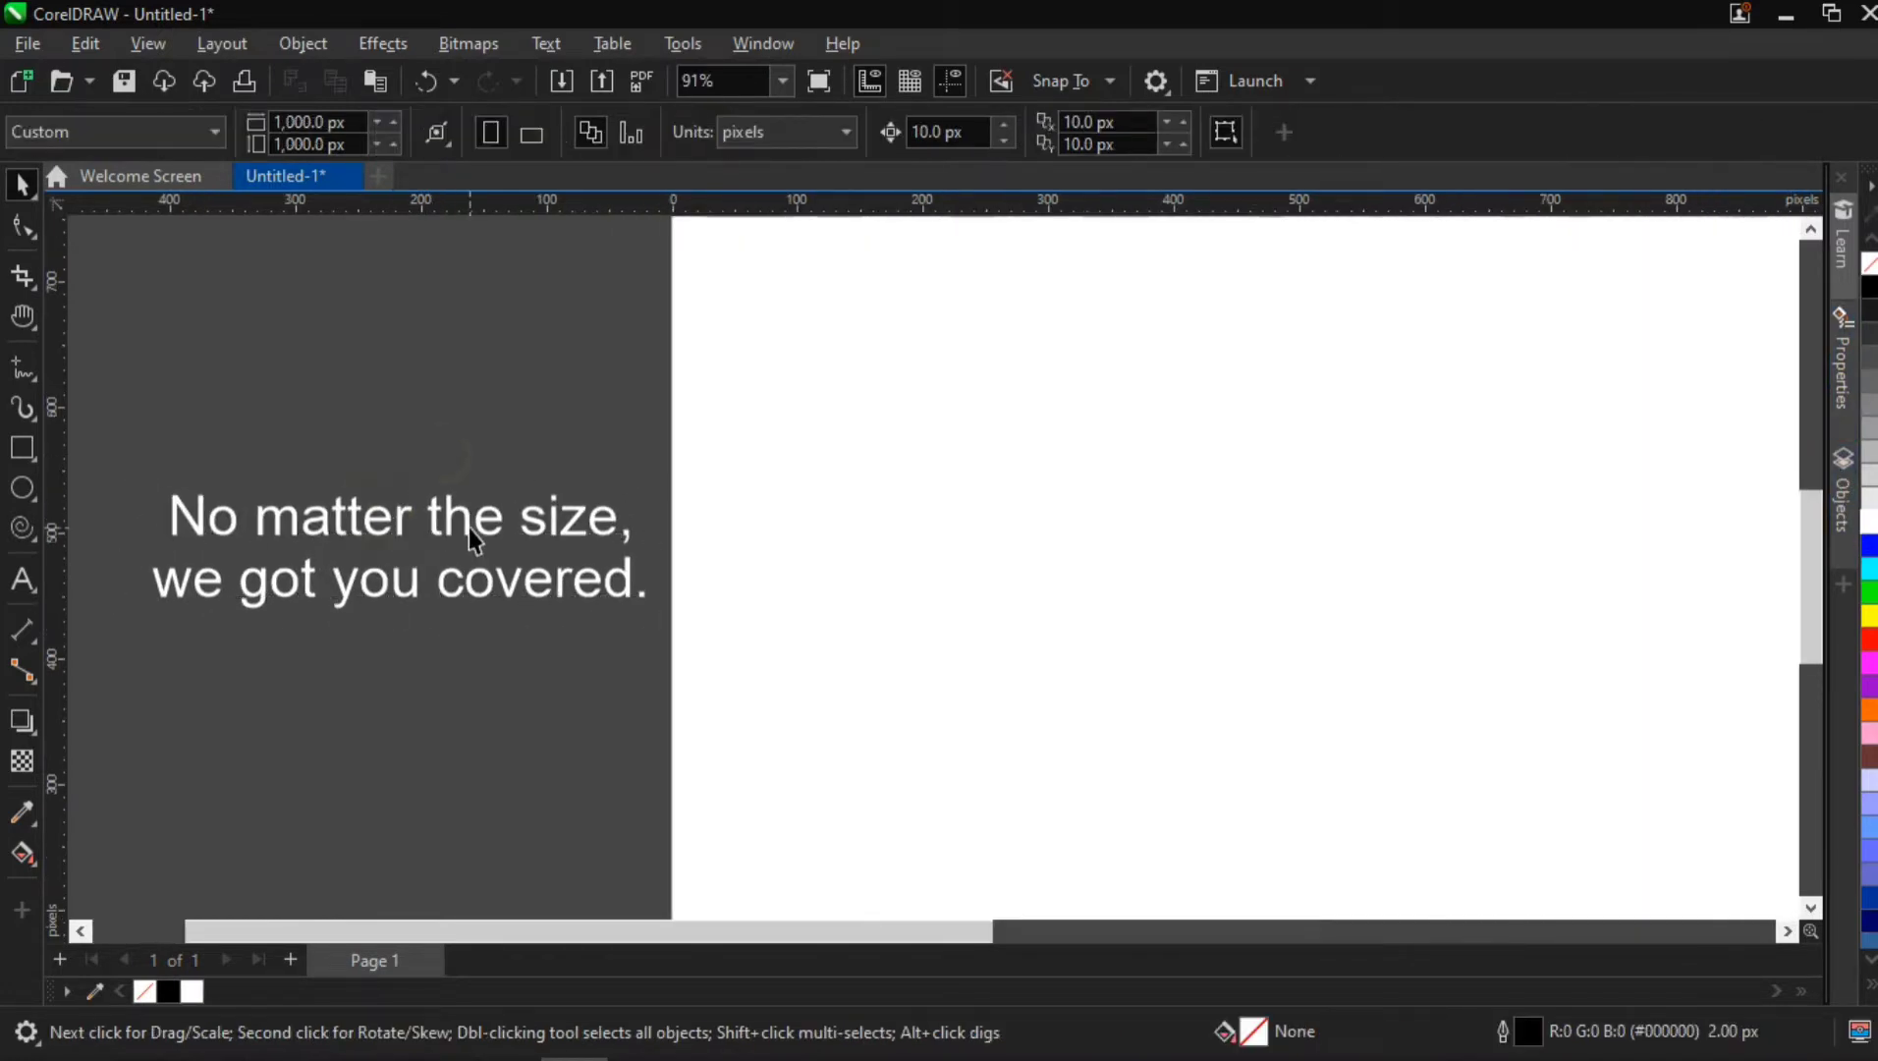
{"action": "left_click", "coordinate": [468, 527]}
{"action": "left_click", "coordinate": [953, 143]}
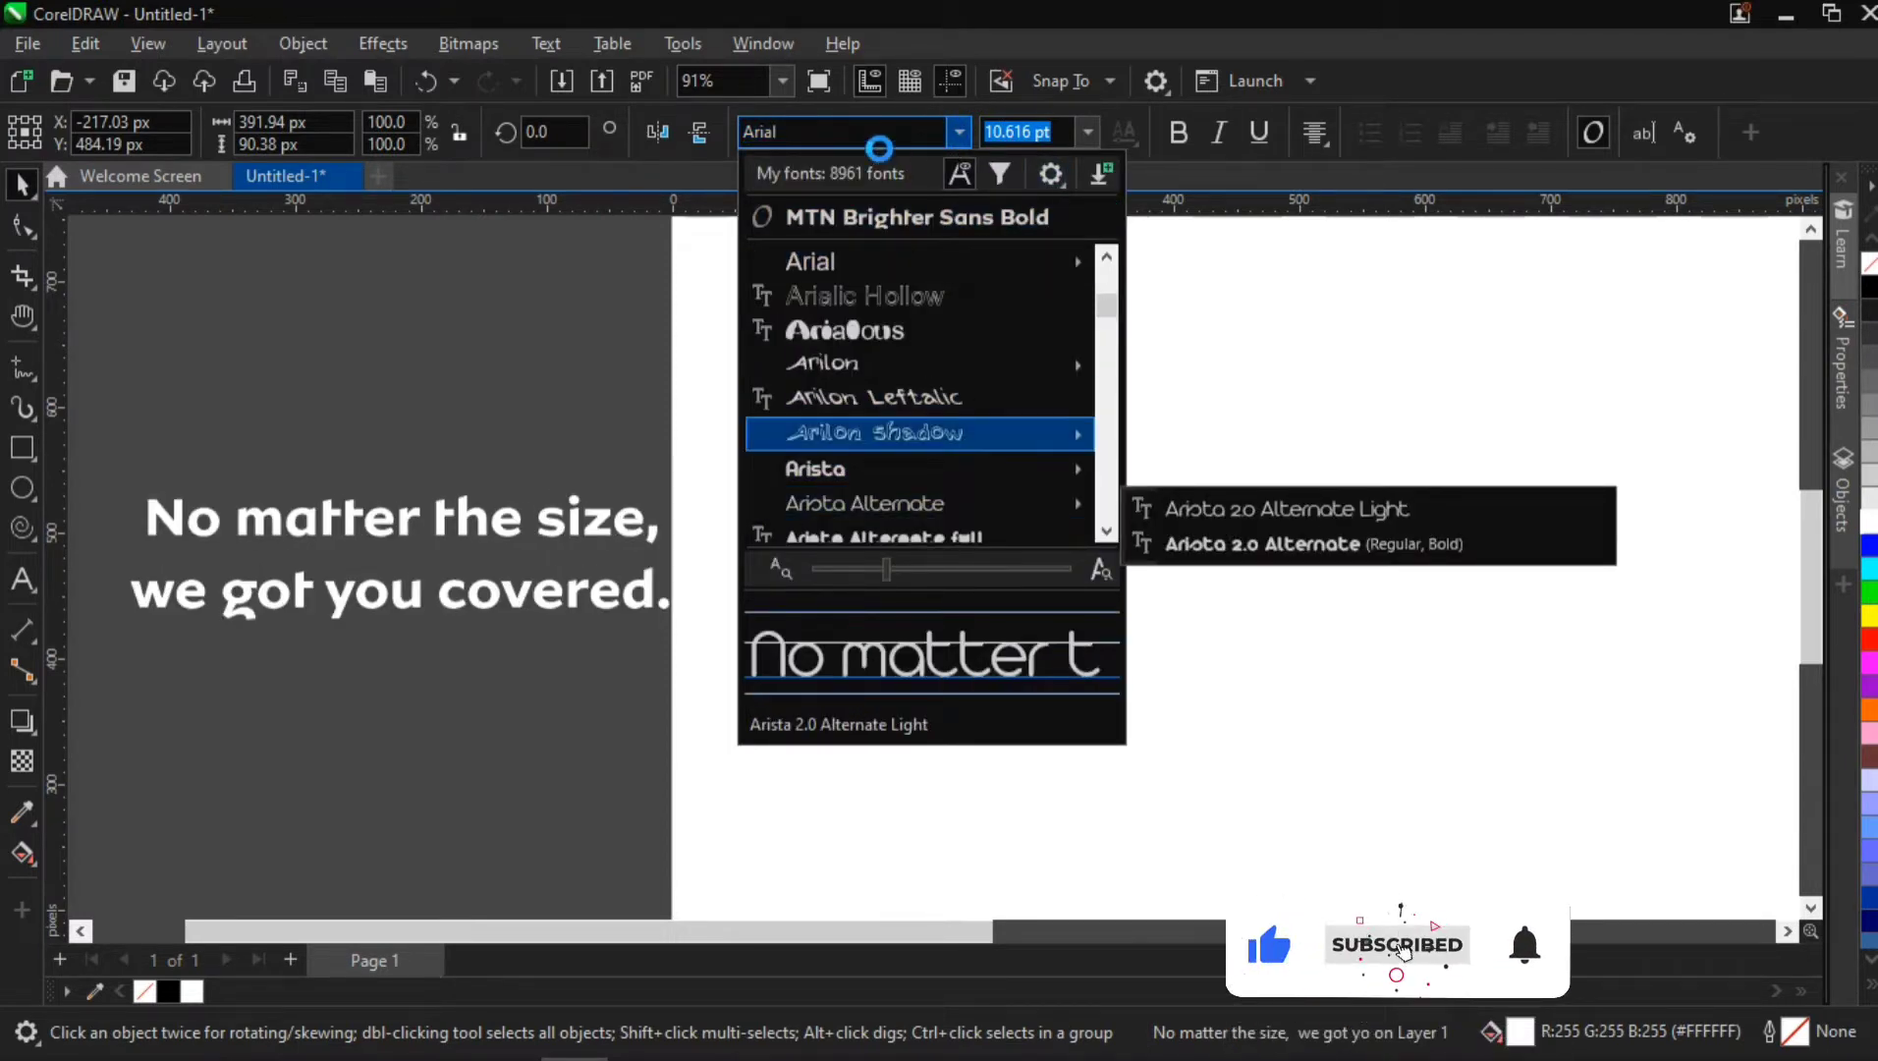
{"action": "type", "text": "mtn"}
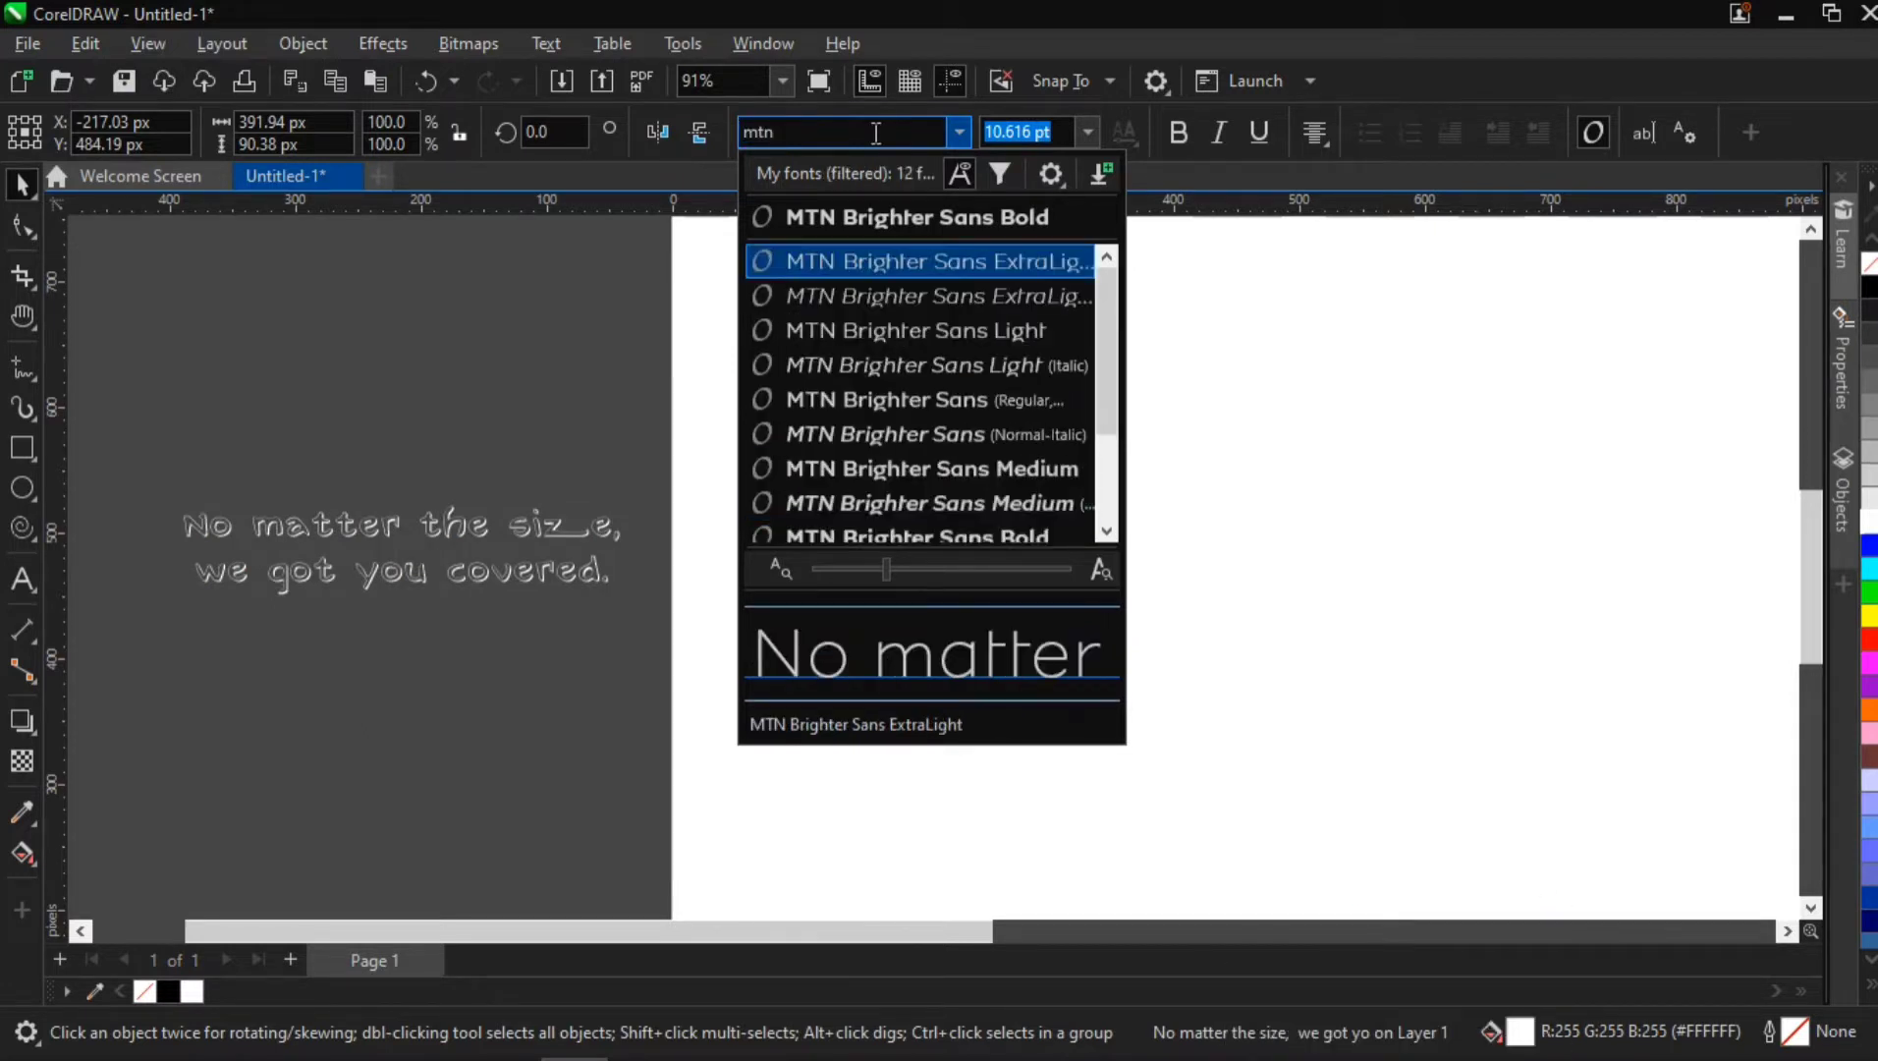
{"action": "left_click", "coordinate": [1108, 532]}
{"action": "left_click", "coordinate": [1107, 532]}
{"action": "left_click", "coordinate": [1108, 531]}
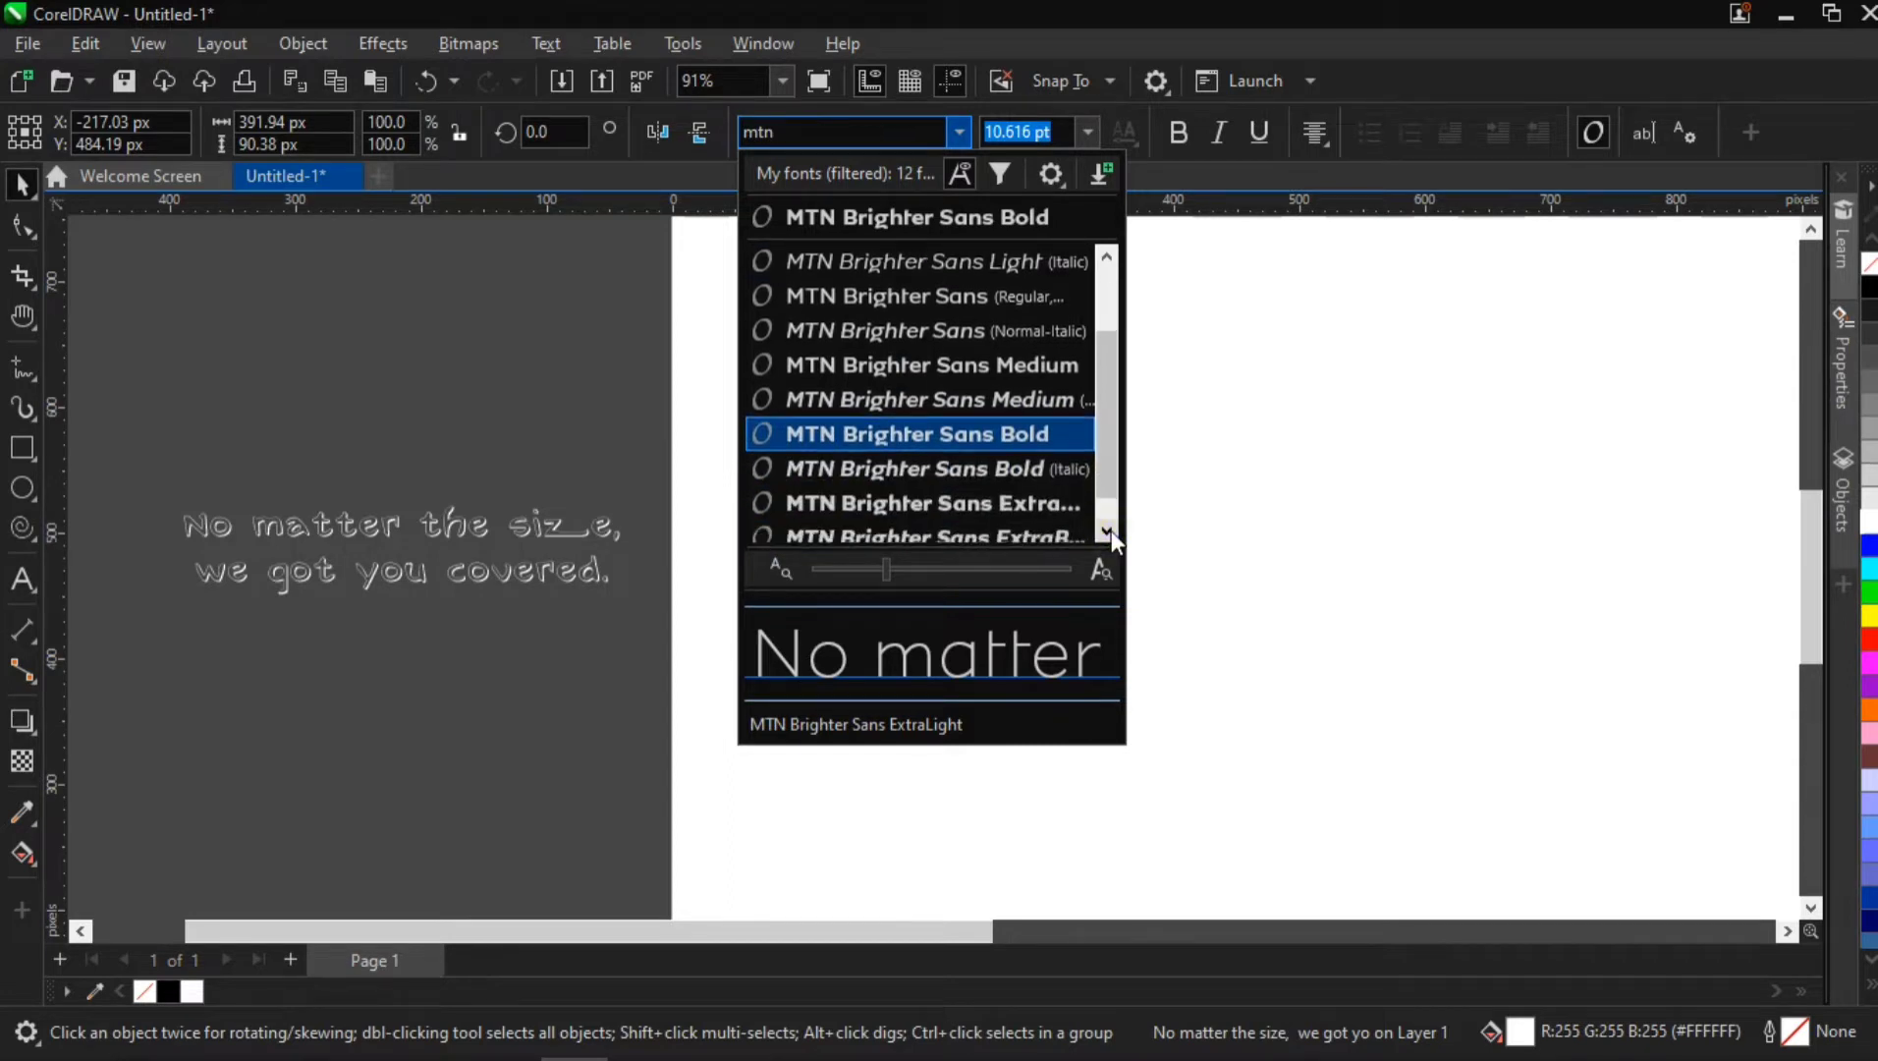
{"action": "left_click", "coordinate": [1030, 432]}
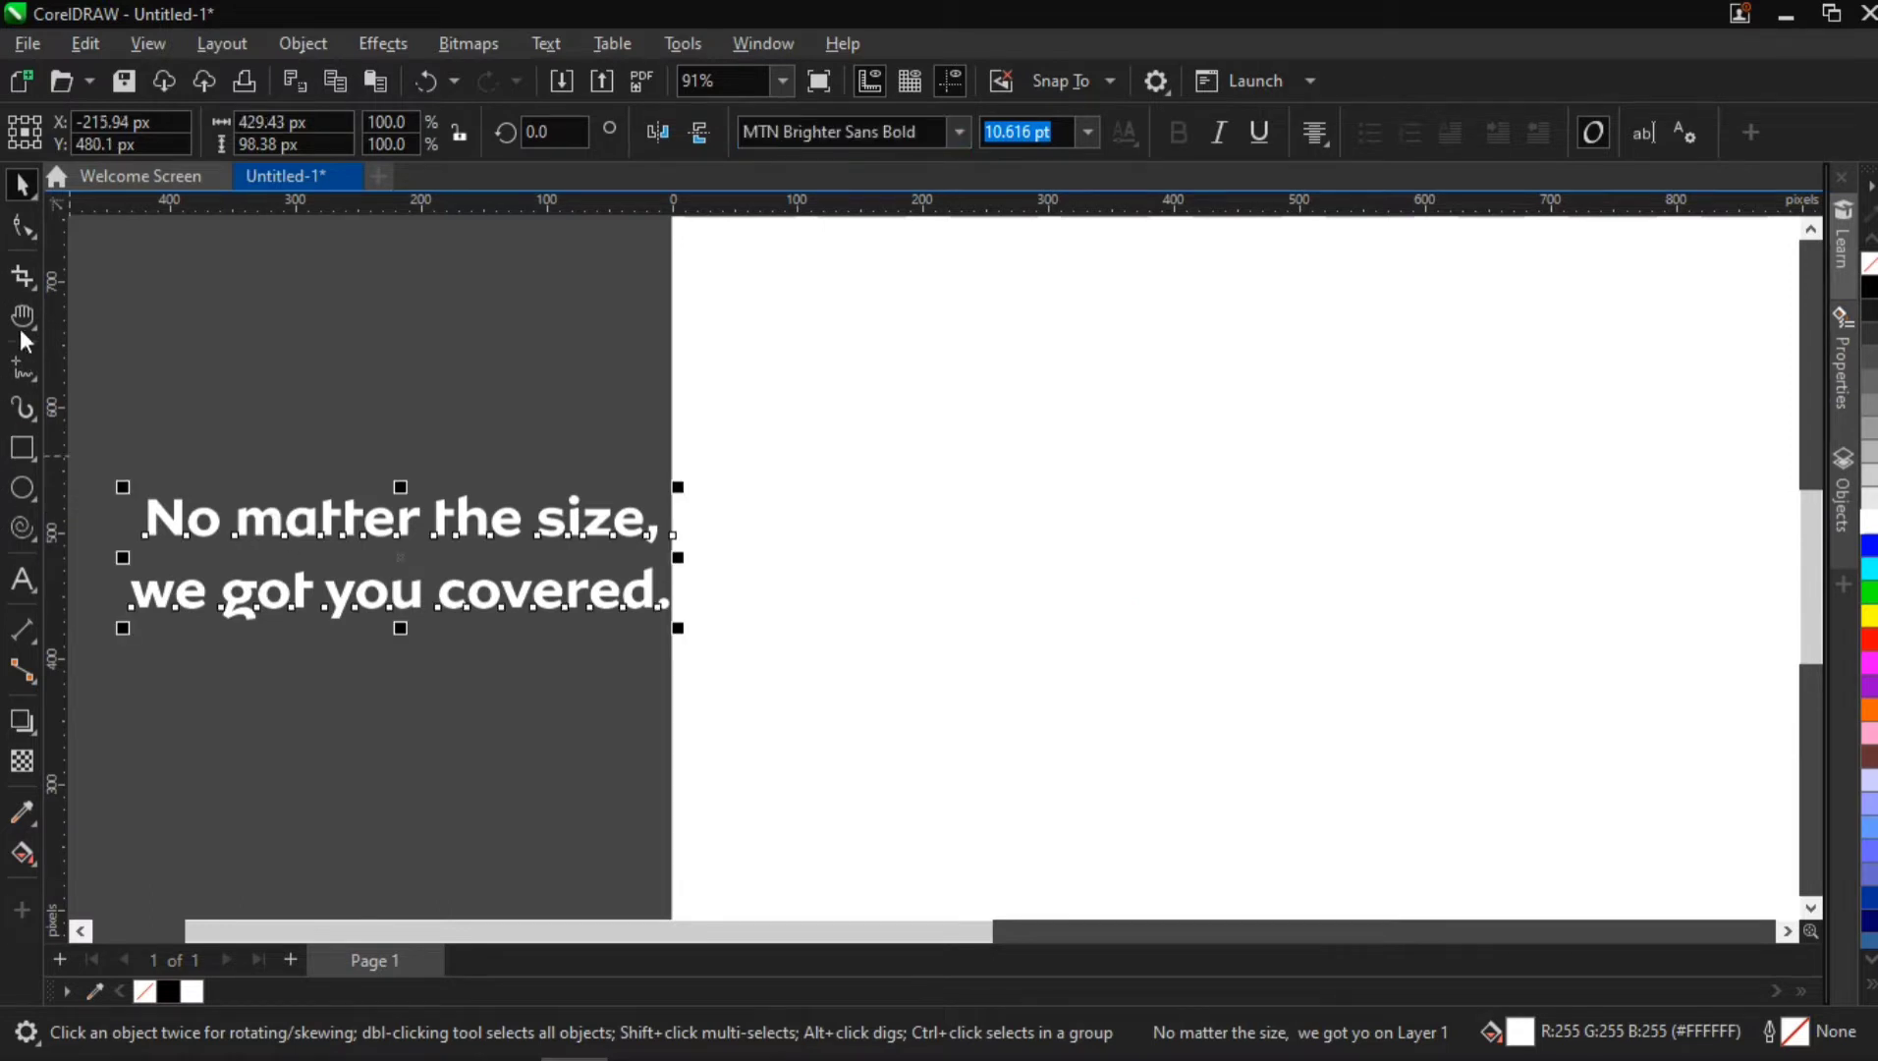
Tighten the headline's line spacing until the text block is about 83 px high
{"action": "left_click", "coordinate": [18, 230]}
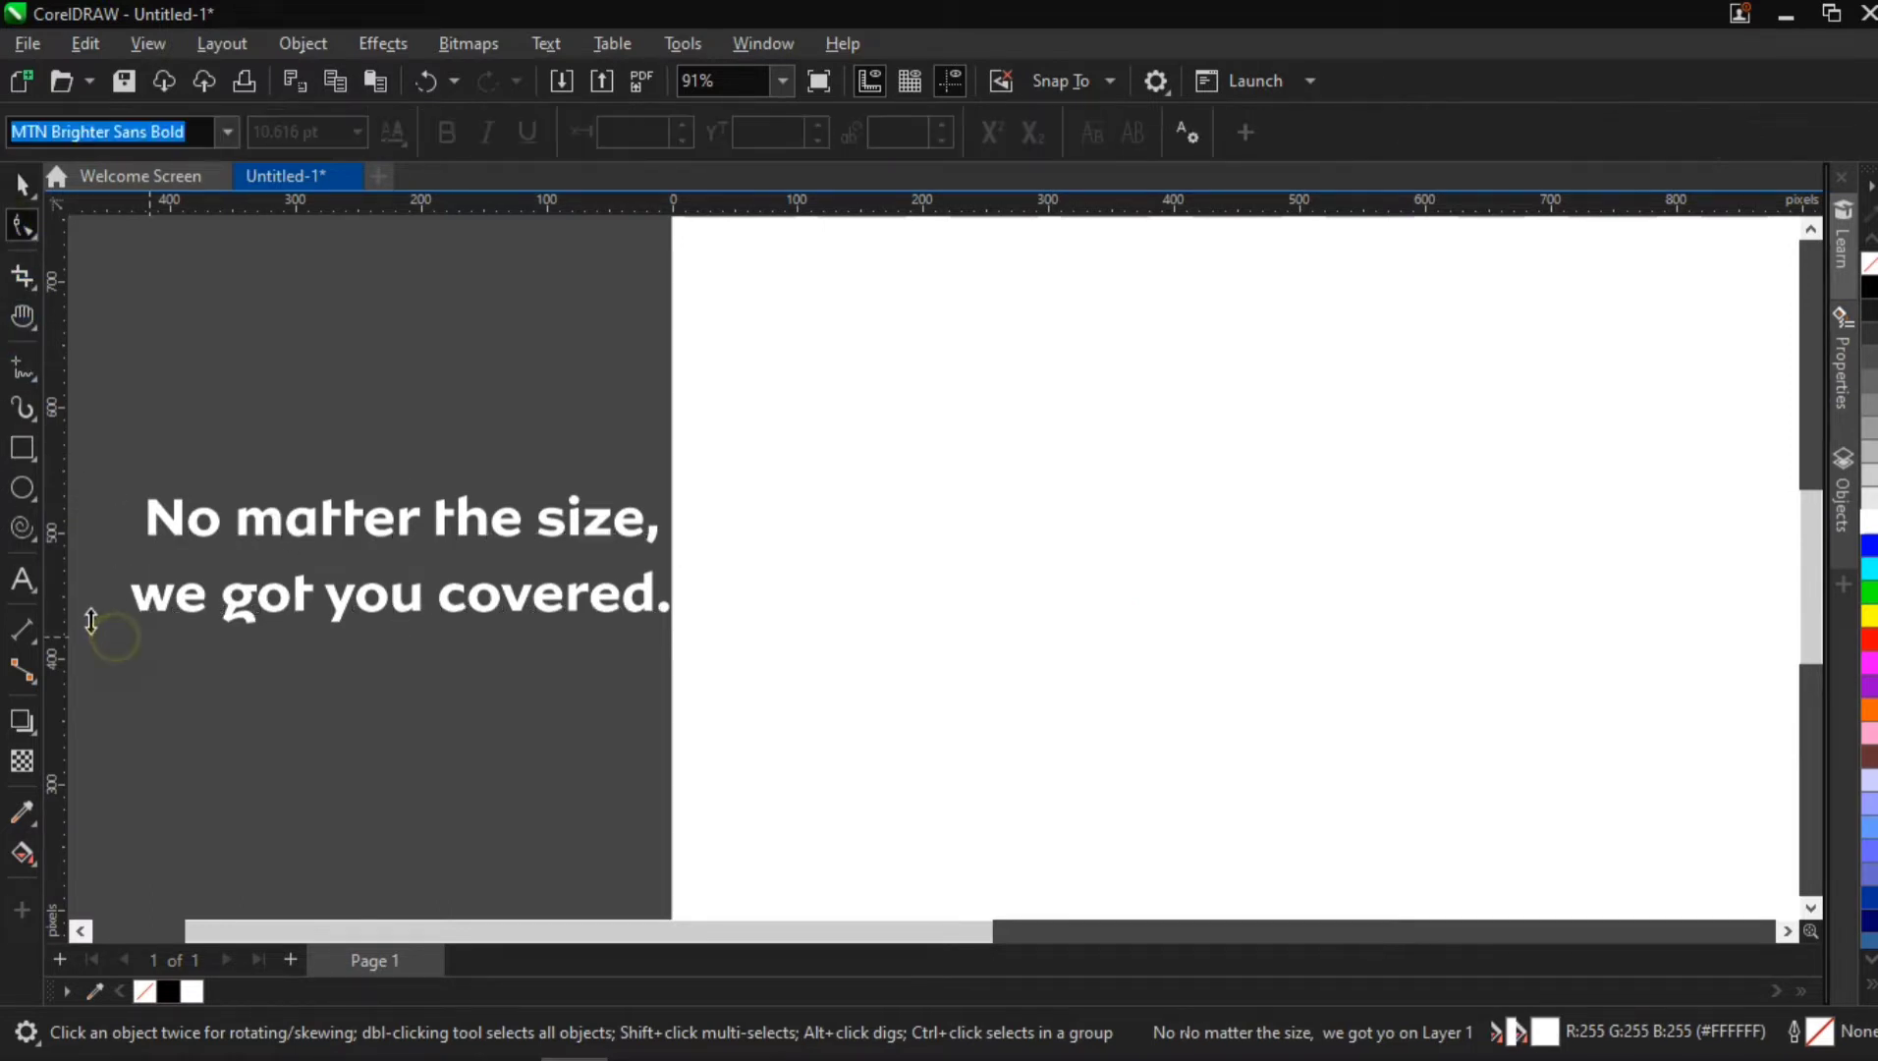
{"action": "left_click_drag", "start_coordinate": [66, 602], "coordinate": [274, 586]}
{"action": "left_click", "coordinate": [628, 586]}
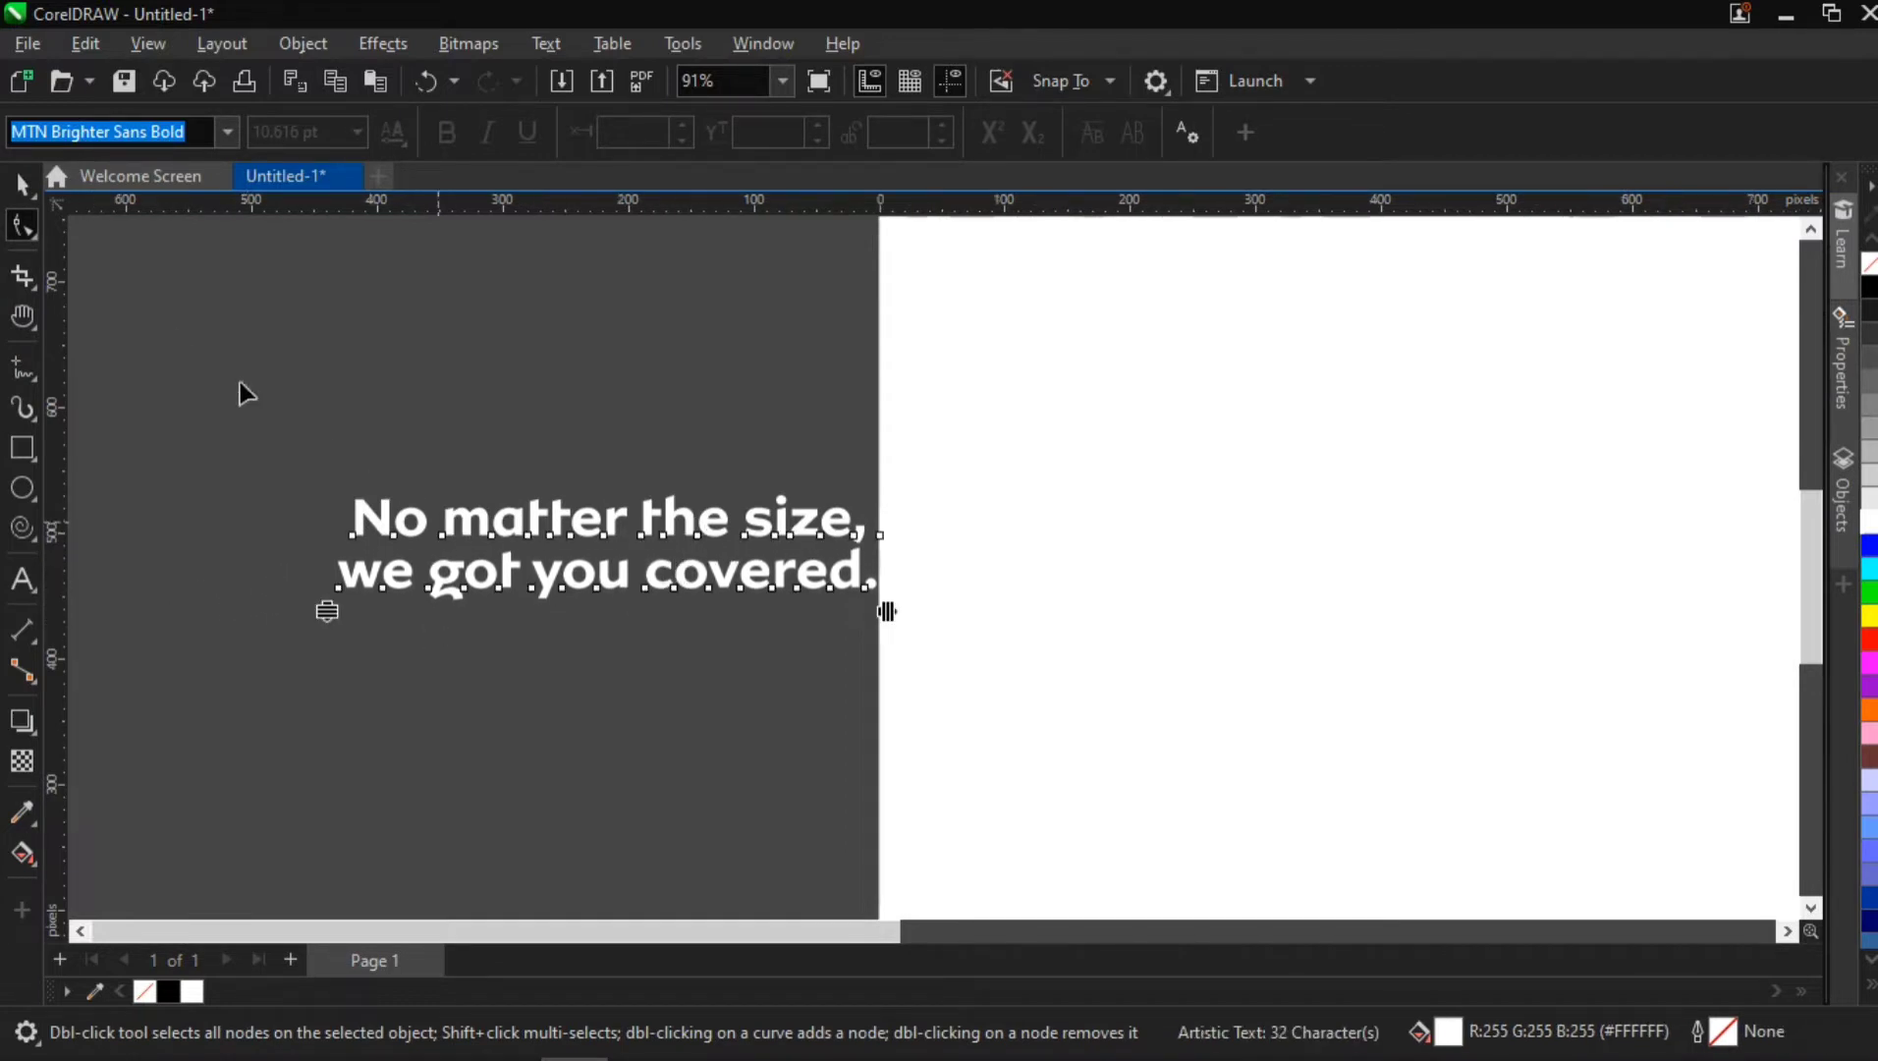
{"action": "left_click", "coordinate": [323, 351]}
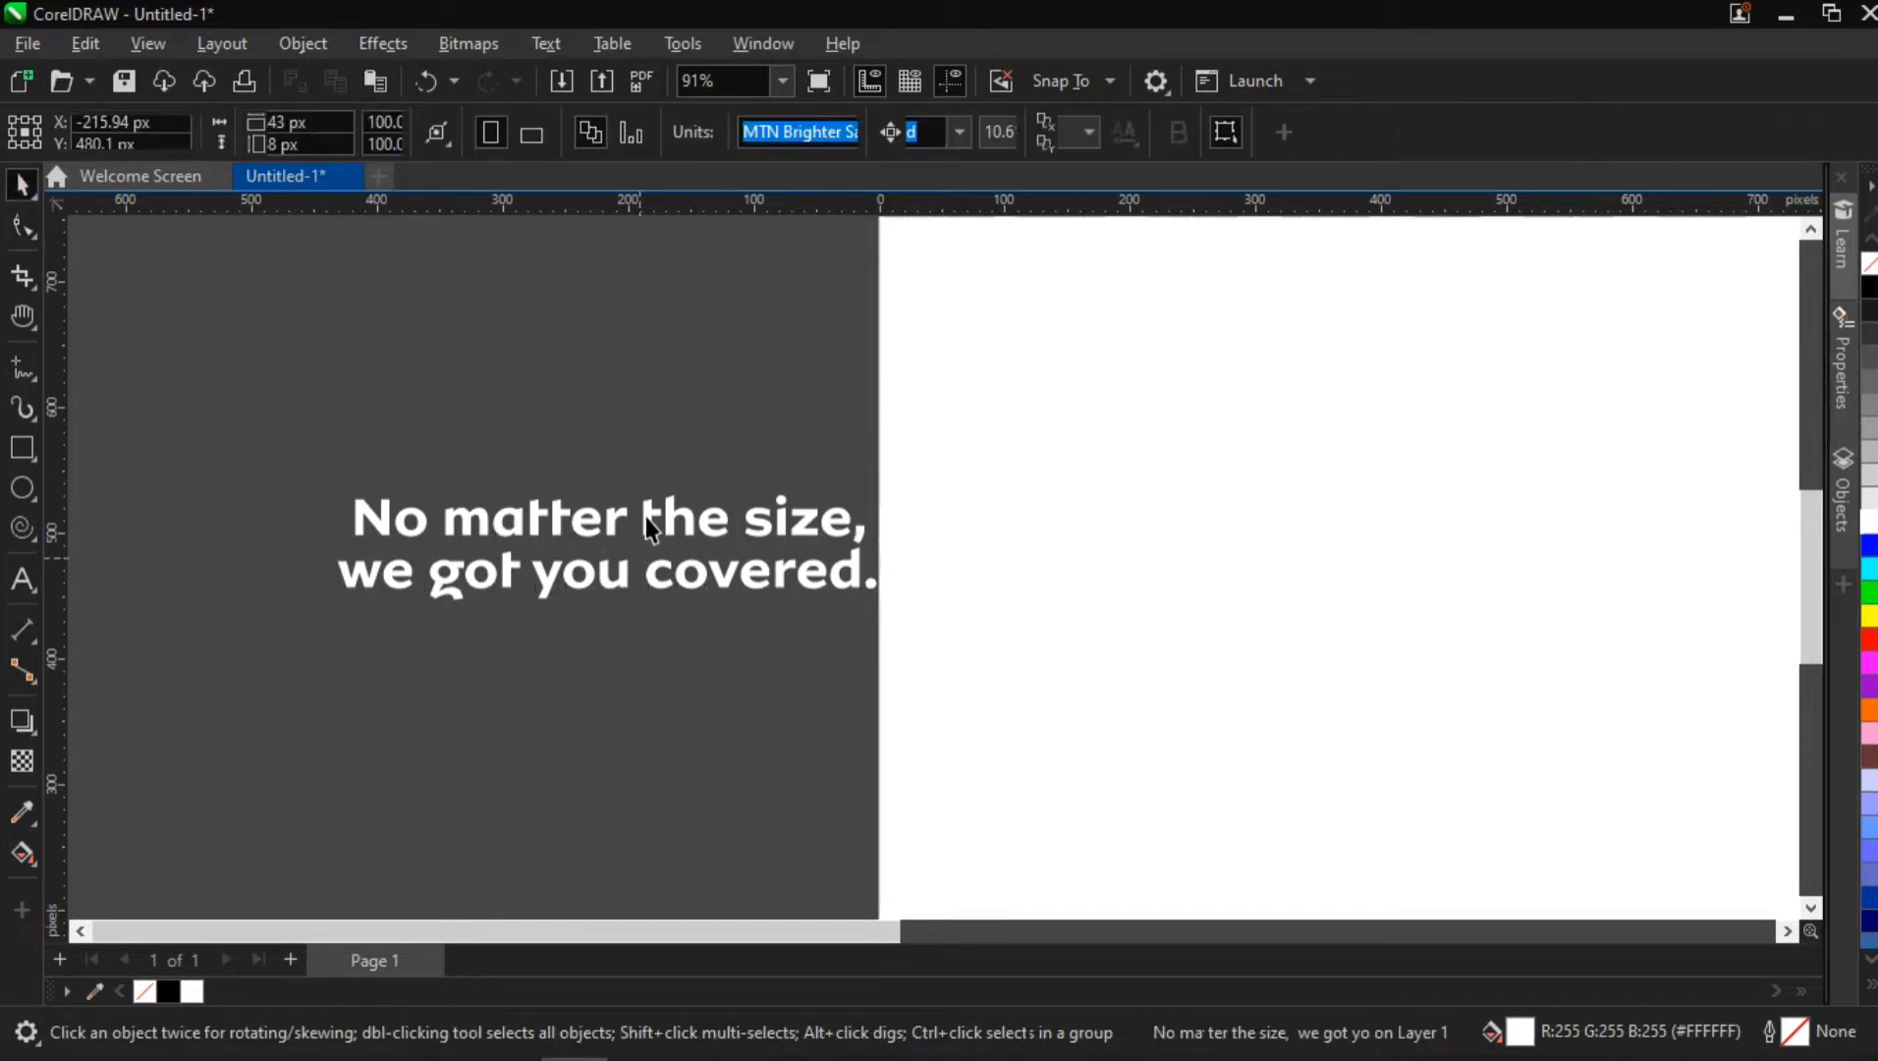
Move the headline away from the page edge and up, to about X -290, Y 821 px
{"action": "scroll", "coordinate": [795, 616], "scroll_direction": "down", "scroll_amount": 2}
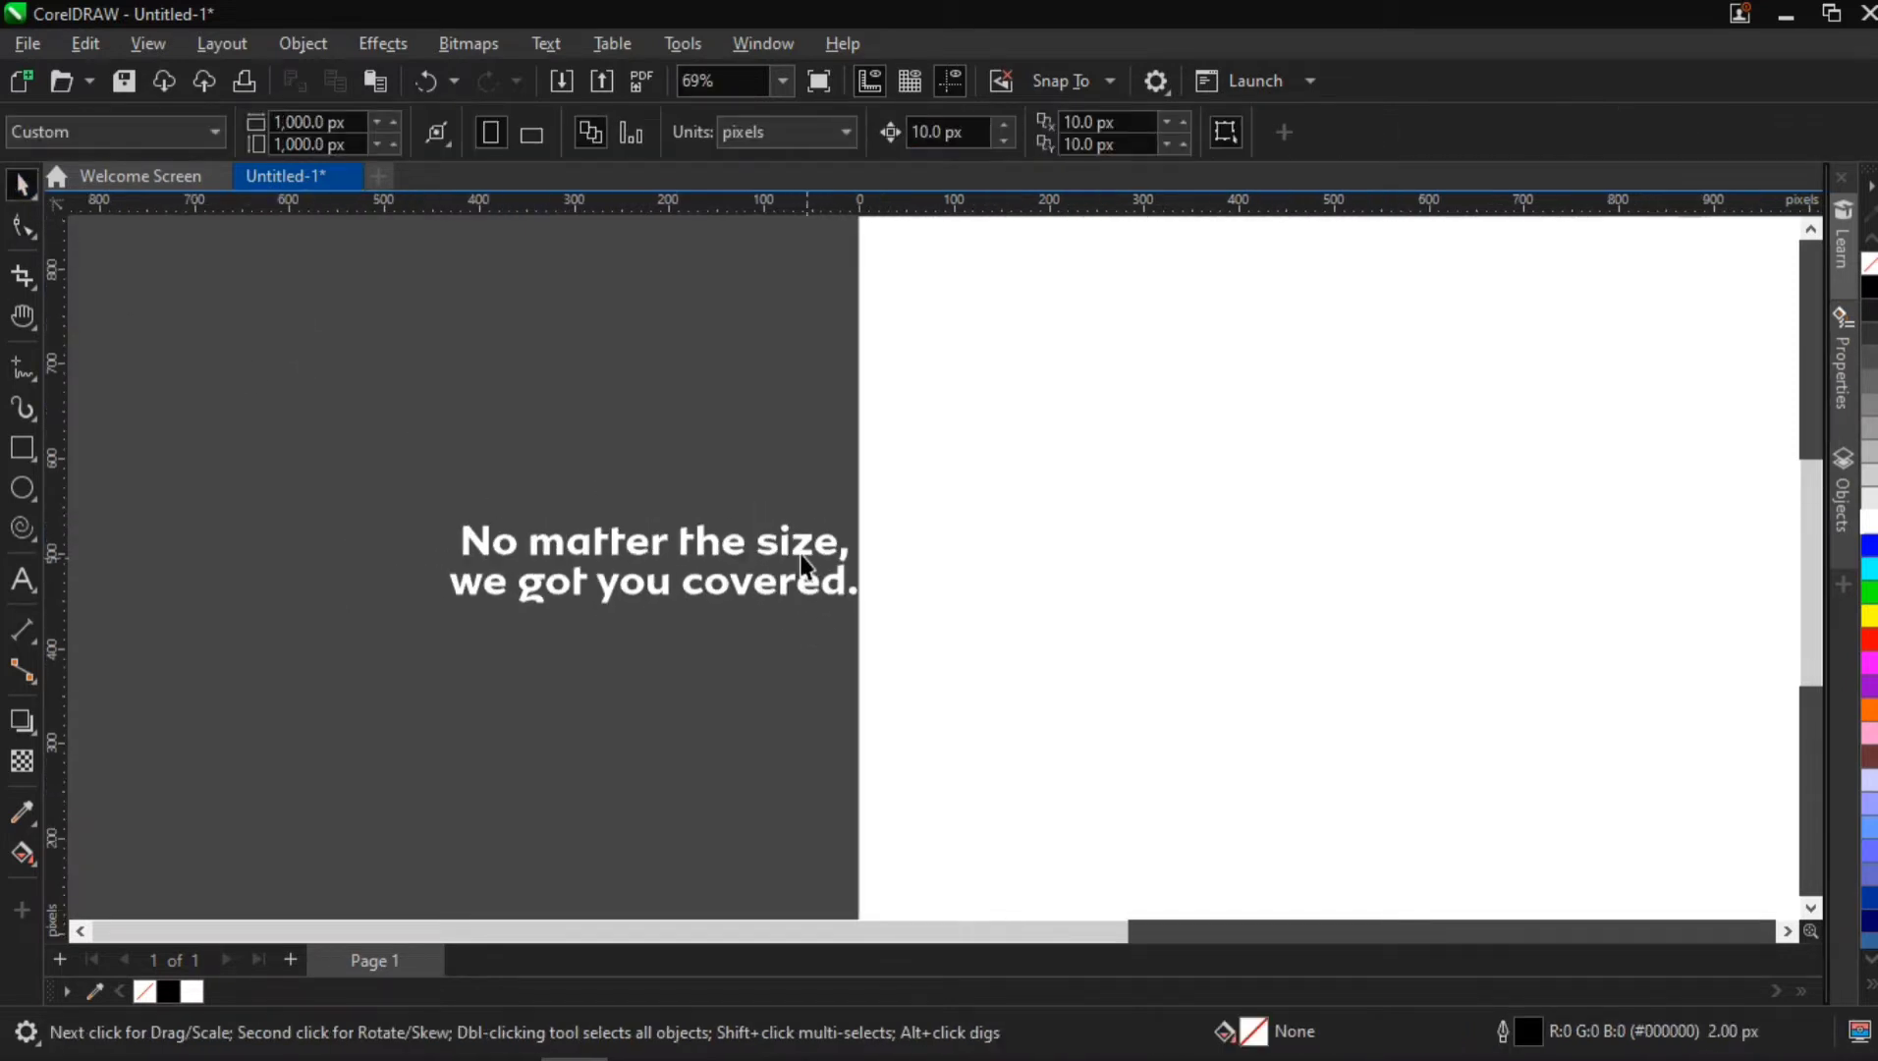
{"action": "left_click_drag", "start_coordinate": [772, 539], "coordinate": [700, 518]}
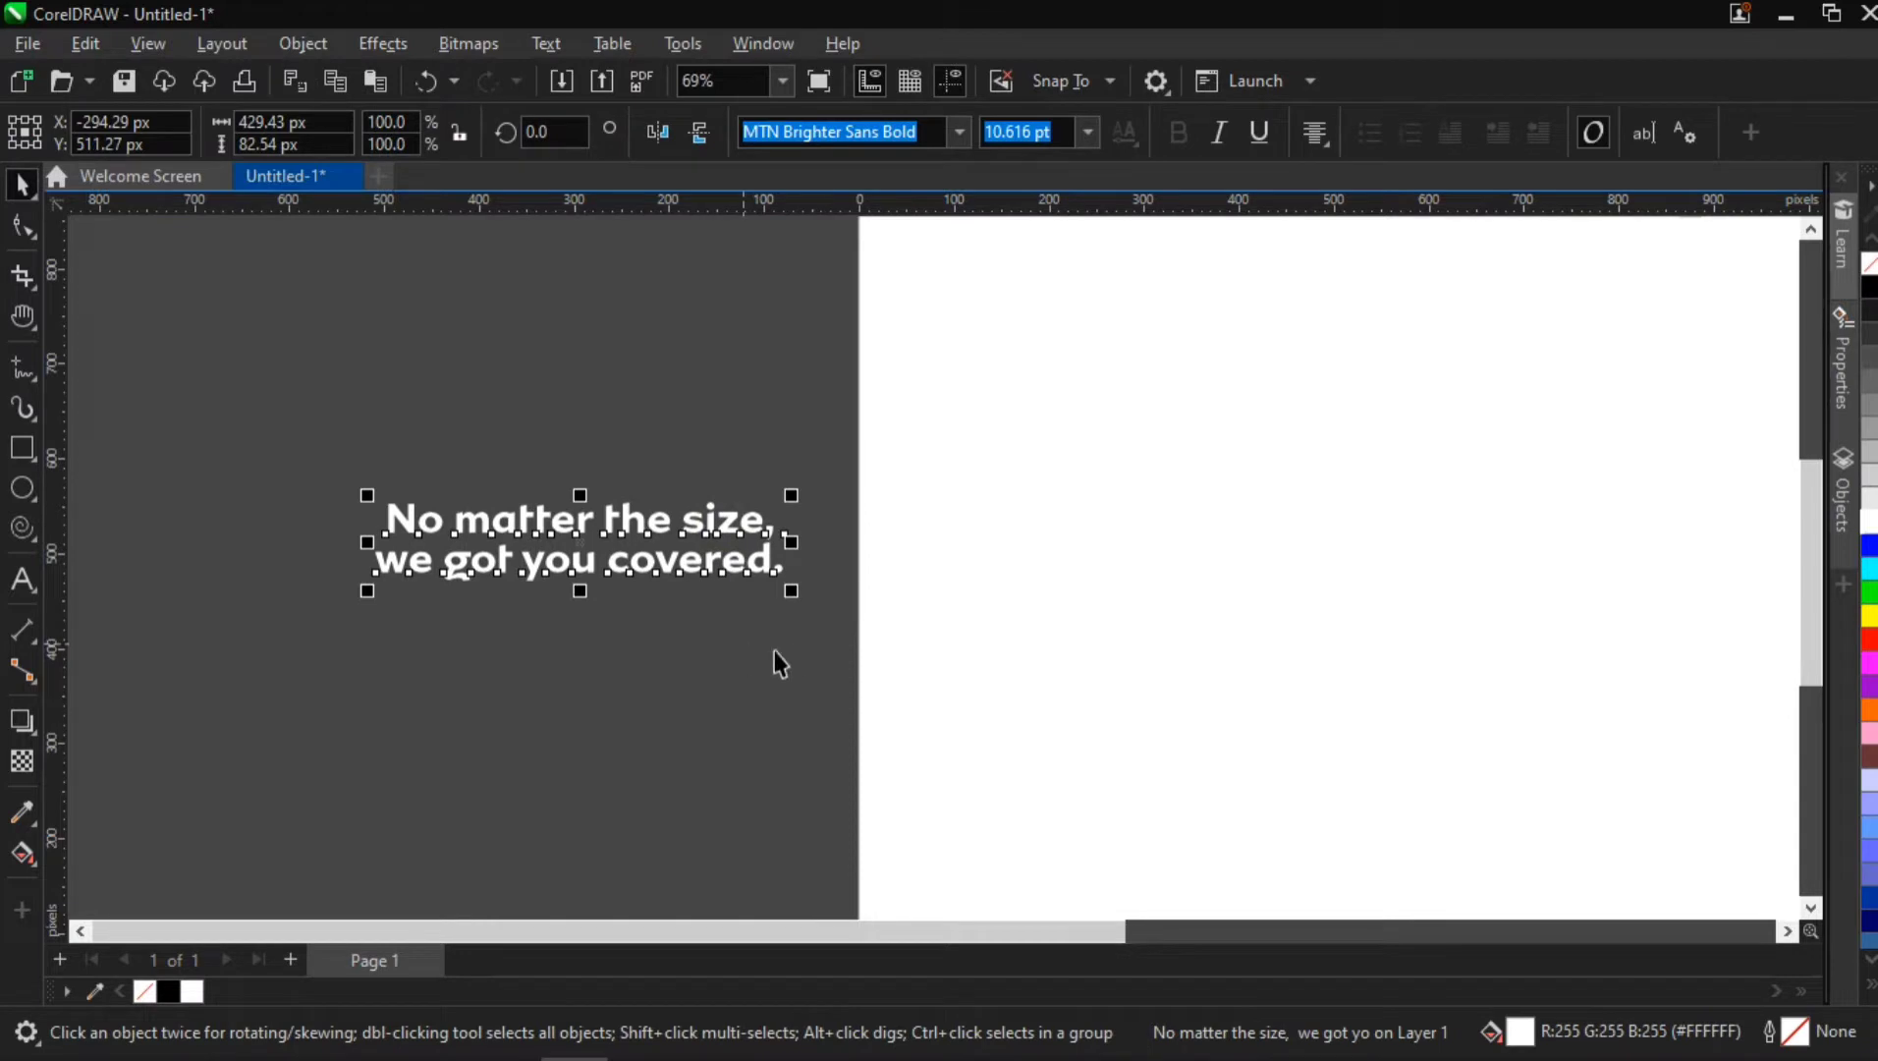
{"action": "key", "text": "h"}
{"action": "scroll", "coordinate": [956, 637], "scroll_direction": "down", "scroll_amount": 3}
{"action": "left_click_drag", "start_coordinate": [1082, 637], "coordinate": [872, 617]}
{"action": "key", "text": "space"}
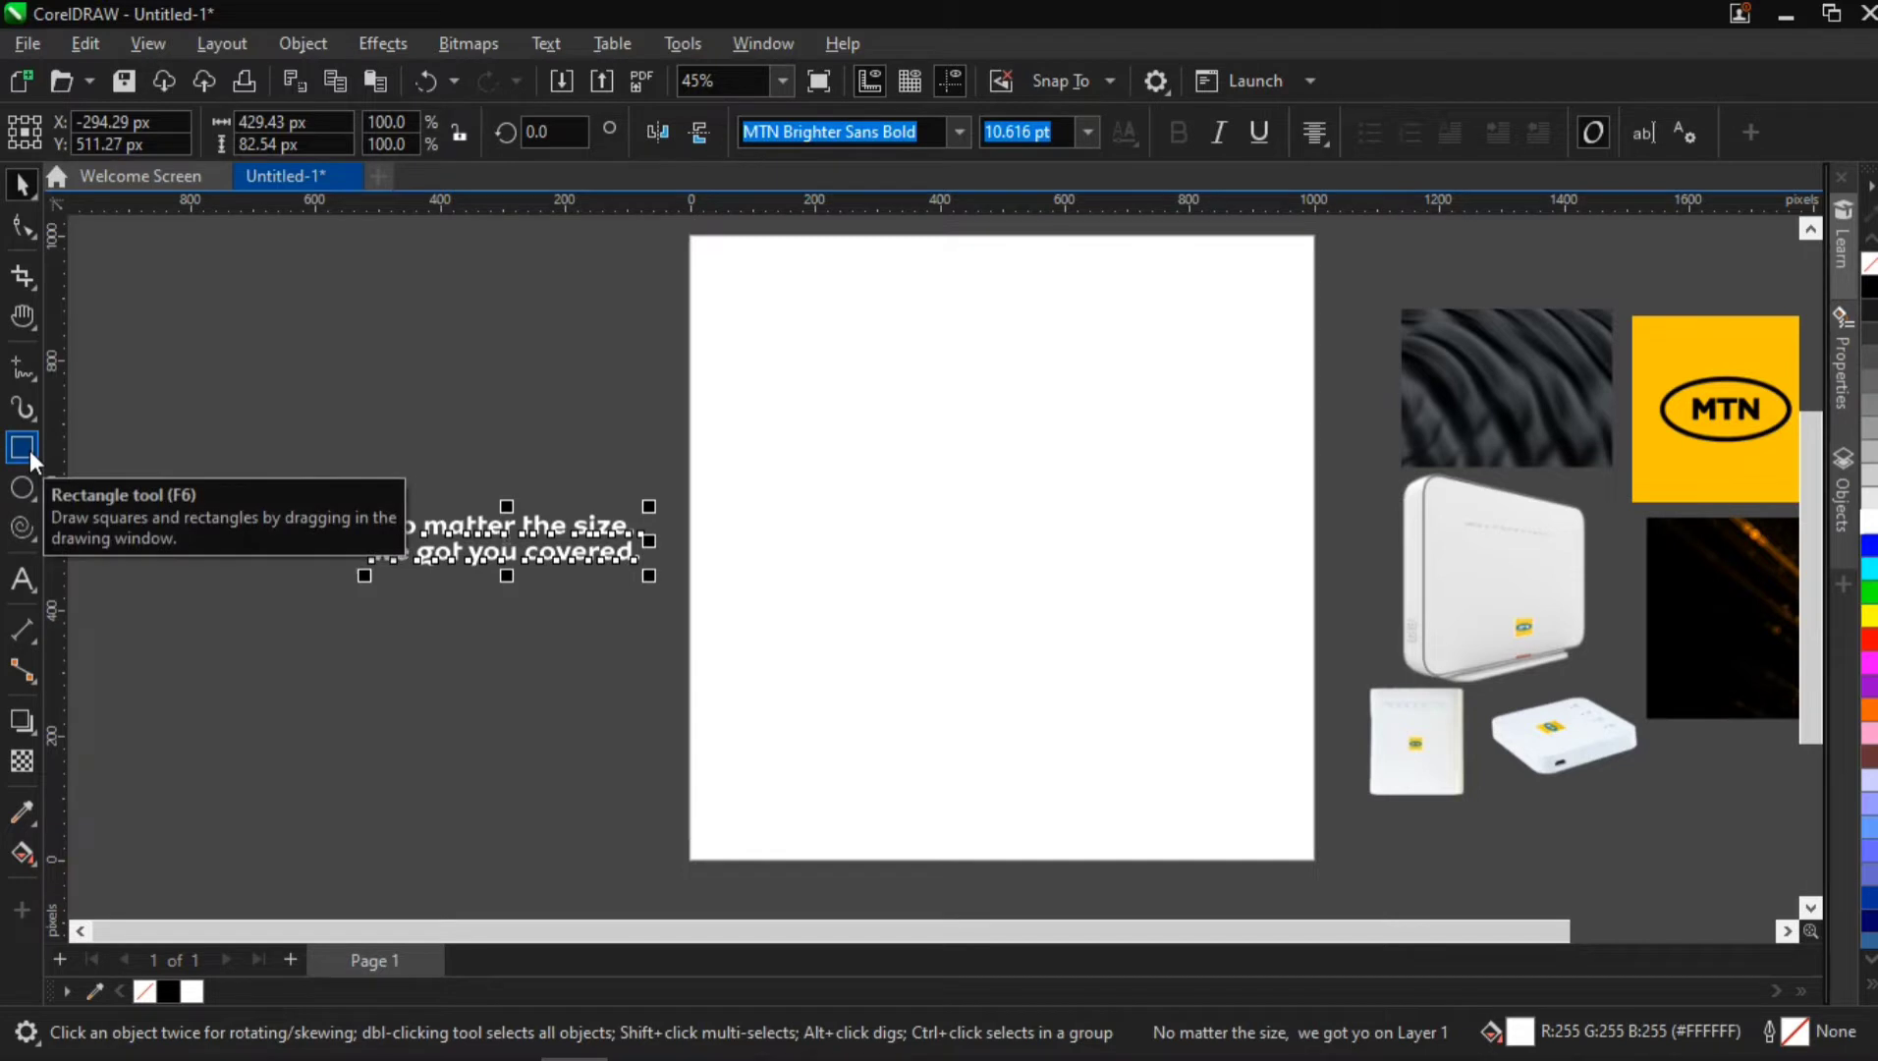
{"action": "left_click_drag", "start_coordinate": [492, 519], "coordinate": [494, 324]}
Draw a rectangle about 423 by 539 px beneath the headline and give it a white outline
{"action": "left_click", "coordinate": [23, 448]}
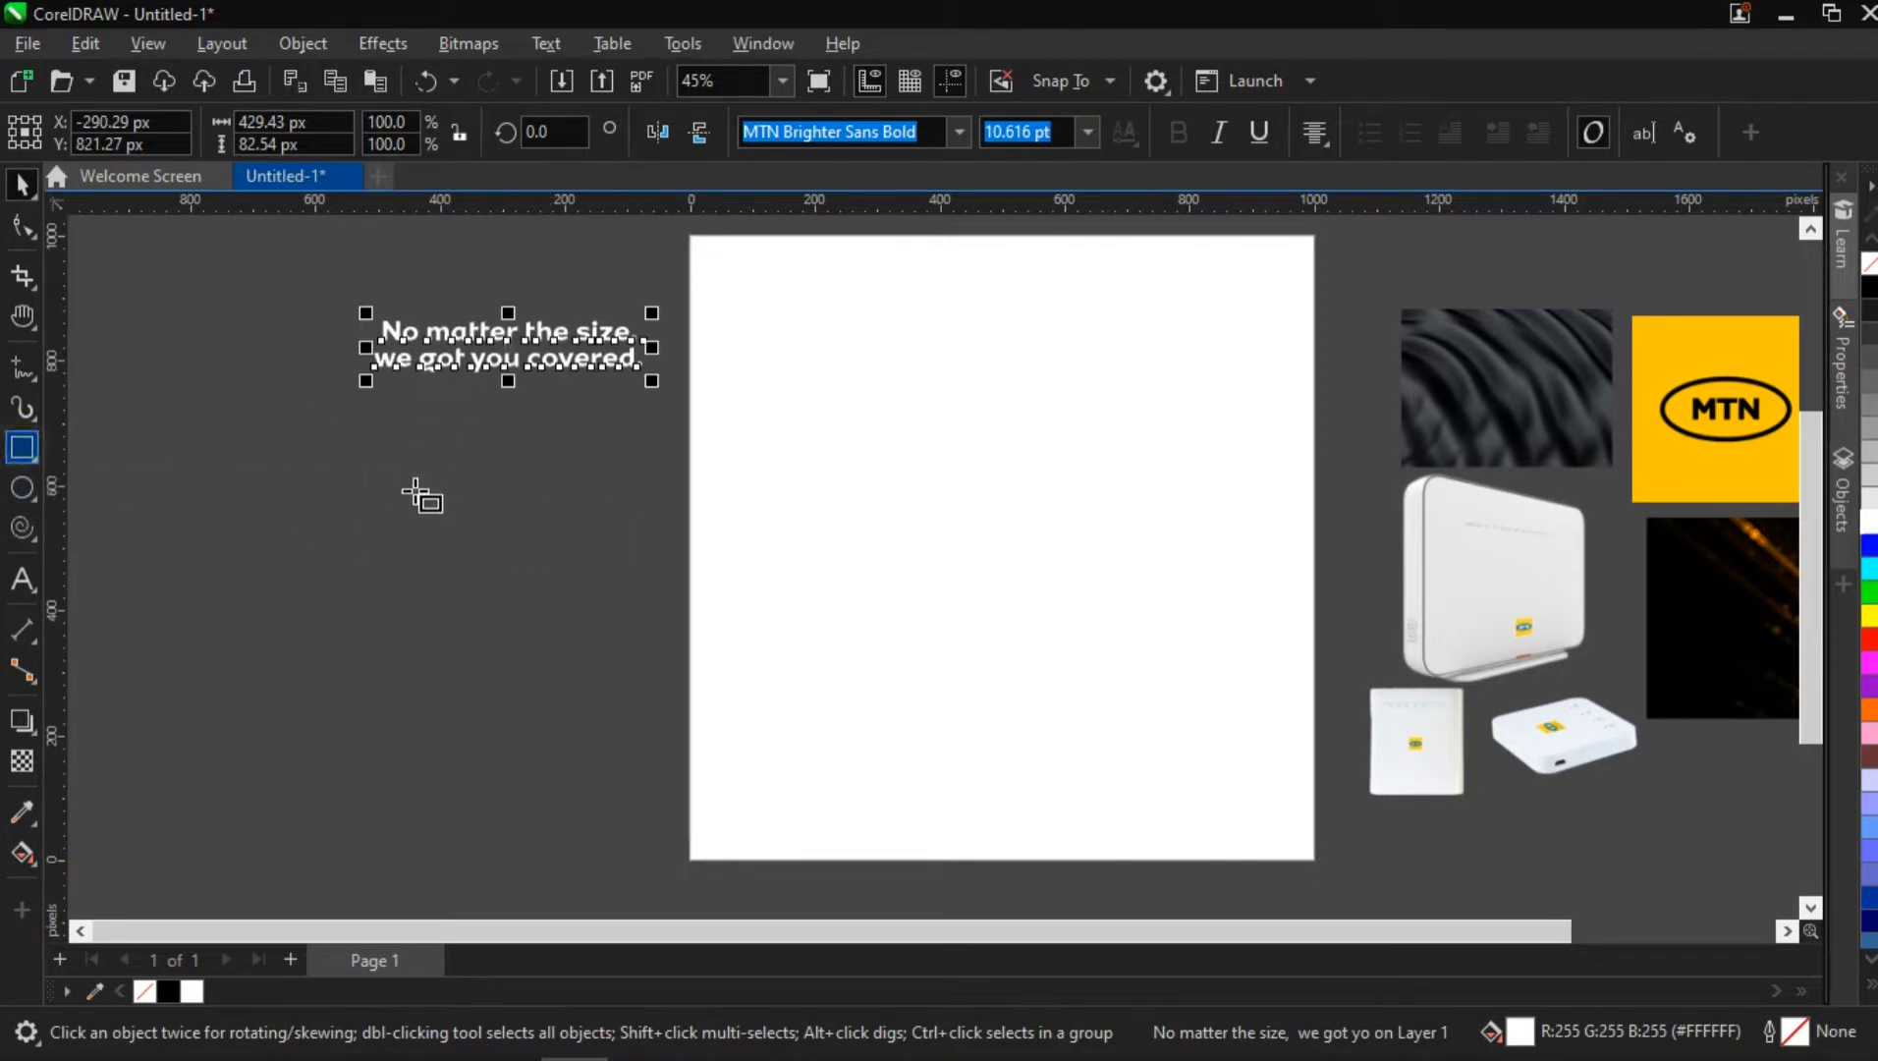
{"action": "left_click_drag", "start_coordinate": [369, 441], "coordinate": [633, 776]}
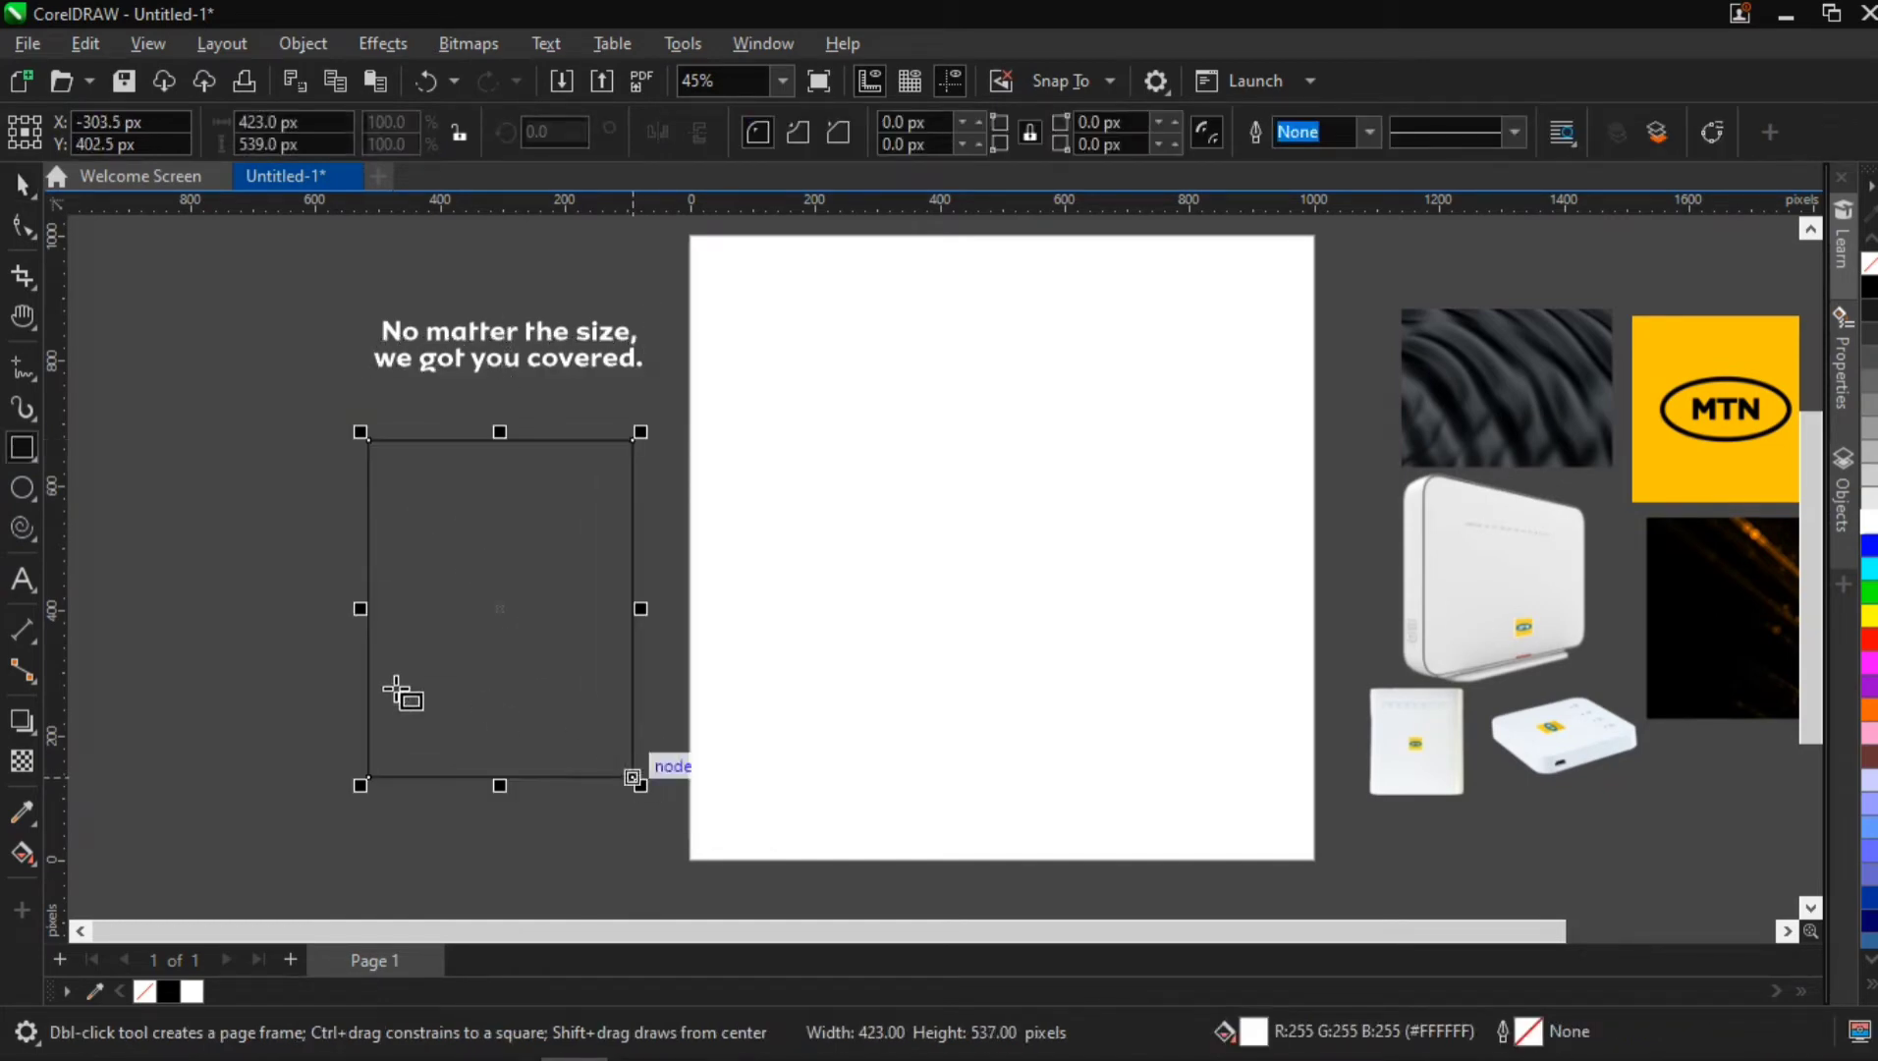
{"action": "left_click", "coordinate": [23, 227]}
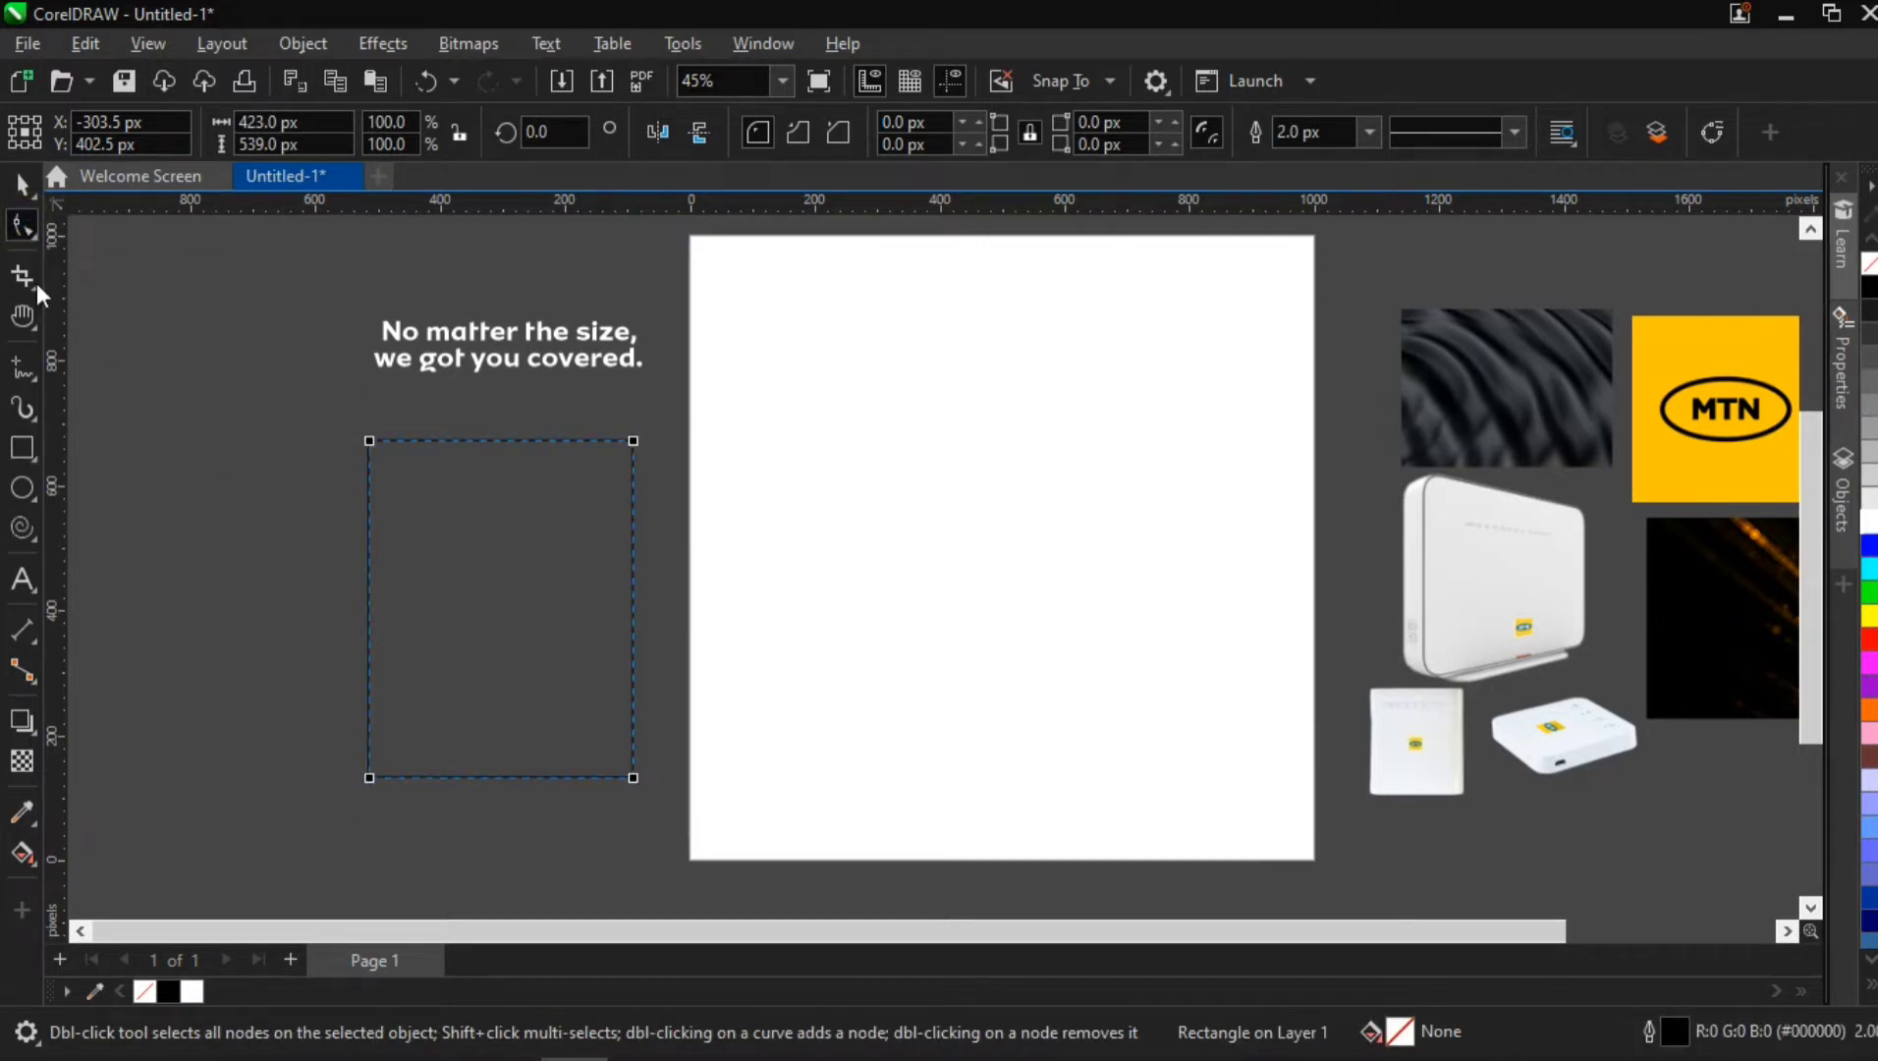
{"action": "left_click", "coordinate": [634, 442]}
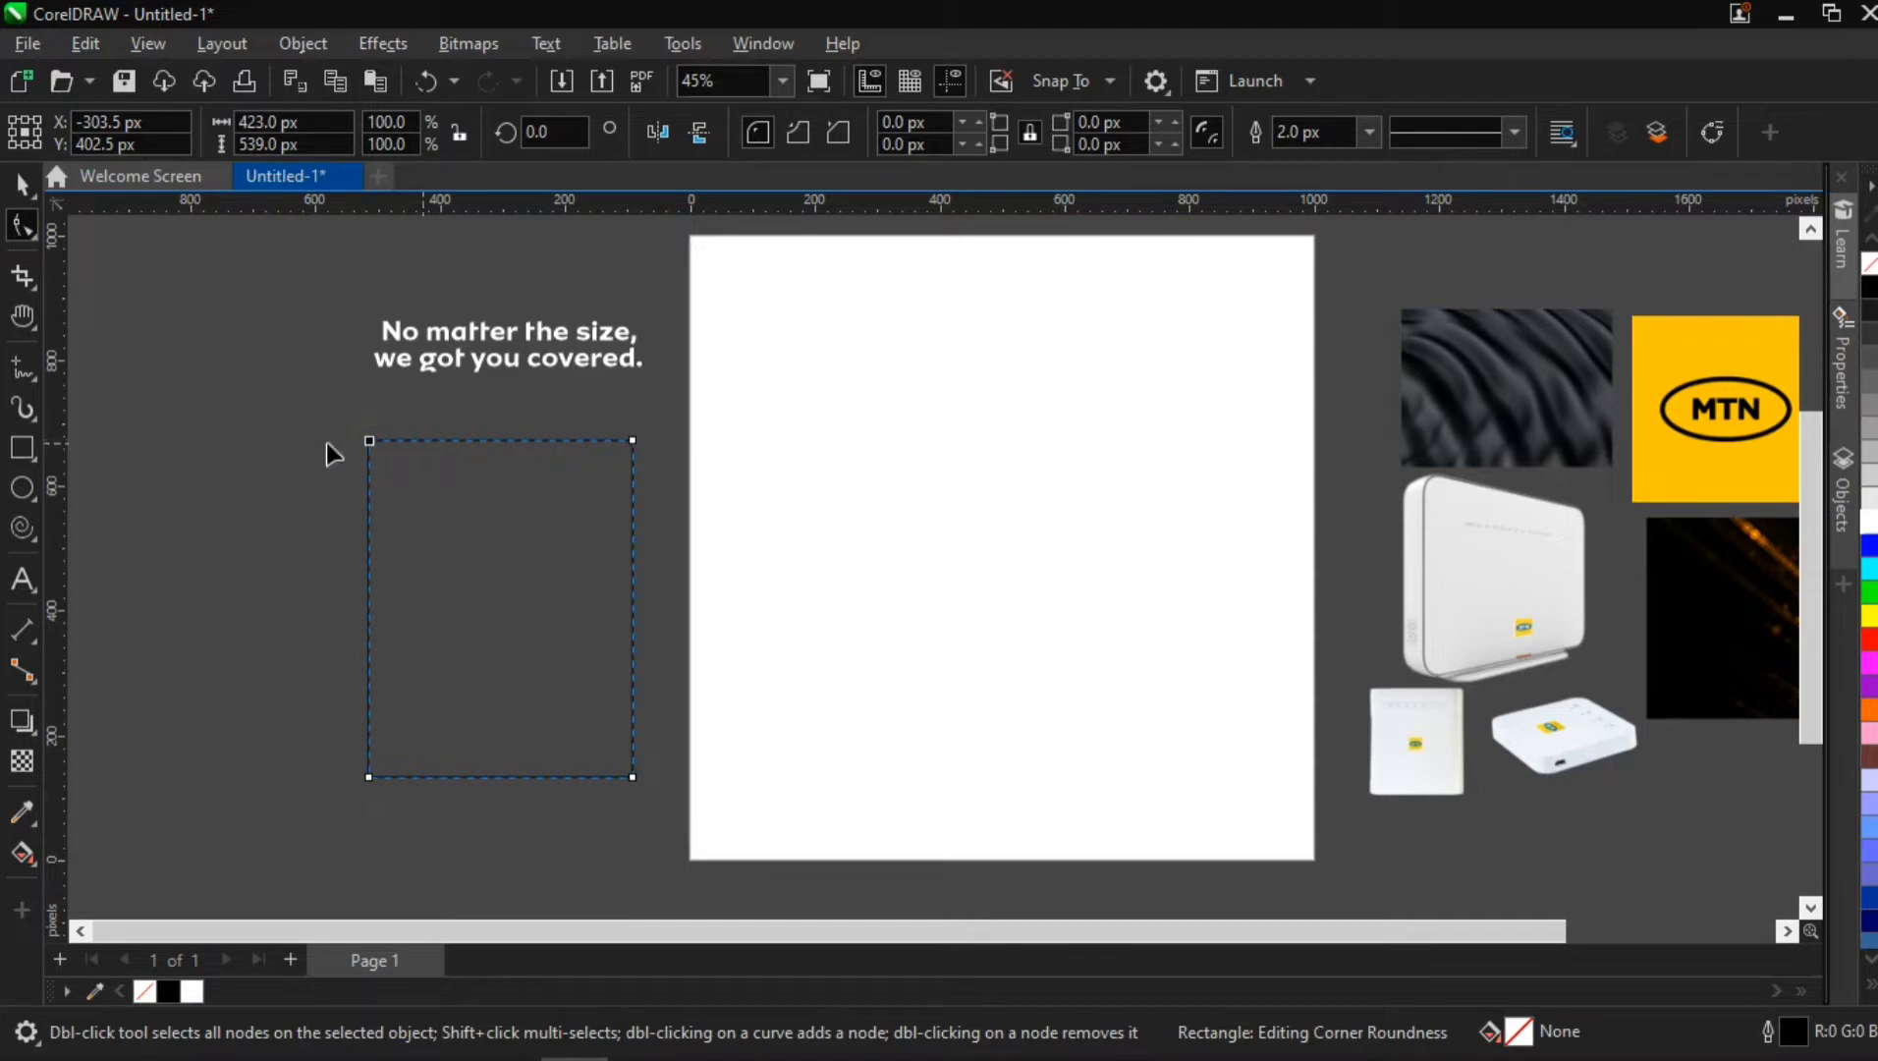
{"action": "scroll", "coordinate": [410, 439], "scroll_direction": "up", "scroll_amount": 1}
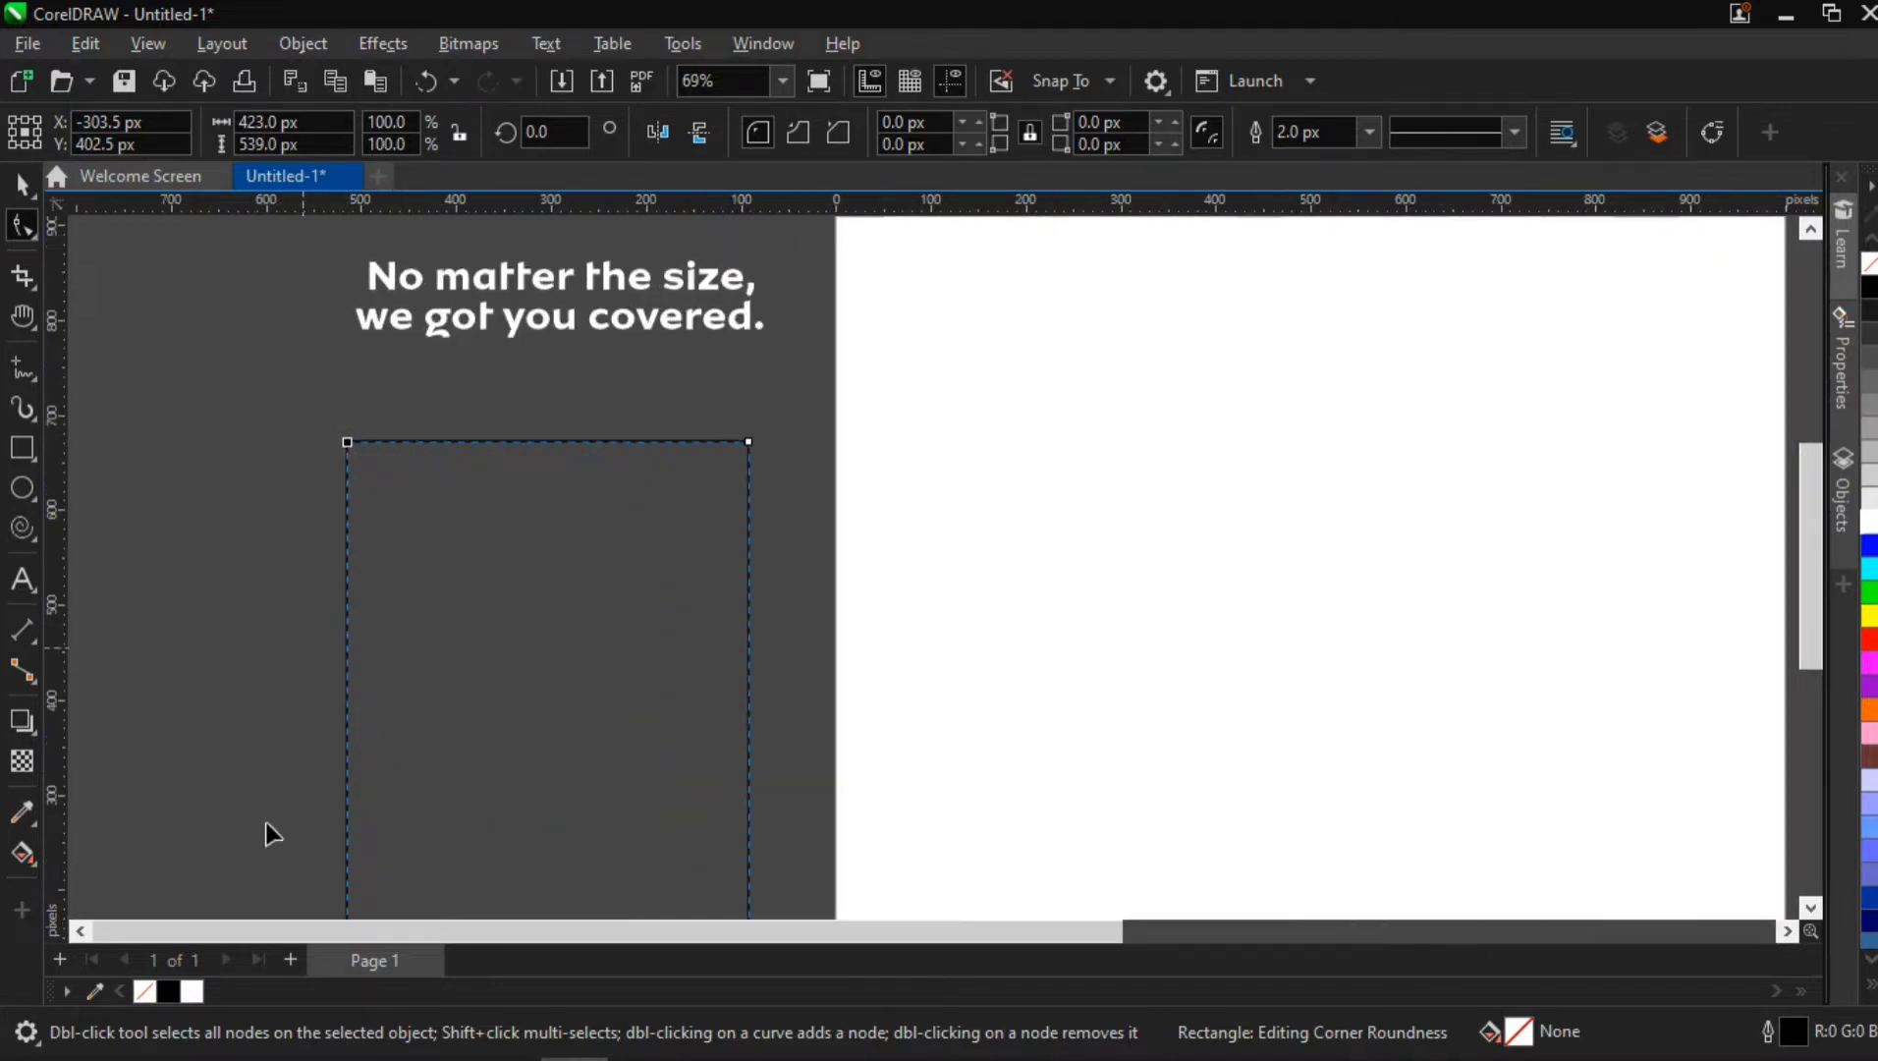
{"action": "right_click", "coordinate": [193, 992]}
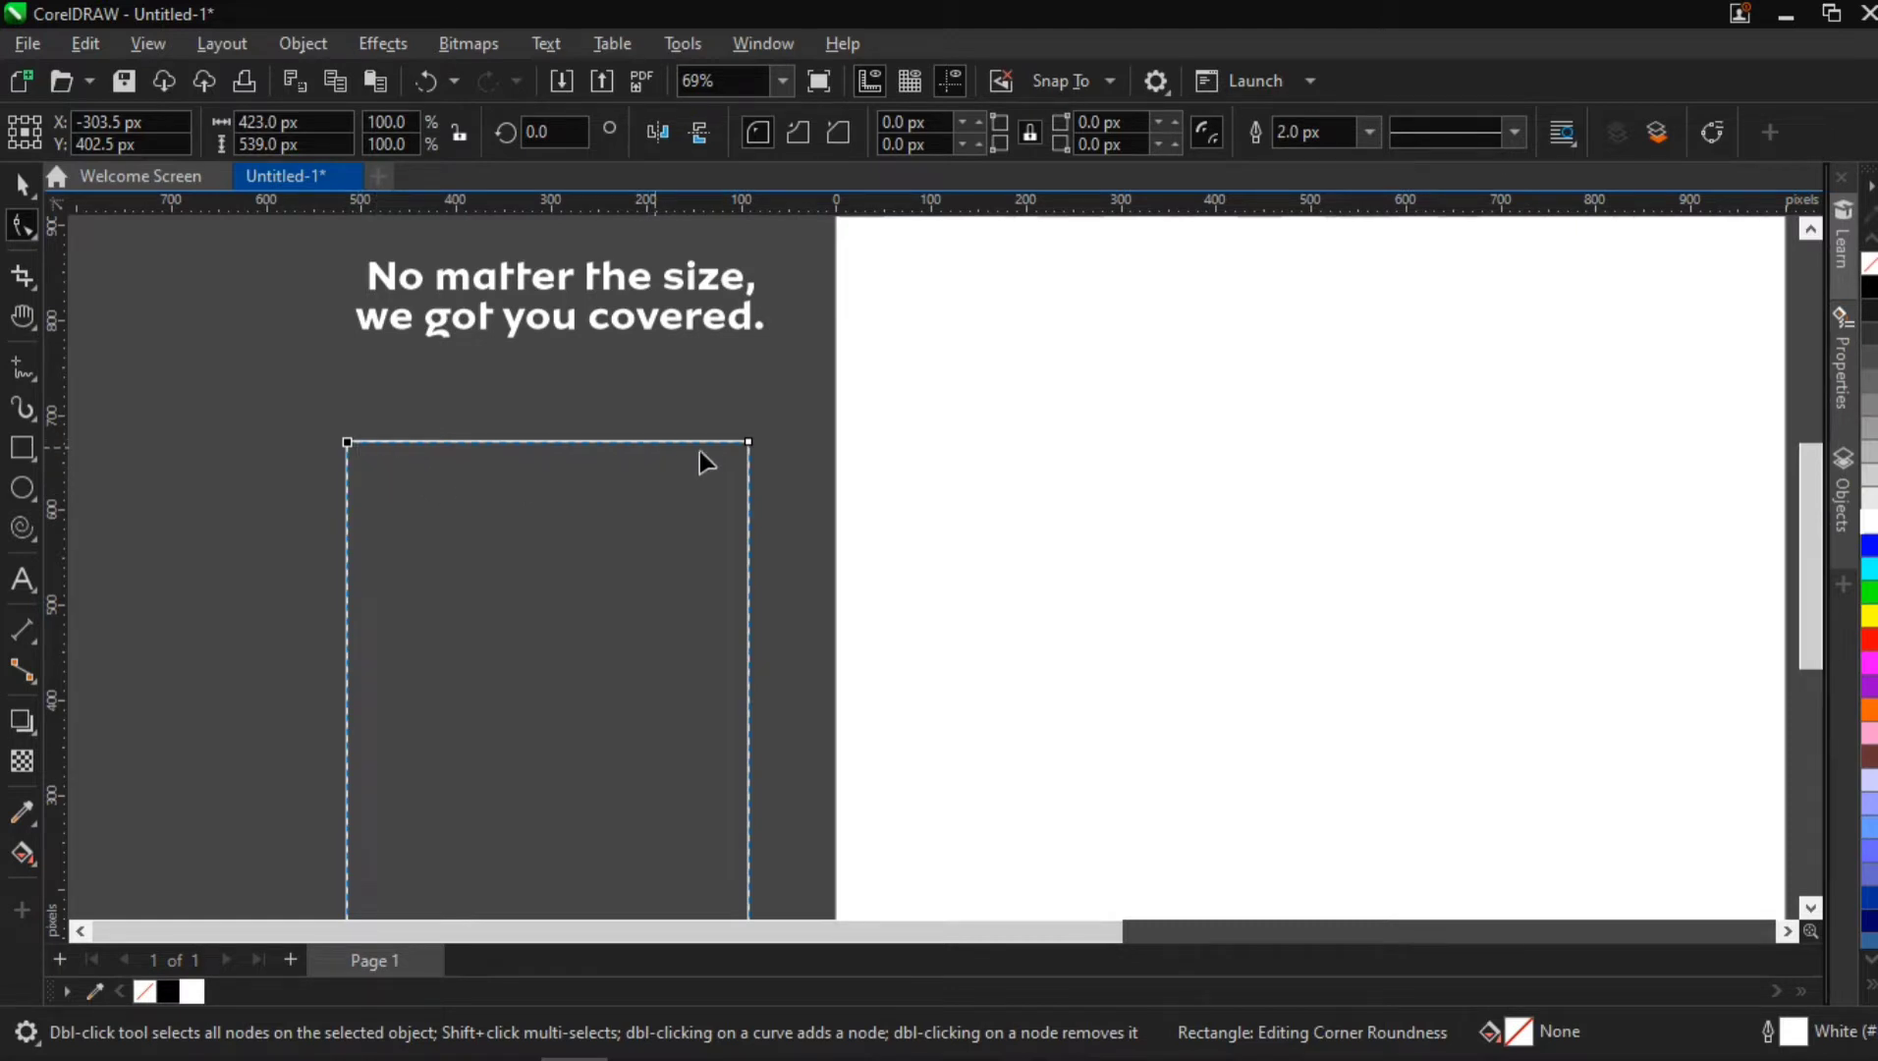
Round the rectangle's two top corners and its lower-right corner to 211.5 px, leaving the lower-left corner square
{"action": "left_click", "coordinate": [751, 444]}
{"action": "left_click_drag", "start_coordinate": [350, 442], "coordinate": [396, 719]}
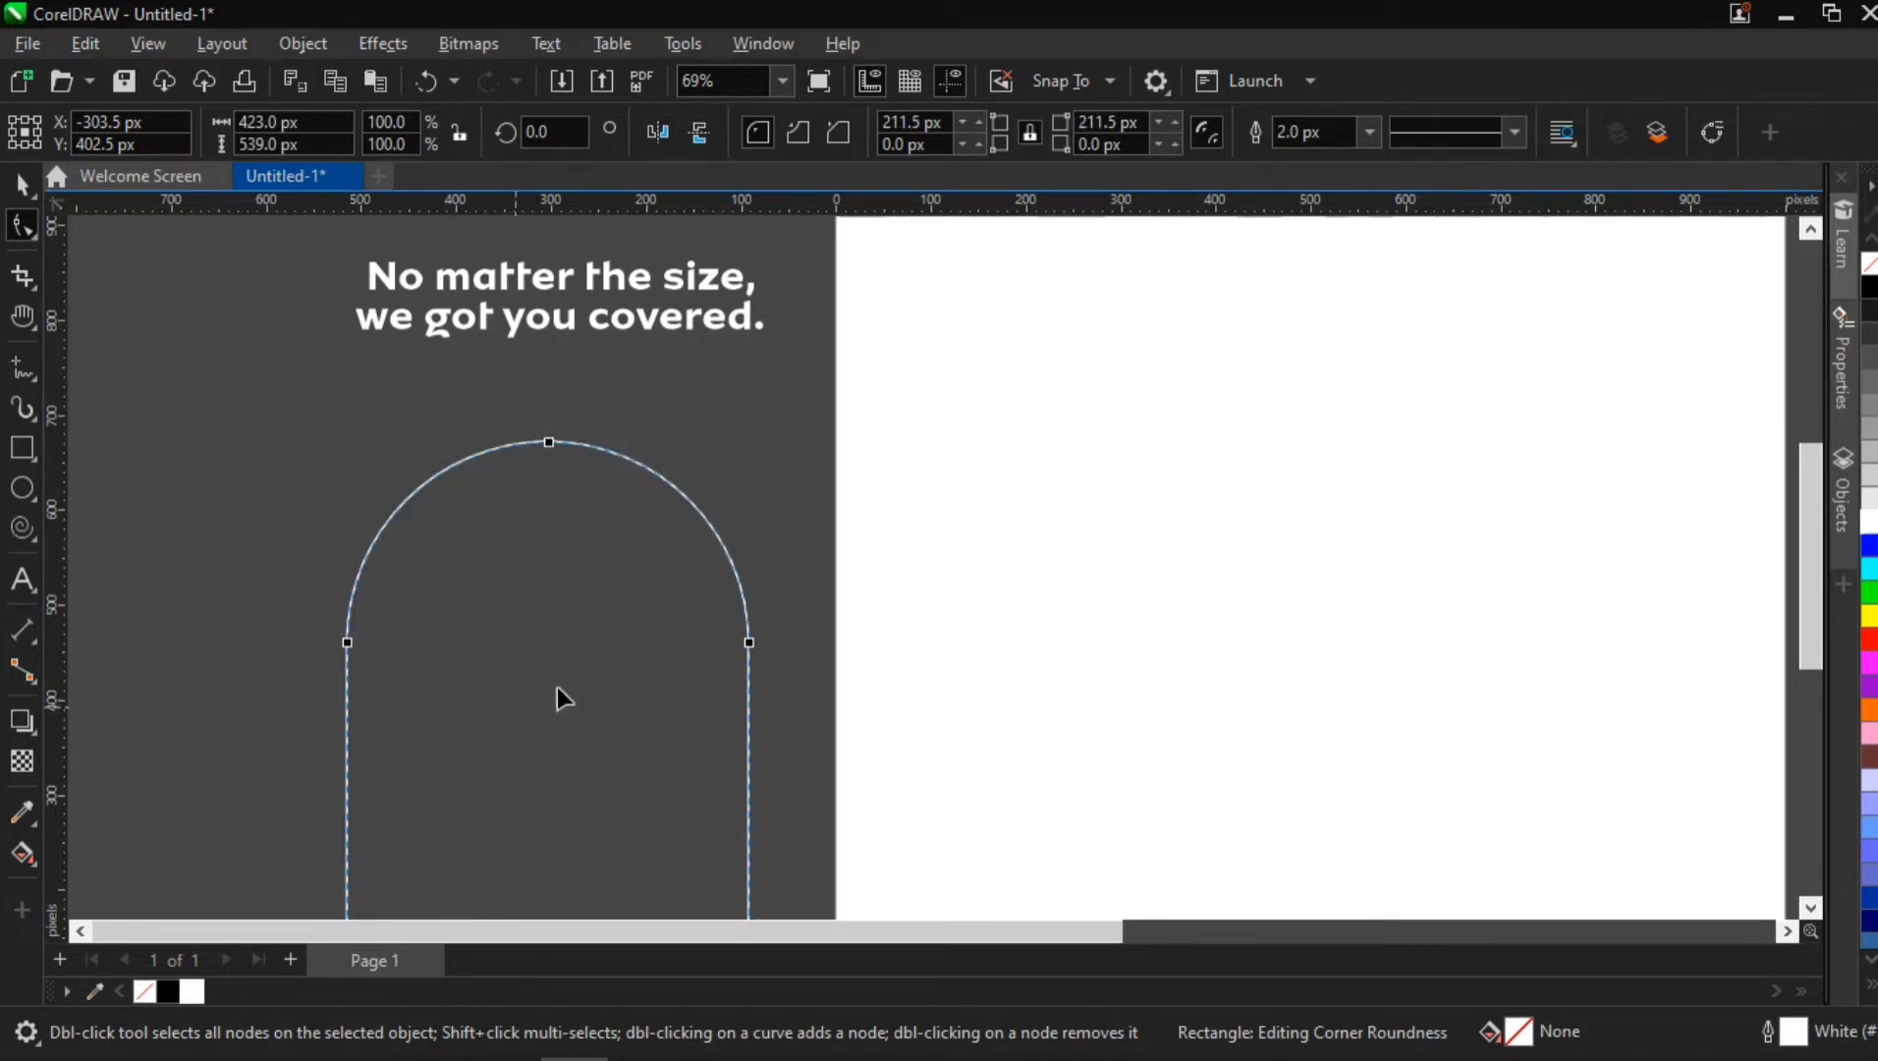
{"action": "key", "text": "h"}
{"action": "left_click_drag", "start_coordinate": [612, 700], "coordinate": [578, 528]}
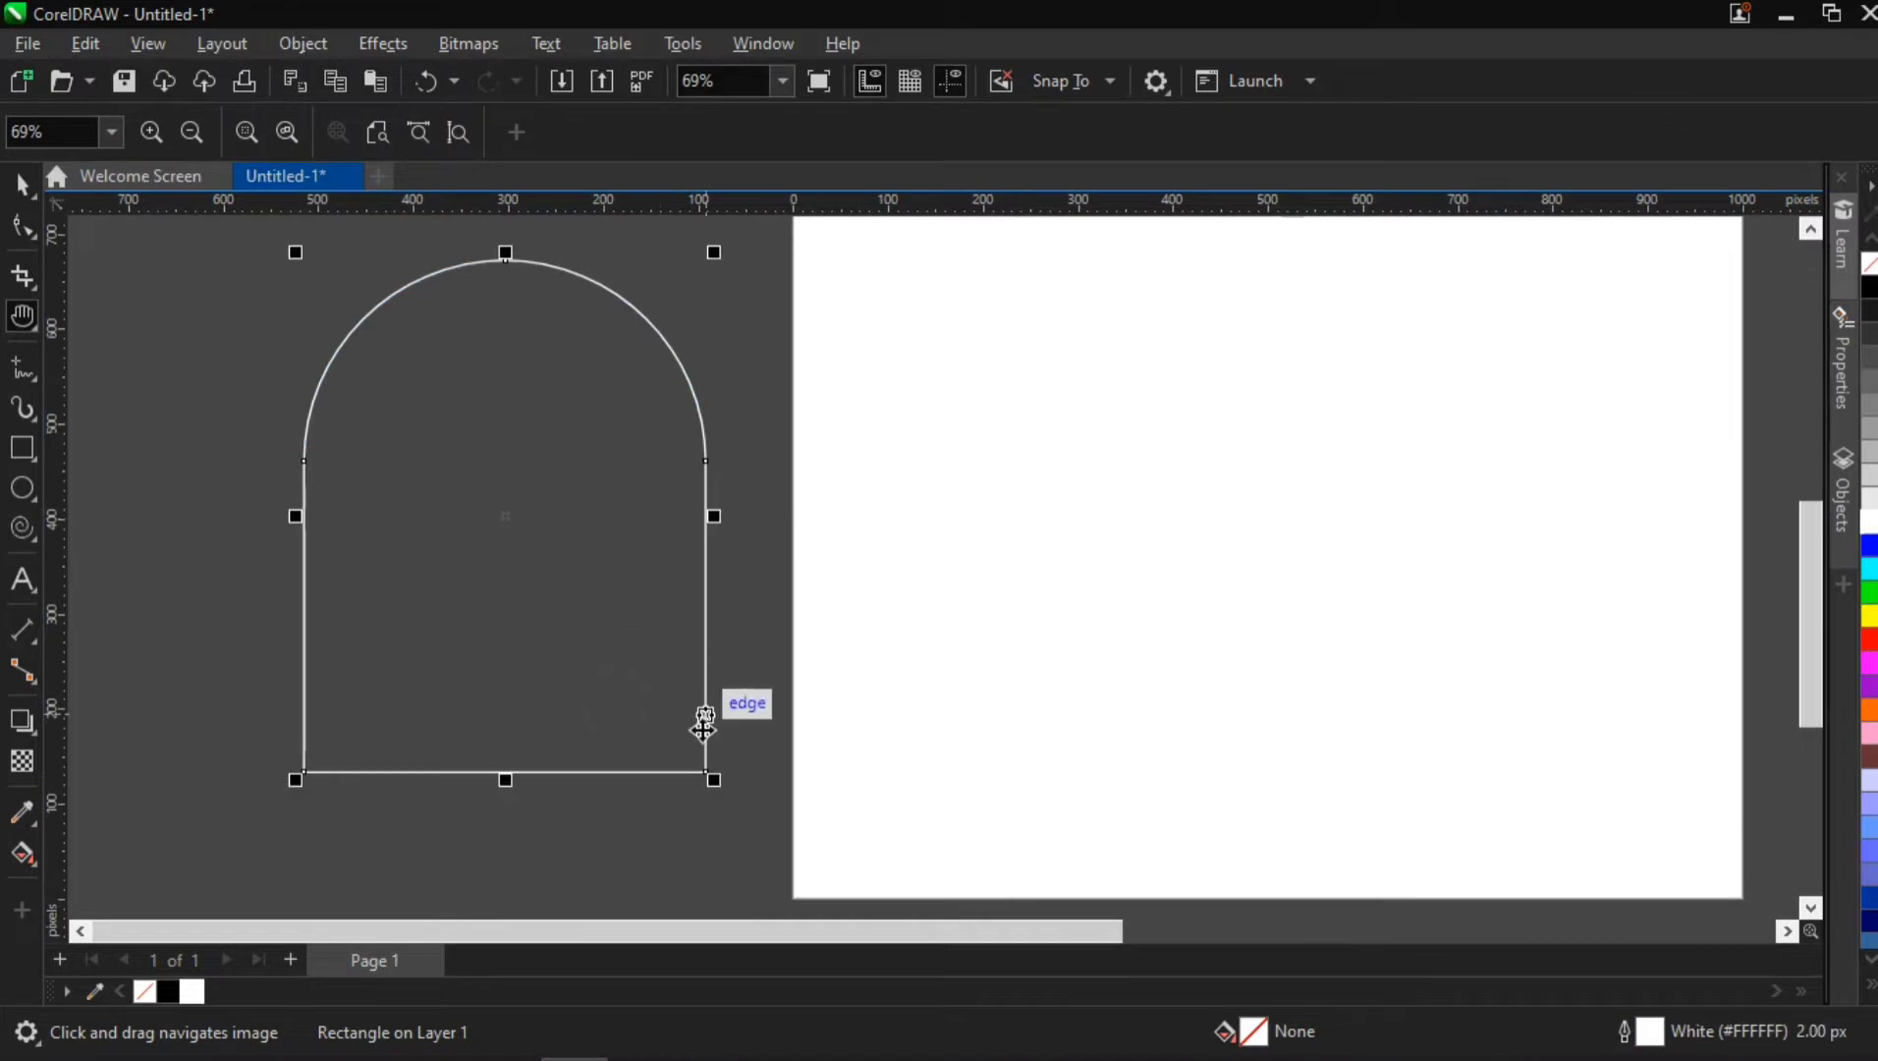
{"action": "key", "text": "space"}
{"action": "left_click", "coordinate": [25, 232]}
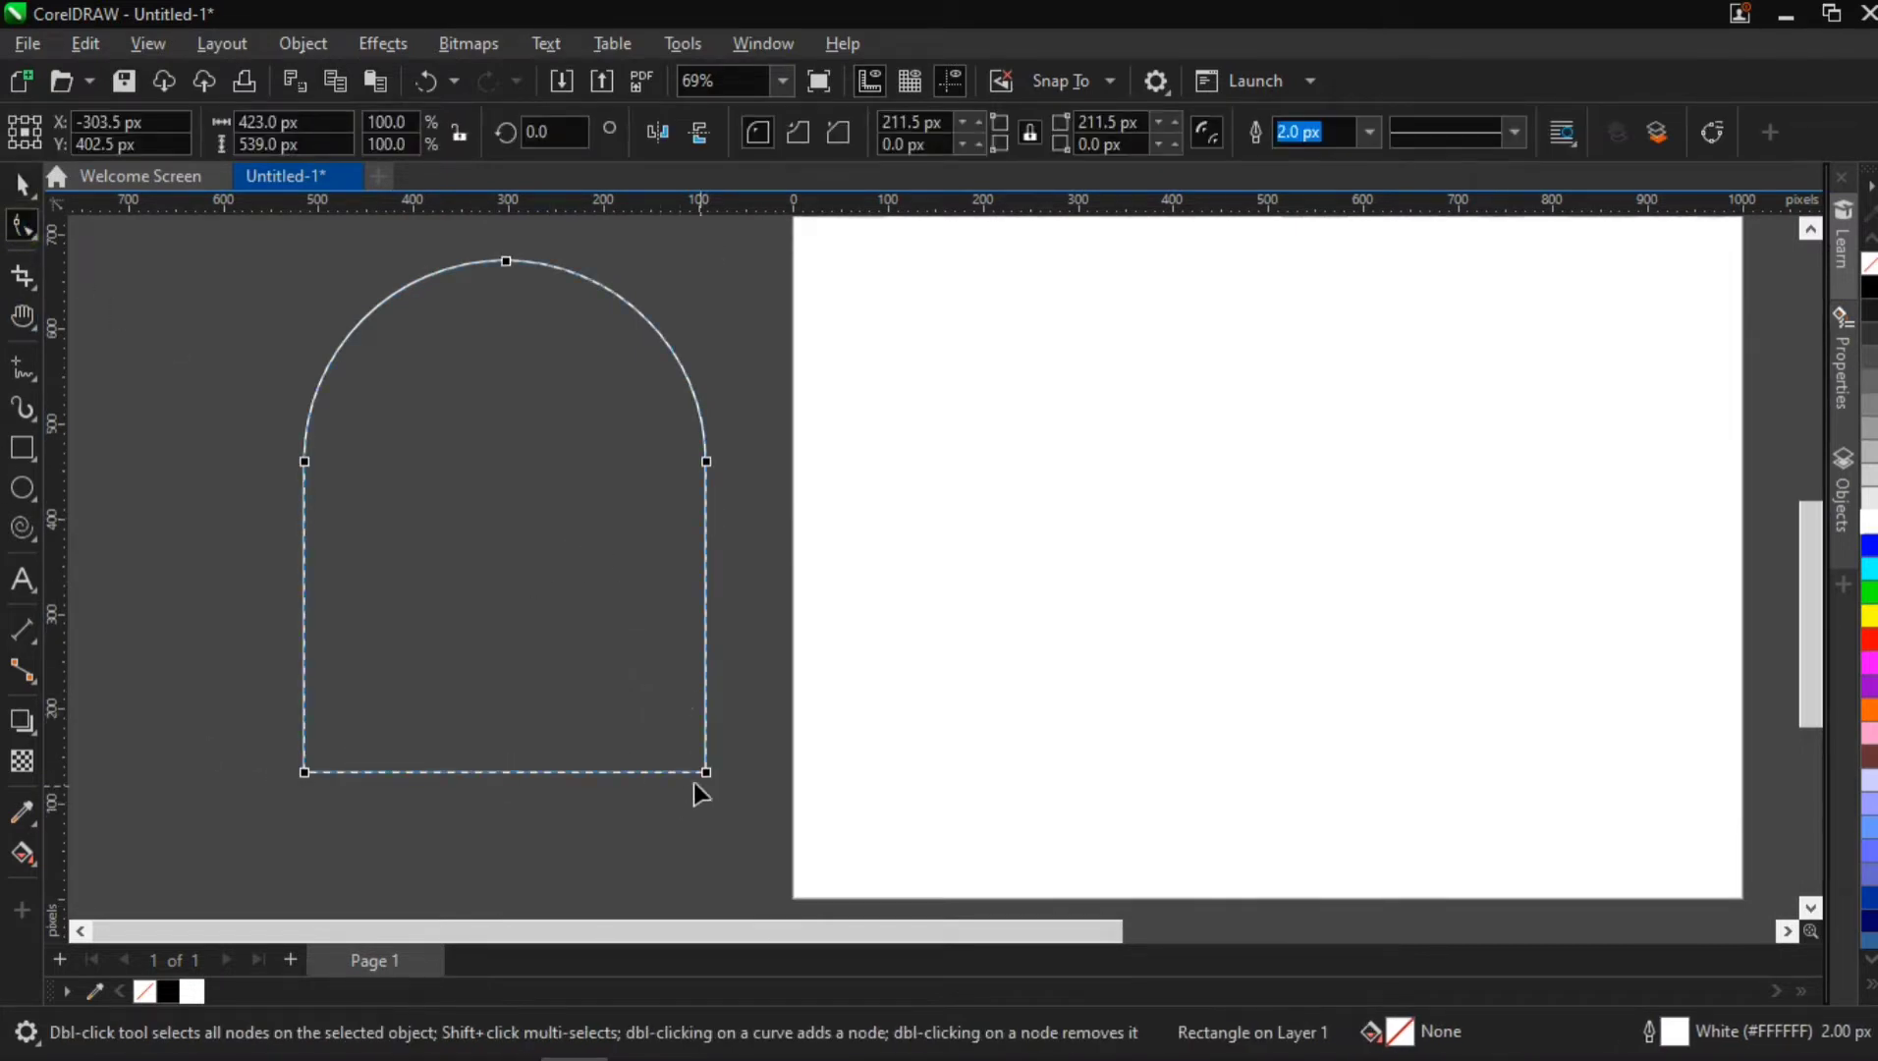
{"action": "left_click_drag", "start_coordinate": [708, 773], "coordinate": [710, 446]}
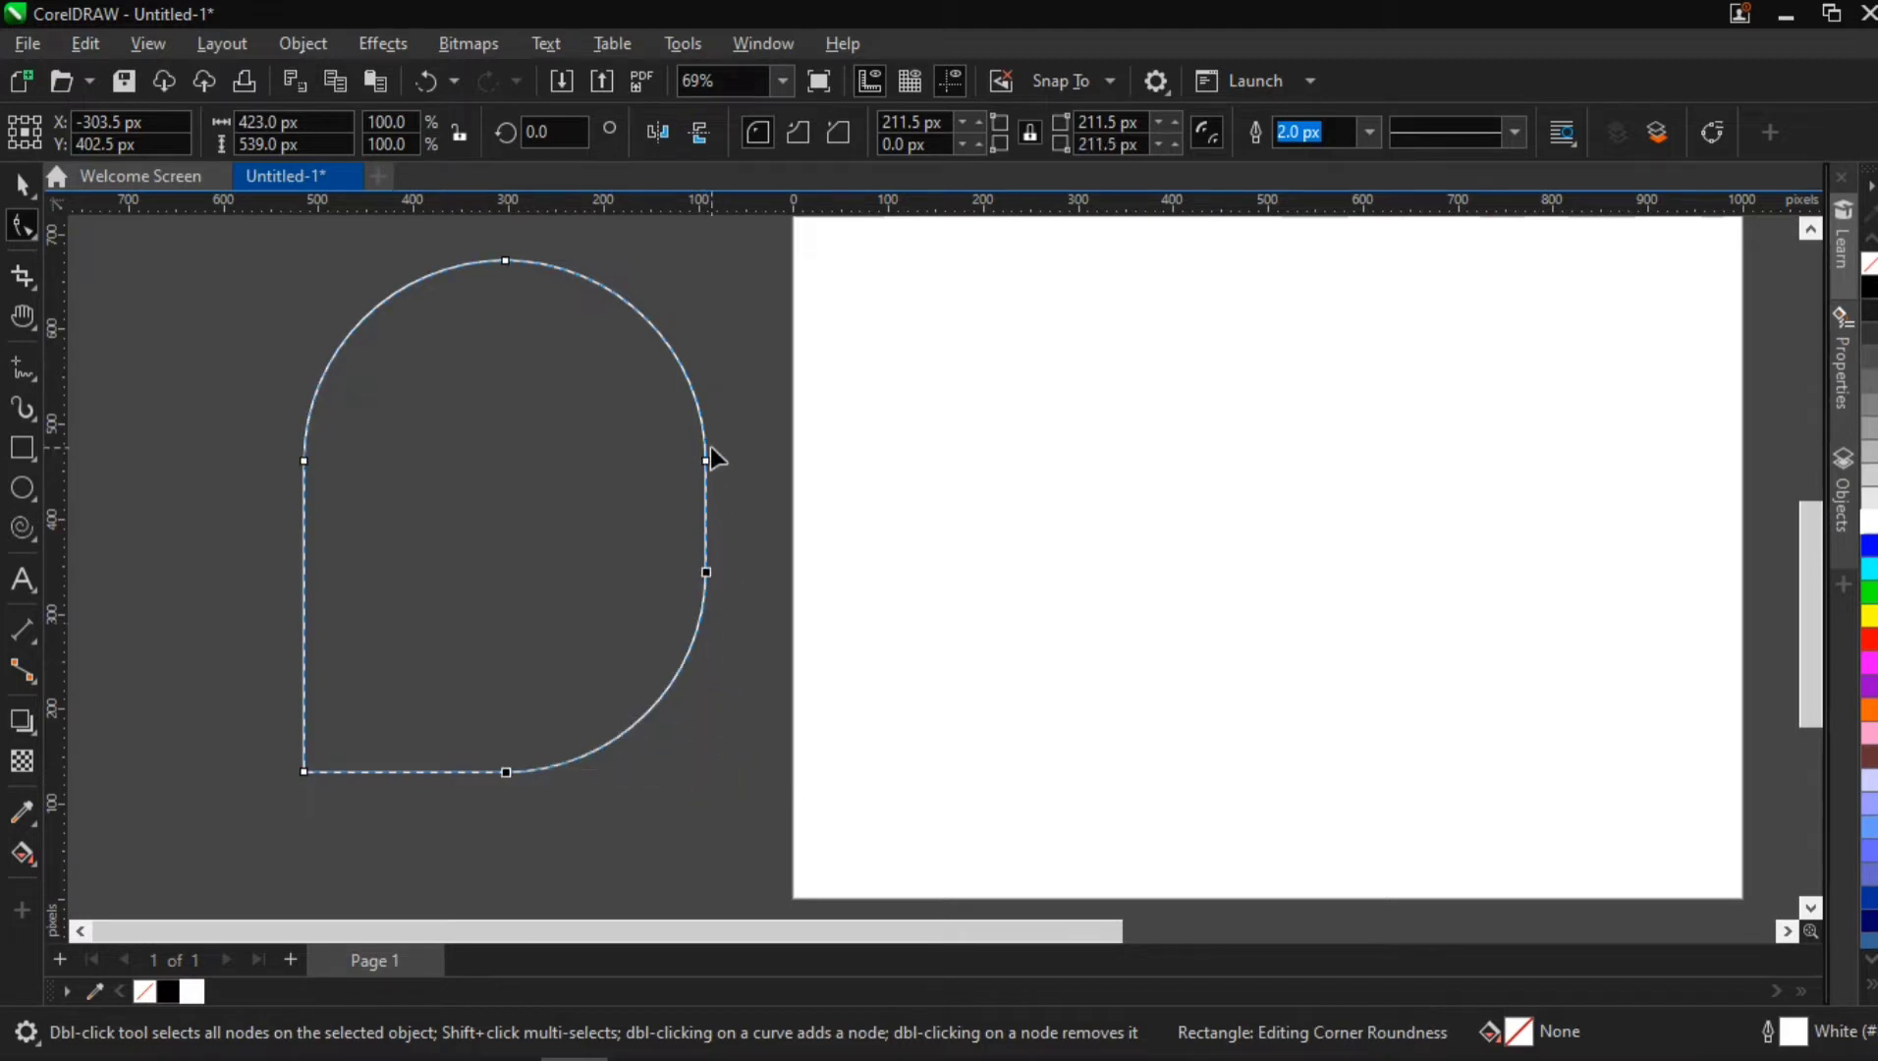
Resize the rounded shape to about 402 by 572 px and move it just below the headline
{"action": "left_click", "coordinate": [22, 184]}
{"action": "left_click", "coordinate": [509, 787]}
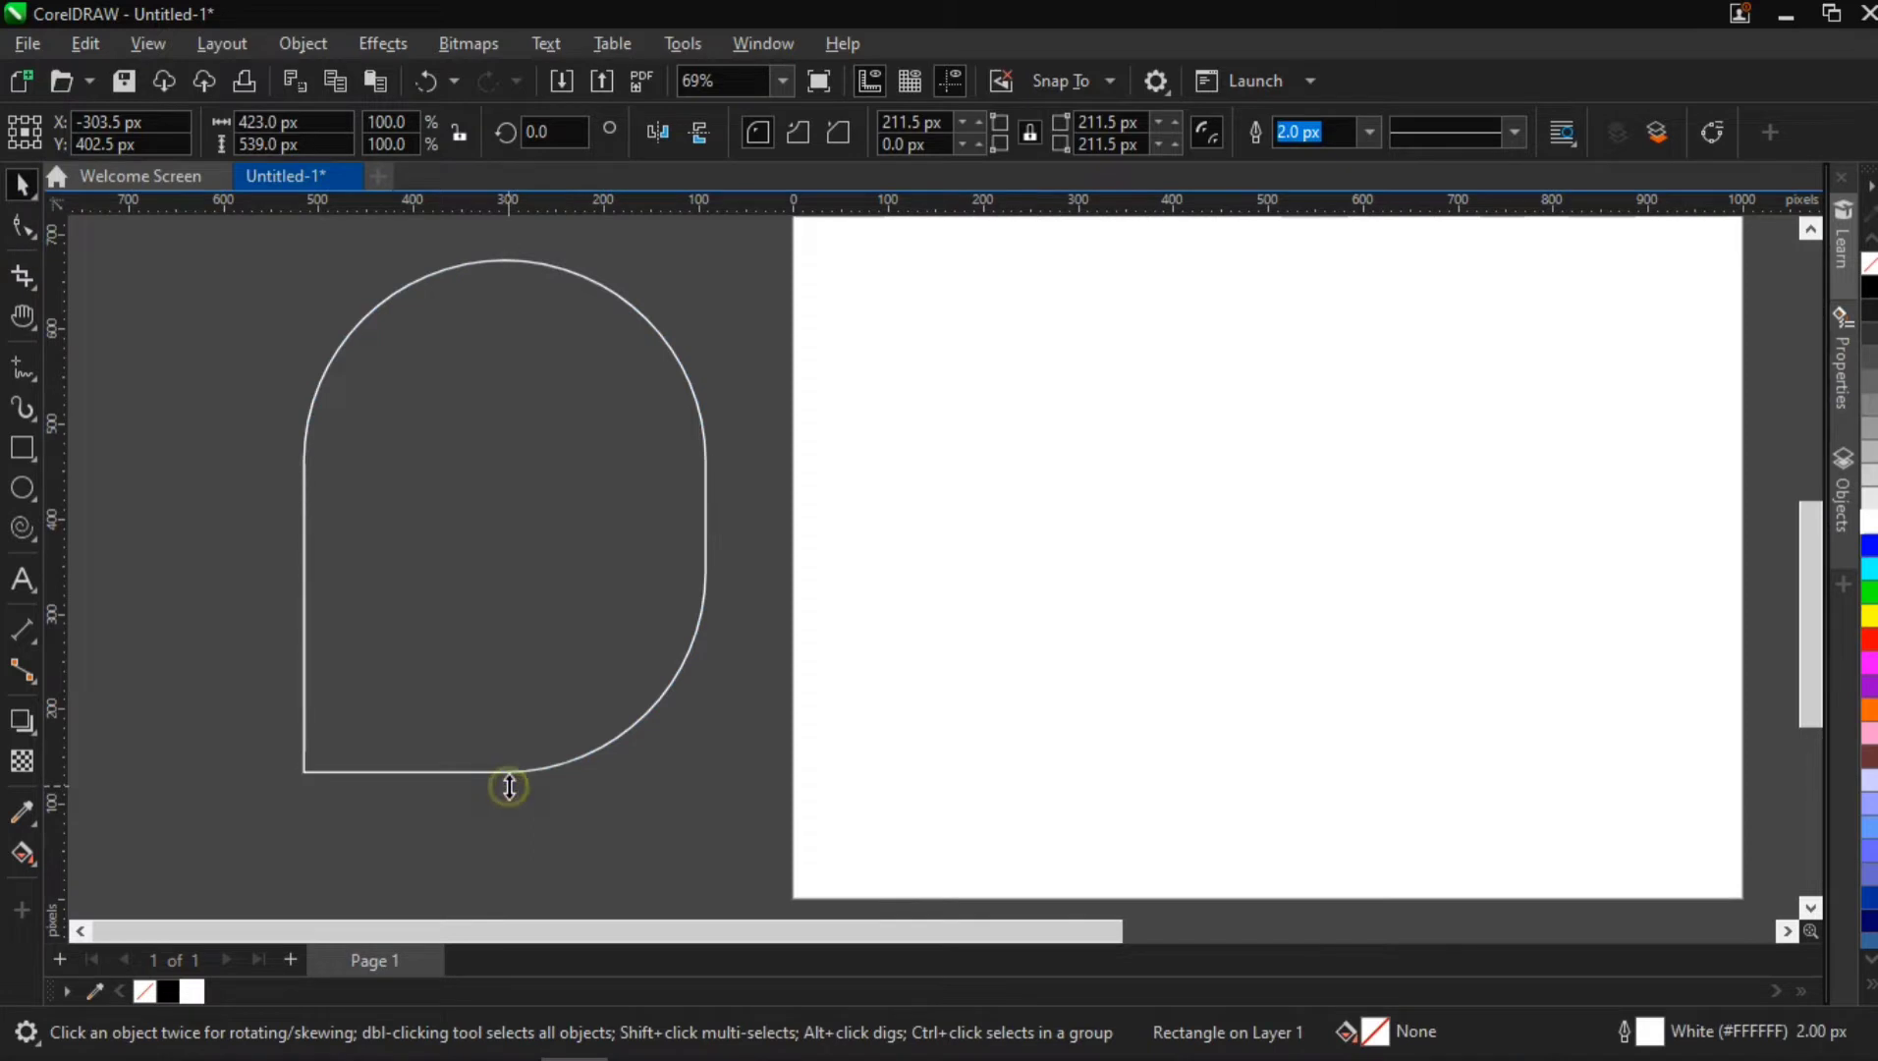
{"action": "left_click_drag", "start_coordinate": [508, 787], "coordinate": [515, 841]}
{"action": "scroll", "coordinate": [543, 784], "scroll_direction": "down", "scroll_amount": 2}
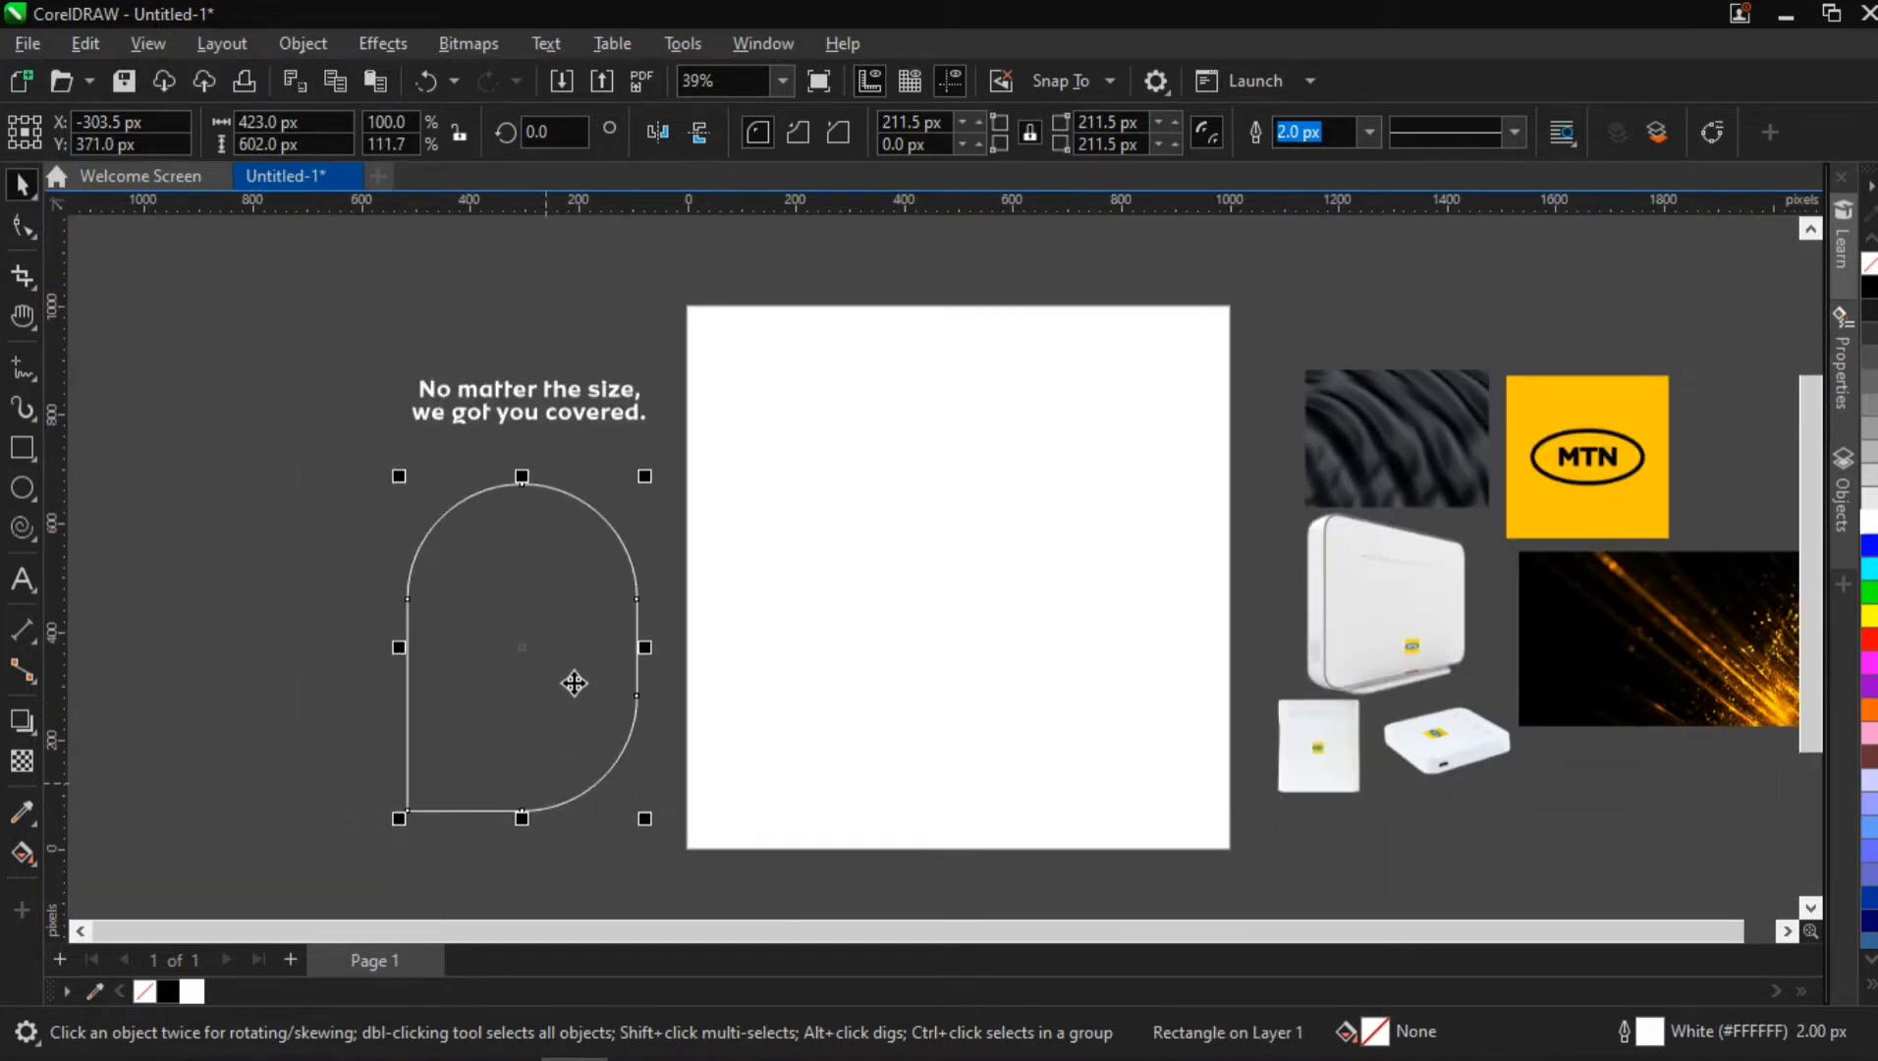
{"action": "left_click_drag", "start_coordinate": [574, 679], "coordinate": [583, 656]}
{"action": "left_click_drag", "start_coordinate": [625, 464], "coordinate": [619, 471]}
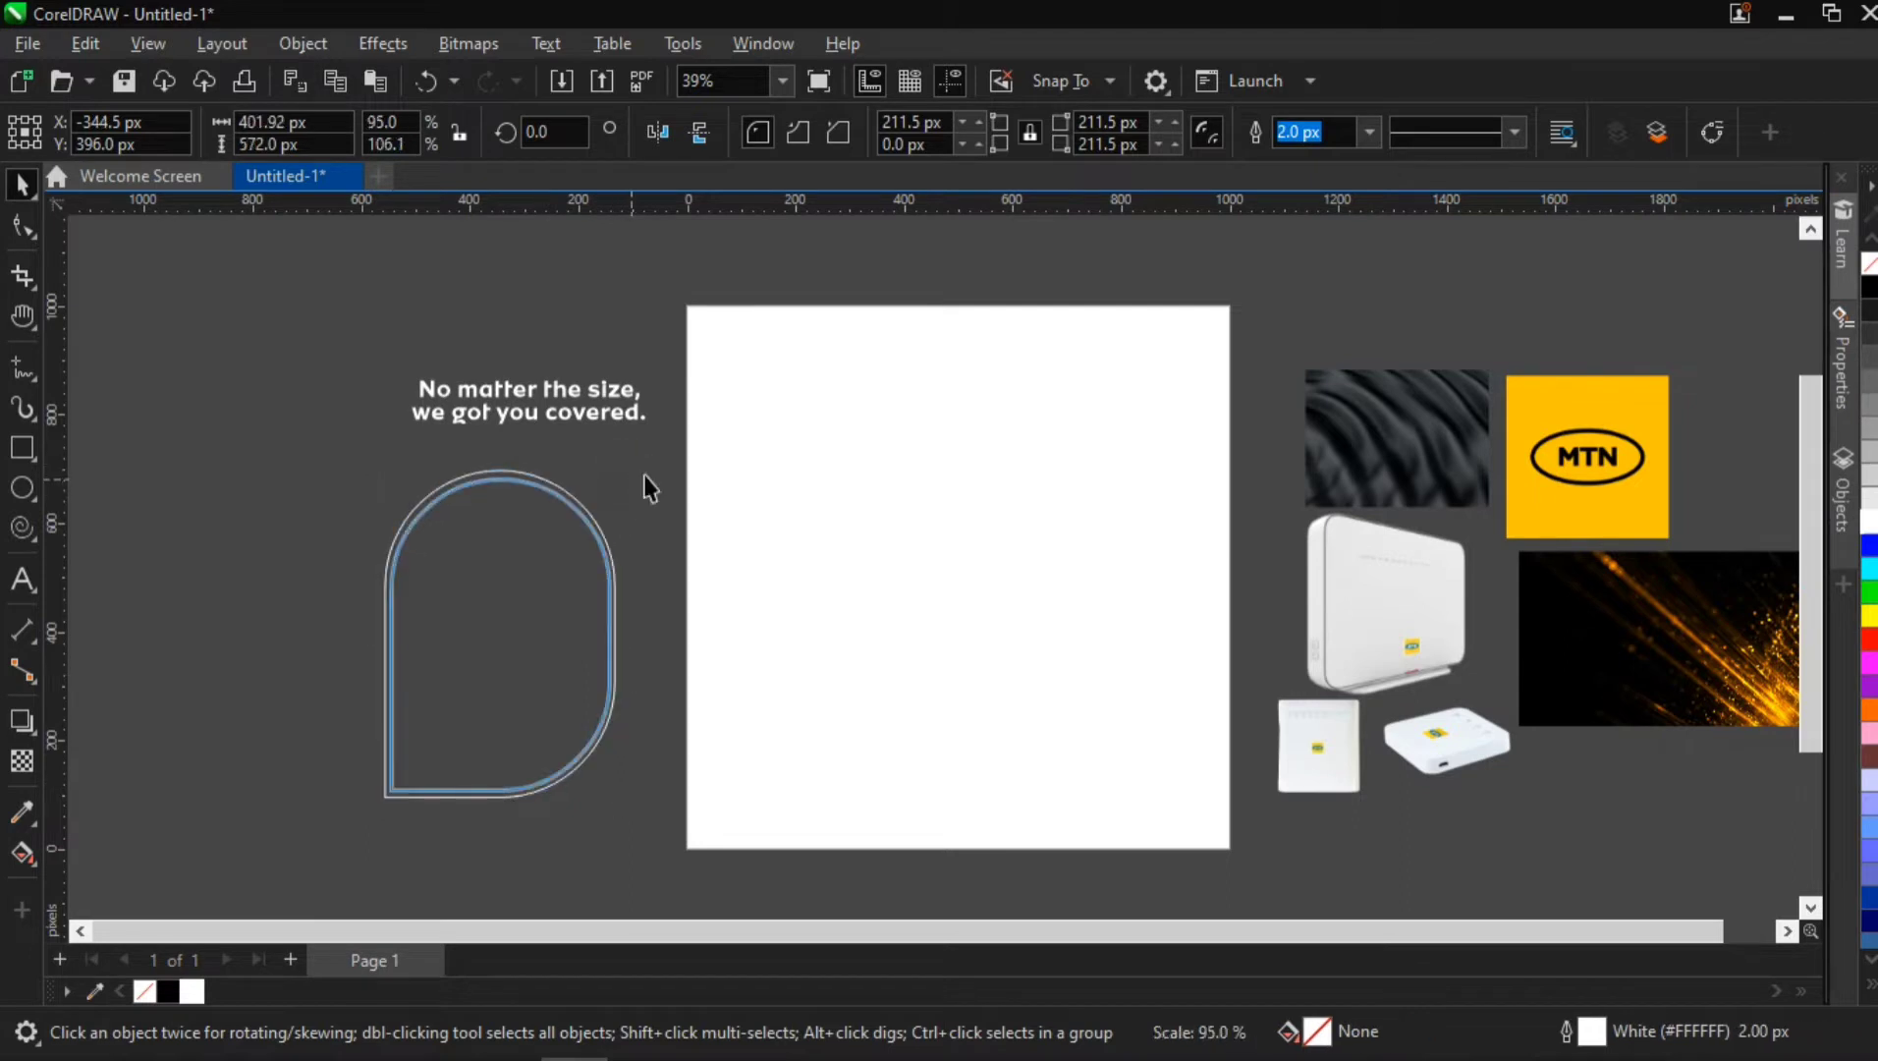
{"action": "mouse_move", "coordinate": [534, 585]}
{"action": "left_mouse_down"}
{"action": "mouse_move", "coordinate": [578, 545]}
{"action": "mouse_move", "coordinate": [543, 600]}
{"action": "left_mouse_up"}
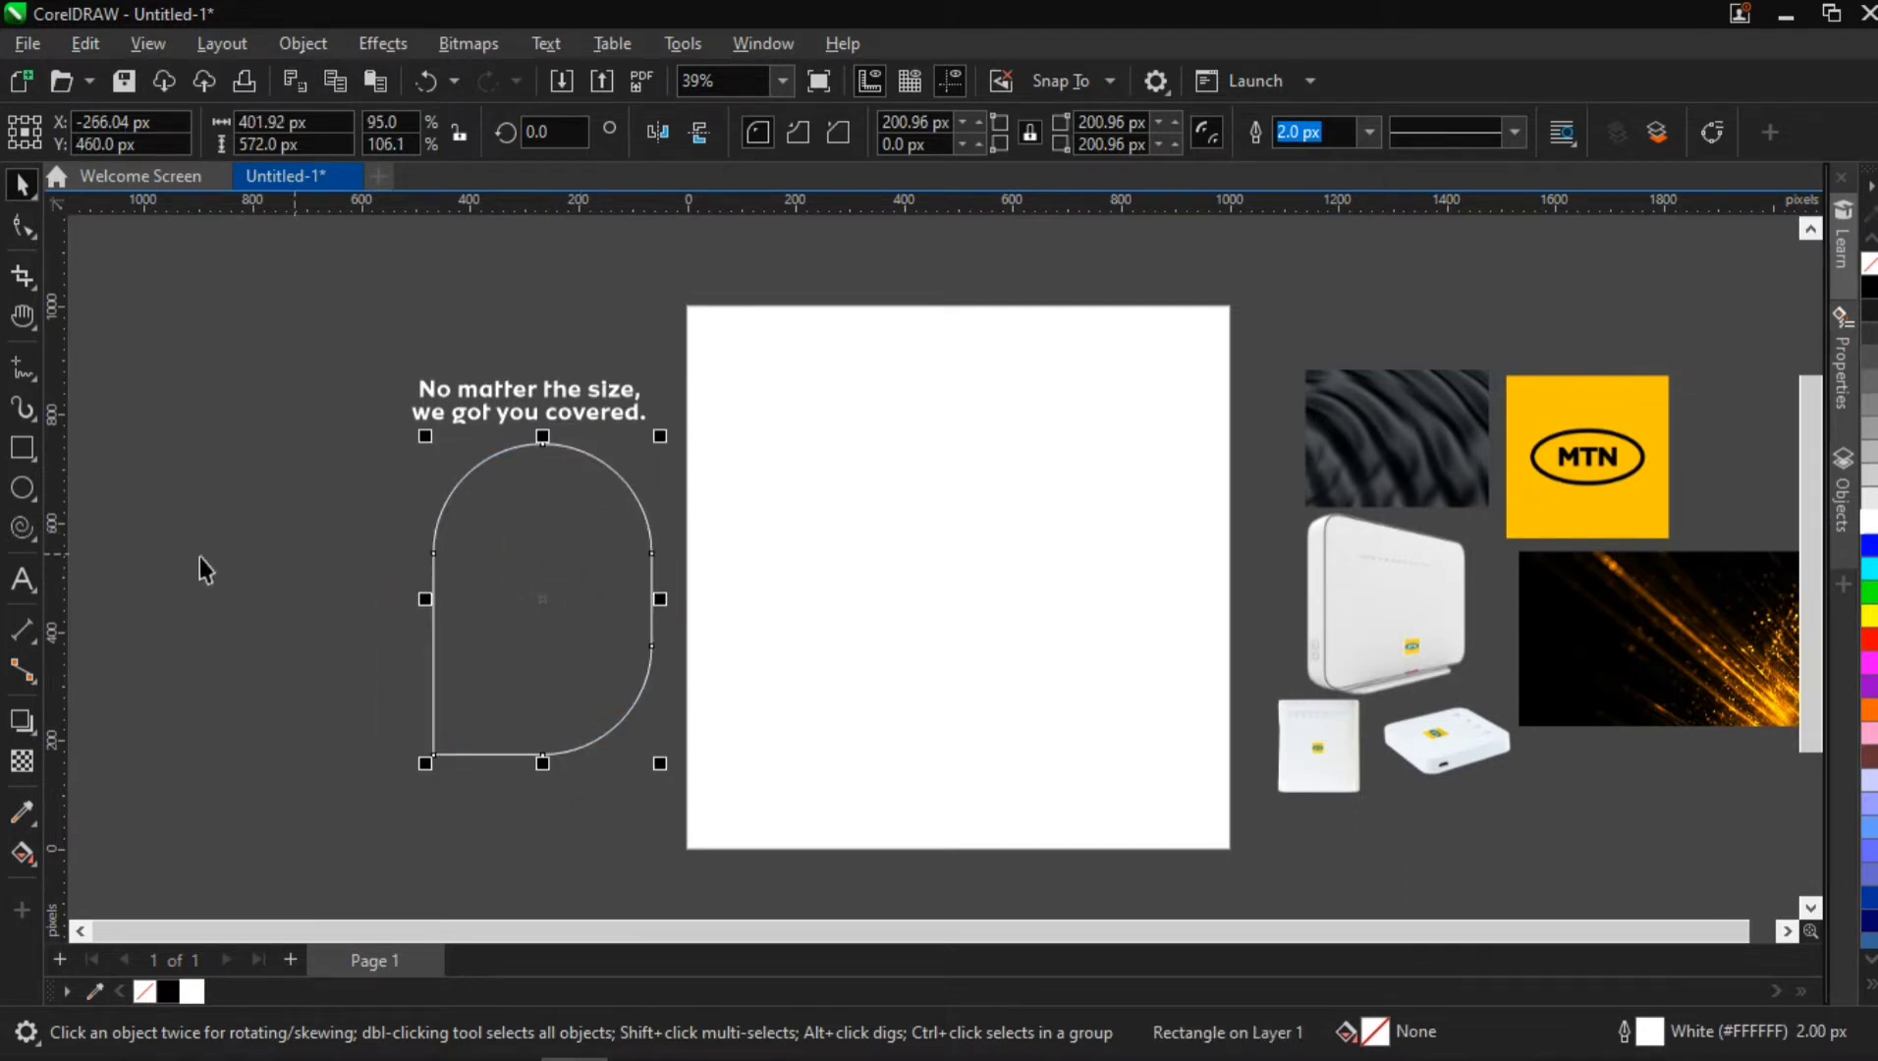
Draw a white-outlined circle about 342 px across, overlapping the rounded shape's straight left edge at about X -482, Y 391 px
{"action": "left_click", "coordinate": [23, 488]}
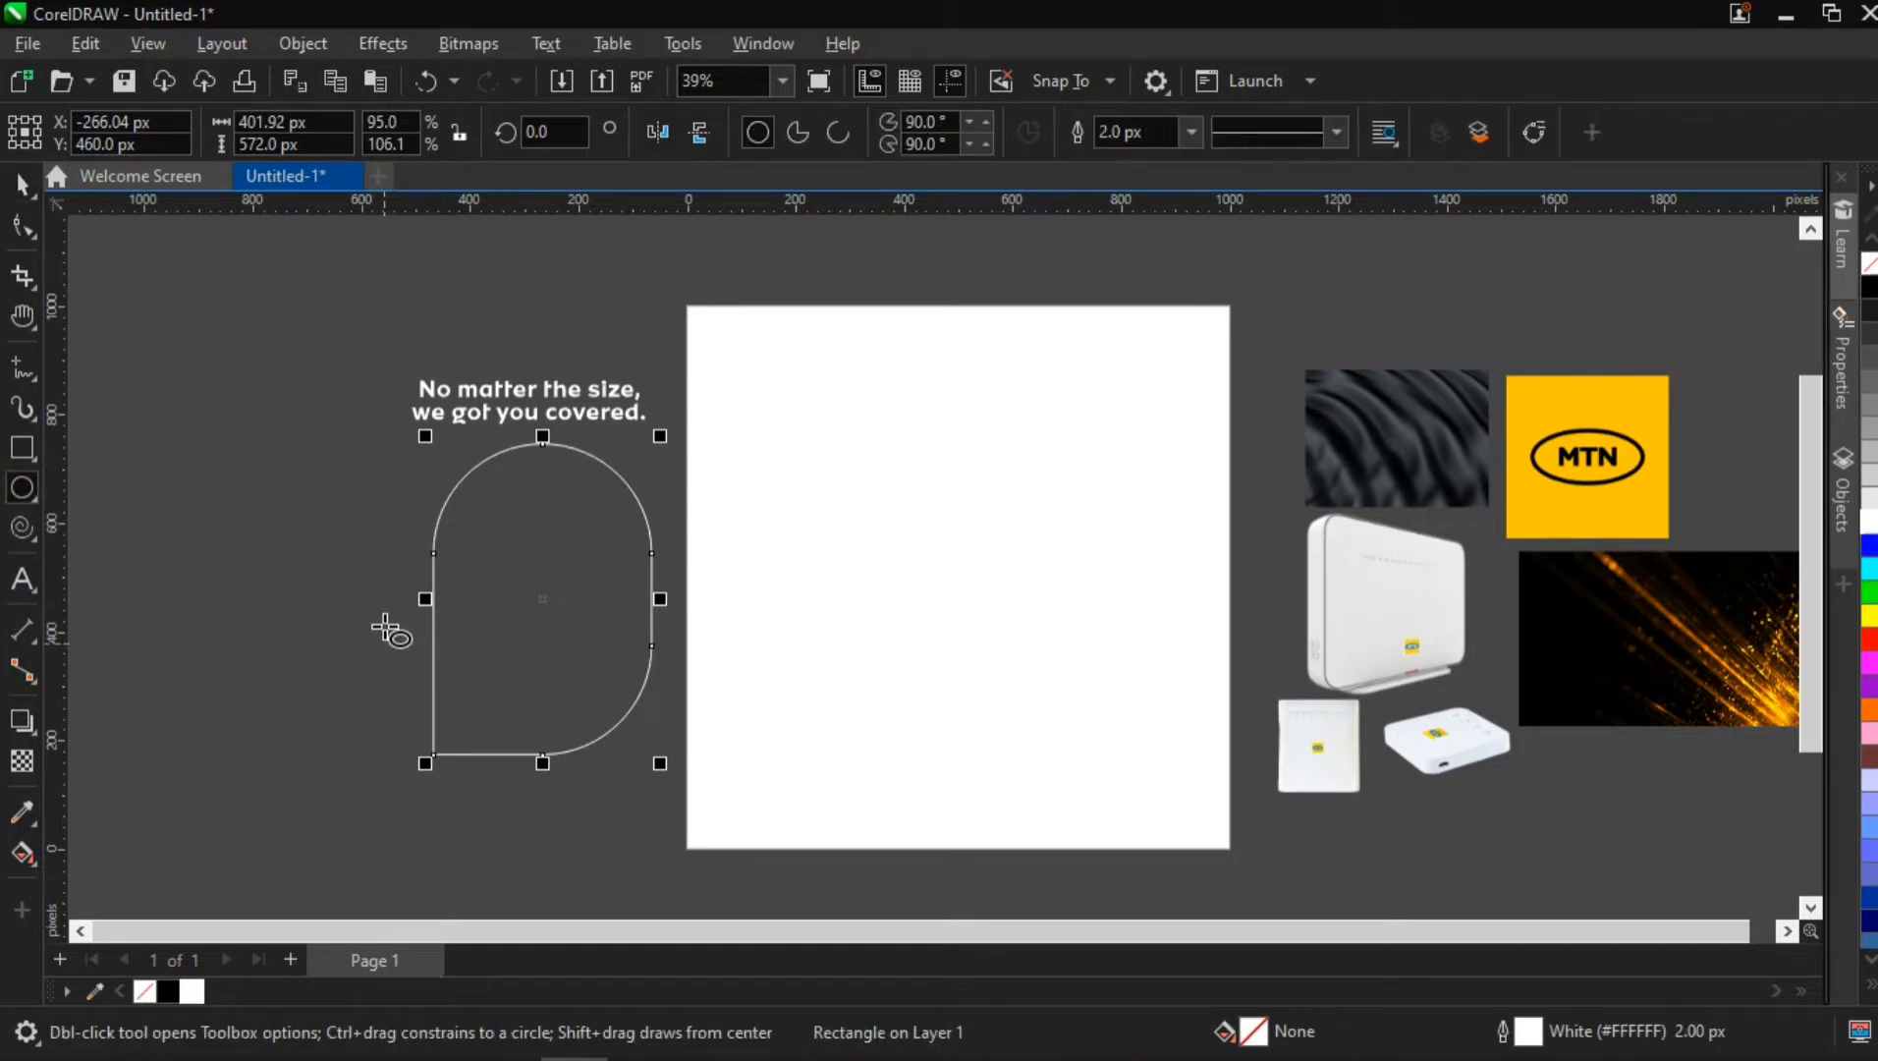
{"action": "scroll", "coordinate": [384, 628], "scroll_direction": "up", "scroll_amount": 2}
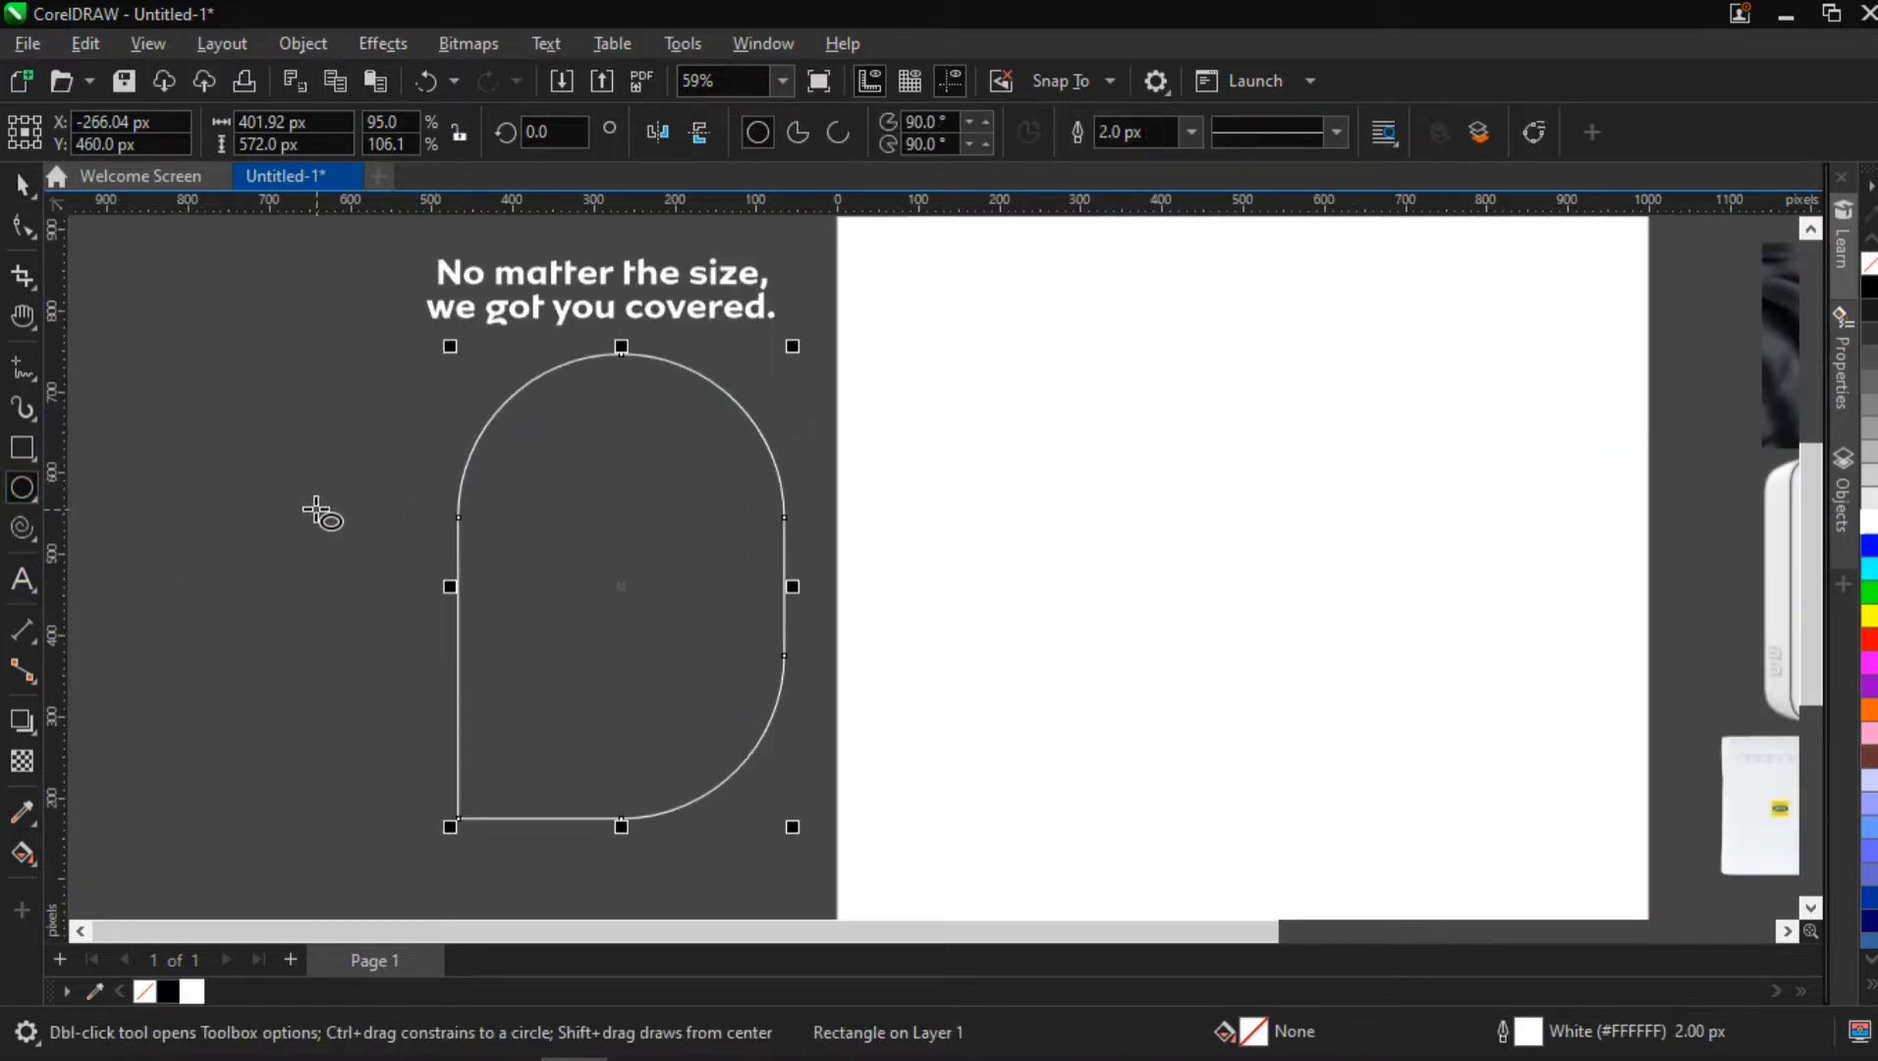
{"action": "left_click", "coordinate": [377, 570]}
{"action": "left_click_drag", "start_coordinate": [480, 676], "coordinate": [558, 785]}
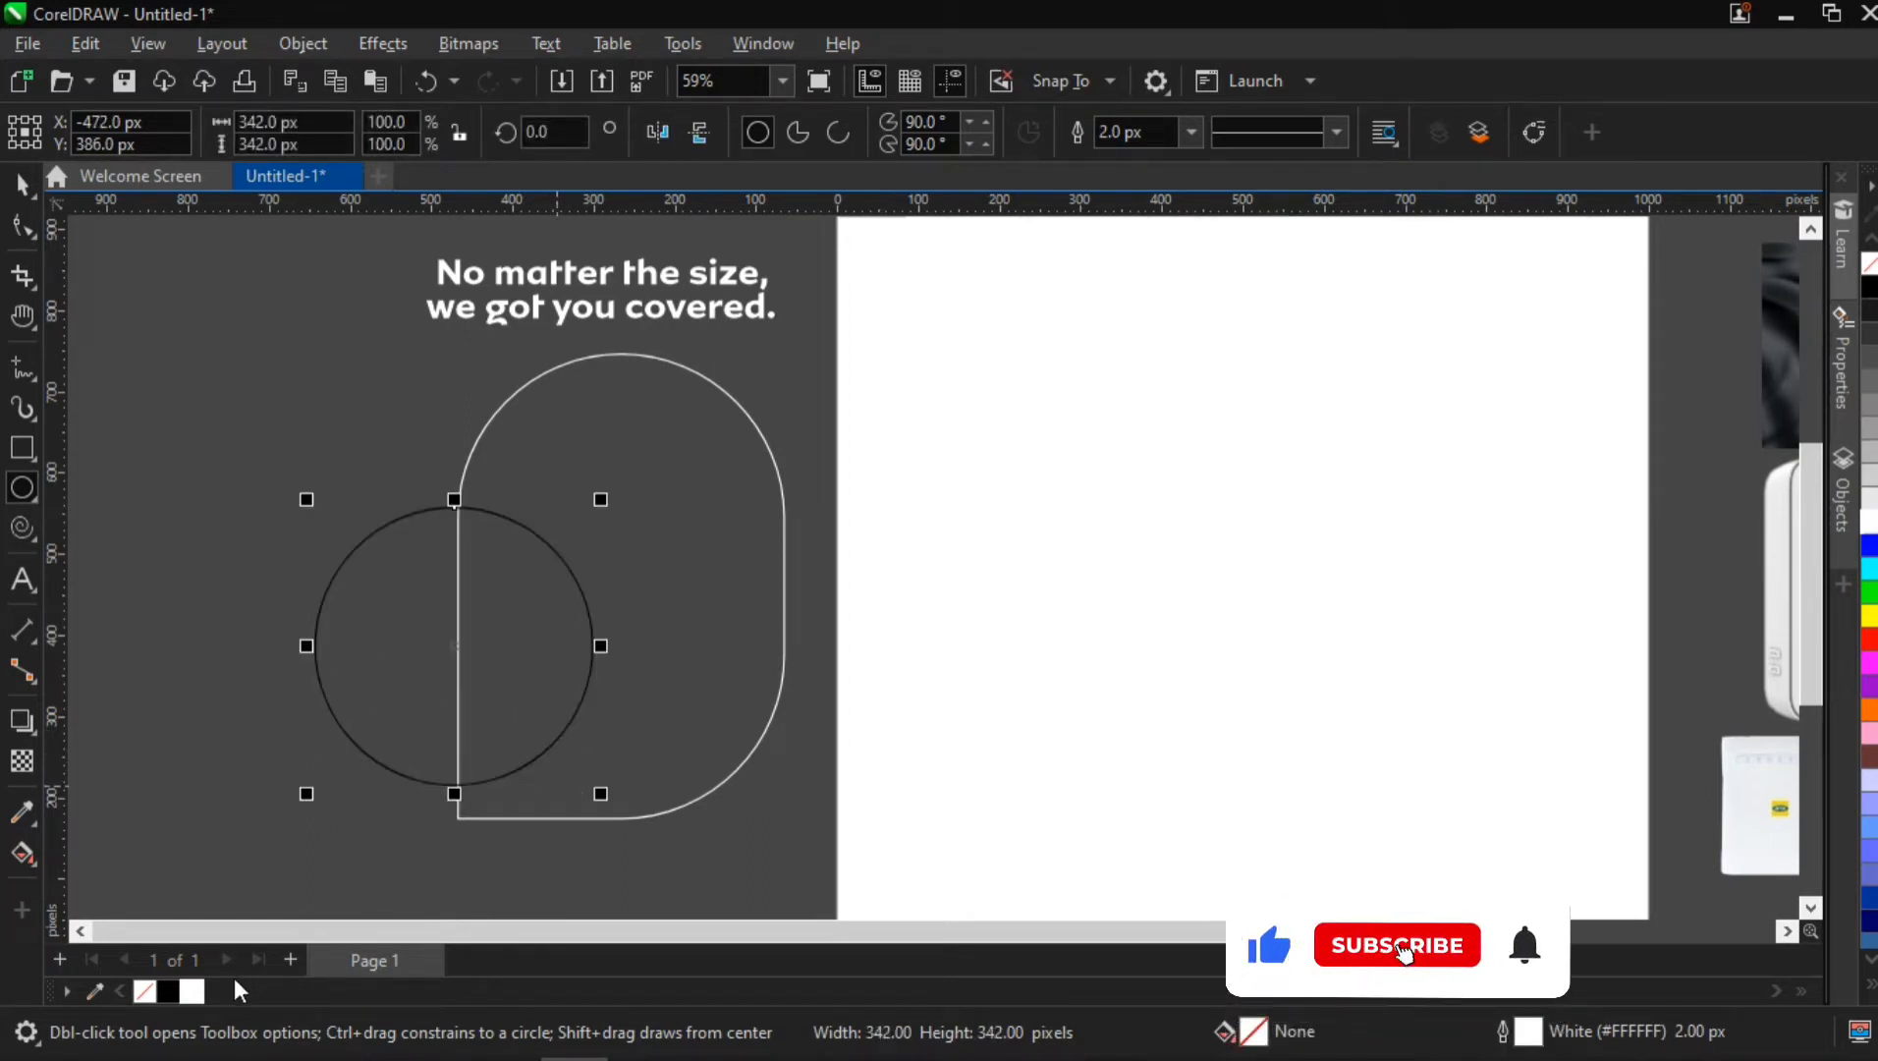
{"action": "right_click", "coordinate": [197, 987]}
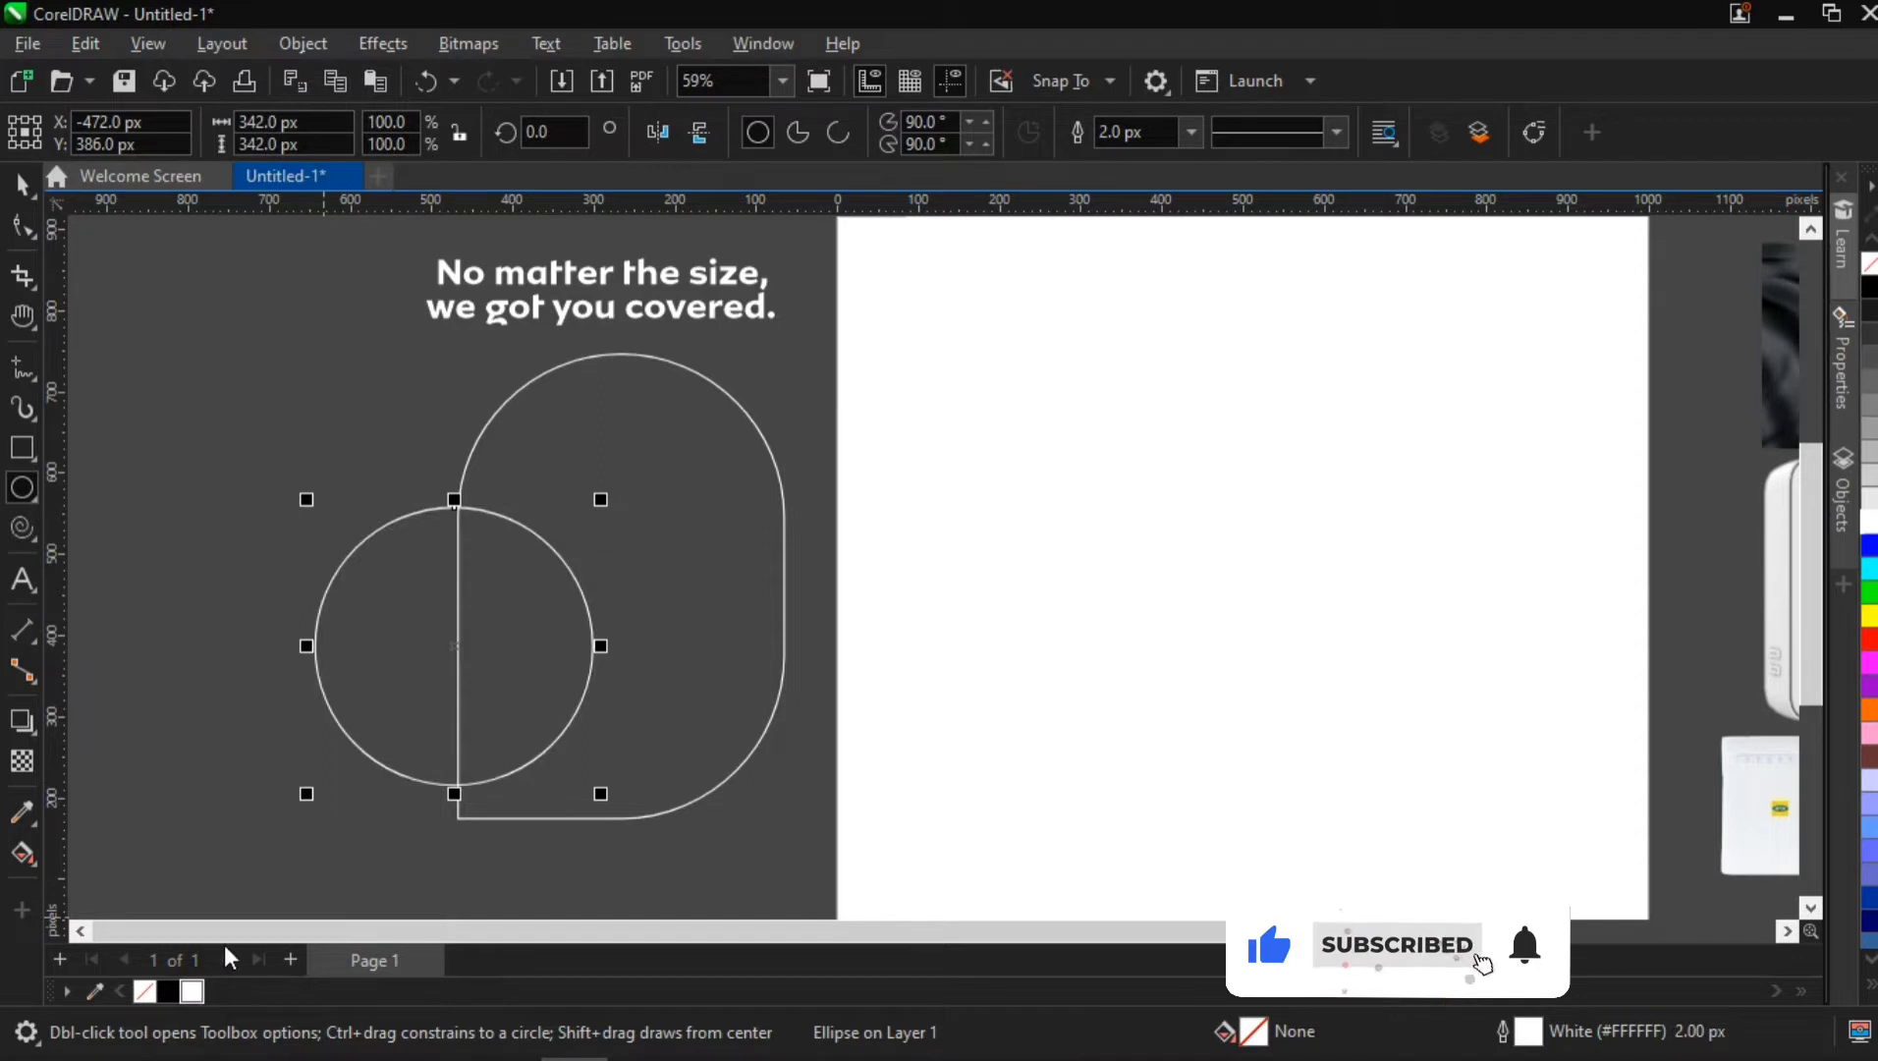
{"action": "left_click", "coordinate": [21, 184]}
{"action": "left_click_drag", "start_coordinate": [515, 612], "coordinate": [508, 608]}
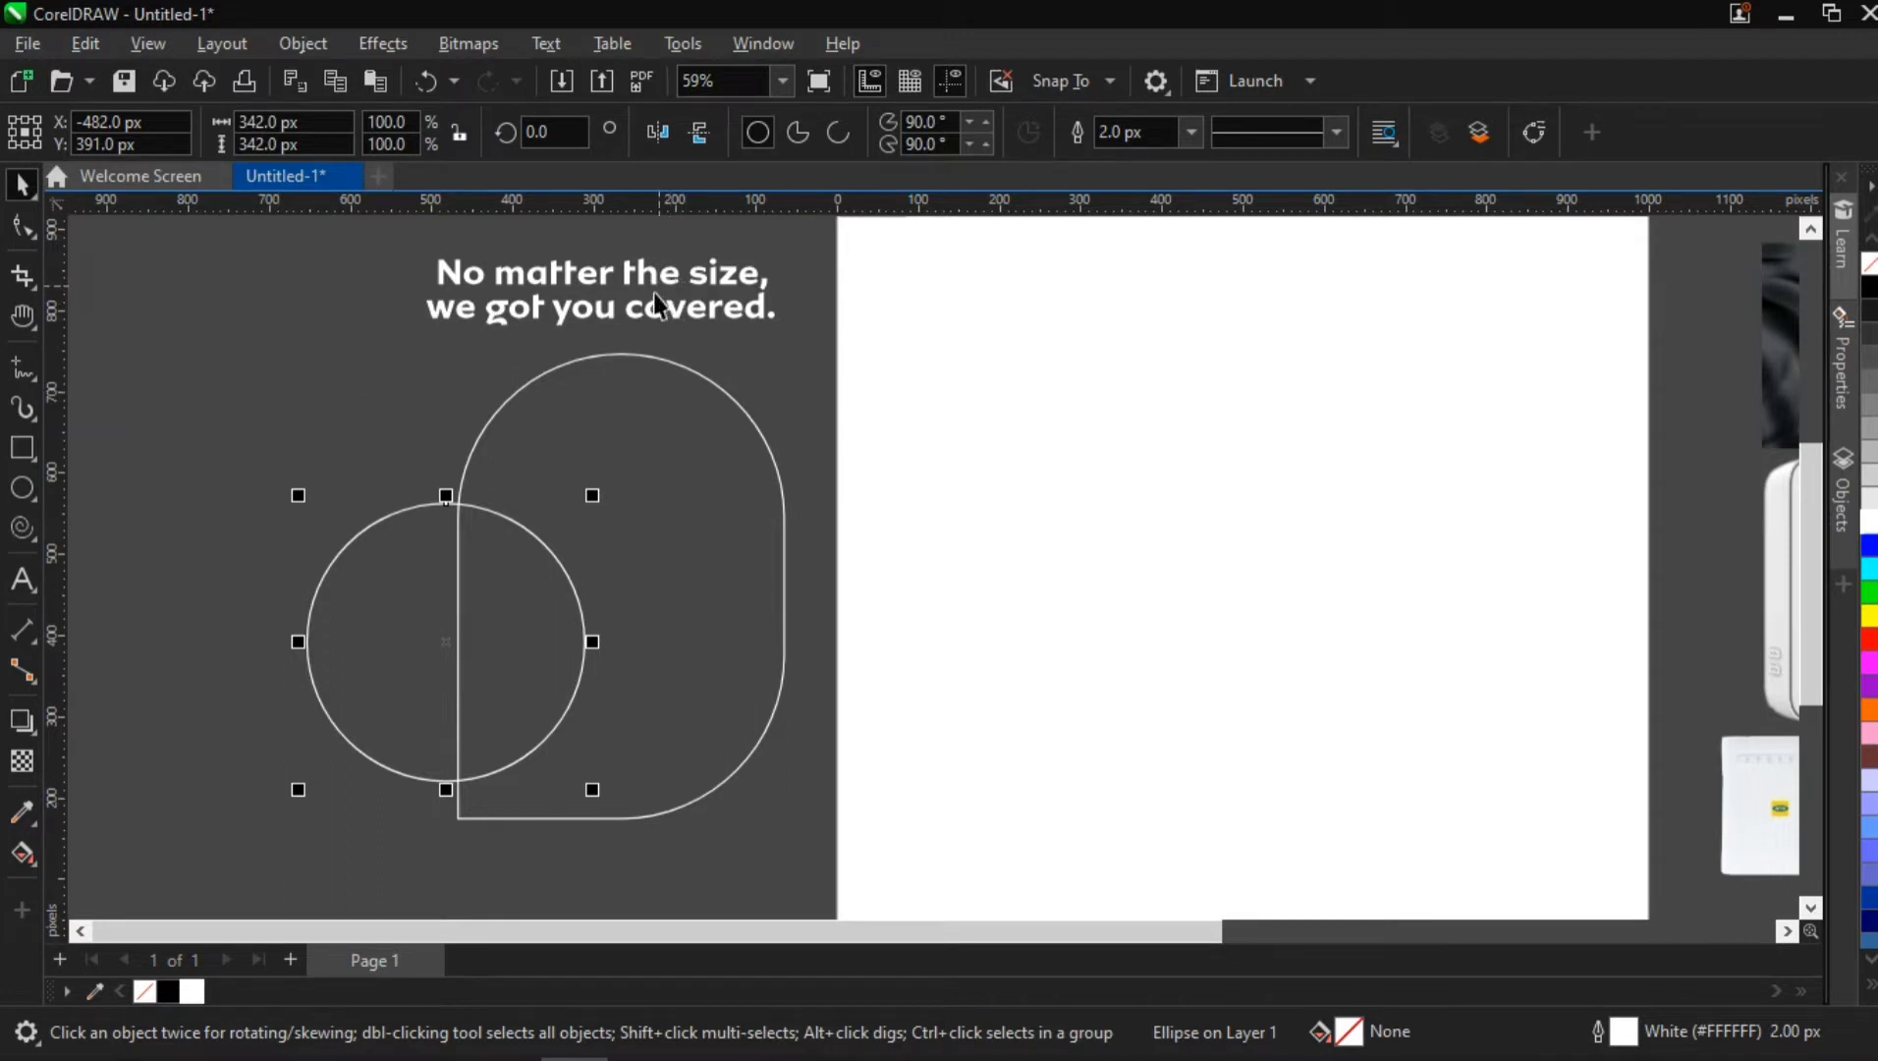
Place a duplicate of the yellow MTN logo image at the center of the page
{"action": "left_click", "coordinate": [163, 538]}
{"action": "scroll", "coordinate": [515, 700], "scroll_direction": "down", "scroll_amount": 1}
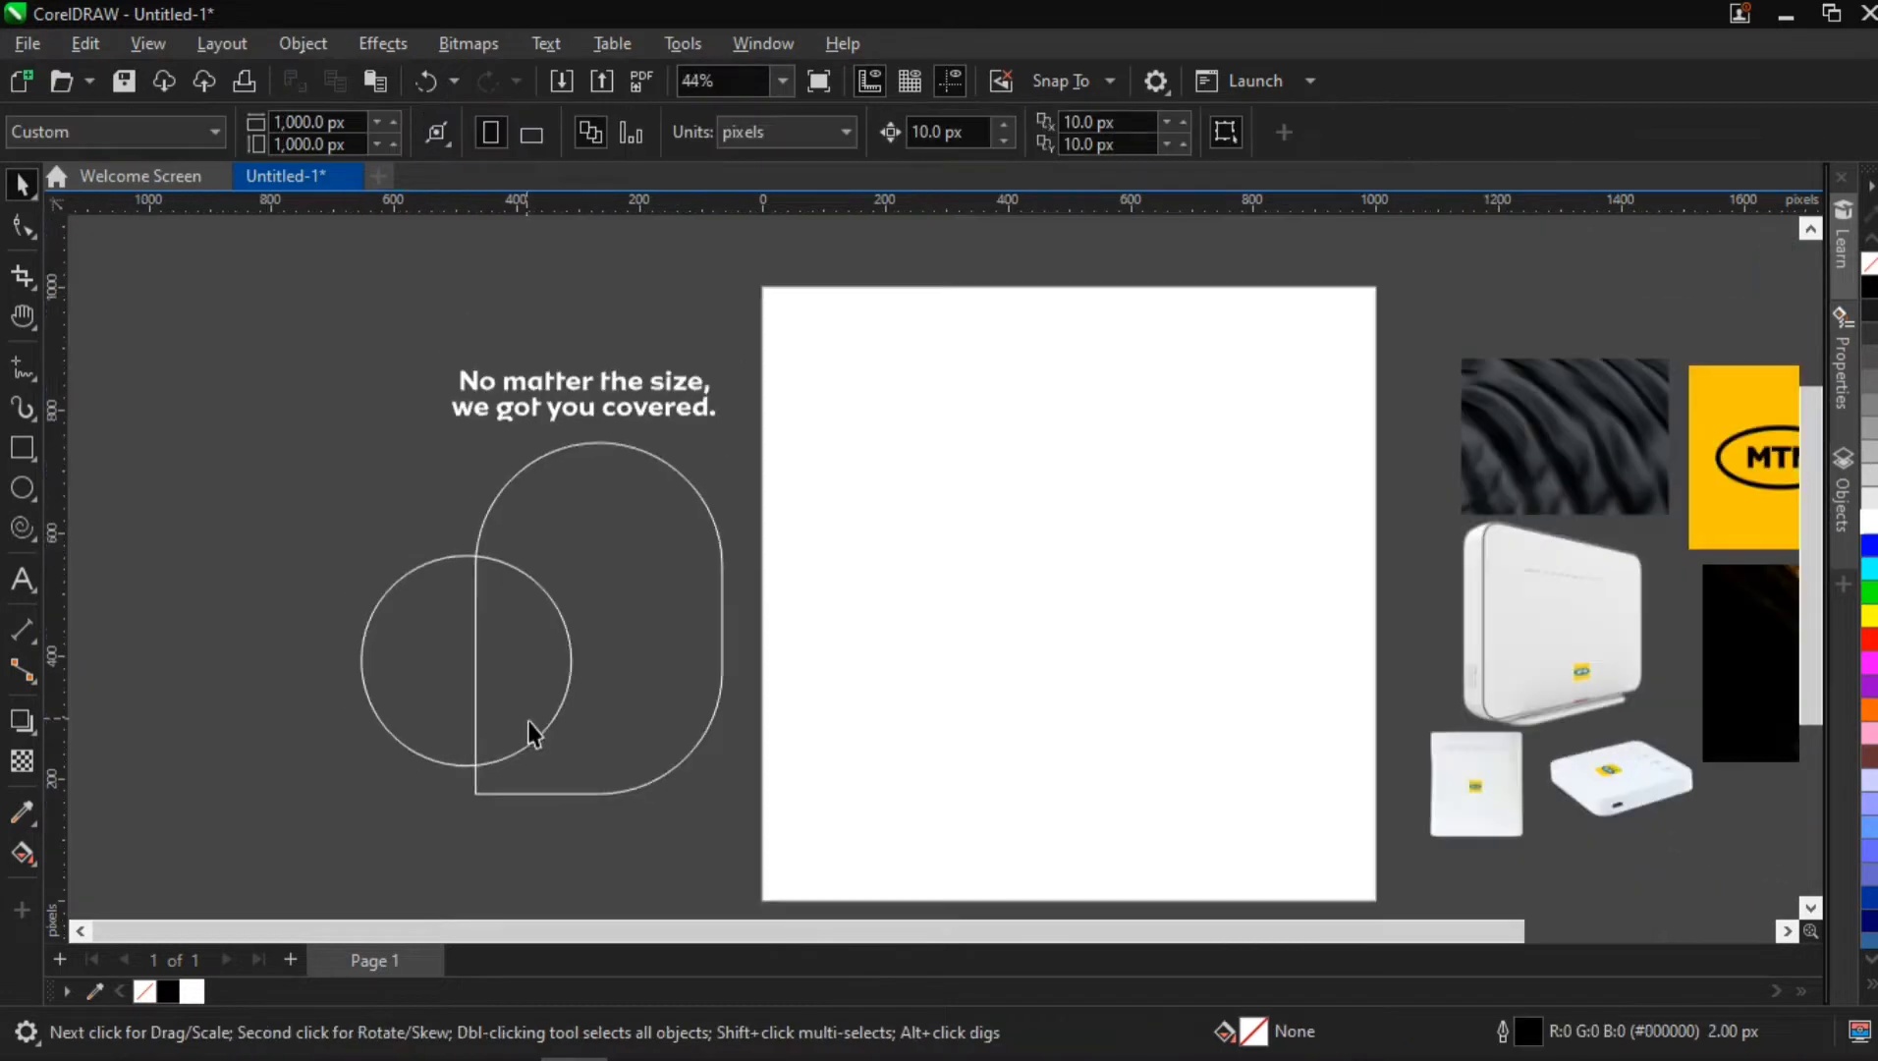
{"action": "left_click_drag", "start_coordinate": [607, 737], "coordinate": [403, 668]}
{"action": "key", "text": "space"}
{"action": "left_click", "coordinate": [1269, 483]}
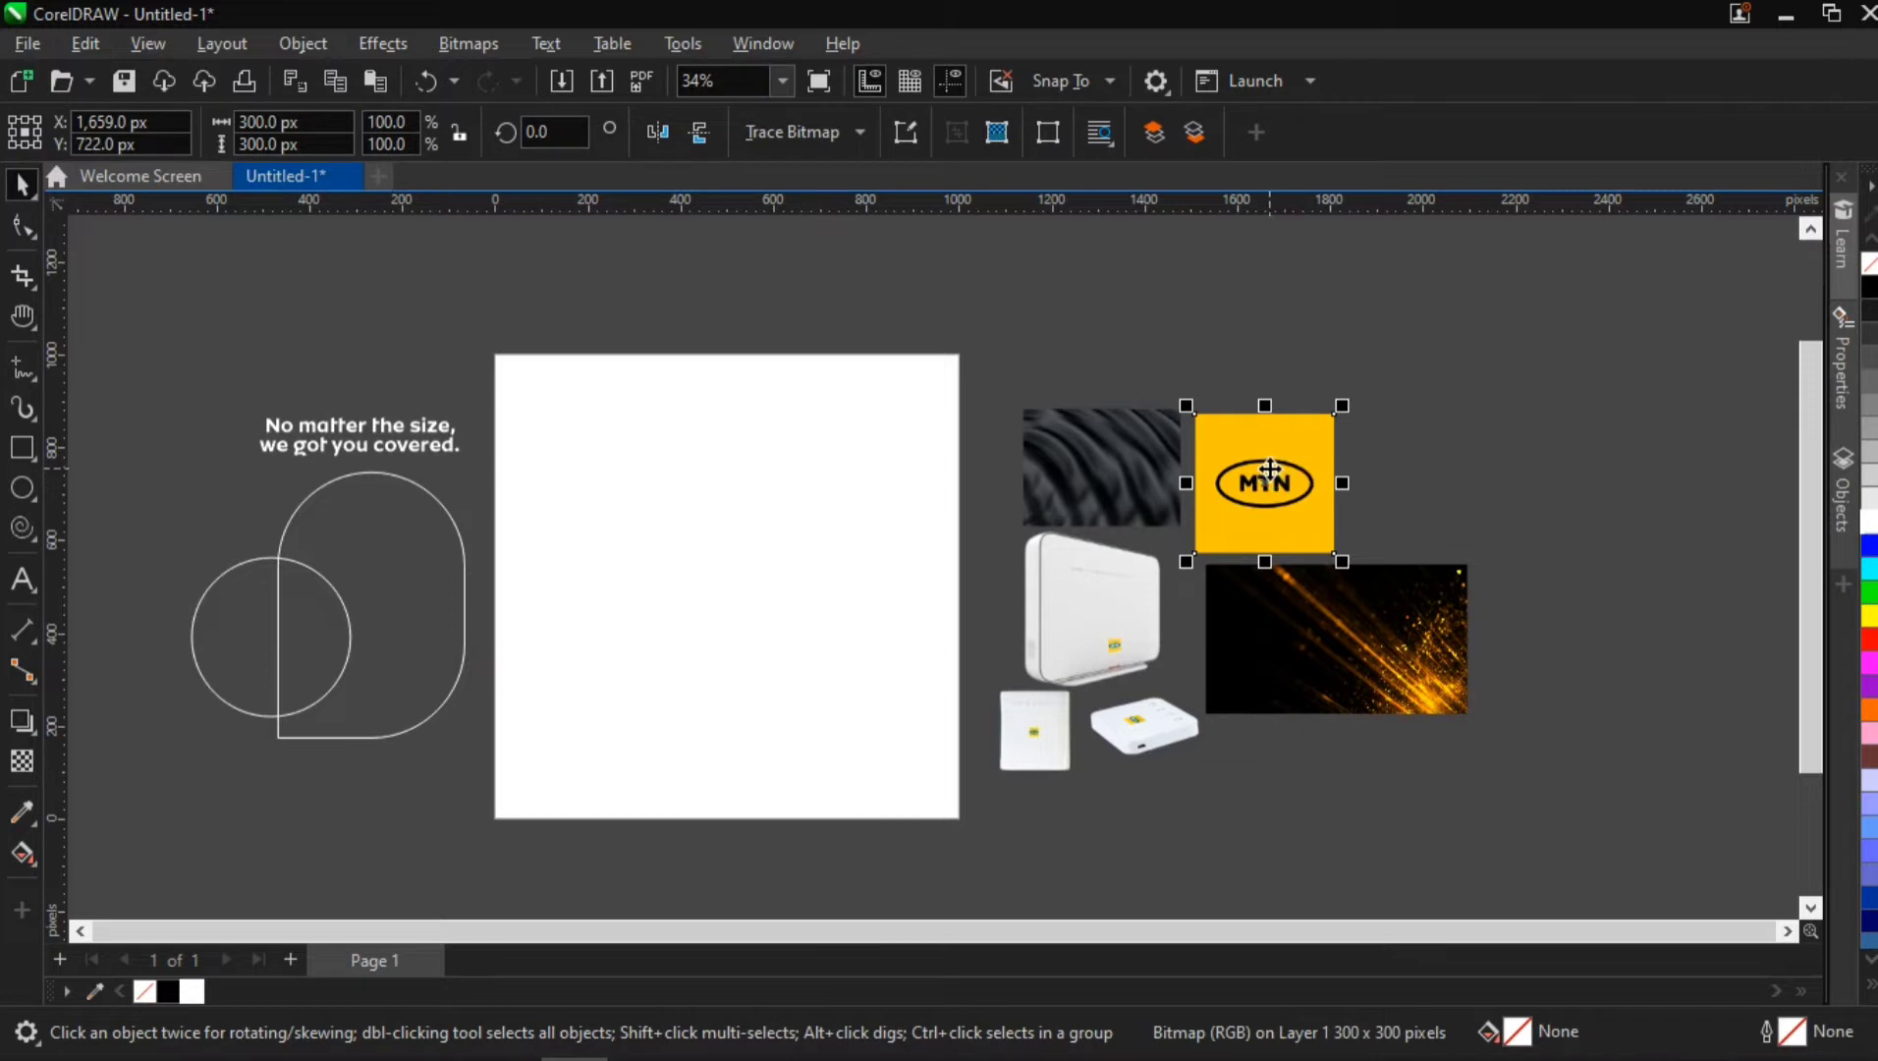
{"action": "left_click_drag", "start_coordinate": [1269, 469], "coordinate": [1270, 471]}
{"action": "key", "text": "p"}
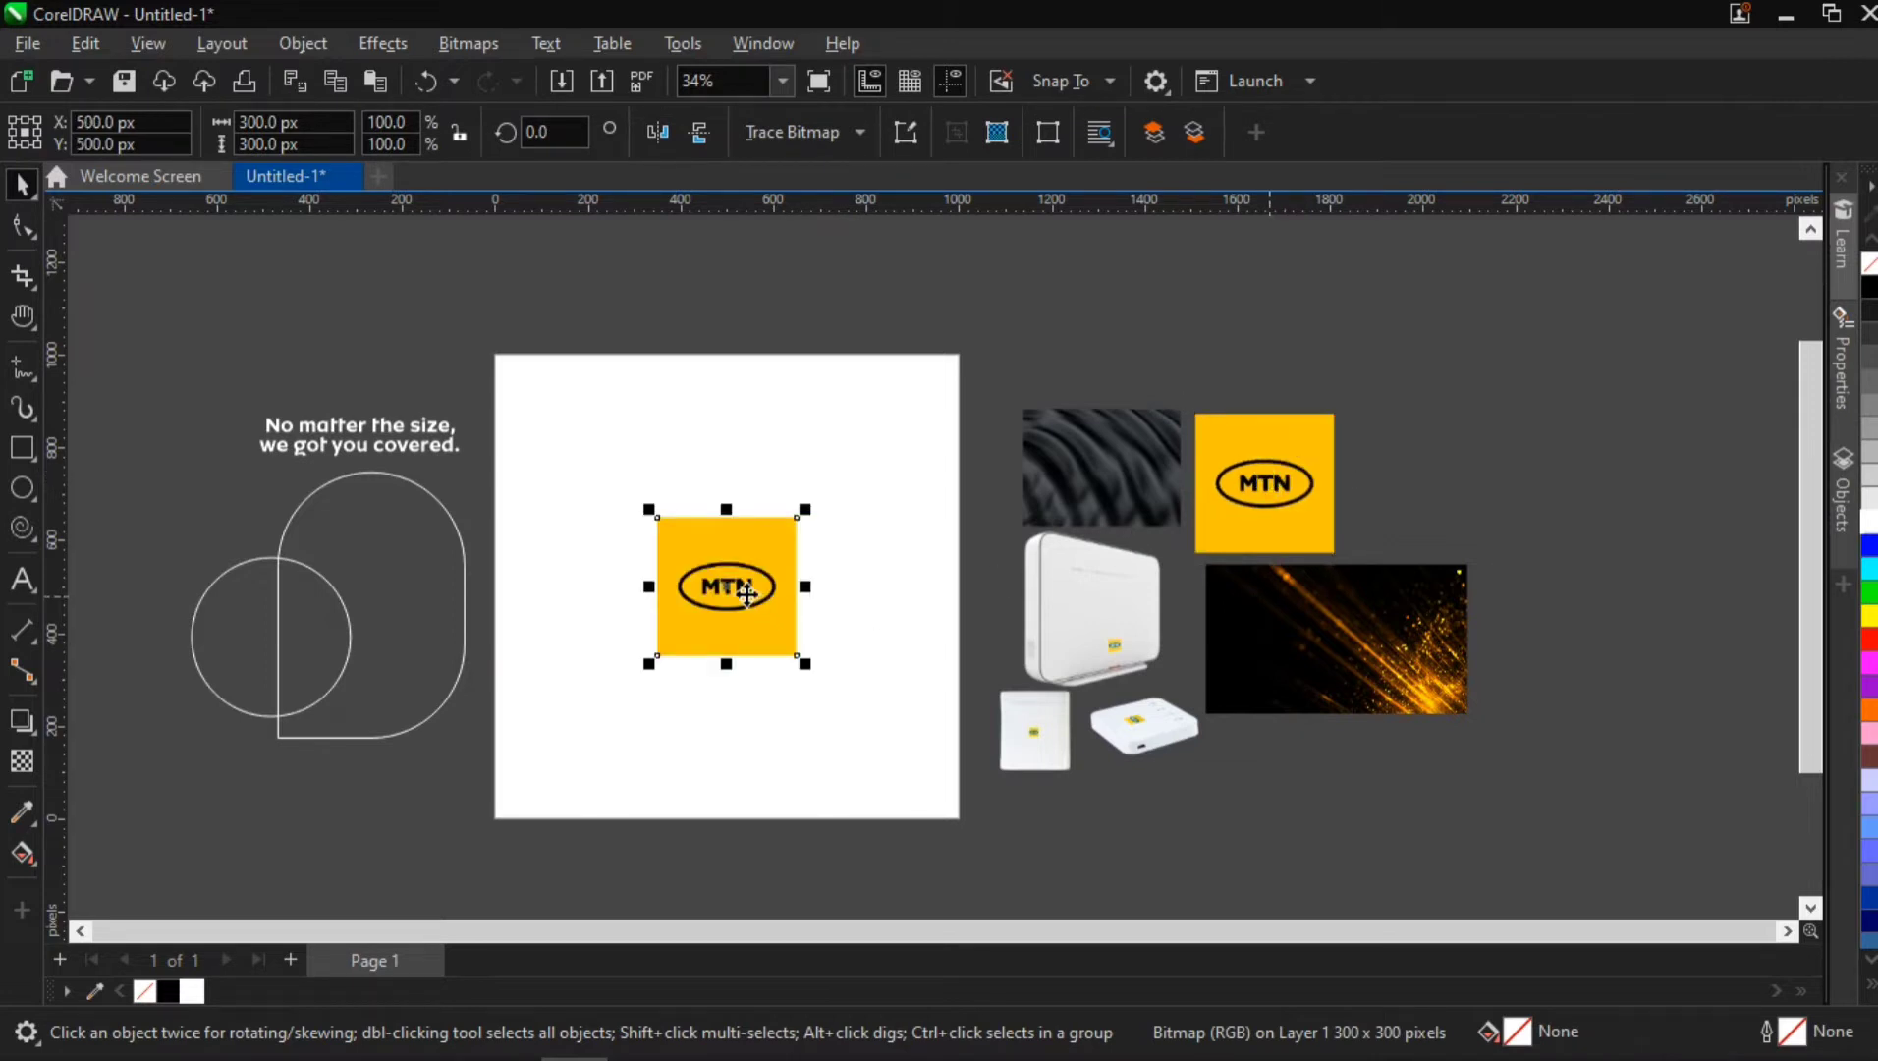
{"action": "scroll", "coordinate": [747, 594], "scroll_direction": "up", "scroll_amount": 8}
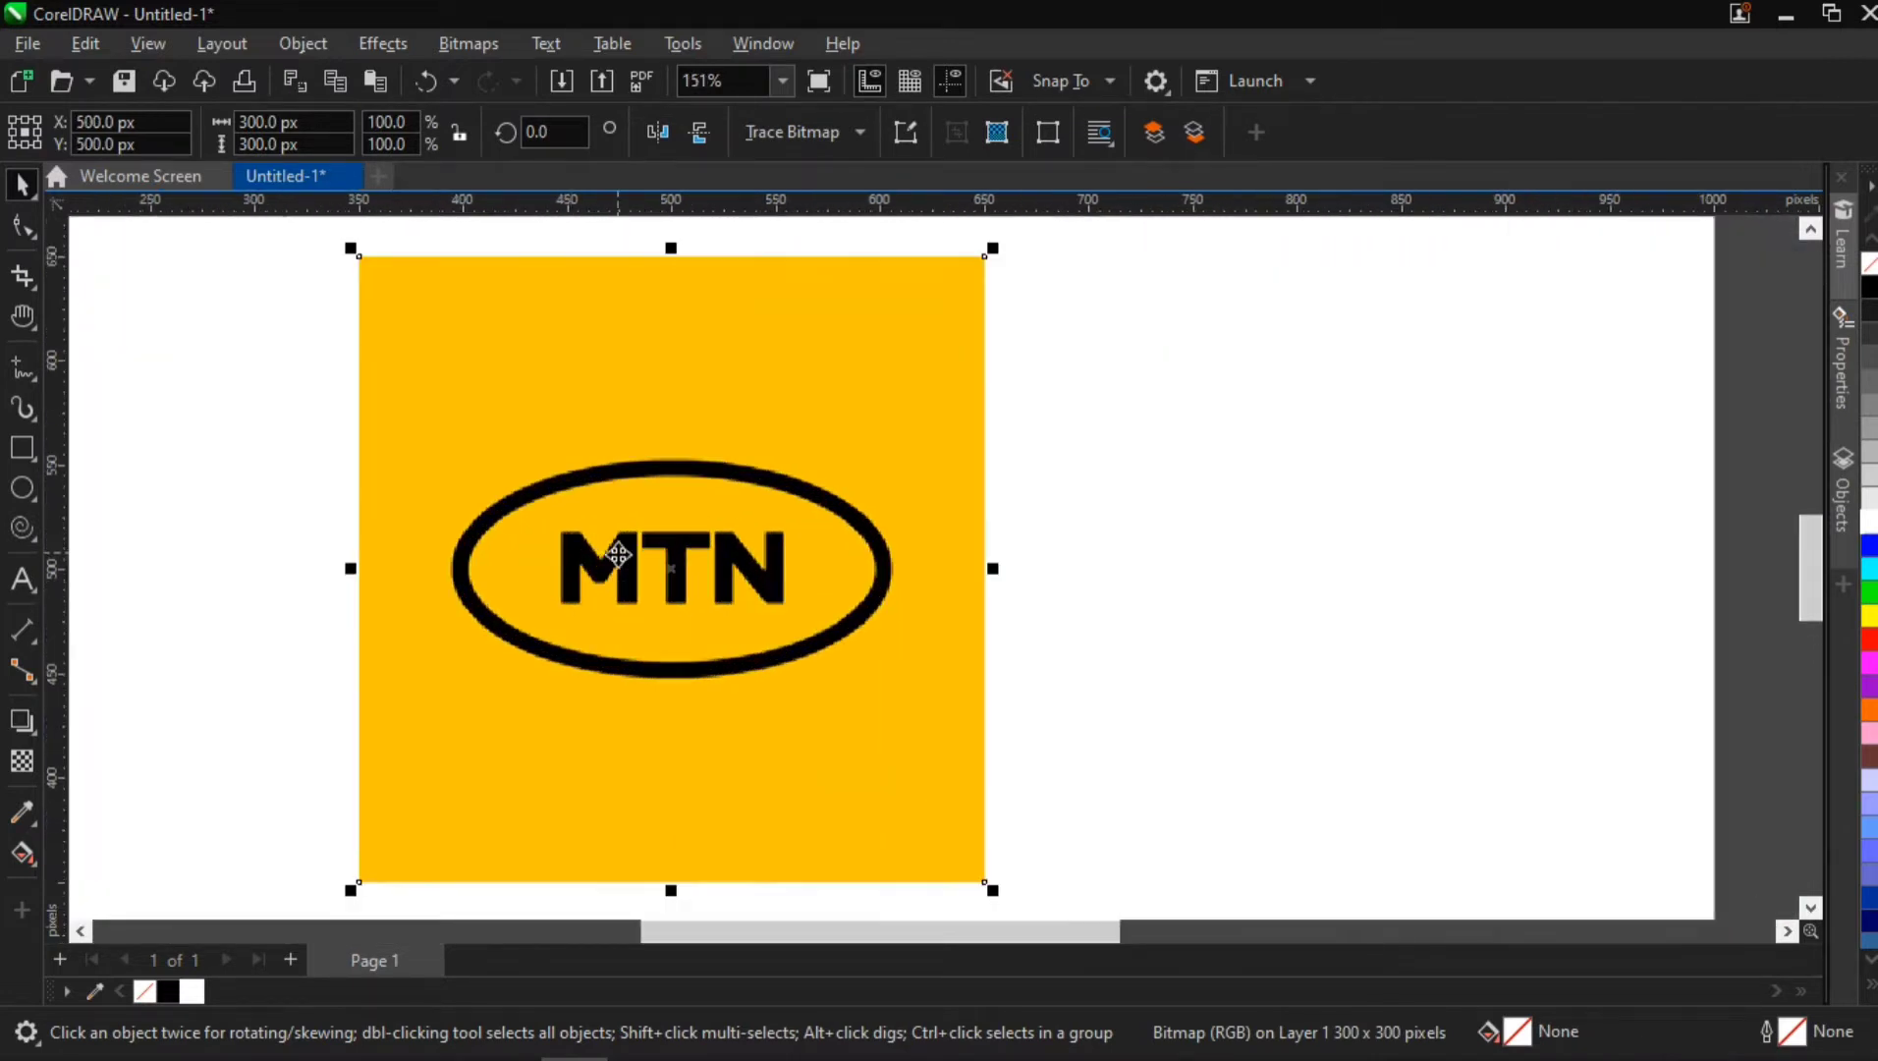
{"action": "scroll", "coordinate": [524, 551], "scroll_direction": "down", "scroll_amount": 2}
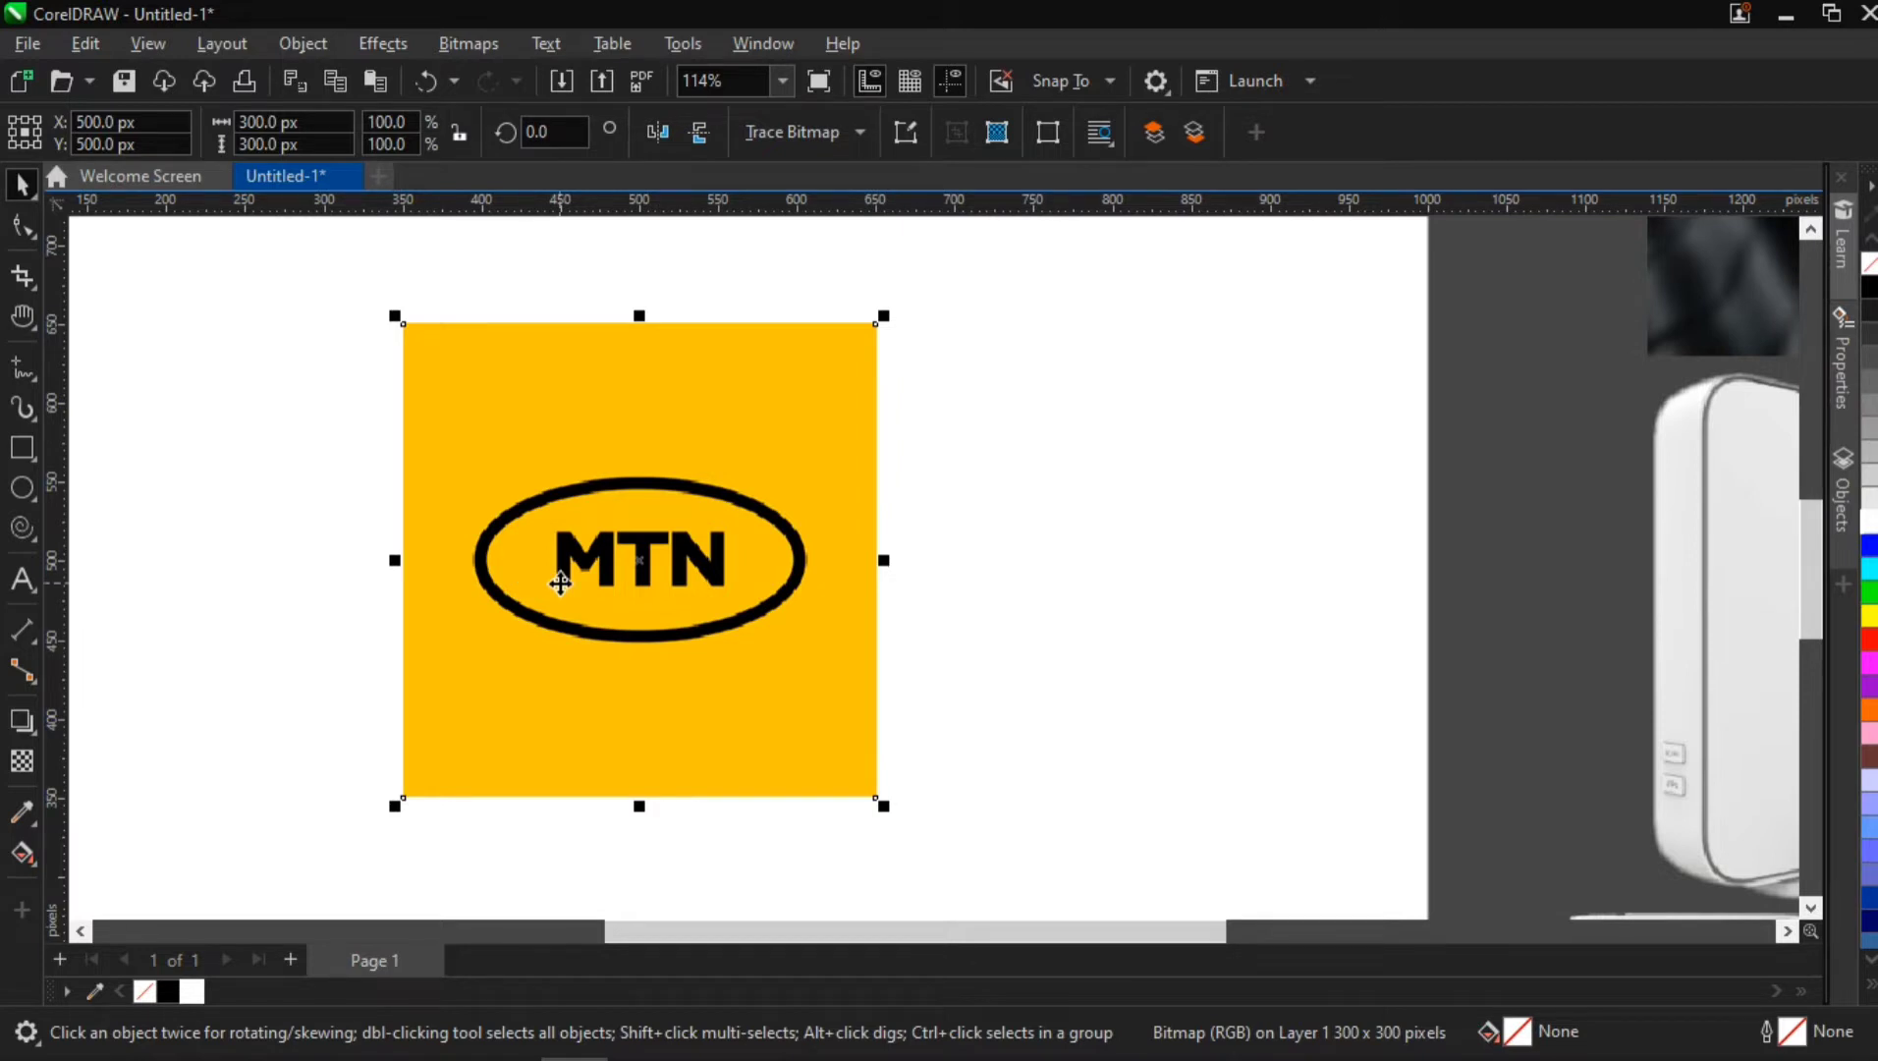
Add the text "MTN" over the yellow logo copy and center it on the page
{"action": "scroll", "coordinate": [595, 551], "scroll_direction": "up", "scroll_amount": 3}
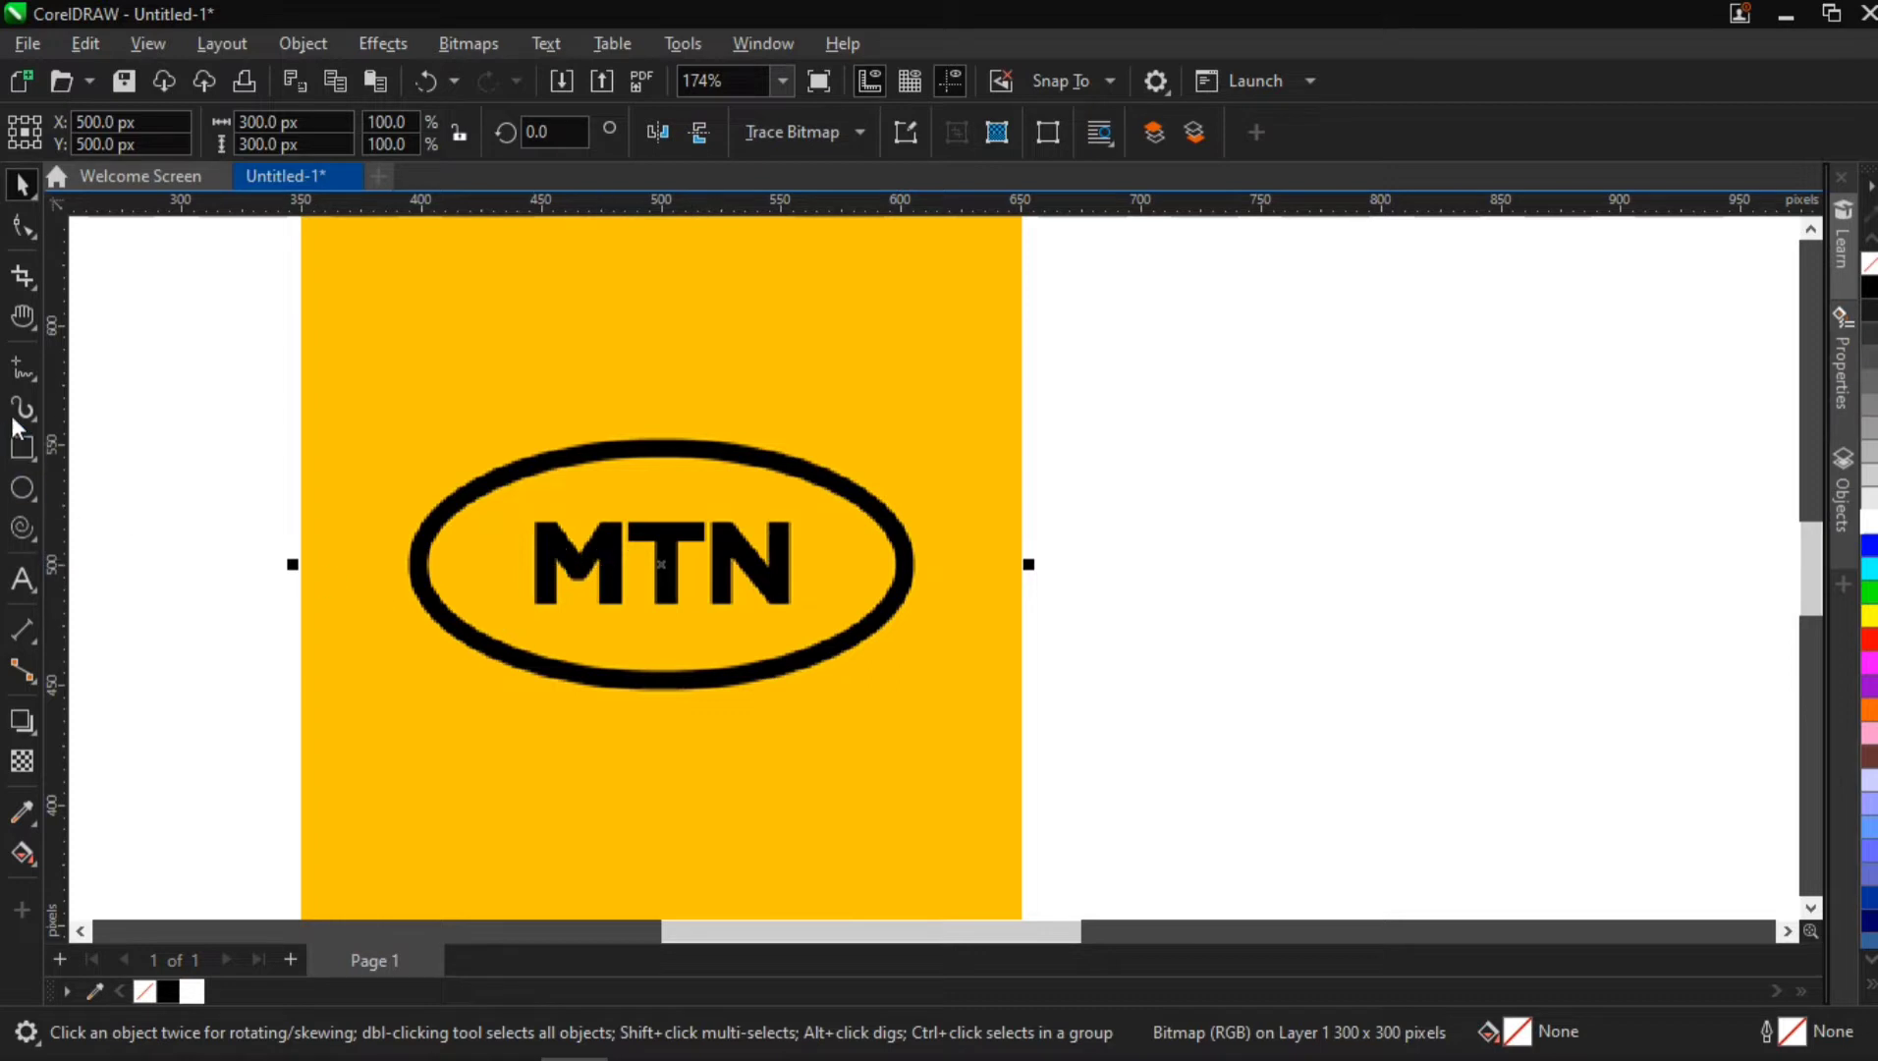
{"action": "left_click", "coordinate": [21, 580]}
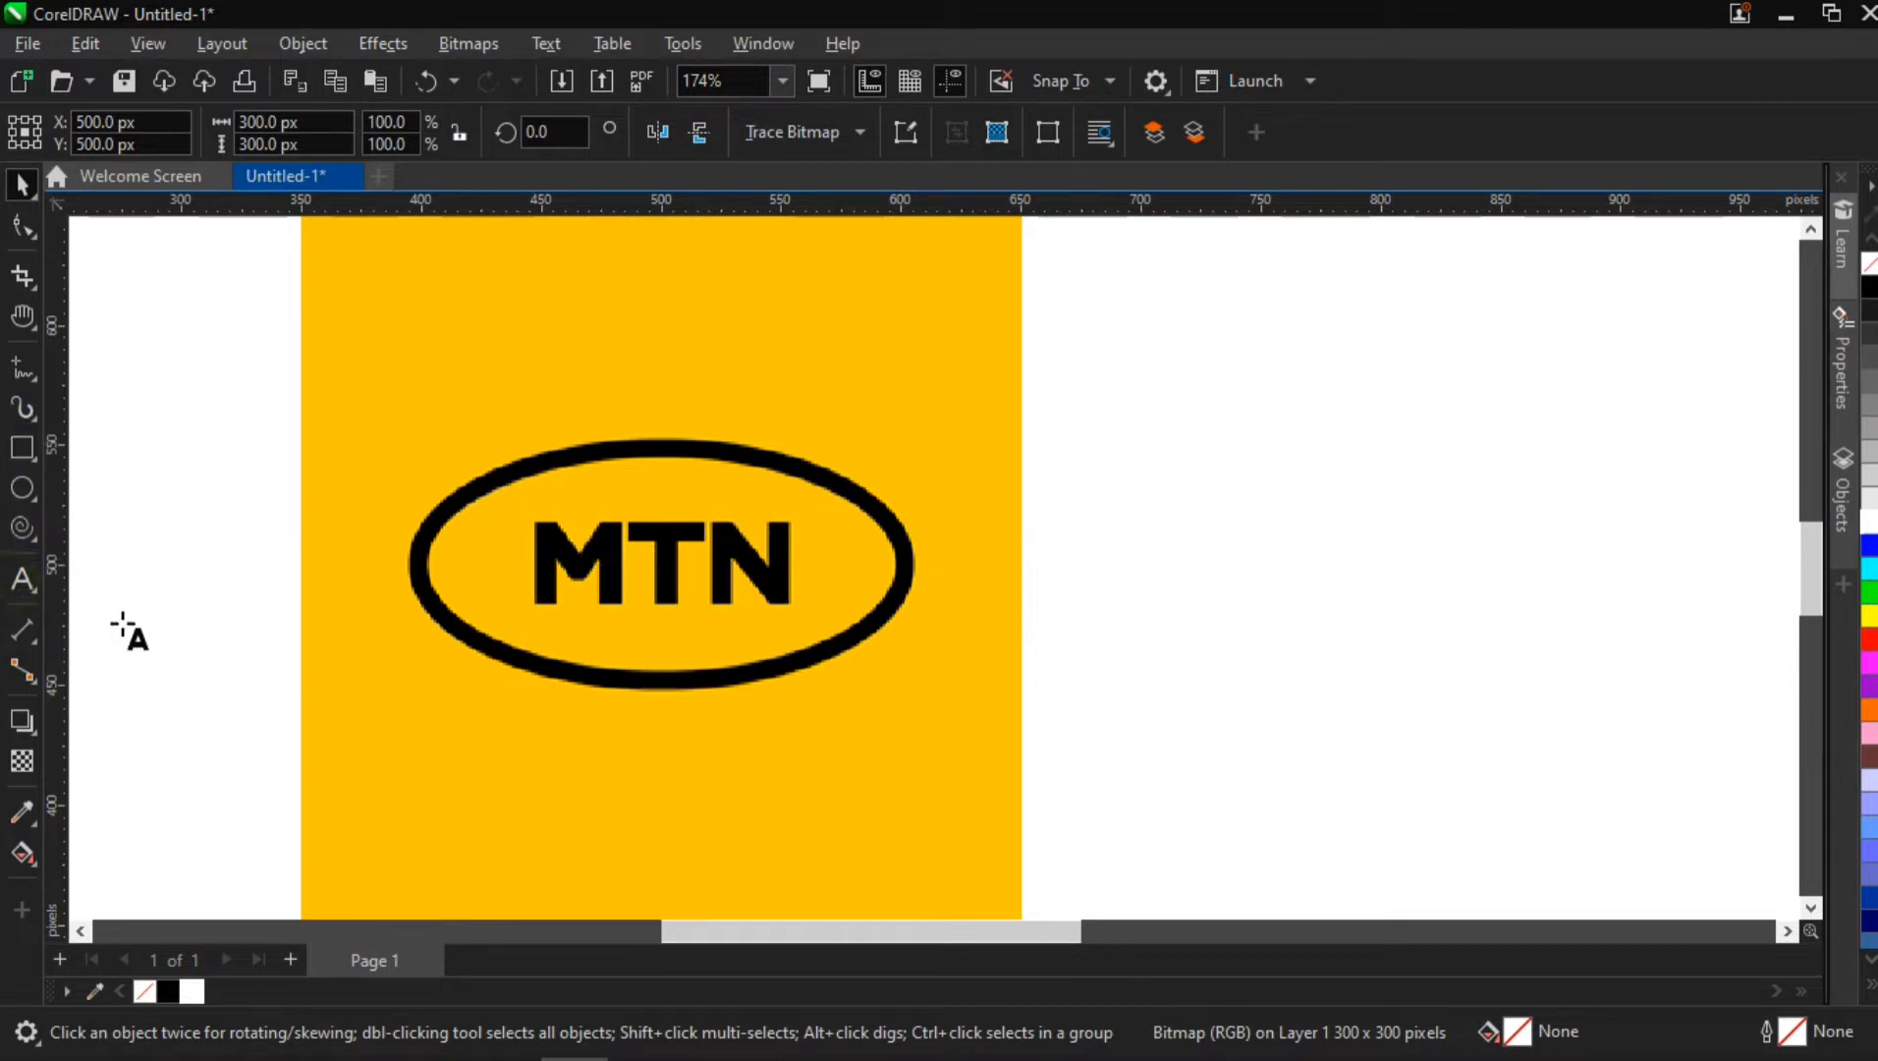
{"action": "left_click", "coordinate": [395, 737]}
{"action": "type", "text": "MTN"}
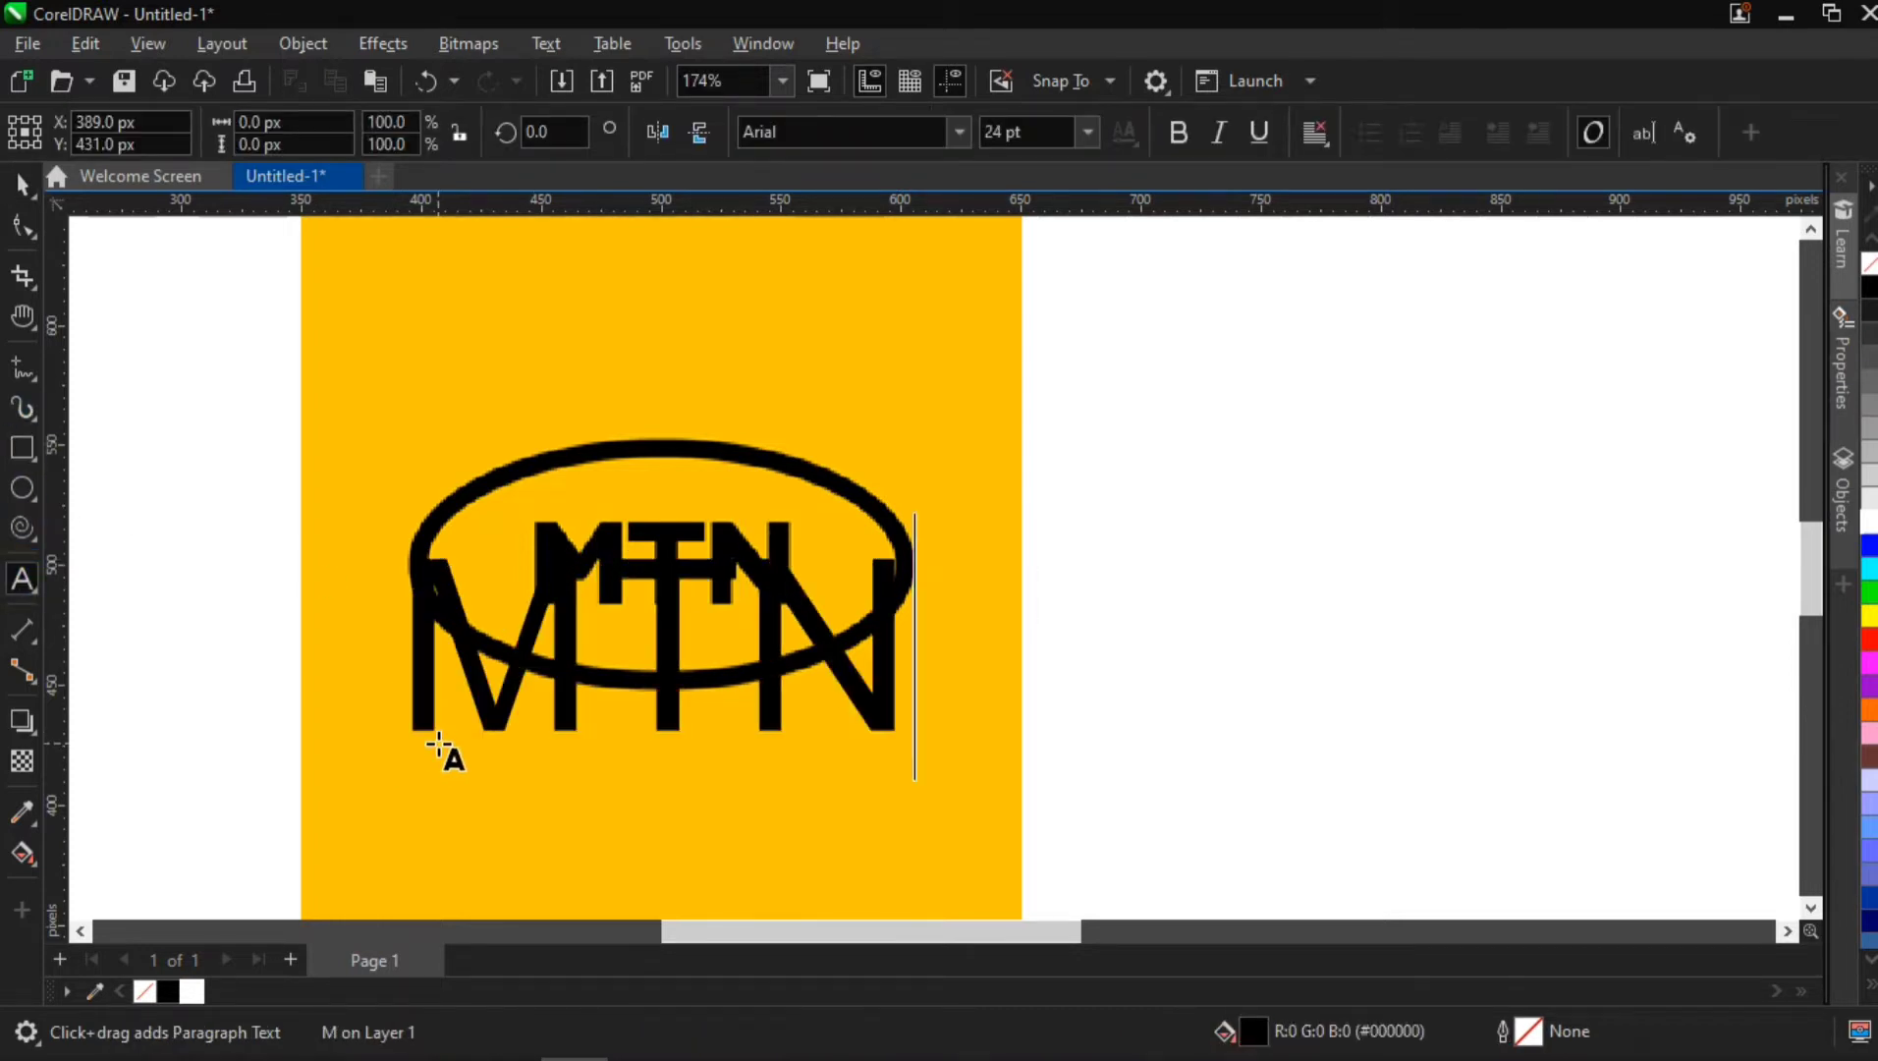
{"action": "left_click", "coordinate": [21, 185]}
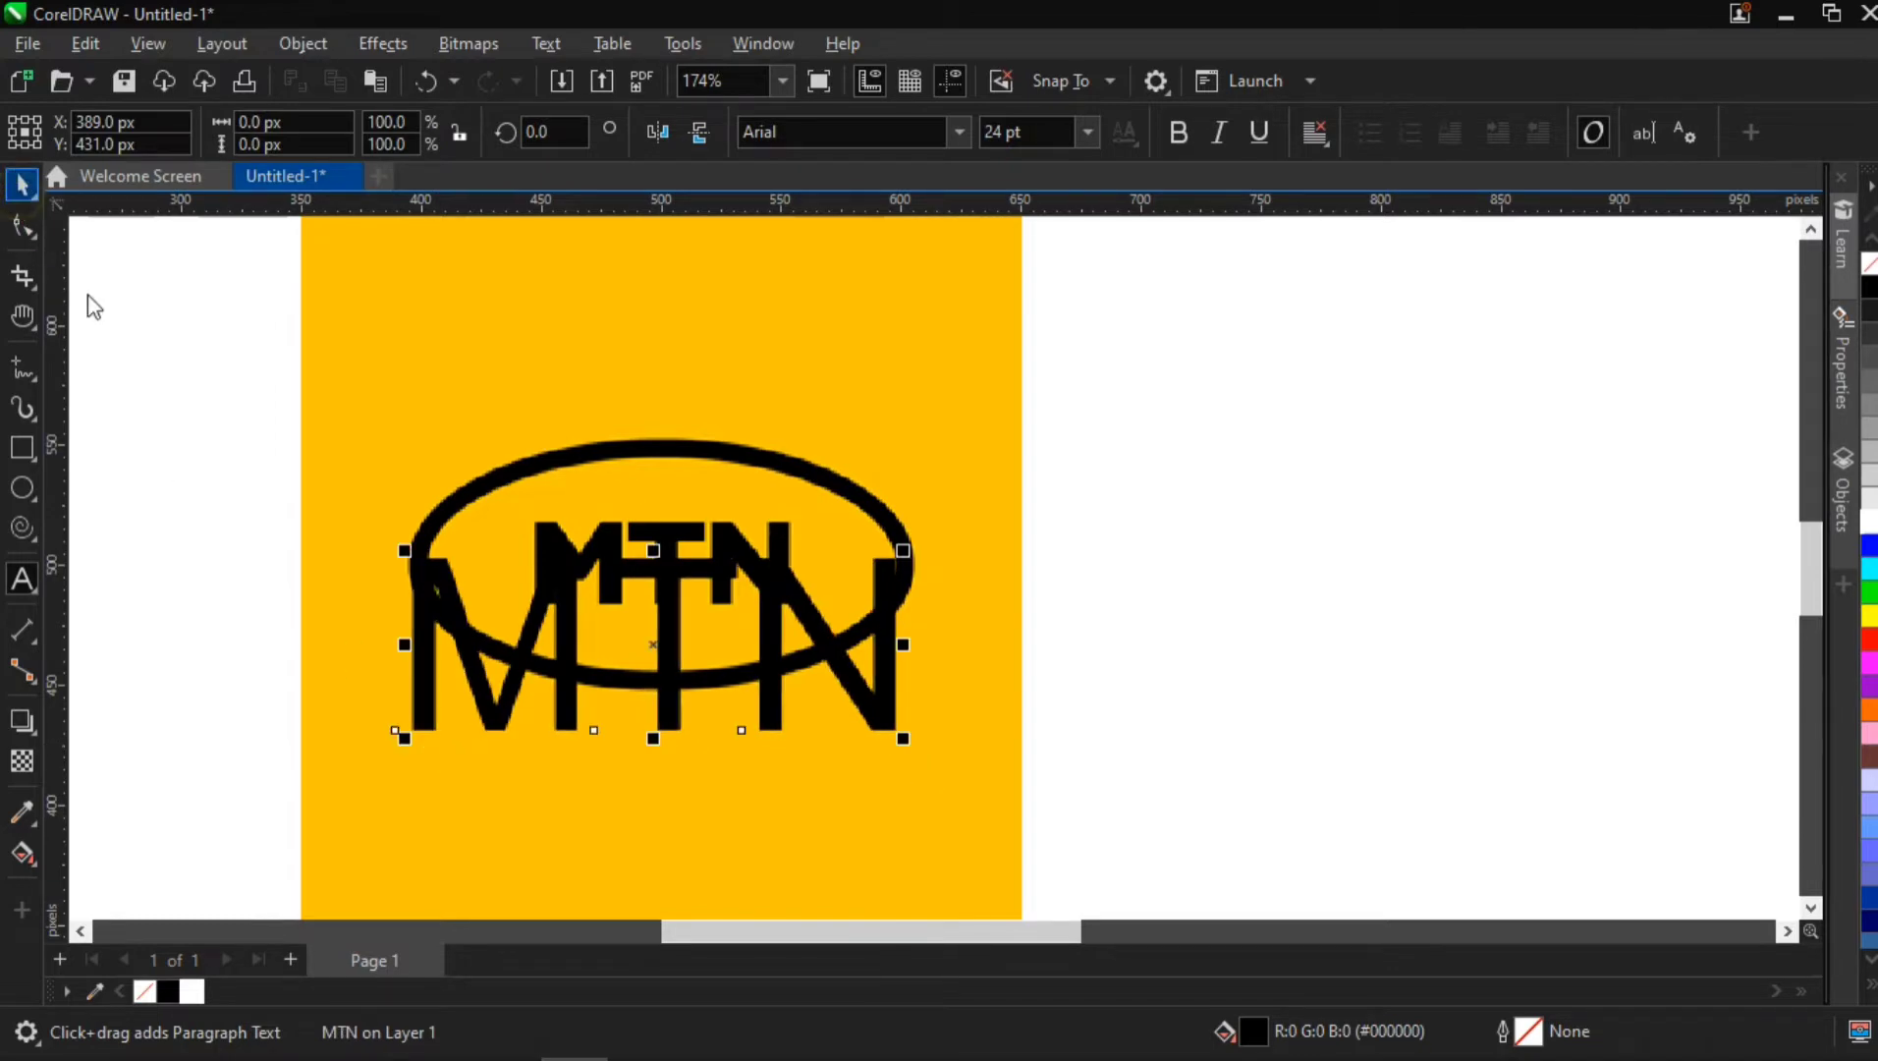
{"action": "key", "text": "p"}
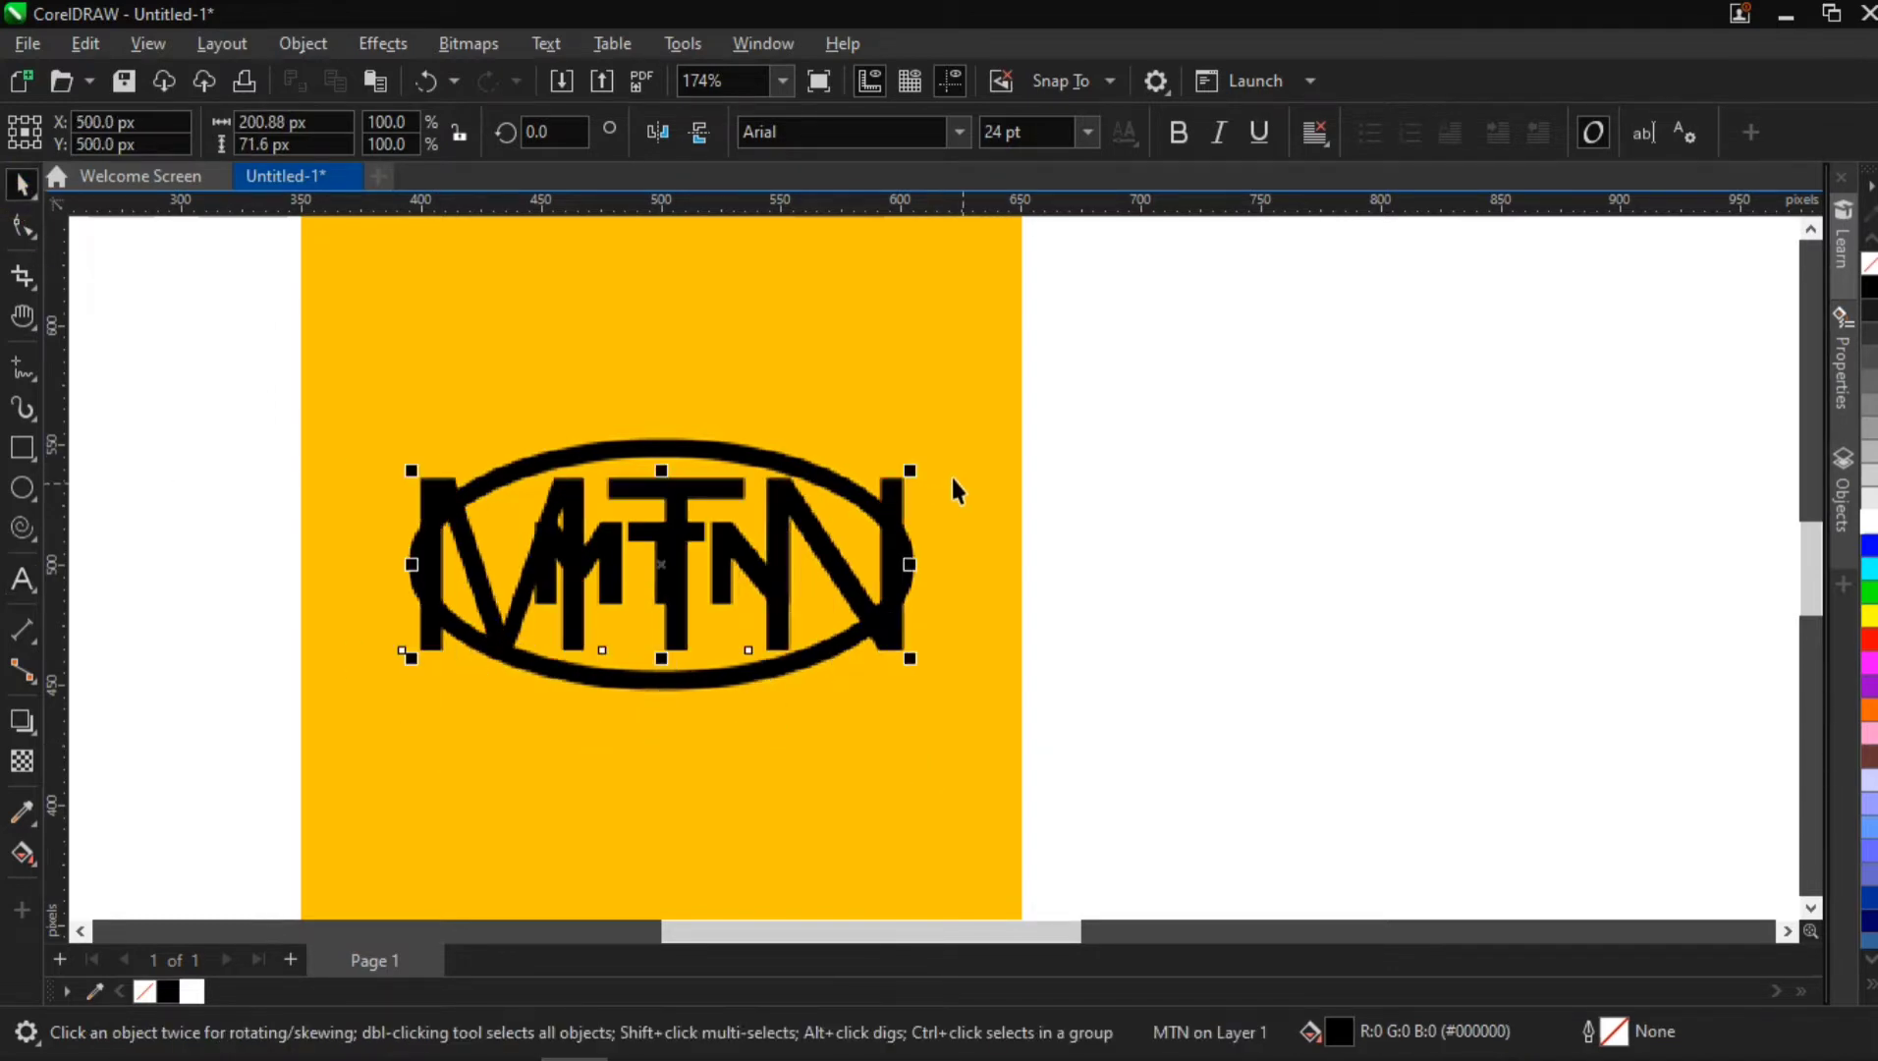
Scale the MTN text about its center to about 102 px wide to match the logo lettering, and fill it white
{"action": "left_click_drag", "start_coordinate": [911, 468], "coordinate": [851, 506]}
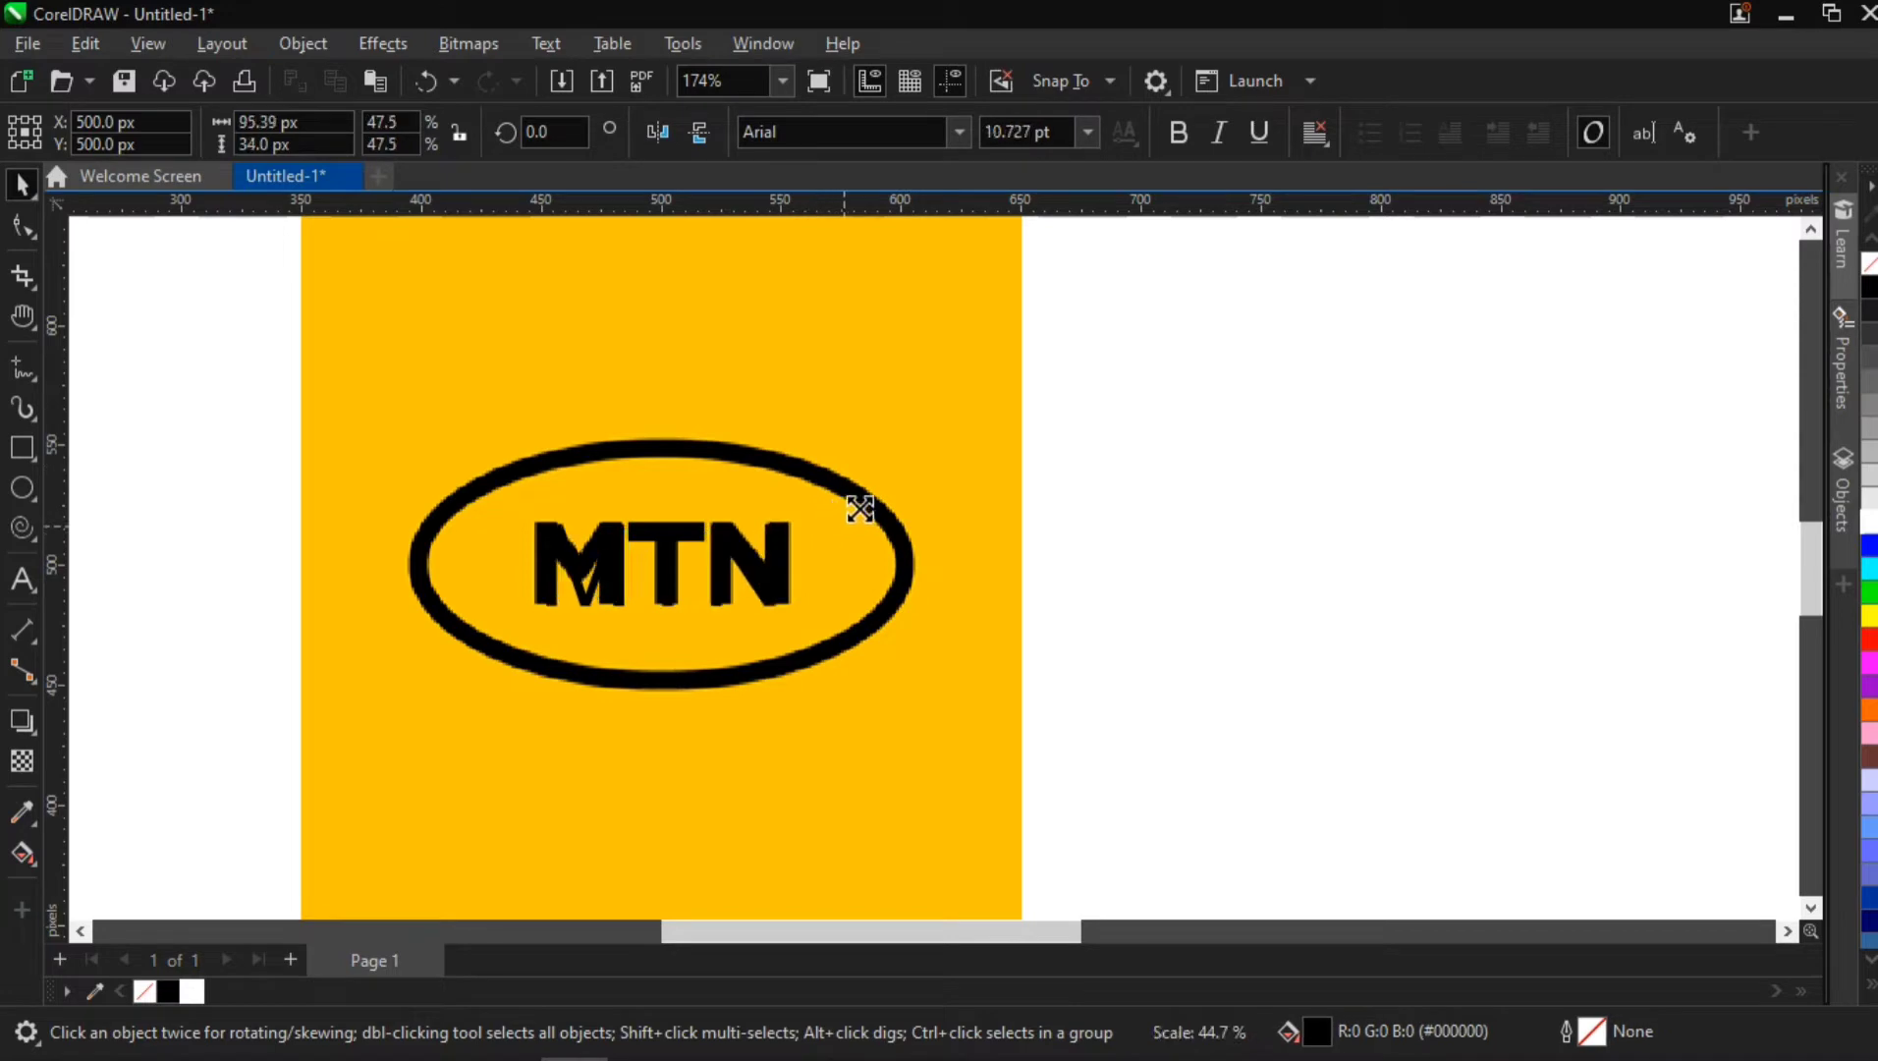
{"action": "left_click", "coordinate": [191, 992]}
{"action": "scroll", "coordinate": [653, 586], "scroll_direction": "up", "scroll_amount": 2}
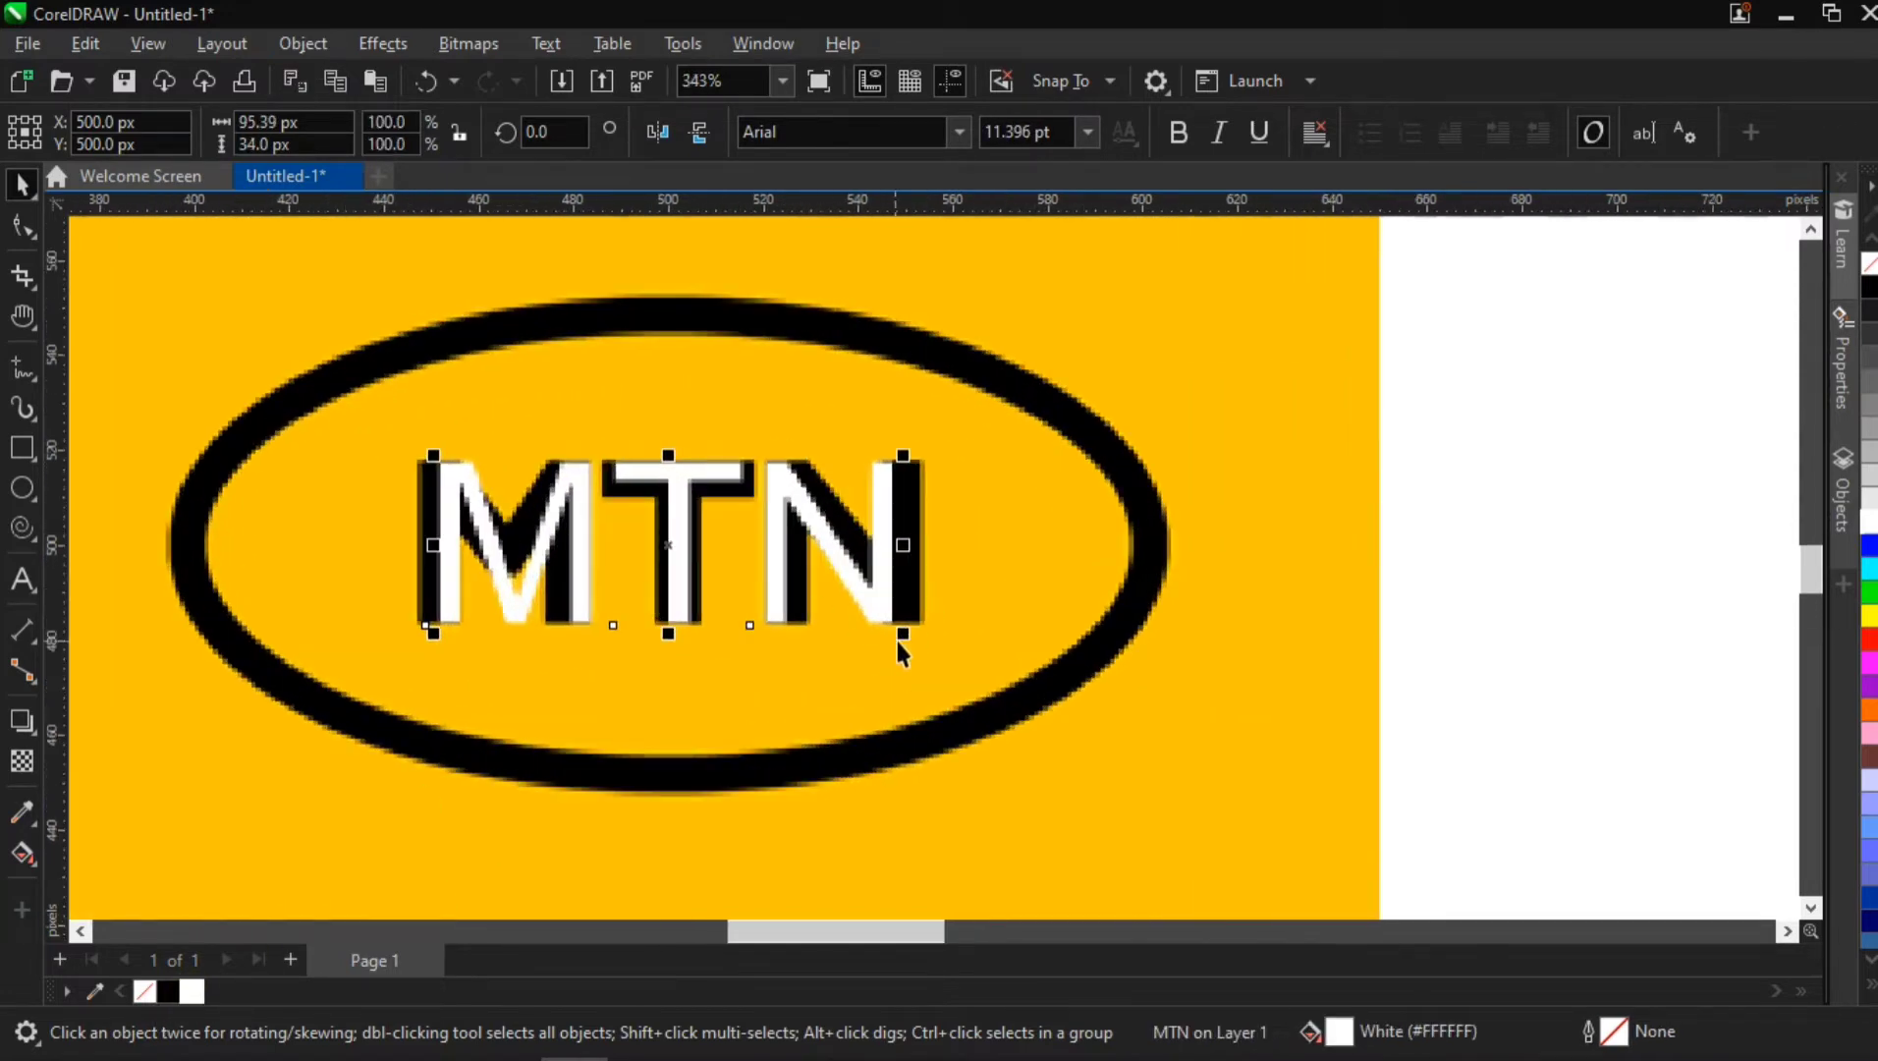
{"action": "left_click_drag", "start_coordinate": [905, 636], "coordinate": [923, 657]}
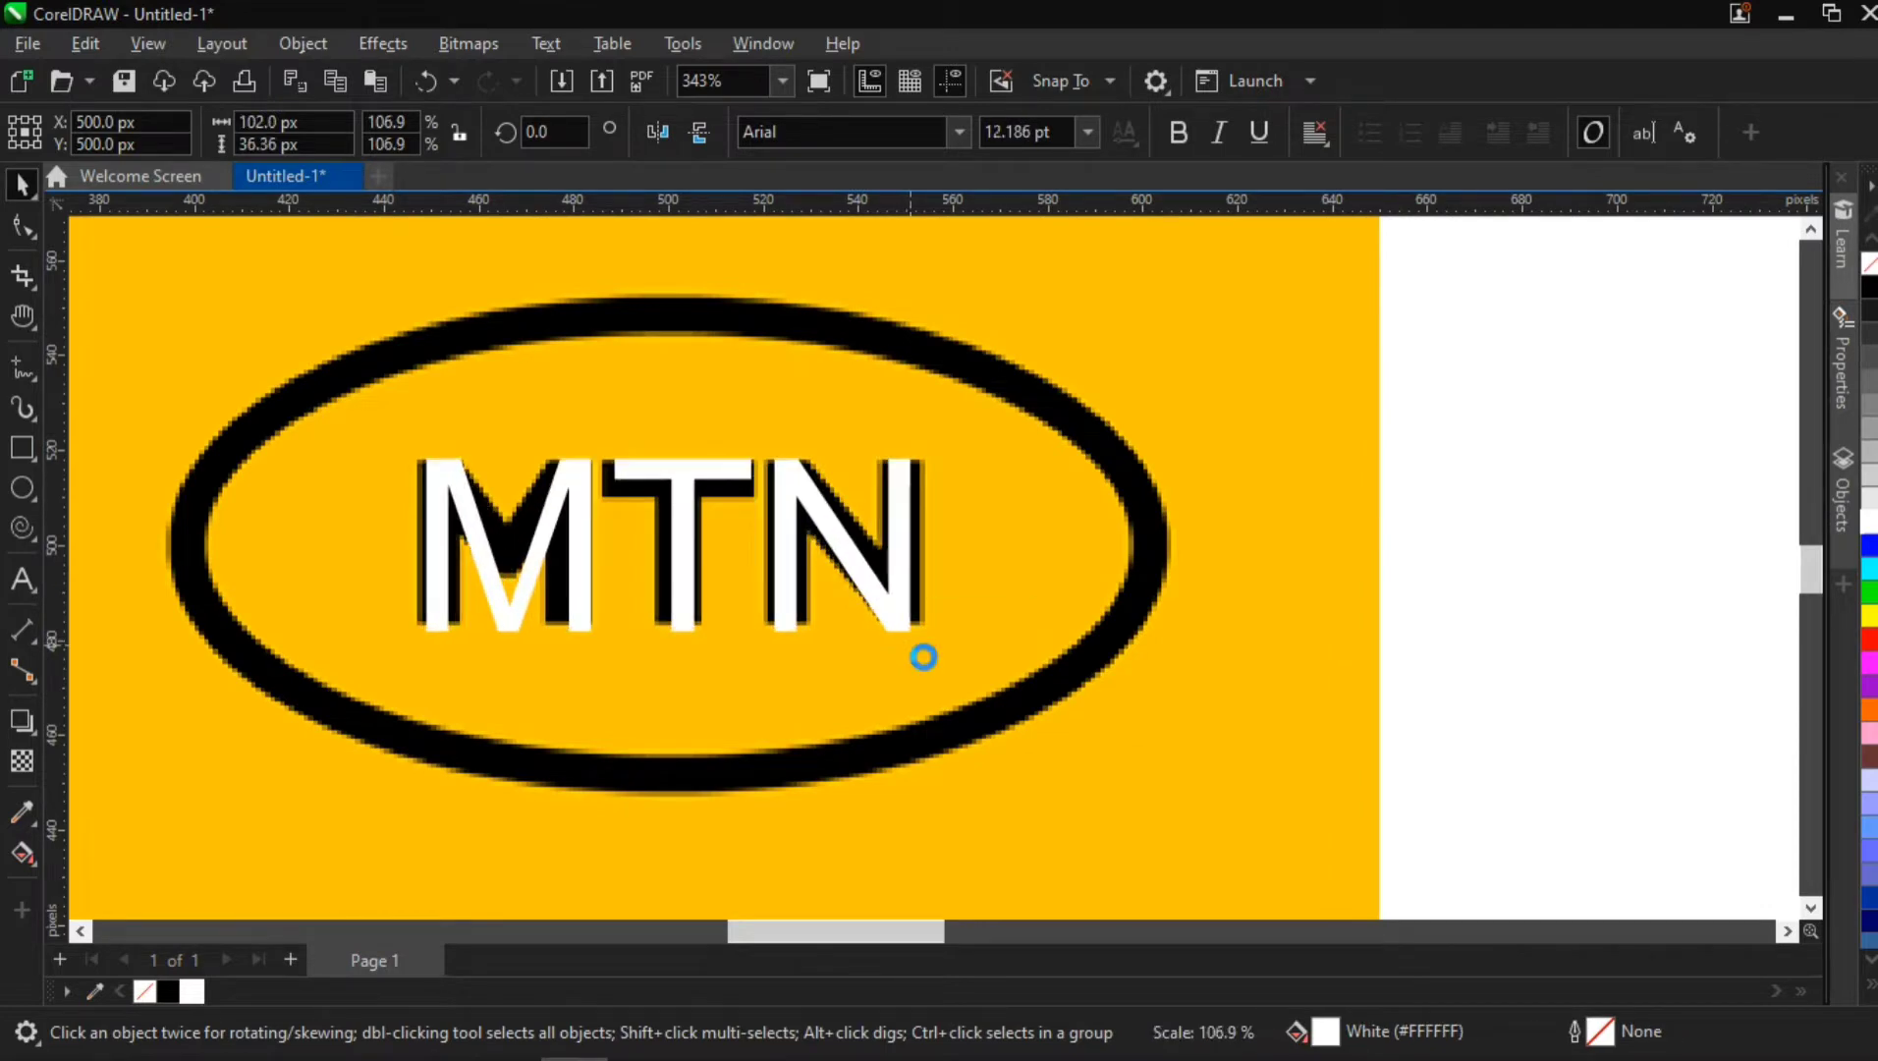
Change the white text's font to MTN Brighter Sans Bold and re-center it on the page
{"action": "left_click", "coordinate": [957, 136]}
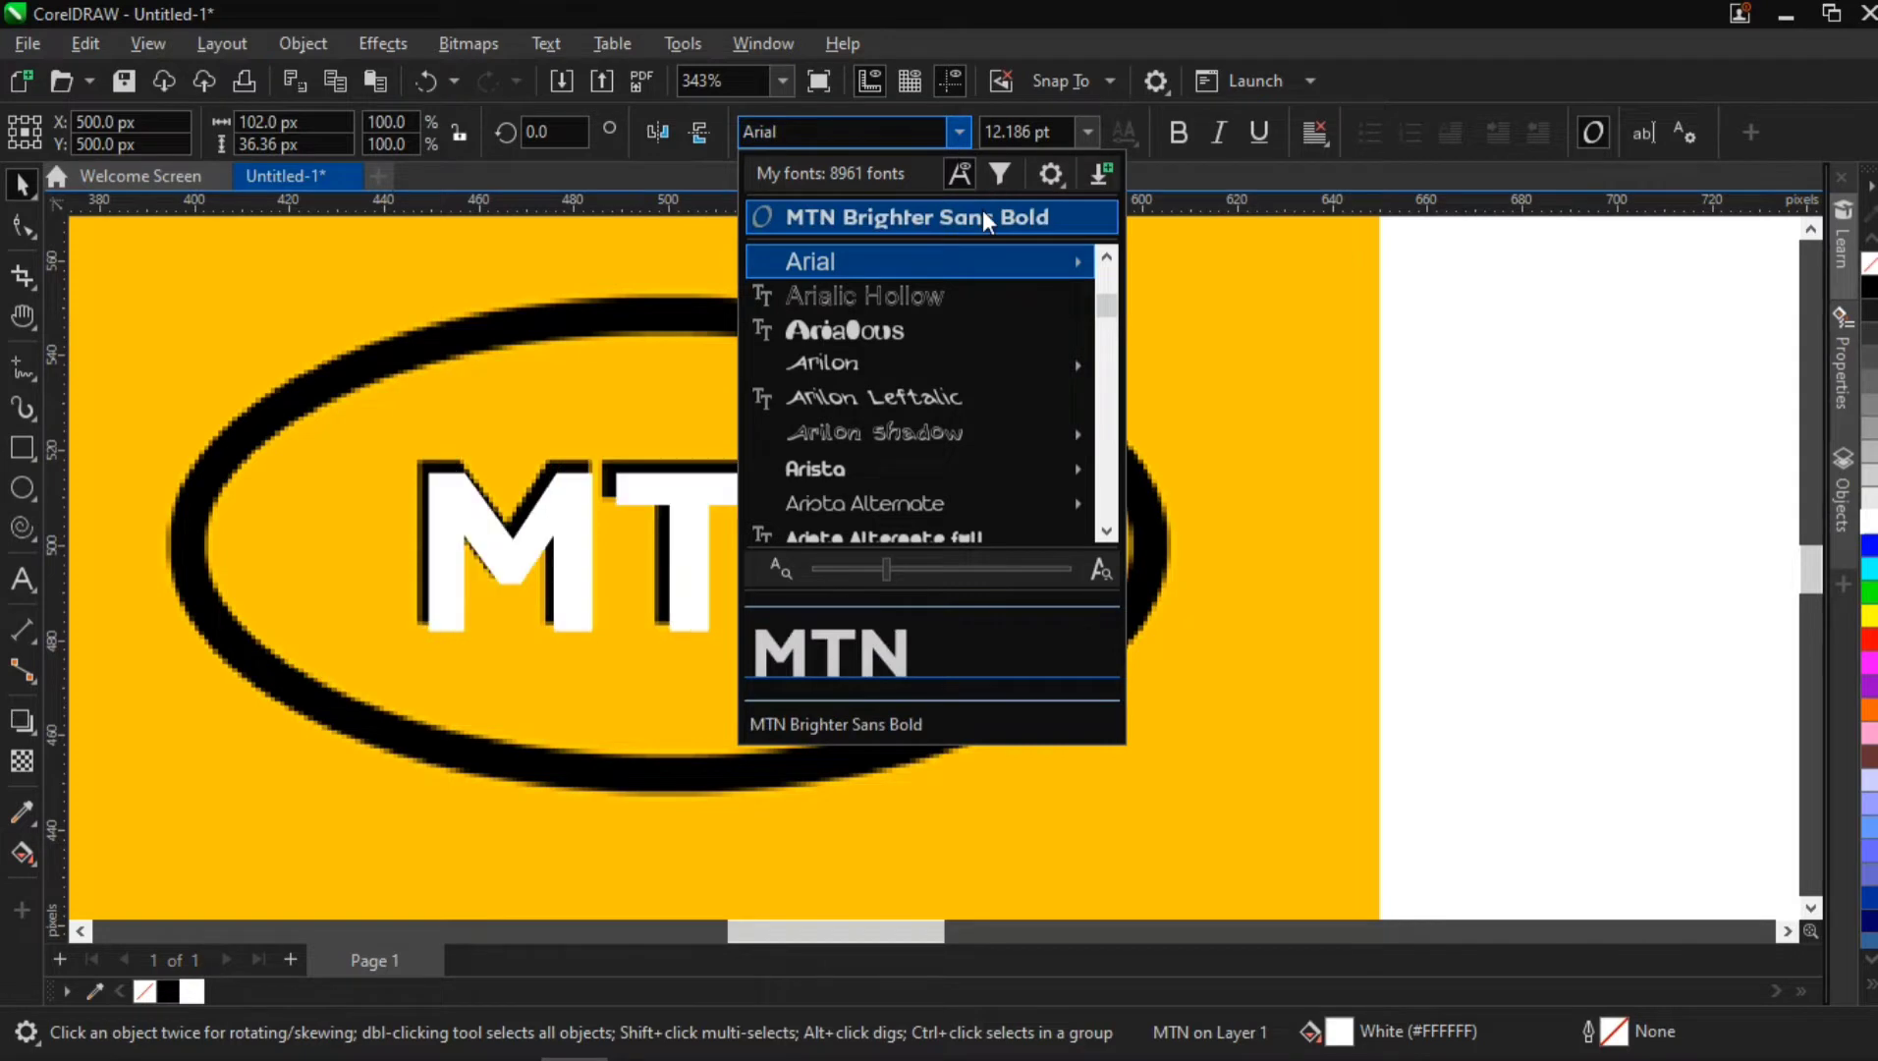
{"action": "left_click", "coordinate": [981, 212]}
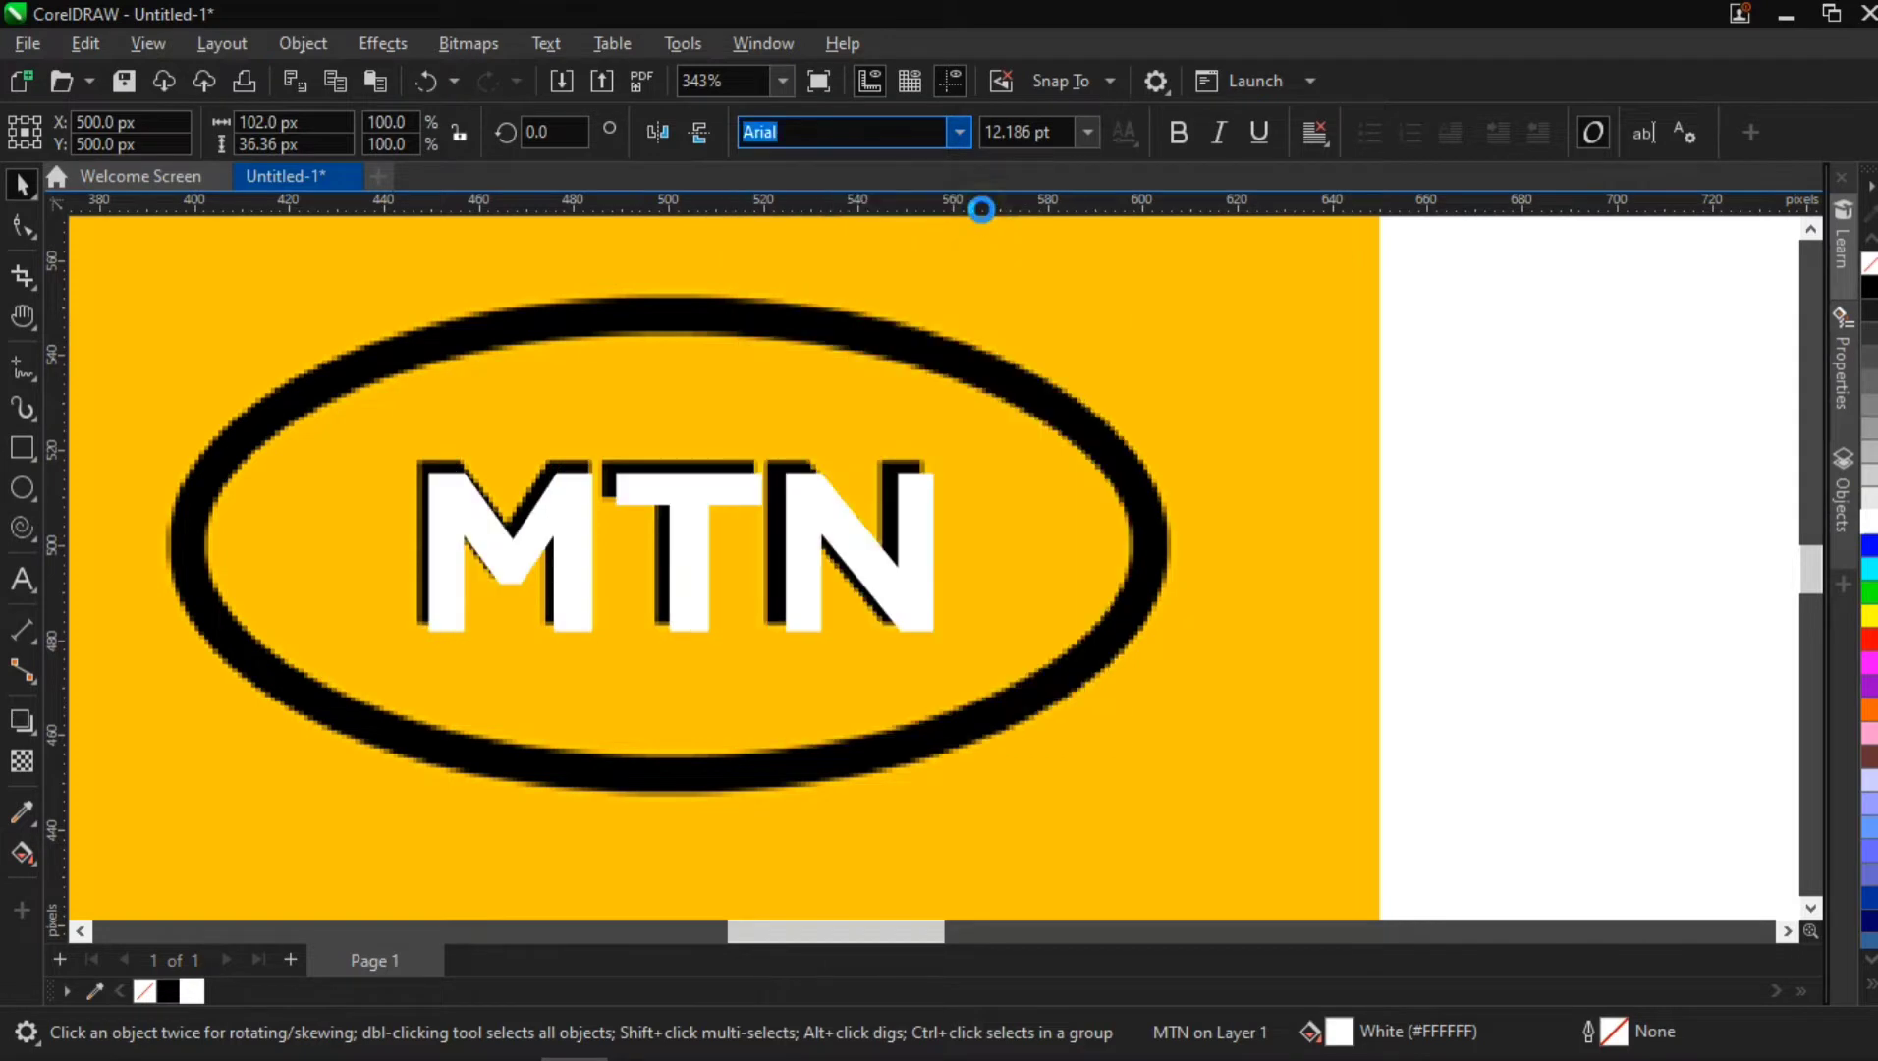
{"action": "left_click", "coordinate": [919, 572]}
{"action": "key", "text": "p"}
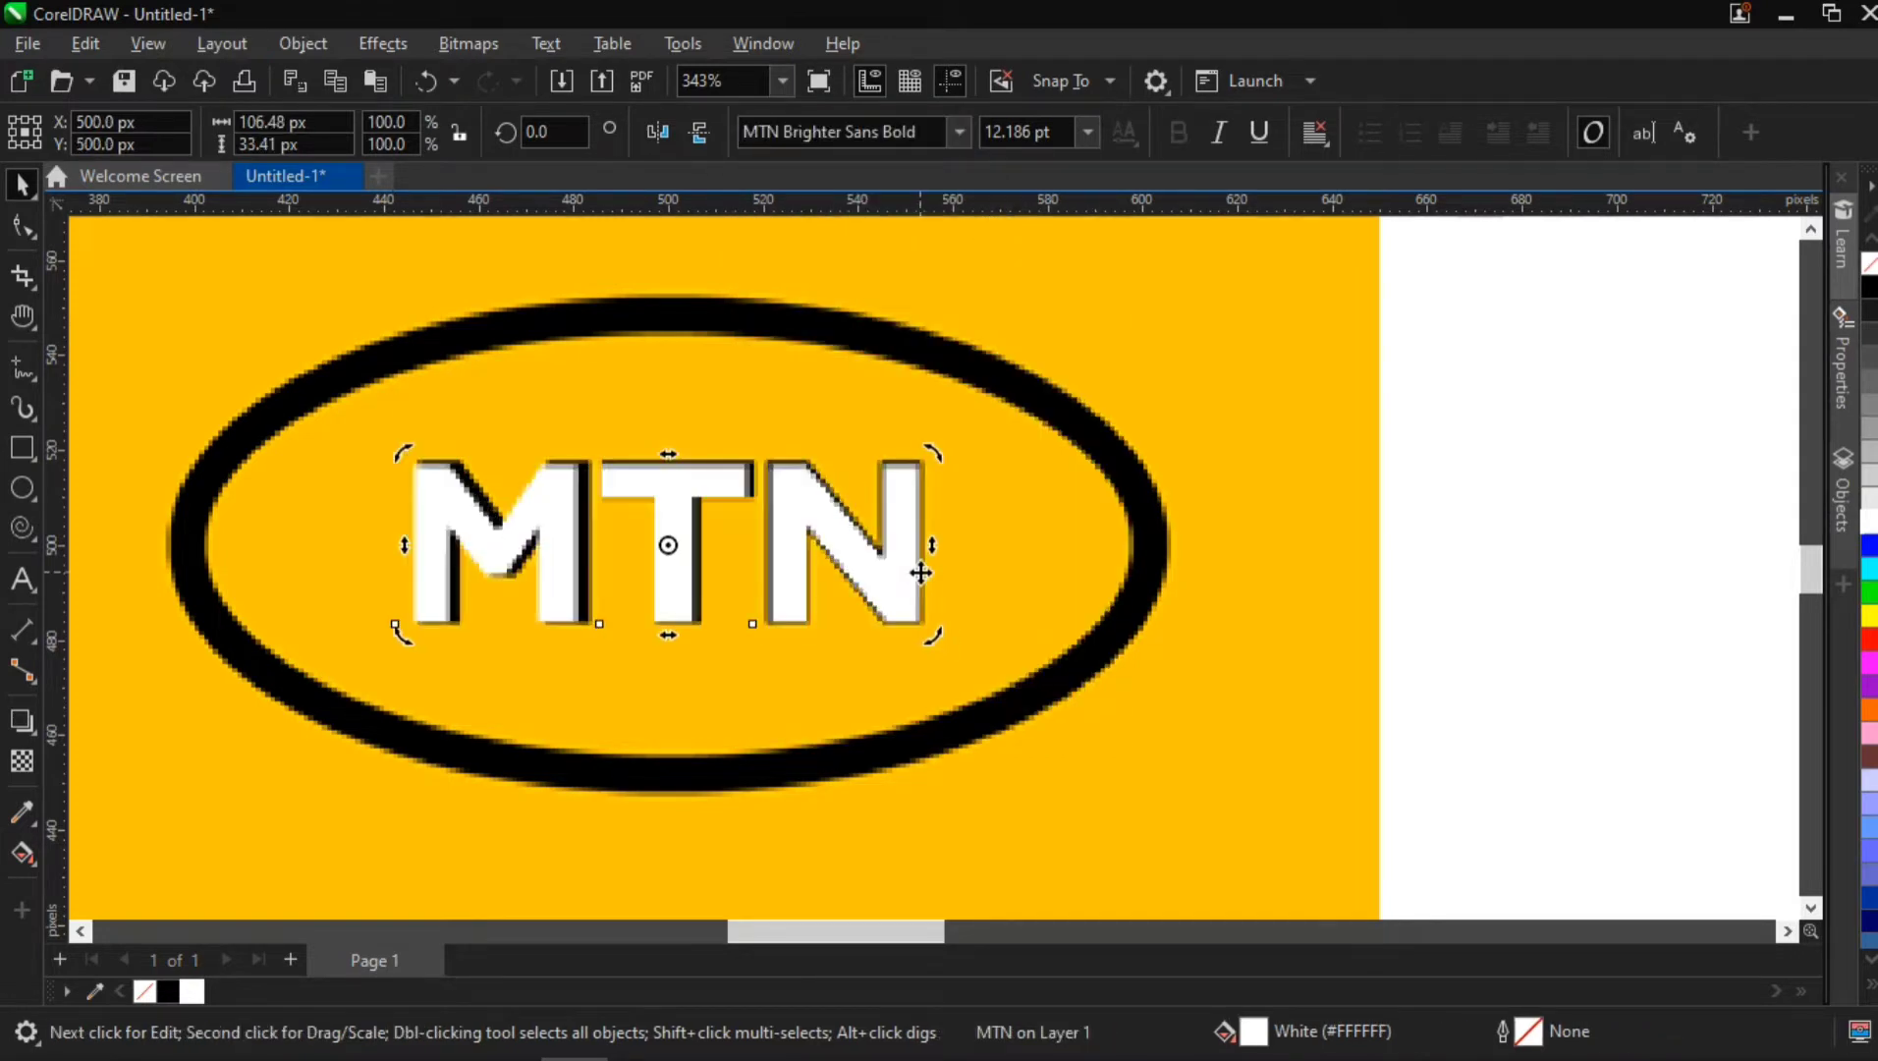
{"action": "left_click", "coordinate": [913, 521]}
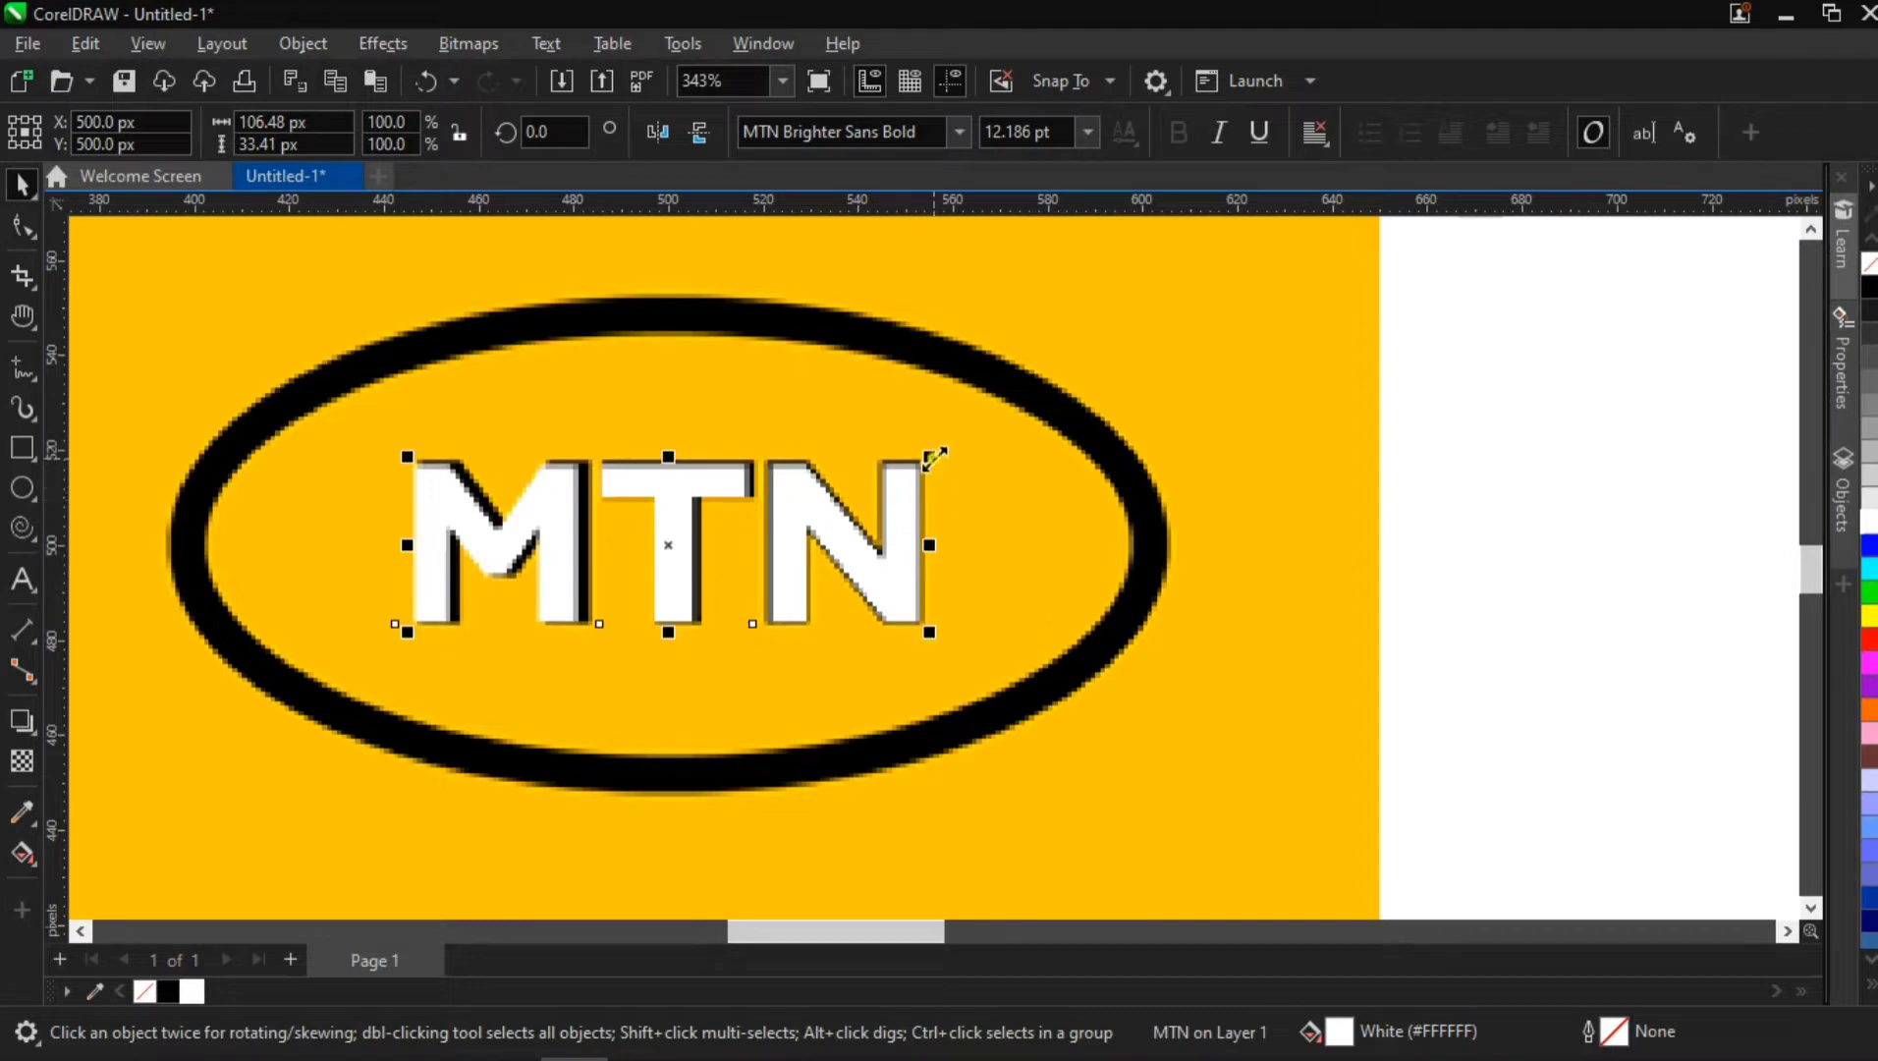
{"action": "left_click_drag", "start_coordinate": [934, 459], "coordinate": [943, 459]}
{"action": "key", "text": "ctrl+z"}
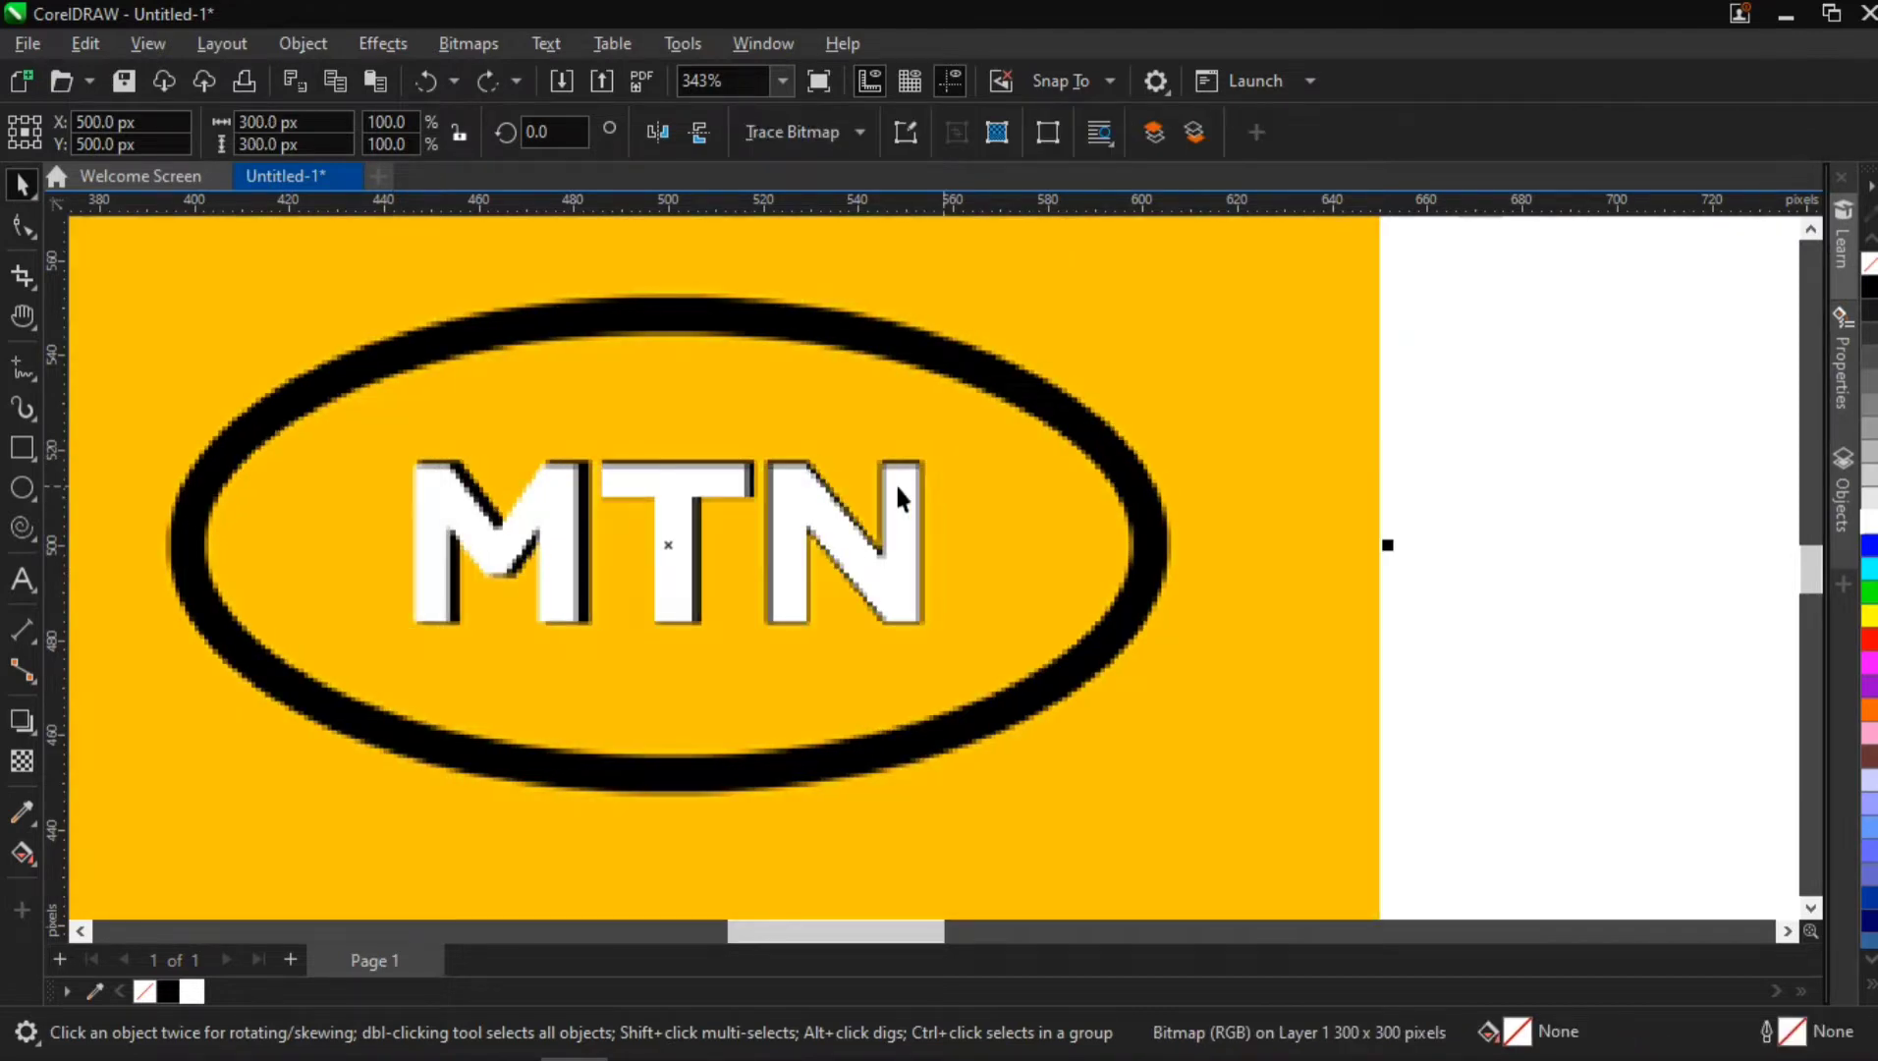
{"action": "left_click", "coordinate": [895, 482]}
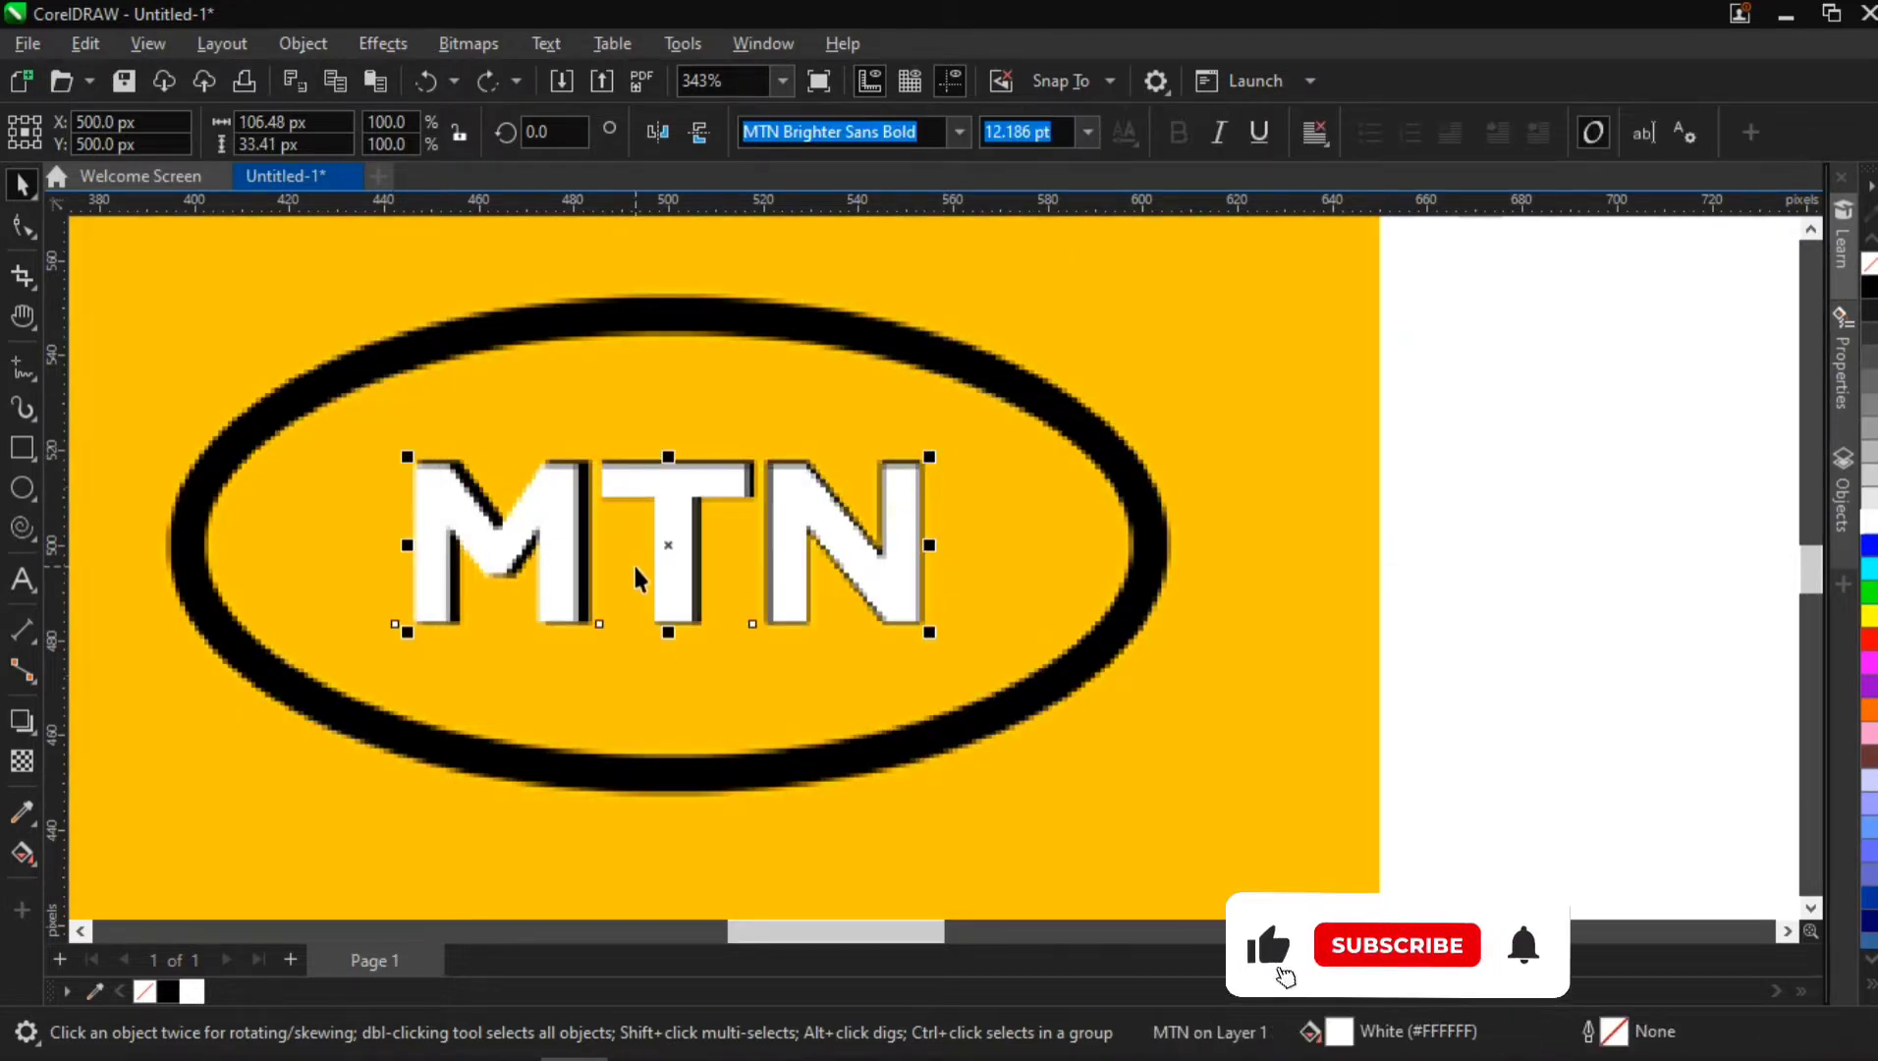
Draw a white-outlined ellipse over the logo's black oval, sized about 204 by 98 px and centered on the page
{"action": "left_click", "coordinate": [21, 487]}
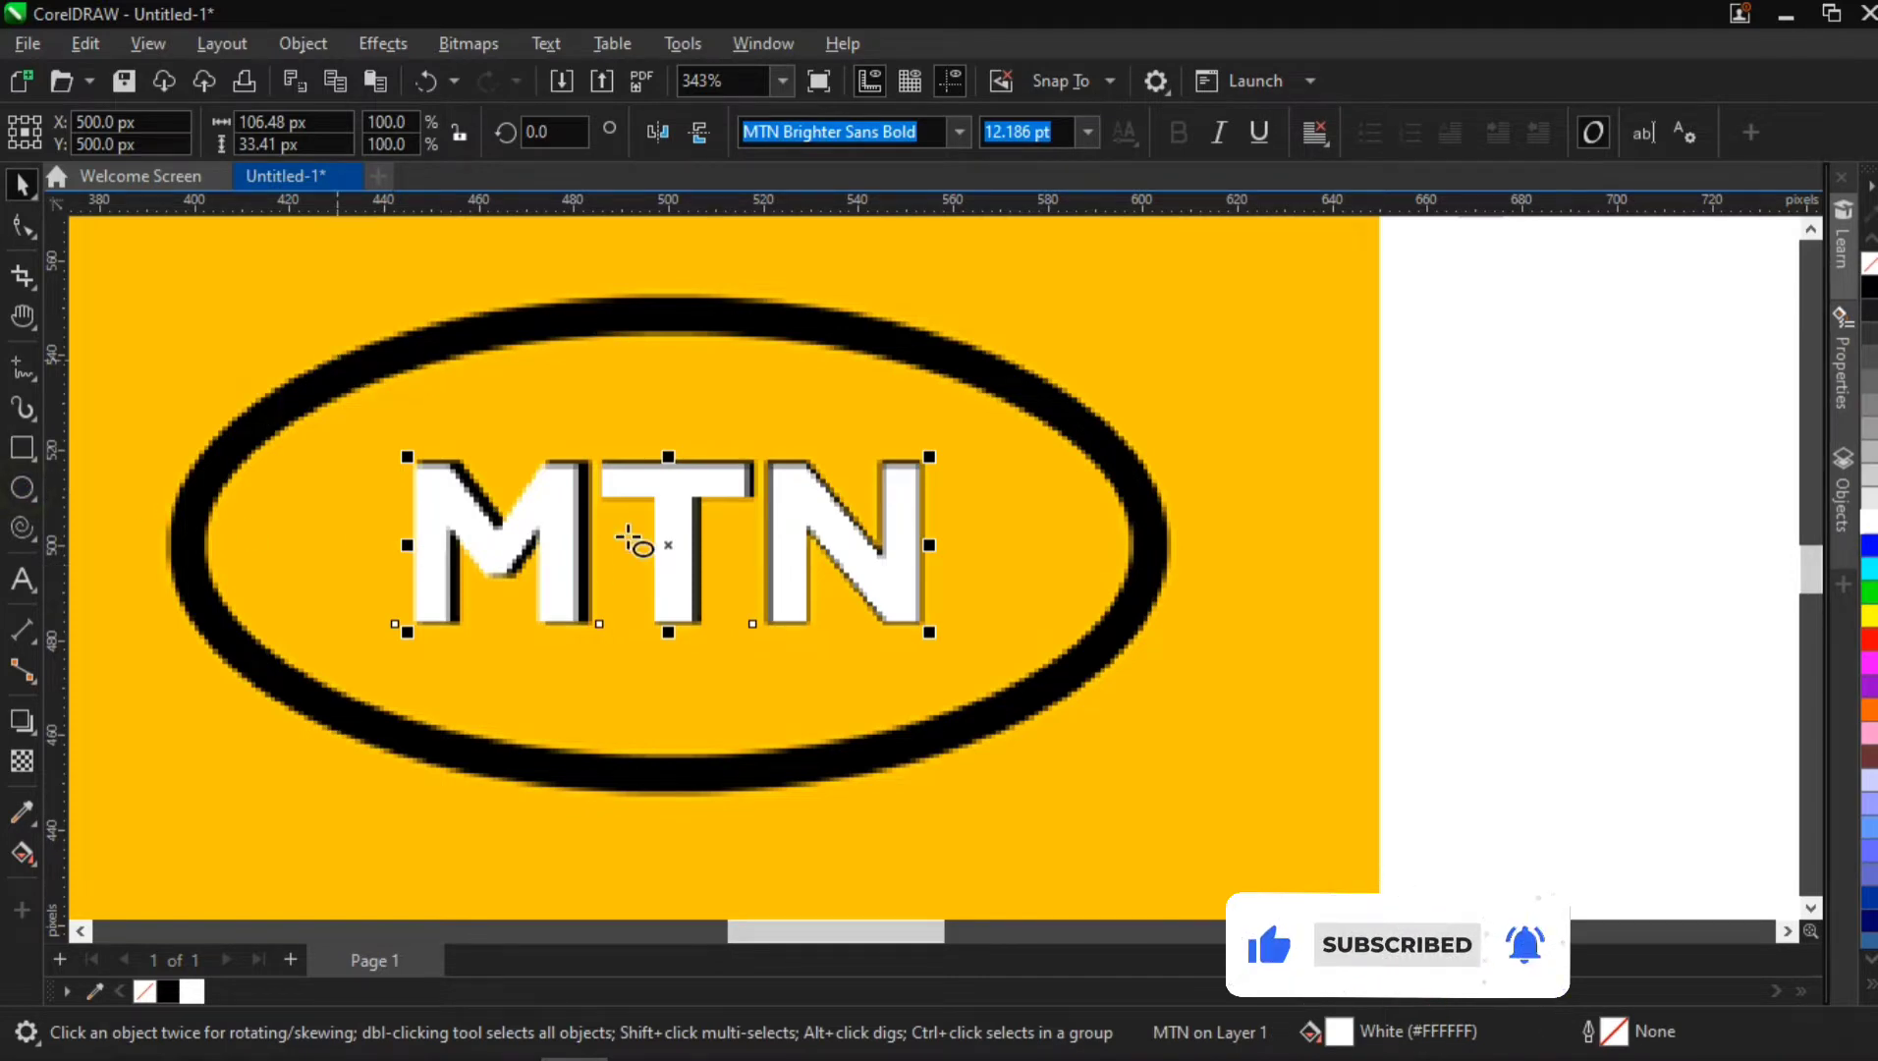
{"action": "left_click_drag", "start_coordinate": [251, 403], "coordinate": [1127, 780]}
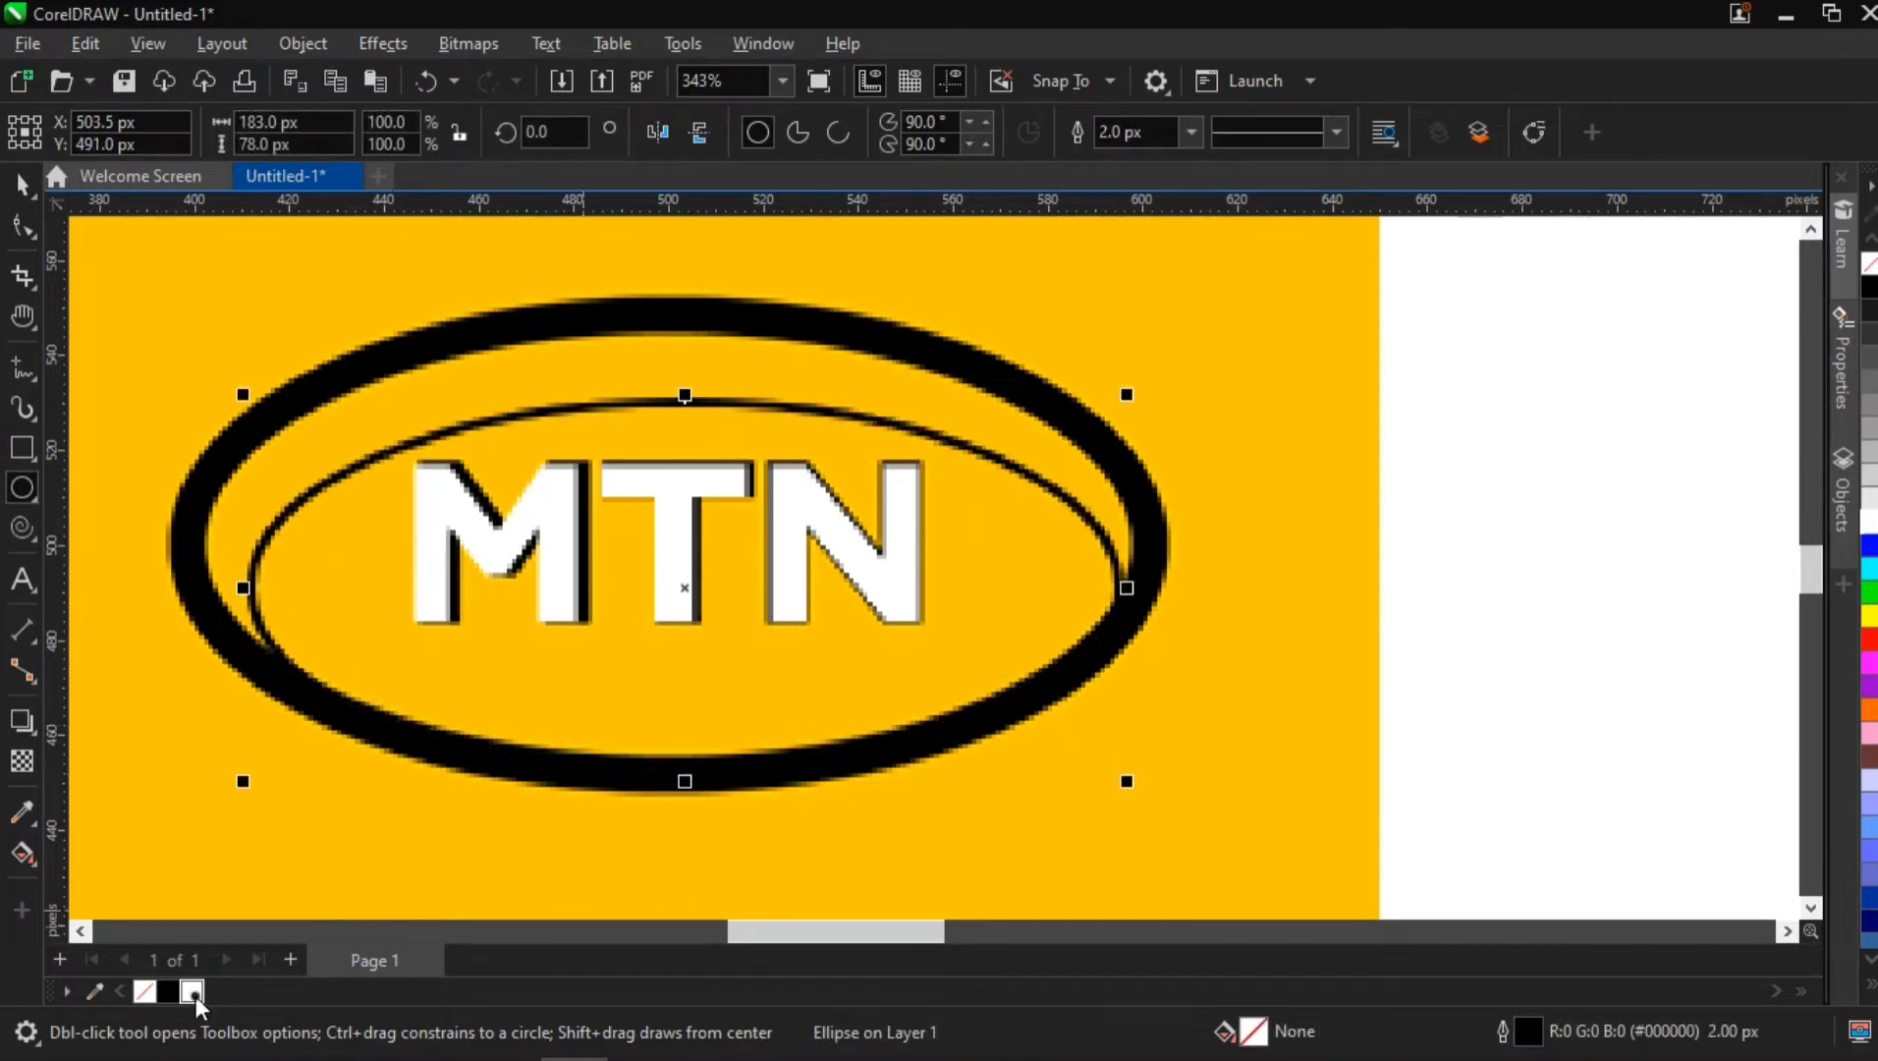
{"action": "right_click", "coordinate": [195, 995]}
{"action": "left_click", "coordinate": [23, 190]}
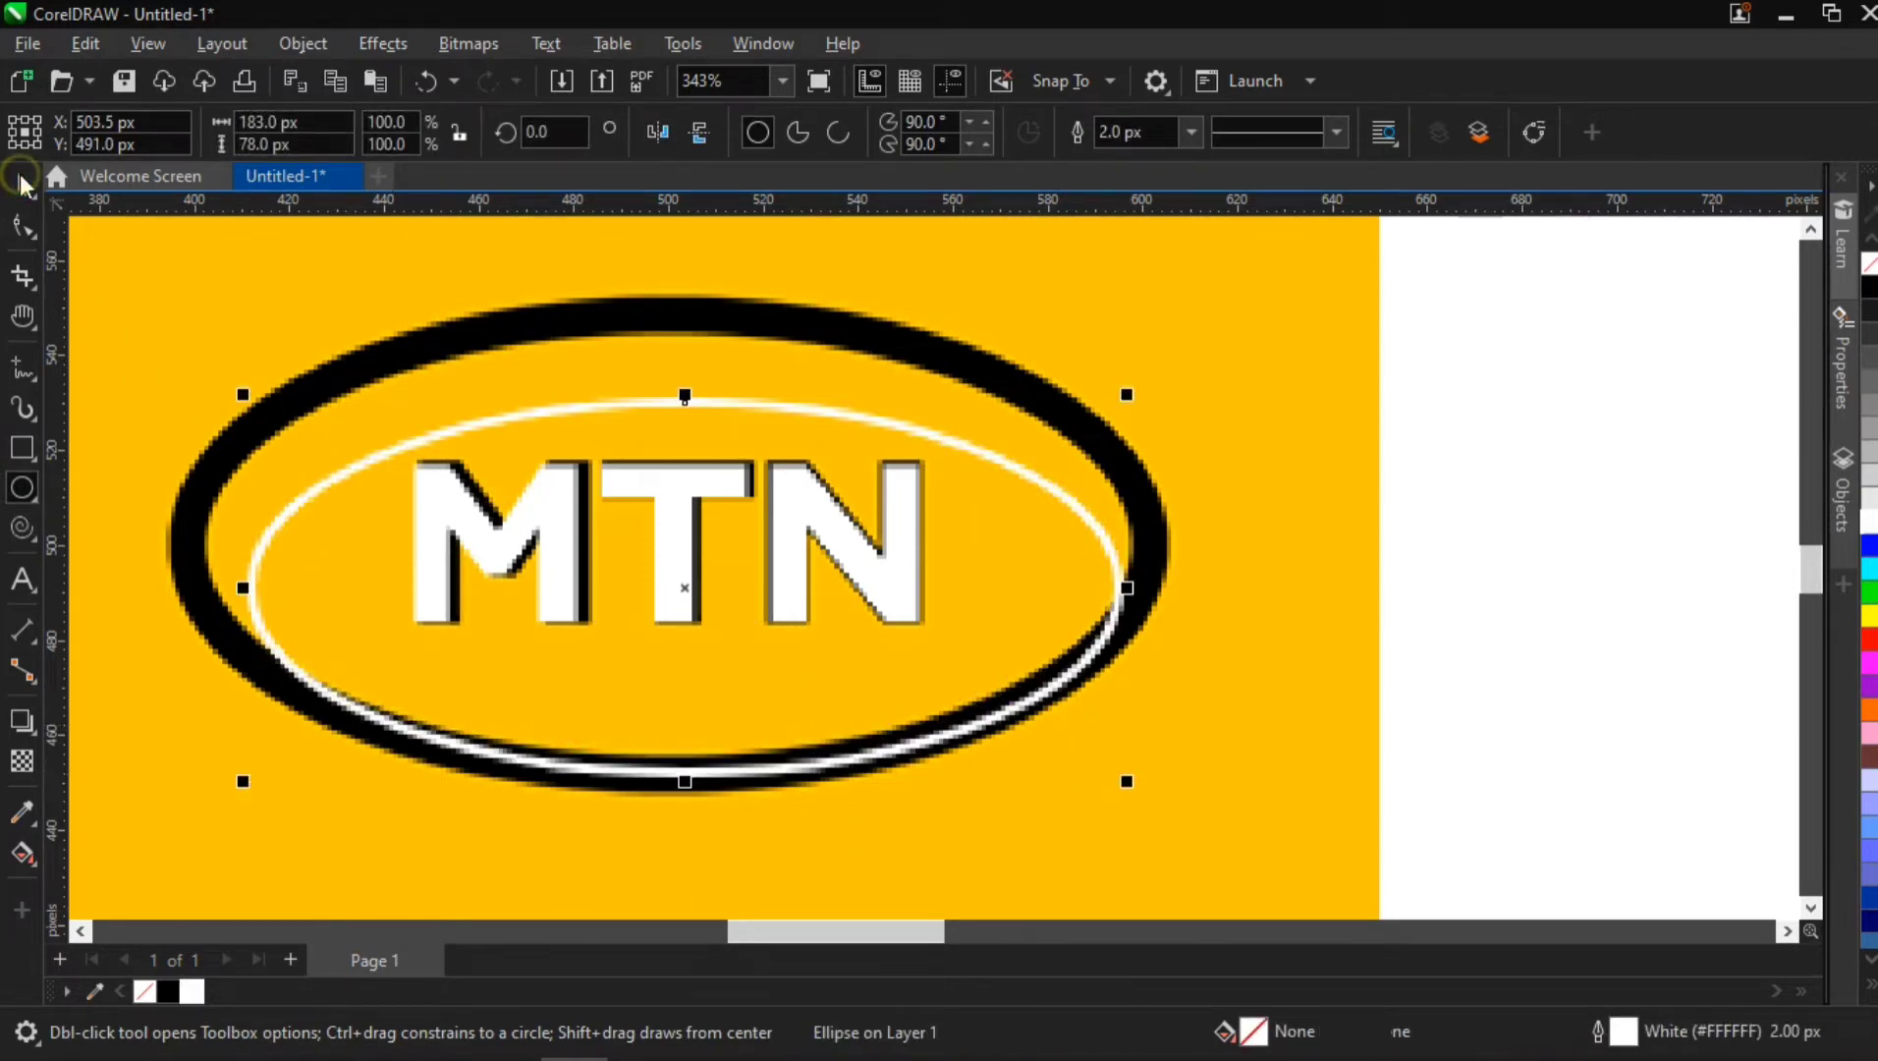
{"action": "left_click_drag", "start_coordinate": [685, 391], "coordinate": [668, 305]}
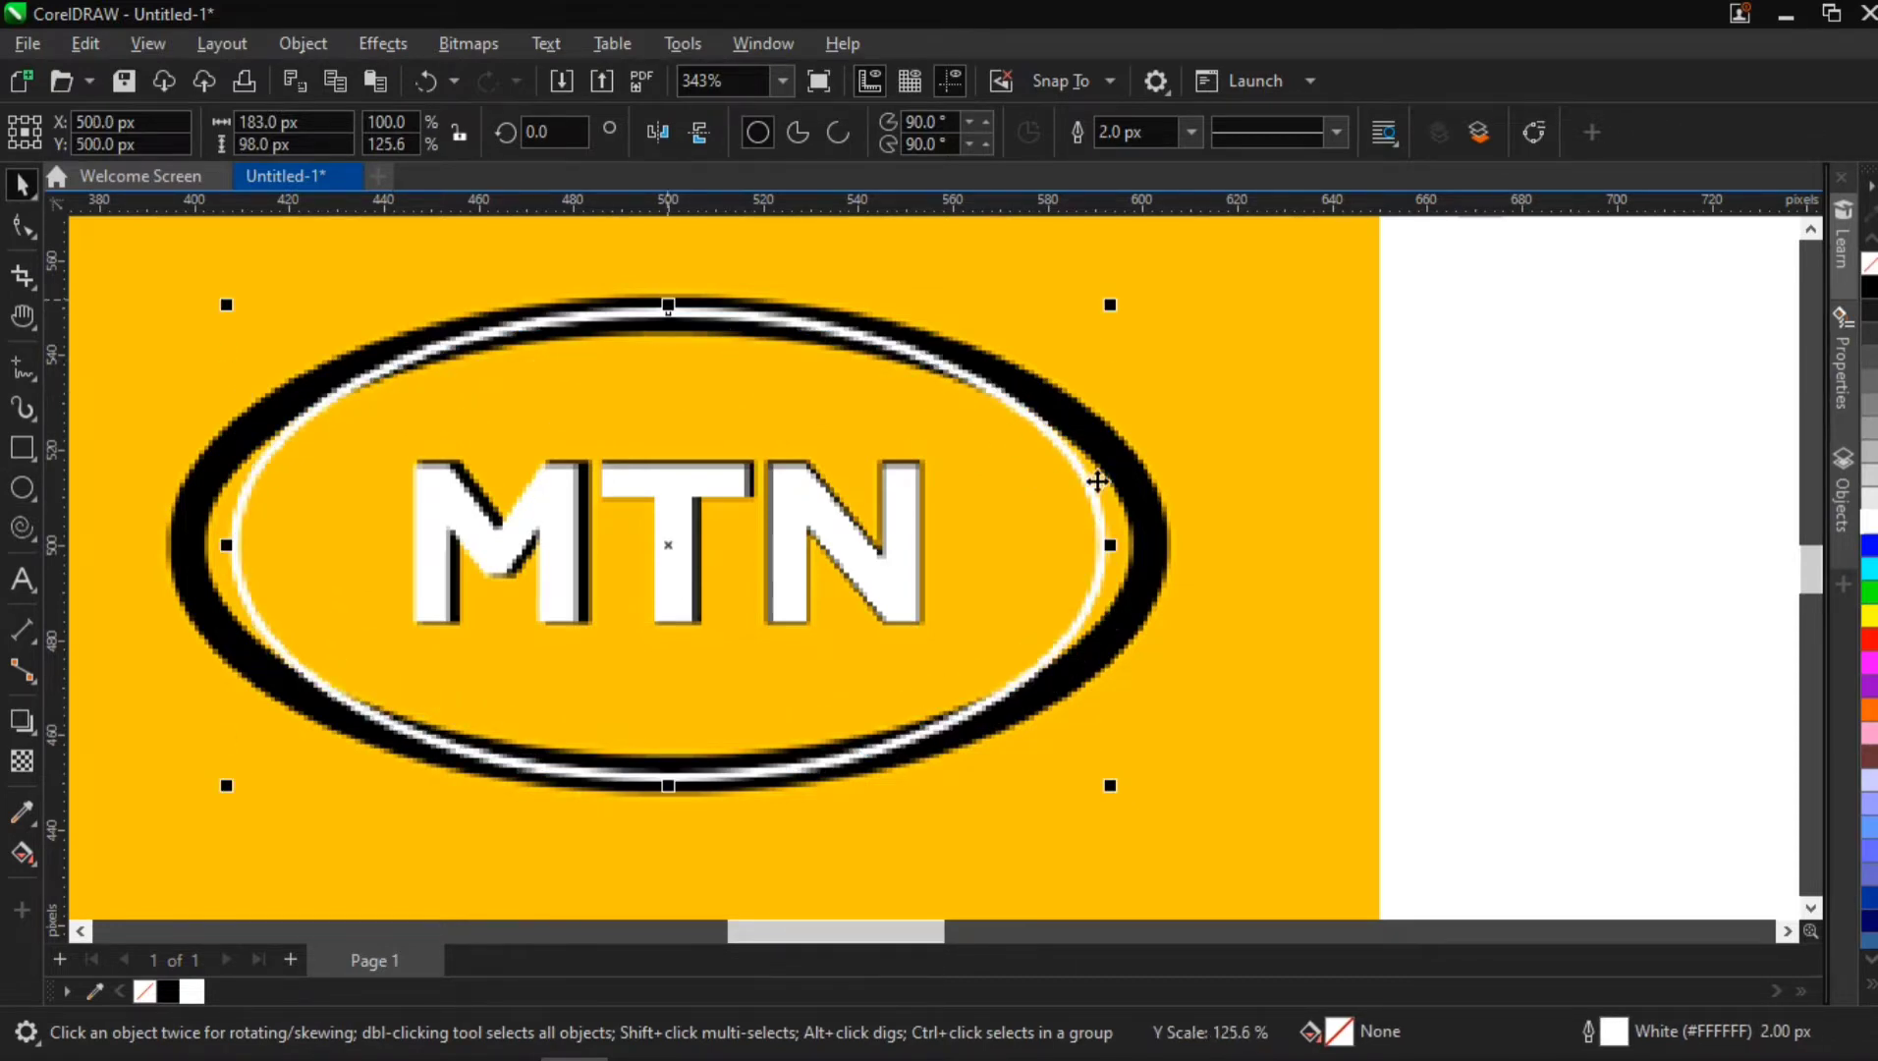
{"action": "left_click_drag", "start_coordinate": [1111, 545], "coordinate": [1166, 569]}
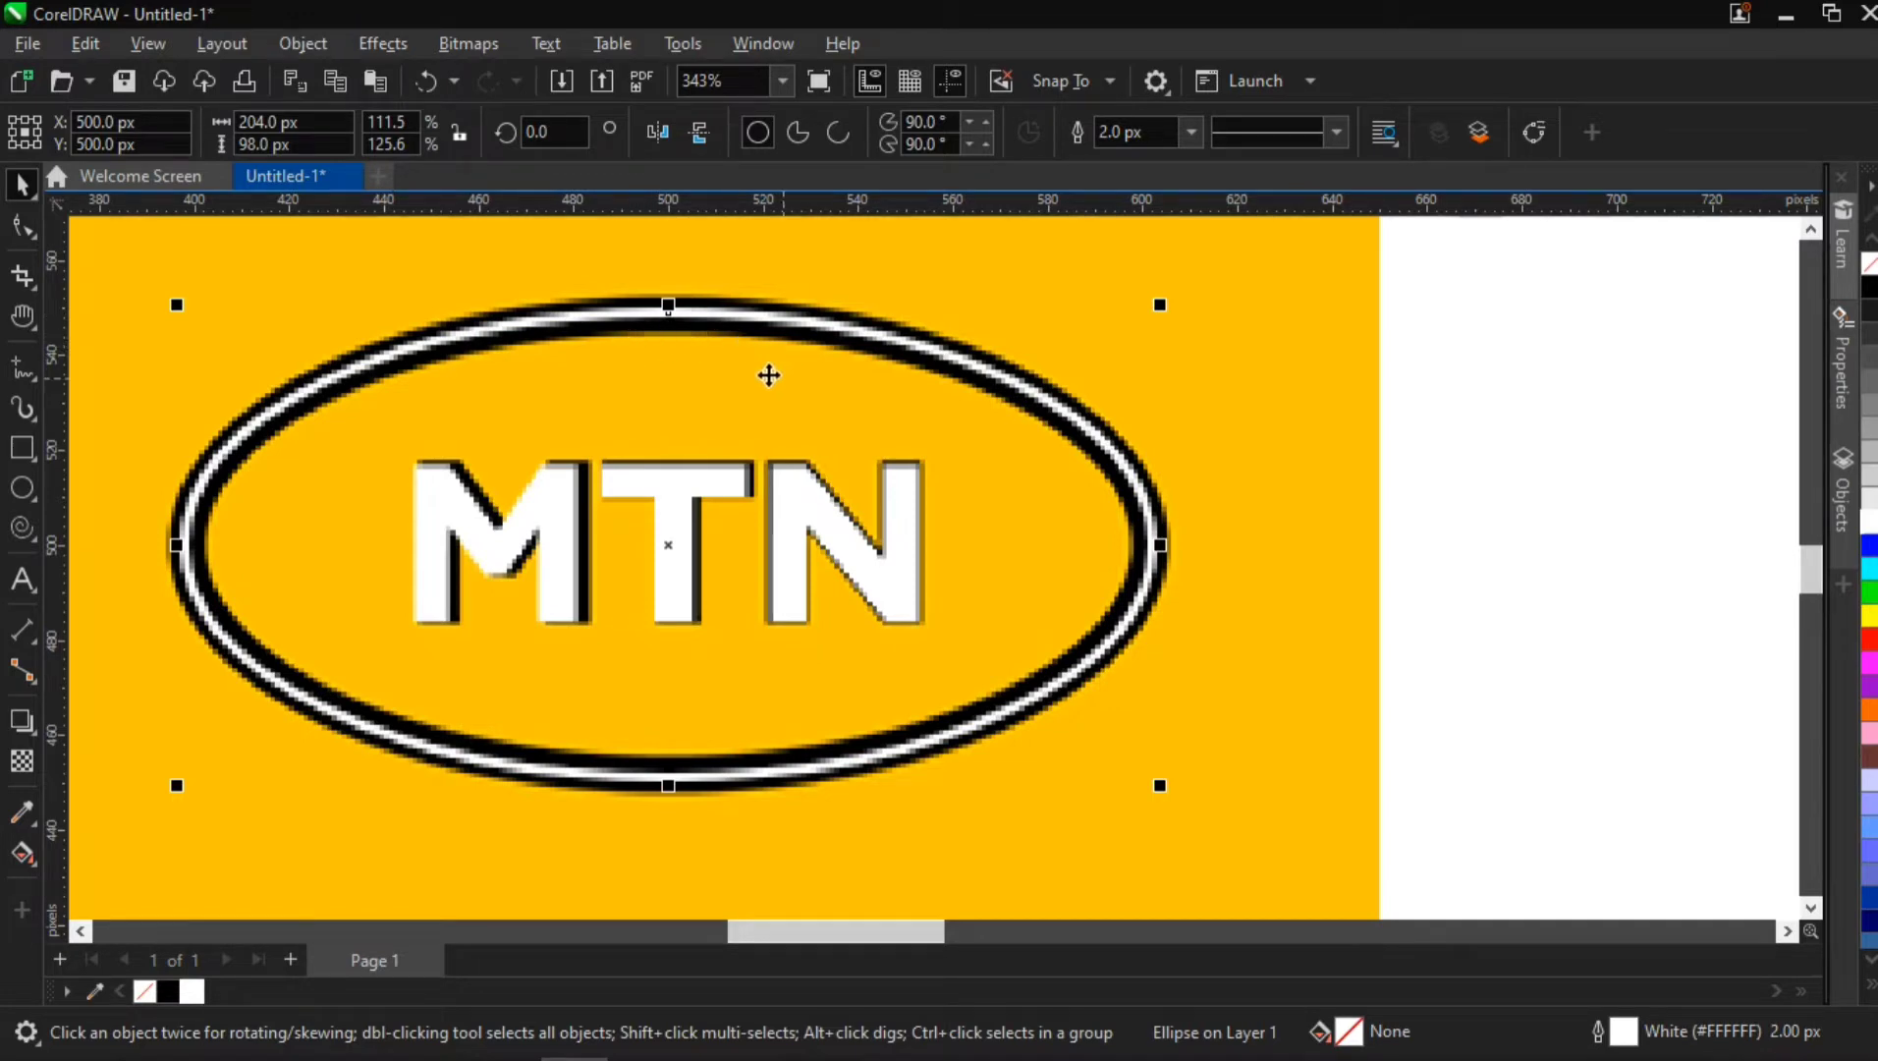
Set the white ellipse's outline width to 6 px
{"action": "left_click", "coordinate": [1188, 138]}
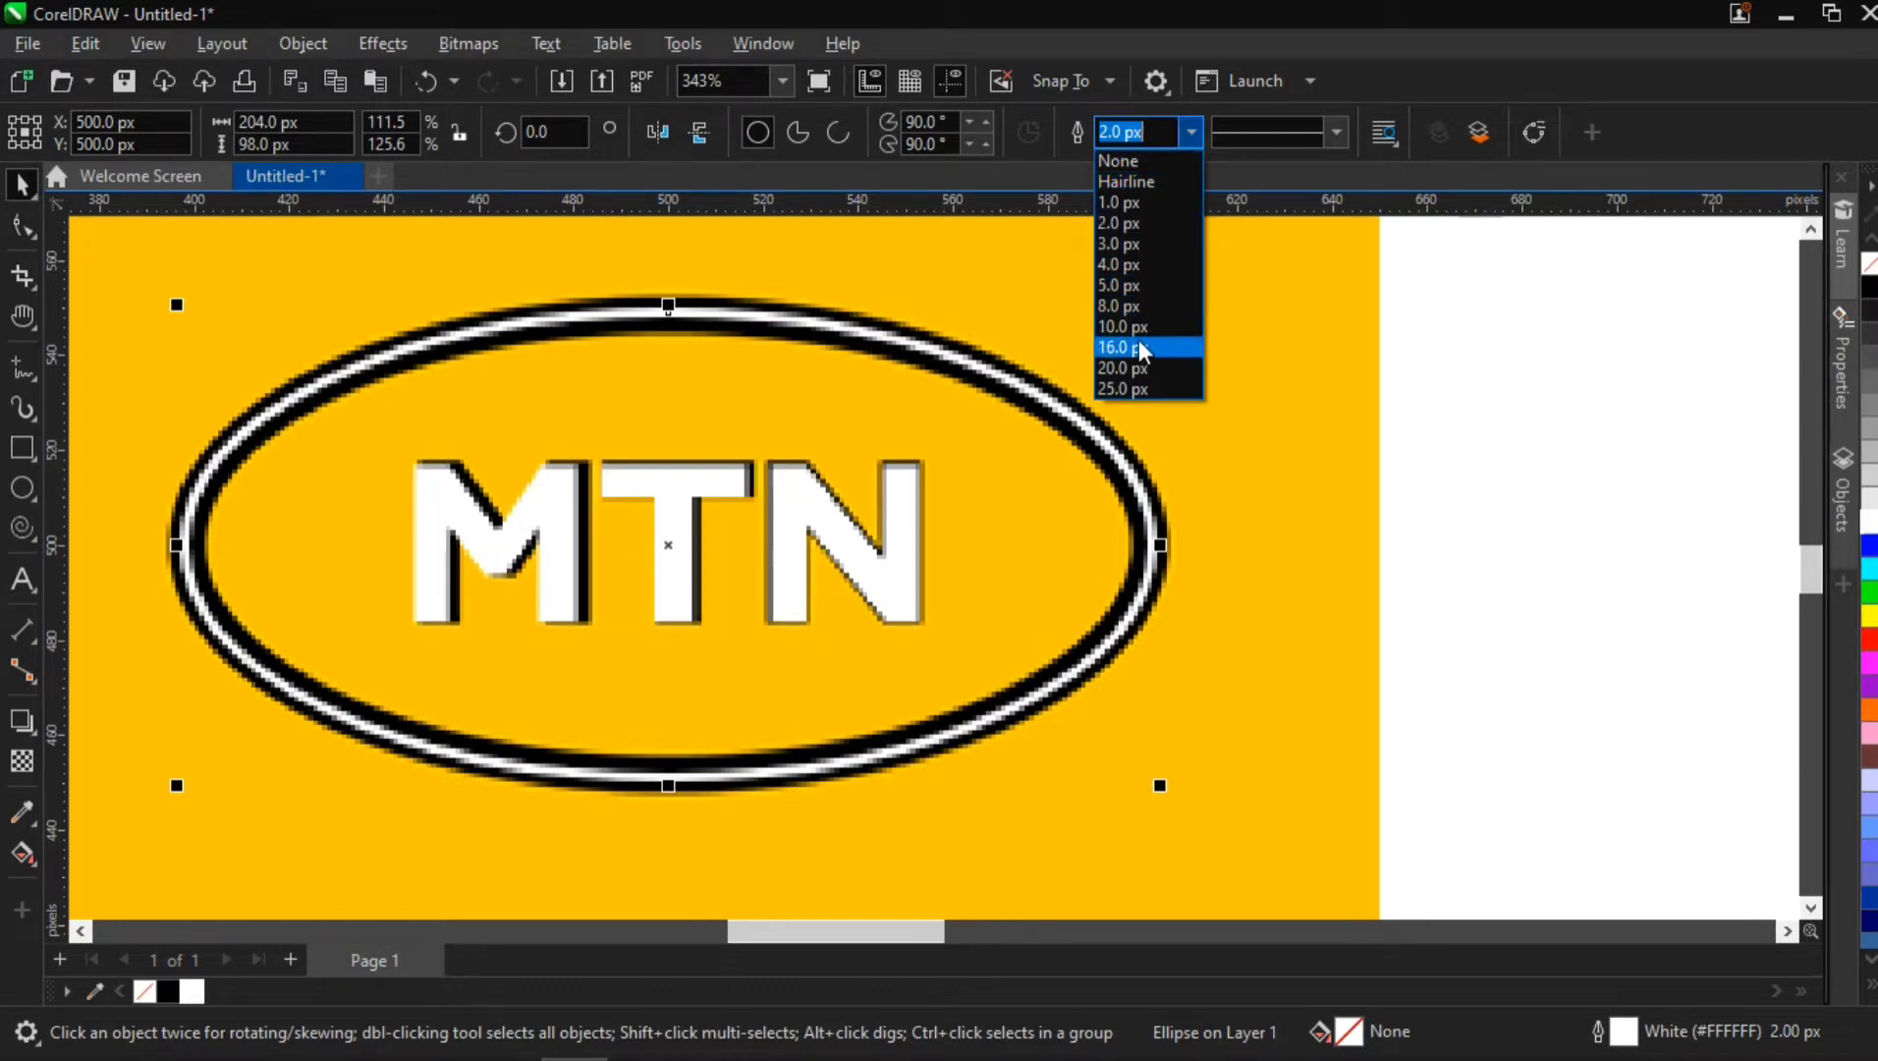
{"action": "left_click", "coordinate": [1124, 294]}
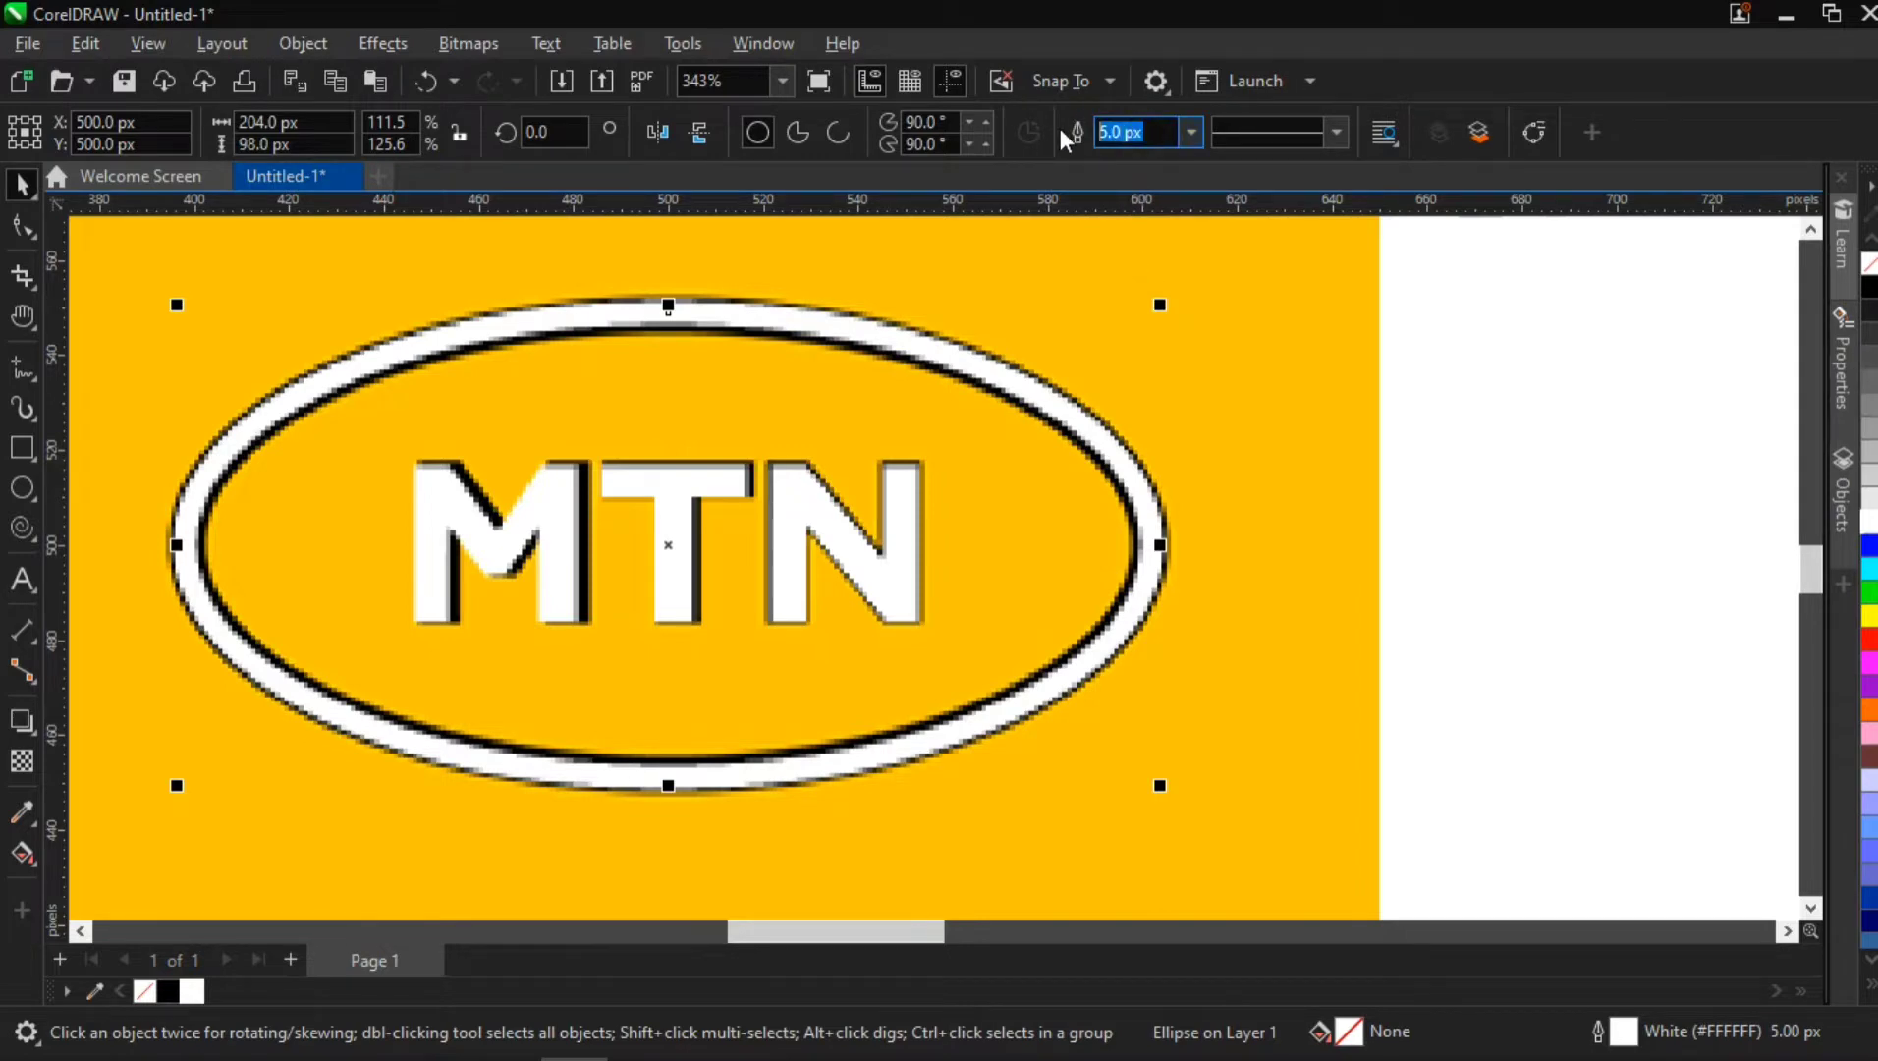
{"action": "key", "text": "Return"}
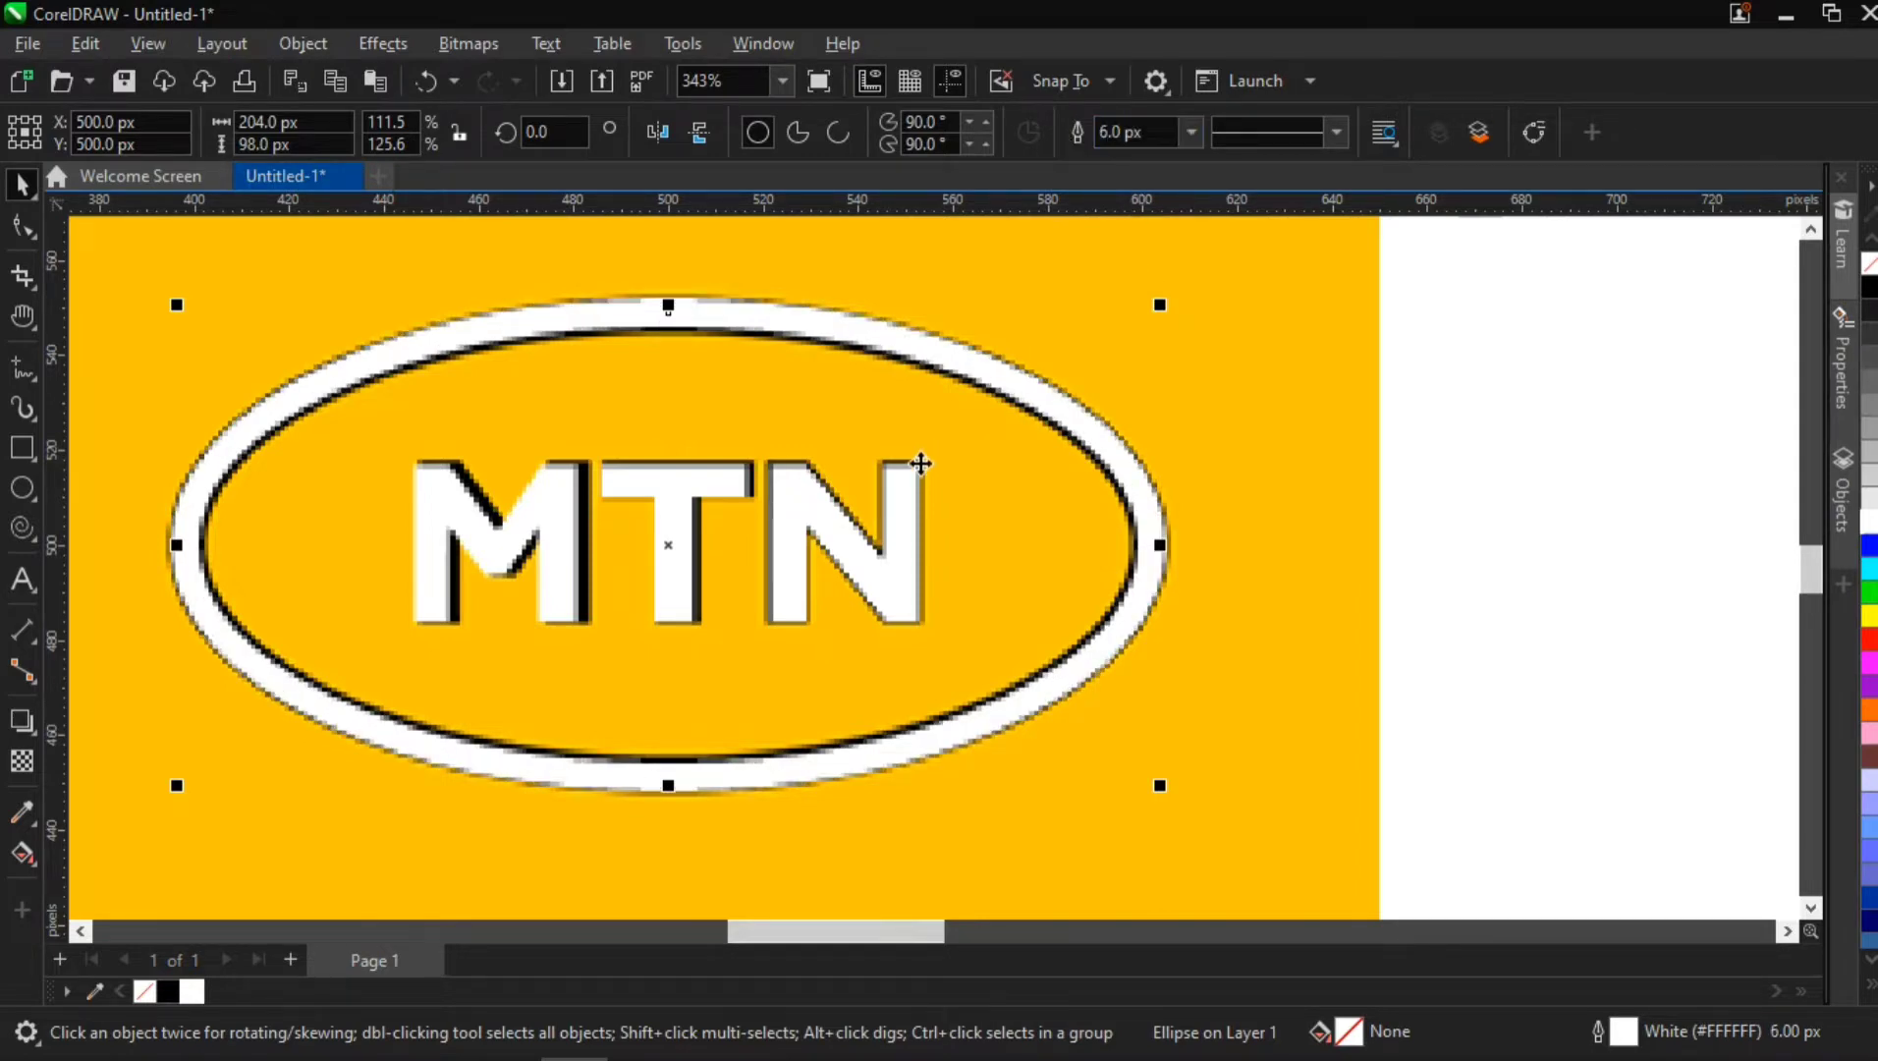
Delete the unfilled 1,000 by 1,000 px rectangle lying over the page
{"action": "scroll", "coordinate": [902, 457], "scroll_direction": "down", "scroll_amount": 3}
{"action": "left_click", "coordinate": [1257, 391]}
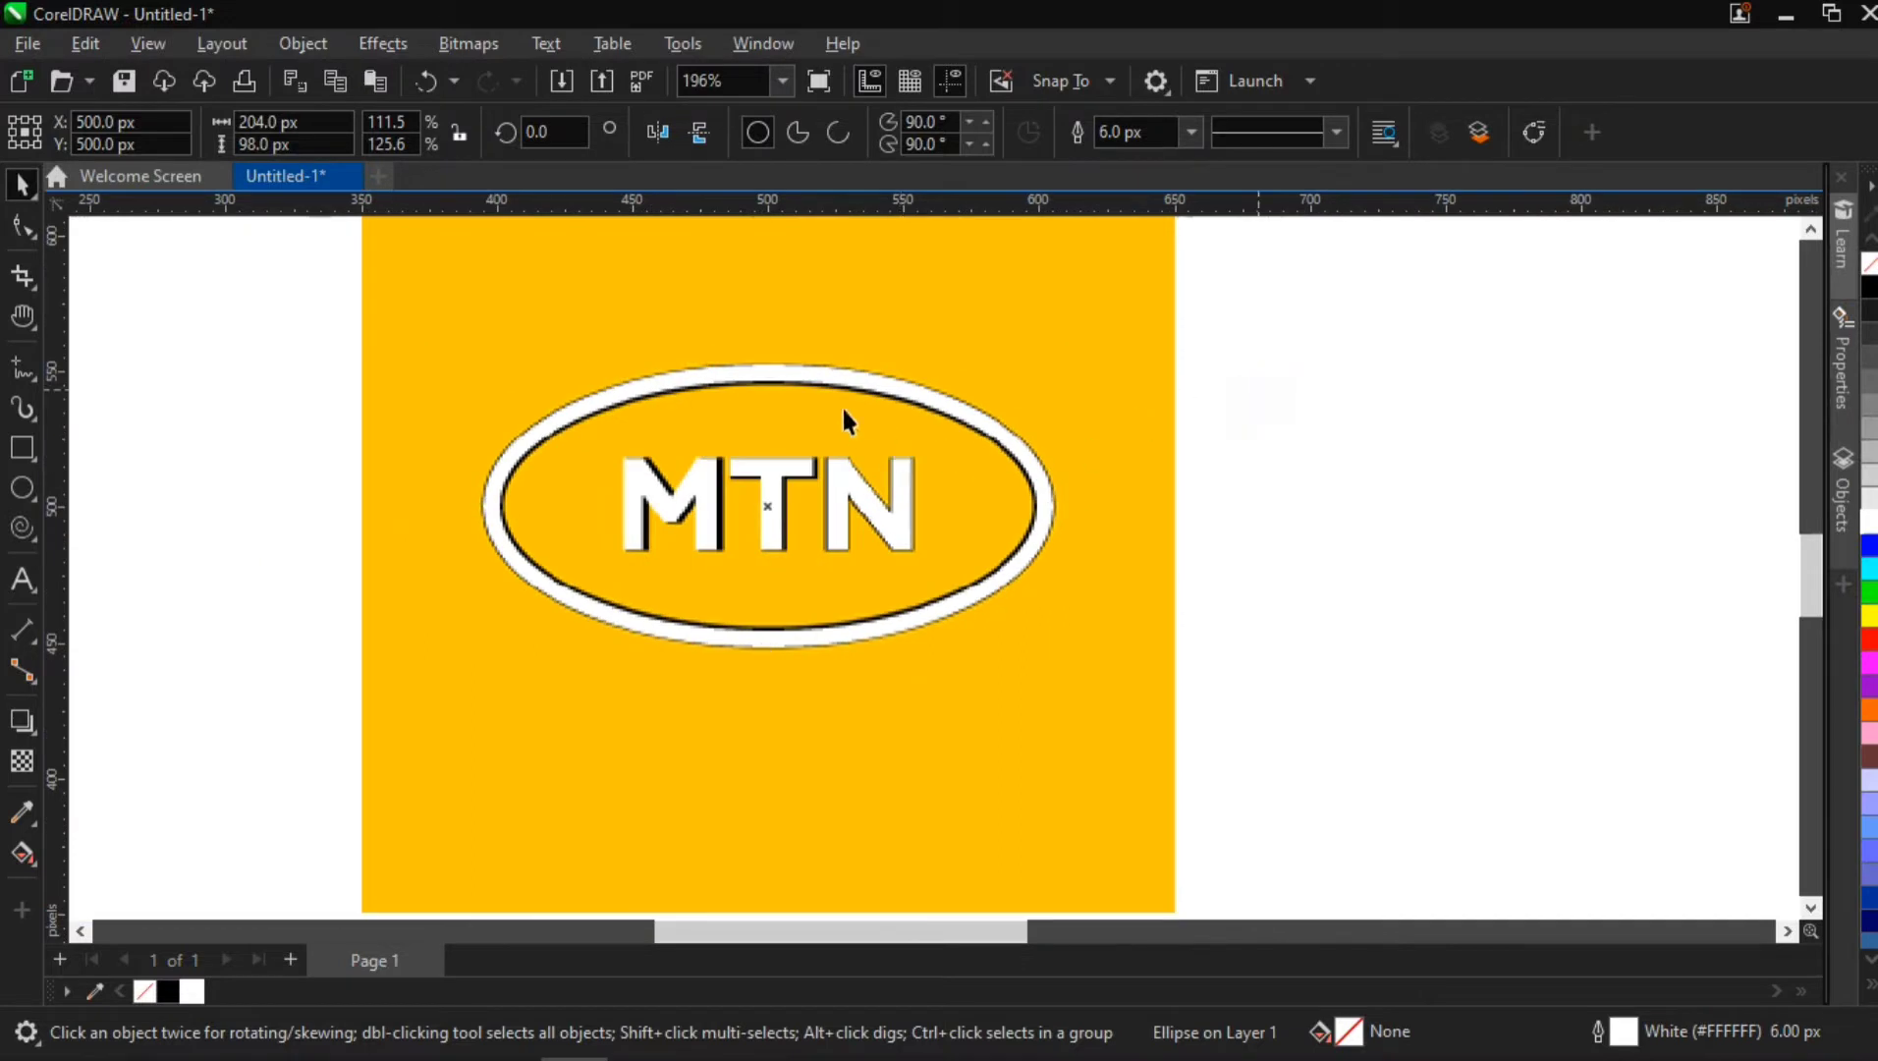
{"action": "left_click", "coordinate": [860, 380]}
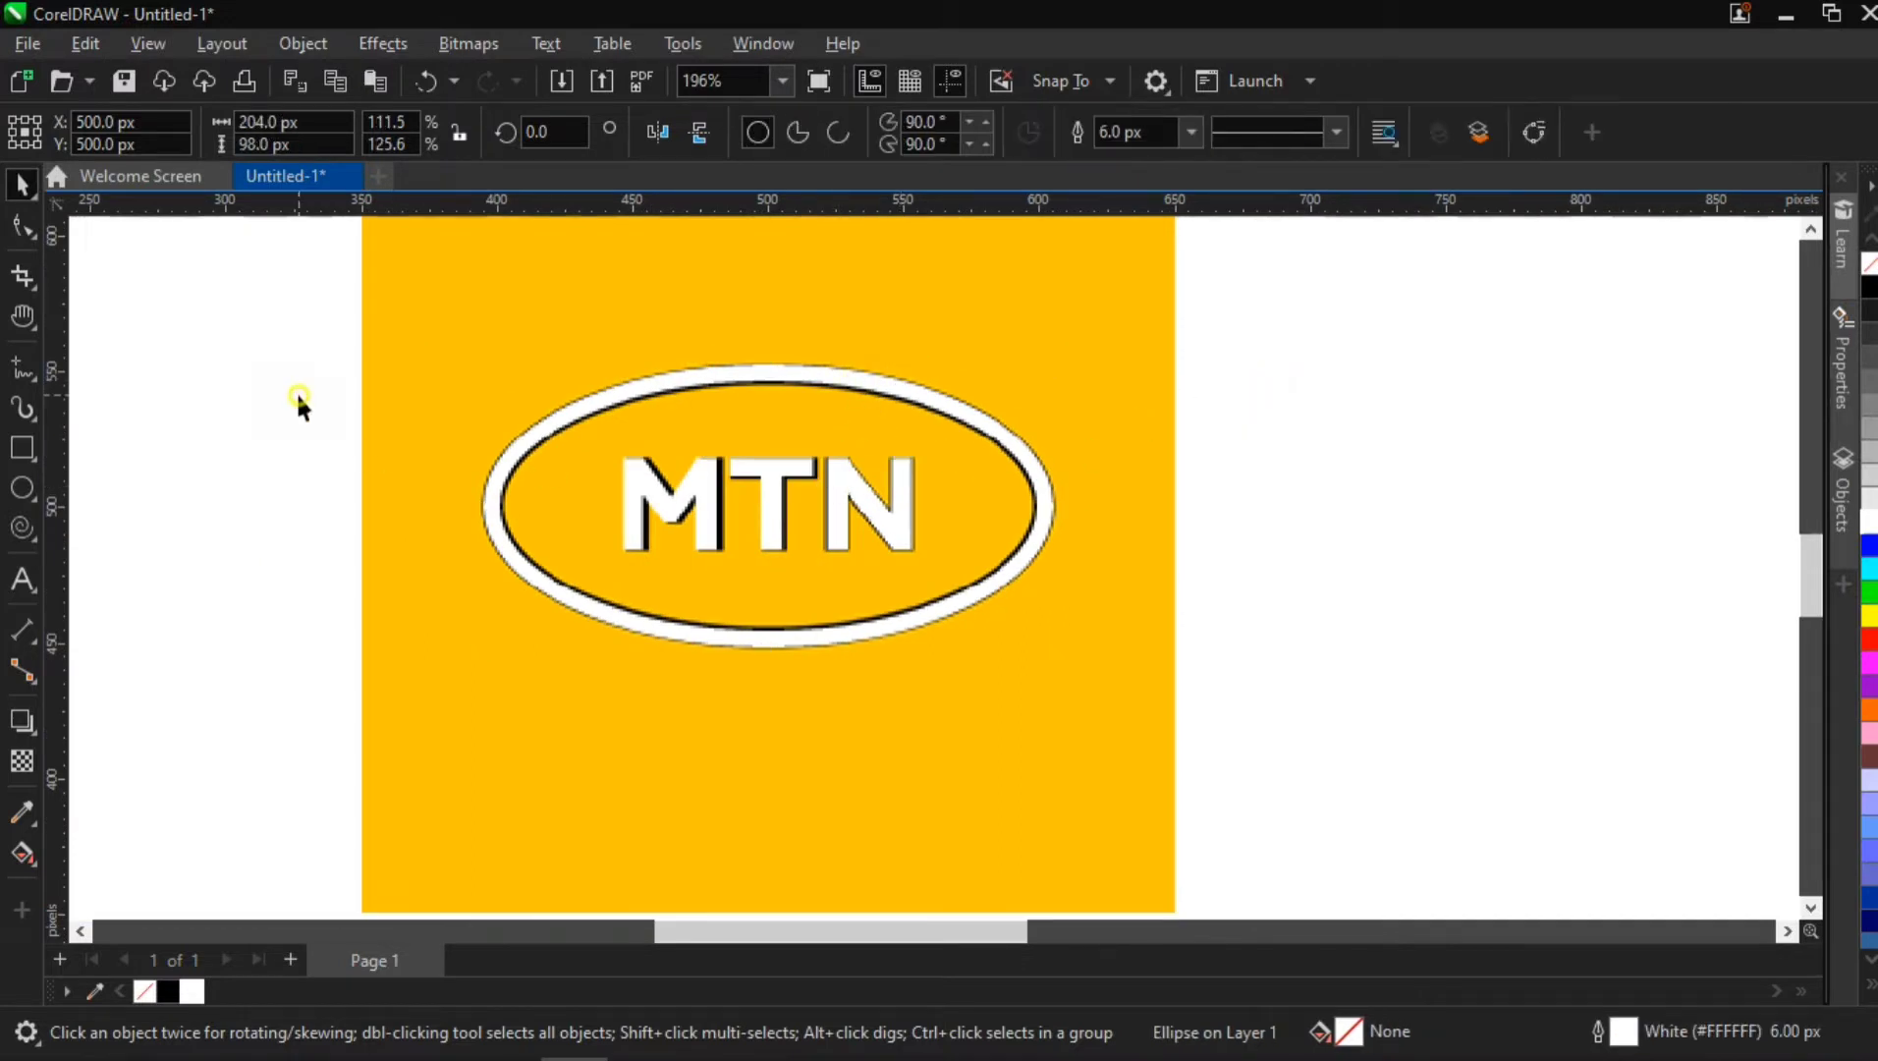
{"action": "left_click", "coordinate": [833, 608]}
{"action": "scroll", "coordinate": [833, 609], "scroll_direction": "down", "scroll_amount": 3}
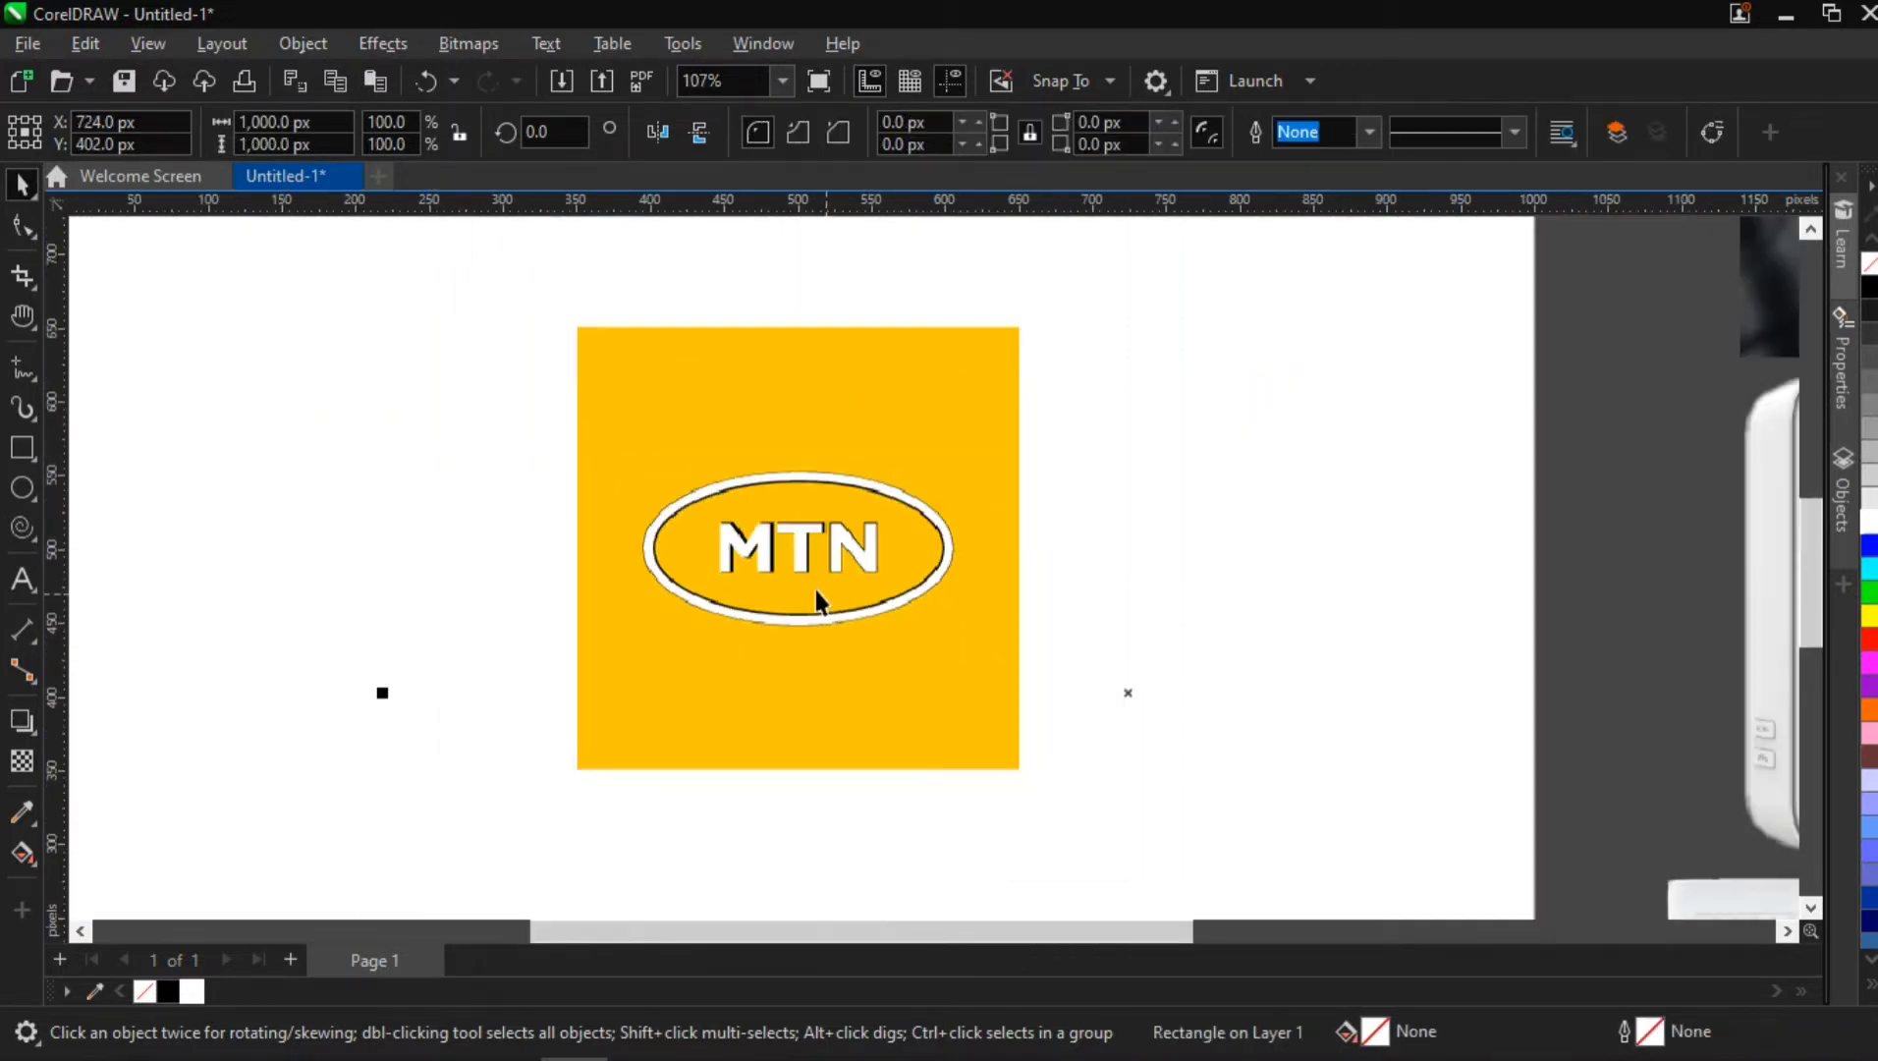
{"action": "key", "text": "Delete"}
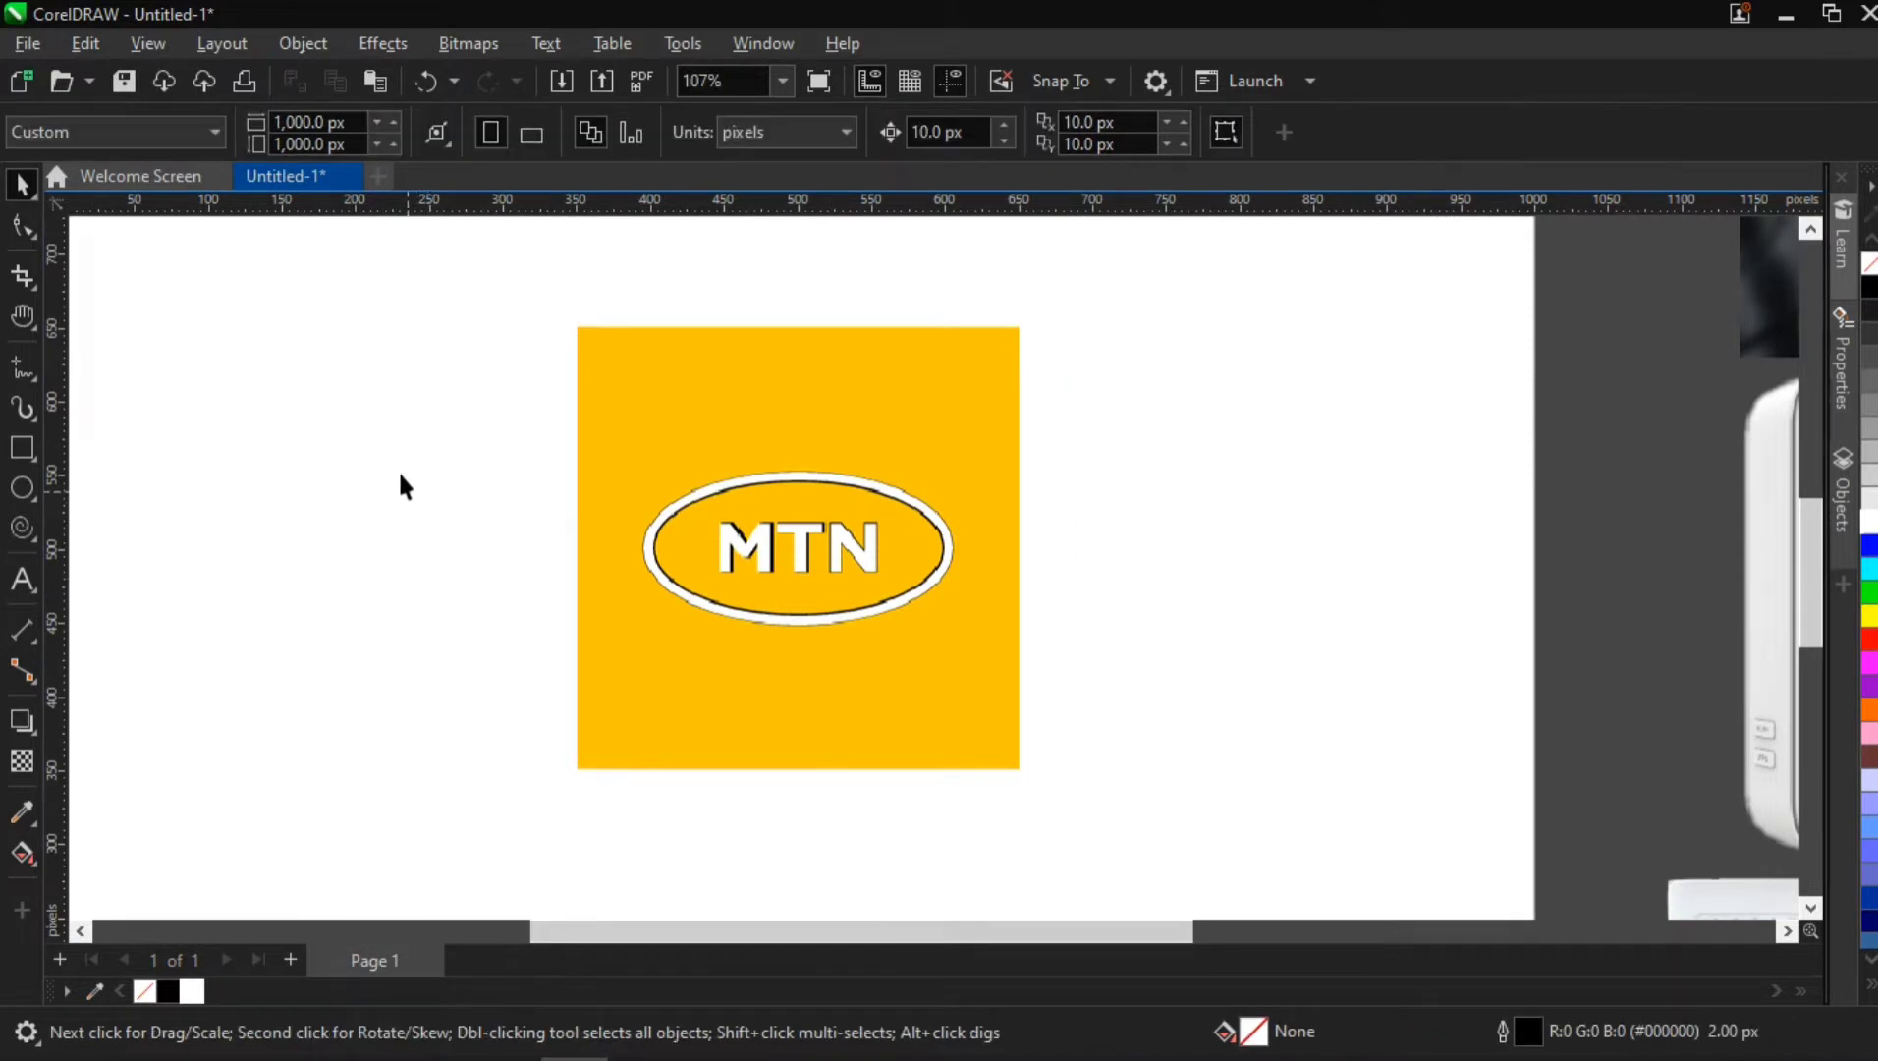
Delete the yellow logo copy from the page and move the traced white logo beyond the circle, to about X -907, Y 459 px
{"action": "left_click_drag", "start_coordinate": [900, 619], "coordinate": [1039, 644]}
{"action": "left_click_drag", "start_coordinate": [845, 541], "coordinate": [1572, 637]}
{"action": "scroll", "coordinate": [1338, 627], "scroll_direction": "down", "scroll_amount": 4}
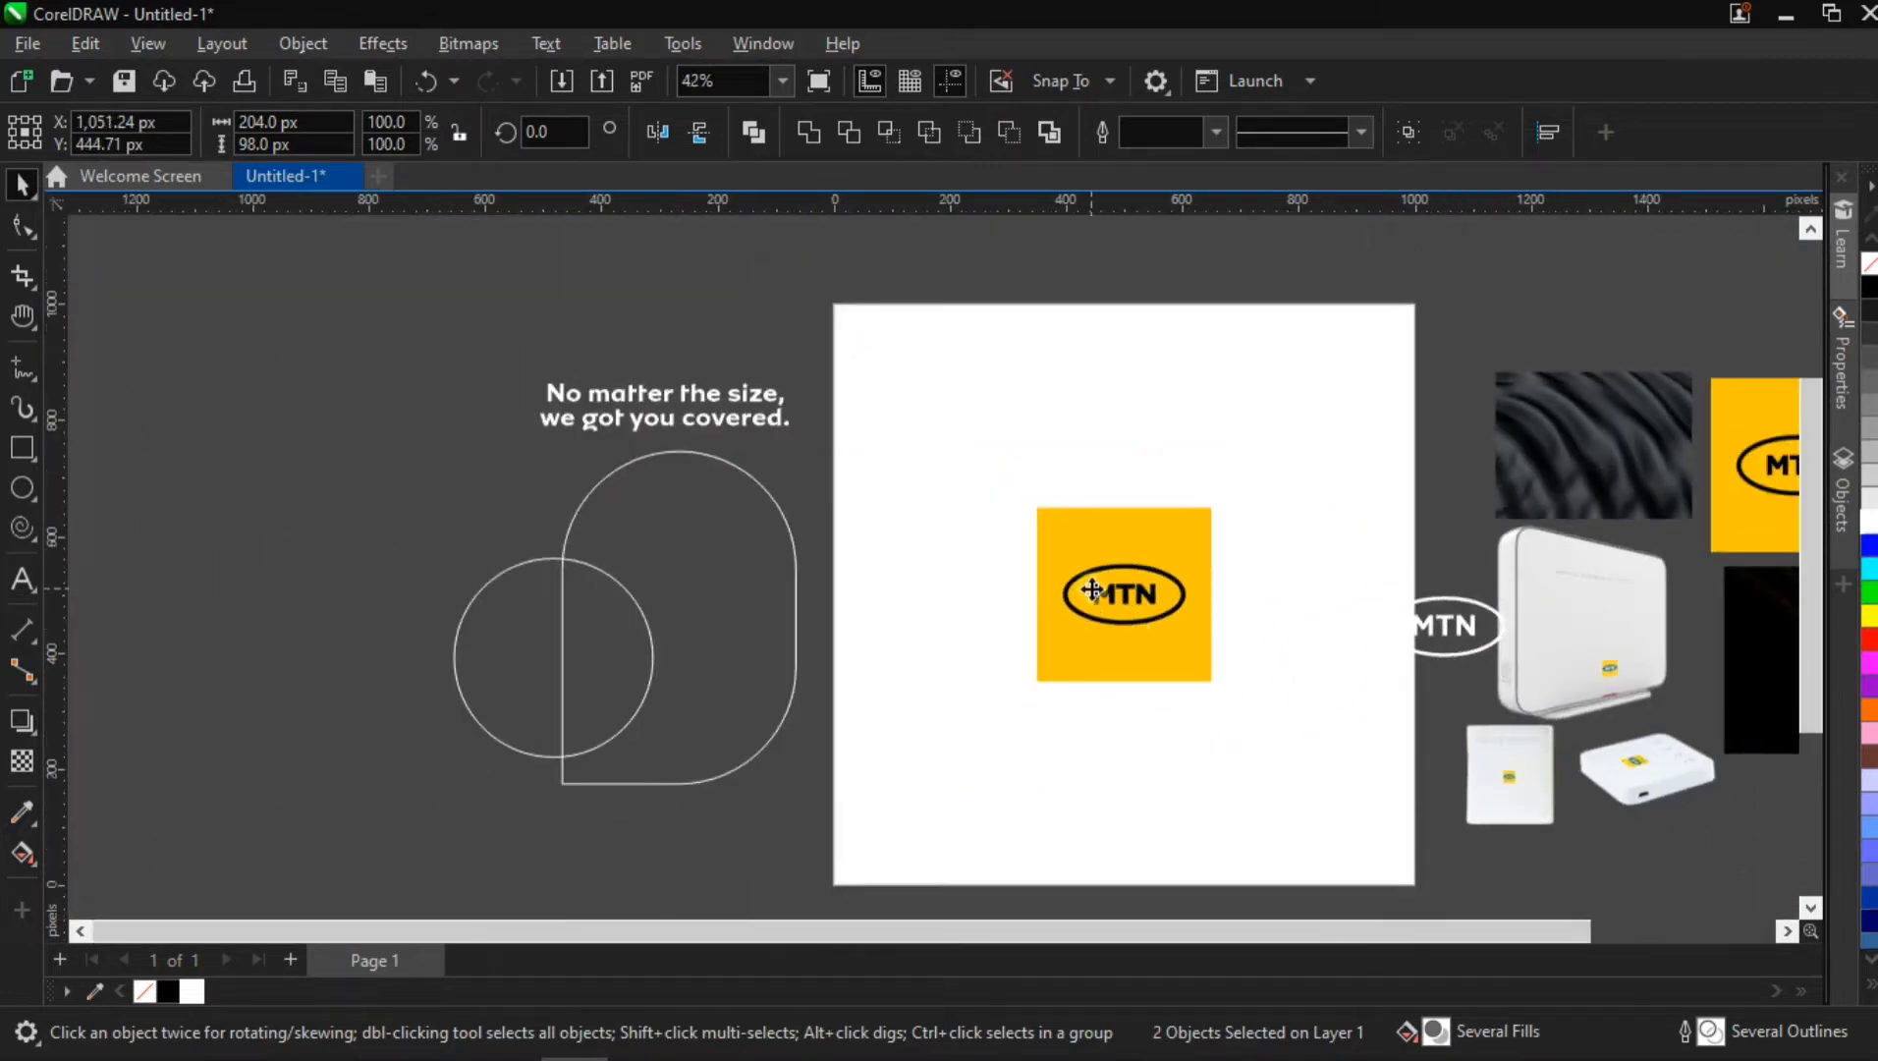
{"action": "left_click_drag", "start_coordinate": [1092, 590], "coordinate": [1721, 335]}
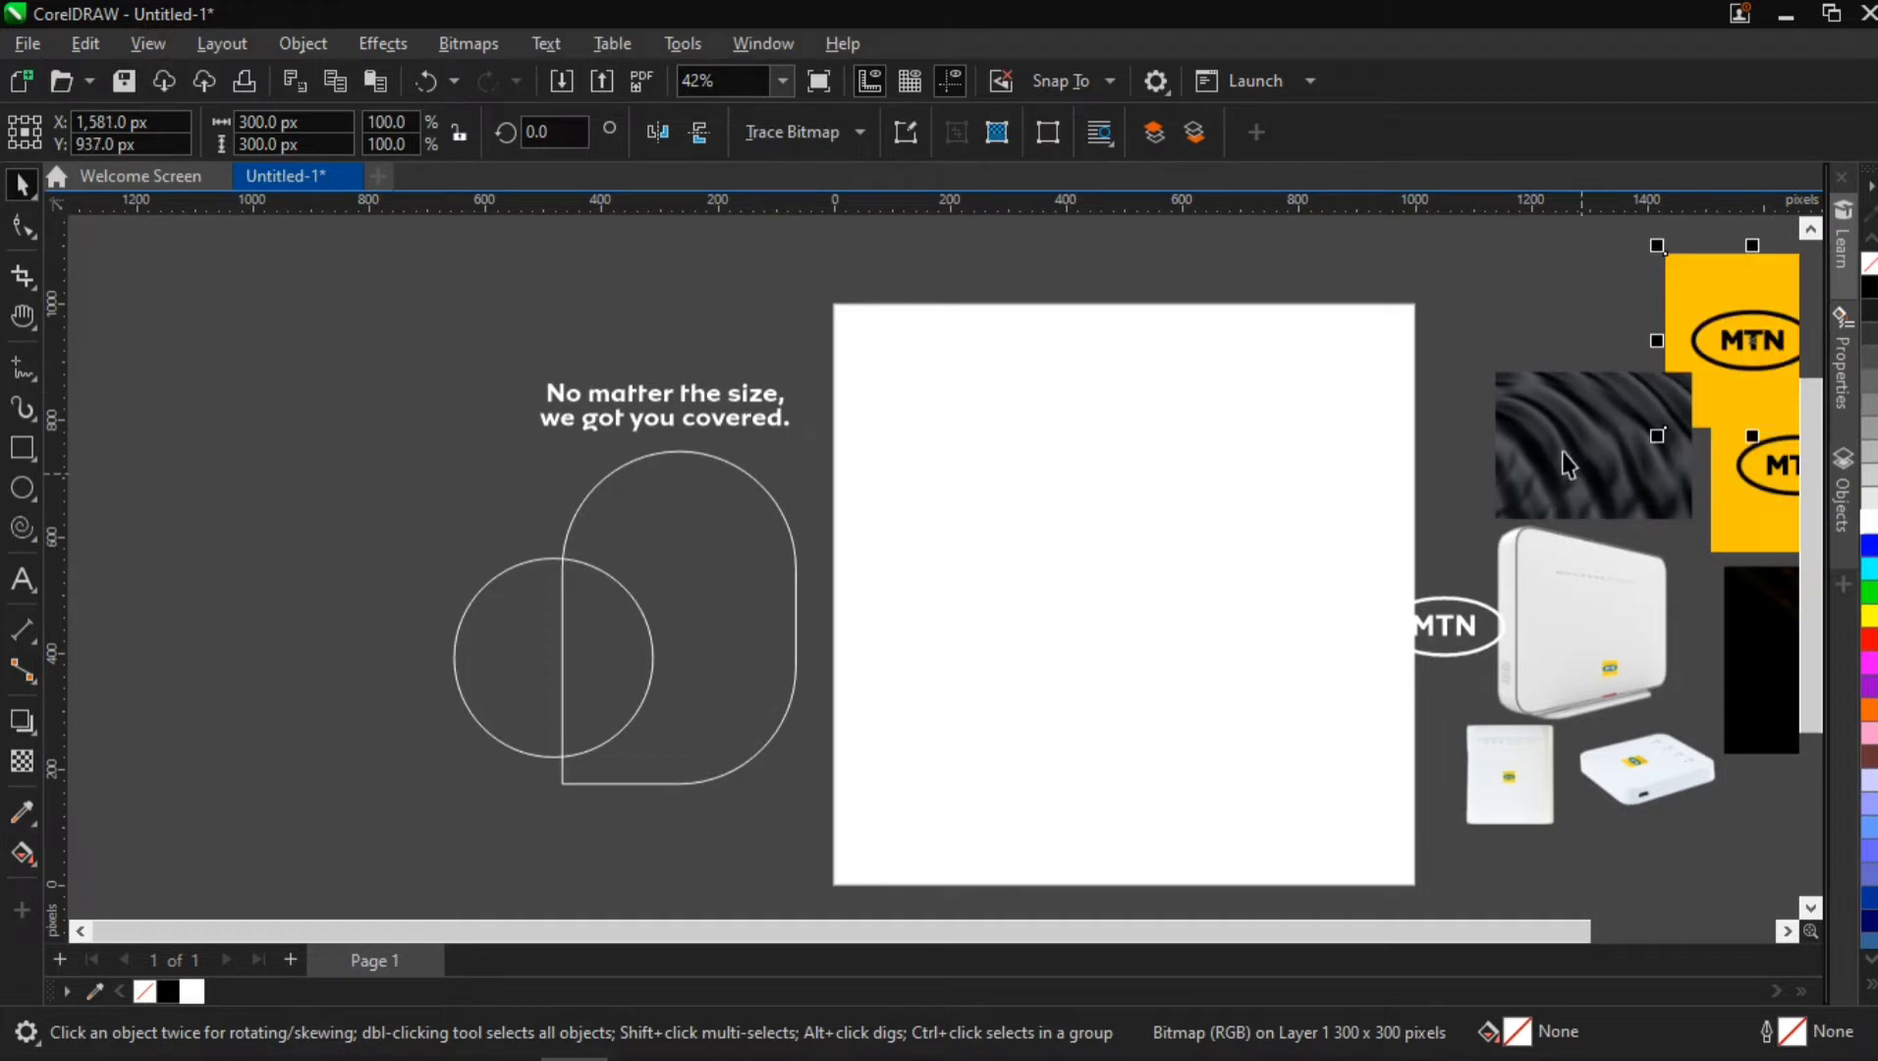
{"action": "key", "text": "Delete"}
{"action": "left_click_drag", "start_coordinate": [1390, 641], "coordinate": [313, 628]}
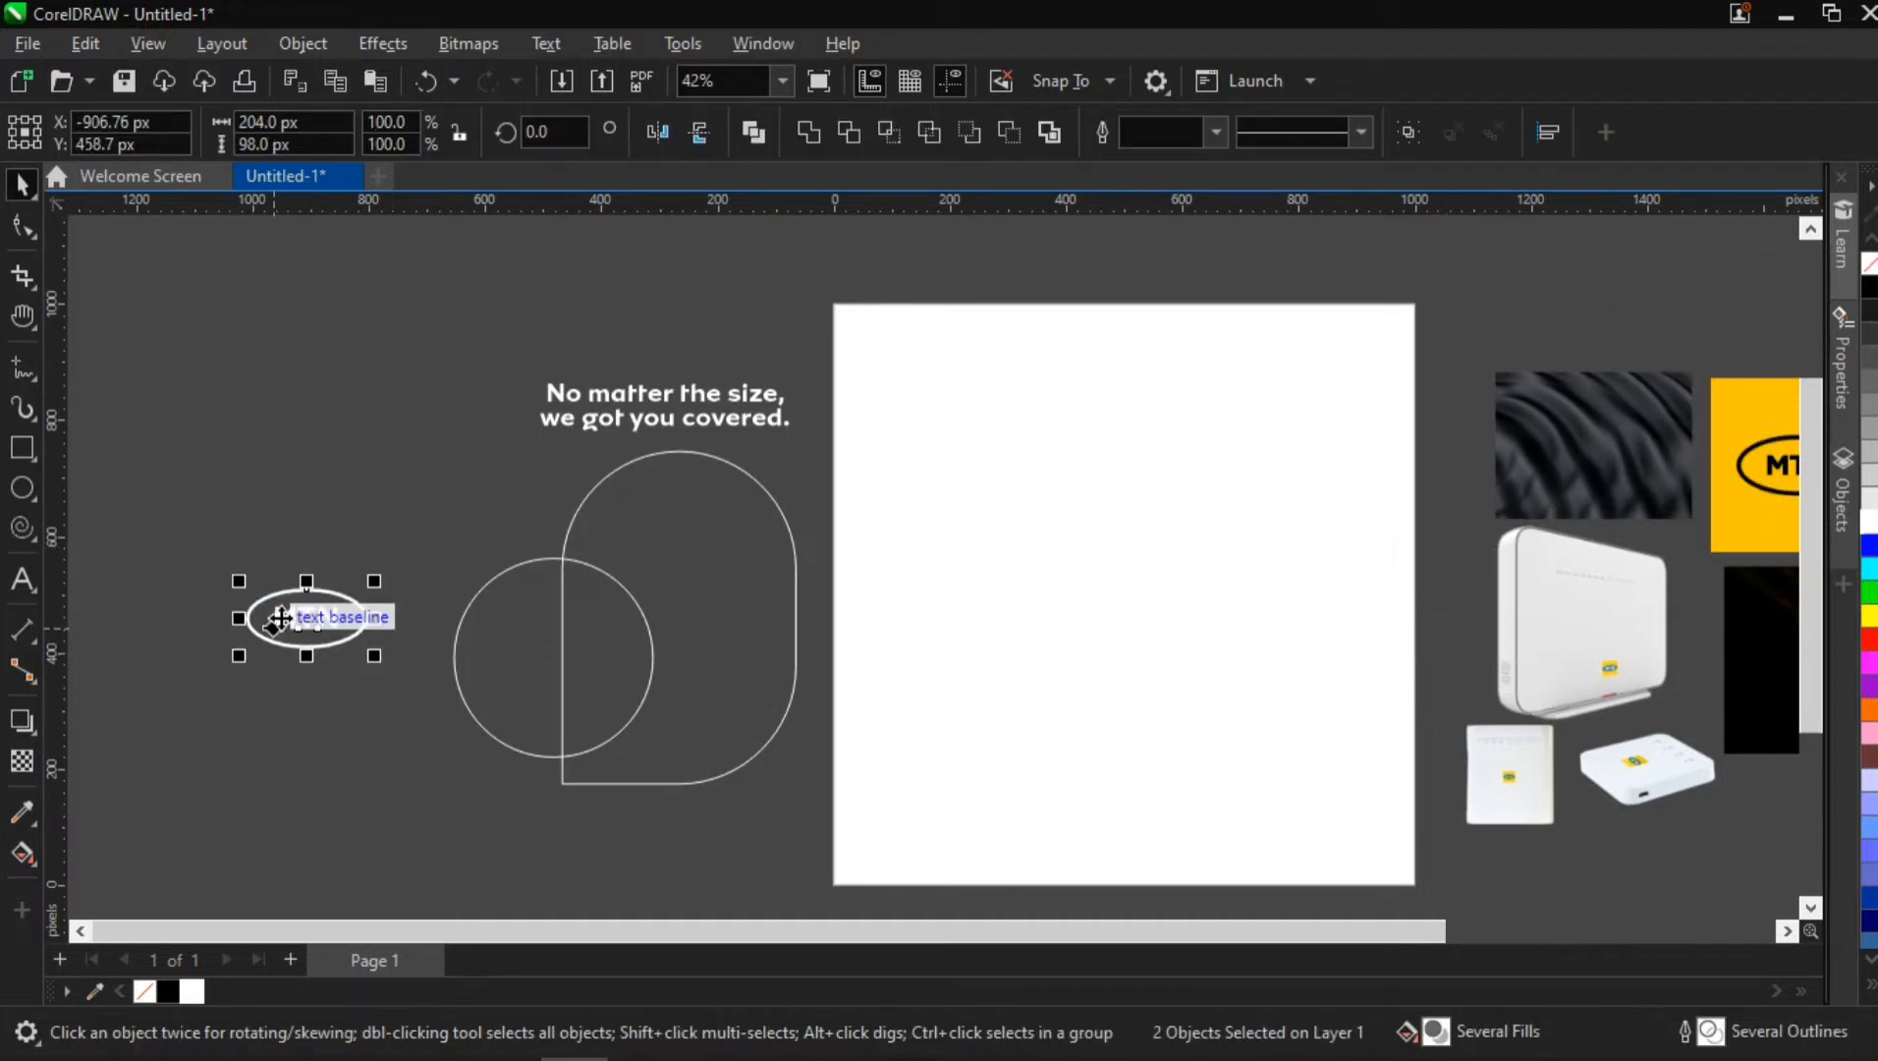
Convert the white 6 px outline of the logo's ellipse into an object
{"action": "scroll", "coordinate": [196, 613], "scroll_direction": "up", "scroll_amount": 5}
{"action": "scroll", "coordinate": [180, 671], "scroll_direction": "up", "scroll_amount": 1}
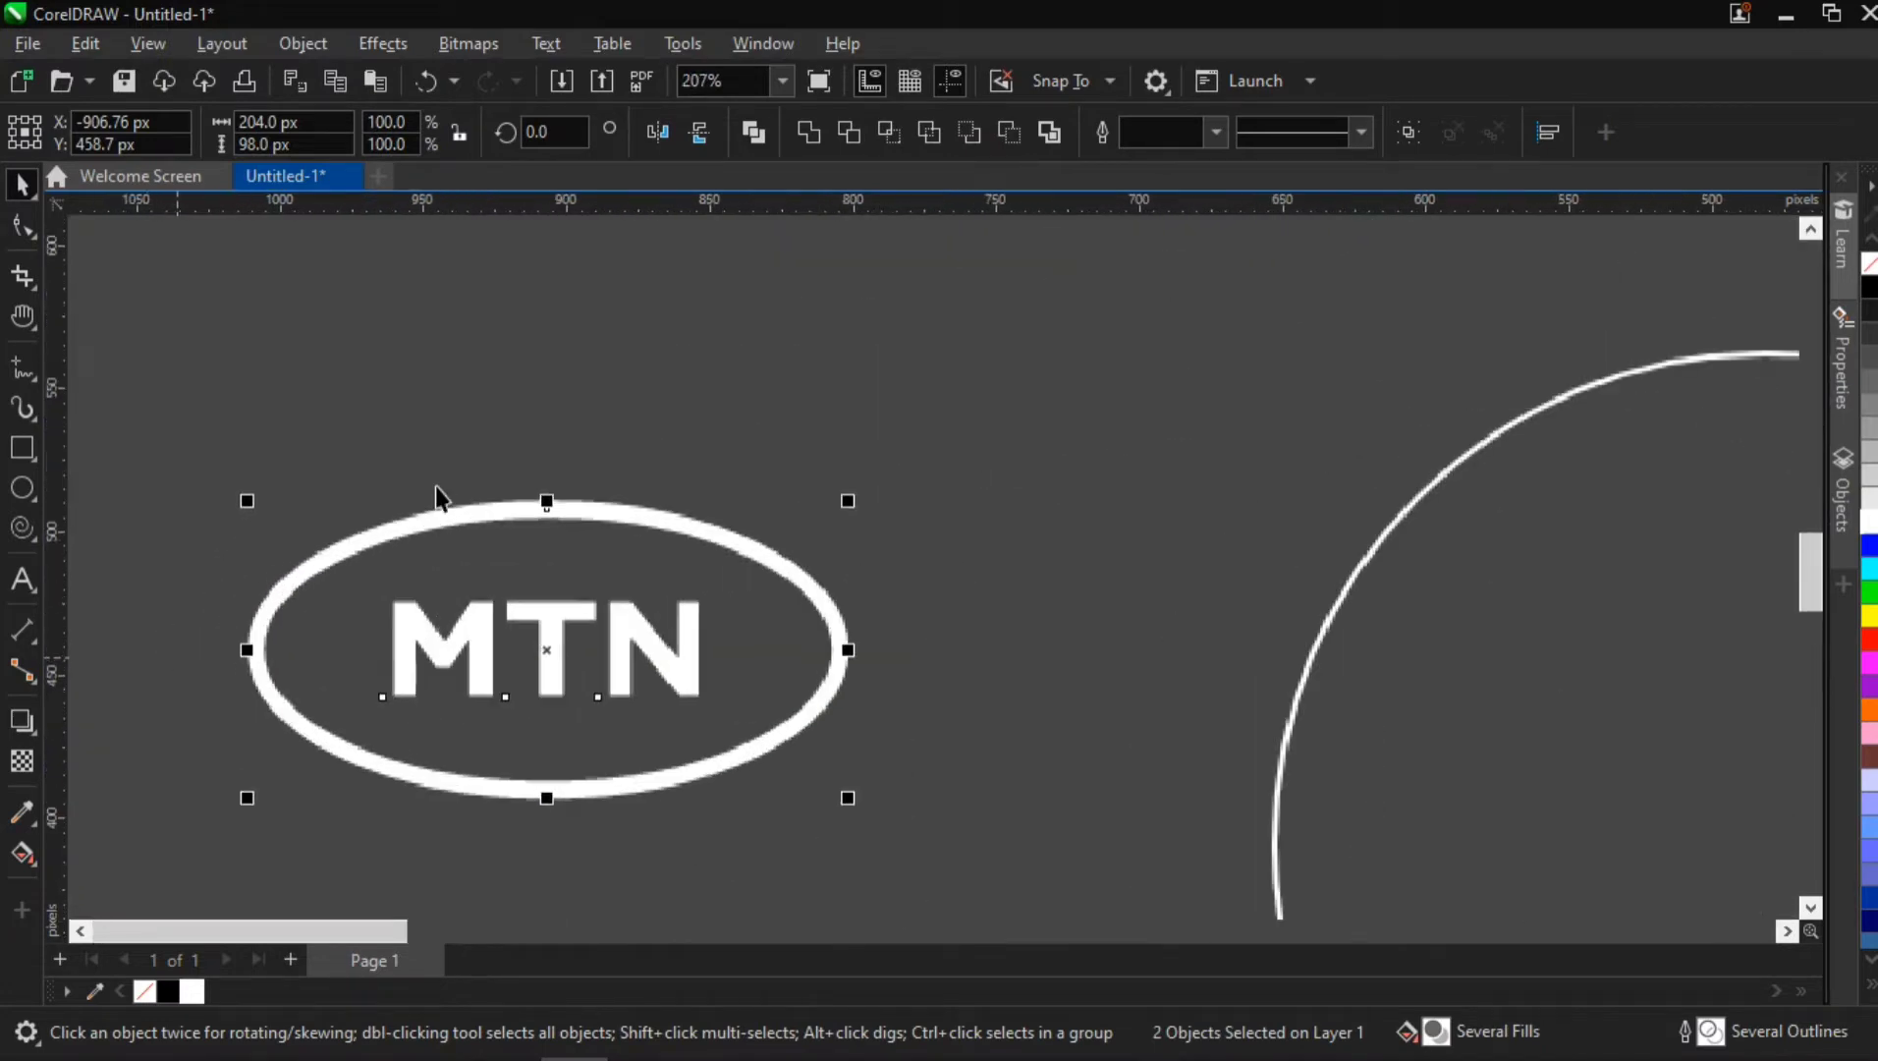
{"action": "left_click", "coordinate": [465, 397]}
{"action": "left_click", "coordinate": [444, 507]}
{"action": "left_click", "coordinate": [451, 518]}
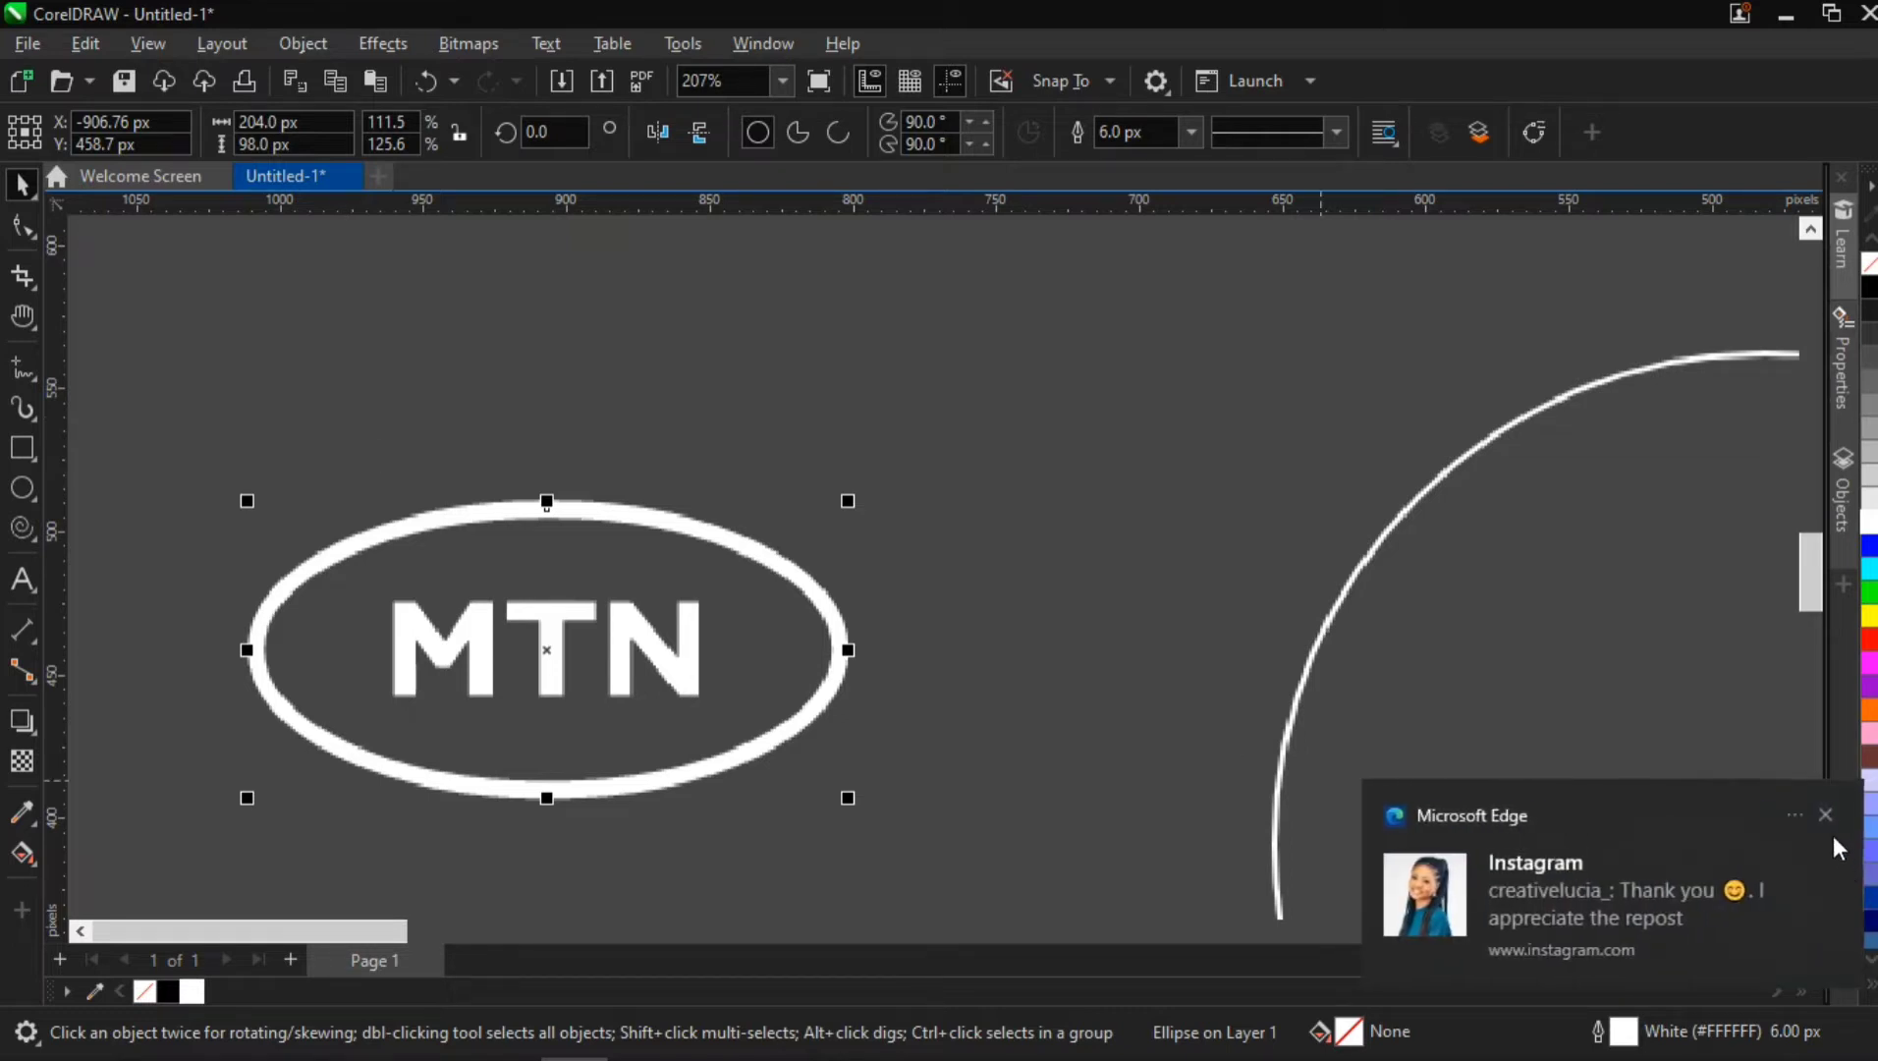
{"action": "left_click", "coordinate": [1825, 814]}
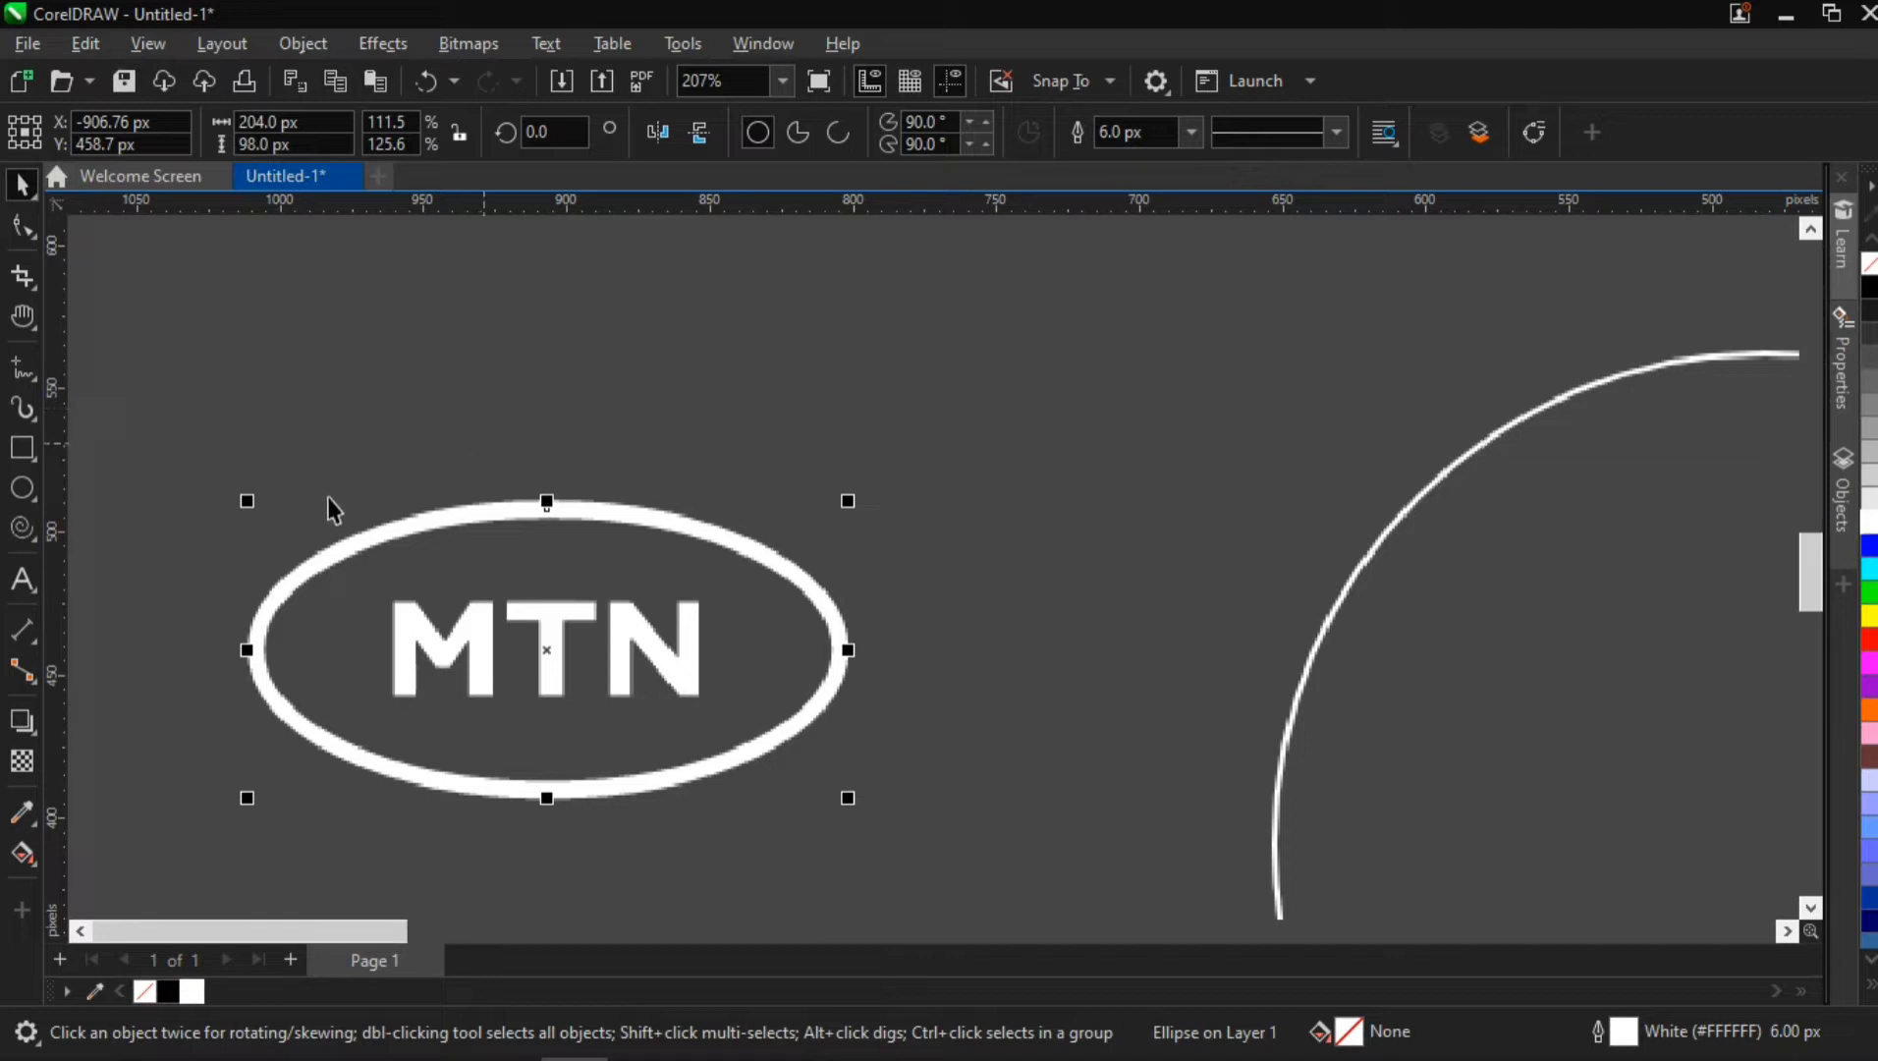
{"action": "left_click", "coordinate": [194, 467]}
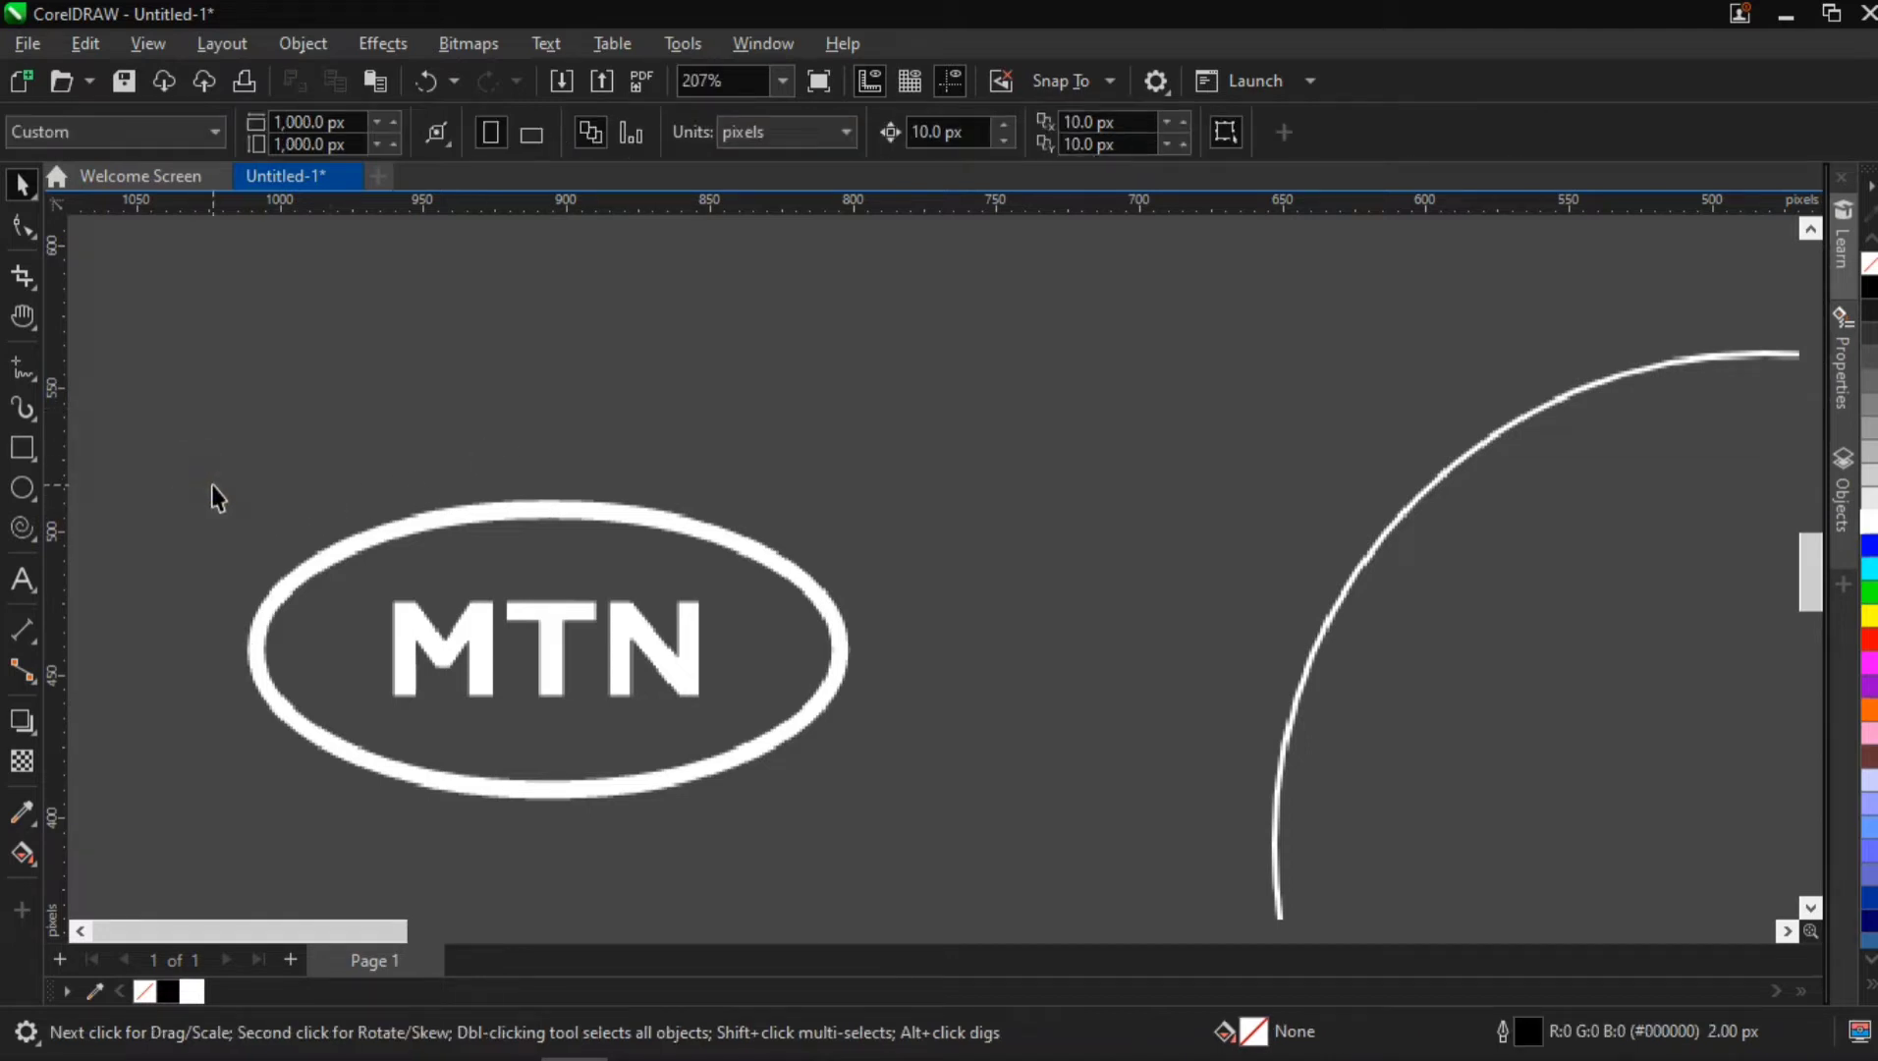
{"action": "left_click", "coordinate": [302, 577]}
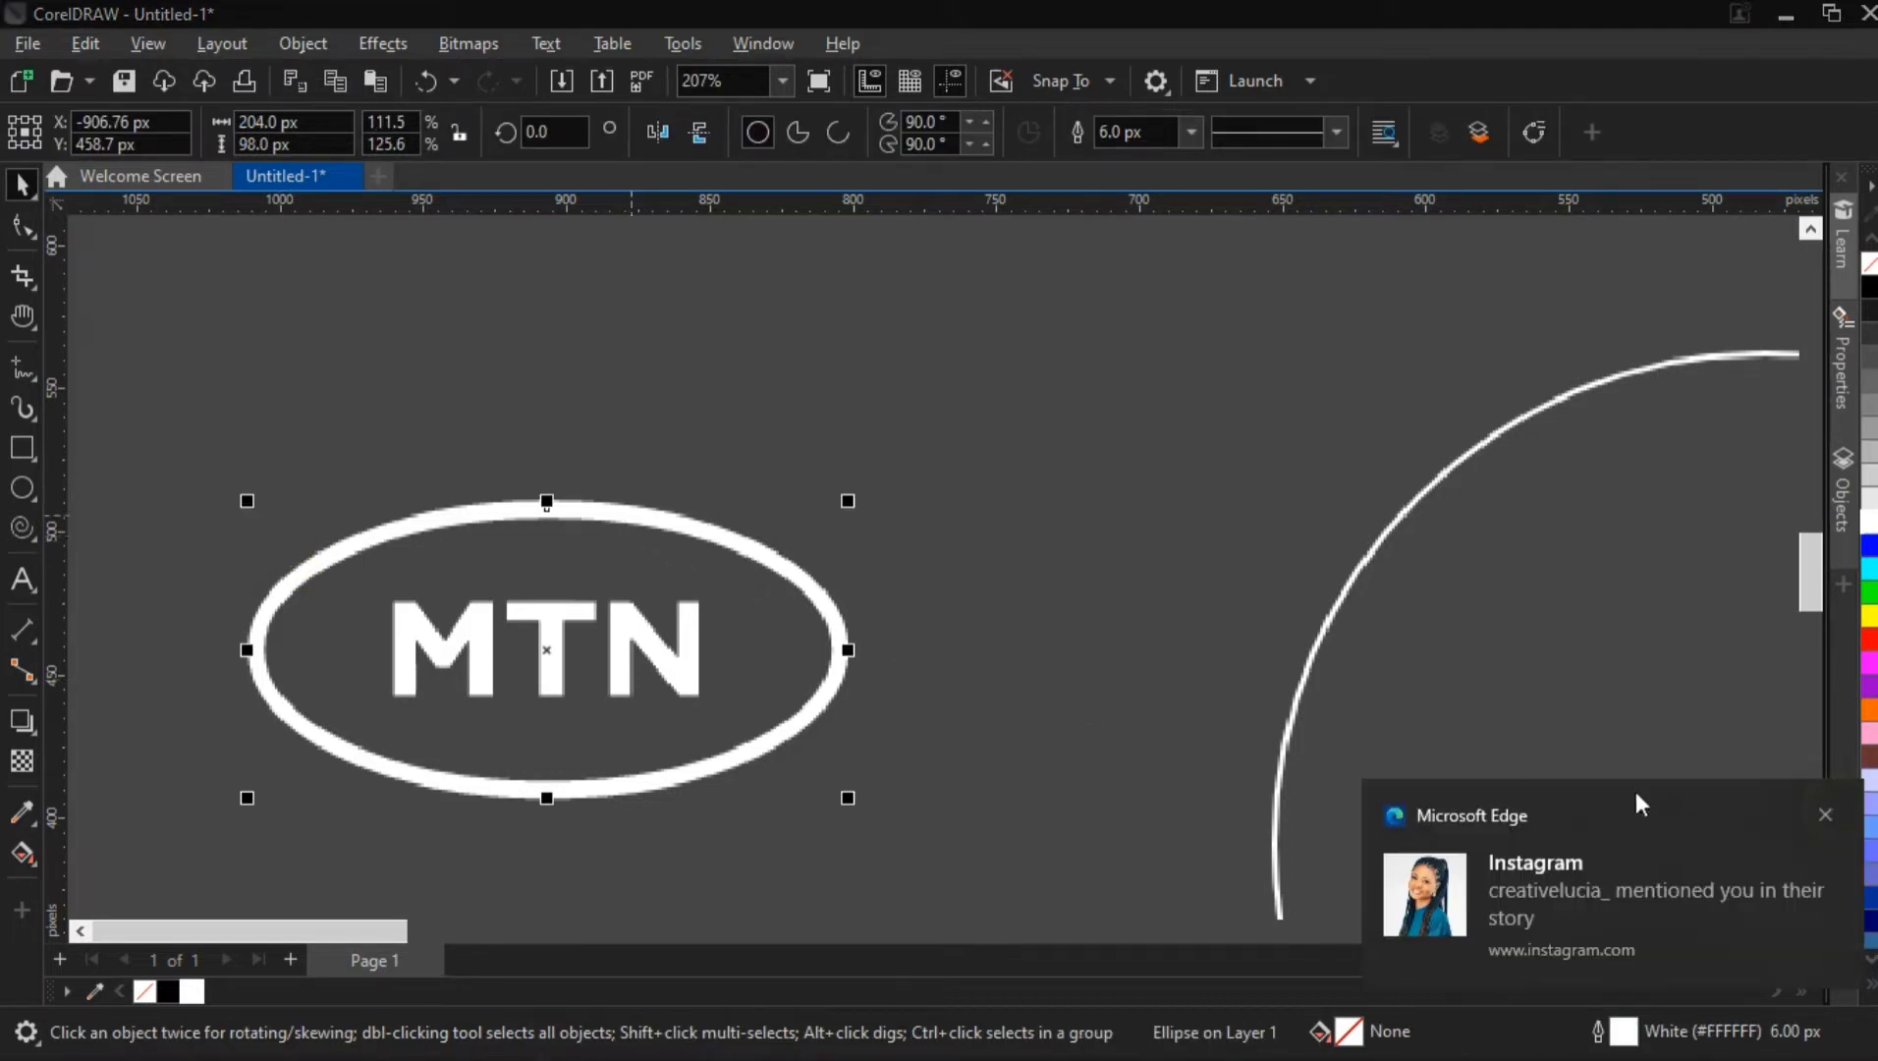
{"action": "left_click", "coordinate": [1822, 818]}
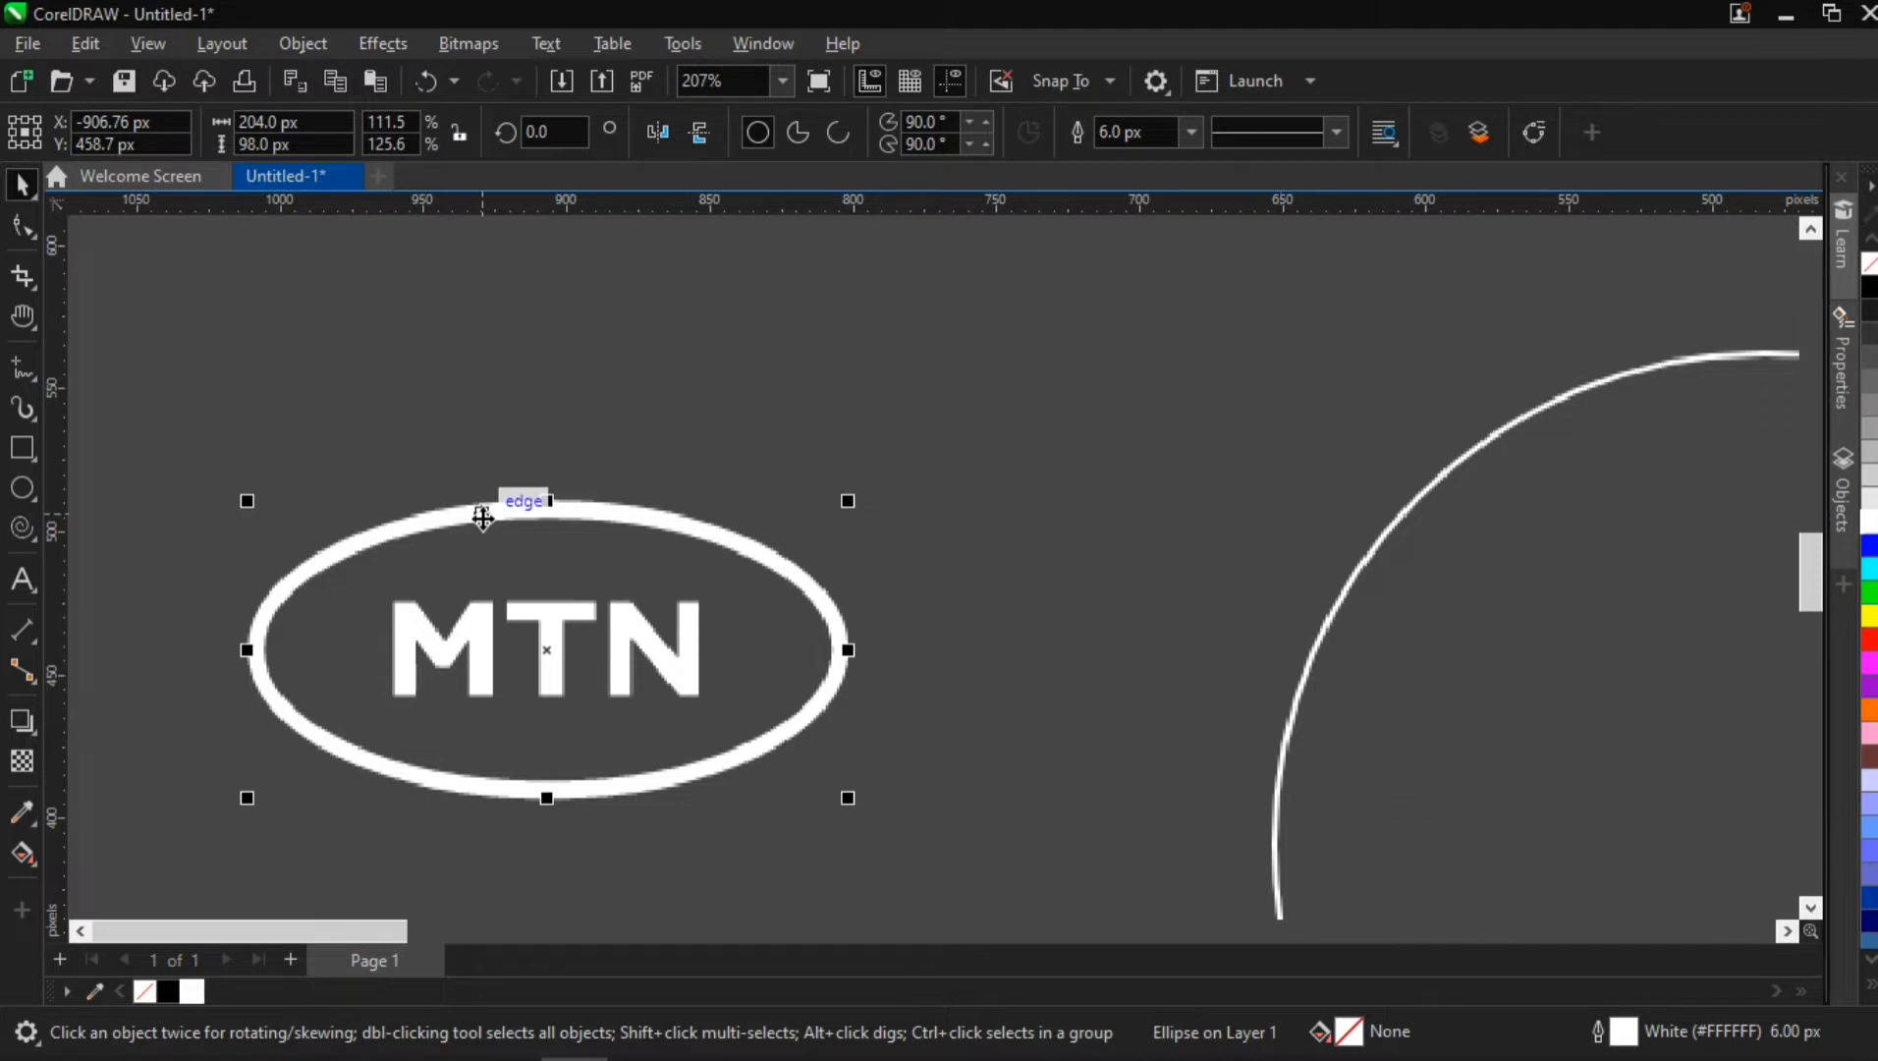
{"action": "left_click", "coordinate": [486, 510]}
{"action": "left_click", "coordinate": [616, 528]}
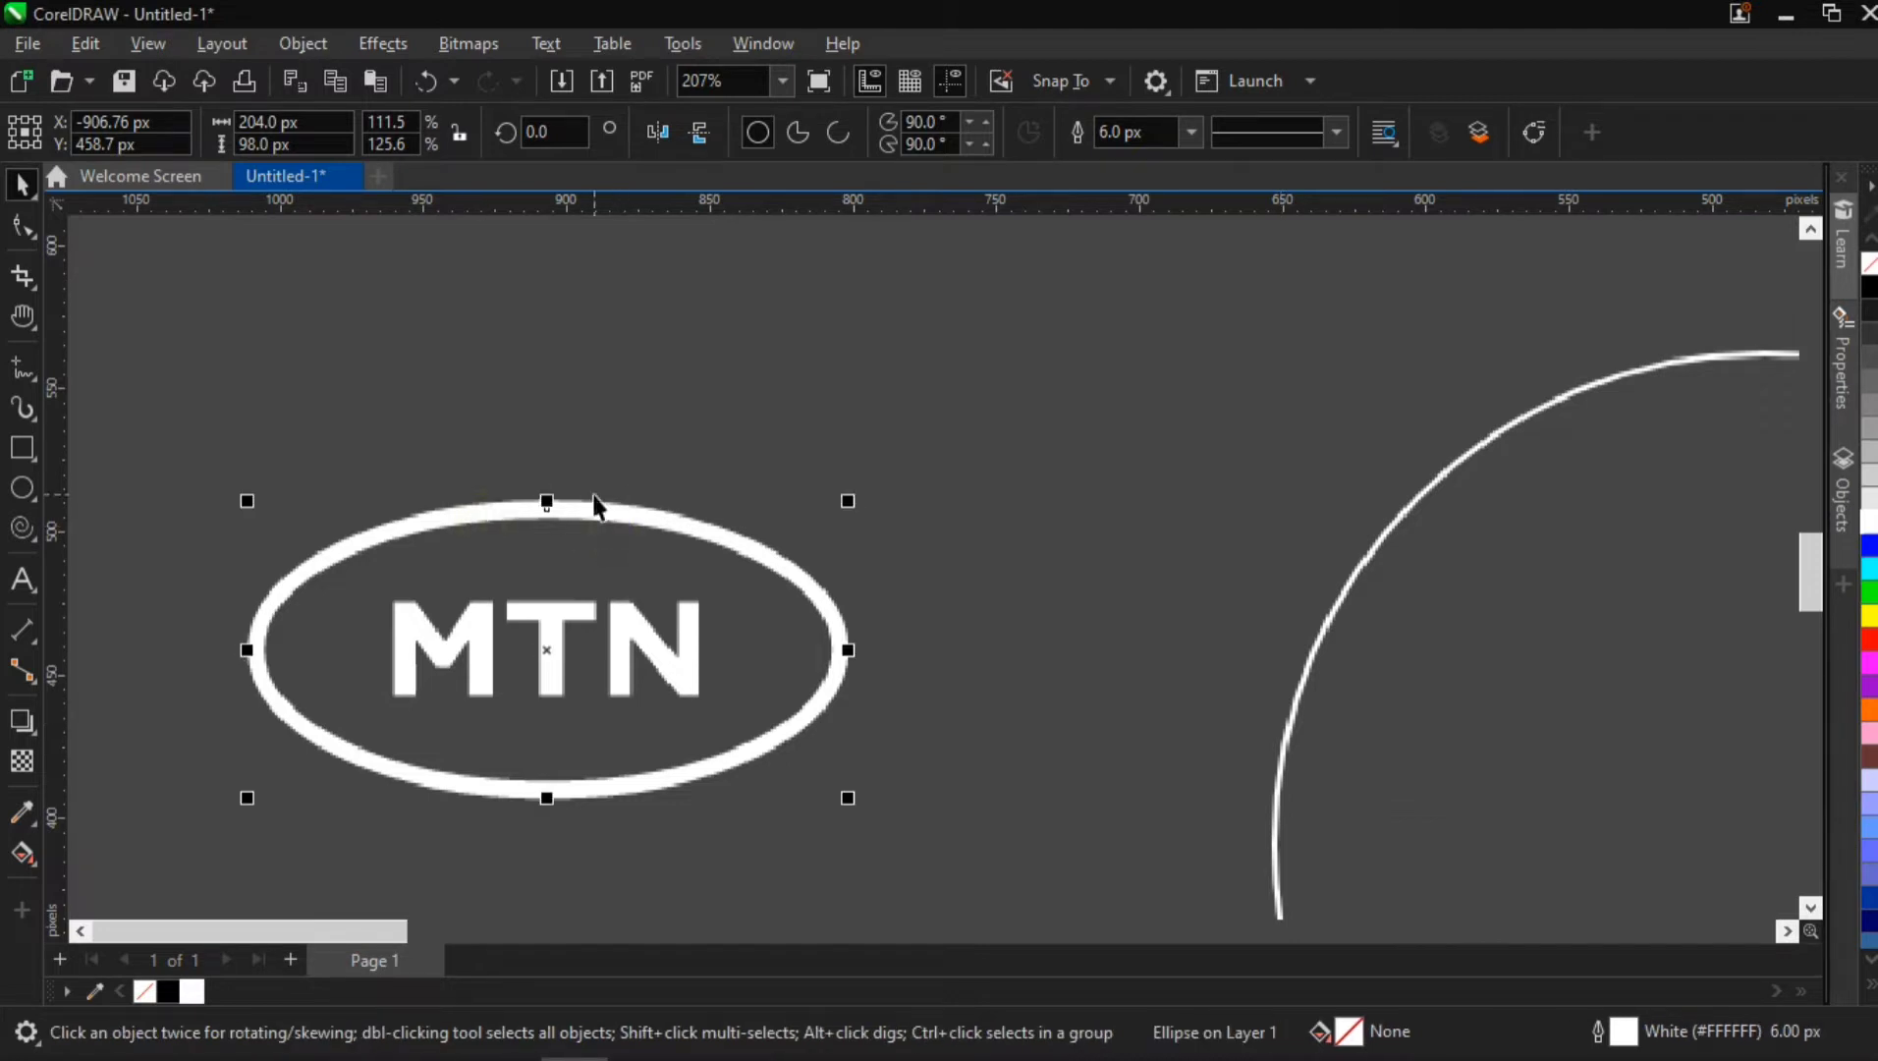
{"action": "left_click", "coordinate": [302, 45]}
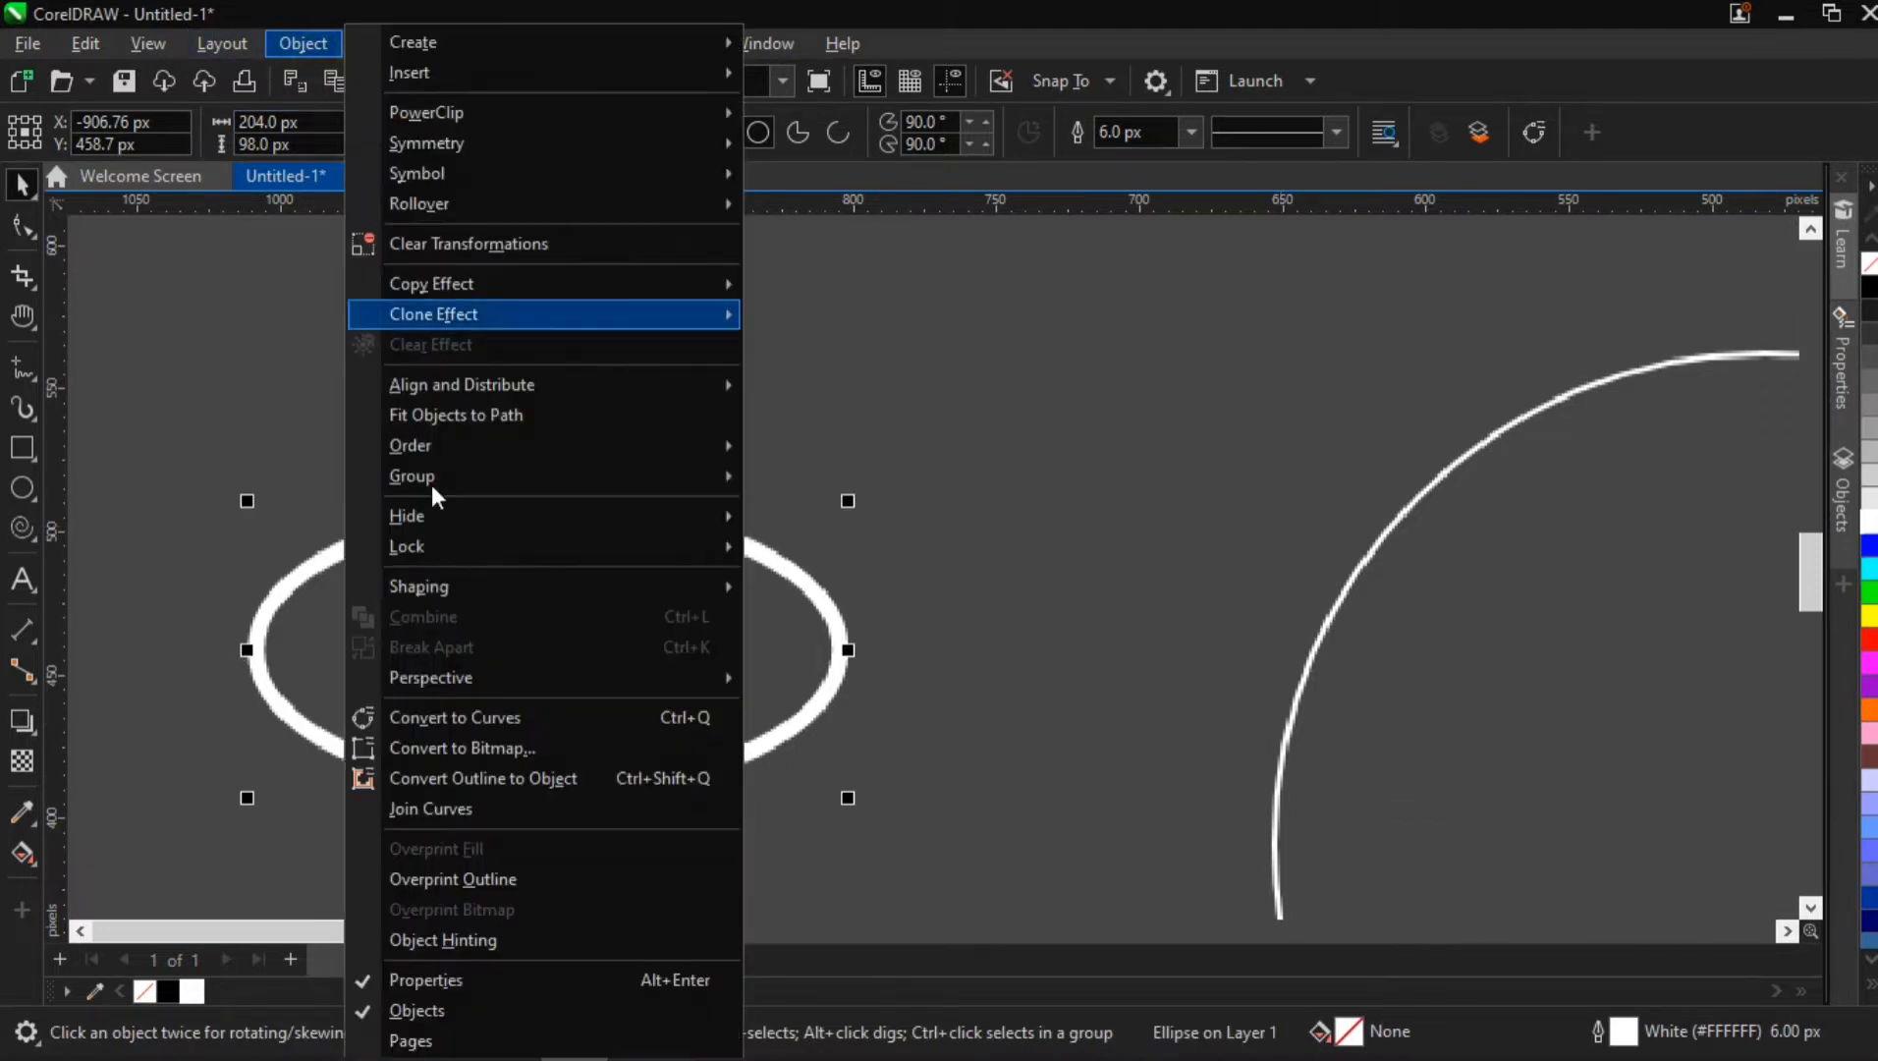
{"action": "left_click", "coordinate": [499, 779]}
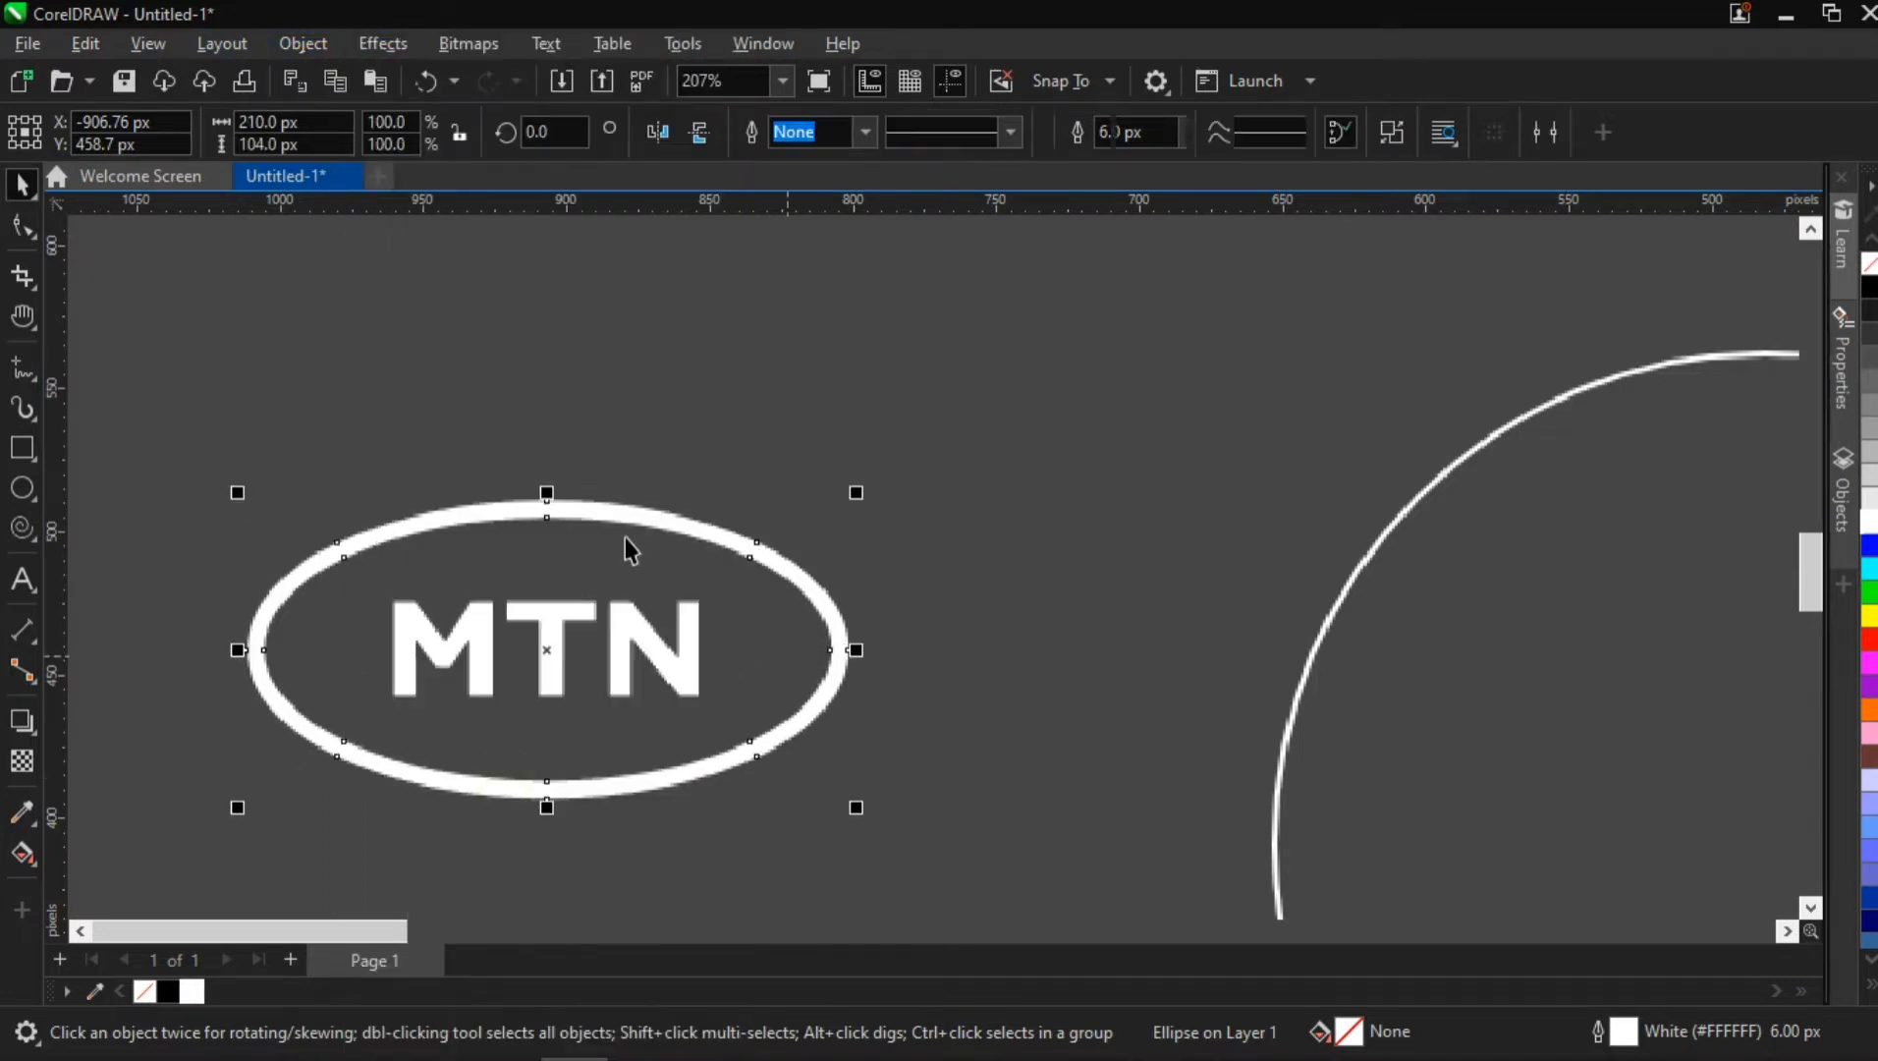
{"action": "left_click", "coordinate": [661, 454]}
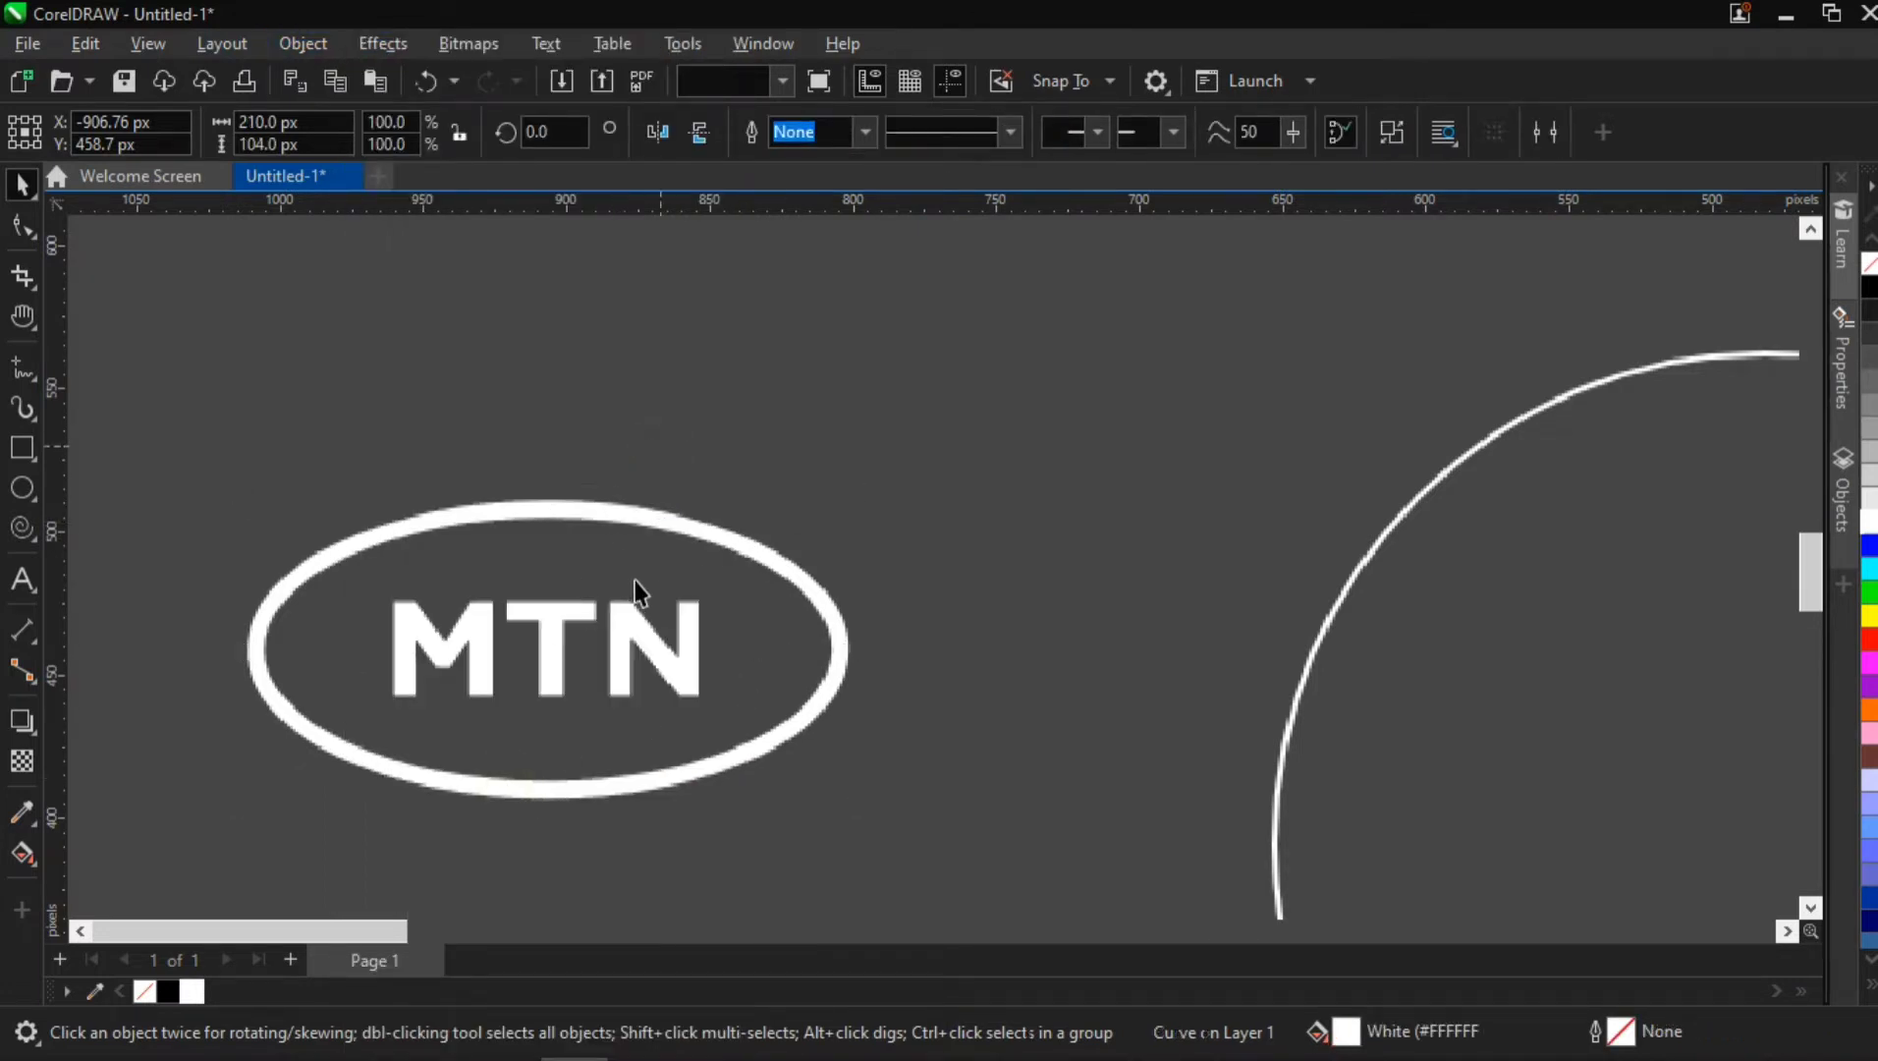
Group the MTN text with the ellipse ring around it
{"action": "scroll", "coordinate": [638, 594], "scroll_direction": "down", "scroll_amount": 2}
{"action": "scroll", "coordinate": [638, 599], "scroll_direction": "down", "scroll_amount": 1}
{"action": "left_click", "coordinate": [629, 618]}
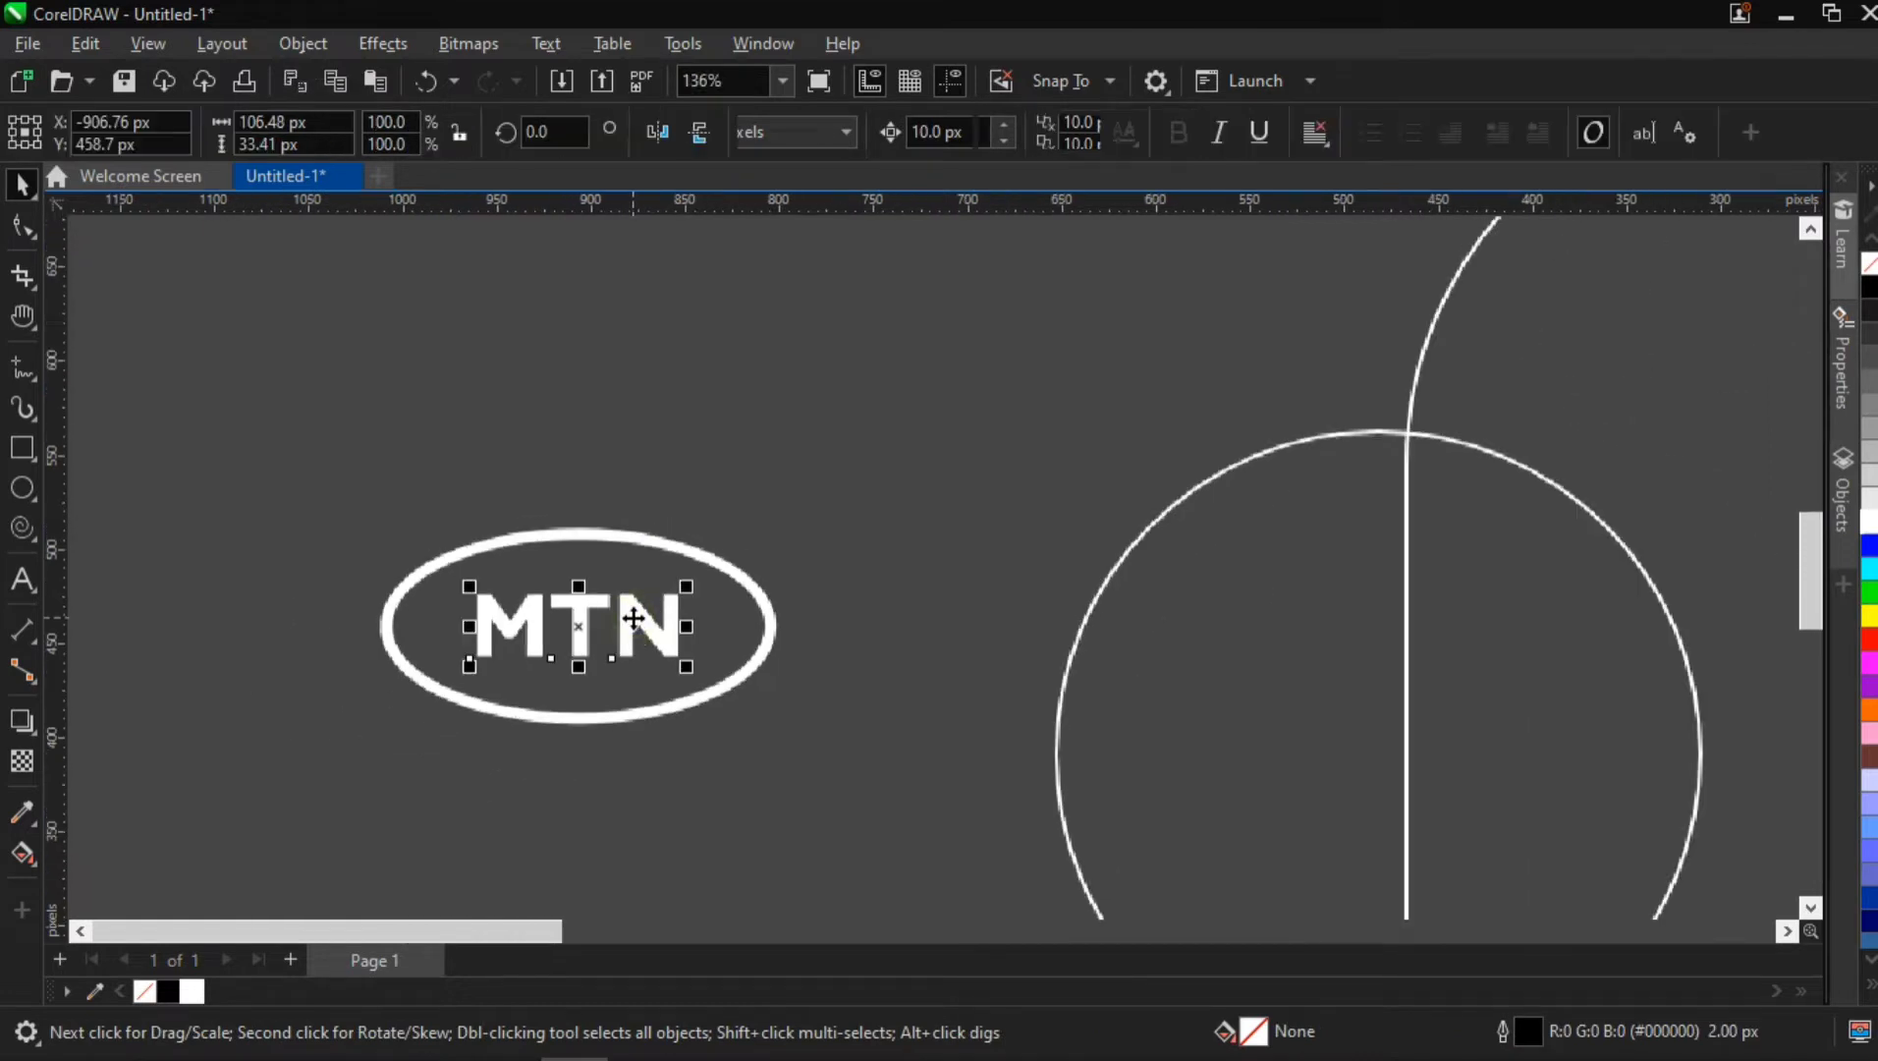
{"action": "scroll", "coordinate": [630, 618], "scroll_direction": "down", "scroll_amount": 2}
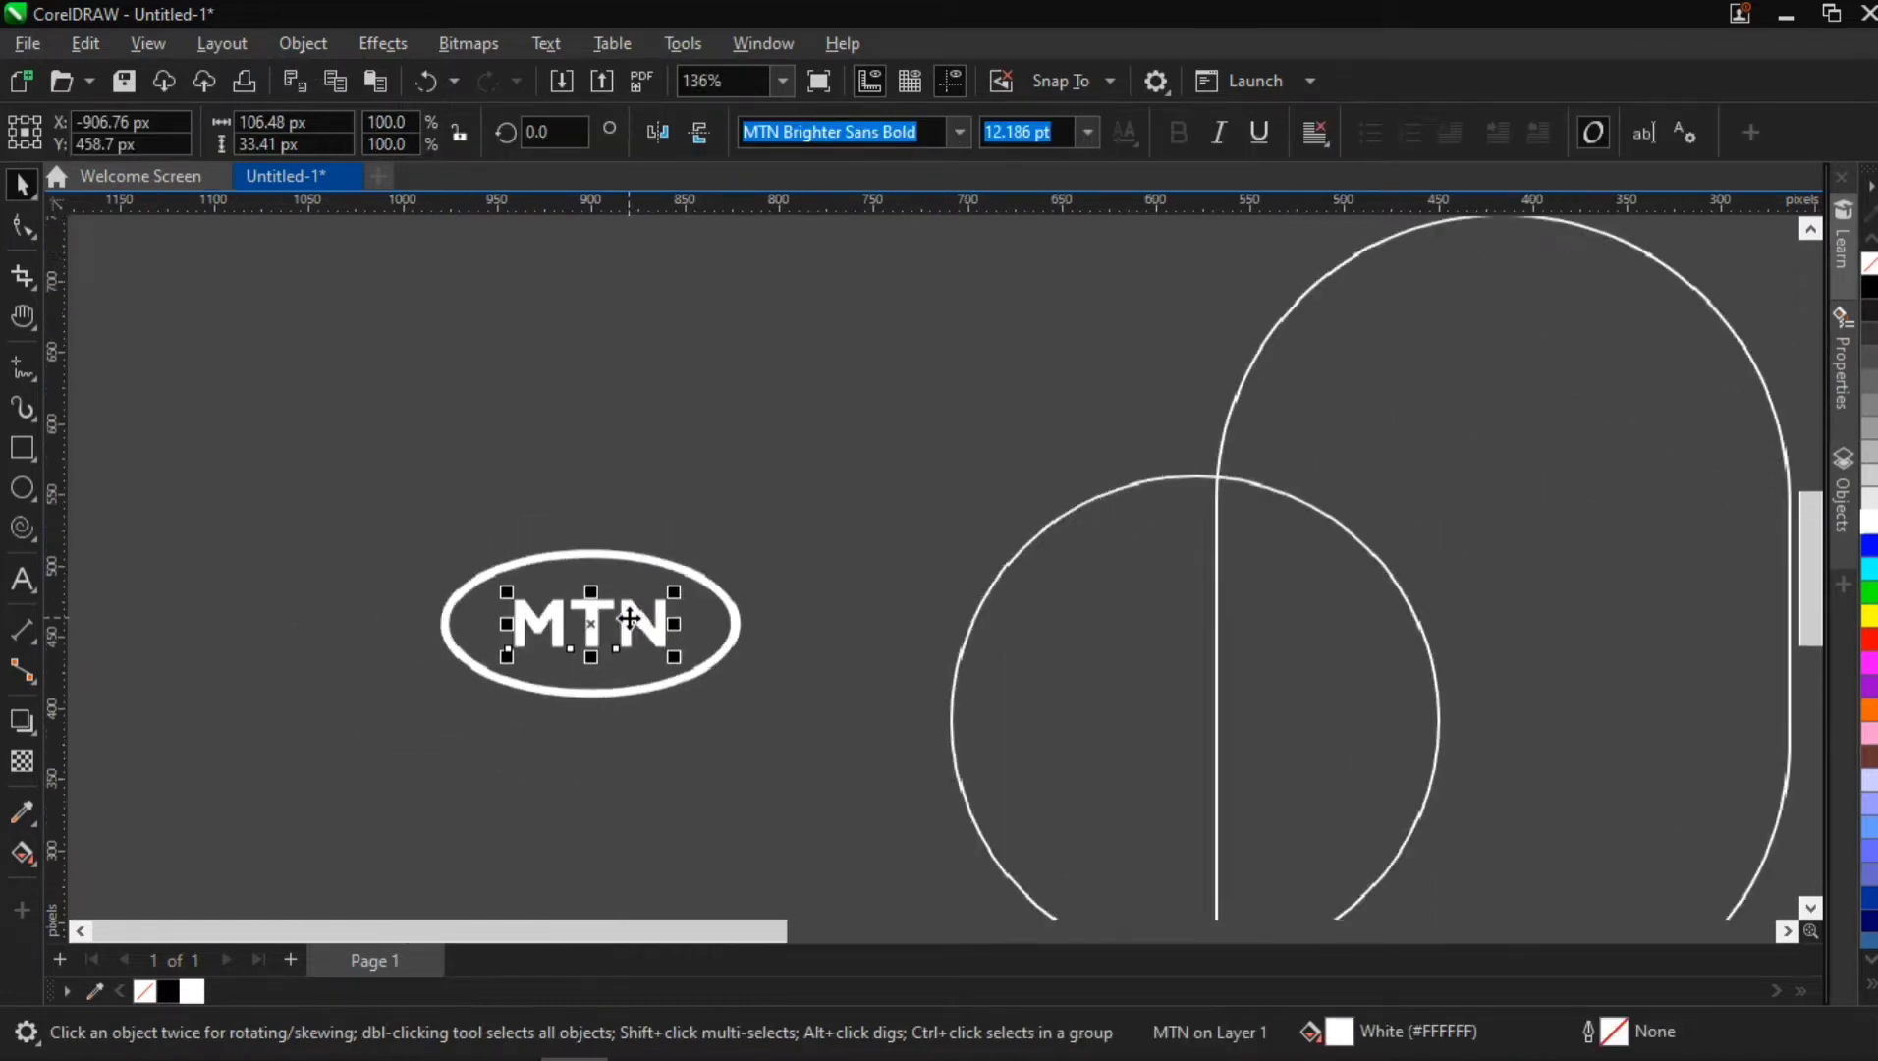
{"action": "left_click_drag", "start_coordinate": [453, 574], "coordinate": [748, 695]}
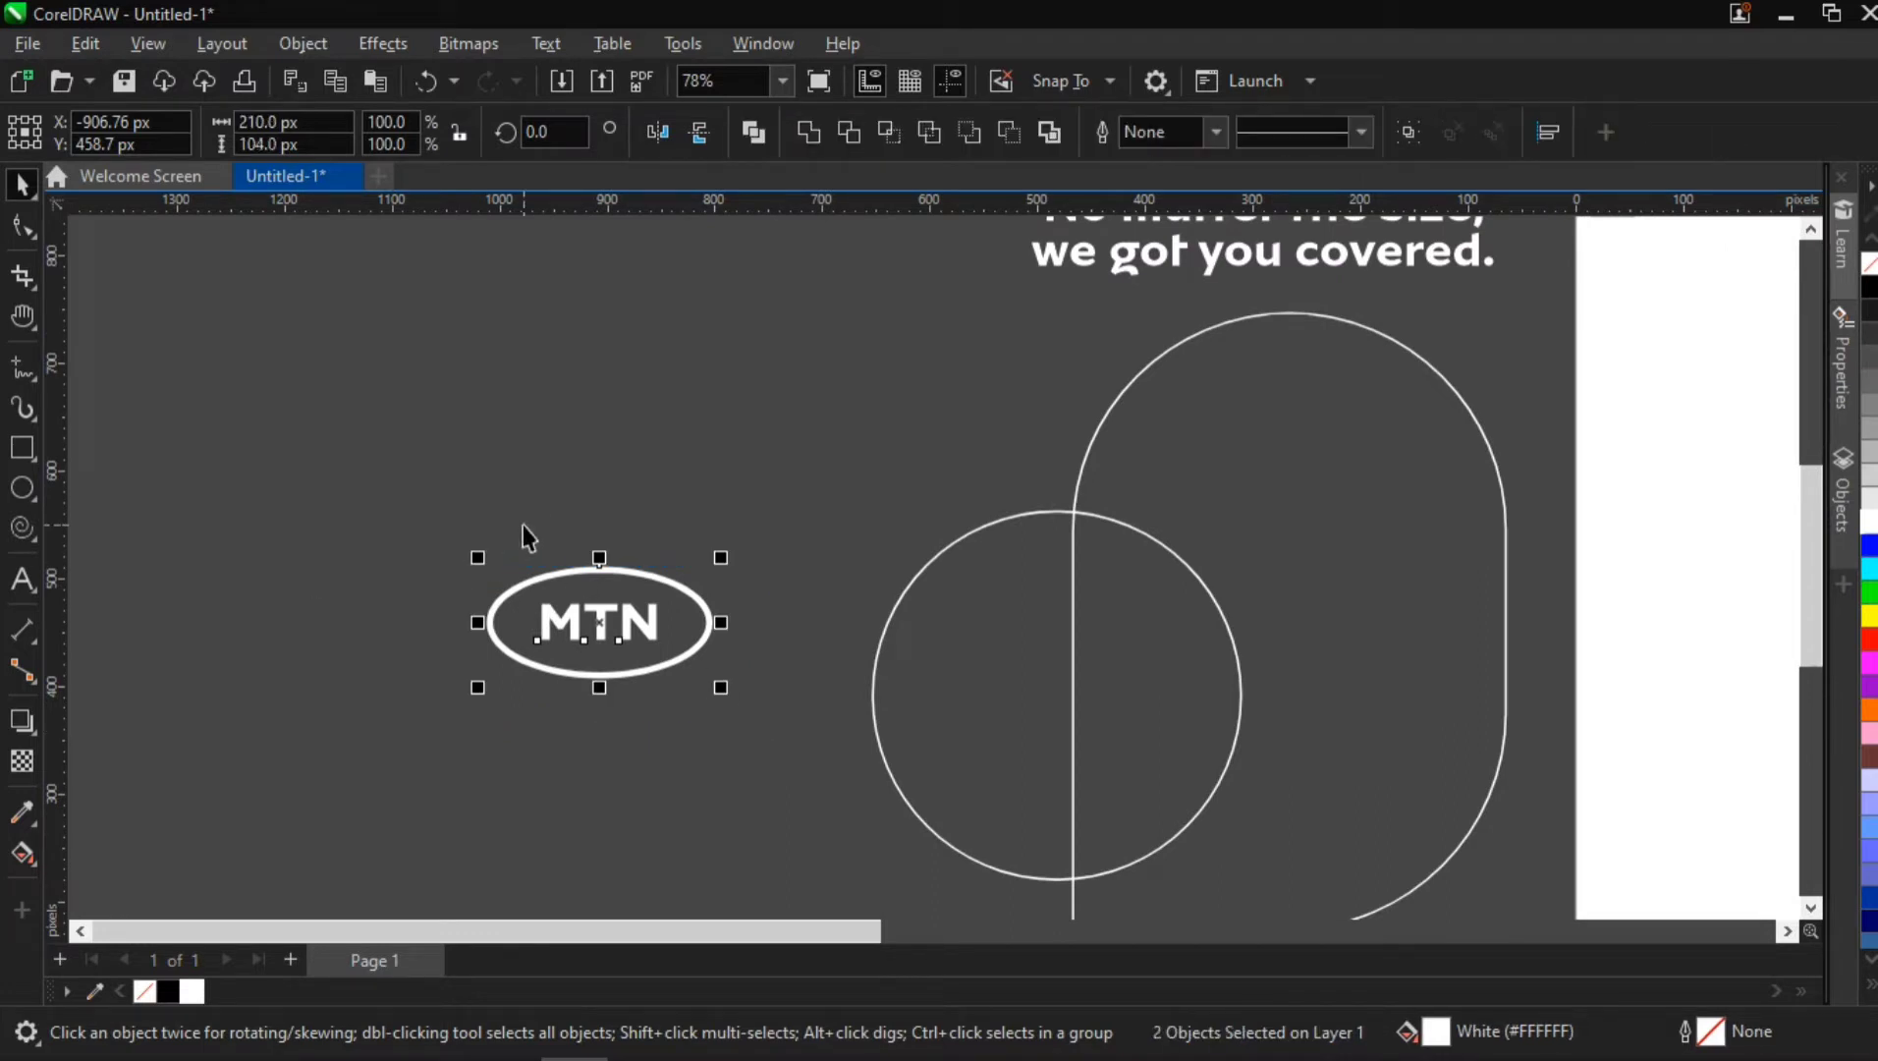
{"action": "key", "text": "ctrl+g"}
Move the grouped logo next to the page's lower-left corner, to about X -112, Y 149 px
{"action": "scroll", "coordinate": [739, 656], "scroll_direction": "down", "scroll_amount": 2}
{"action": "left_click_drag", "start_coordinate": [673, 612], "coordinate": [1235, 871]}
{"action": "key", "text": "h"}
{"action": "left_click_drag", "start_coordinate": [1088, 755], "coordinate": [623, 658]}
{"action": "left_click_drag", "start_coordinate": [988, 663], "coordinate": [762, 726]}
{"action": "scroll", "coordinate": [747, 658], "scroll_direction": "down", "scroll_amount": 1}
{"action": "key", "text": "space"}
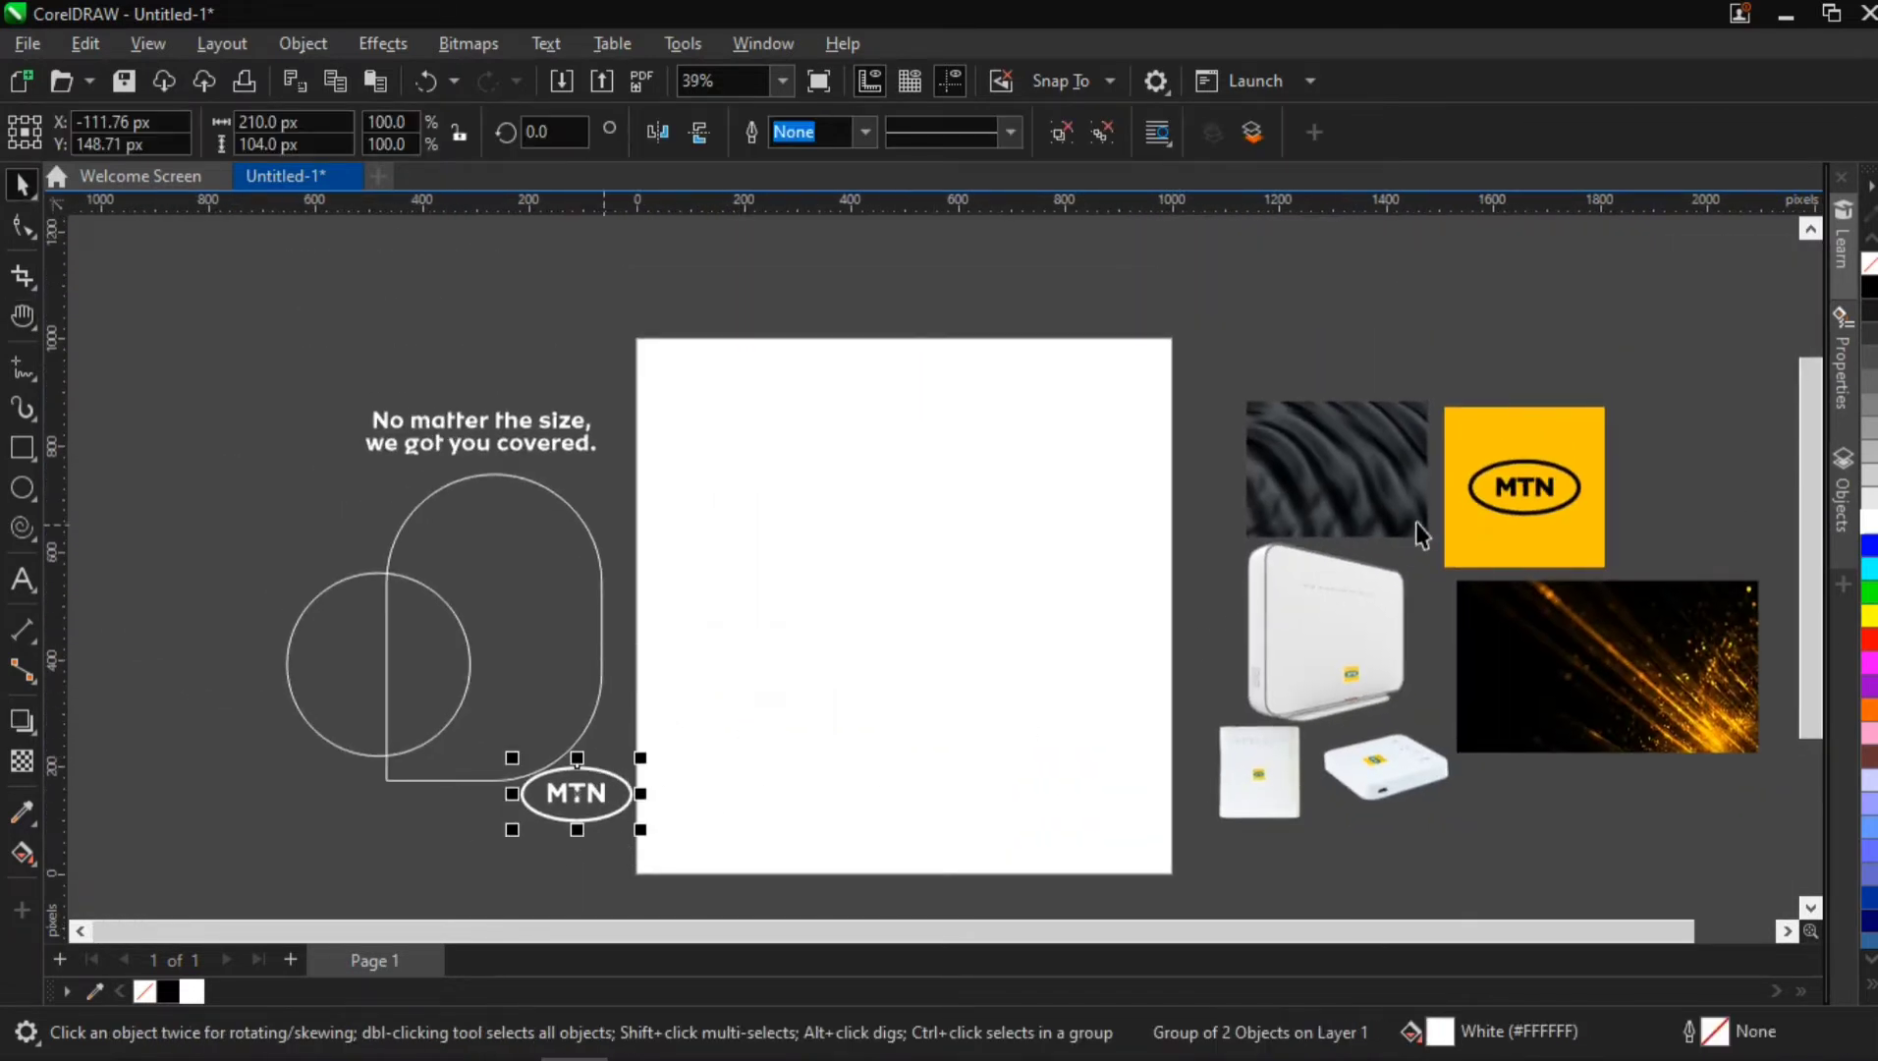
Sample the yellow background of the MTN logo image into the document palette
{"action": "left_click", "coordinate": [1501, 444]}
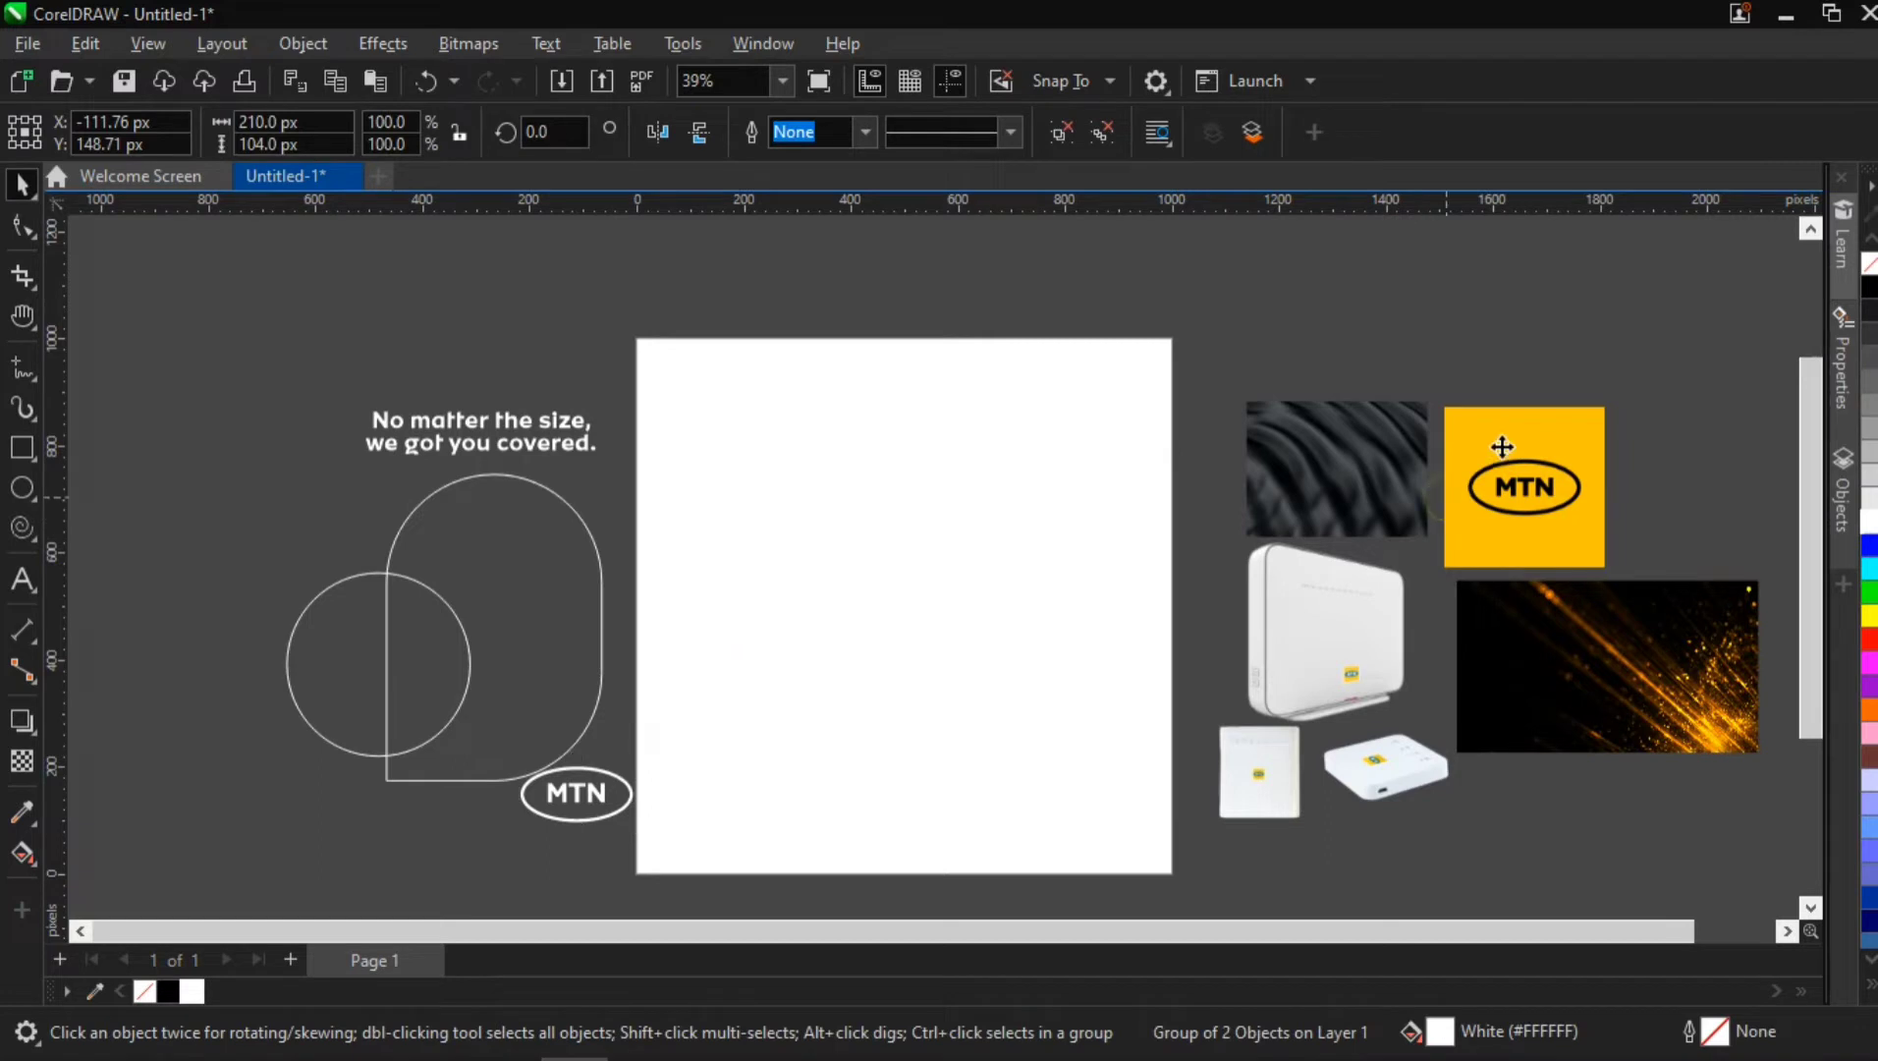
{"action": "left_click", "coordinate": [95, 994]}
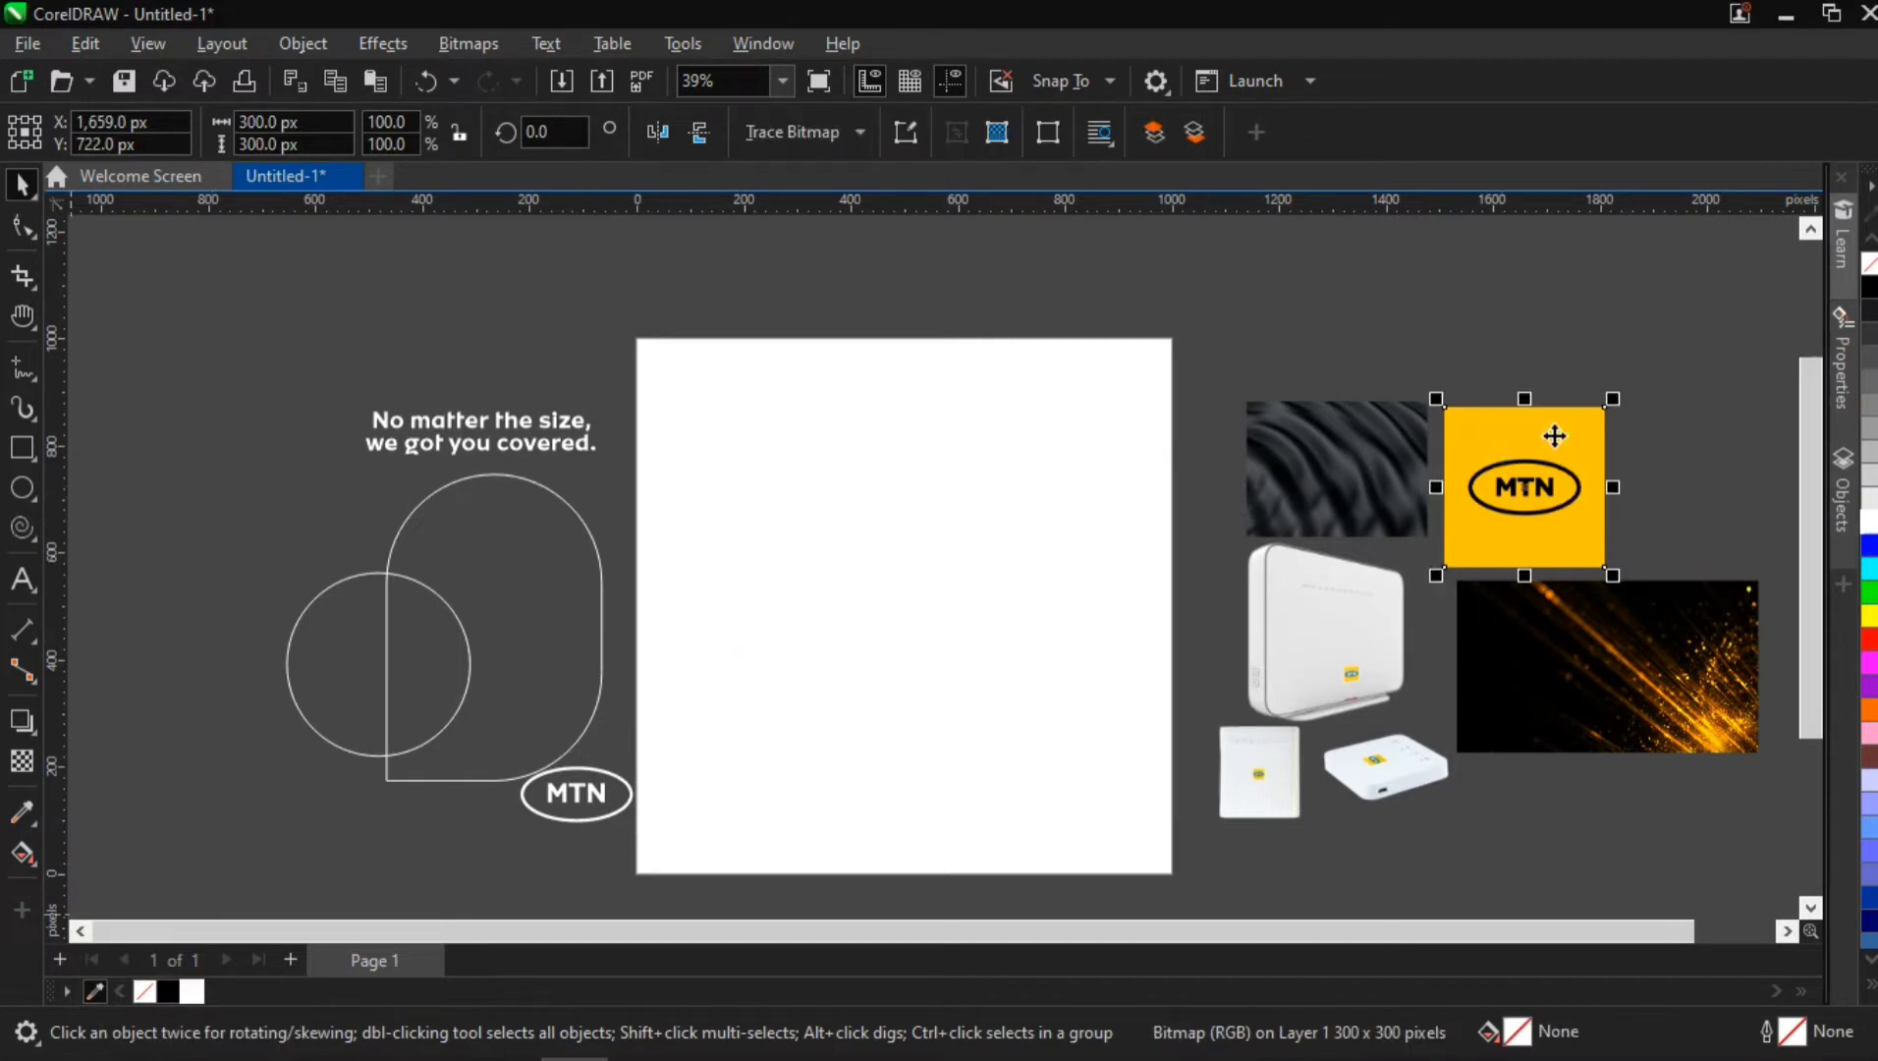
{"action": "left_click", "coordinate": [1553, 435]}
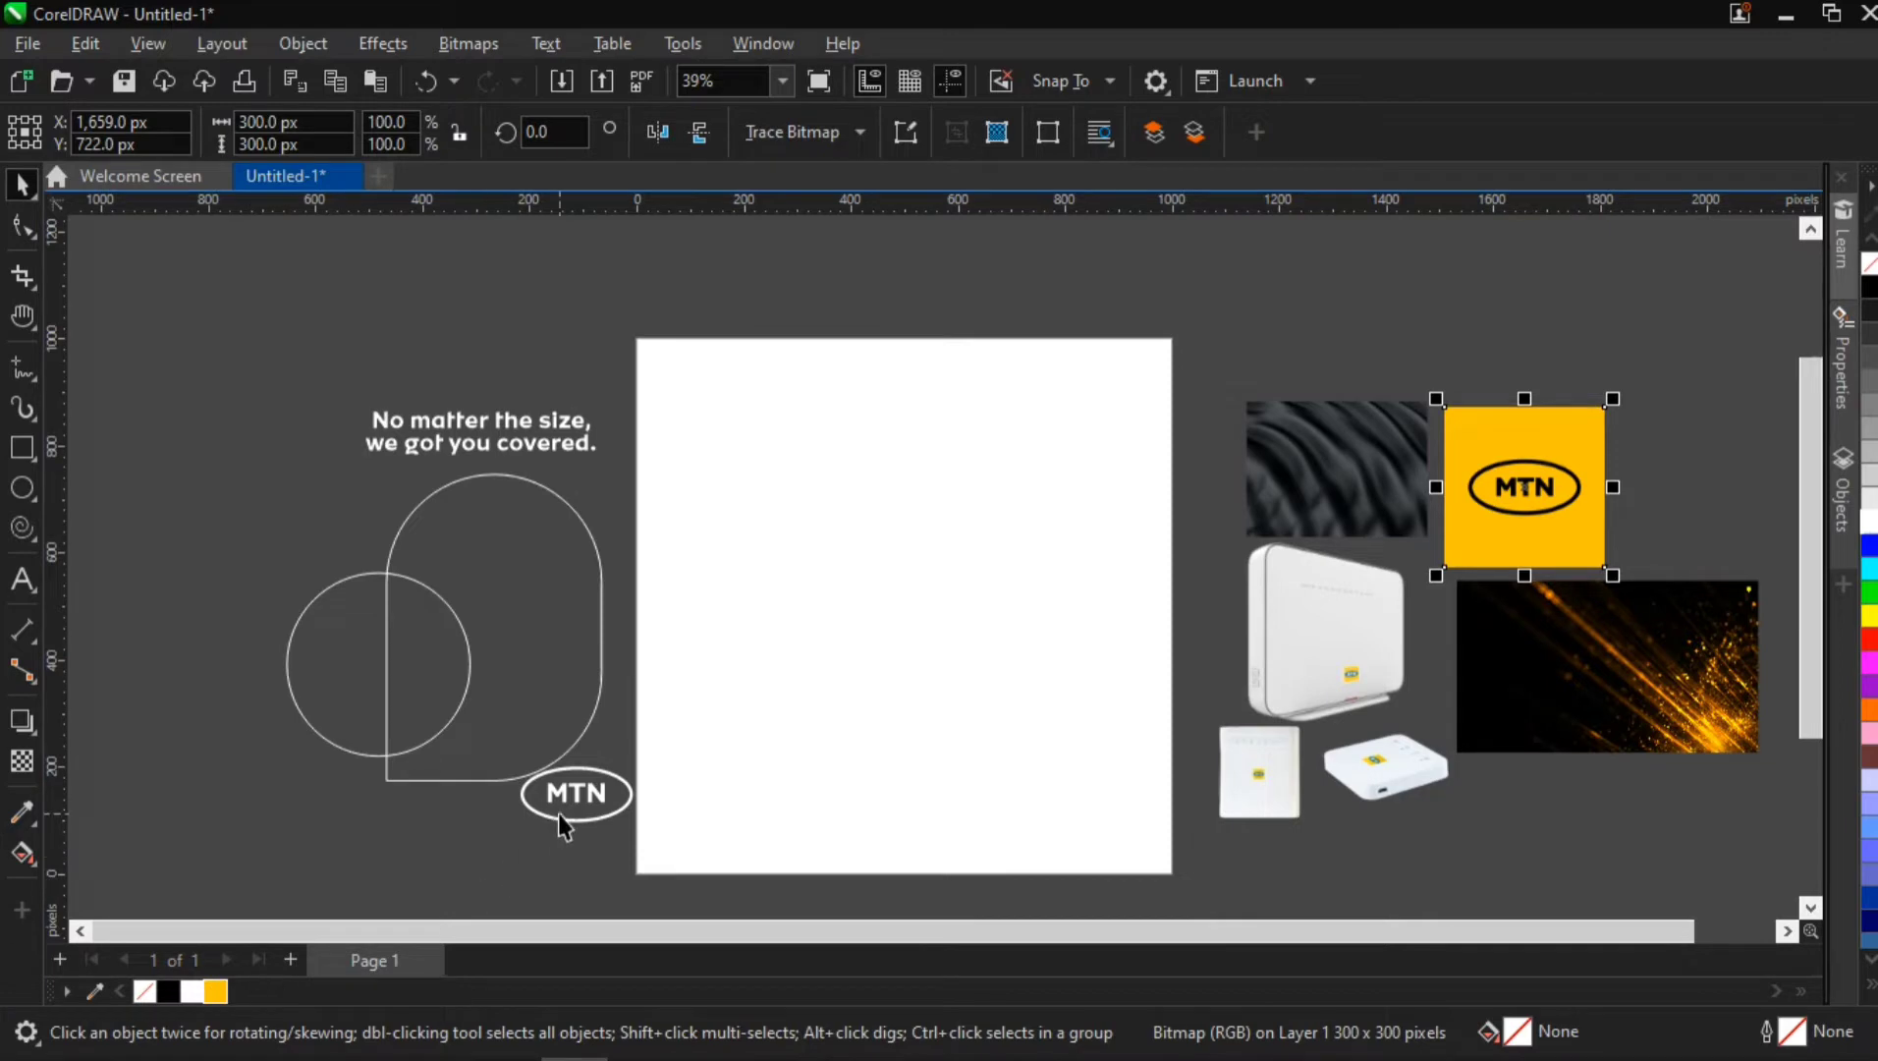
Fill the grouped MTN logo with the sampled yellow, #FFC403
{"action": "left_click", "coordinate": [575, 794]}
{"action": "scroll", "coordinate": [543, 849], "scroll_direction": "up", "scroll_amount": 2}
{"action": "scroll", "coordinate": [560, 825], "scroll_direction": "up", "scroll_amount": 2}
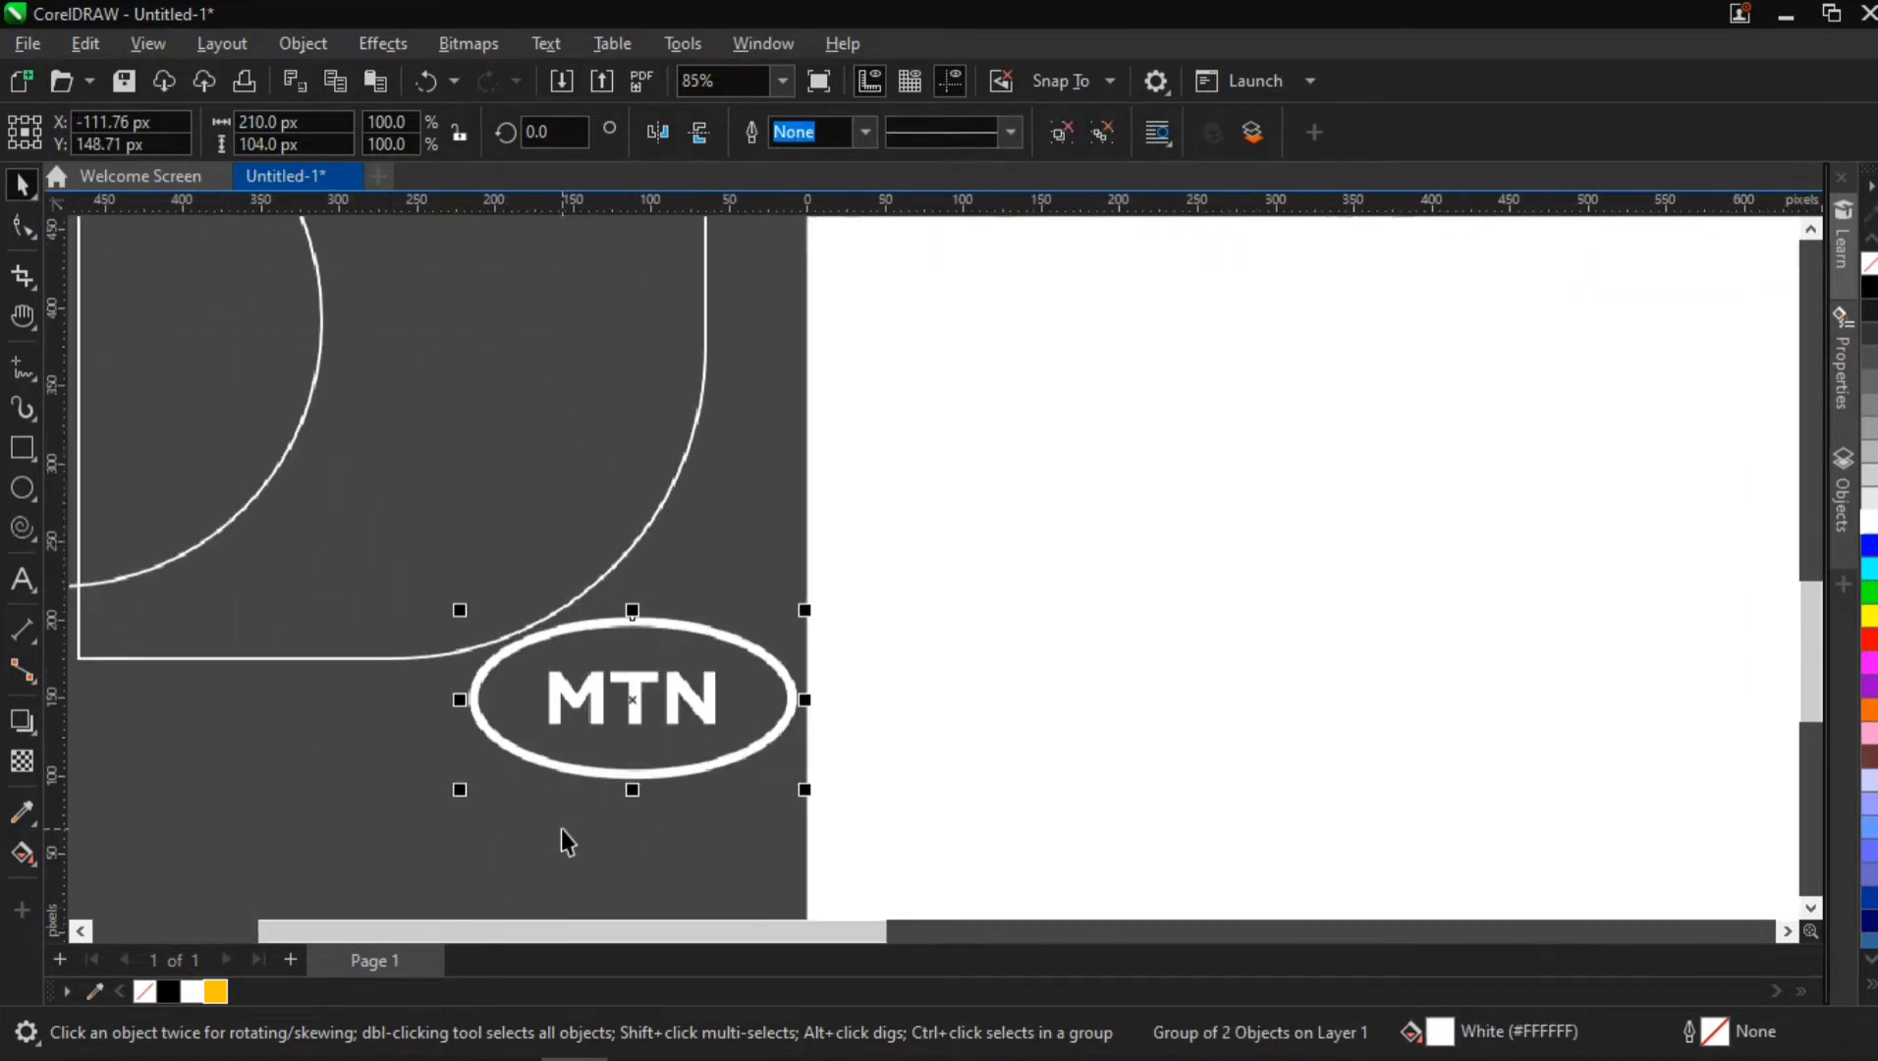
{"action": "left_click", "coordinate": [215, 991]}
{"action": "left_click", "coordinate": [579, 790]}
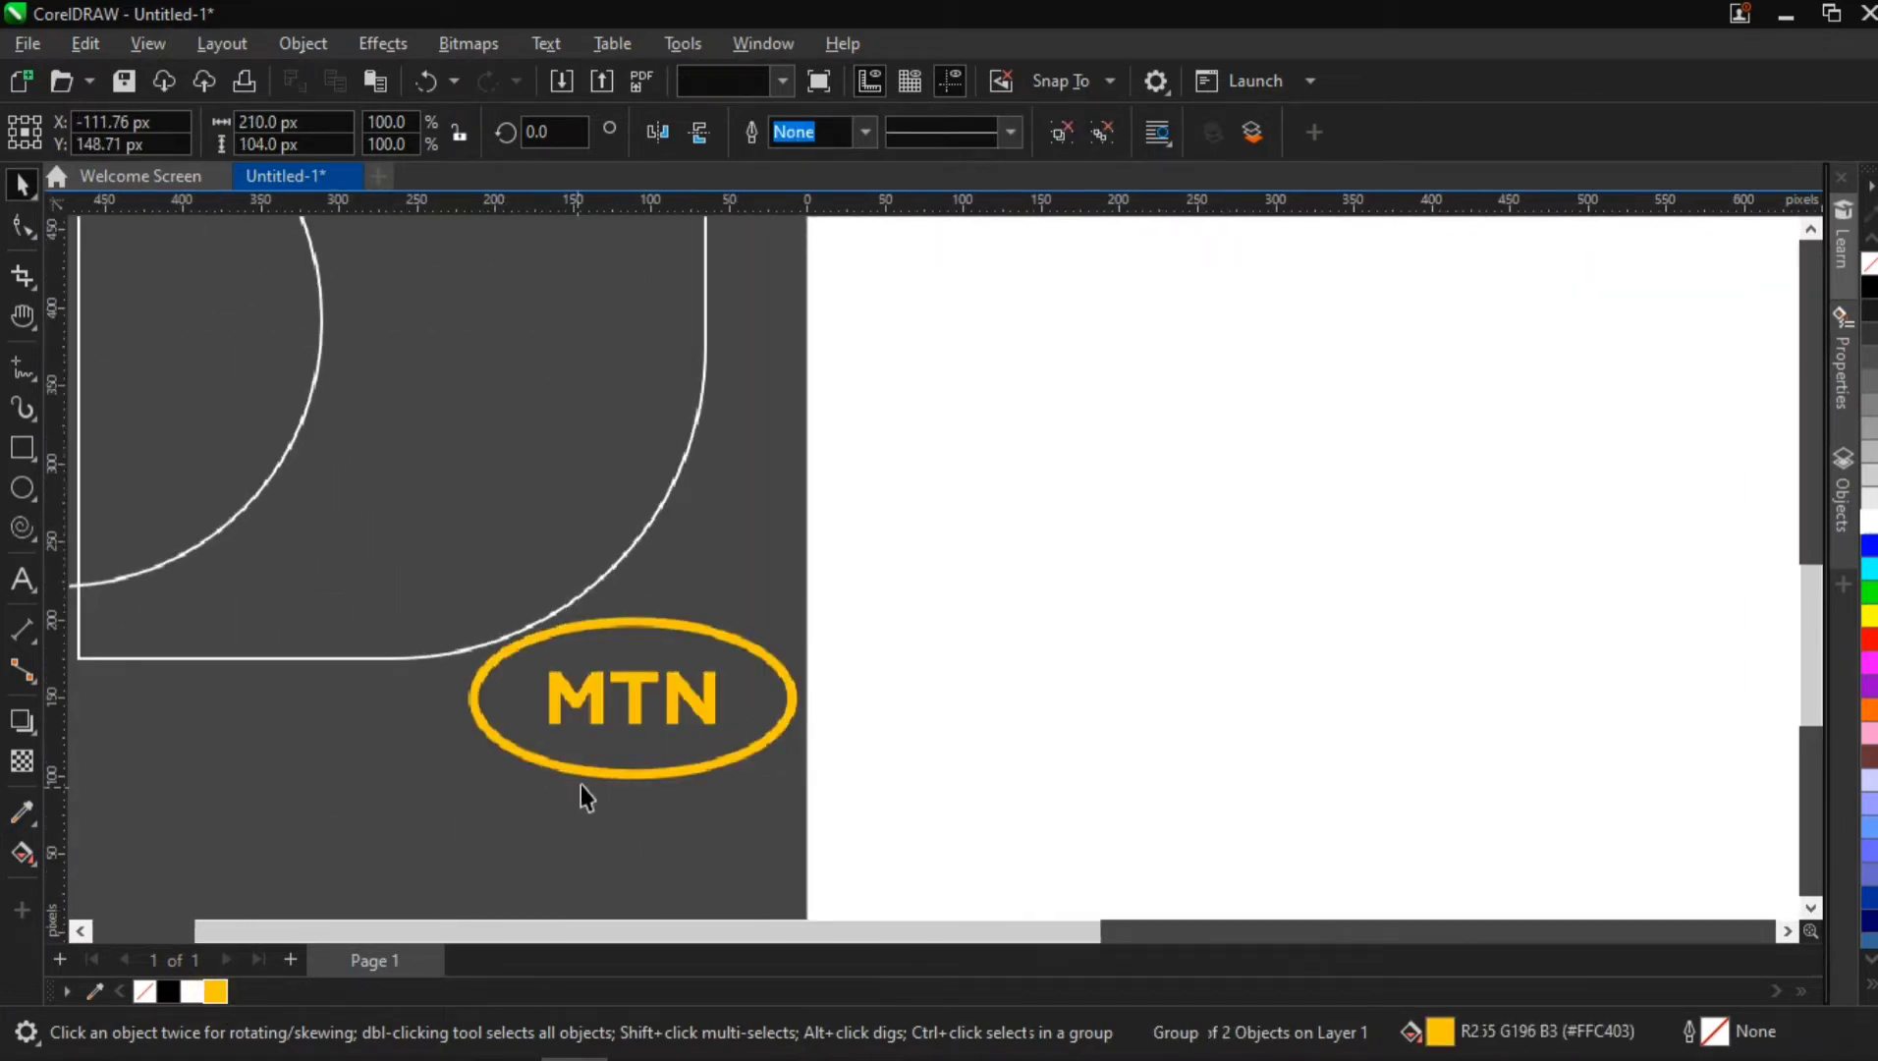
Move the yellow logo beside the headline text, to about X -676, Y 825 px
{"action": "scroll", "coordinate": [581, 781], "scroll_direction": "down", "scroll_amount": 4}
{"action": "left_click_drag", "start_coordinate": [585, 749], "coordinate": [289, 381]}
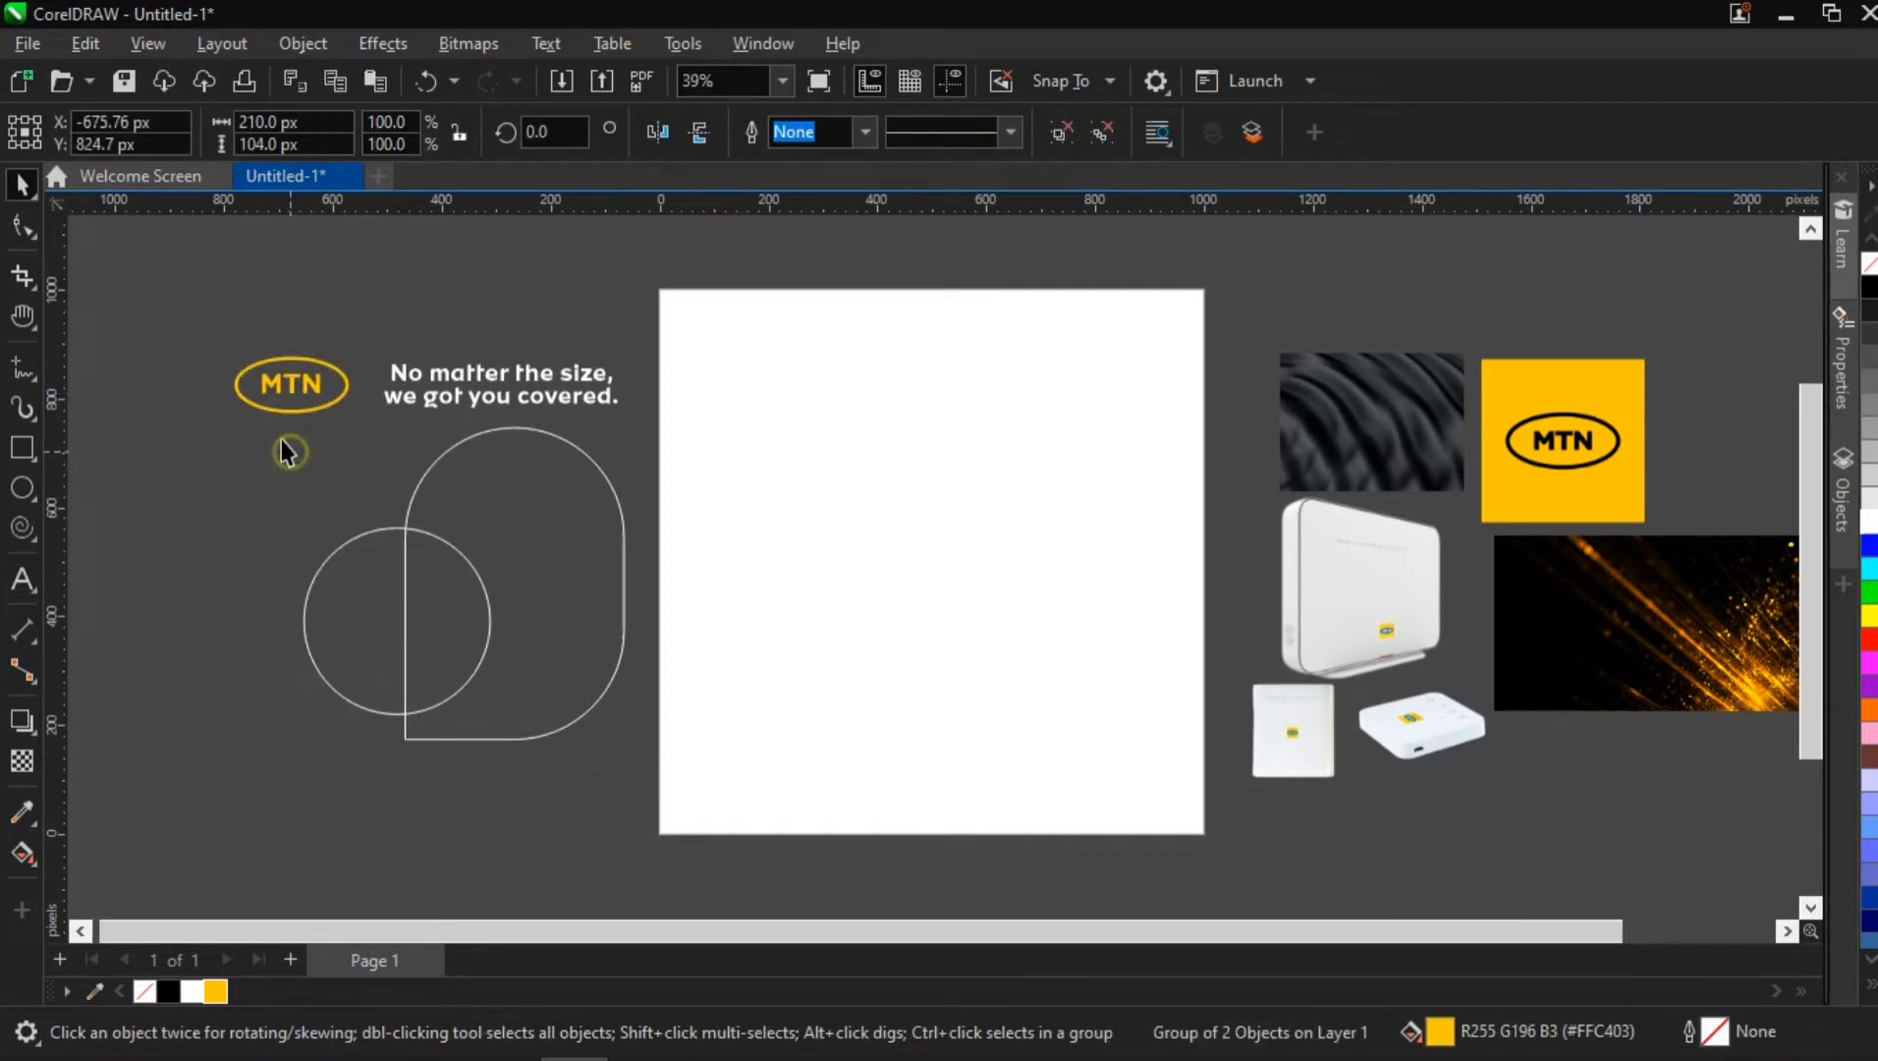
{"action": "left_click", "coordinate": [285, 443]}
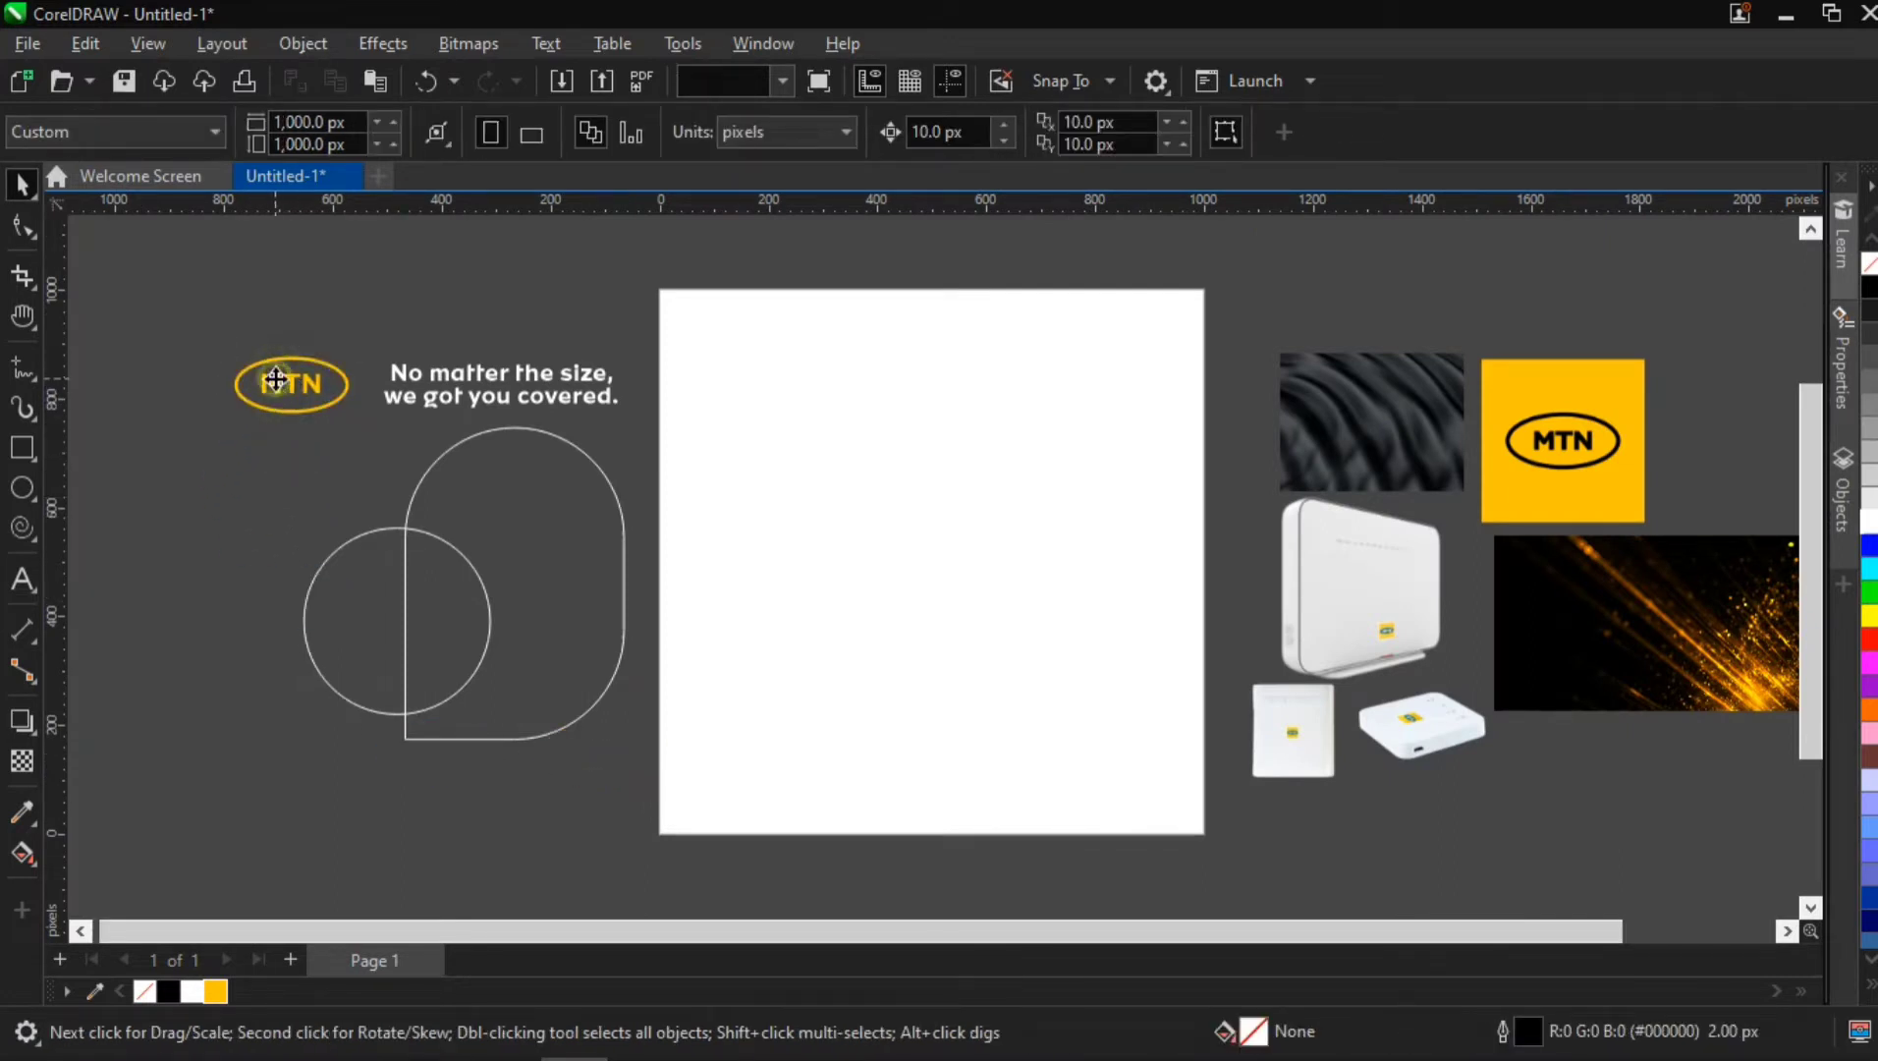
Try black and white fills on the logo and restore the yellow #FFC403
{"action": "left_click", "coordinate": [276, 380]}
{"action": "scroll", "coordinate": [291, 353], "scroll_direction": "up", "scroll_amount": 5}
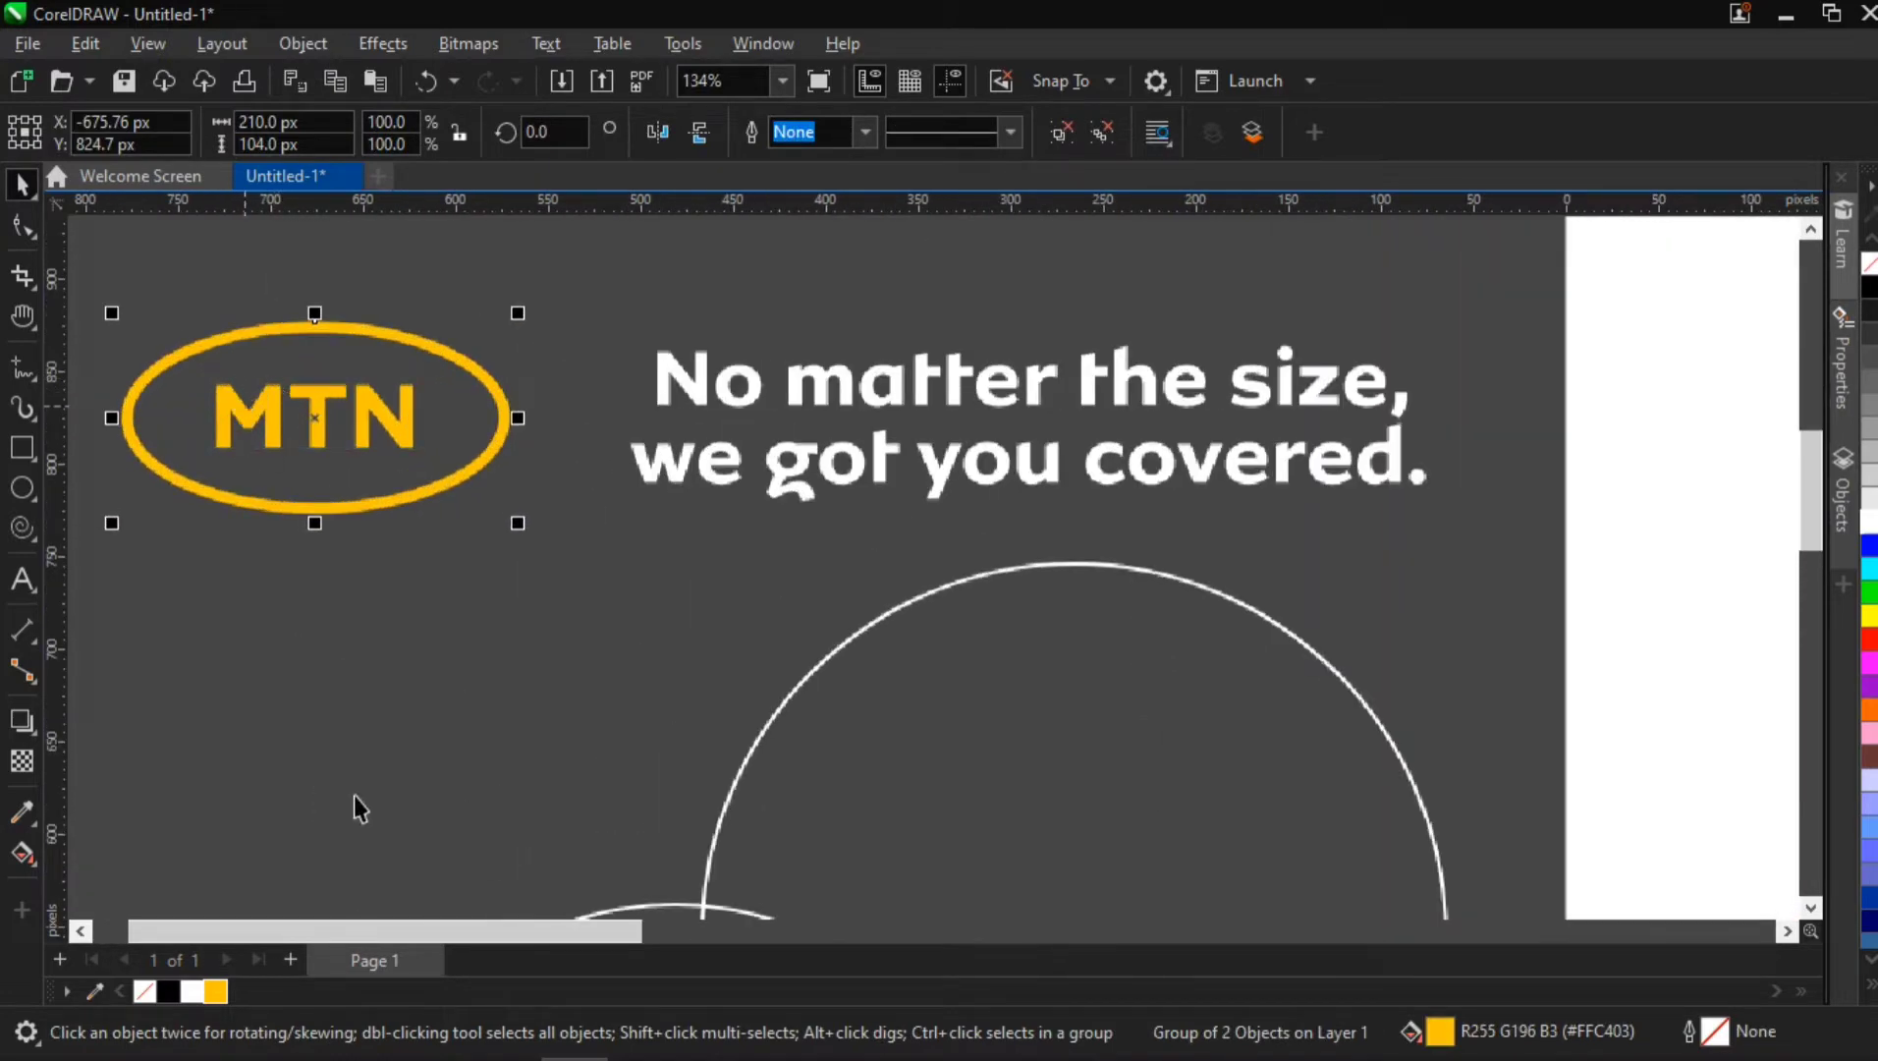
{"action": "left_click", "coordinate": [163, 996]}
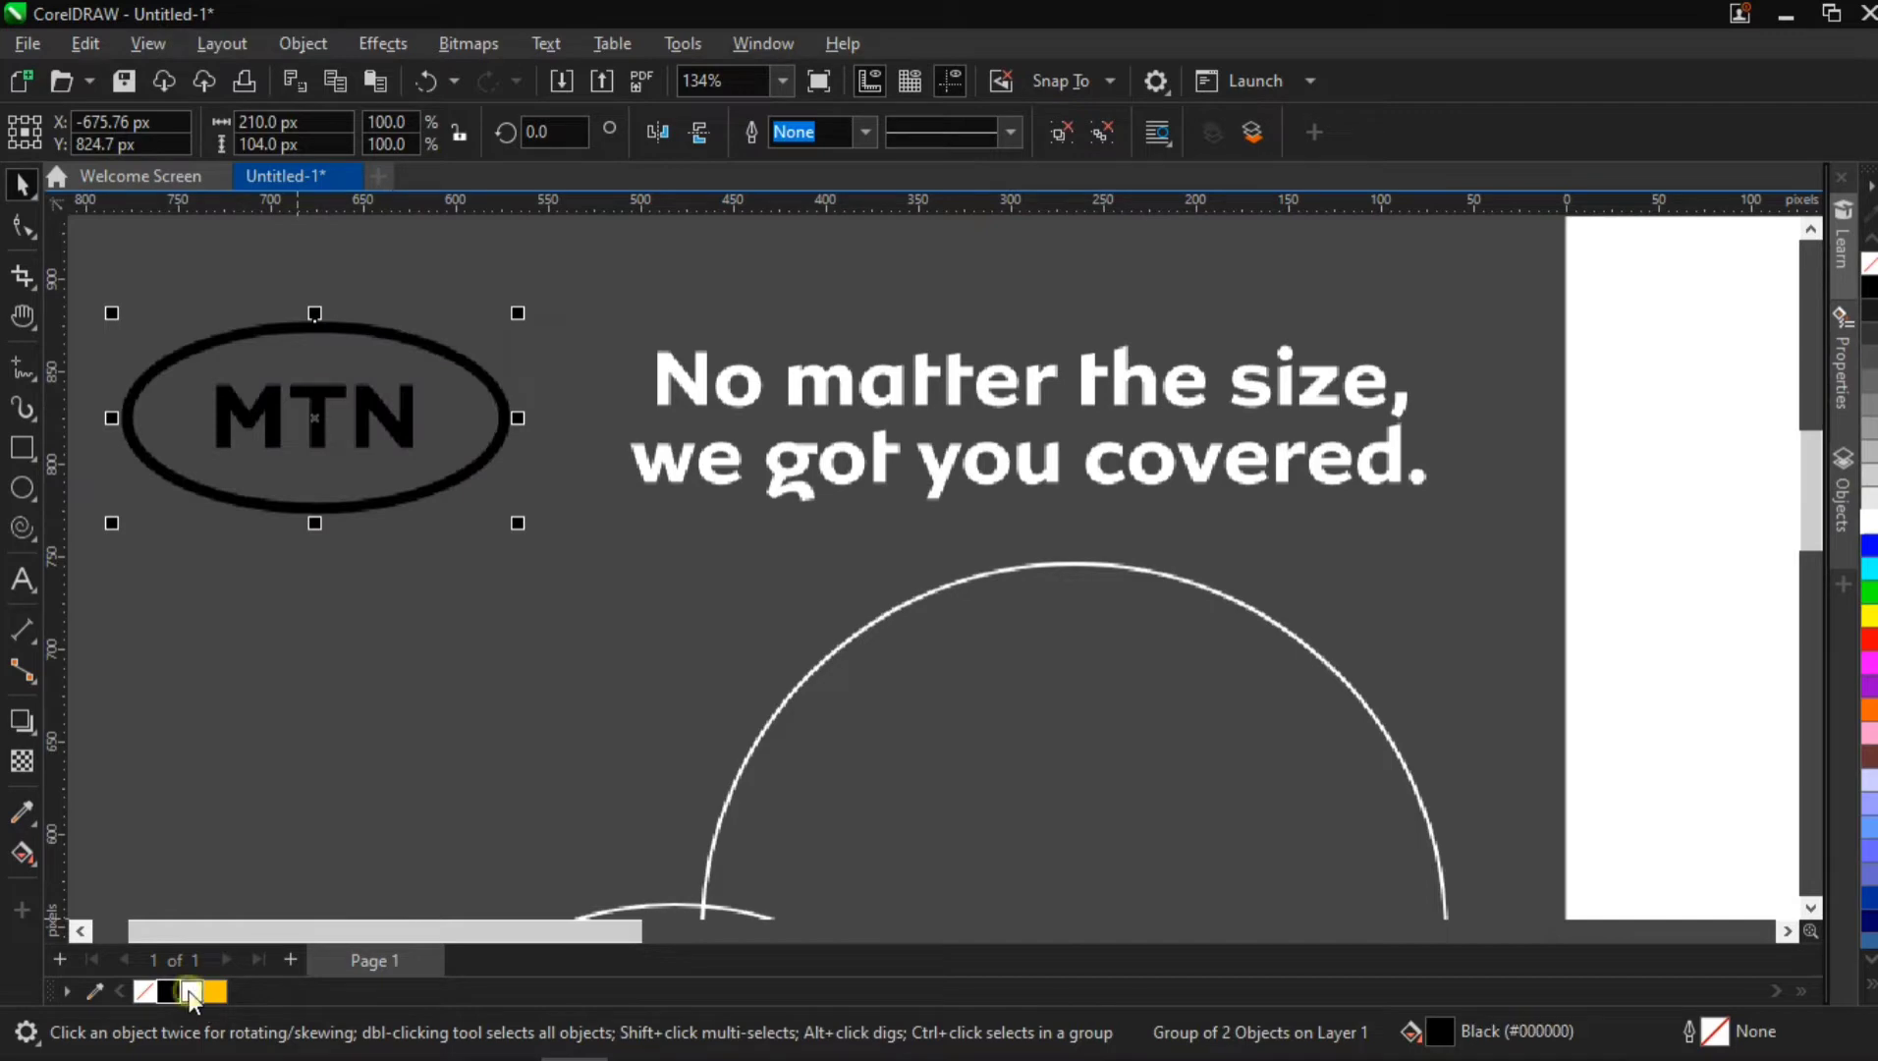
{"action": "left_click", "coordinate": [192, 992]}
{"action": "left_click", "coordinate": [216, 990]}
{"action": "scroll", "coordinate": [501, 669], "scroll_direction": "down", "scroll_amount": 5}
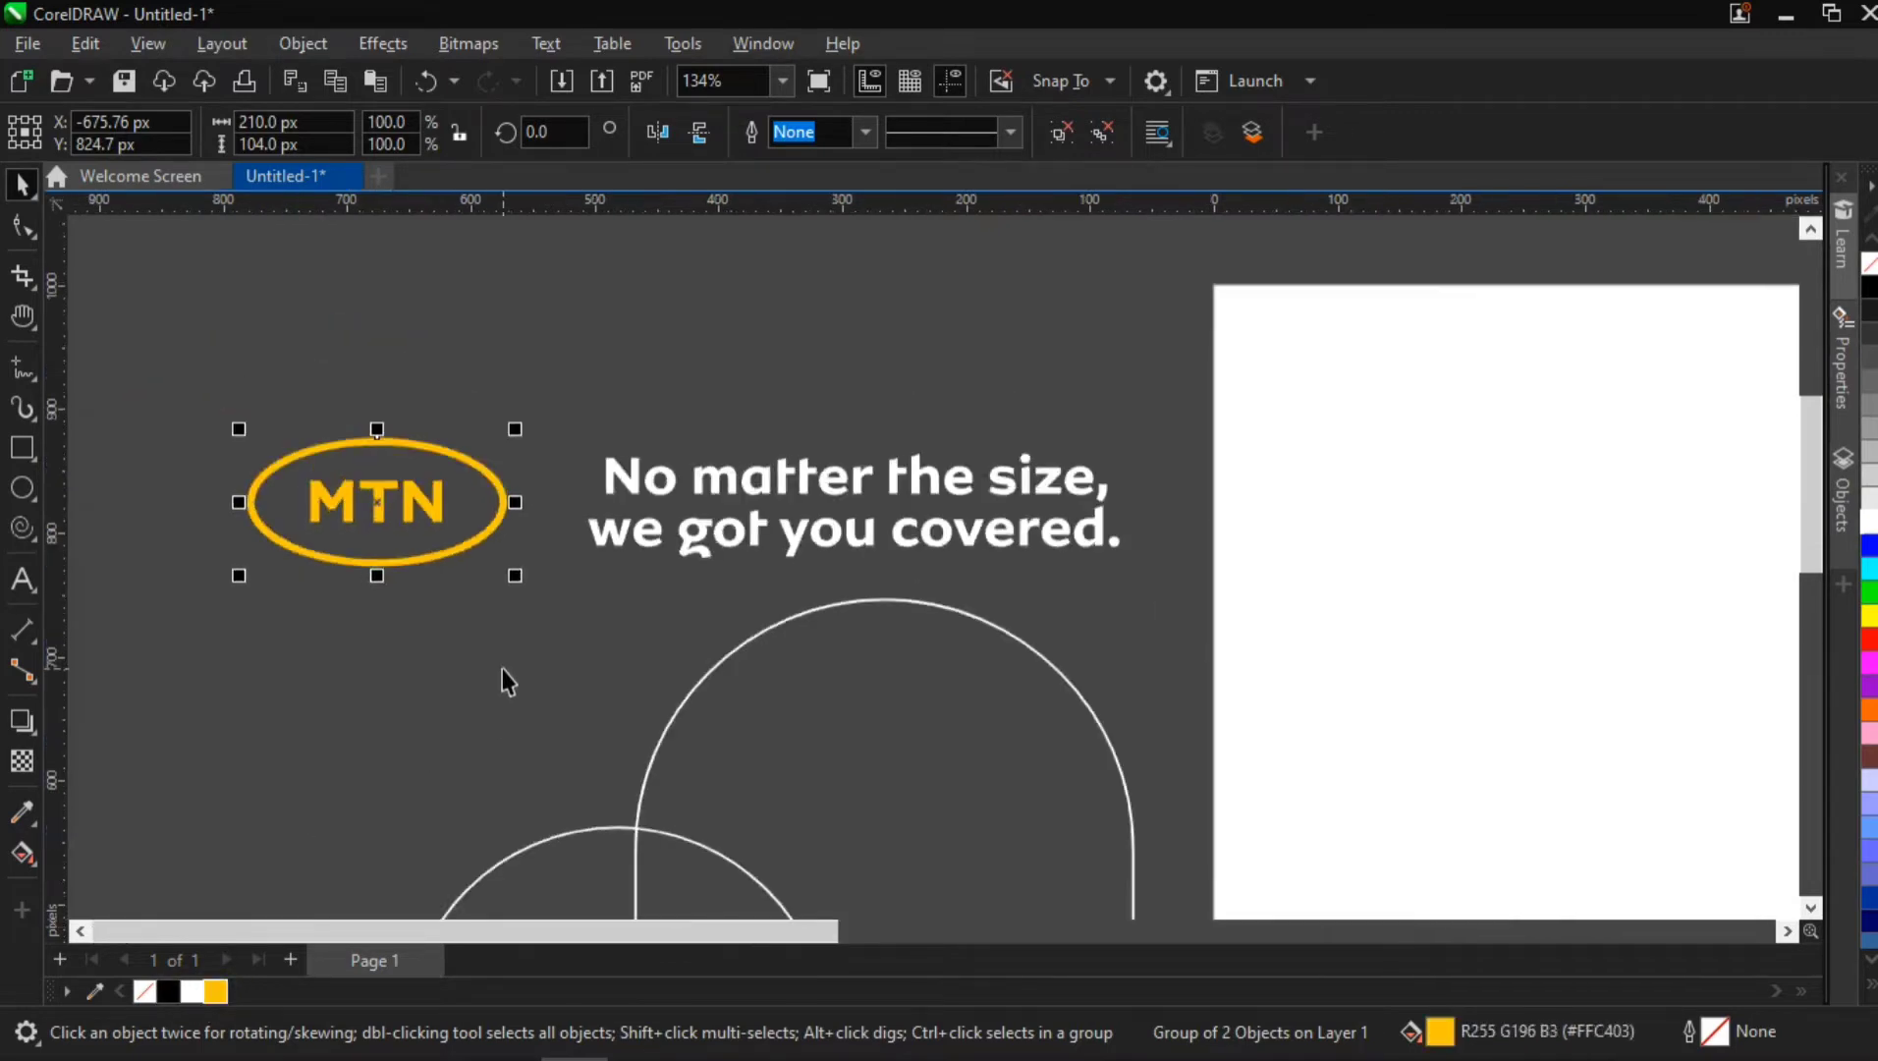
Create a page frame rectangle of 1,000 by 1,000 px
{"action": "key", "text": "h"}
{"action": "left_click_drag", "start_coordinate": [1044, 820], "coordinate": [704, 658]}
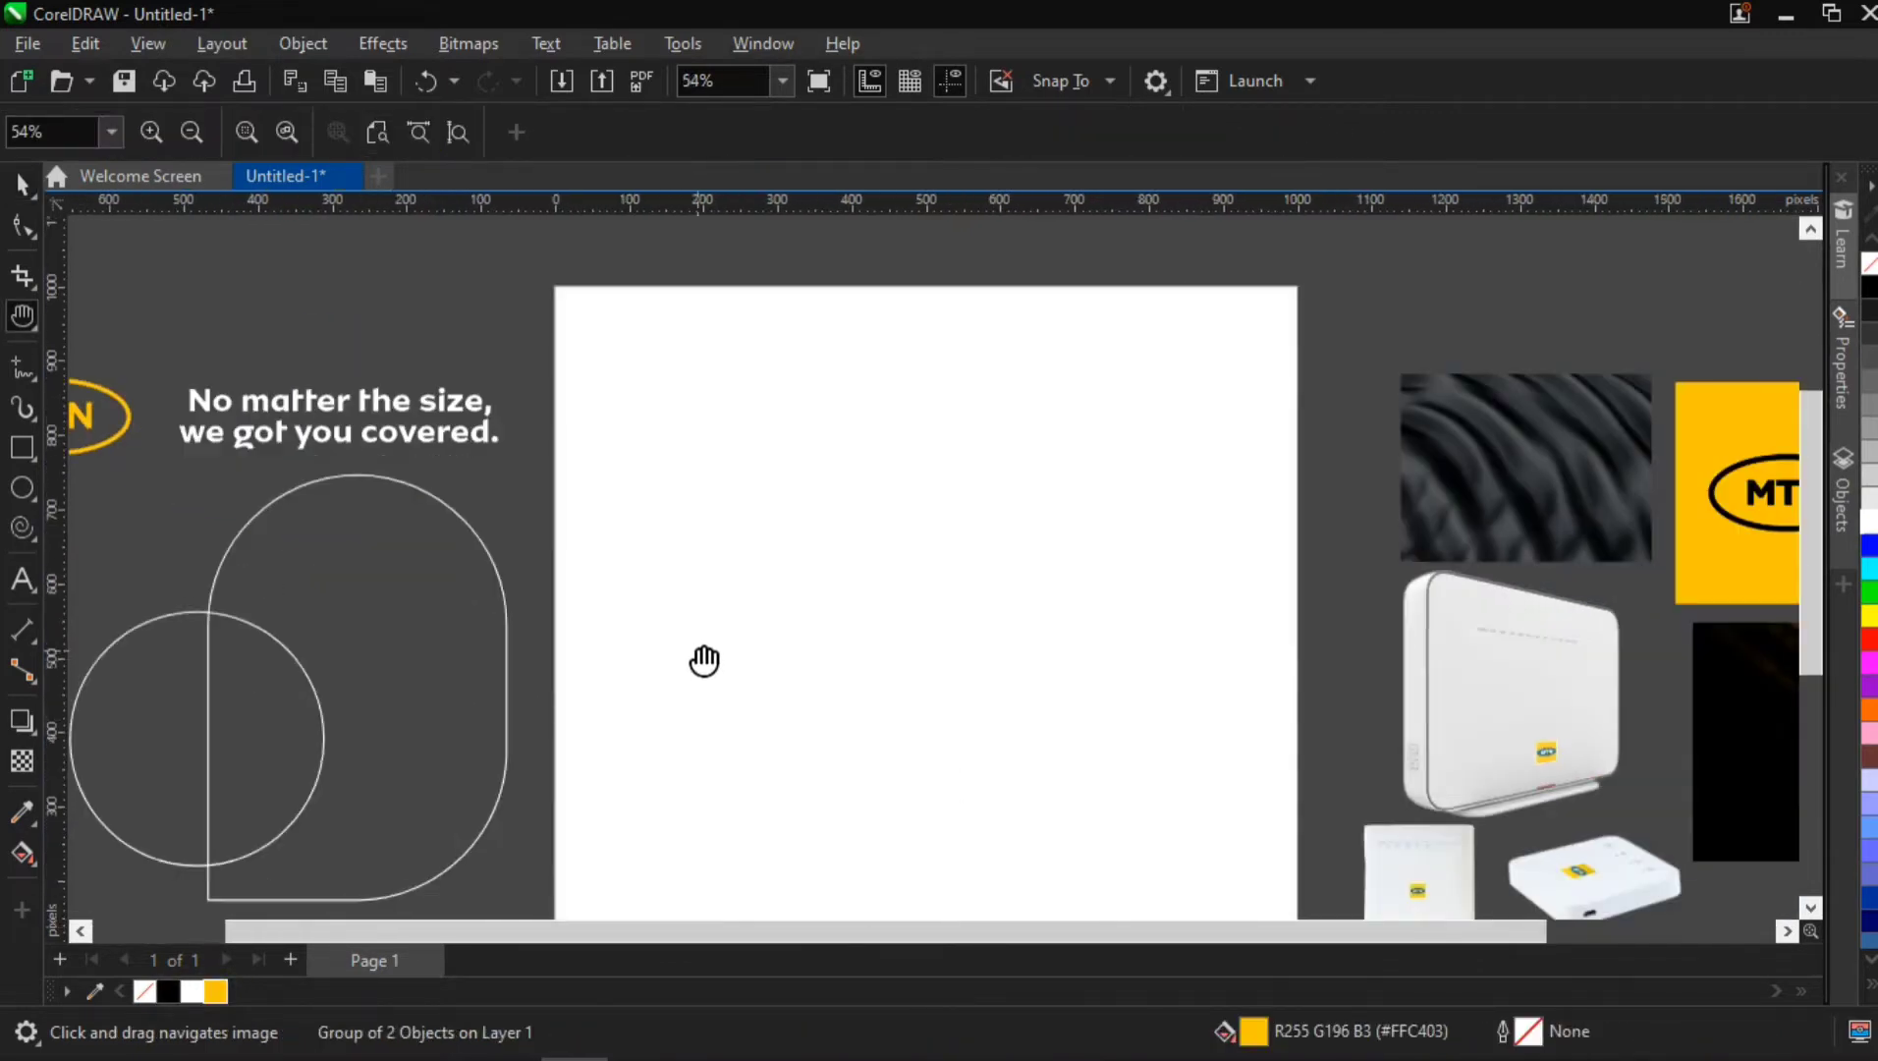
{"action": "scroll", "coordinate": [712, 658], "scroll_direction": "down", "scroll_amount": 1}
{"action": "left_click_drag", "start_coordinate": [889, 631], "coordinate": [751, 564]}
{"action": "scroll", "coordinate": [851, 589], "scroll_direction": "down", "scroll_amount": 1}
{"action": "key", "text": "space"}
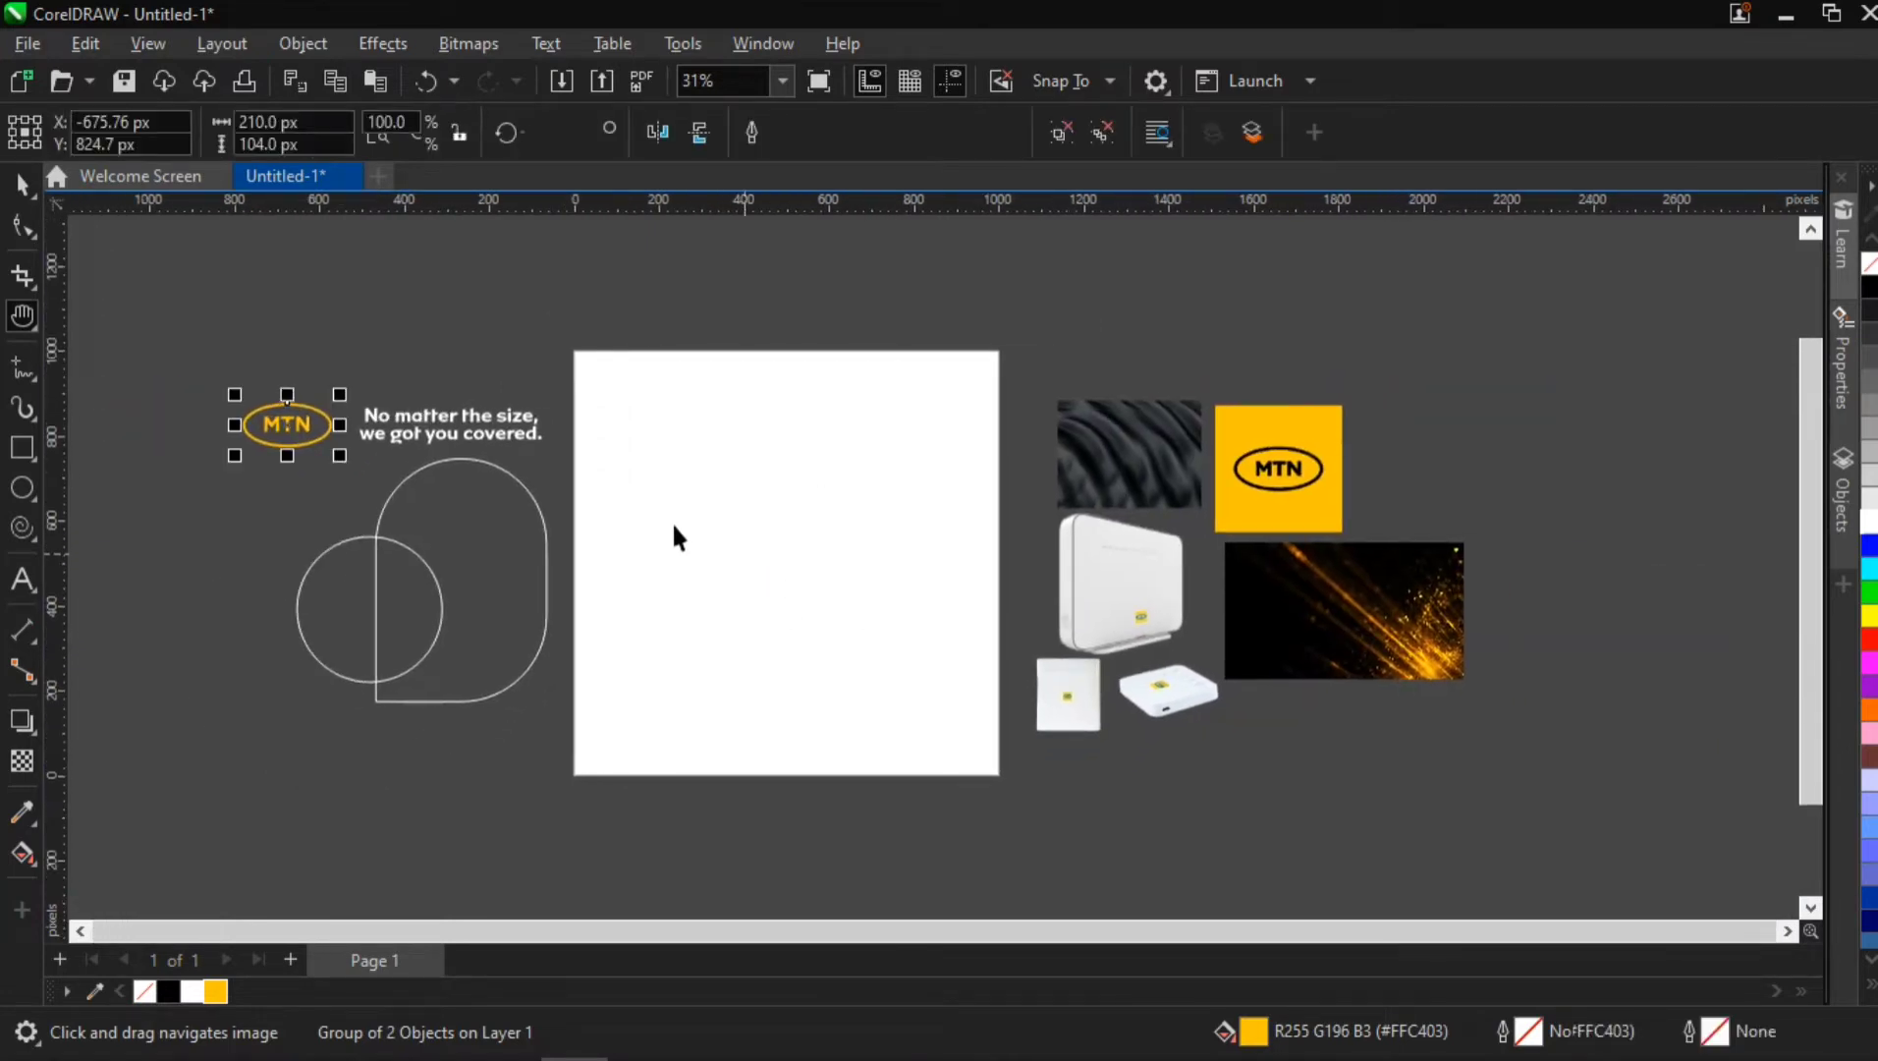
{"action": "left_click", "coordinate": [27, 449]}
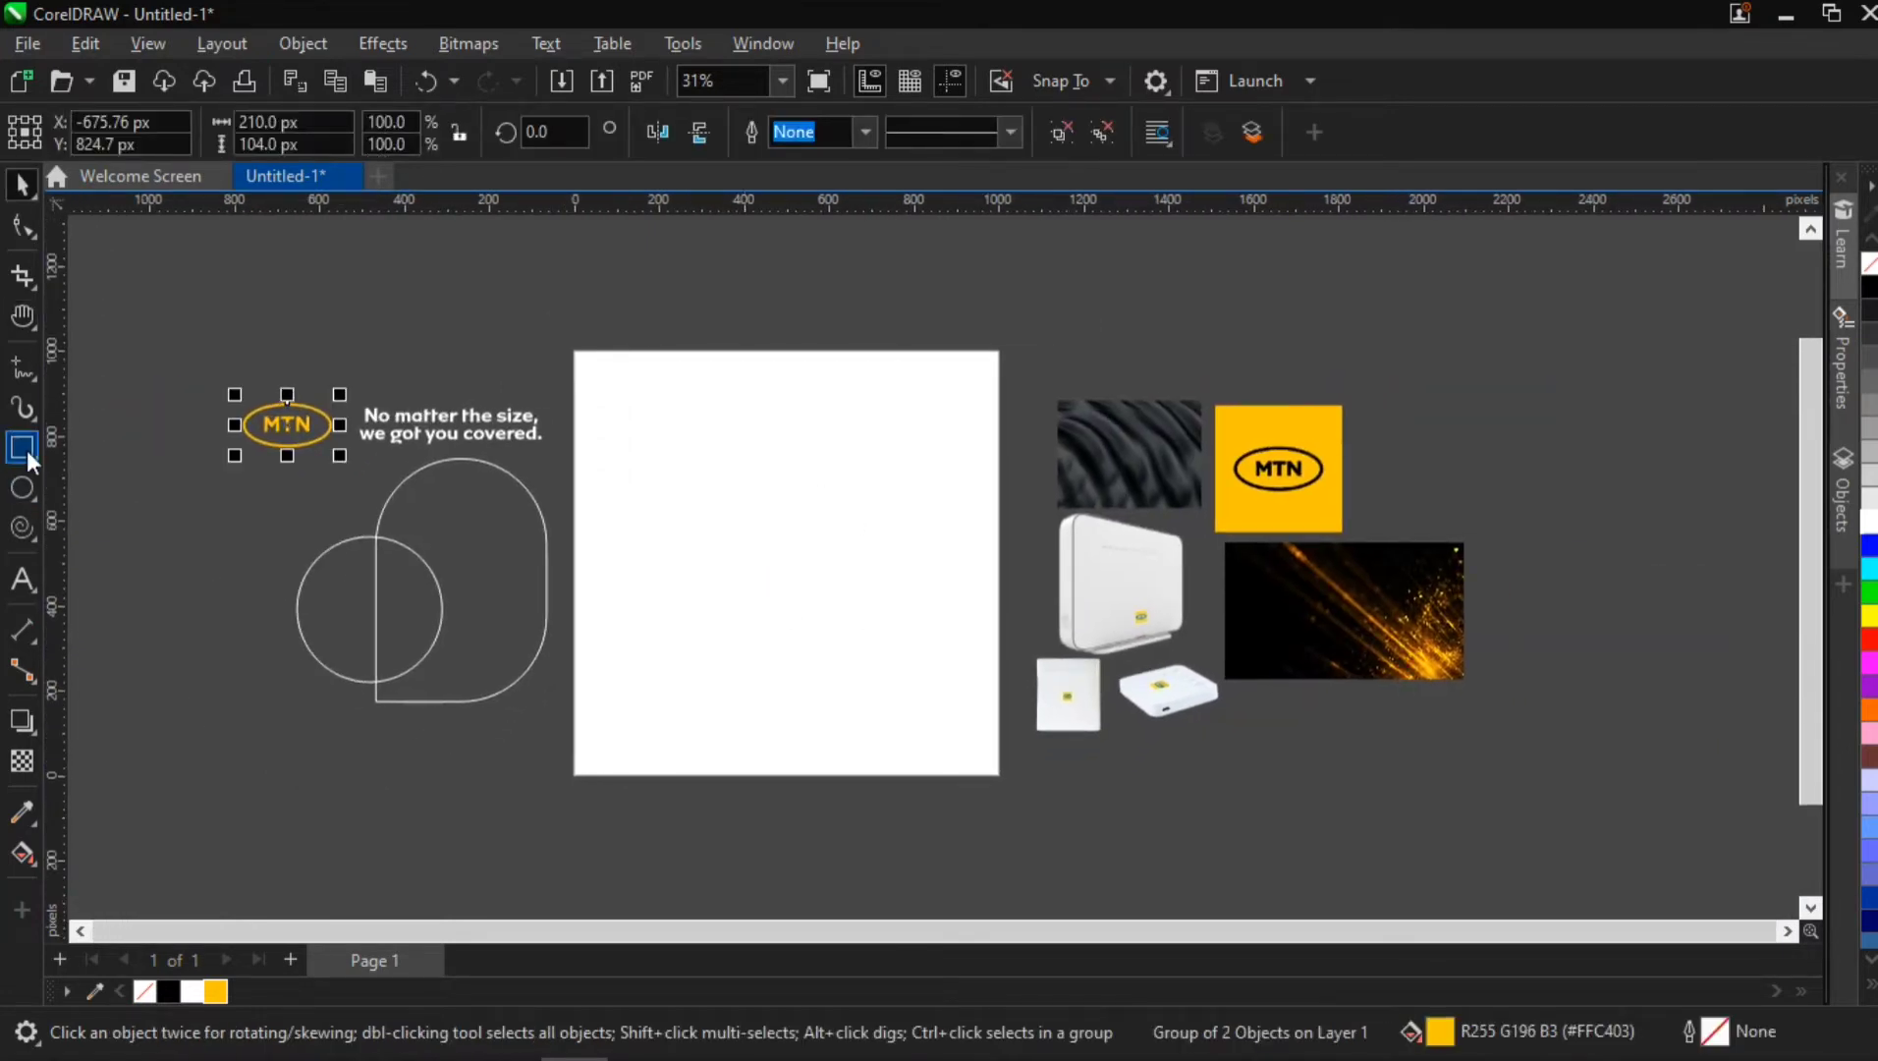
{"action": "left_click", "coordinate": [117, 463]}
{"action": "double_click", "coordinate": [30, 451]}
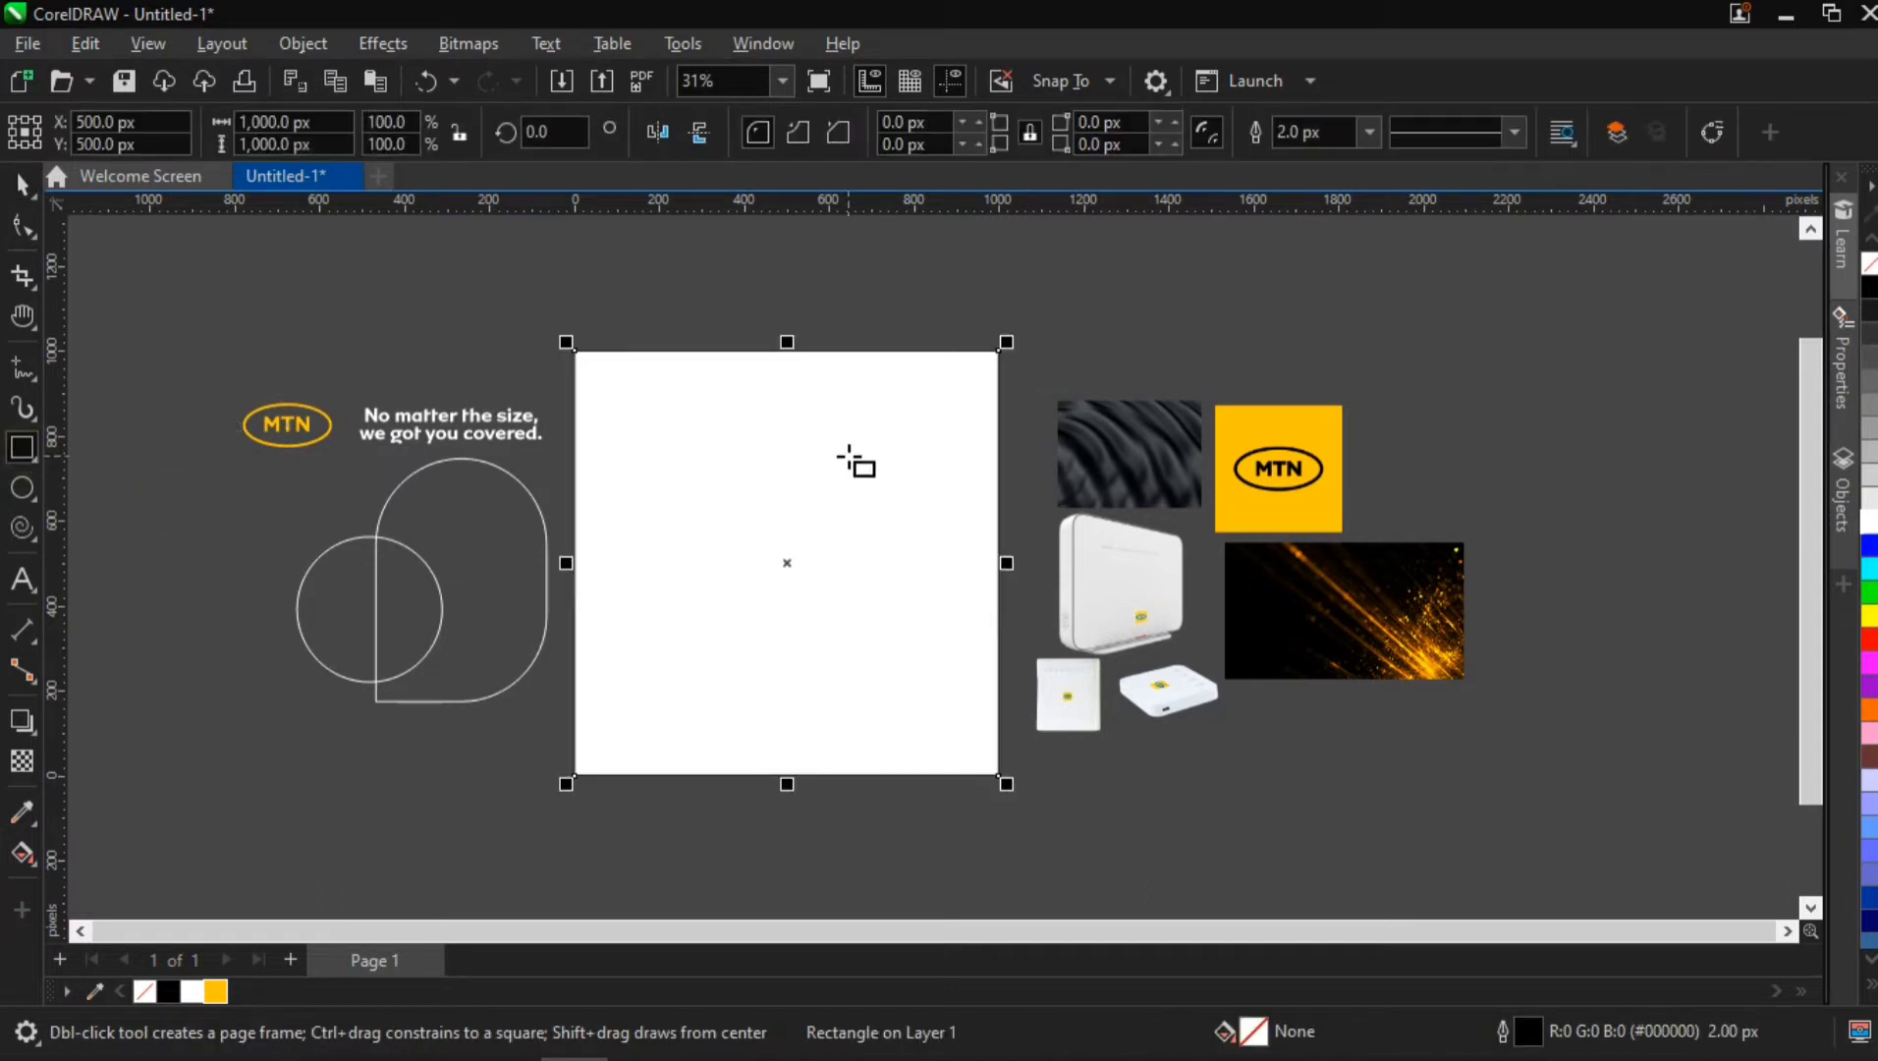
PowerClip the logo, headline, outline shapes and all images inside the page-sized rectangle, and remove the rectangle's outline
{"action": "left_click", "coordinate": [20, 184]}
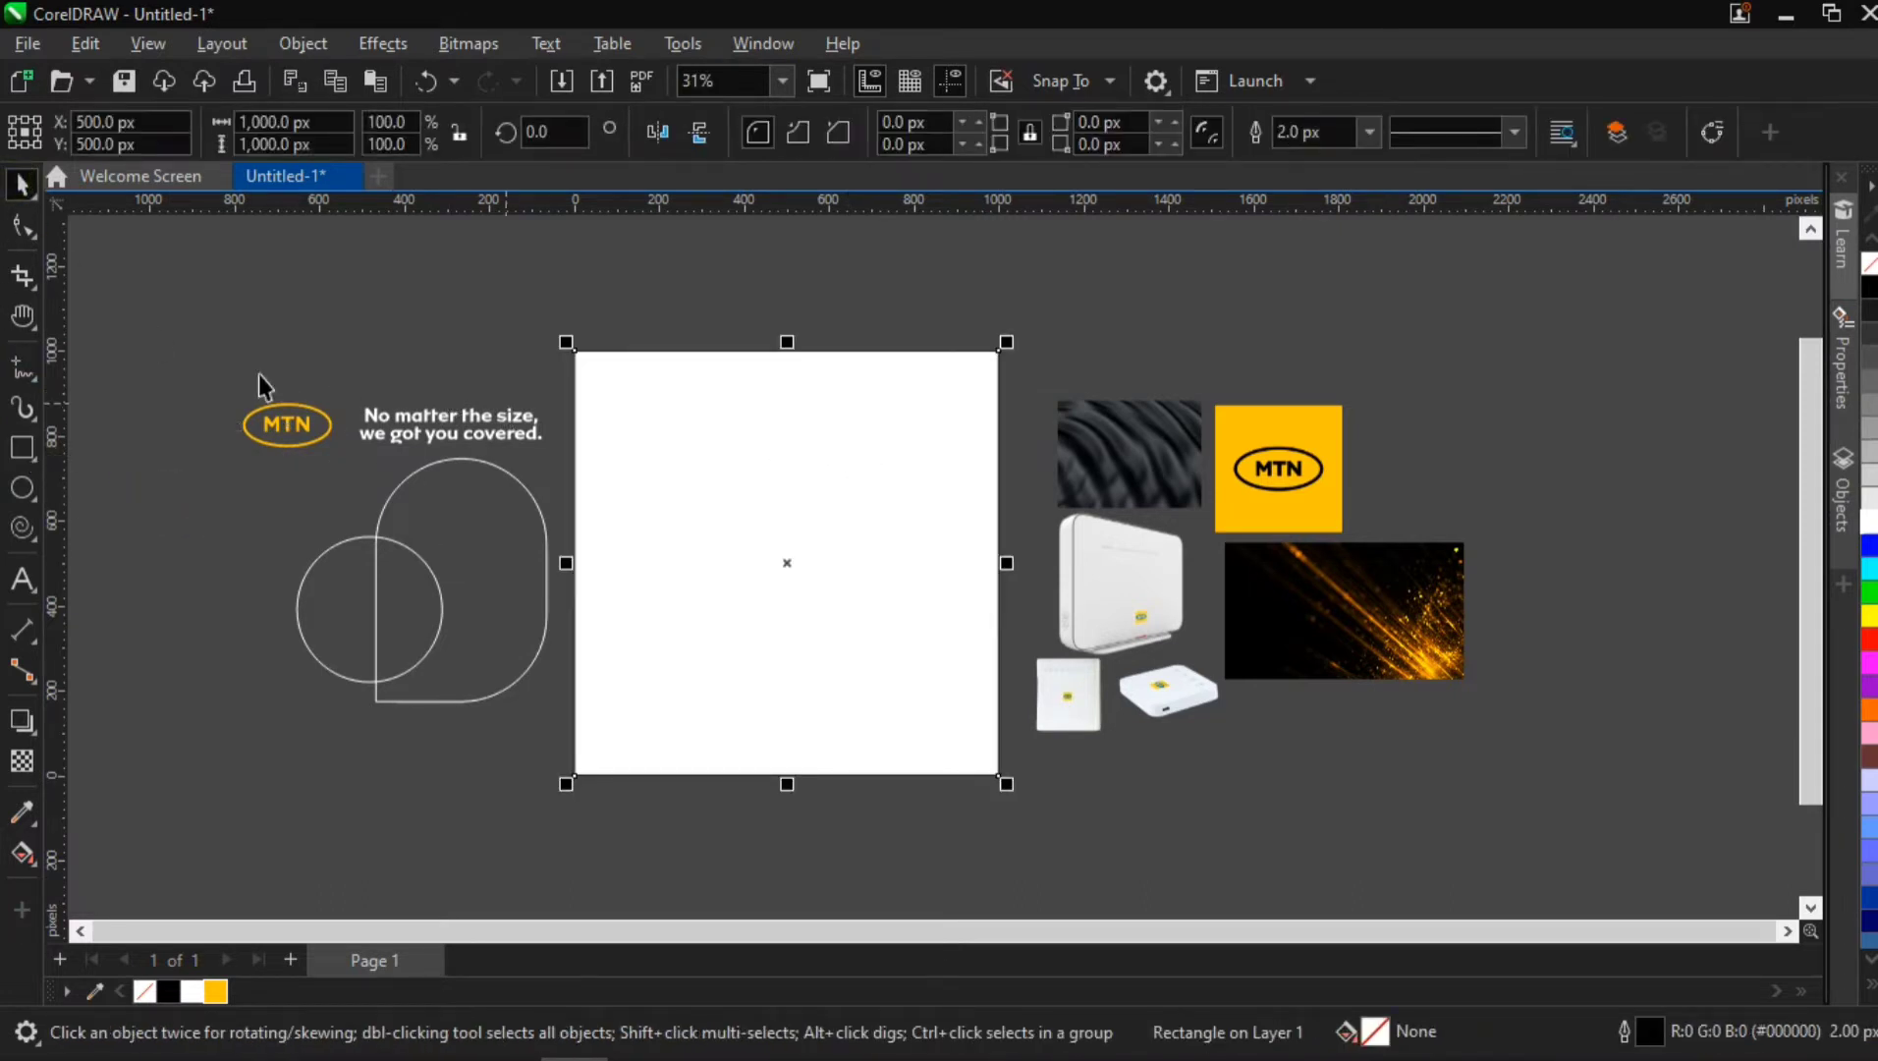
{"action": "left_click_drag", "start_coordinate": [187, 340], "coordinate": [628, 767]}
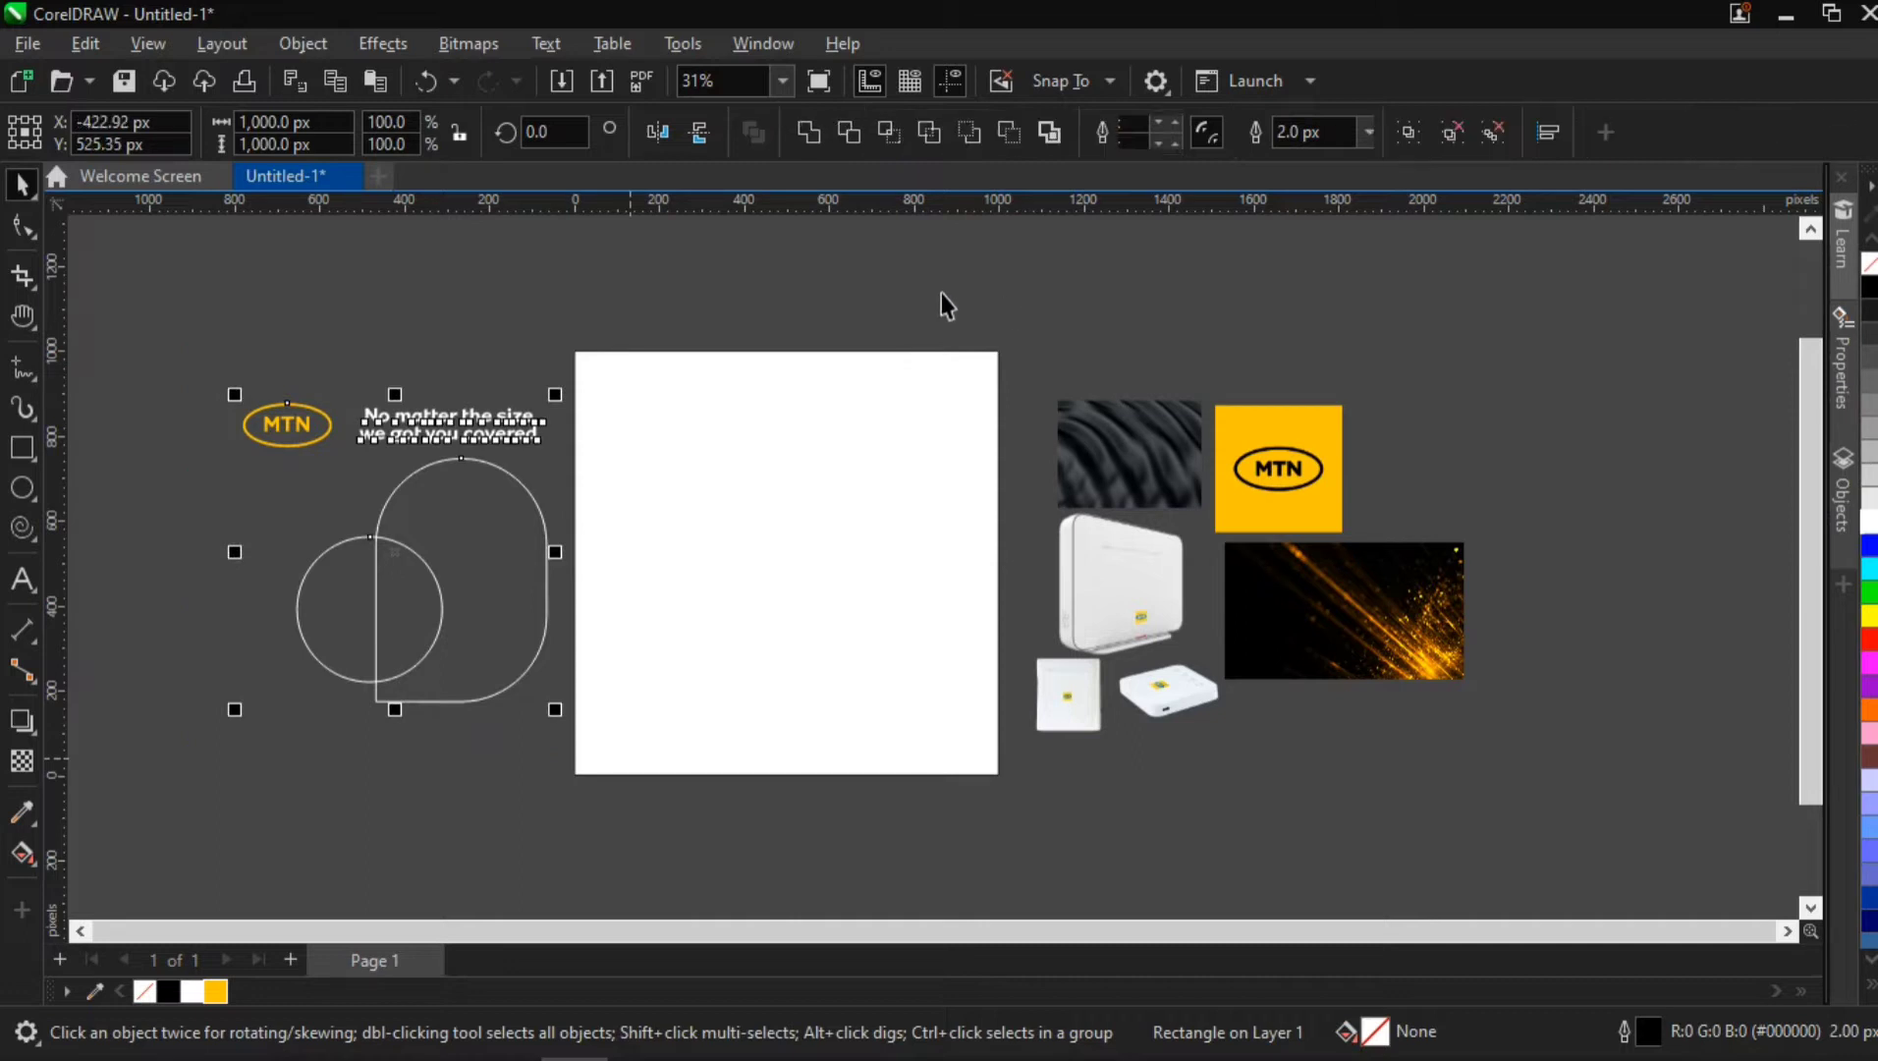
{"action": "left_click_drag", "start_coordinate": [941, 292], "coordinate": [1479, 805]}
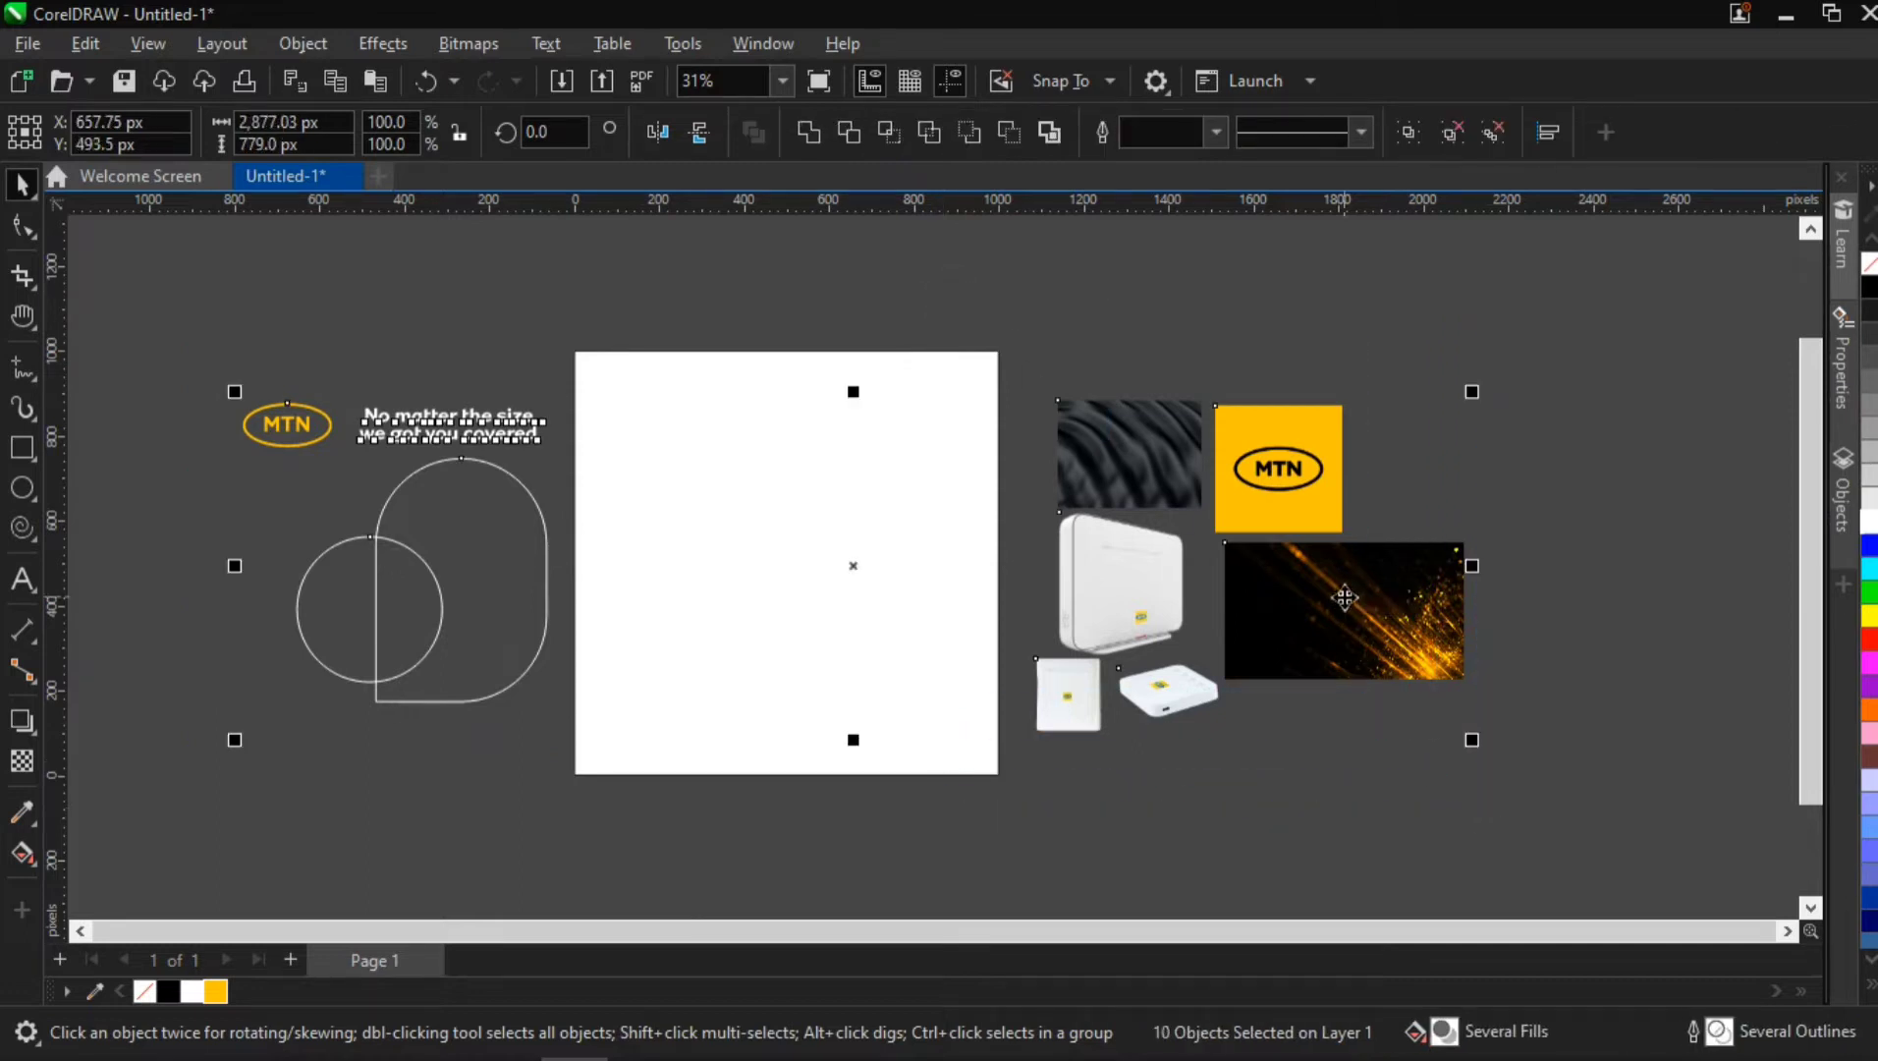
{"action": "right_click", "coordinate": [1340, 732]}
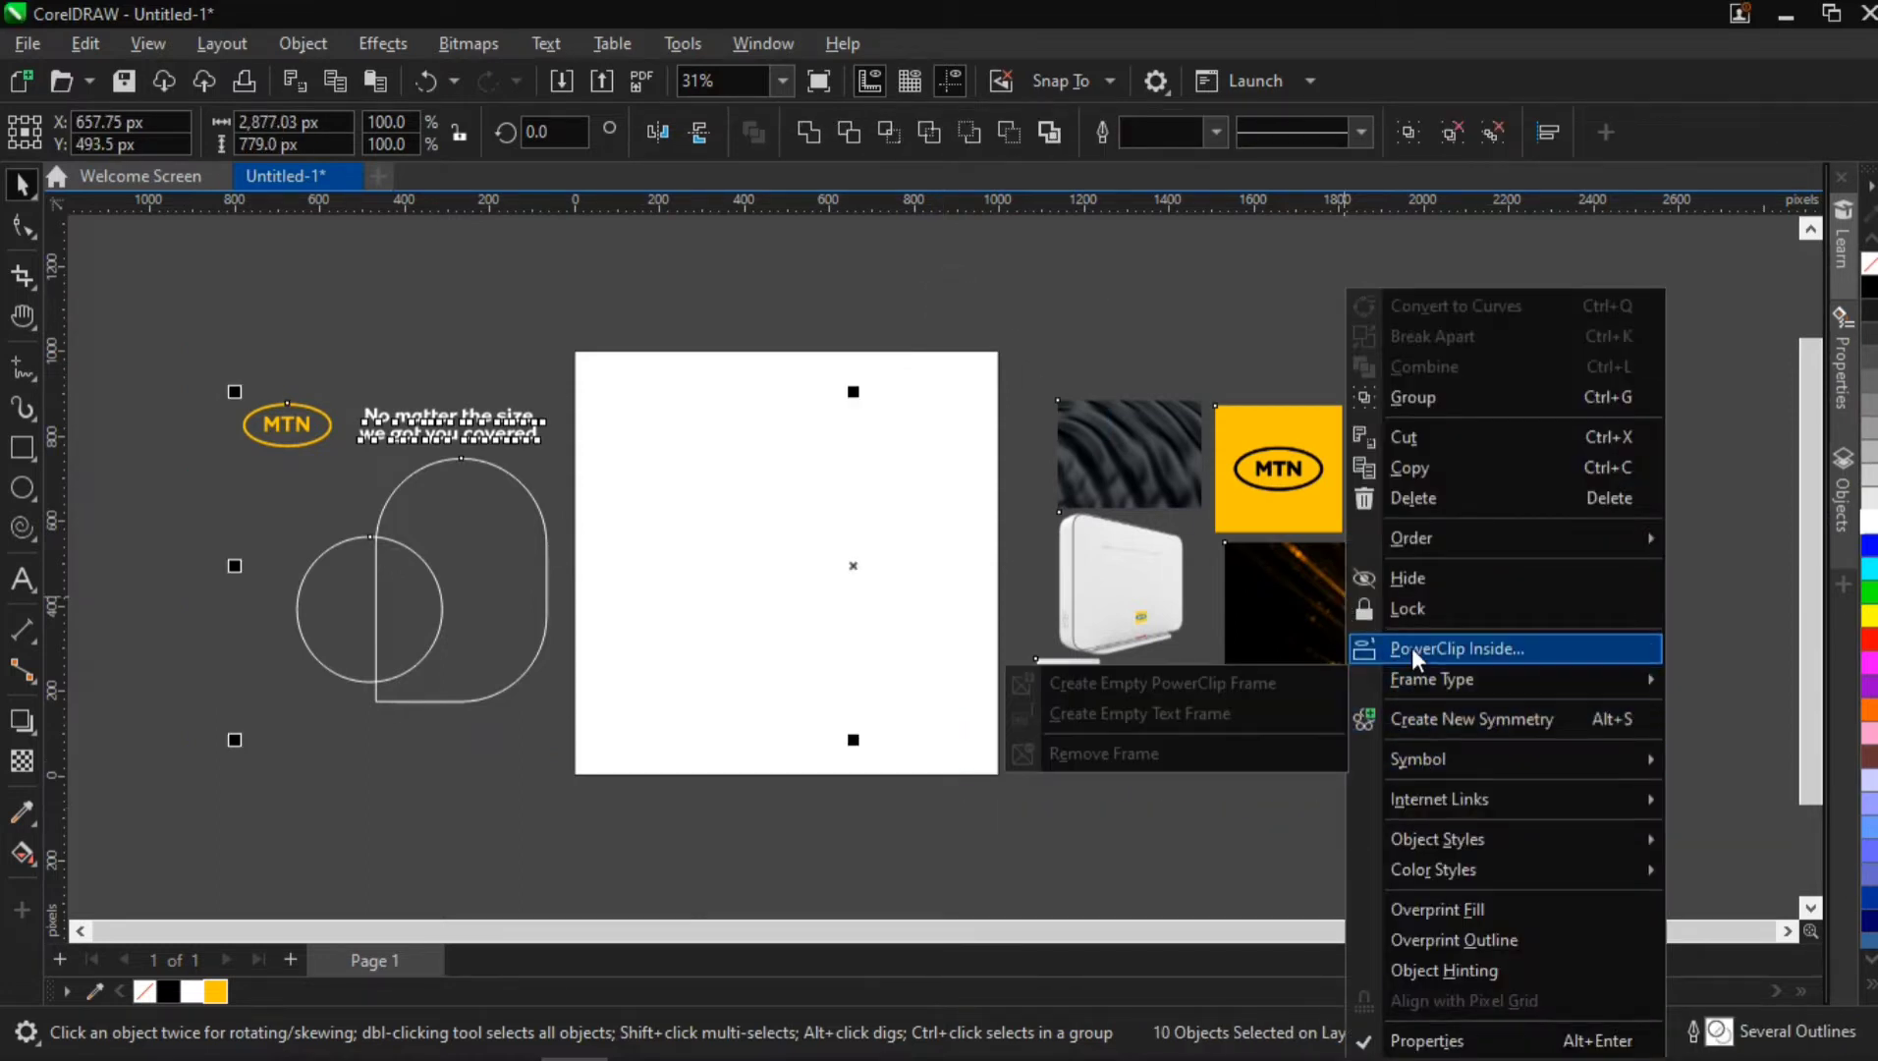
{"action": "left_click", "coordinate": [1412, 648]}
{"action": "left_click", "coordinate": [729, 570]}
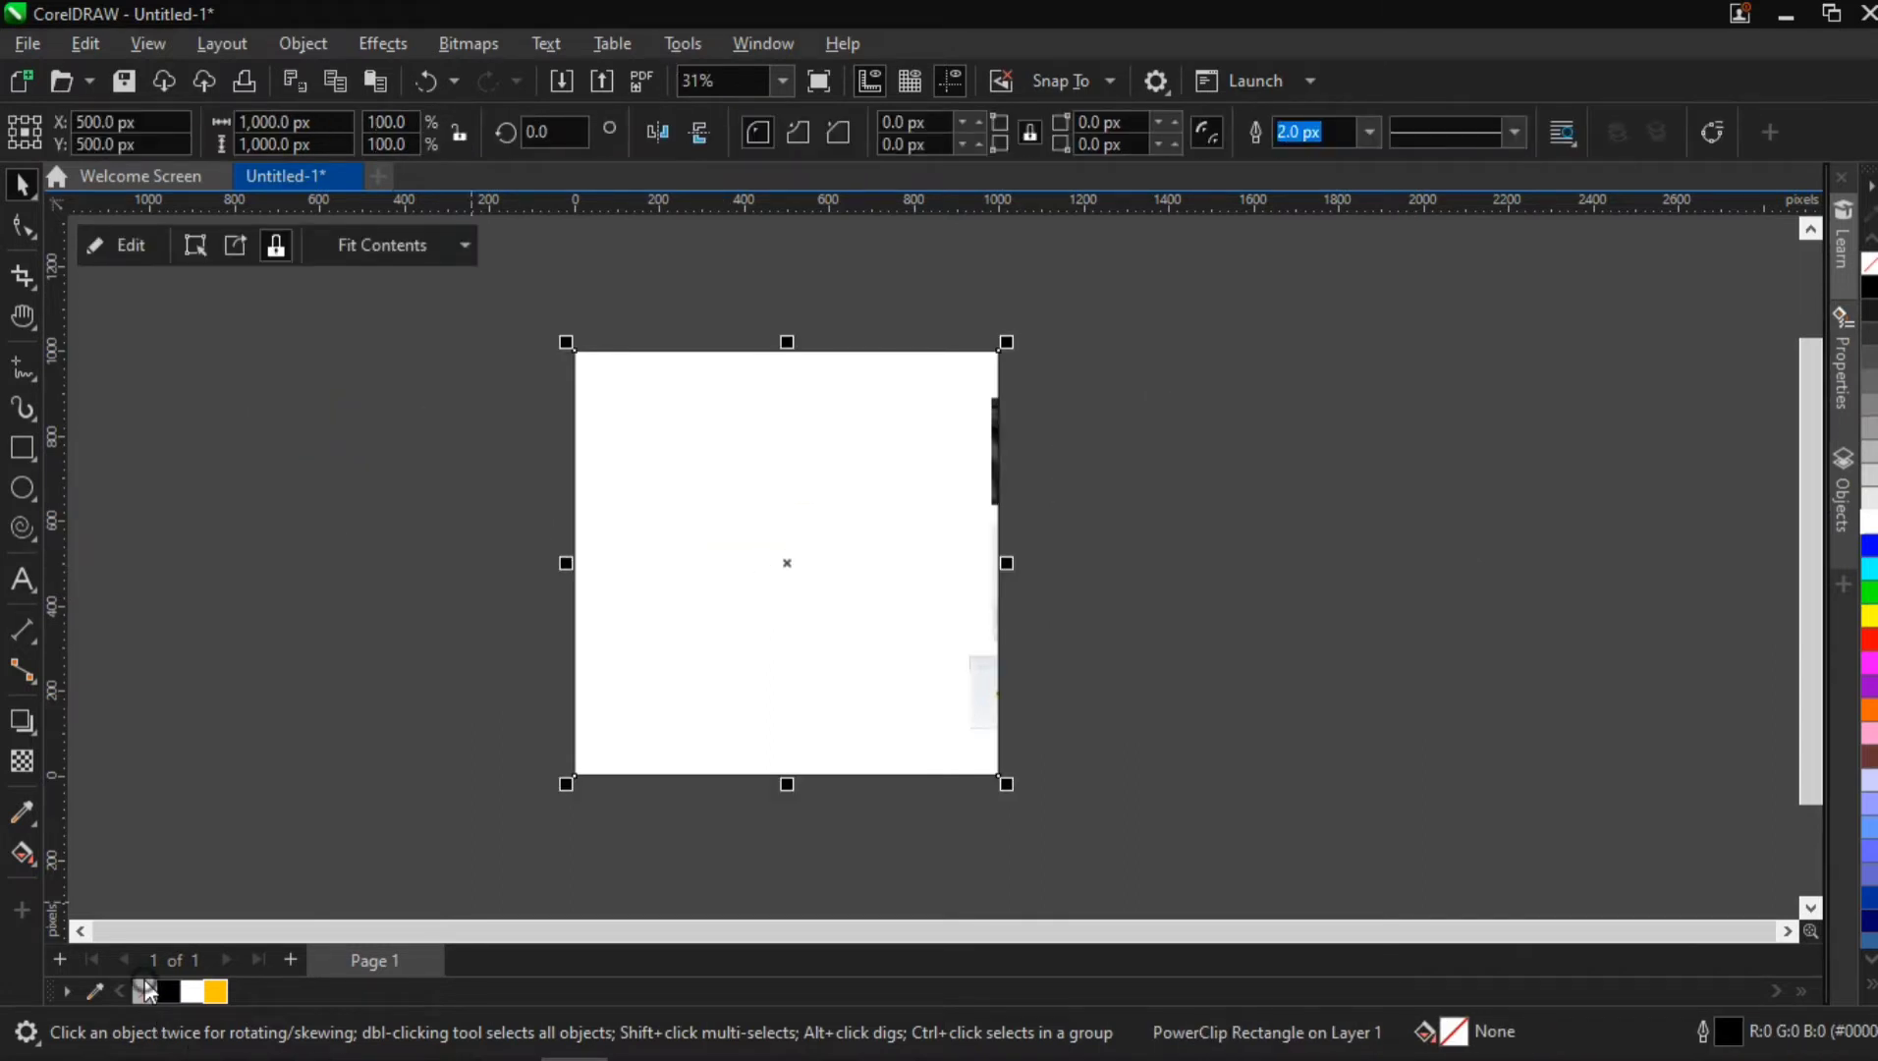
Open the PowerClip contents for editing and move the six images farther right, clear of the page
{"action": "double_click", "coordinate": [772, 473]}
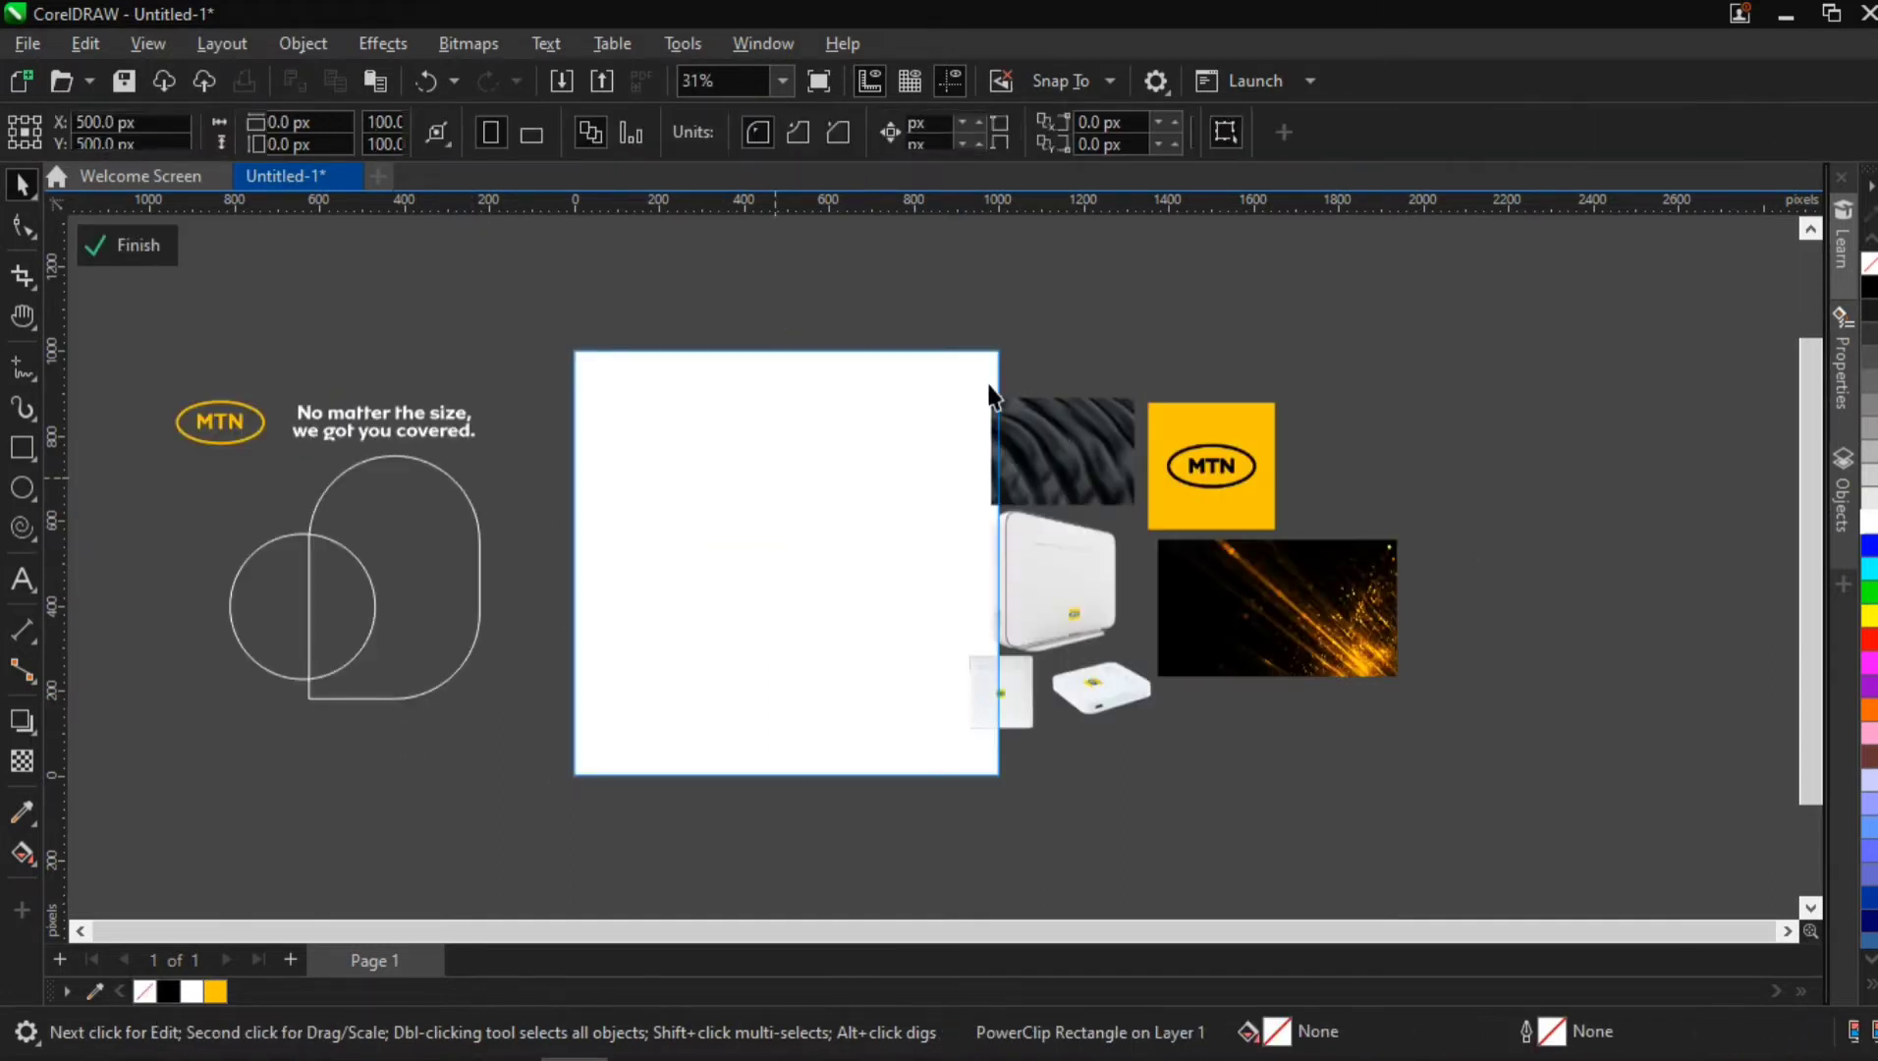
{"action": "left_click_drag", "start_coordinate": [940, 309], "coordinate": [1435, 830]}
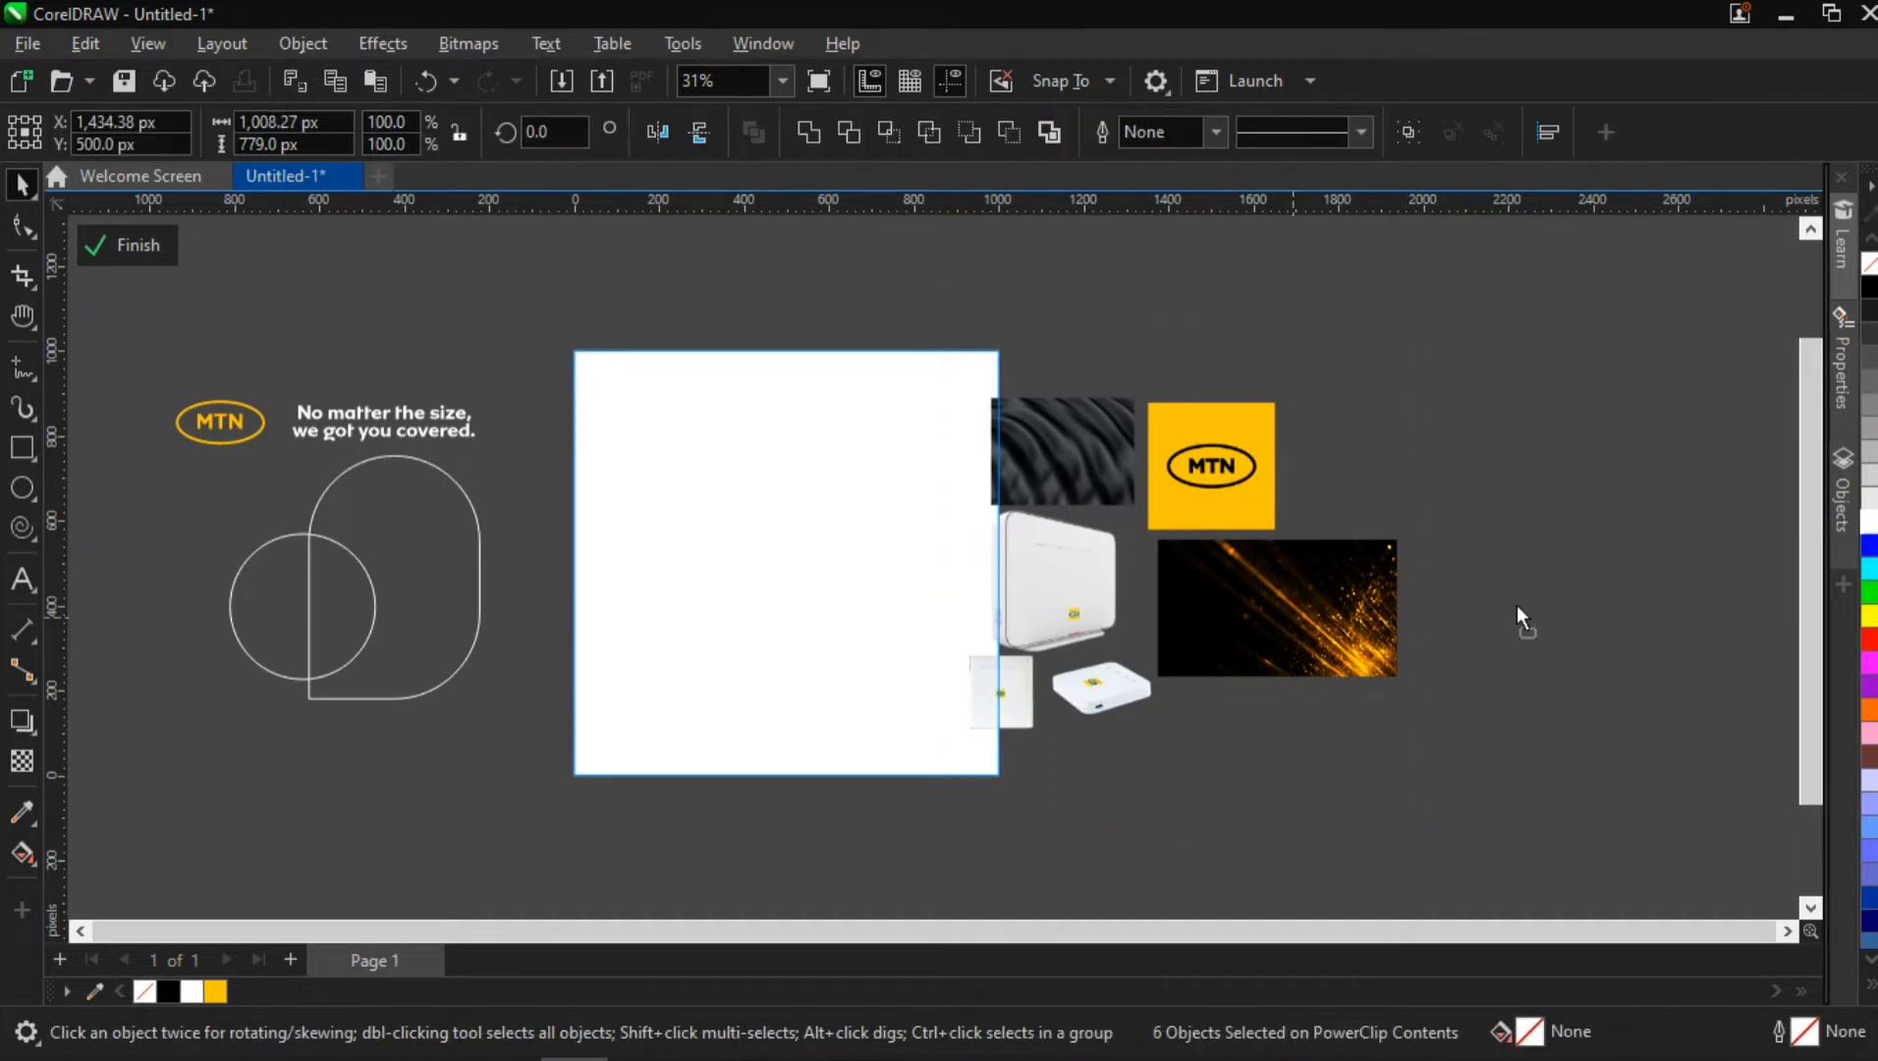
{"action": "left_click_drag", "start_coordinate": [1292, 608], "coordinate": [1526, 596]}
{"action": "left_click", "coordinate": [1538, 360]}
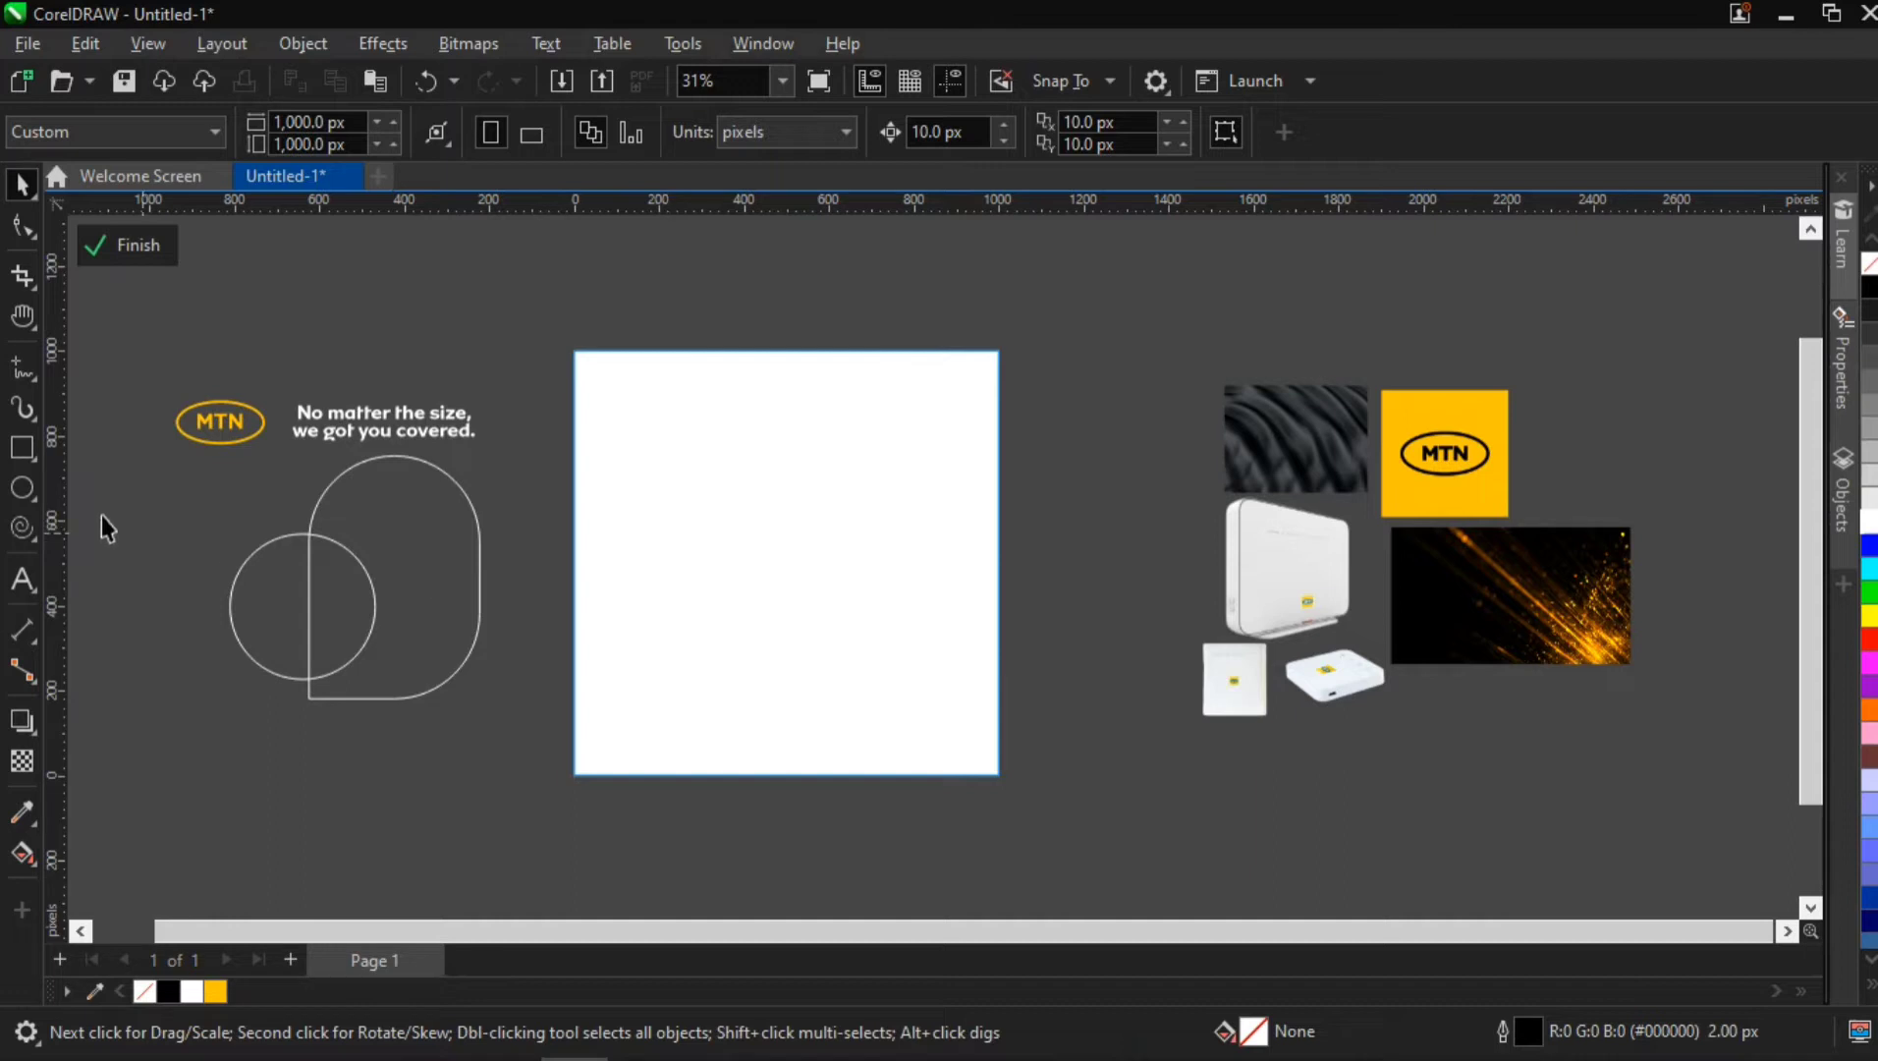
Add a page-sized 1,000 by 1,000 px rectangle inside the PowerClip
{"action": "double_click", "coordinate": [22, 451]}
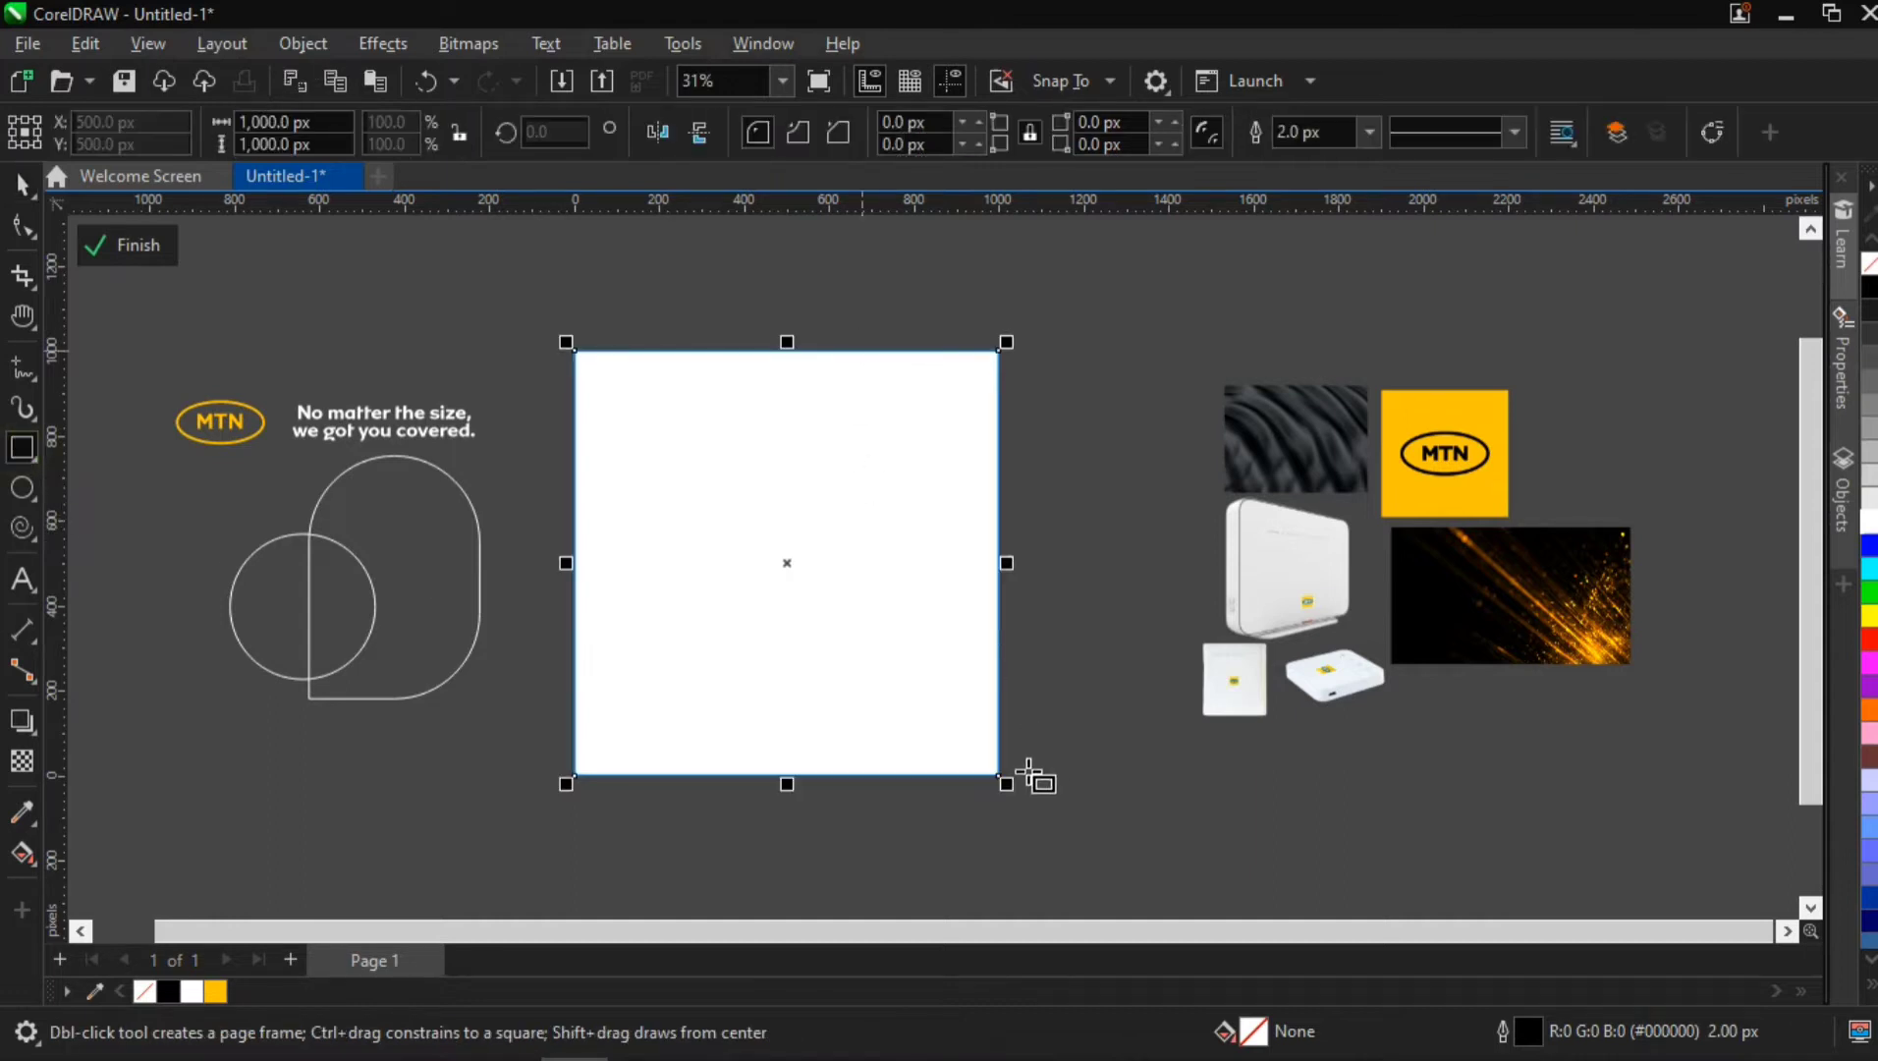
Enlarge the page-sized rectangle about its centre to 1,050 by 1,050 px, fill it black and remove its outline
{"action": "mouse_move", "coordinate": [1033, 804]}
{"action": "left_mouse_down"}
{"action": "mouse_move", "coordinate": [1010, 780]}
{"action": "mouse_move", "coordinate": [1022, 799]}
{"action": "left_mouse_up"}
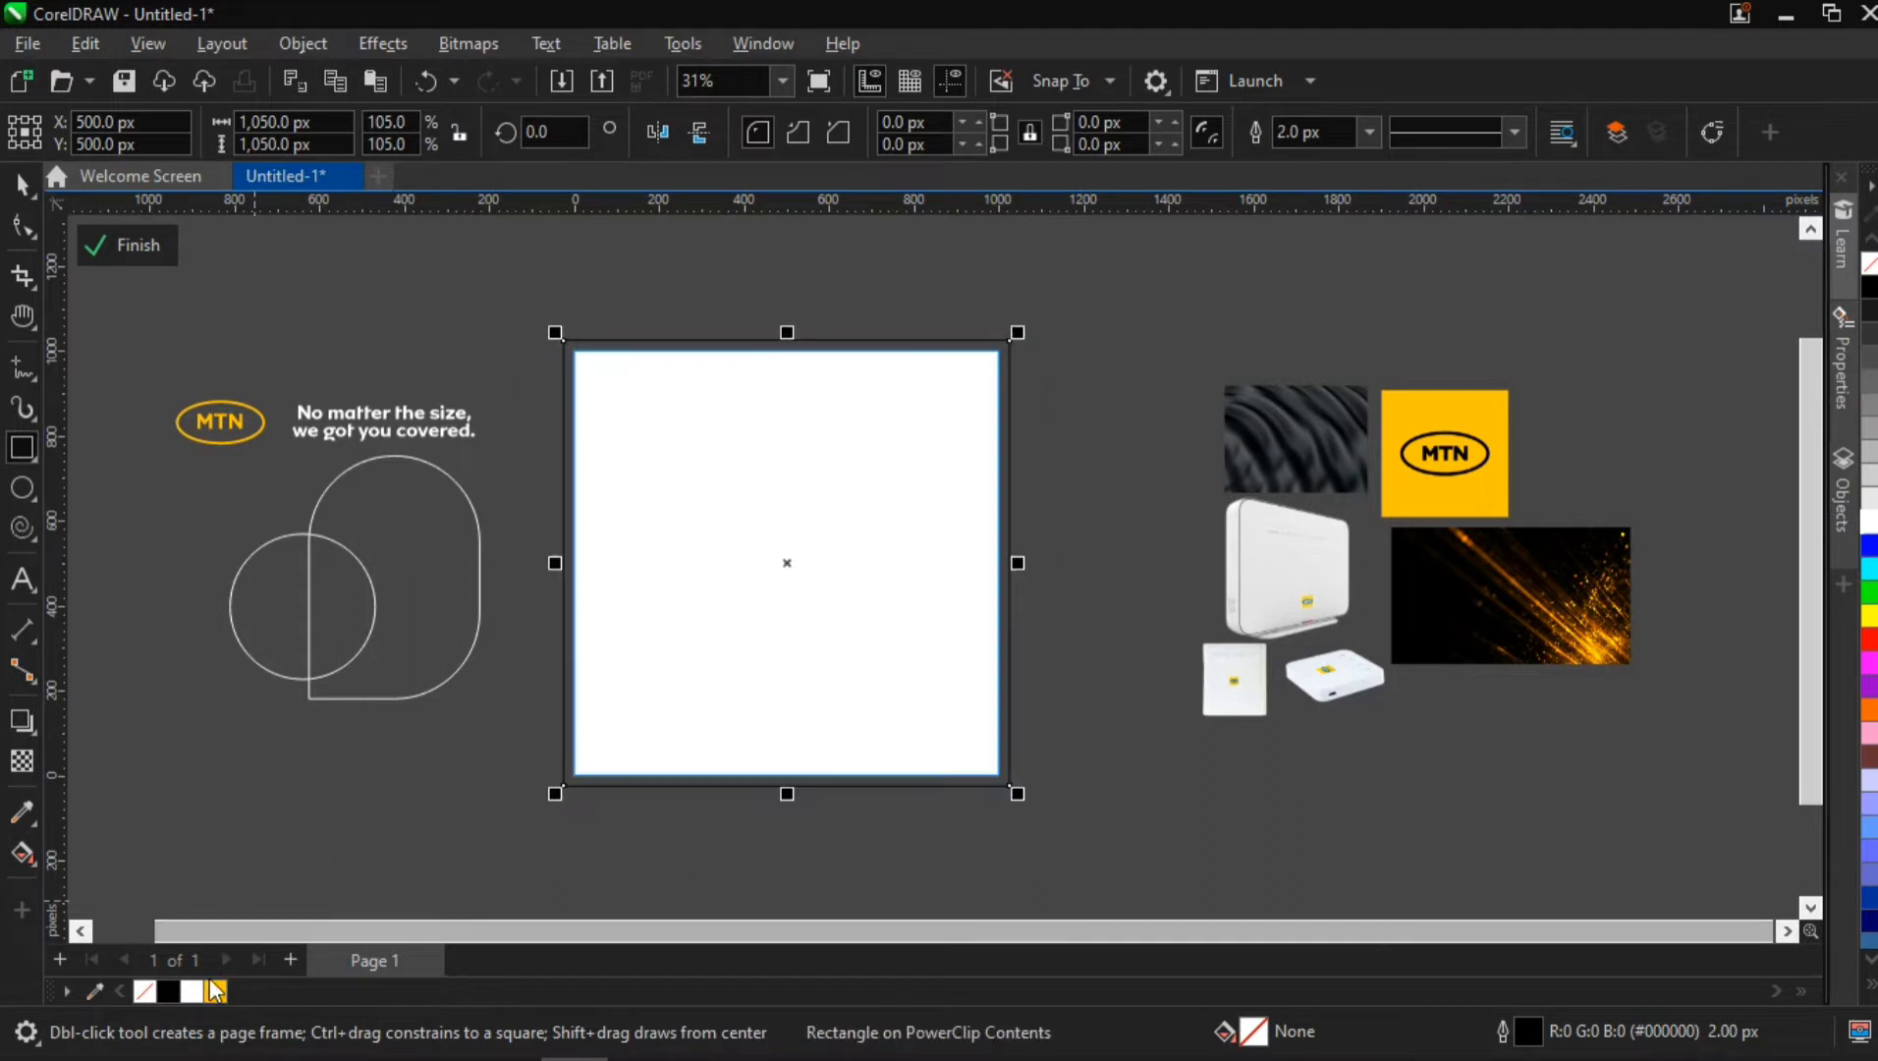
{"action": "left_click", "coordinate": [167, 991]}
{"action": "right_click", "coordinate": [147, 993]}
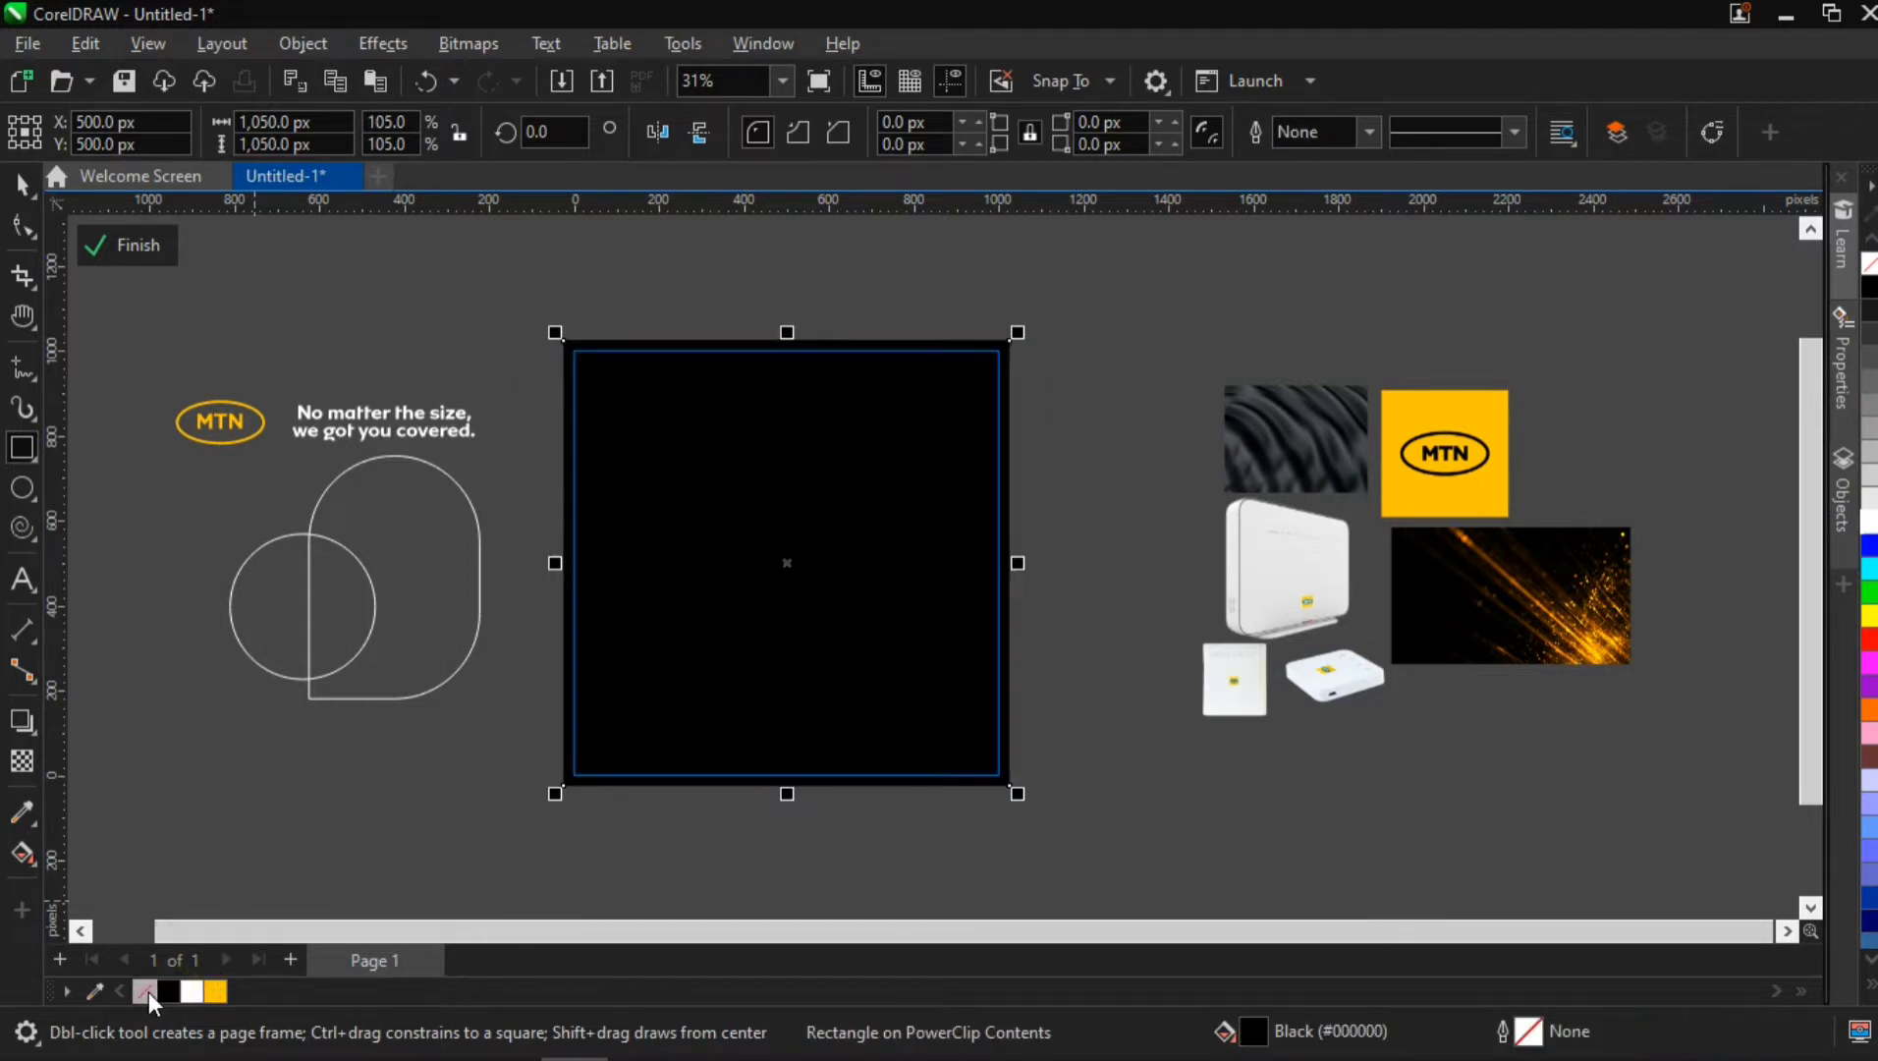
Move the circle and rounded outline shape onto the middle of the black background, group them and scale the group to 103%
{"action": "left_click", "coordinate": [23, 184]}
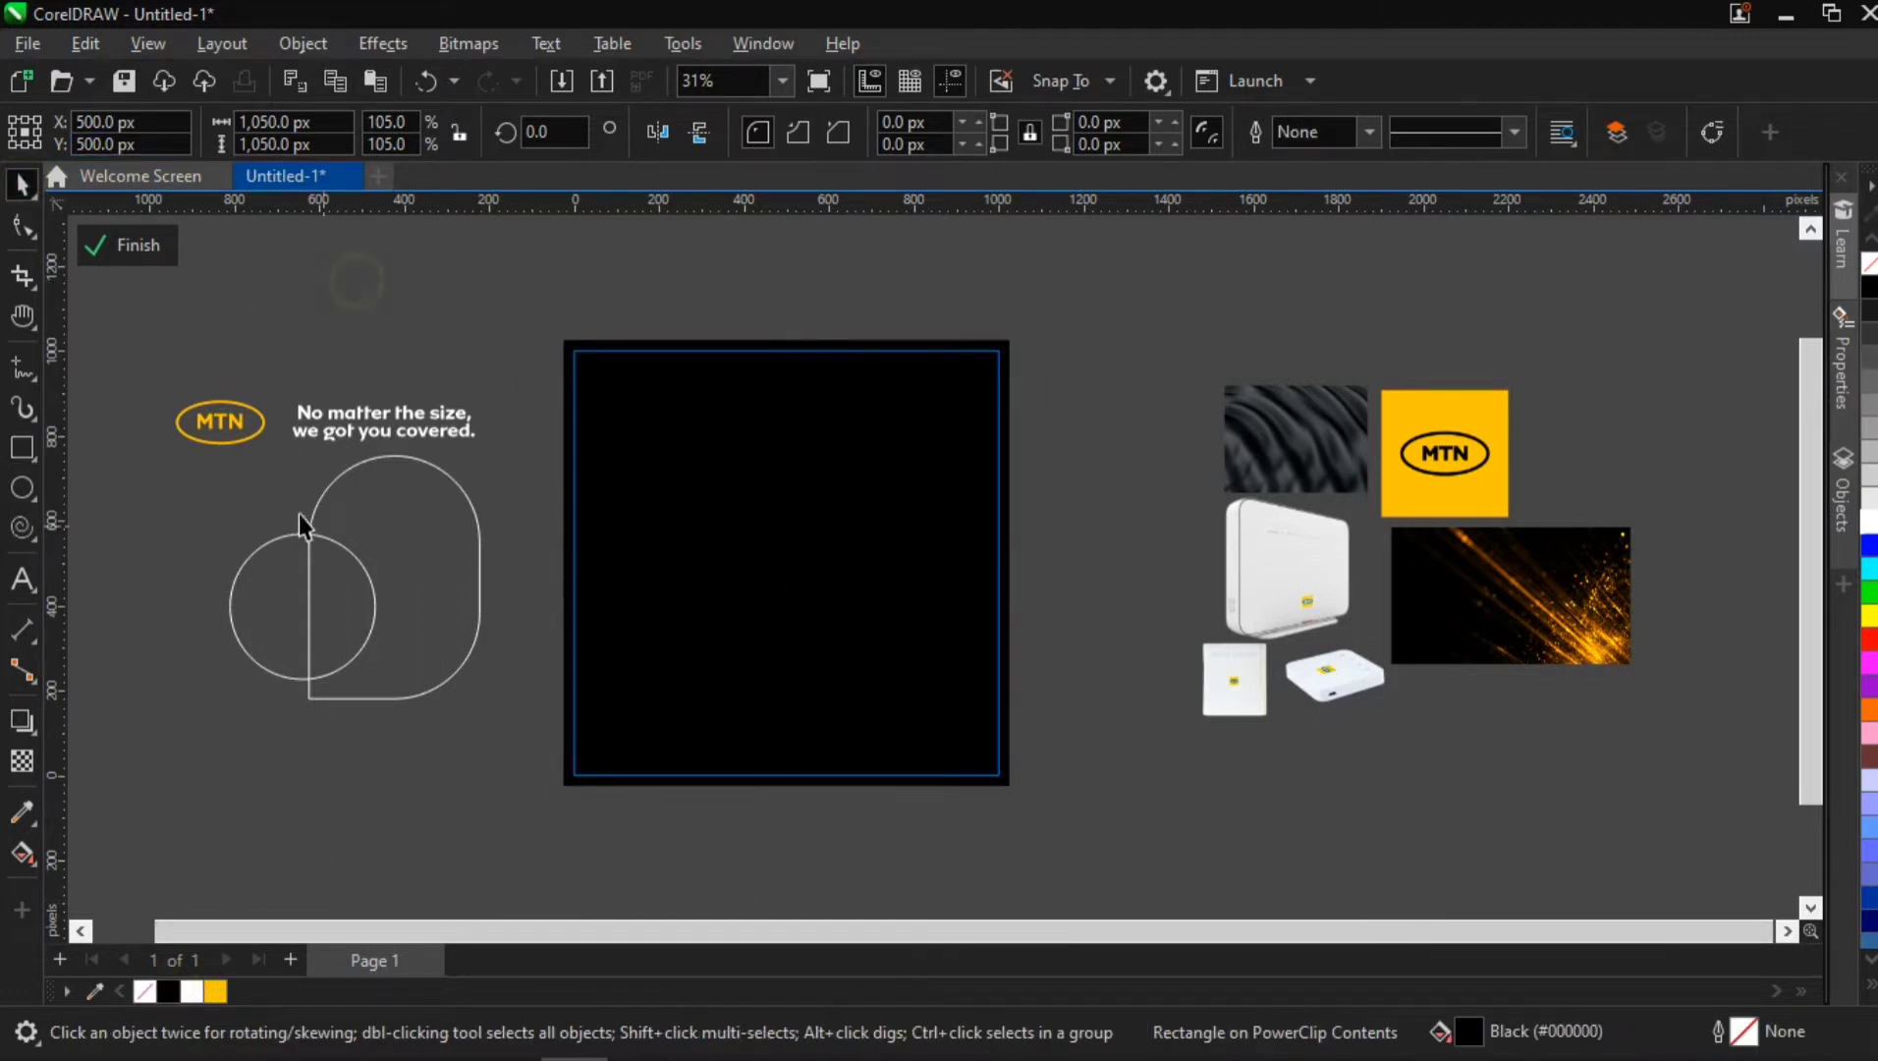
{"action": "left_click_drag", "start_coordinate": [129, 415], "coordinate": [550, 786]}
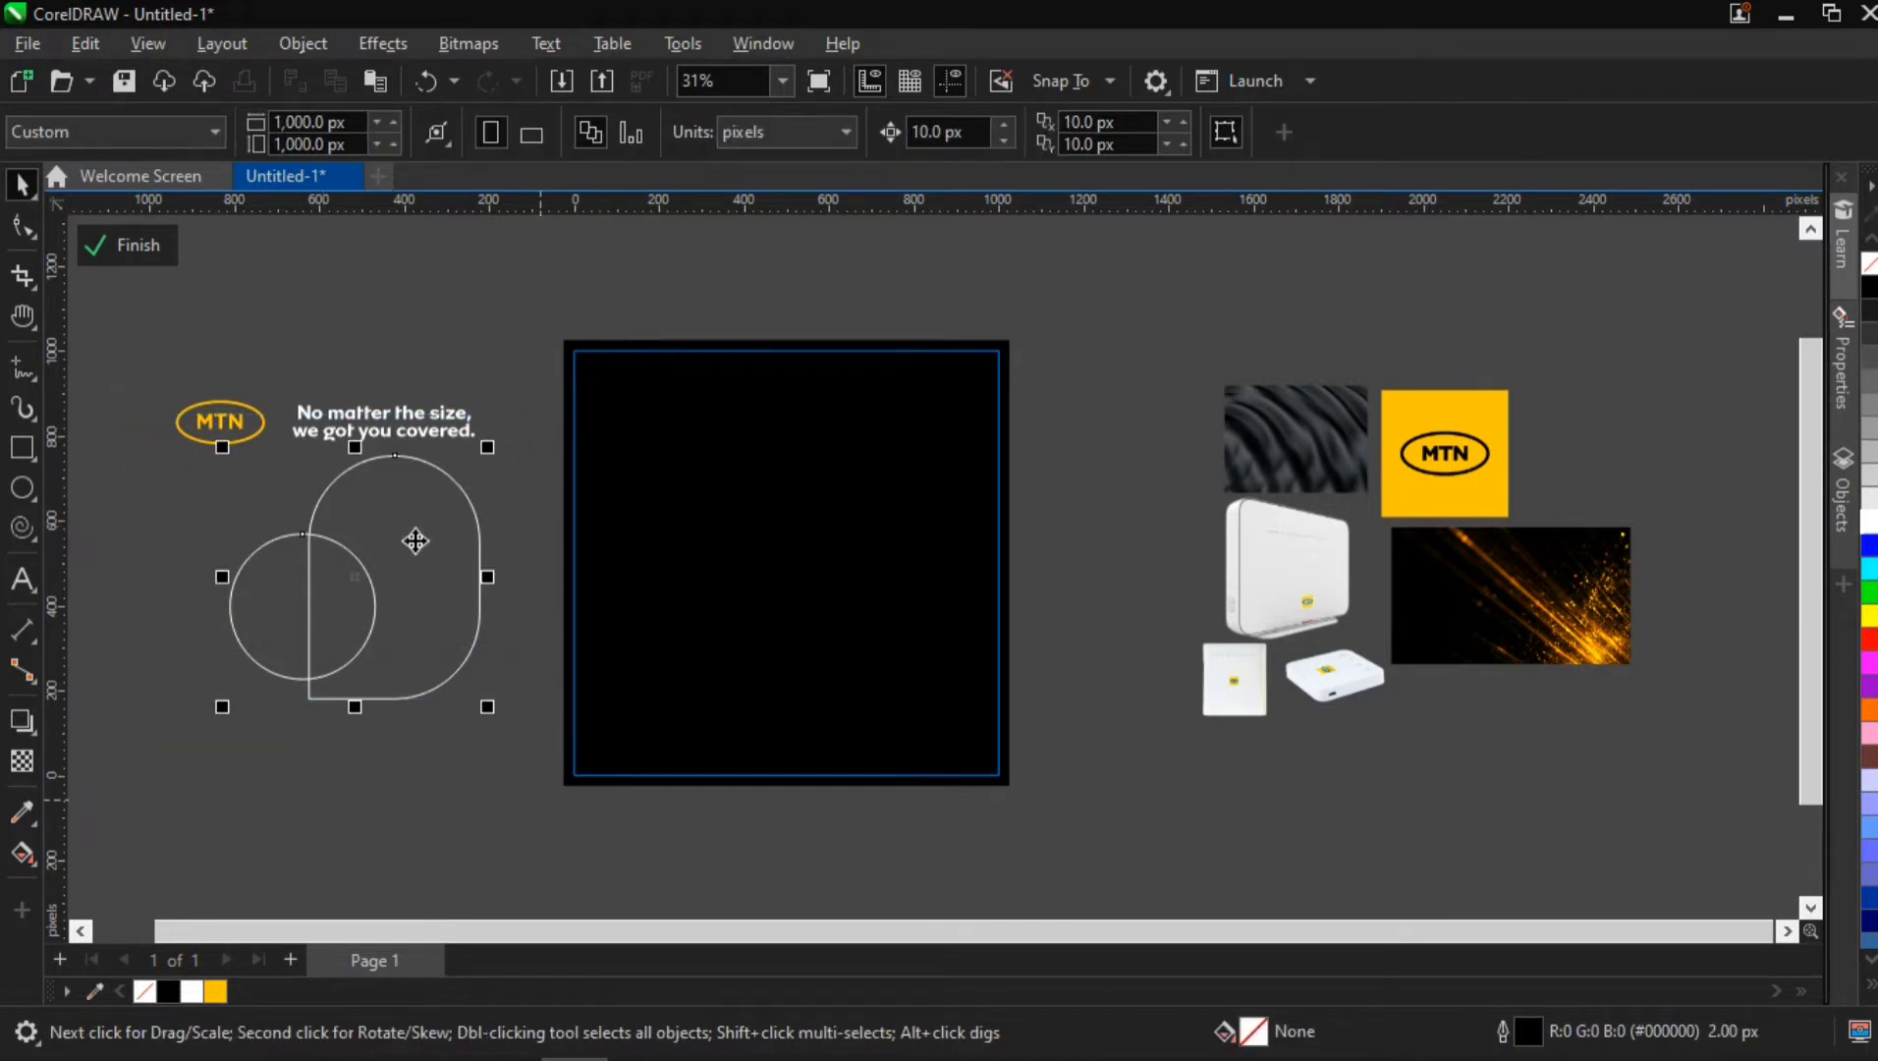
{"action": "left_click_drag", "start_coordinate": [390, 523], "coordinate": [852, 543]}
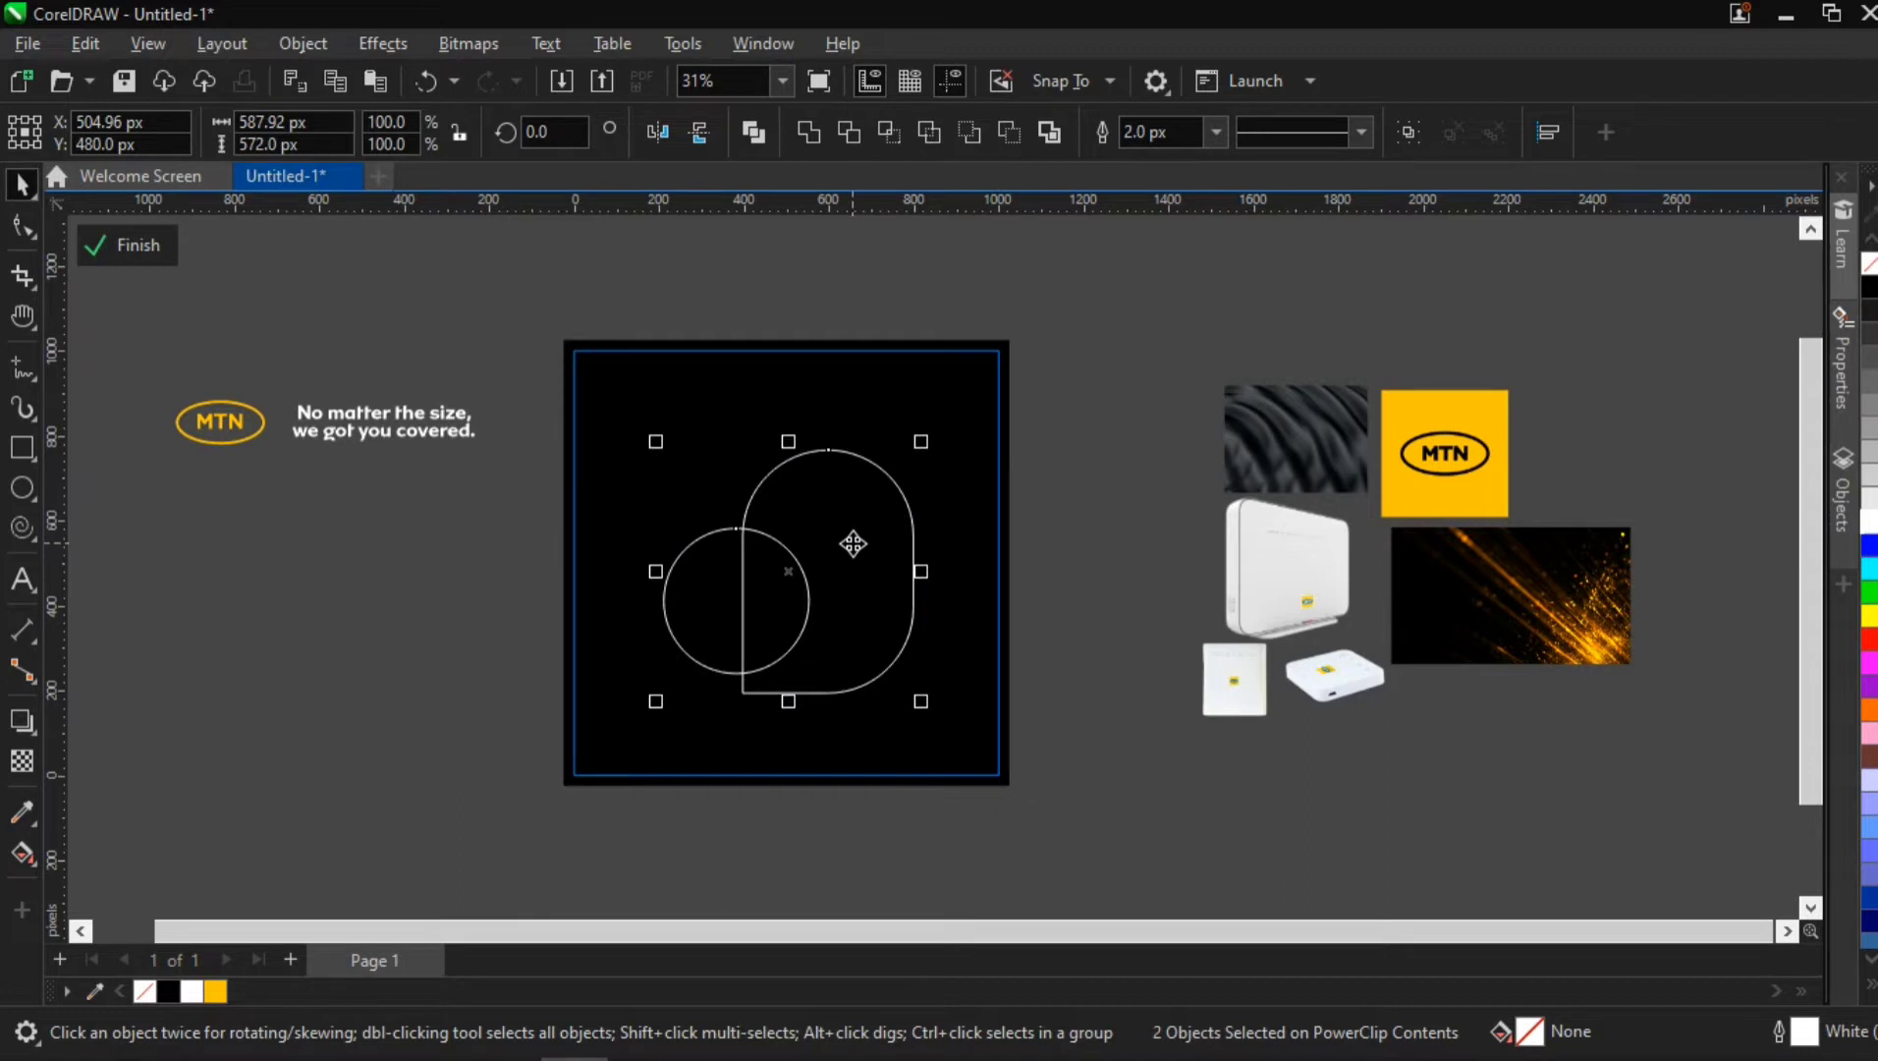
{"action": "key", "text": "ctrl+g"}
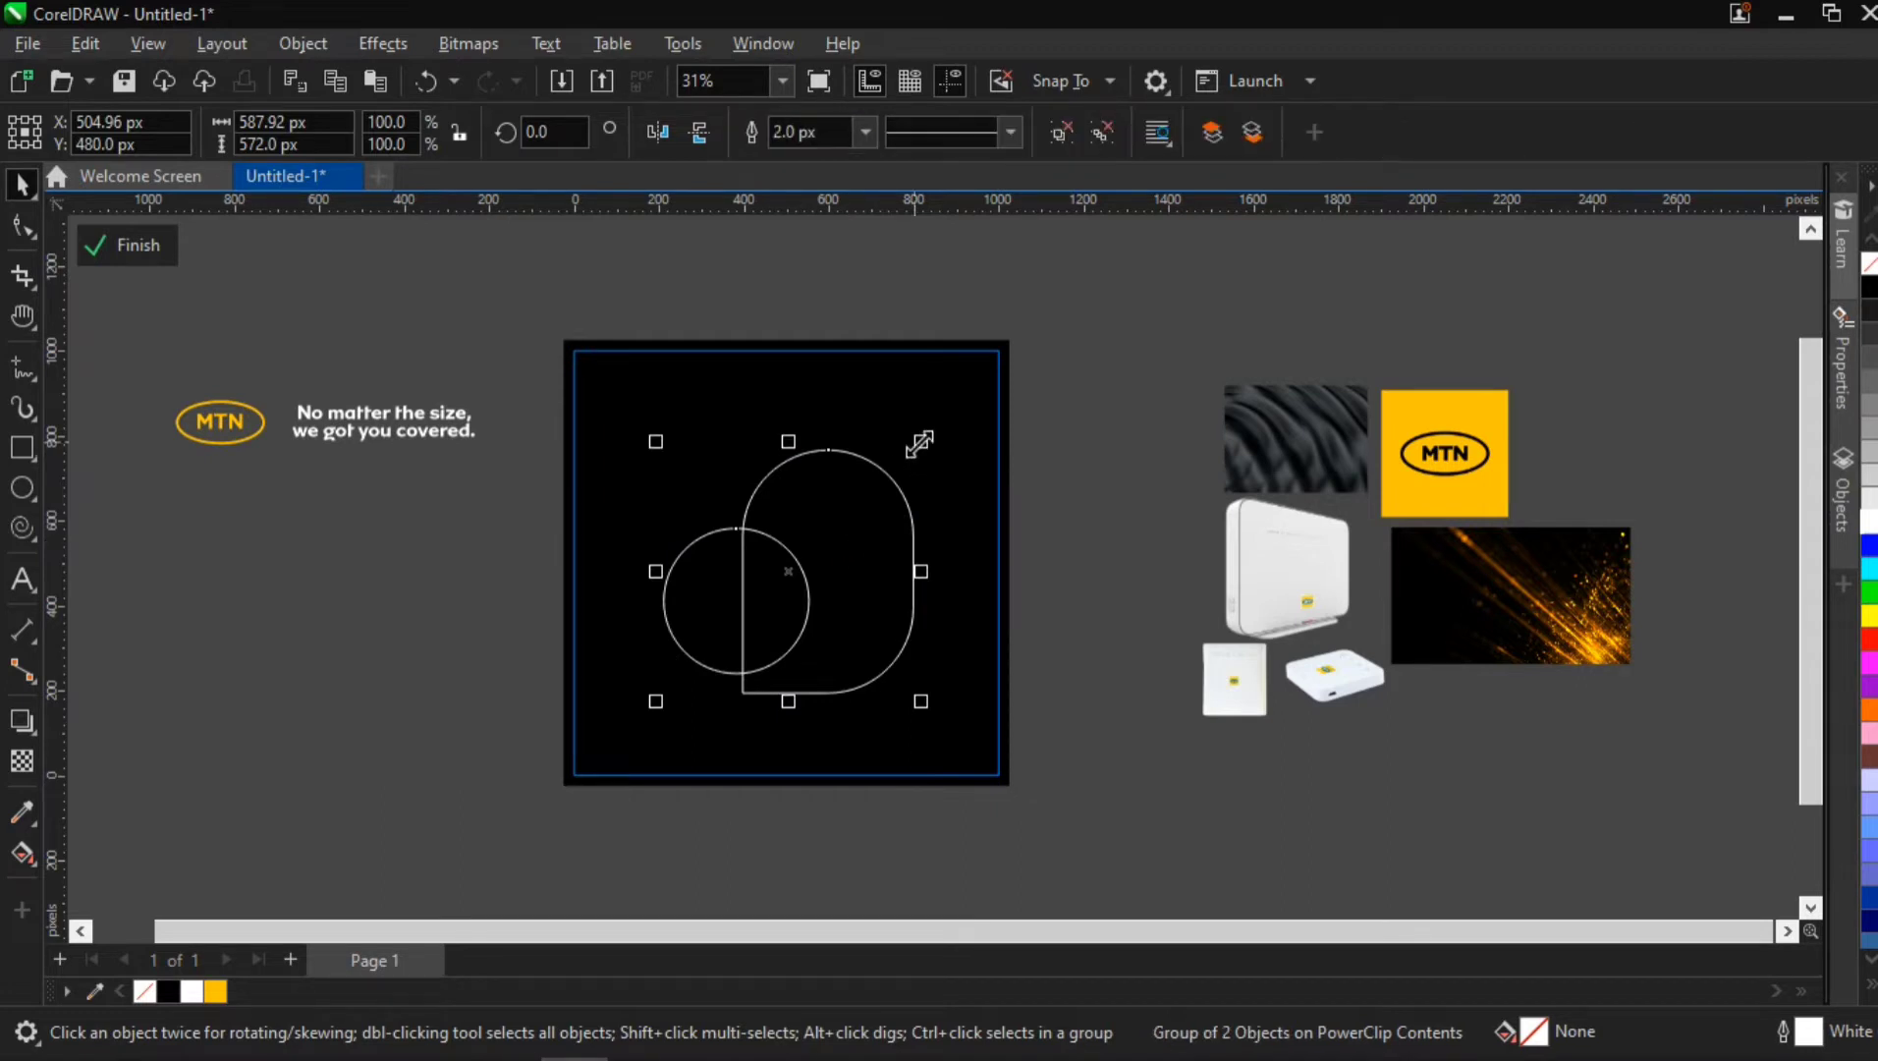
{"action": "left_click_drag", "start_coordinate": [920, 442], "coordinate": [947, 432]}
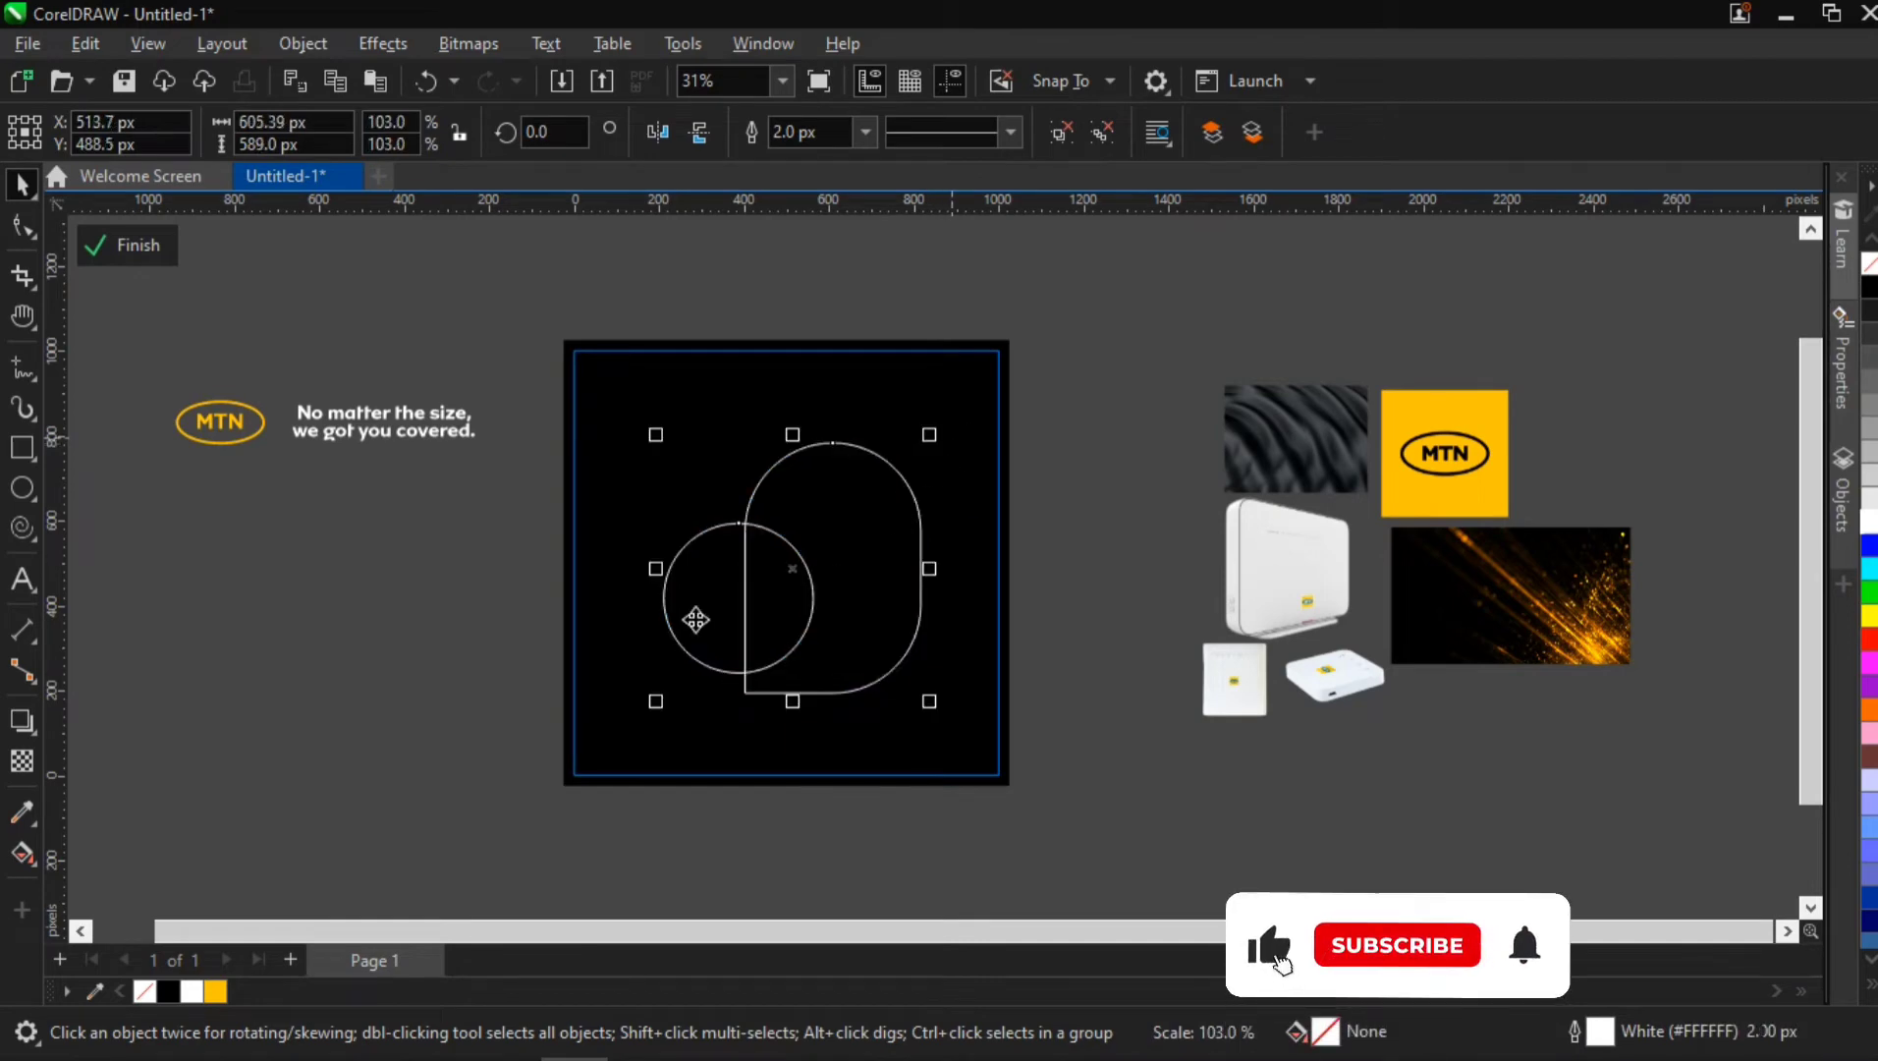
Fill the grouped circle white and the rounded shape yellow (#FFC403), removing the outline from both
{"action": "left_click", "coordinate": [668, 601], "text": "ctrl"}
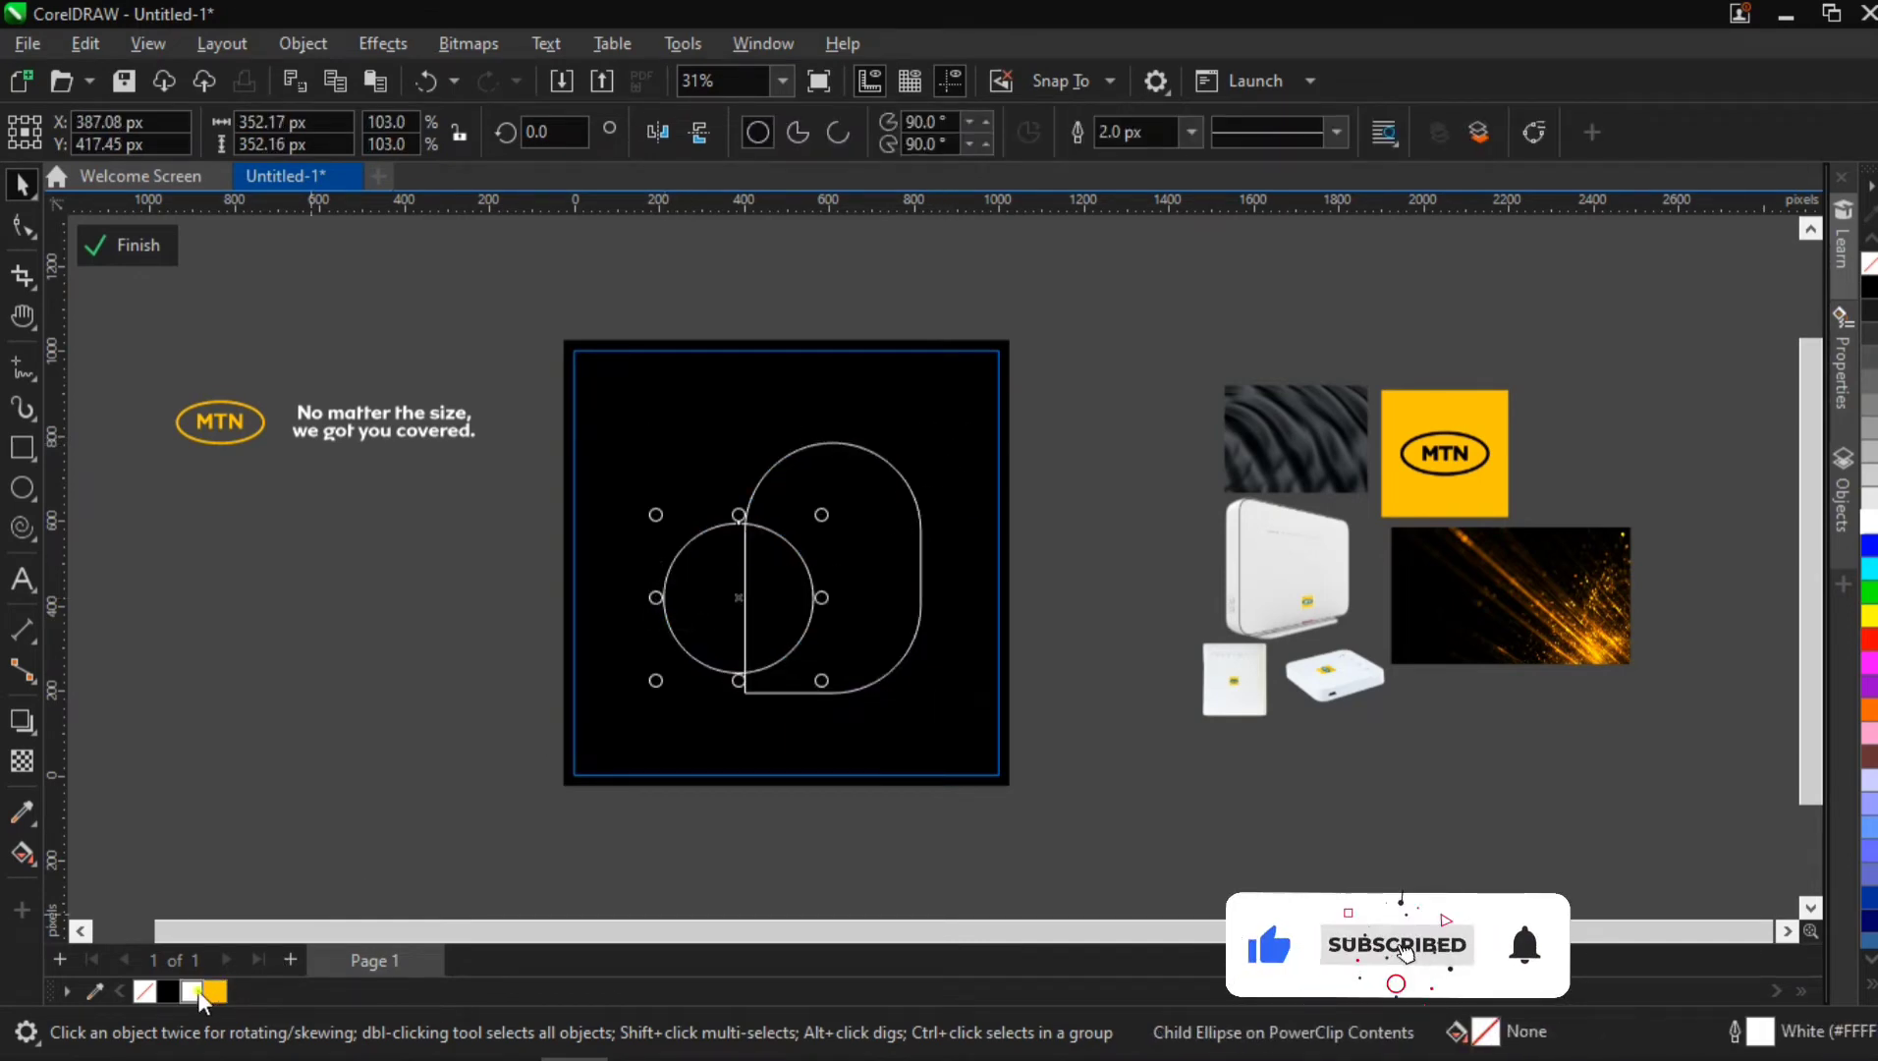
{"action": "left_click", "coordinate": [192, 992]}
{"action": "right_click", "coordinate": [146, 990]}
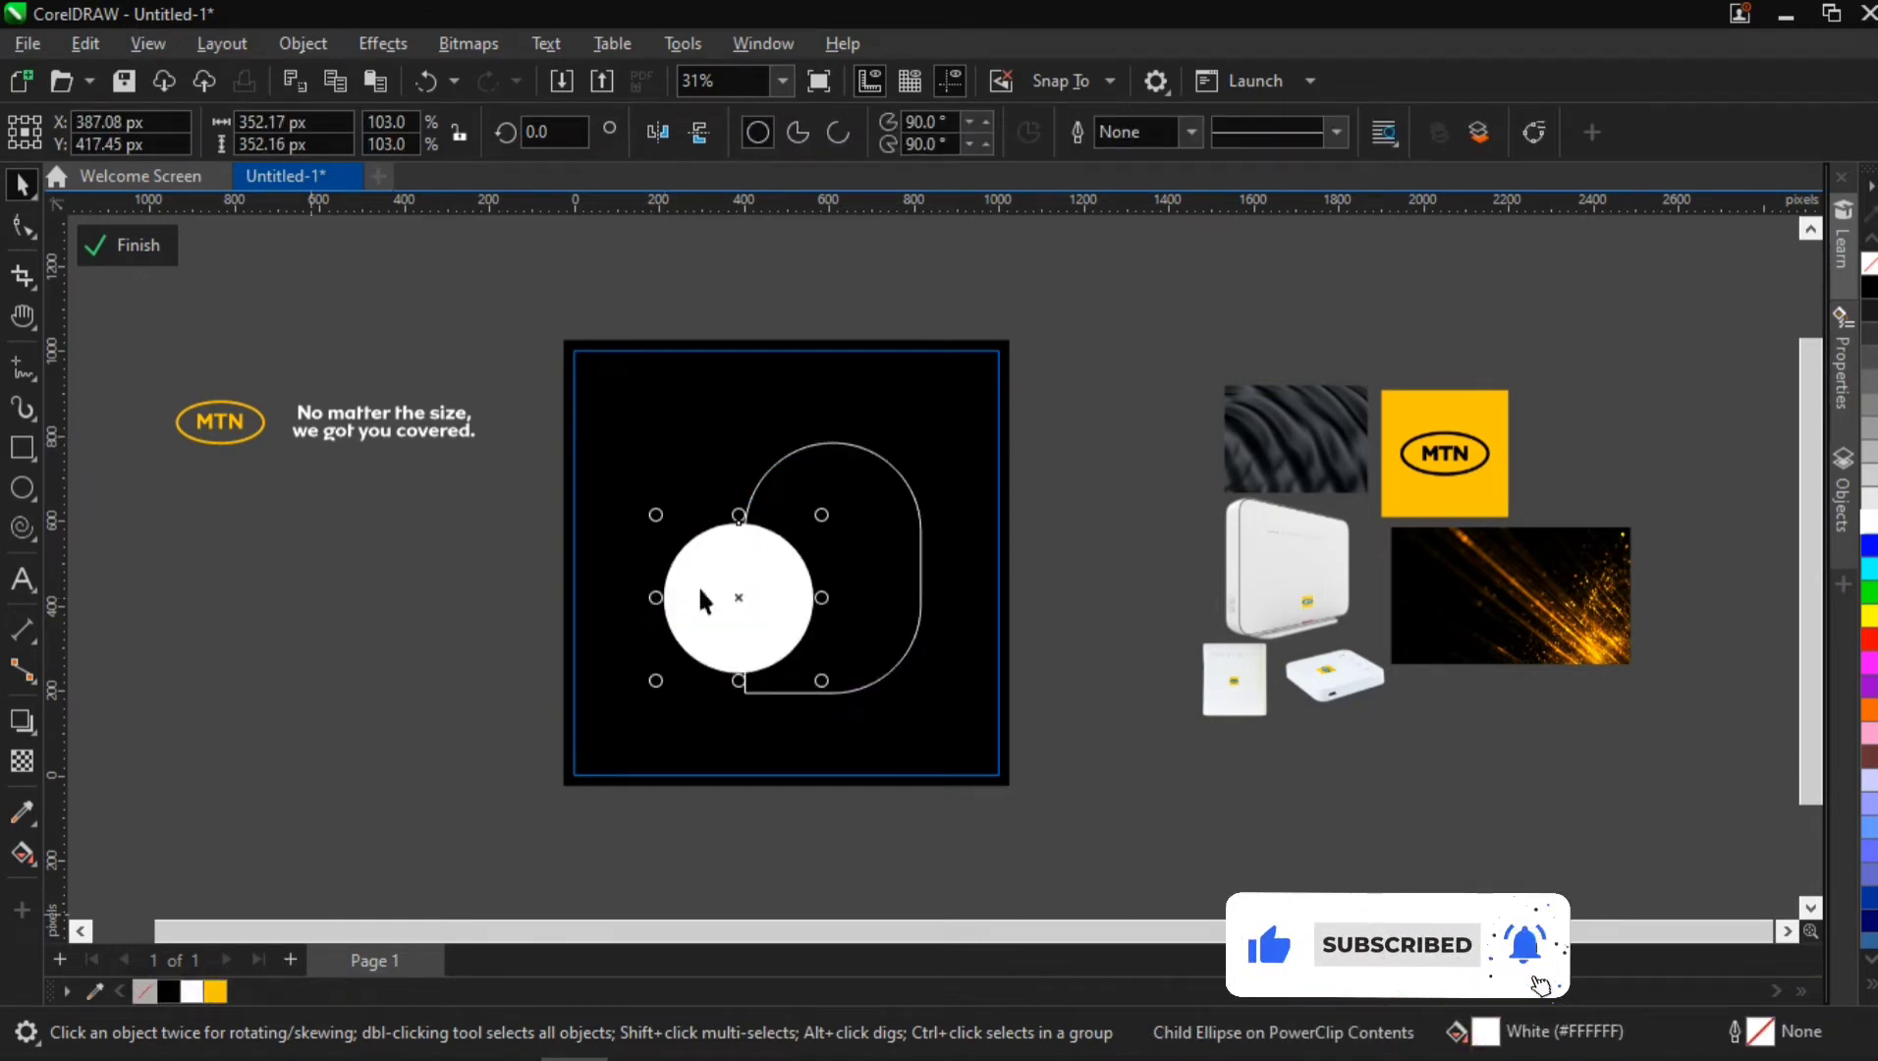
{"action": "left_click", "coordinate": [821, 499]}
{"action": "left_click", "coordinate": [819, 493], "text": "ctrl"}
{"action": "left_click", "coordinate": [222, 991]}
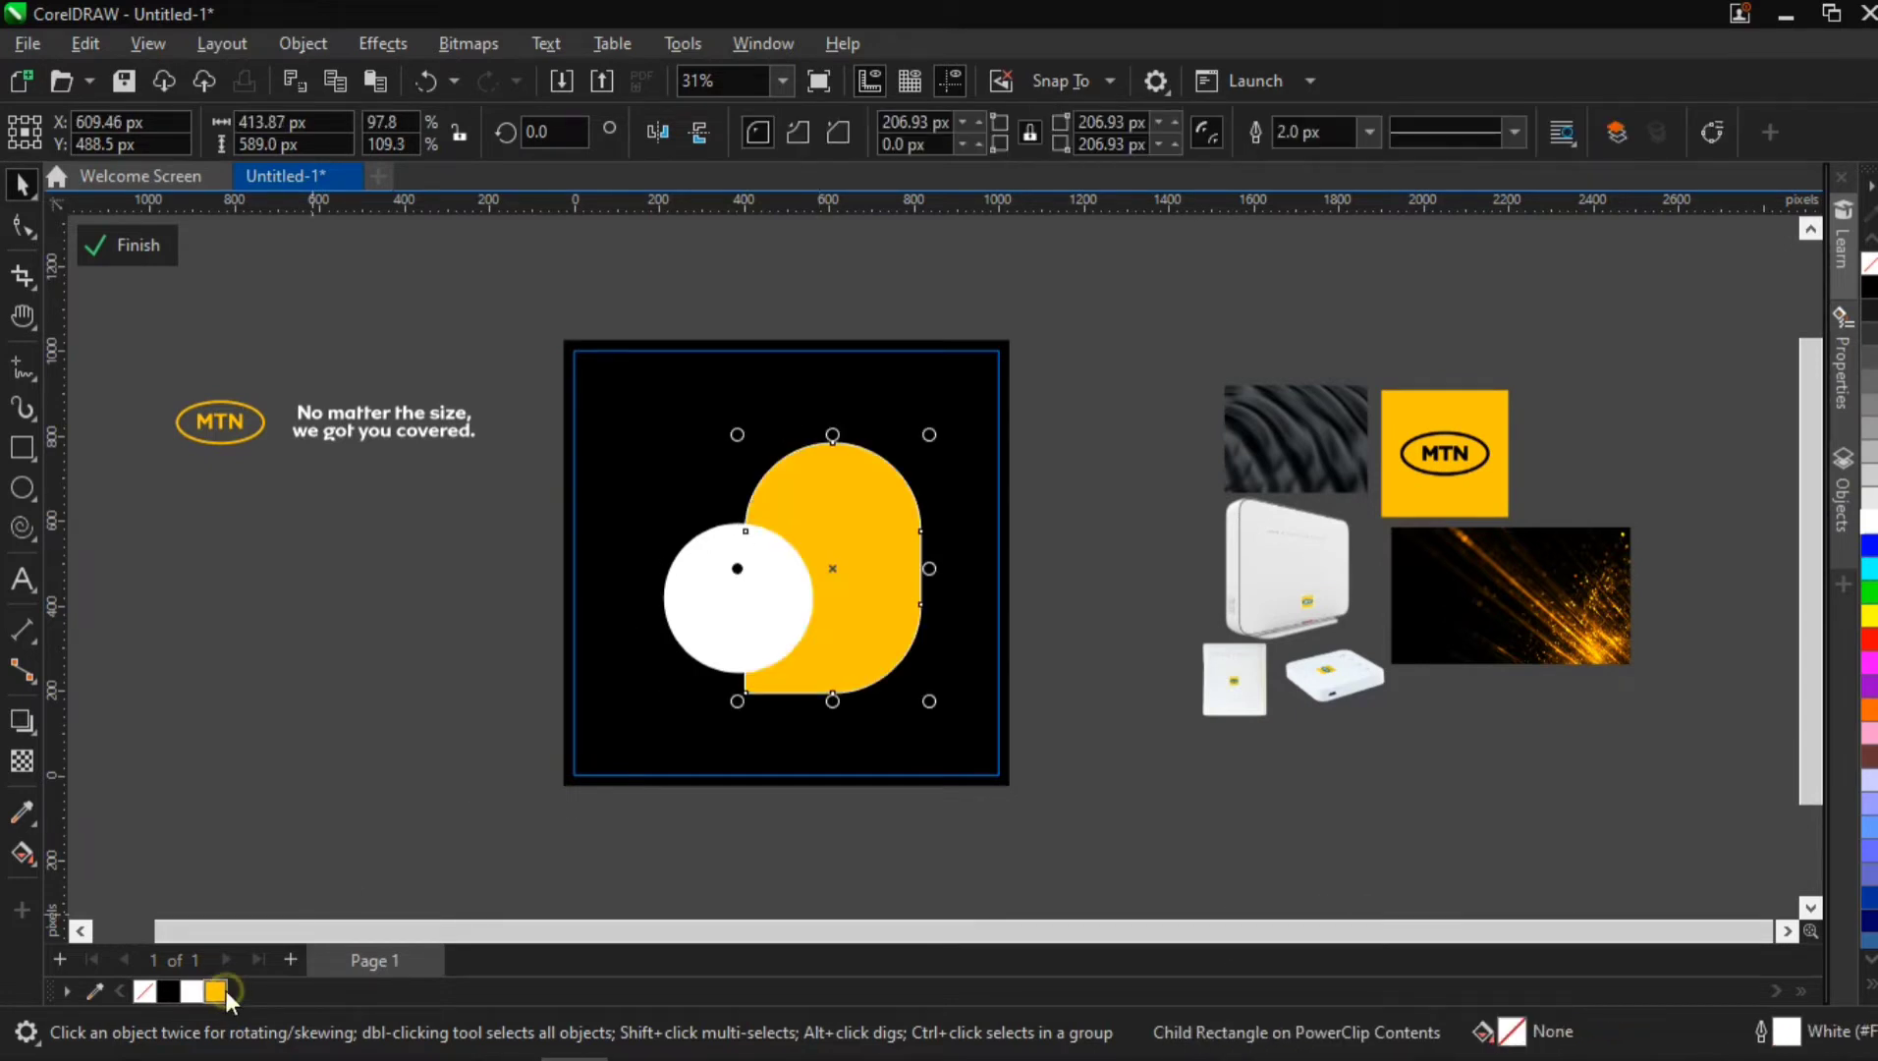
{"action": "right_click", "coordinate": [137, 993]}
{"action": "left_click", "coordinate": [335, 575]}
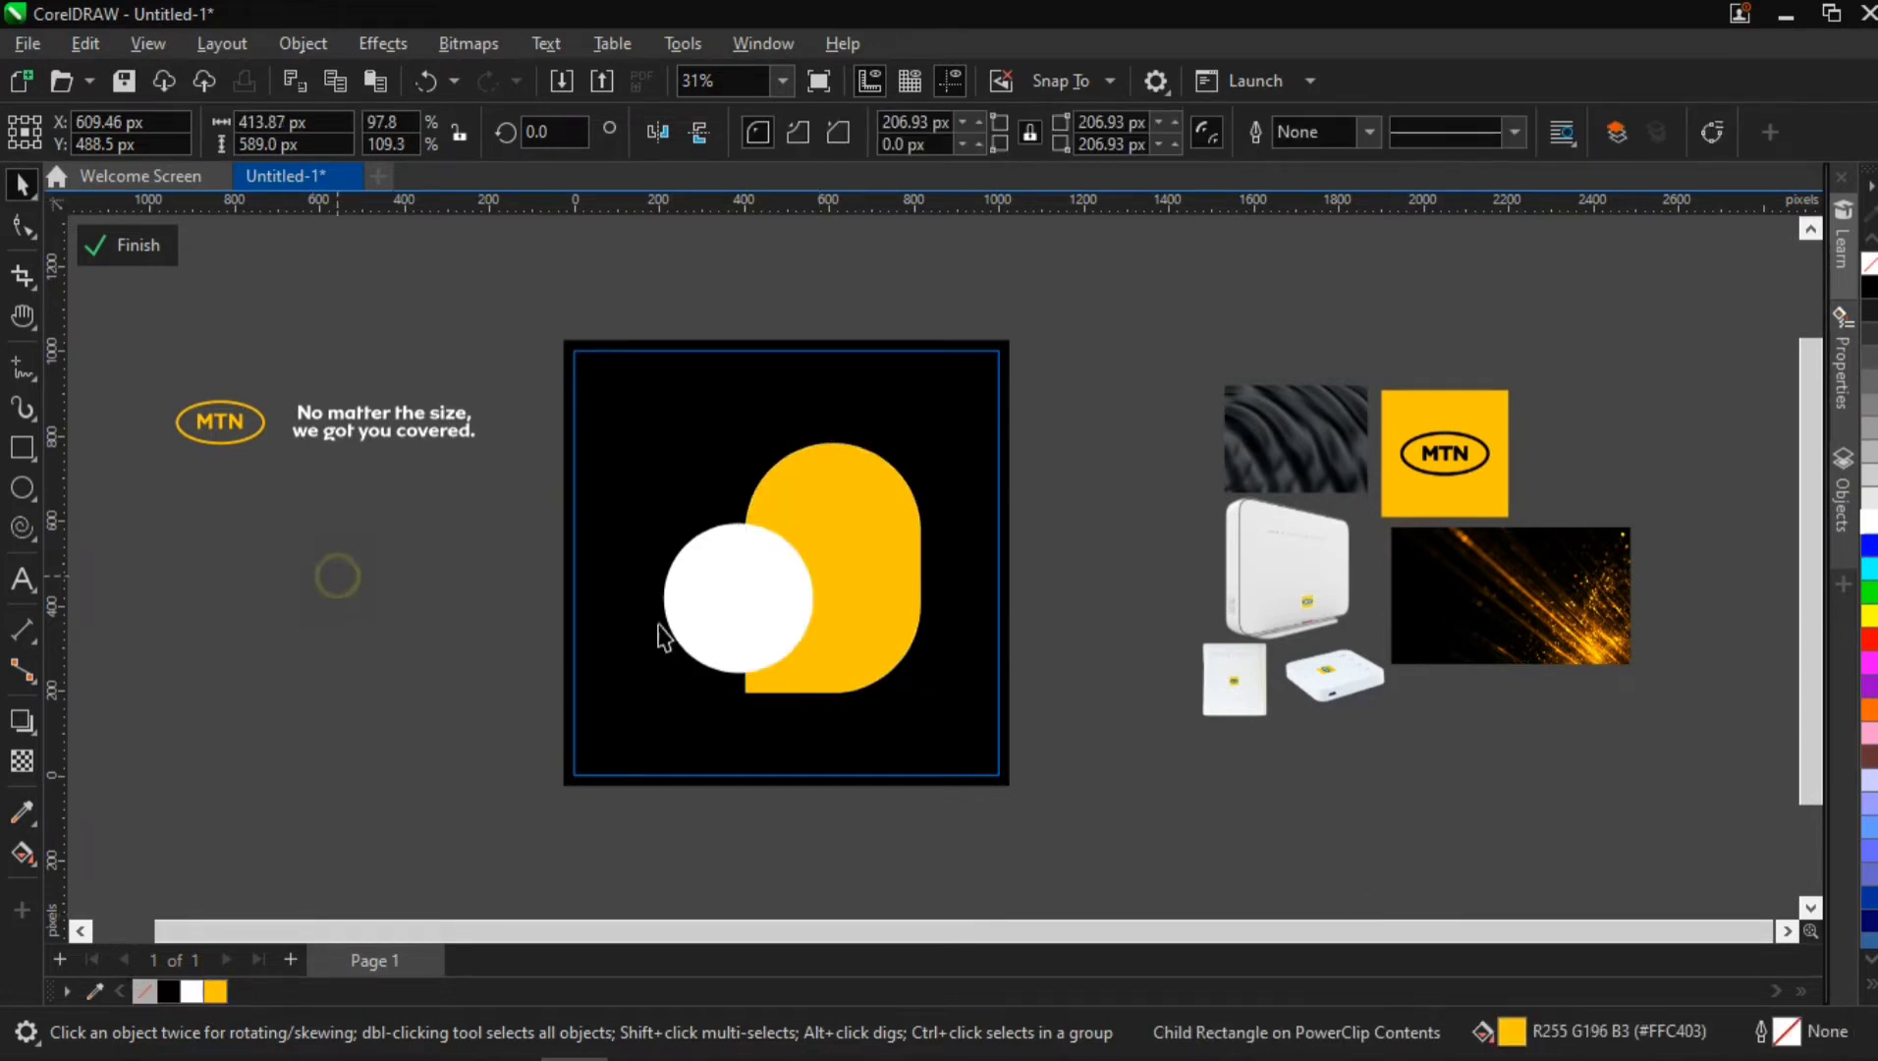
Enlarge the yellow rounded shape within the group to about 441 by 628 px
{"action": "scroll", "coordinate": [787, 570], "scroll_direction": "up", "scroll_amount": 2}
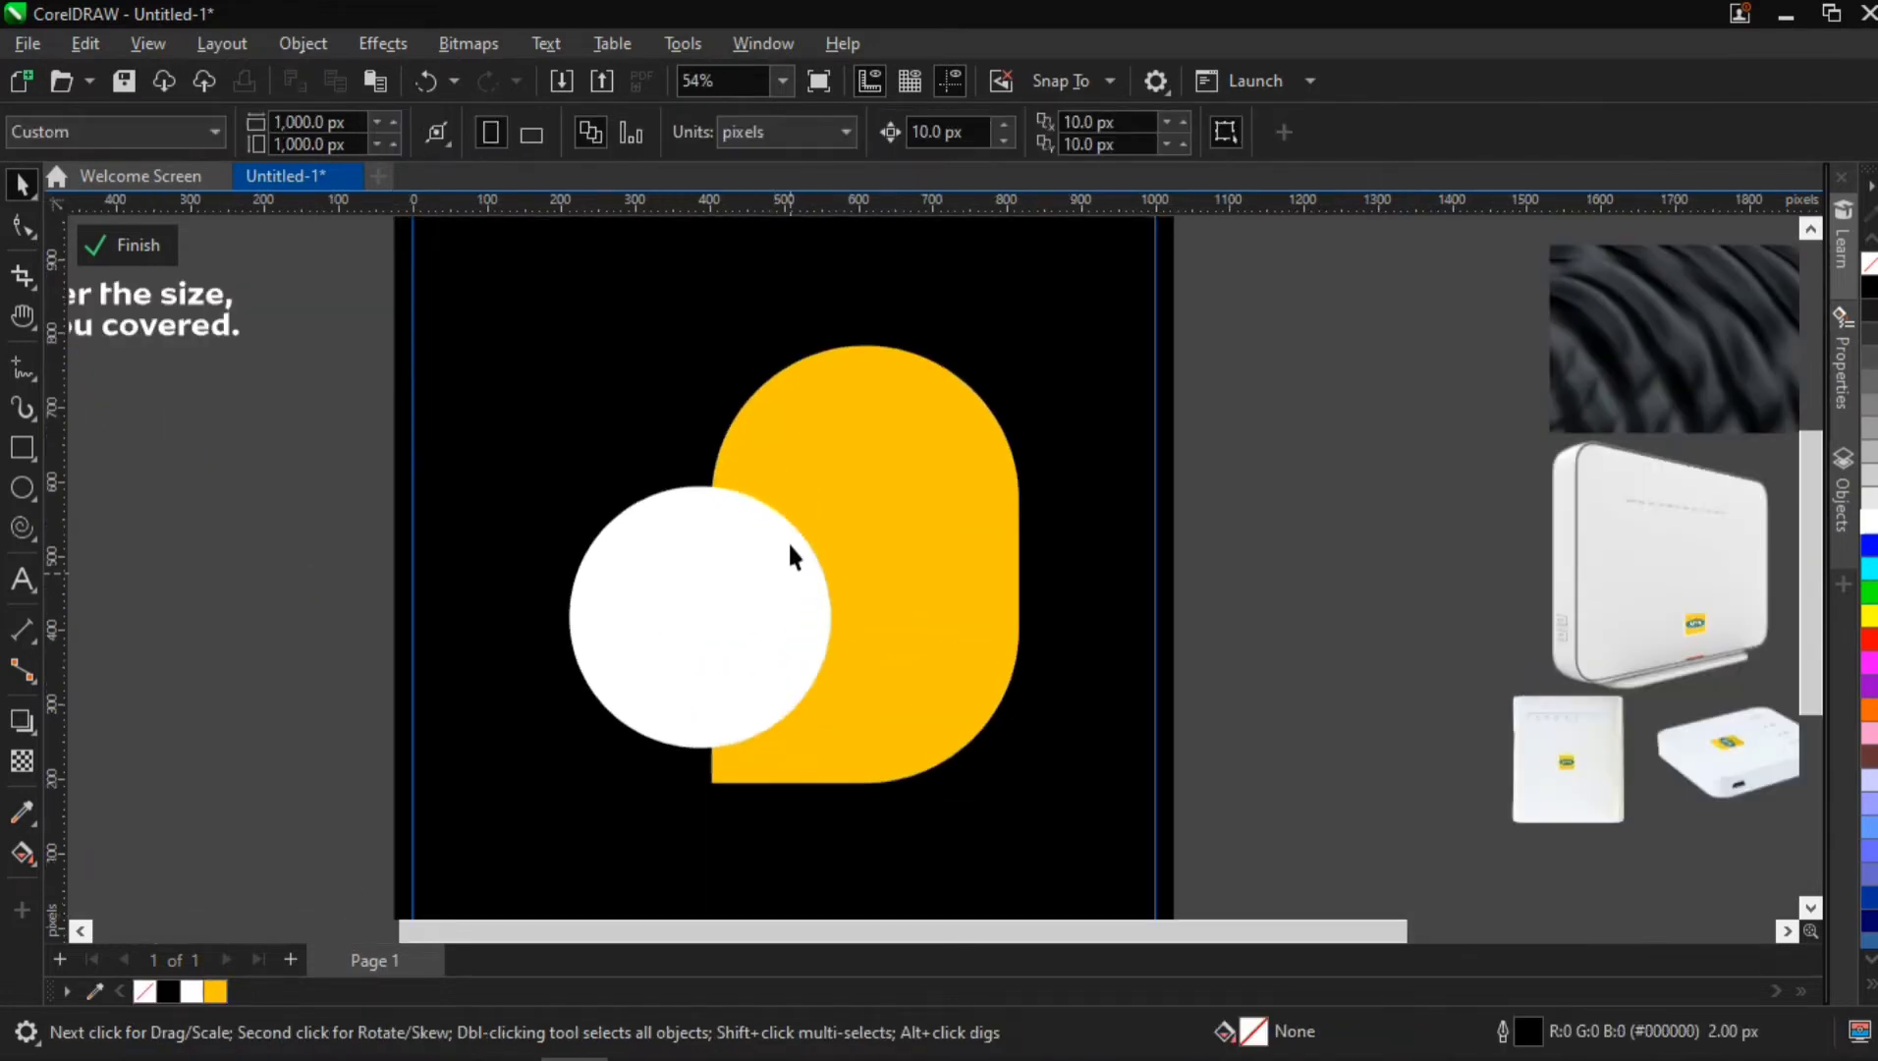
{"action": "left_click", "coordinate": [950, 467]}
{"action": "left_click_drag", "start_coordinate": [928, 442], "coordinate": [951, 420]}
{"action": "left_click_drag", "start_coordinate": [1044, 763], "coordinate": [1072, 818]}
{"action": "left_click_drag", "start_coordinate": [925, 670], "coordinate": [918, 670]}
{"action": "left_click", "coordinate": [918, 671]}
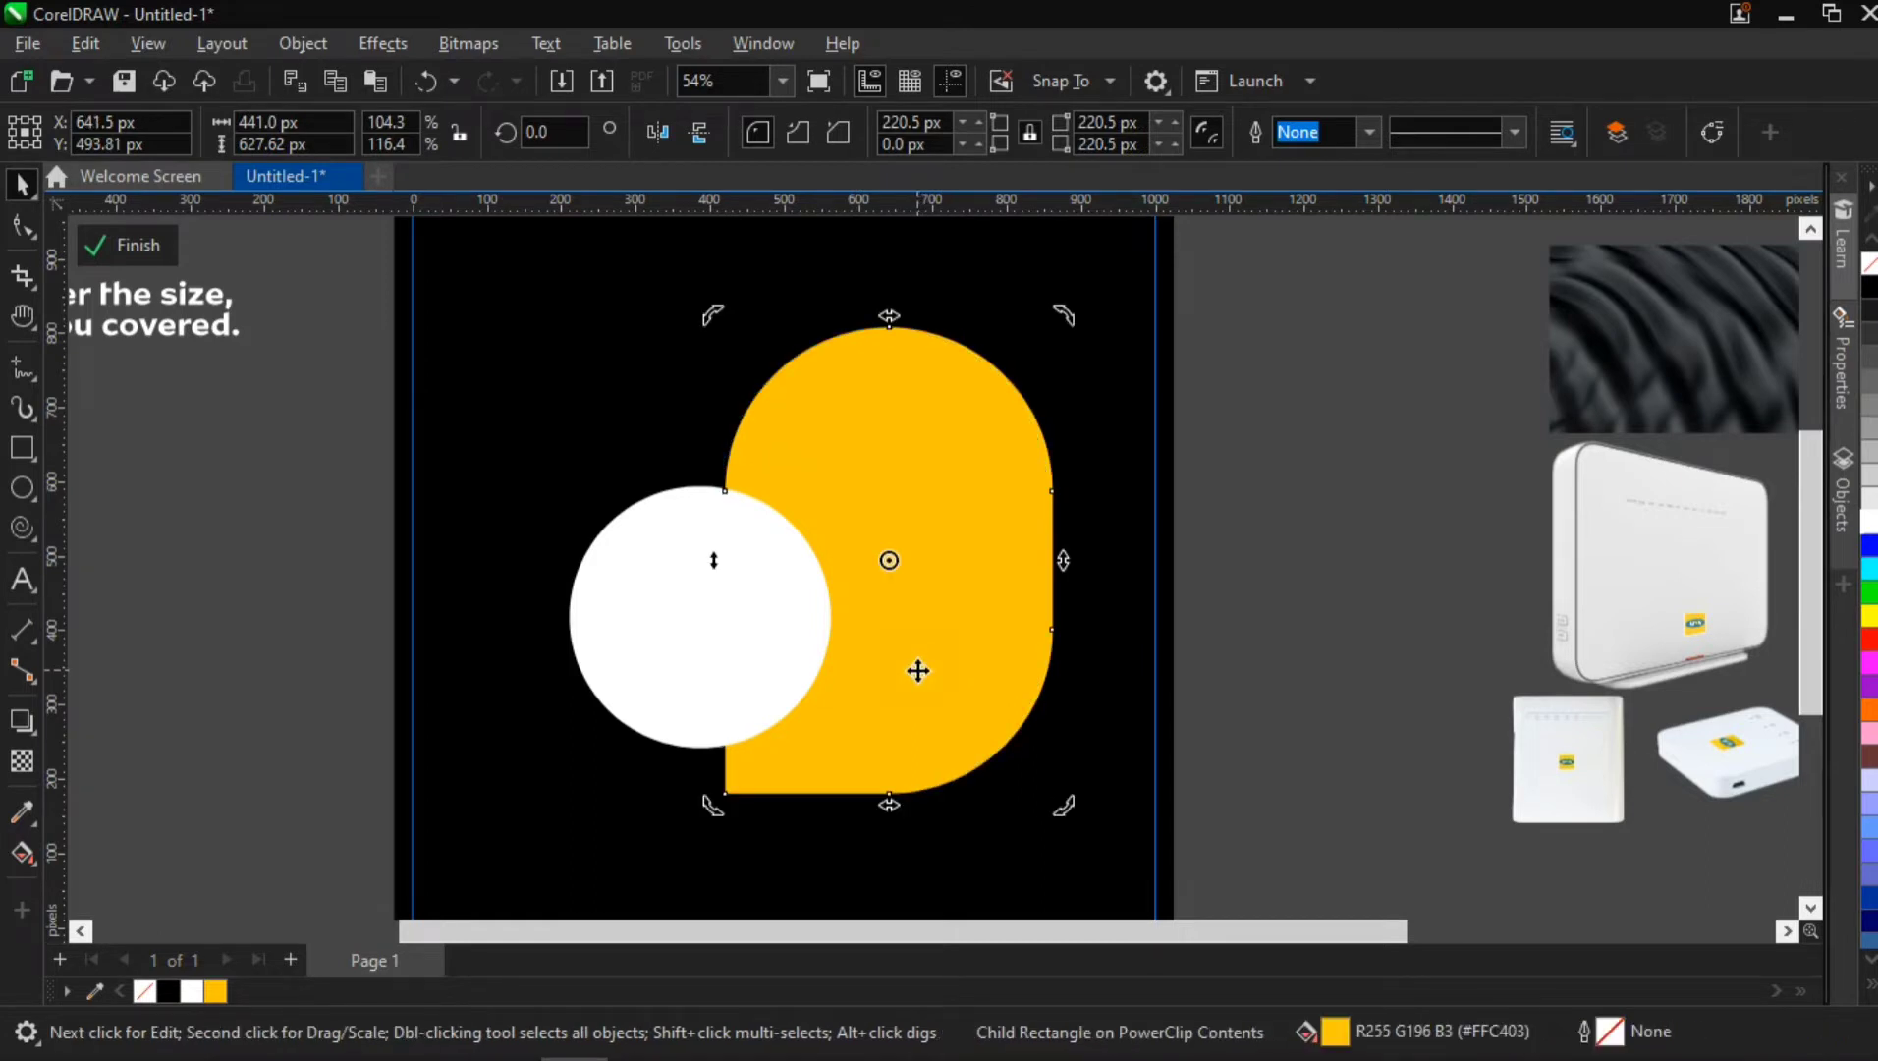
{"action": "key", "text": "Escape"}
Ungroup the circle and rounded shape, and give the white circle a uniform transparency of 20
{"action": "left_click", "coordinate": [721, 575]}
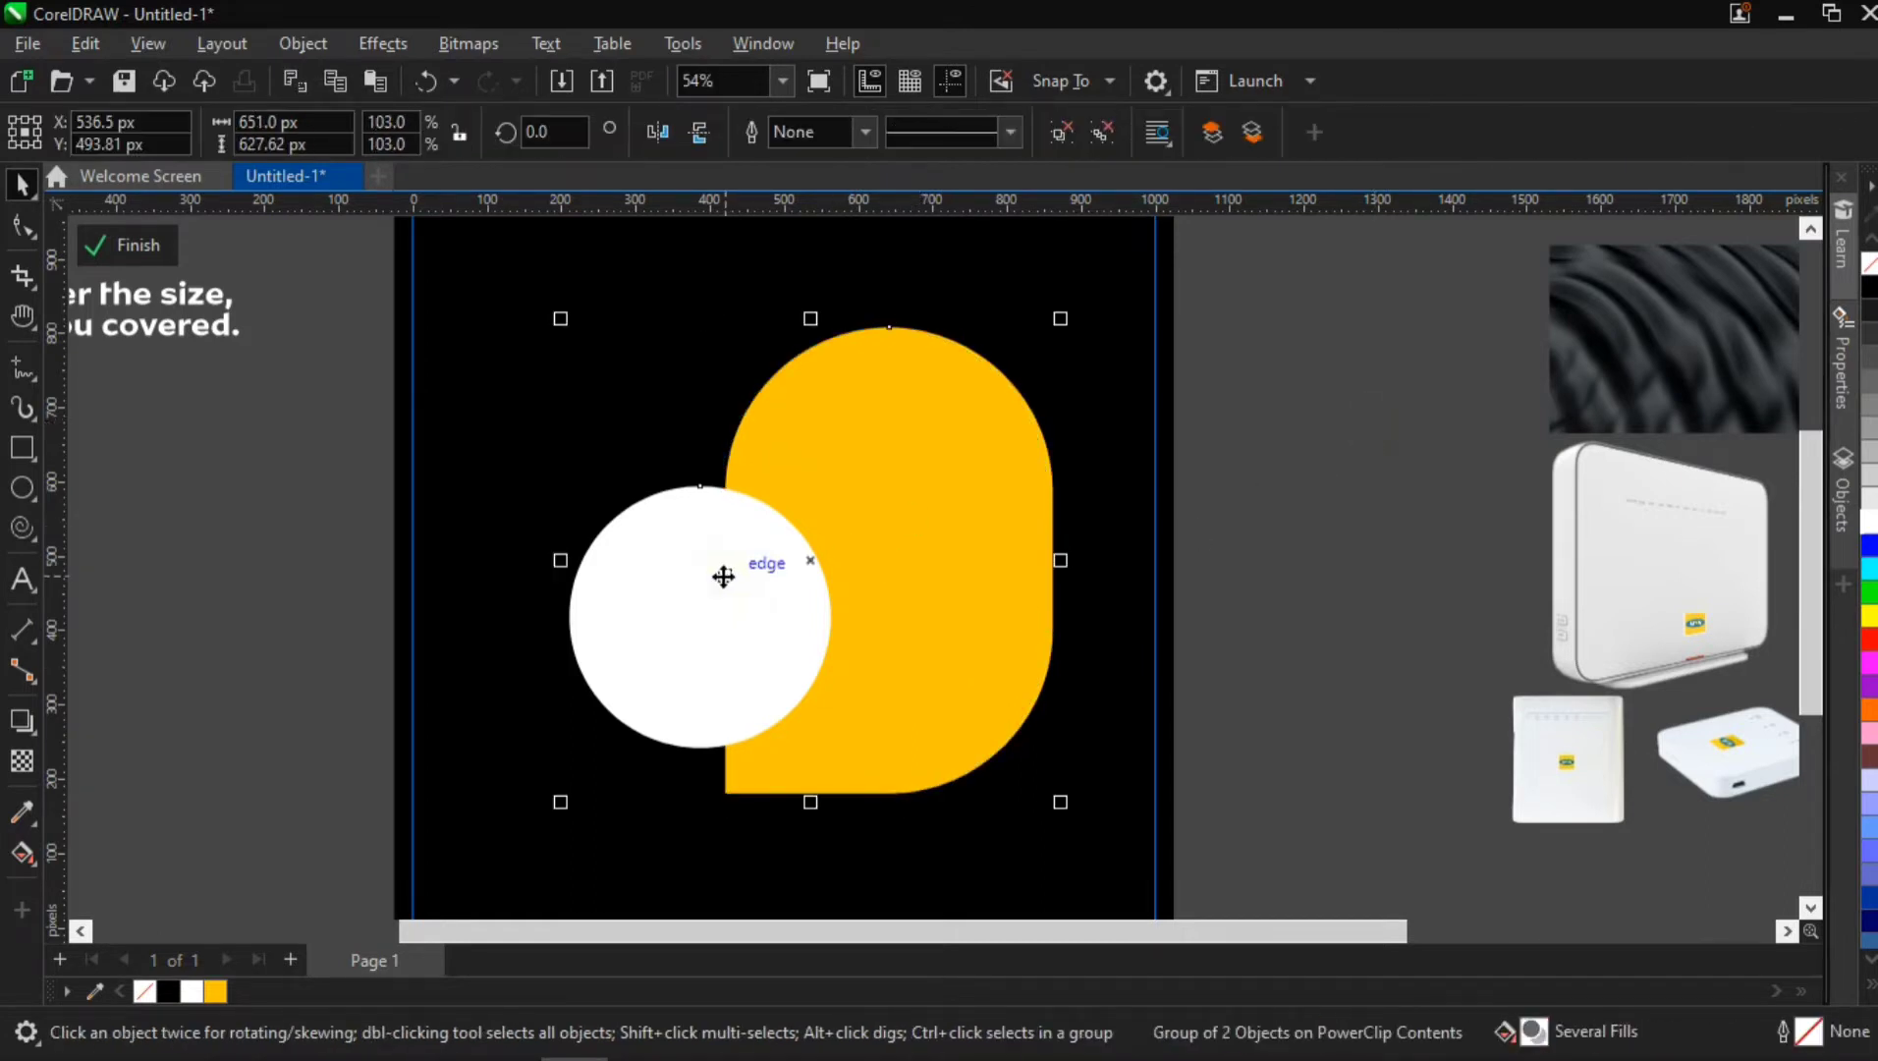
{"action": "key", "text": "ctrl+u"}
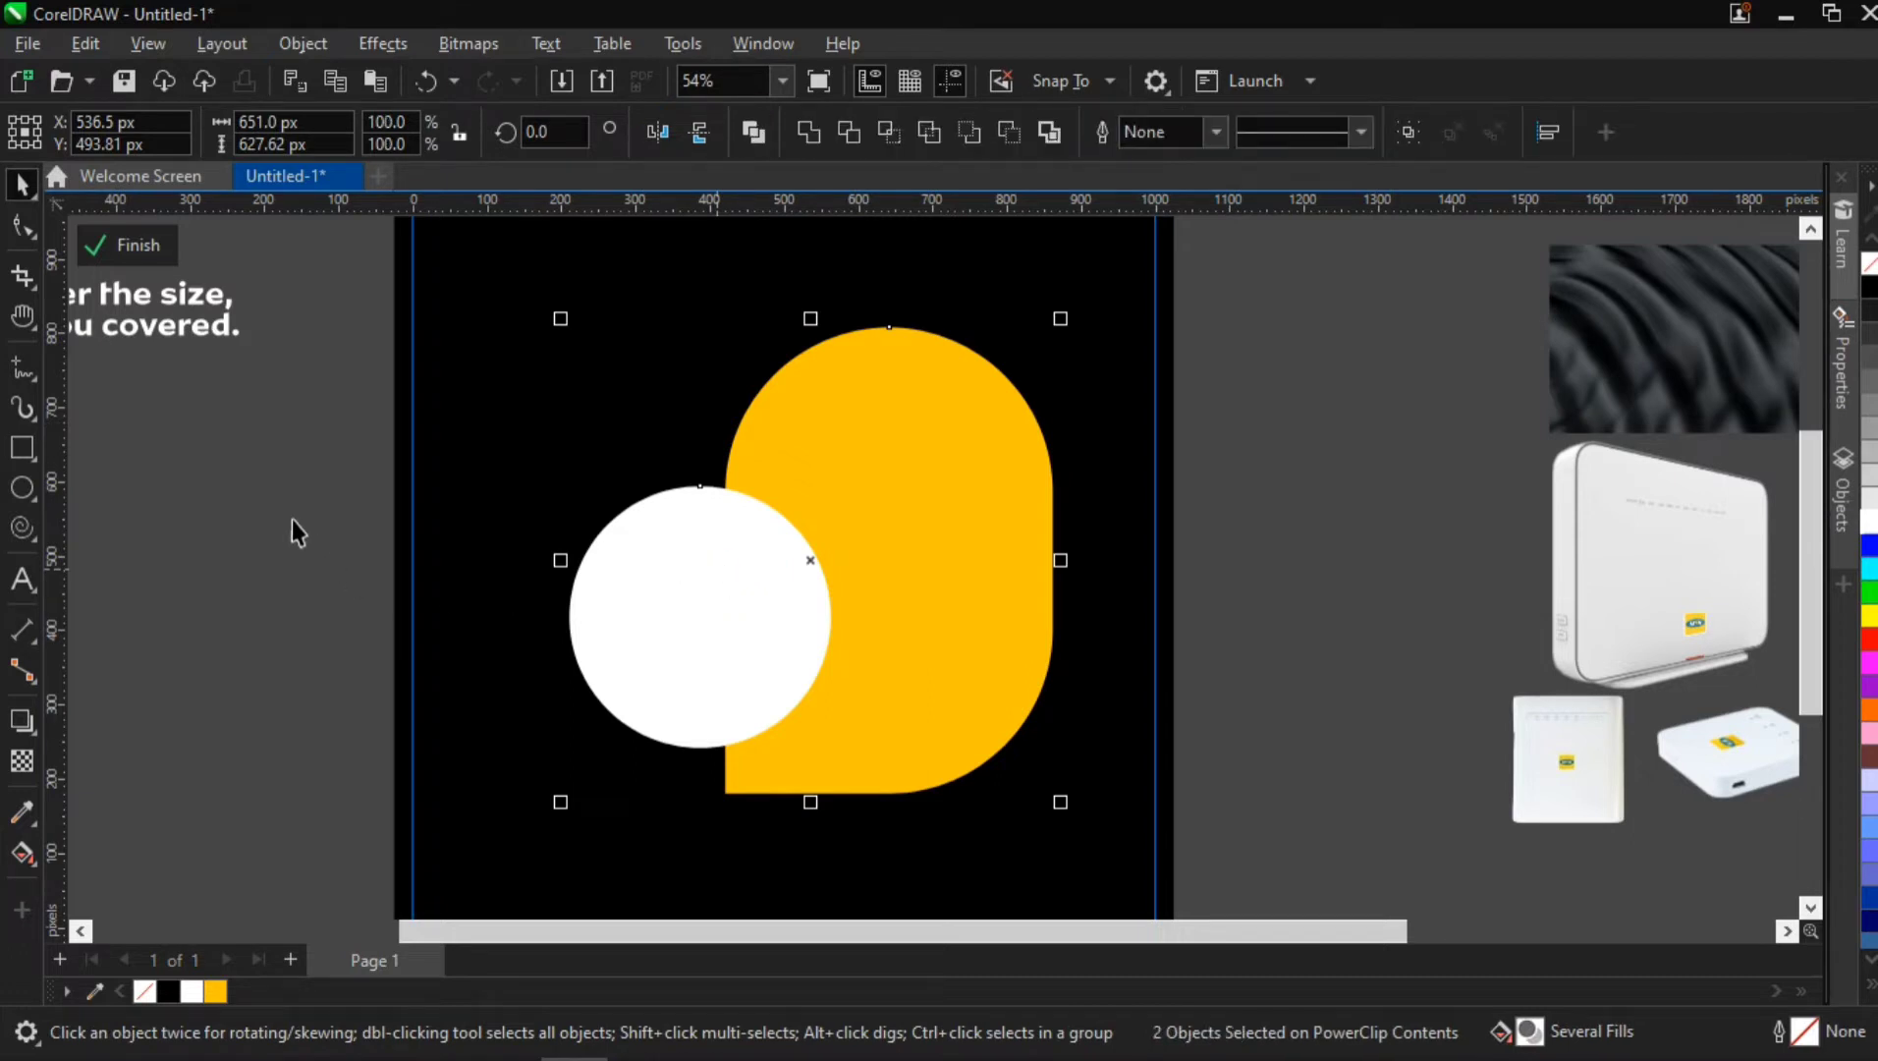
{"action": "left_click", "coordinate": [671, 604]}
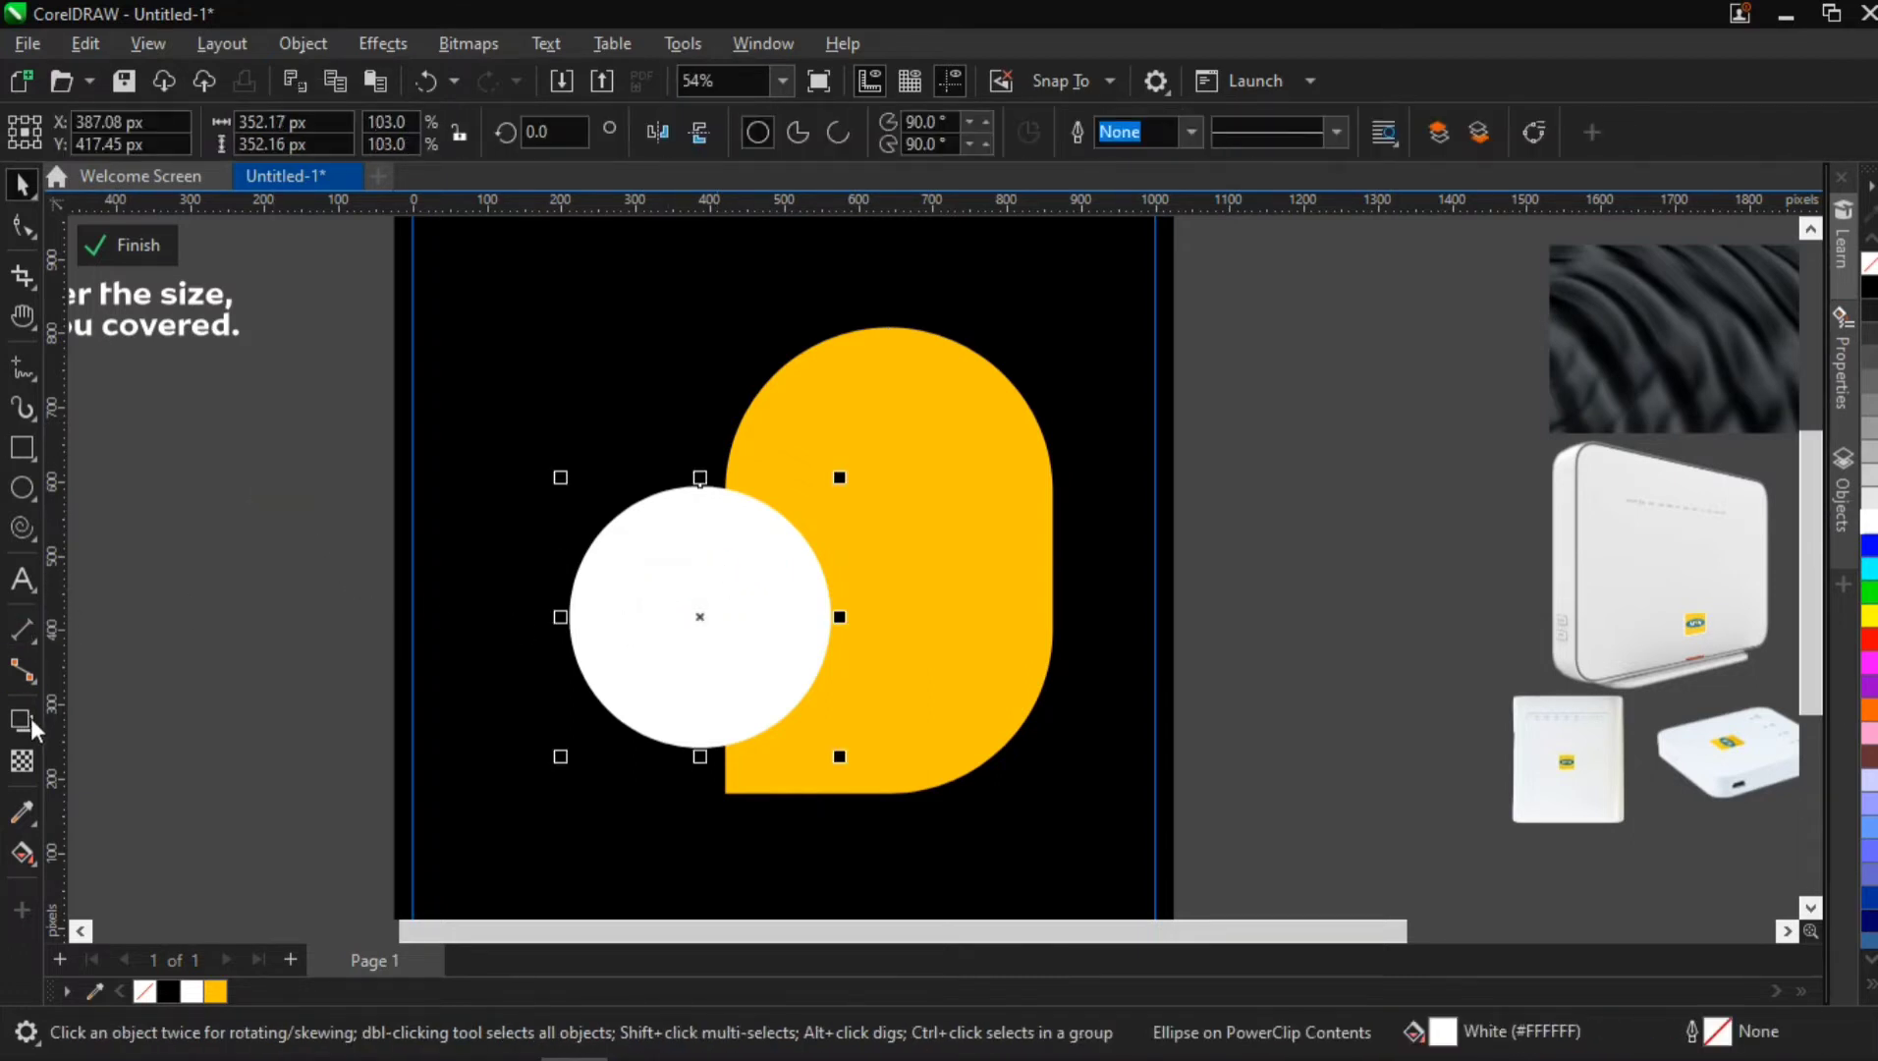
{"action": "left_click", "coordinate": [22, 761]}
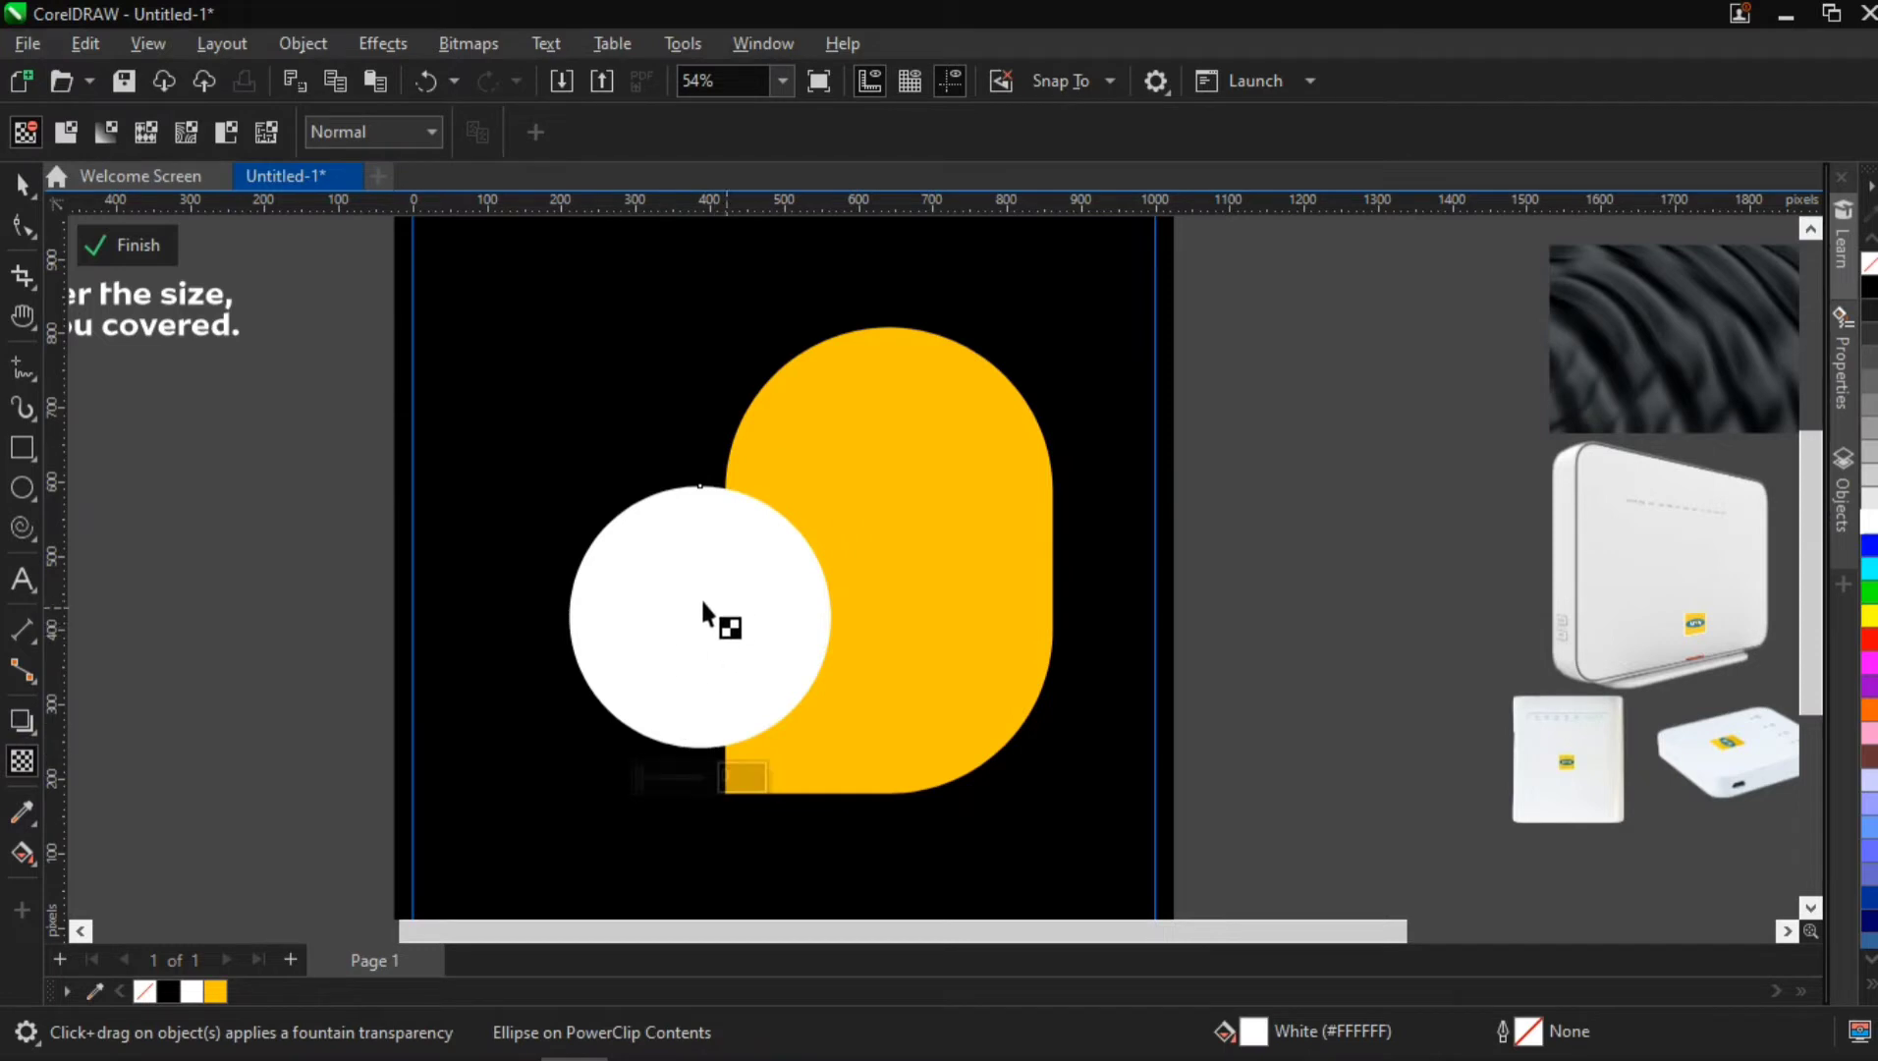
{"action": "left_click", "coordinate": [677, 775]}
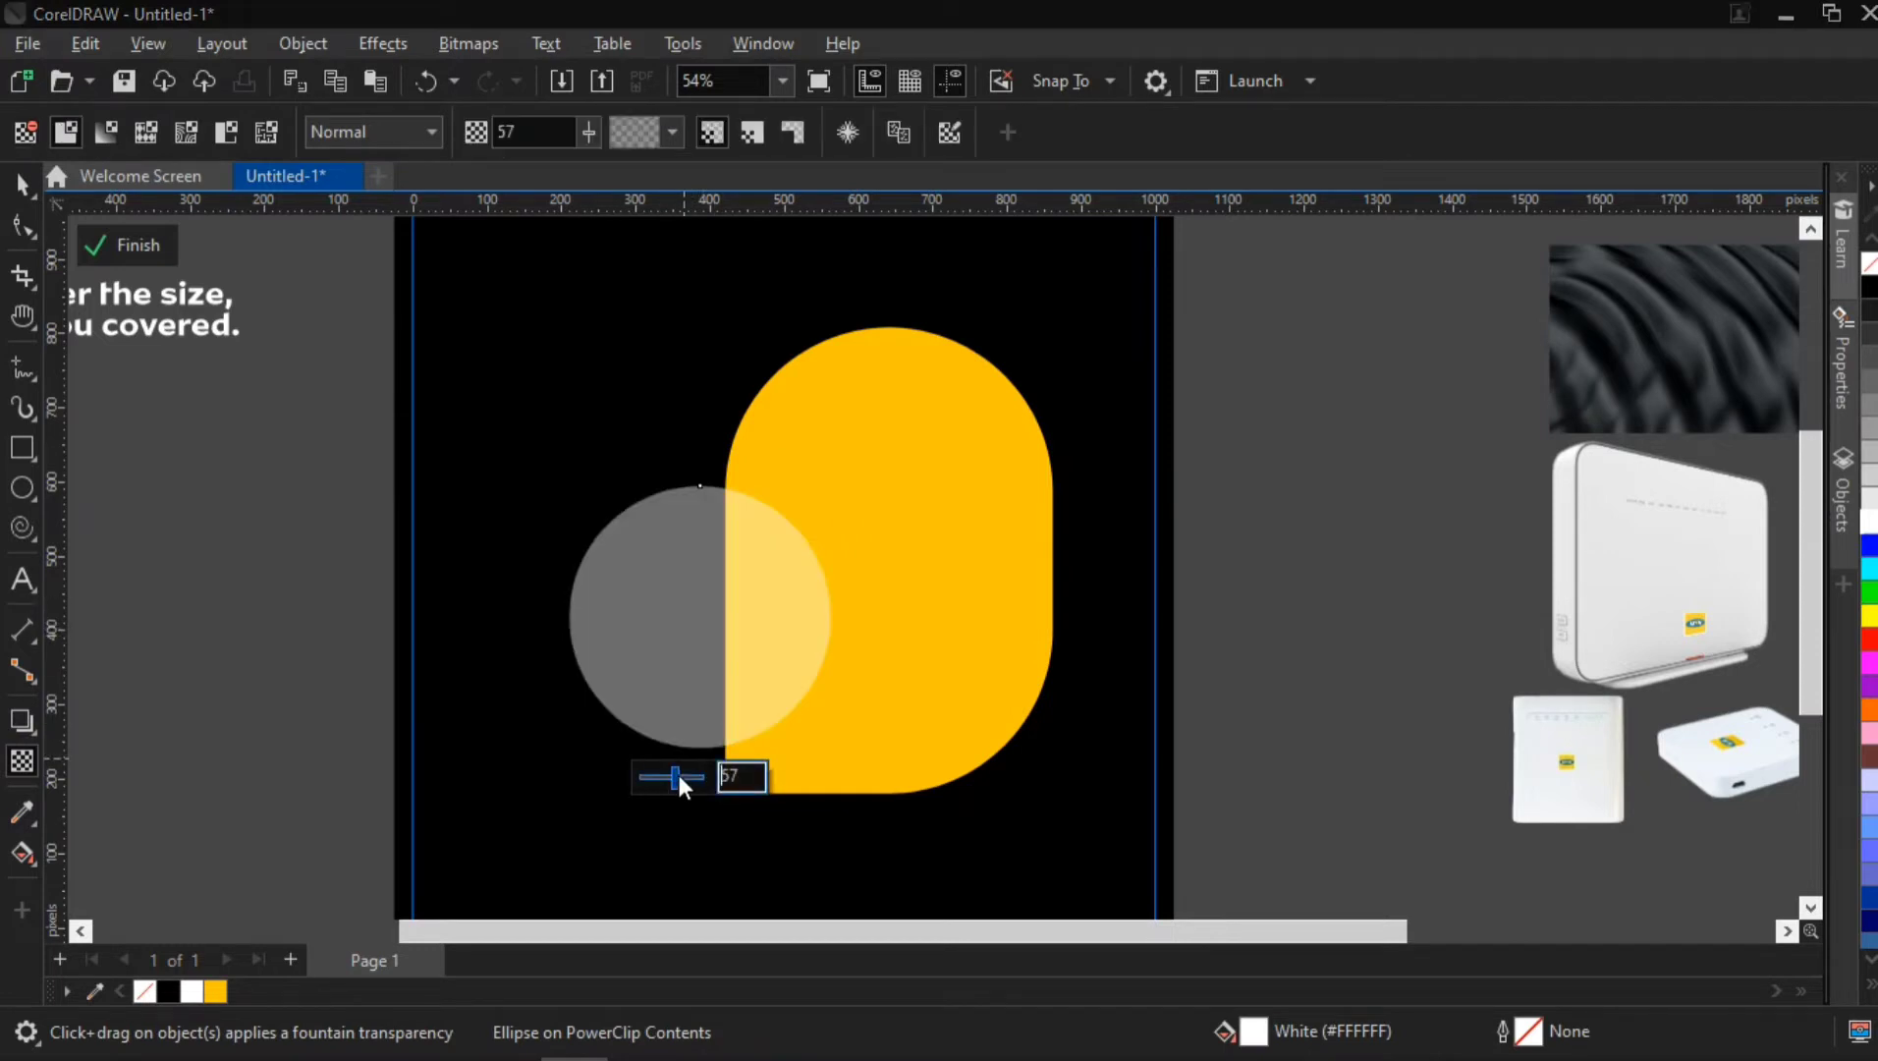
{"action": "left_click", "coordinate": [725, 778]}
{"action": "type", "text": "30"}
{"action": "key", "text": "Return"}
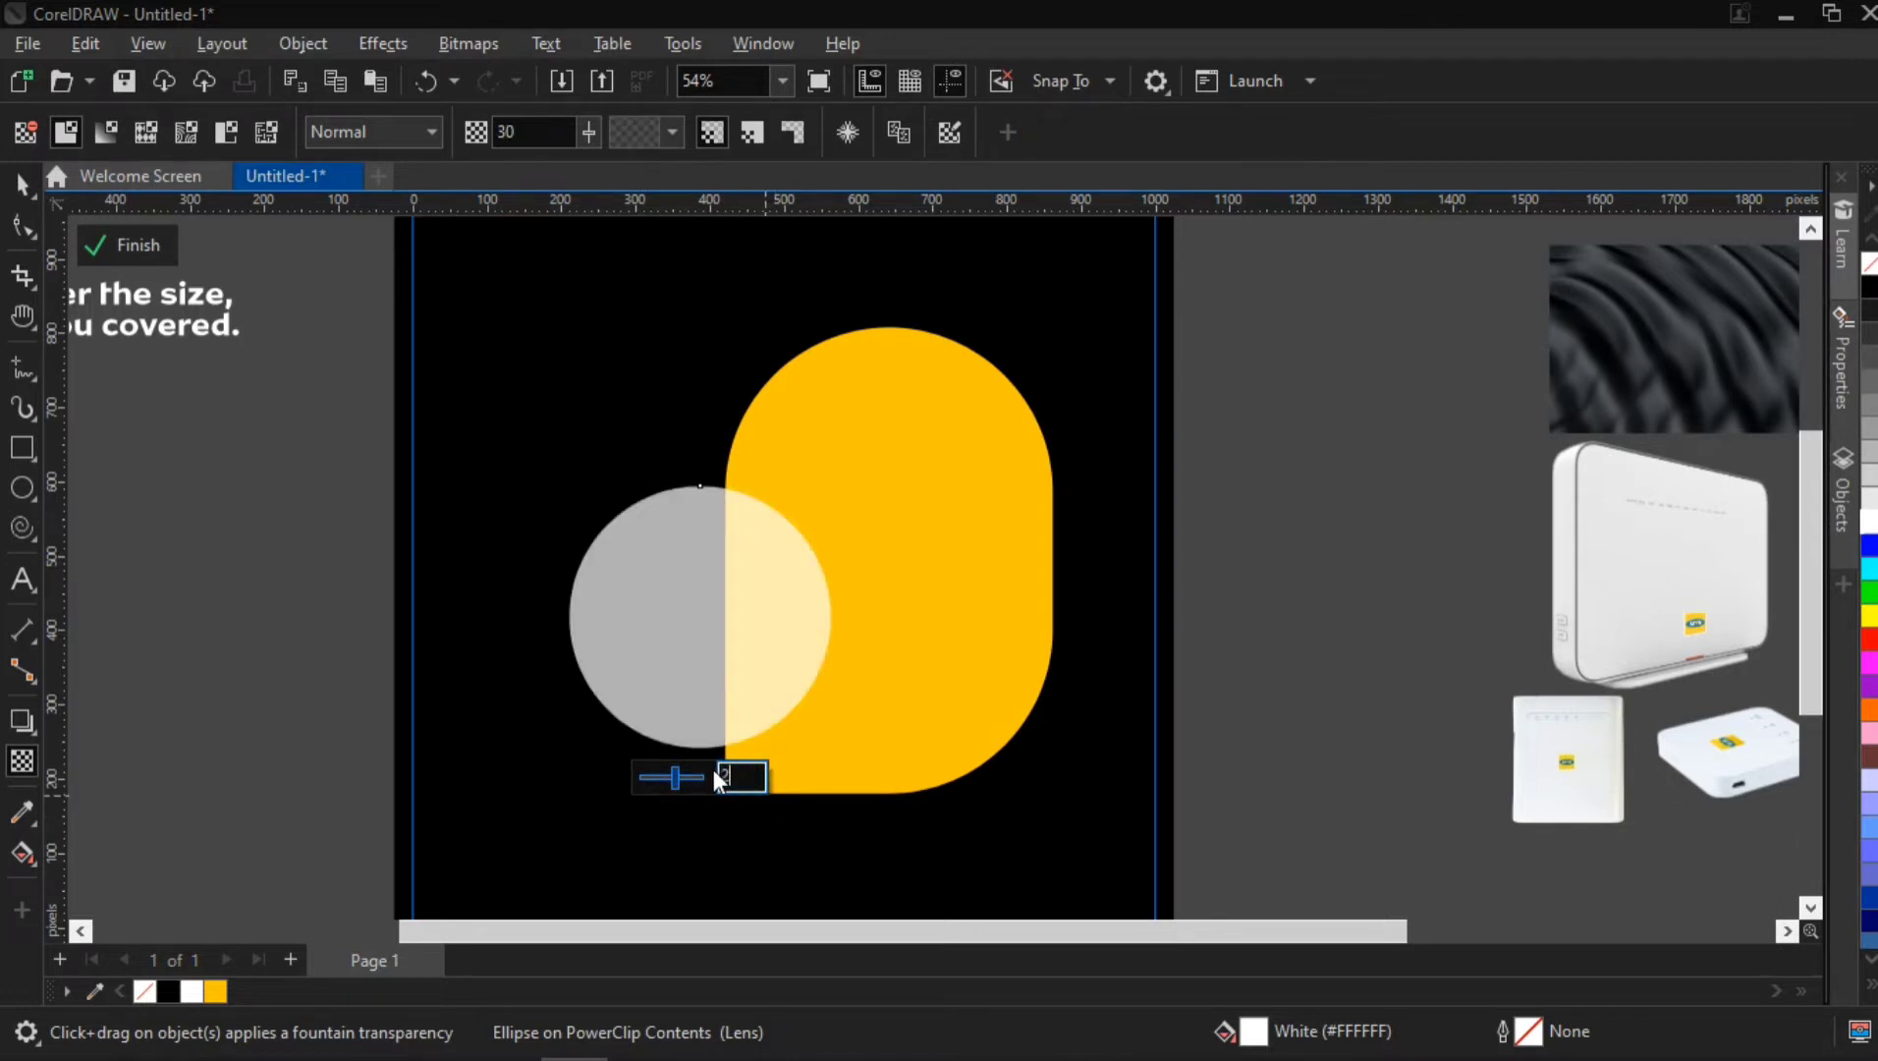
{"action": "key", "text": "Return"}
{"action": "scroll", "coordinate": [741, 766], "scroll_direction": "down", "scroll_amount": 2}
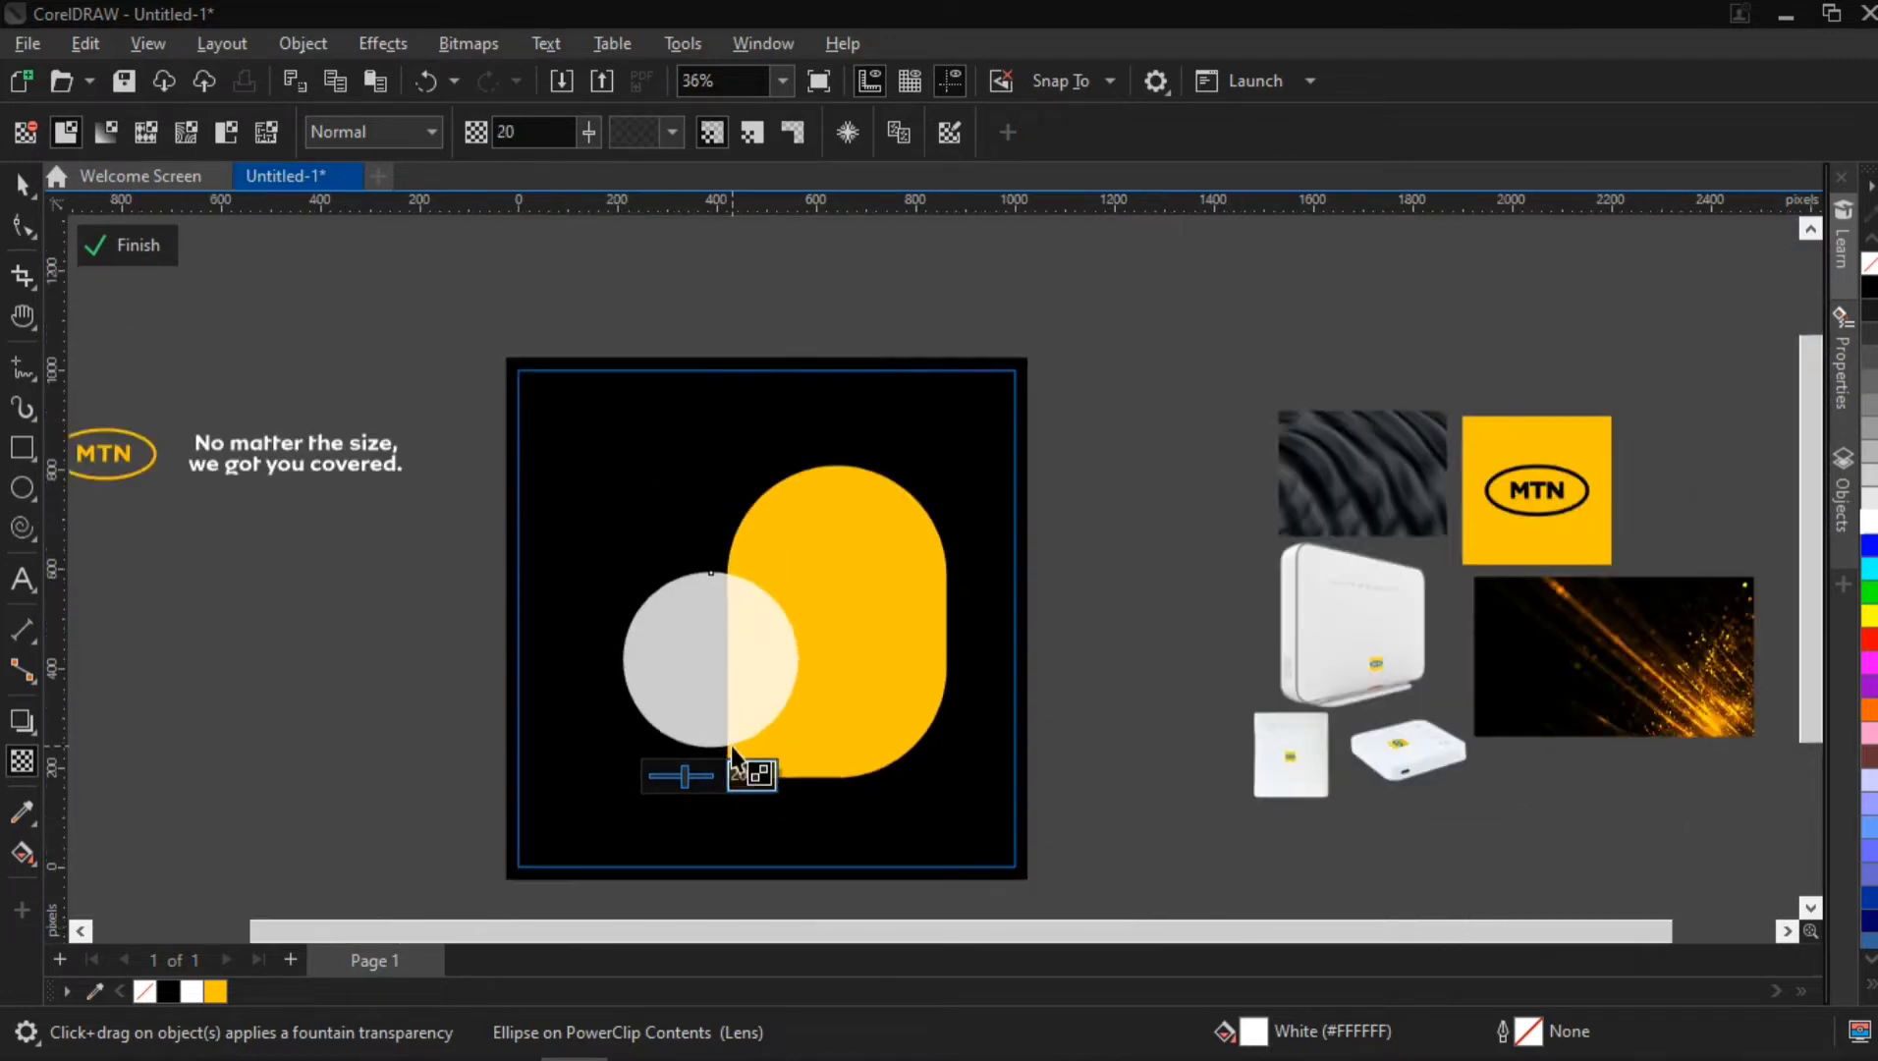
Select the yellow rounded shape together with the translucent circle and scale both down slightly
{"action": "left_click", "coordinate": [22, 184]}
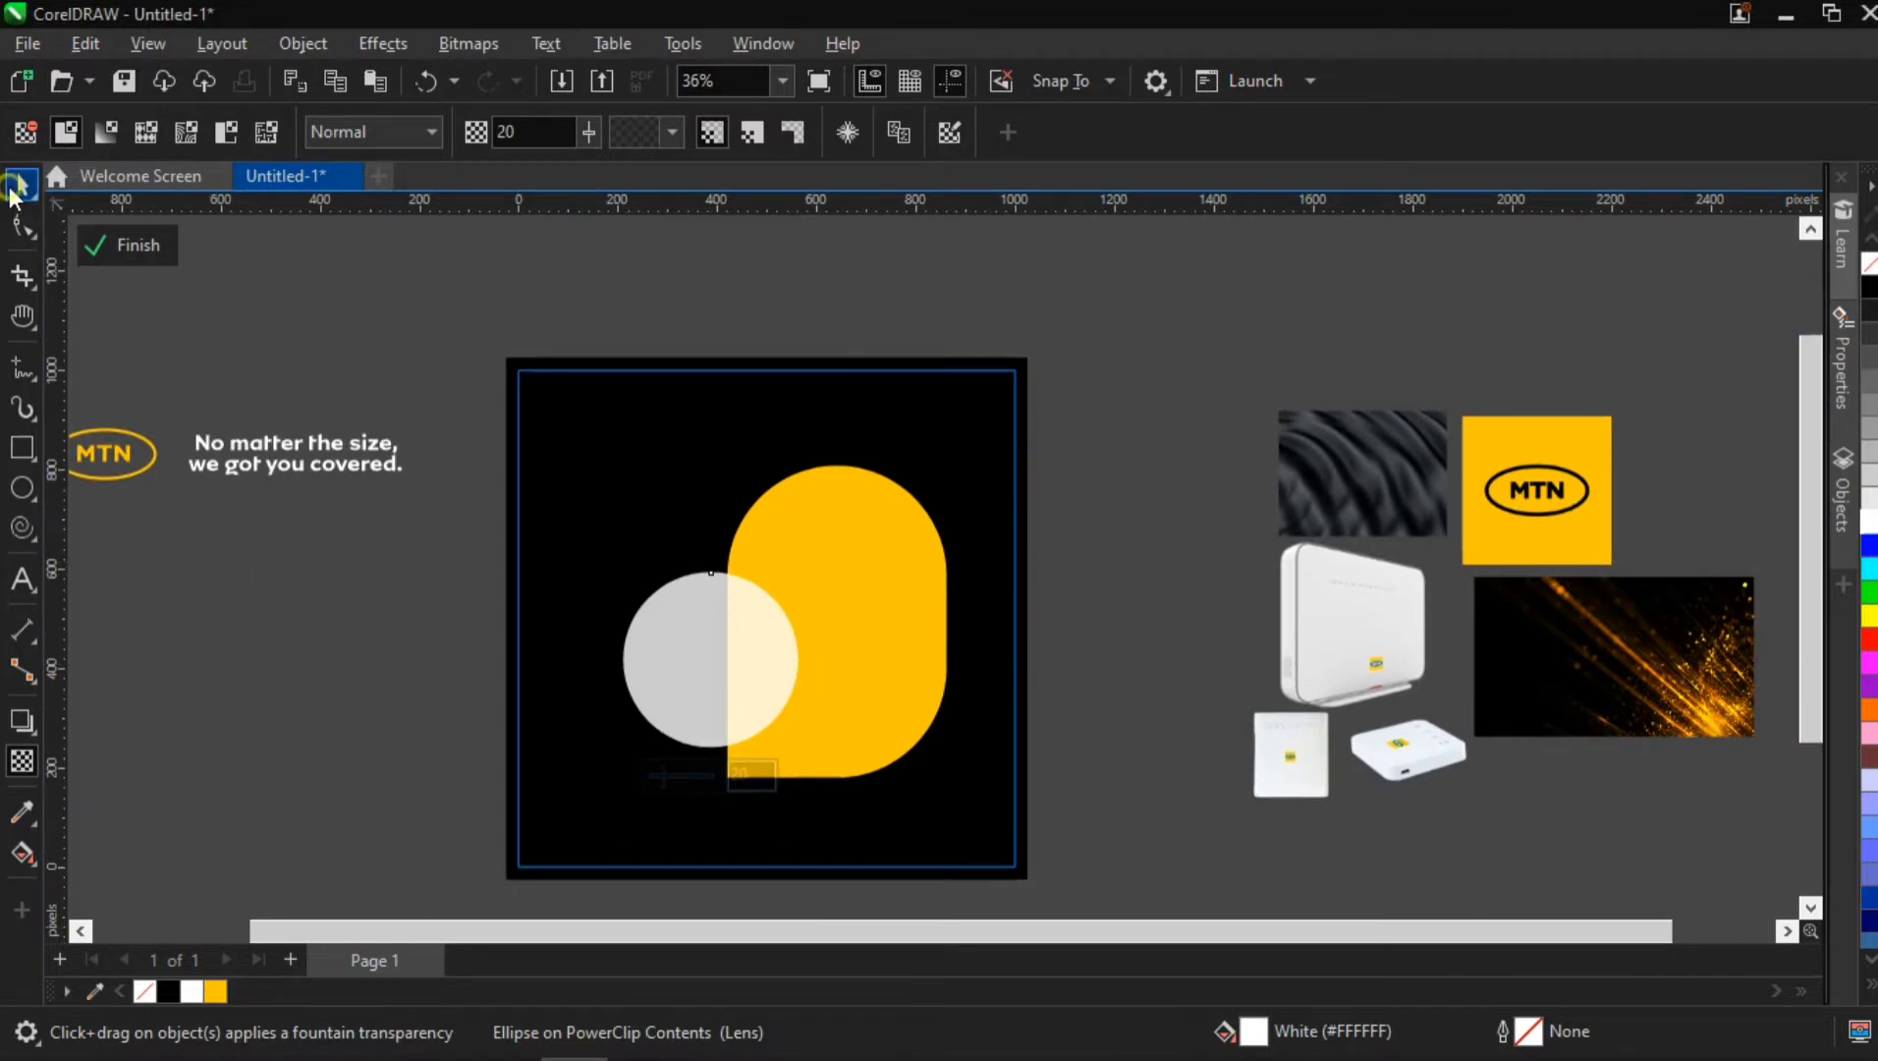
{"action": "left_click", "coordinate": [851, 527]}
{"action": "left_click", "coordinate": [699, 643], "text": "shift"}
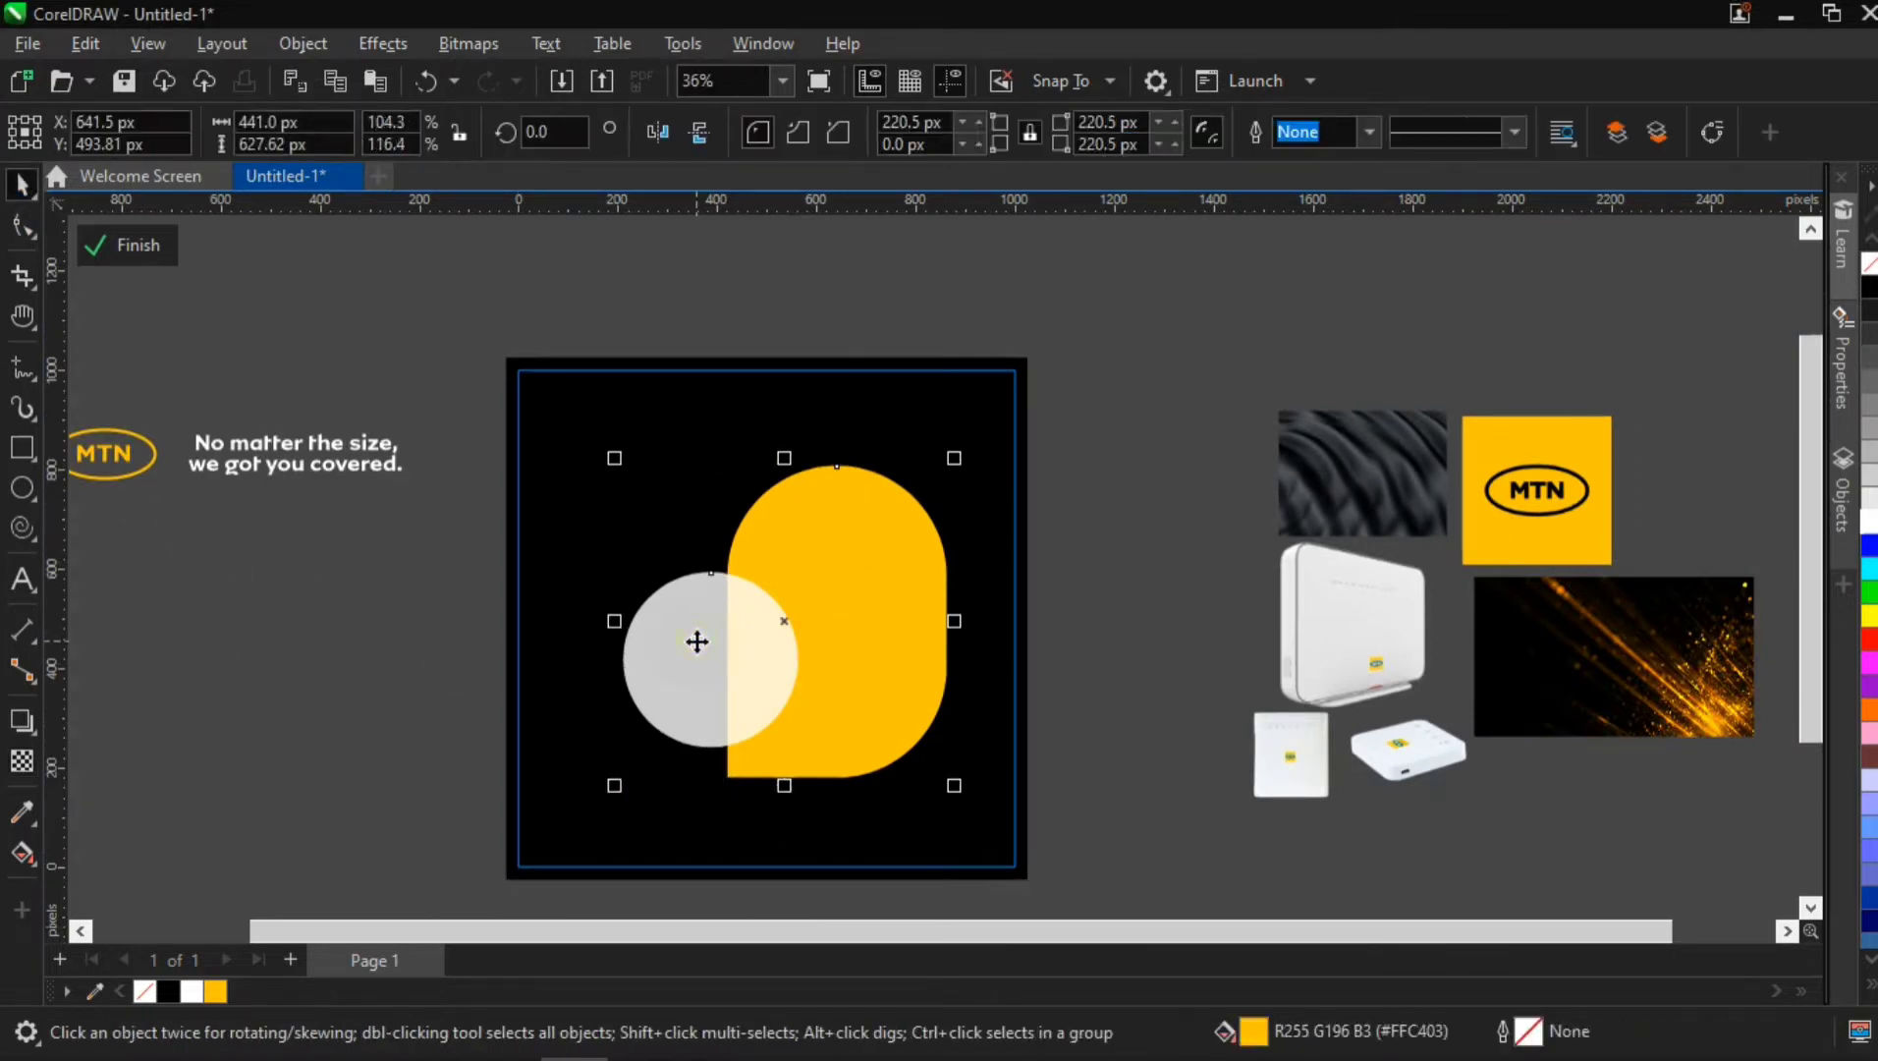
{"action": "left_click_drag", "start_coordinate": [961, 458], "coordinate": [980, 478]}
Place the yellow MTN logo in the page's upper-right corner, scaled down to about 141 px wide
{"action": "left_click", "coordinate": [111, 472]}
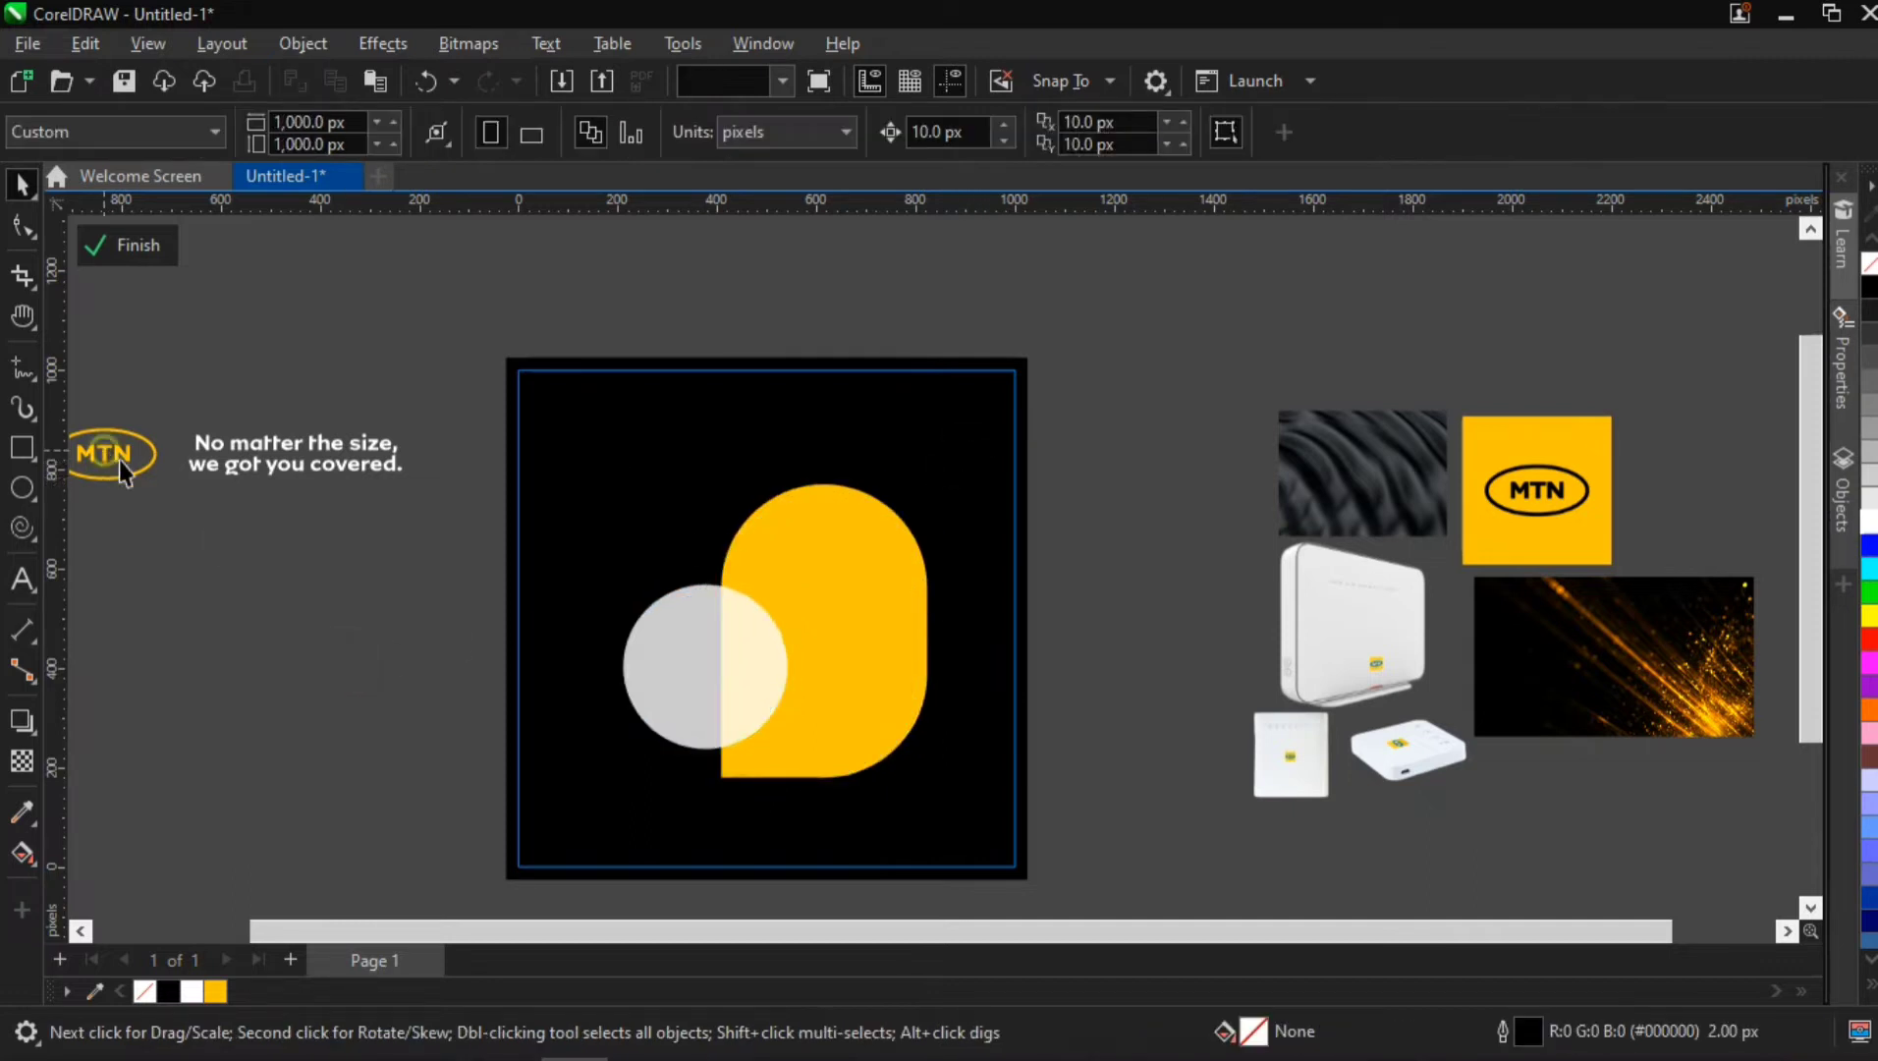
{"action": "left_click_drag", "start_coordinate": [116, 462], "coordinate": [900, 440]}
{"action": "left_click", "coordinate": [1099, 396]}
{"action": "scroll", "coordinate": [958, 433], "scroll_direction": "up", "scroll_amount": 5}
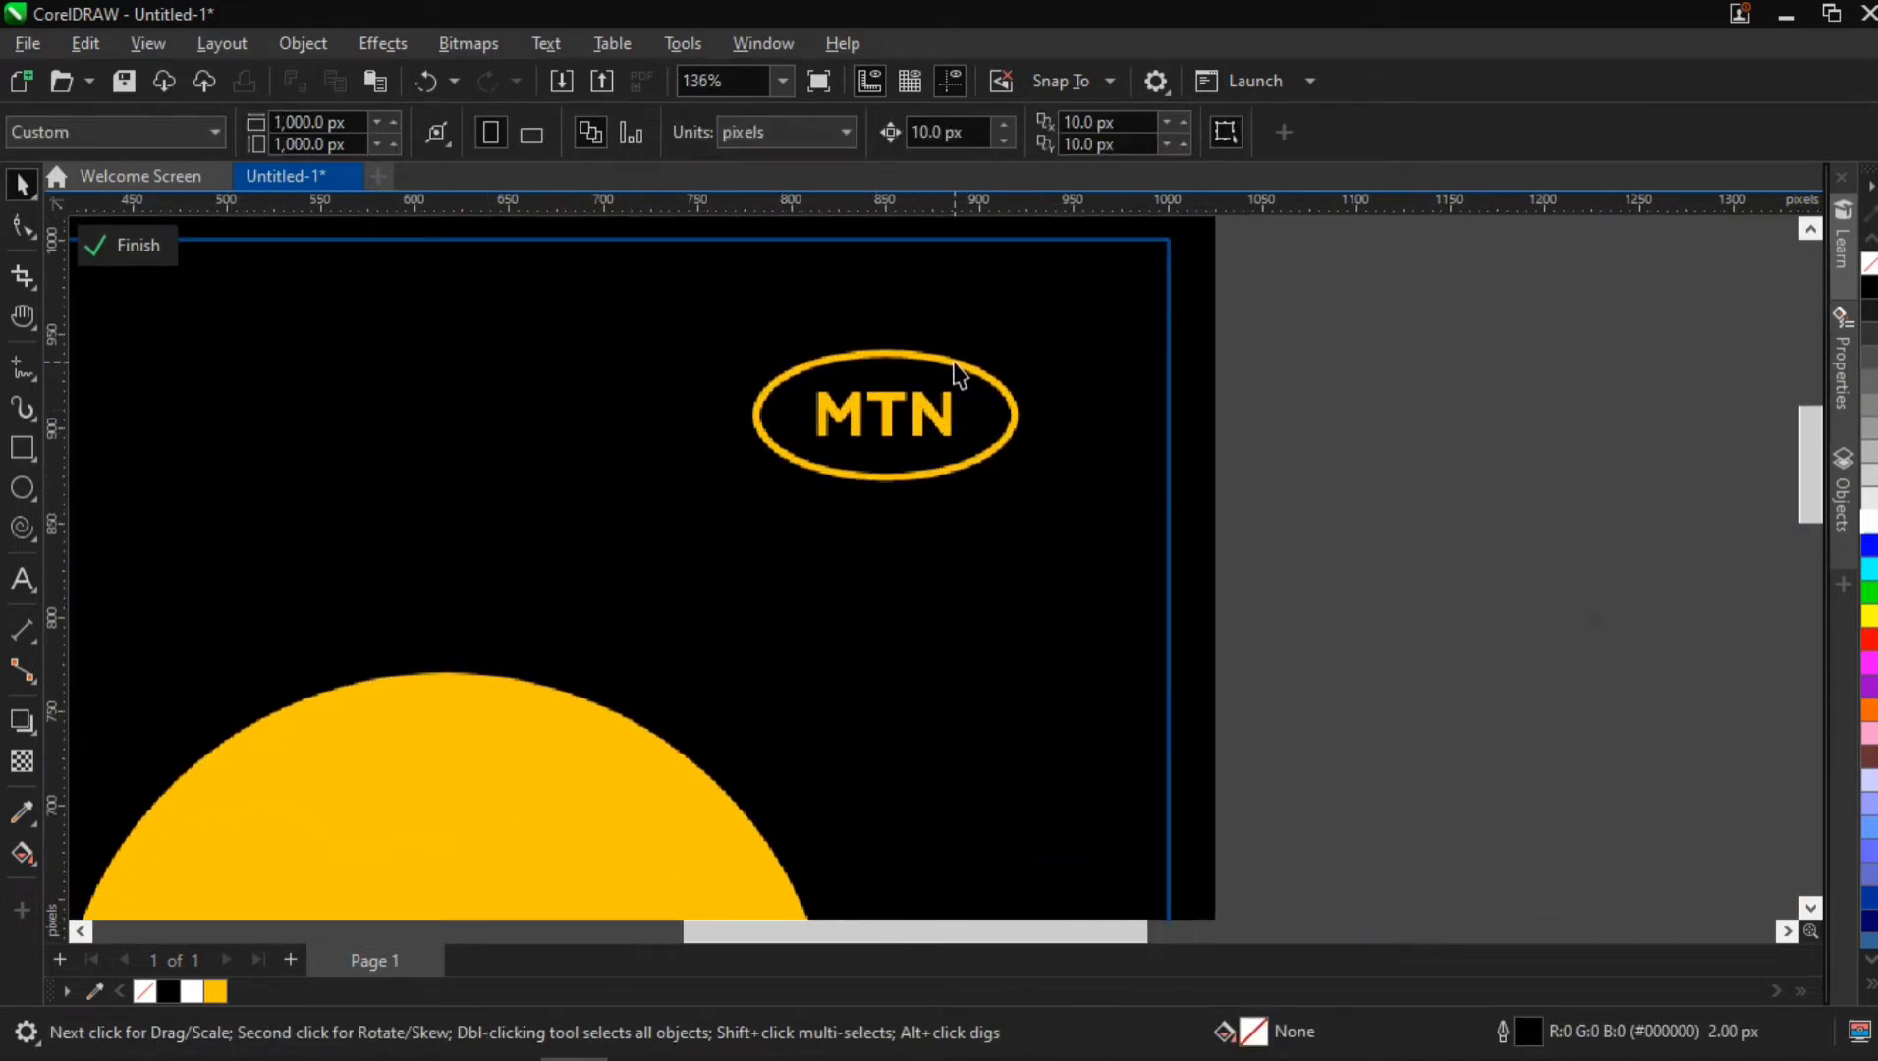
{"action": "scroll", "coordinate": [958, 373], "scroll_direction": "down", "scroll_amount": 4}
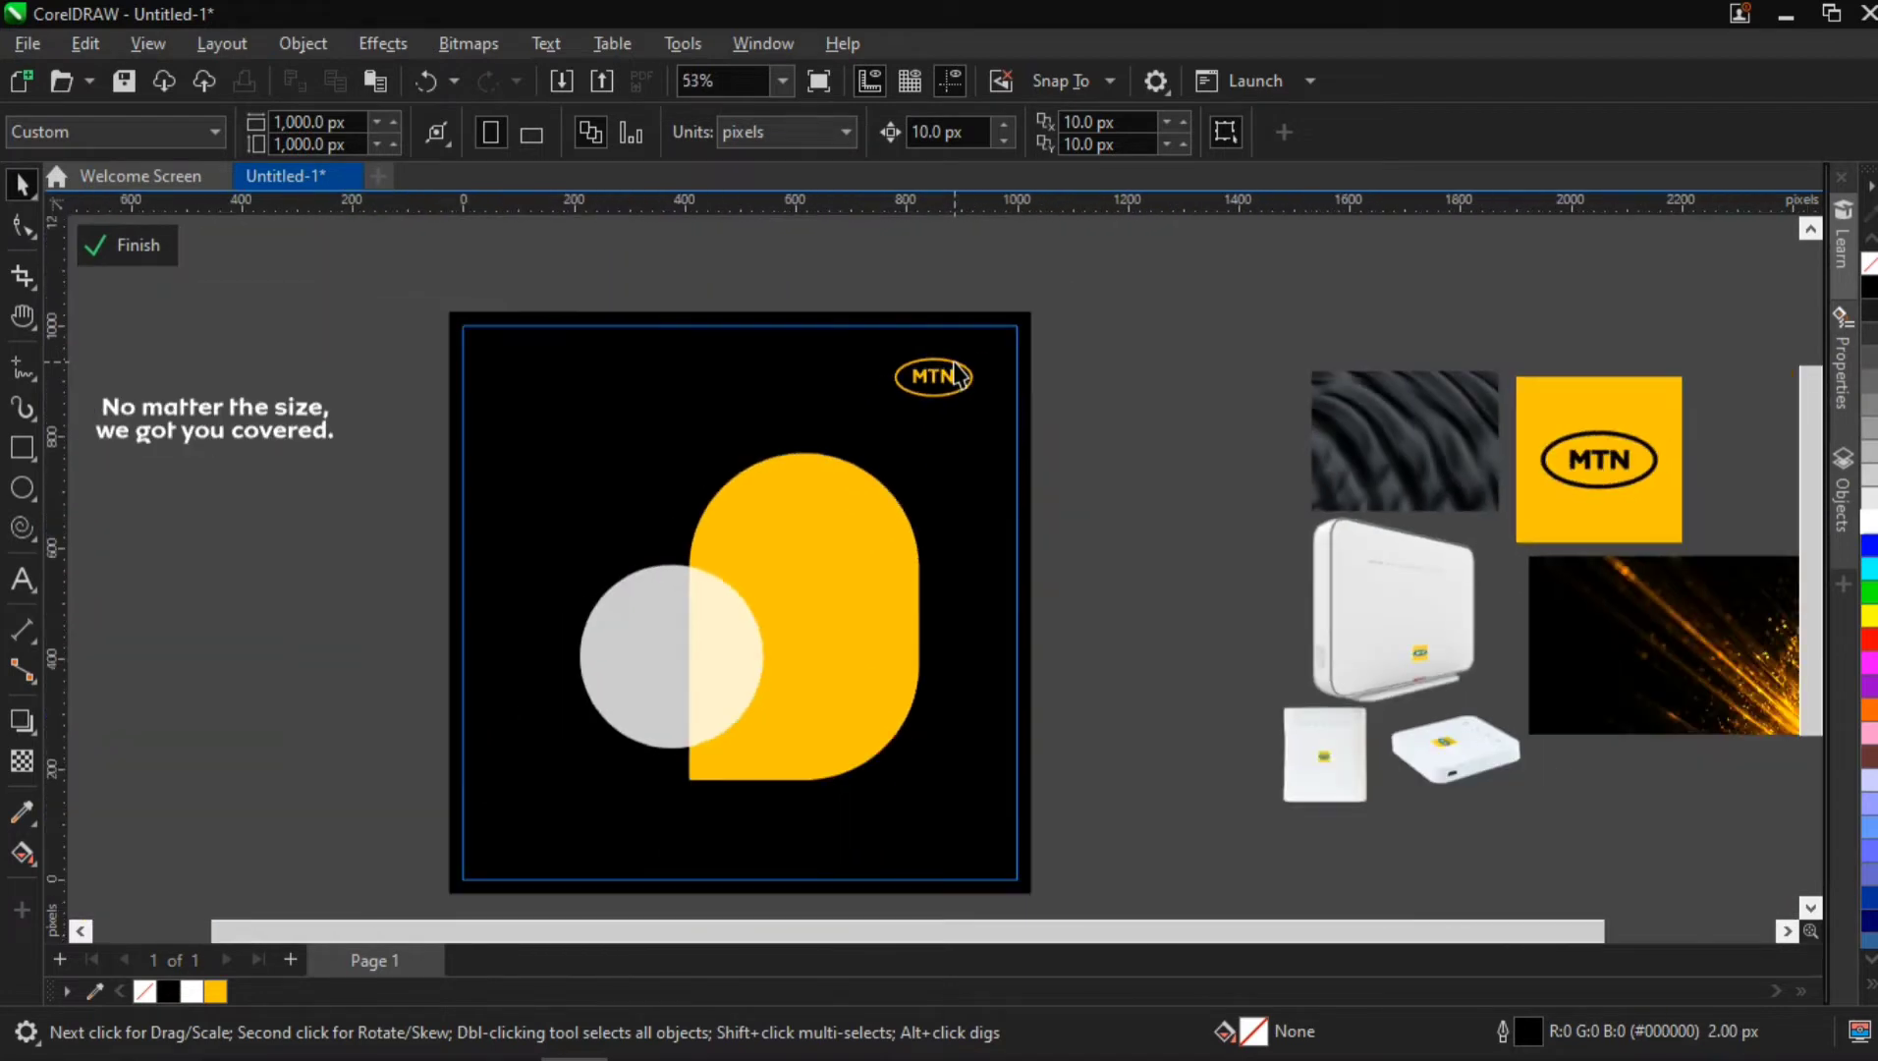
{"action": "scroll", "coordinate": [970, 371], "scroll_direction": "up", "scroll_amount": 5}
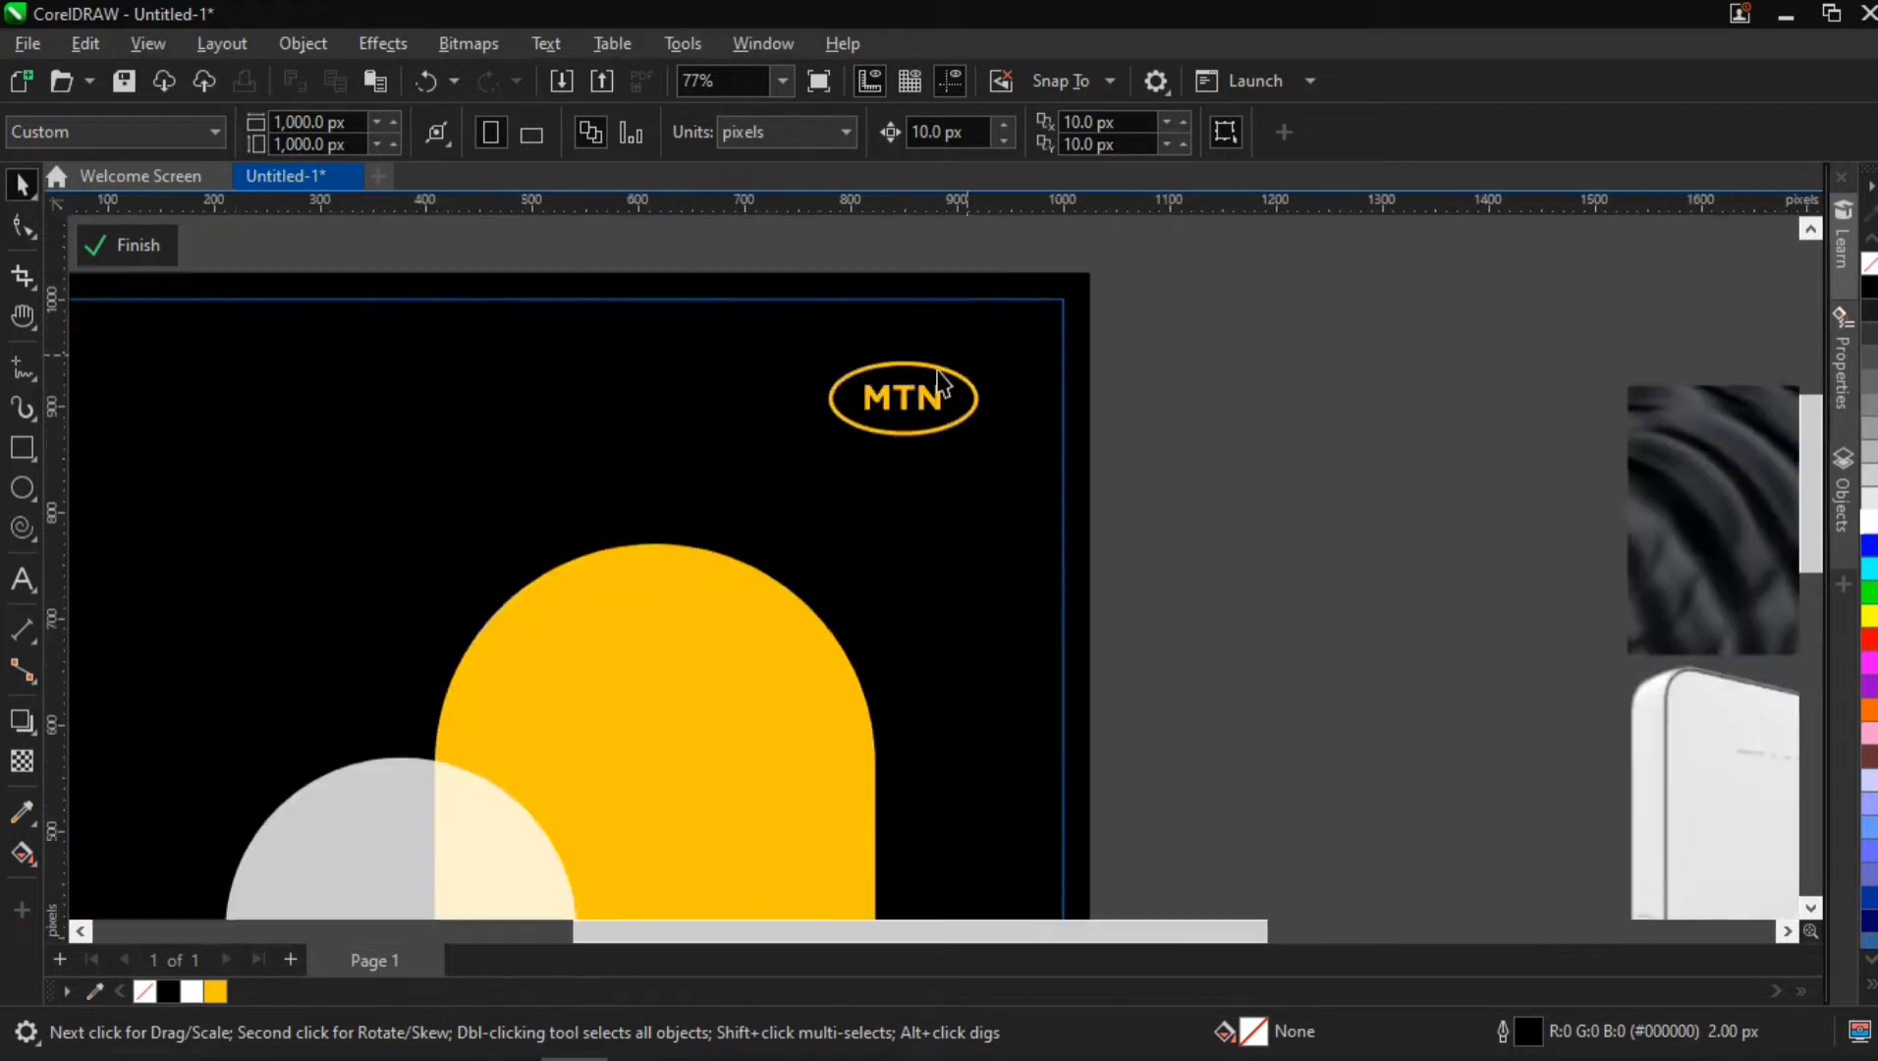
Give the oval ring of the MTN logo a yellow (#FFC403) outline 2.0 px wide
{"action": "left_click", "coordinate": [915, 369]}
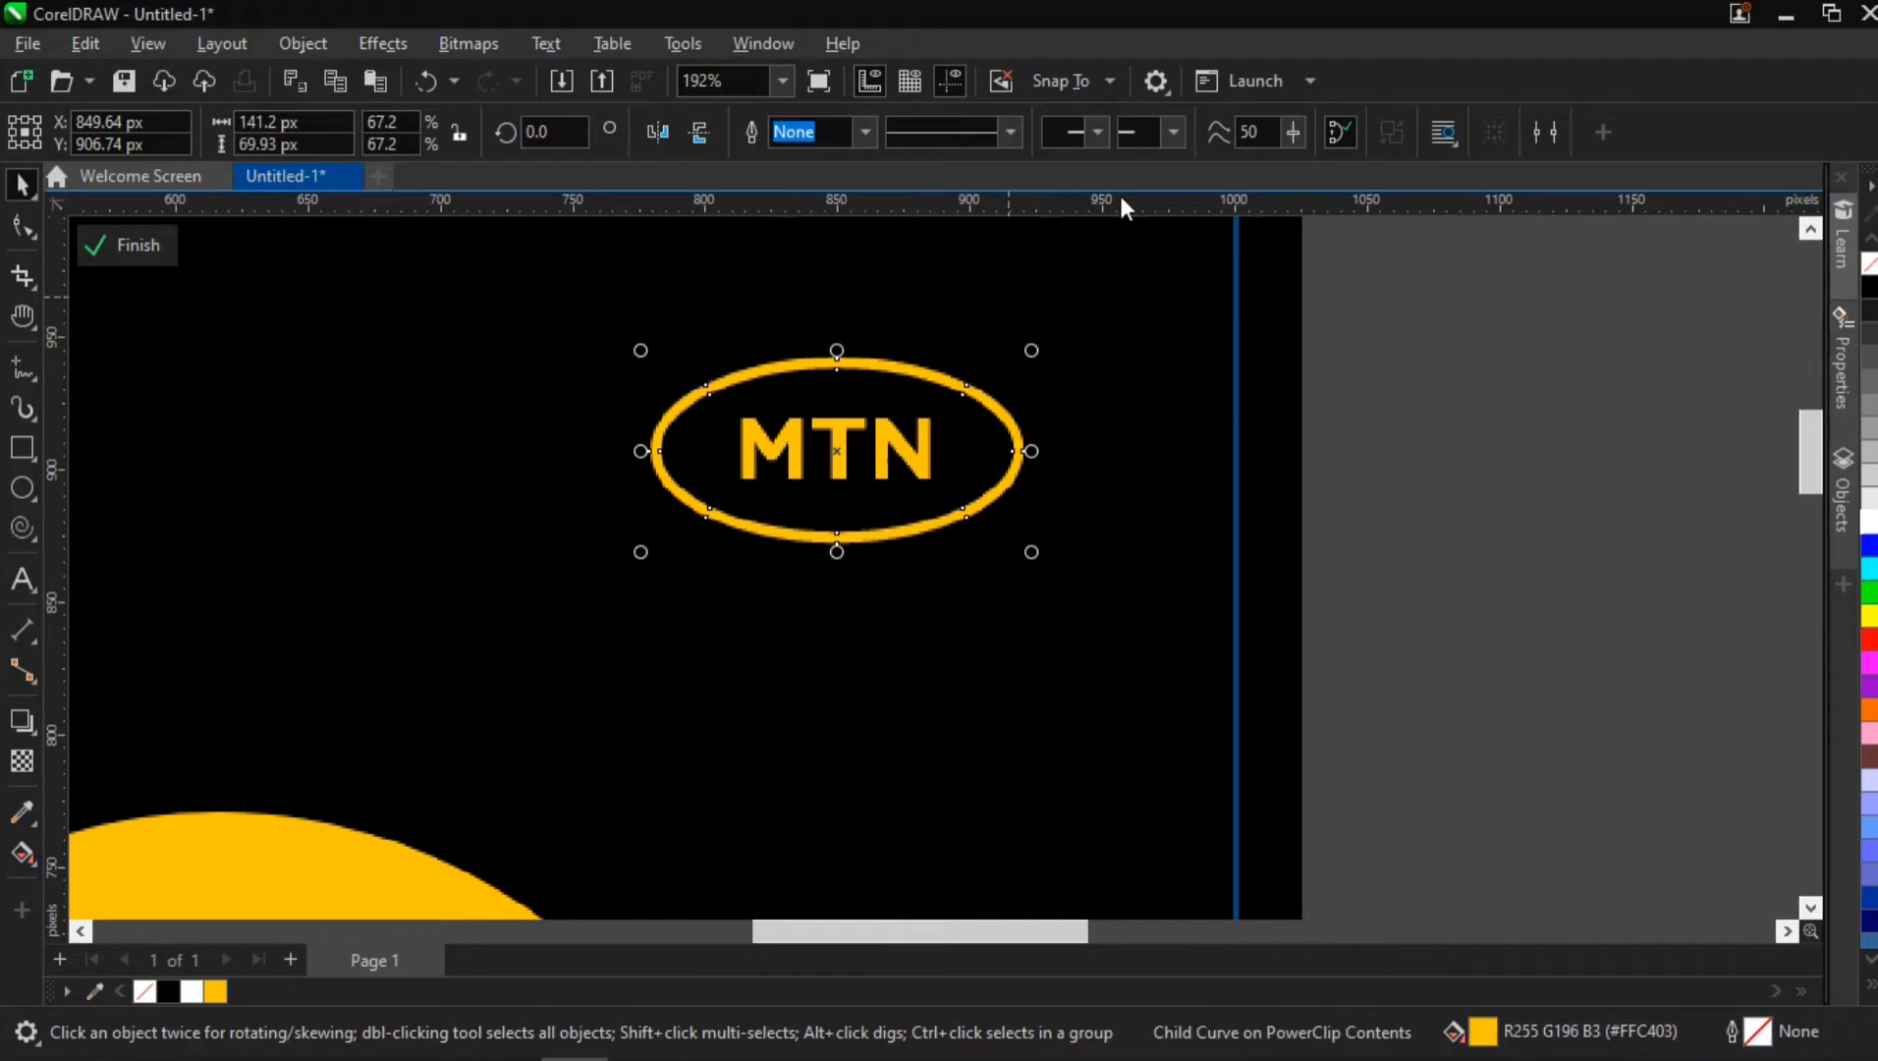
{"action": "left_click", "coordinate": [866, 131]}
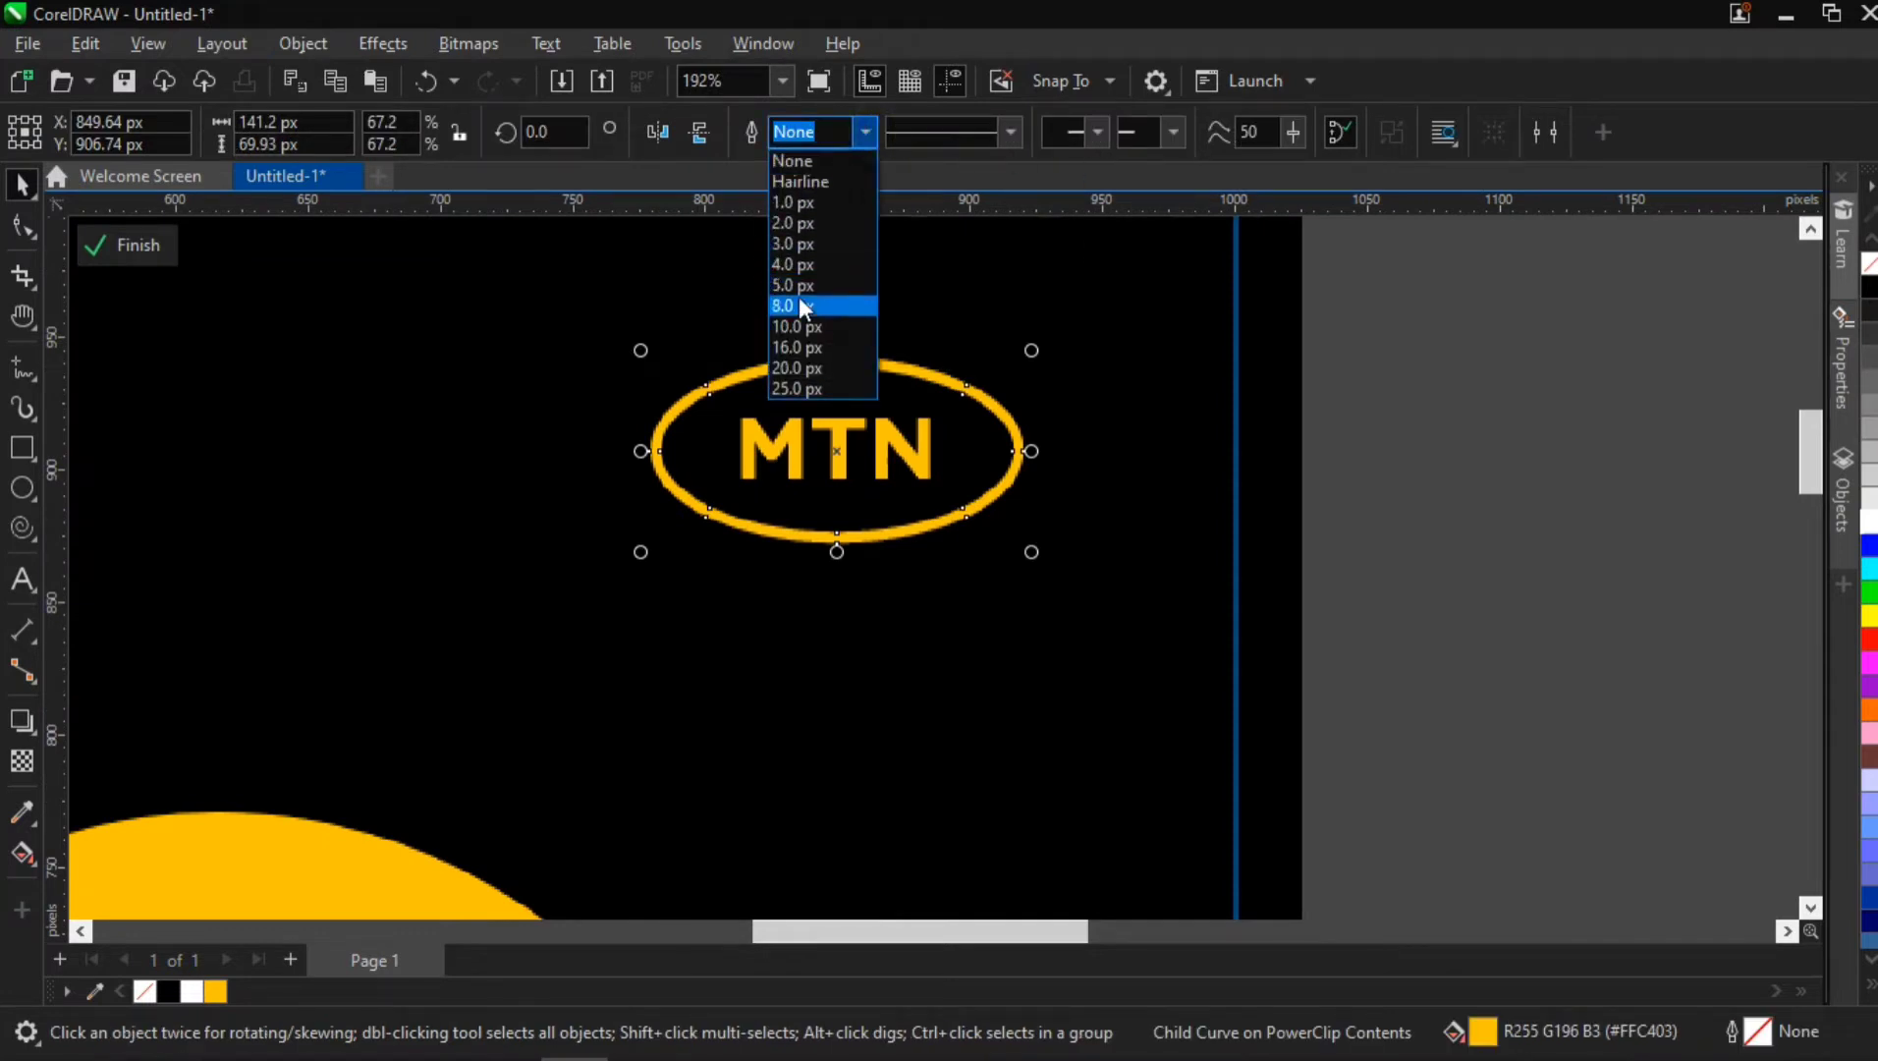
{"action": "left_click", "coordinate": [803, 285]}
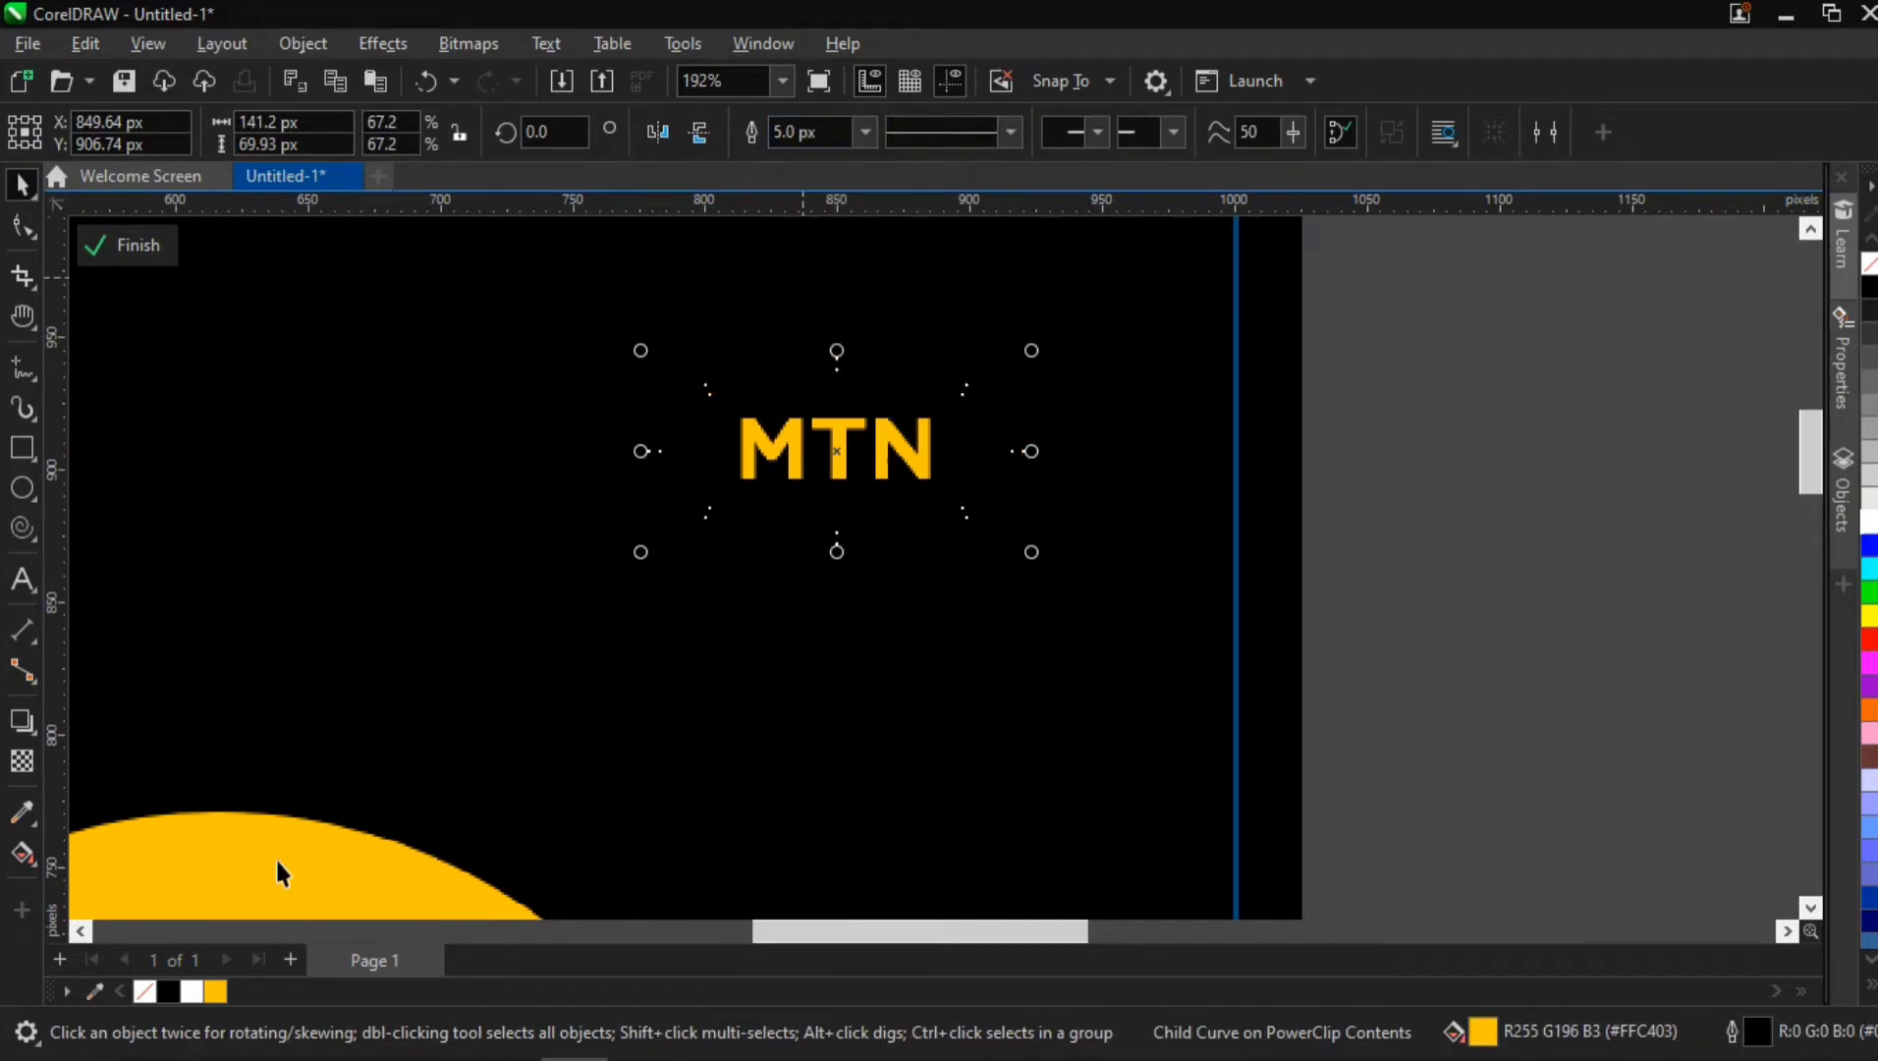
{"action": "right_click", "coordinate": [216, 991]}
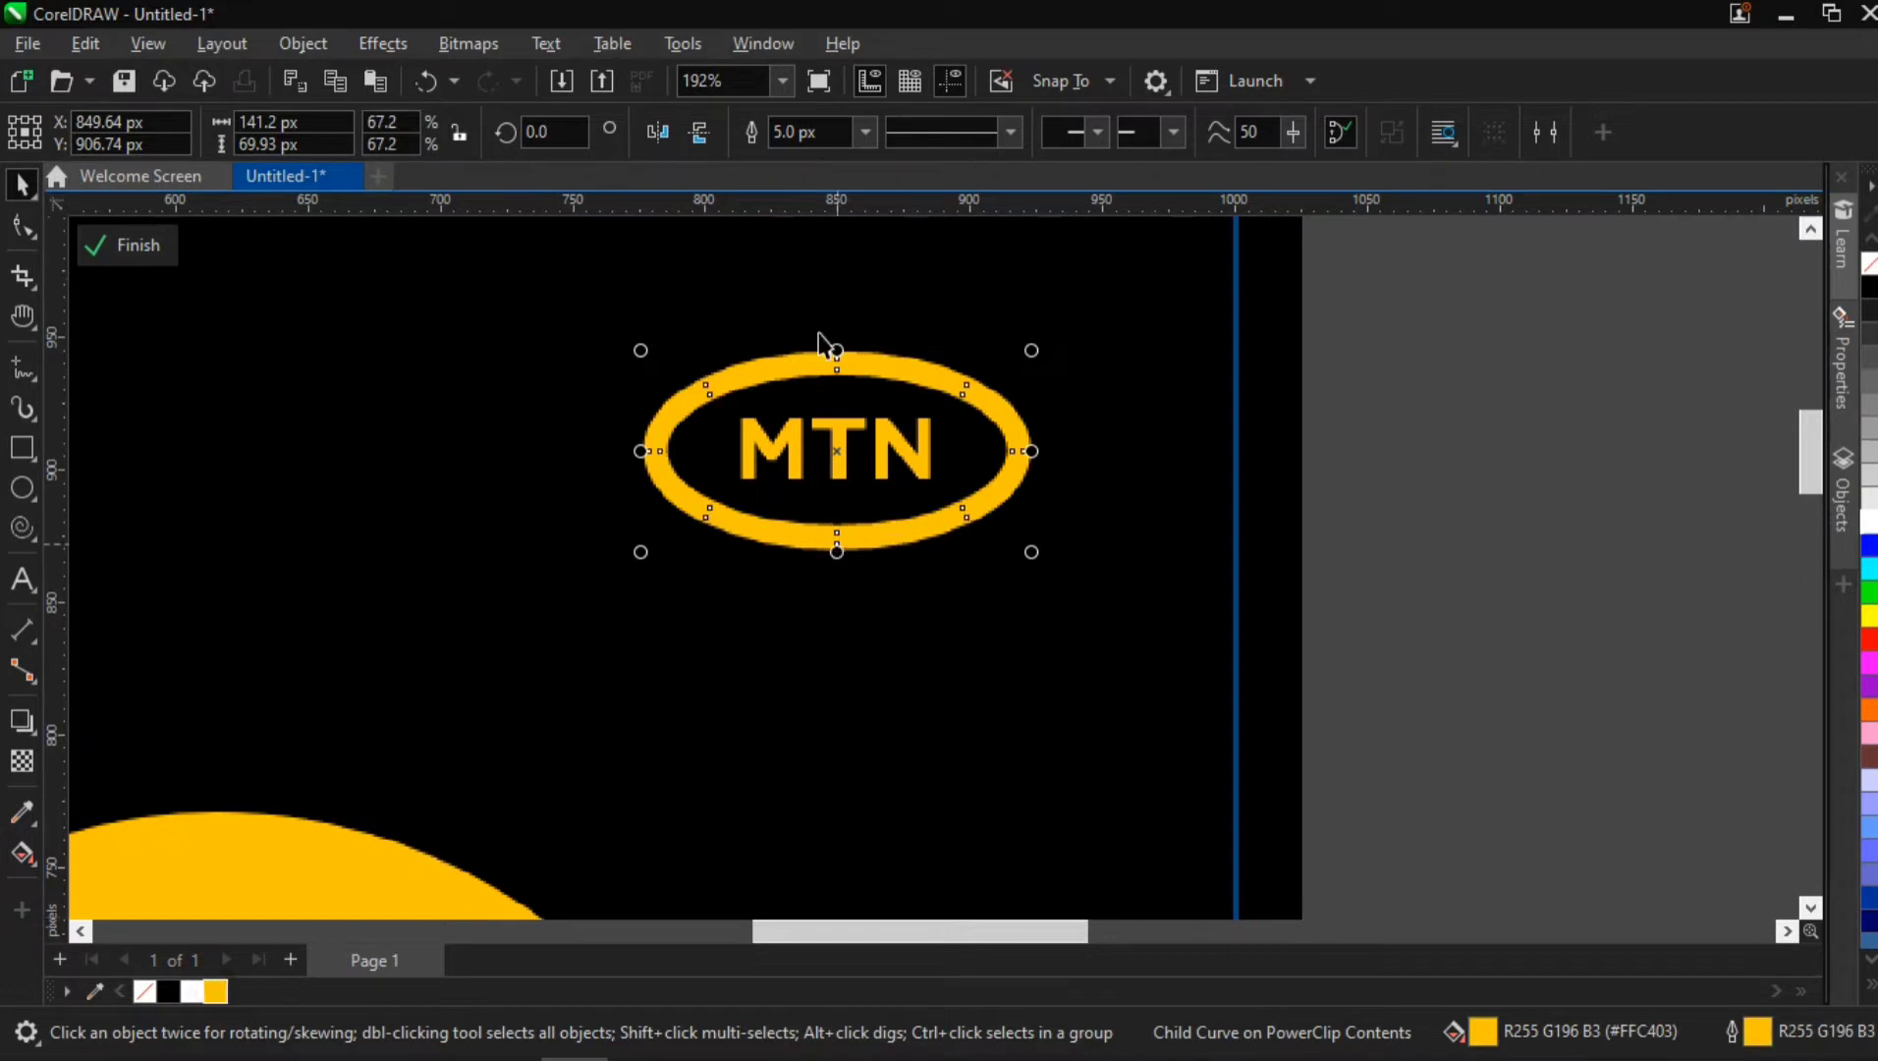
{"action": "left_click", "coordinate": [865, 131]}
{"action": "left_click", "coordinate": [816, 237]}
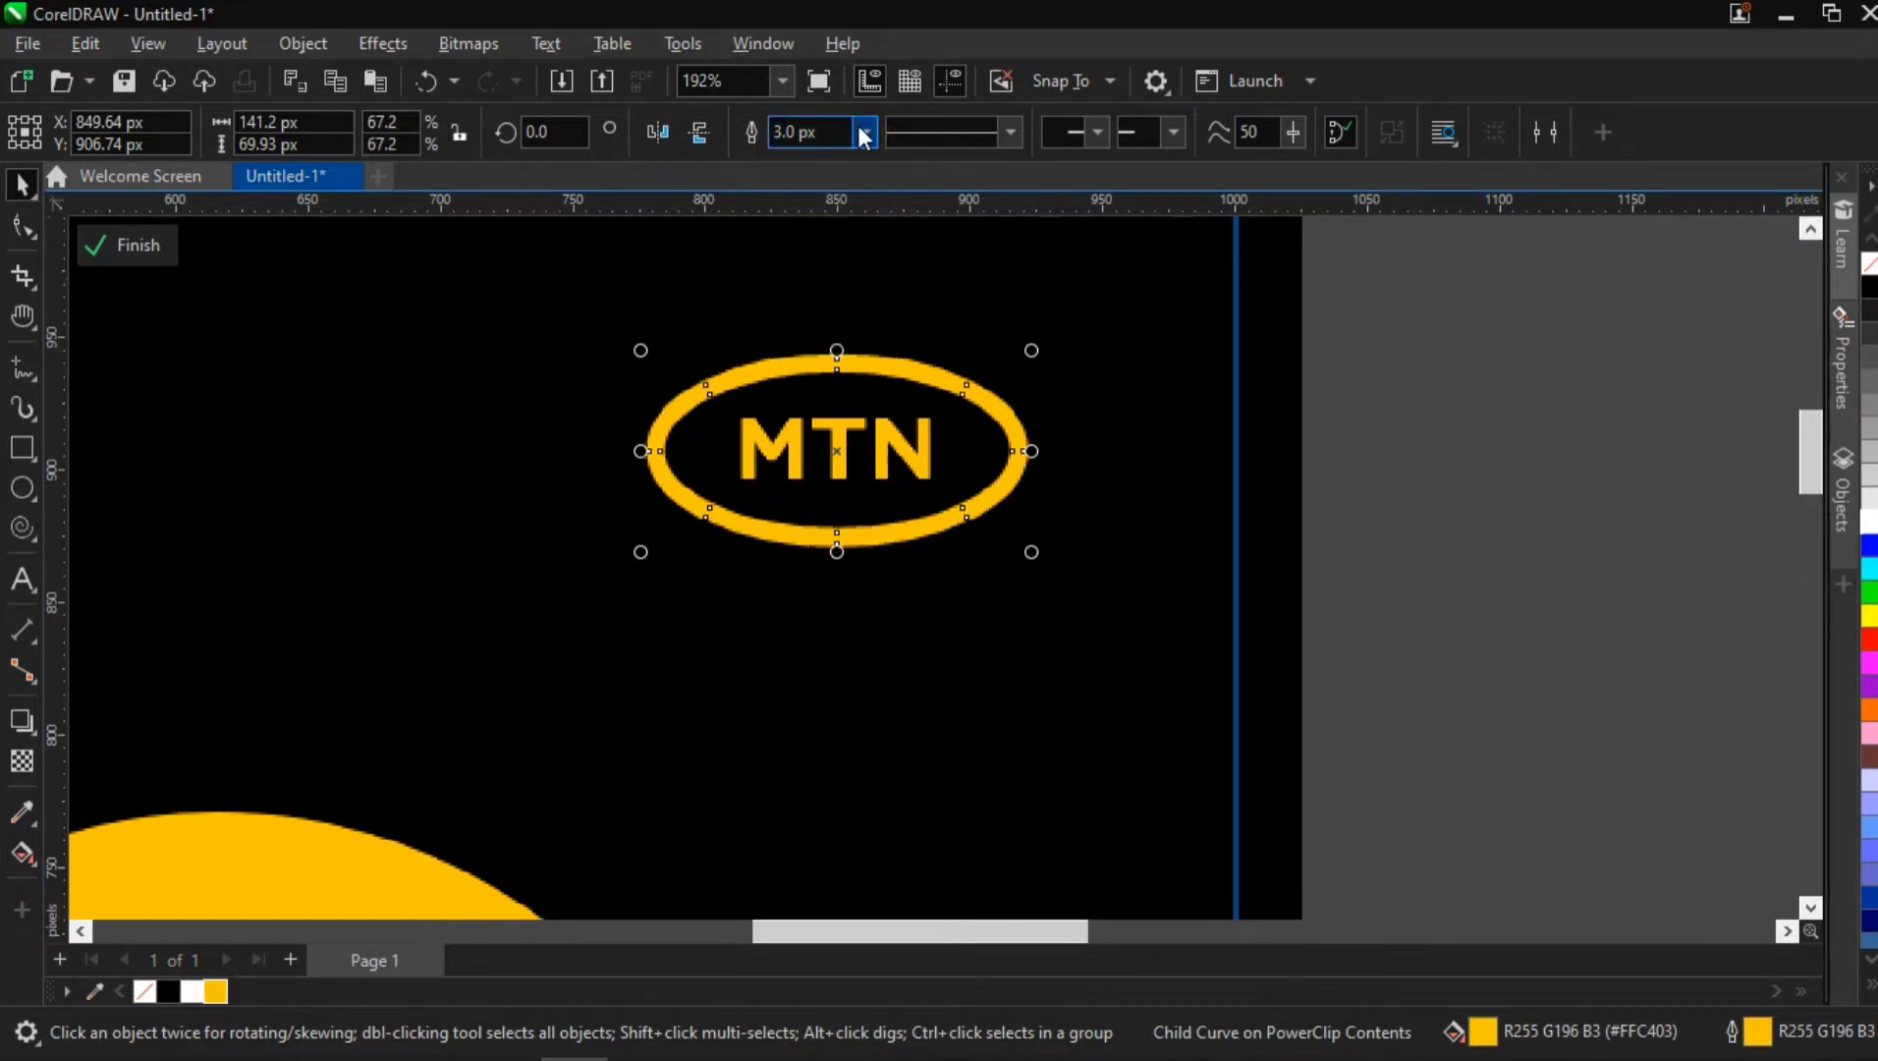
{"action": "left_click", "coordinate": [863, 131]}
{"action": "left_click", "coordinate": [834, 207]}
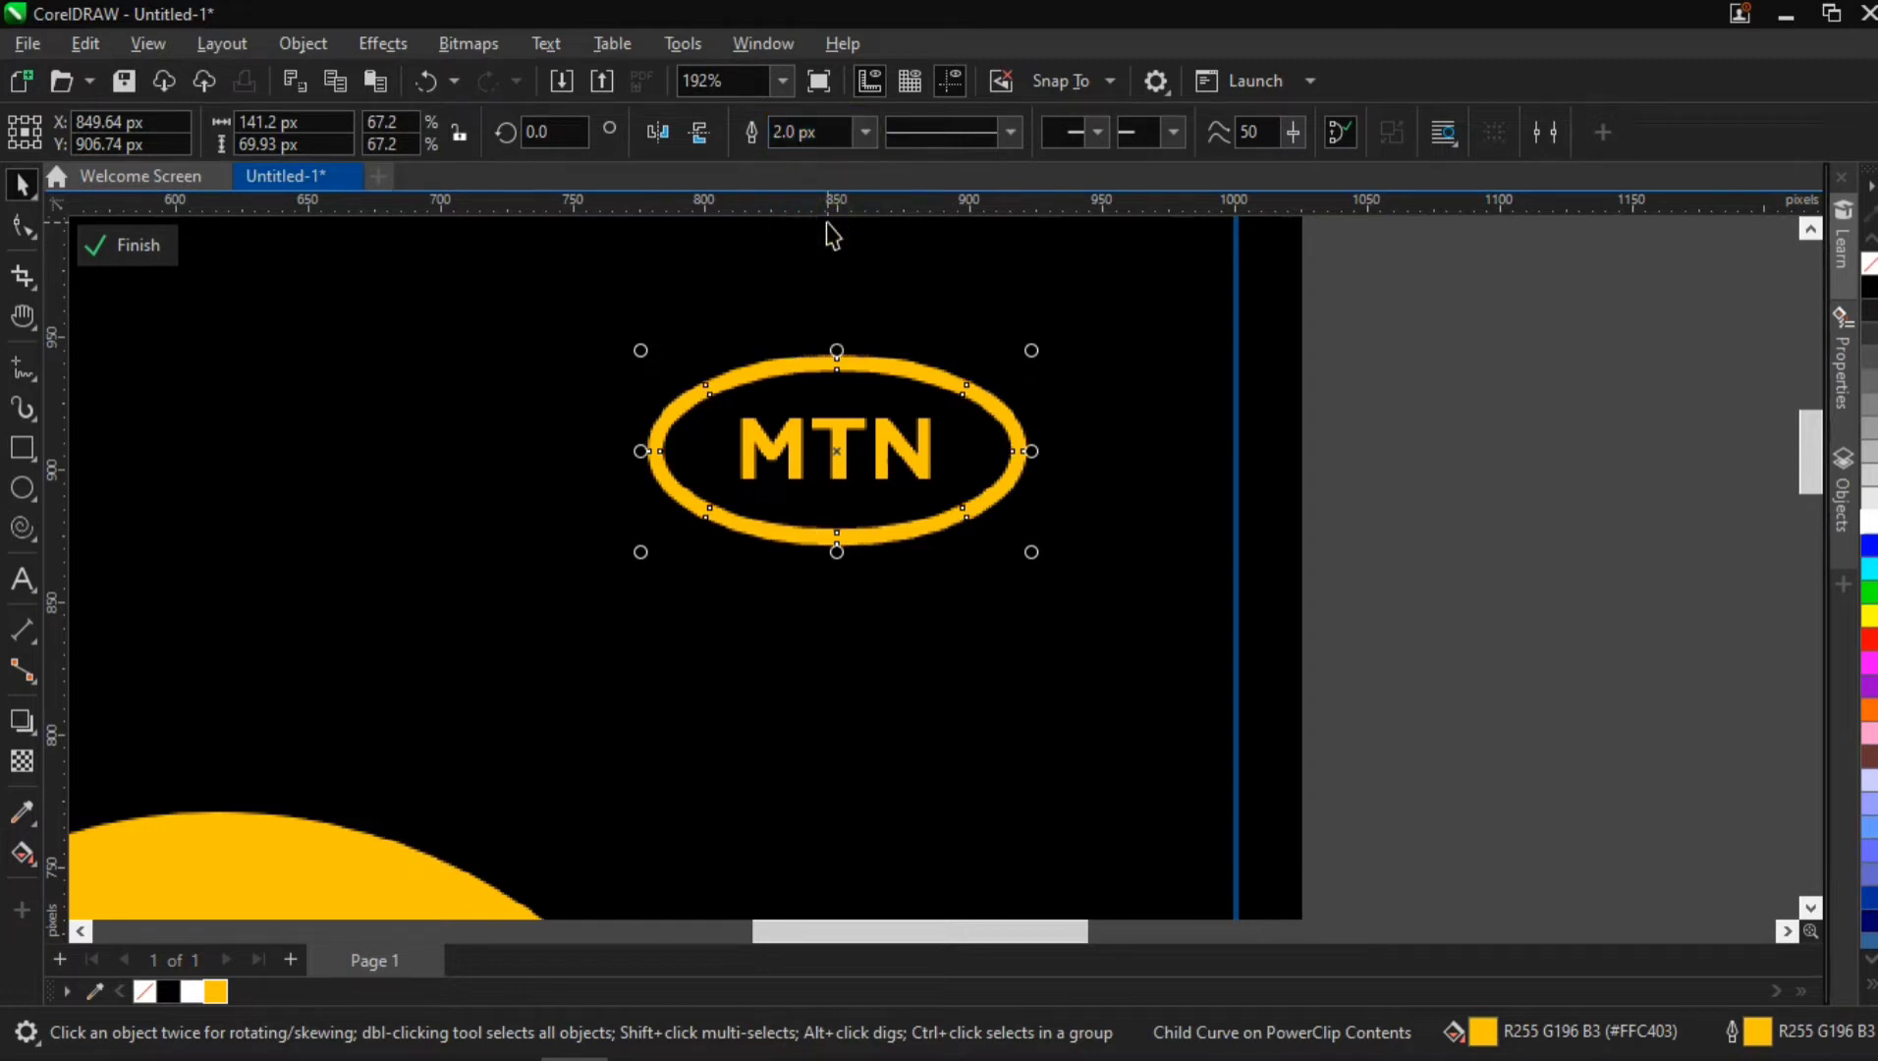
Convert the logo ring's outline to an object and select the complete logo group
{"action": "left_click", "coordinate": [326, 48]}
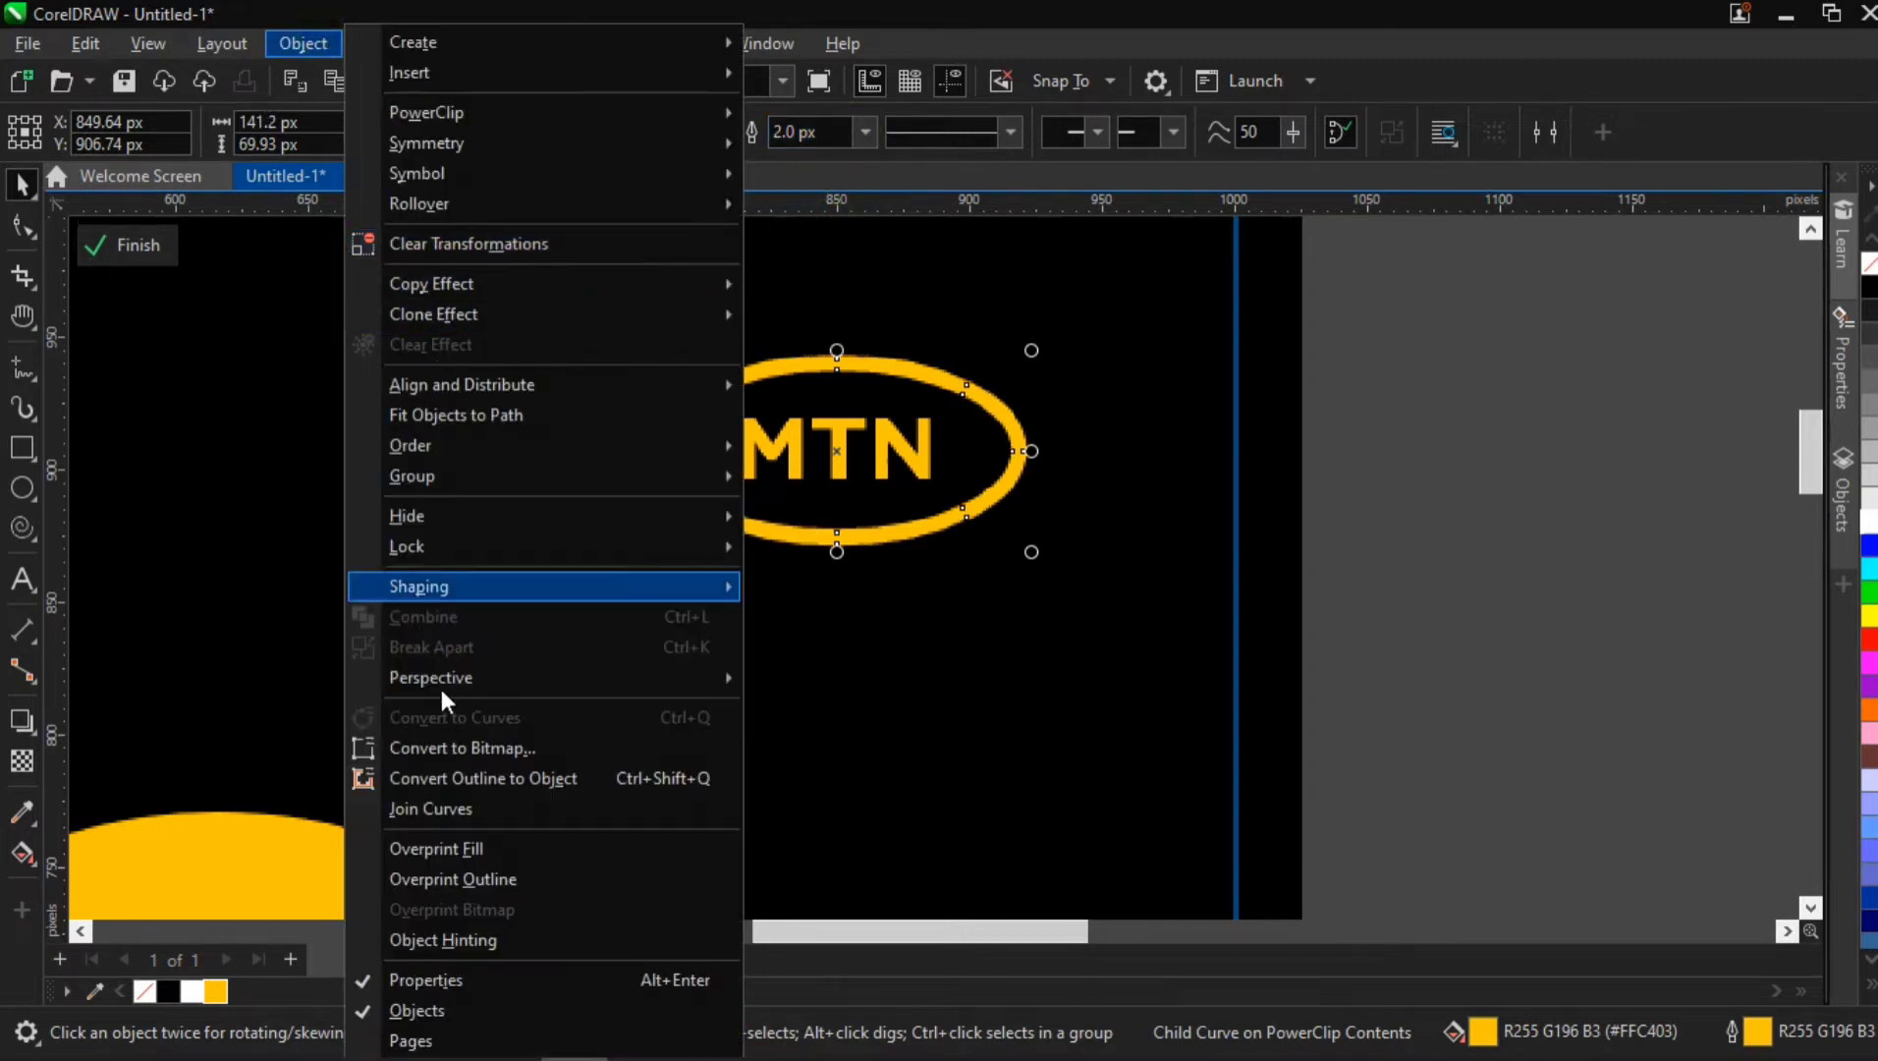
{"action": "left_click", "coordinate": [471, 779]}
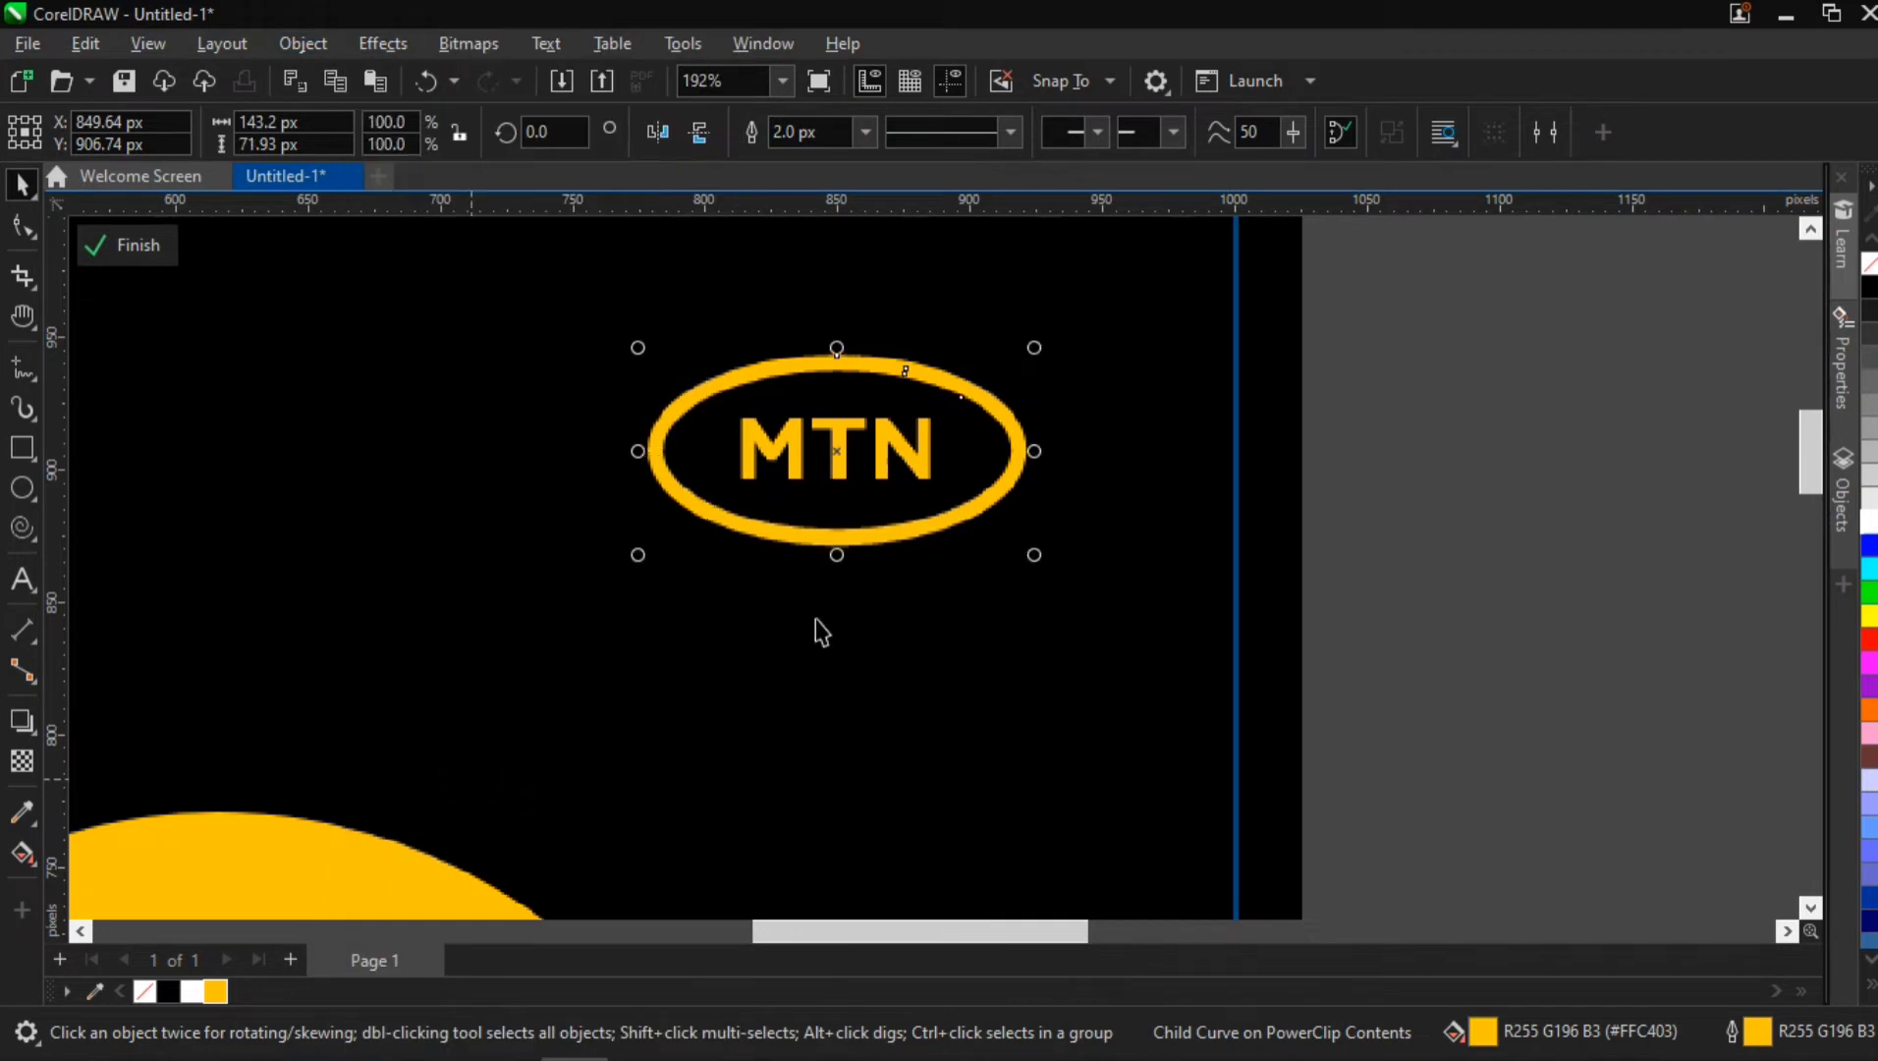
{"action": "left_click", "coordinate": [845, 444]}
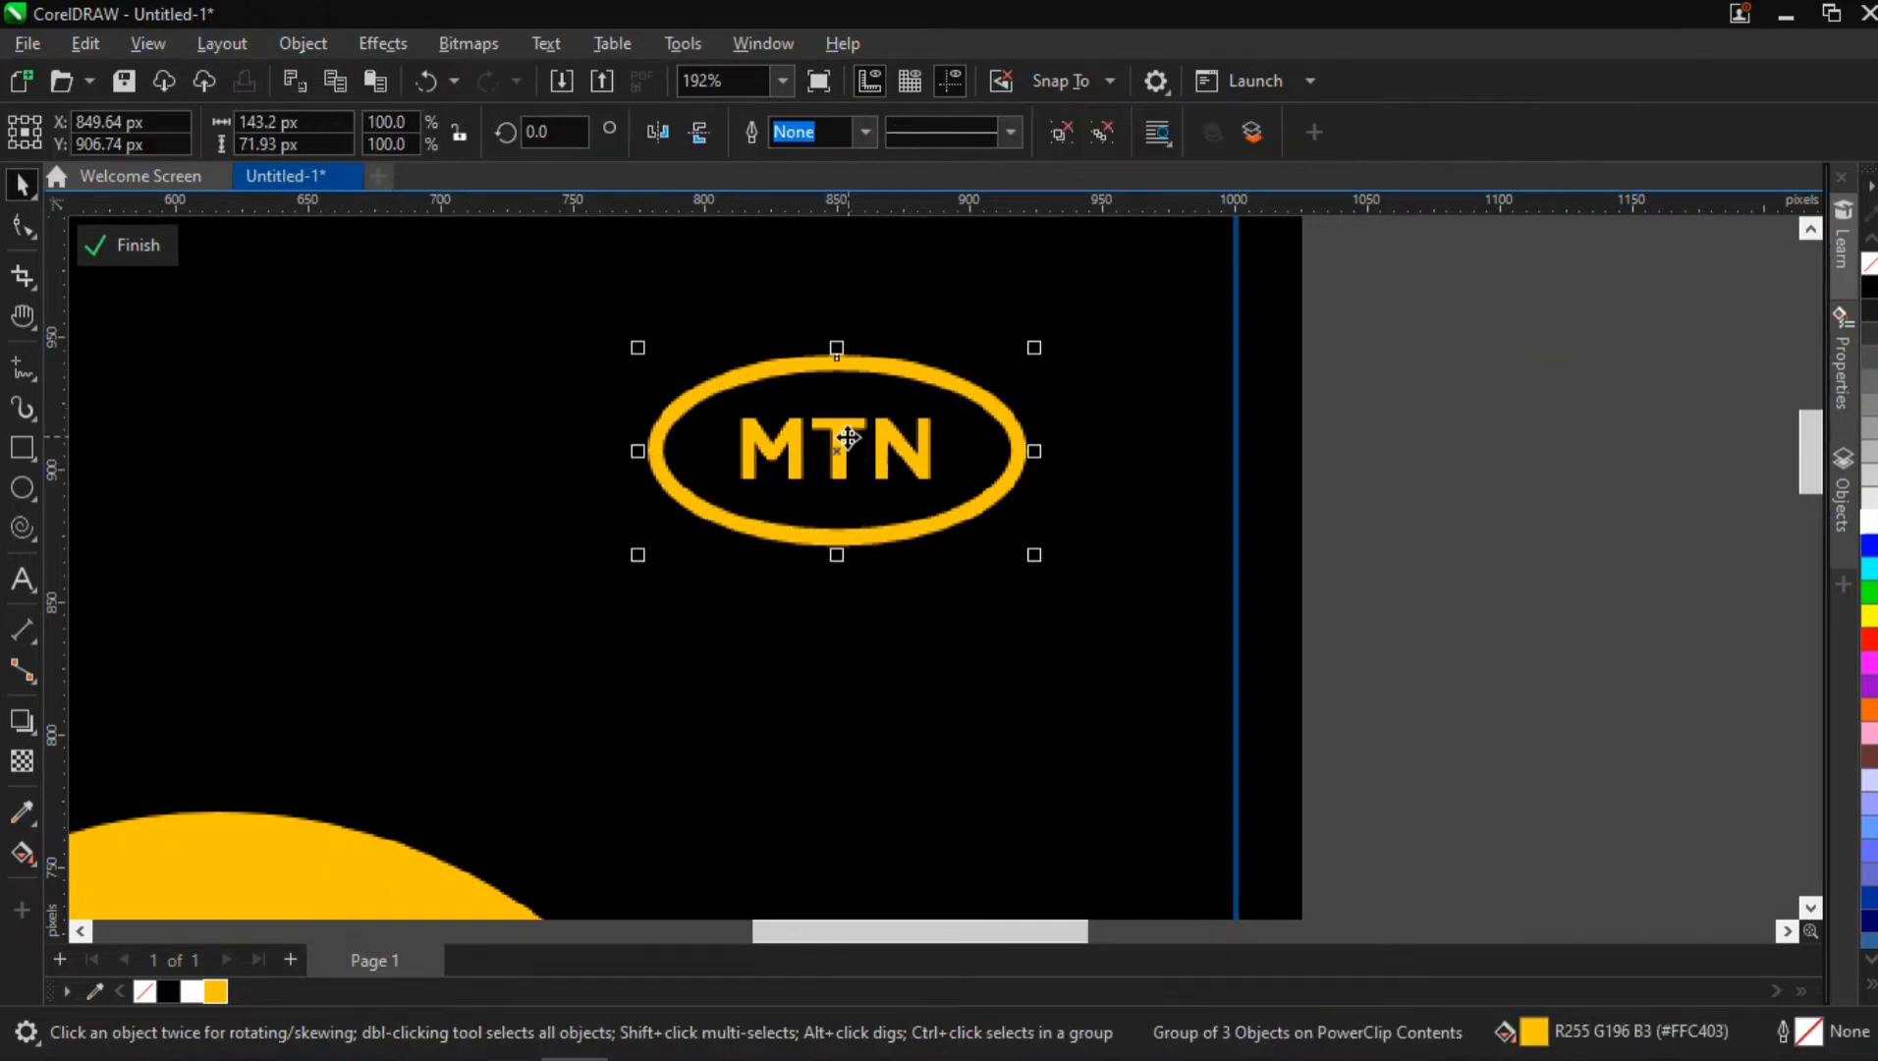
Ungroup the MTN logo, try moving its outer ring curve aside, and undo that move
{"action": "key", "text": "ctrl+u"}
{"action": "left_click", "coordinate": [1623, 247]}
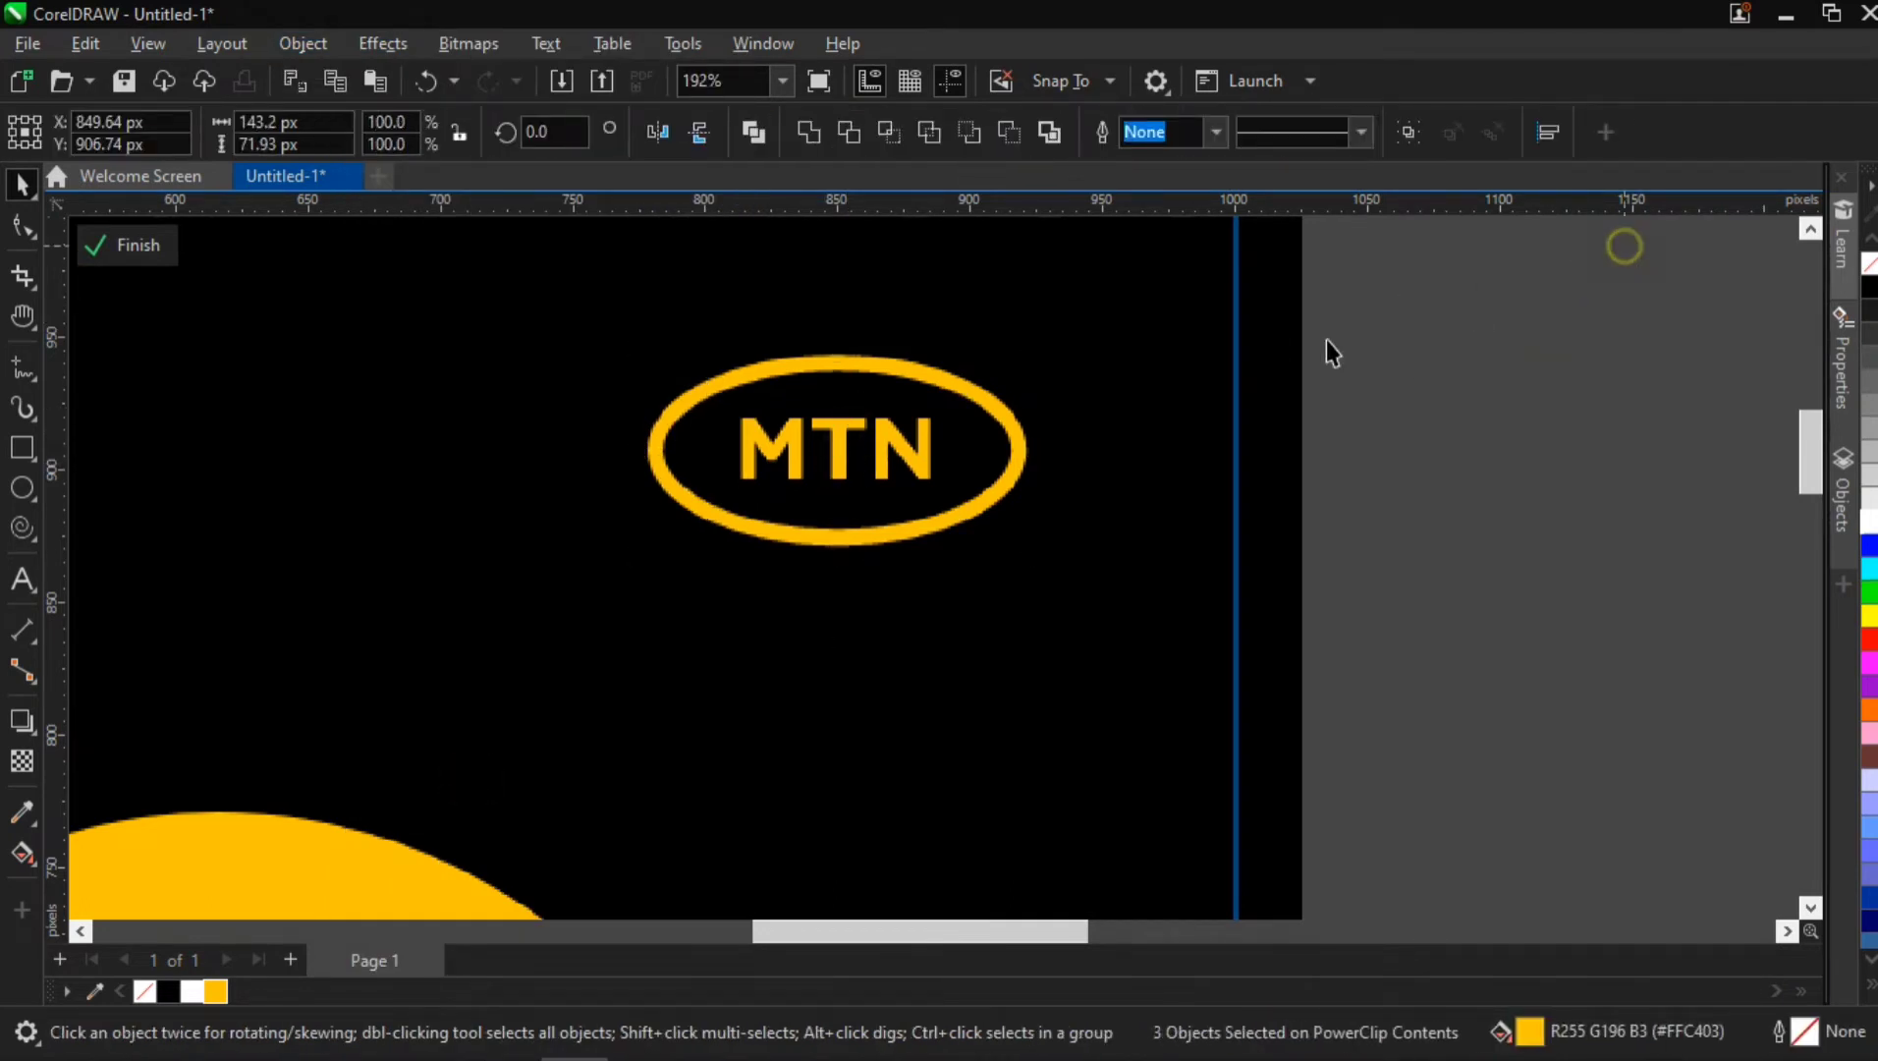
{"action": "left_click", "coordinate": [972, 396]}
{"action": "left_click_drag", "start_coordinate": [991, 398], "coordinate": [1174, 435]}
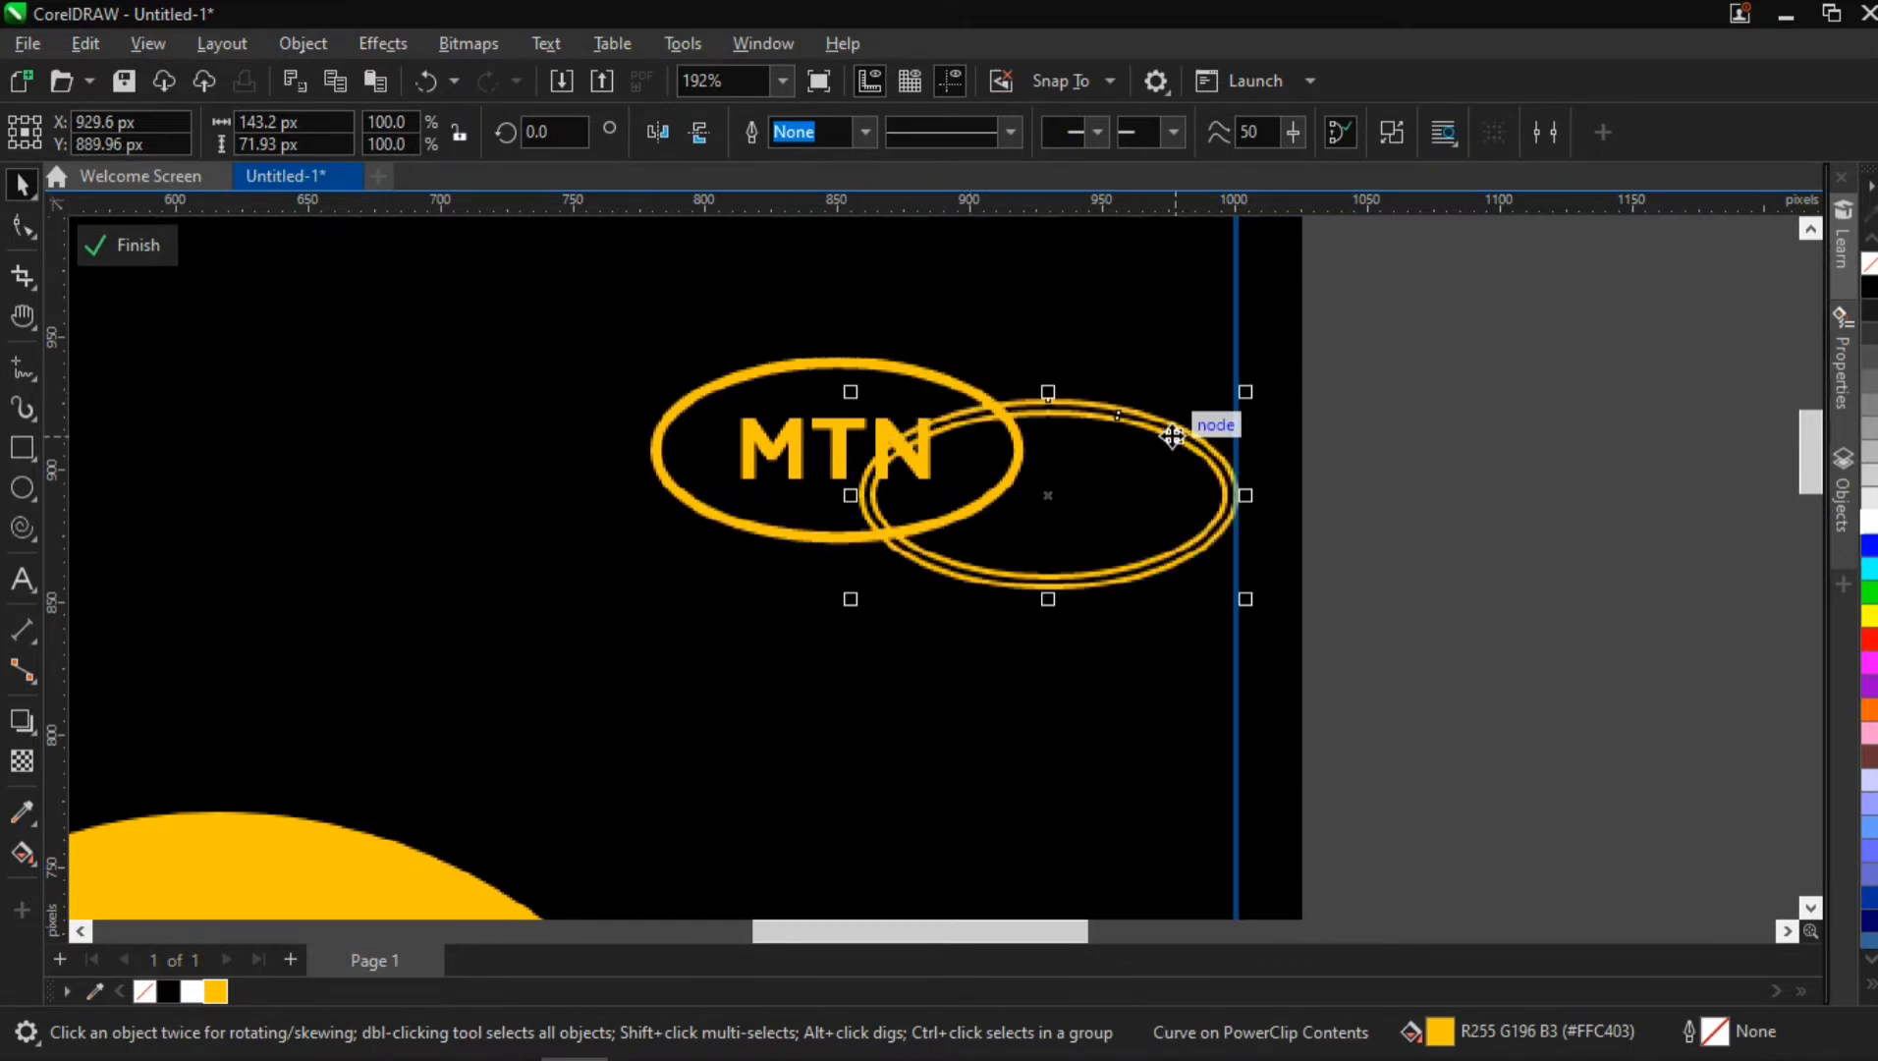
{"action": "key", "text": "Escape"}
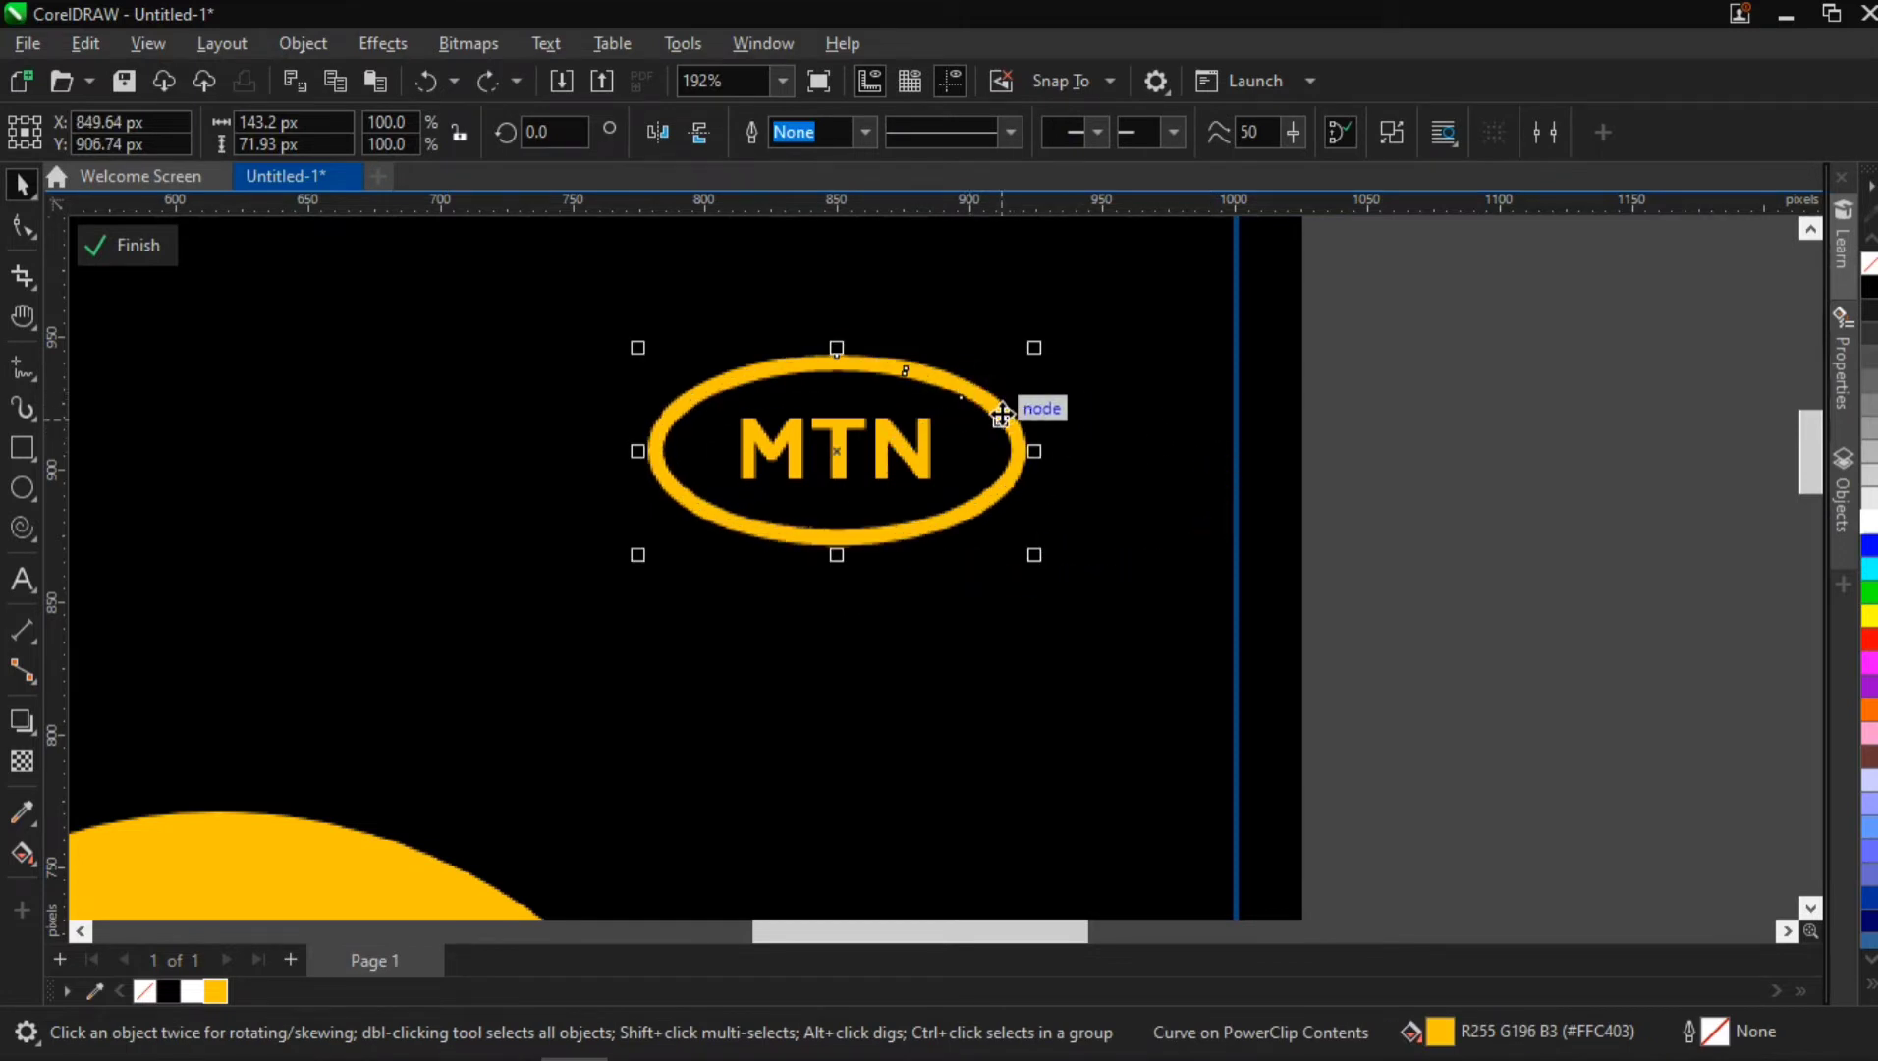
Weld the logo's two ring shapes with the MTN text temporarily removed, restore the text, and select it together with the ring
{"action": "left_click", "coordinate": [1461, 361]}
{"action": "left_click", "coordinate": [843, 427]}
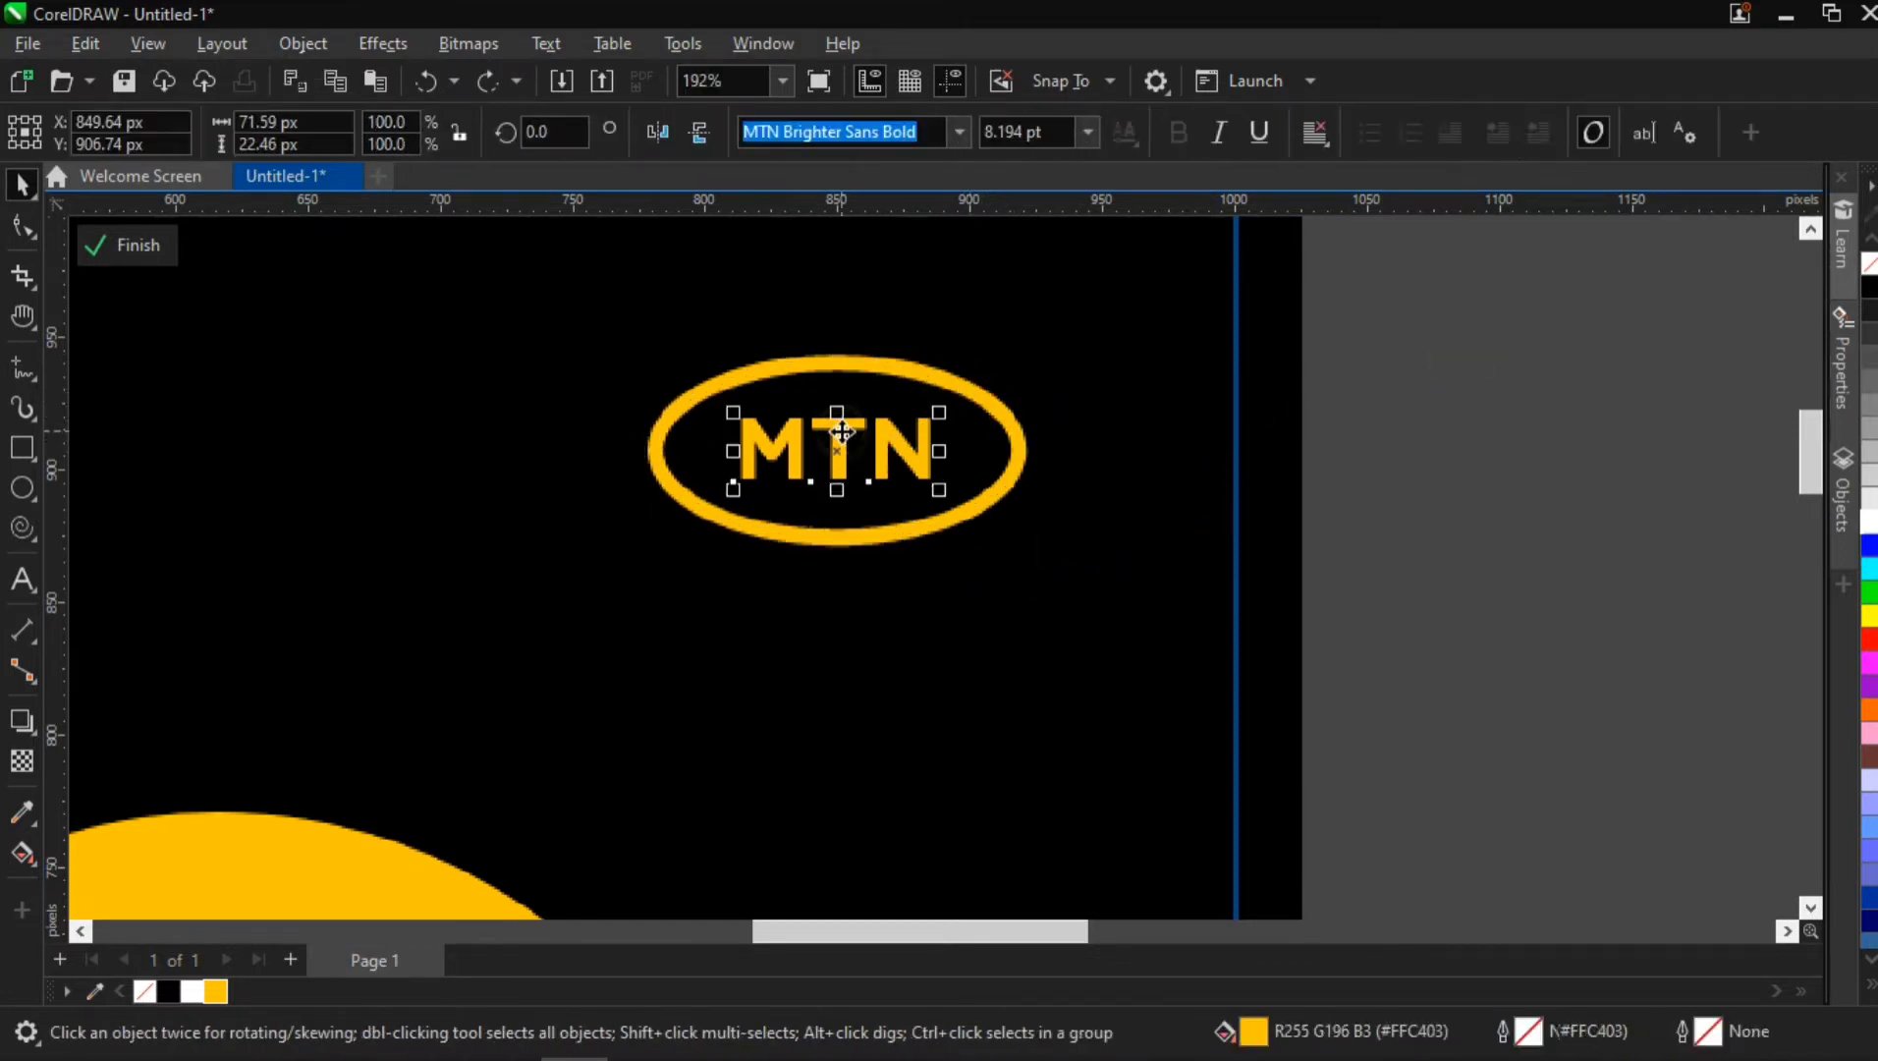
{"action": "key", "text": "Delete"}
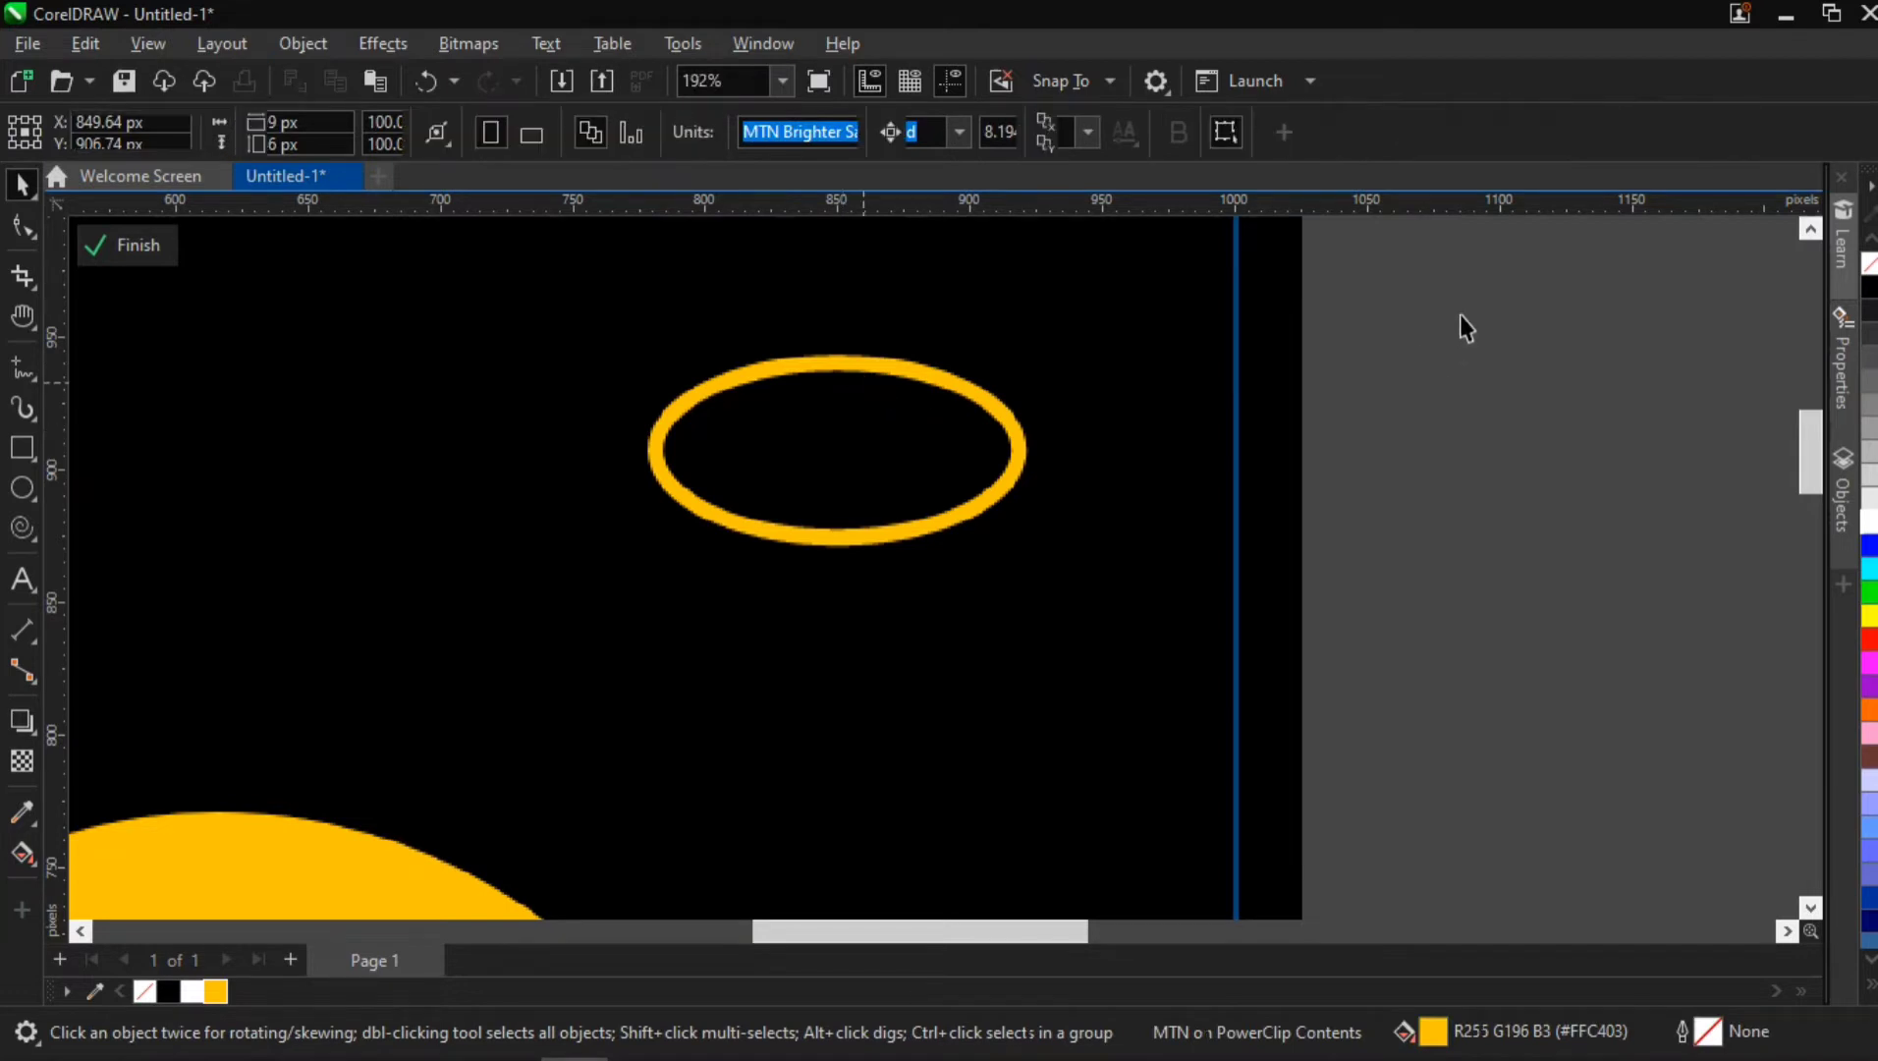
{"action": "key", "text": "Tab"}
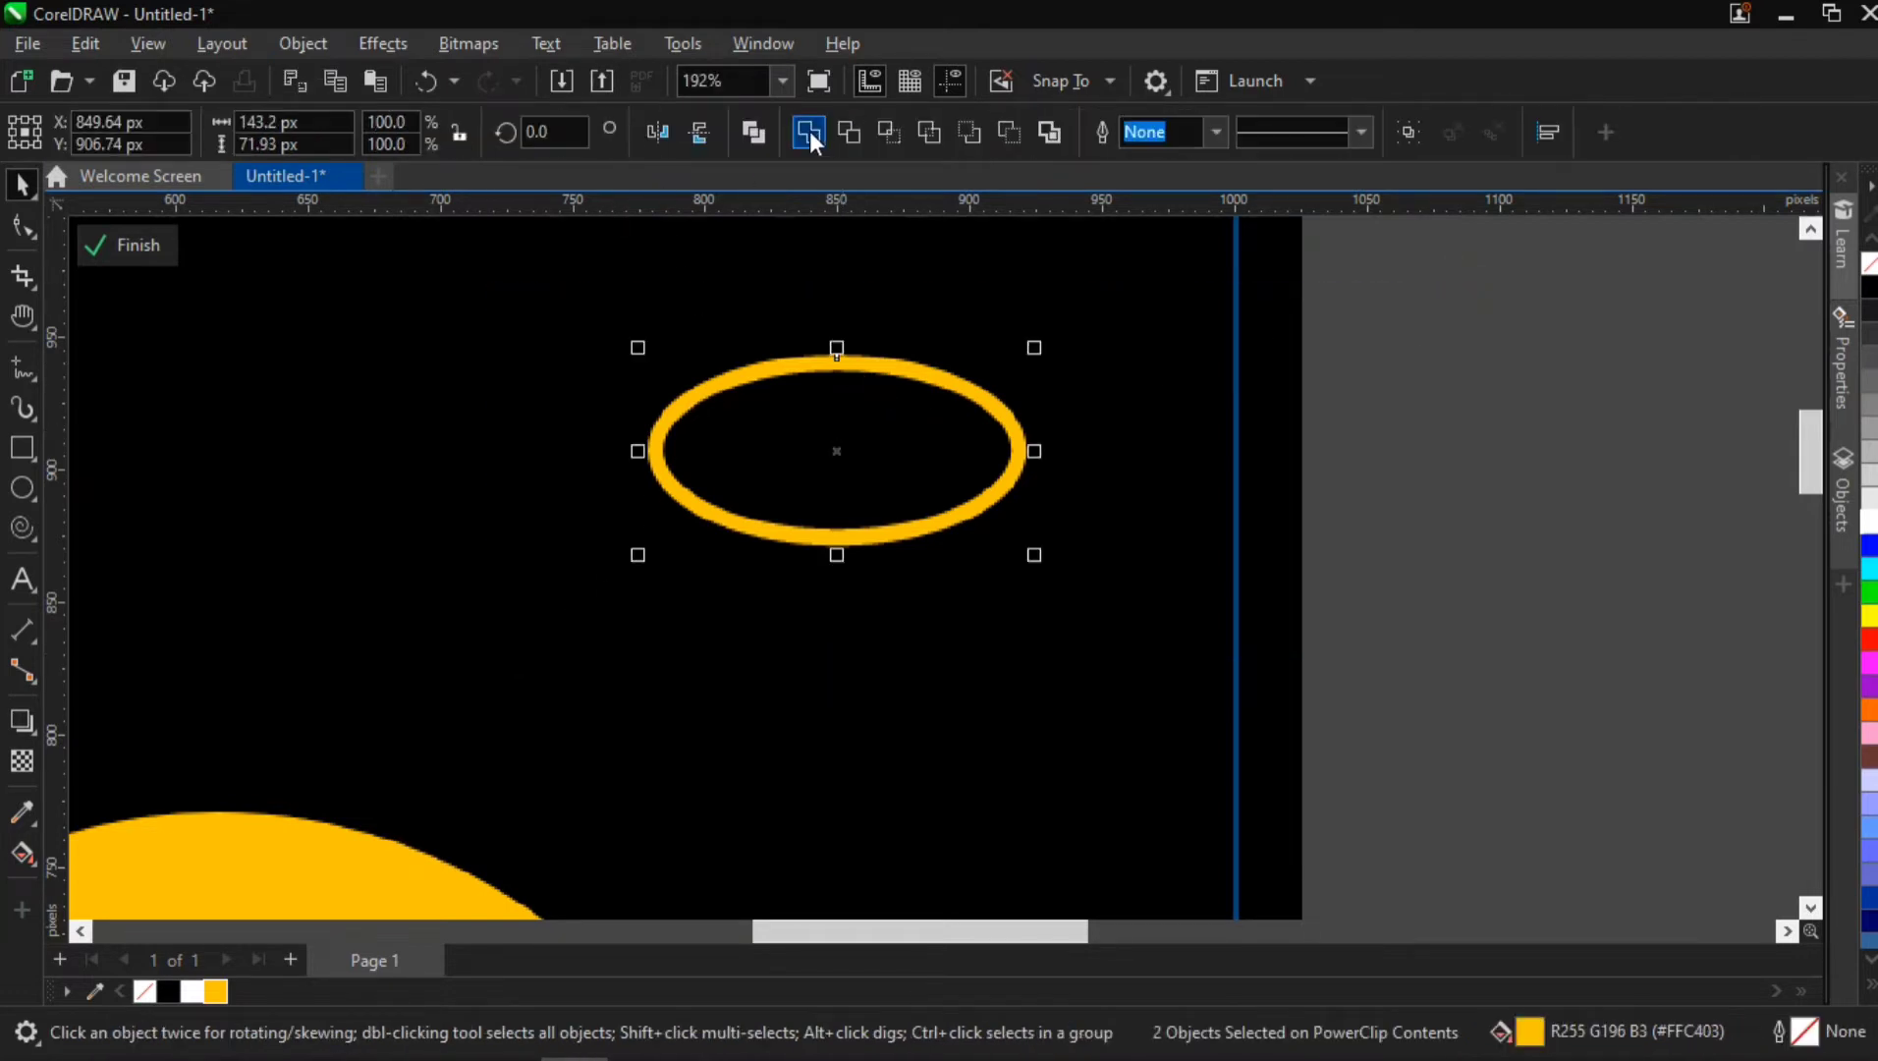
{"action": "left_click", "coordinate": [810, 131]}
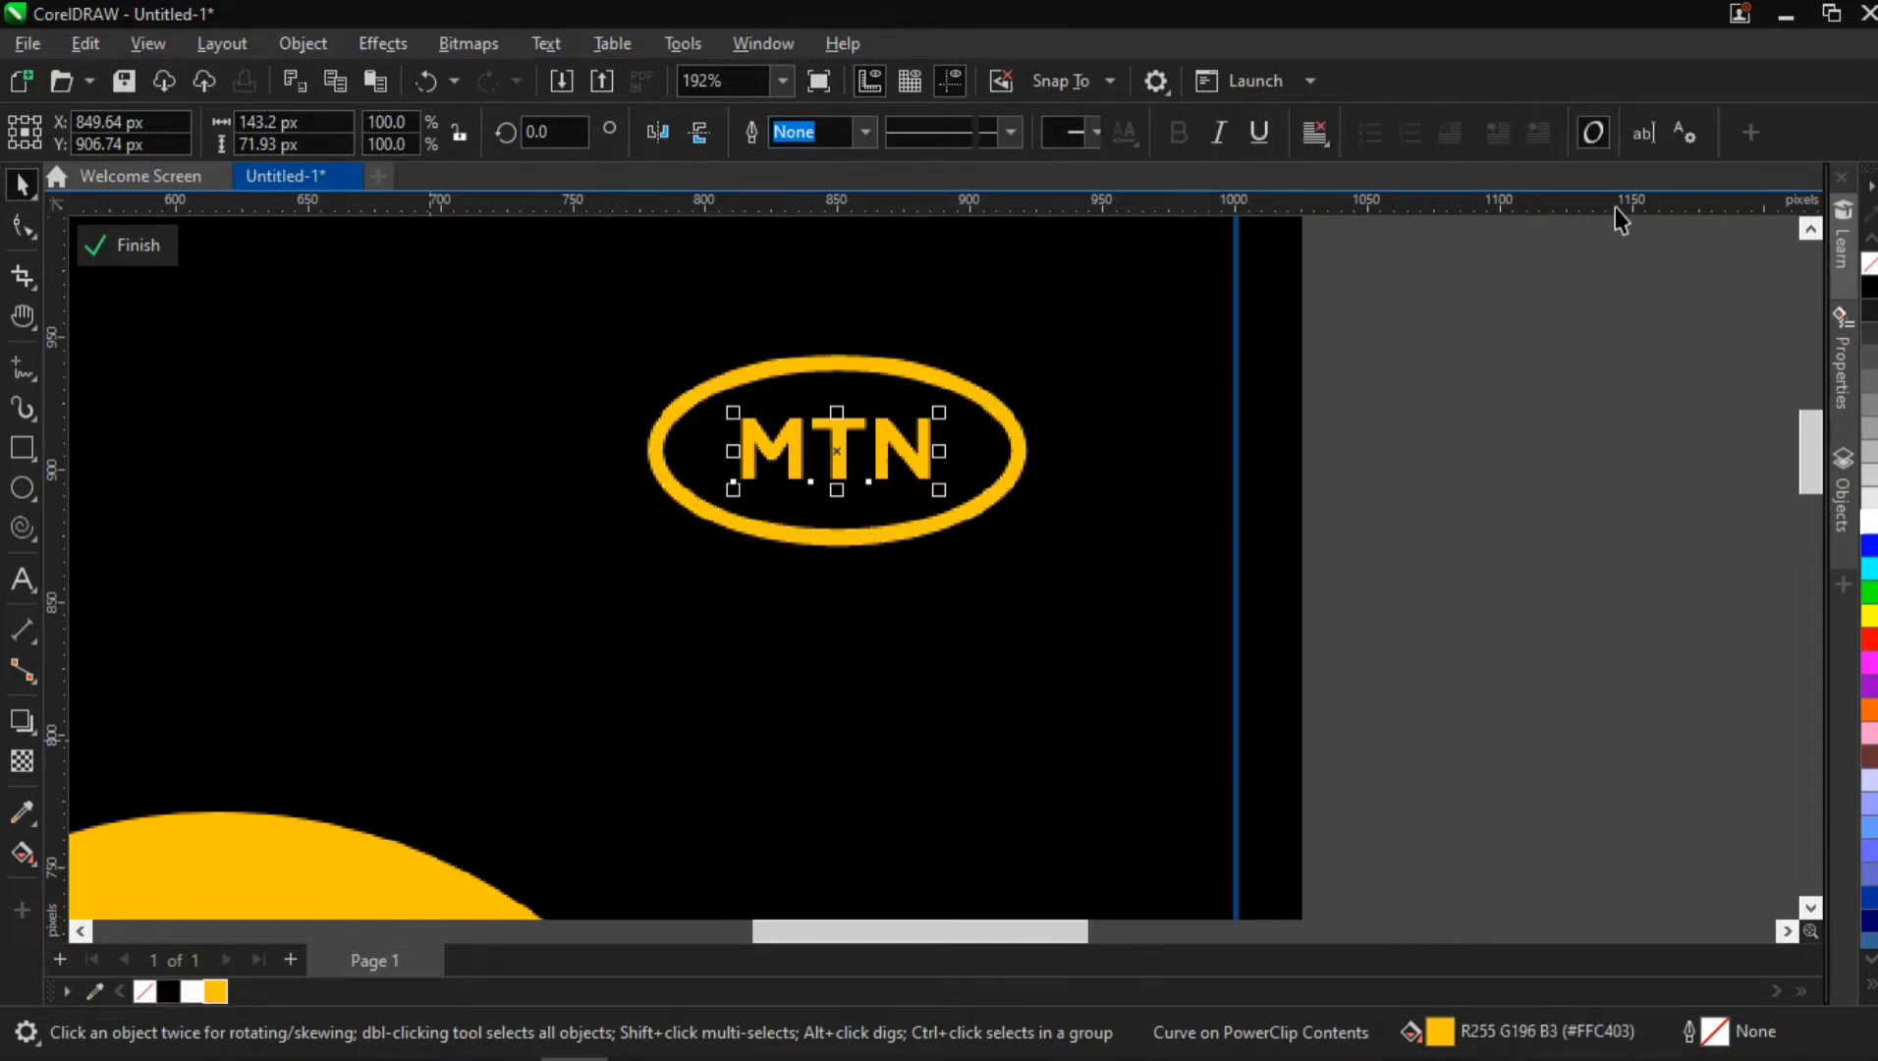
{"action": "left_click_drag", "start_coordinate": [1534, 280], "coordinate": [555, 620]}
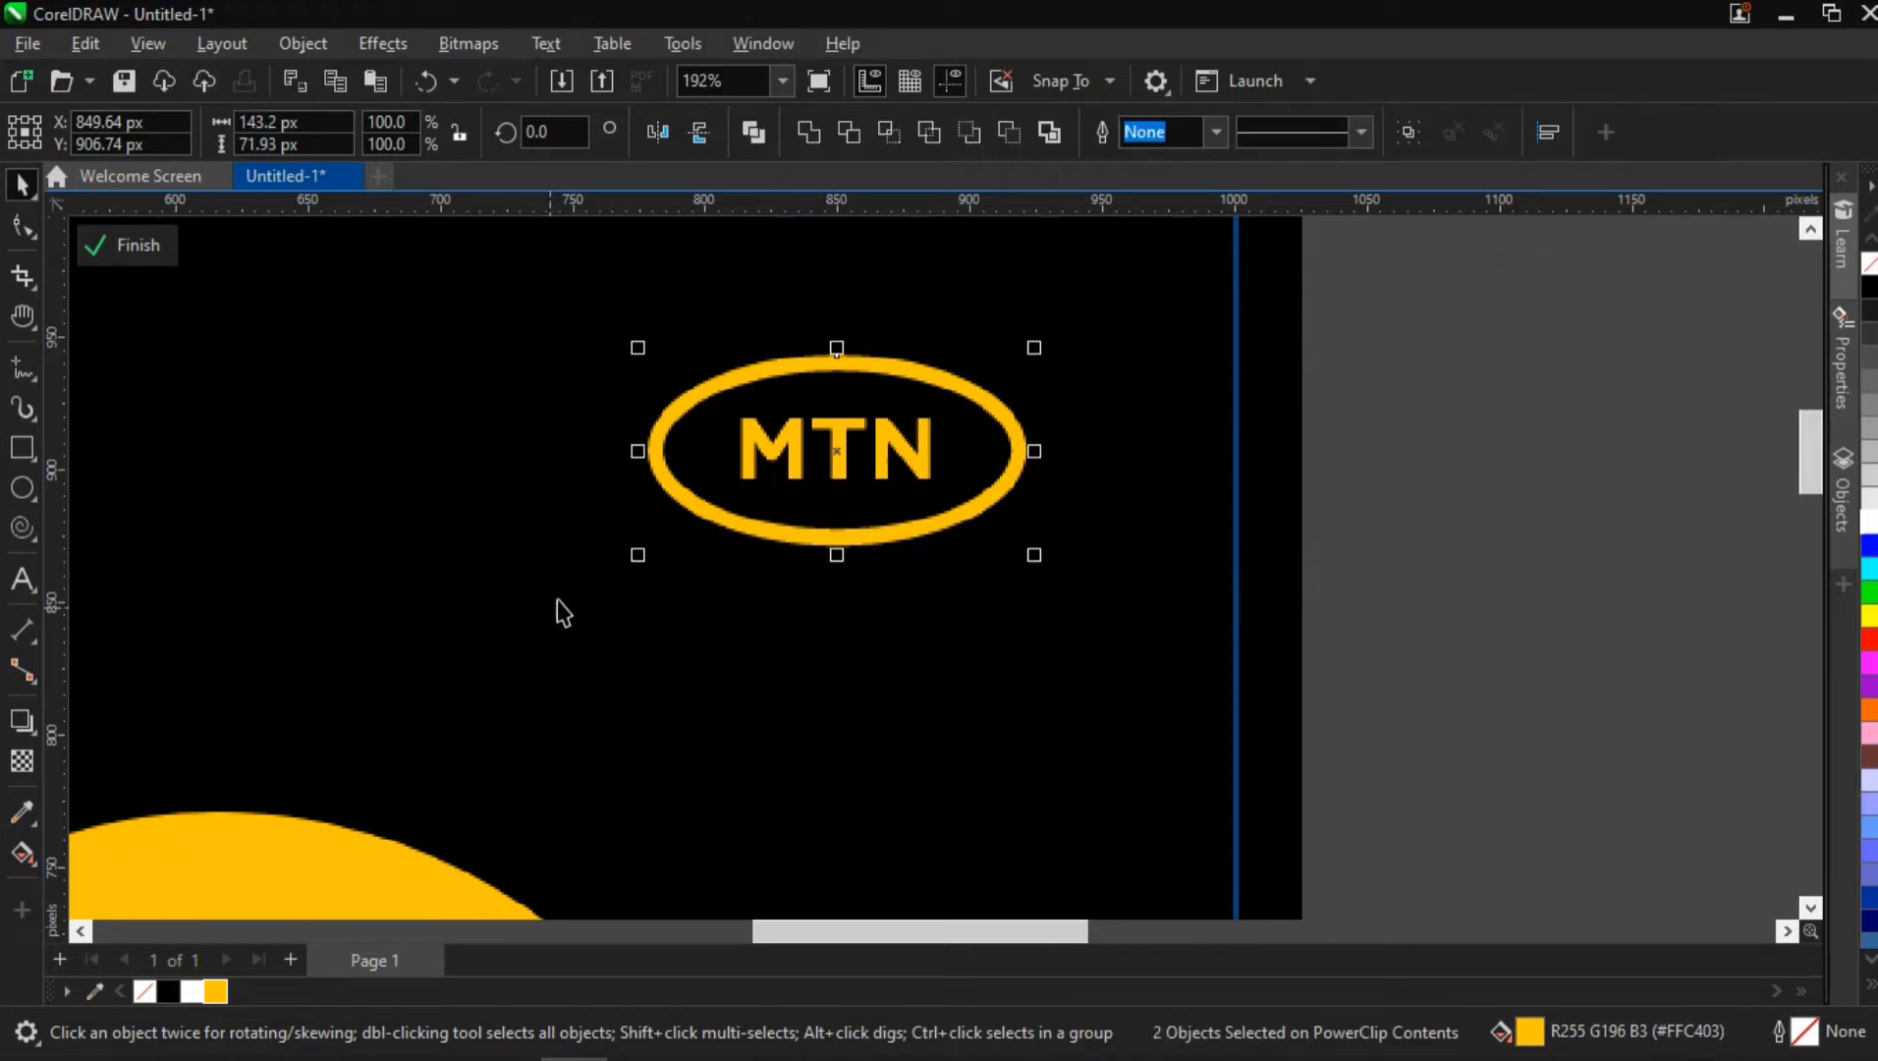
Move the headline "No matter the size, we got you covered." onto the translucent circle and fill it black
{"action": "scroll", "coordinate": [559, 610], "scroll_direction": "down", "scroll_amount": 5}
{"action": "key", "text": "h"}
{"action": "left_click_drag", "start_coordinate": [449, 678], "coordinate": [761, 513]}
{"action": "scroll", "coordinate": [711, 515], "scroll_direction": "down", "scroll_amount": 2}
{"action": "key", "text": "space"}
{"action": "left_click", "coordinate": [235, 532]}
{"action": "left_click", "coordinate": [175, 409]}
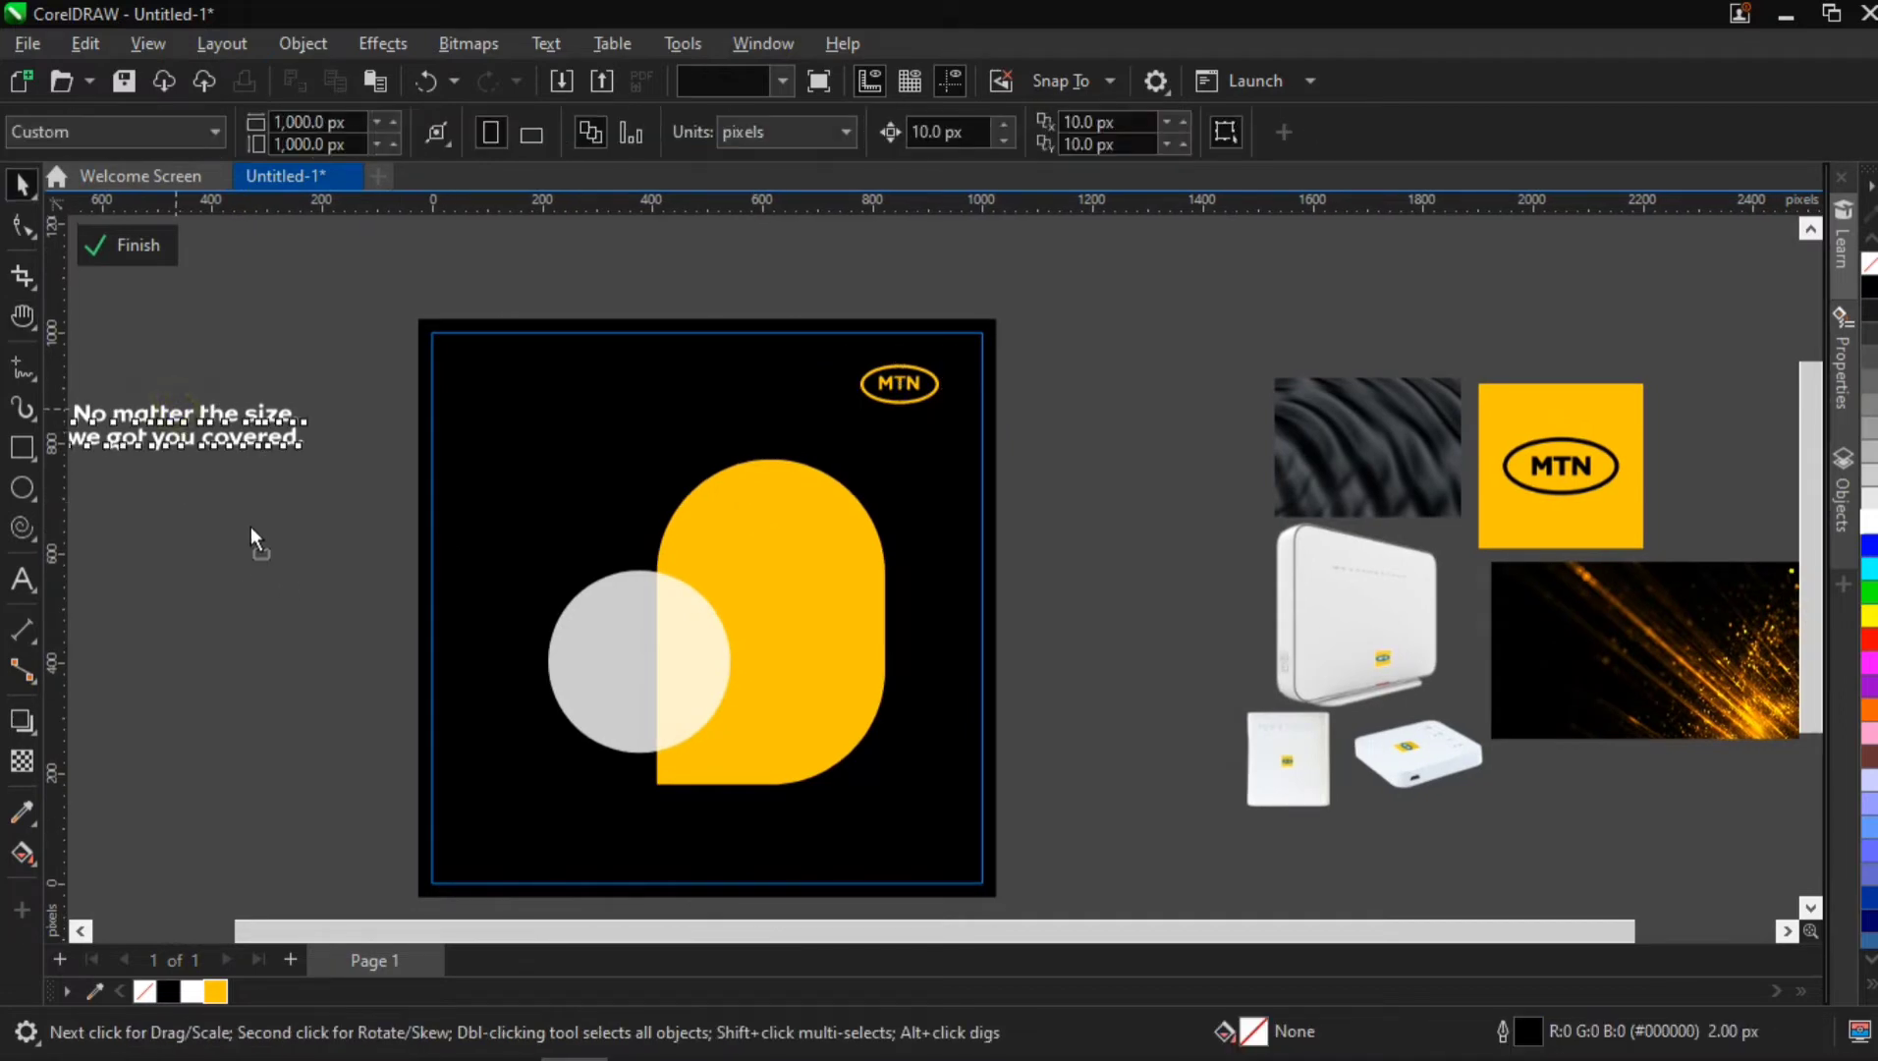
{"action": "left_click_drag", "start_coordinate": [204, 437], "coordinate": [647, 663]}
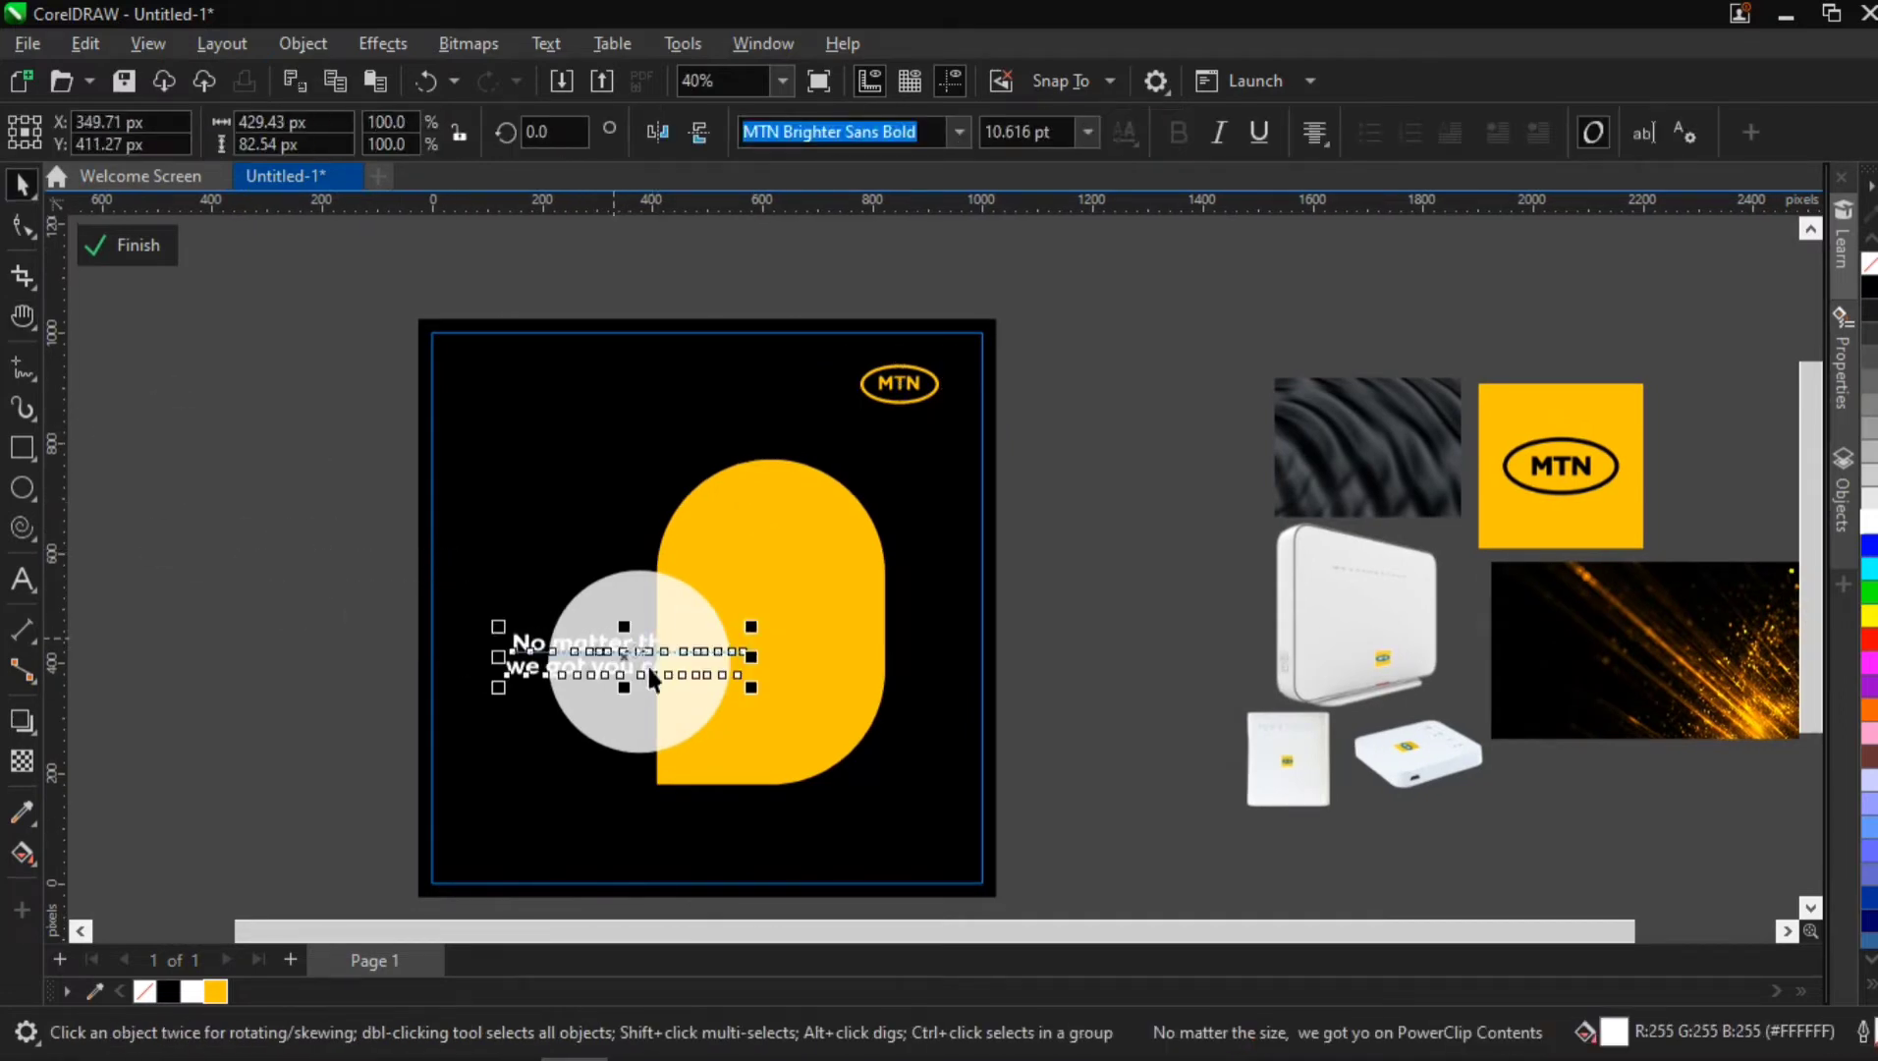
{"action": "left_click", "coordinate": [168, 987]}
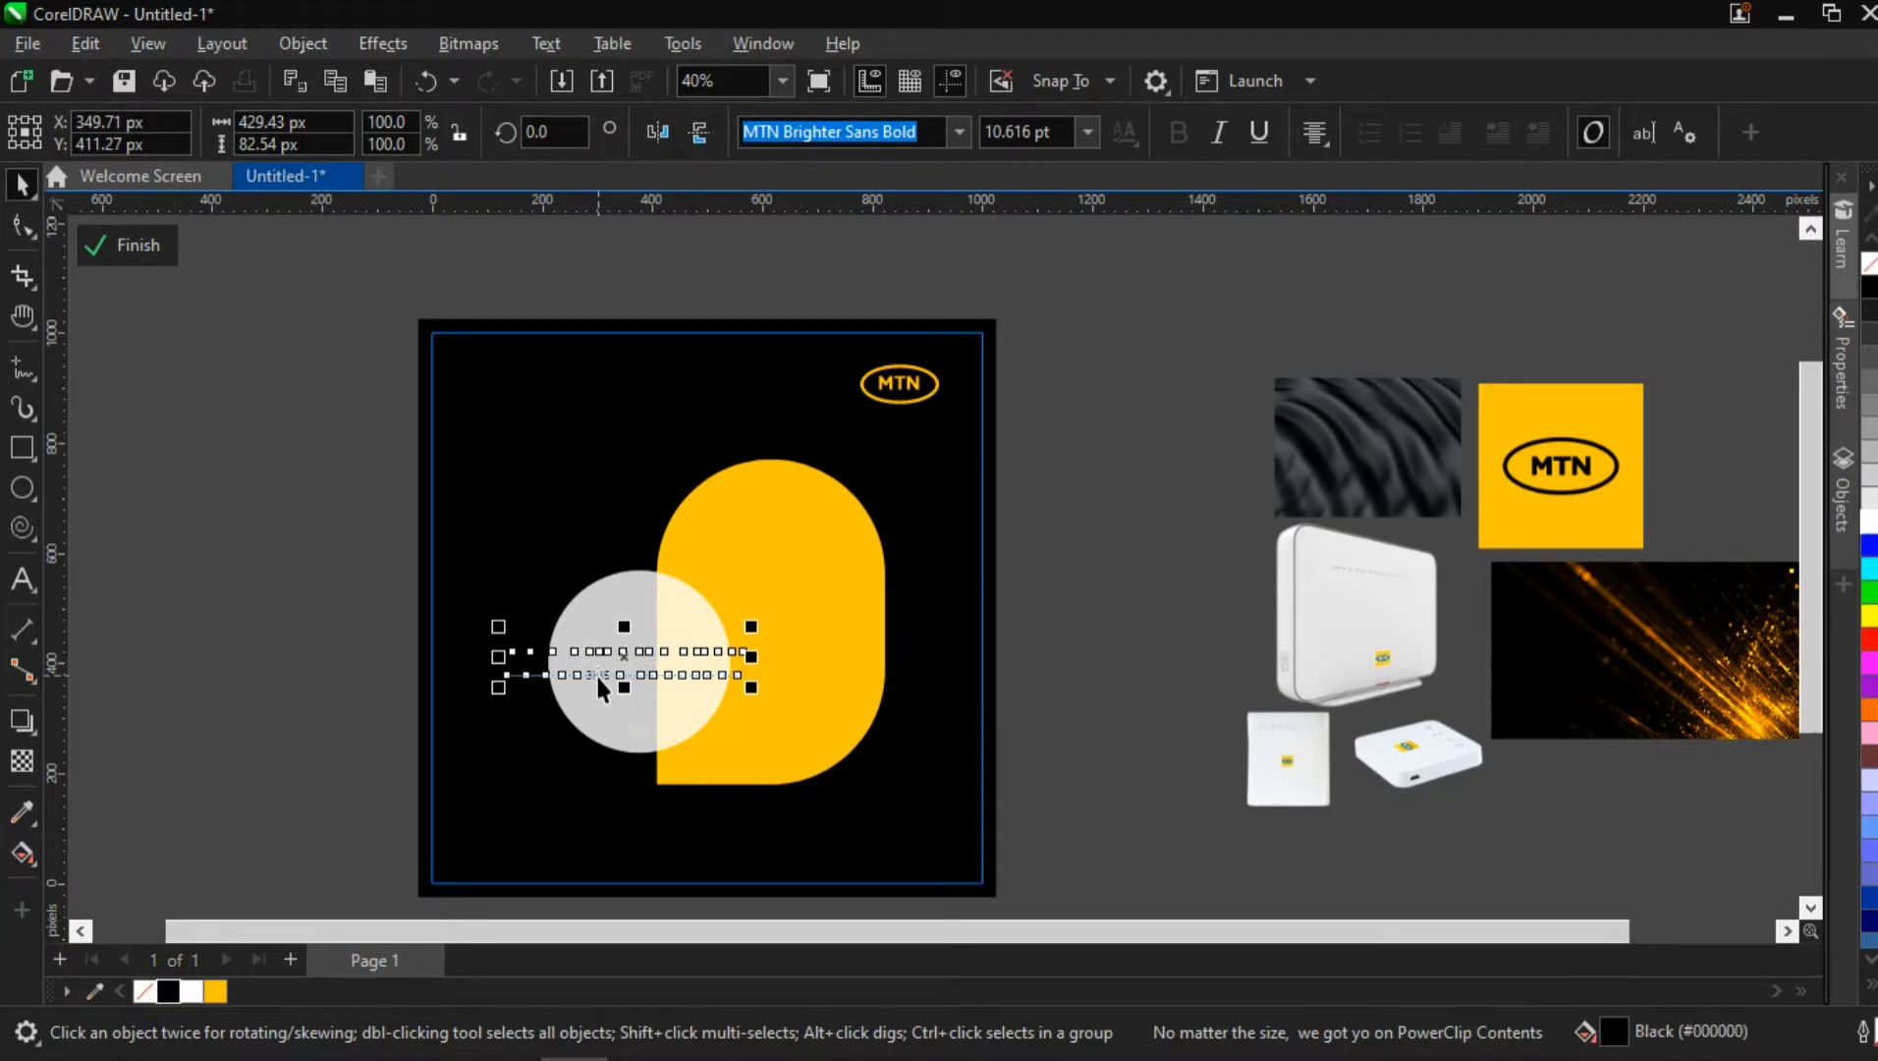
Scale the headline down to about 243 px wide and place it inside the translucent circle, slightly above its centre
{"action": "scroll", "coordinate": [599, 677], "scroll_direction": "up", "scroll_amount": 4}
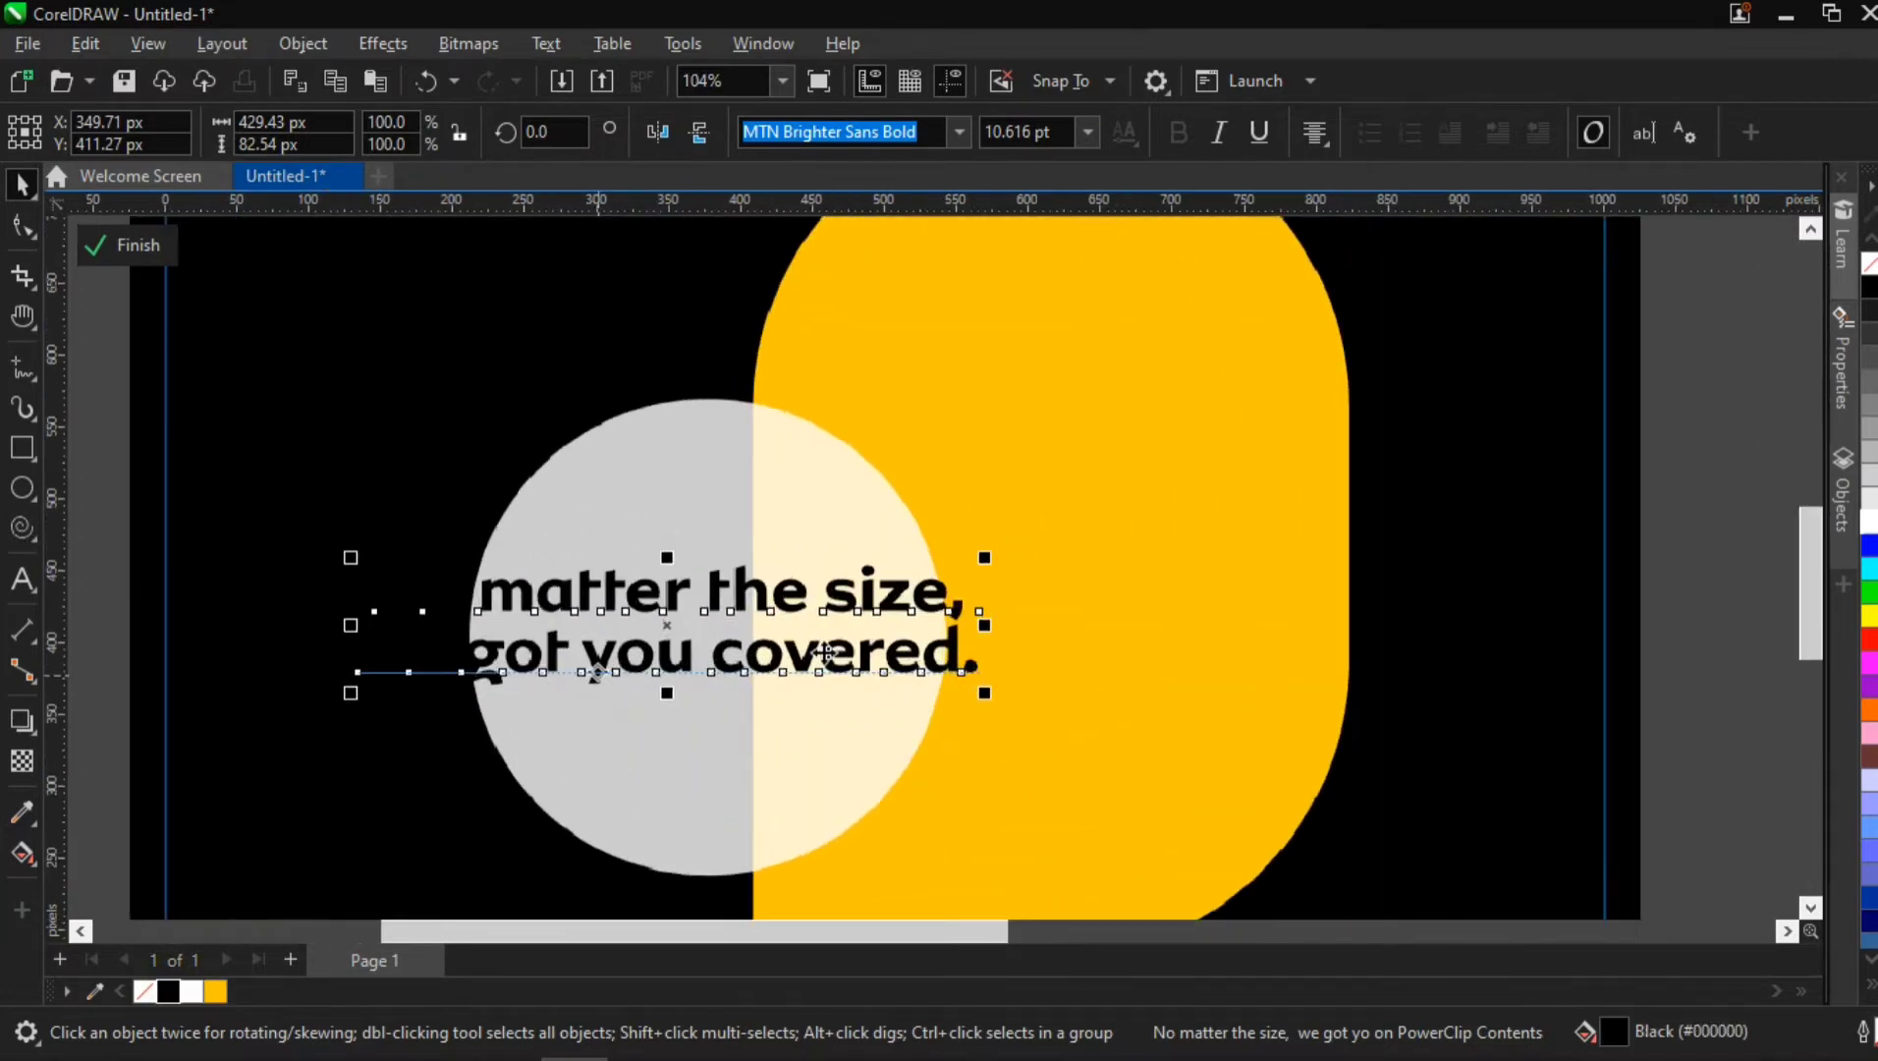
{"action": "left_click_drag", "start_coordinate": [988, 553], "coordinate": [847, 587]}
{"action": "left_click_drag", "start_coordinate": [665, 608], "coordinate": [720, 597]}
Centre the headline horizontally on the translucent circle using the Align and Distribute options
{"action": "left_click", "coordinate": [704, 493], "text": "shift"}
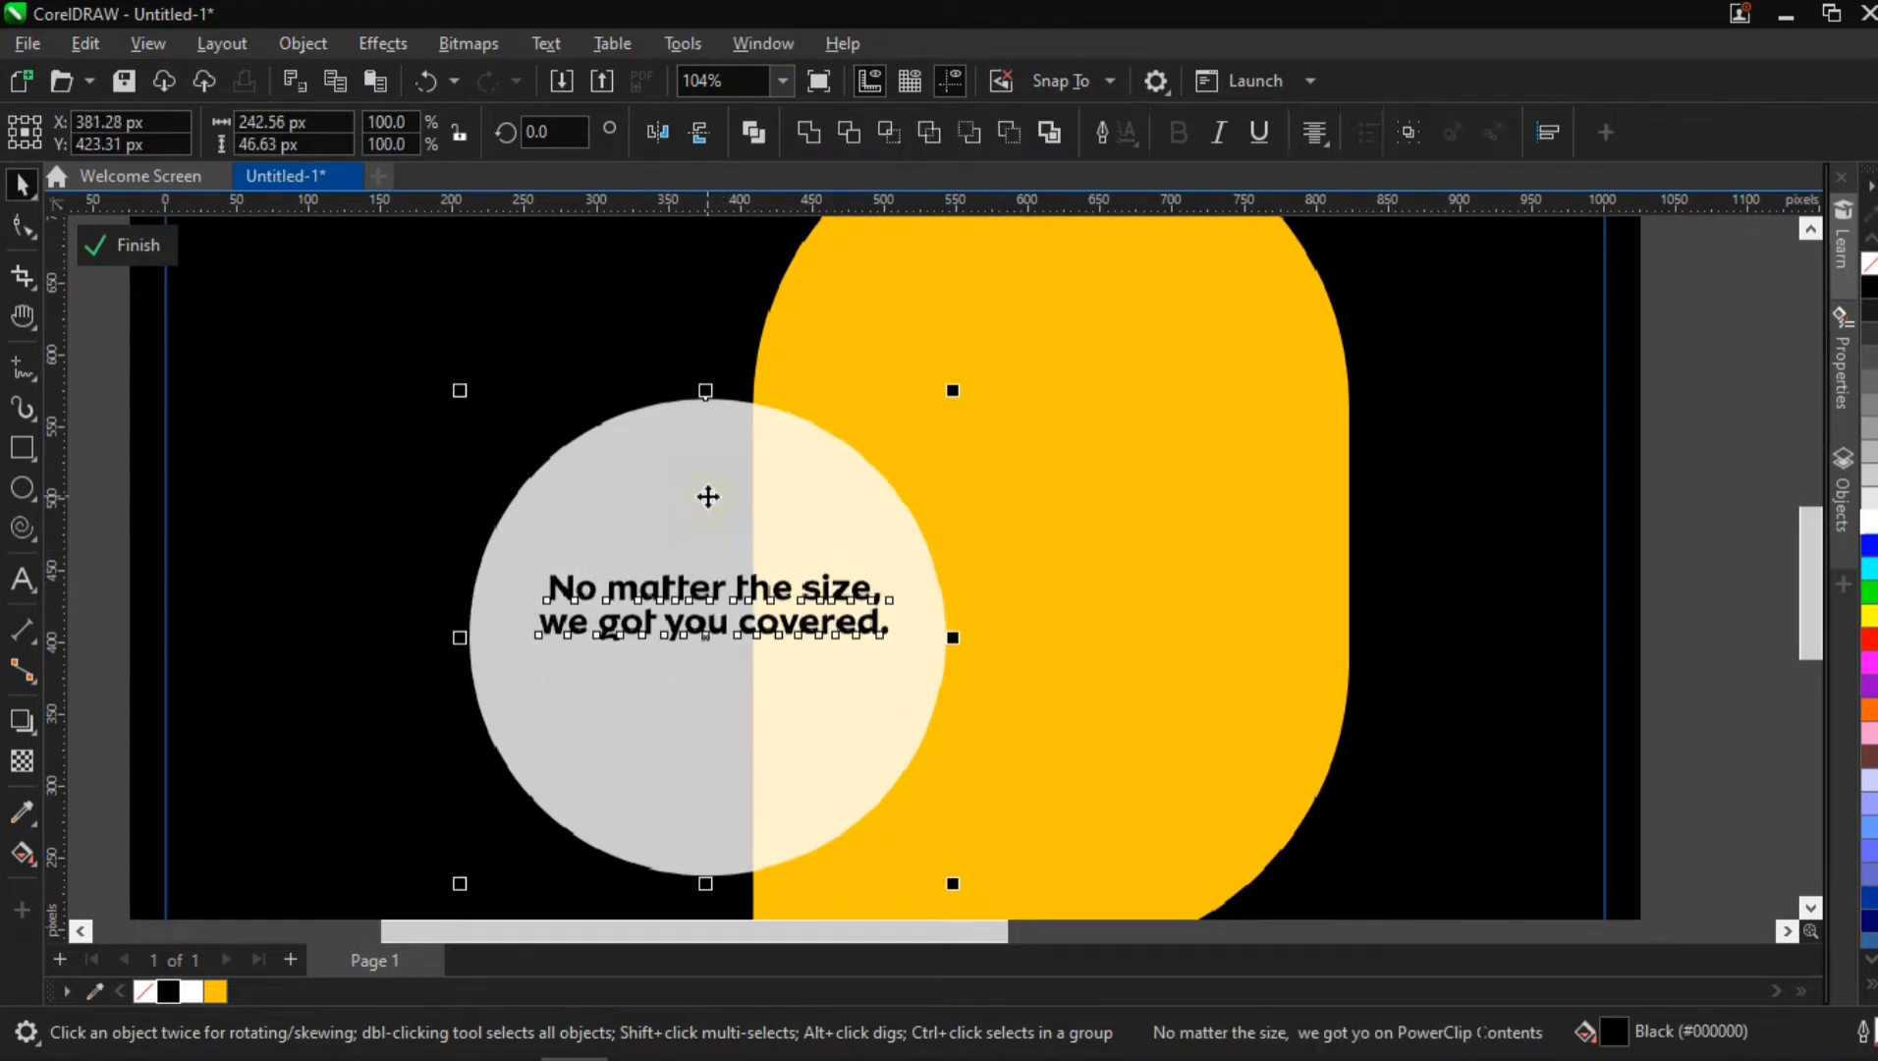
{"action": "left_click", "coordinate": [1843, 585]}
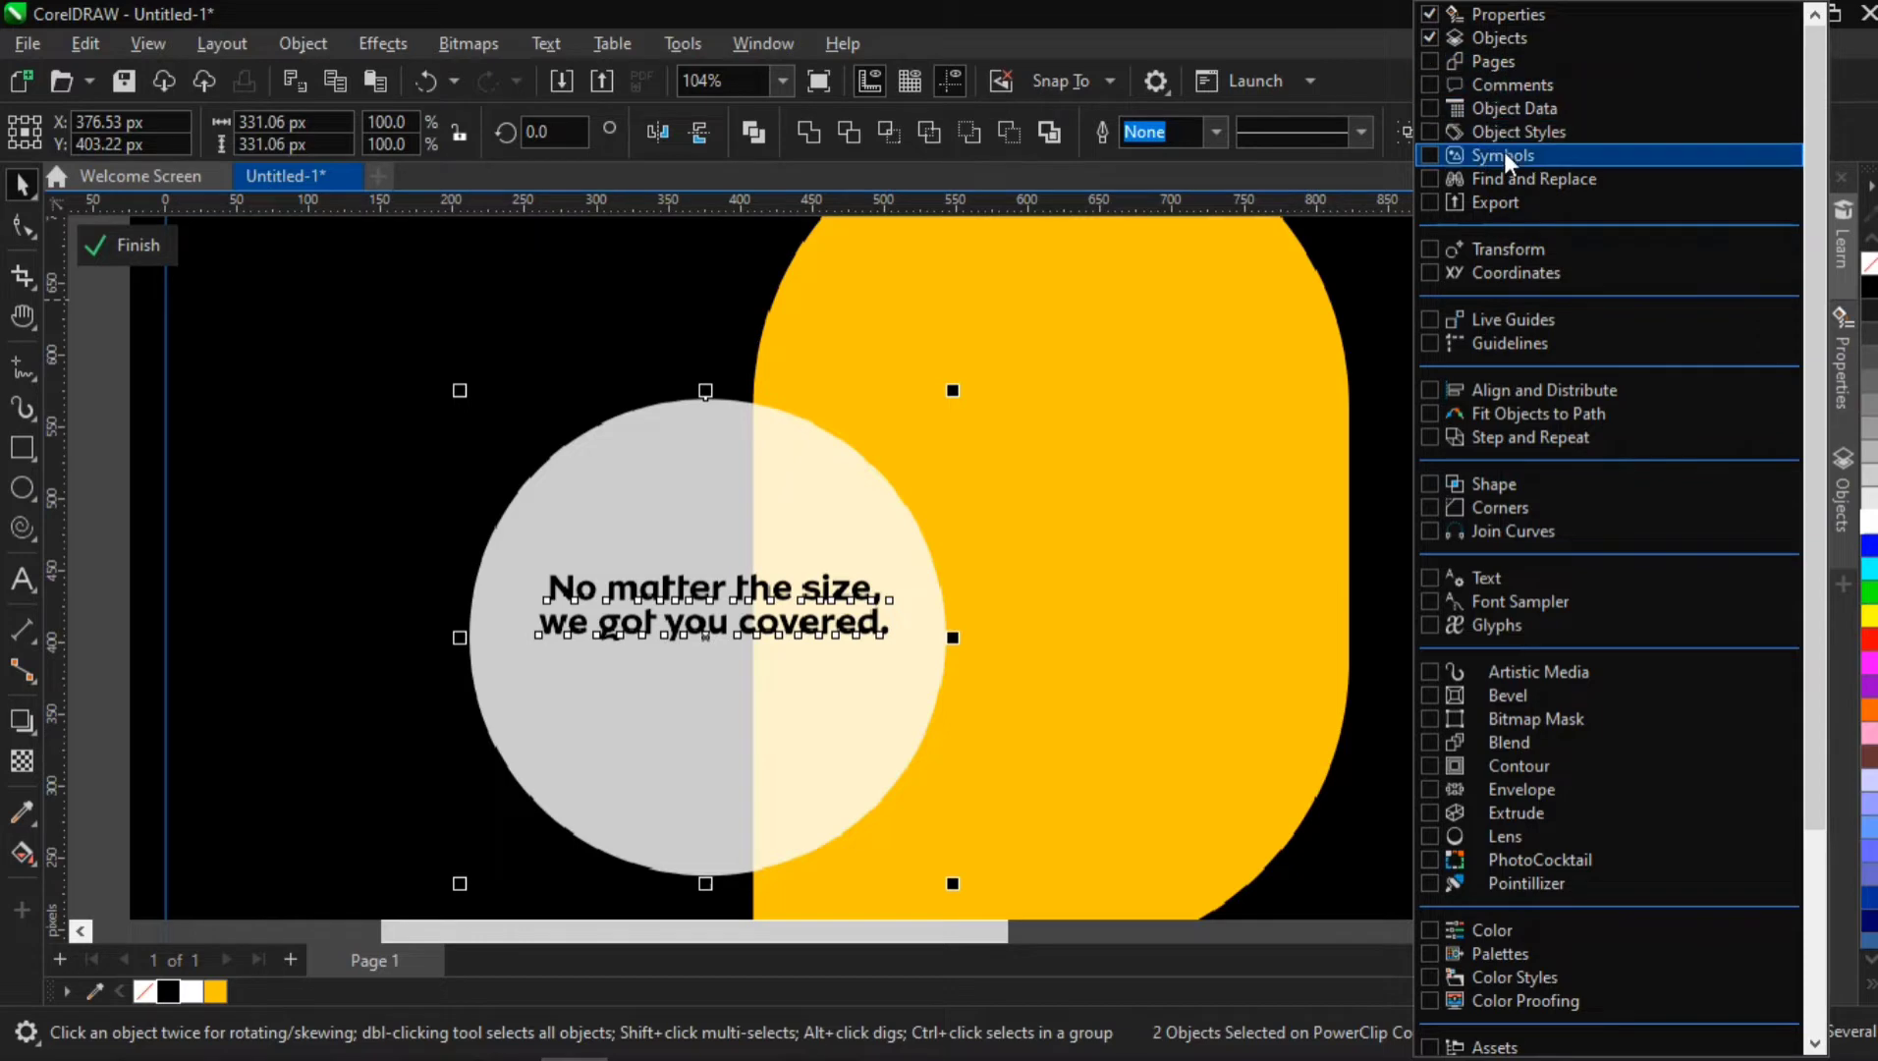
{"action": "left_click", "coordinate": [1509, 389]}
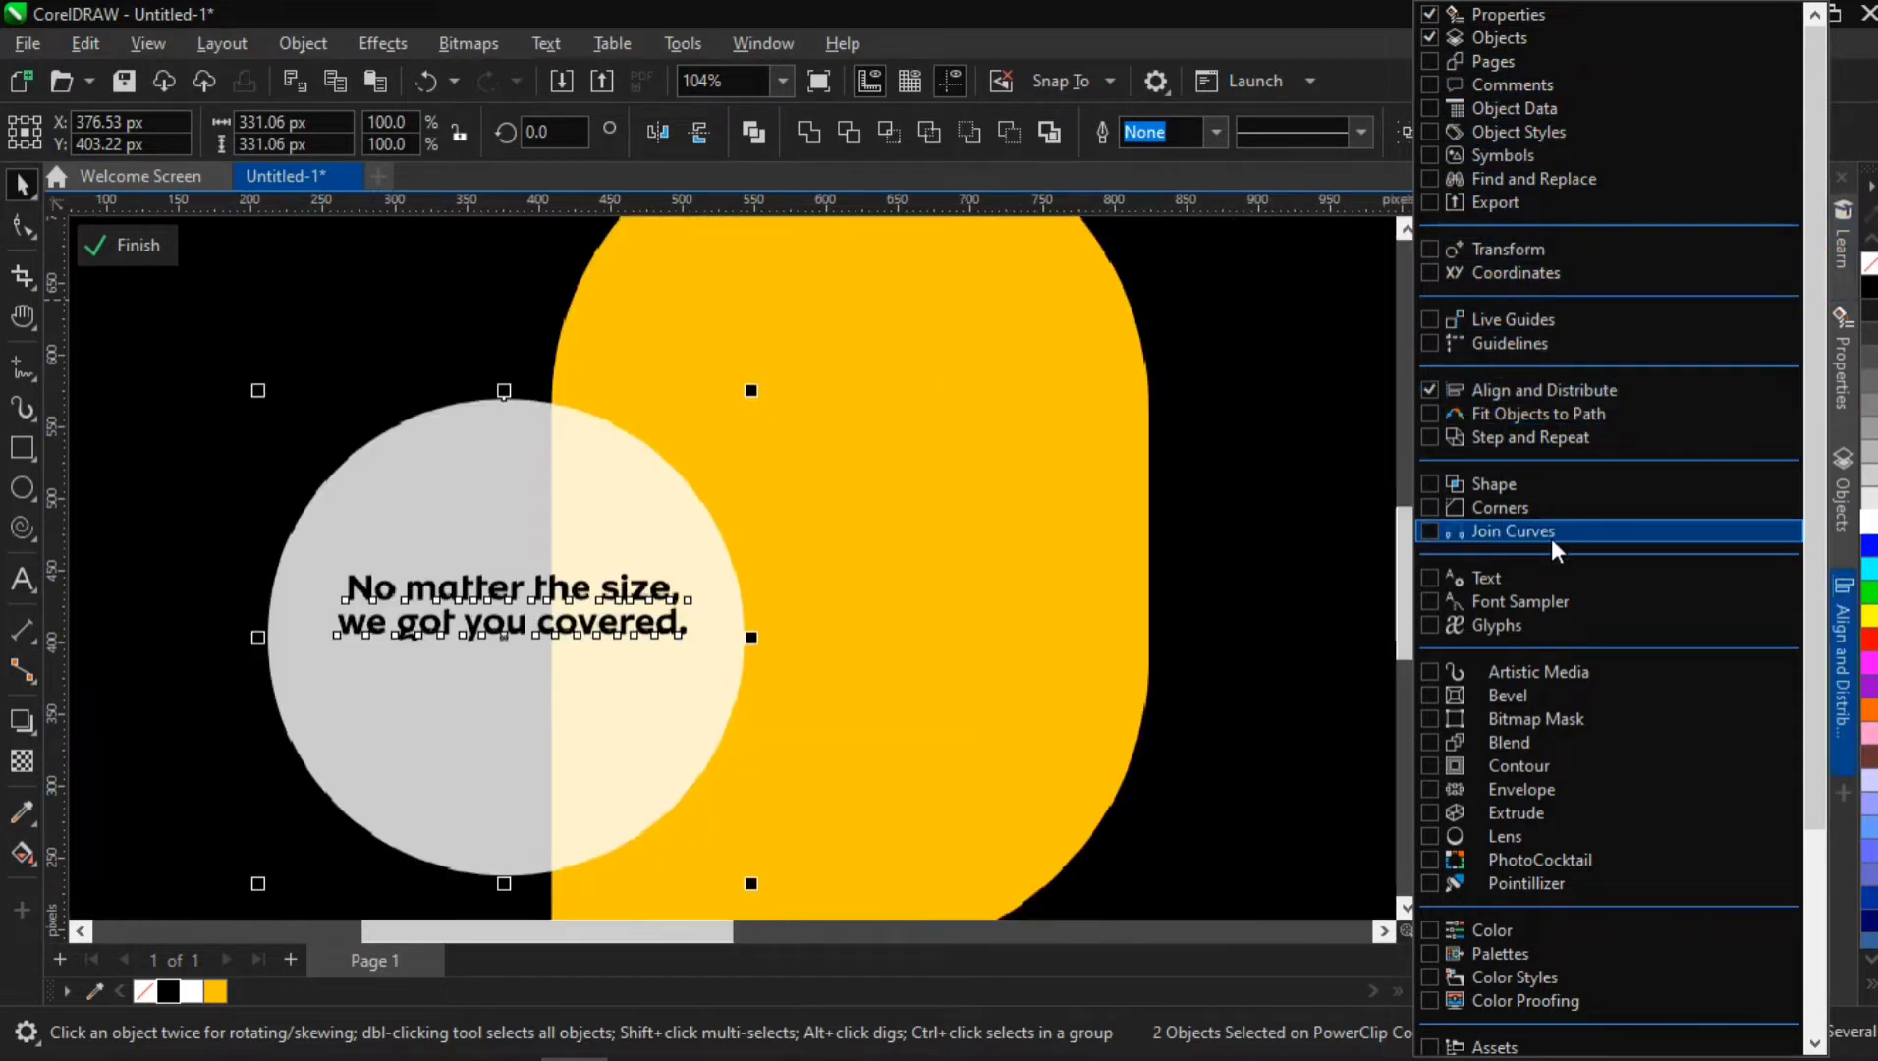
{"action": "left_click", "coordinate": [1850, 618]}
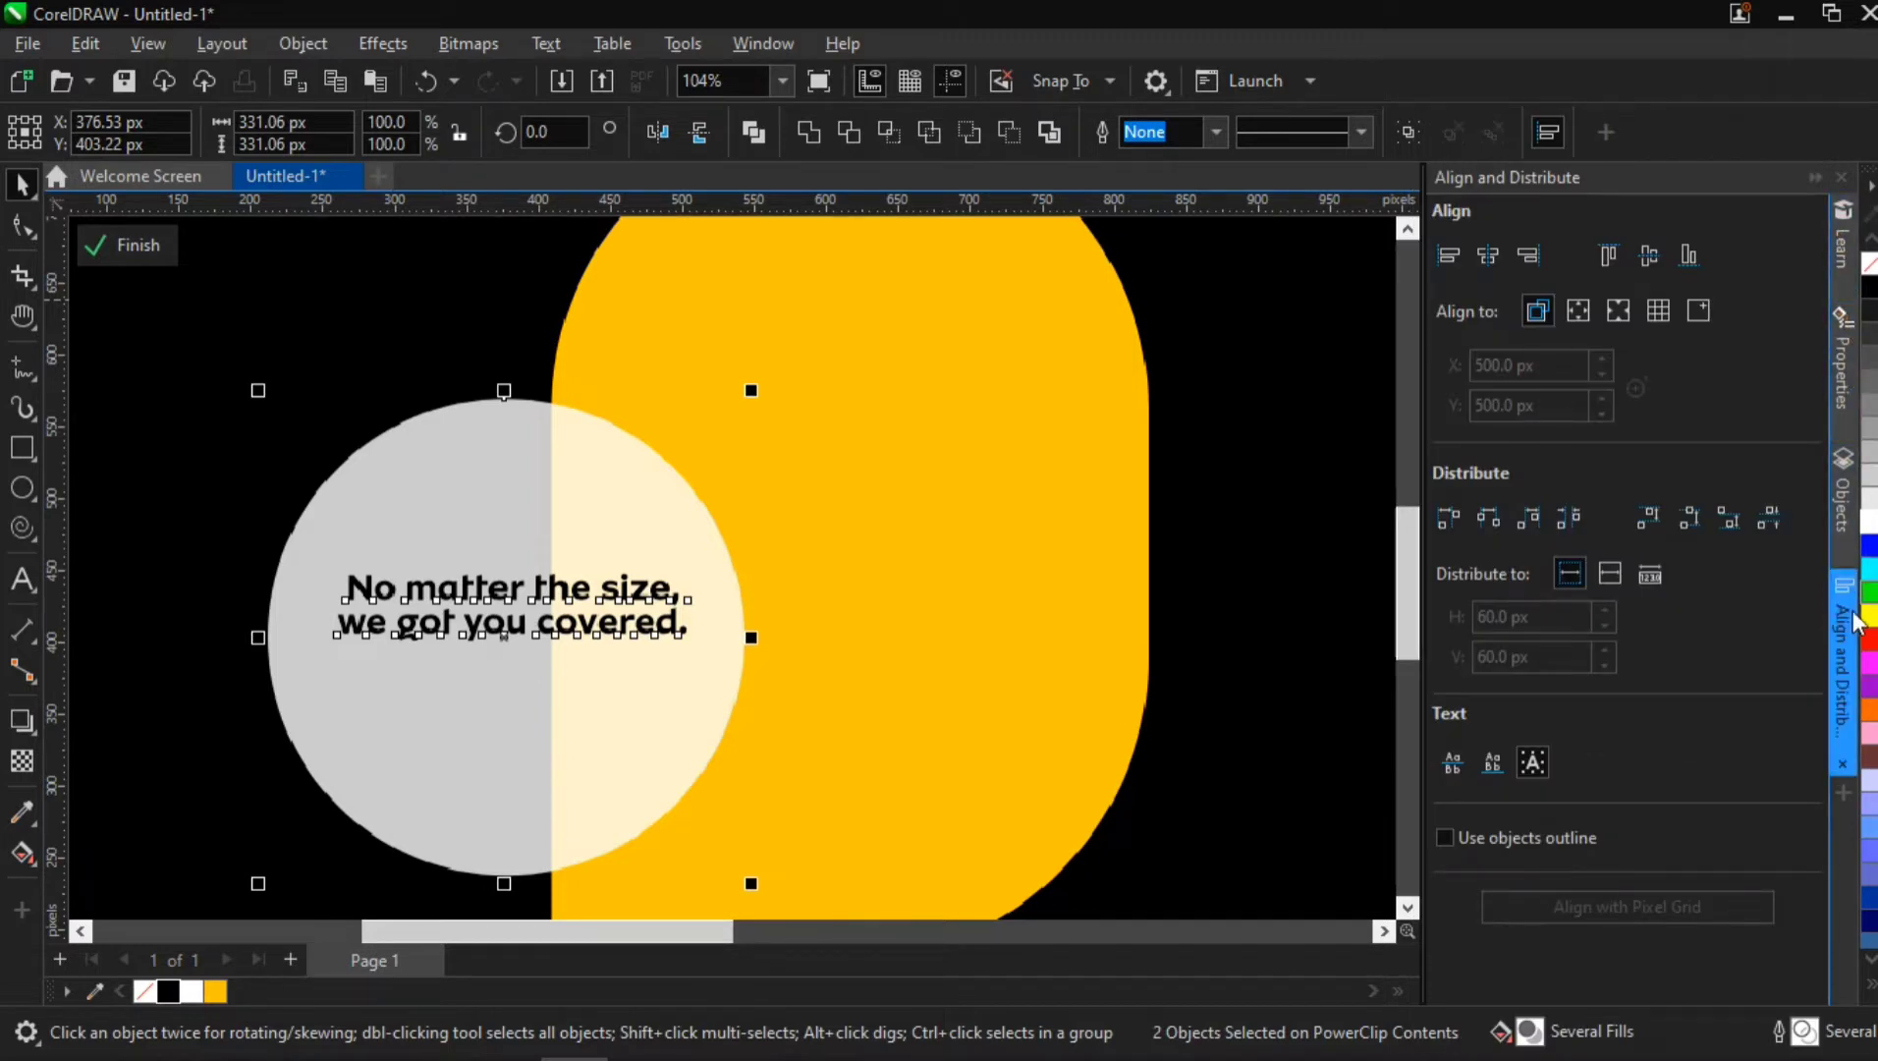
{"action": "left_click", "coordinate": [1490, 254]}
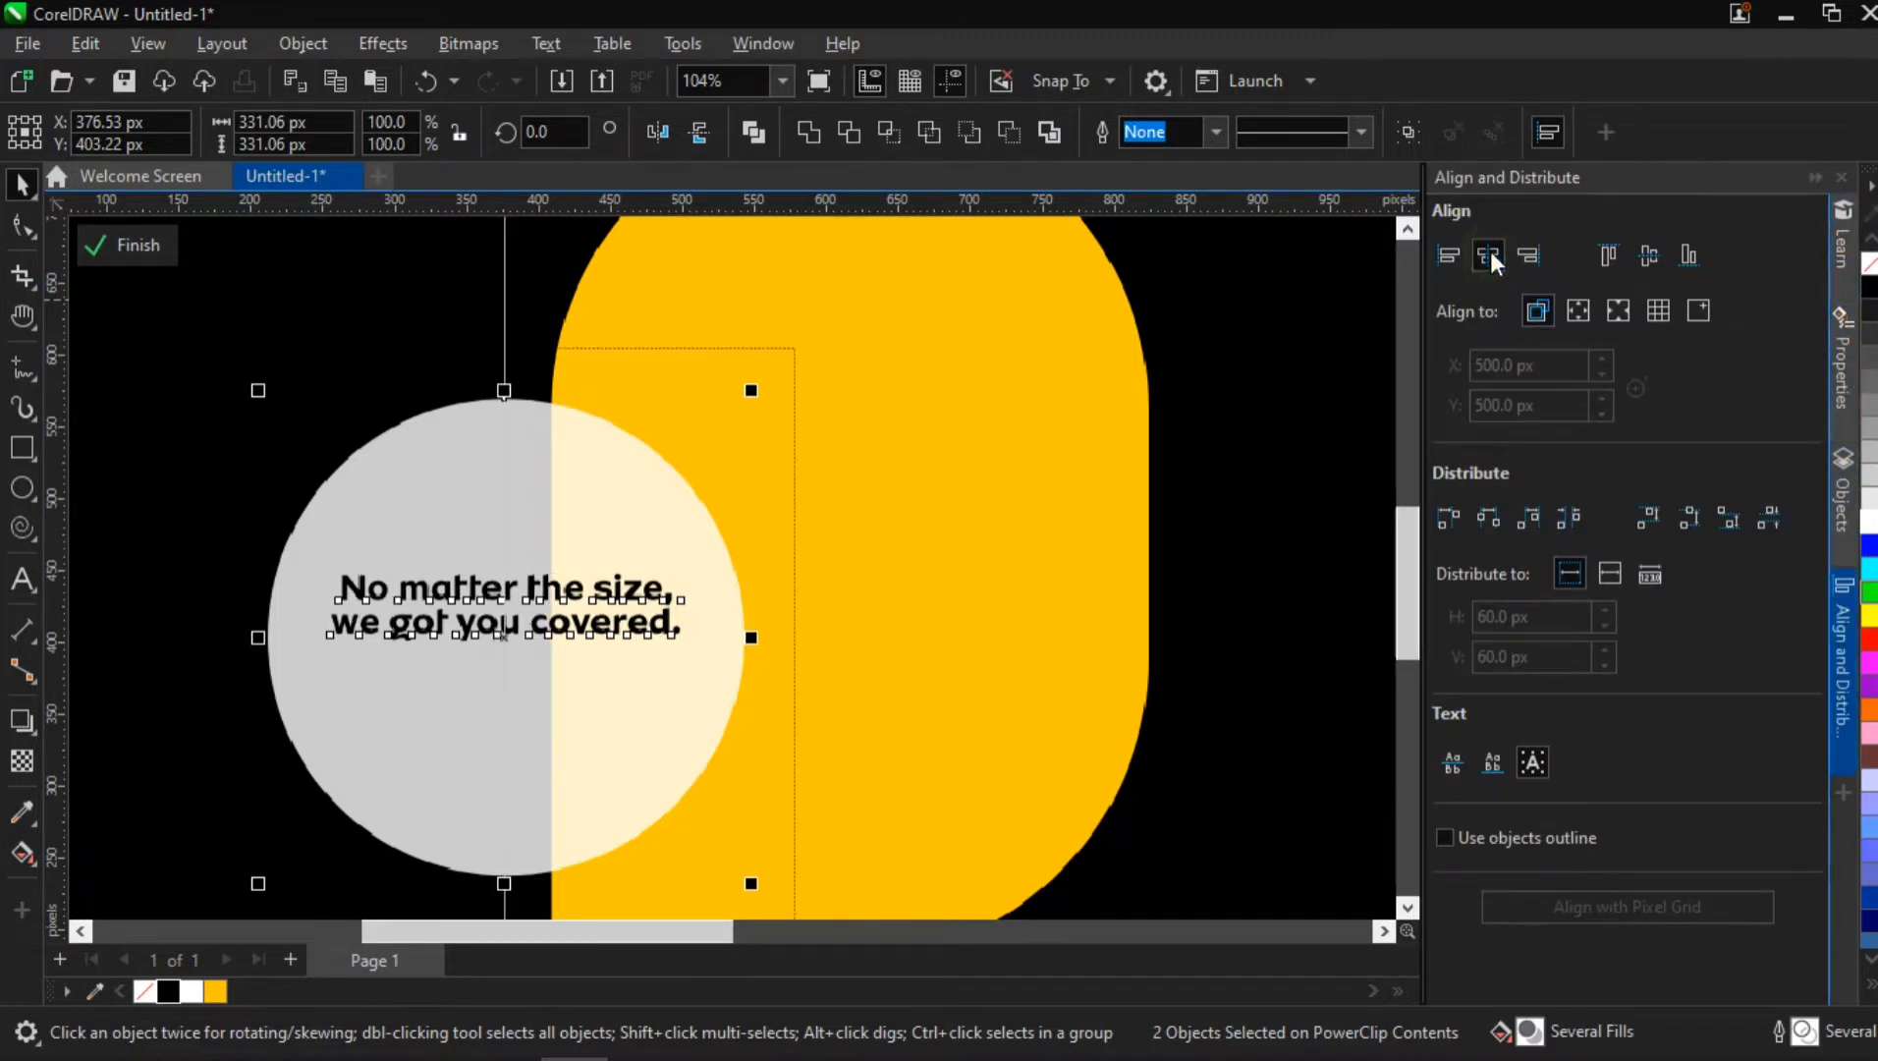
Collapse the Align and Distribute docker, close the Objects, Properties and Learn dockers, and deselect everything
{"action": "left_click", "coordinate": [1847, 638]}
{"action": "left_click", "coordinate": [1845, 557]}
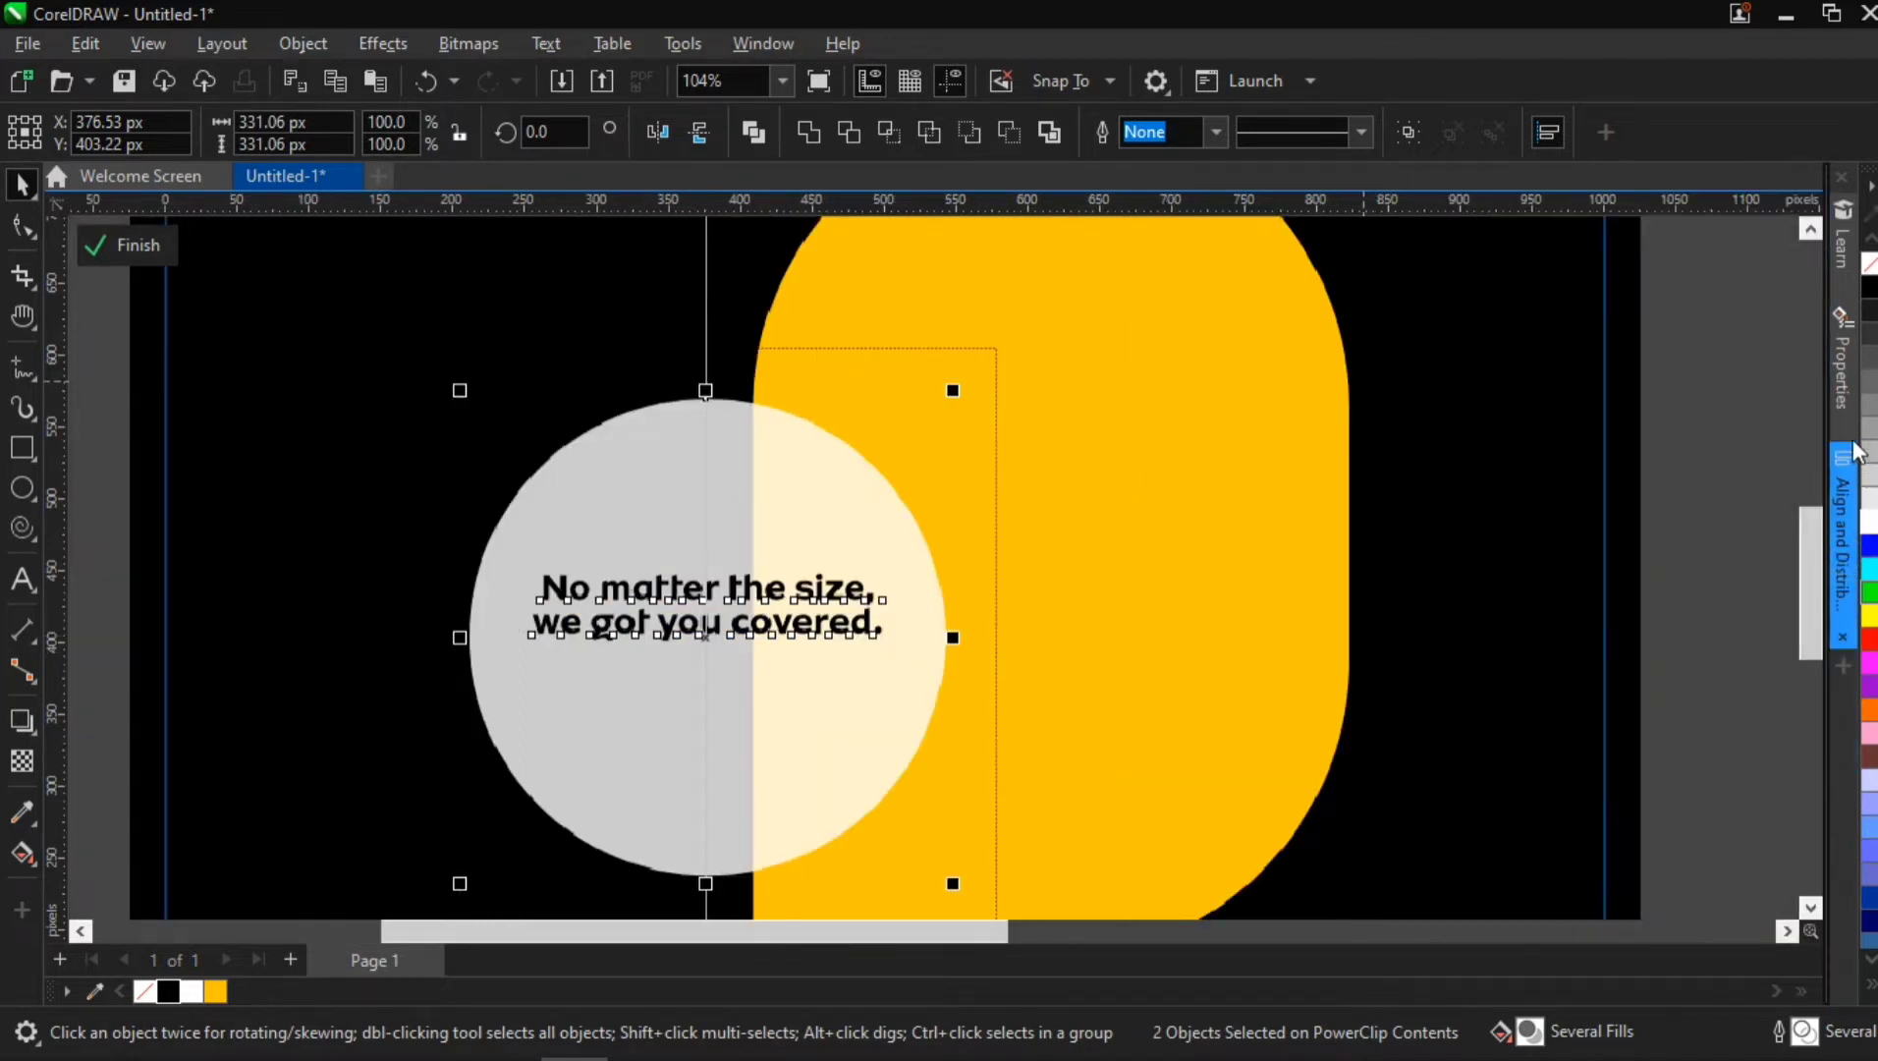
{"action": "left_click", "coordinate": [1843, 432]}
{"action": "left_click", "coordinate": [1845, 290]}
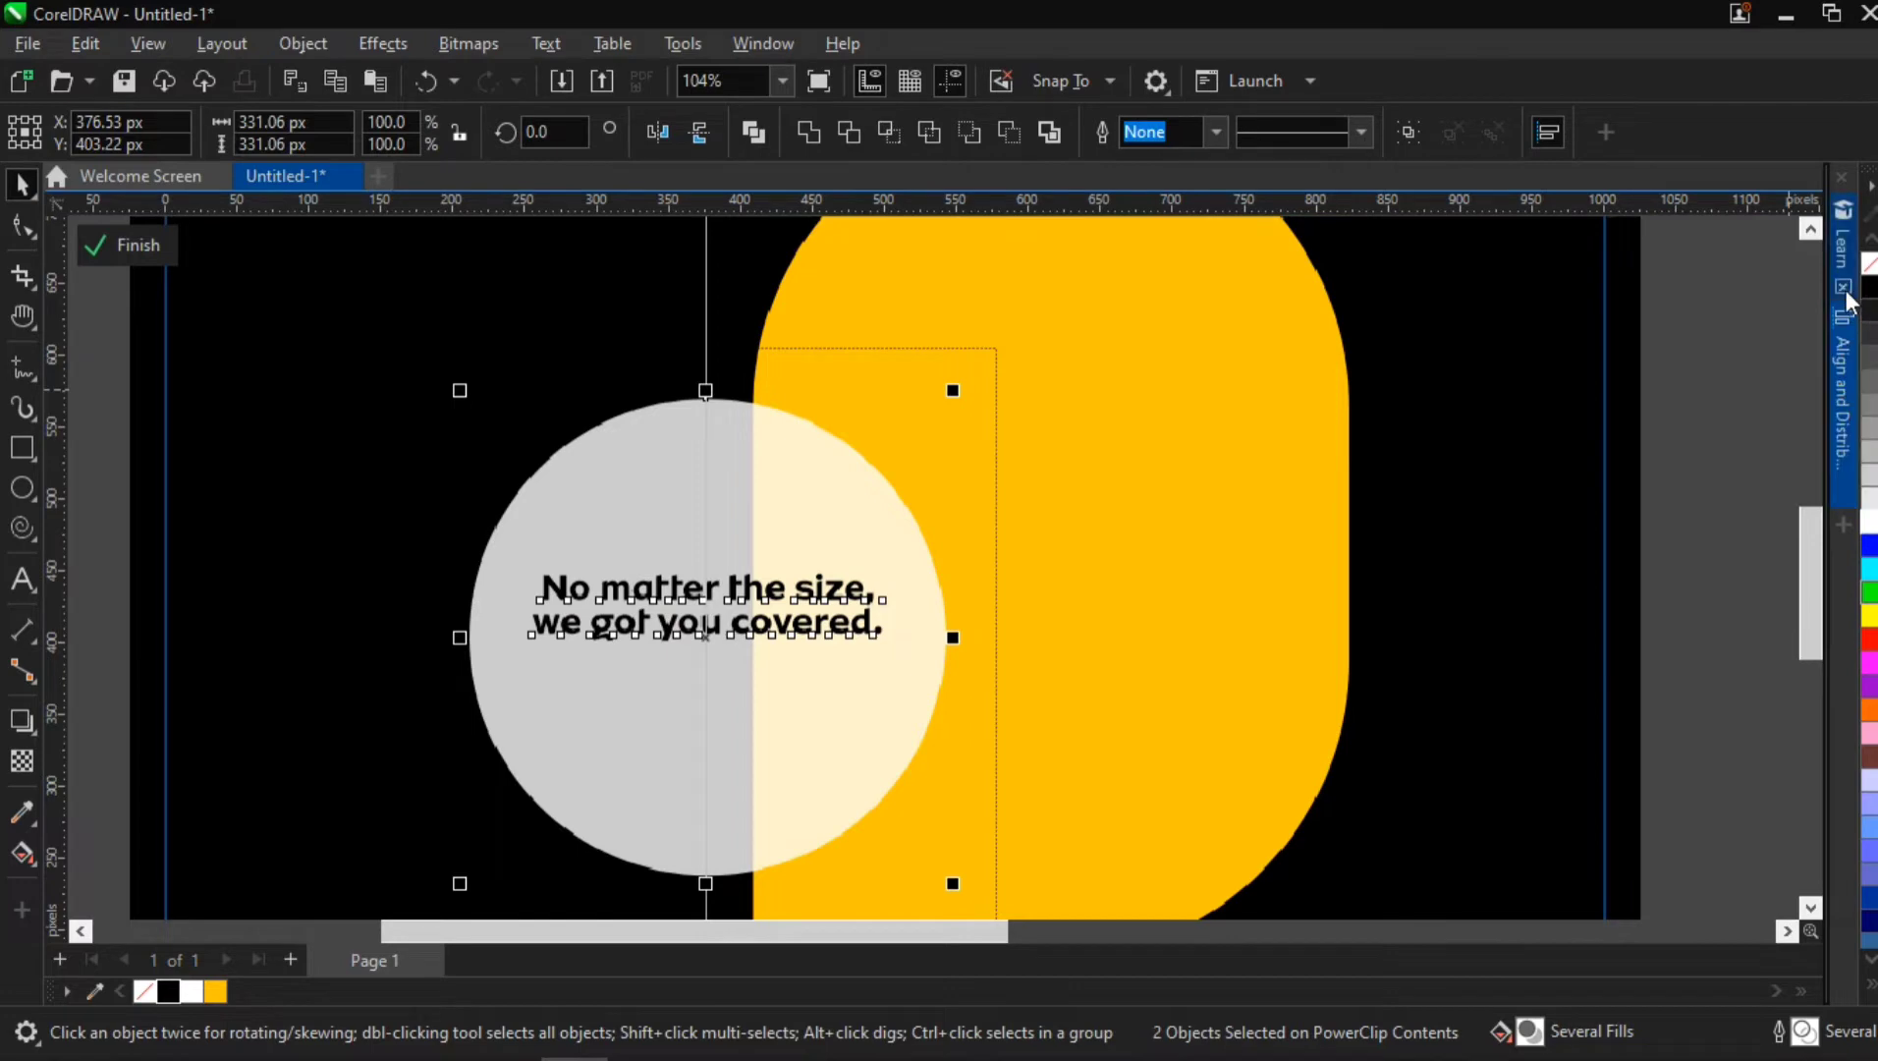
{"action": "left_click", "coordinate": [1731, 464]}
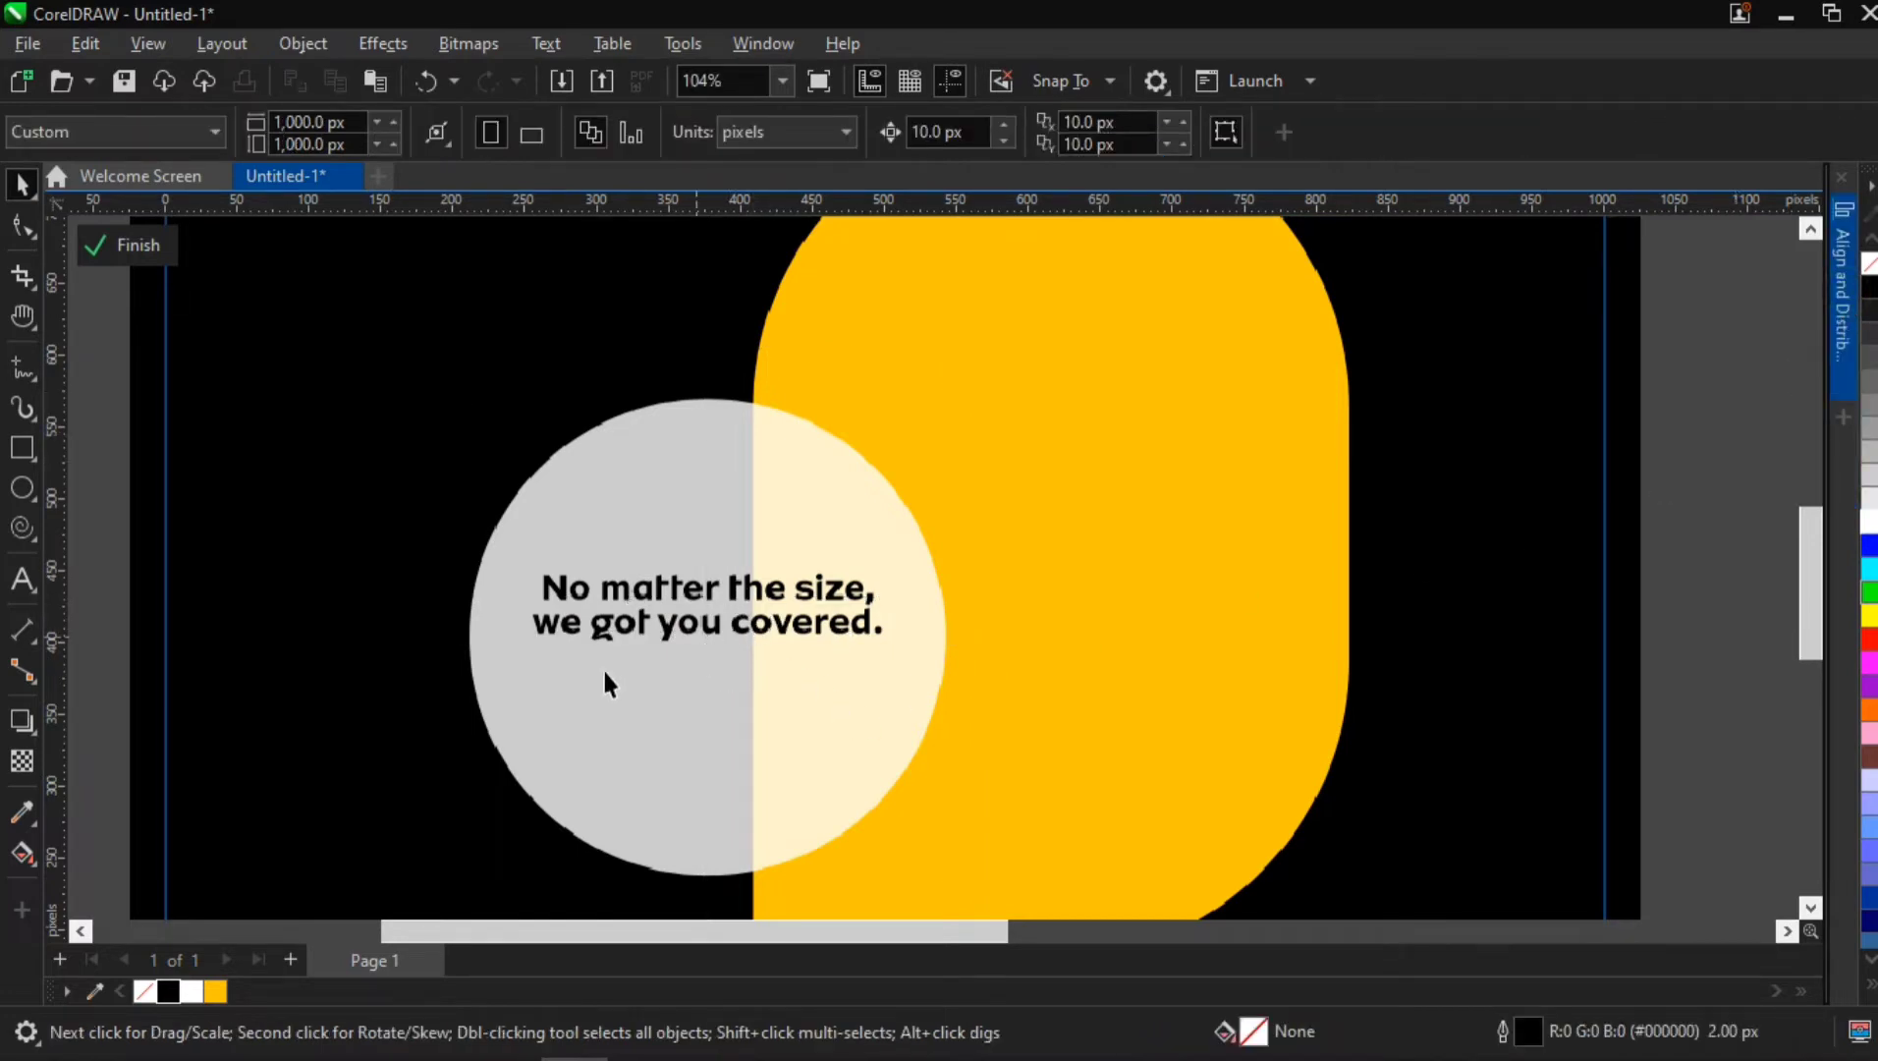
Draw a horizontal 2-point line about 258 px long below the headline and set its outline width to 3.0 px
{"action": "left_click", "coordinate": [23, 365]}
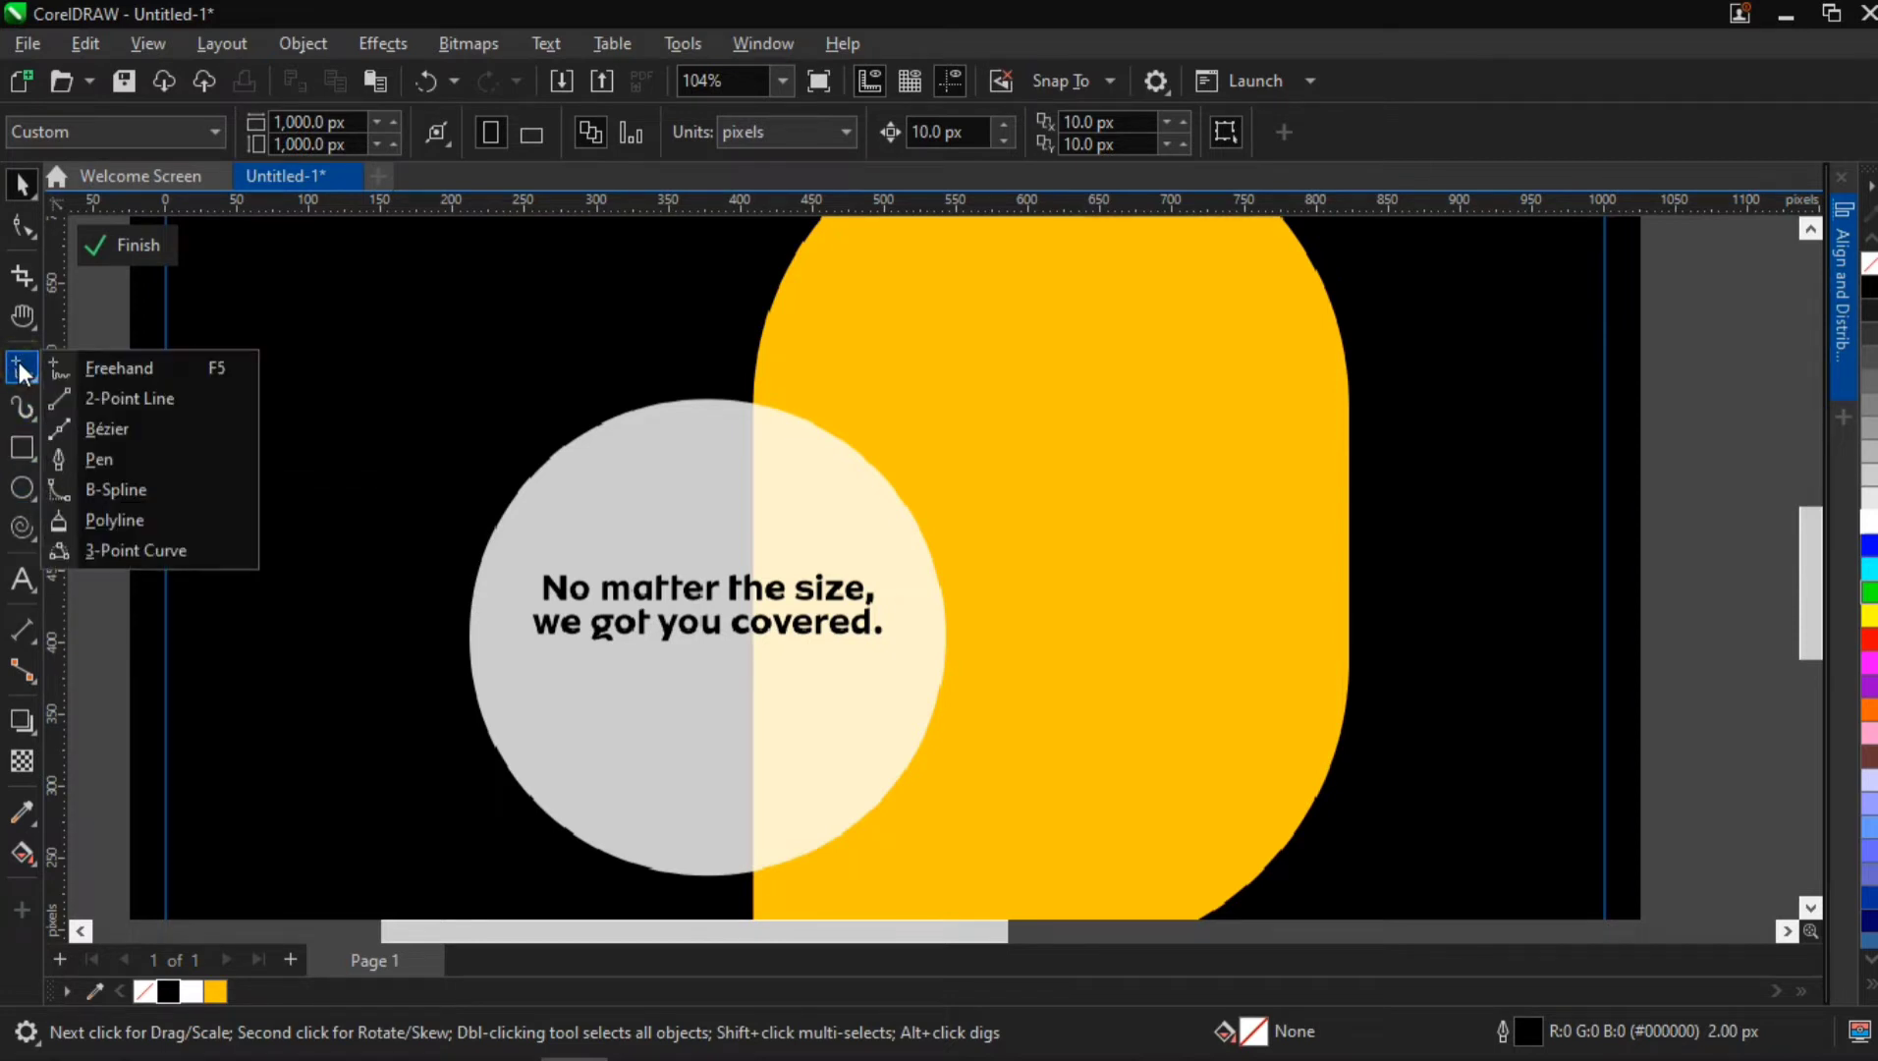
{"action": "left_click", "coordinate": [76, 397]}
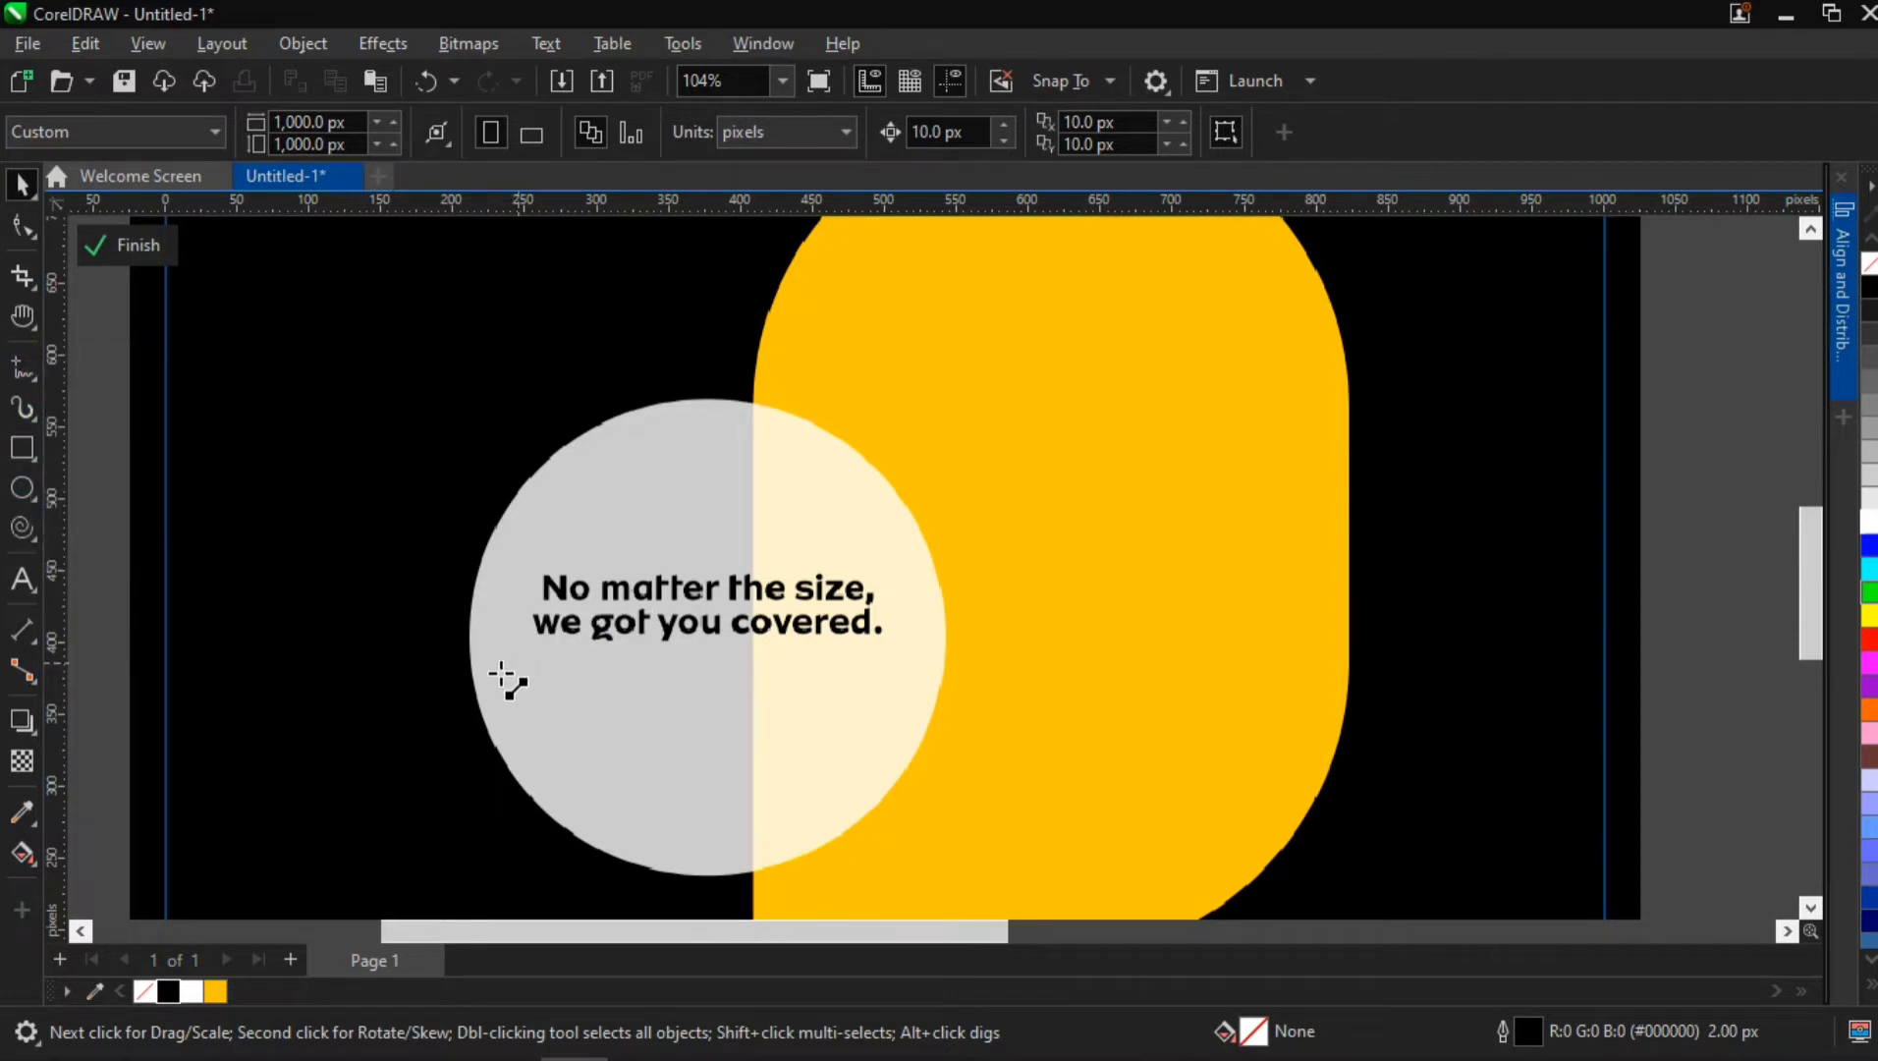
{"action": "left_click_drag", "start_coordinate": [500, 671], "coordinate": [882, 672]}
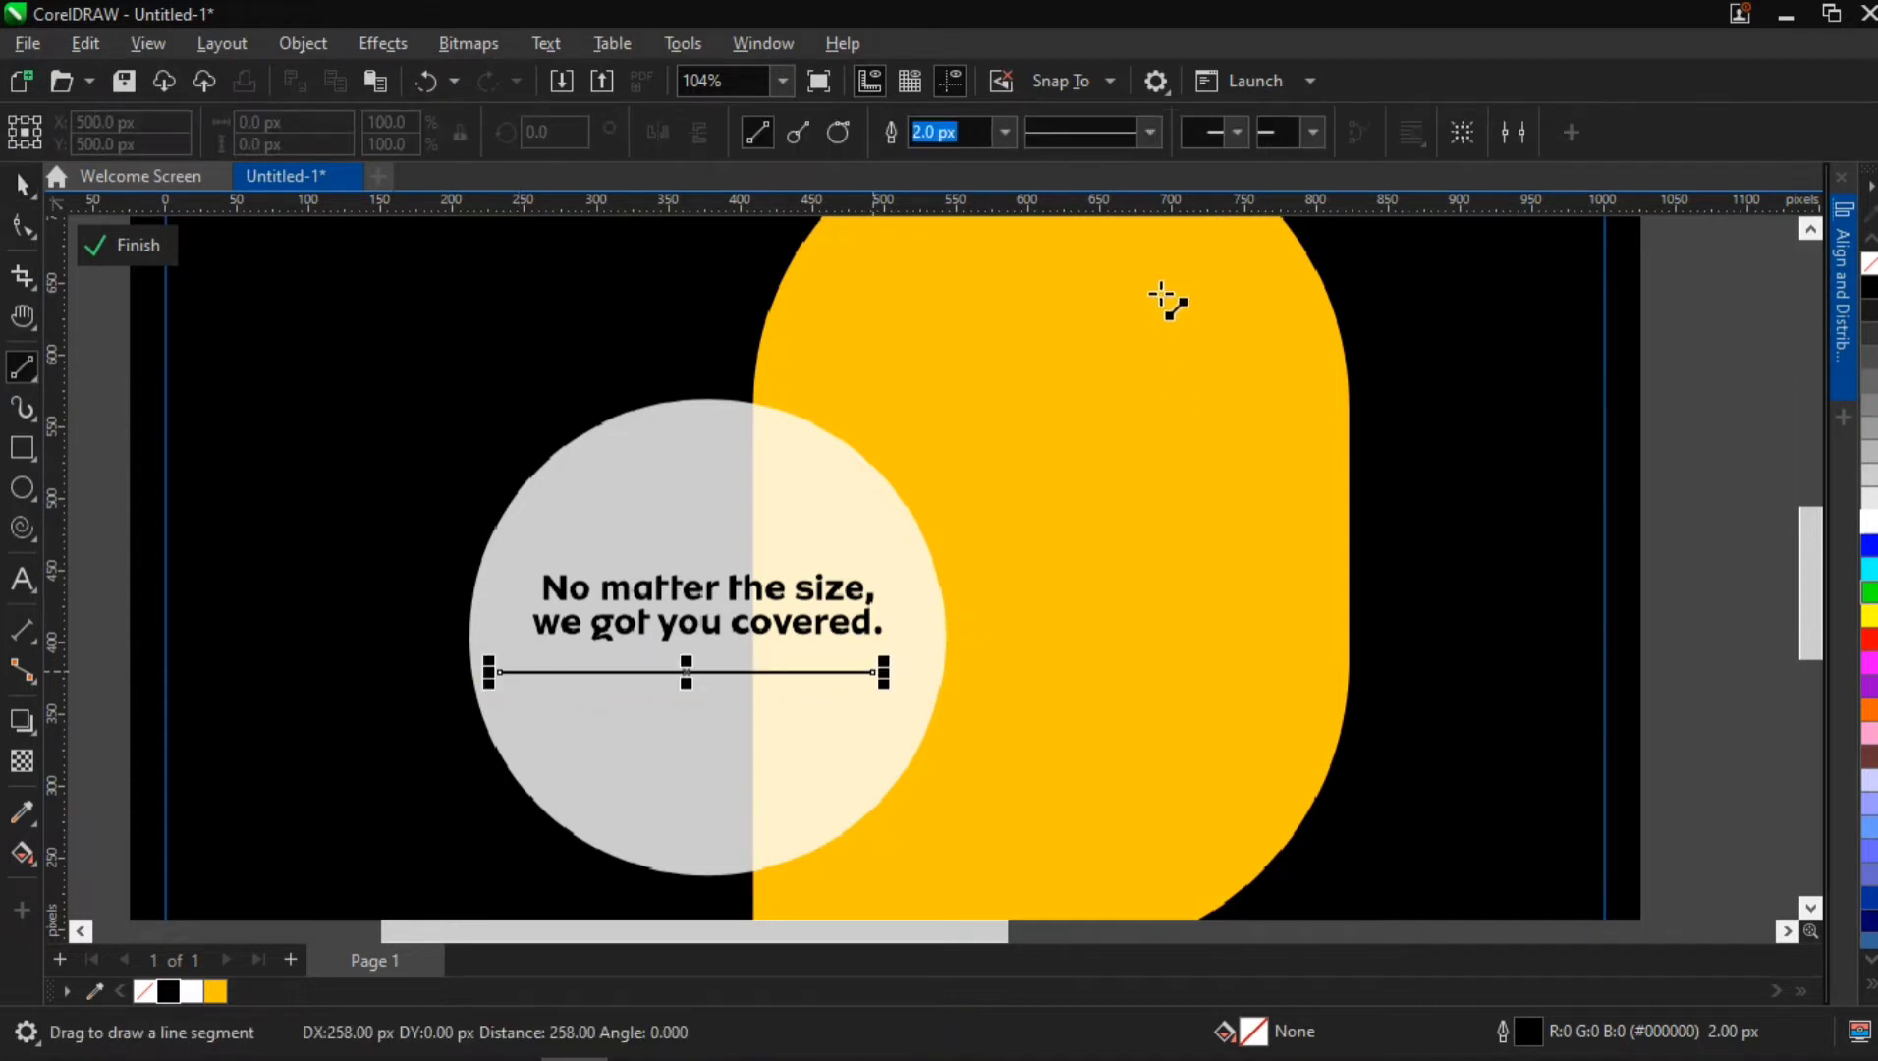
{"action": "left_click", "coordinate": [1013, 125]}
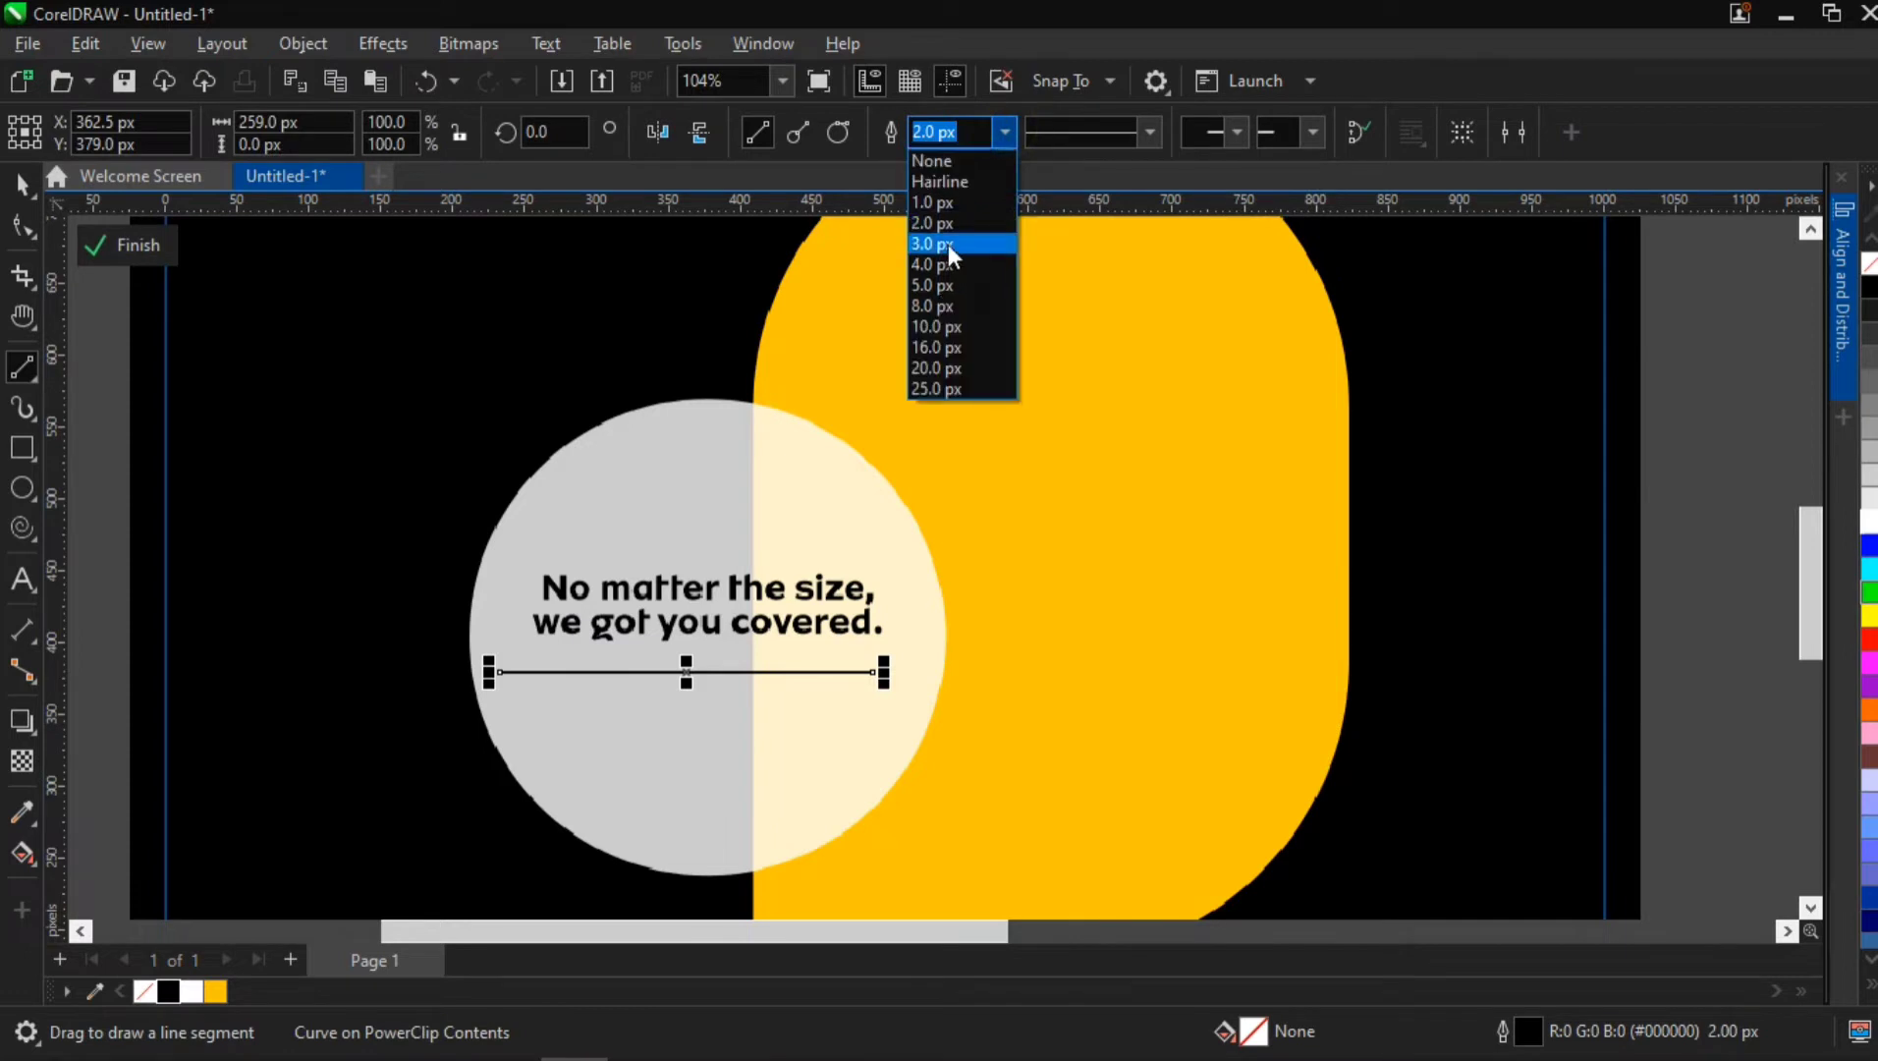
{"action": "left_click", "coordinate": [948, 243]}
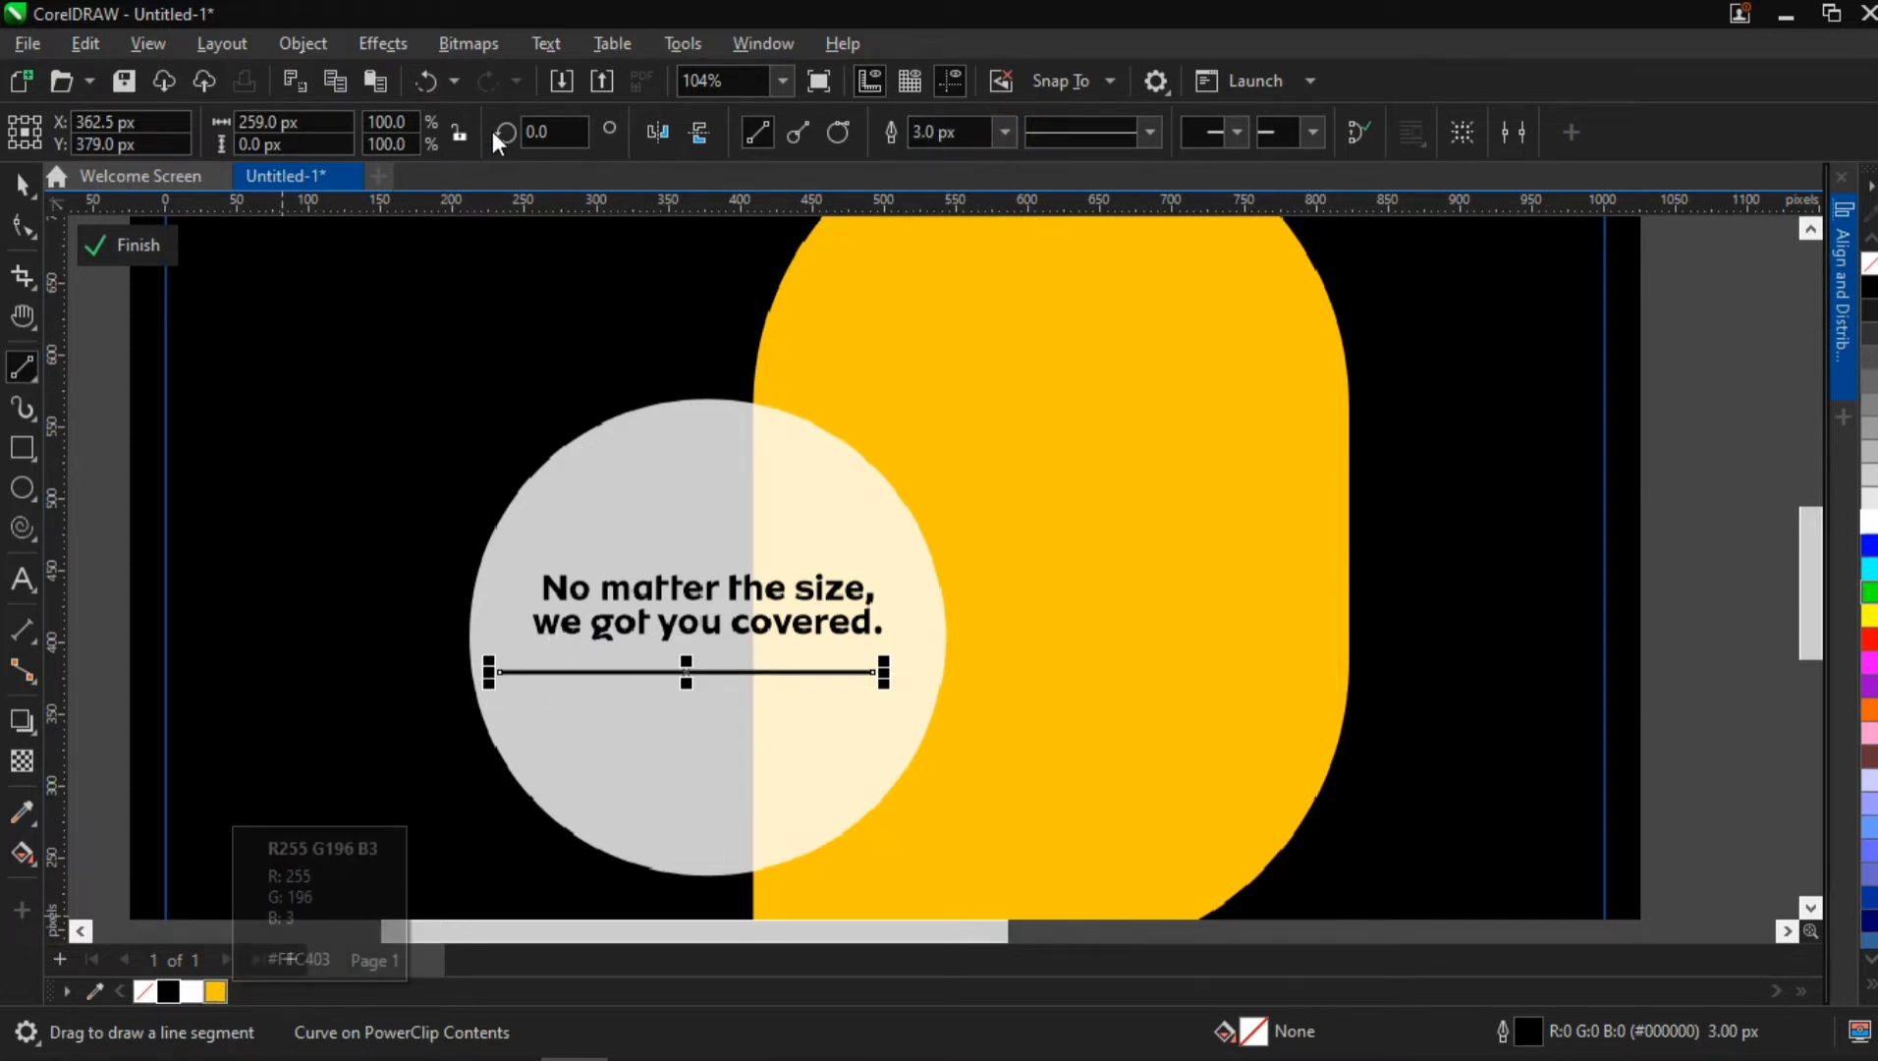
Convert the line's outline to an object and fill it with yellow #FFC403
{"action": "left_click", "coordinate": [320, 48]}
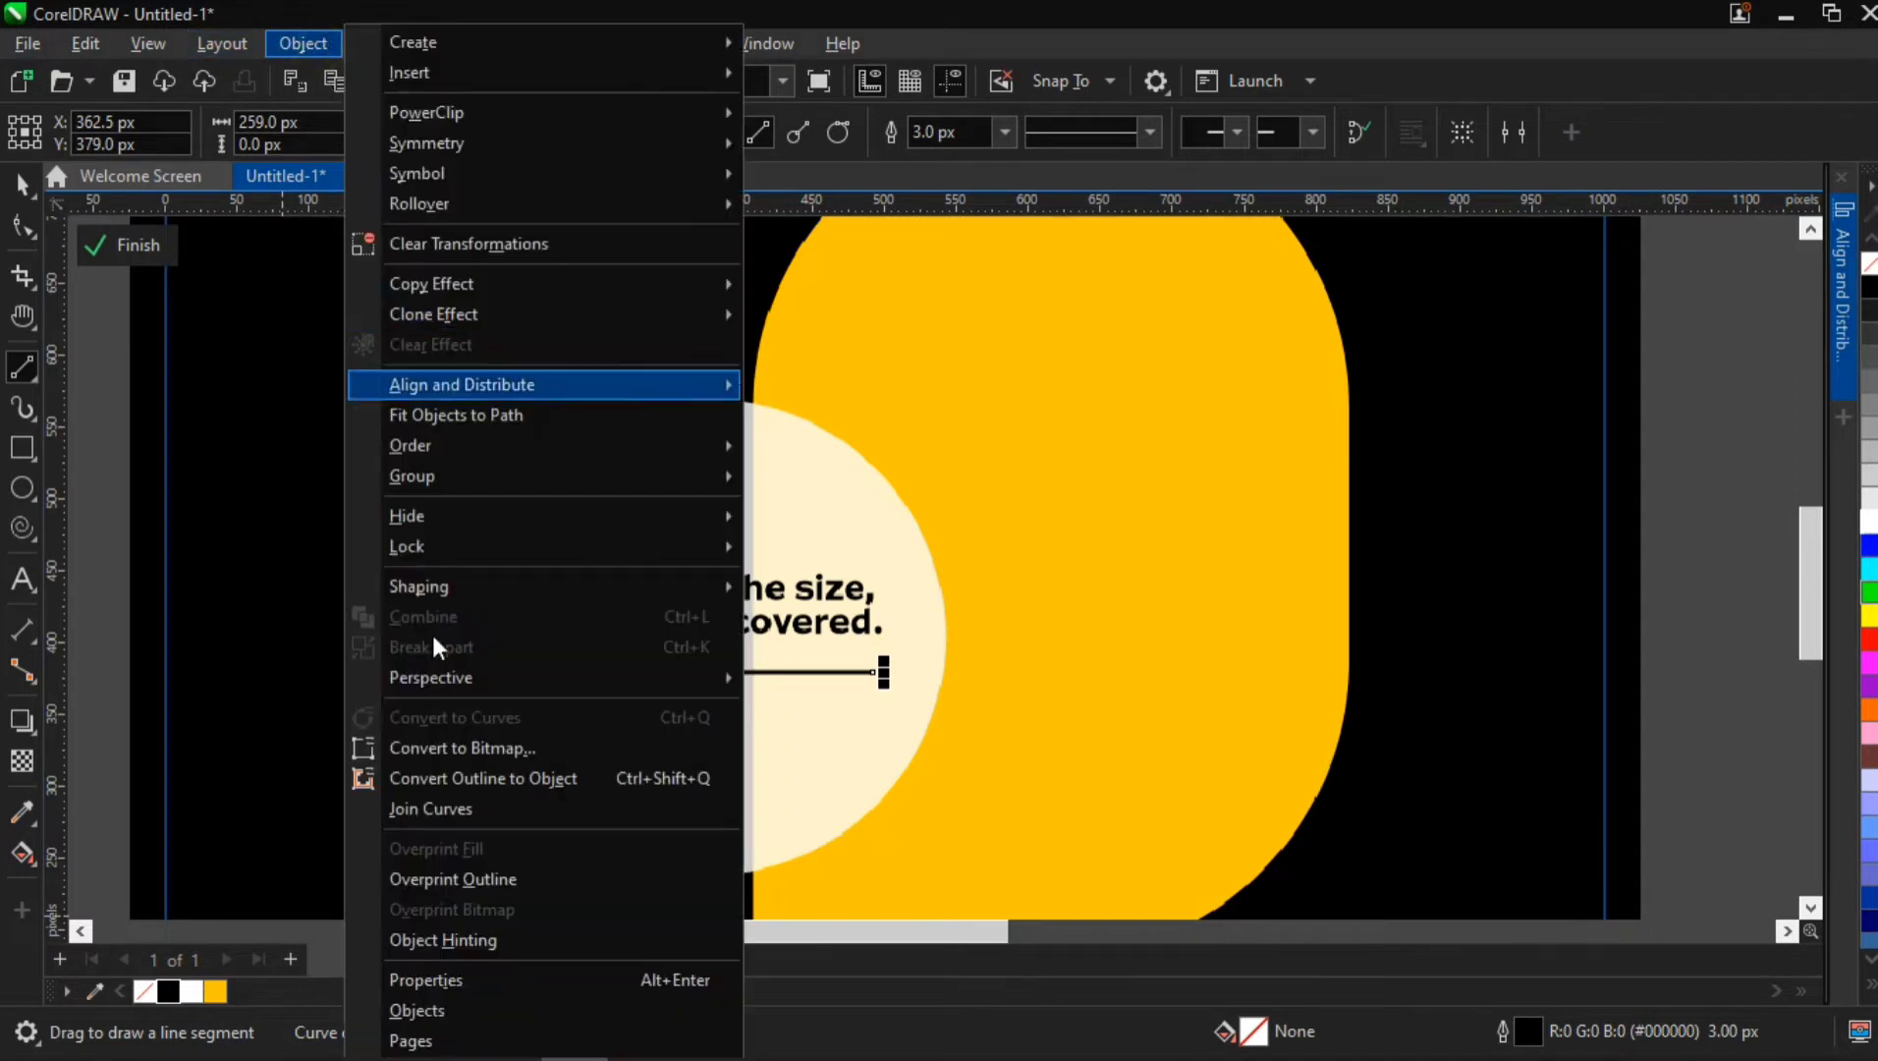
{"action": "left_click", "coordinate": [472, 780]}
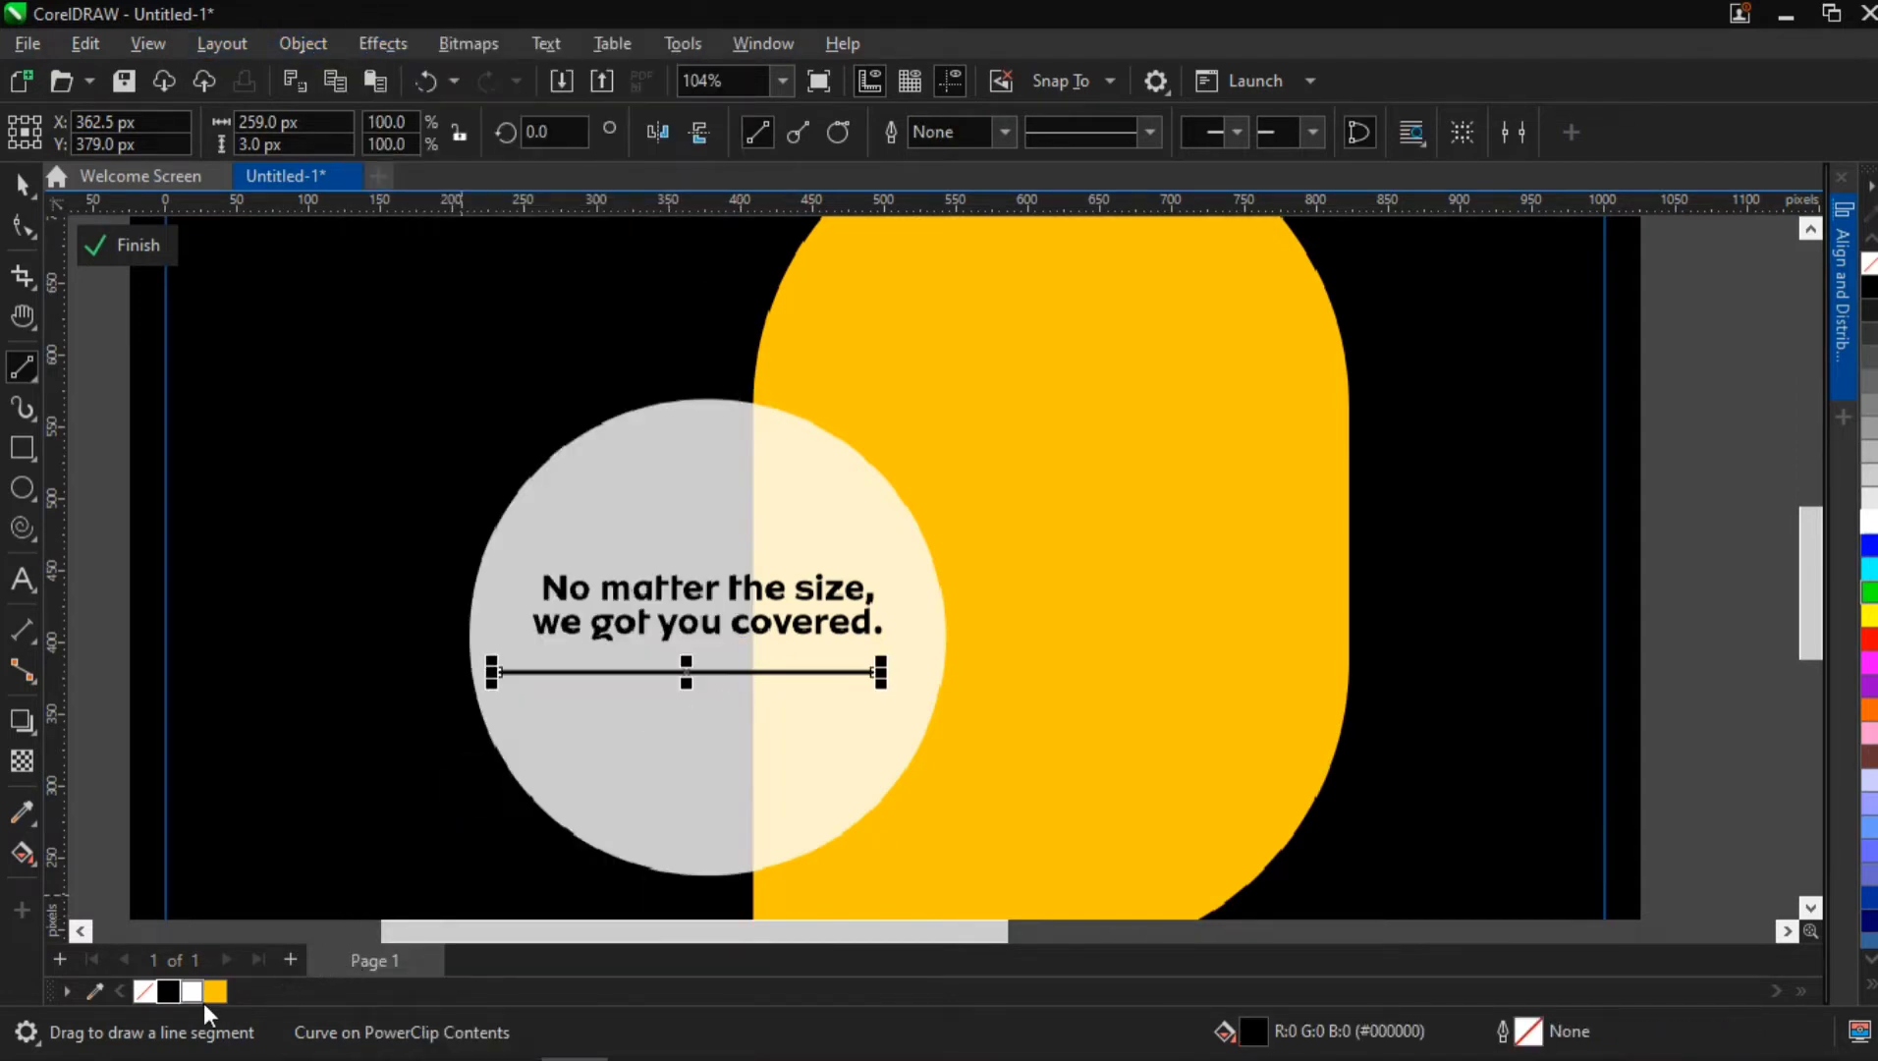
{"action": "left_click", "coordinate": [213, 991]}
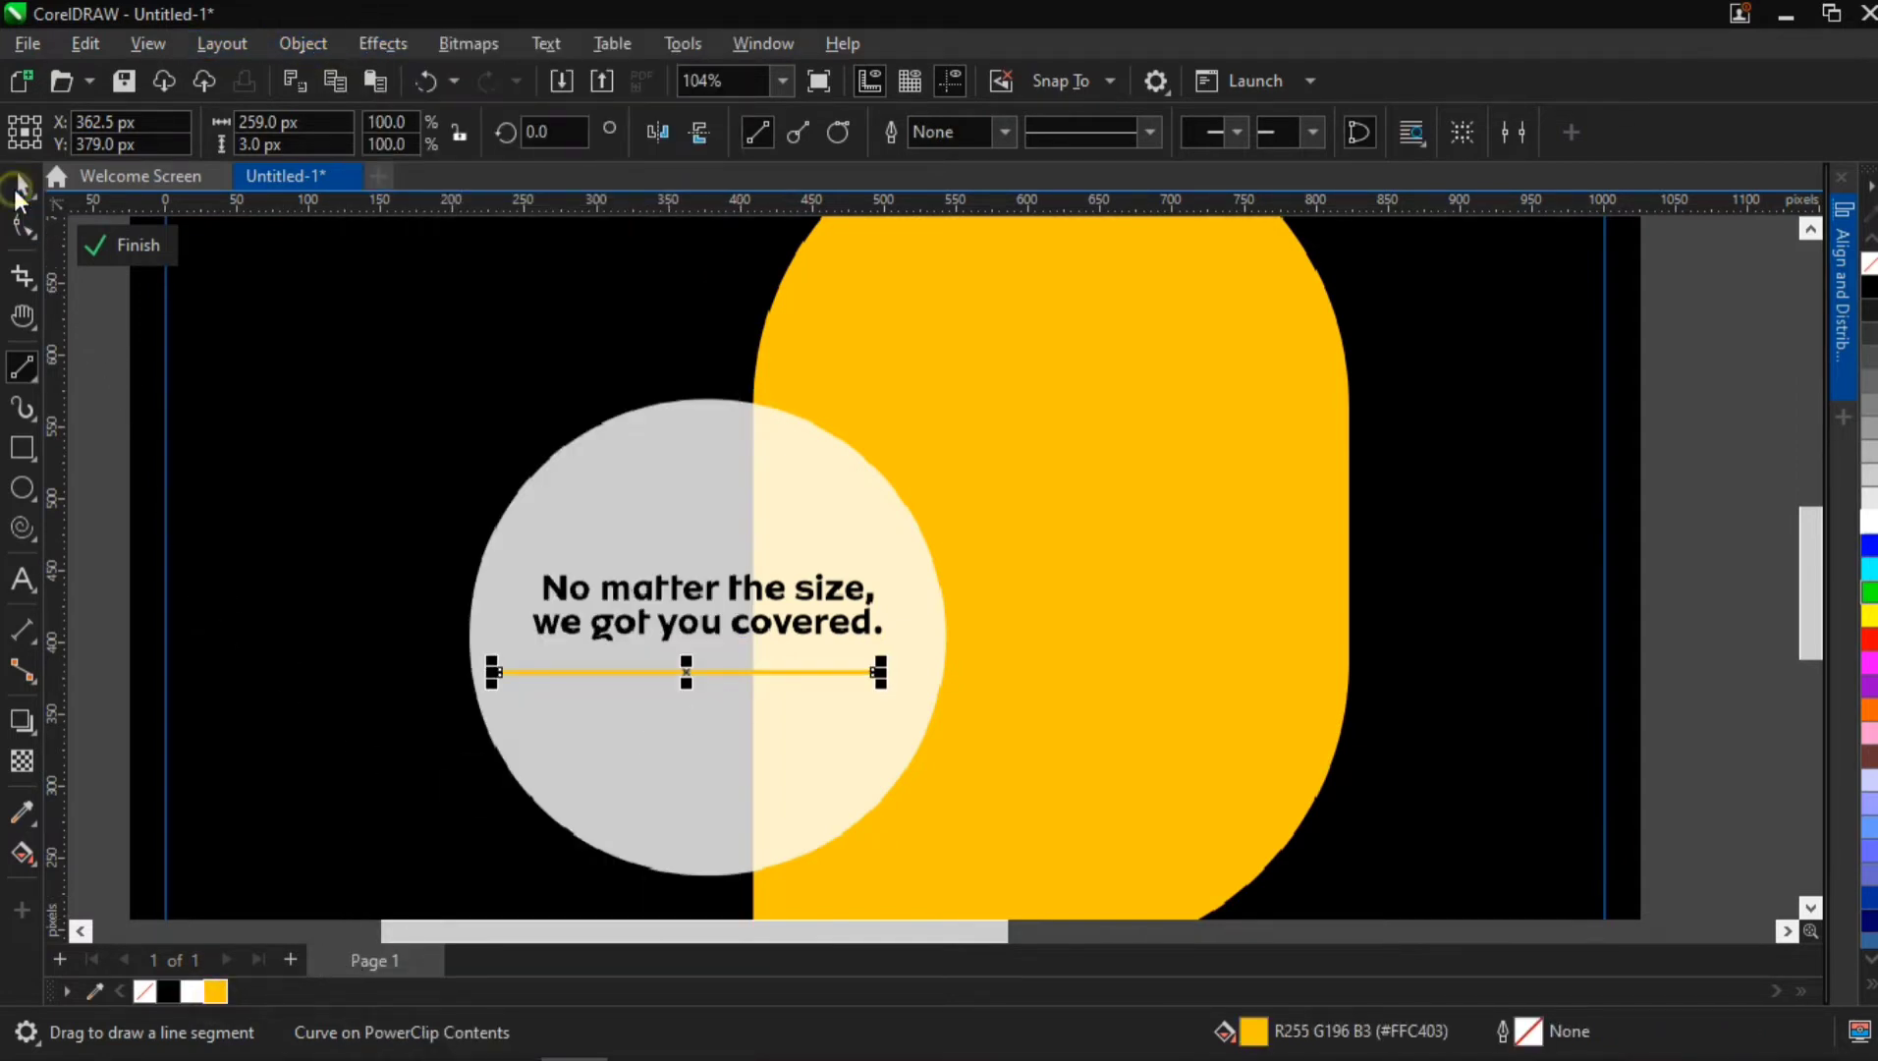
Centre the yellow line horizontally on the translucent circle and widen it symmetrically to about 283 px
{"action": "left_click", "coordinate": [21, 184]}
{"action": "left_click", "coordinate": [736, 726], "text": "shift"}
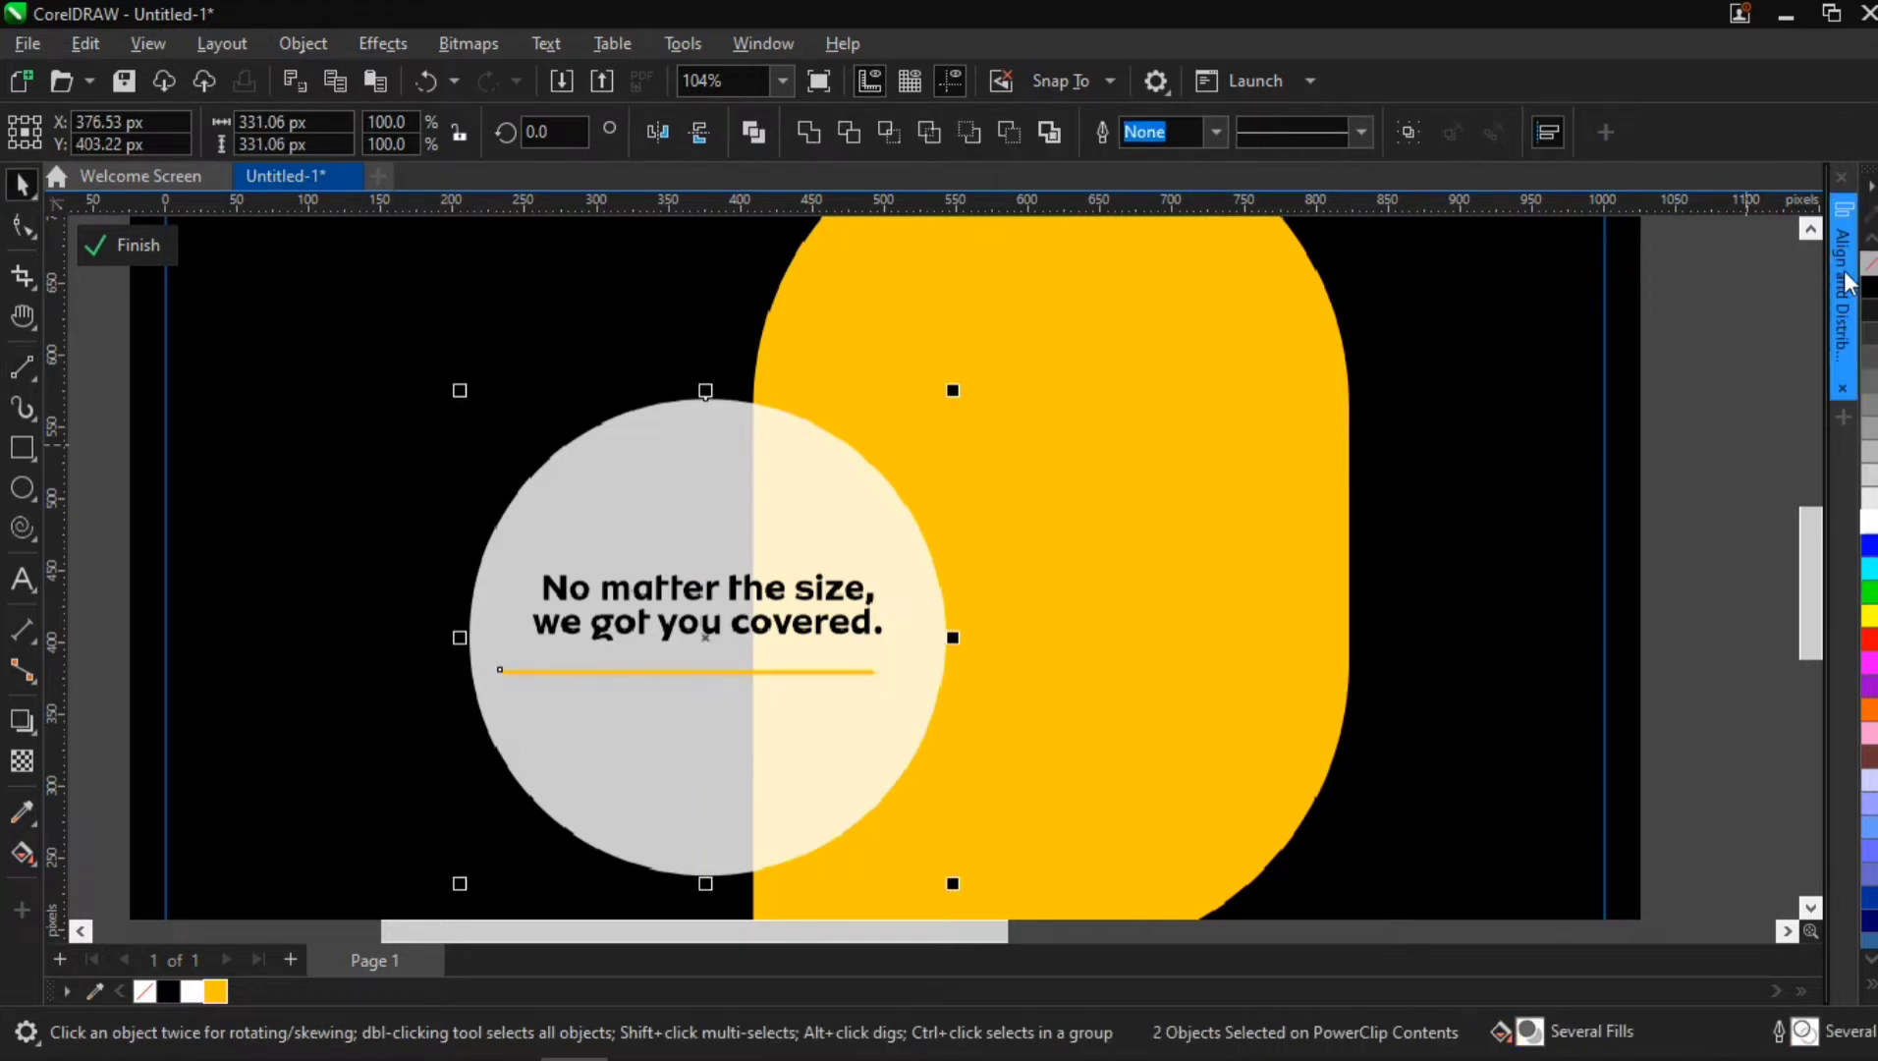
{"action": "left_click", "coordinate": [1842, 285]}
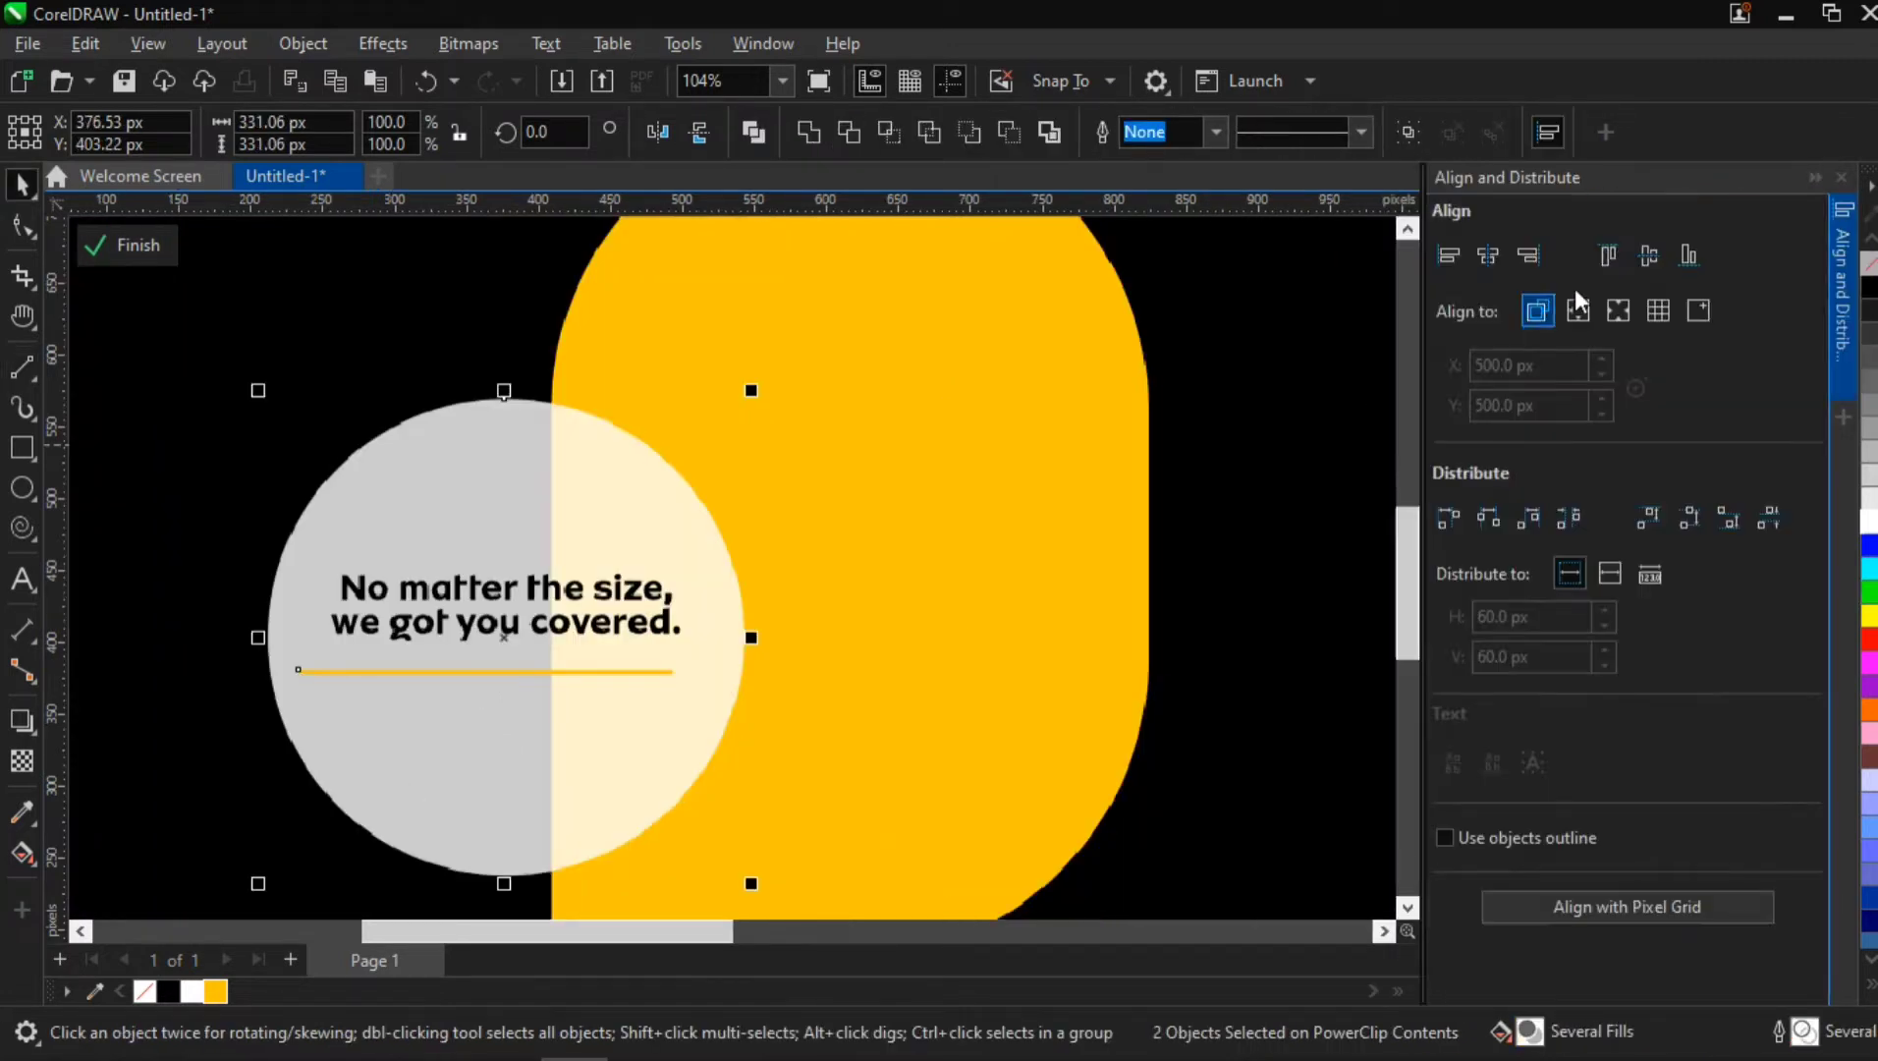
{"action": "left_click", "coordinate": [1488, 255]}
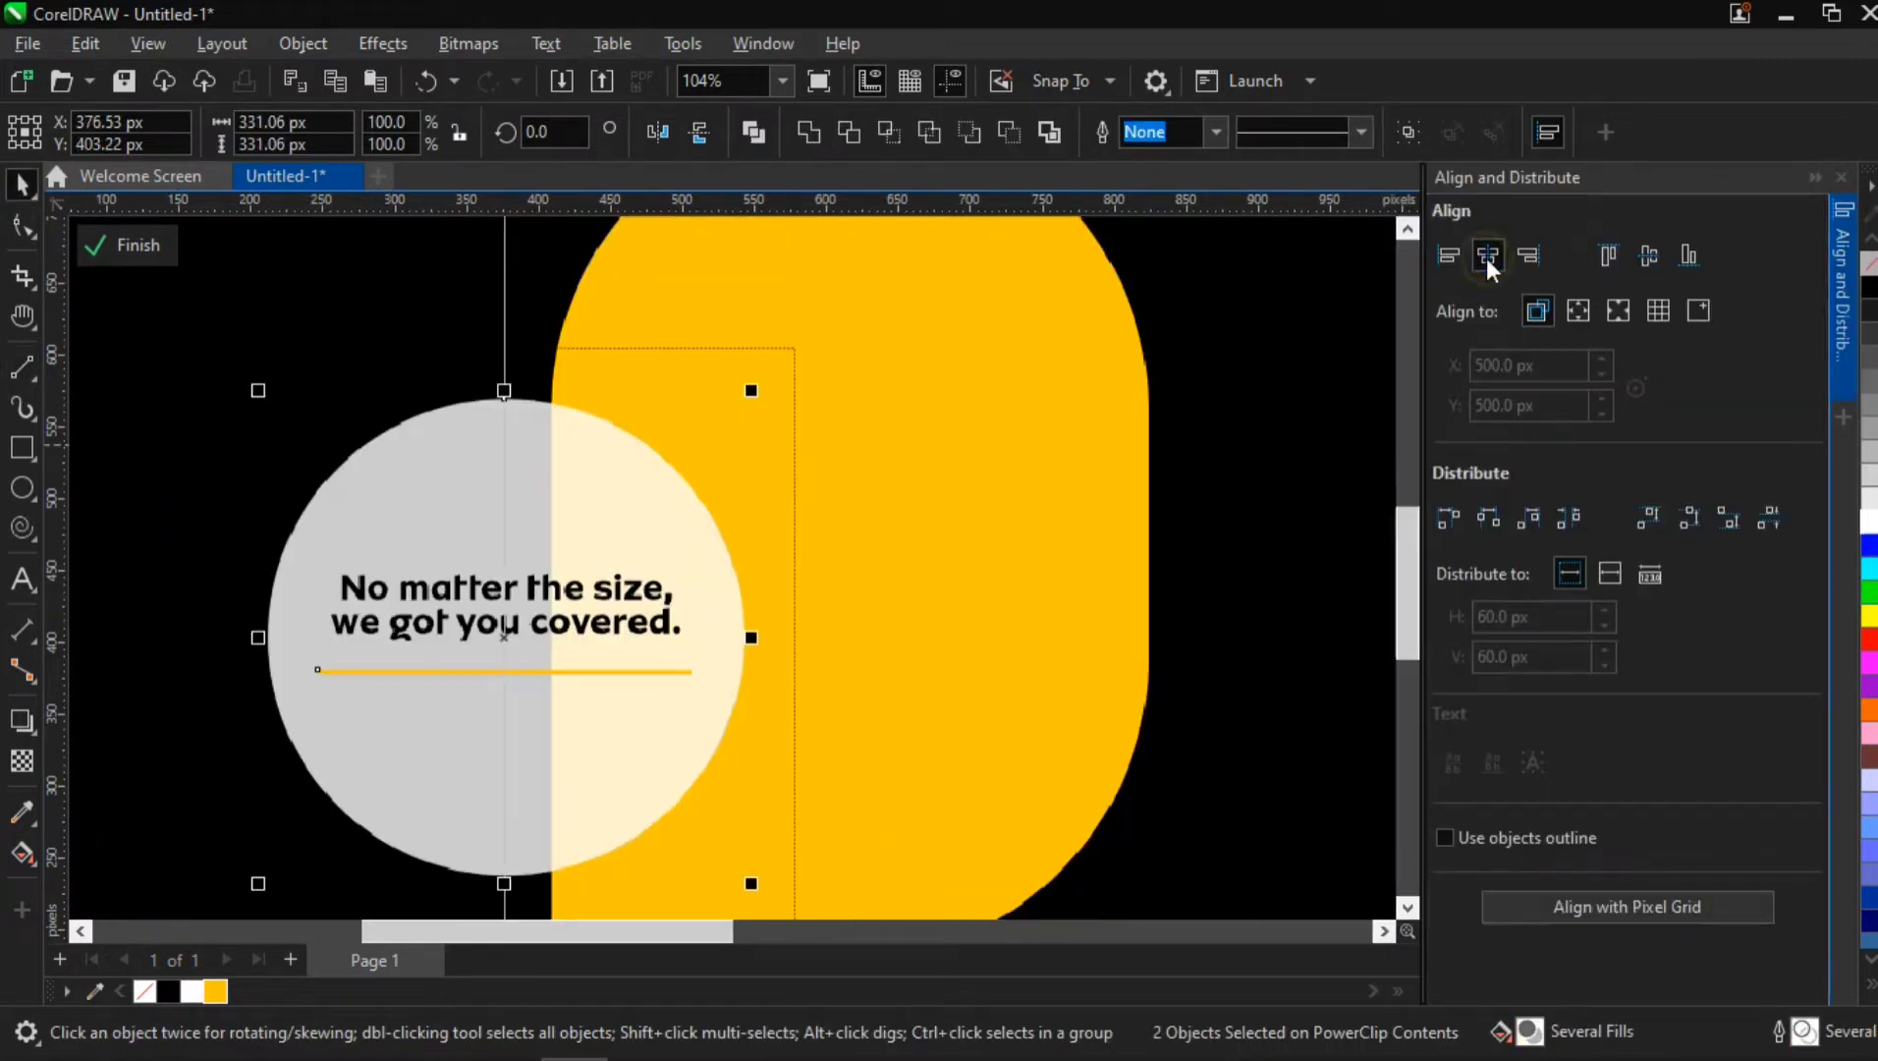
{"action": "left_click", "coordinate": [581, 671]}
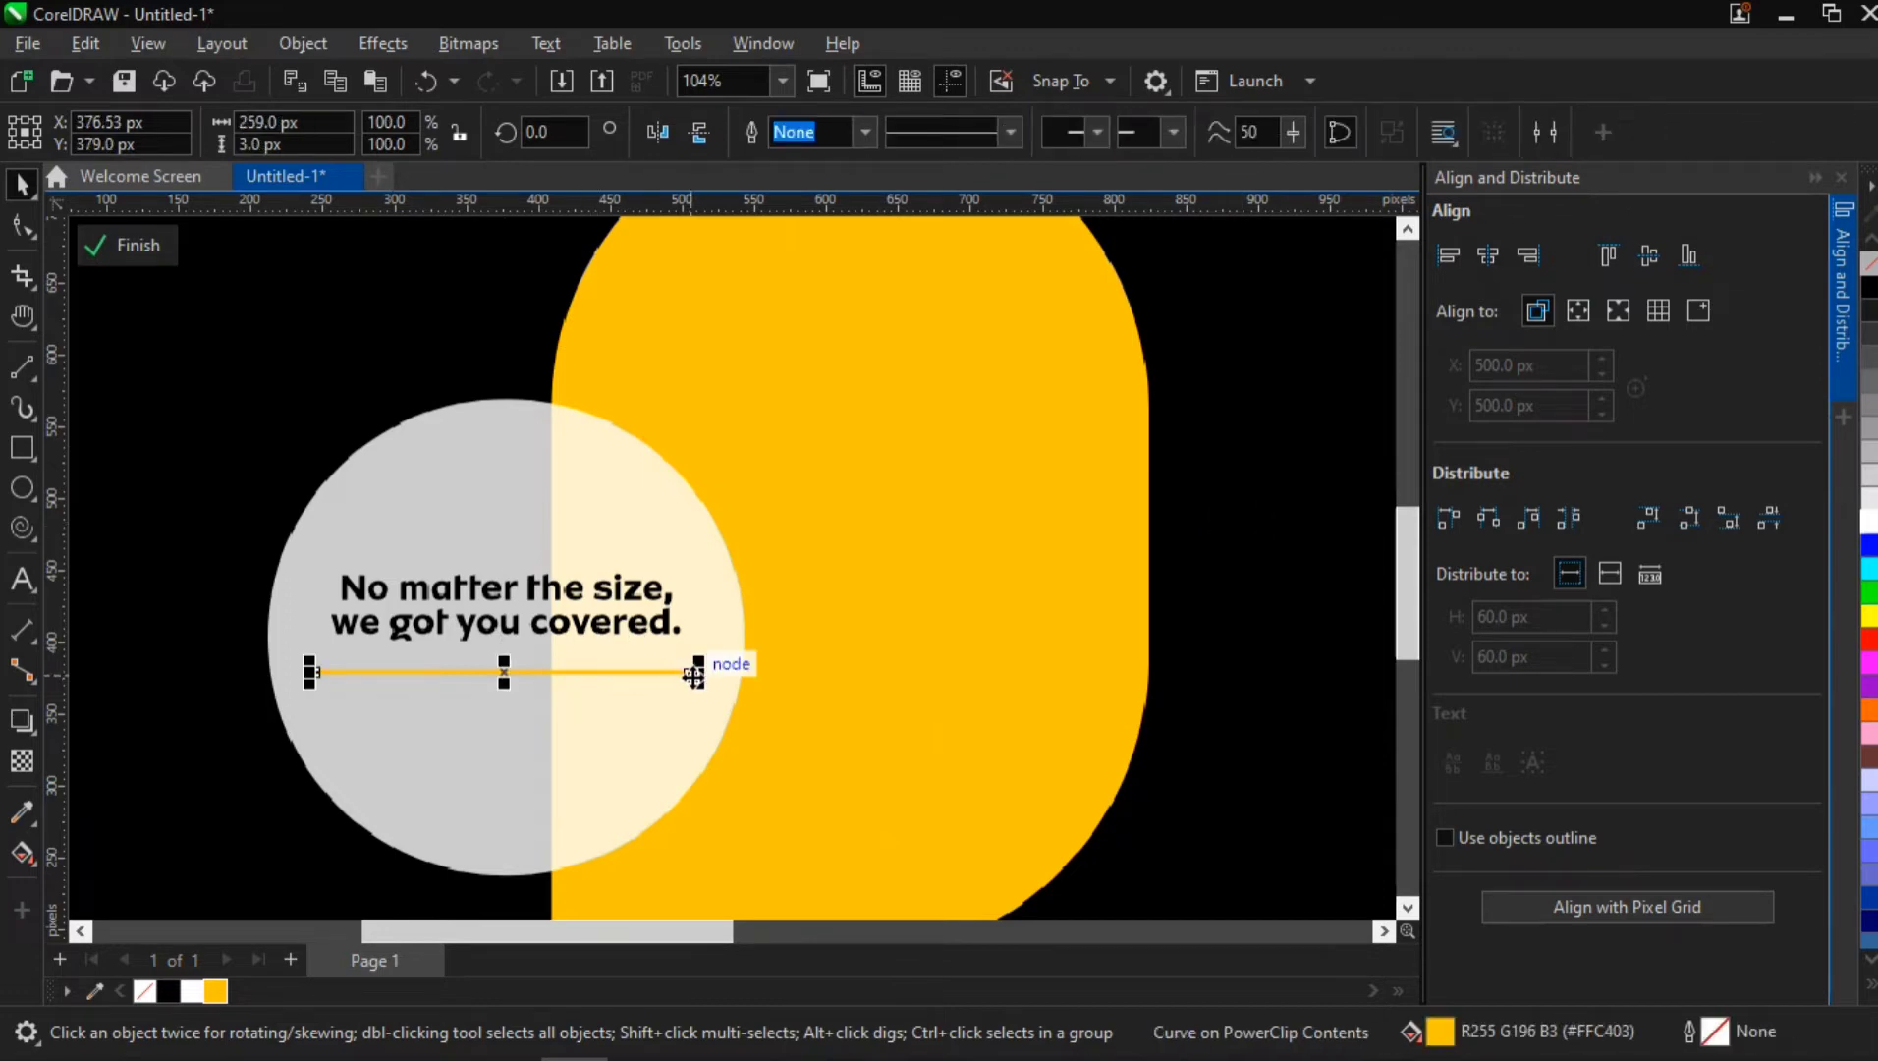
{"action": "left_click_drag", "start_coordinate": [694, 676], "coordinate": [720, 672]}
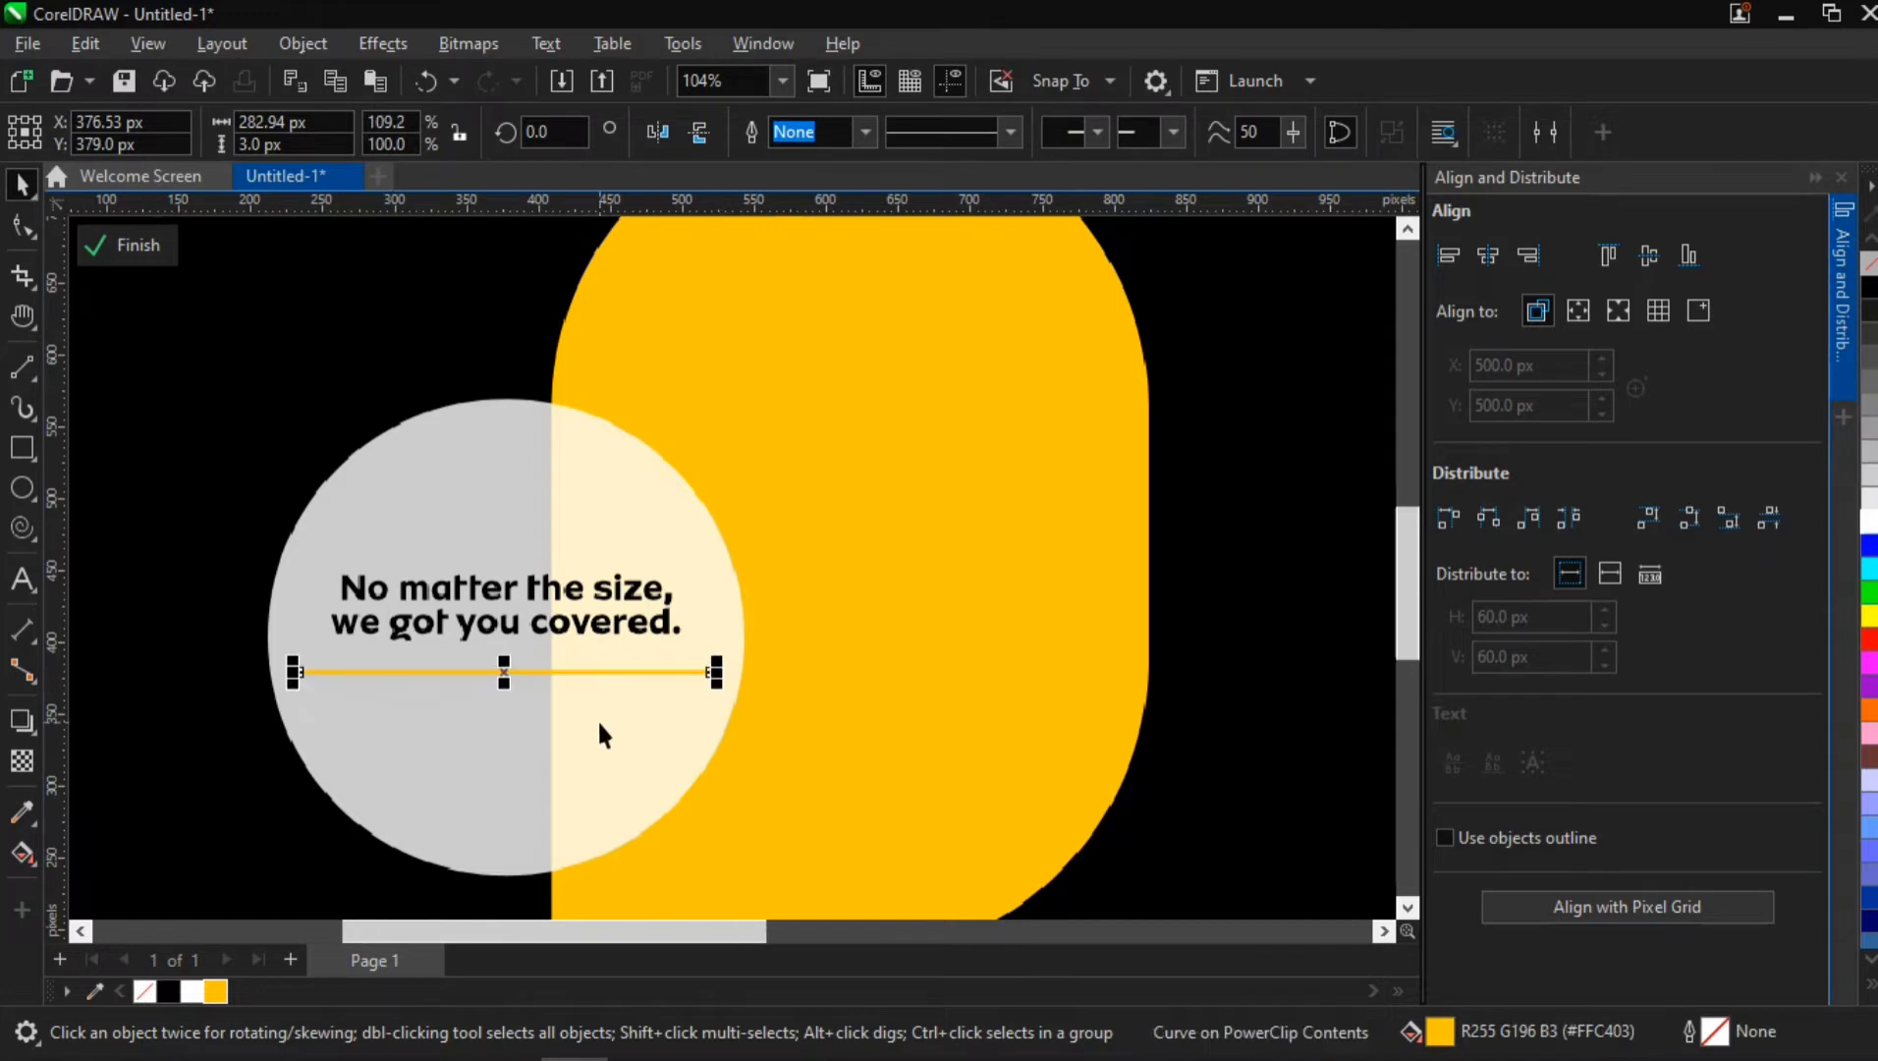
Collapse the Align and Distribute docker and move the large white router image onto the yellow rounded shape
{"action": "scroll", "coordinate": [597, 719], "scroll_direction": "down", "scroll_amount": 3}
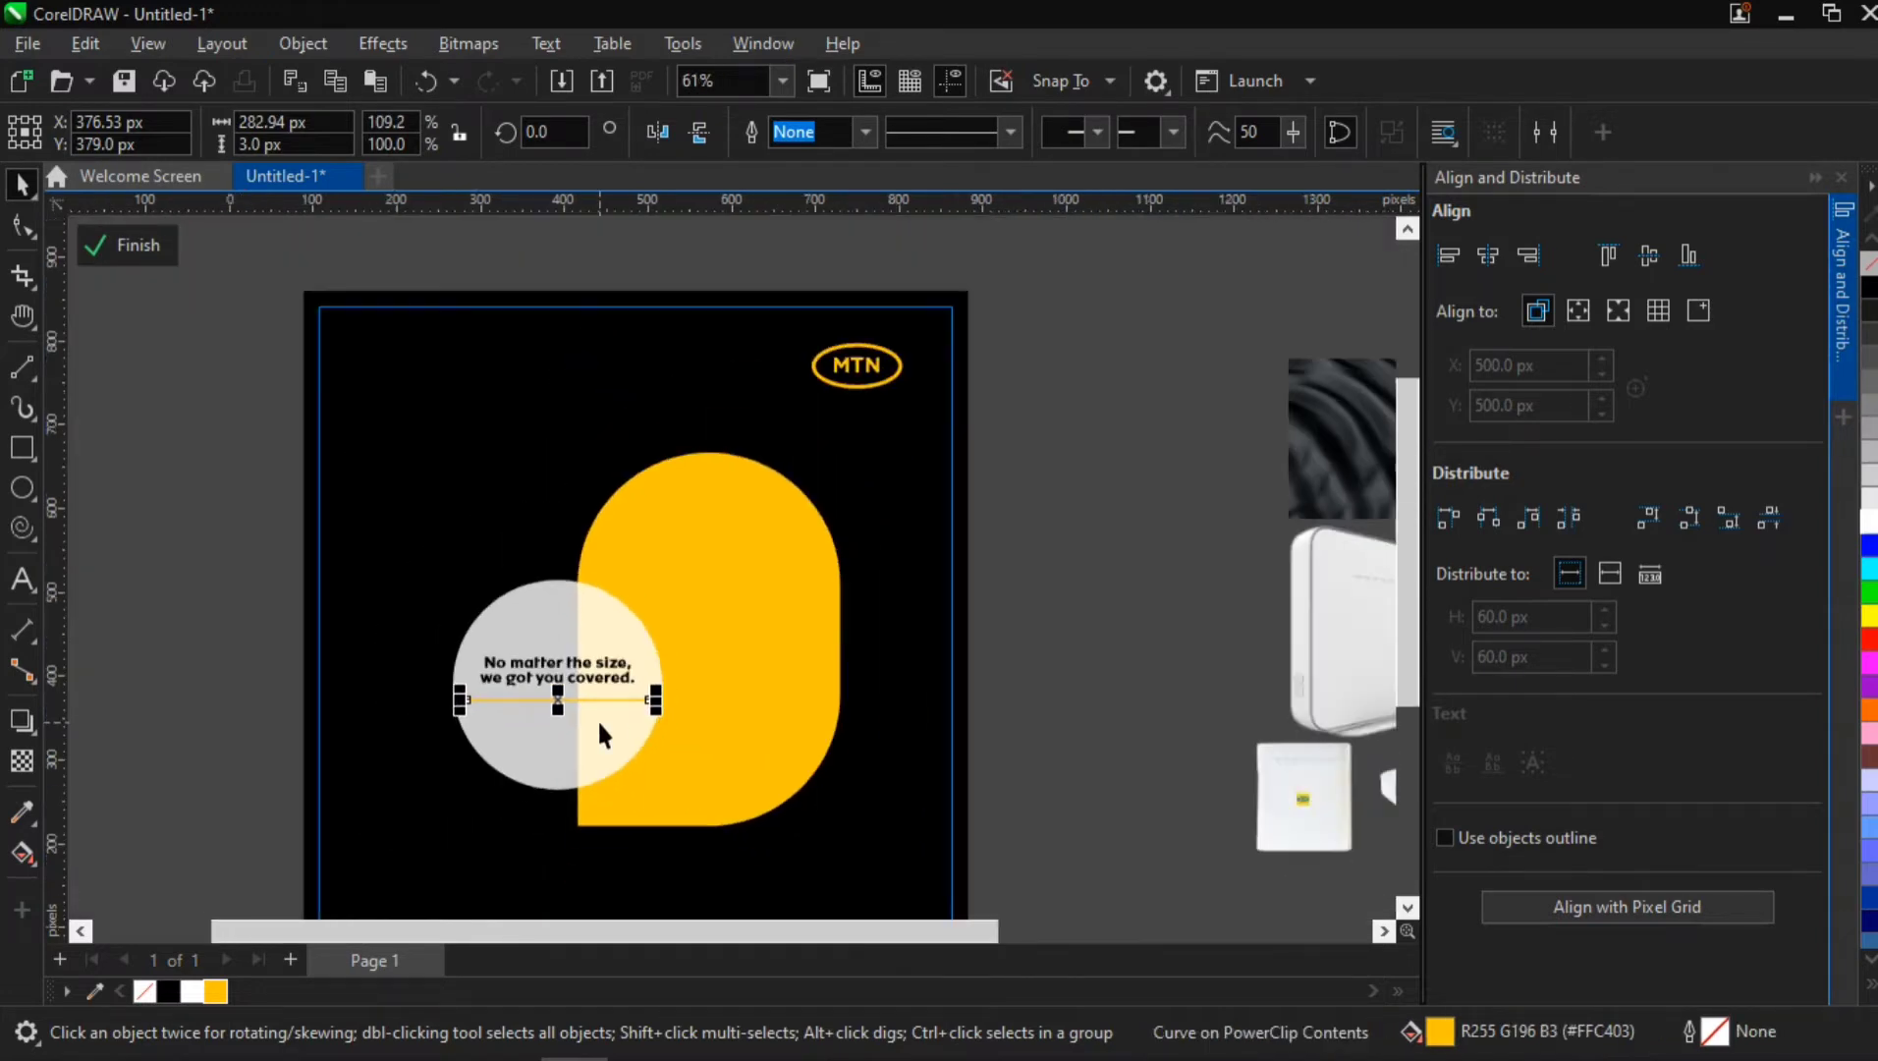
{"action": "left_click", "coordinate": [1844, 314]}
{"action": "left_click_drag", "start_coordinate": [1293, 596], "coordinate": [1206, 537]}
{"action": "left_click_drag", "start_coordinate": [1530, 549], "coordinate": [865, 504]}
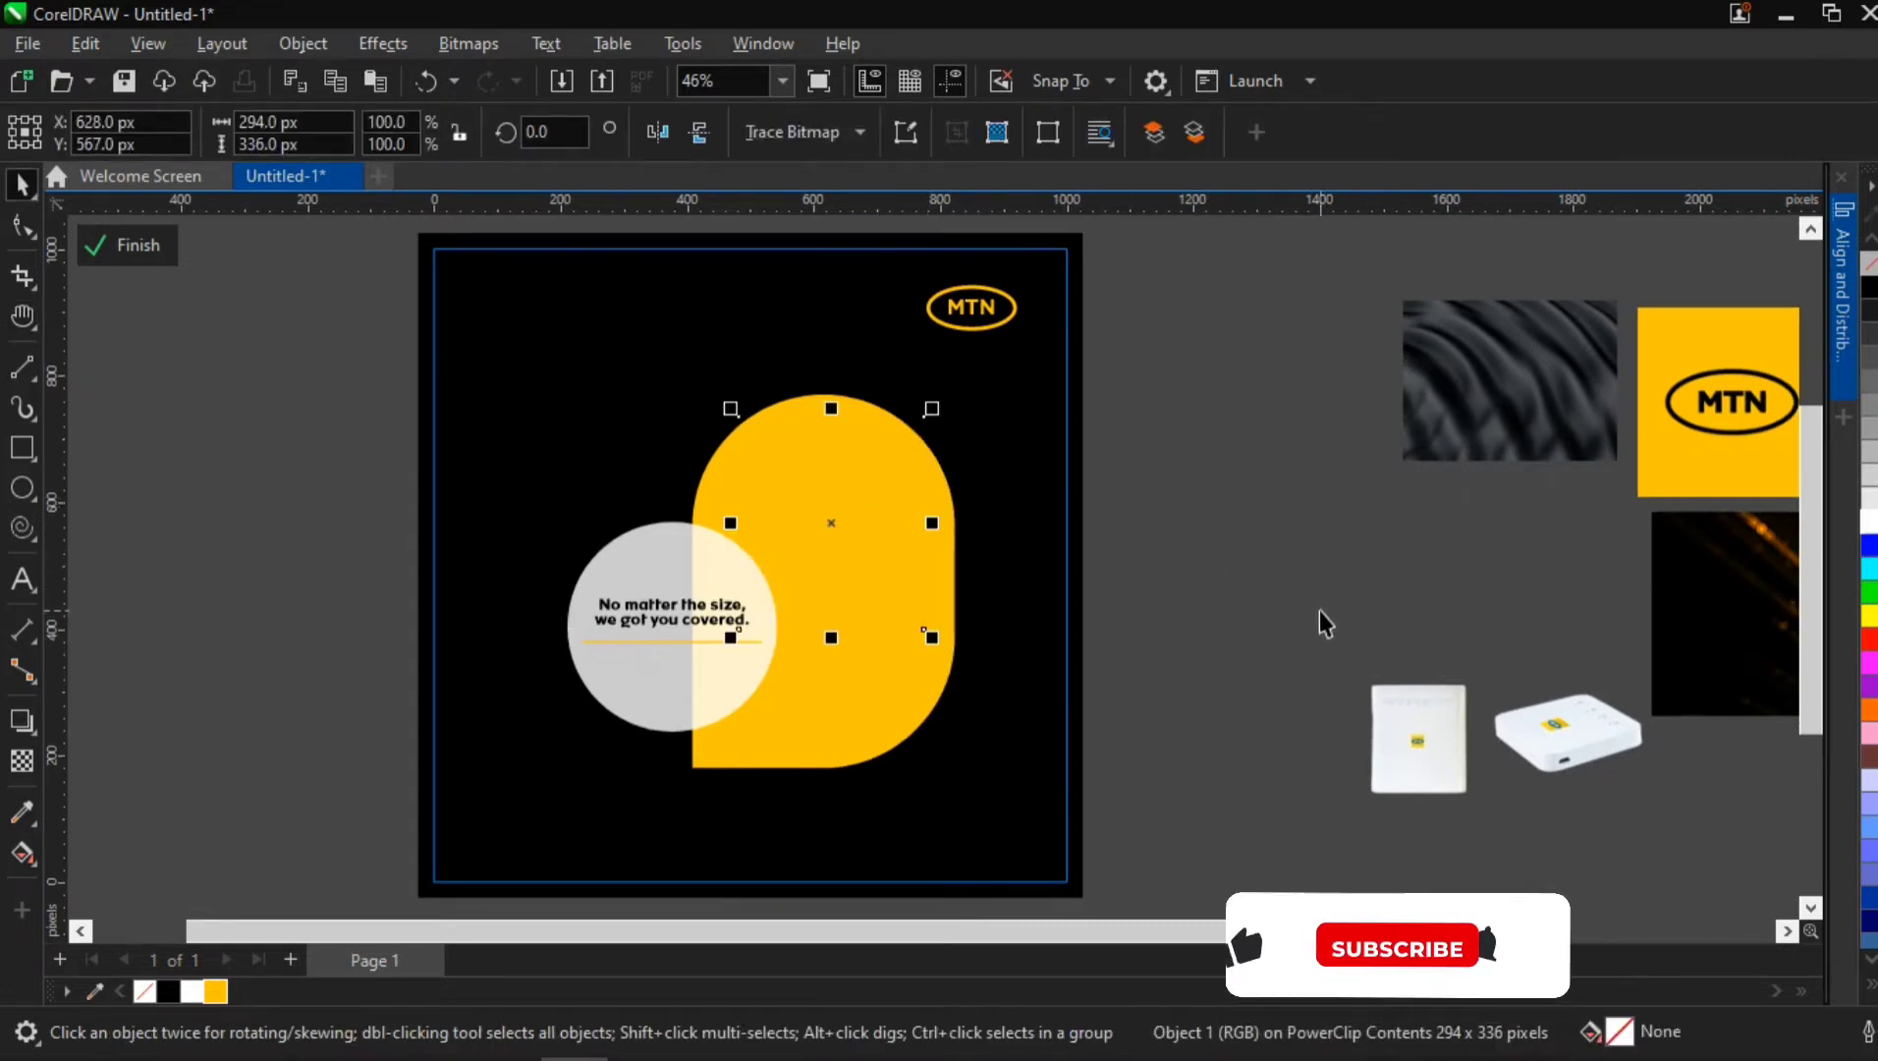
Move the square router and the flat router images onto the yellow shape, below the large router's centre
{"action": "left_click_drag", "start_coordinate": [1436, 700], "coordinate": [870, 611]}
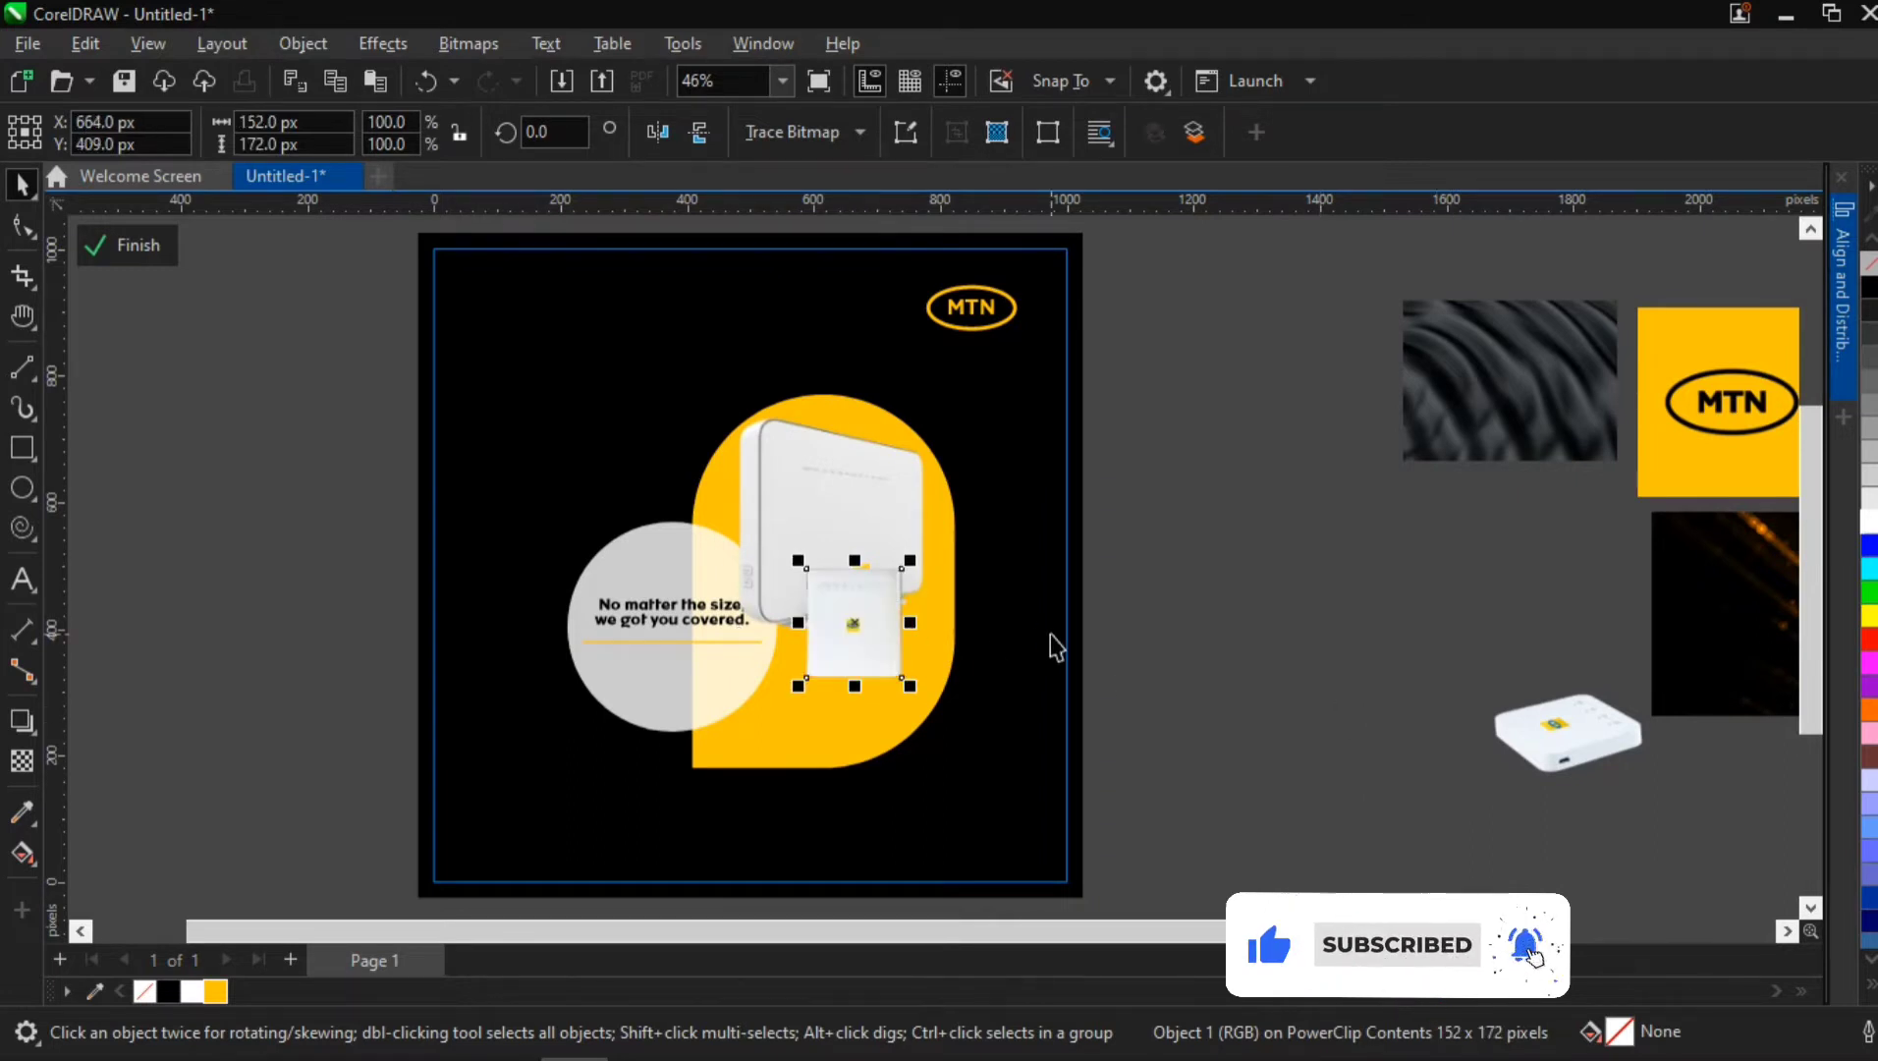
{"action": "left_click_drag", "start_coordinate": [1566, 699], "coordinate": [816, 672]}
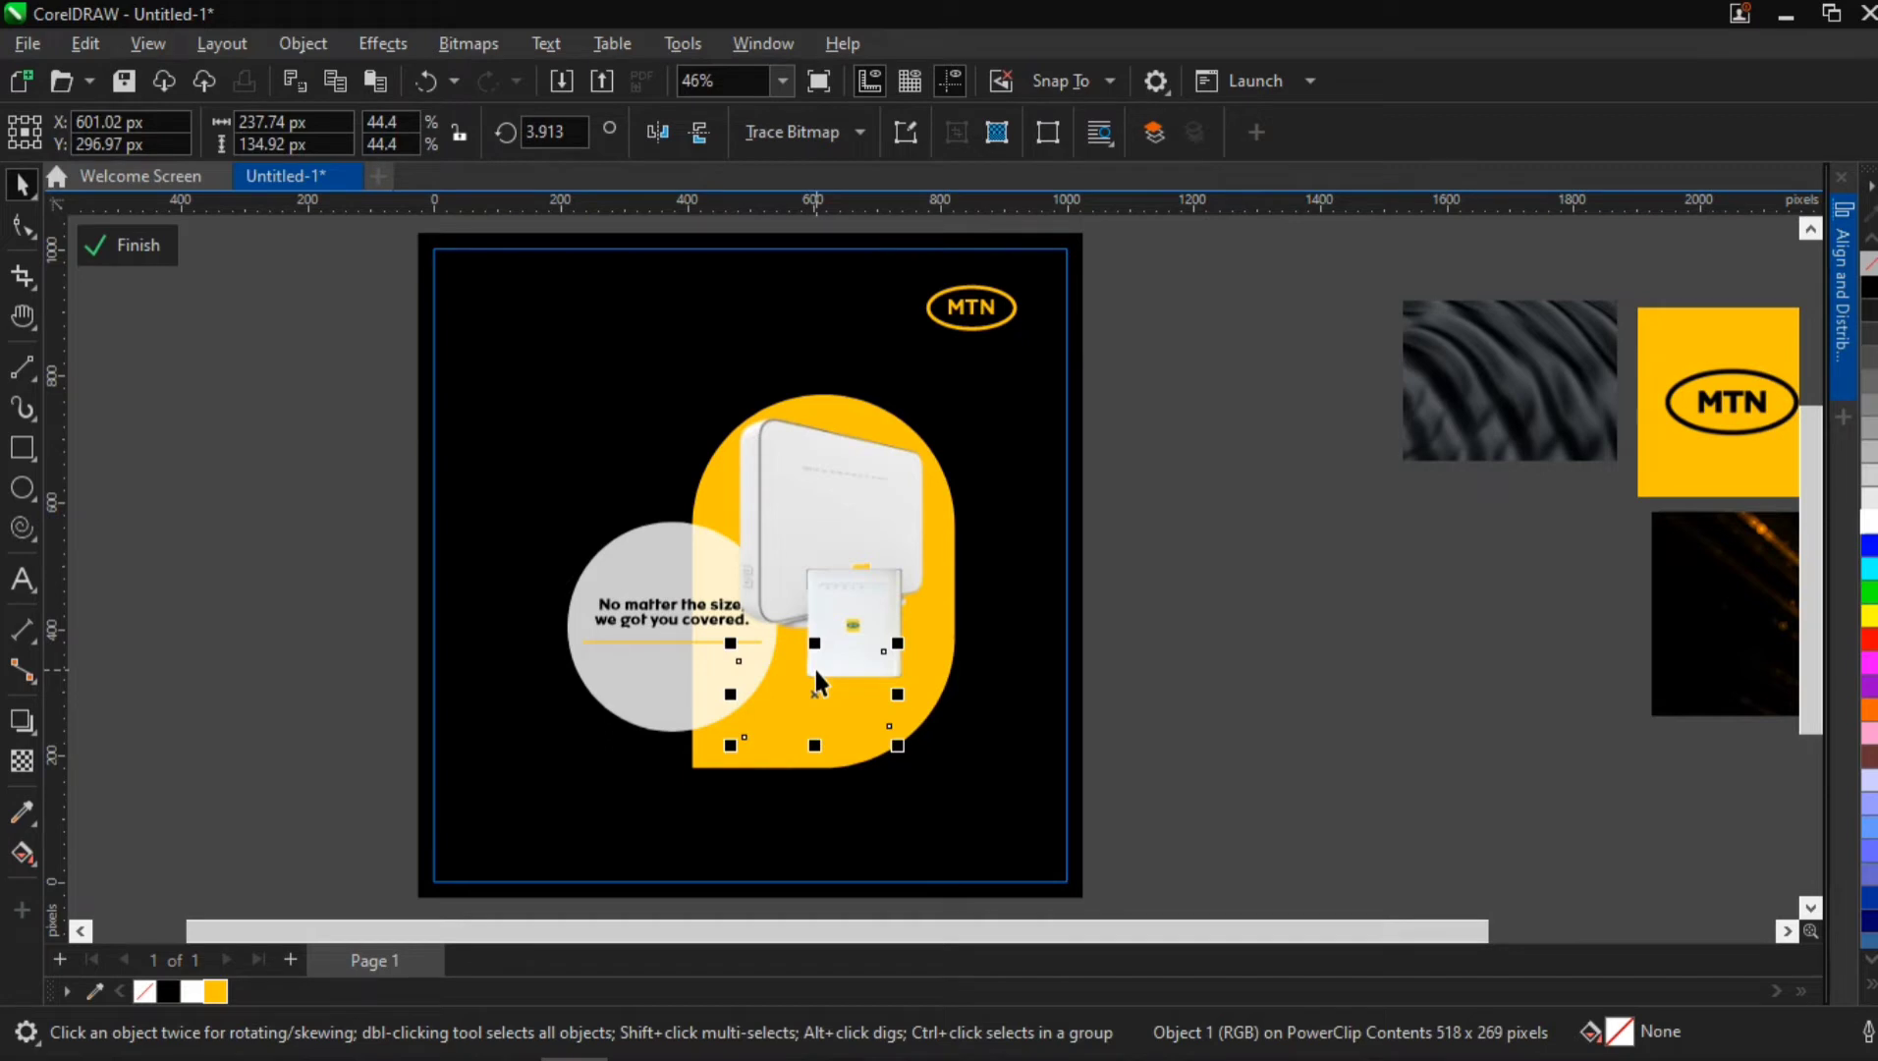
{"action": "scroll", "coordinate": [816, 670], "scroll_direction": "up", "scroll_amount": 3}
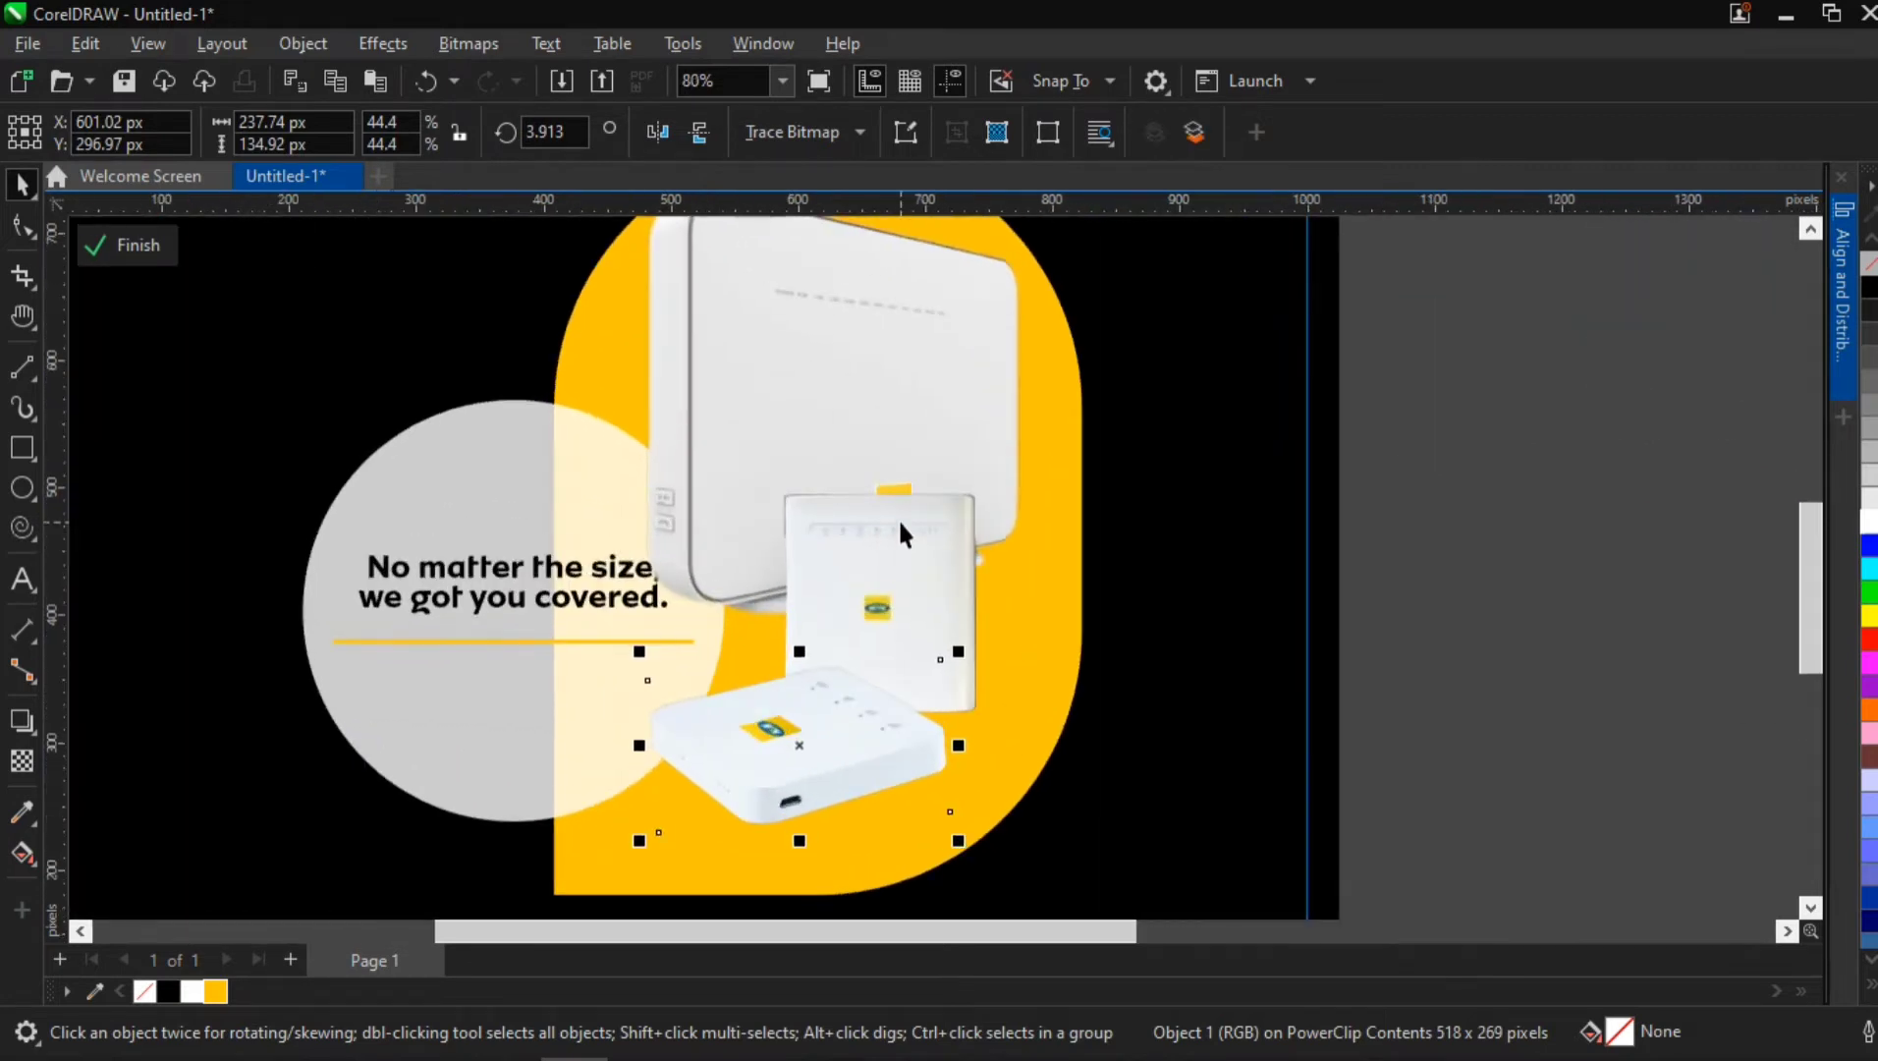
{"action": "scroll", "coordinate": [921, 421], "scroll_direction": "down", "scroll_amount": 1}
Scale the large router image down to 262.5 by 300 px and move the square router up over its right edge
{"action": "left_click_drag", "start_coordinate": [921, 422], "coordinate": [789, 494]}
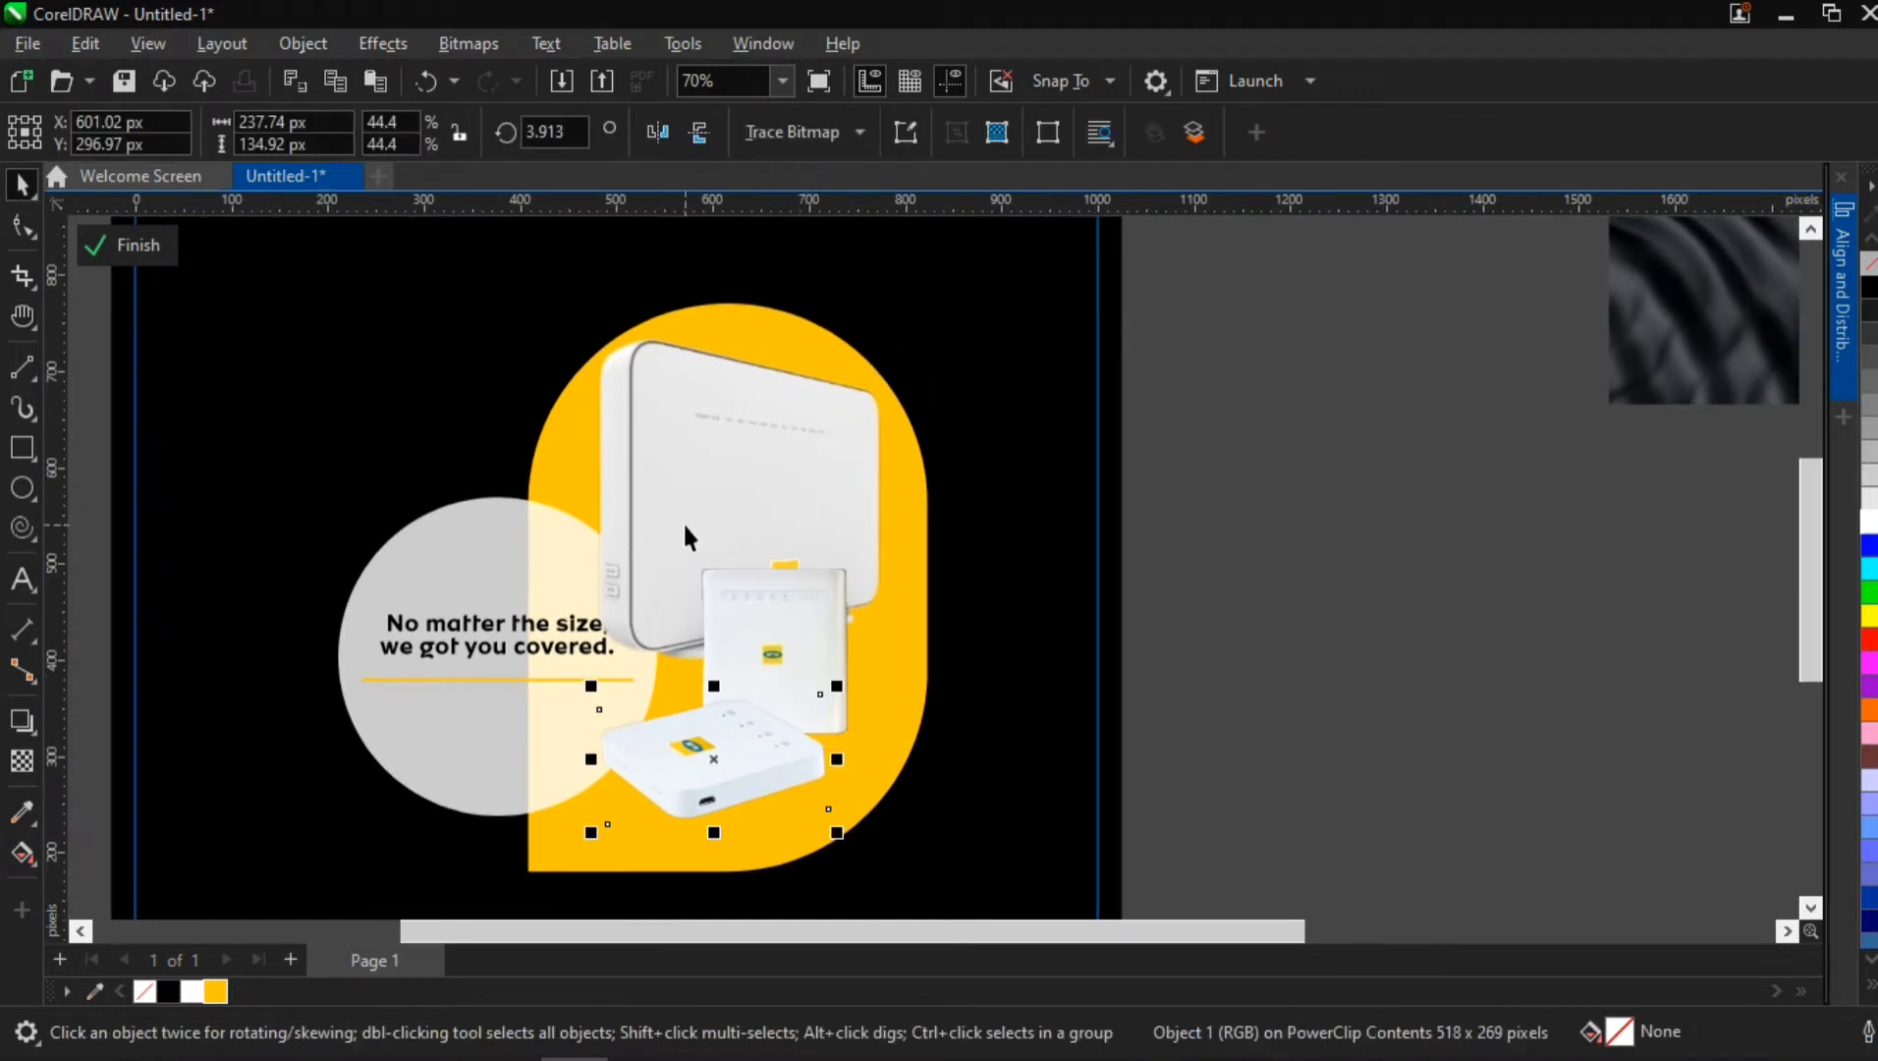
{"action": "left_click", "coordinate": [732, 484]}
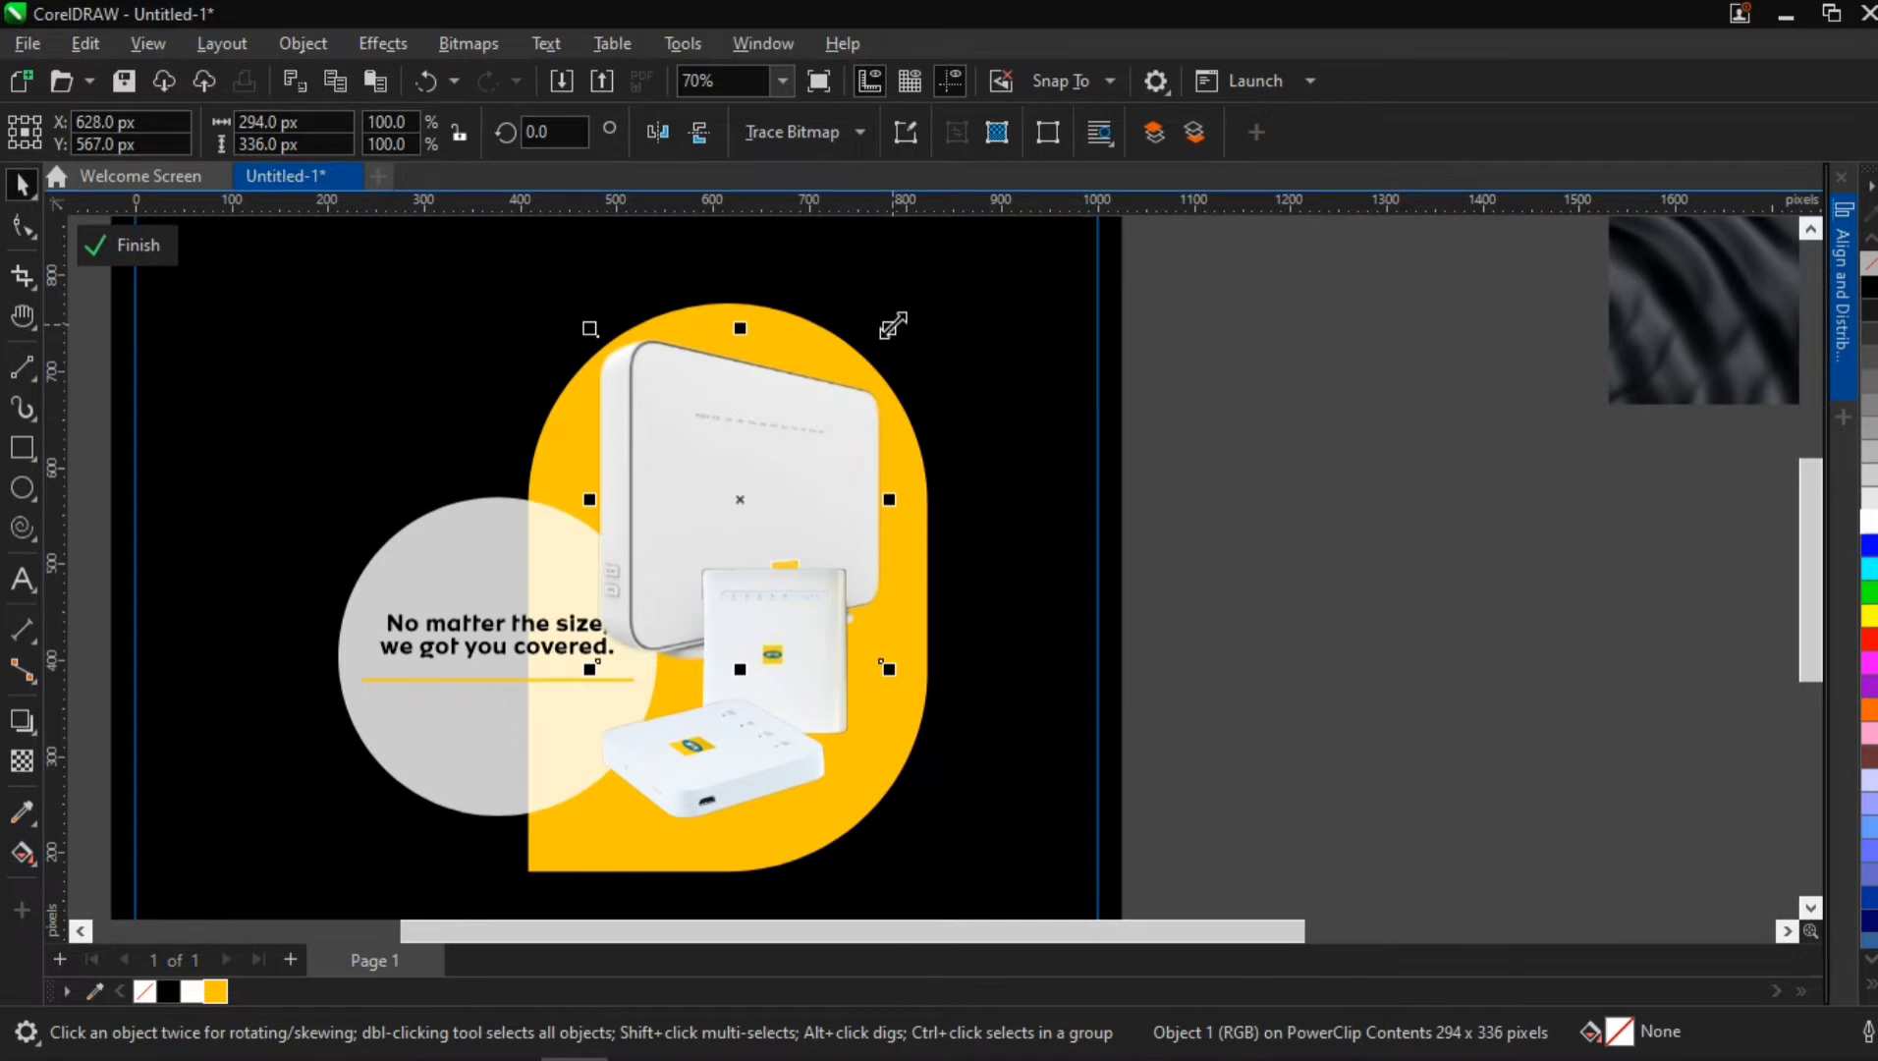
{"action": "mouse_move", "coordinate": [893, 325]}
{"action": "left_mouse_down"}
{"action": "mouse_move", "coordinate": [909, 335]}
{"action": "mouse_move", "coordinate": [877, 343]}
{"action": "left_mouse_up"}
{"action": "left_click", "coordinate": [785, 631]}
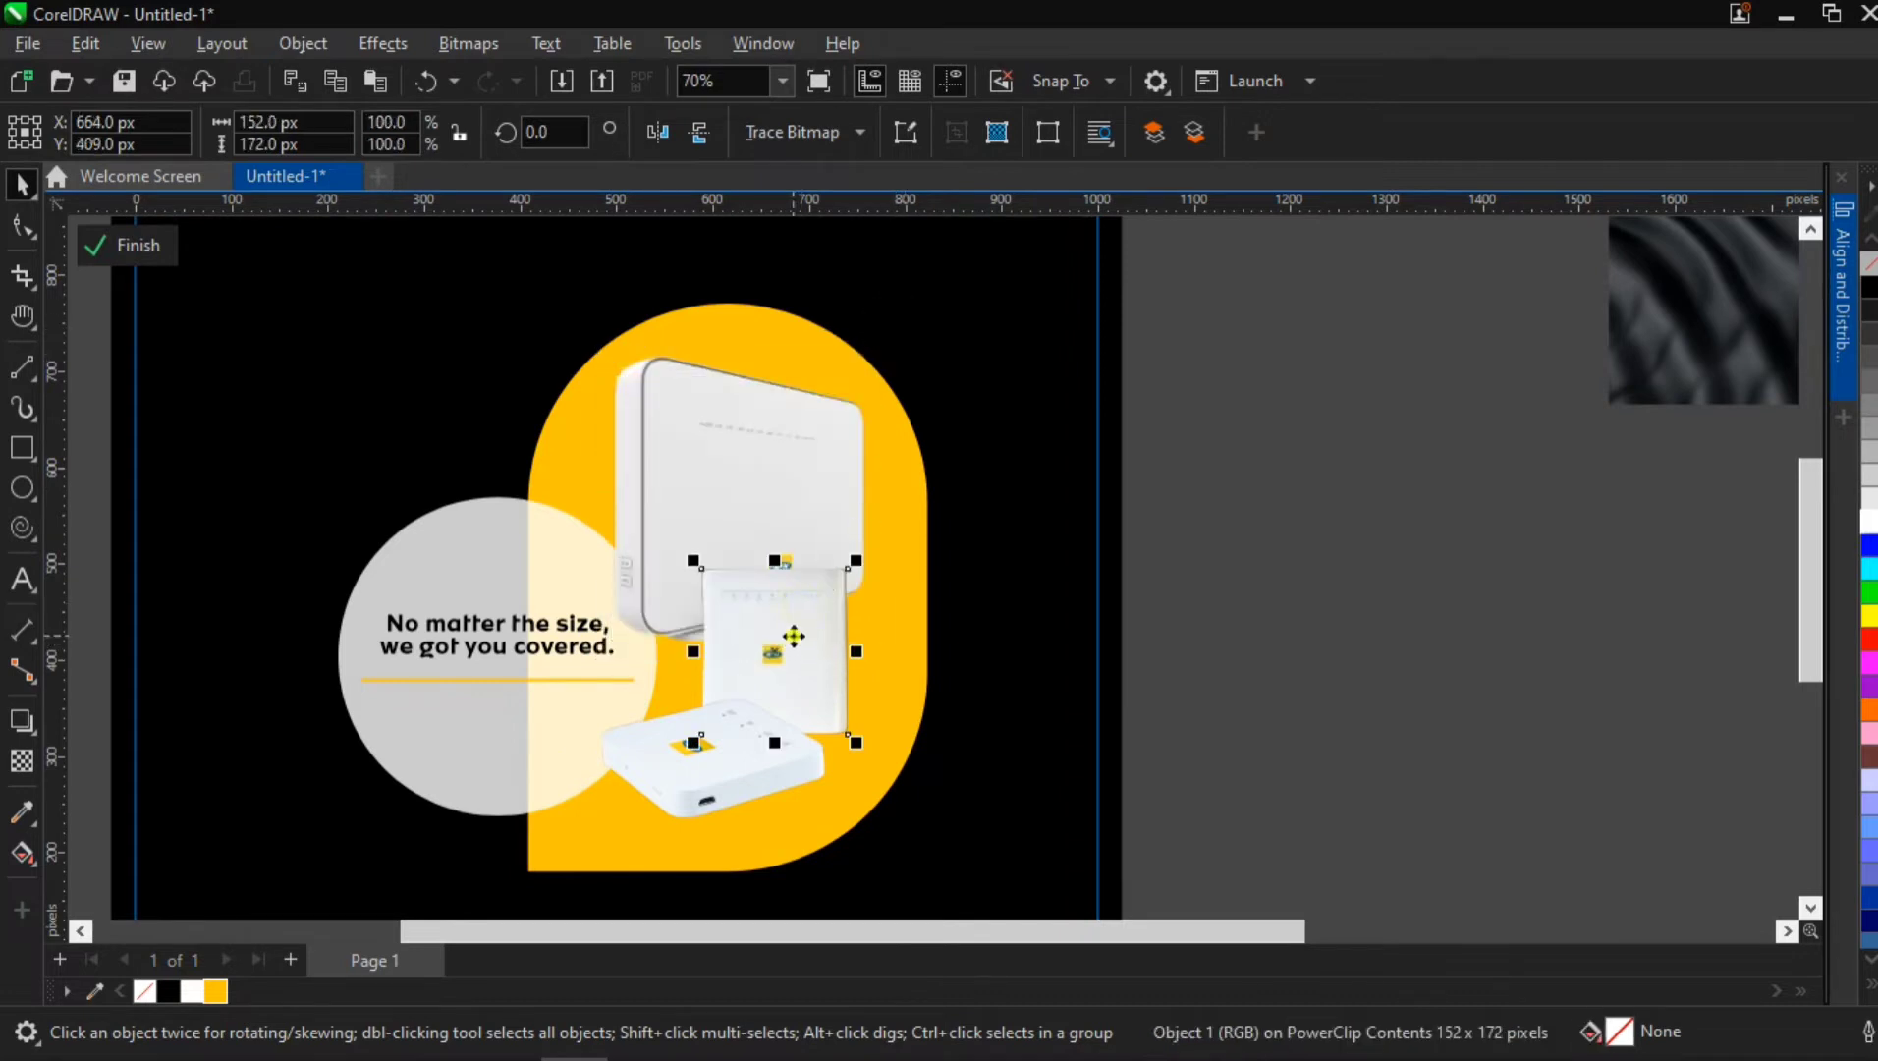
{"action": "left_click_drag", "start_coordinate": [786, 630], "coordinate": [859, 546]}
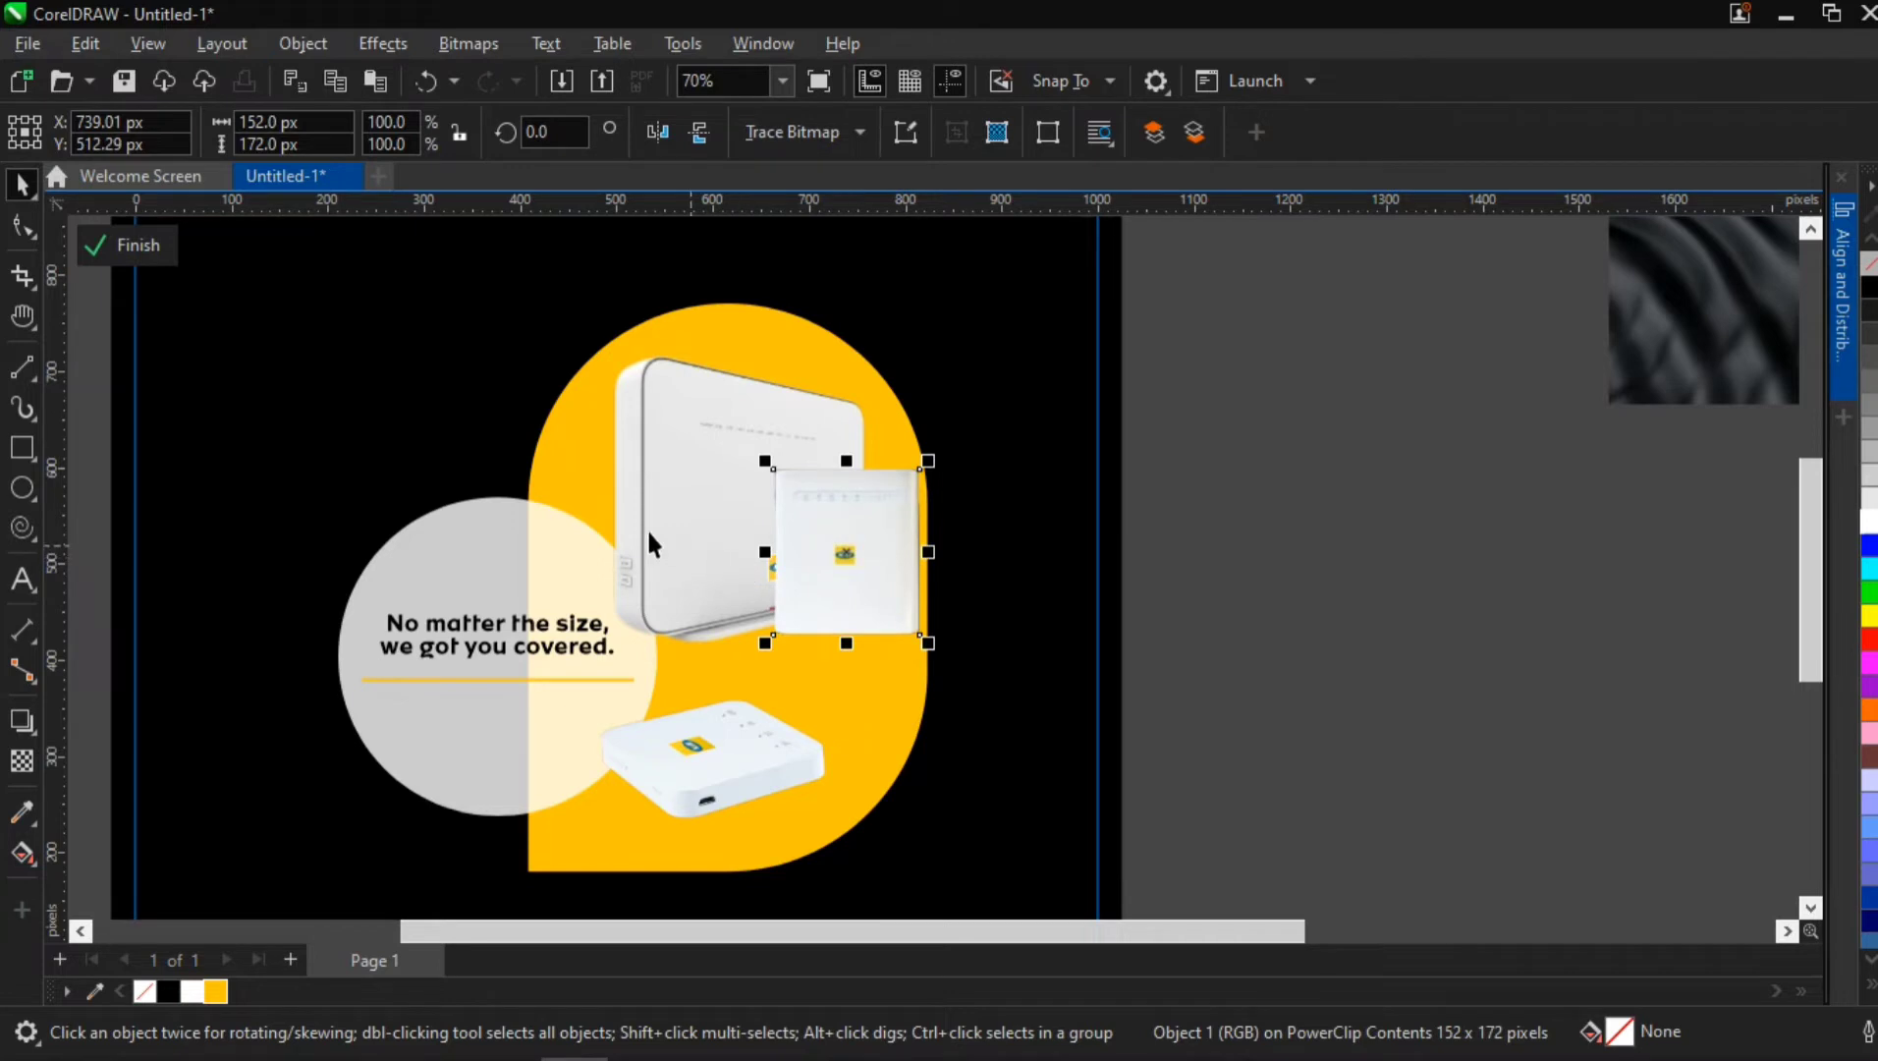
Bring the translucent circle, headline and yellow line in front of the routers and shift the large router slightly left
{"action": "left_click", "coordinate": [595, 566]}
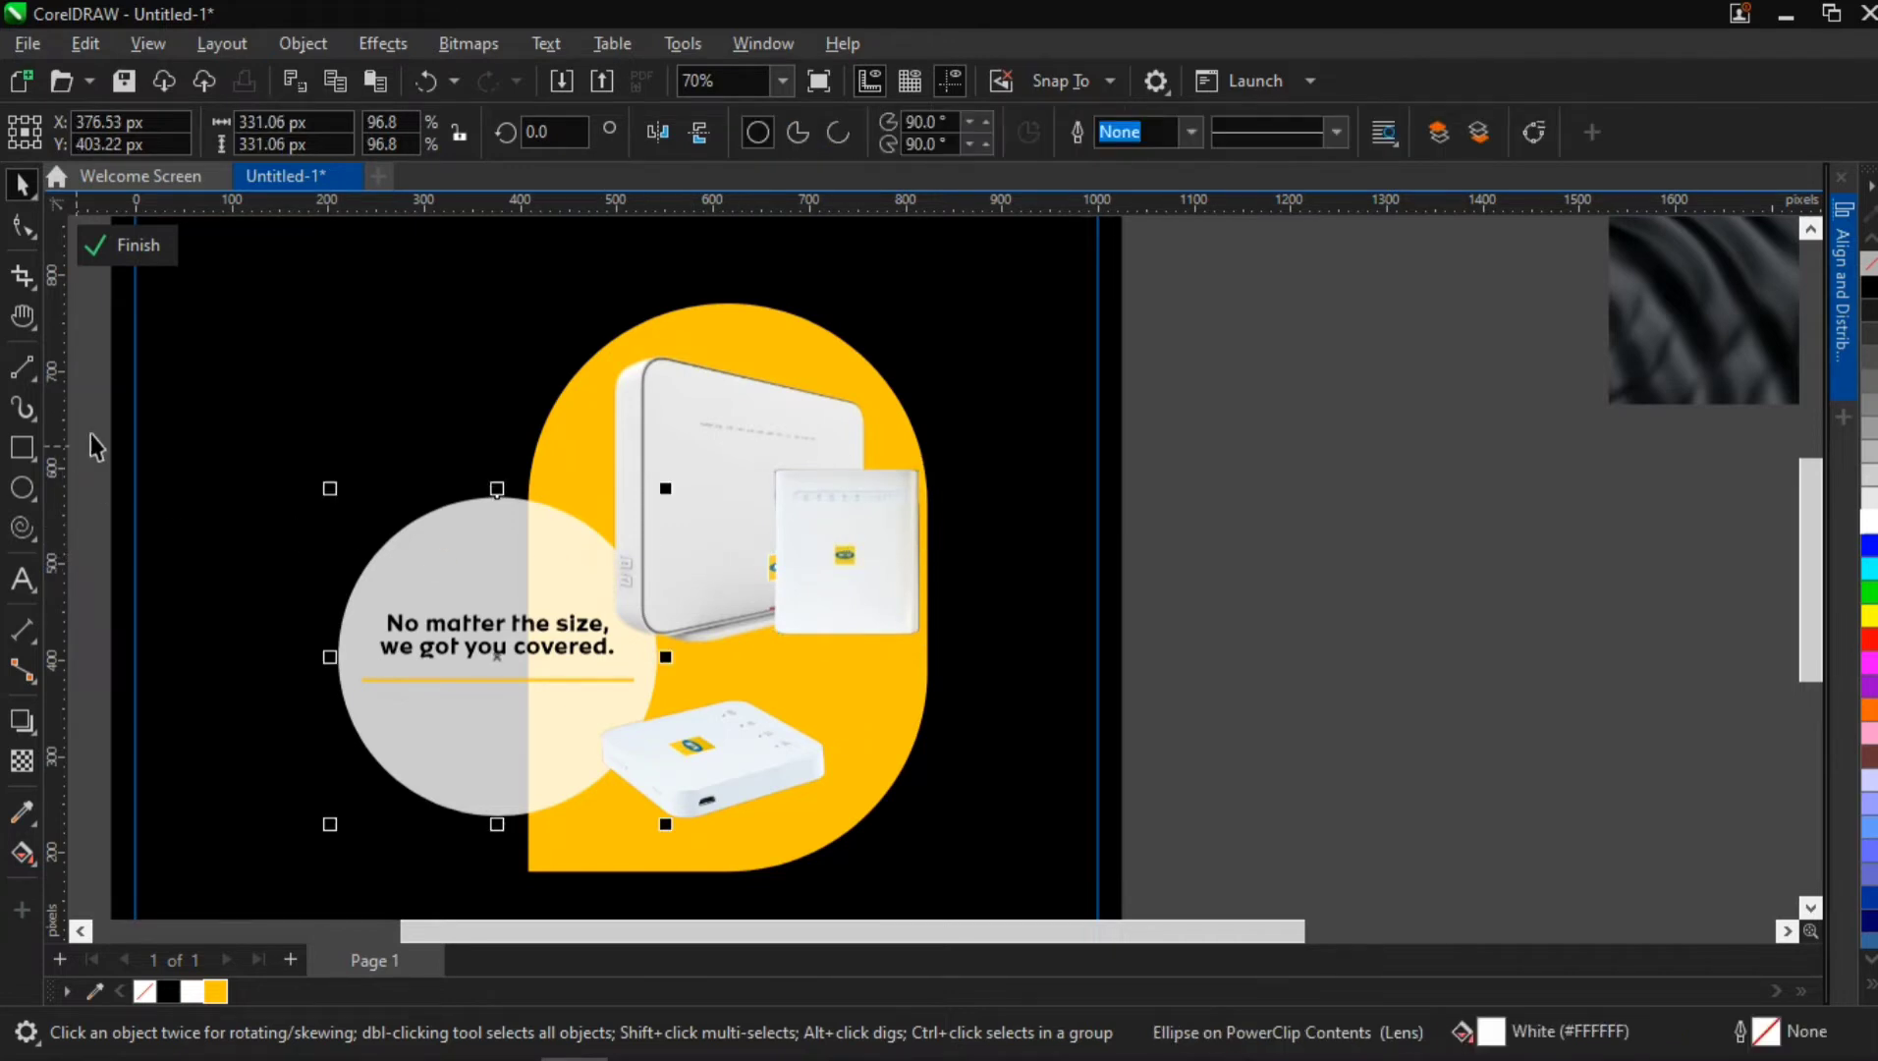
{"action": "left_click_drag", "start_coordinate": [91, 435], "coordinate": [727, 899]}
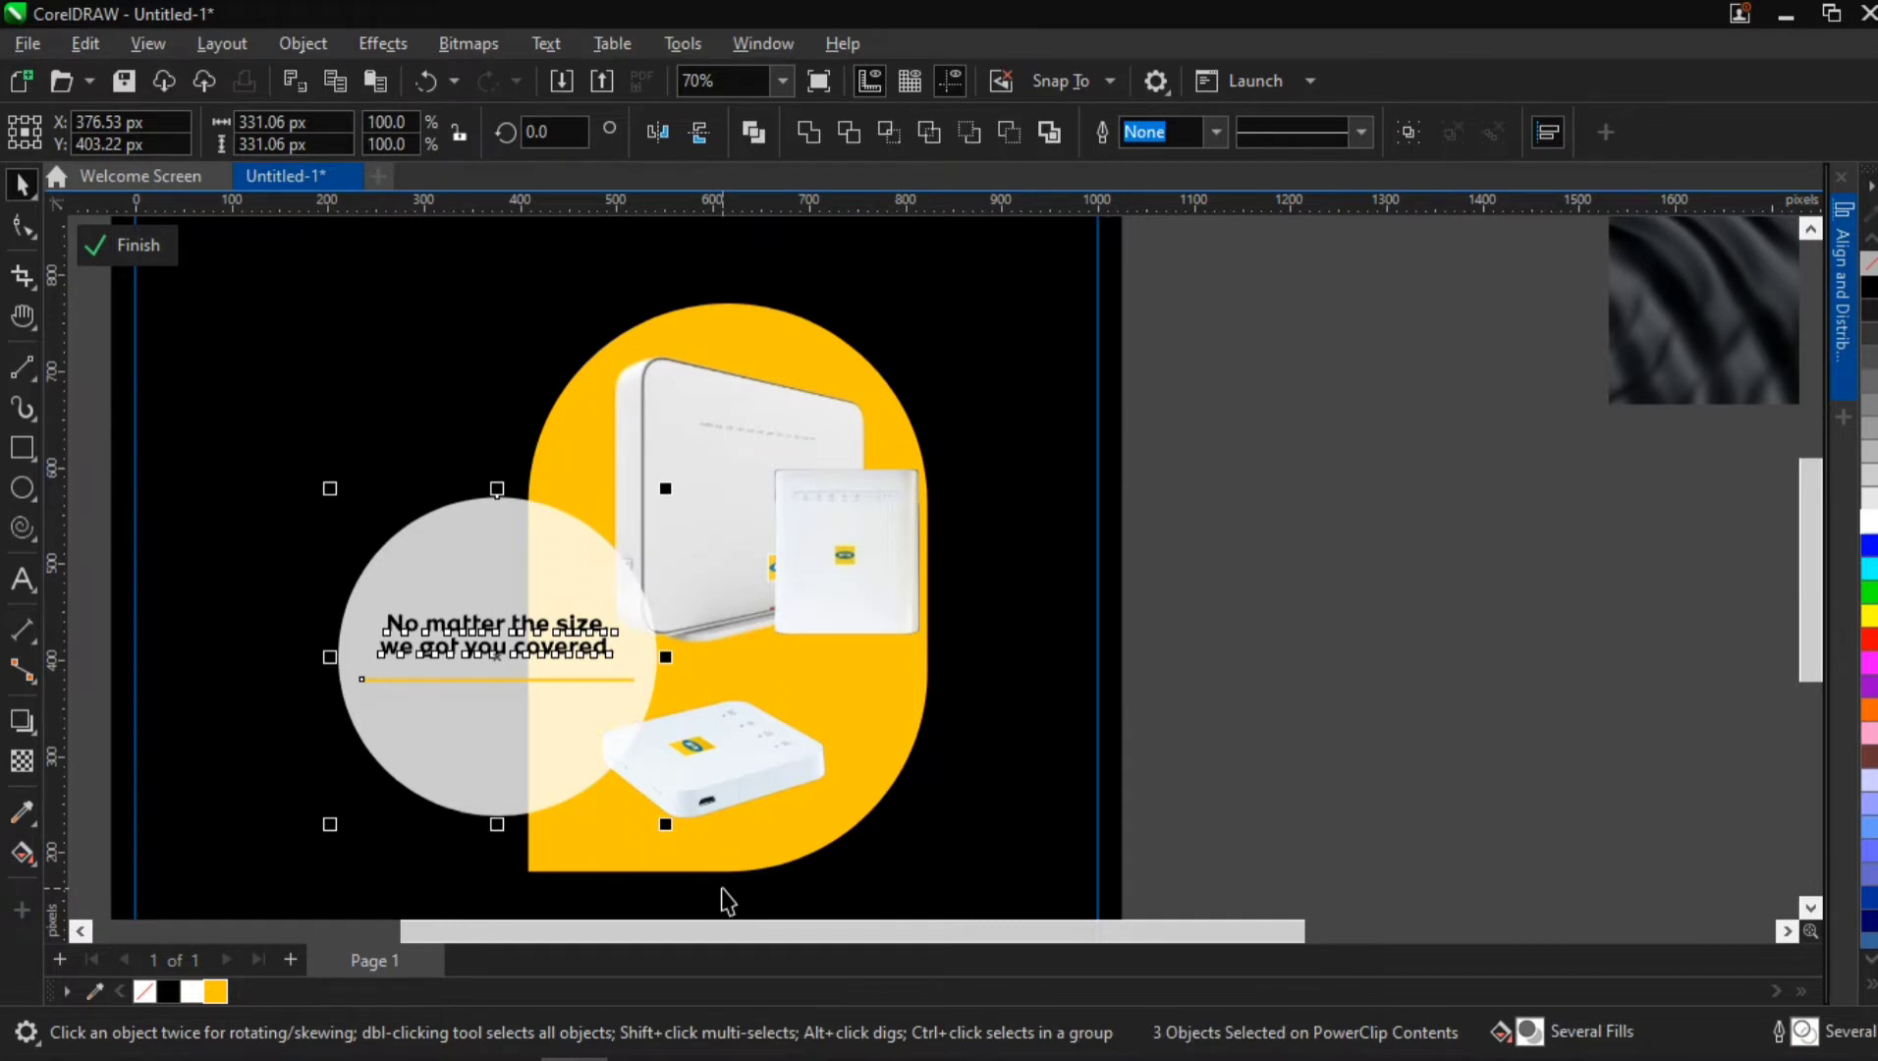
{"action": "mouse_move", "coordinate": [731, 507]}
{"action": "left_mouse_down"}
{"action": "mouse_move", "coordinate": [756, 510]}
{"action": "mouse_move", "coordinate": [700, 486]}
{"action": "mouse_move", "coordinate": [695, 506]}
{"action": "left_mouse_up"}
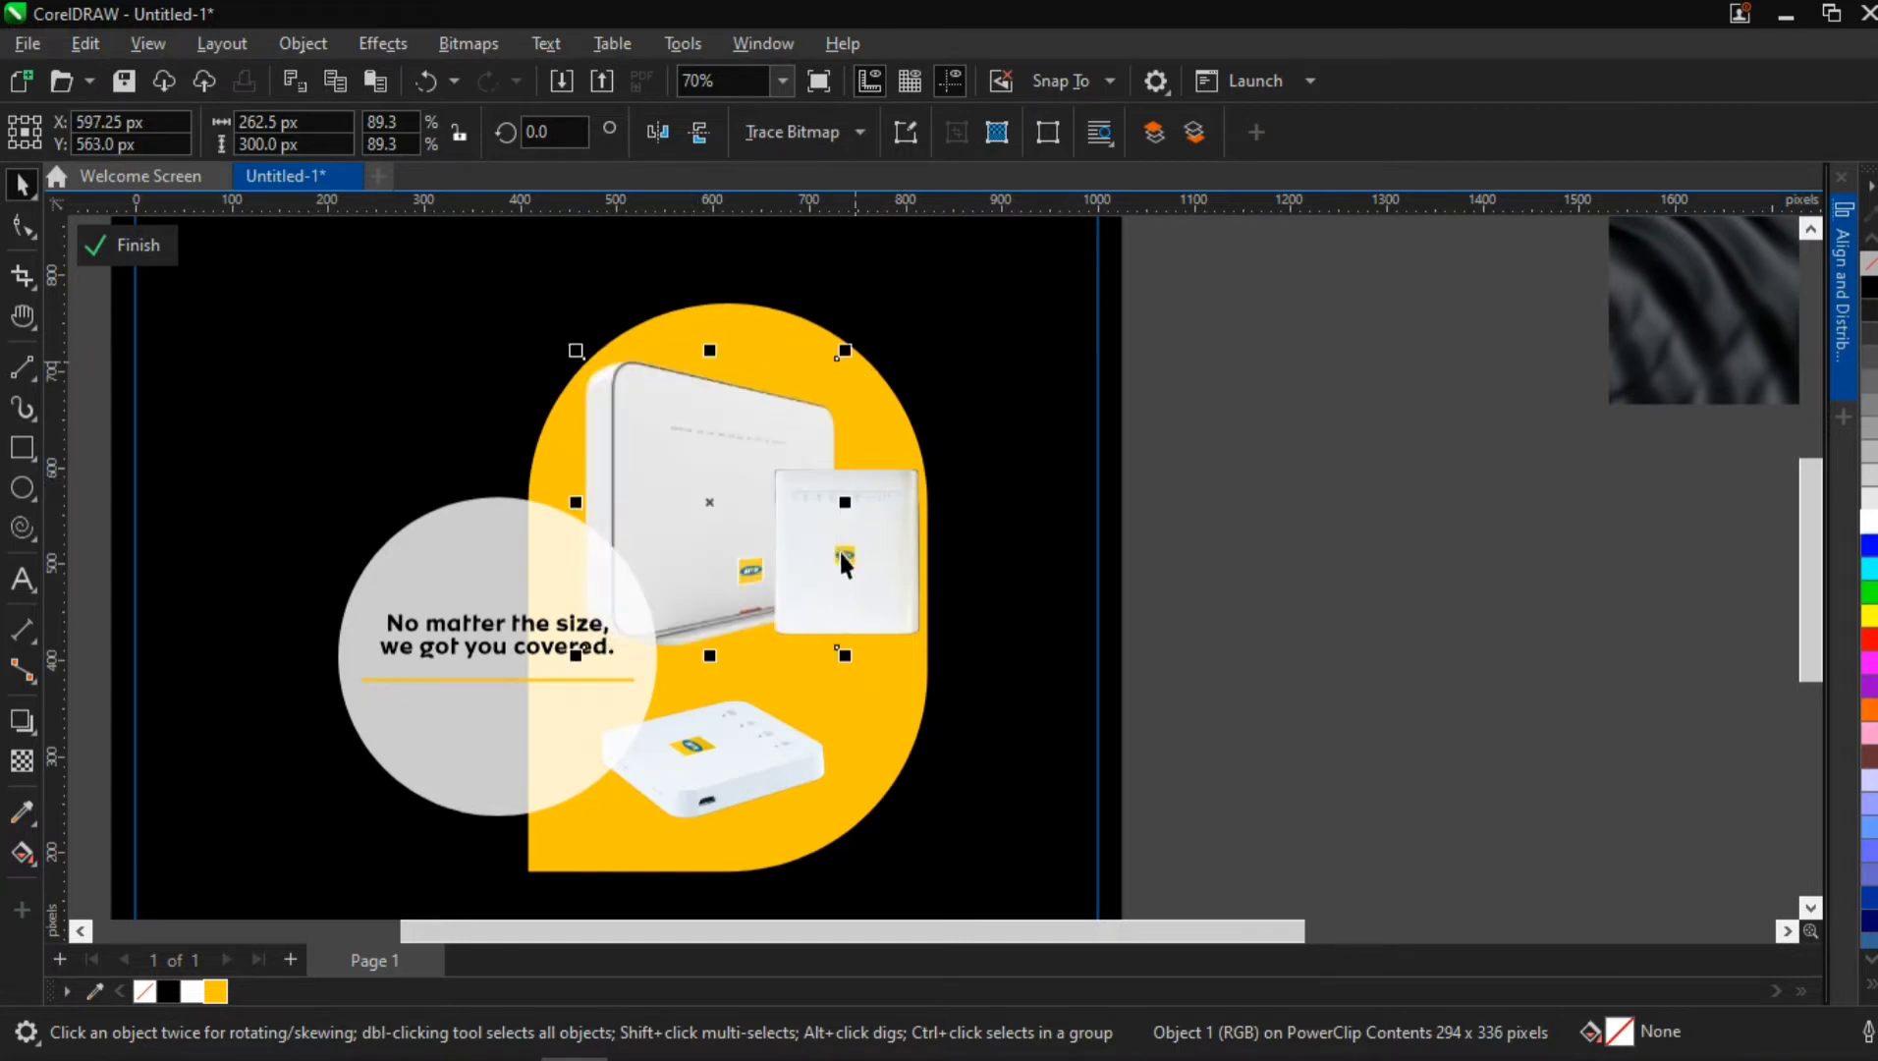
Move the flat router up beneath the large router and reposition the square router at X 735 px, Y 487 px
{"action": "left_click_drag", "start_coordinate": [842, 560], "coordinate": [842, 588]}
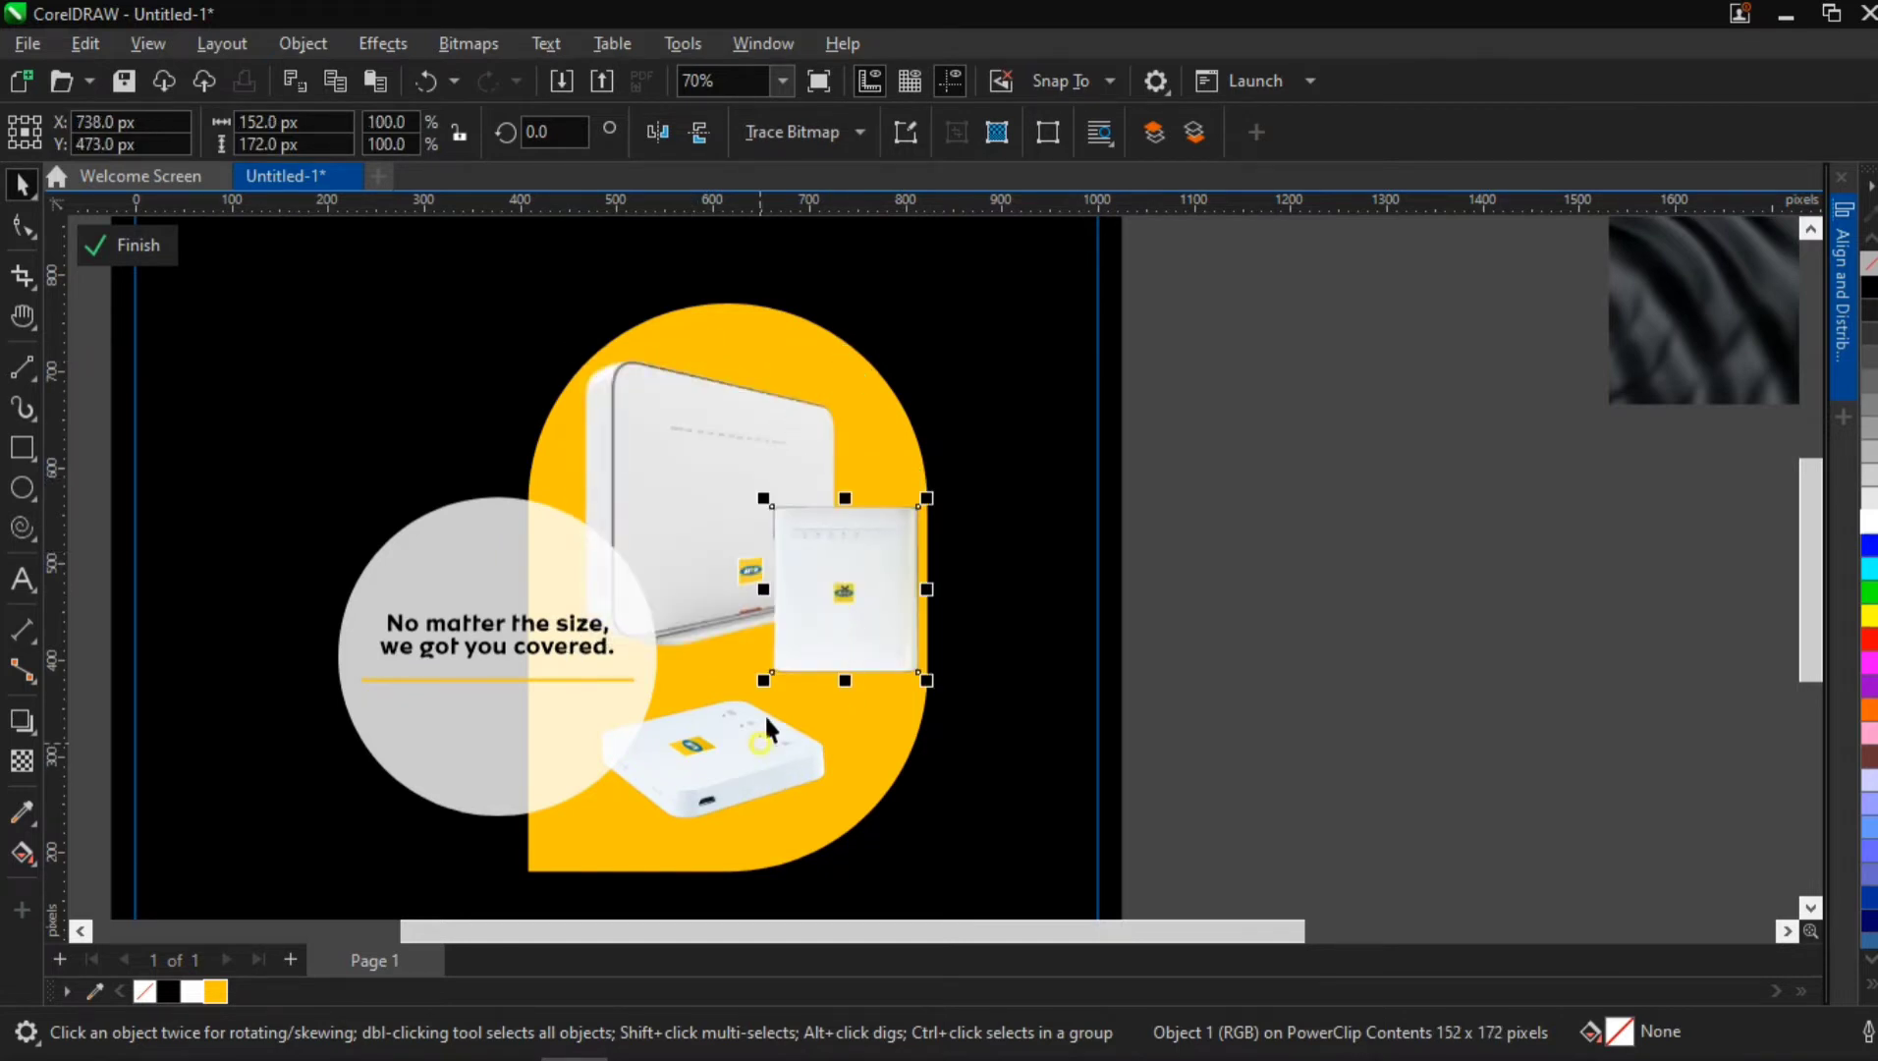
{"action": "left_click_drag", "start_coordinate": [761, 743], "coordinate": [866, 595]}
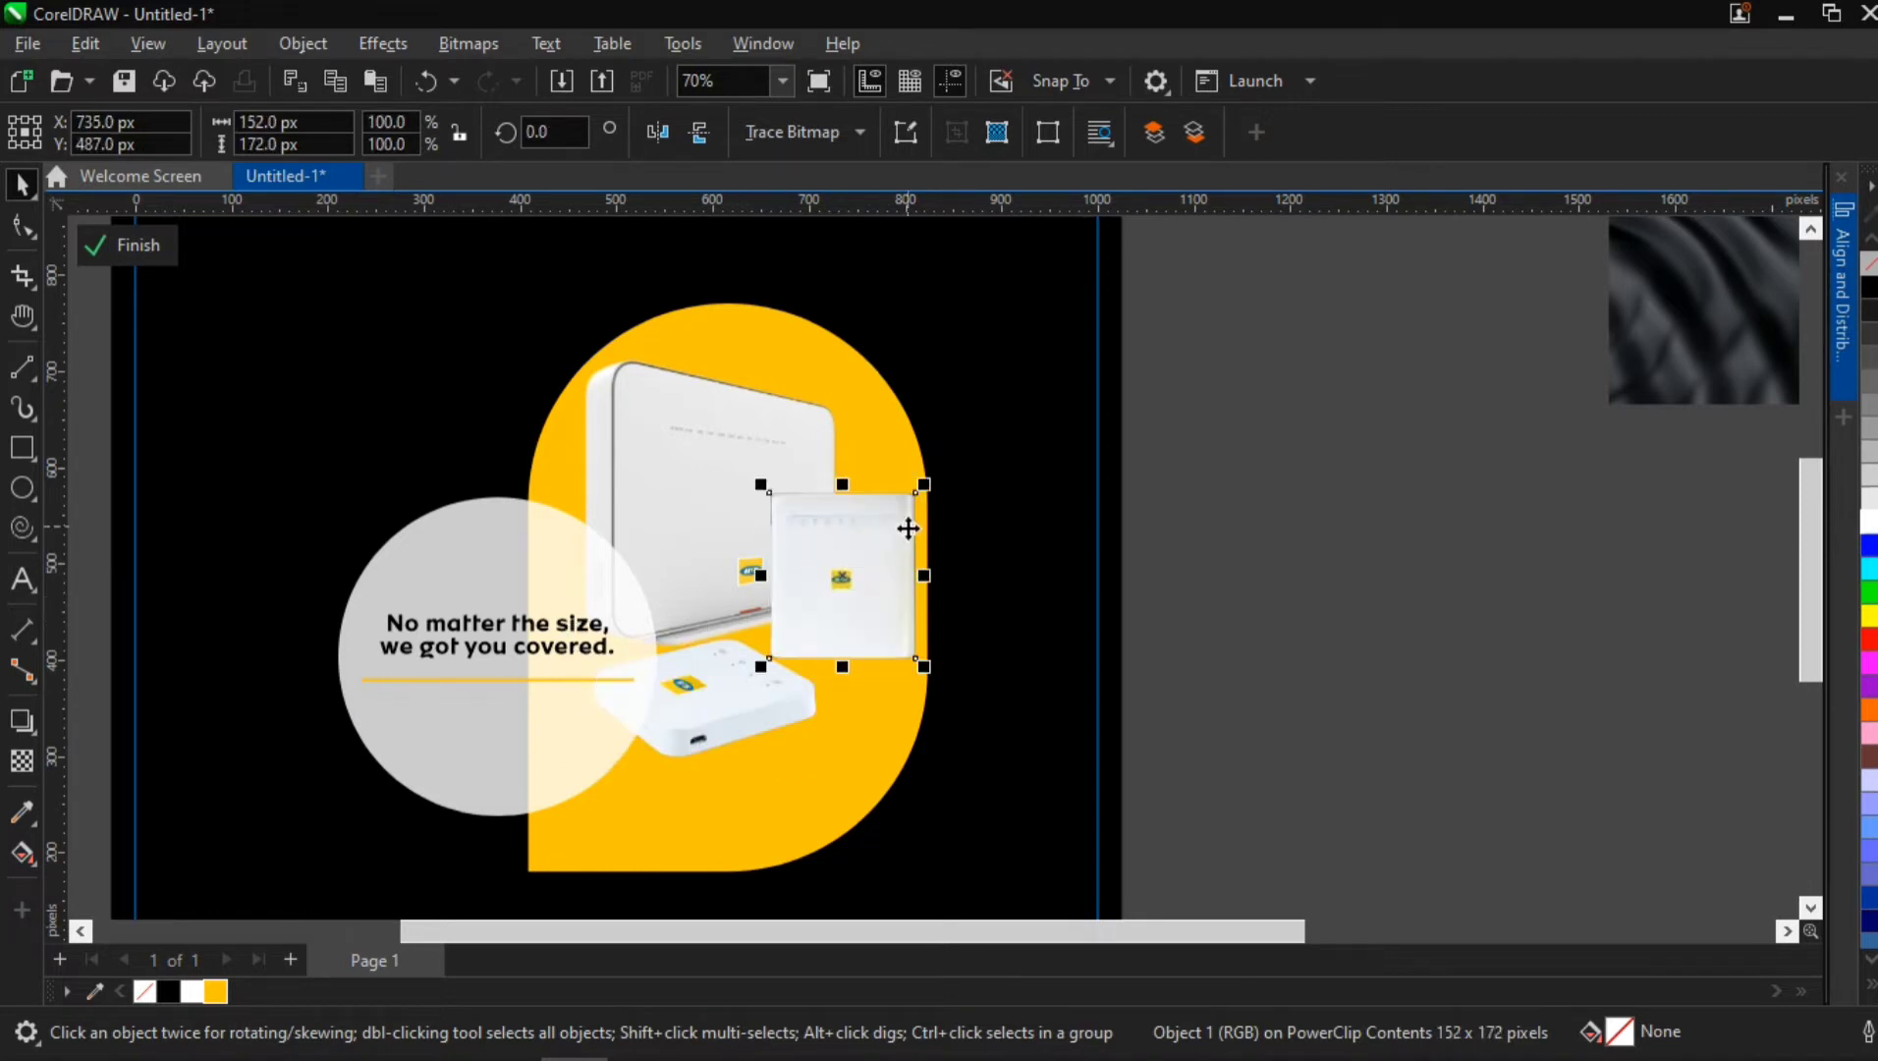
{"action": "left_click", "coordinate": [748, 701]}
Scale the large router down to 253.75 by 290 px and tighten the spacing between it and the flat router
{"action": "left_click", "coordinate": [737, 520]}
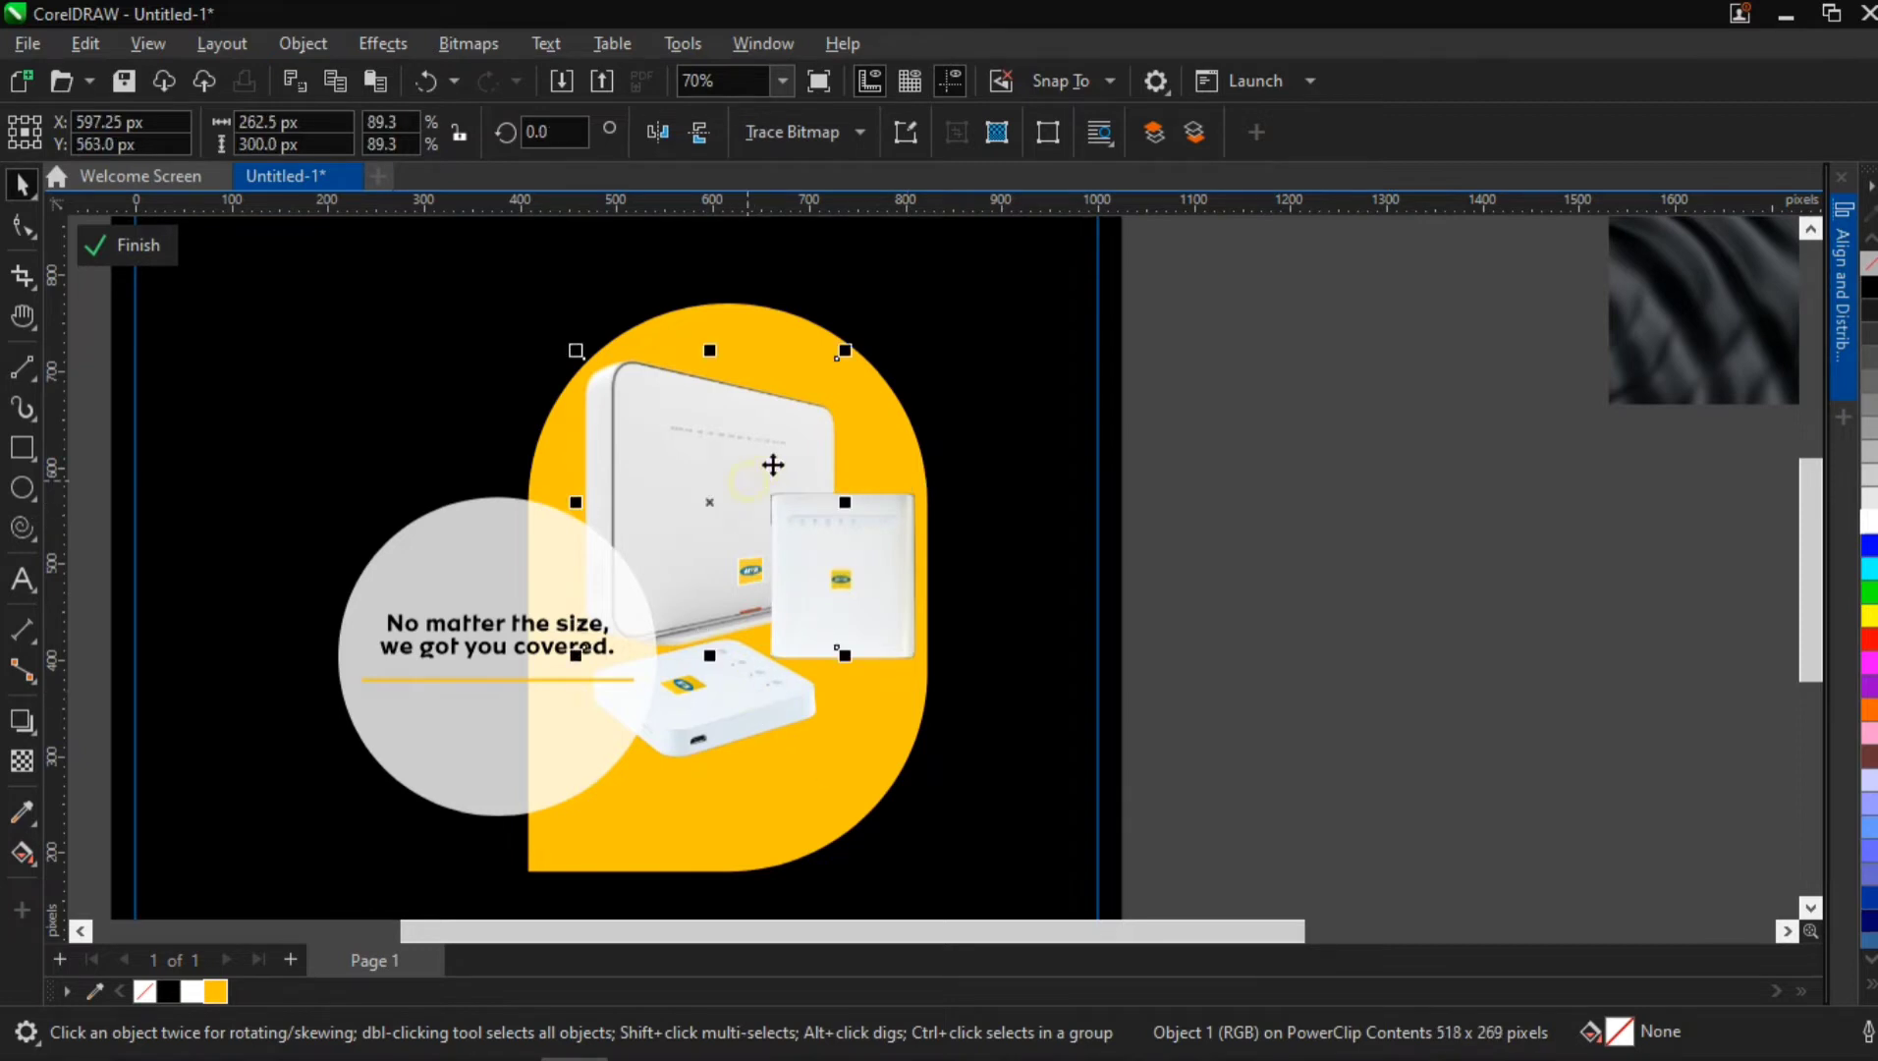
{"action": "left_click_drag", "start_coordinate": [836, 360], "coordinate": [793, 468]}
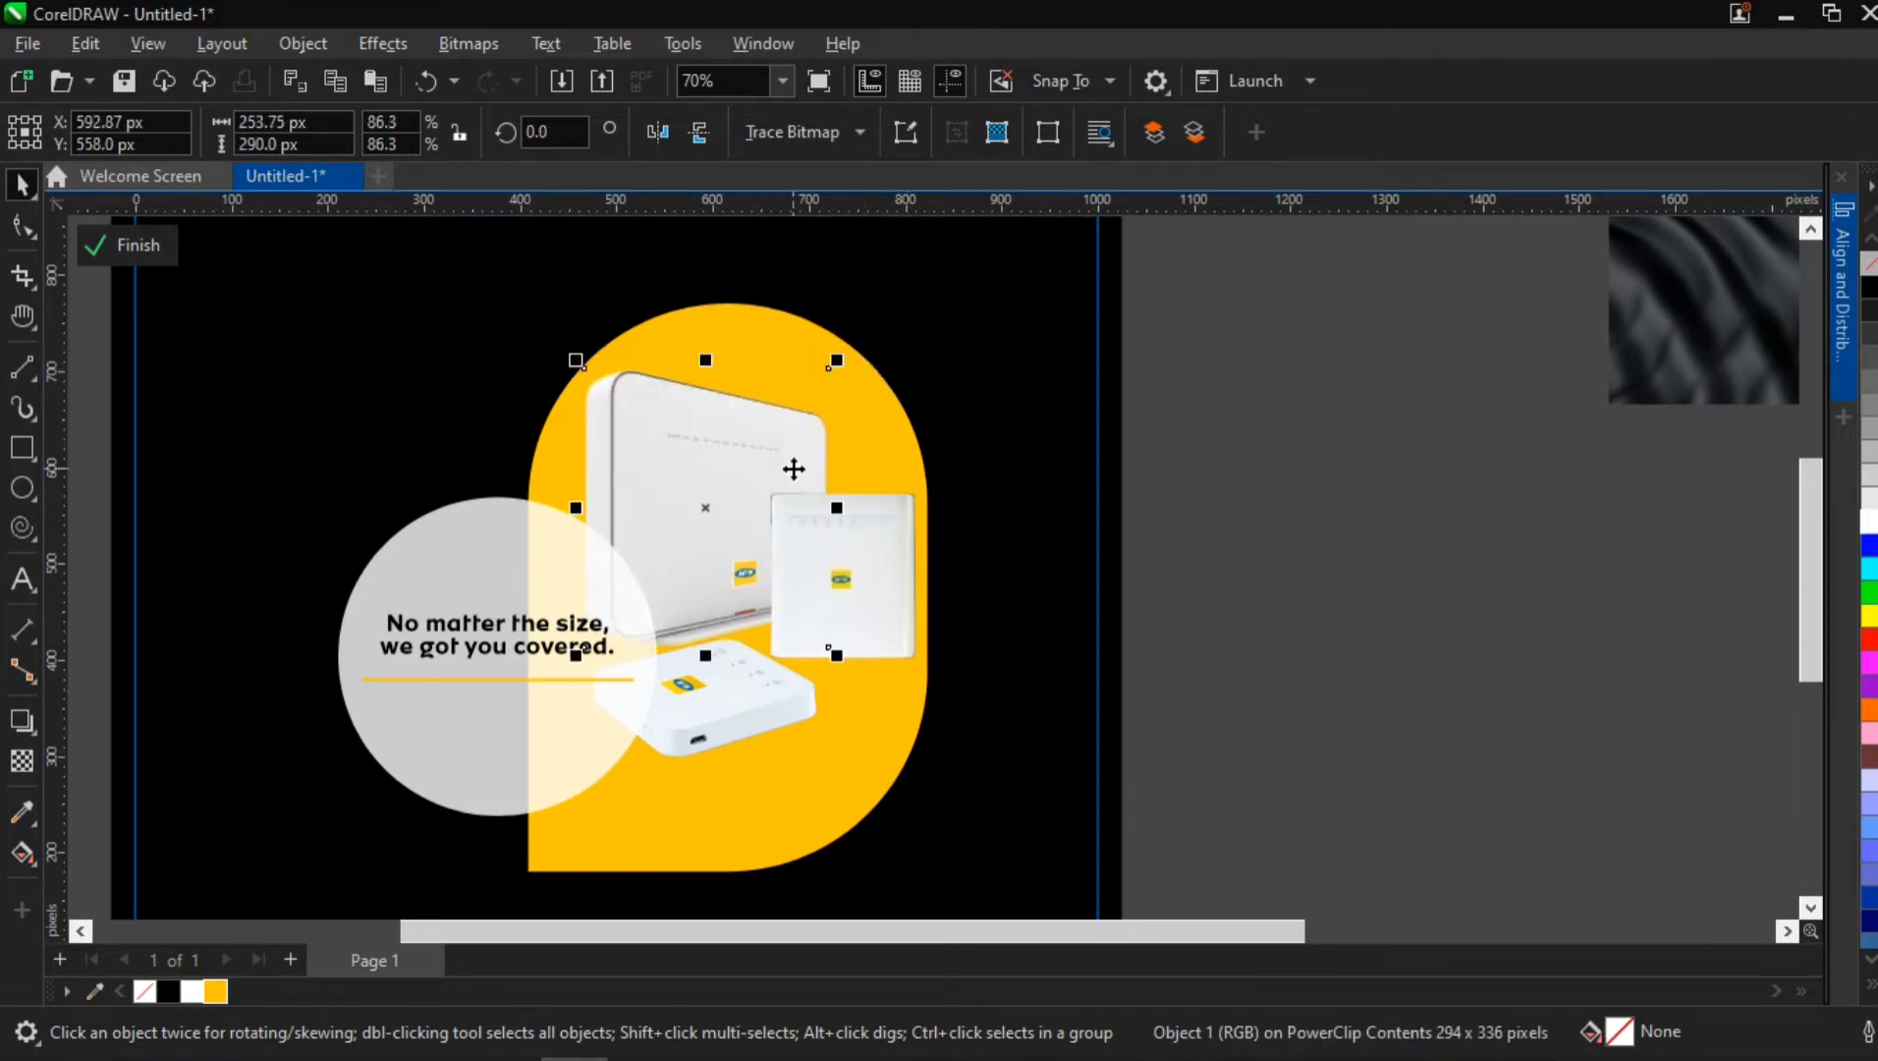
{"action": "key", "text": "Left"}
{"action": "key", "text": "Right"}
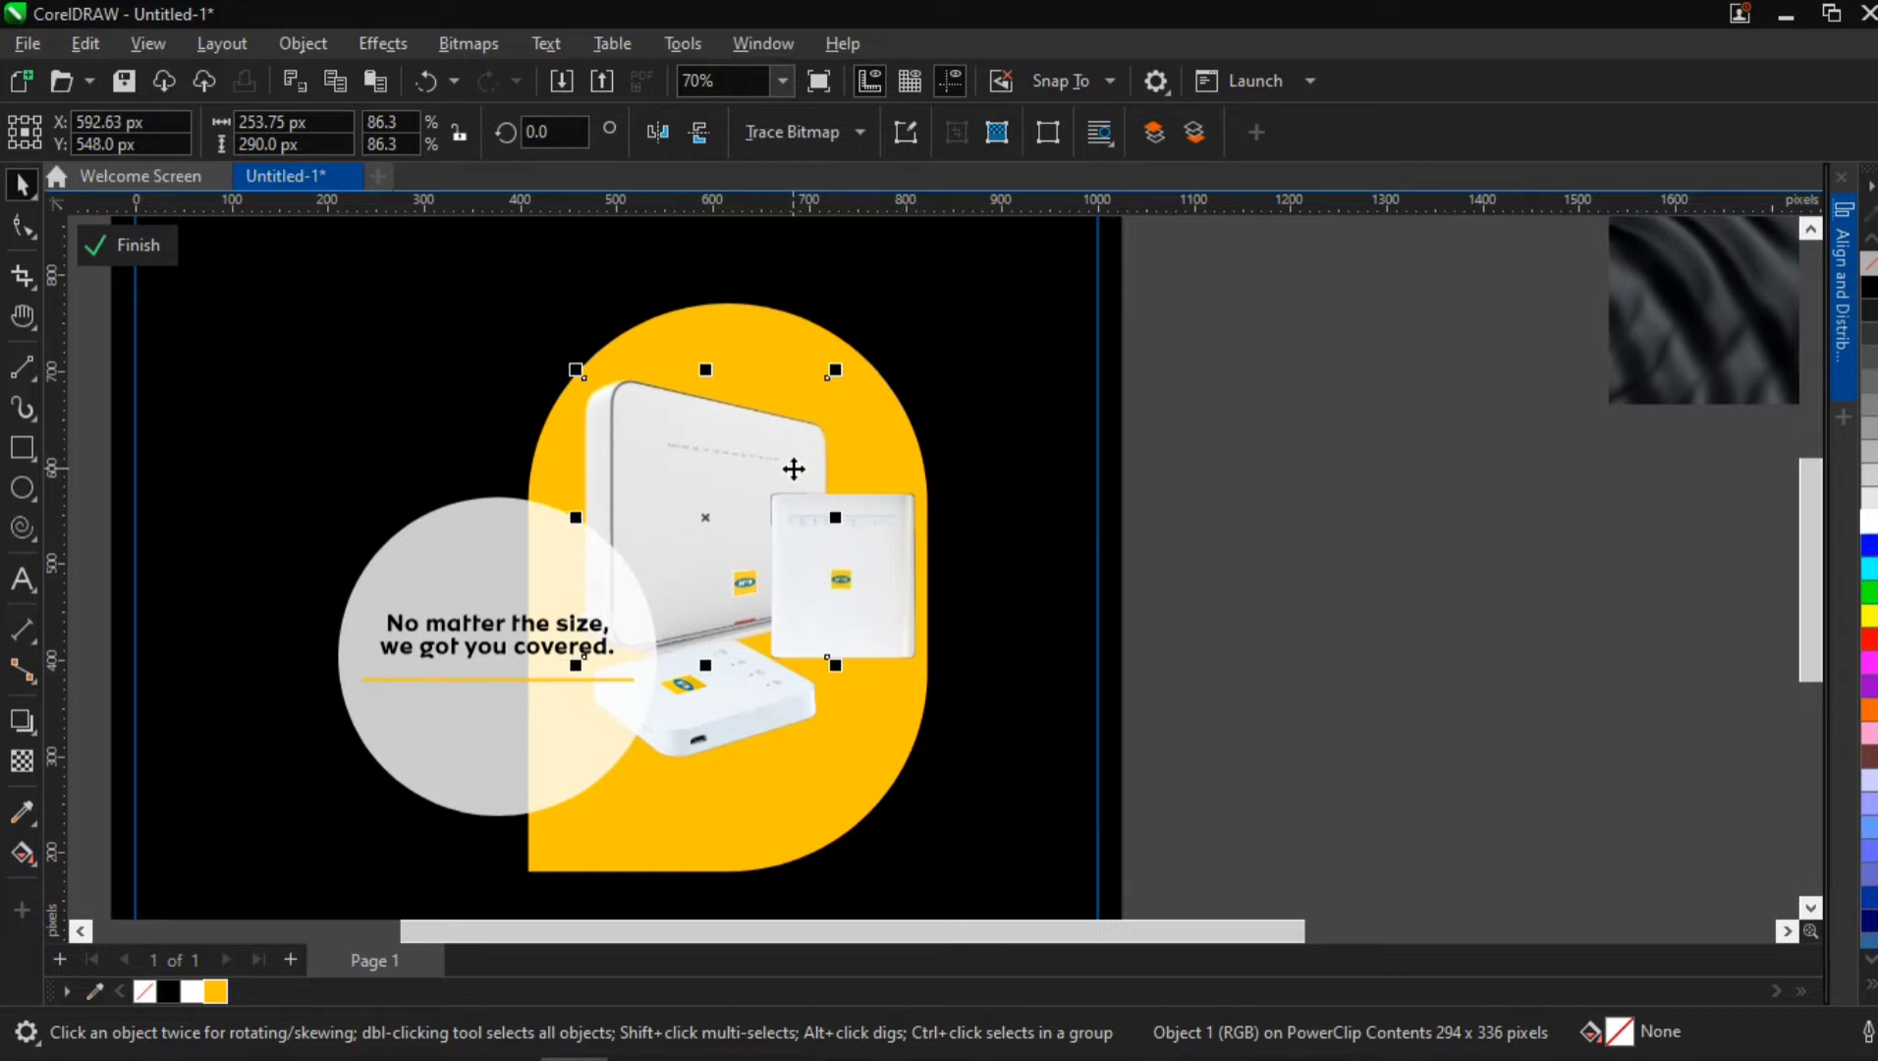
{"action": "mouse_move", "coordinate": [708, 678]}
{"action": "left_mouse_down"}
{"action": "mouse_move", "coordinate": [728, 692]}
{"action": "mouse_move", "coordinate": [730, 666]}
{"action": "left_mouse_up"}
Delete the translucent circle together with its headline and yellow line
{"action": "left_click", "coordinate": [557, 636]}
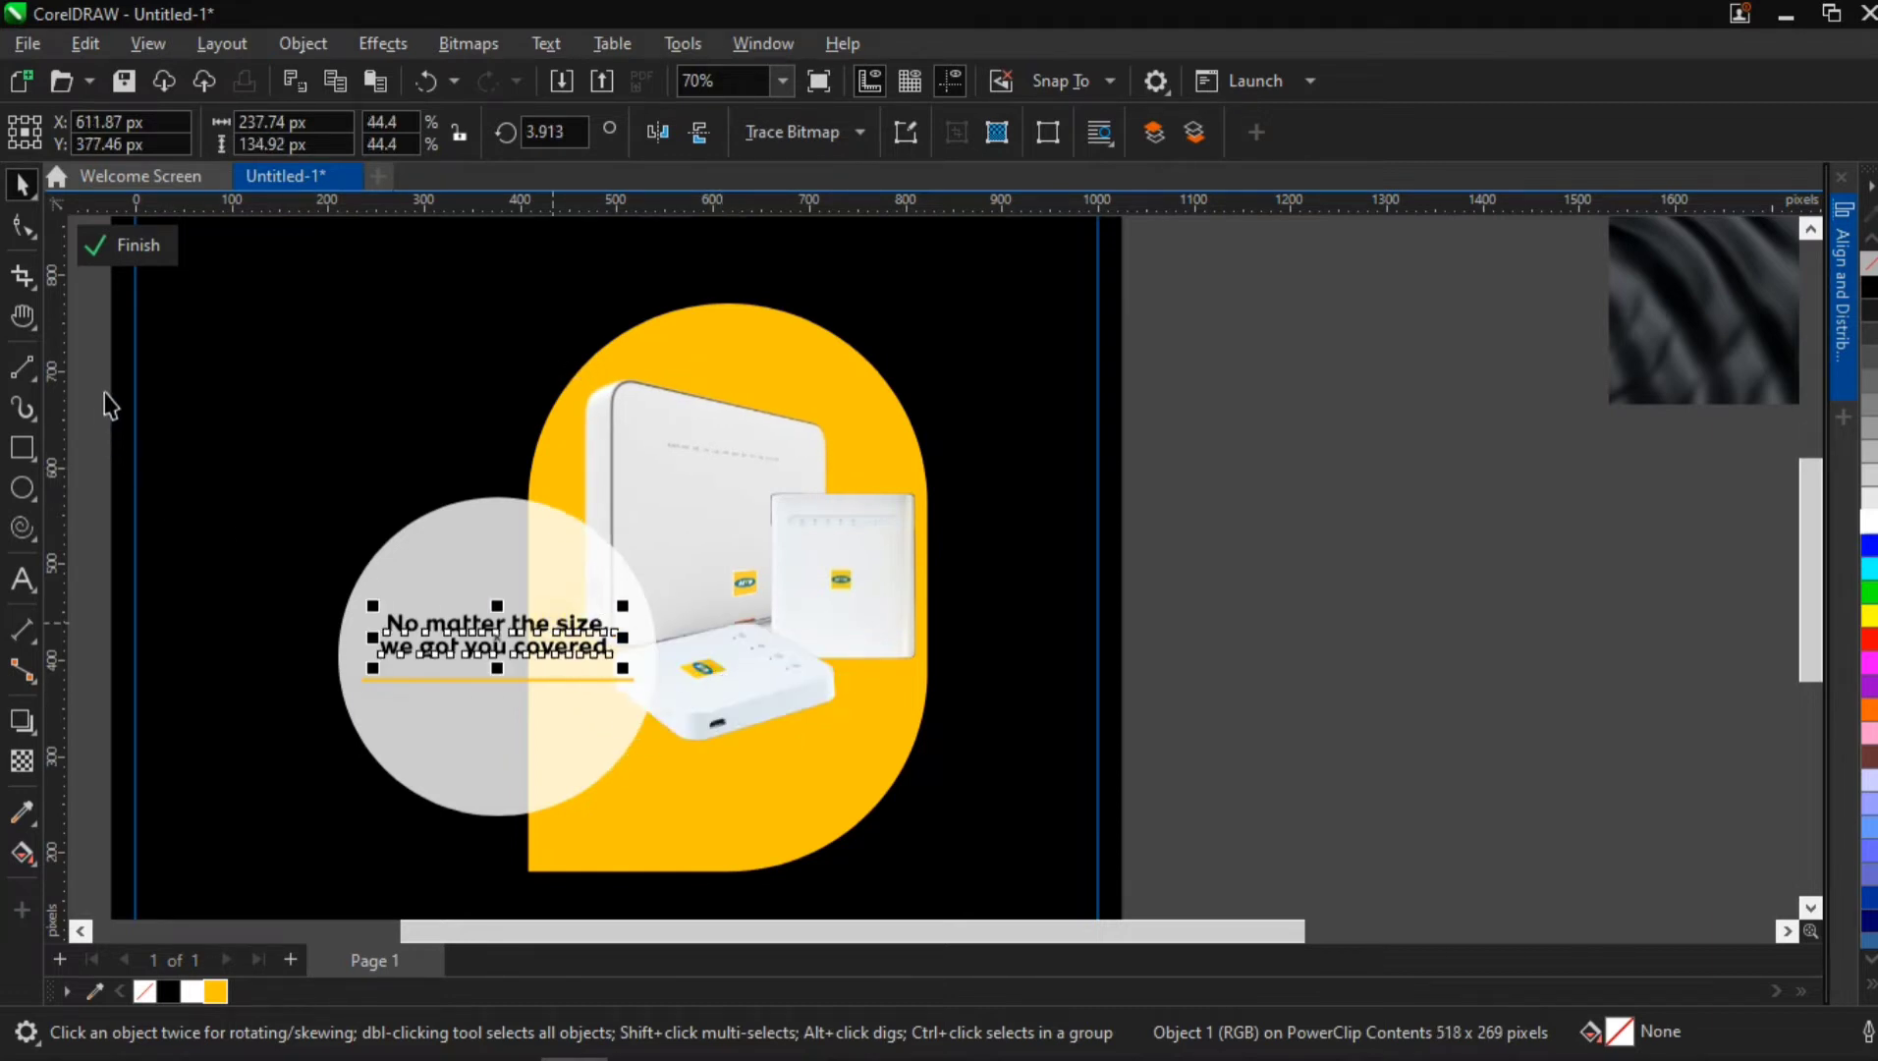
{"action": "left_click_drag", "start_coordinate": [102, 386], "coordinate": [703, 835]}
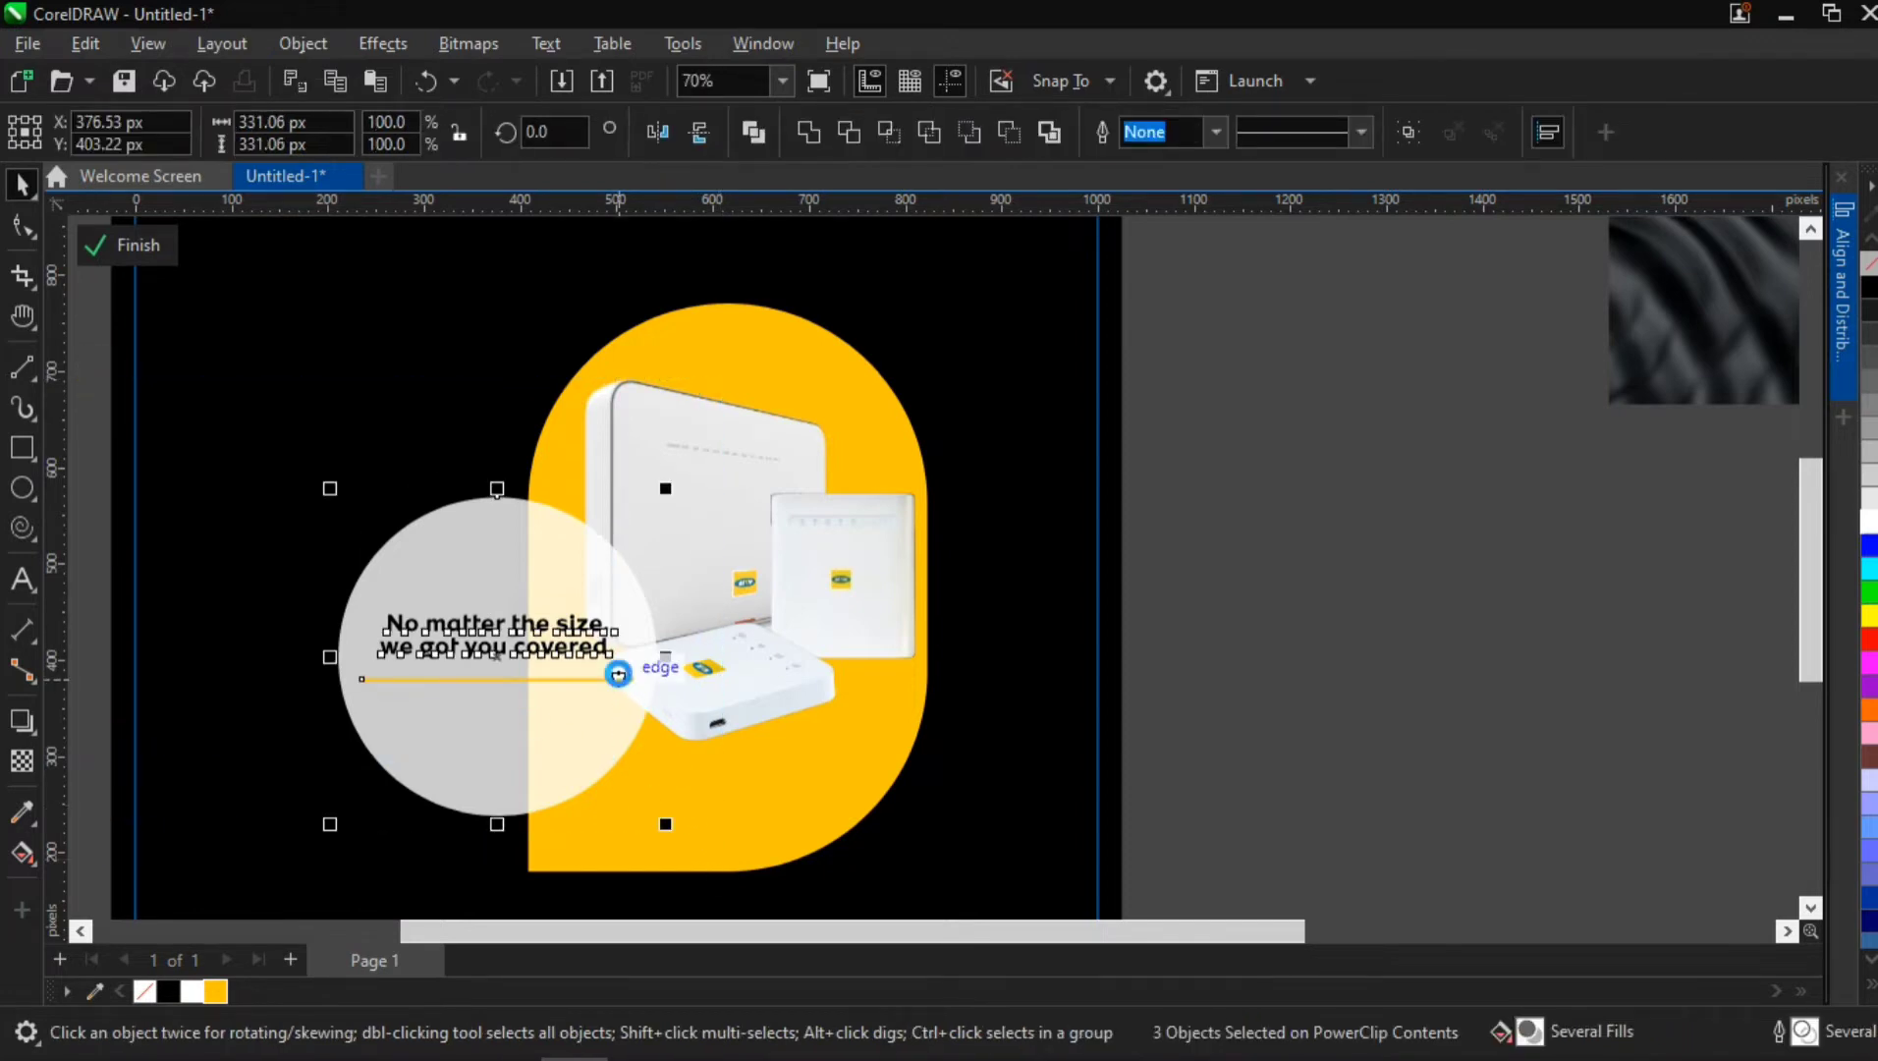
{"action": "key", "text": "Delete"}
Select the large router image on the yellow shape
{"action": "scroll", "coordinate": [620, 628], "scroll_direction": "up", "scroll_amount": 3}
{"action": "scroll", "coordinate": [636, 630], "scroll_direction": "down", "scroll_amount": 3}
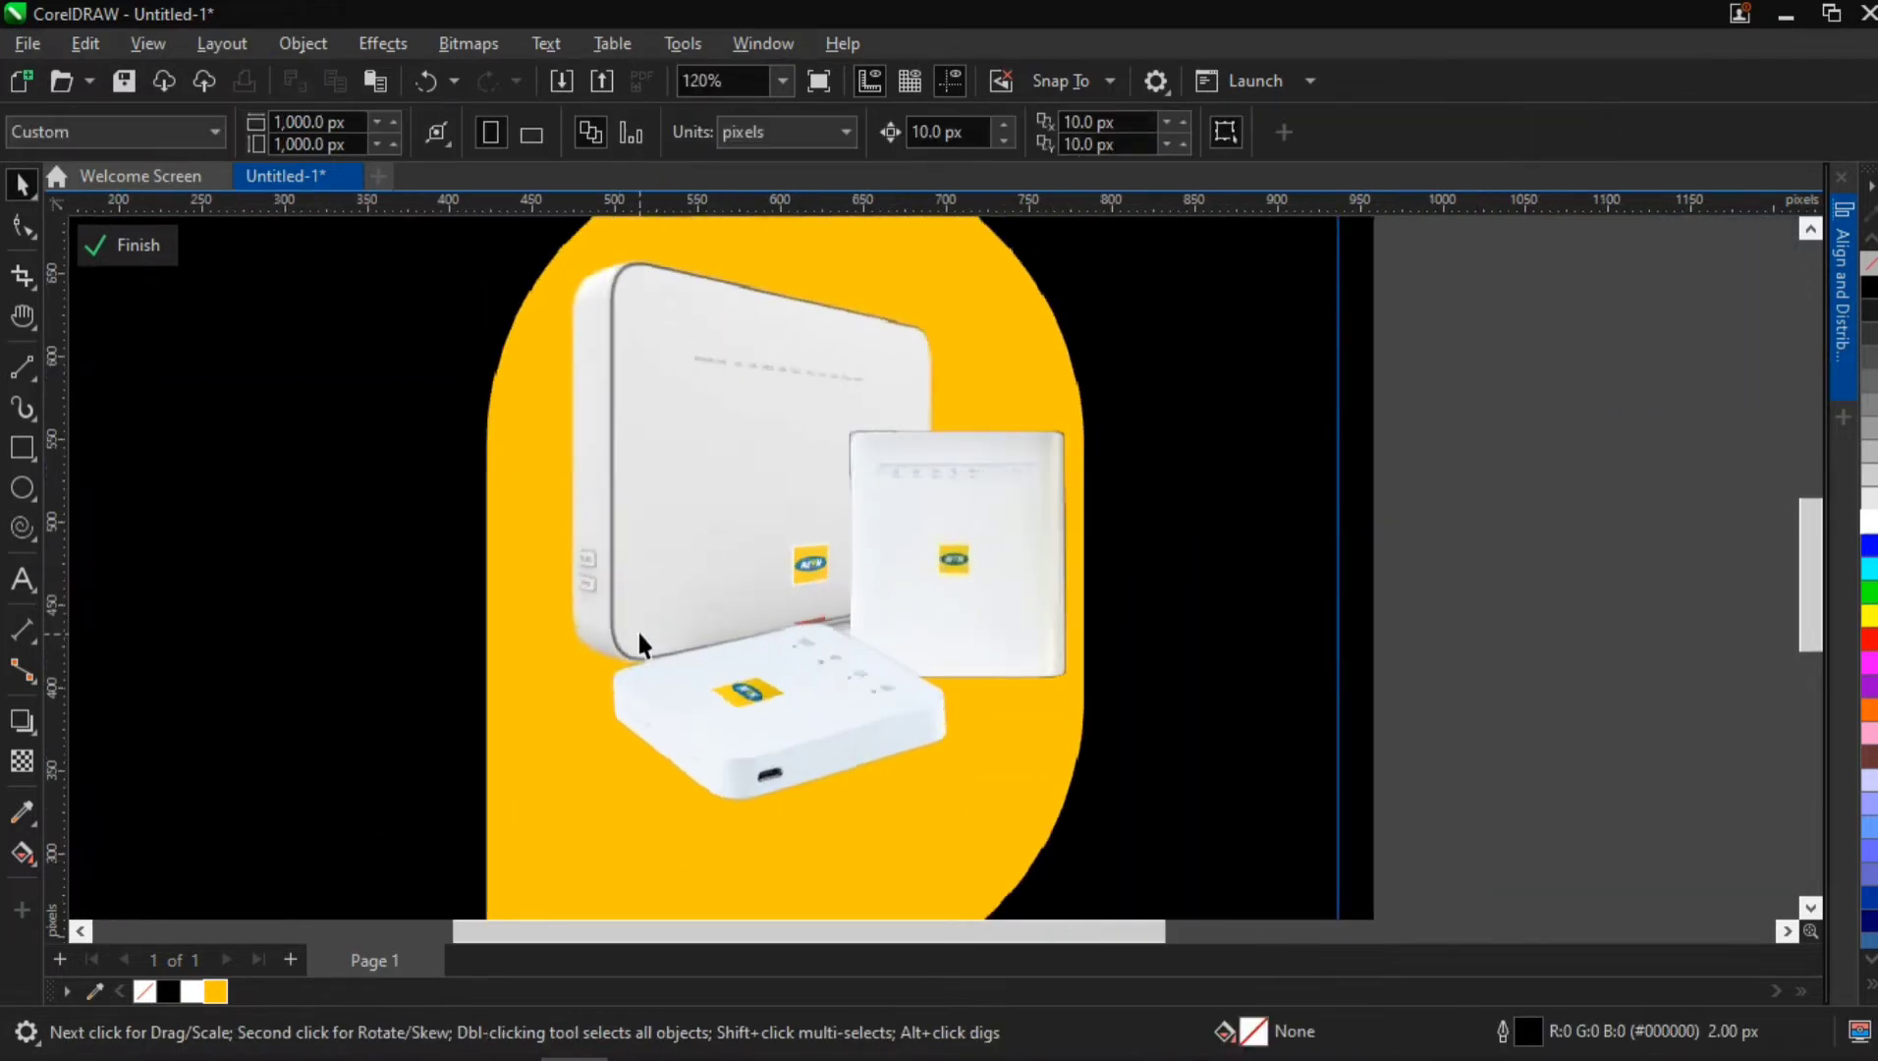
{"action": "left_click", "coordinate": [707, 535]}
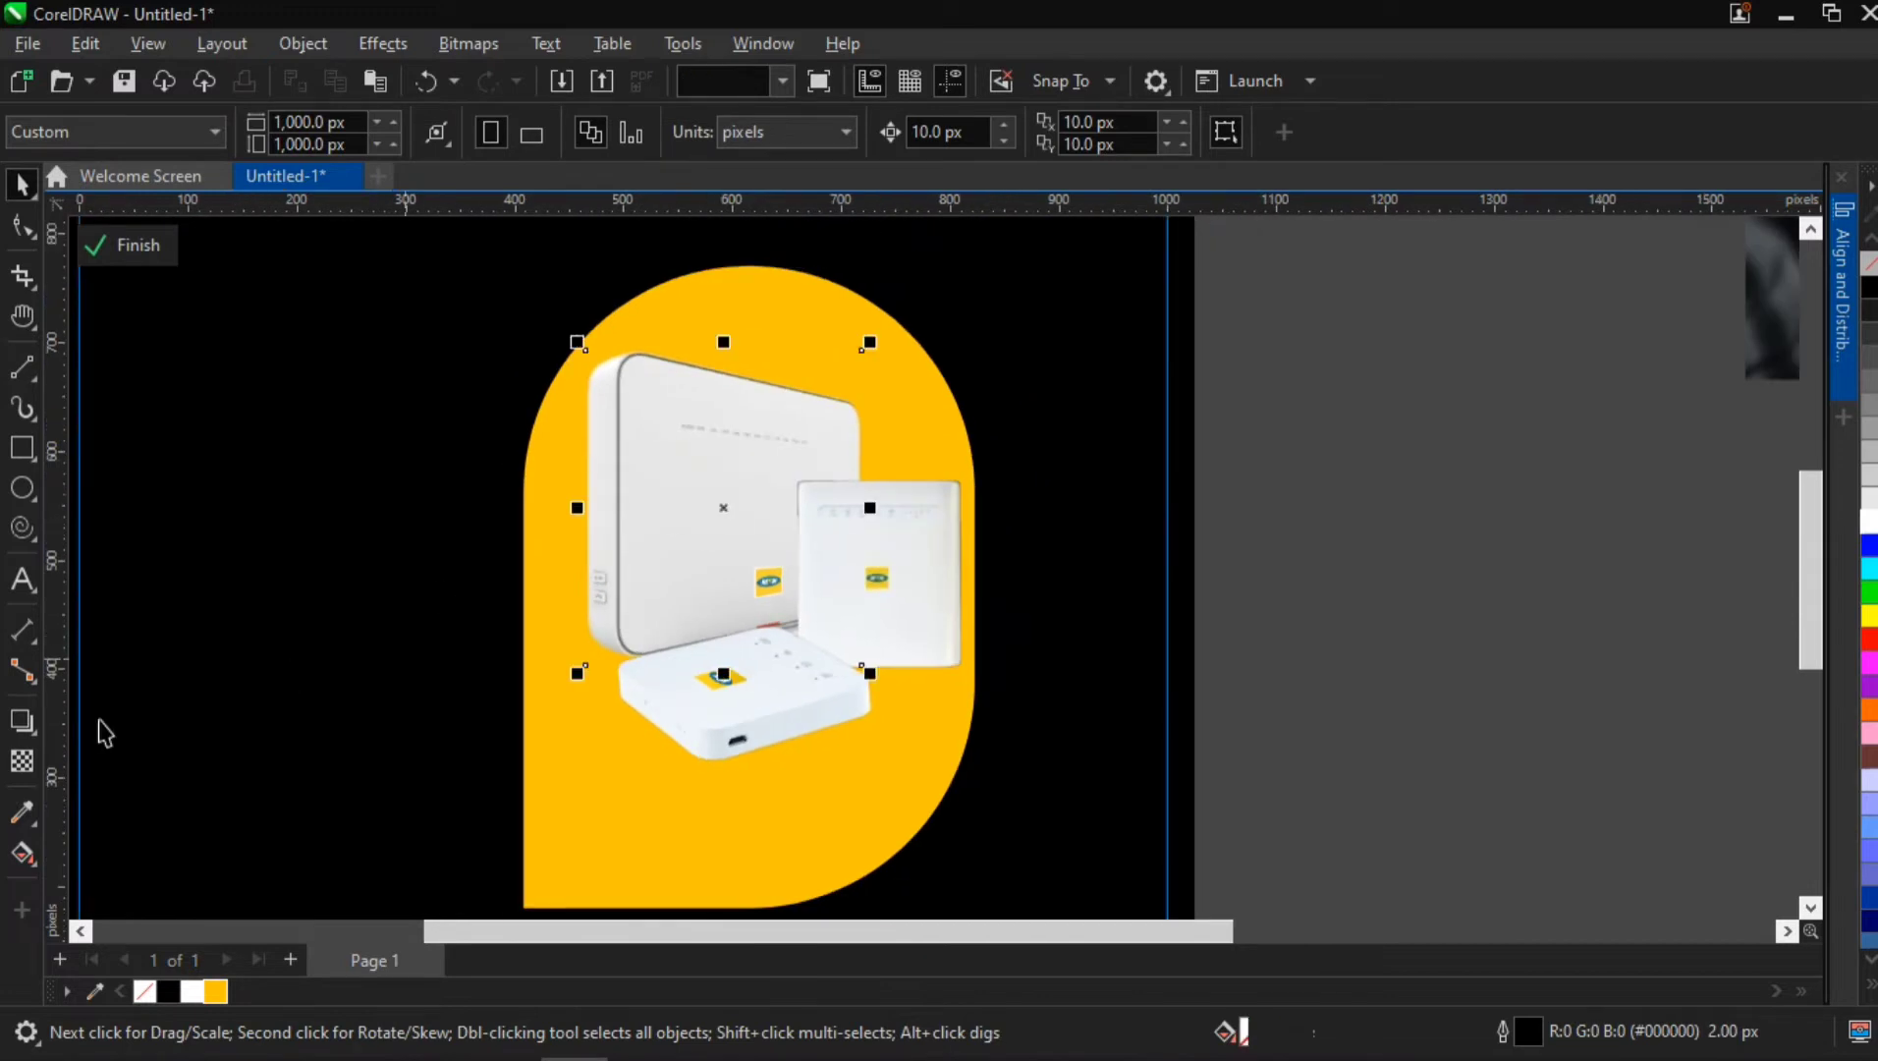
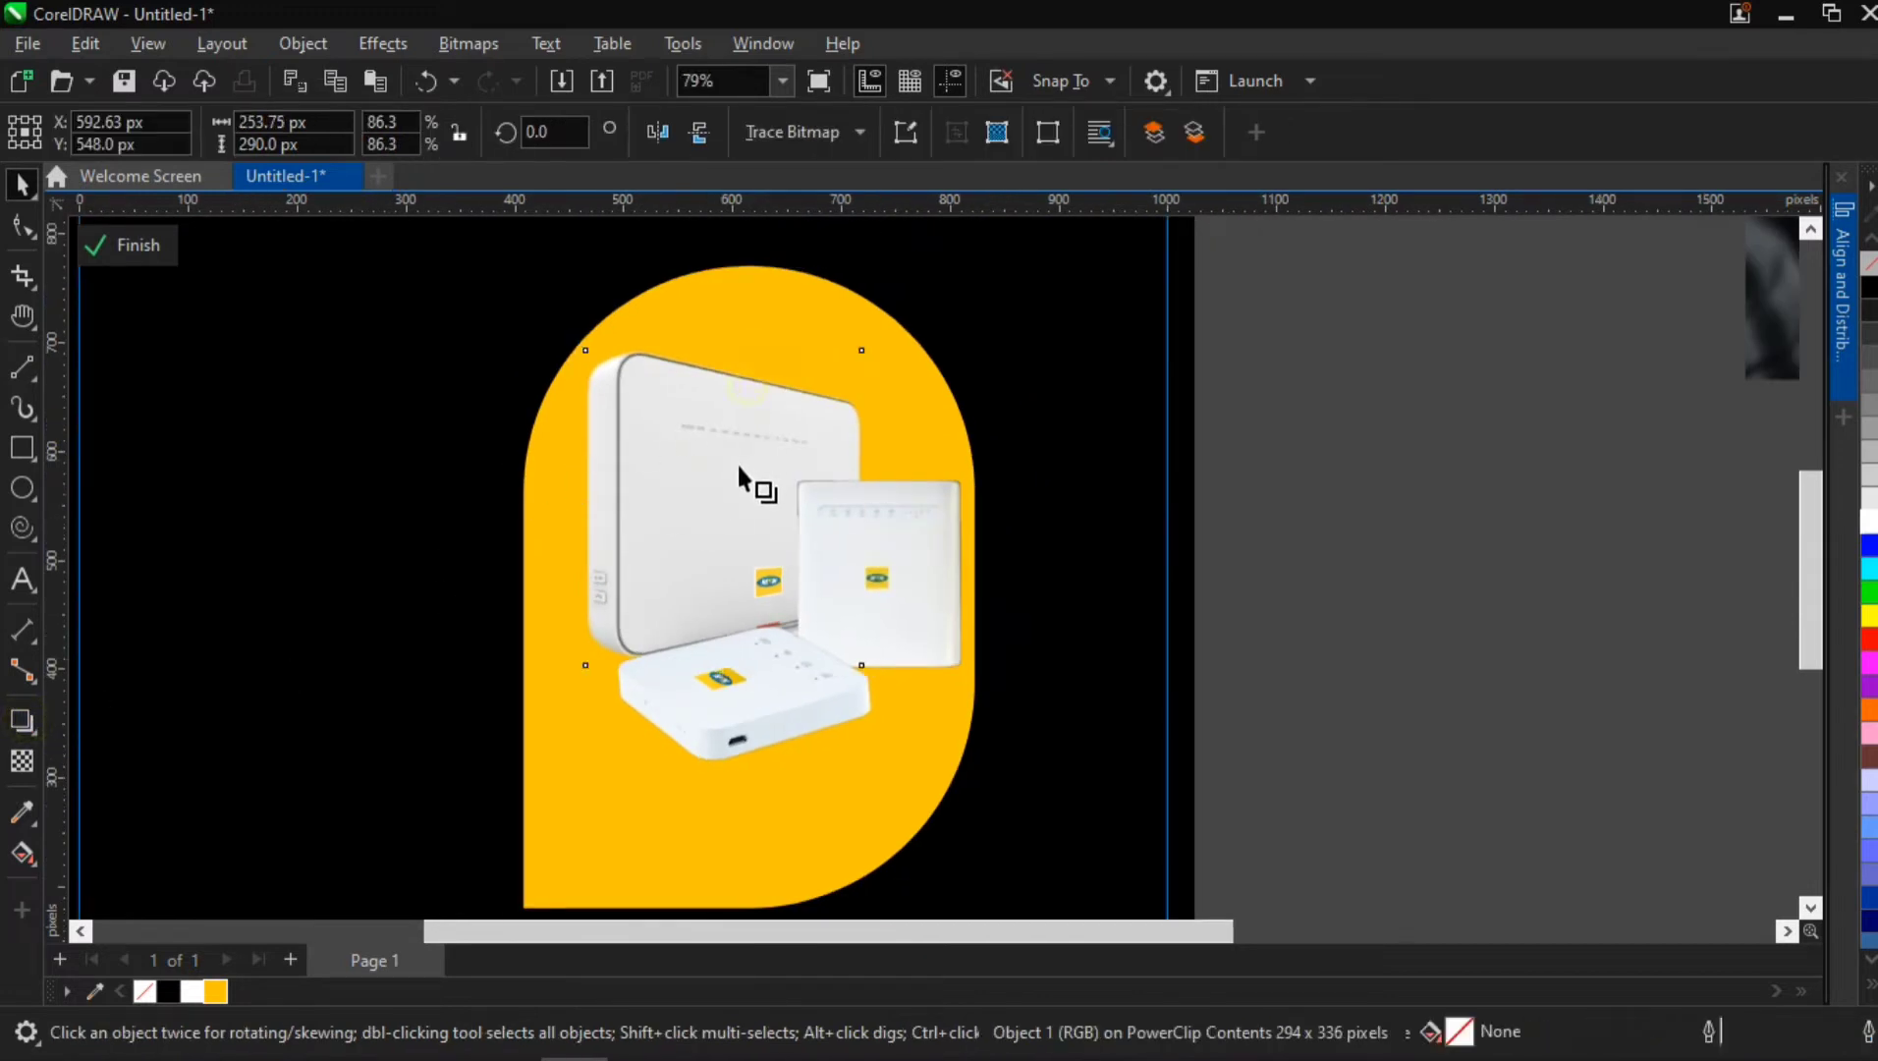
Place a spare copy of the three routers on the empty area beside the page
{"action": "left_click", "coordinate": [22, 184]}
{"action": "left_click", "coordinate": [721, 653], "text": "shift"}
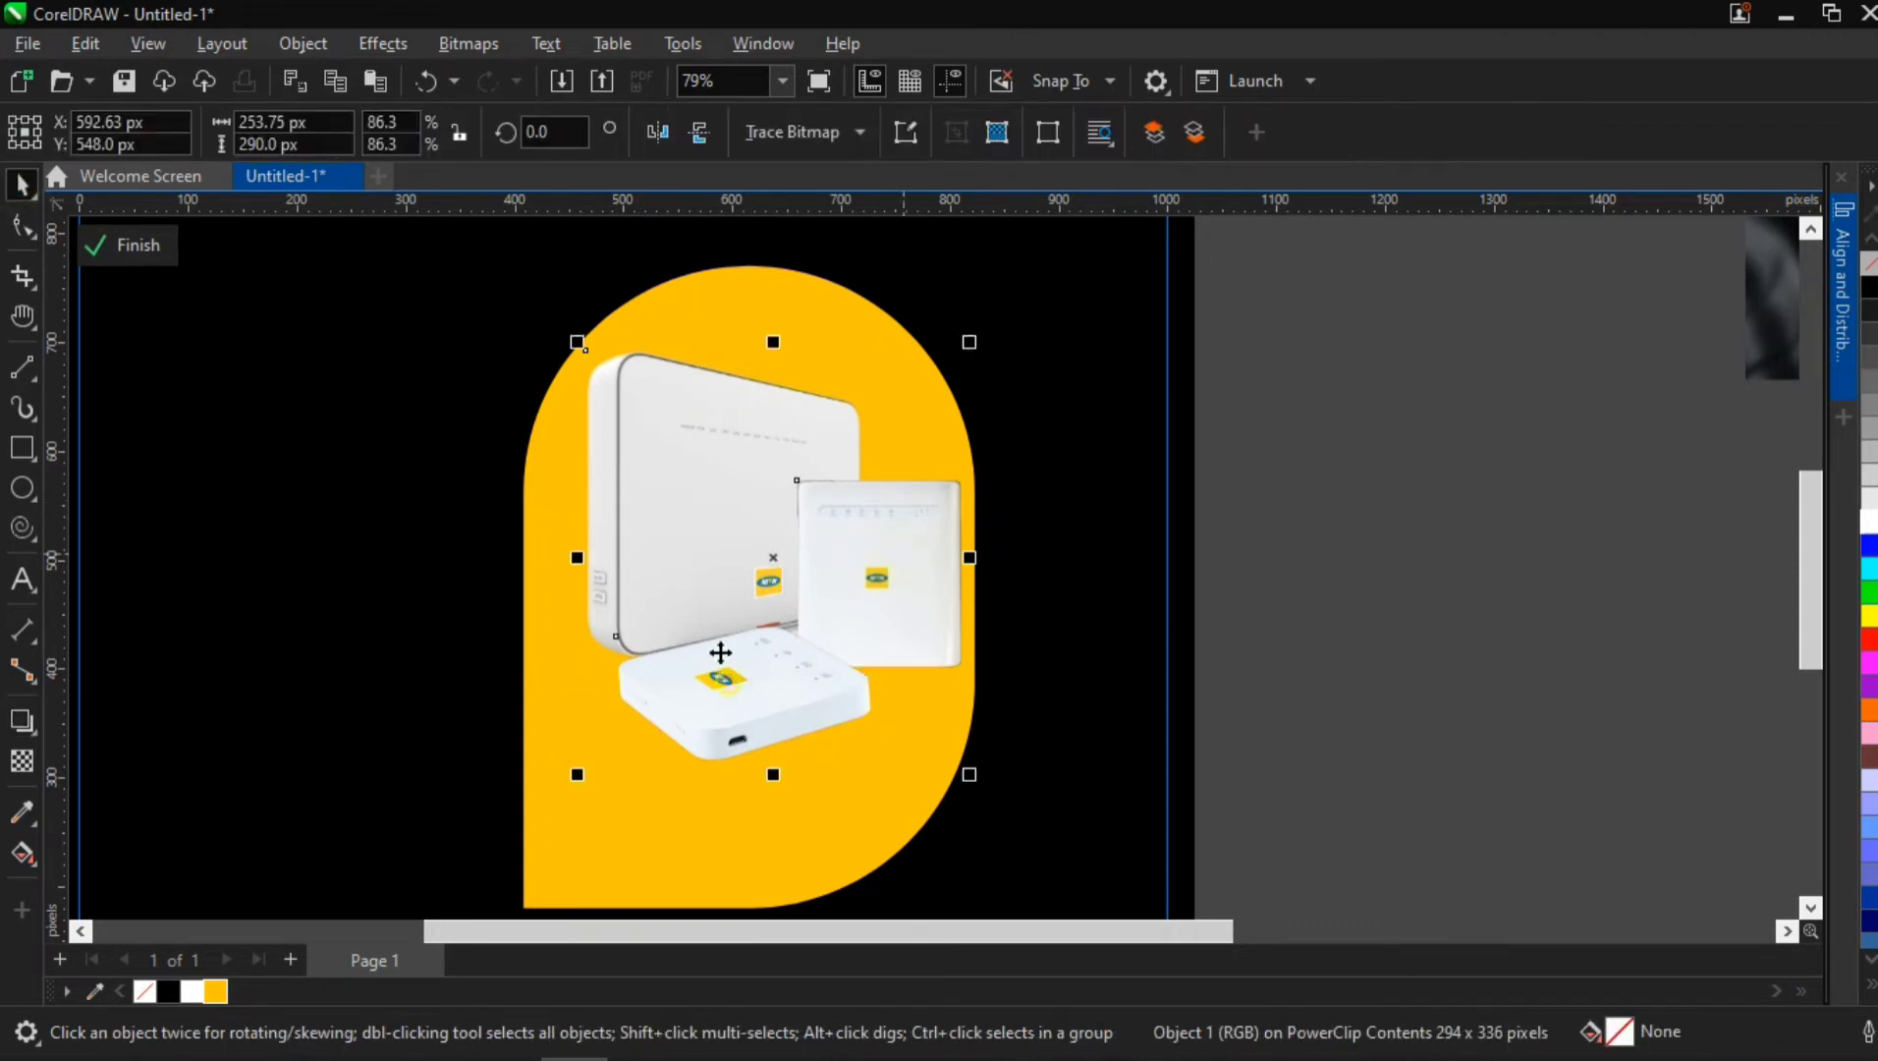
{"action": "left_click_drag", "start_coordinate": [682, 453], "coordinate": [1566, 455]}
{"action": "right_click", "coordinate": [1566, 455]}
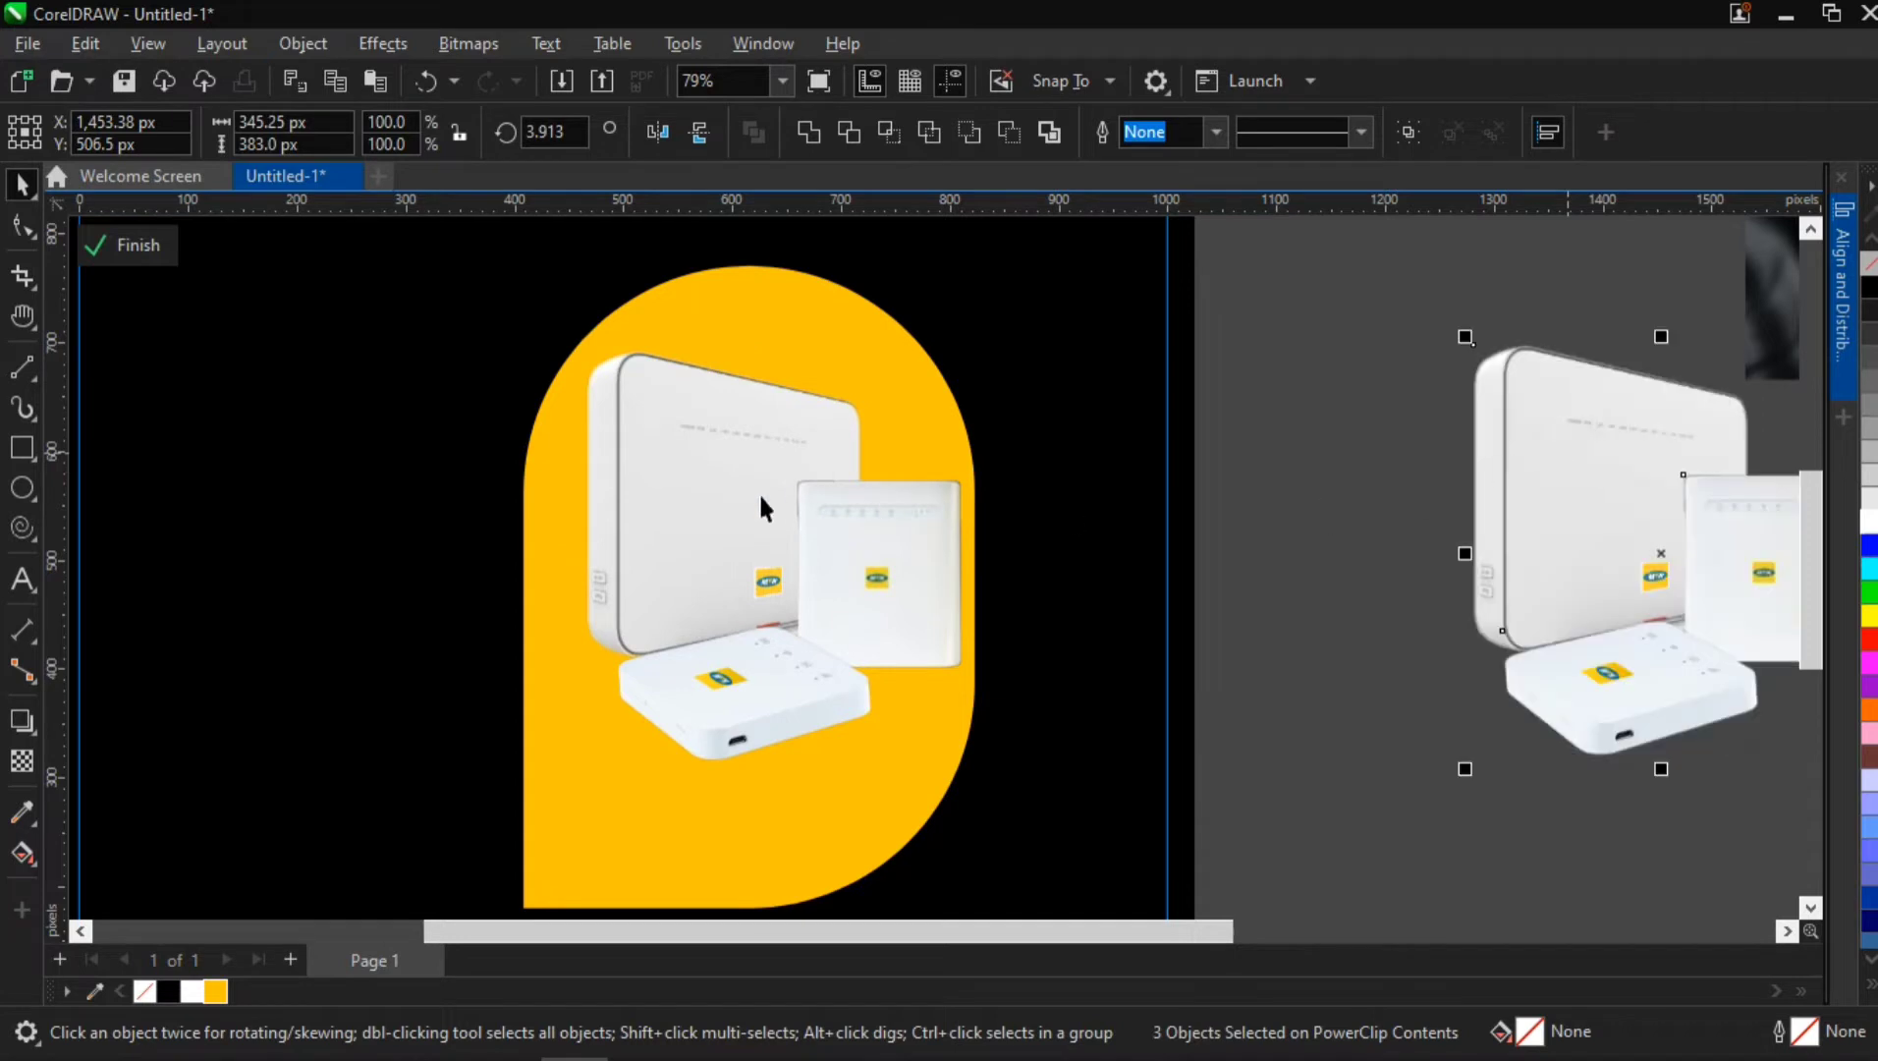
Convert the three routers on the yellow shape into one 300 dpi RGB bitmap with a transparent background
{"action": "left_click", "coordinate": [760, 493]}
{"action": "left_click", "coordinate": [888, 572], "text": "shift"}
{"action": "left_click", "coordinate": [762, 691], "text": "shift"}
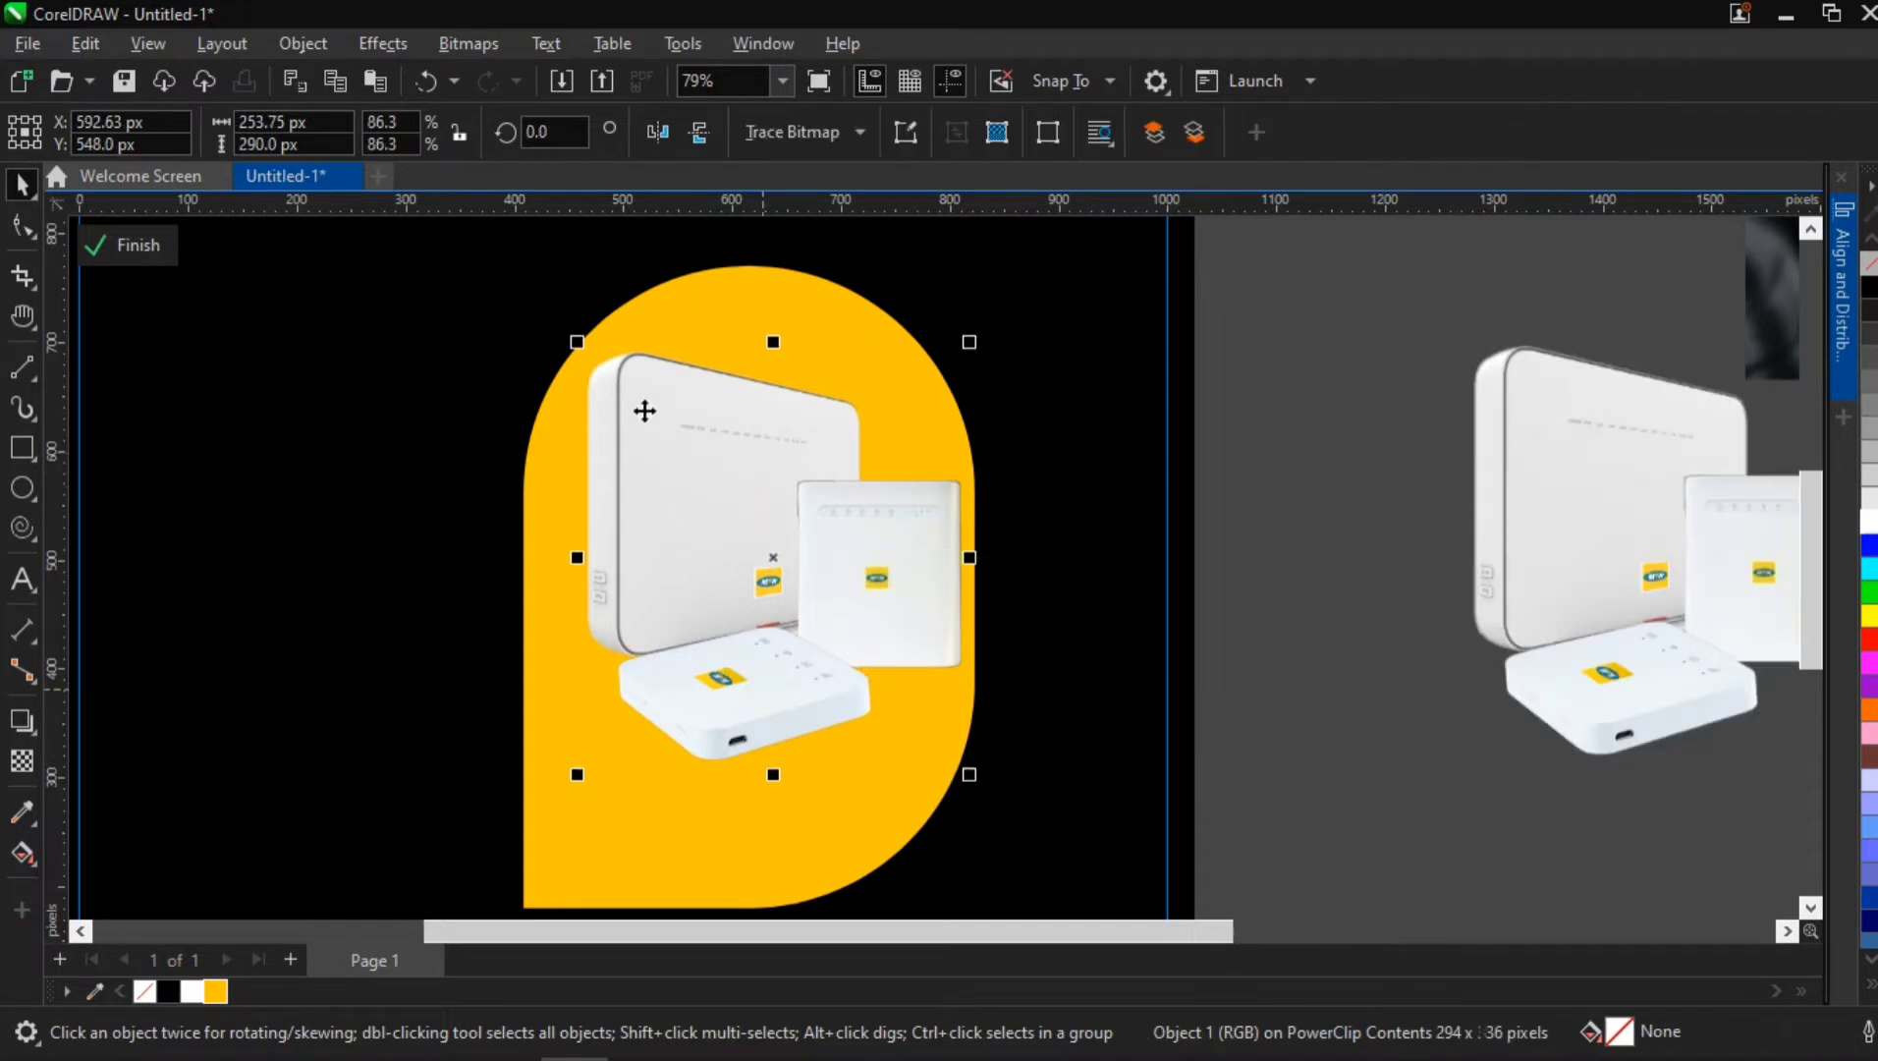
{"action": "left_click", "coordinate": [481, 46]}
{"action": "left_click", "coordinate": [494, 79]}
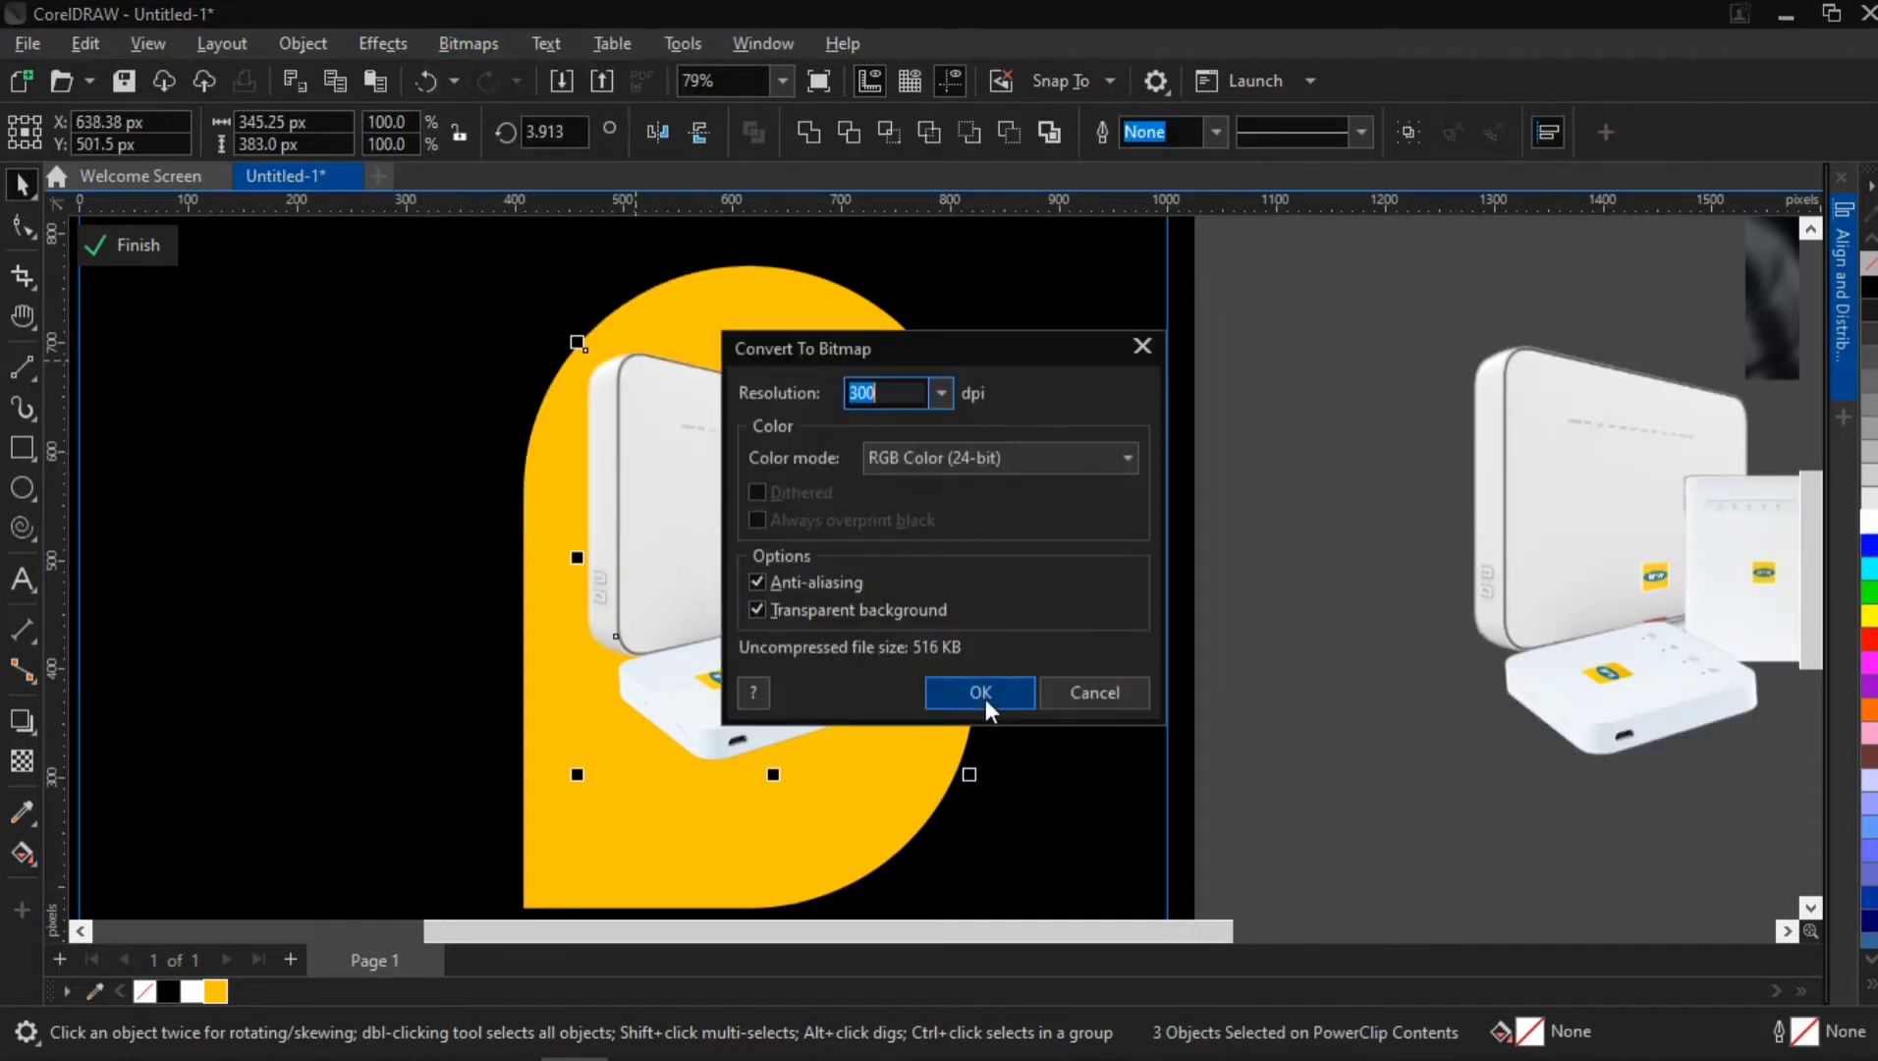
{"action": "left_click", "coordinate": [984, 698]}
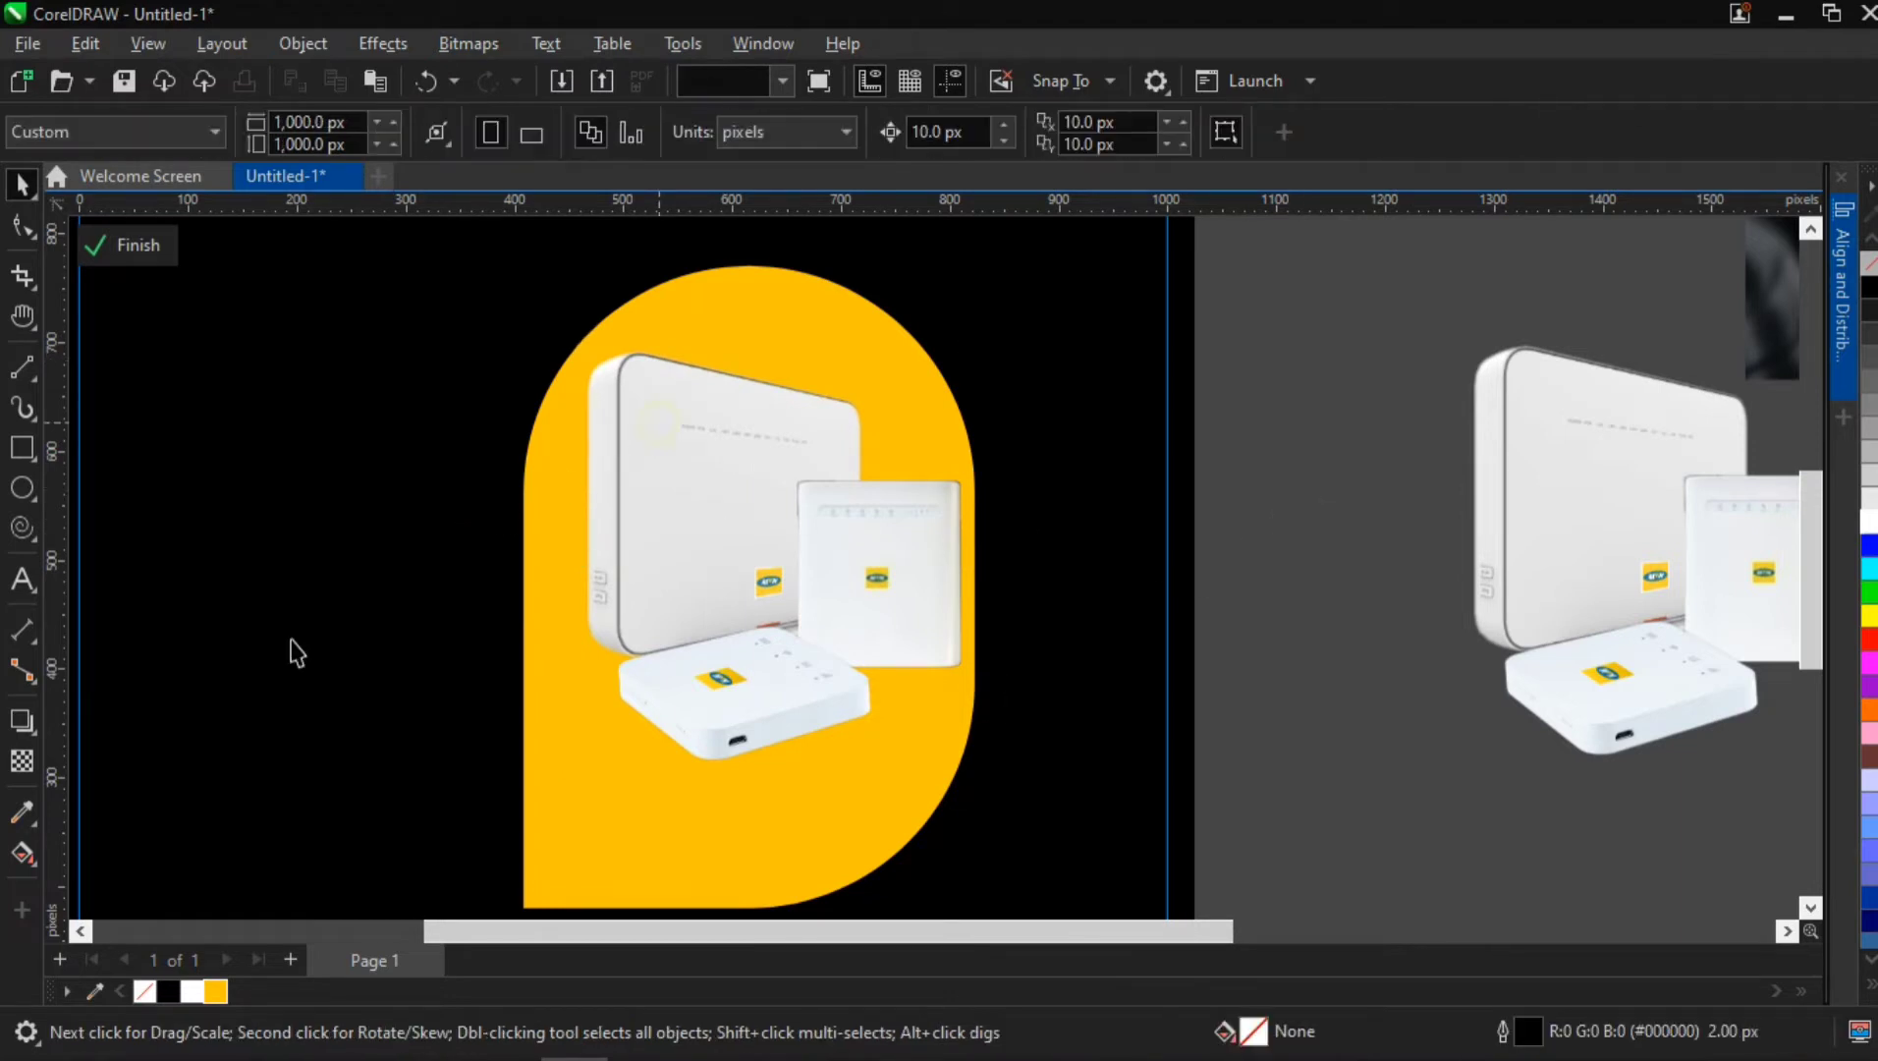
Try a perspective drop shadow on the combined router bitmap, and undo both the shadow and the bitmap conversion
{"action": "left_click", "coordinate": [22, 727]}
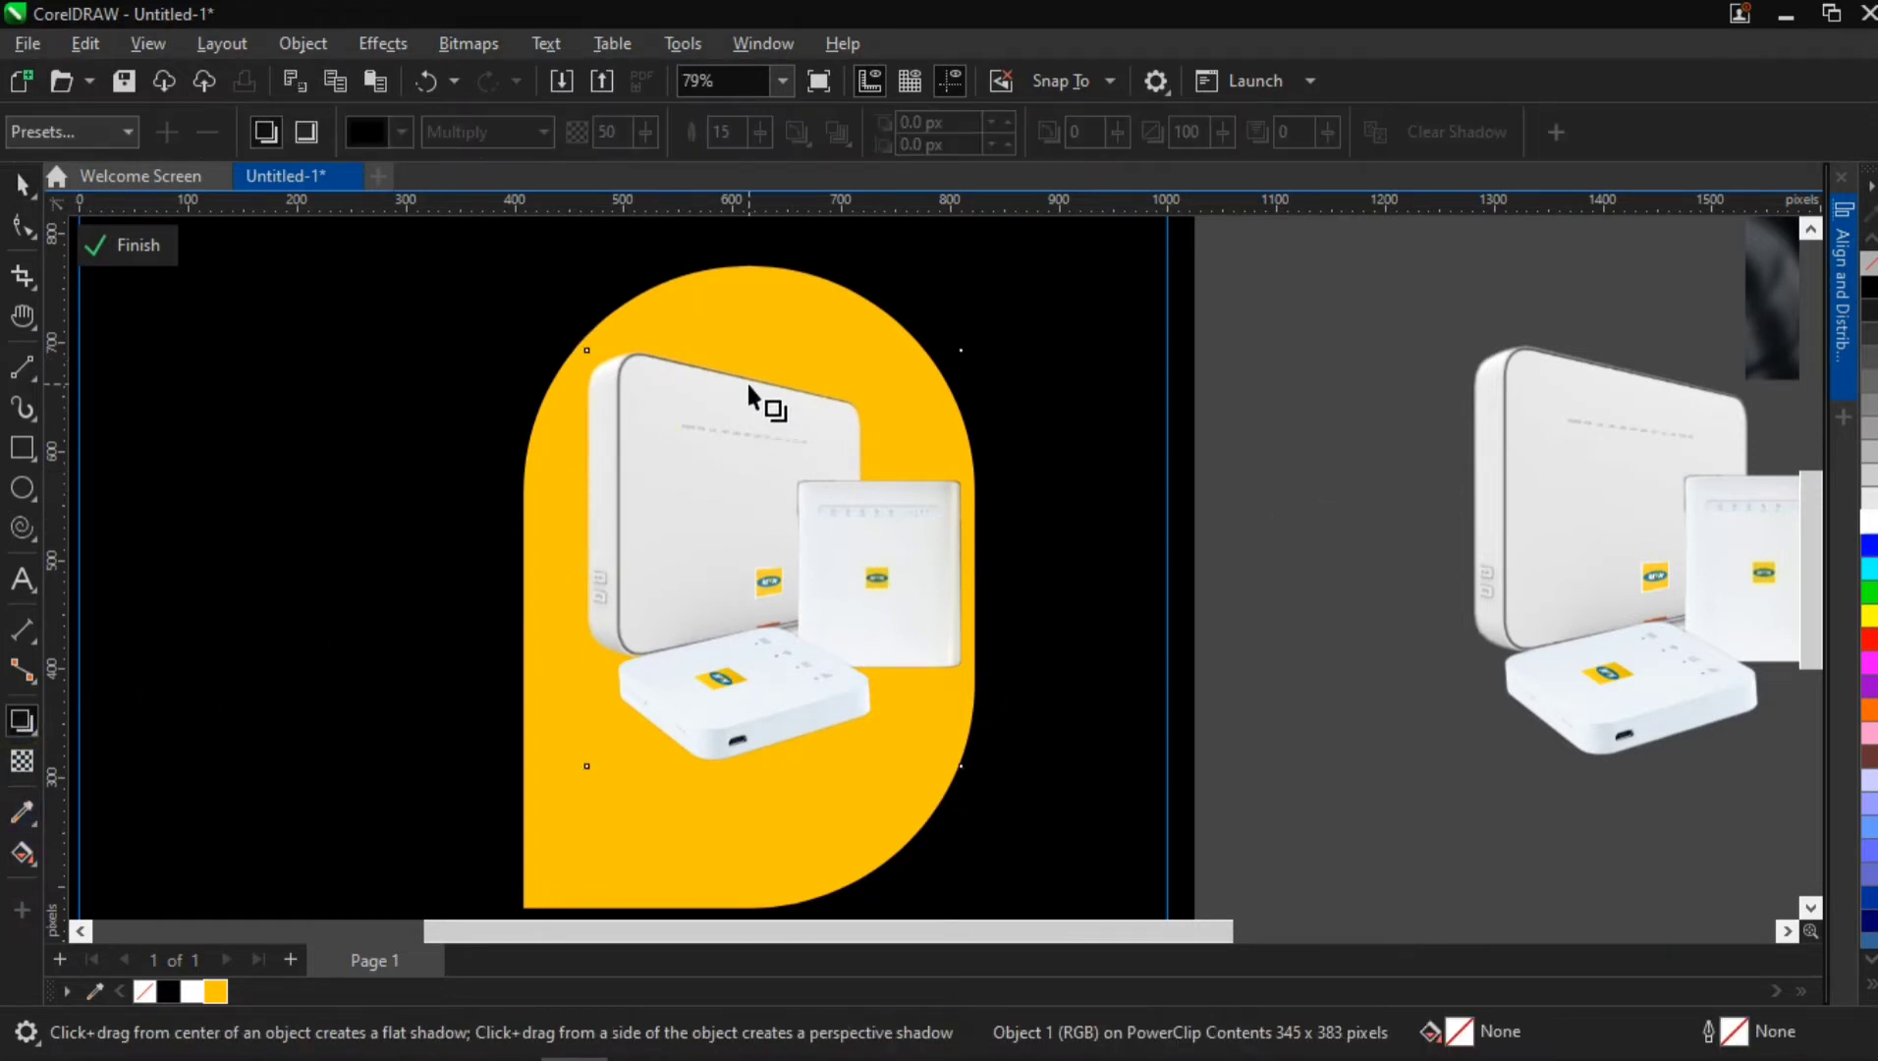
{"action": "left_click_drag", "start_coordinate": [747, 384], "coordinate": [774, 767]}
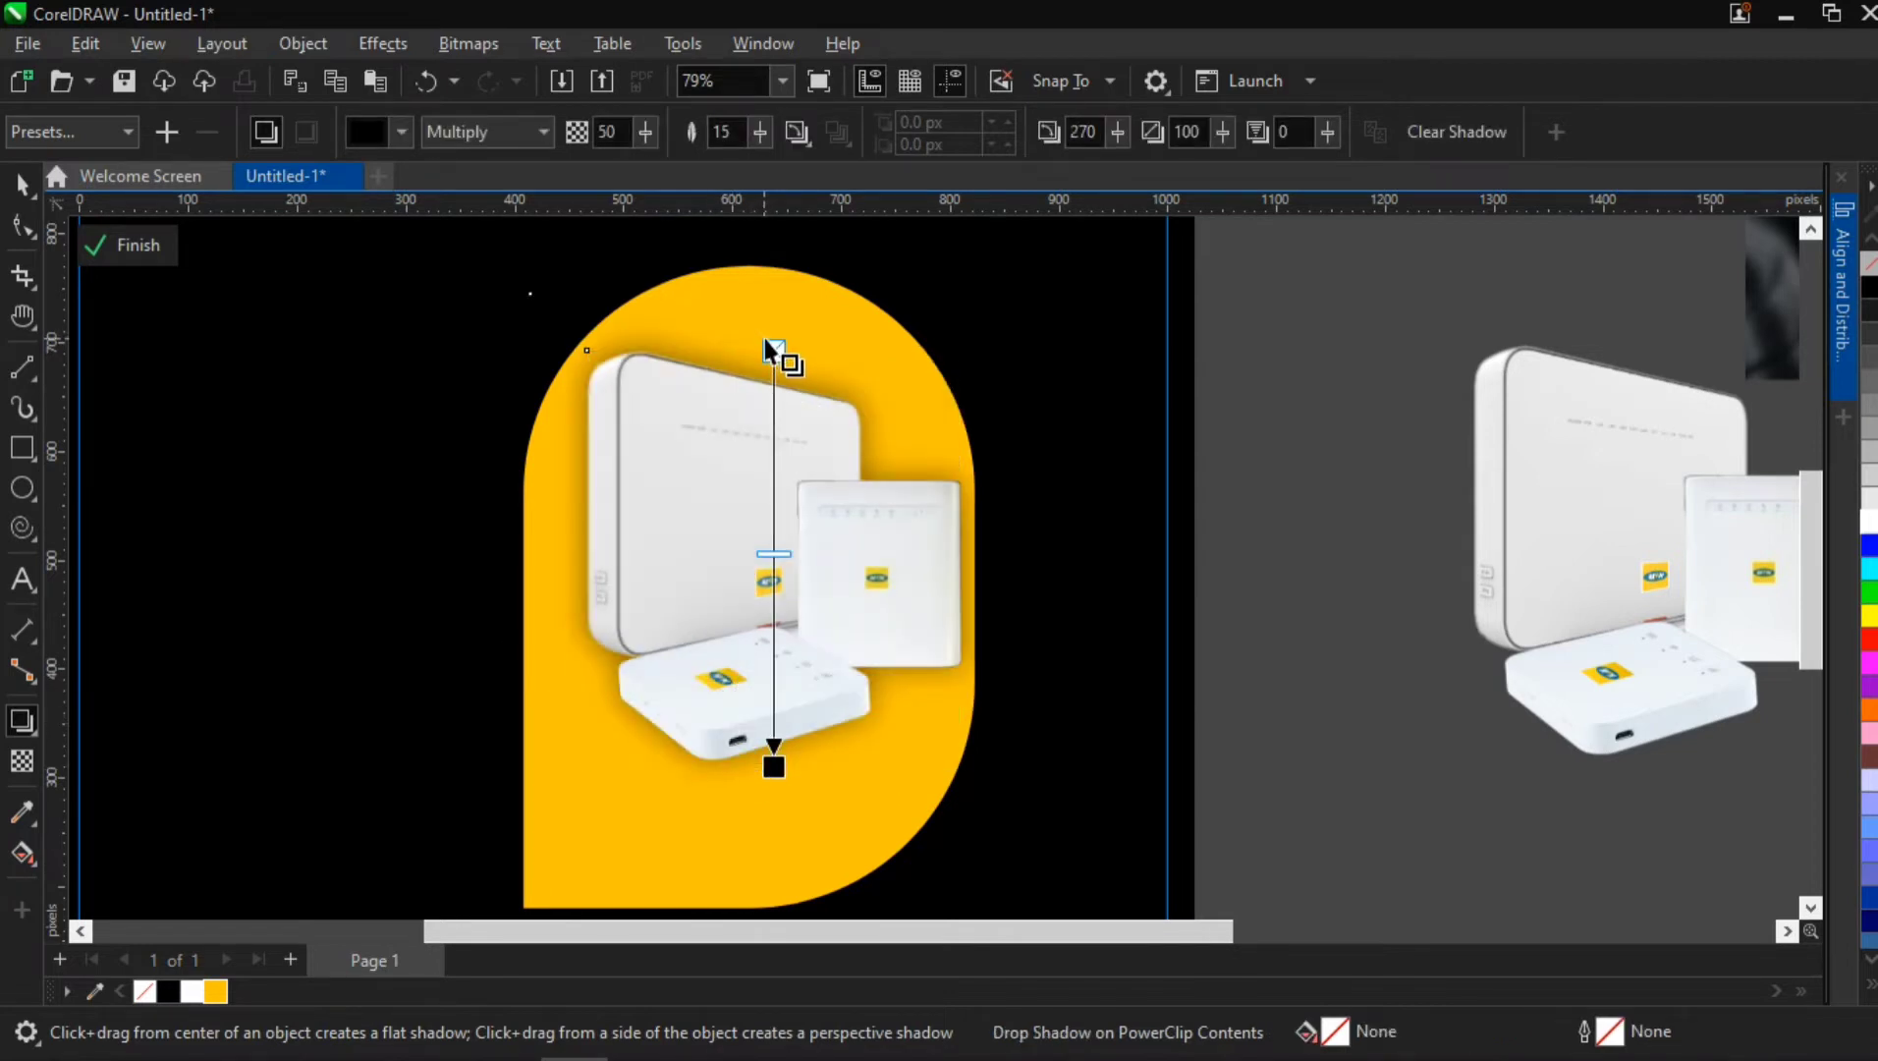
{"action": "left_click_drag", "start_coordinate": [769, 346], "coordinate": [737, 453]}
{"action": "key", "text": "ctrl+z"}
{"action": "key", "text": "ctrl+z"}
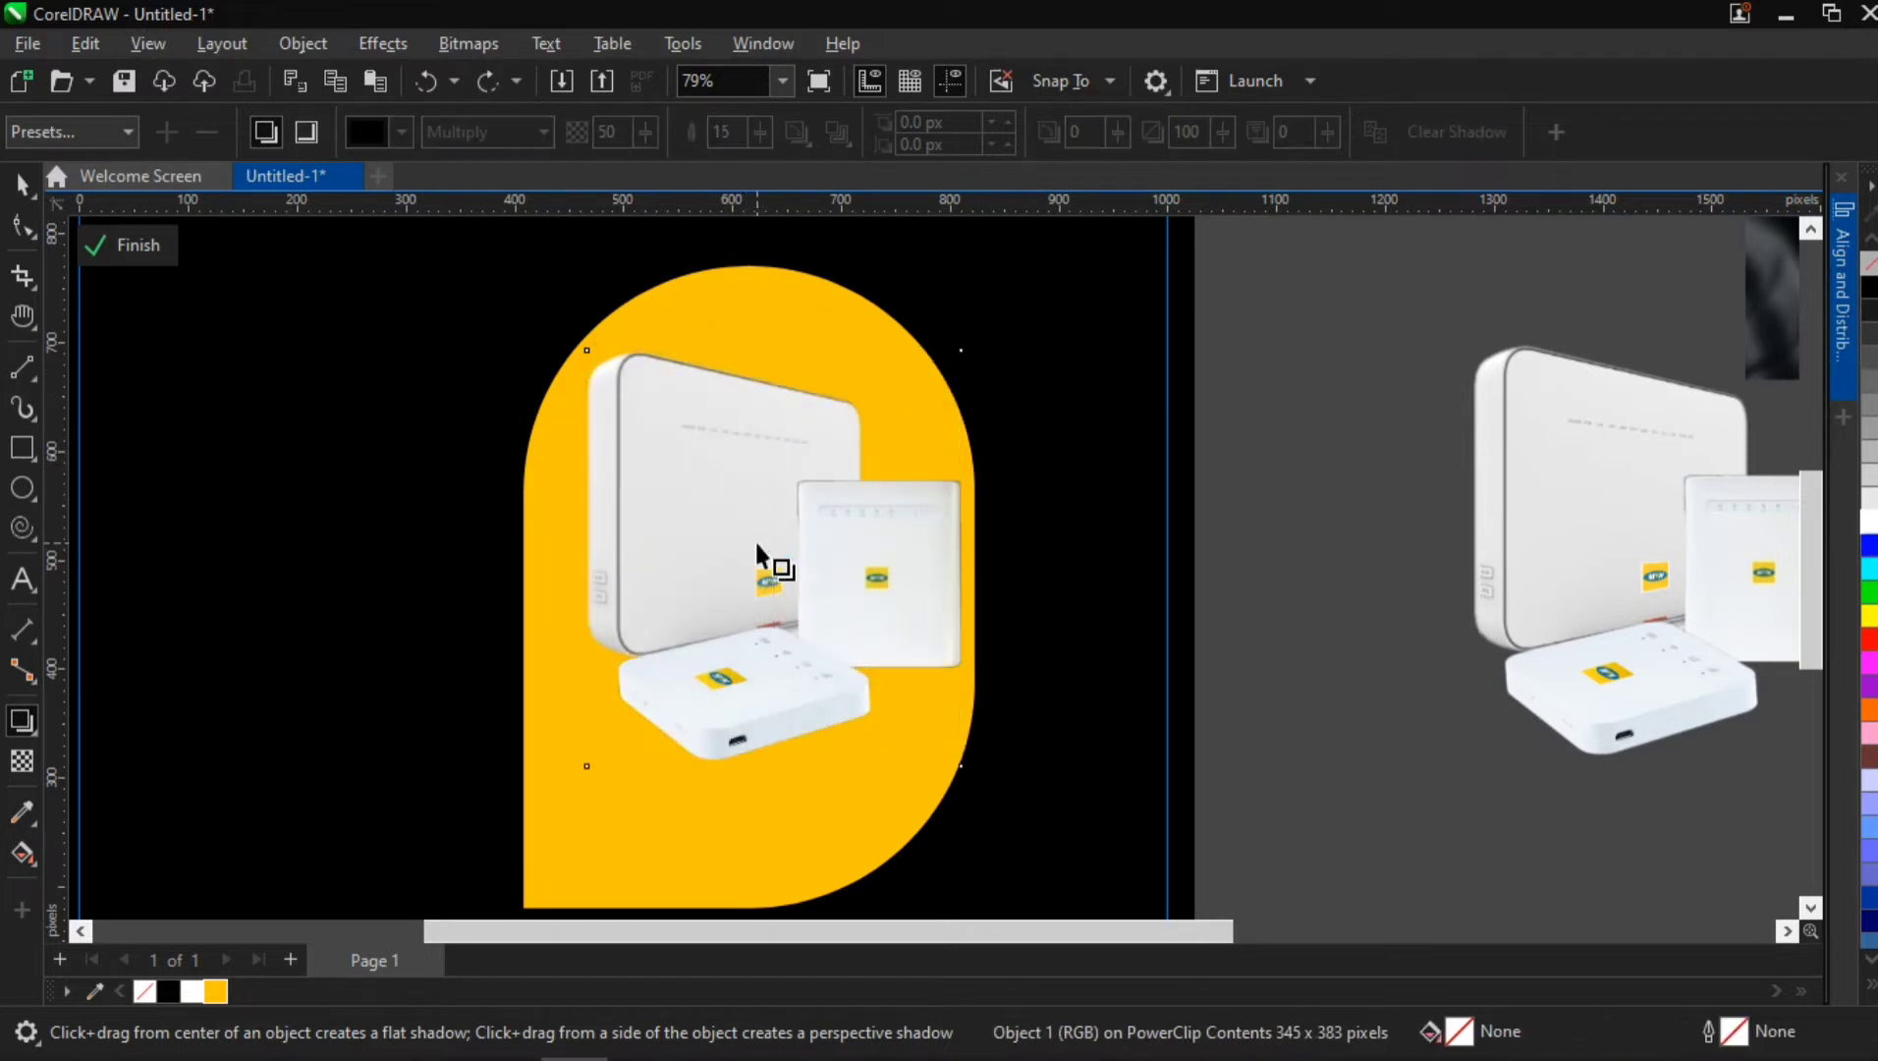
{"action": "left_click", "coordinate": [19, 181]}
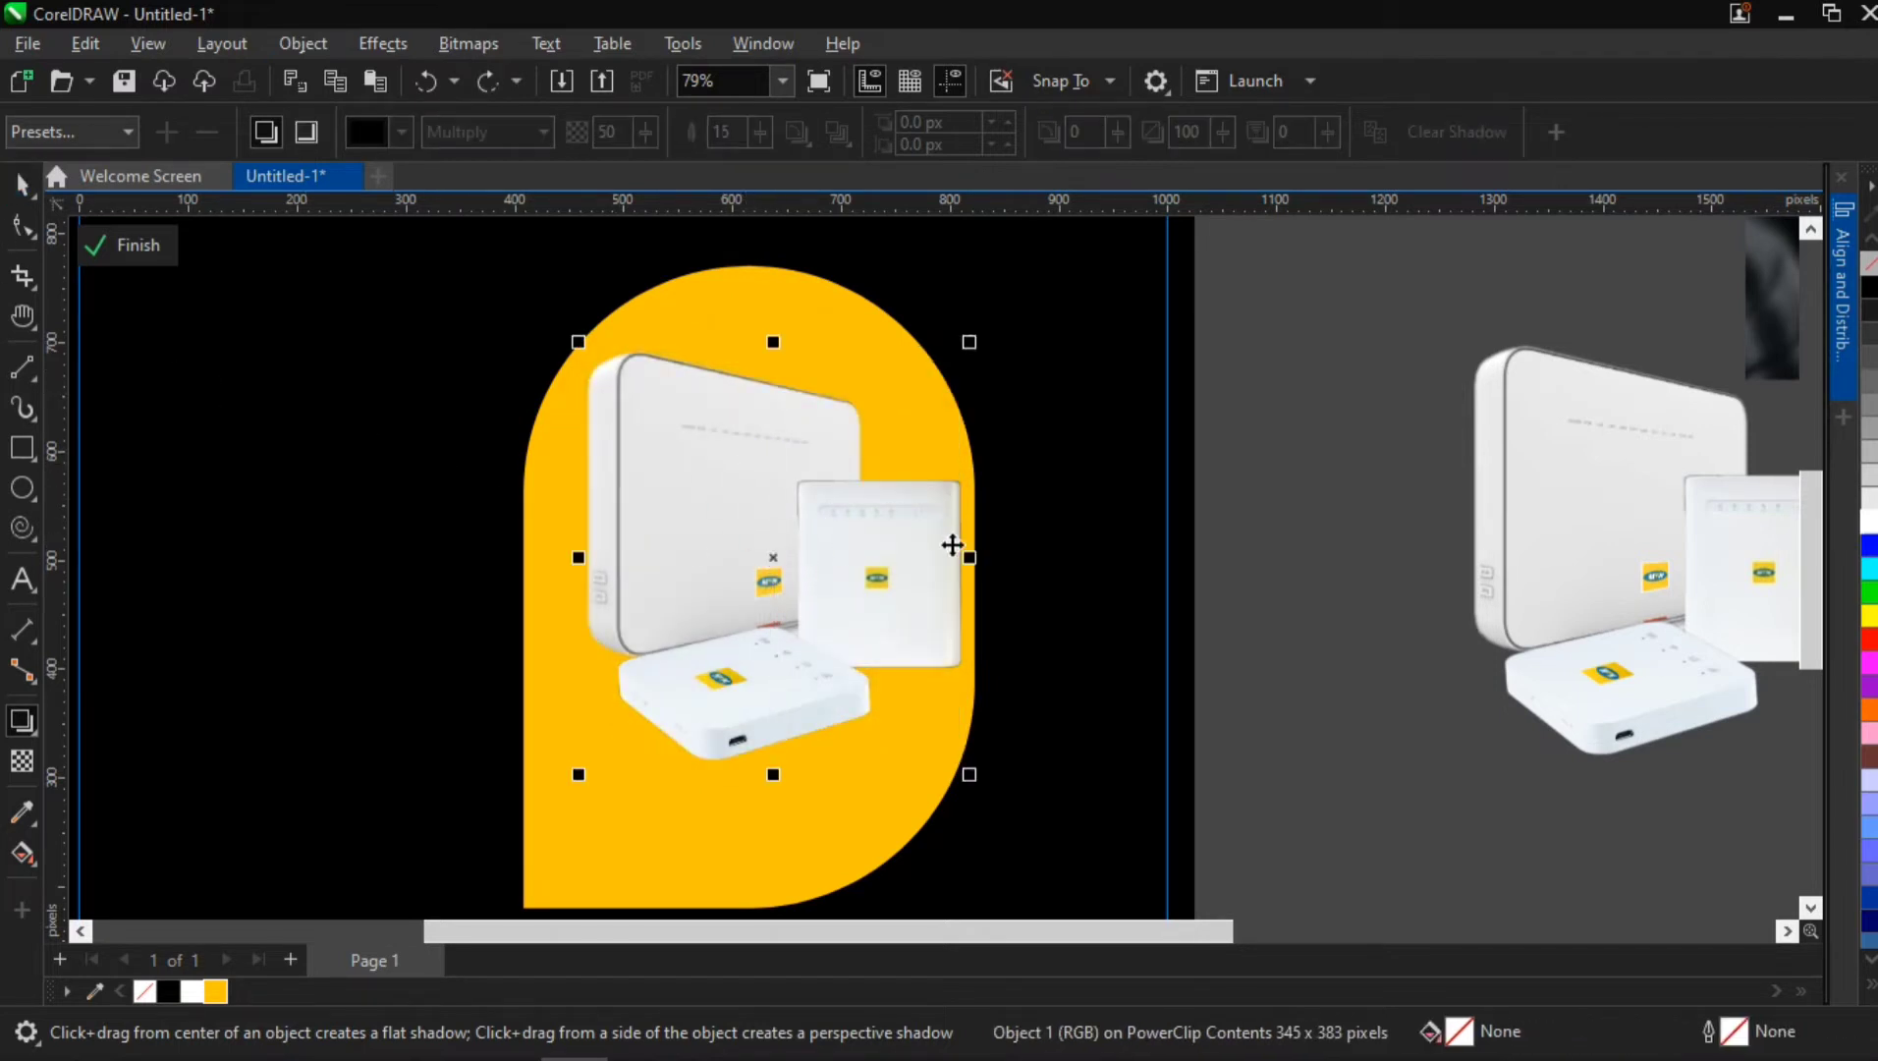
{"action": "left_click", "coordinate": [902, 543], "text": "shift"}
Convert the square router and the large router on the yellow shape into separate bitmaps
{"action": "left_click", "coordinate": [875, 573]}
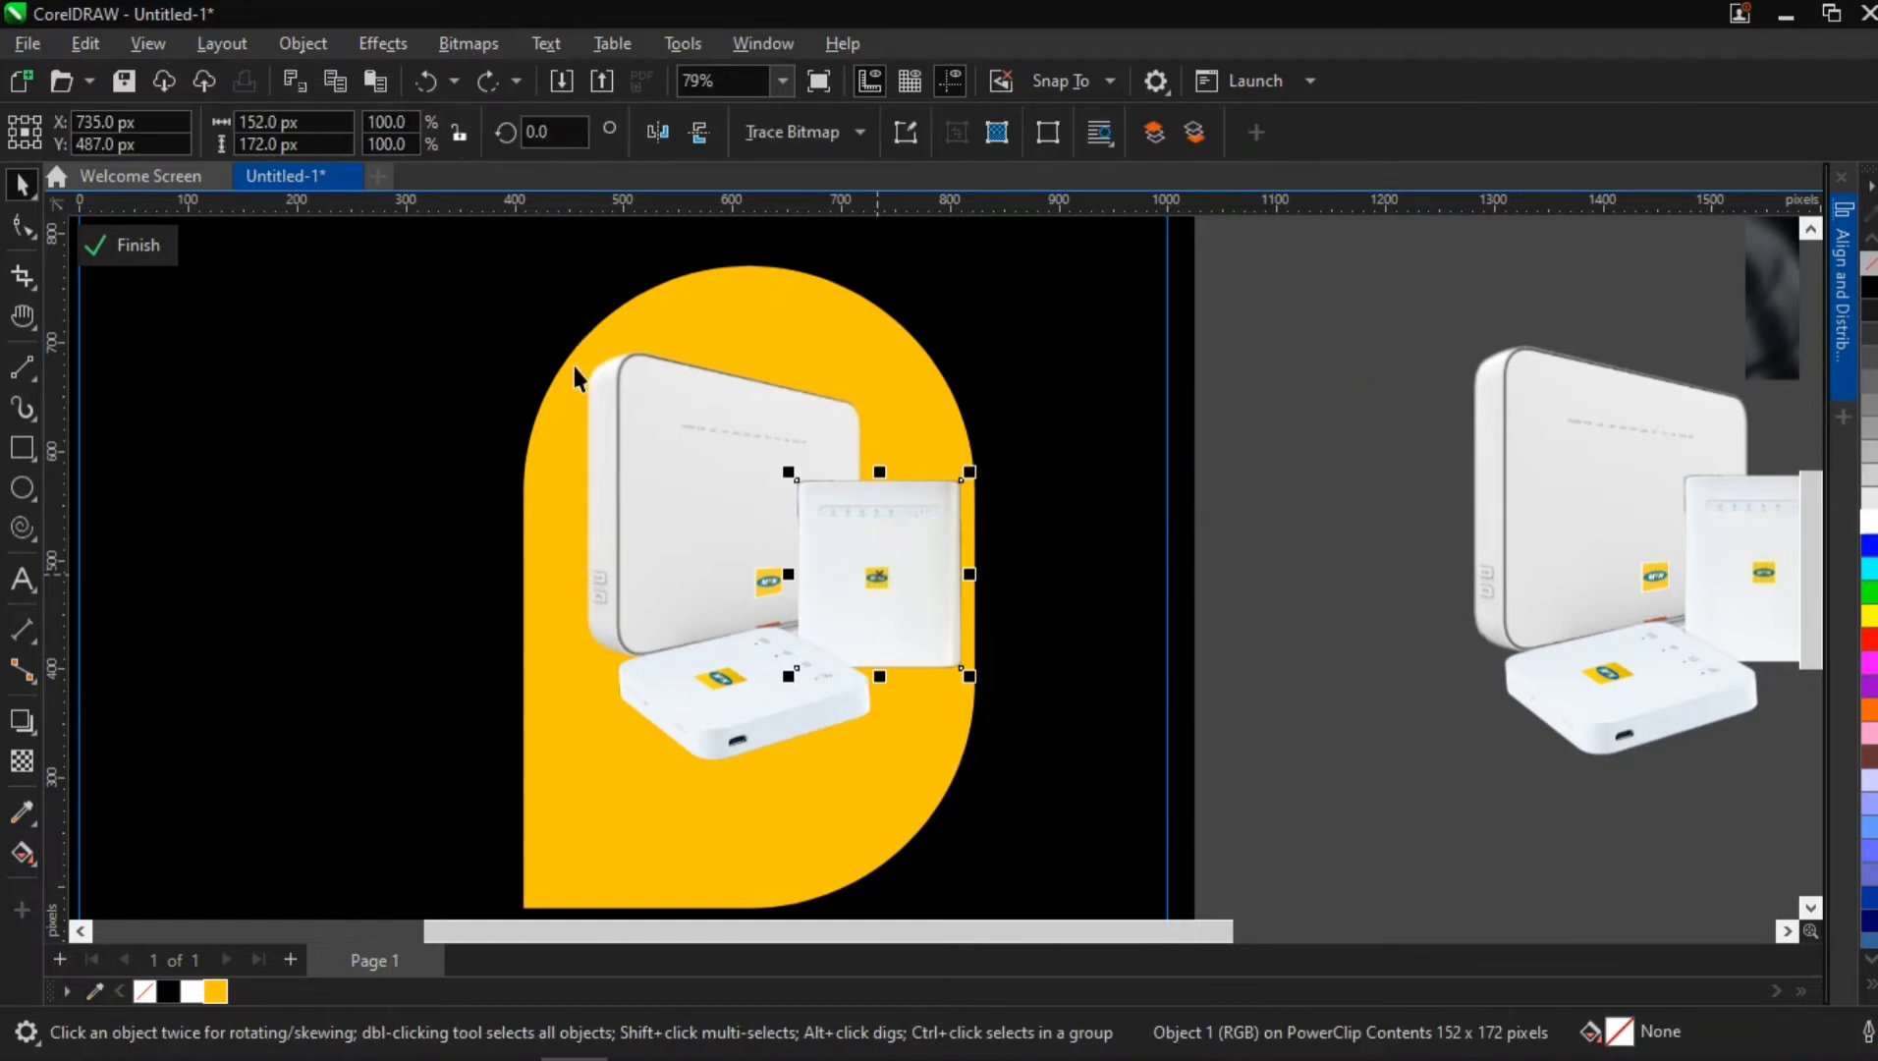
{"action": "left_click", "coordinate": [482, 45]}
{"action": "left_click", "coordinate": [494, 80]}
{"action": "left_click", "coordinate": [943, 690]}
{"action": "left_click", "coordinate": [671, 448]}
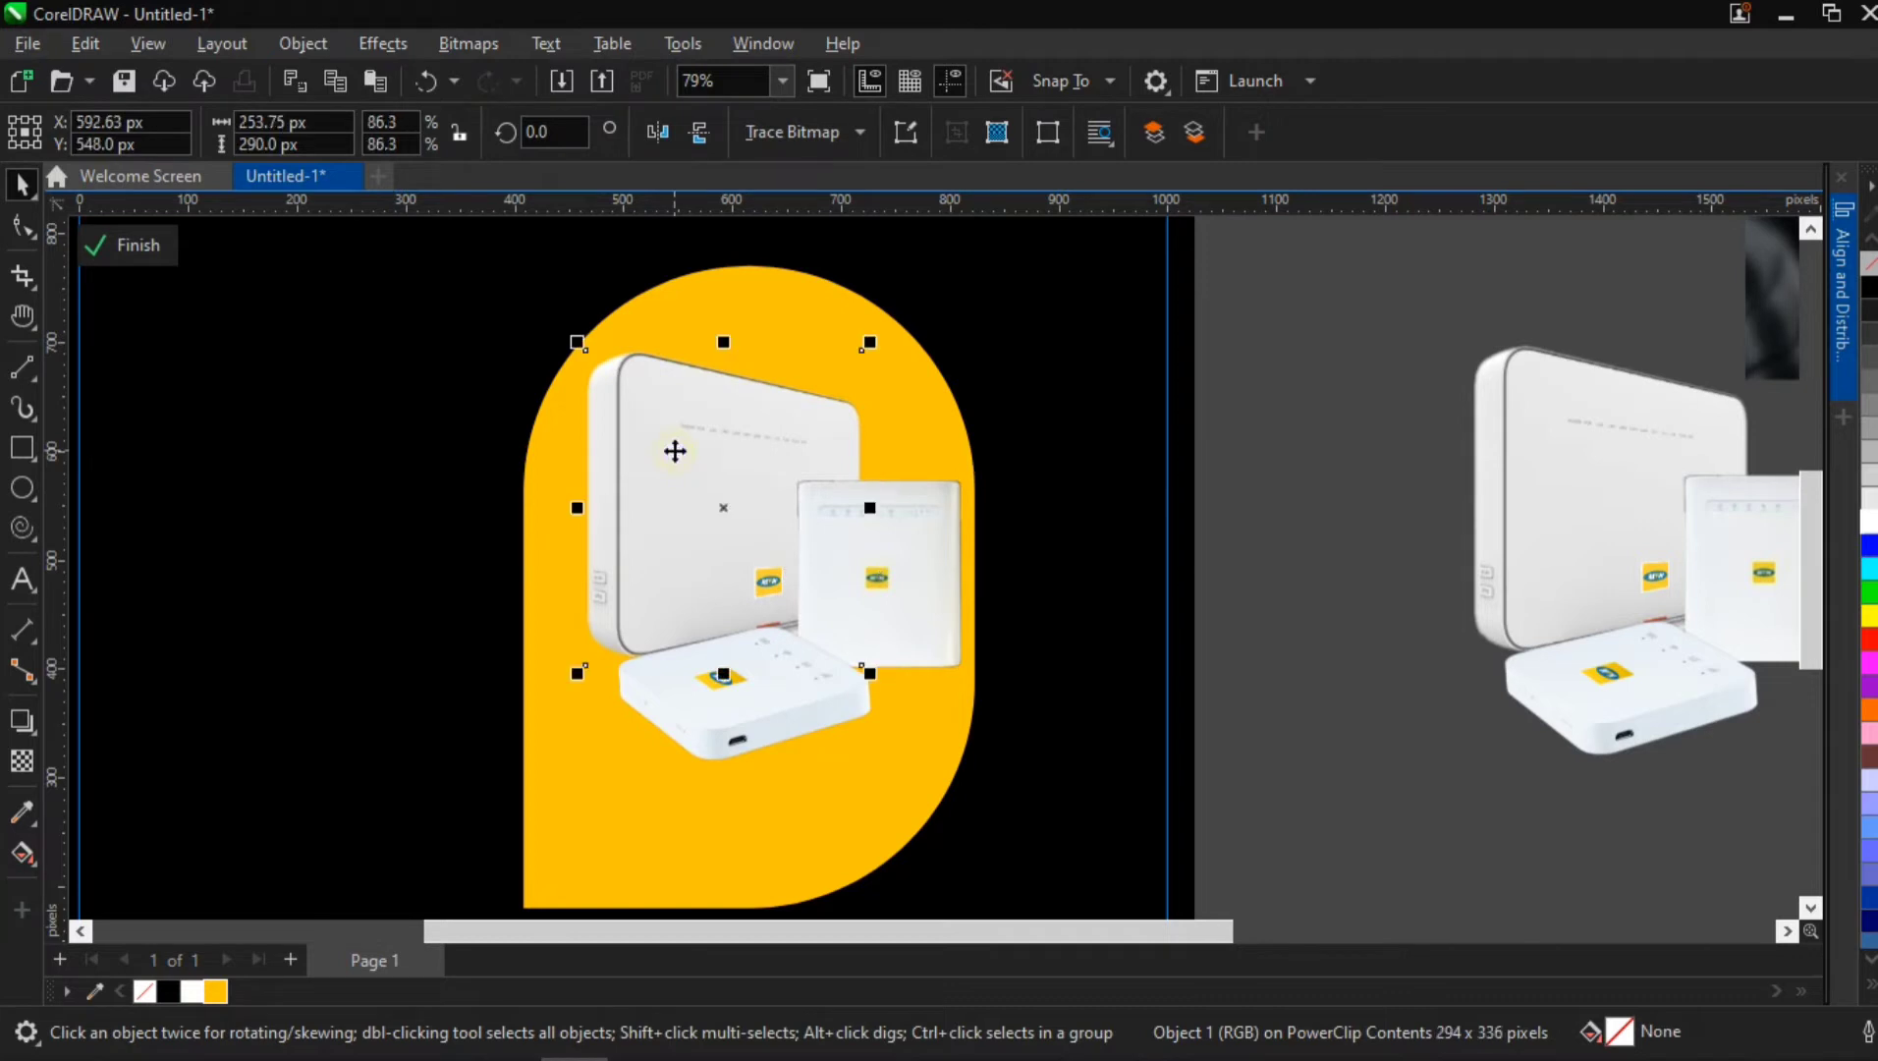
{"action": "left_click", "coordinate": [462, 45]}
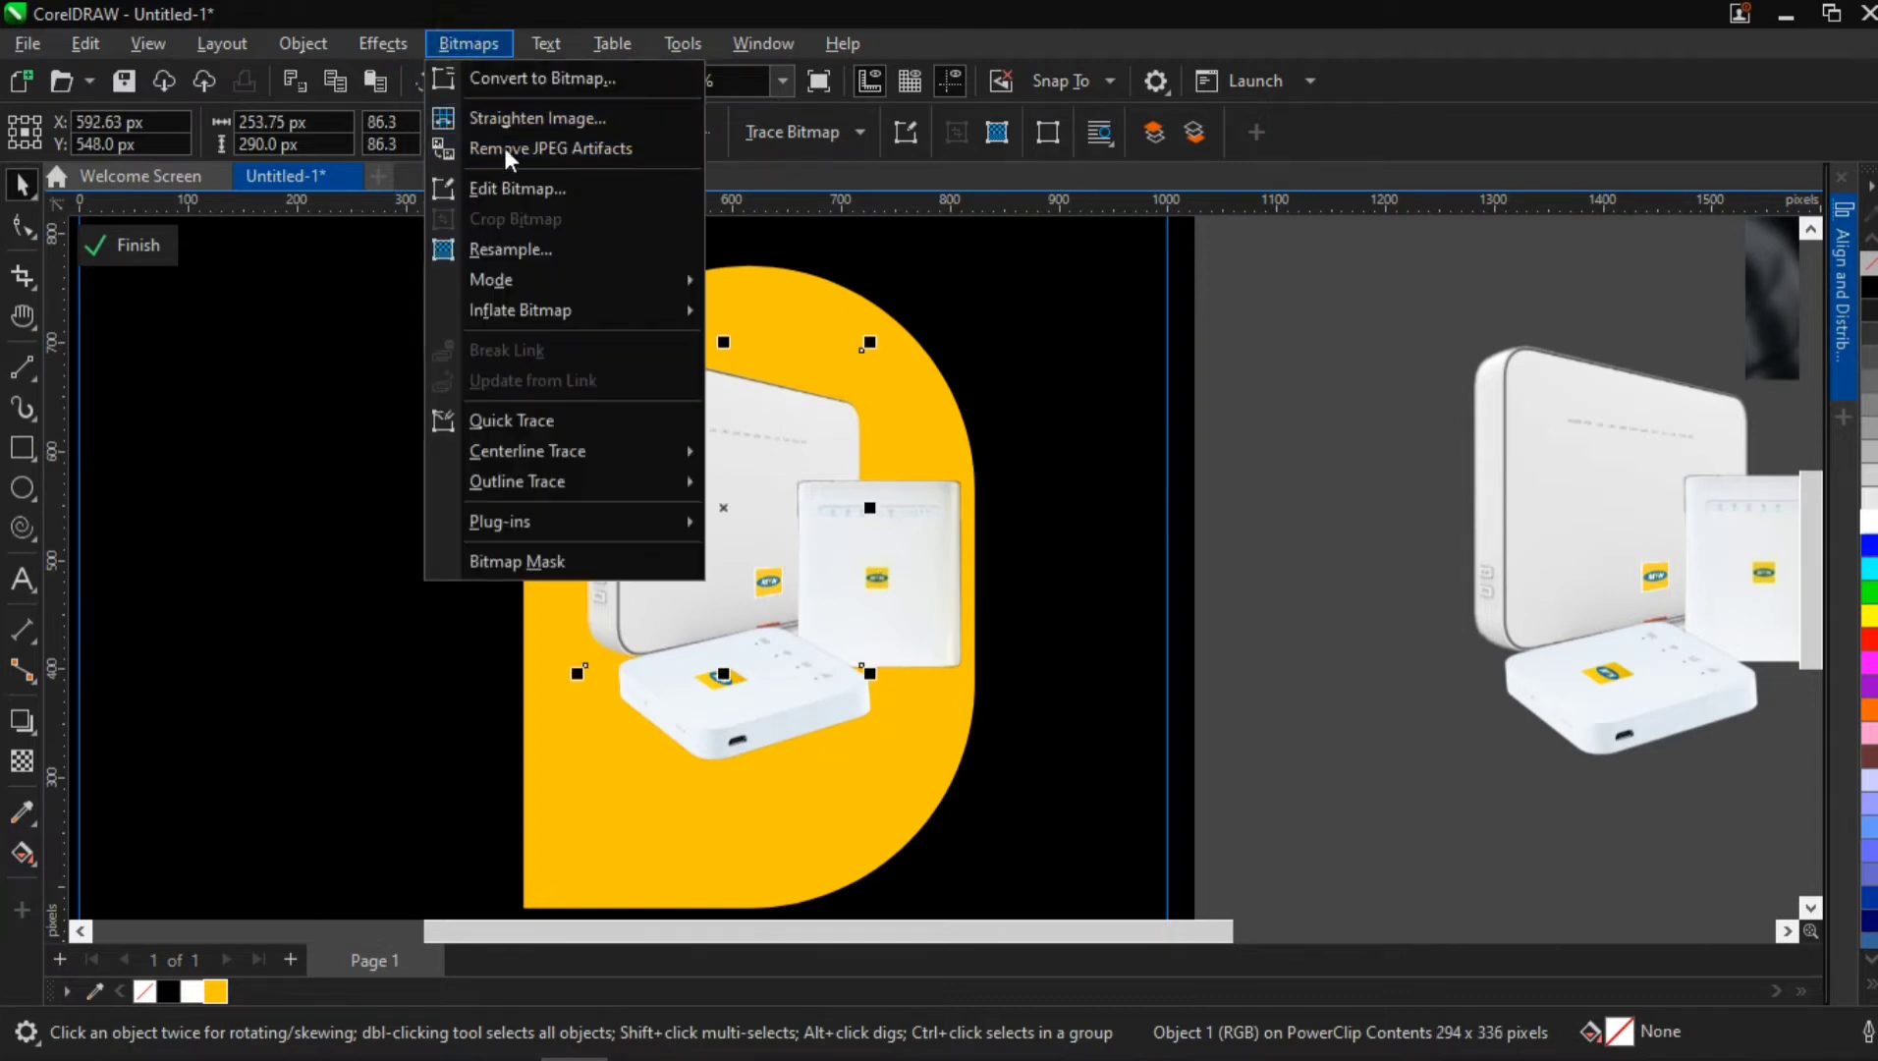
{"action": "left_click", "coordinate": [517, 81]}
{"action": "left_click", "coordinate": [976, 688]}
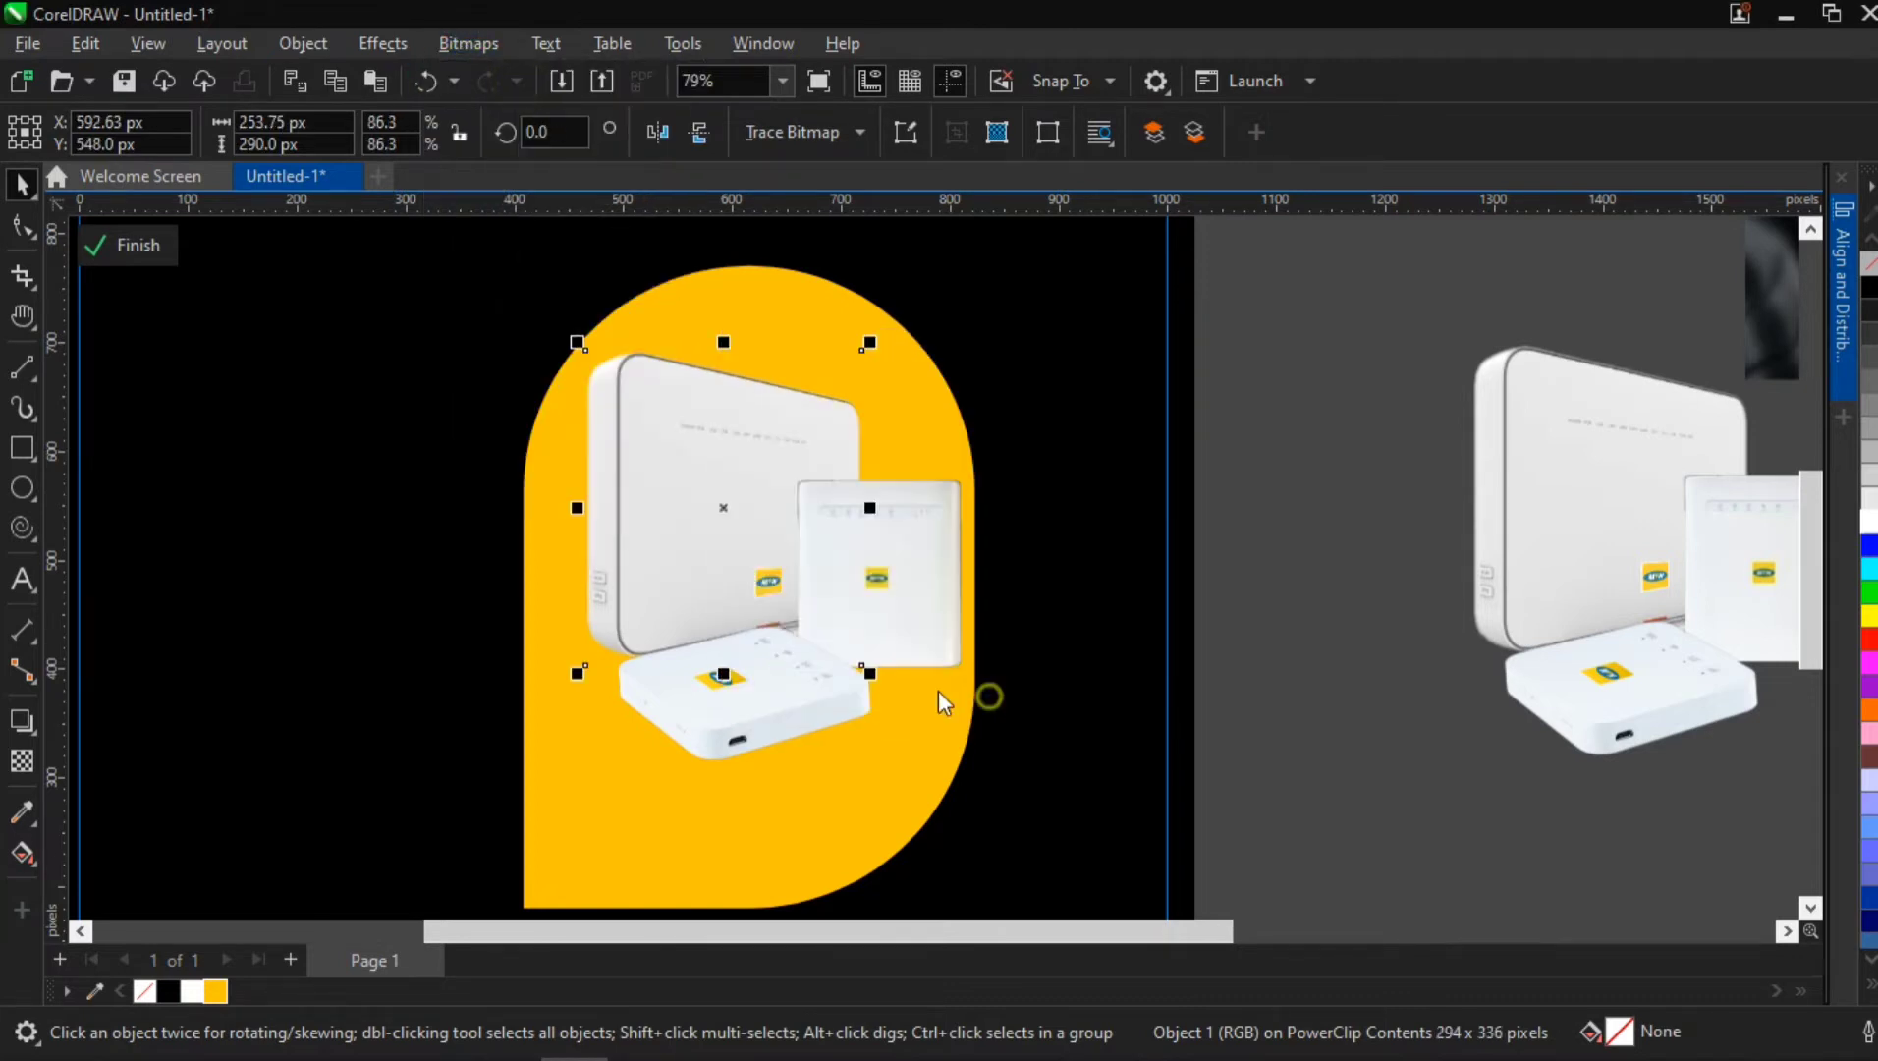
Convert the flat router on the yellow shape into its own bitmap
{"action": "left_click", "coordinate": [759, 703]}
{"action": "left_click", "coordinate": [470, 43]}
{"action": "left_click", "coordinate": [482, 79]}
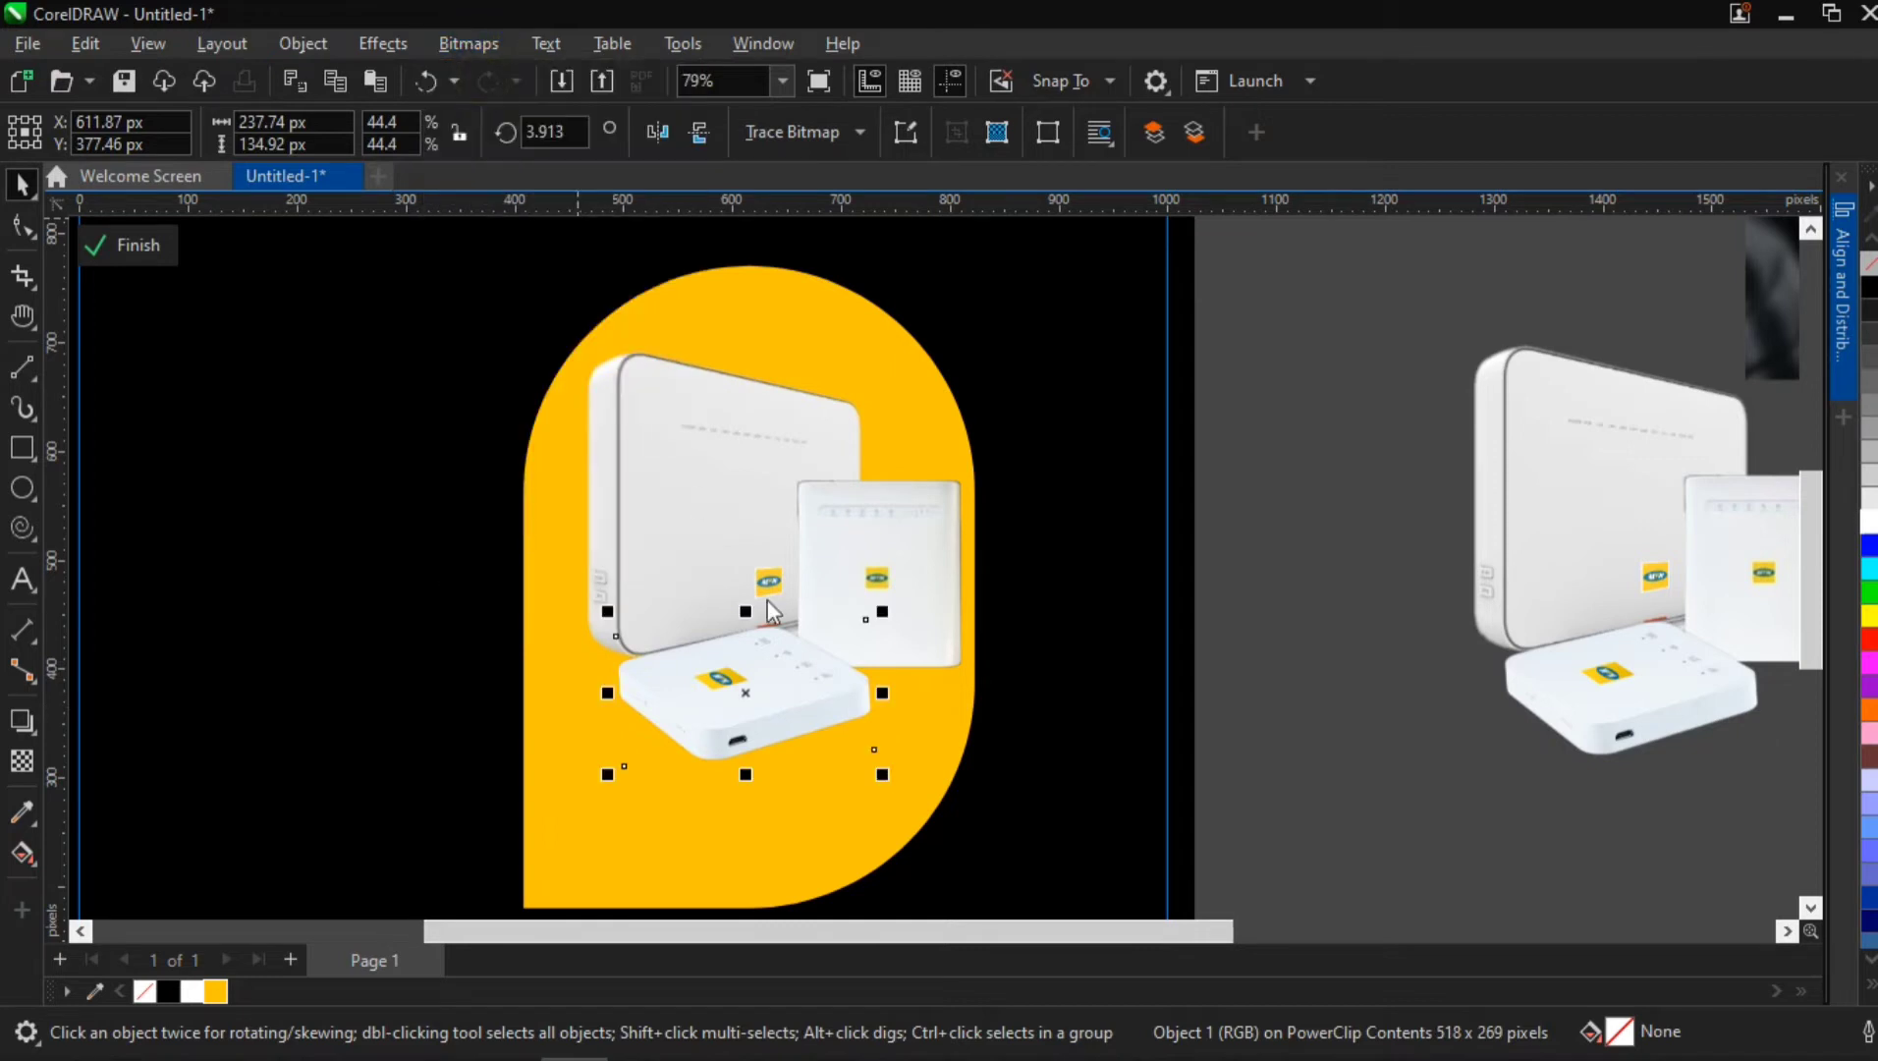
{"action": "left_click", "coordinate": [945, 688]}
Give the large router a perspective drop shadow from its base, flattened to angle 210 and stretch 5
{"action": "left_click", "coordinate": [671, 477]}
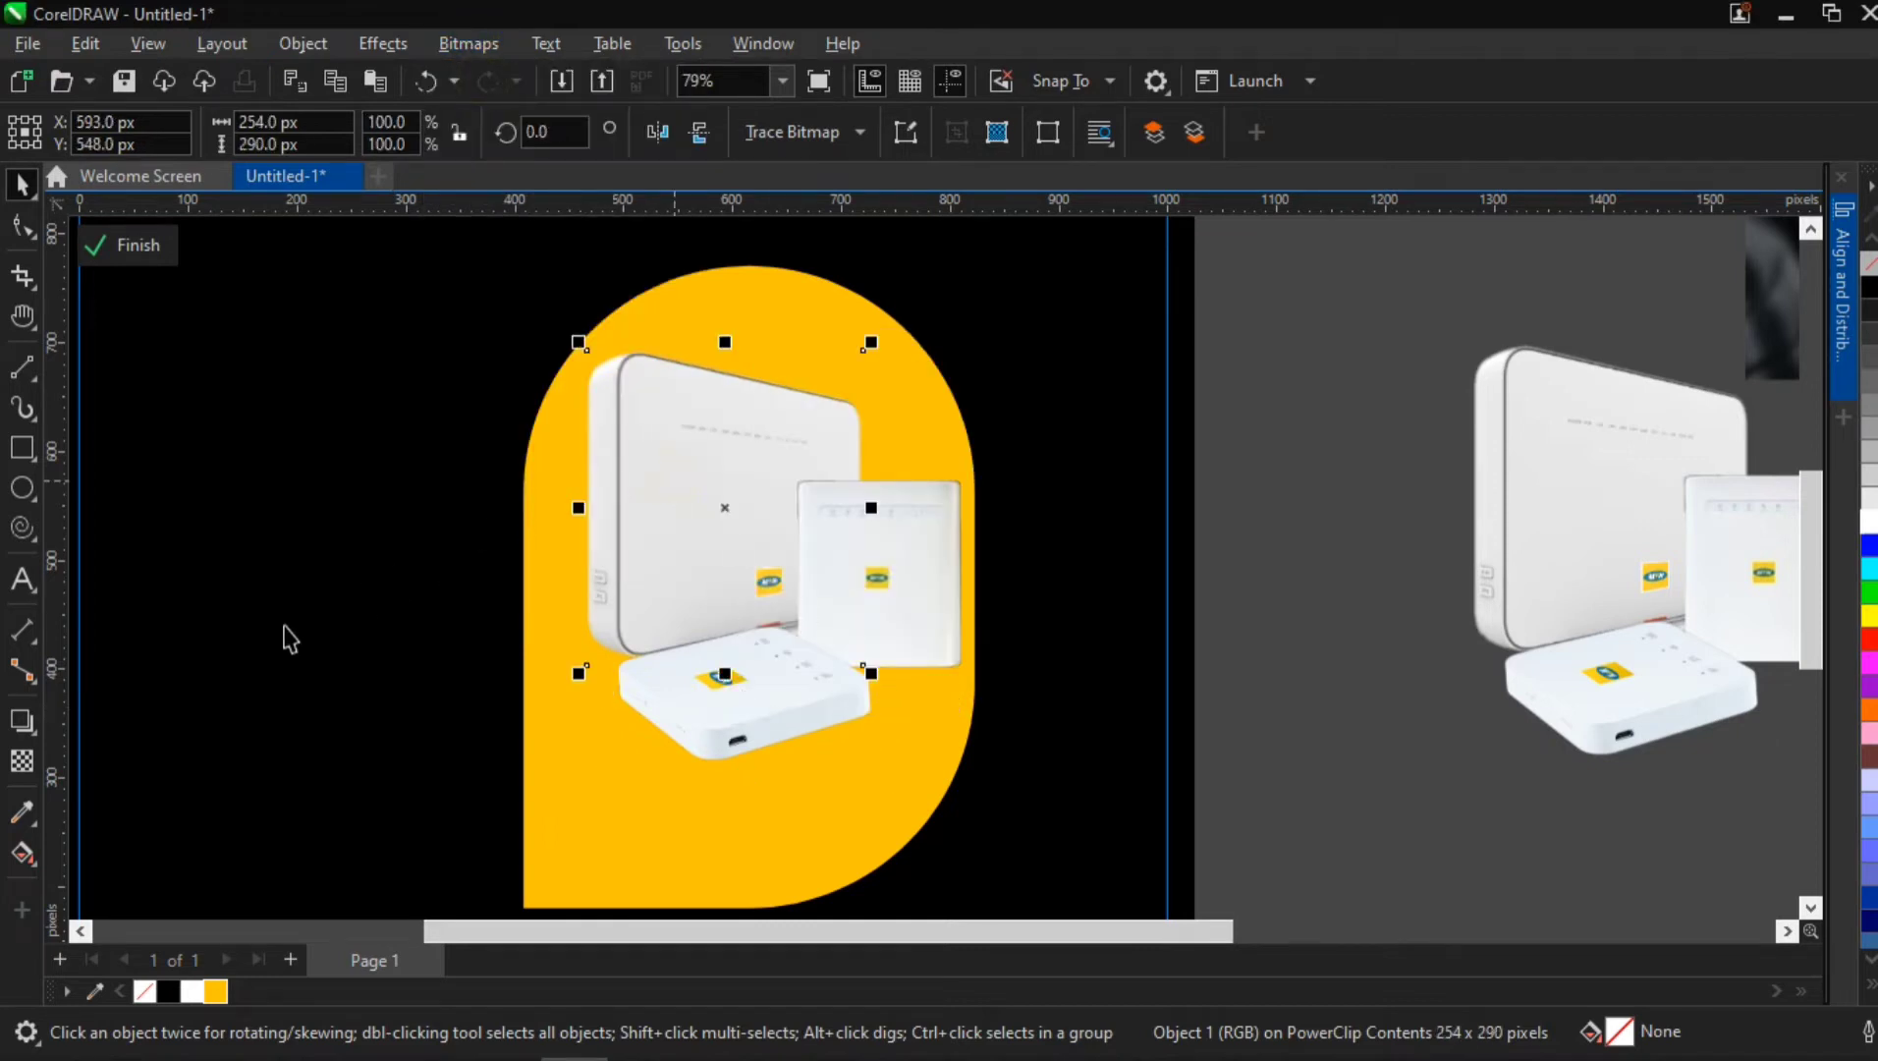
{"action": "left_click", "coordinate": [21, 720]}
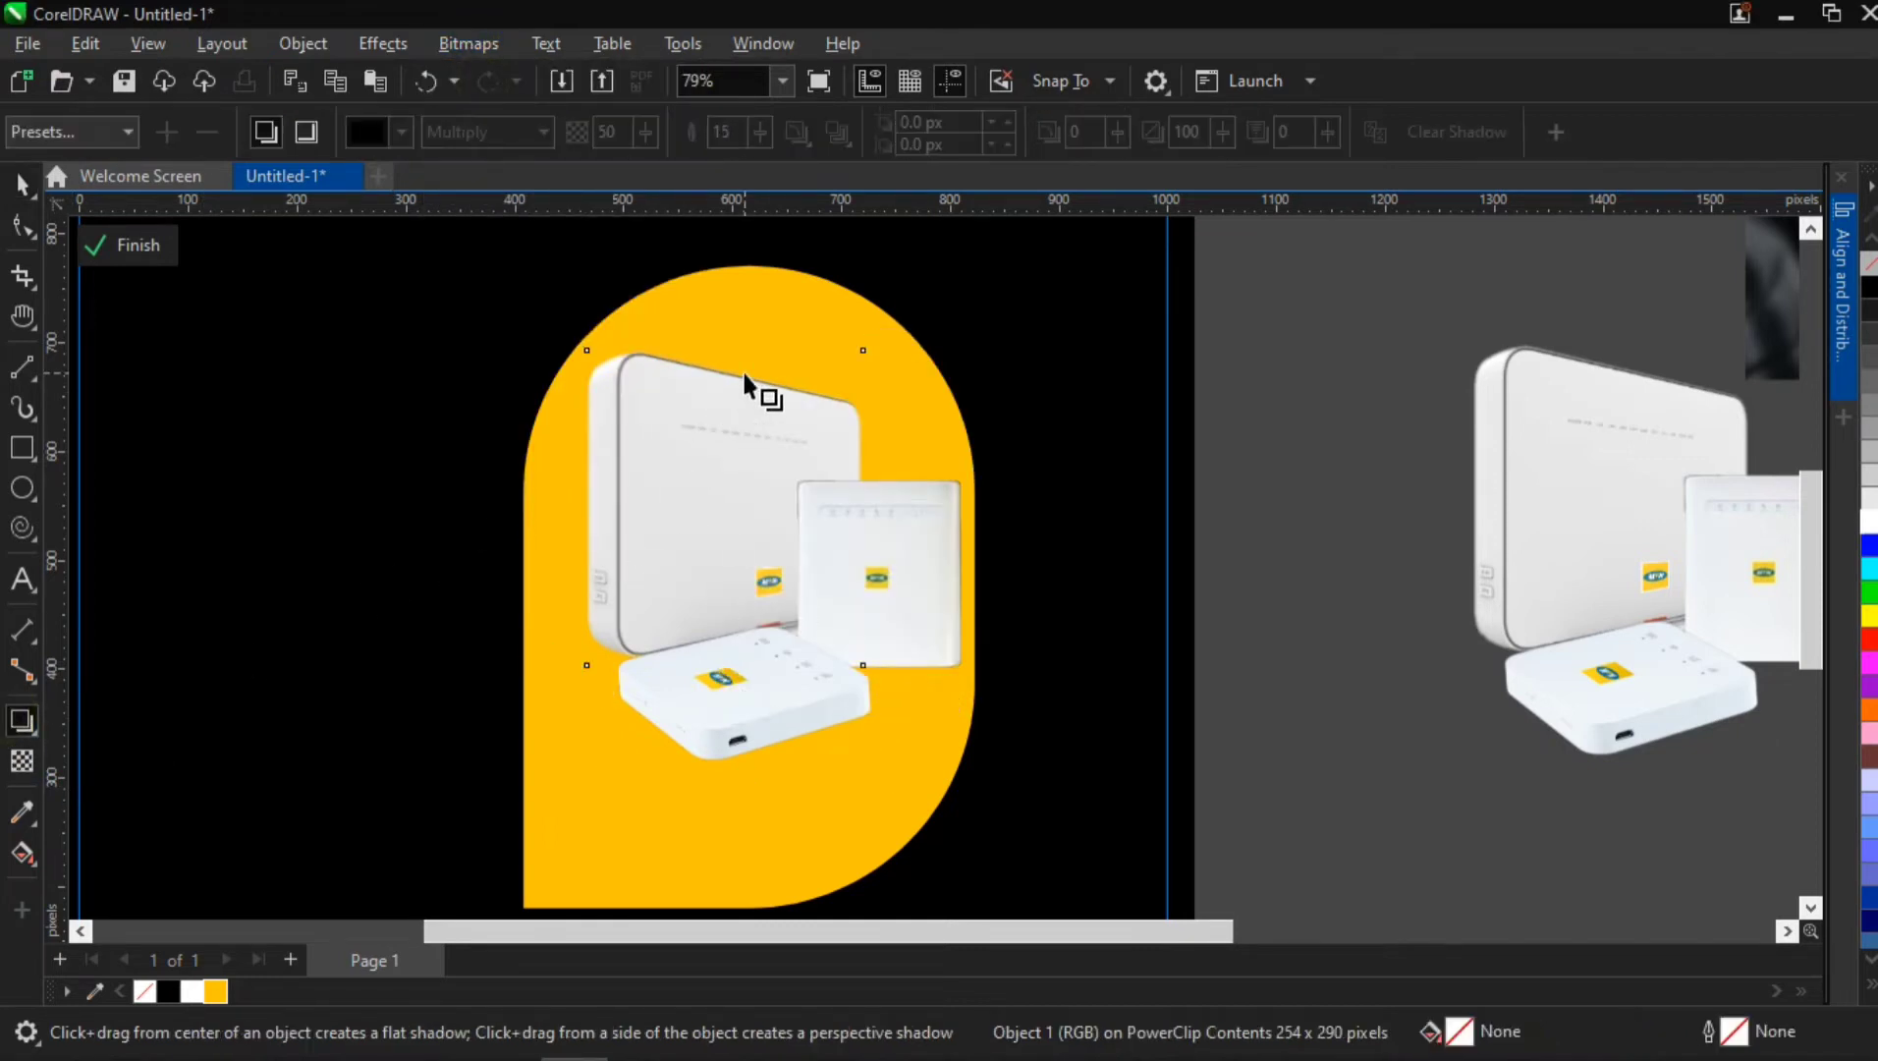
{"action": "left_click_drag", "start_coordinate": [725, 350], "coordinate": [725, 465]}
{"action": "left_click_drag", "start_coordinate": [710, 548], "coordinate": [725, 666]}
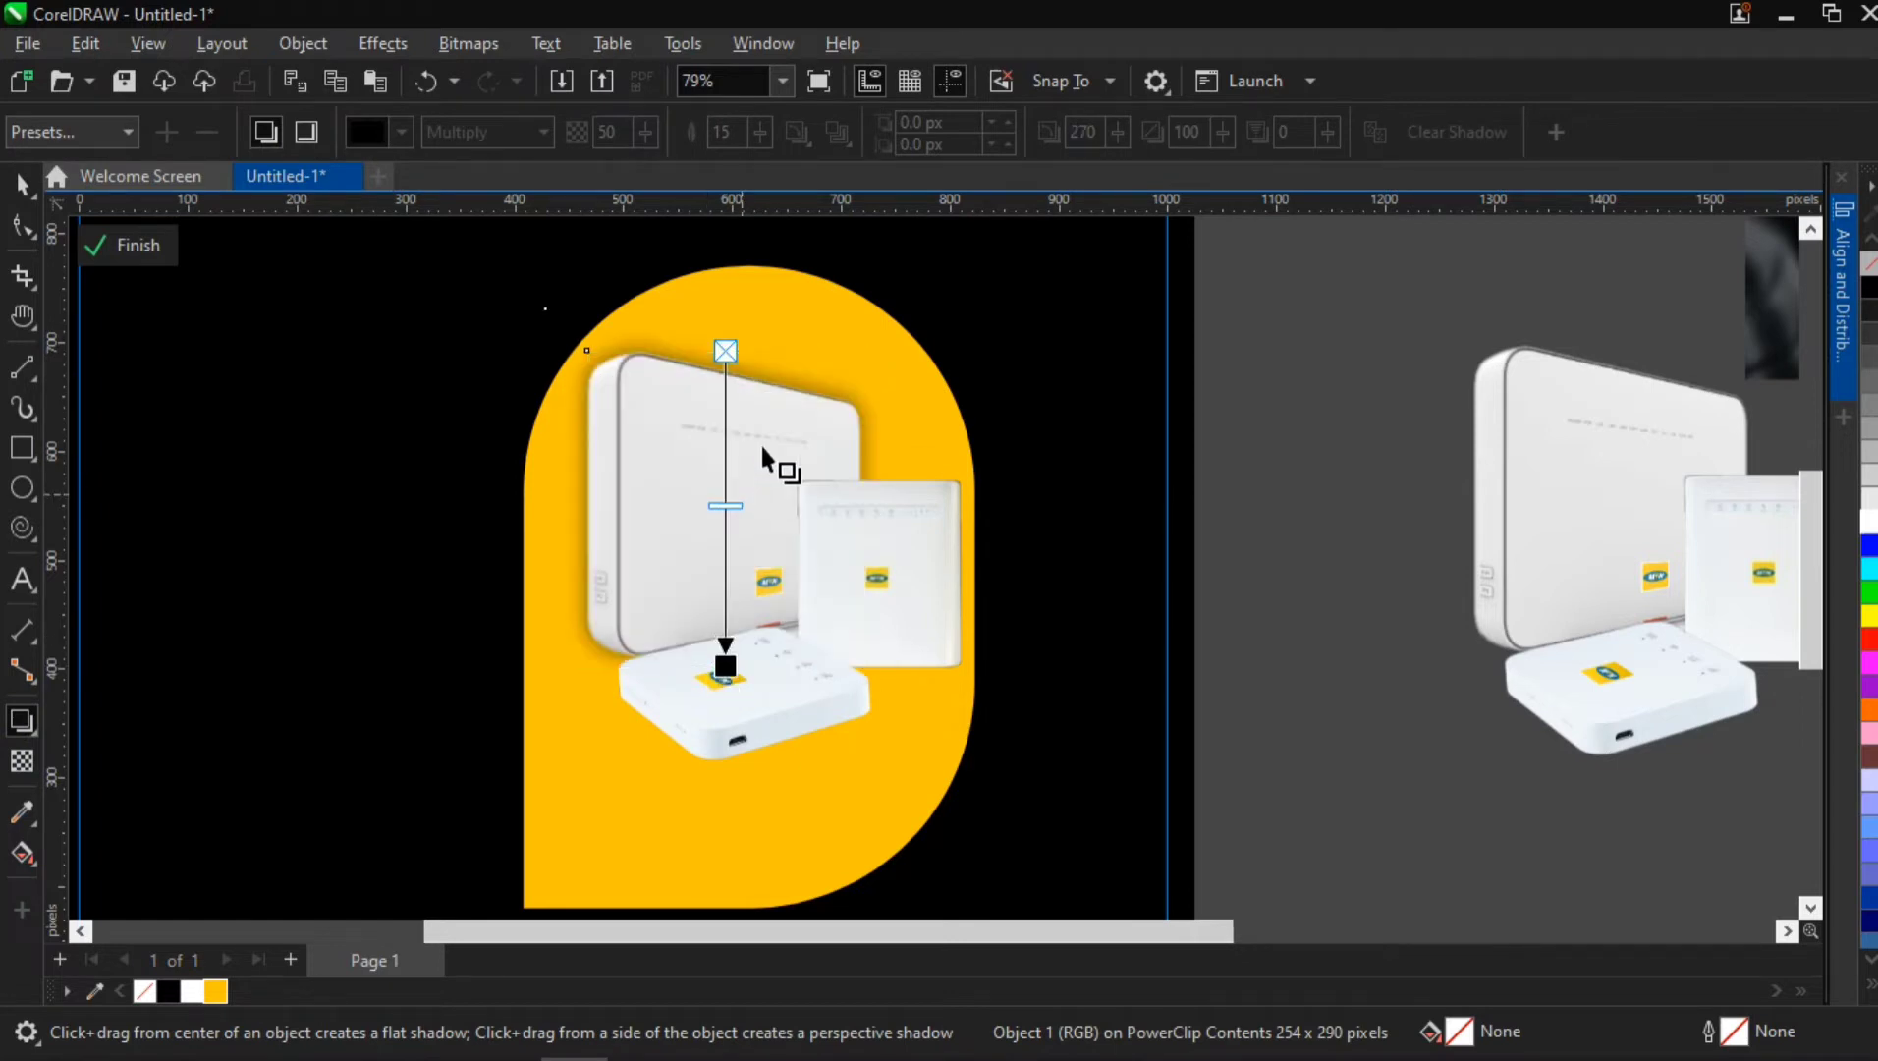
{"action": "left_click_drag", "start_coordinate": [723, 355], "coordinate": [725, 507]}
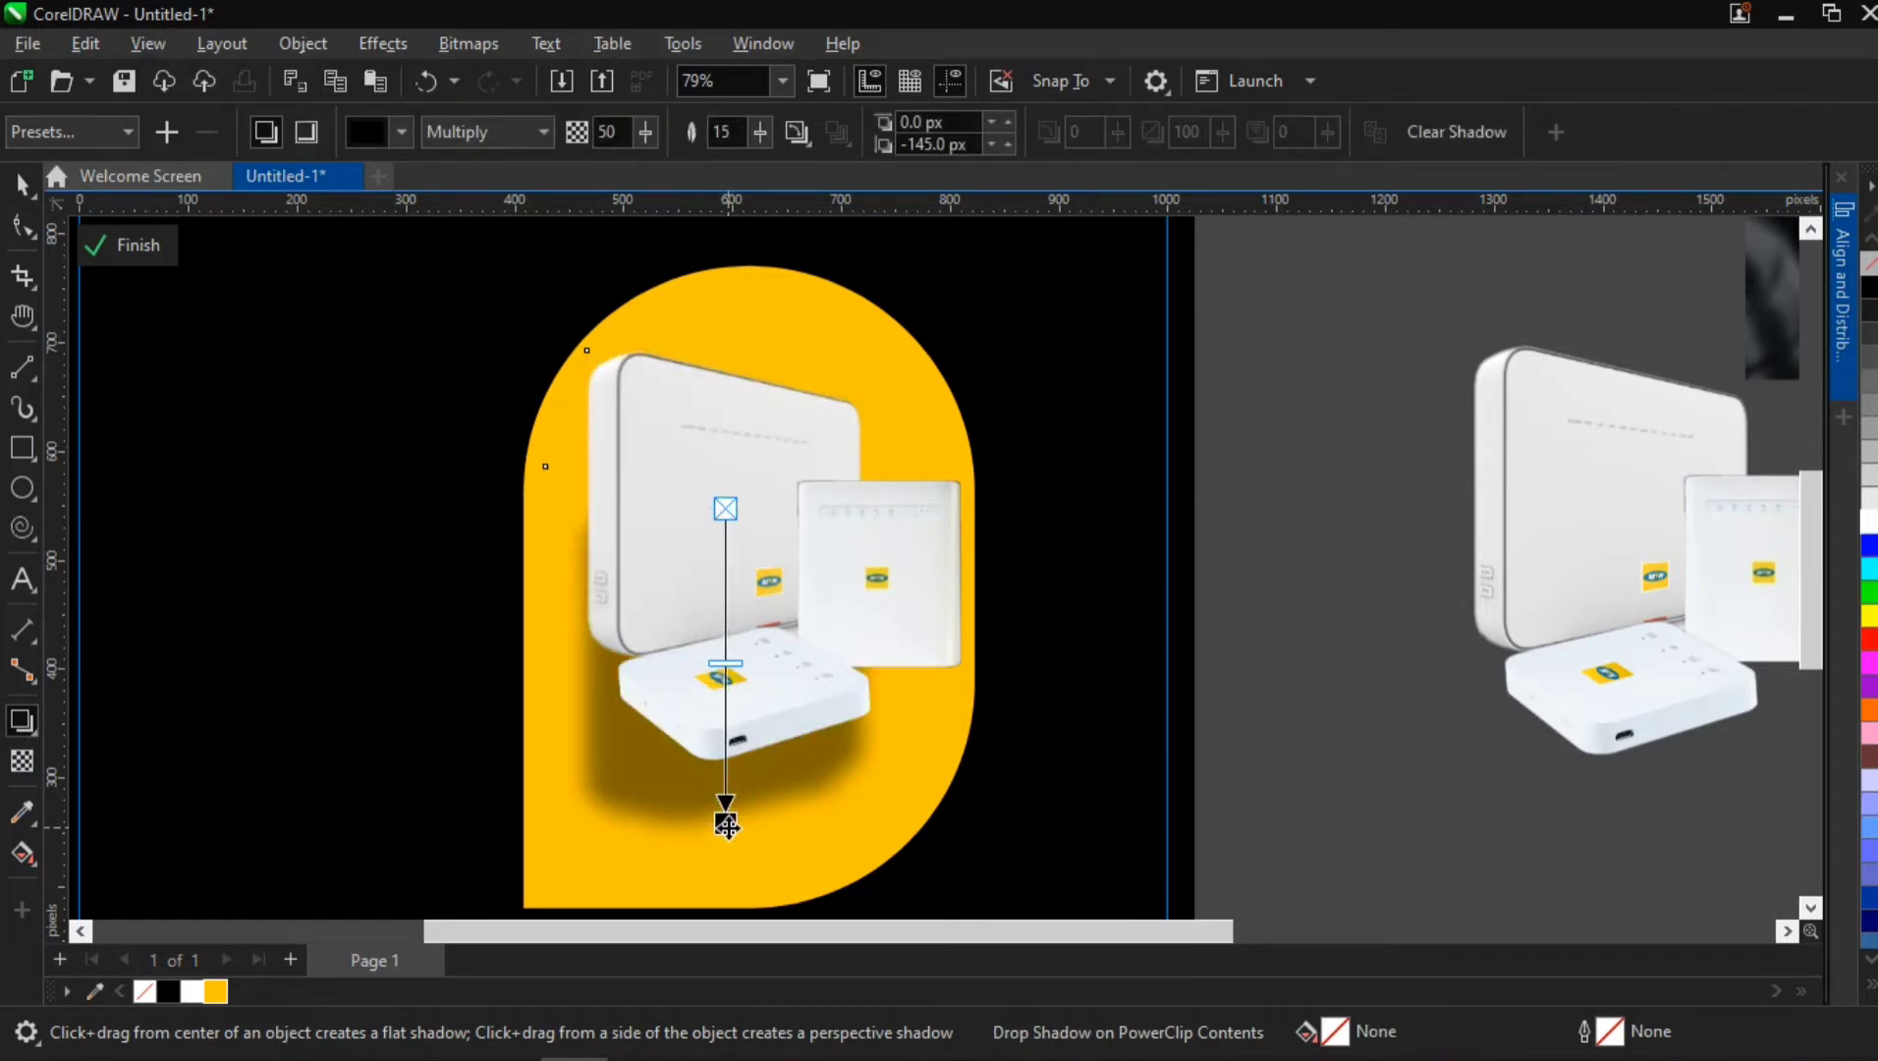
{"action": "left_click_drag", "start_coordinate": [726, 809], "coordinate": [655, 698]}
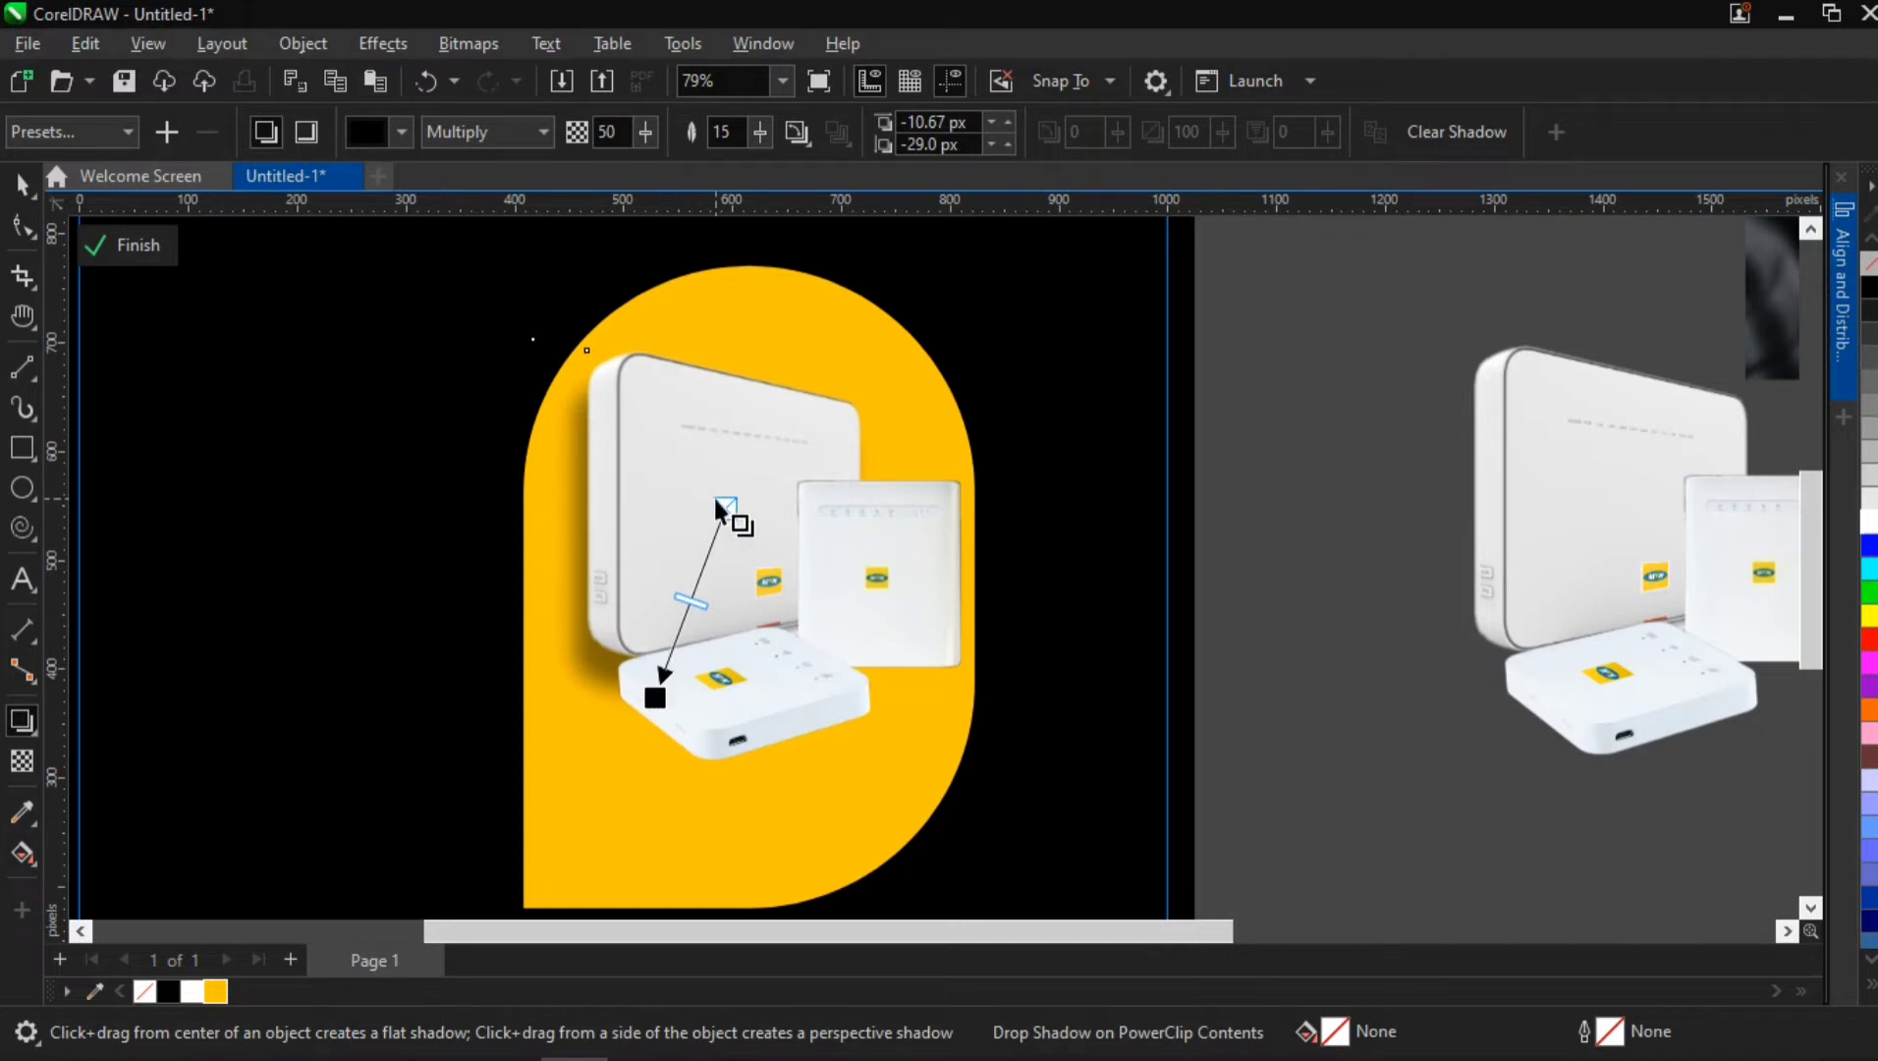
{"action": "left_click_drag", "start_coordinate": [721, 543], "coordinate": [724, 665]}
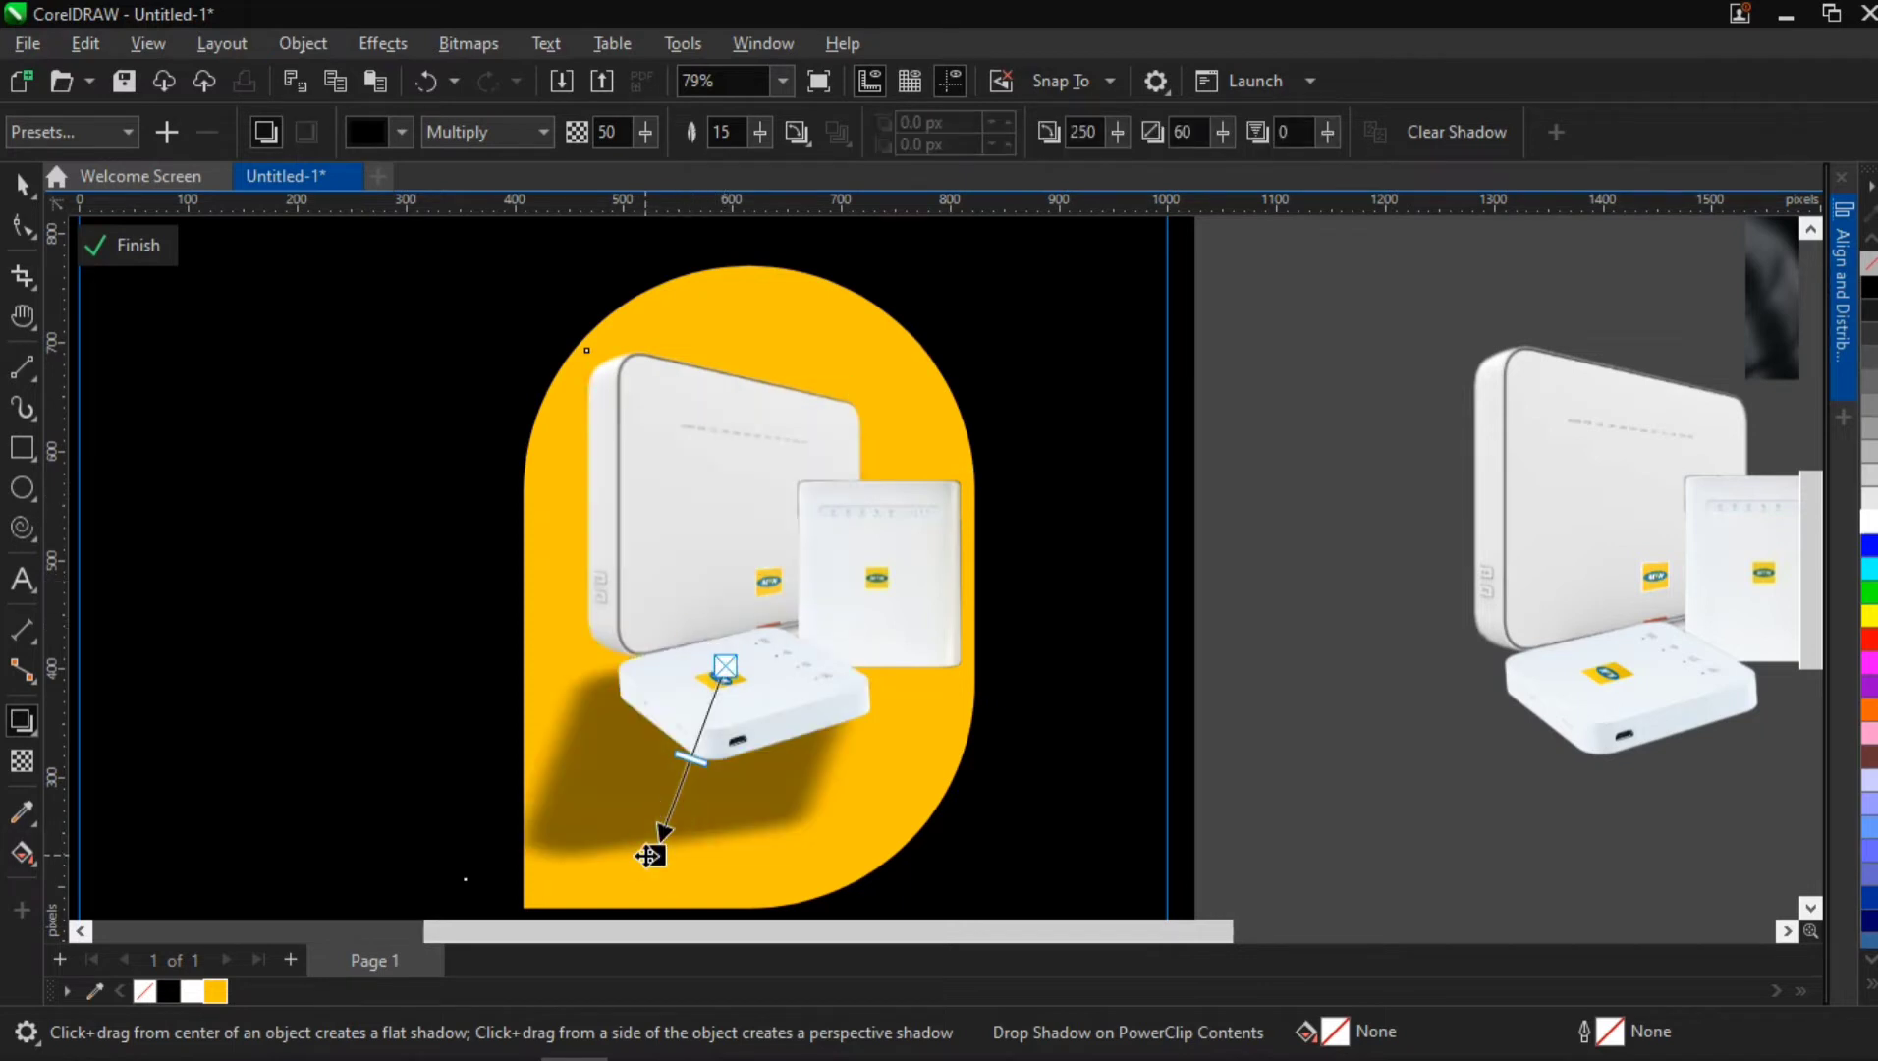
{"action": "left_click_drag", "start_coordinate": [650, 856], "coordinate": [659, 674]}
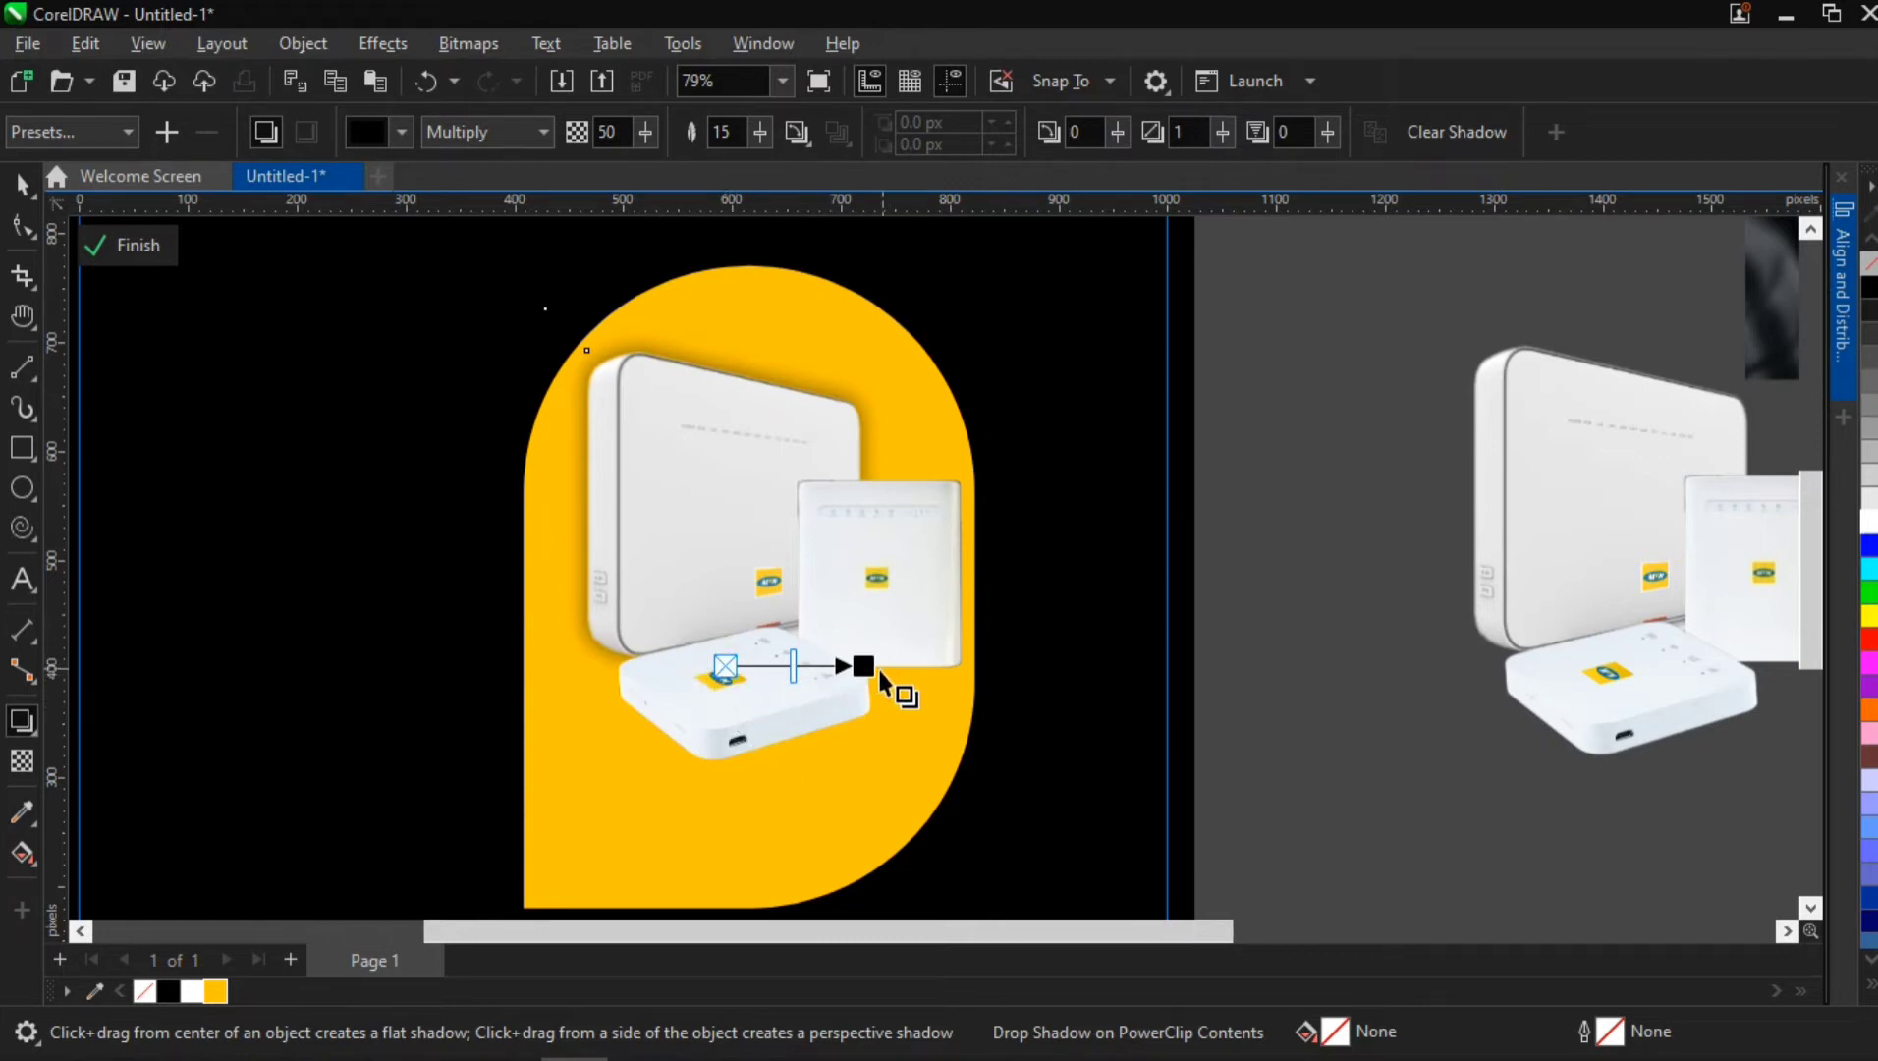
{"action": "left_click_drag", "start_coordinate": [863, 667], "coordinate": [689, 673]}
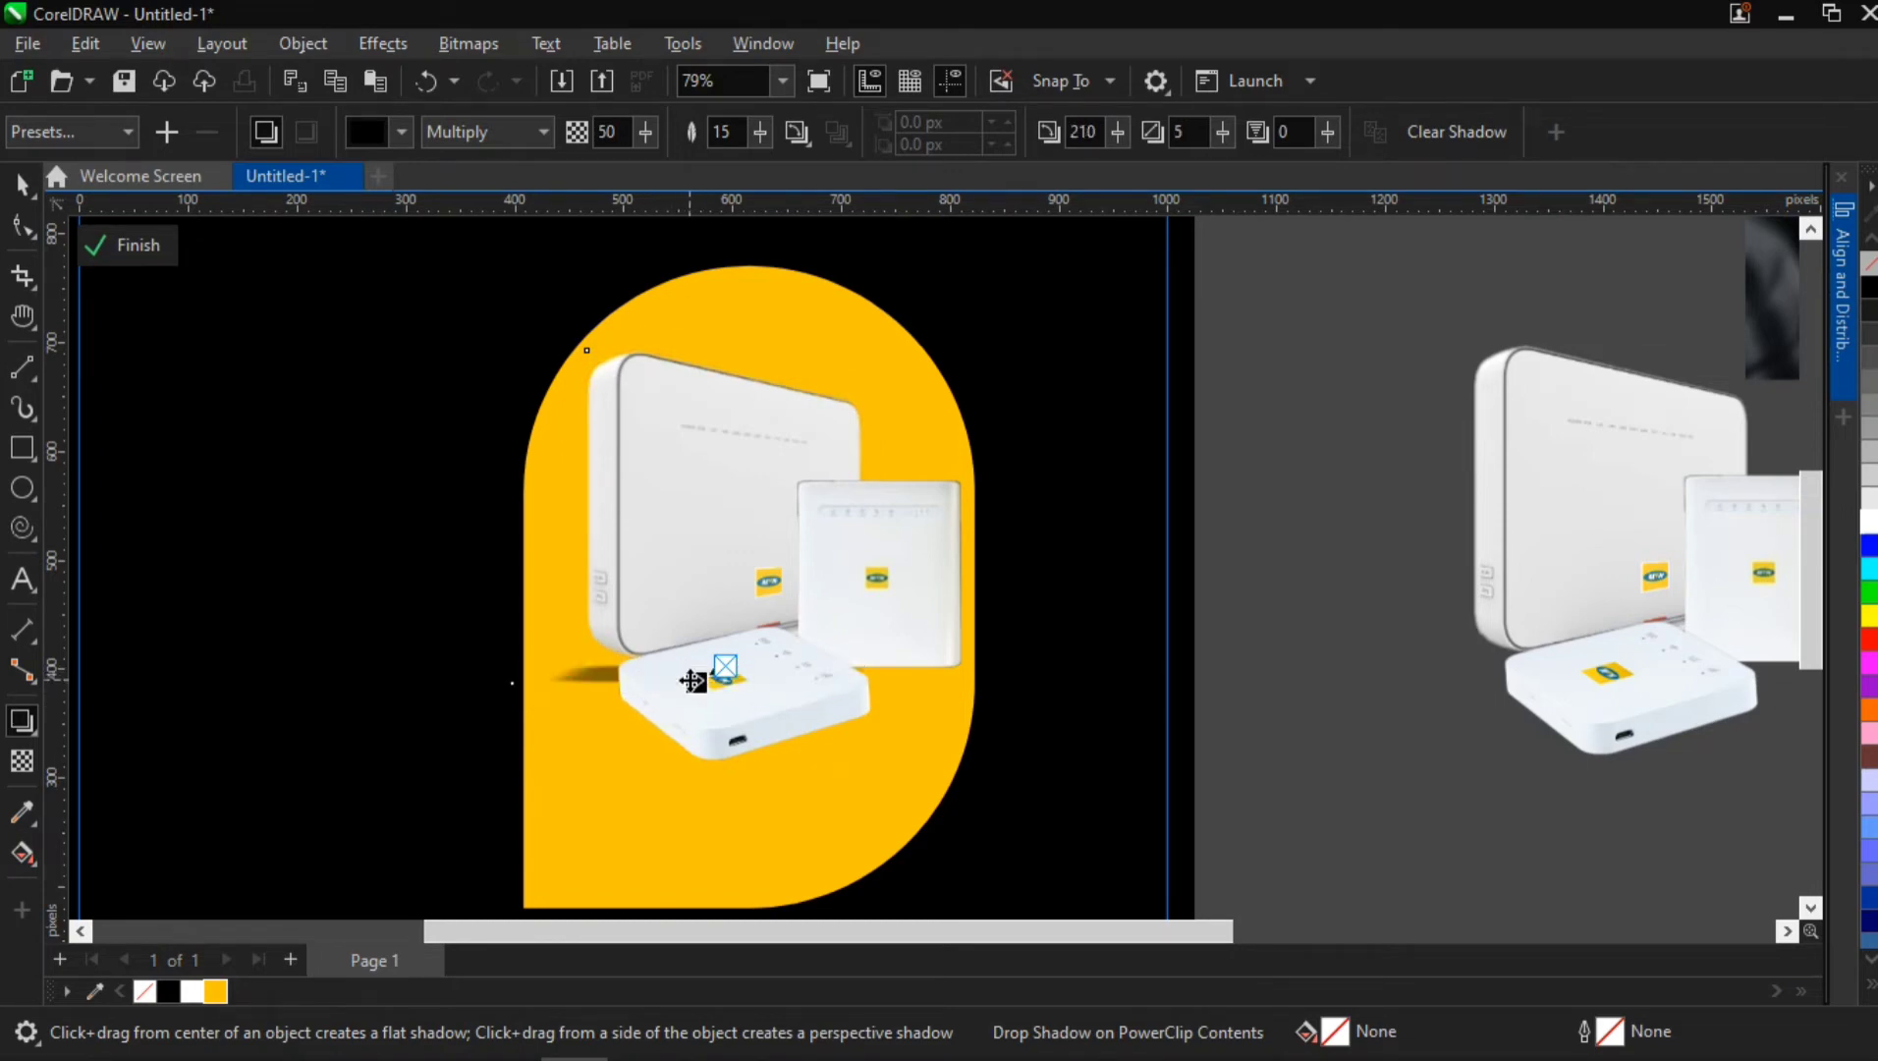
Move the flat router to about X 692 px, Y 287.5 px and the square router to X 779 px, Y 479 px
{"action": "left_click", "coordinate": [28, 191]}
{"action": "left_click_drag", "start_coordinate": [764, 711], "coordinate": [852, 812]}
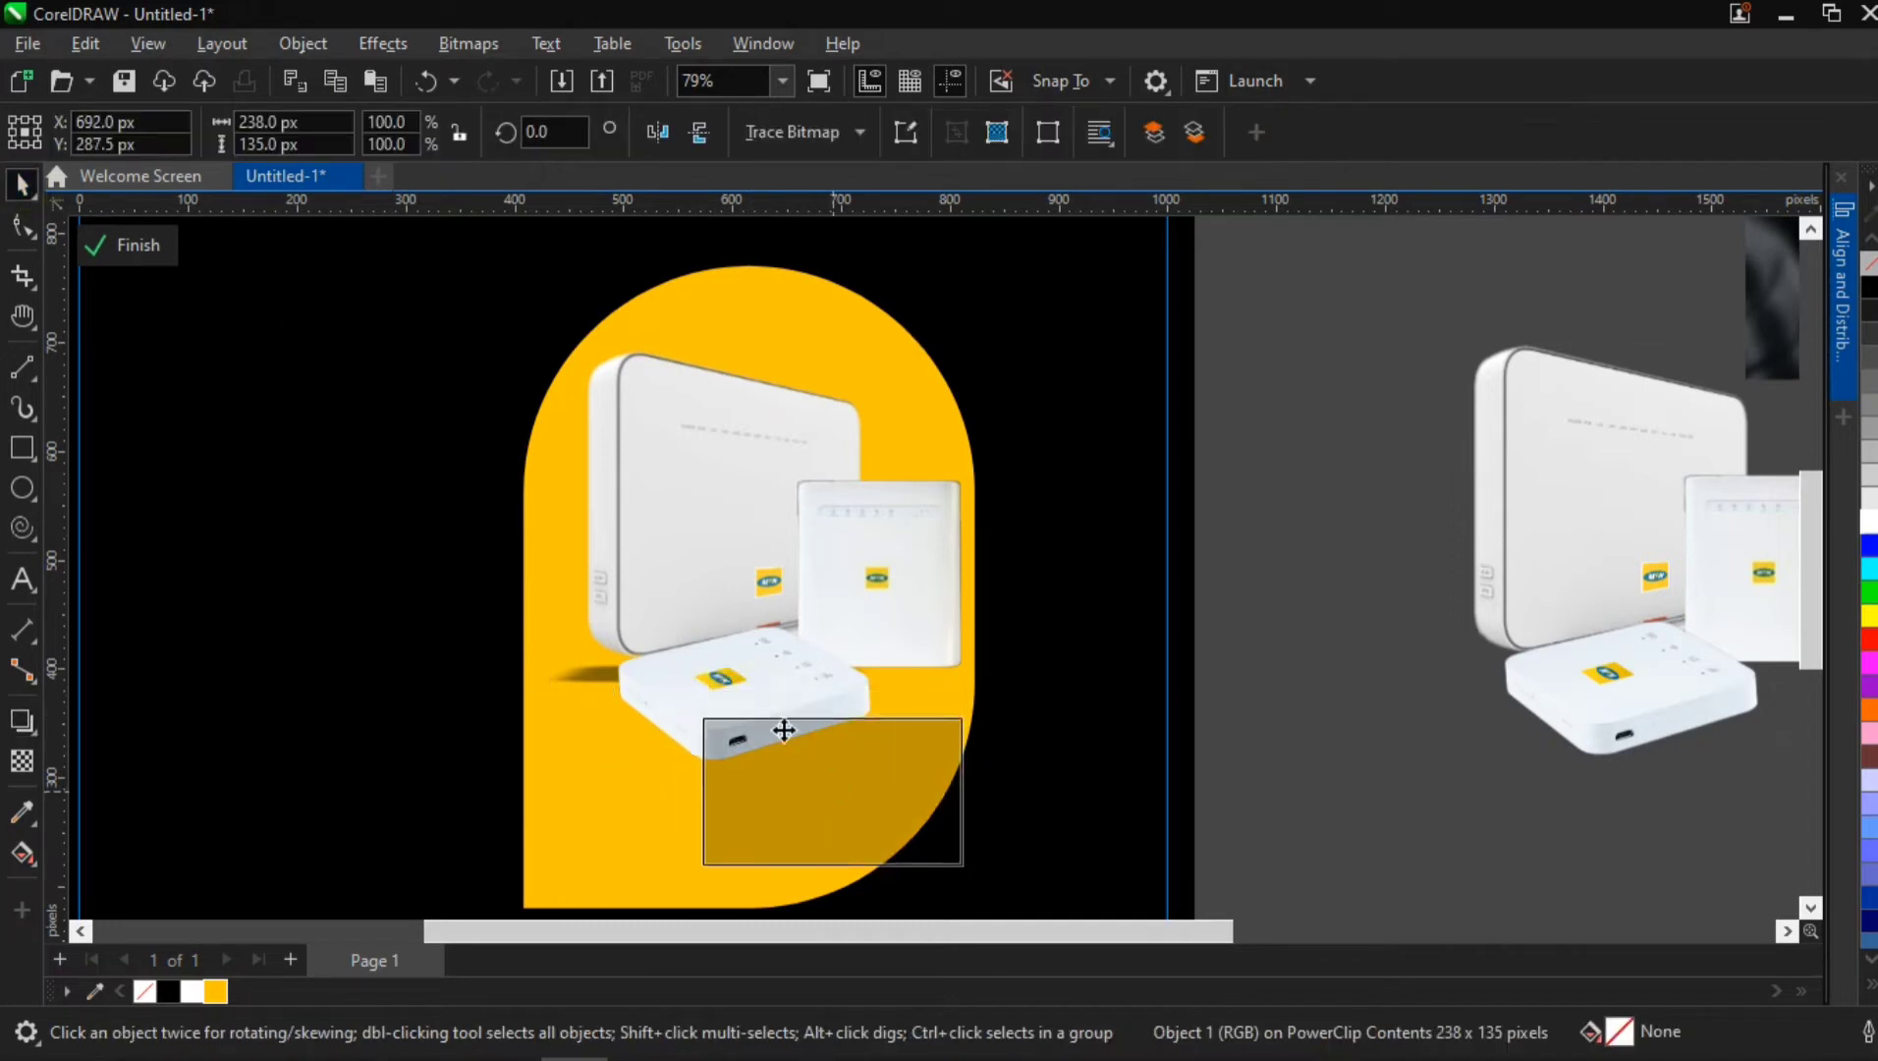
{"action": "left_click_drag", "start_coordinate": [912, 582], "coordinate": [959, 591]}
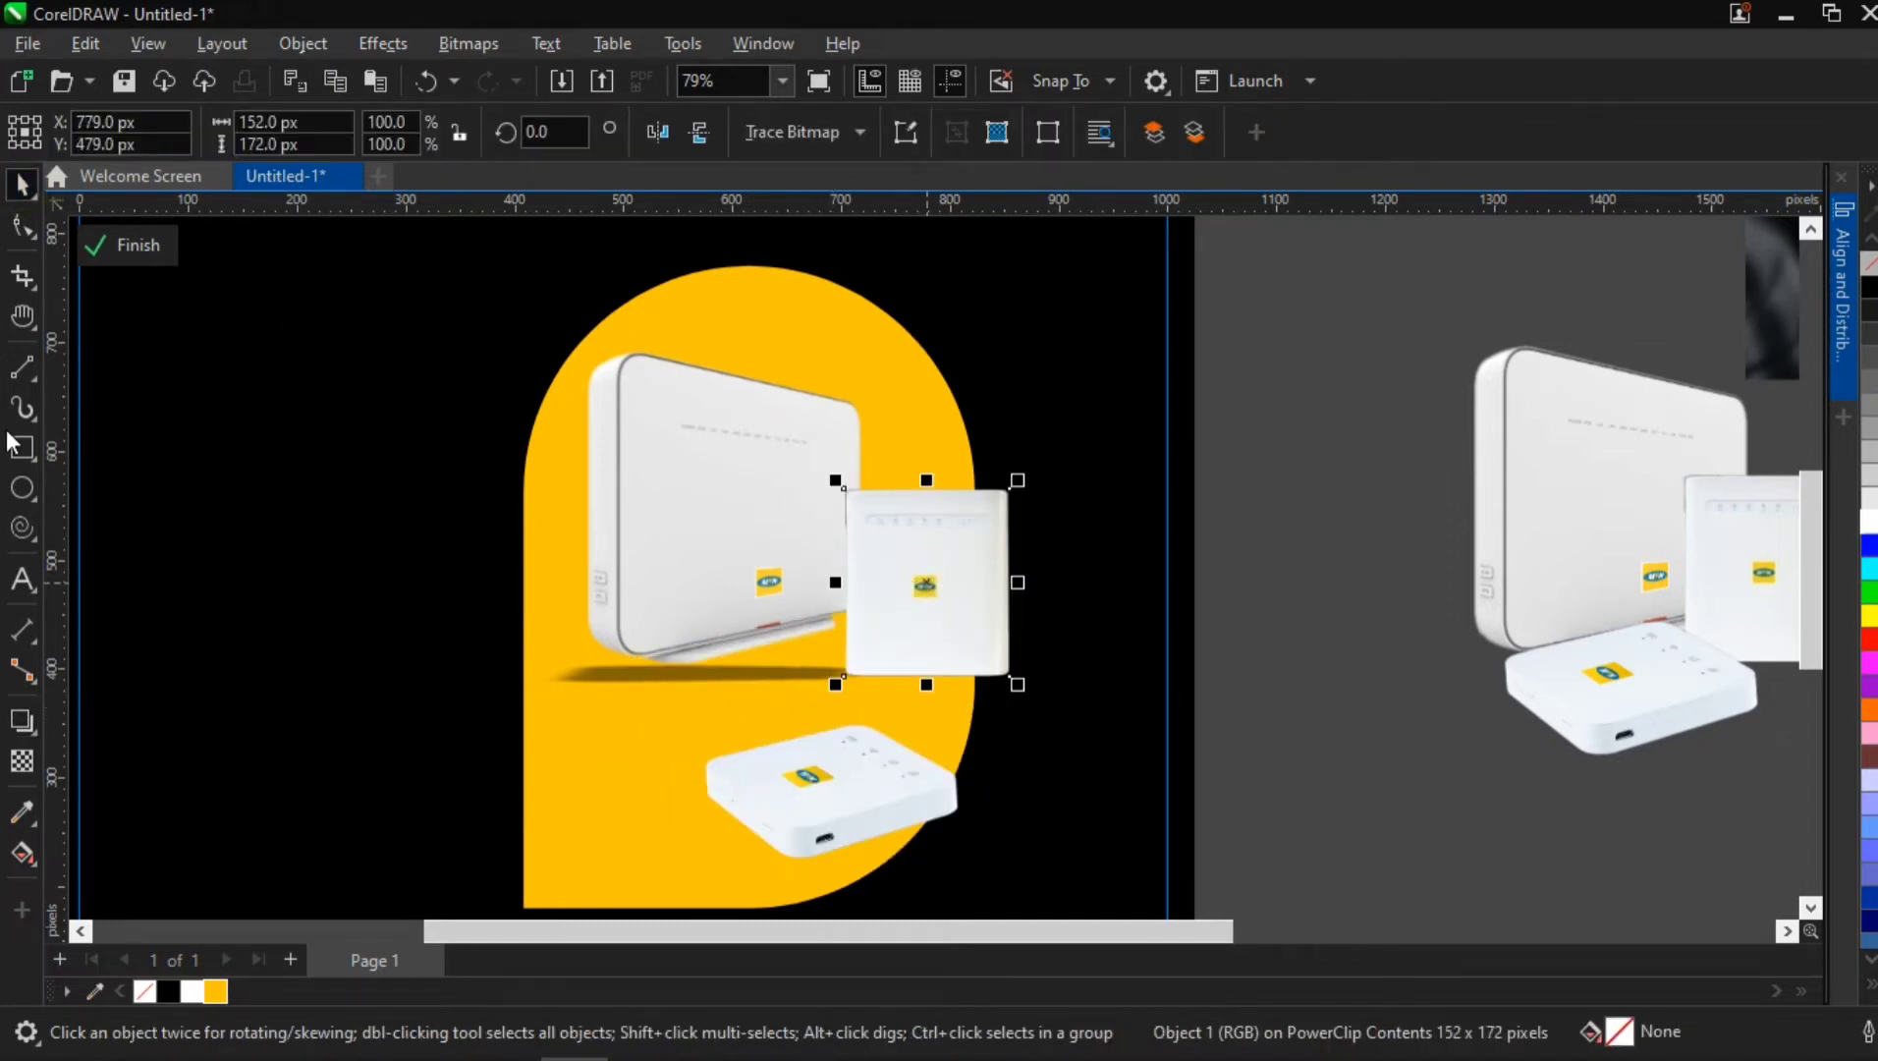
Flatten the large router's drop shadow further to angle 243 and stretch 2
{"action": "left_click", "coordinate": [612, 495]}
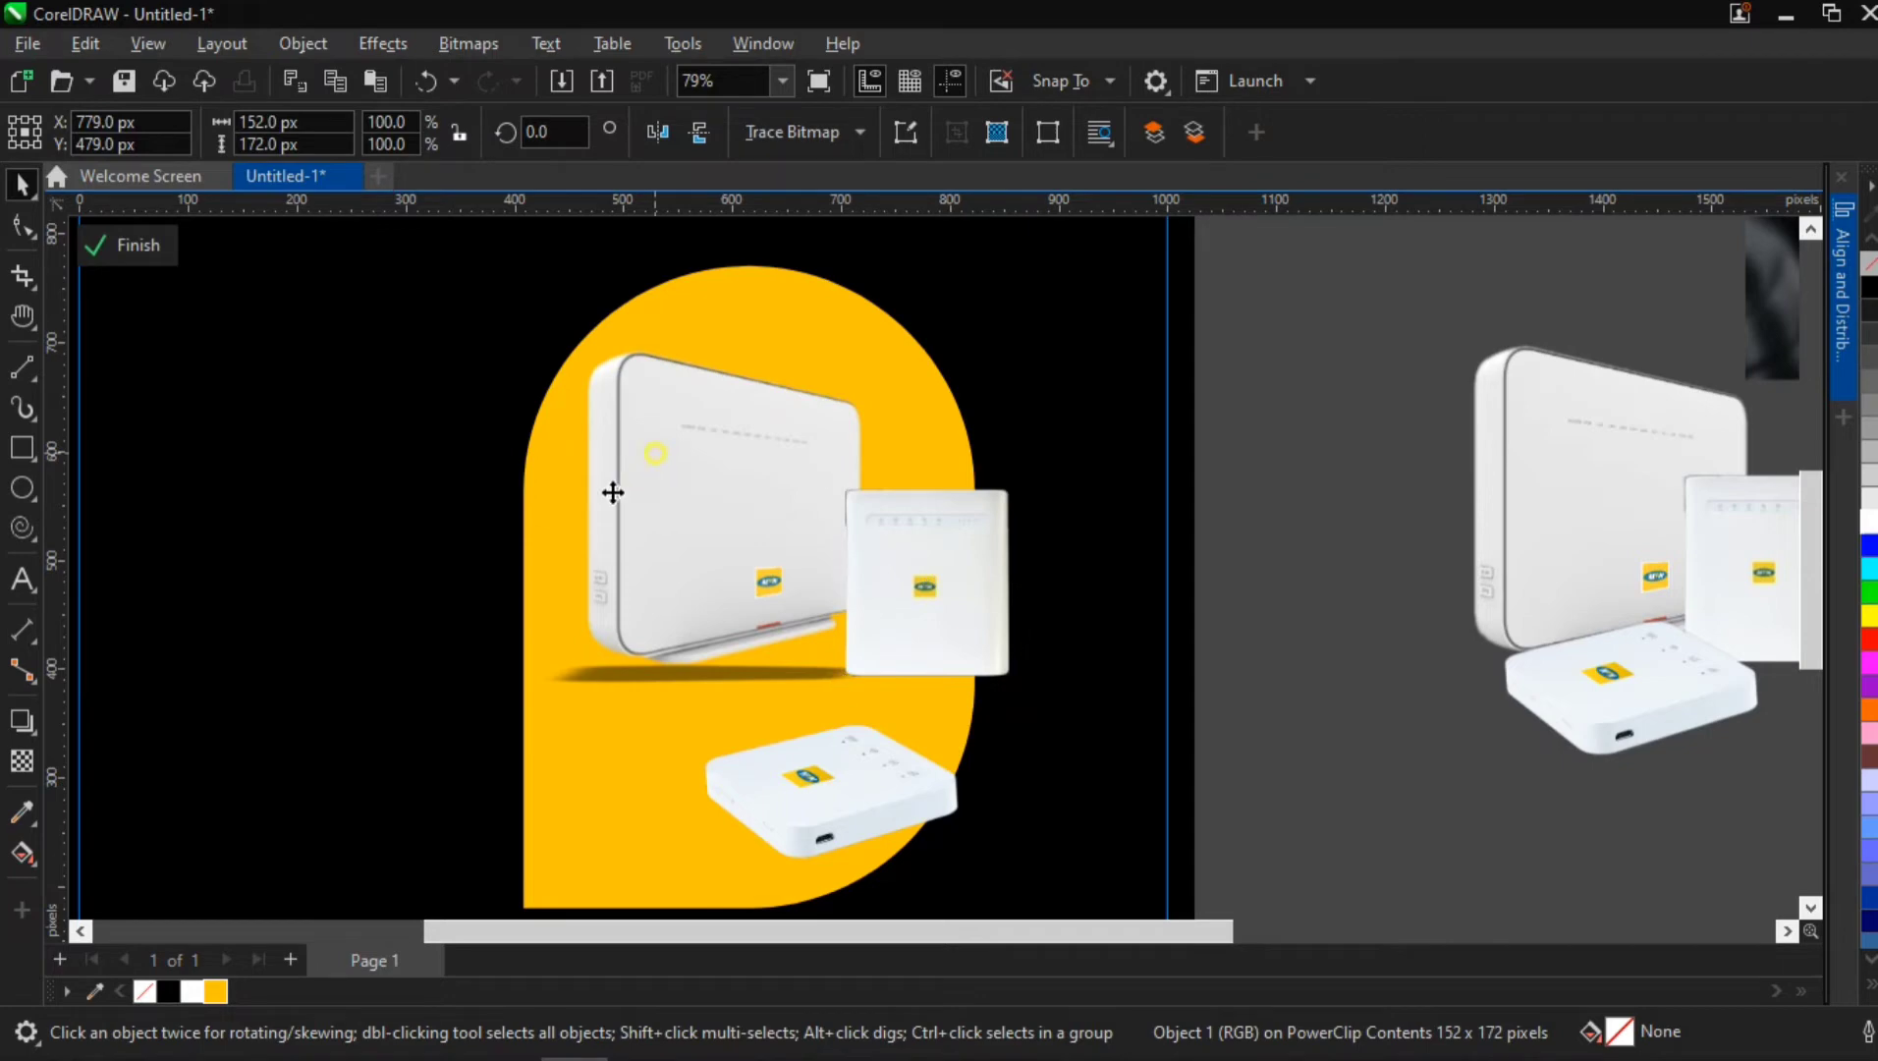
{"action": "left_click", "coordinate": [23, 723]}
{"action": "scroll", "coordinate": [722, 666], "scroll_direction": "up", "scroll_amount": 5}
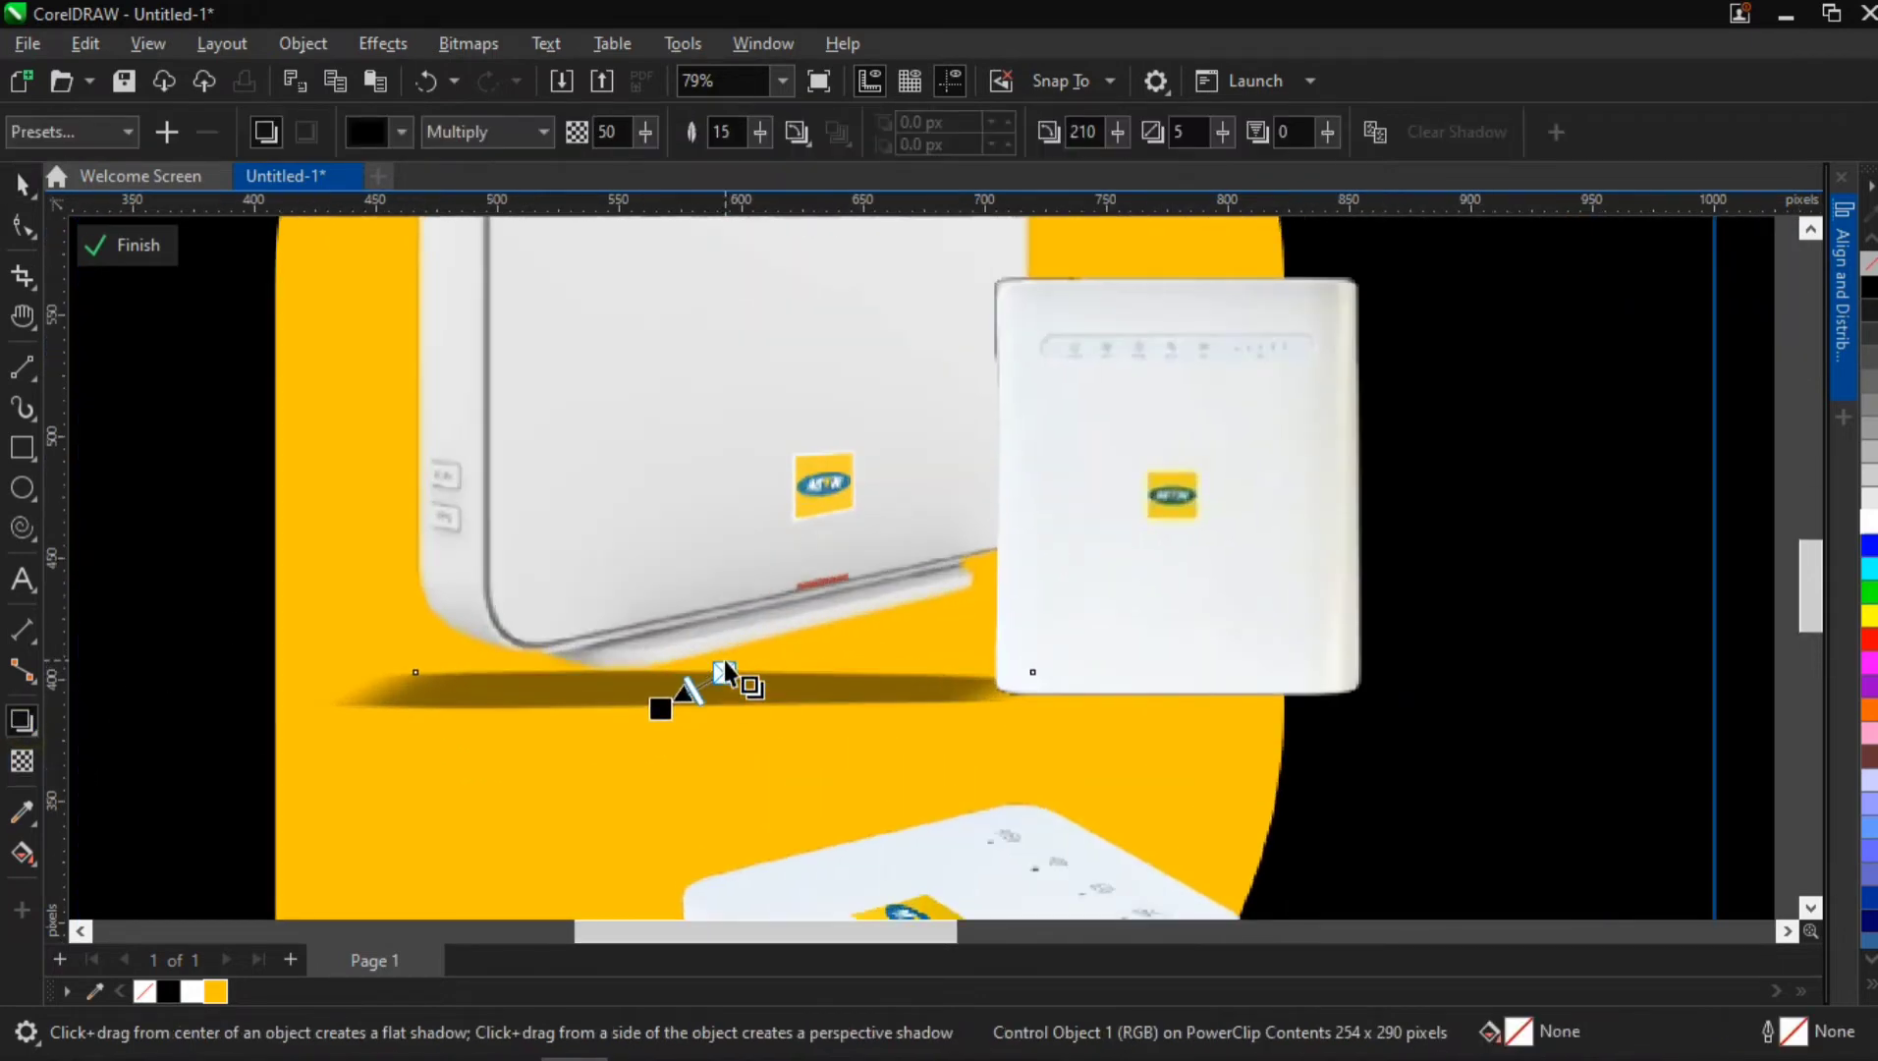
{"action": "left_click_drag", "start_coordinate": [629, 734], "coordinate": [716, 700]}
{"action": "scroll", "coordinate": [716, 699], "scroll_direction": "down", "scroll_amount": 5}
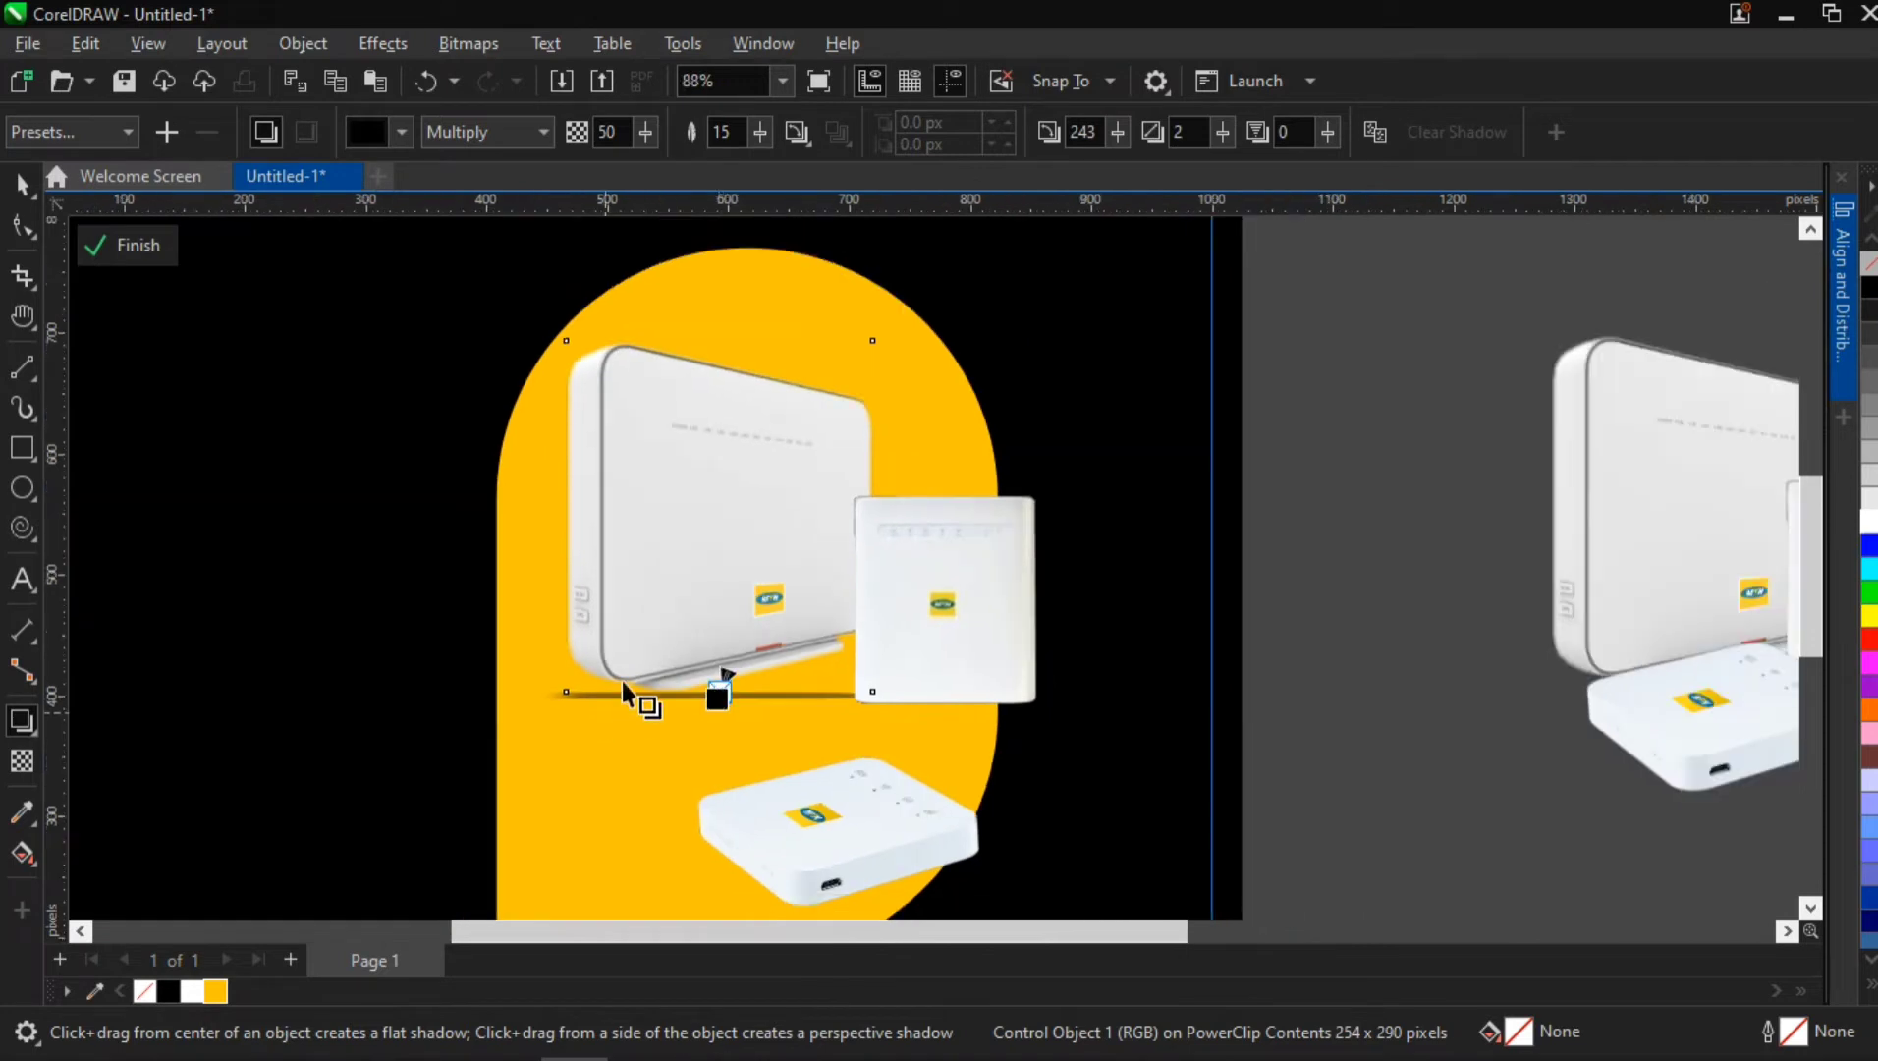
Clear the drop shadow from the large router
{"action": "left_click", "coordinate": [1395, 408]}
{"action": "left_click", "coordinate": [616, 595]}
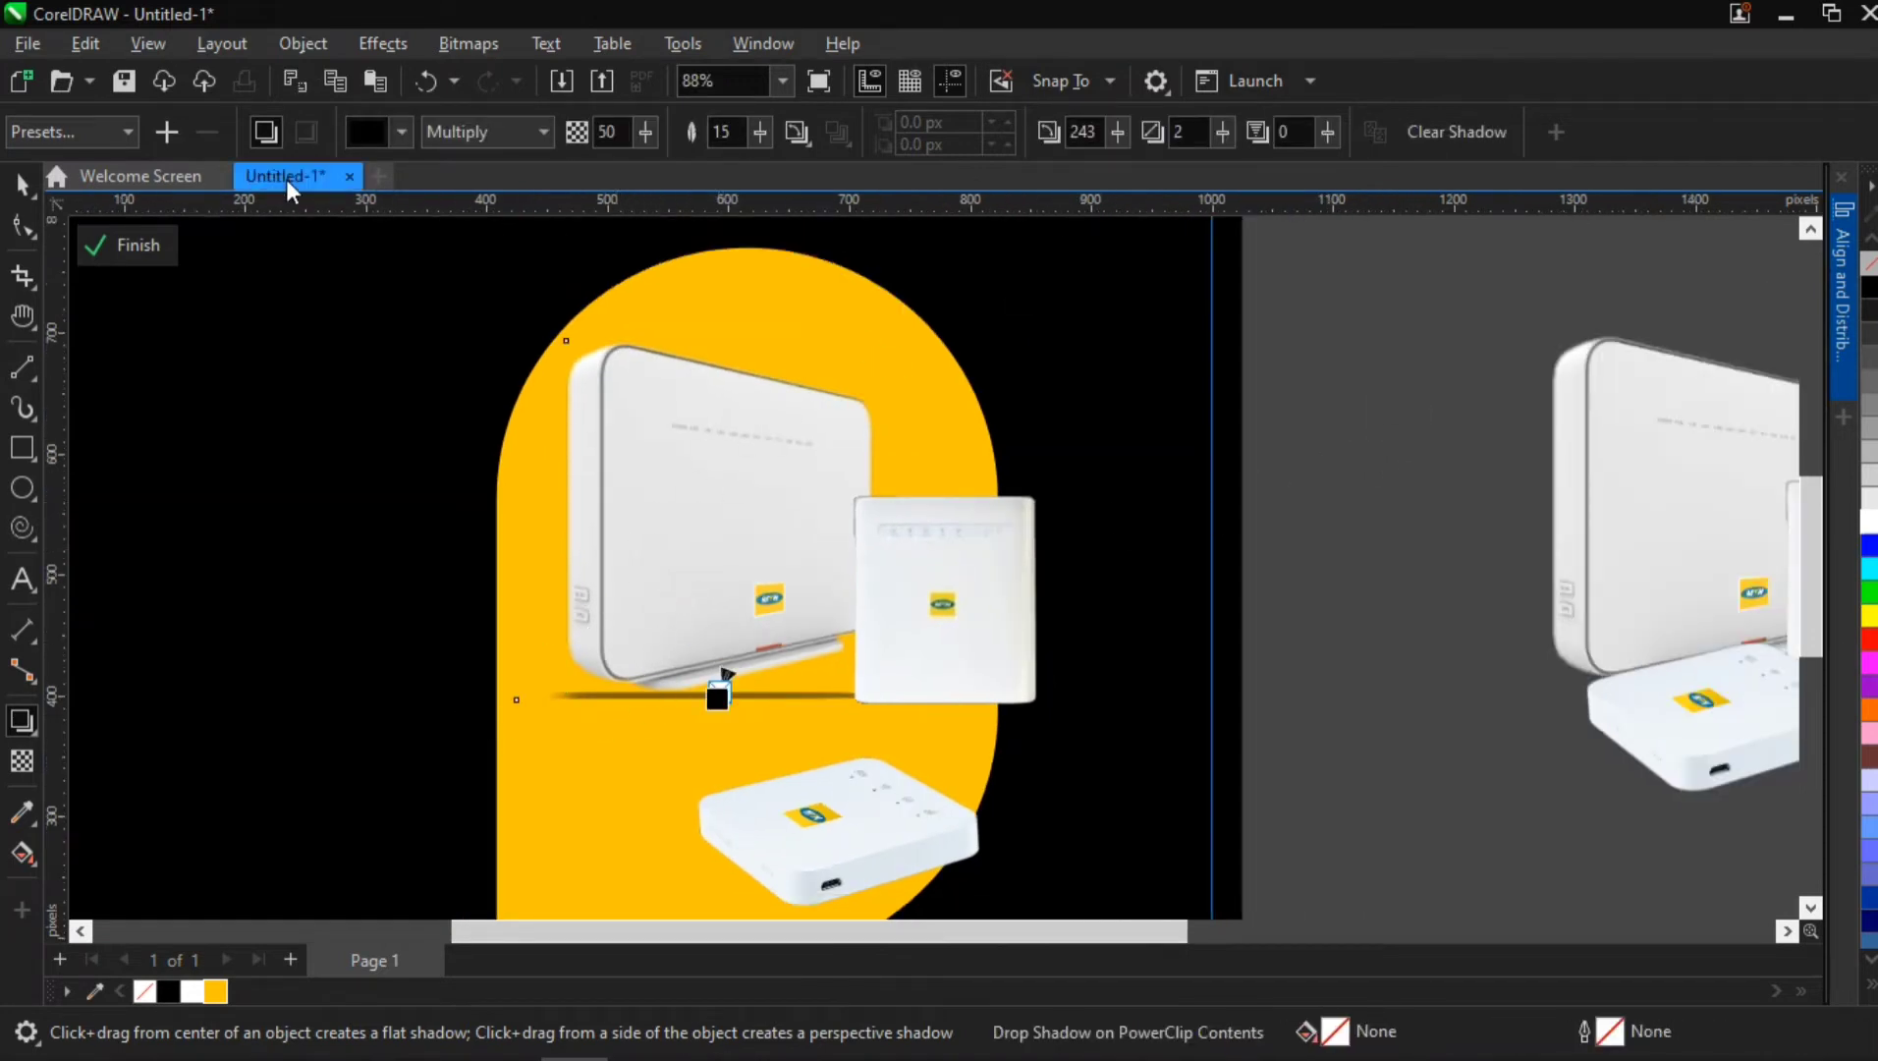
{"action": "left_click", "coordinate": [1451, 129]}
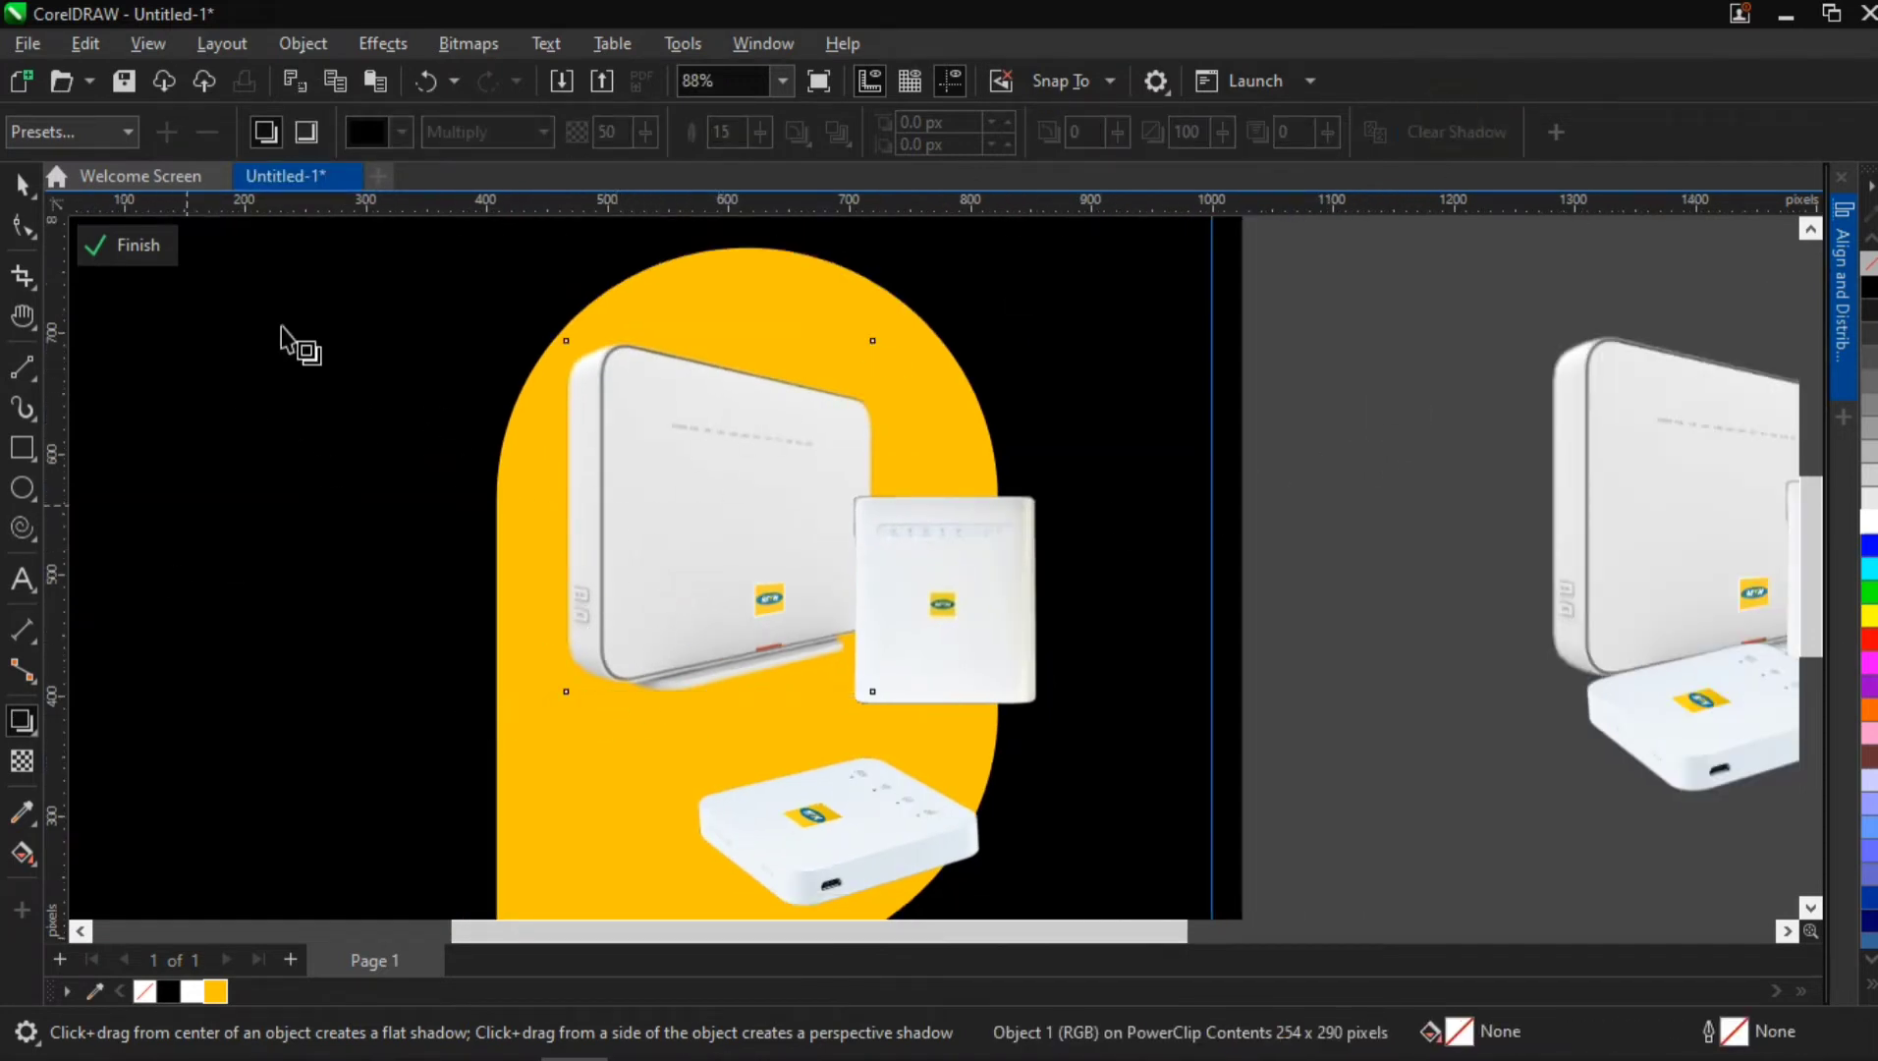
Apply the Flat Bottom Left shadow preset to the large router and reshape it into a base shadow at angle 227, stretch 6
{"action": "left_click", "coordinate": [85, 134]}
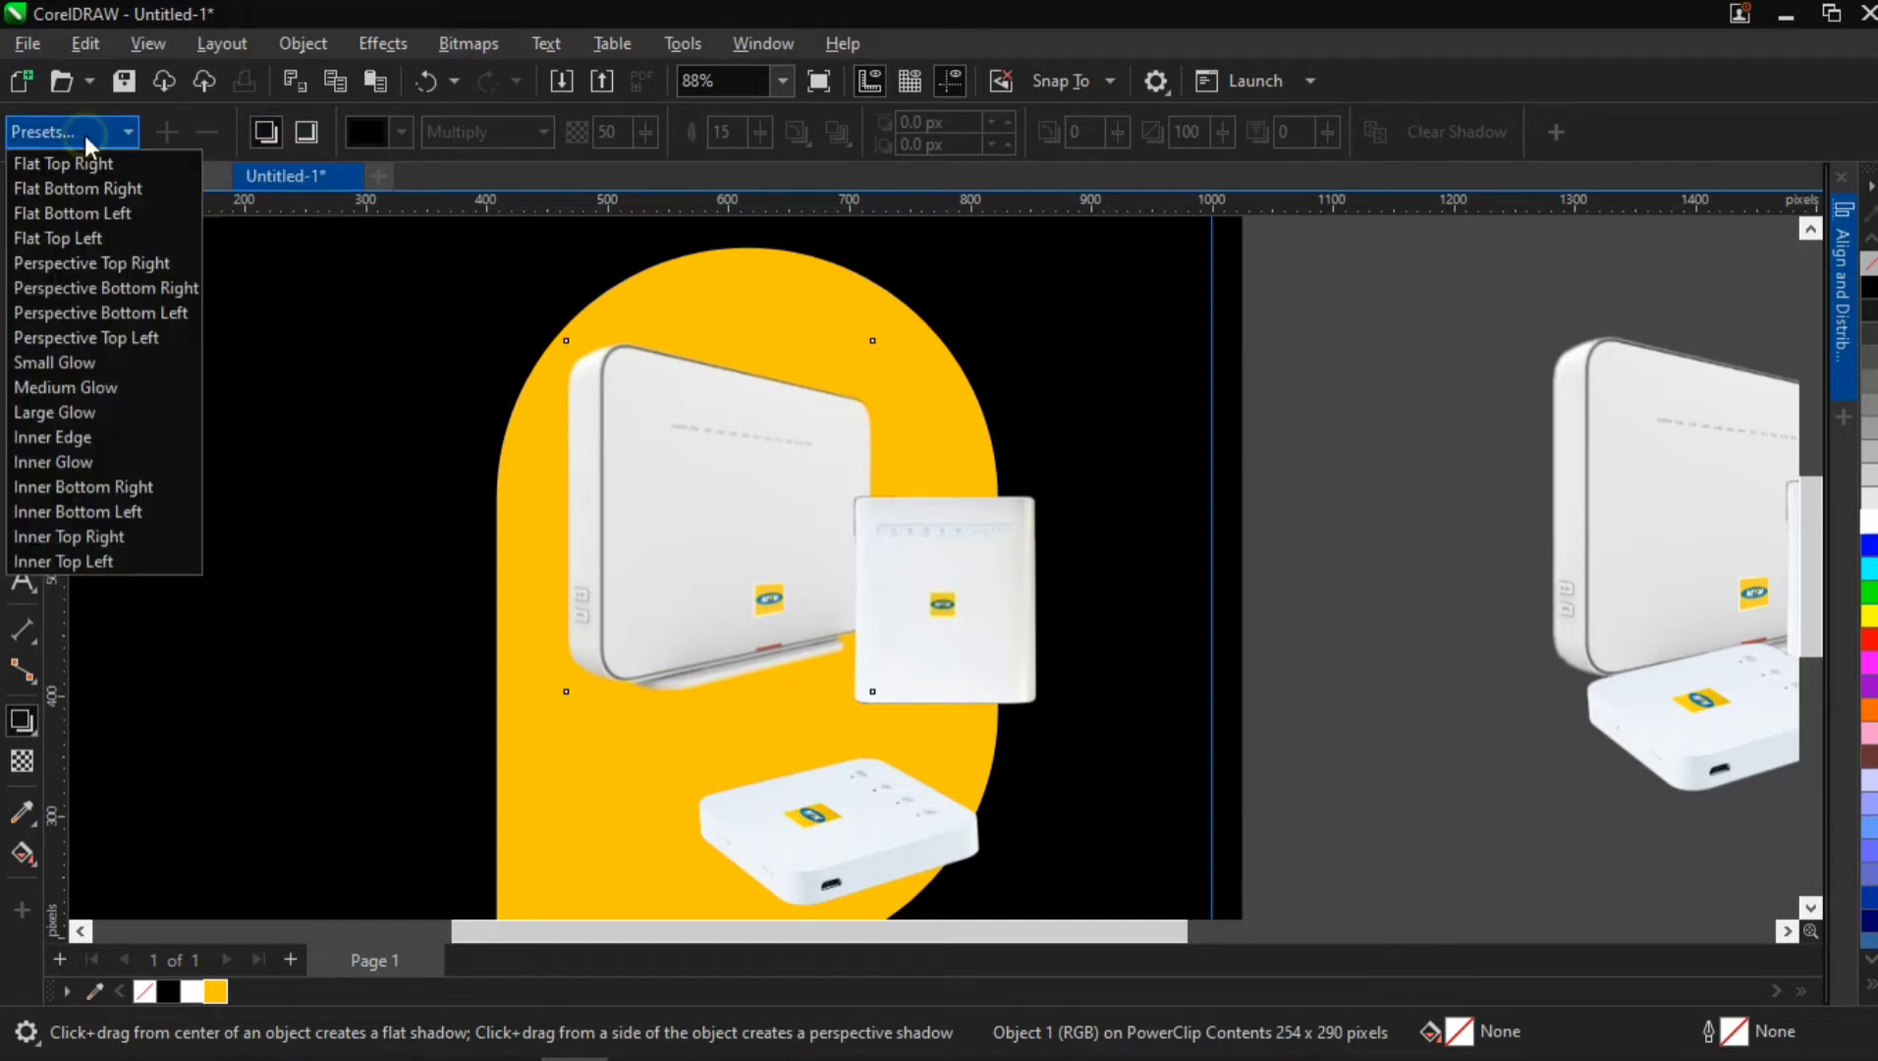
{"action": "left_click", "coordinate": [106, 209]}
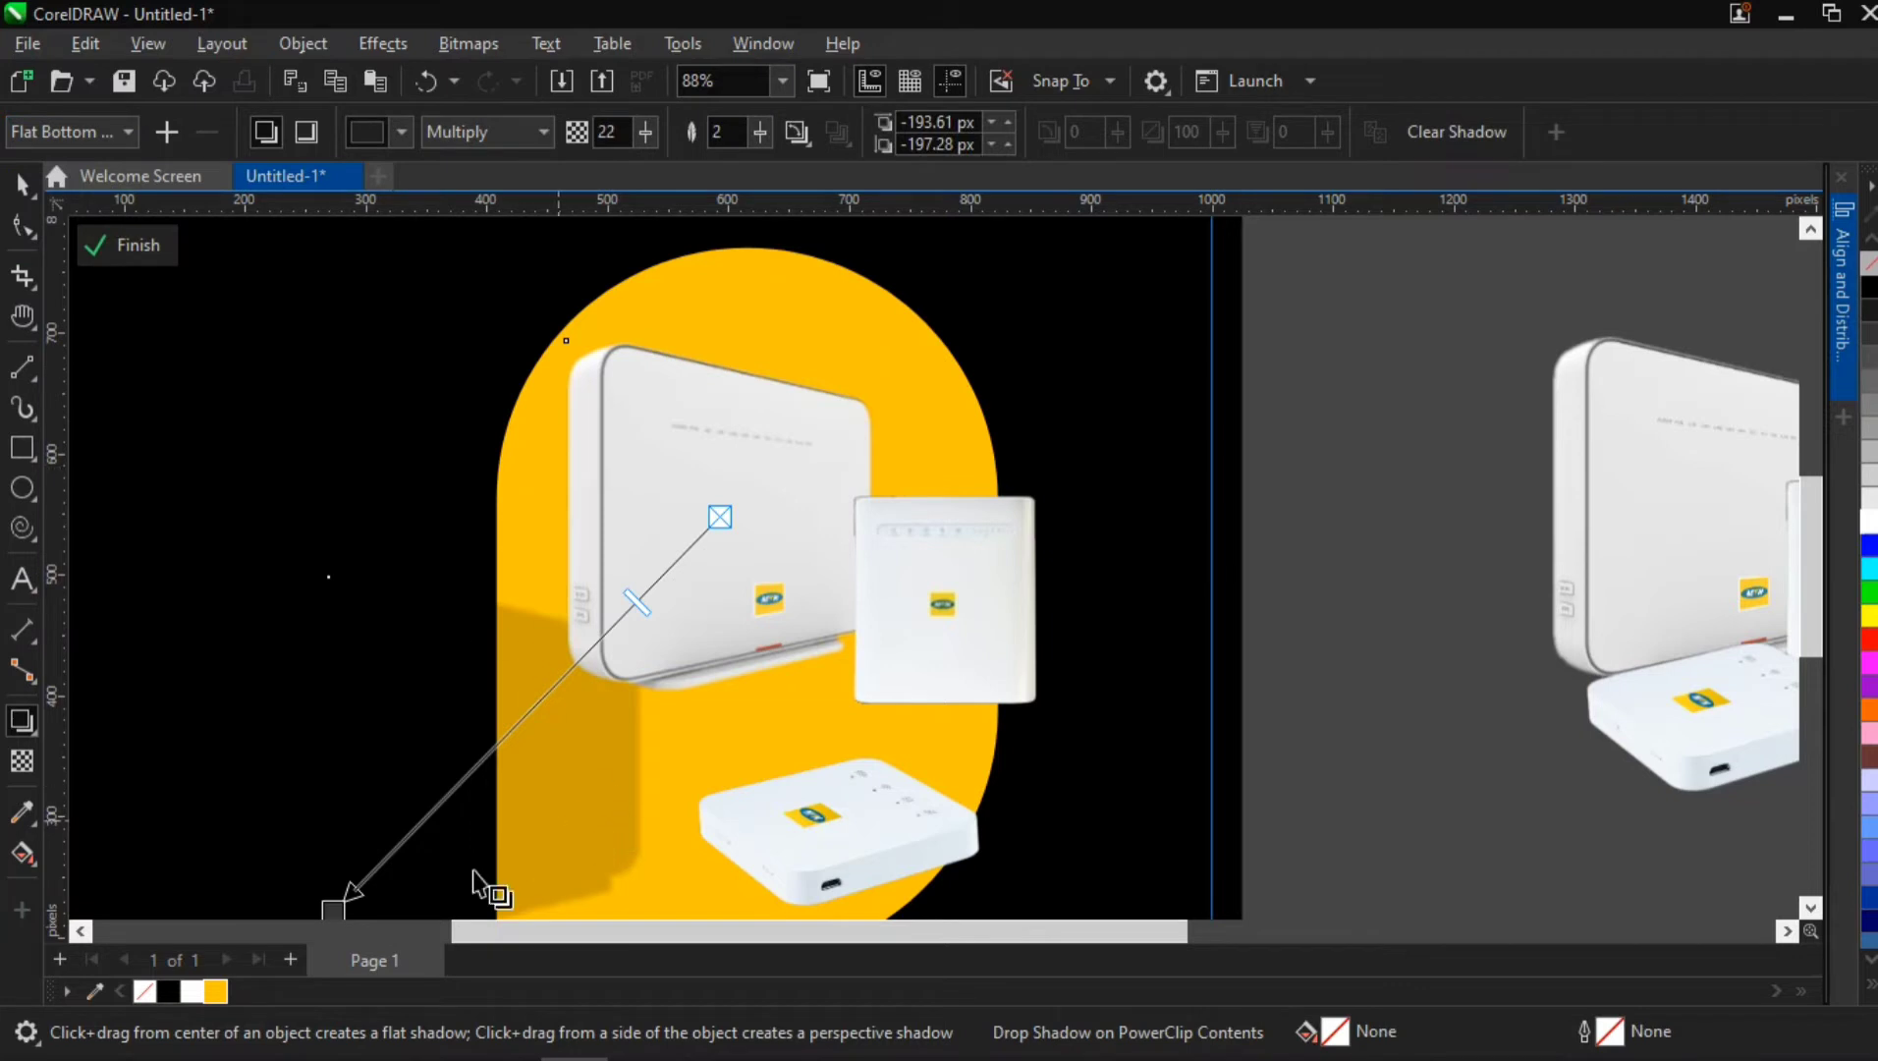
{"action": "left_click_drag", "start_coordinate": [331, 908], "coordinate": [683, 764]}
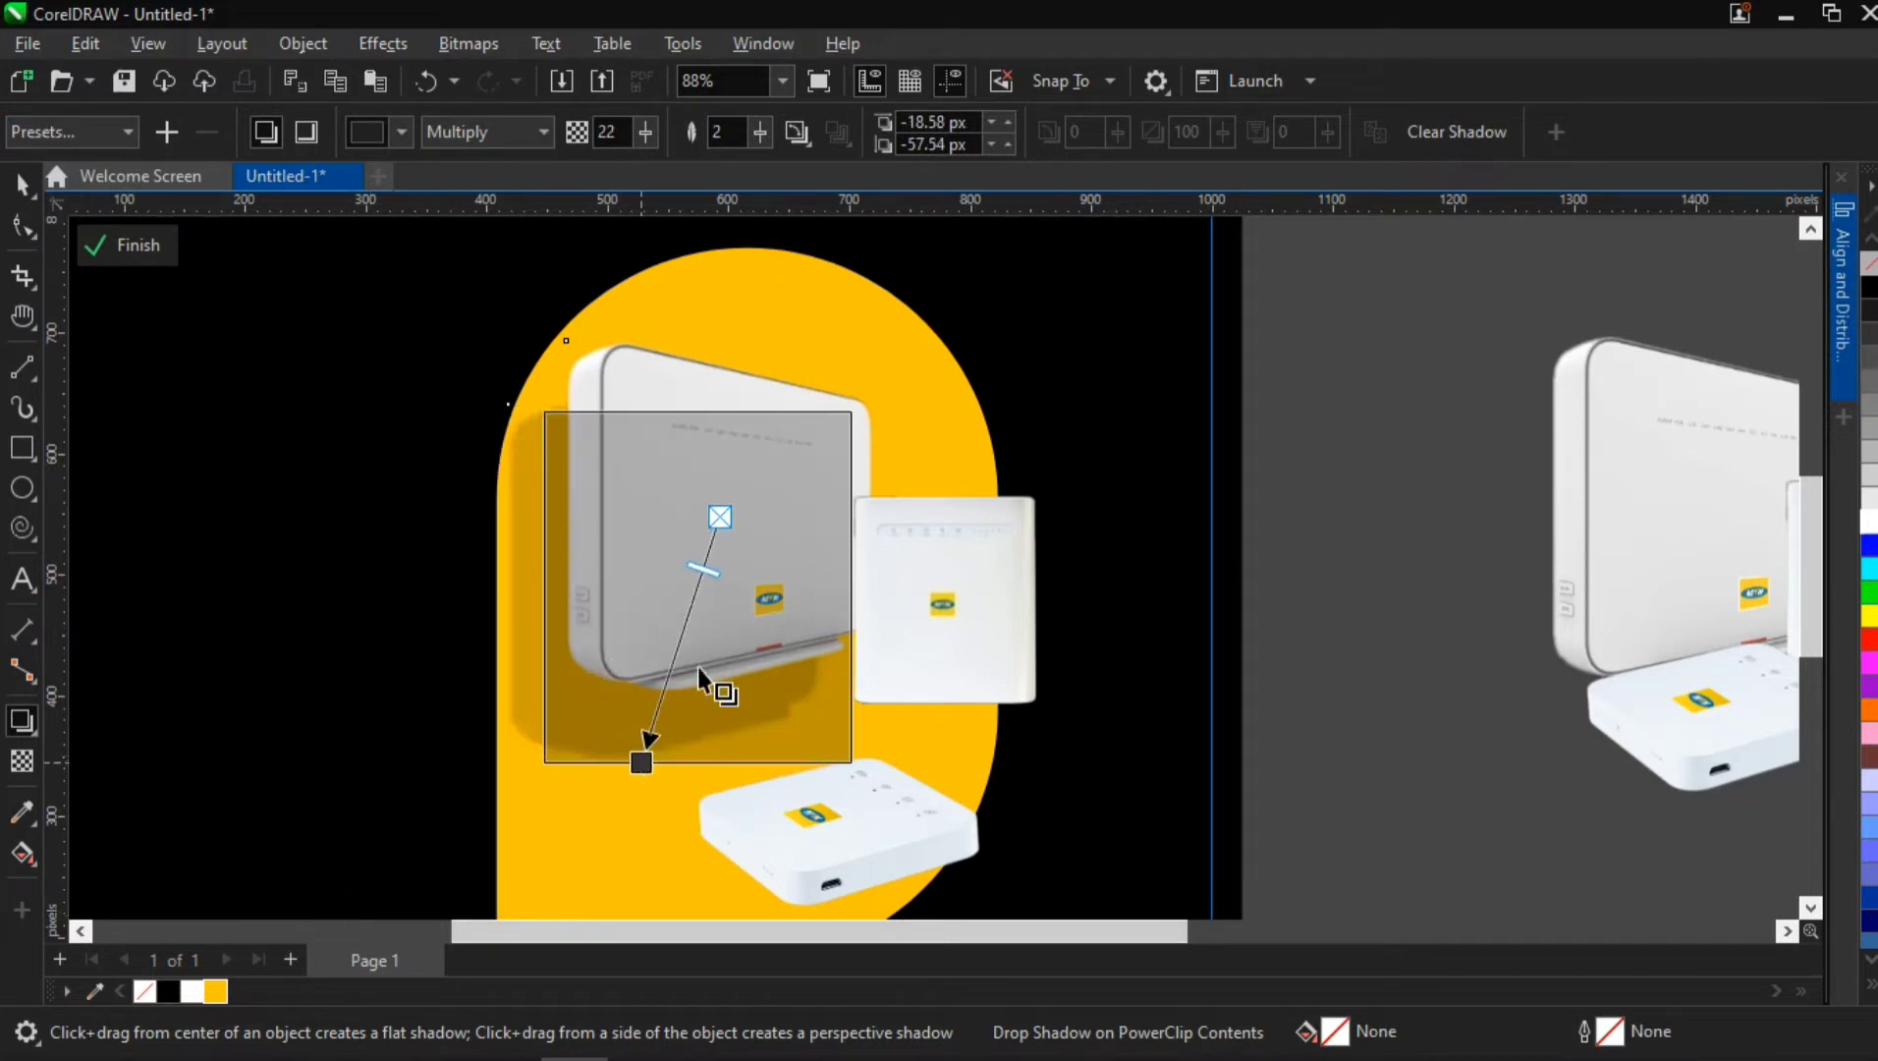
{"action": "left_click_drag", "start_coordinate": [722, 510], "coordinate": [723, 554]}
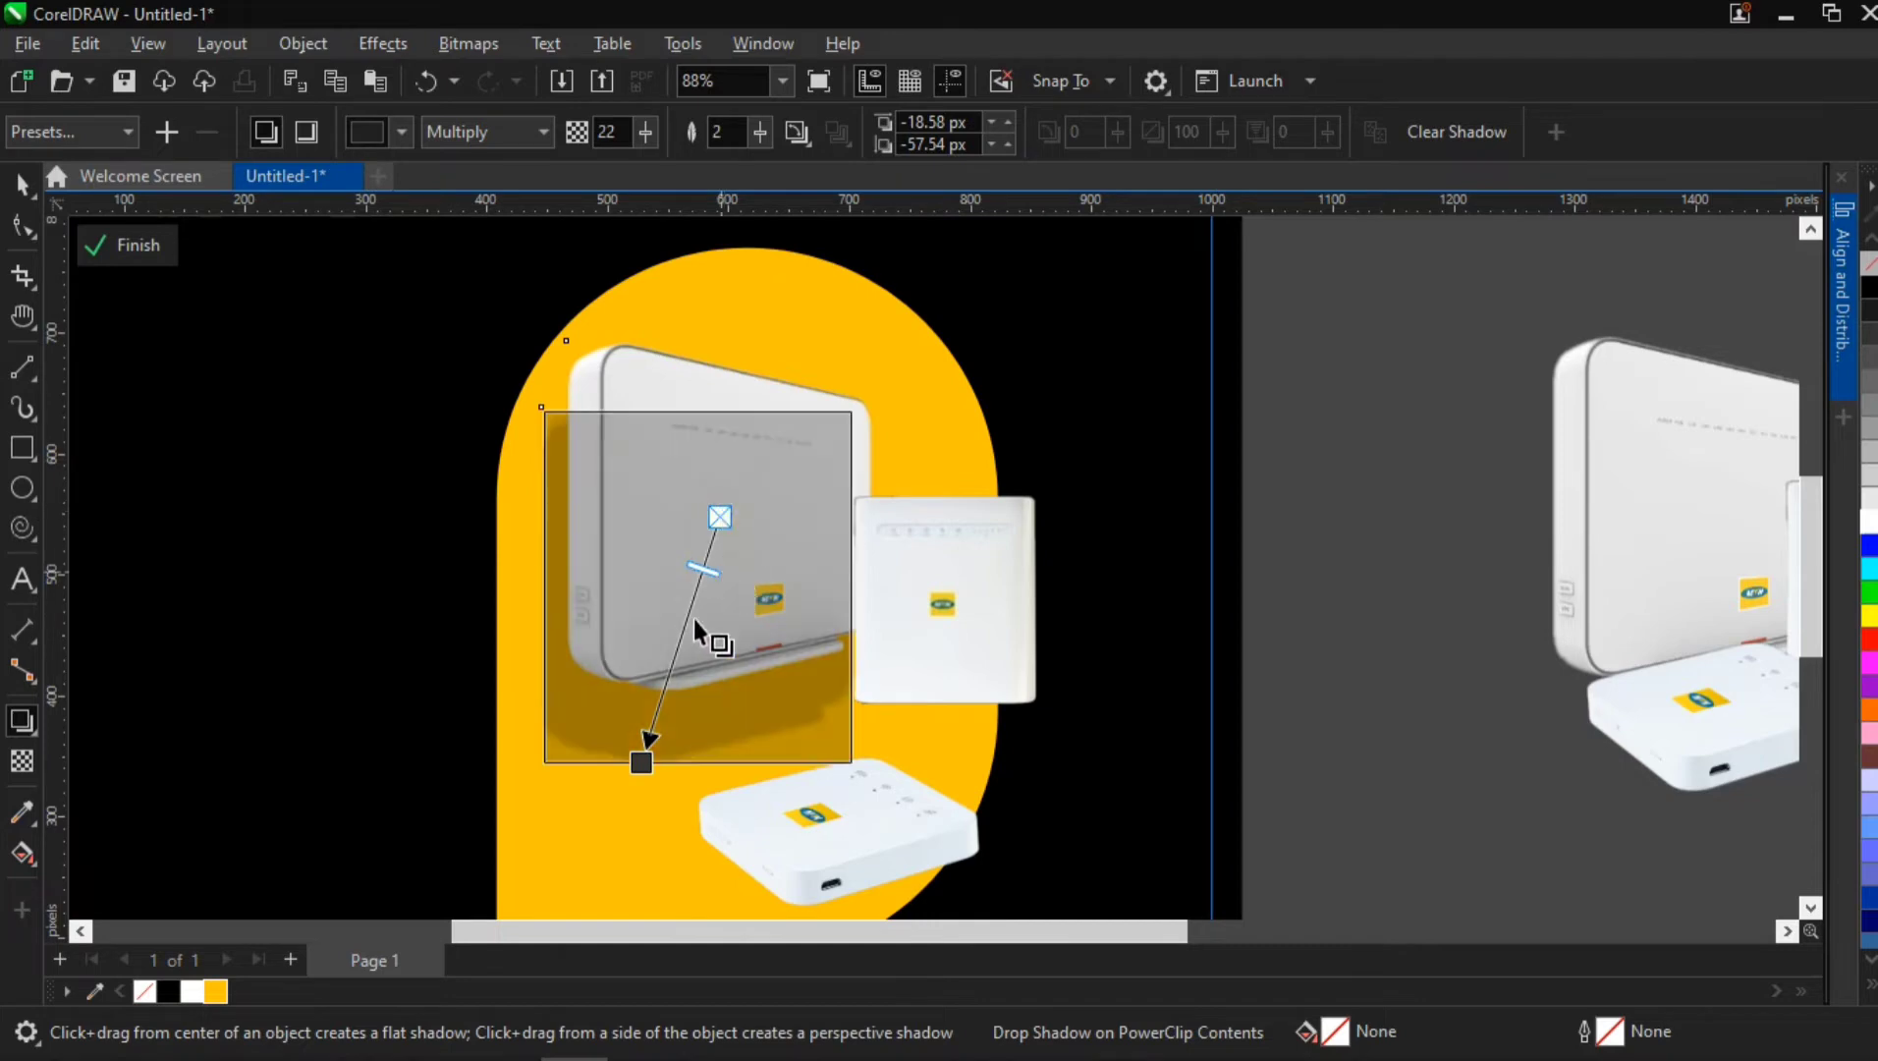
{"action": "left_click_drag", "start_coordinate": [695, 619], "coordinate": [673, 746]}
{"action": "left_click_drag", "start_coordinate": [1809, 593], "coordinate": [1809, 627]}
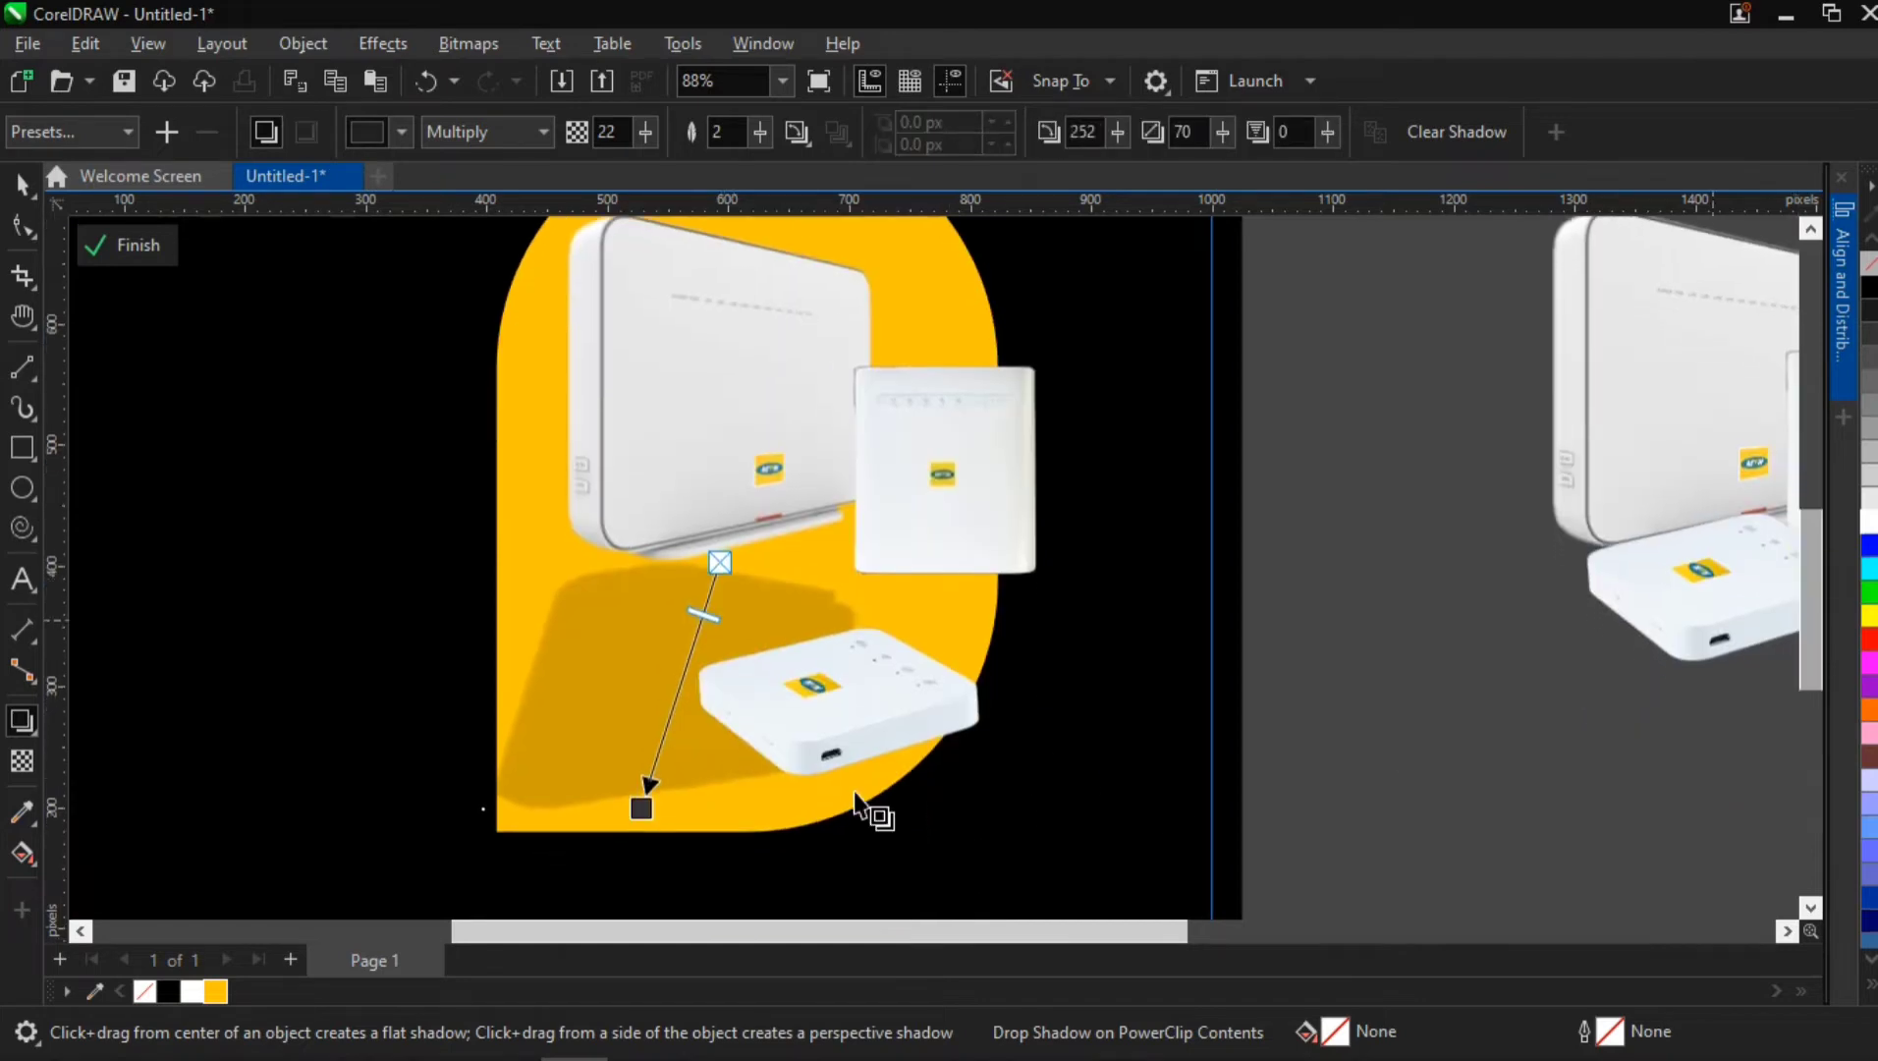
{"action": "left_click_drag", "start_coordinate": [640, 805], "coordinate": [700, 584]}
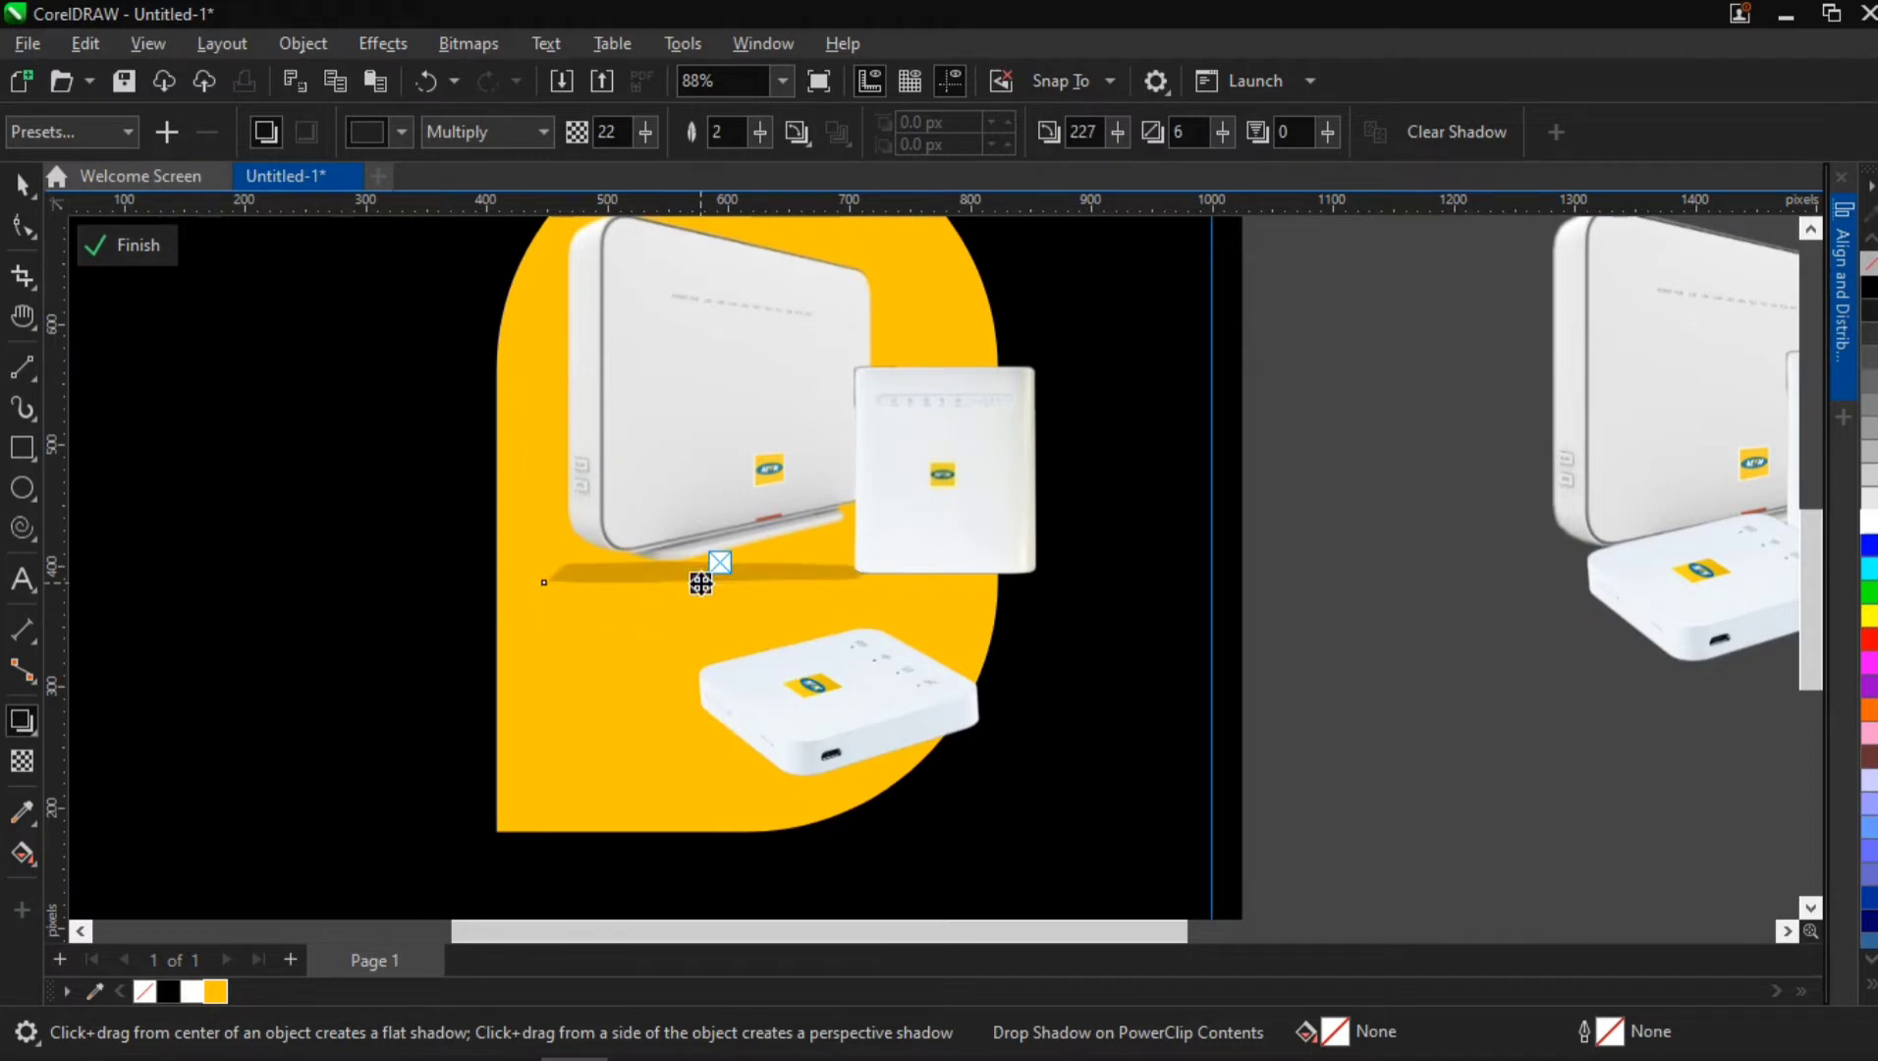
Colour the large router's base shadow black and flatten it to stretch 3
{"action": "left_click", "coordinate": [173, 989]}
{"action": "left_click_drag", "start_coordinate": [700, 582], "coordinate": [700, 583]}
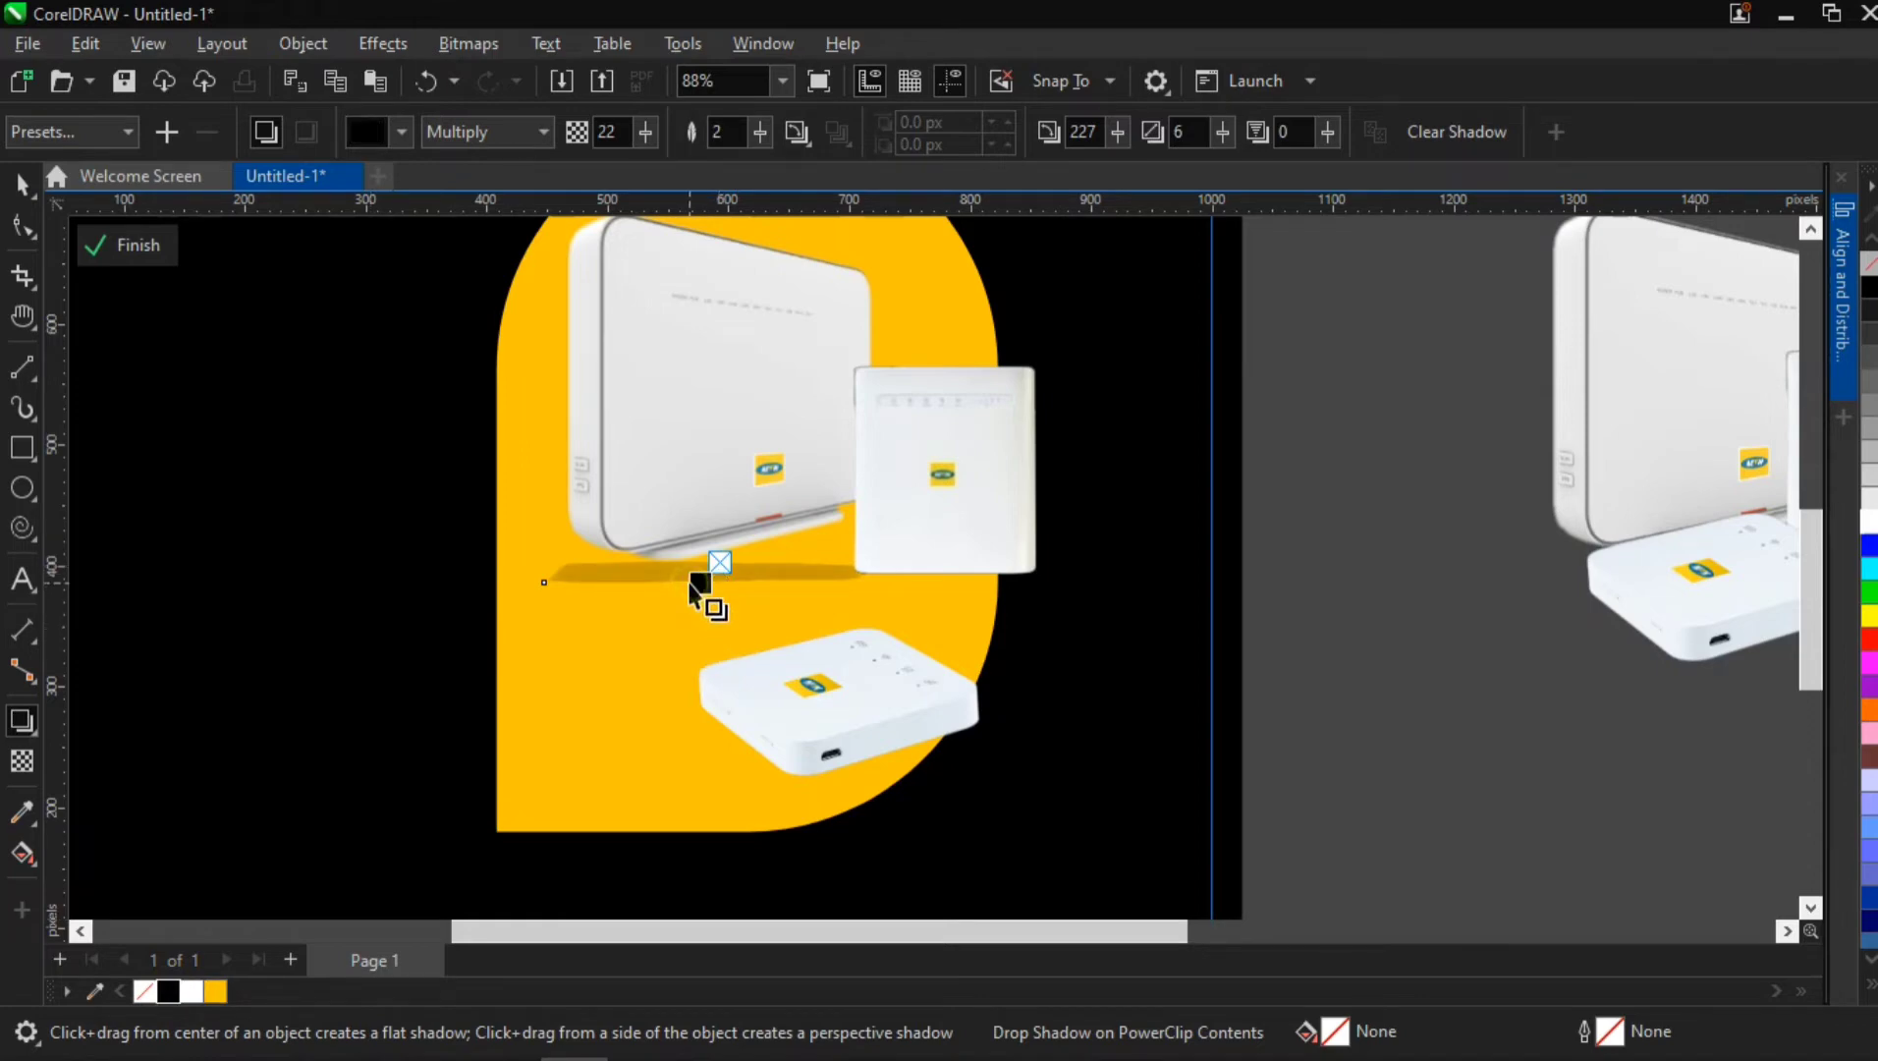
{"action": "left_click_drag", "start_coordinate": [716, 582], "coordinate": [723, 572]}
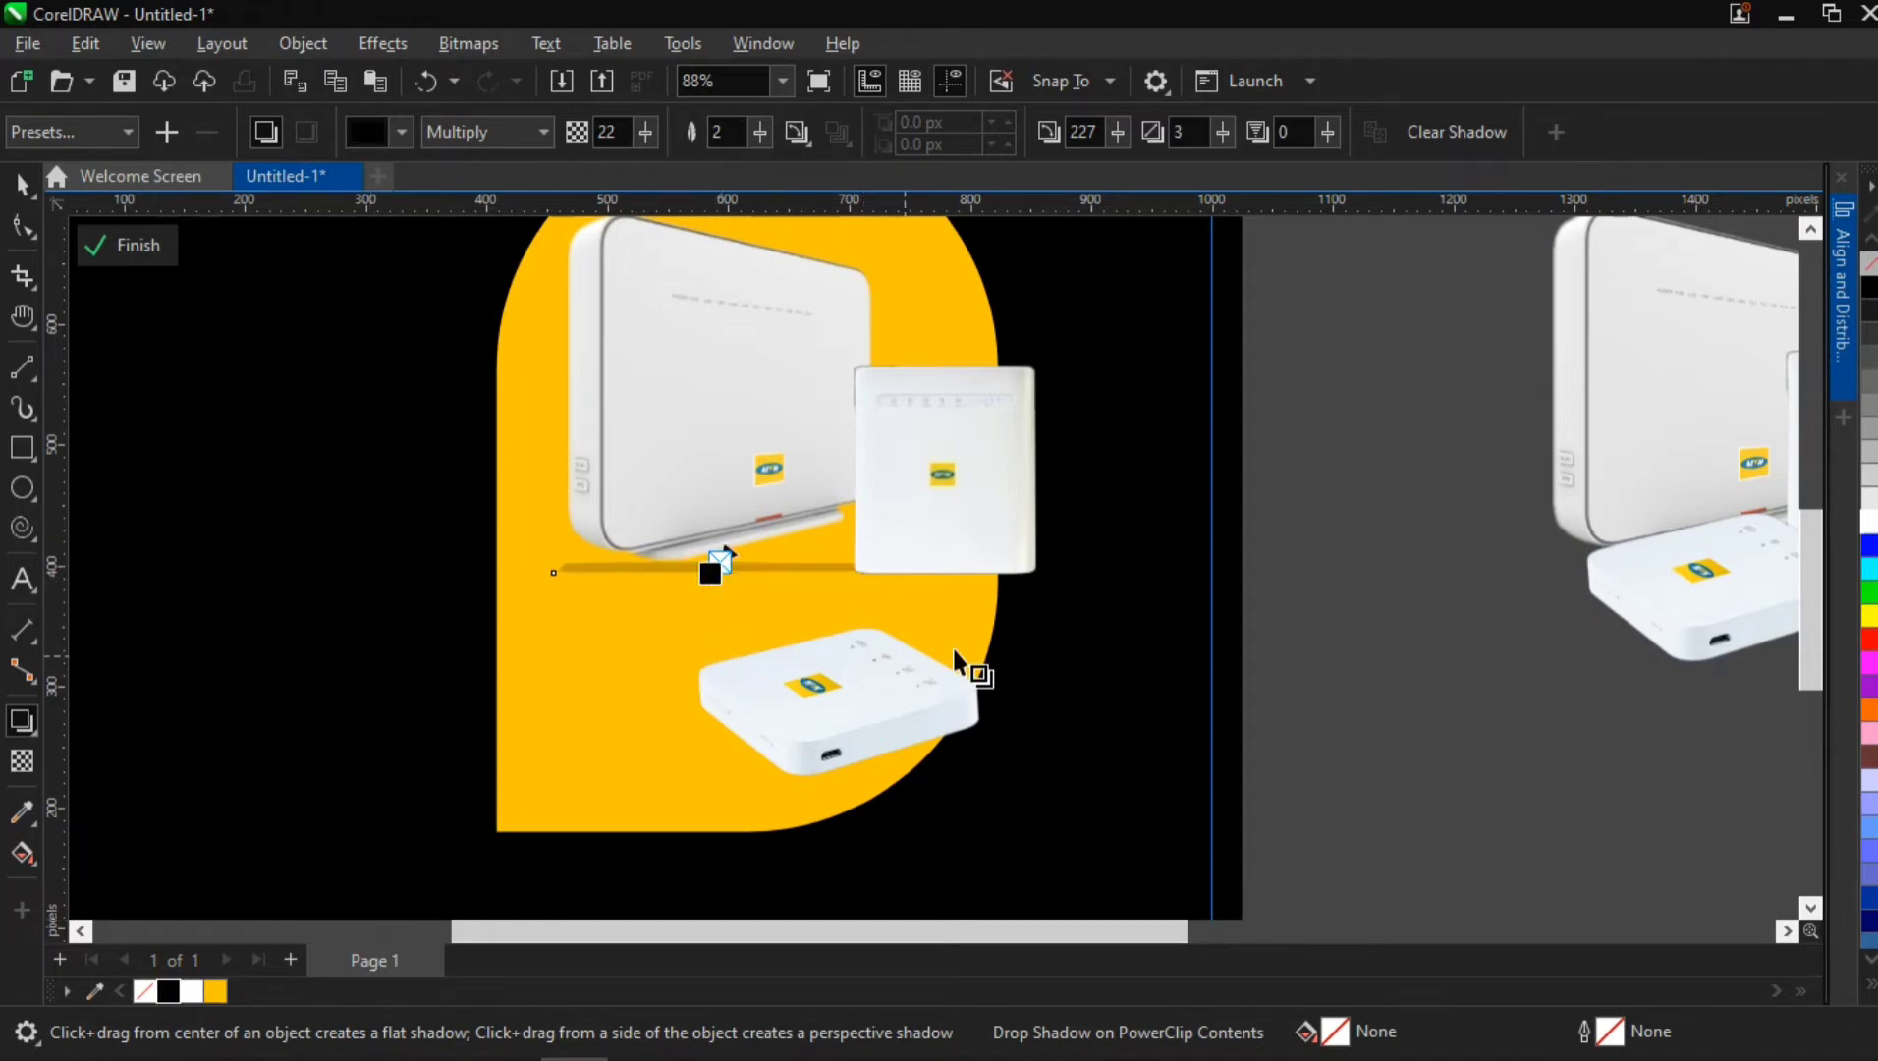
Move the square router inside the yellow shape to X 735 px, Y 479 px
{"action": "left_click", "coordinate": [989, 480]}
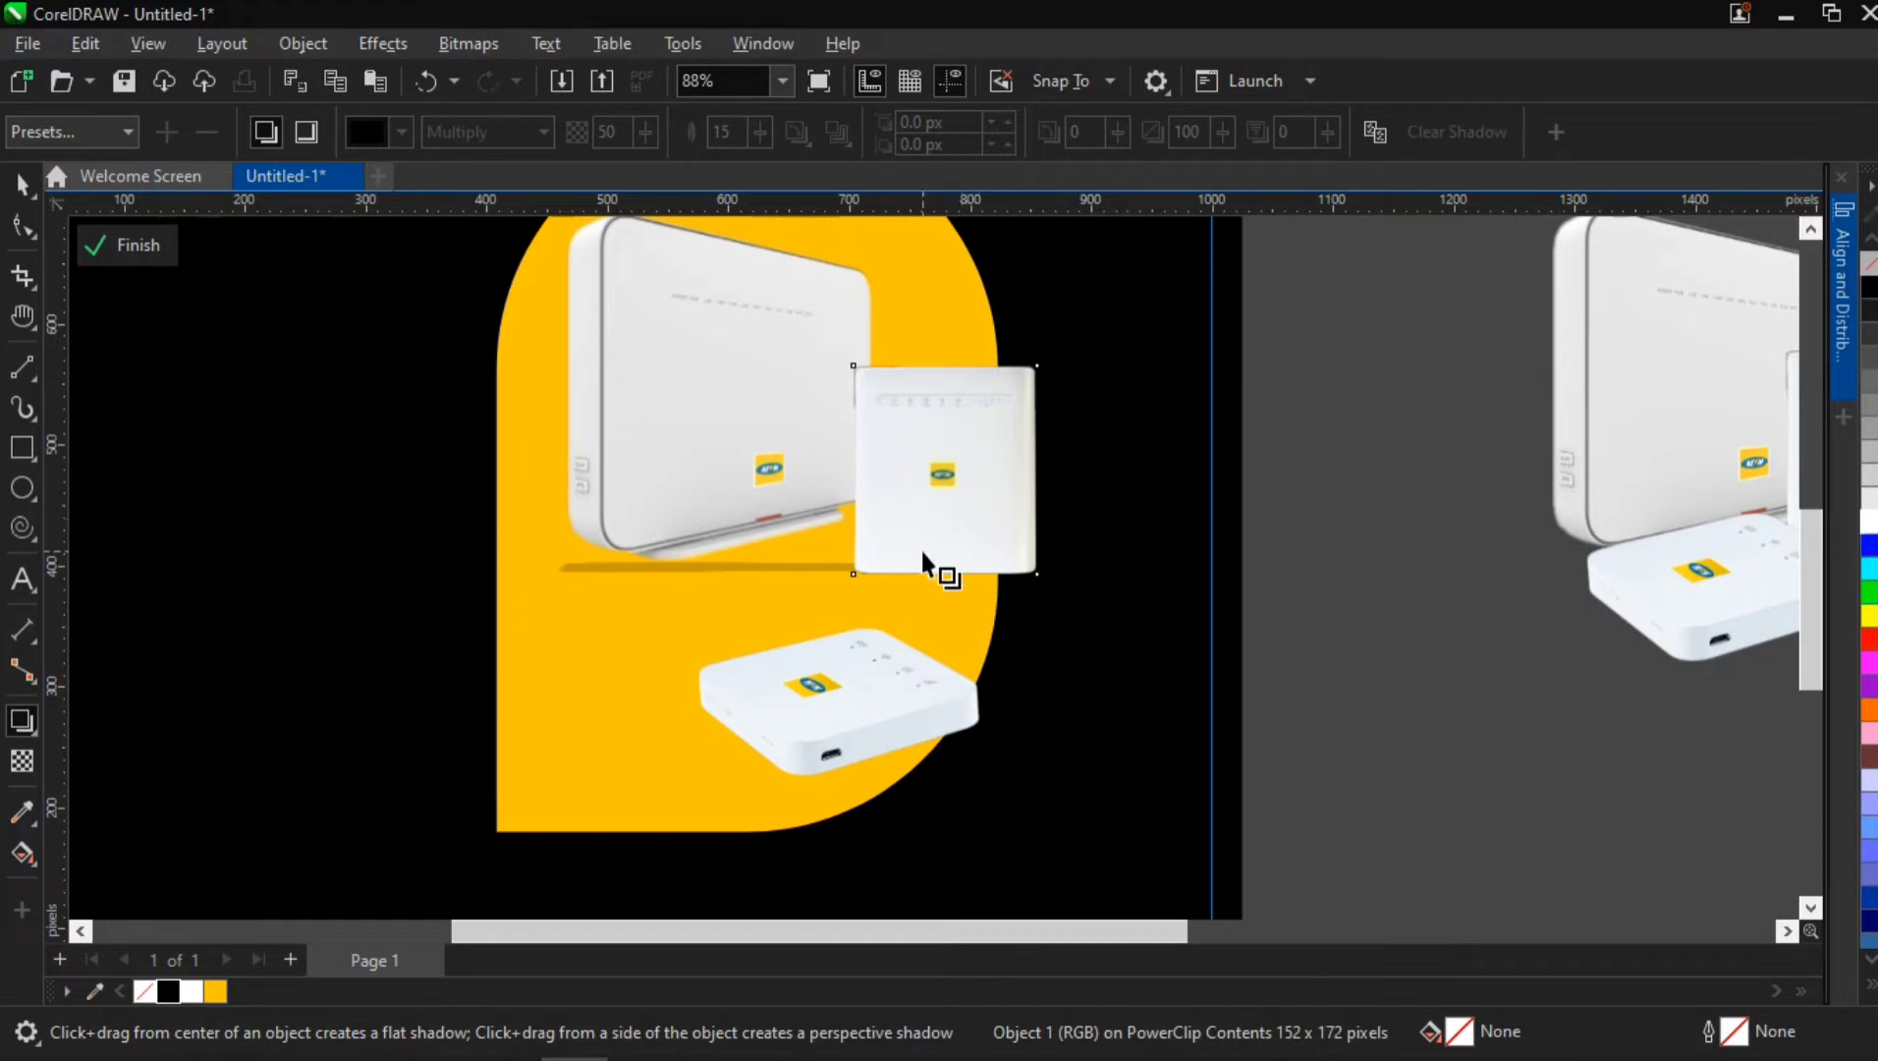
{"action": "left_click", "coordinate": [21, 183]}
{"action": "mouse_move", "coordinate": [915, 451]}
{"action": "left_mouse_down"}
{"action": "mouse_move", "coordinate": [884, 440]}
{"action": "mouse_move", "coordinate": [920, 467]}
{"action": "left_mouse_up"}
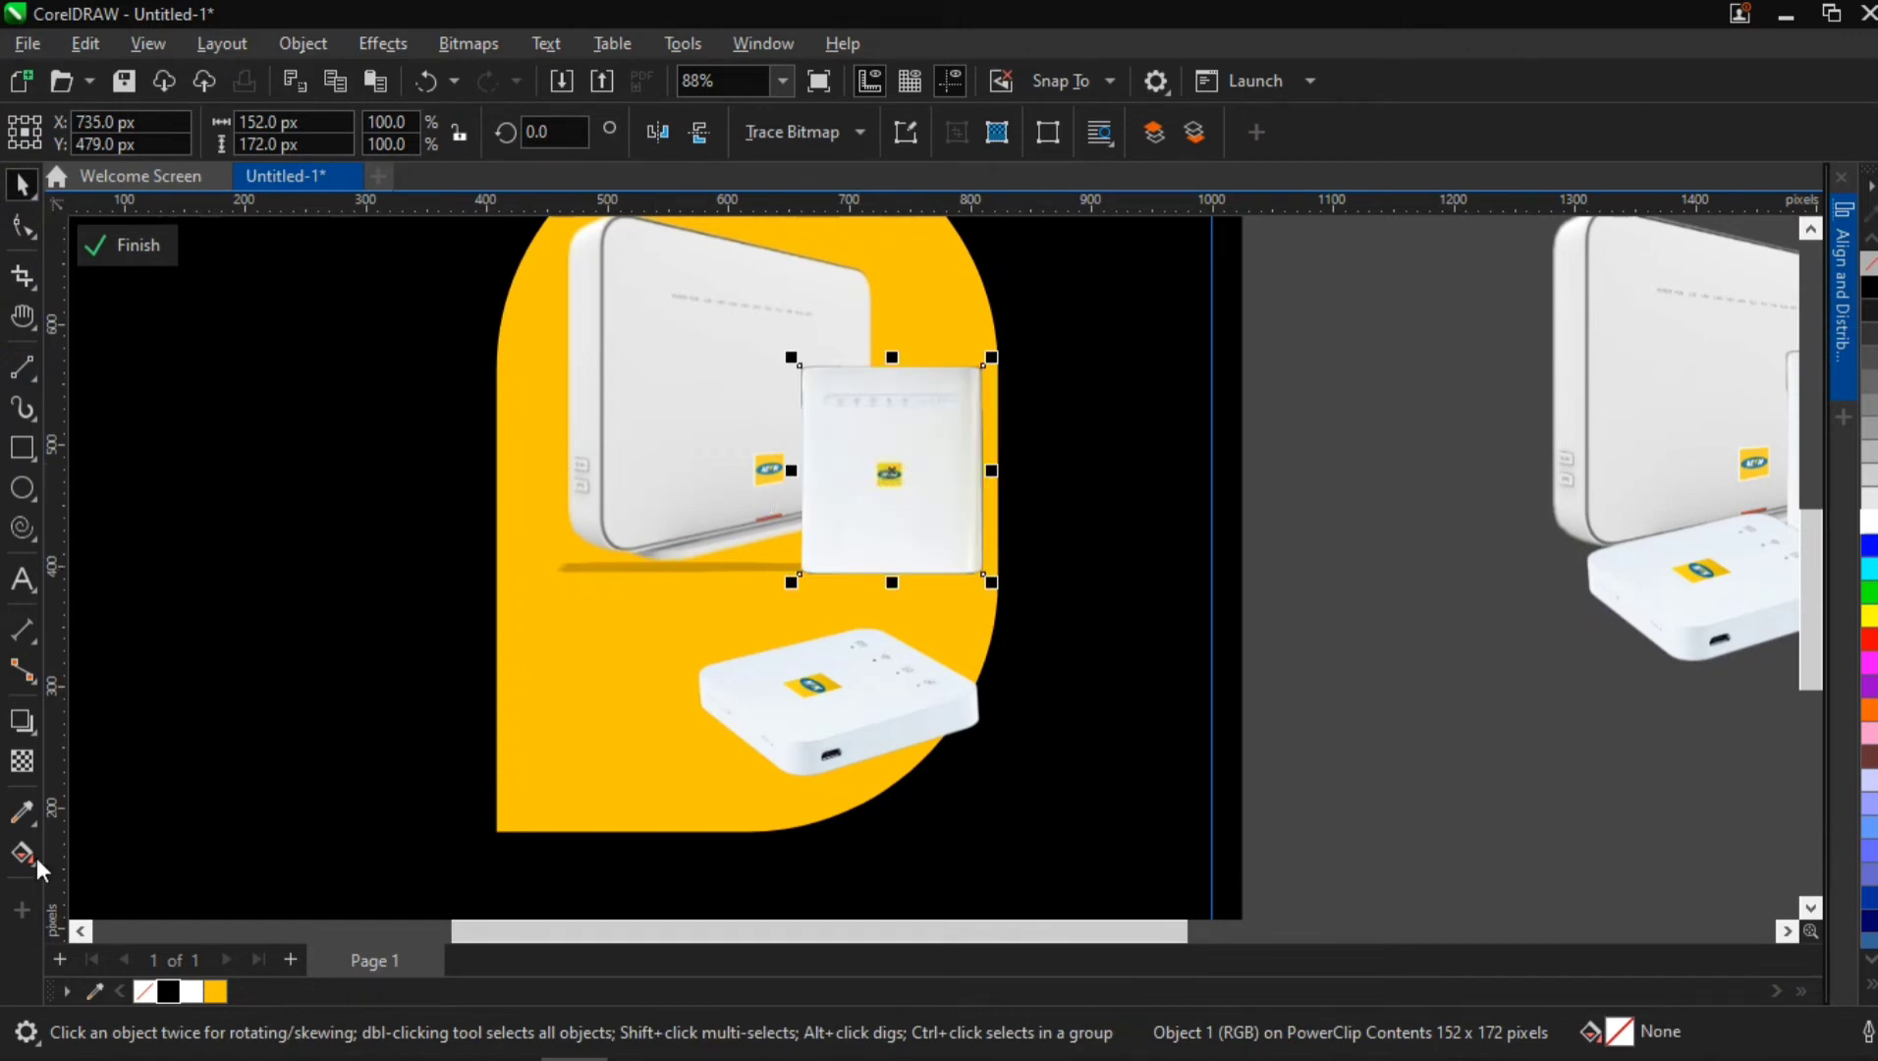
Add a thin drop shadow under the square router's base at angle 270 and stretch 3
{"action": "left_click_drag", "start_coordinate": [895, 365], "coordinate": [891, 587]}
{"action": "scroll", "coordinate": [901, 597], "scroll_direction": "up", "scroll_amount": 3}
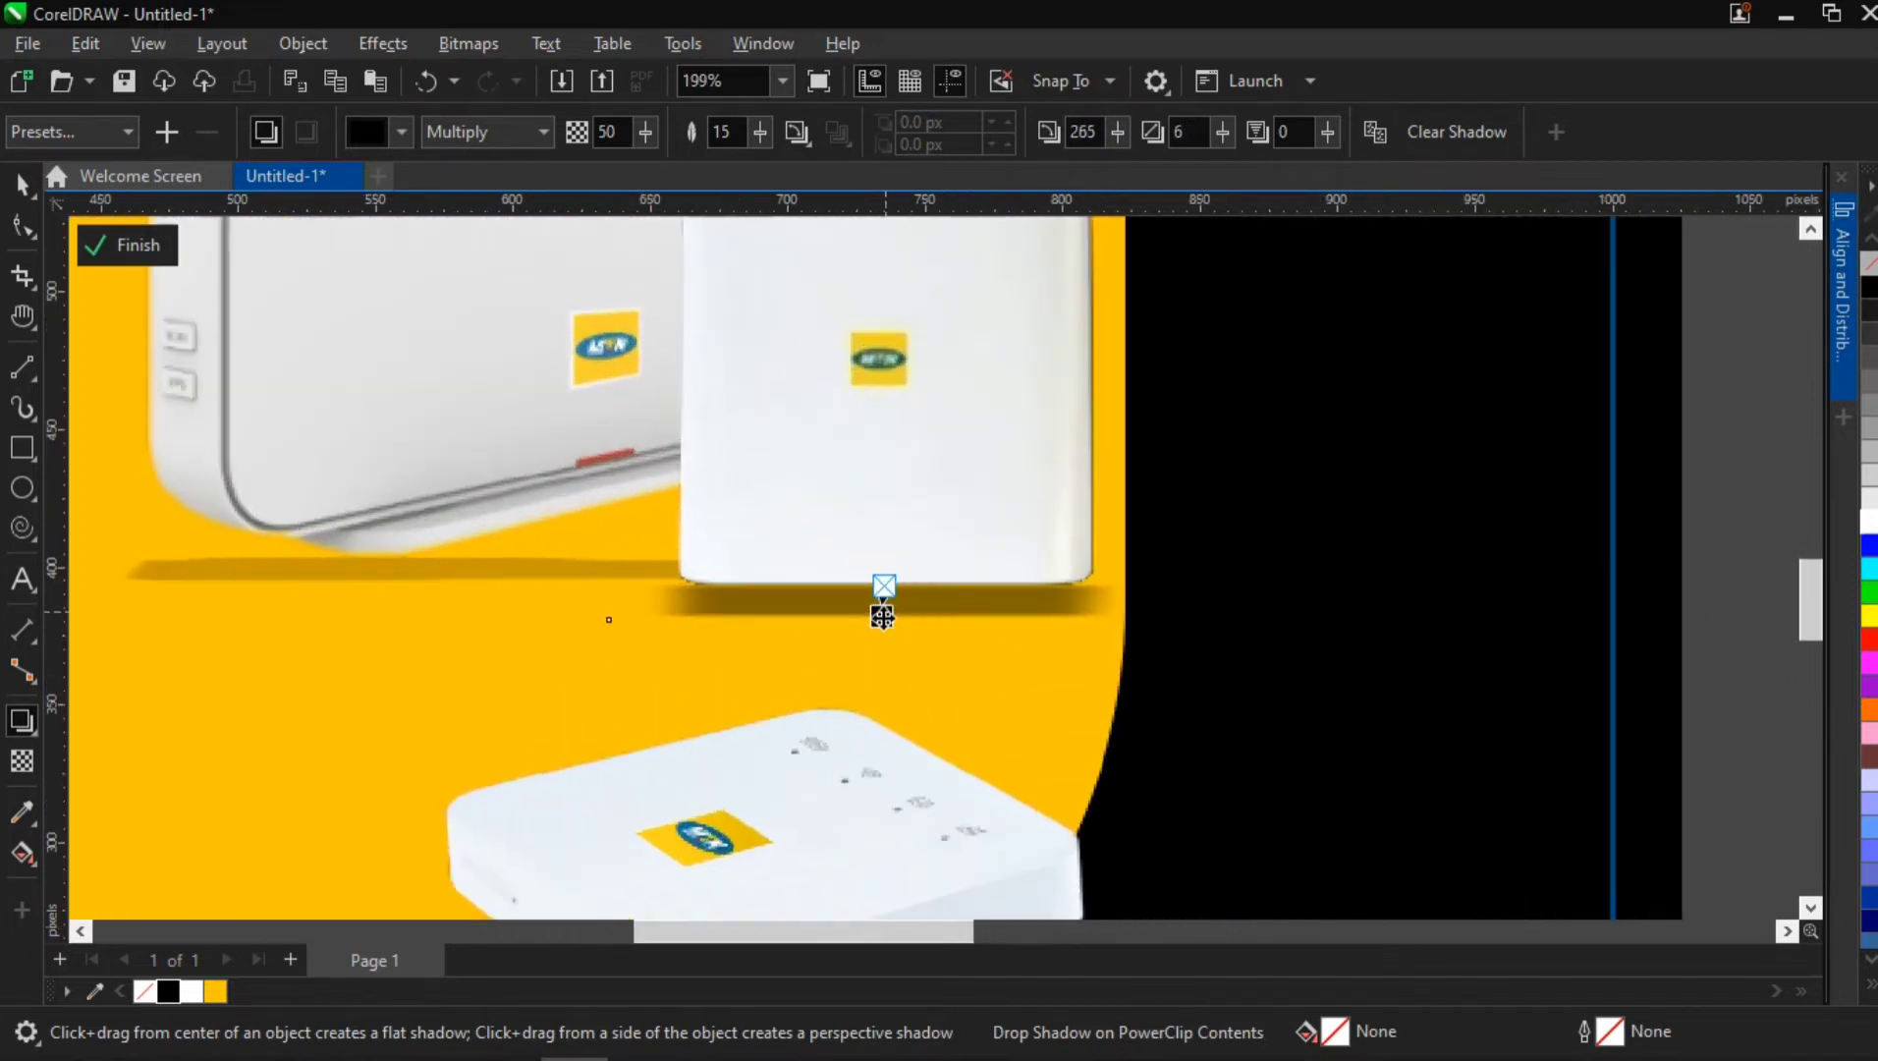
{"action": "scroll", "coordinate": [881, 604], "scroll_direction": "up", "scroll_amount": 2}
{"action": "scroll", "coordinate": [883, 618], "scroll_direction": "up", "scroll_amount": 2}
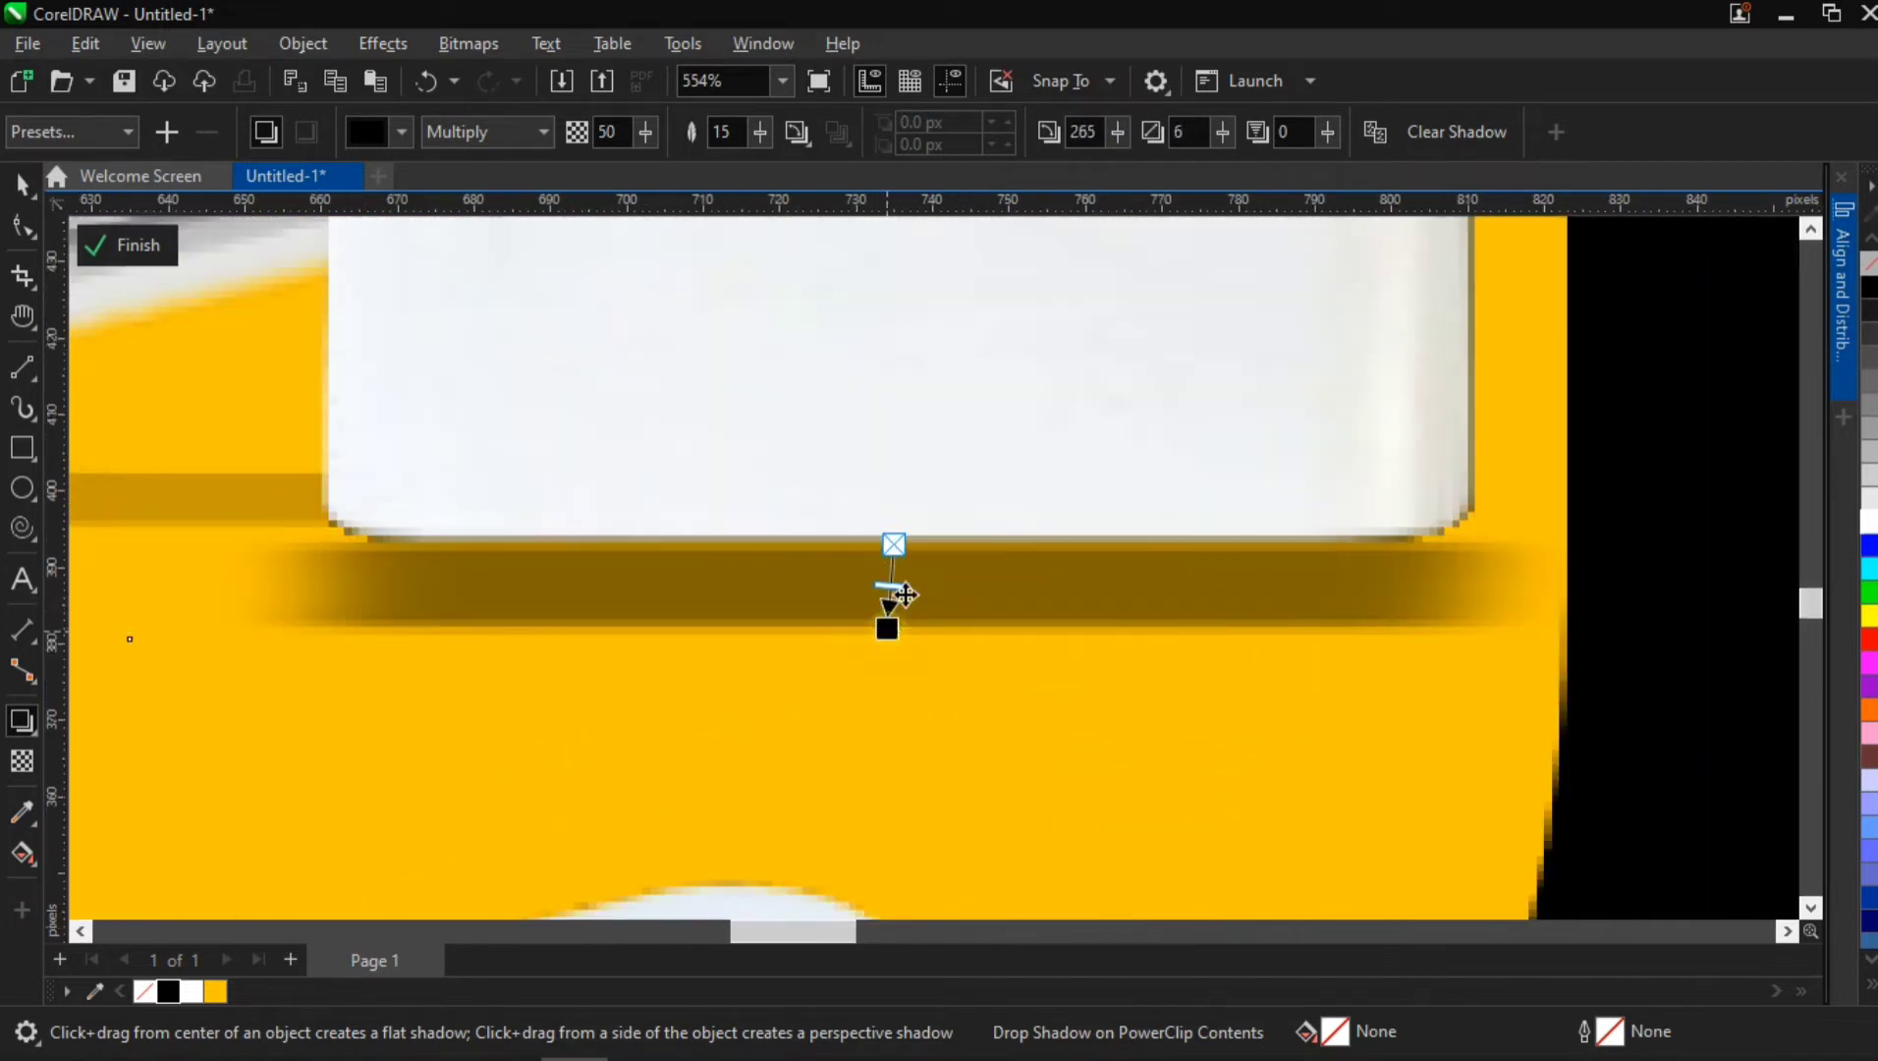
{"action": "left_click_drag", "start_coordinate": [904, 594], "coordinate": [894, 580]}
{"action": "scroll", "coordinate": [894, 579], "scroll_direction": "down", "scroll_amount": 3}
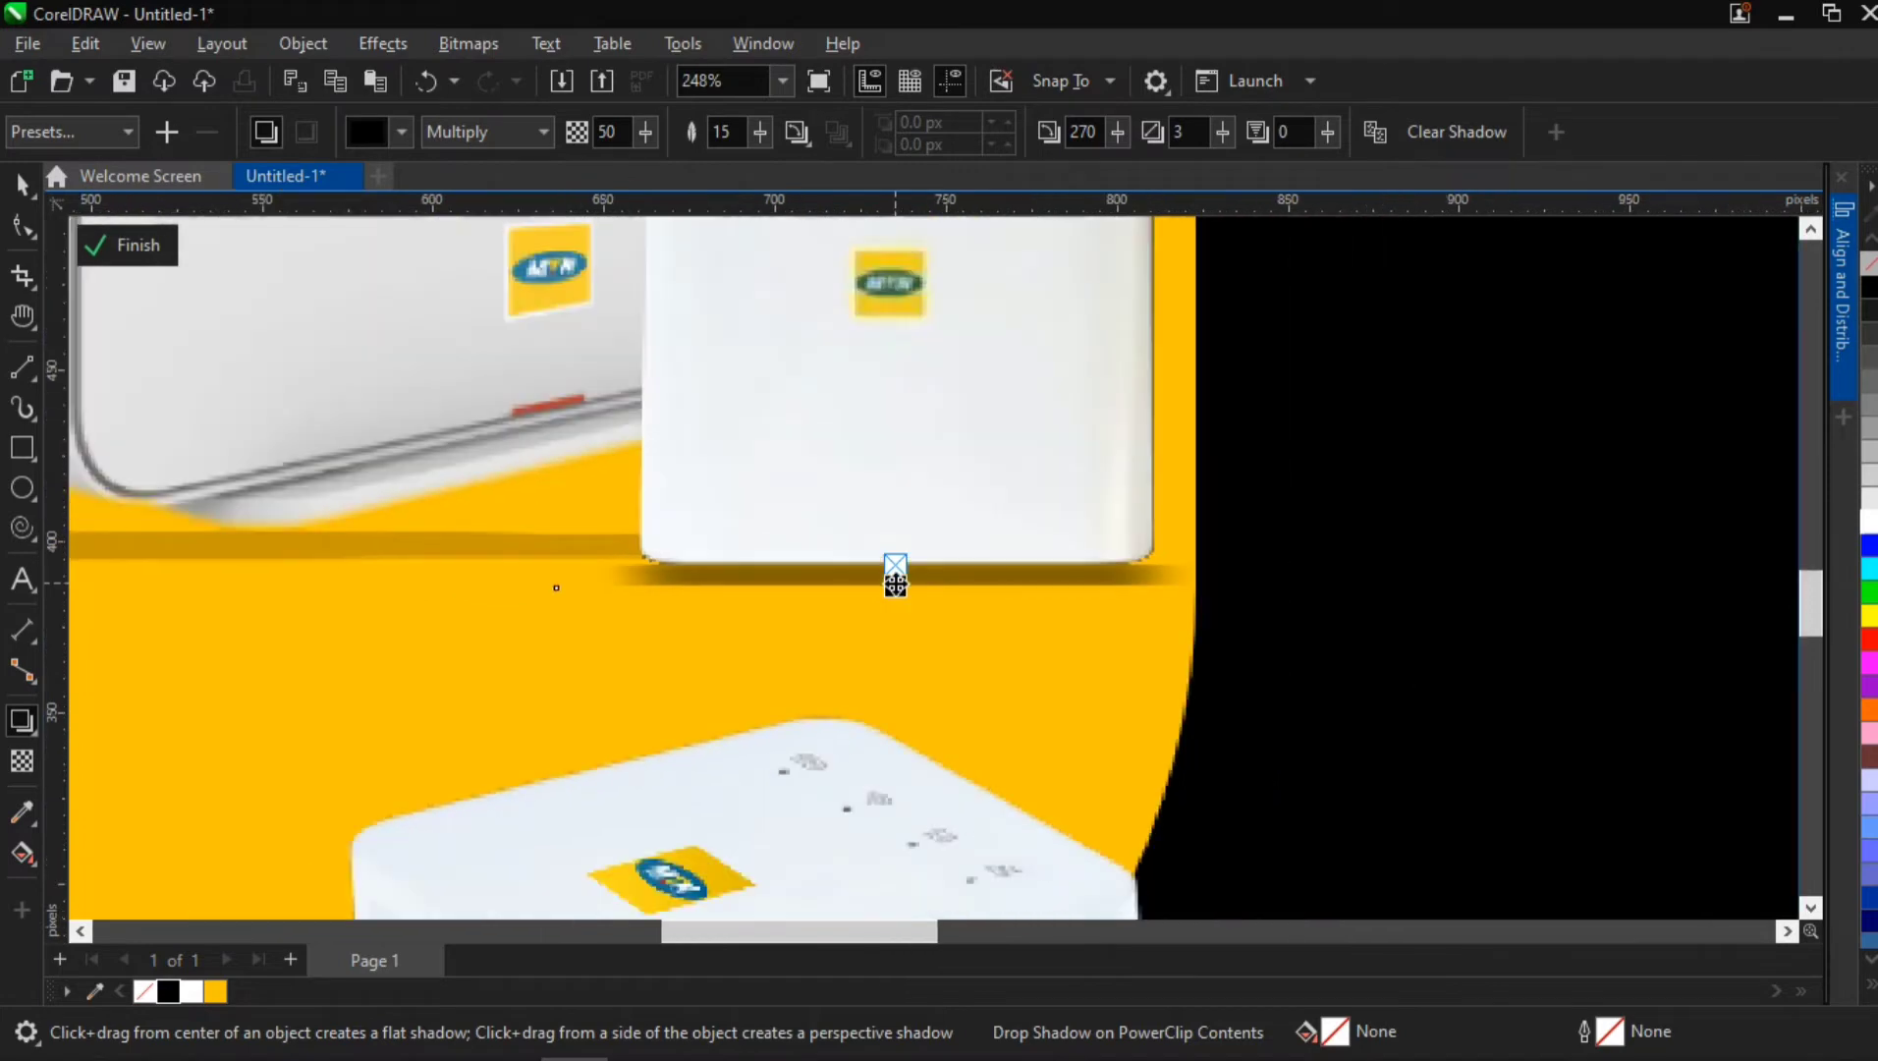
{"action": "scroll", "coordinate": [895, 579], "scroll_direction": "down", "scroll_amount": 2}
Soften the square router's shadow feathering, and set the large router's shadow to opacity 44 and feather 48
{"action": "left_click_drag", "start_coordinate": [772, 128], "coordinate": [798, 141]}
{"action": "left_click", "coordinate": [565, 438]}
{"action": "left_click_drag", "start_coordinate": [641, 129], "coordinate": [782, 136]}
{"action": "scroll", "coordinate": [862, 660], "scroll_direction": "down", "scroll_amount": 2}
{"action": "scroll", "coordinate": [859, 660], "scroll_direction": "down", "scroll_amount": 3}
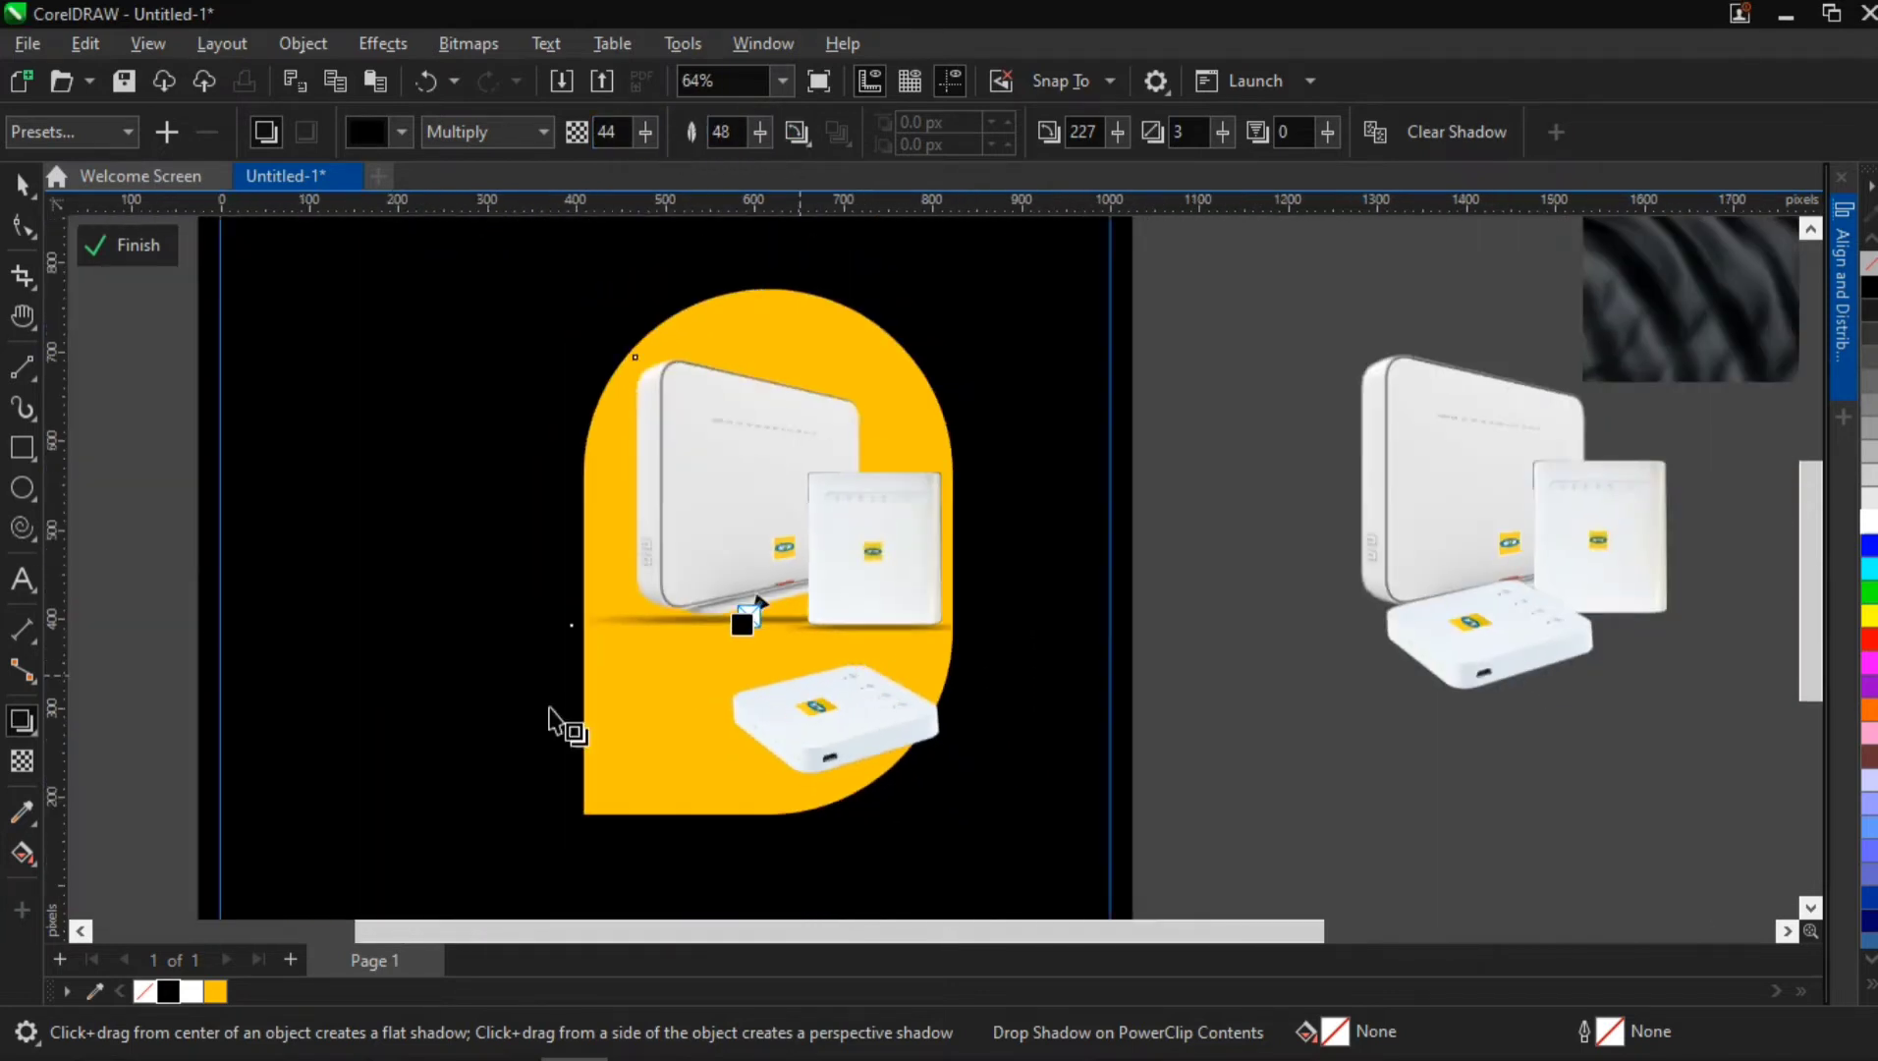
Place the flat router in front of the other two at about X 603.5 px, Y 376.2 px, scaled to 92.5%
{"action": "left_click", "coordinate": [21, 184]}
{"action": "left_click", "coordinate": [771, 737]}
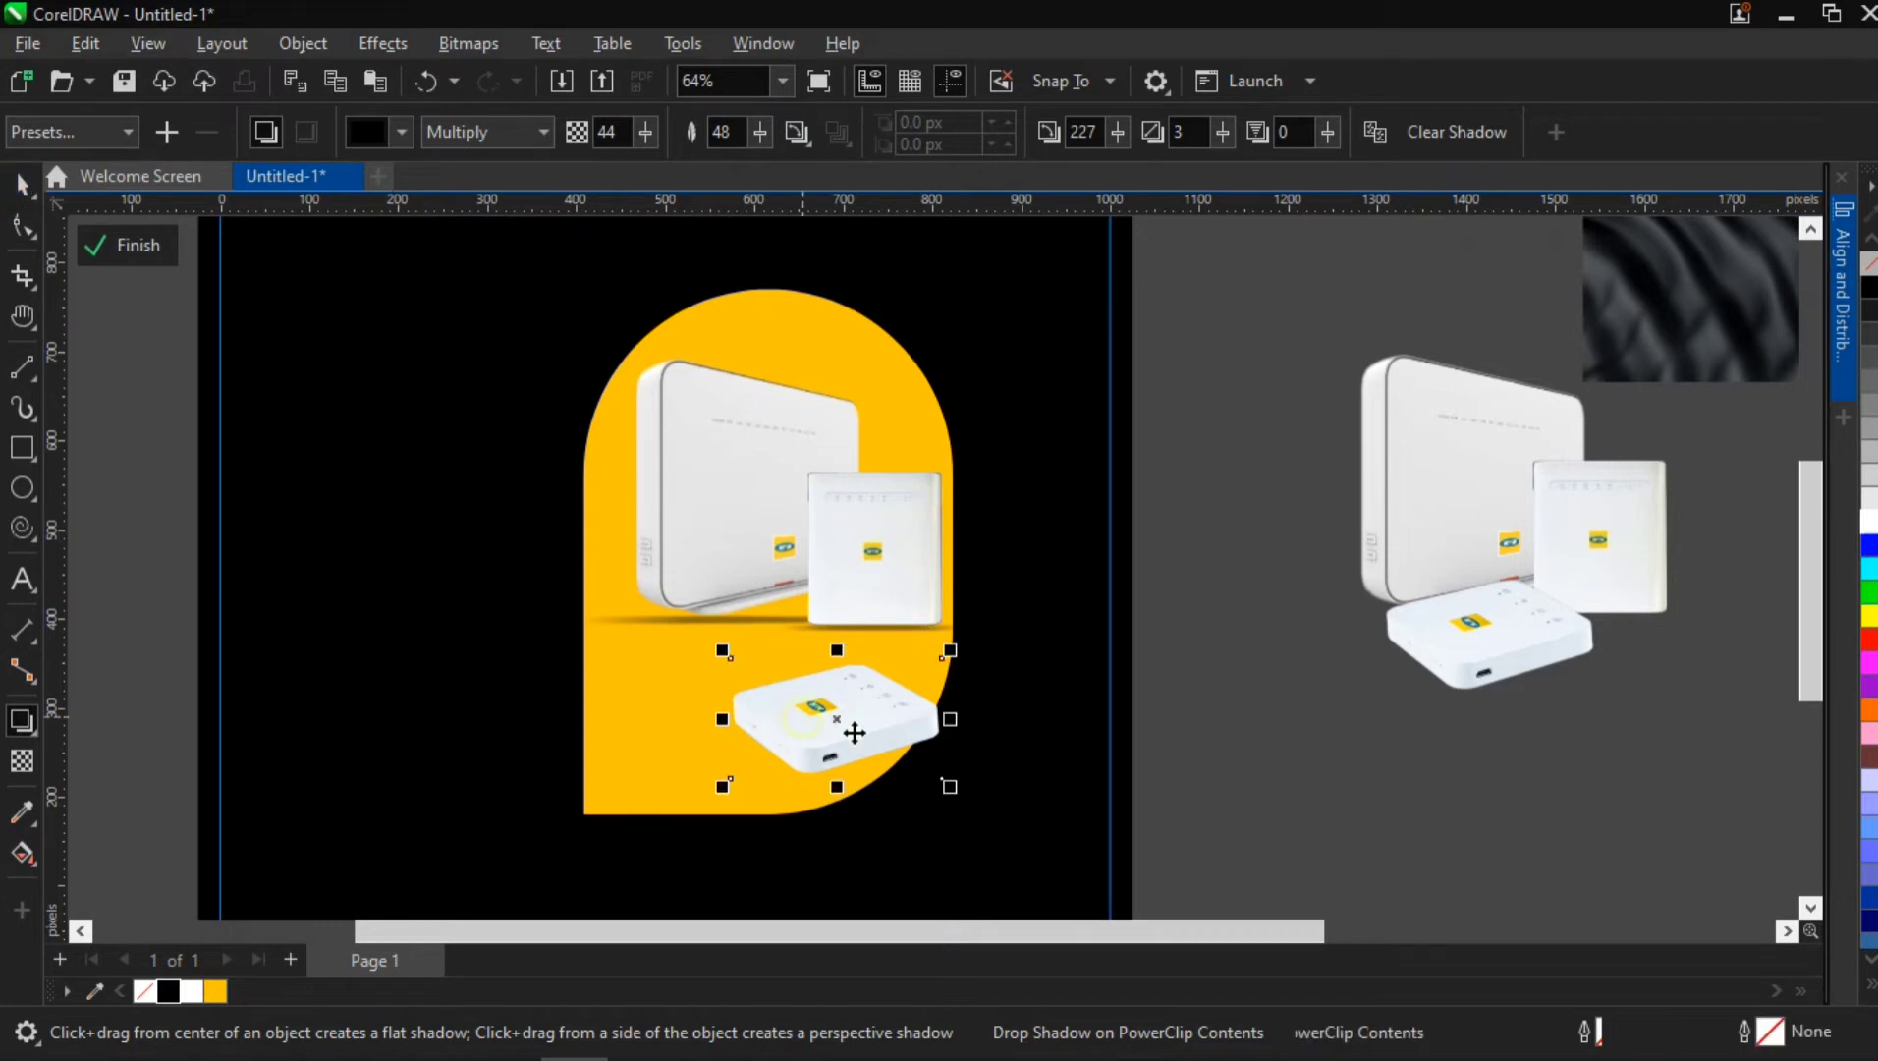
{"action": "left_click_drag", "start_coordinate": [850, 734], "coordinate": [780, 656]}
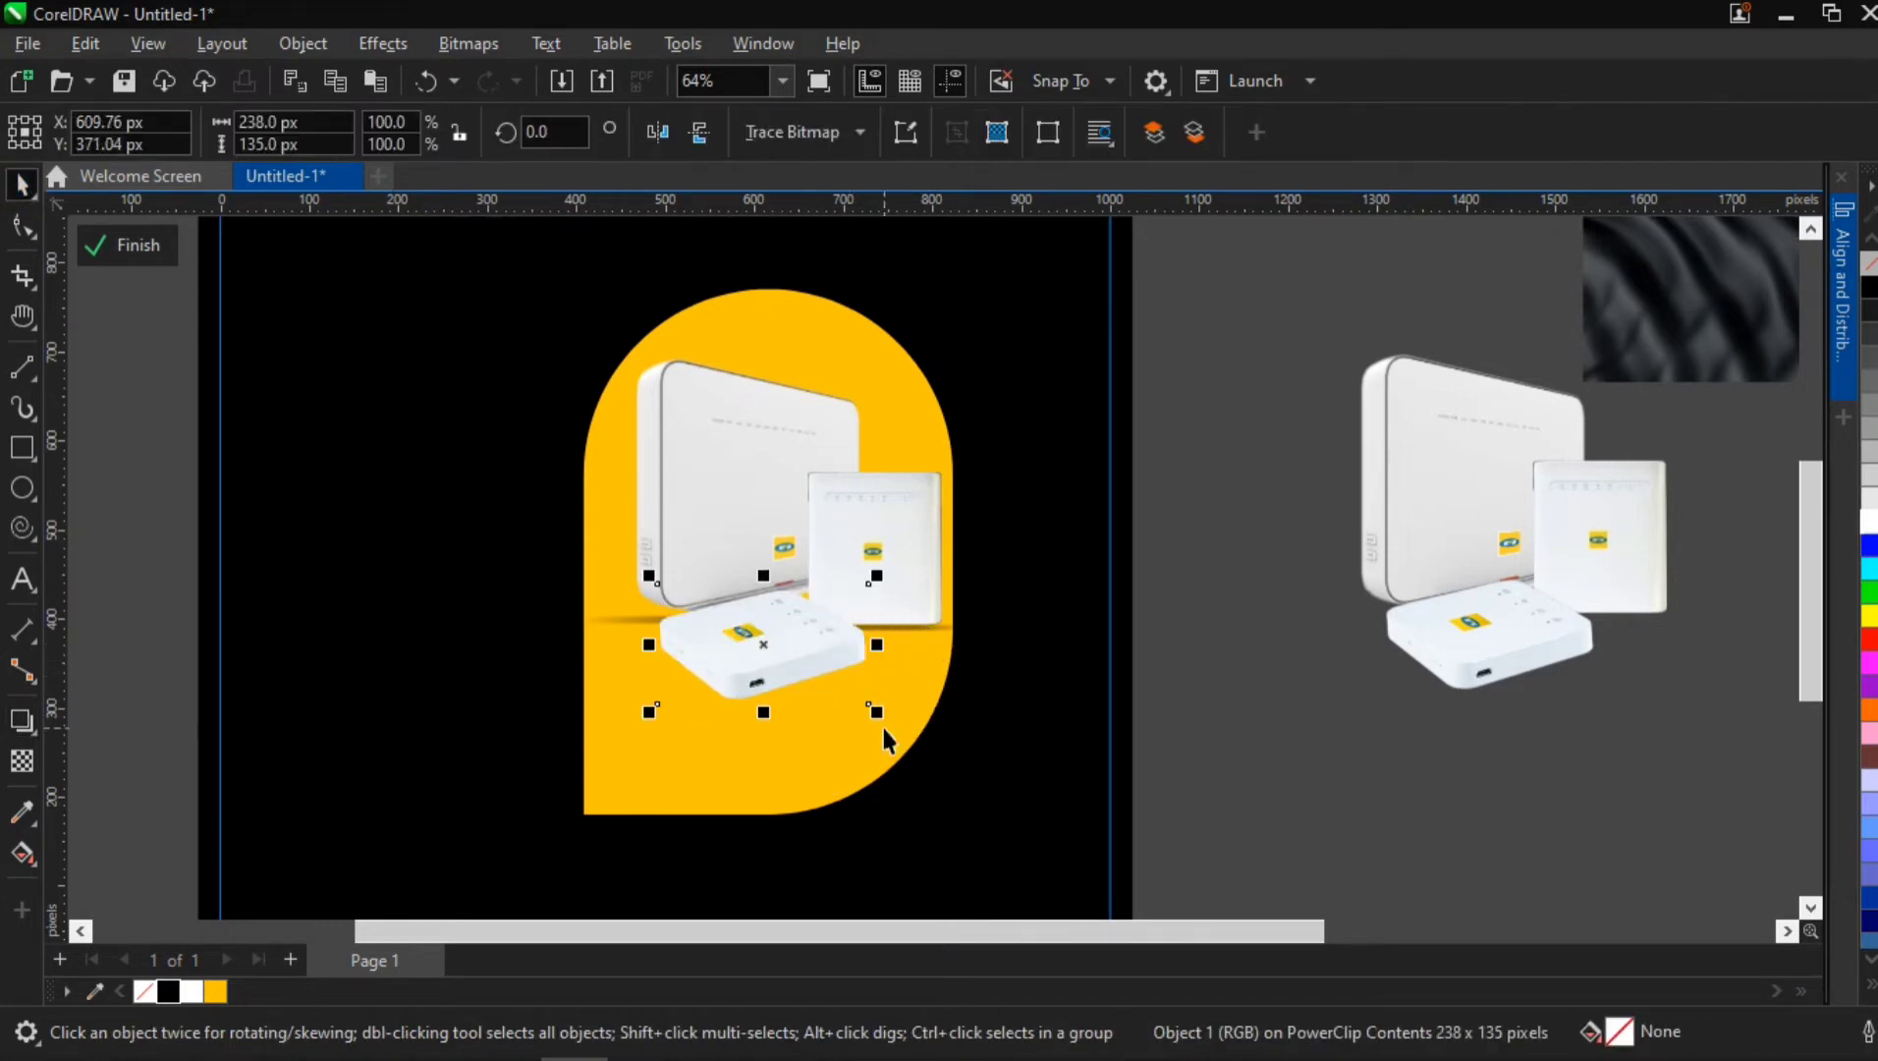
{"action": "mouse_move", "coordinate": [877, 713]}
{"action": "left_mouse_down"}
{"action": "mouse_move", "coordinate": [837, 689]}
{"action": "mouse_move", "coordinate": [861, 703]}
{"action": "left_mouse_up"}
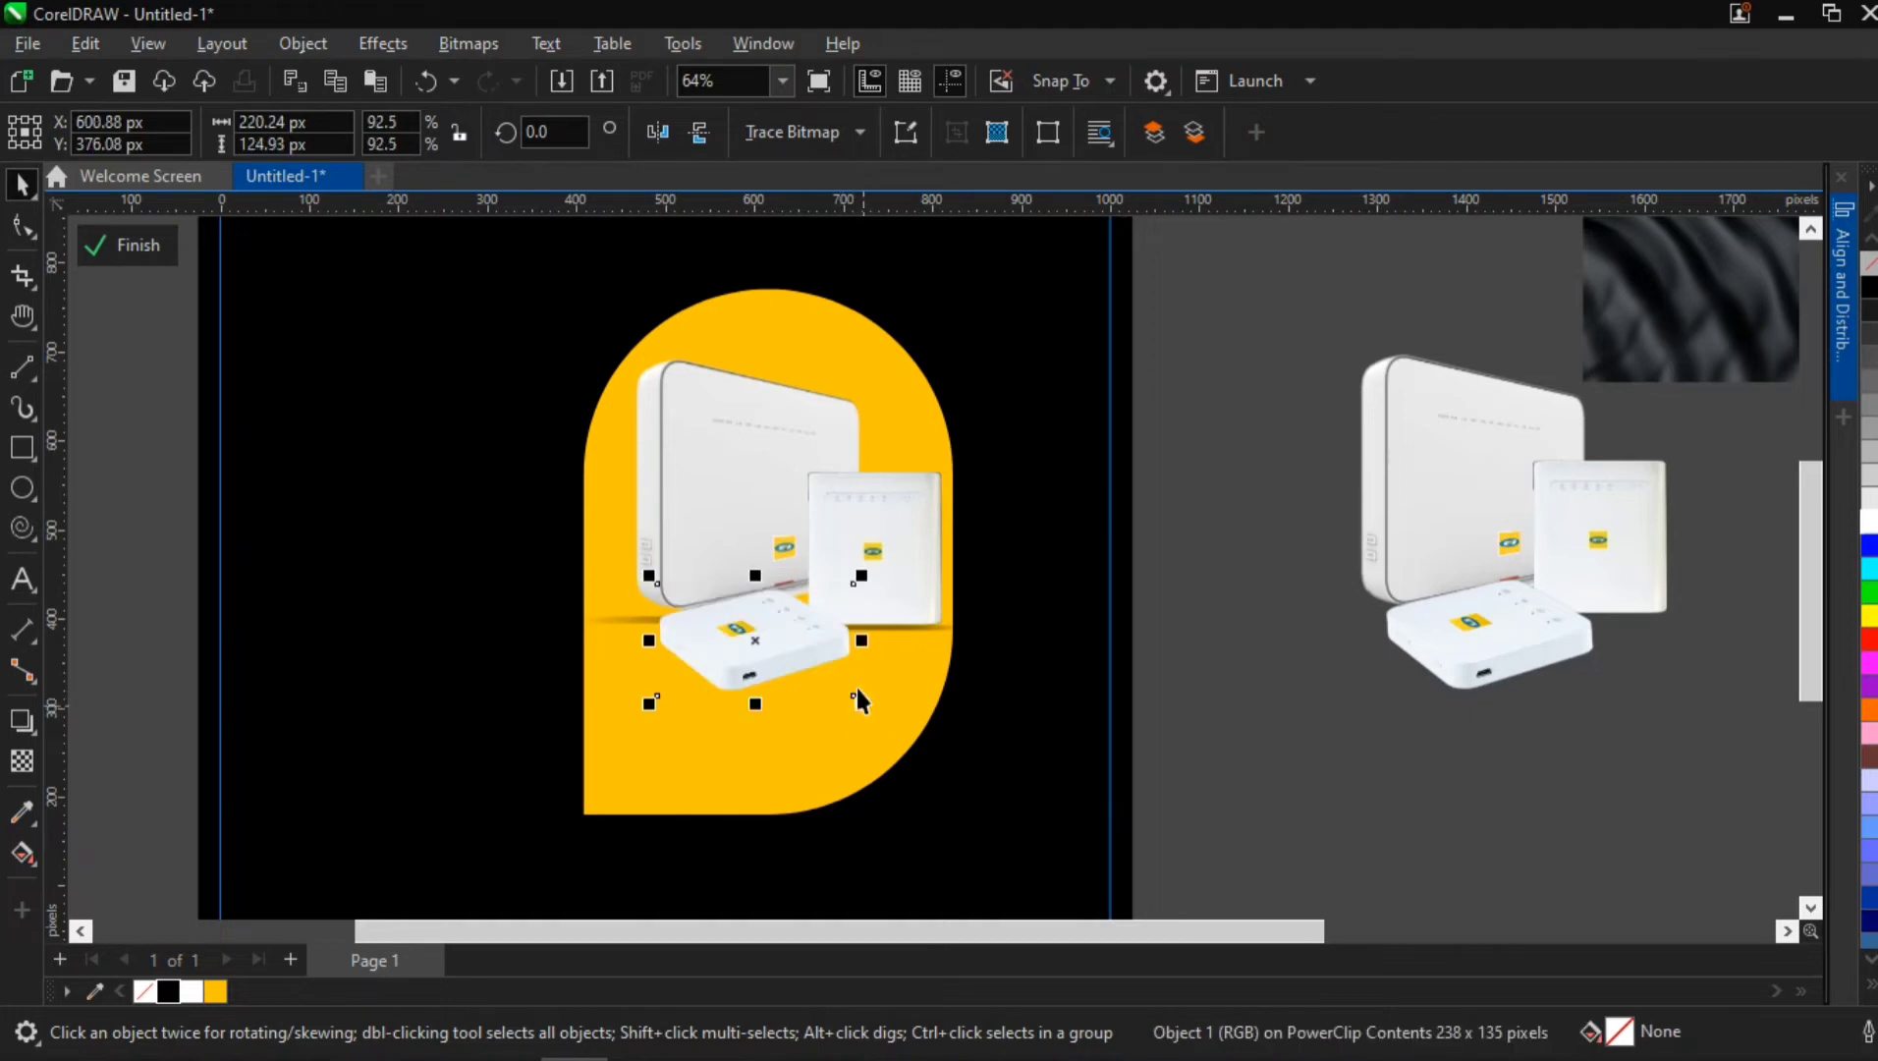
{"action": "scroll", "coordinate": [853, 619], "scroll_direction": "up", "scroll_amount": 4}
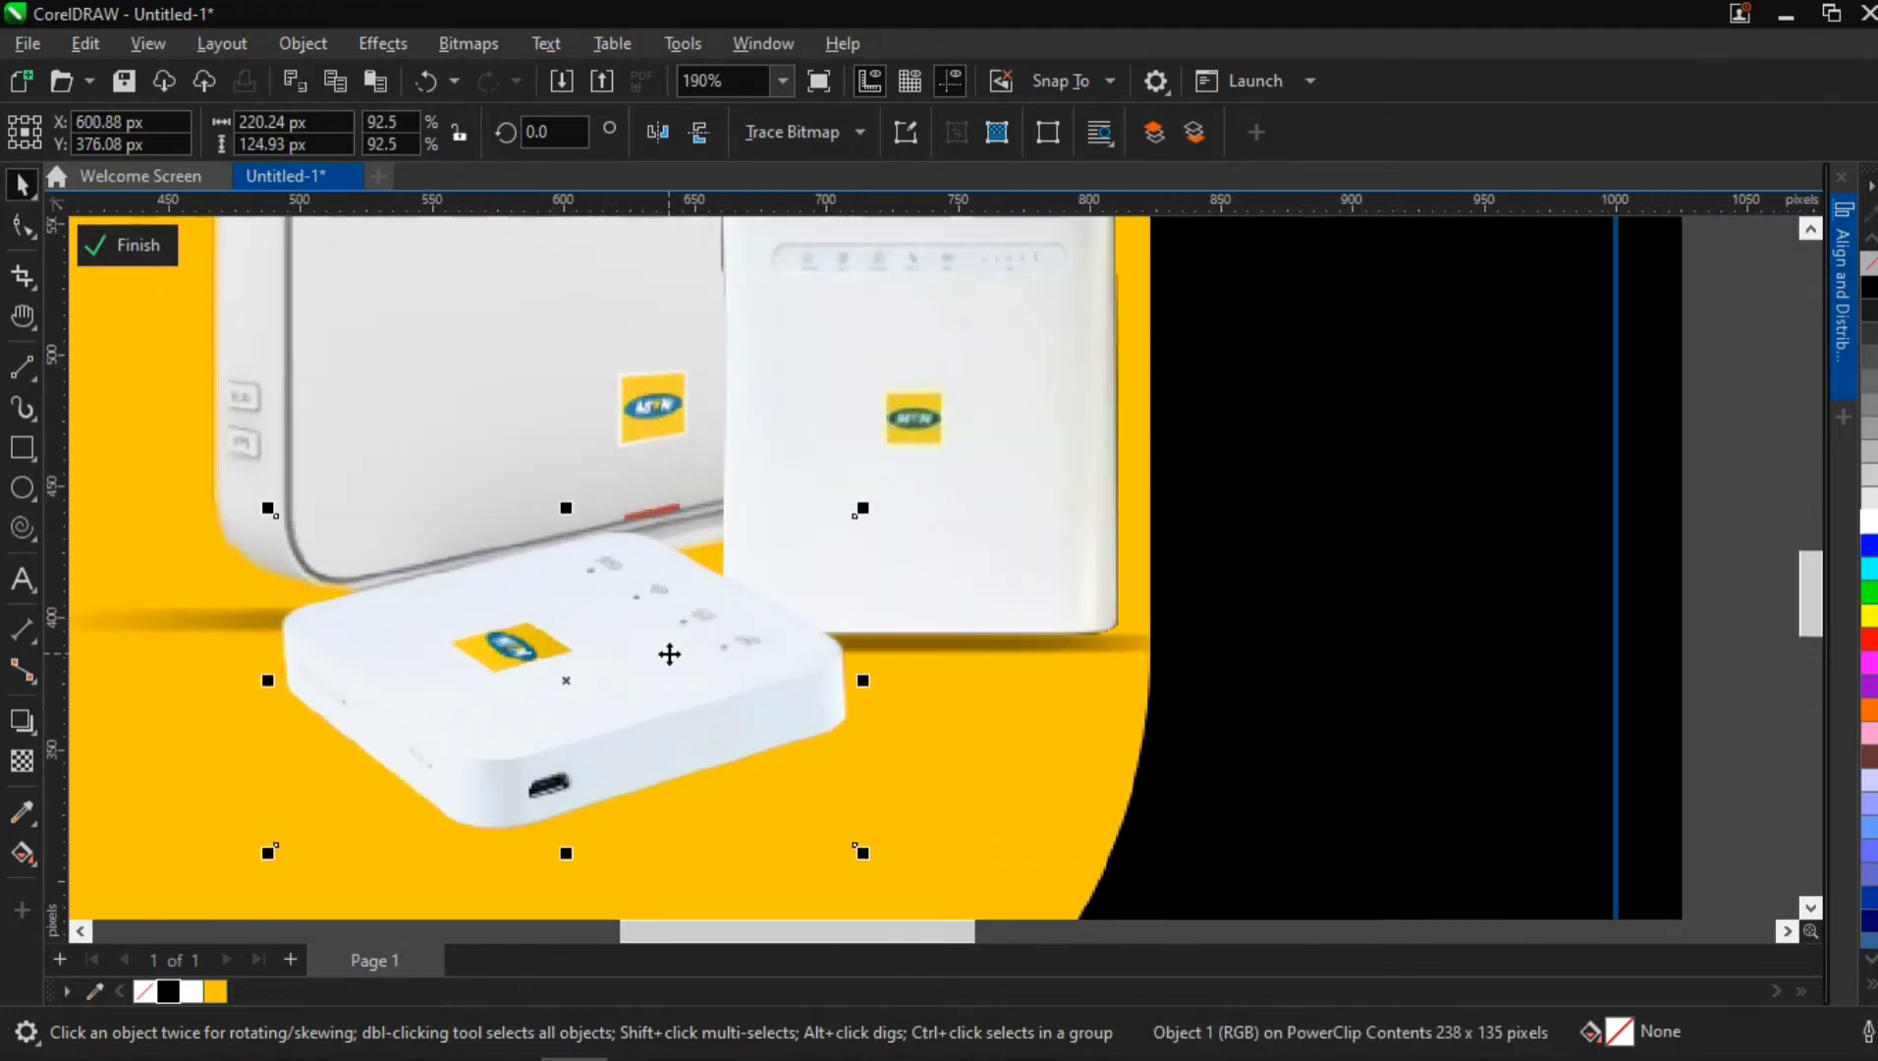
{"action": "left_click_drag", "start_coordinate": [700, 660], "coordinate": [707, 661]}
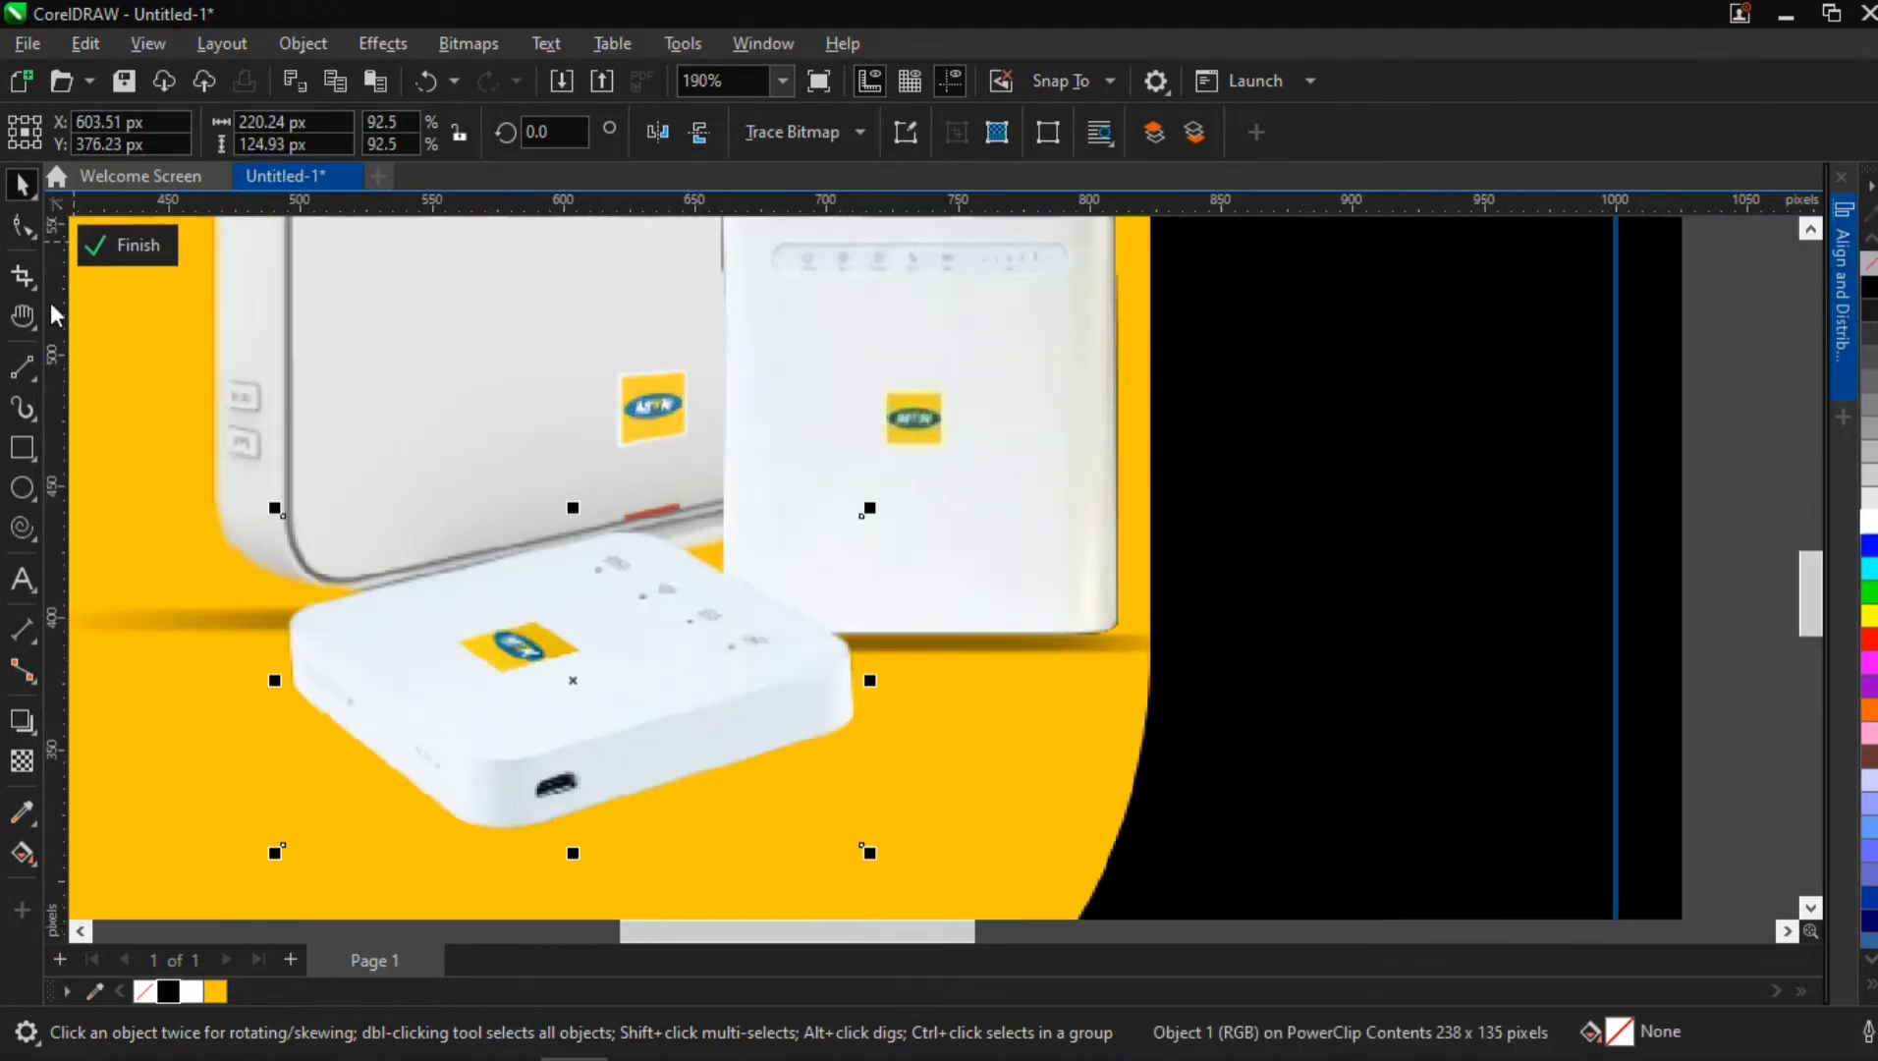
Add a drop shadow to the flat router at angle 270 and stretch 100
{"action": "left_click", "coordinate": [25, 723]}
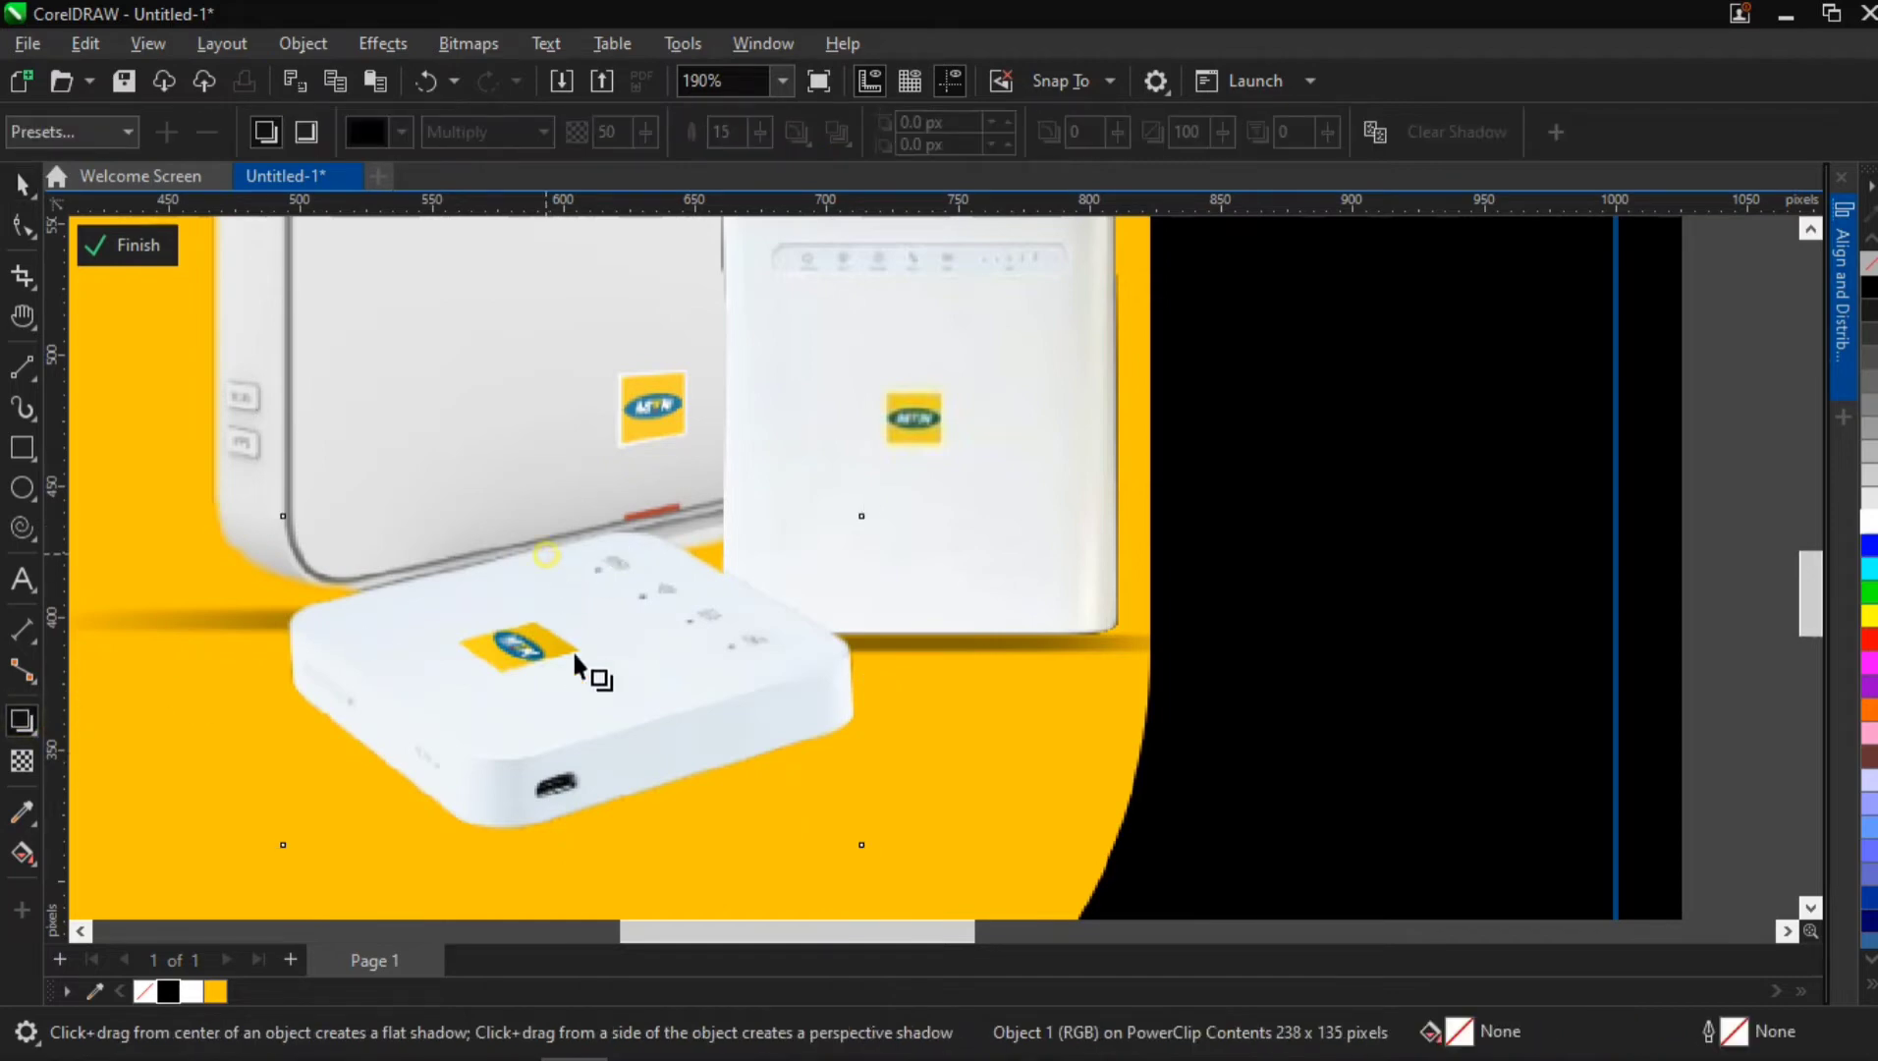
{"action": "left_click_drag", "start_coordinate": [586, 671], "coordinate": [570, 835]}
{"action": "scroll", "coordinate": [570, 835], "scroll_direction": "down", "scroll_amount": 3}
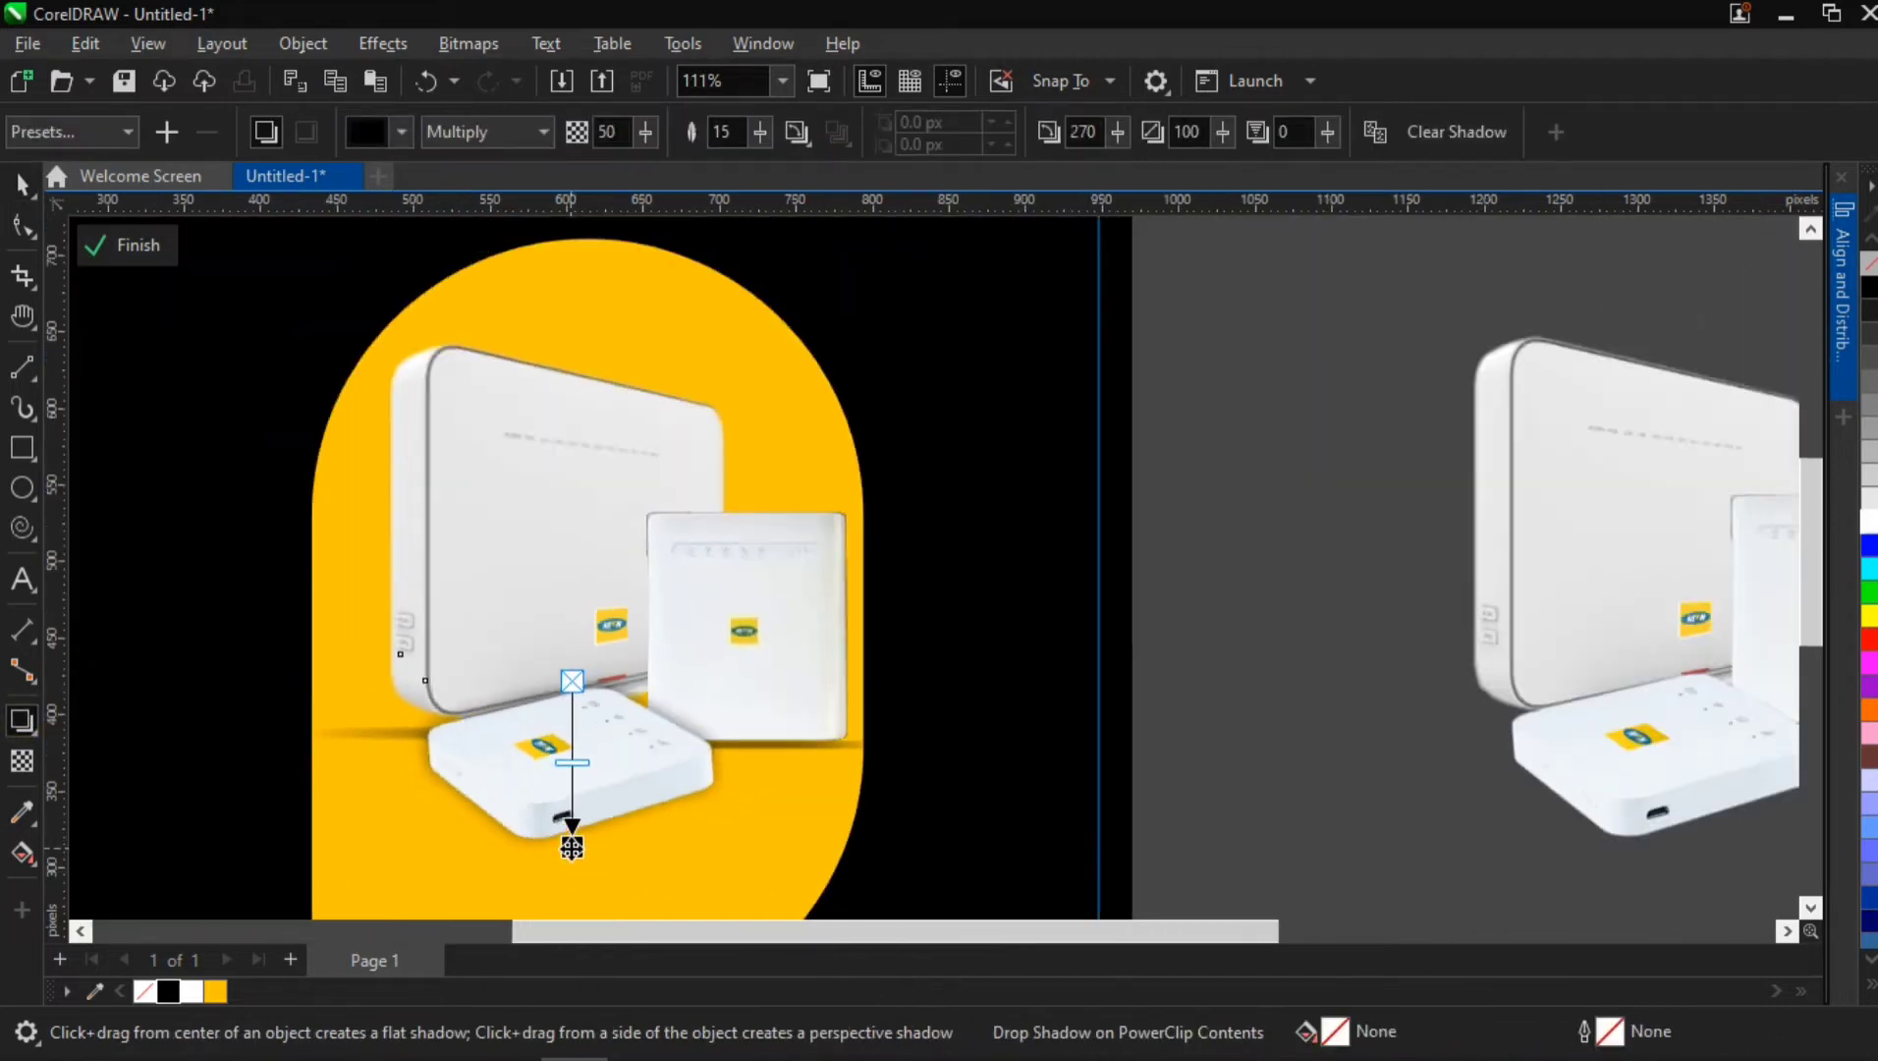
{"action": "key", "text": "h"}
{"action": "left_click_drag", "start_coordinate": [616, 623], "coordinate": [626, 570]}
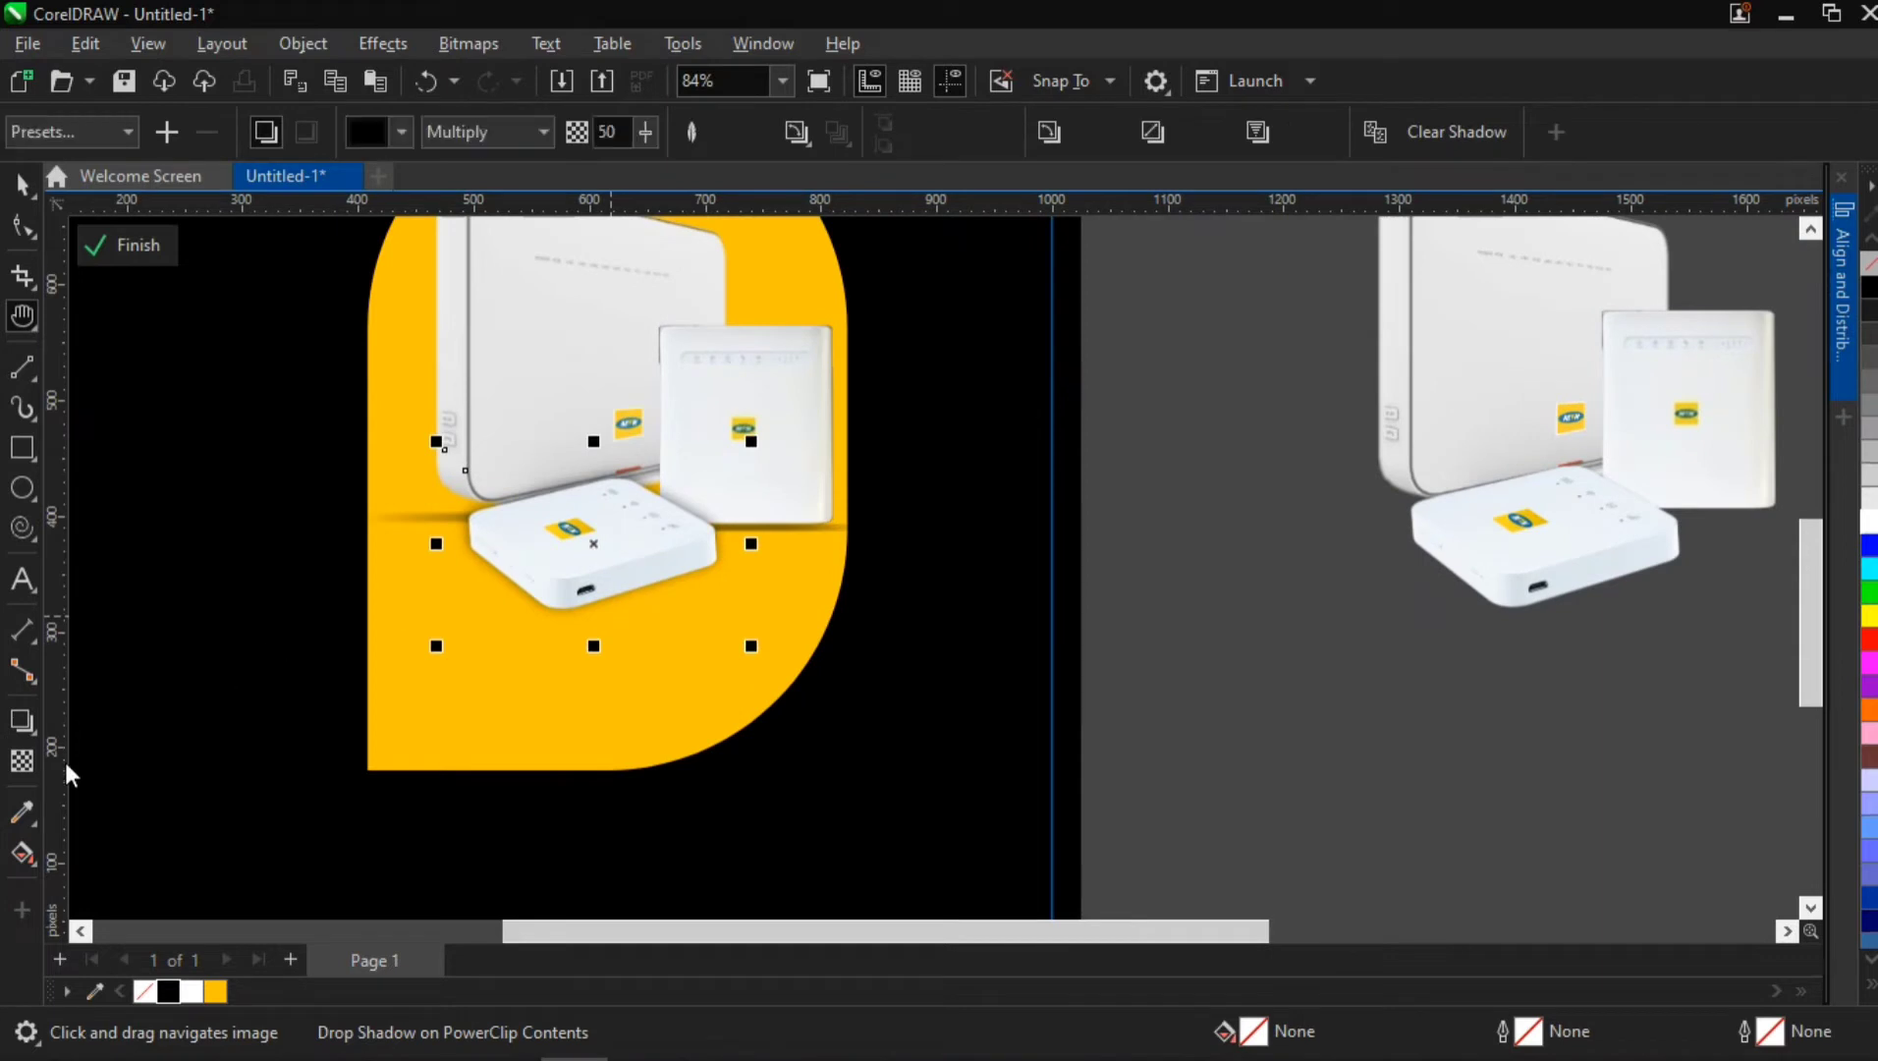
{"action": "left_click", "coordinate": [25, 724]}
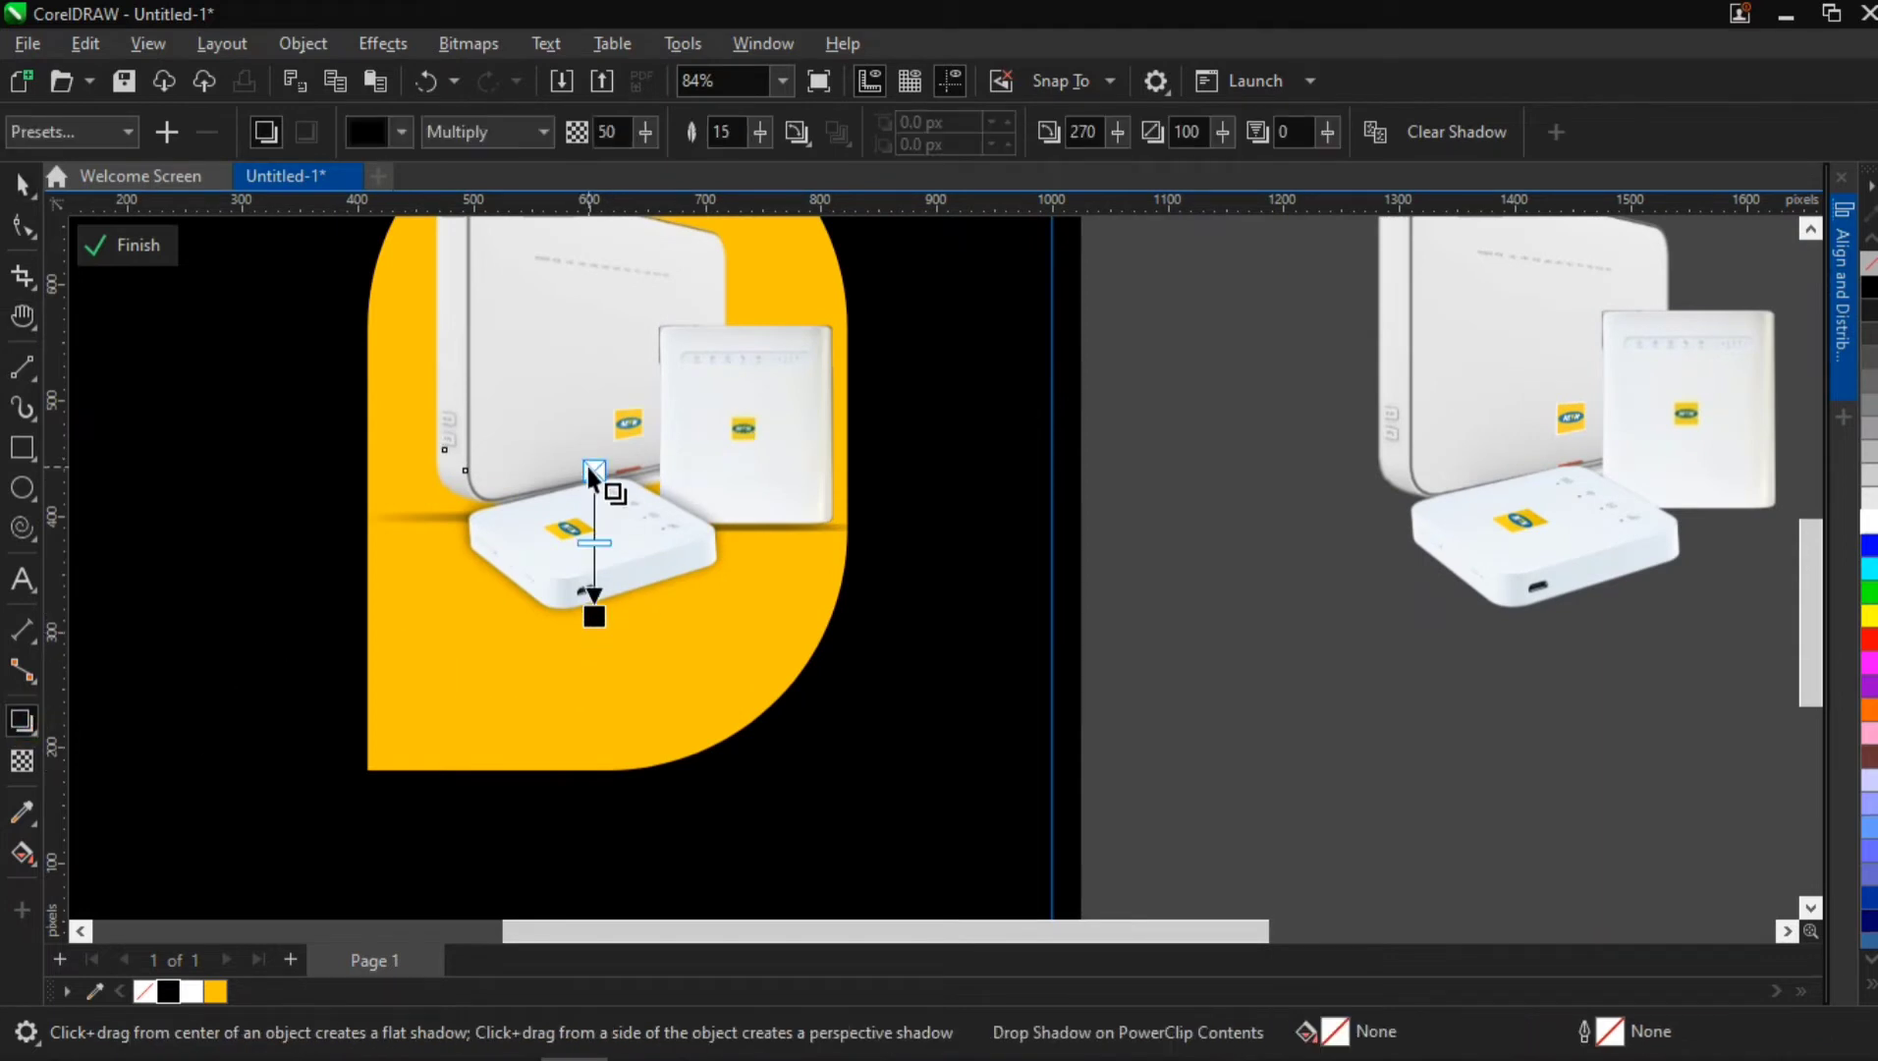
Rework the flat router's shadow from its bottom edge into a thin base shadow at angle 271 and stretch 4
{"action": "left_click_drag", "start_coordinate": [593, 475], "coordinate": [601, 534]}
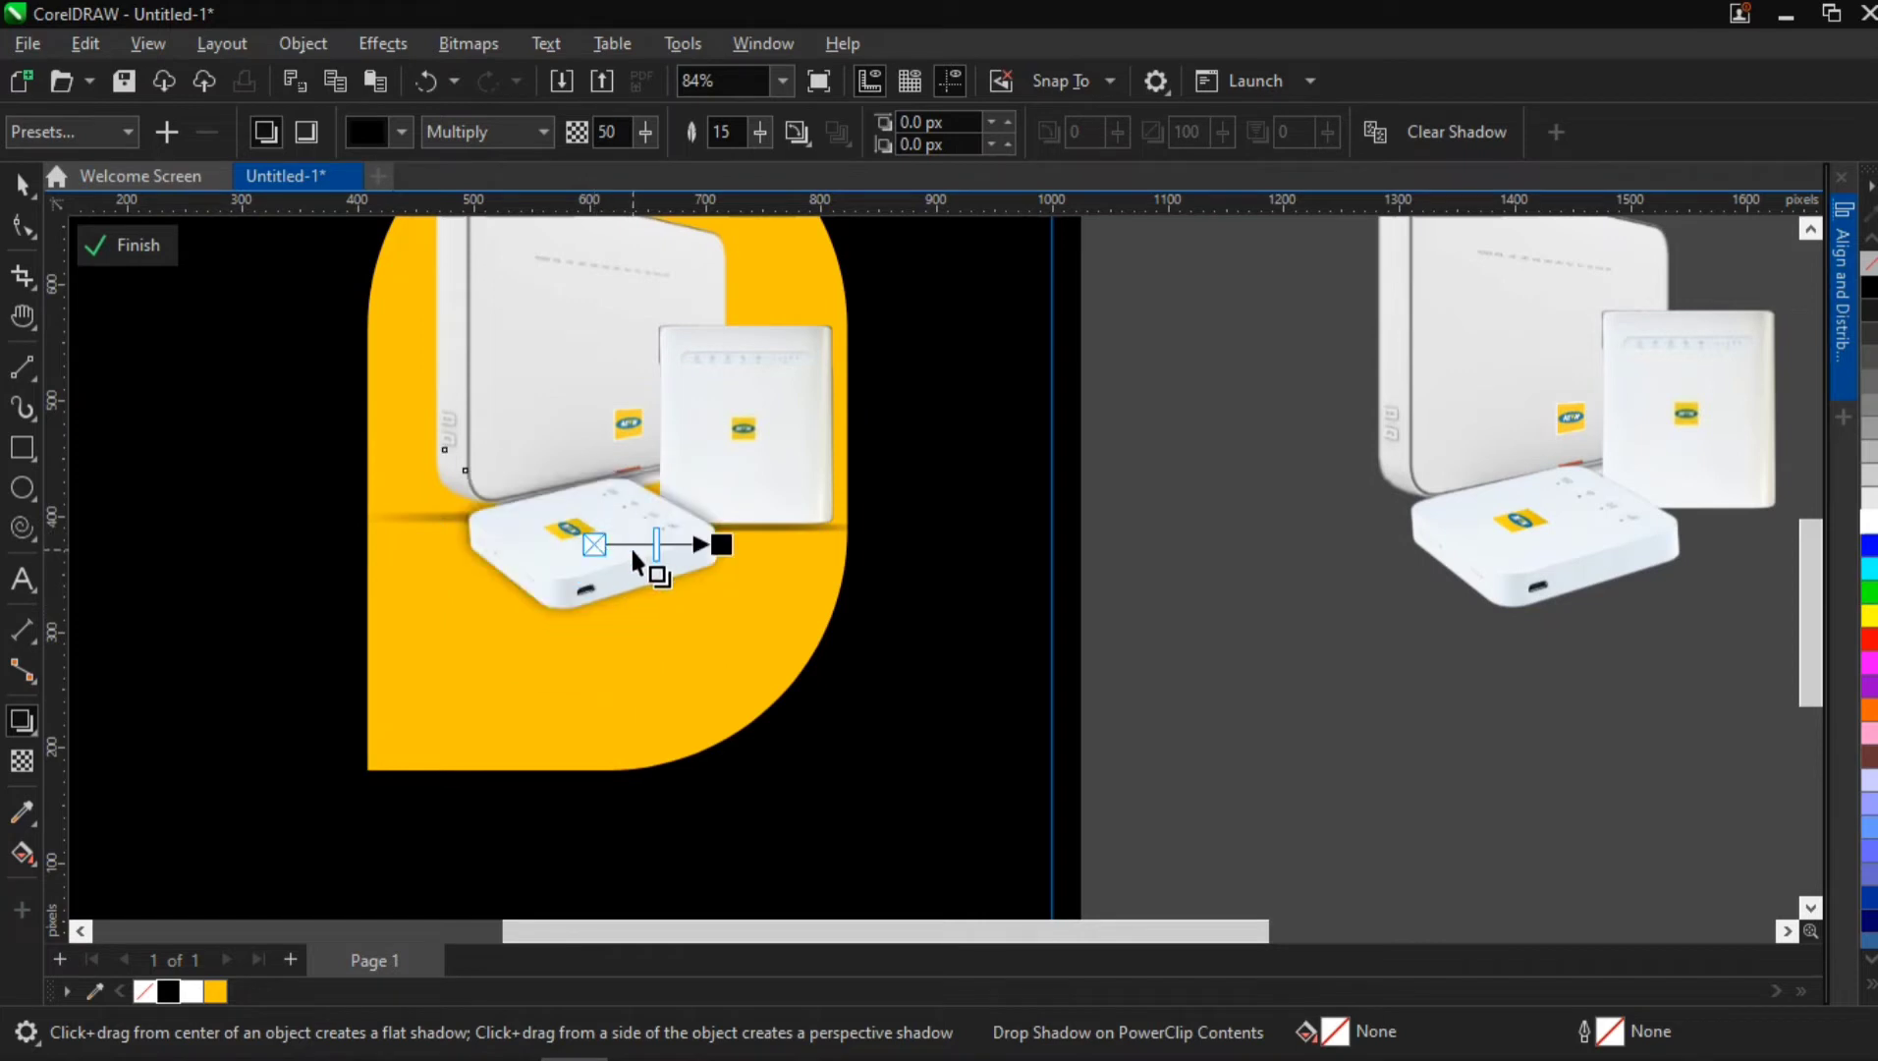
{"action": "key", "text": "ctrl+z"}
{"action": "left_click_drag", "start_coordinate": [592, 614], "coordinate": [596, 756]}
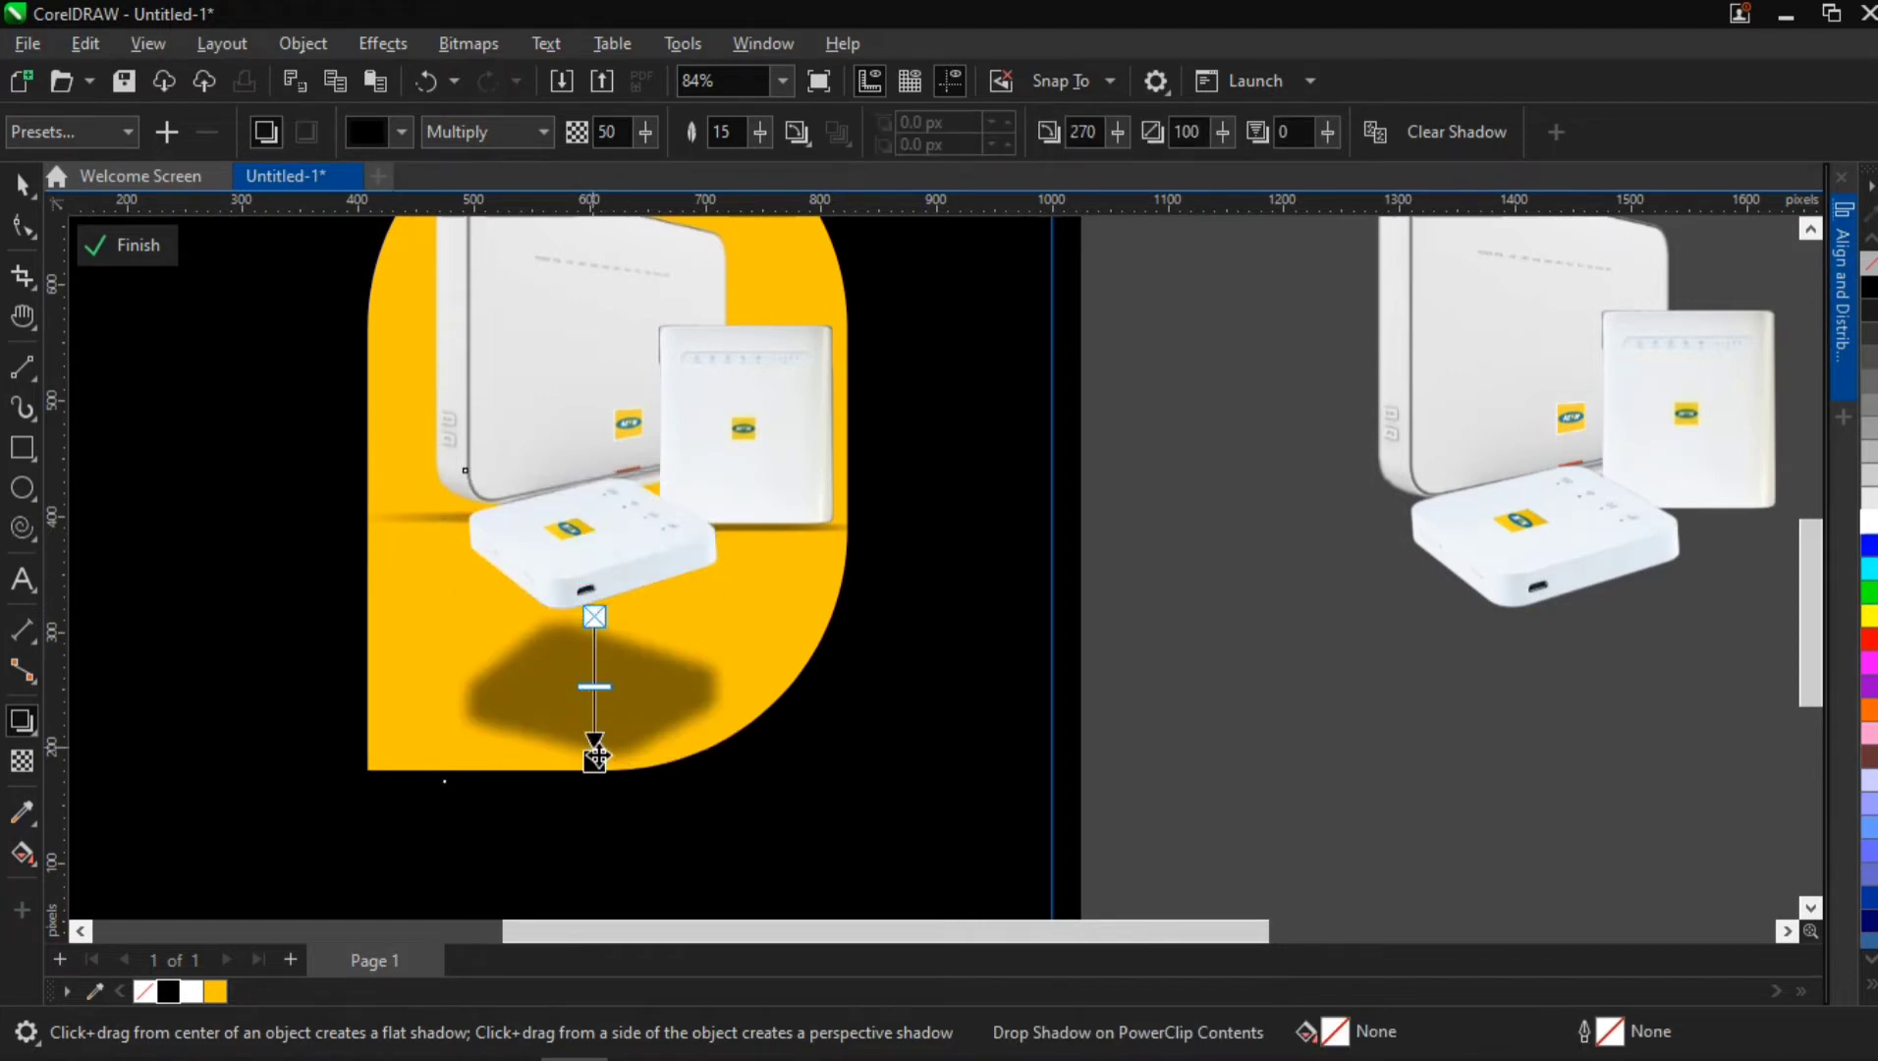
{"action": "left_click_drag", "start_coordinate": [617, 685], "coordinate": [591, 623]}
{"action": "scroll", "coordinate": [620, 658], "scroll_direction": "up", "scroll_amount": 2}
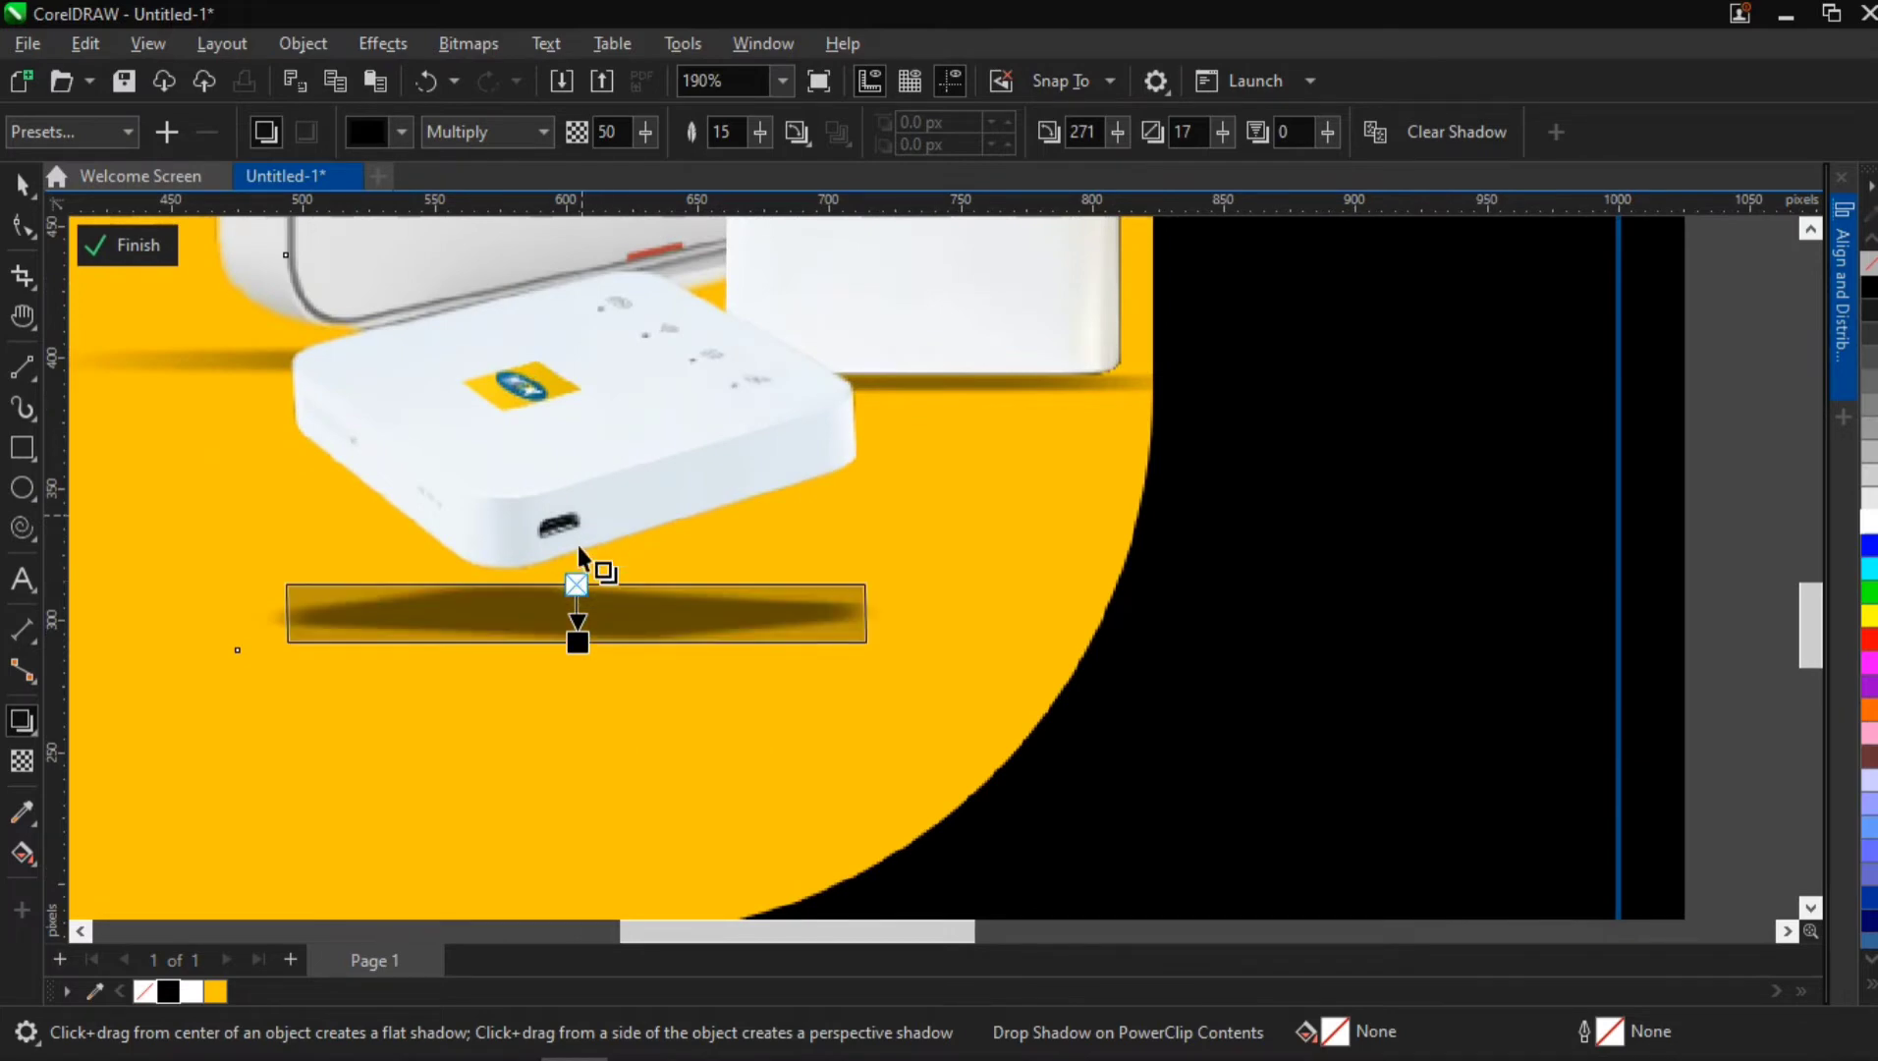
{"action": "left_click_drag", "start_coordinate": [579, 640], "coordinate": [567, 592]}
{"action": "scroll", "coordinate": [582, 604], "scroll_direction": "up", "scroll_amount": 2}
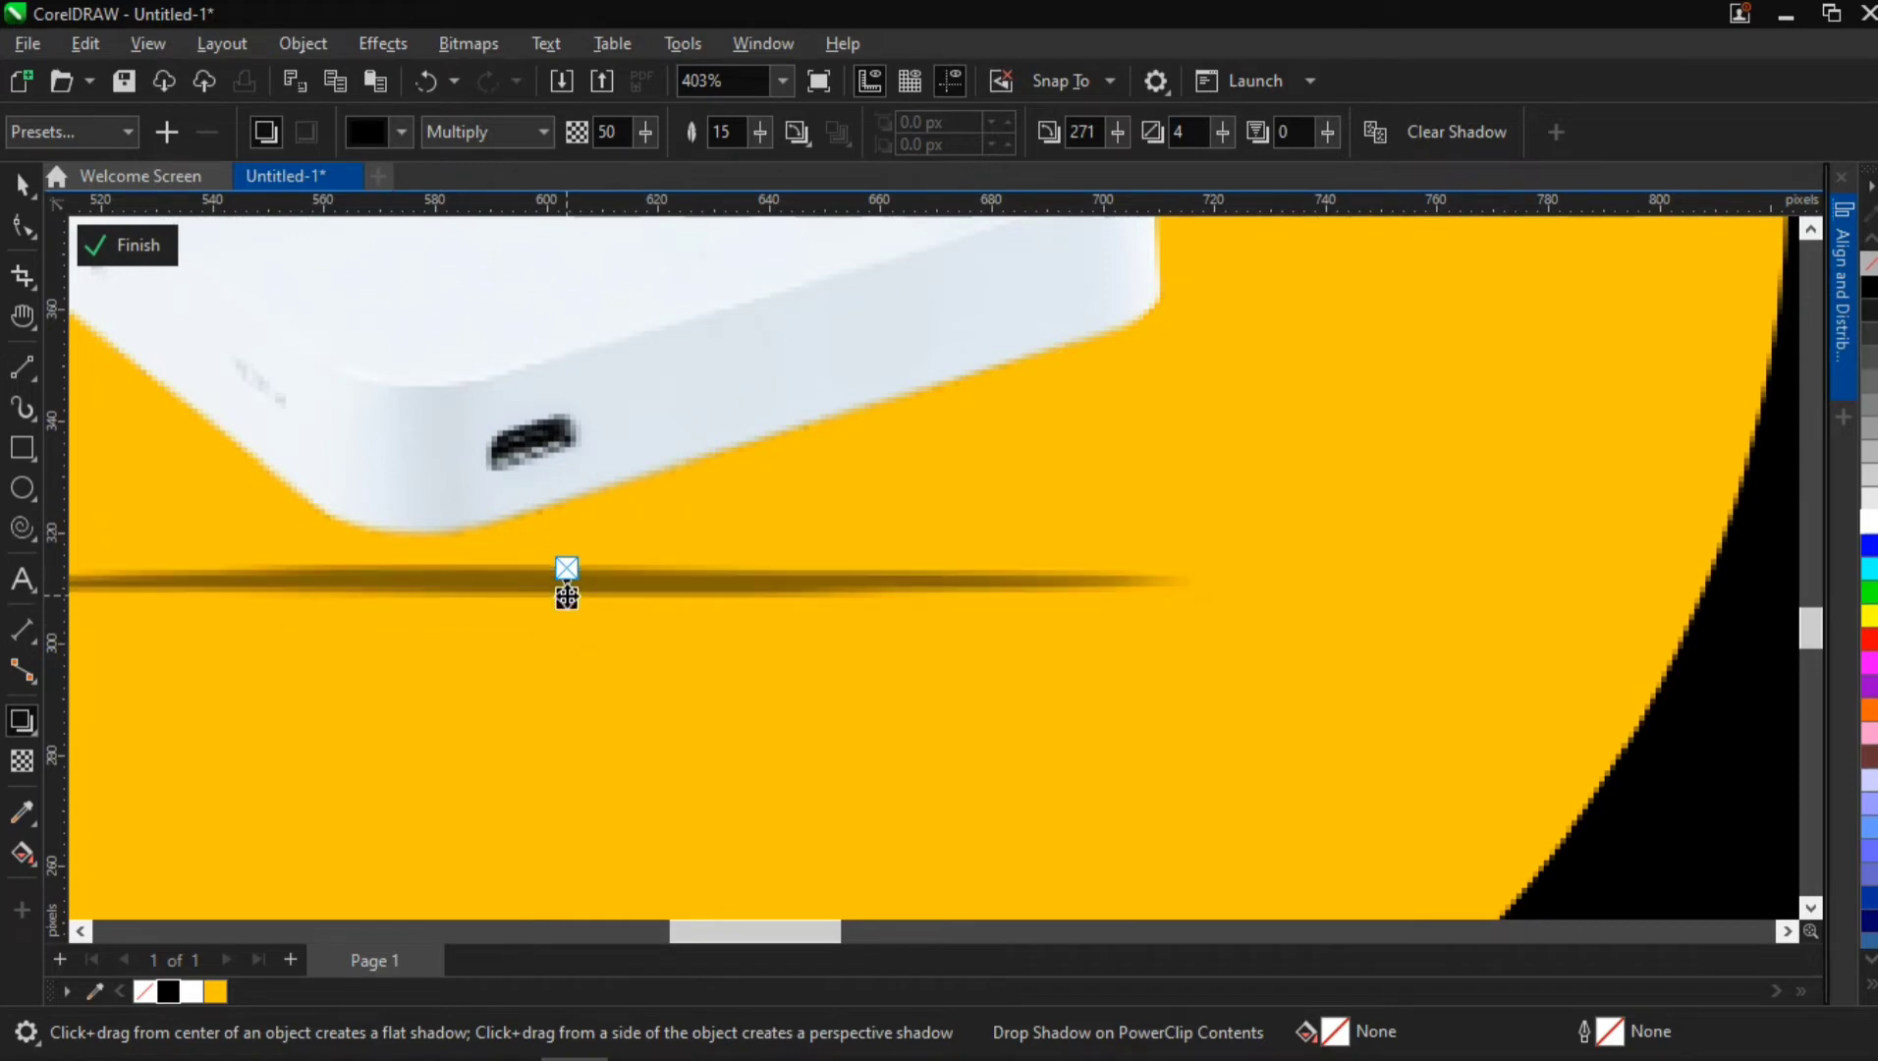
{"action": "scroll", "coordinate": [567, 591], "scroll_direction": "down", "scroll_amount": 3}
{"action": "scroll", "coordinate": [567, 592], "scroll_direction": "down", "scroll_amount": 1}
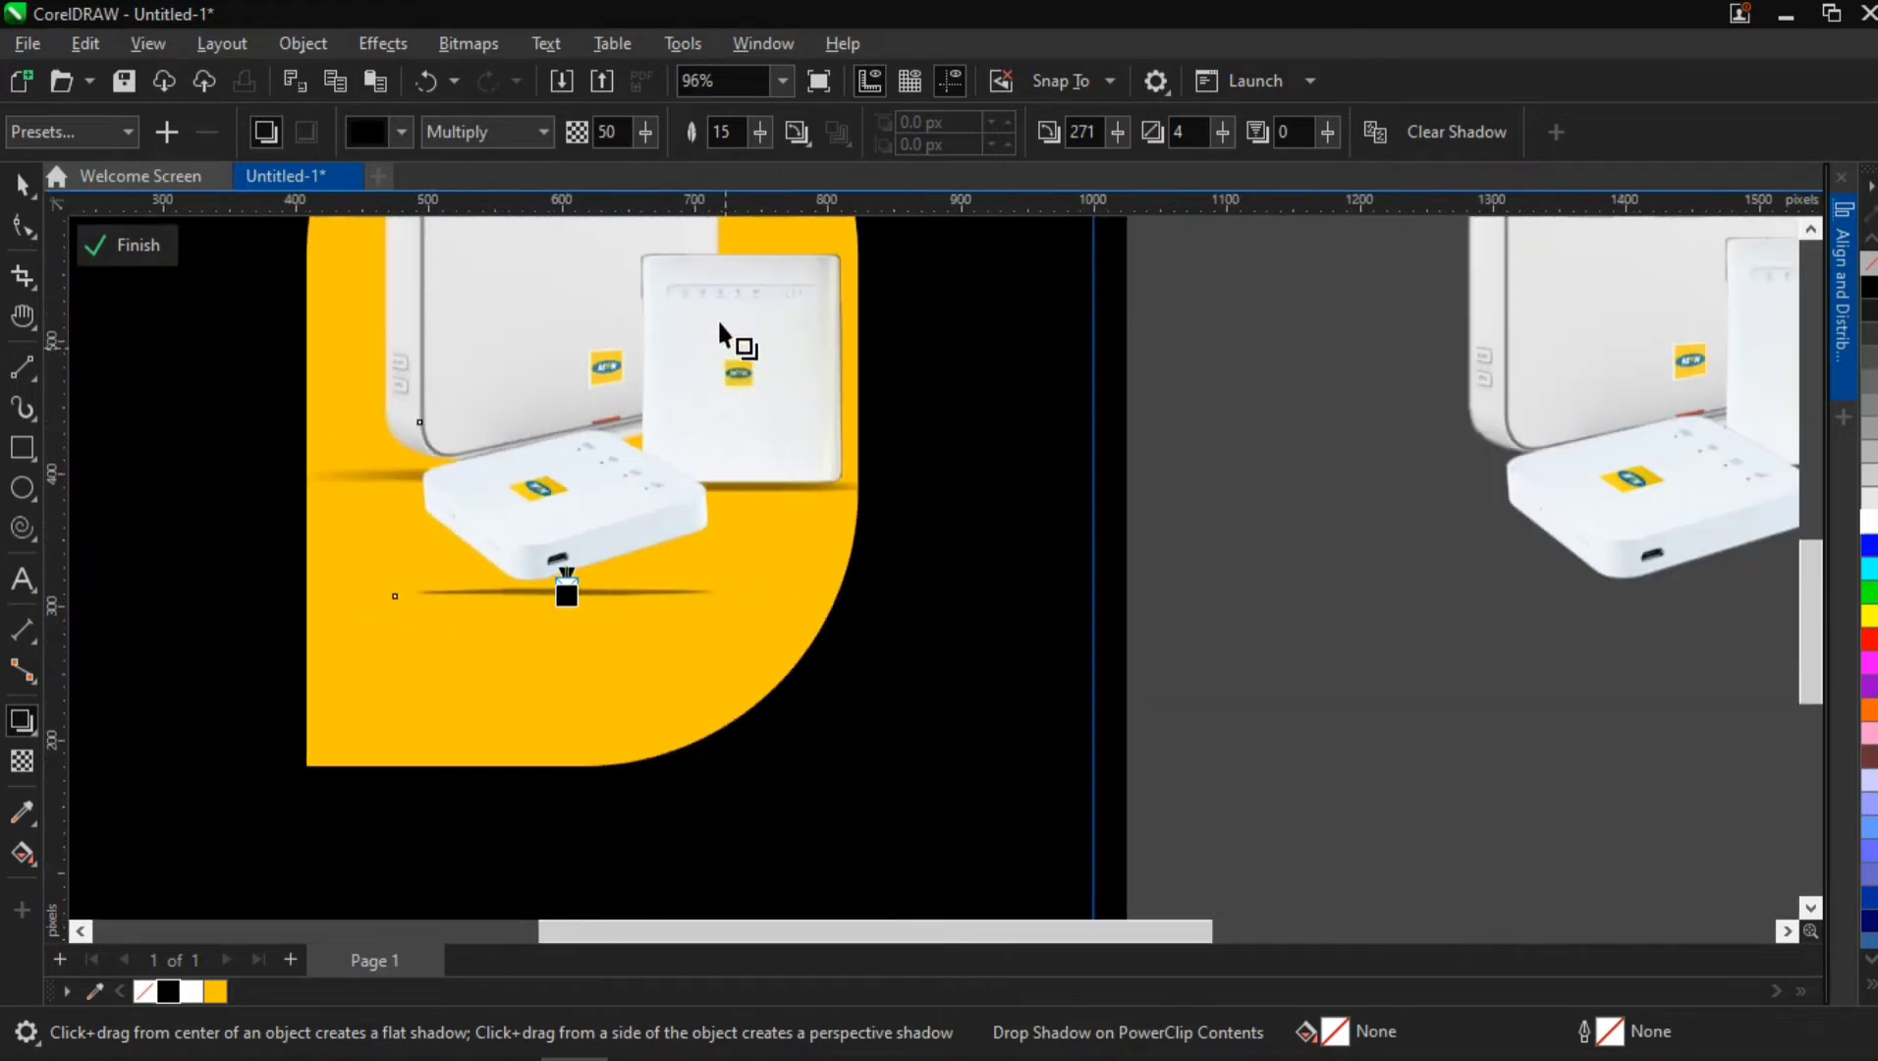
Set the feathering of the flat router's shadow to 63
{"action": "left_click_drag", "start_coordinate": [759, 128], "coordinate": [788, 146]}
{"action": "left_click", "coordinate": [791, 131]}
{"action": "left_click", "coordinate": [754, 135]}
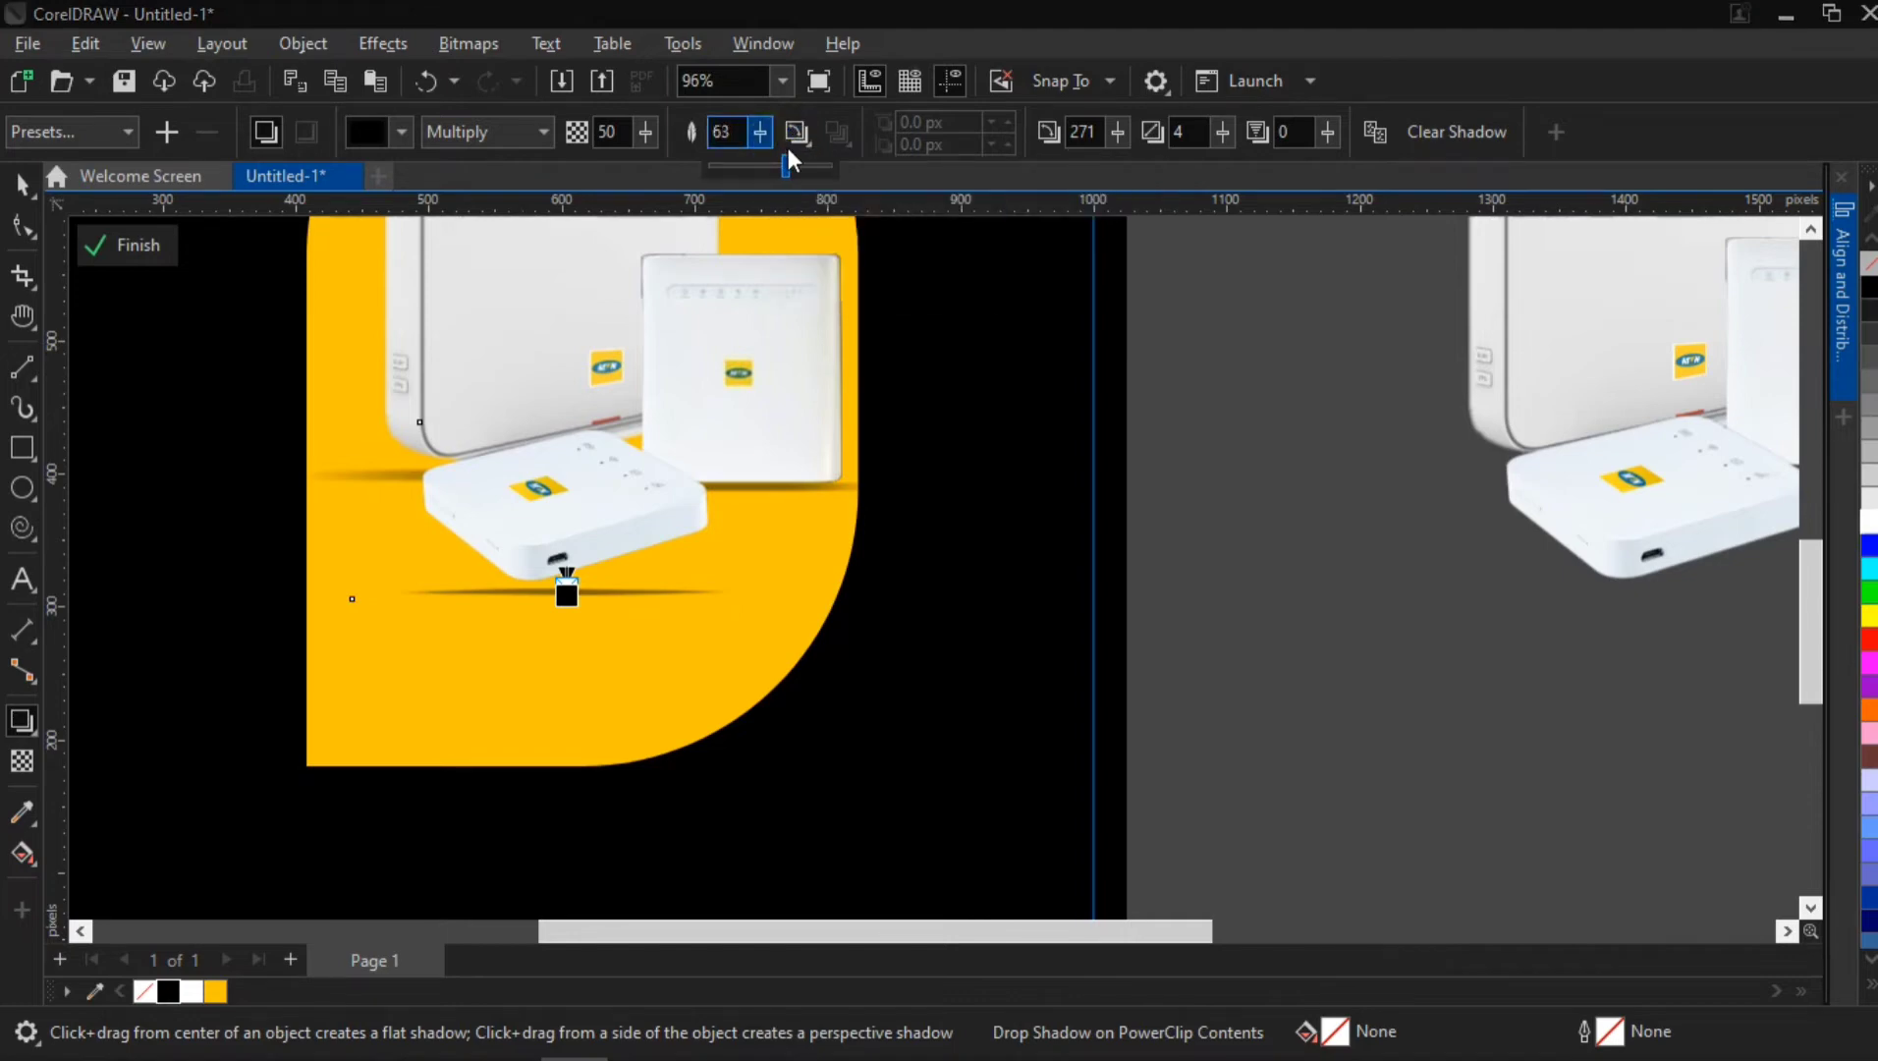
{"action": "left_click", "coordinate": [788, 147]}
{"action": "scroll", "coordinate": [573, 570], "scroll_direction": "down", "scroll_amount": 2}
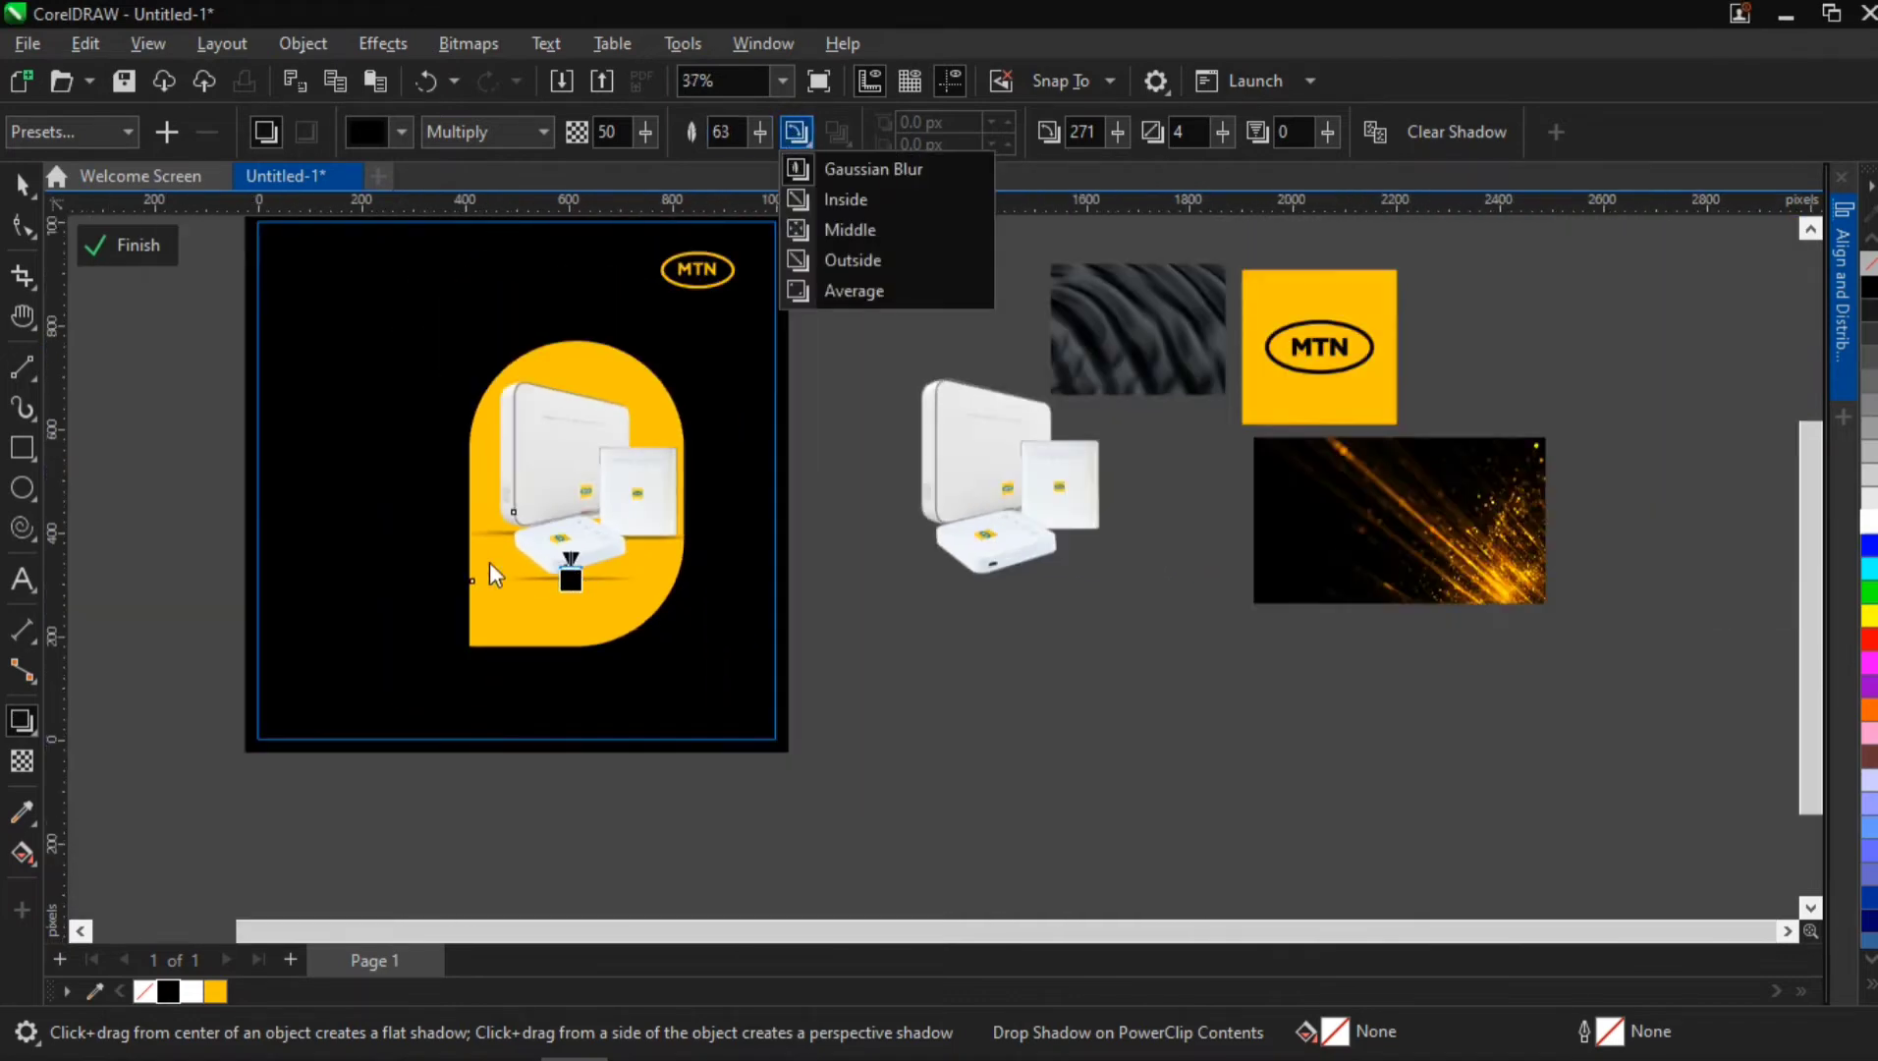
{"action": "scroll", "coordinate": [490, 562], "scroll_direction": "up", "scroll_amount": 3}
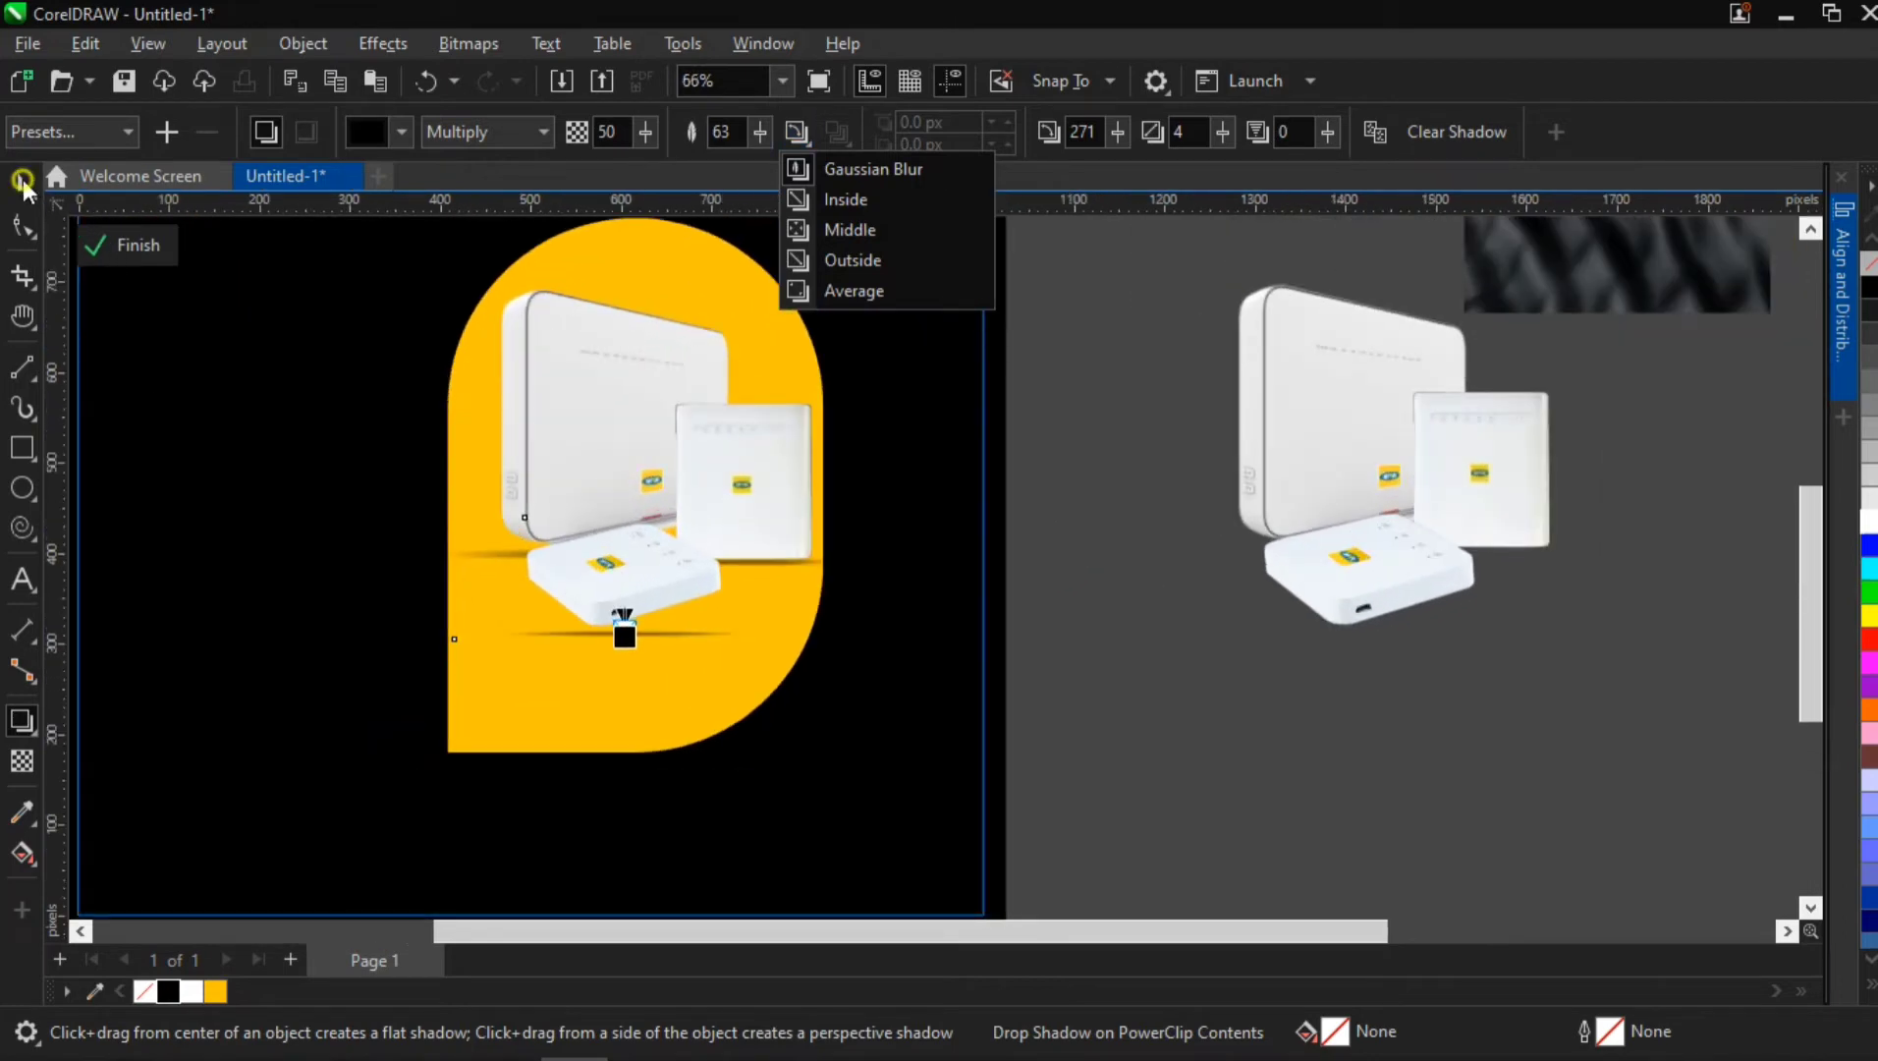
Paste the translucent circle with the text "No matter the size, we got you covered." and its yellow line into the PowerClip
{"action": "left_click", "coordinate": [23, 183]}
{"action": "left_click", "coordinate": [1174, 631]}
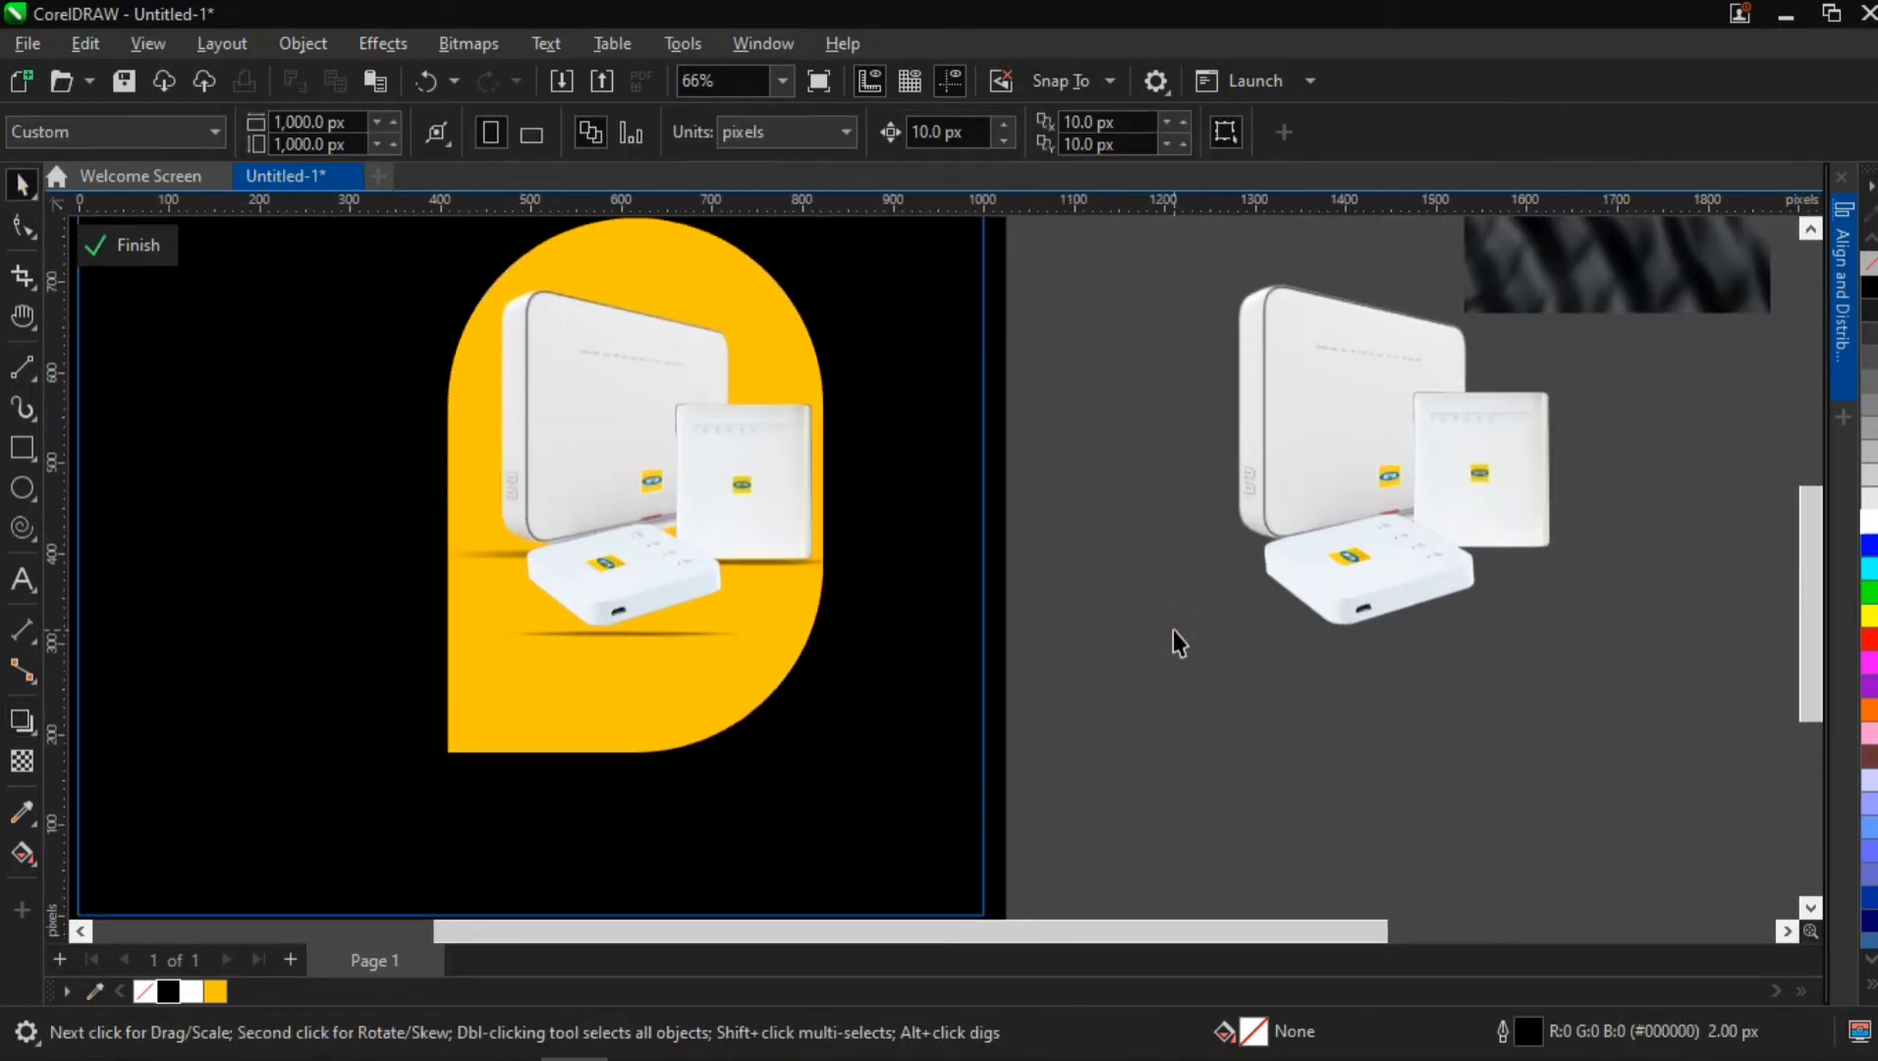
{"action": "key", "text": "ctrl+v"}
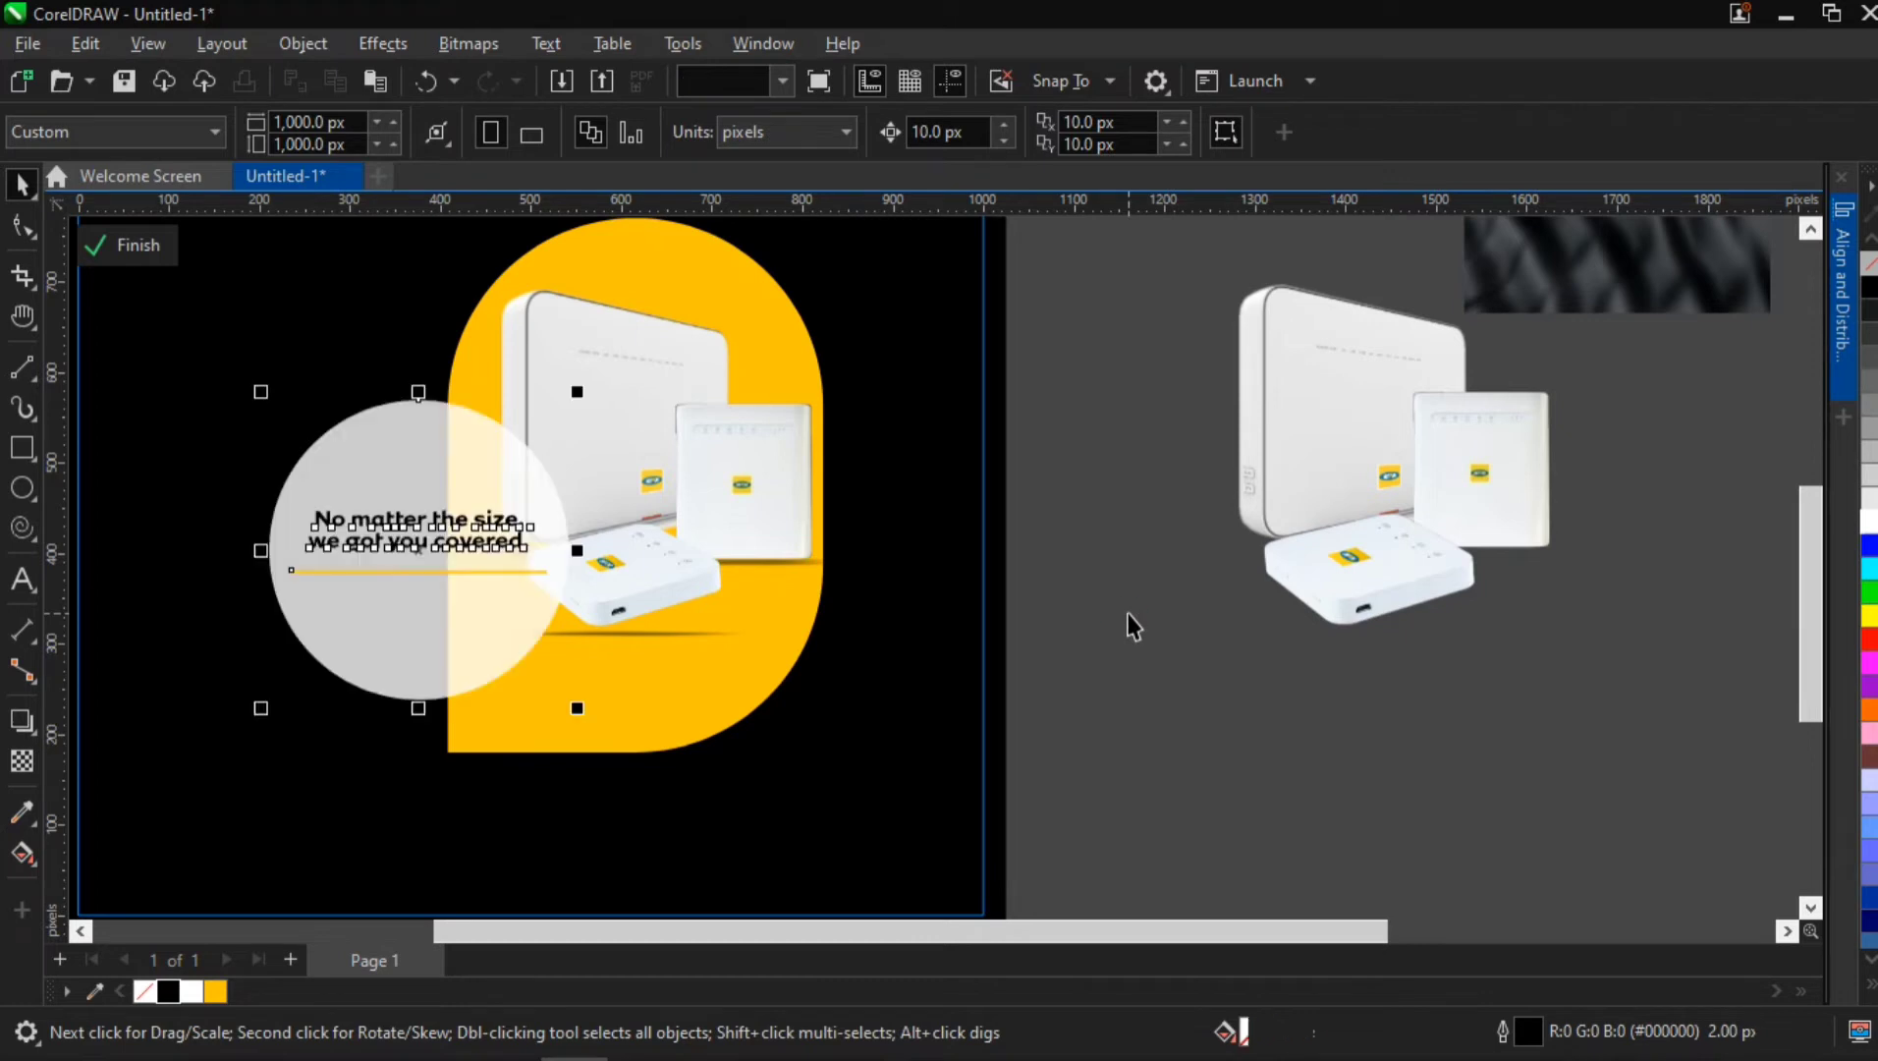
{"action": "key", "text": "Escape"}
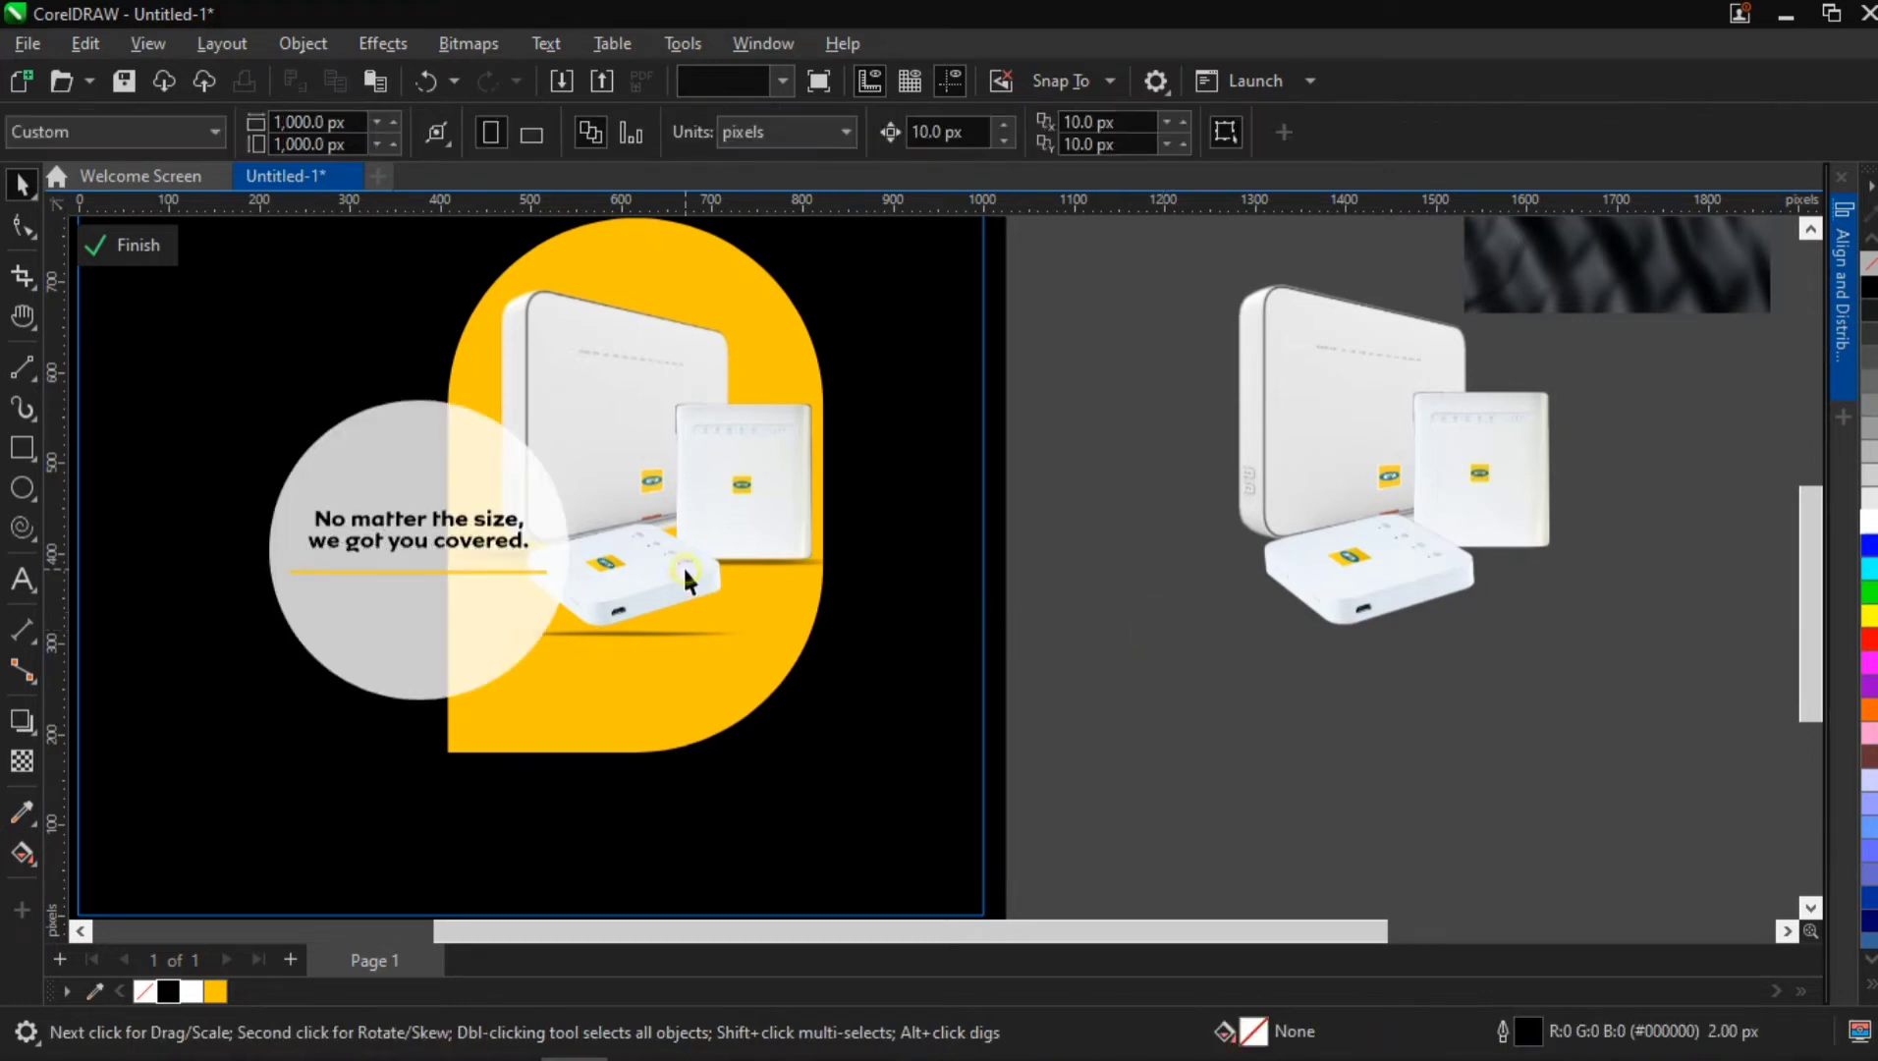
Scale the square router to 98.3% and nudge the flat router to about X 613.4 px, Y 386 px
{"action": "left_click", "coordinate": [682, 565]}
{"action": "left_click", "coordinate": [776, 525]}
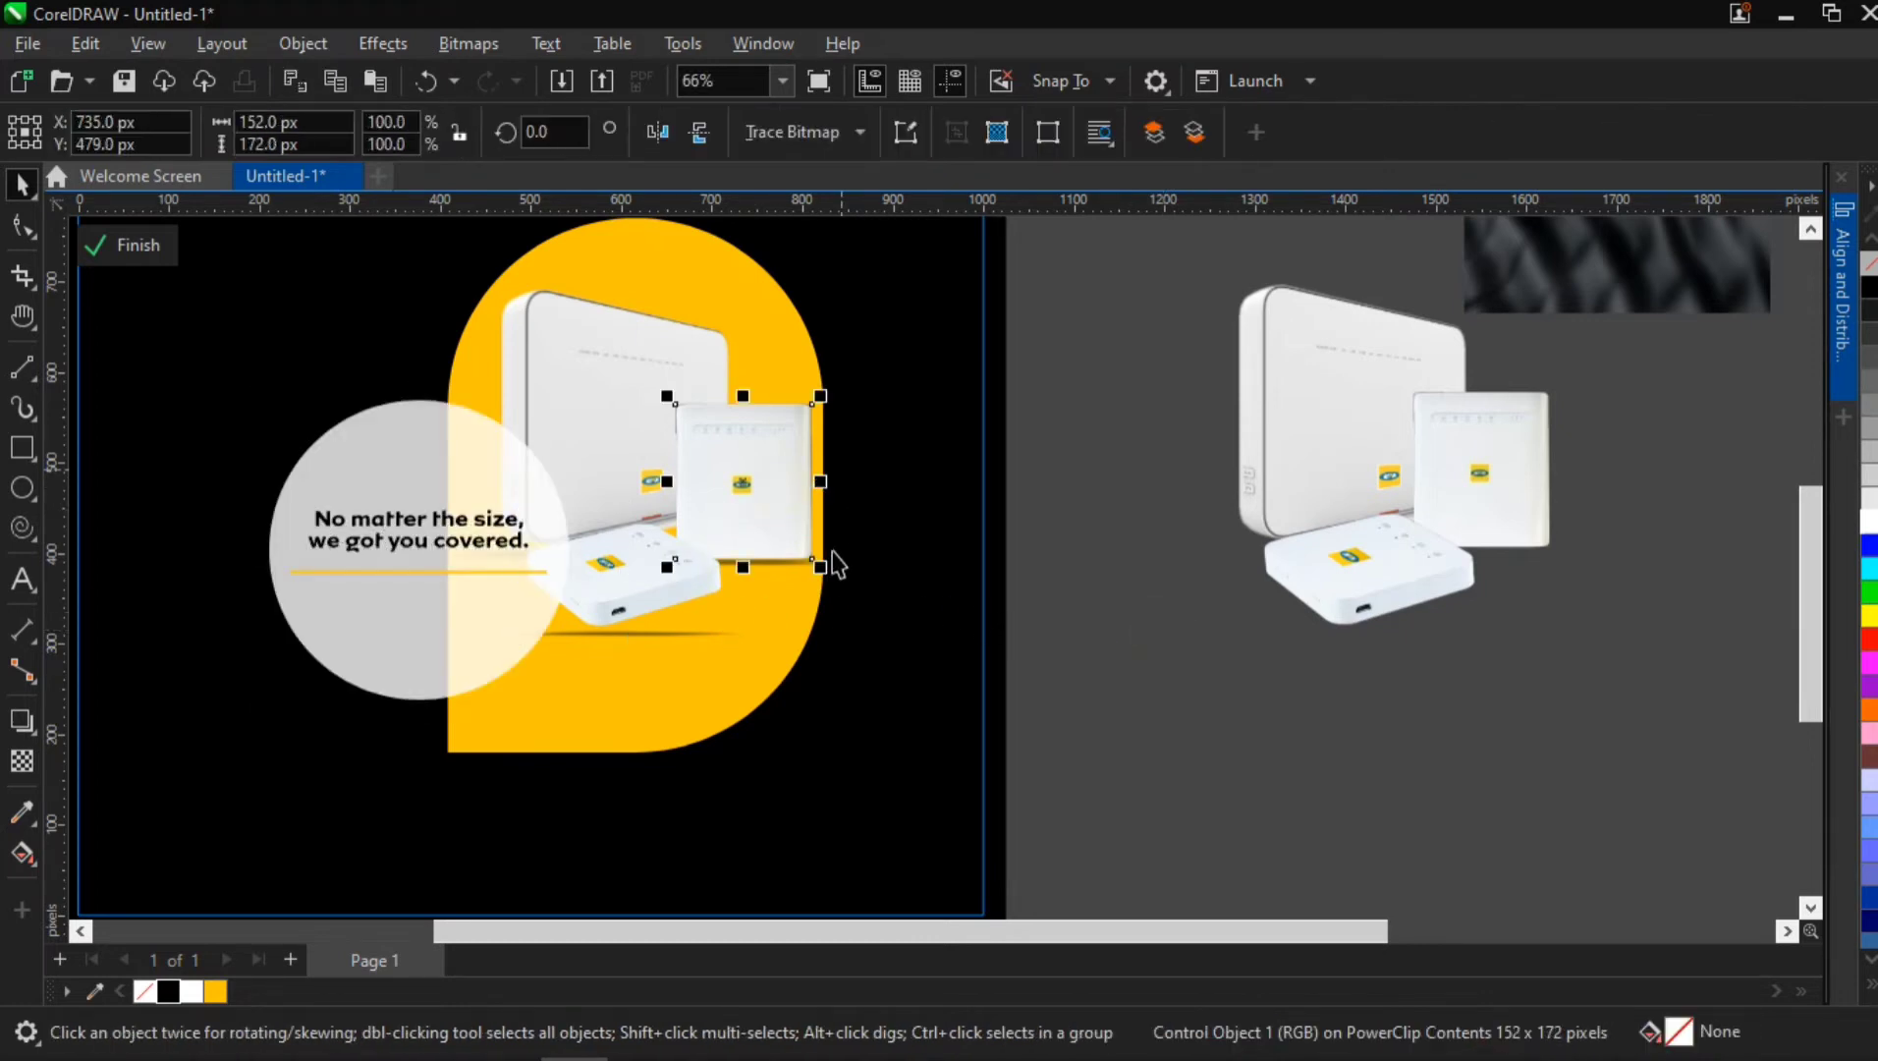
{"action": "mouse_move", "coordinate": [820, 565]}
{"action": "left_mouse_down"}
{"action": "mouse_move", "coordinate": [797, 536]}
{"action": "mouse_move", "coordinate": [819, 564]}
{"action": "left_mouse_up"}
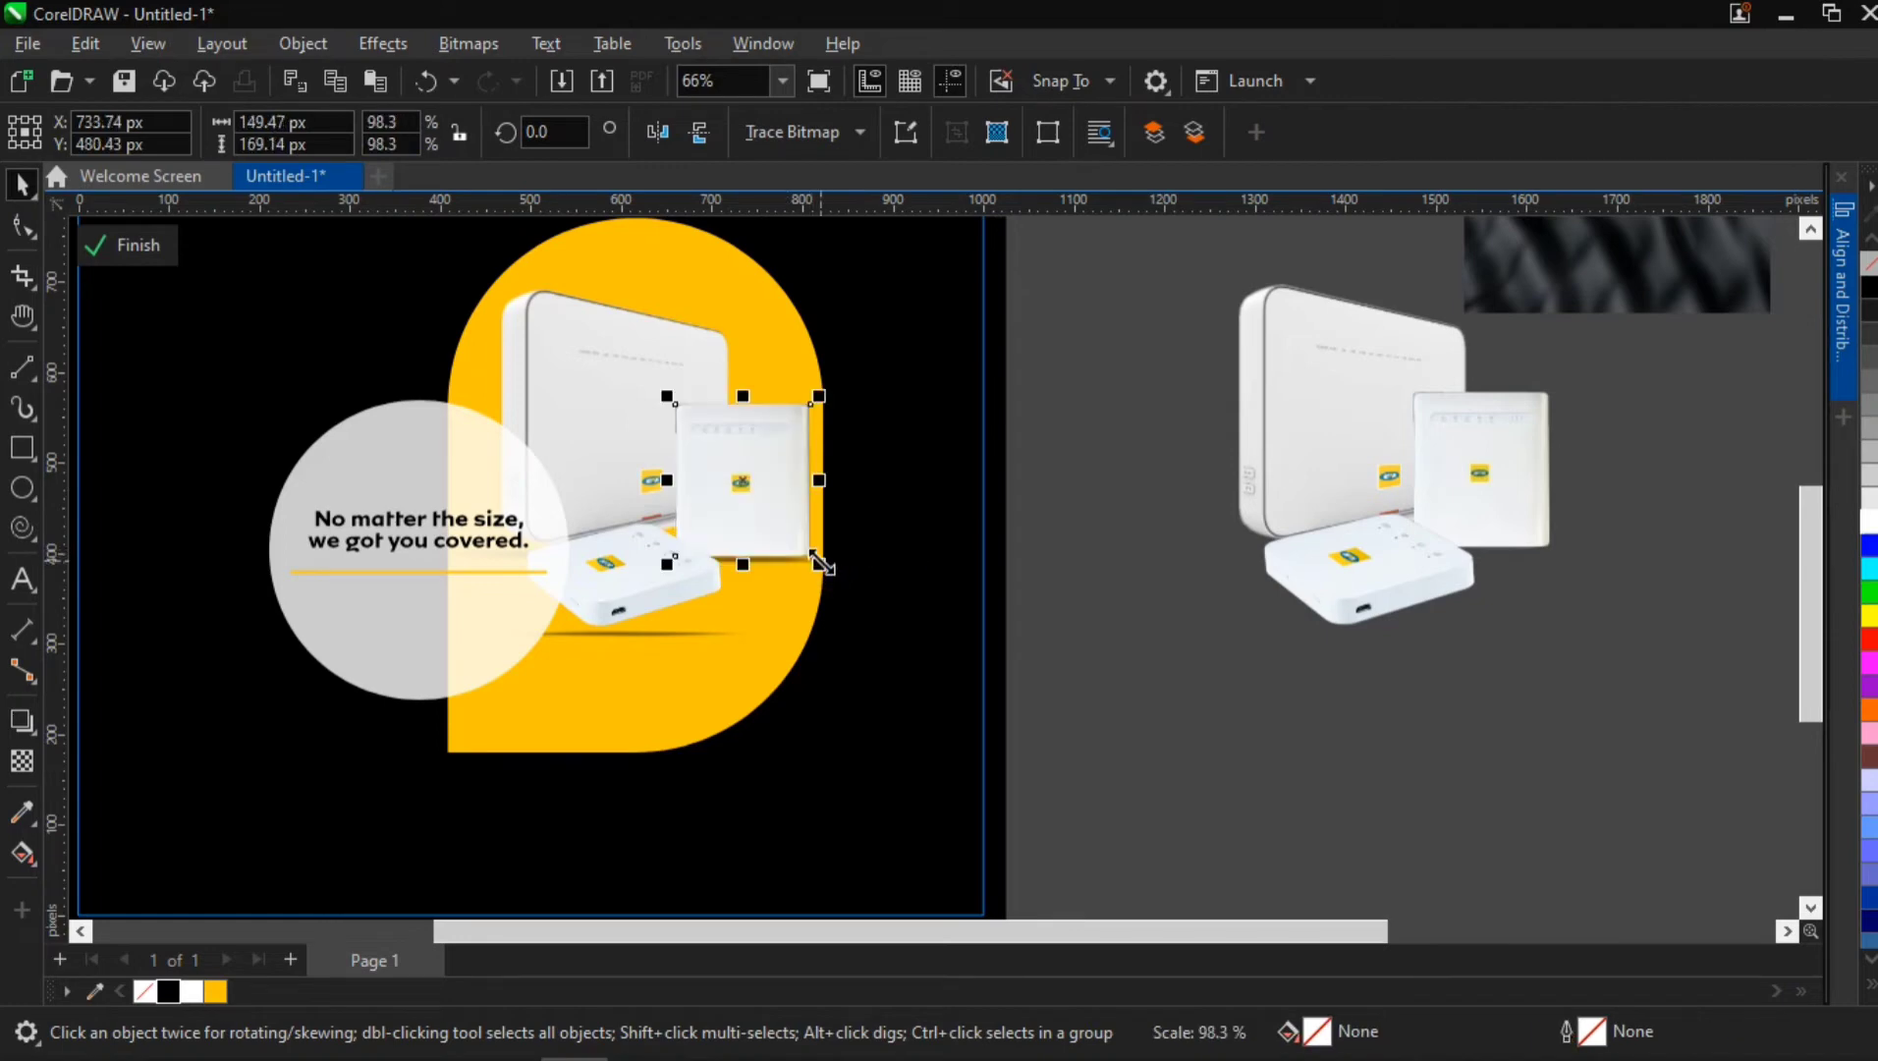
{"action": "left_click", "coordinate": [645, 597]}
{"action": "key", "text": "Right"}
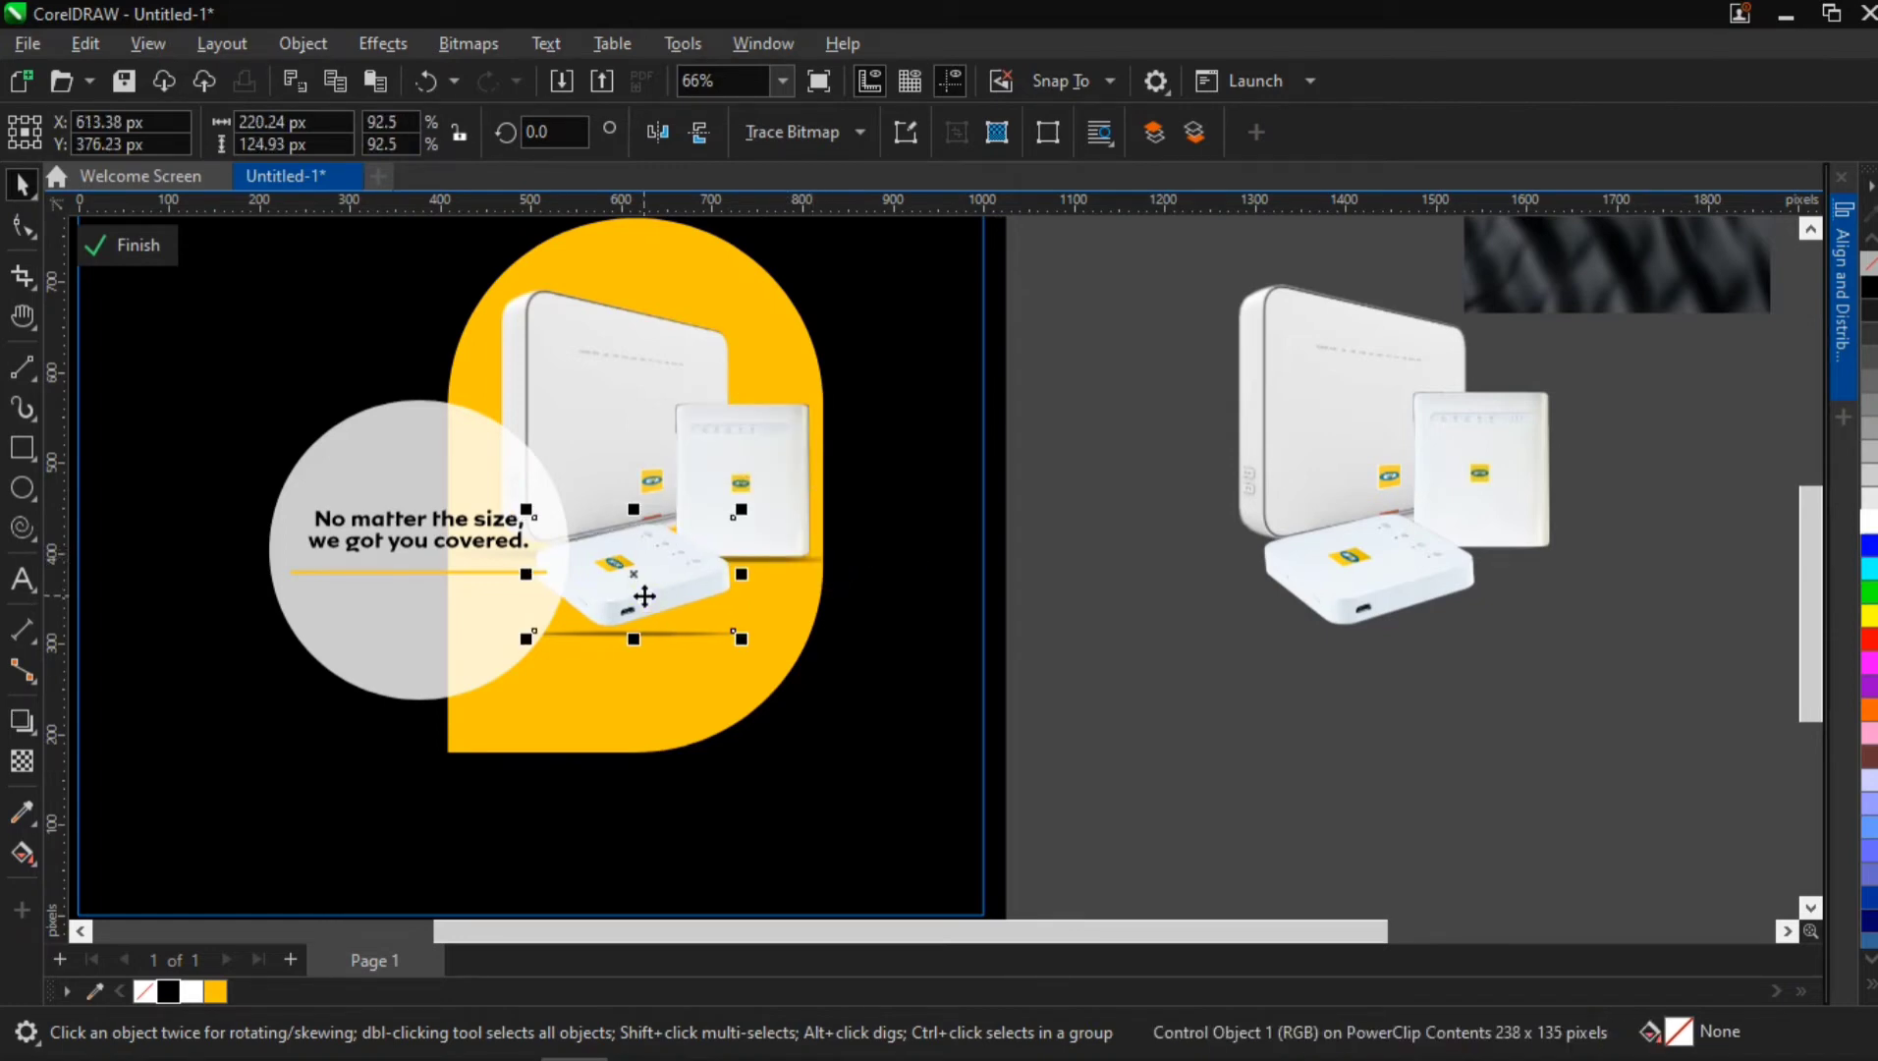
{"action": "key", "text": "Up"}
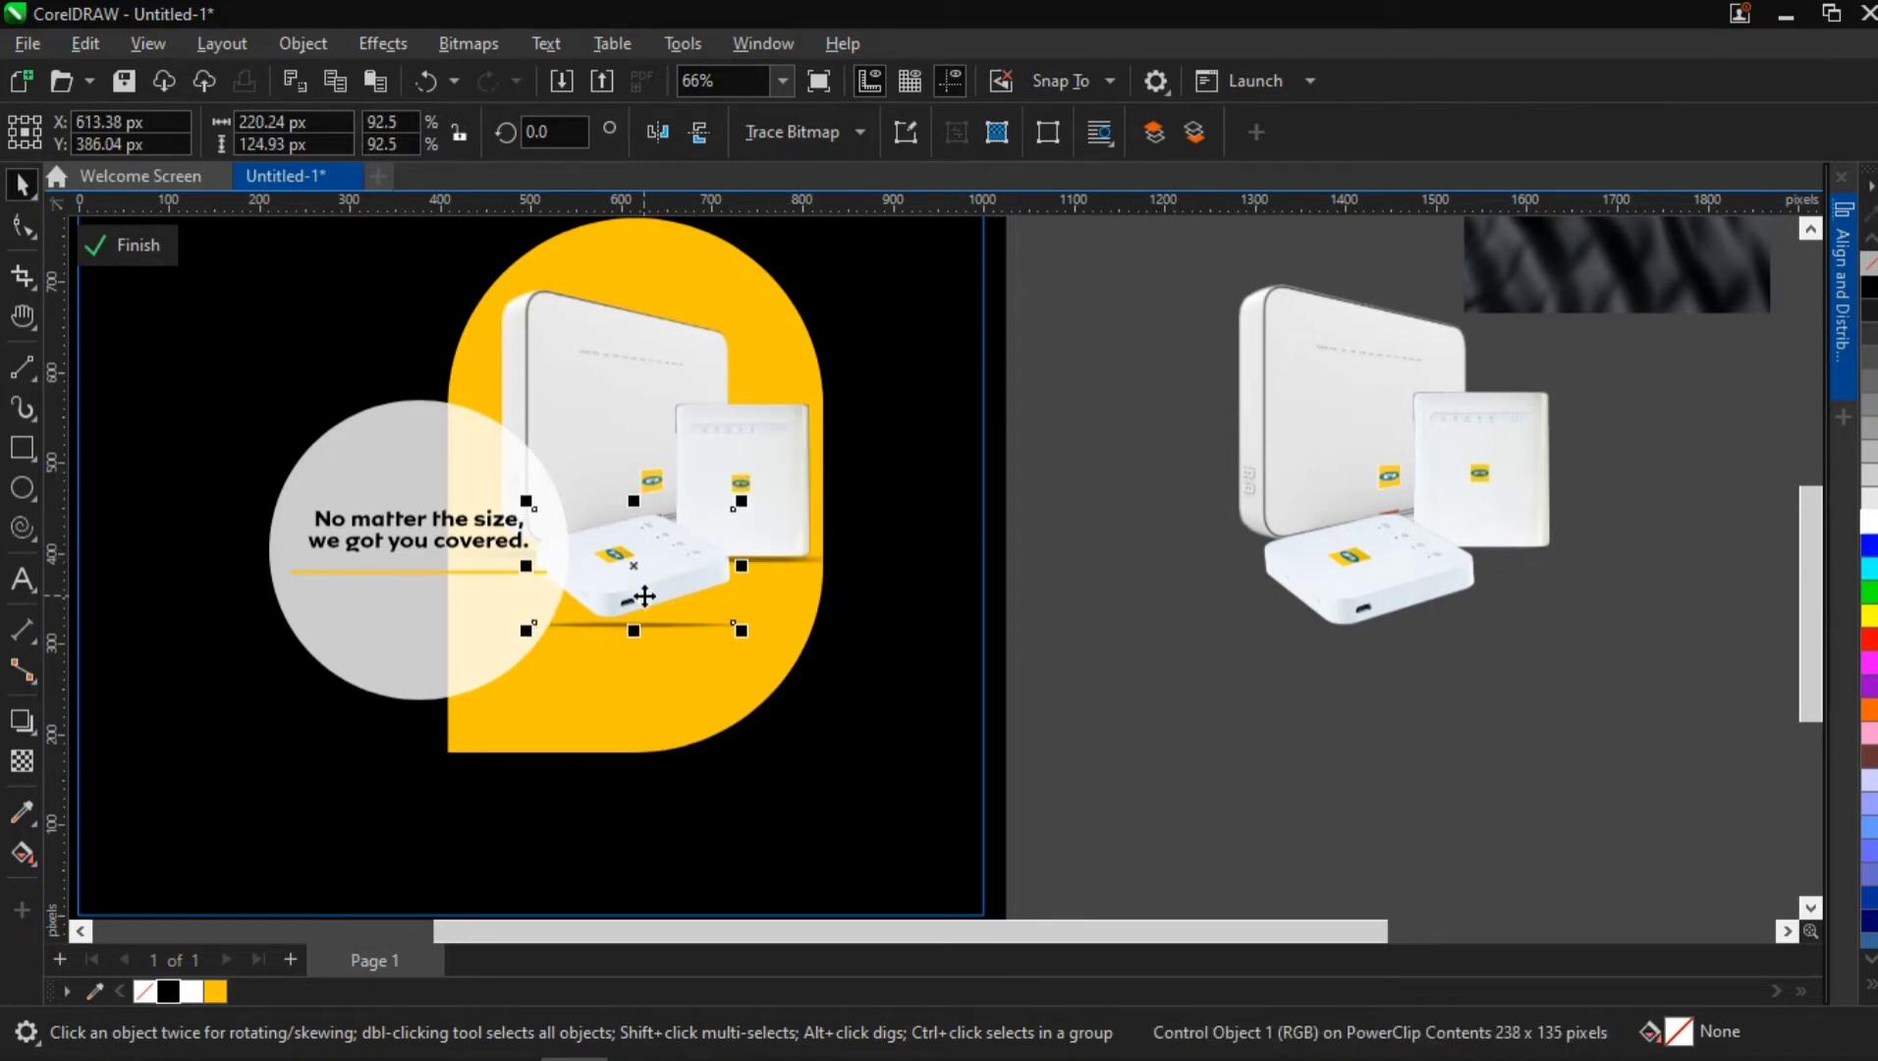
{"action": "left_click", "coordinate": [599, 373]}
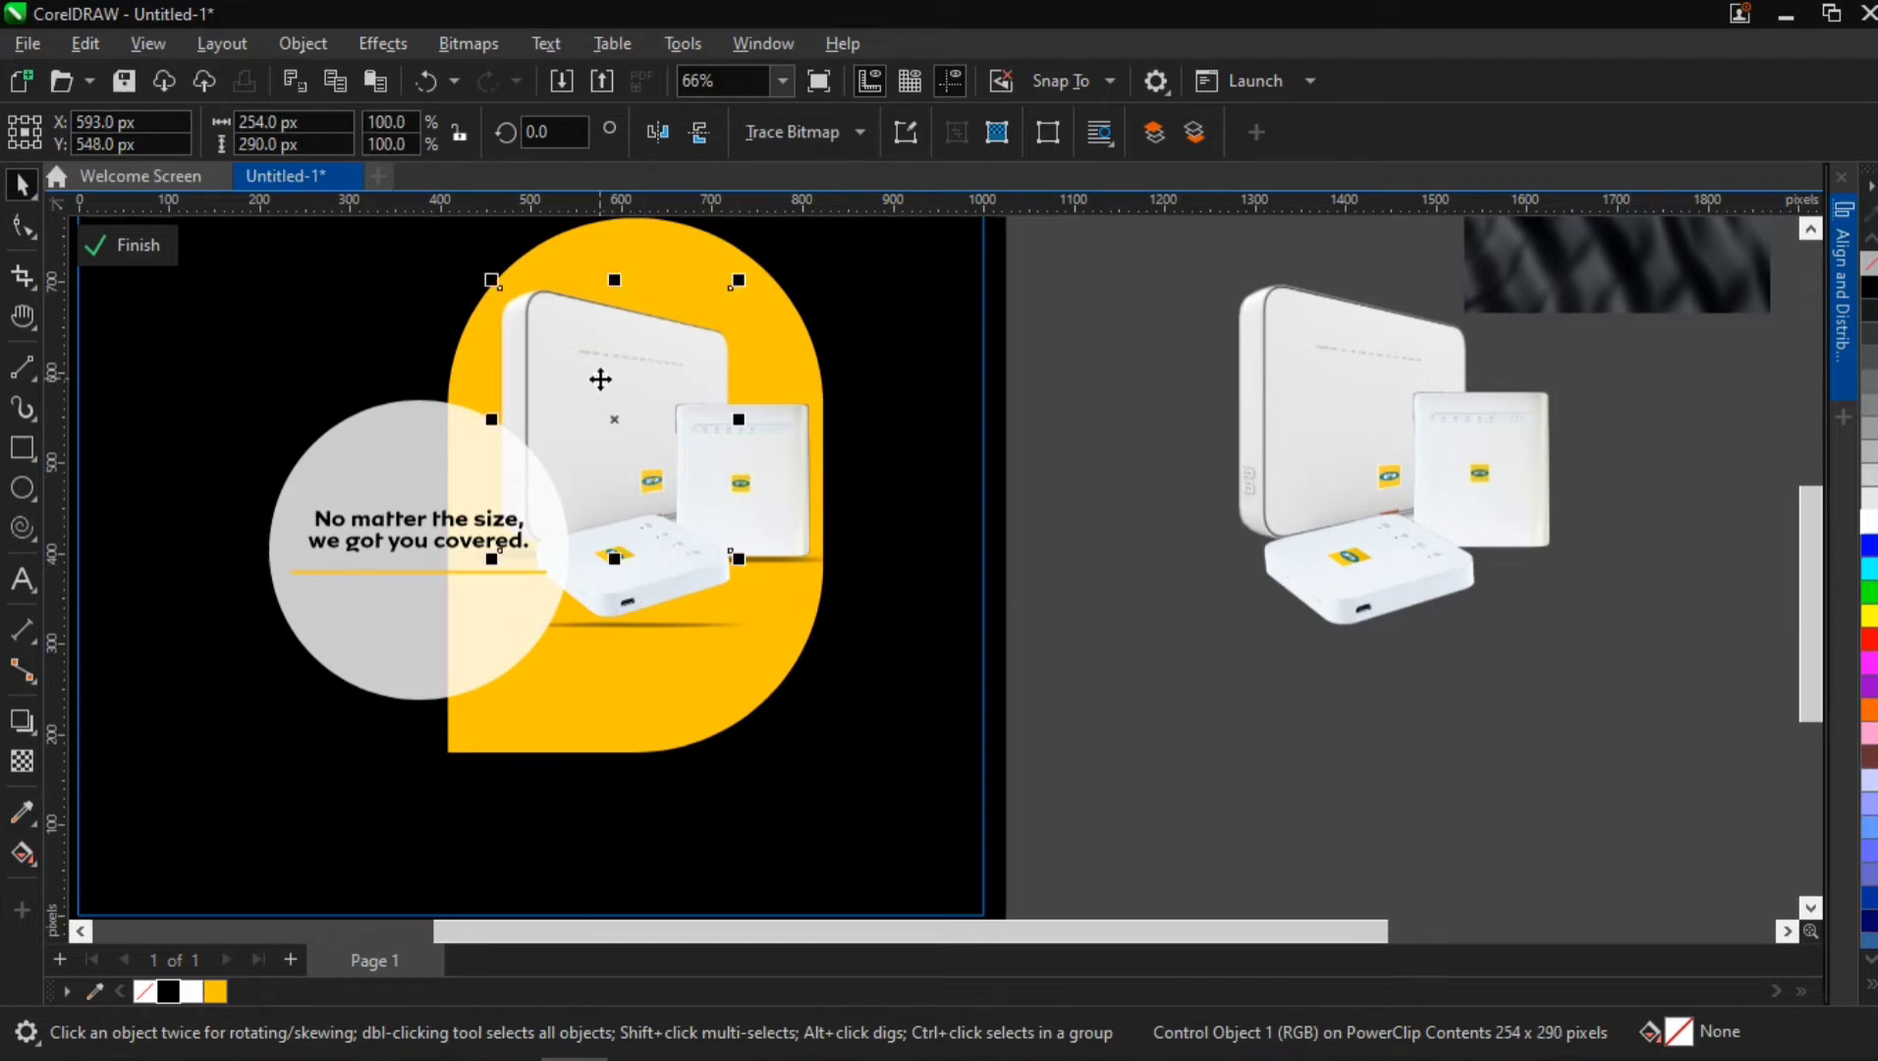
{"action": "key", "text": "h"}
{"action": "scroll", "coordinate": [647, 494], "scroll_direction": "down", "scroll_amount": 1}
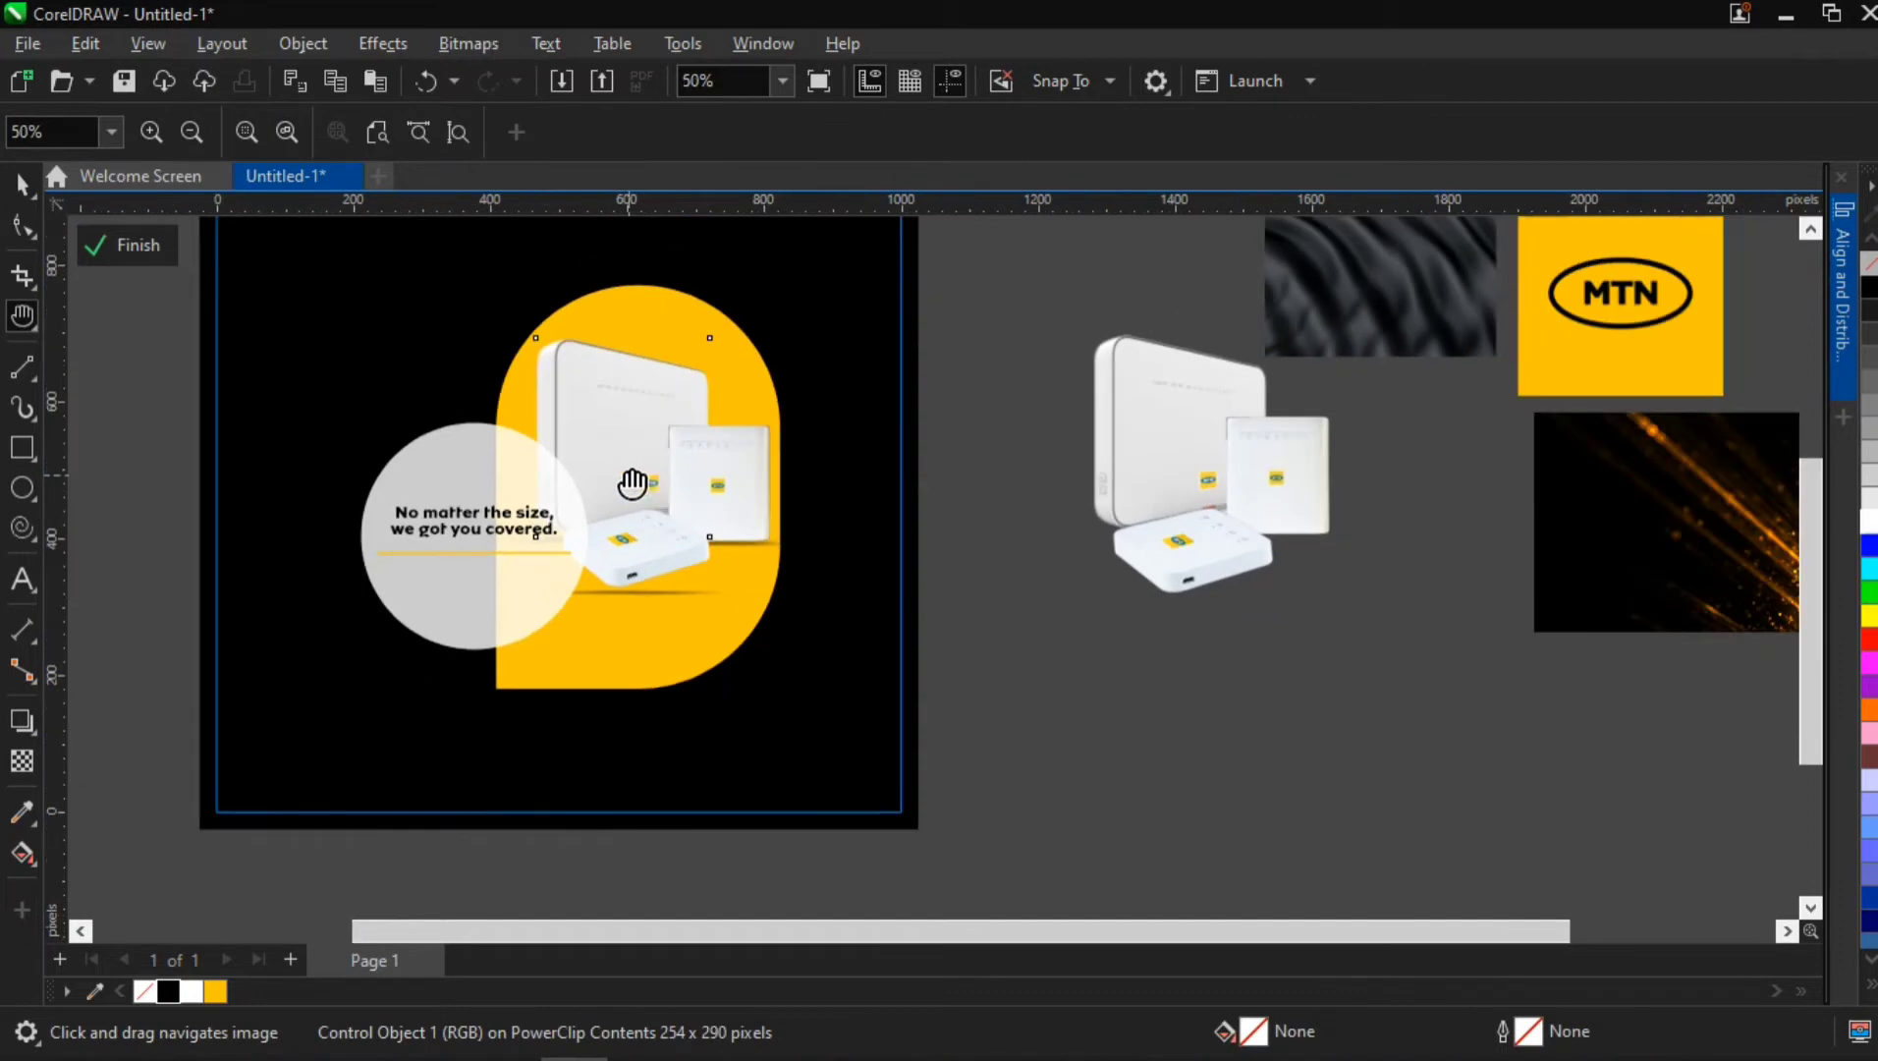
{"action": "left_click_drag", "start_coordinate": [628, 579], "coordinate": [807, 657]}
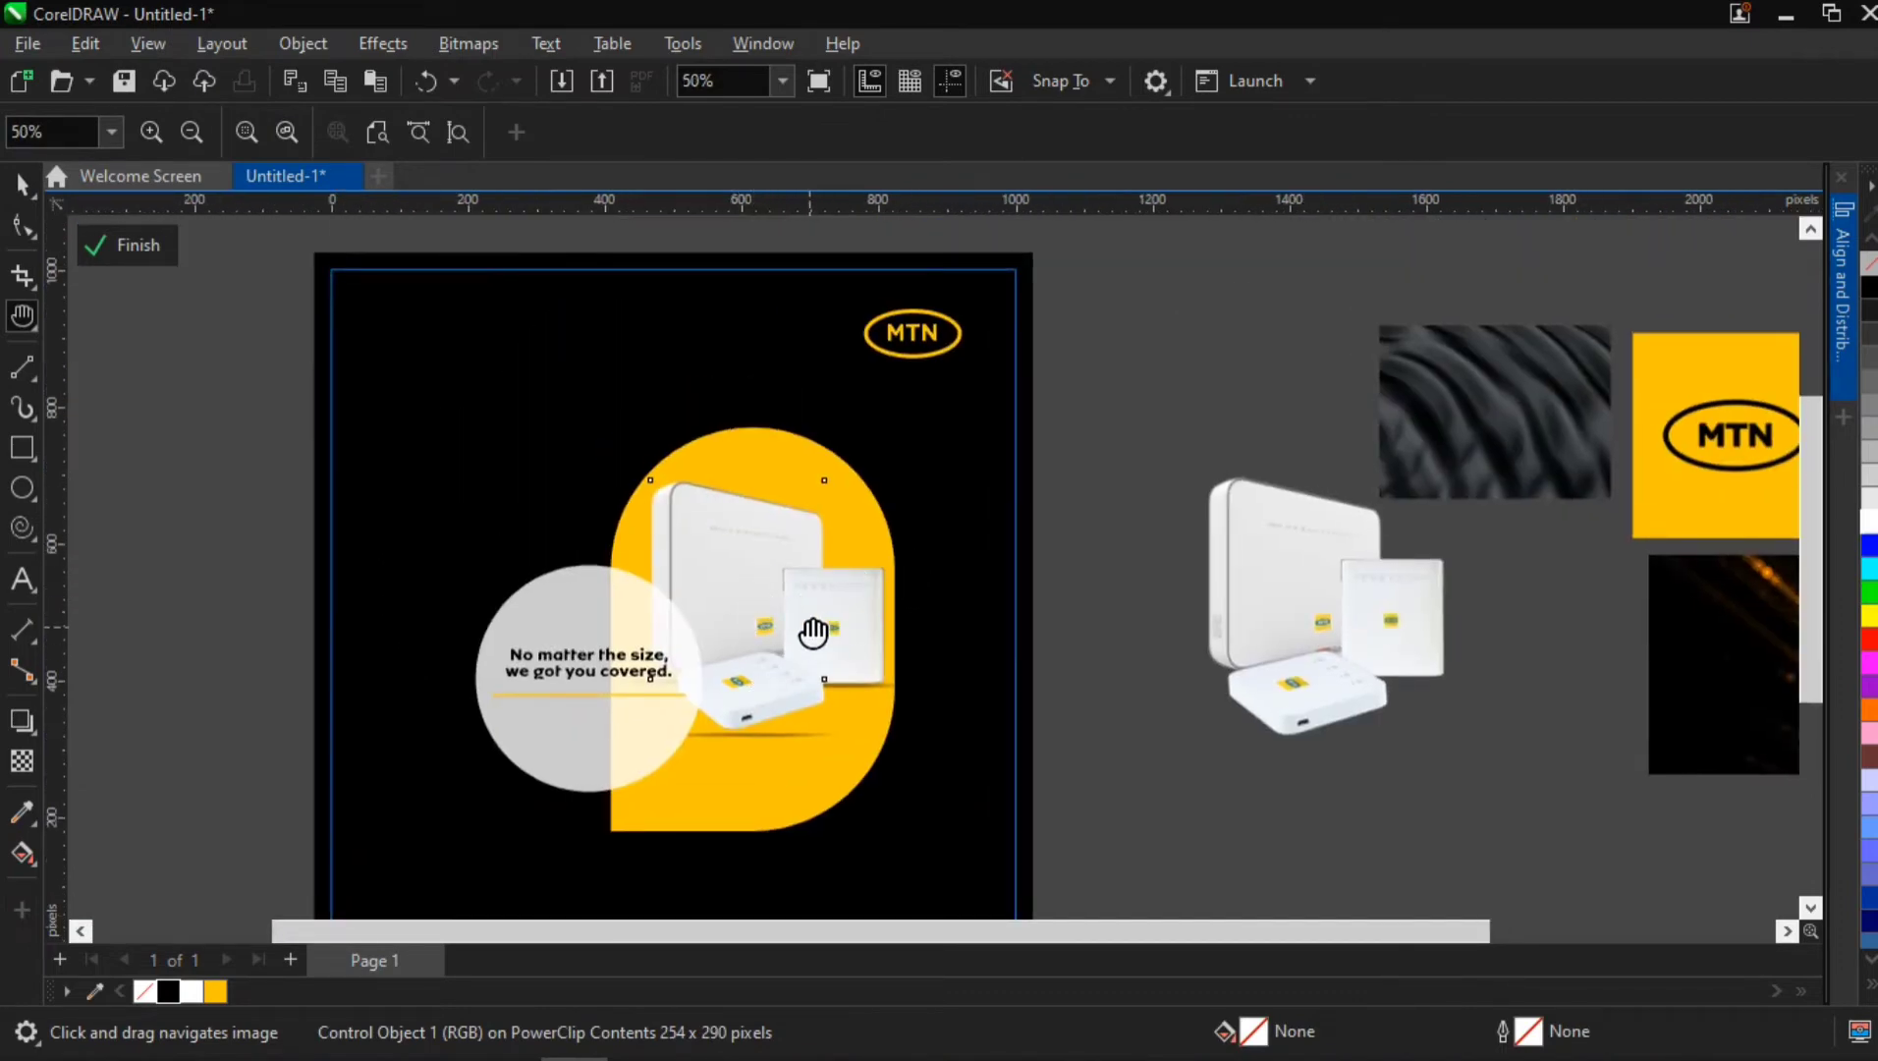
Group the three routers and their shadows inside the PowerClip into one object
{"action": "scroll", "coordinate": [813, 631], "scroll_direction": "up", "scroll_amount": 3}
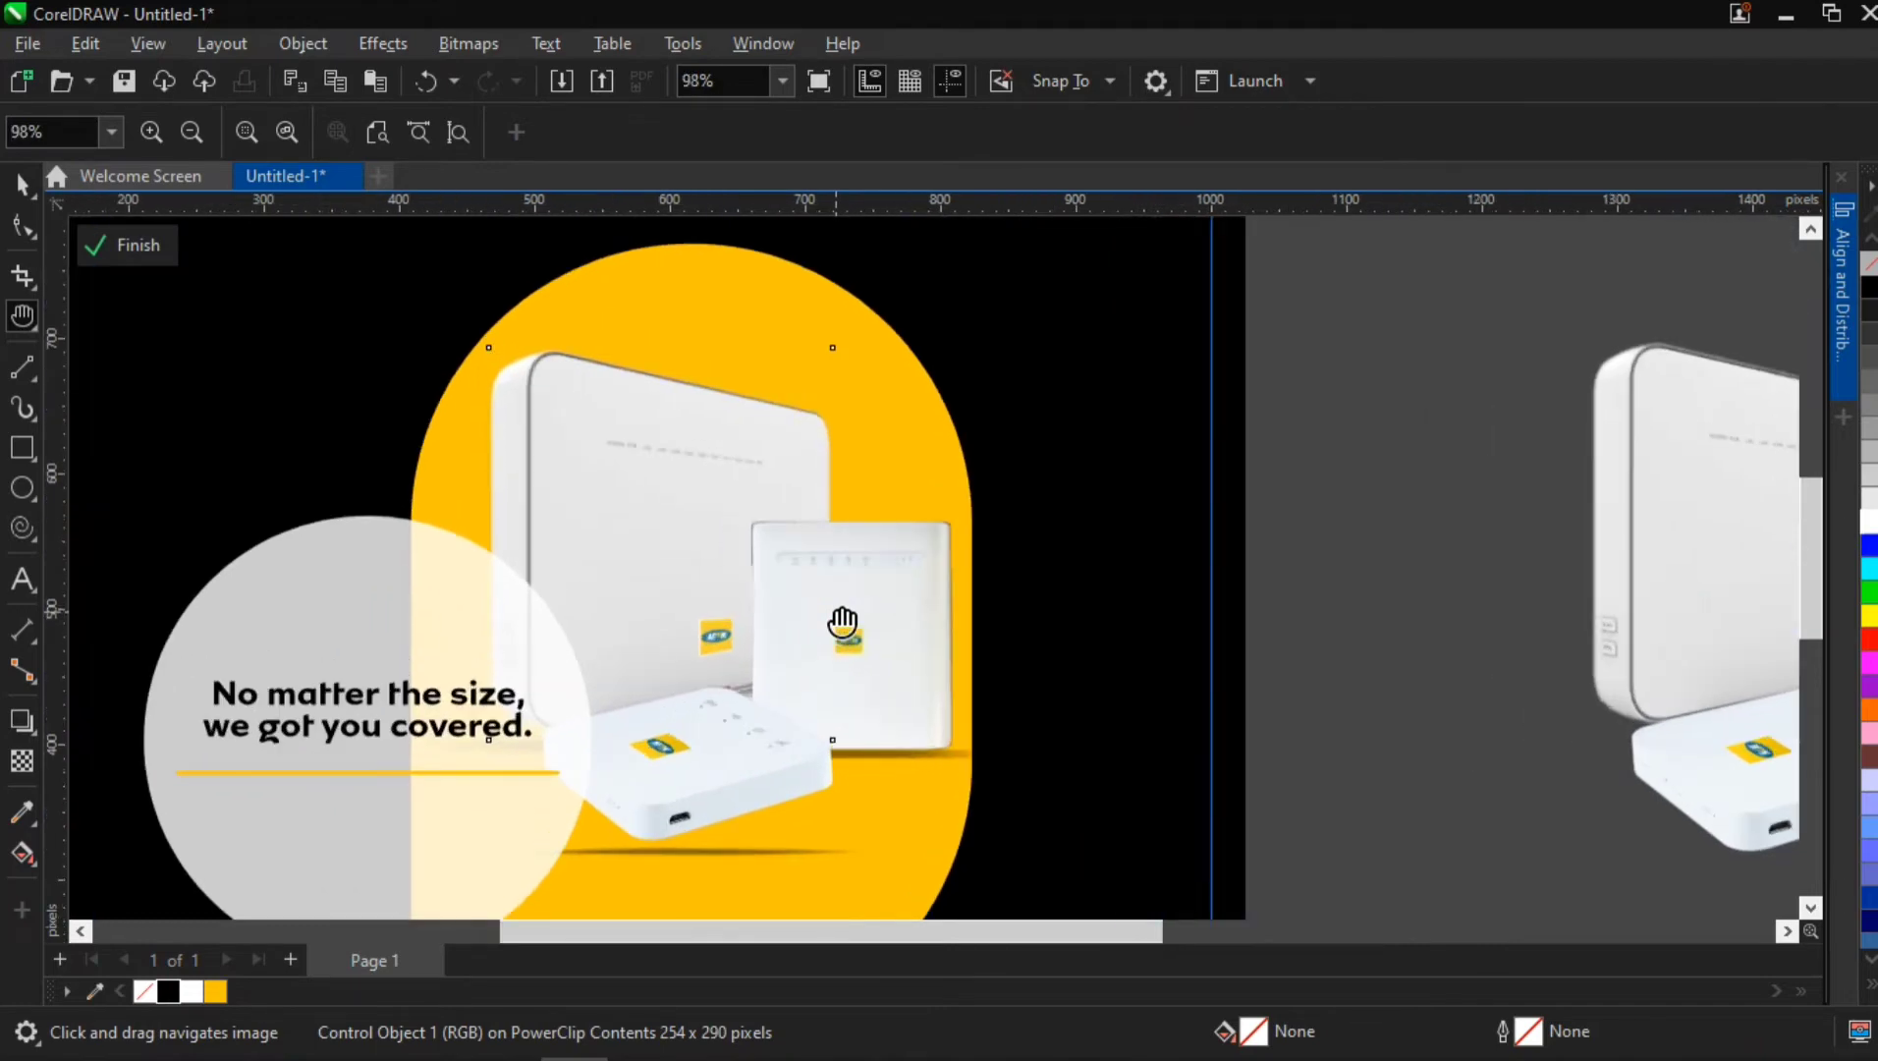
{"action": "scroll", "coordinate": [671, 797], "scroll_direction": "down", "scroll_amount": 2}
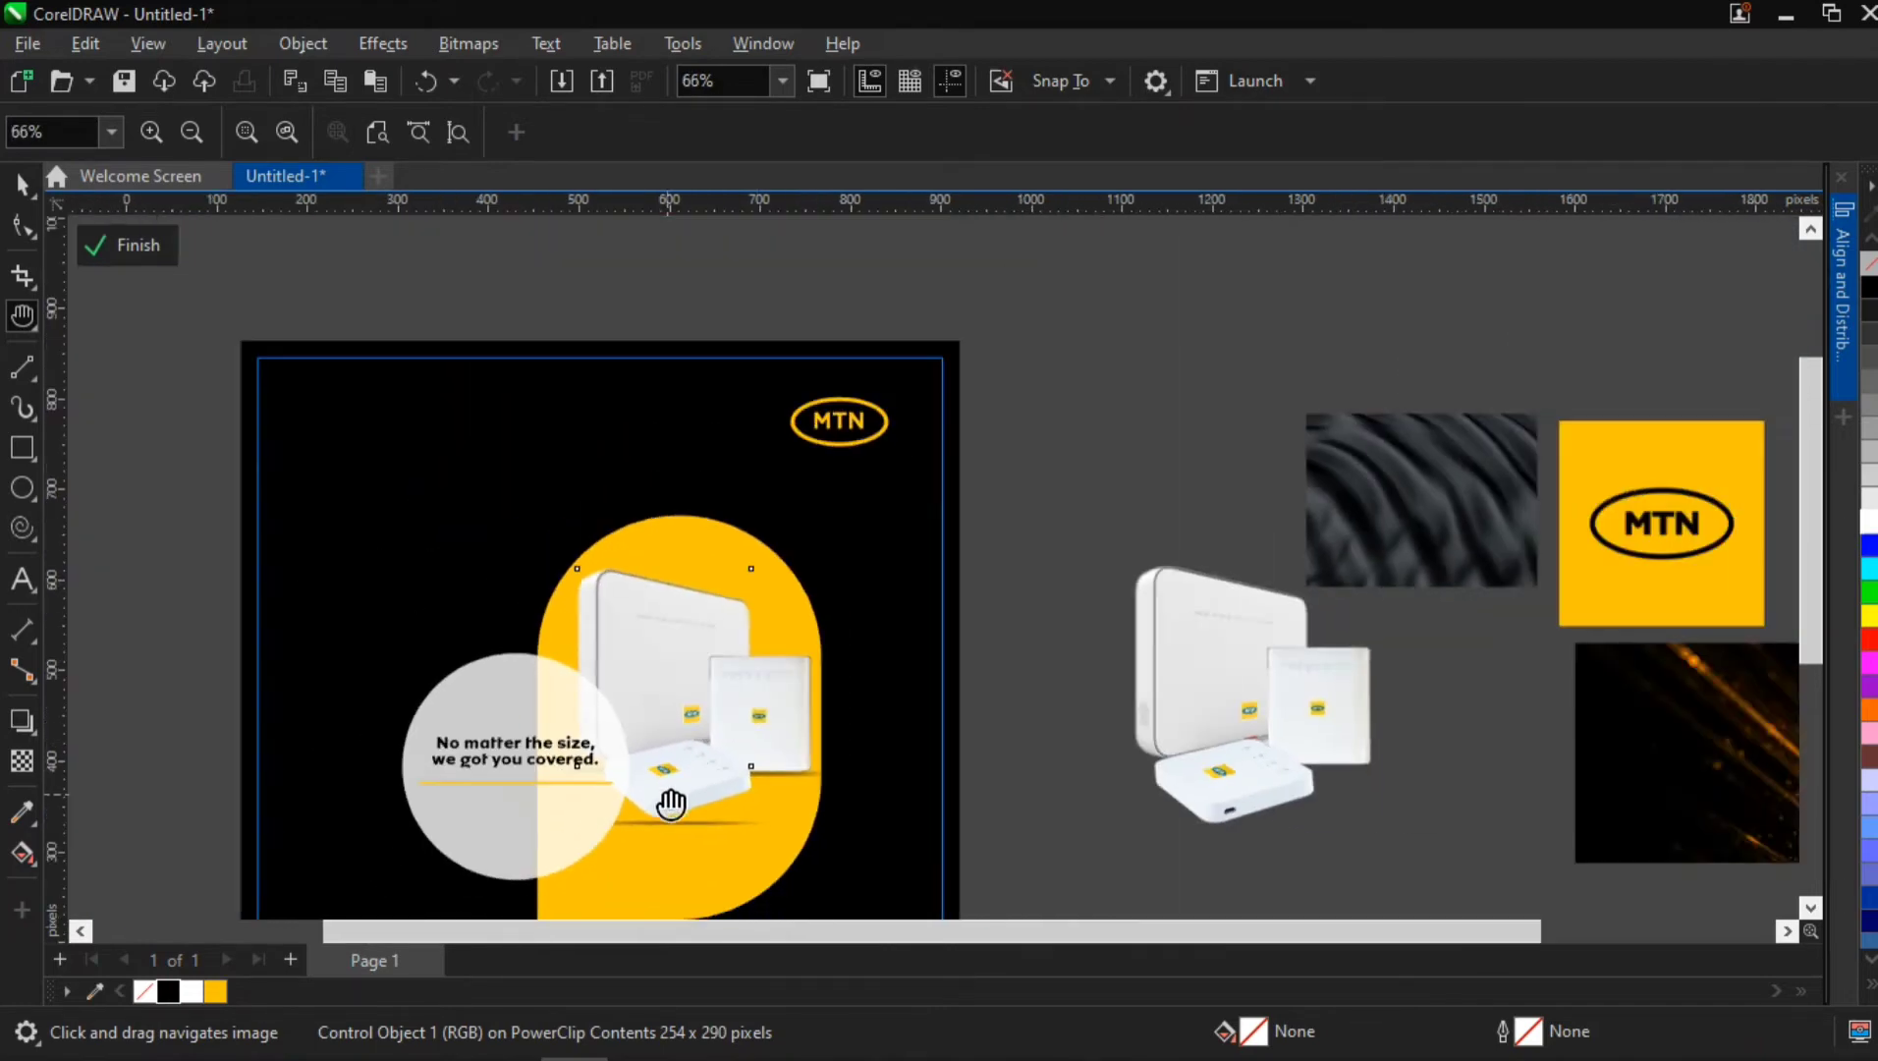
{"action": "left_click_drag", "start_coordinate": [716, 754], "coordinate": [771, 699]}
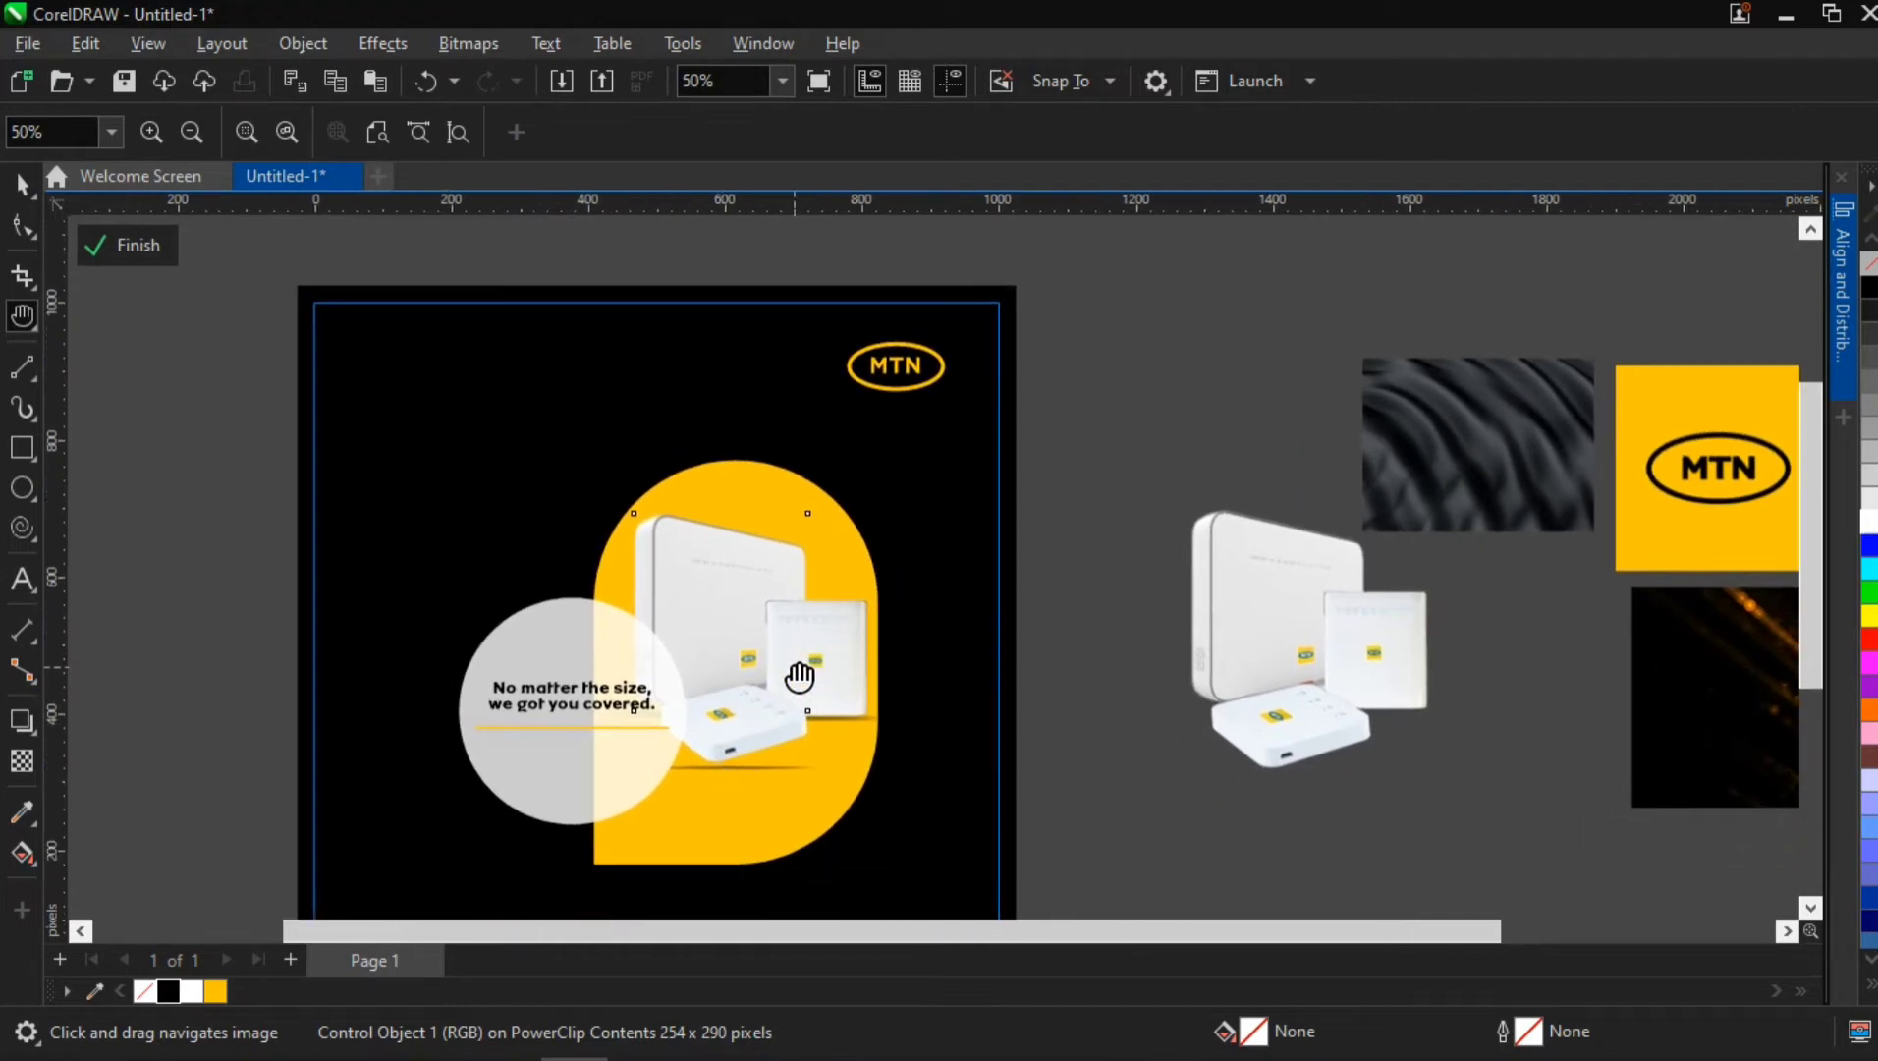
{"action": "key", "text": "space"}
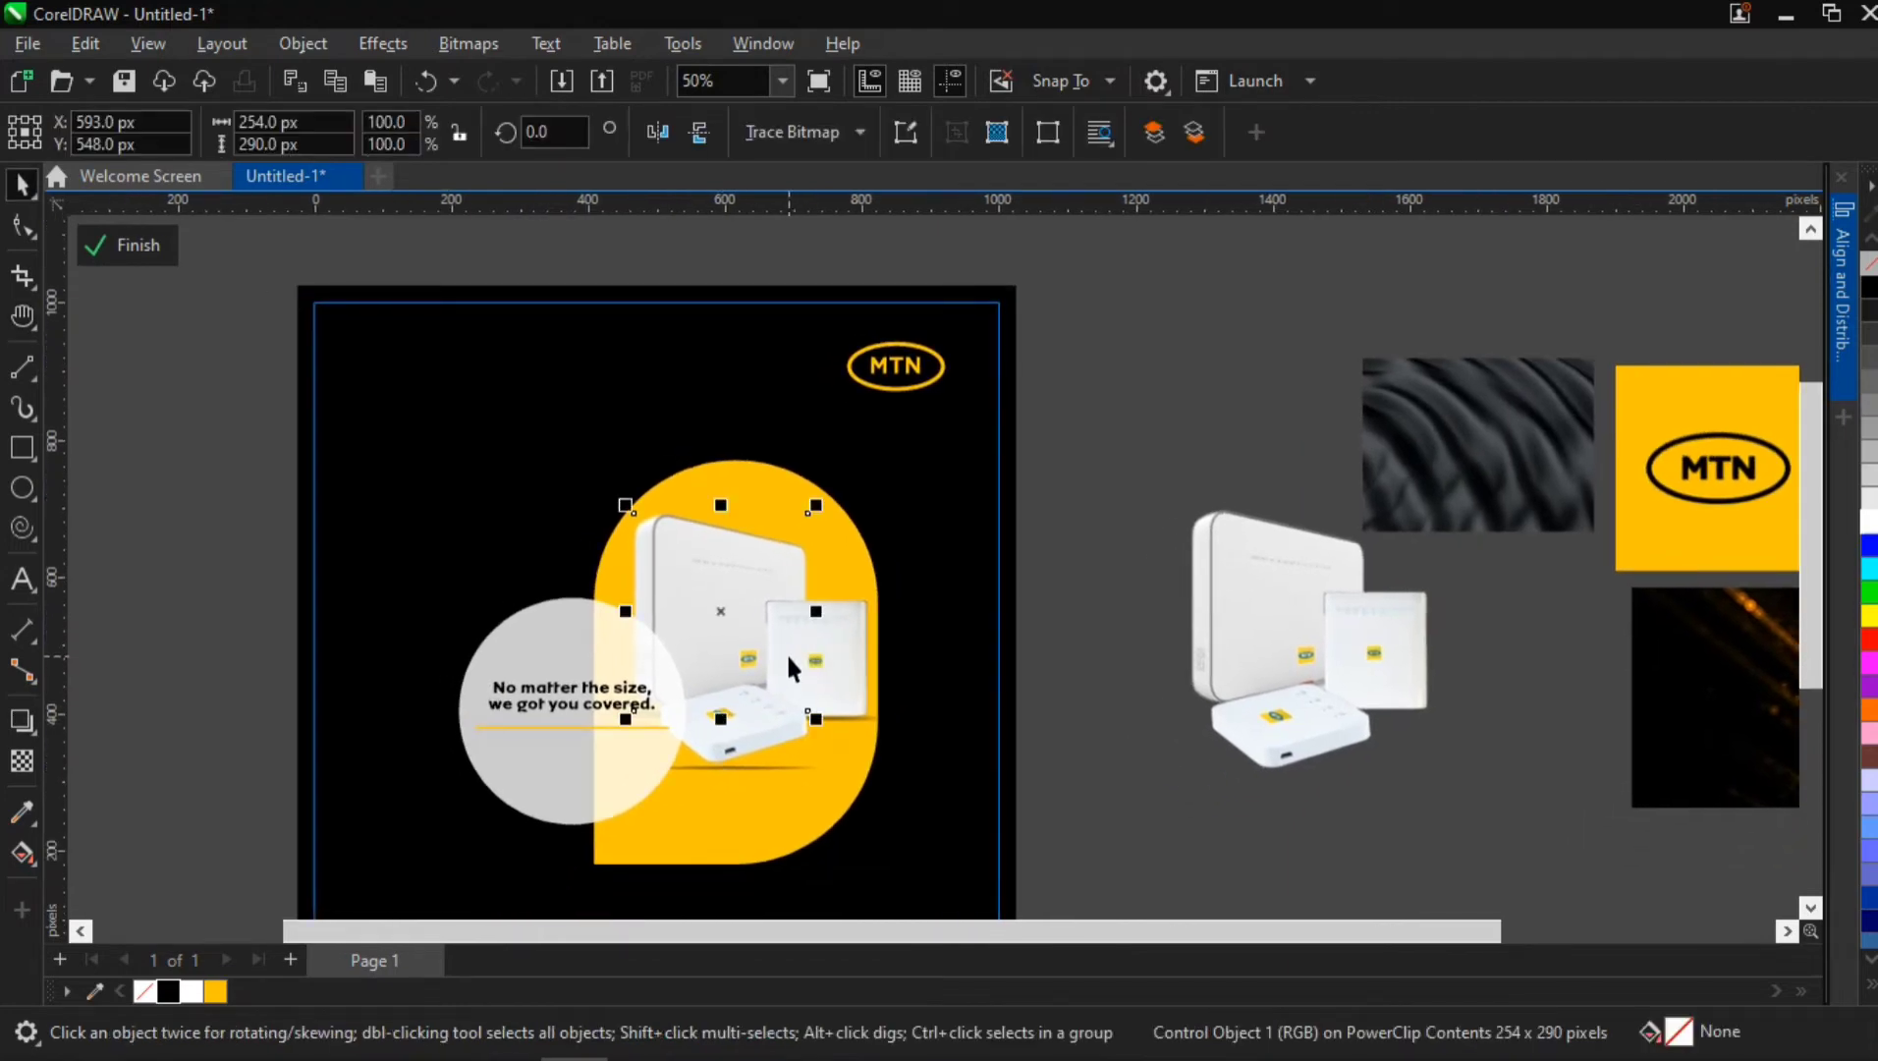
{"action": "left_click", "coordinate": [854, 645]}
{"action": "left_click", "coordinate": [716, 736], "text": "shift"}
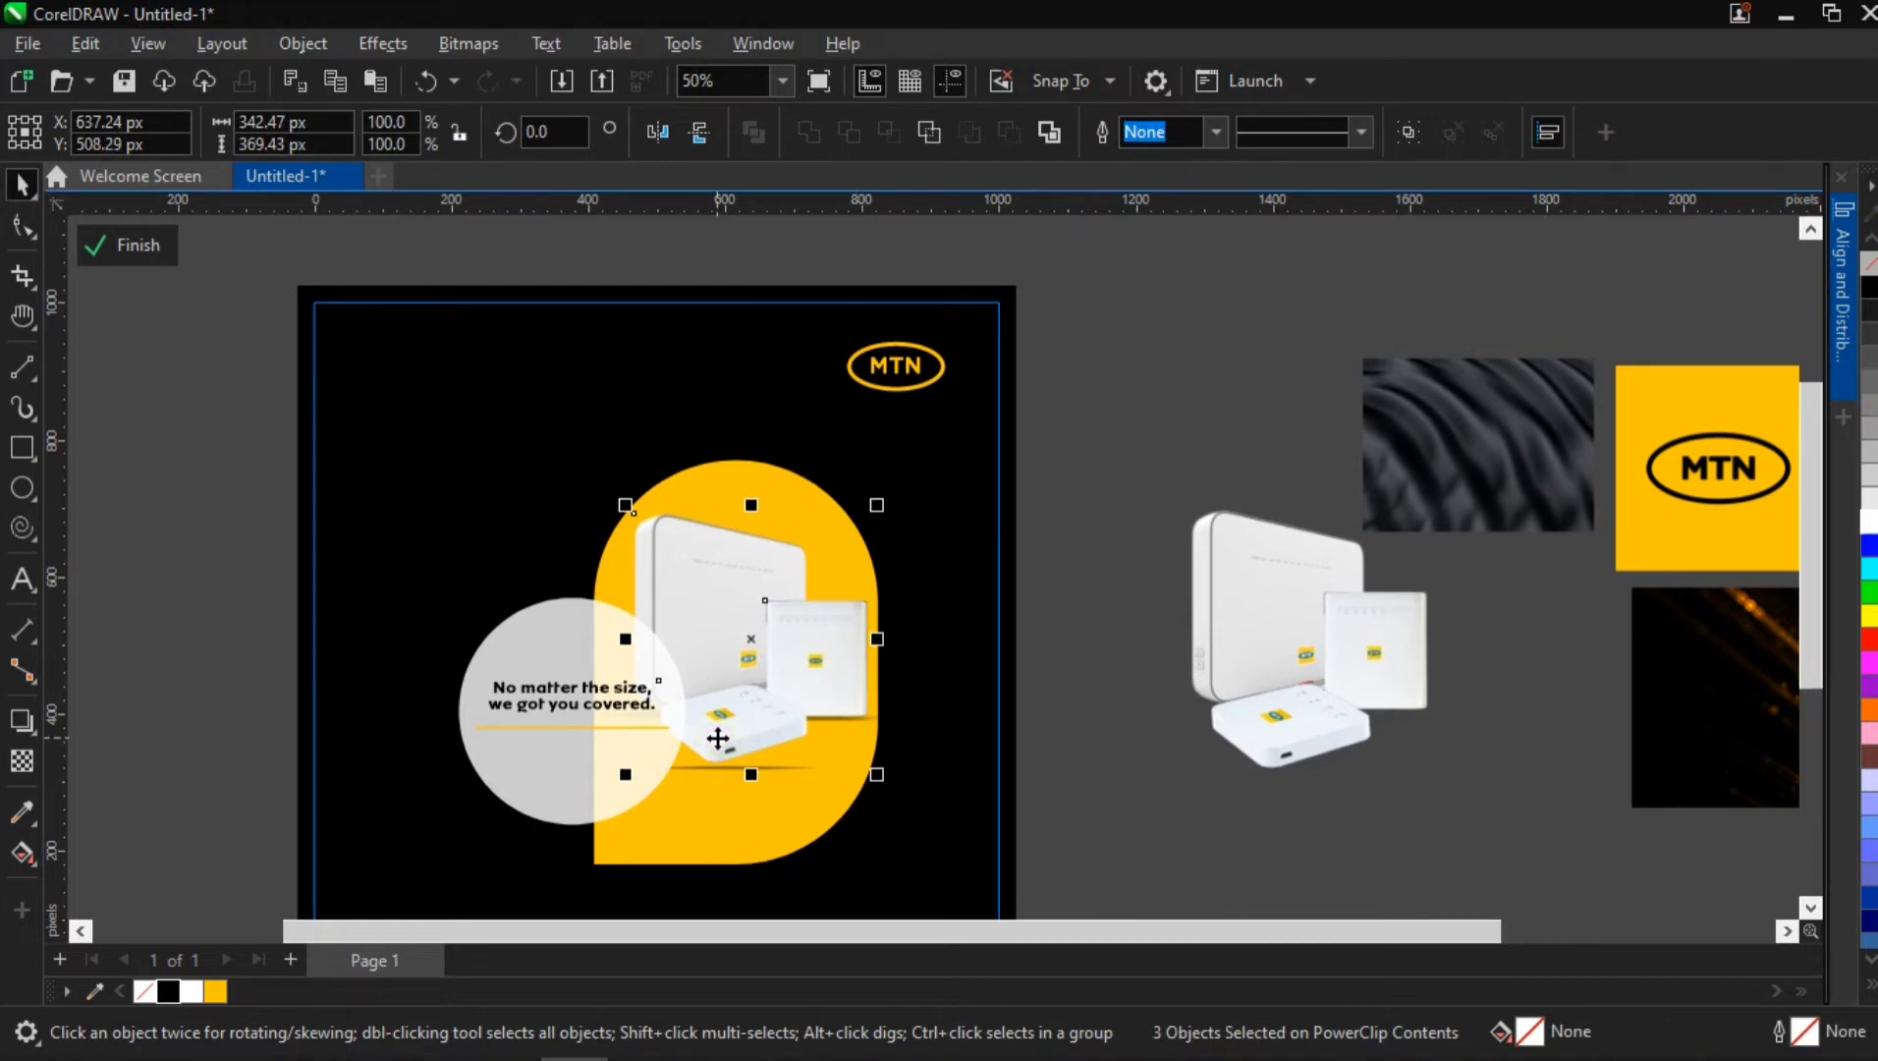
{"action": "key", "text": "ctrl+g"}
Nudge the router group down on the yellow shape to about Y 443.9 px, then deselect it
{"action": "key", "text": "Down"}
{"action": "key", "text": "Down"}
{"action": "key", "text": "Down"}
{"action": "key", "text": "Down"}
{"action": "key", "text": "Down"}
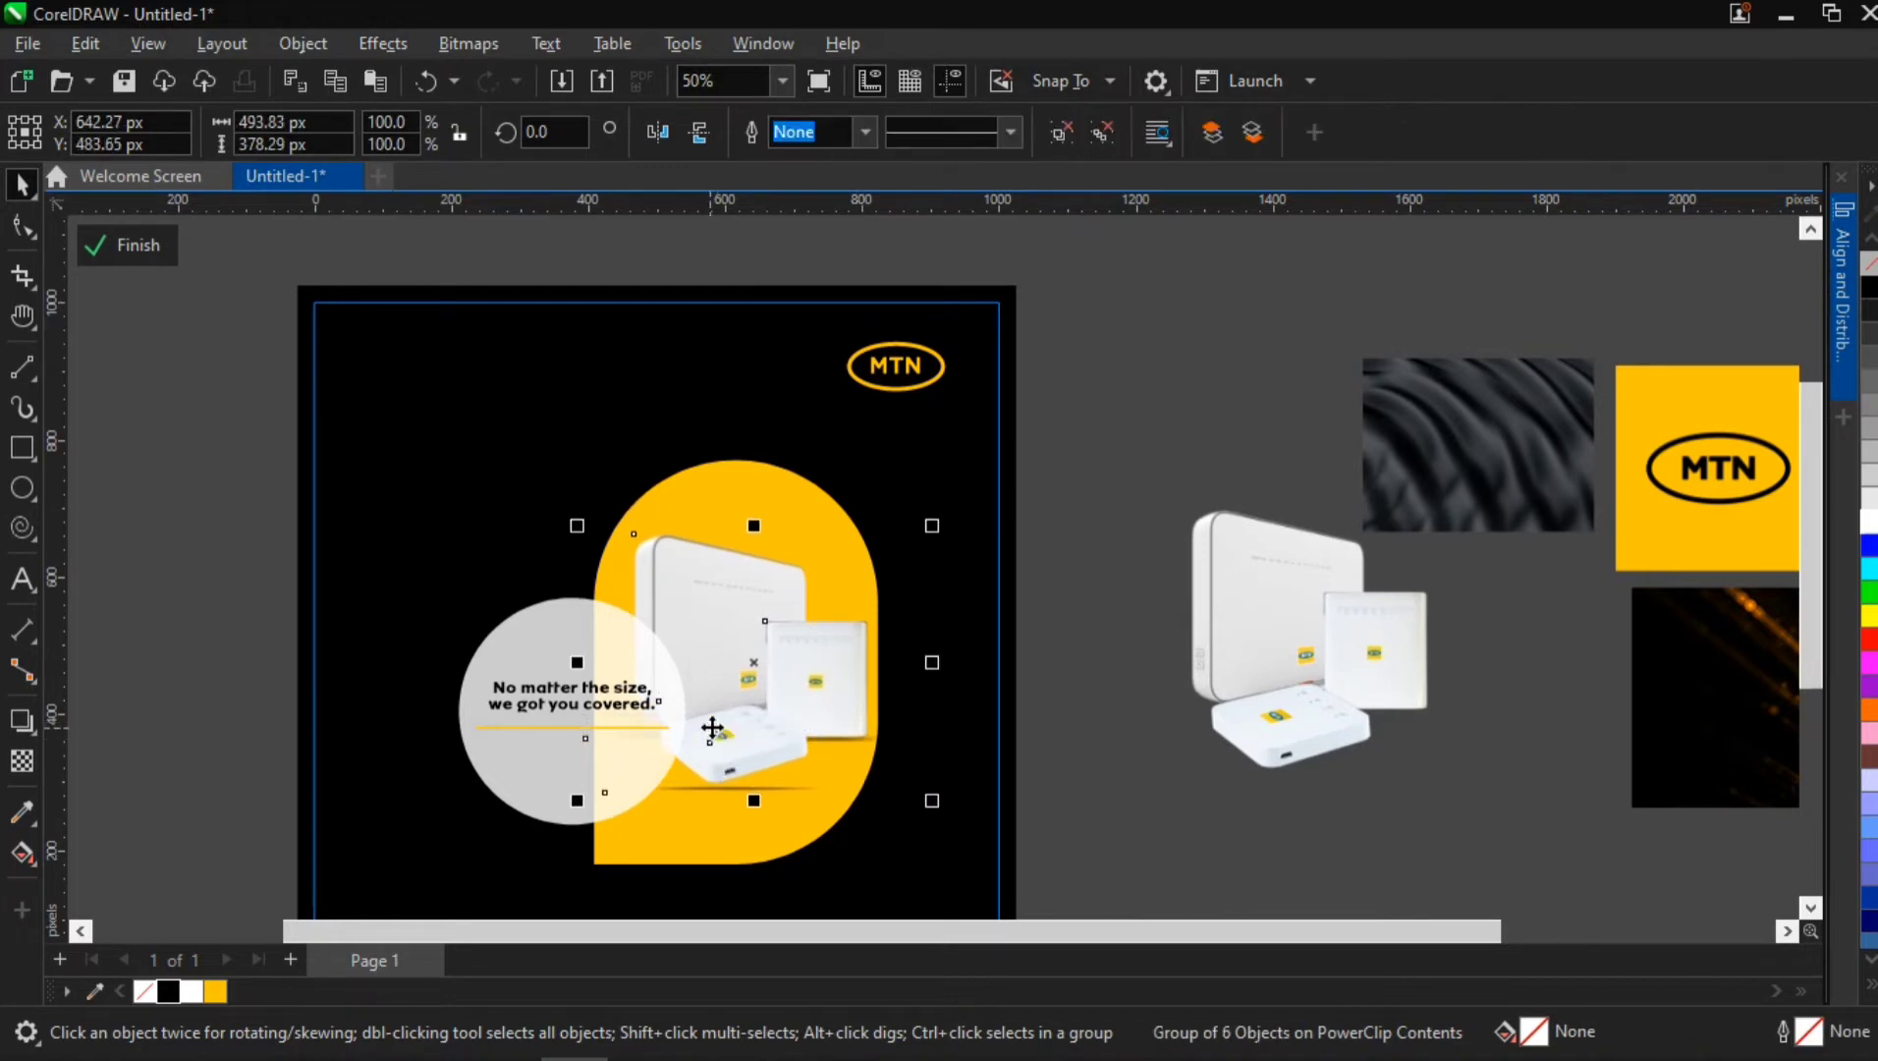
{"action": "key", "text": "Down"}
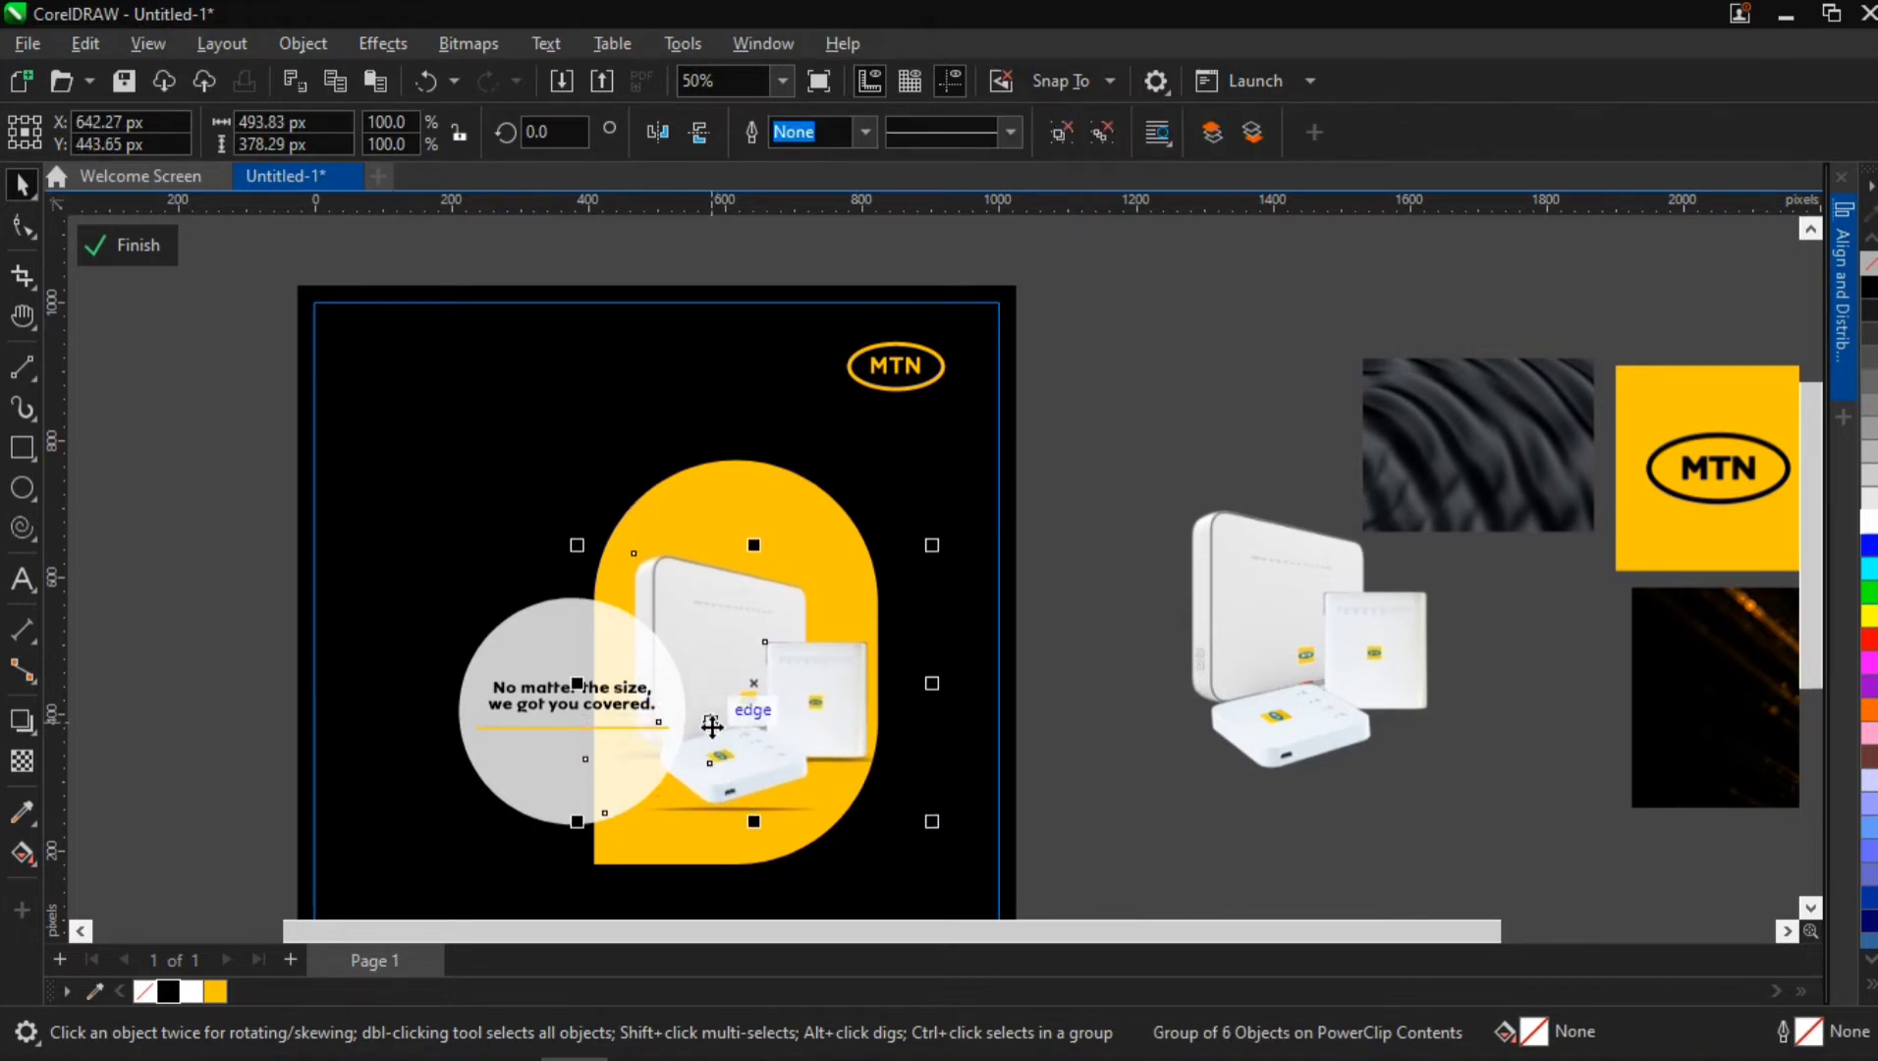
{"action": "key", "text": "Down"}
{"action": "key", "text": "Down"}
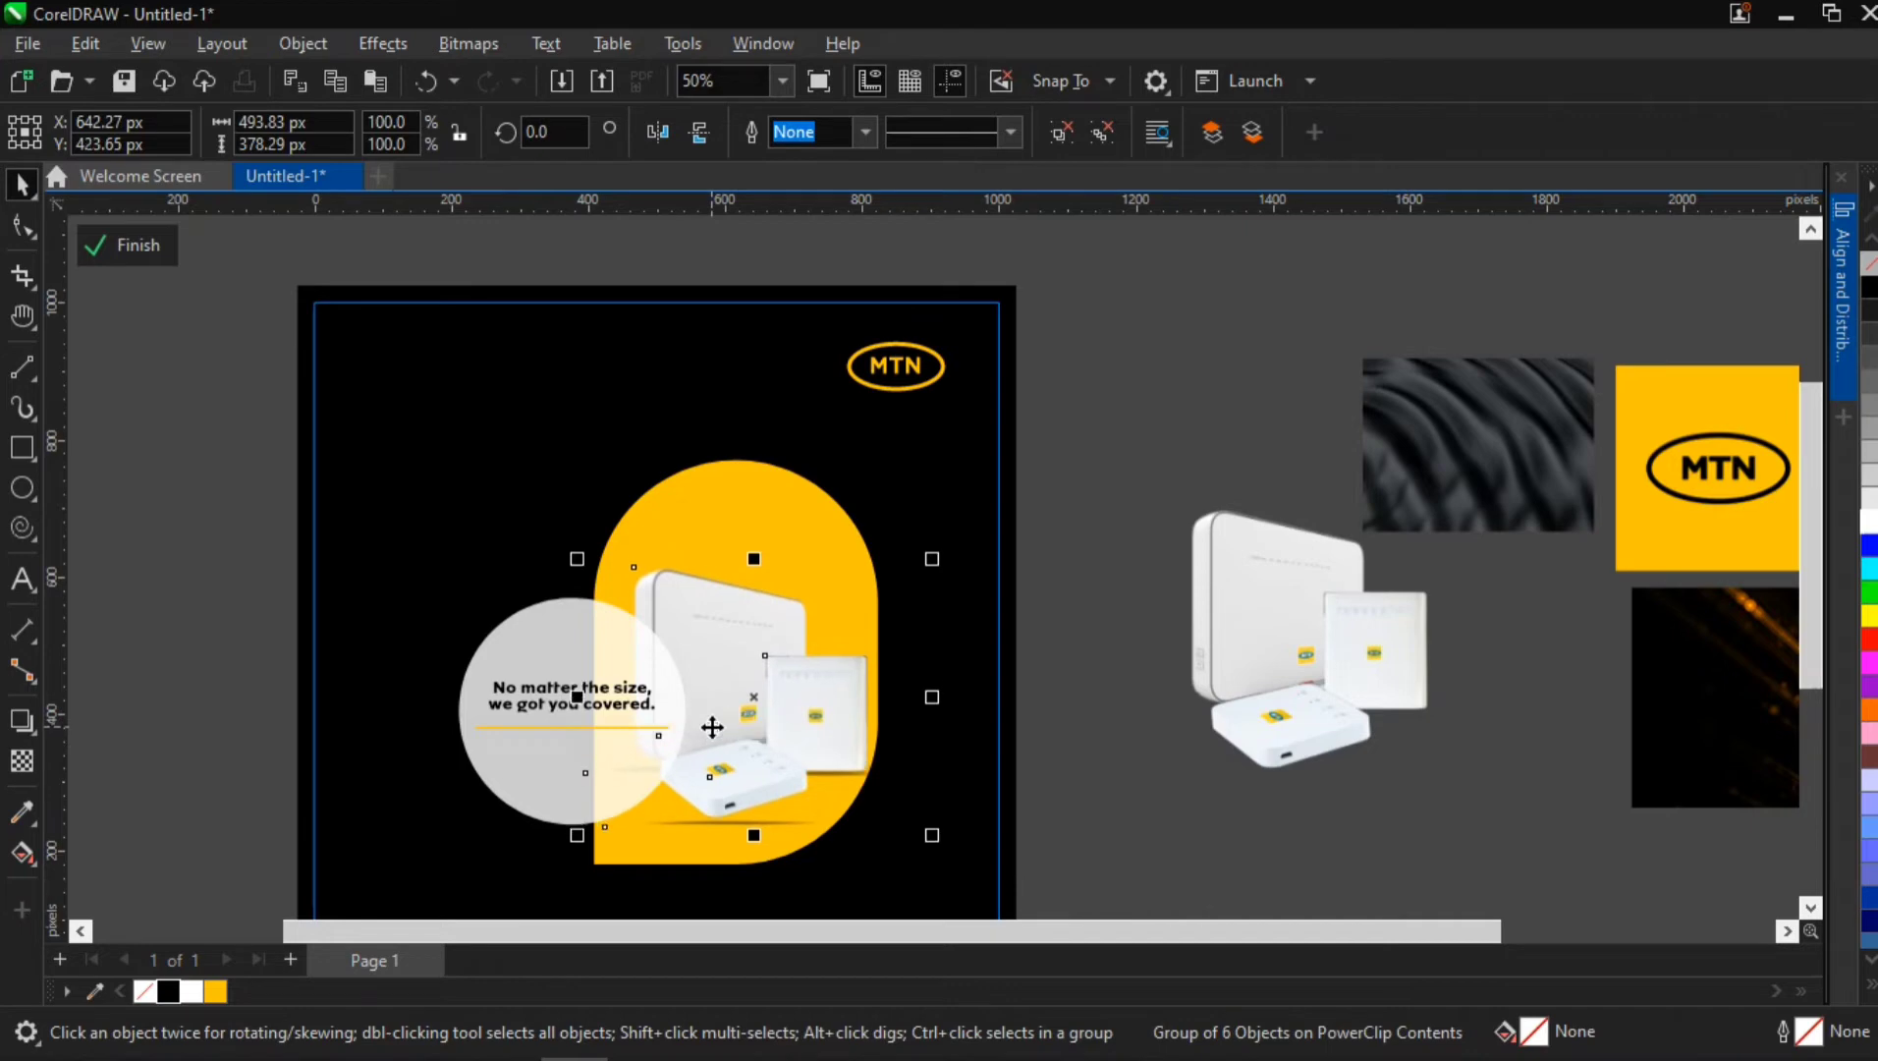
{"action": "key", "text": "Up"}
{"action": "key", "text": "Up"}
{"action": "left_click", "coordinate": [1258, 357]}
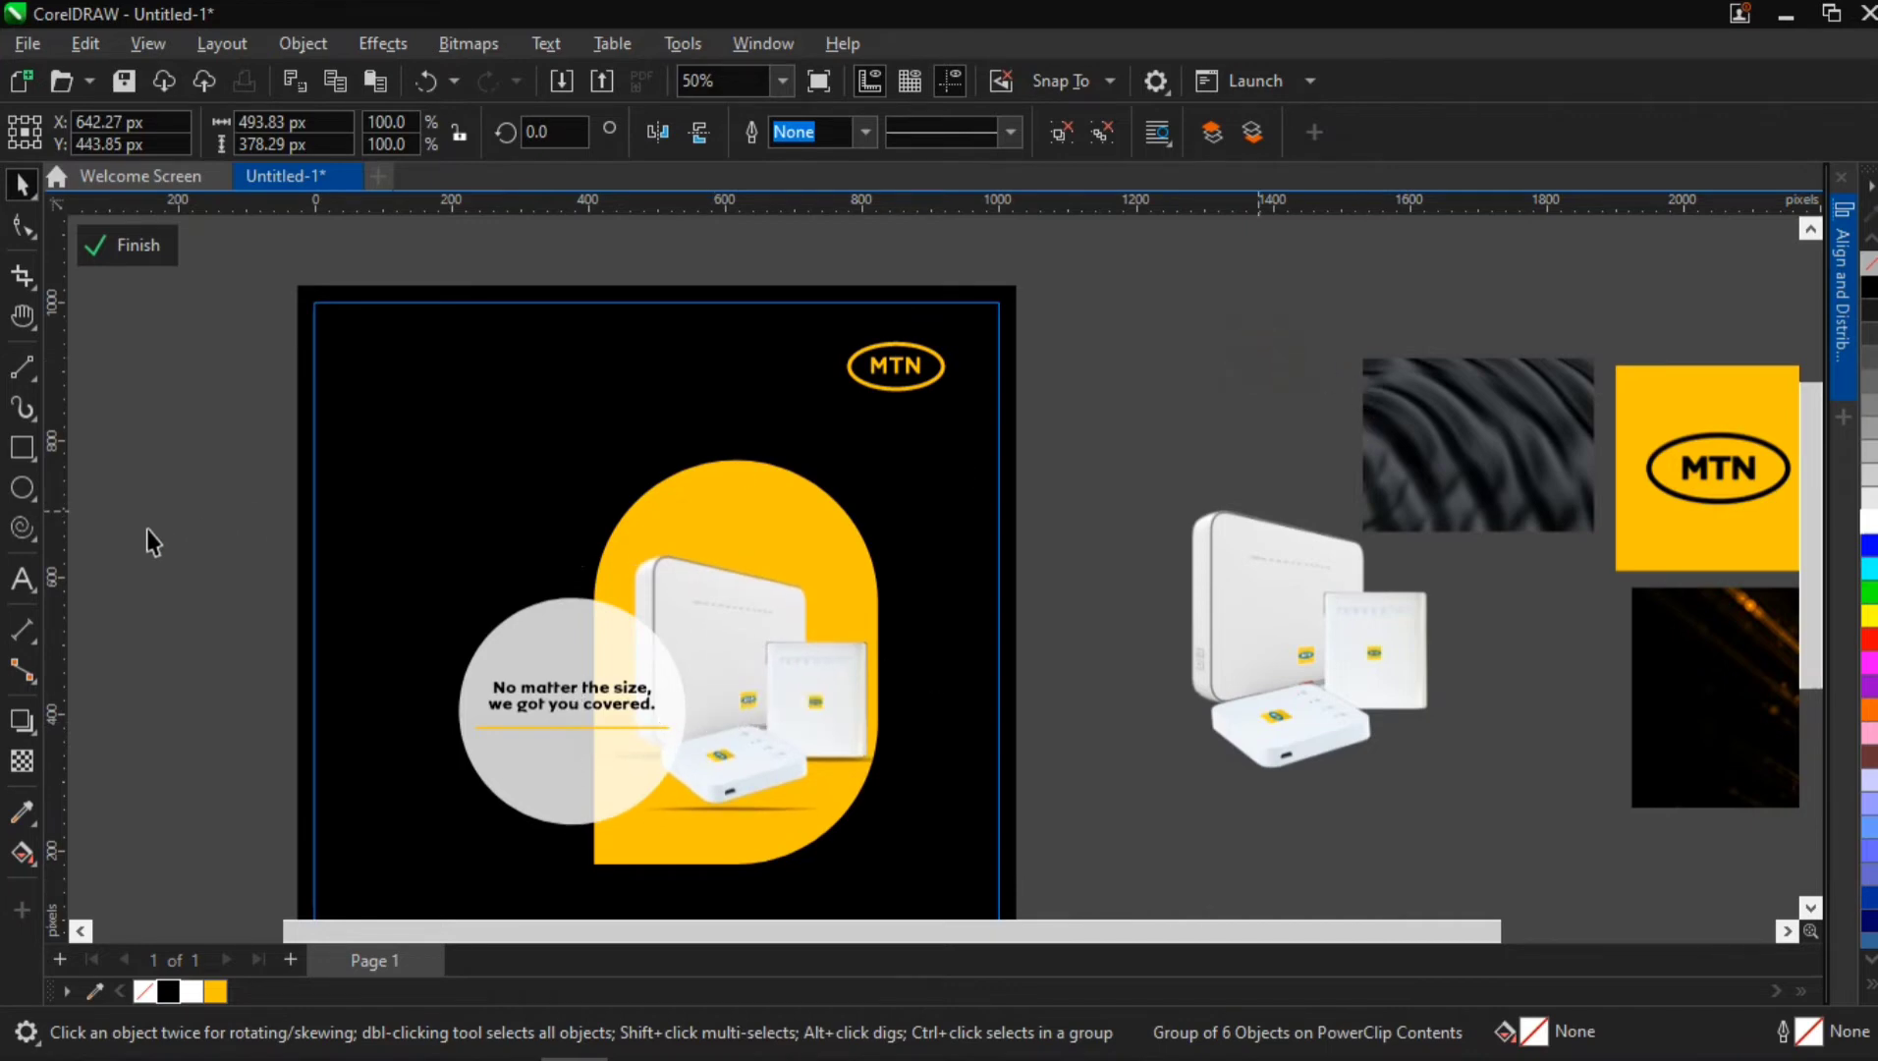
Draw a 44 px circle in the empty area beside the flyer and give it a white fill without an outline
{"action": "mouse_move", "coordinate": [113, 494]}
{"action": "left_mouse_down"}
{"action": "mouse_move", "coordinate": [161, 528]}
{"action": "mouse_move", "coordinate": [142, 515]}
{"action": "left_mouse_up"}
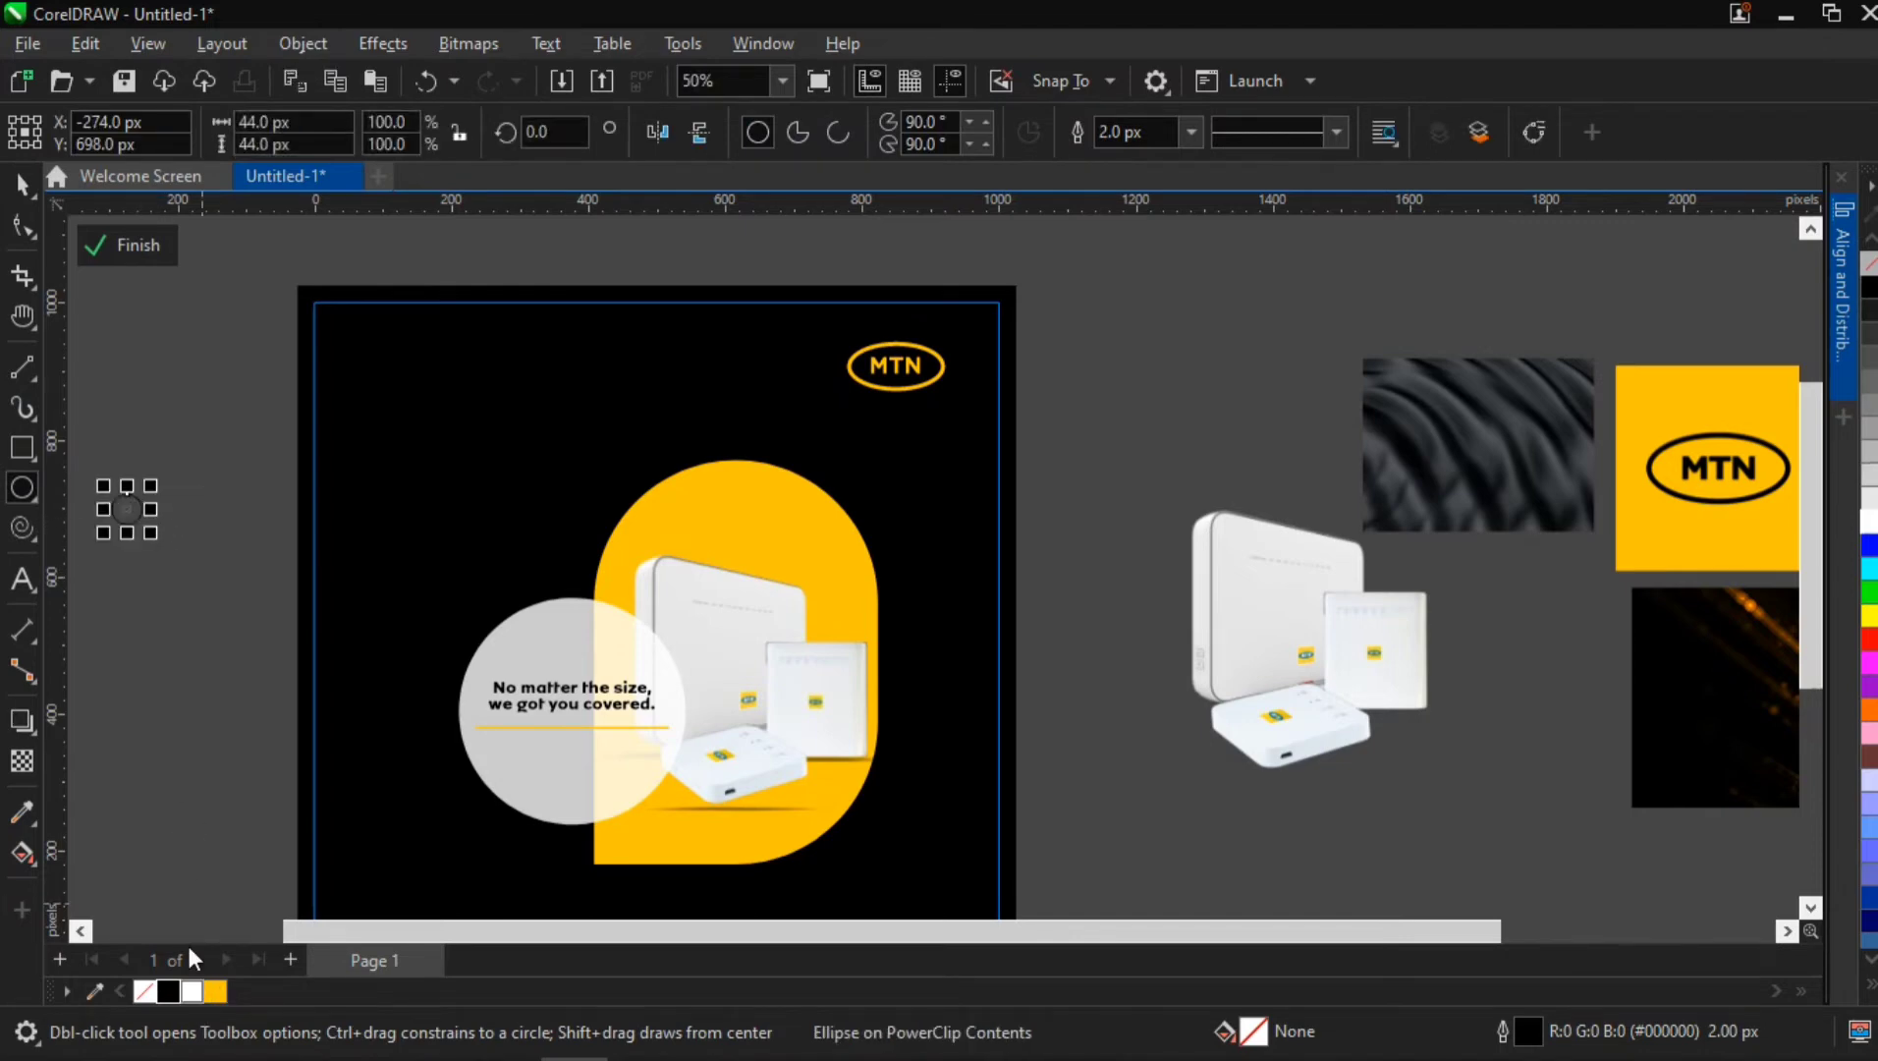
{"action": "scroll", "coordinate": [122, 487], "scroll_direction": "up", "scroll_amount": 2}
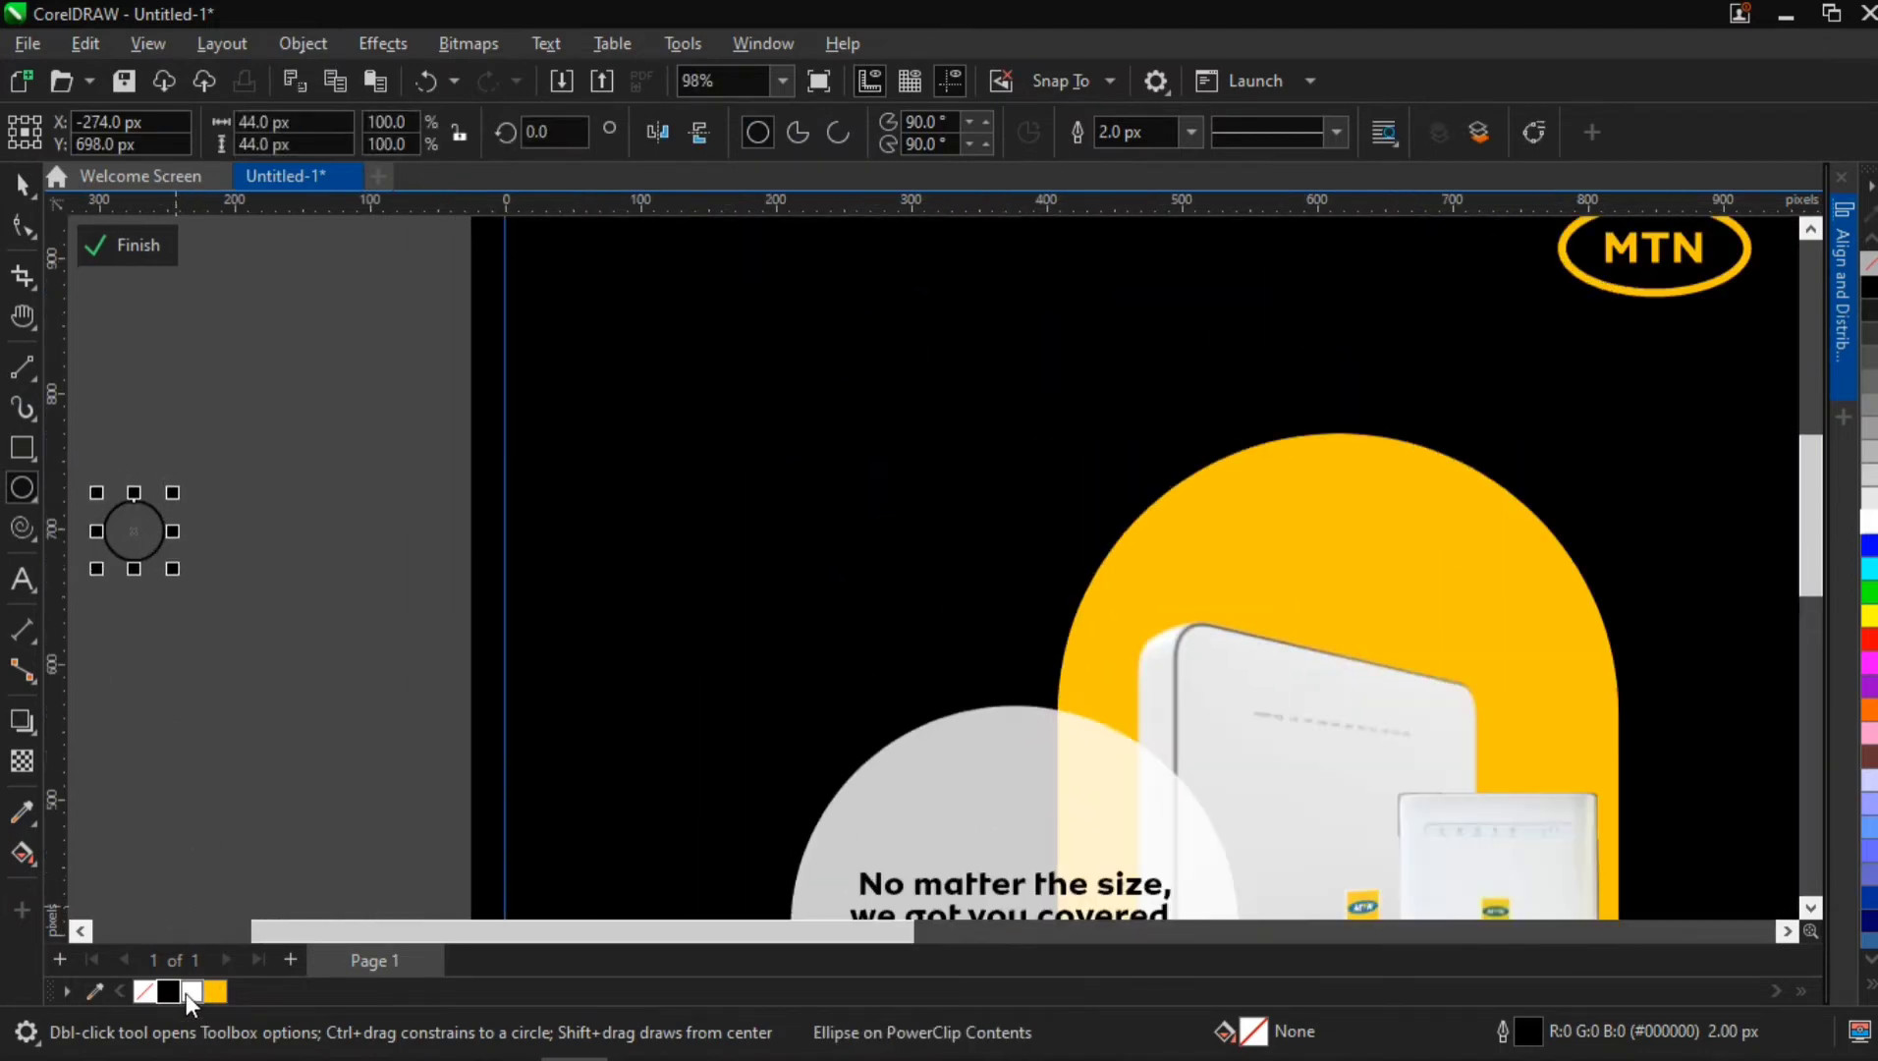
{"action": "left_click", "coordinate": [186, 993]}
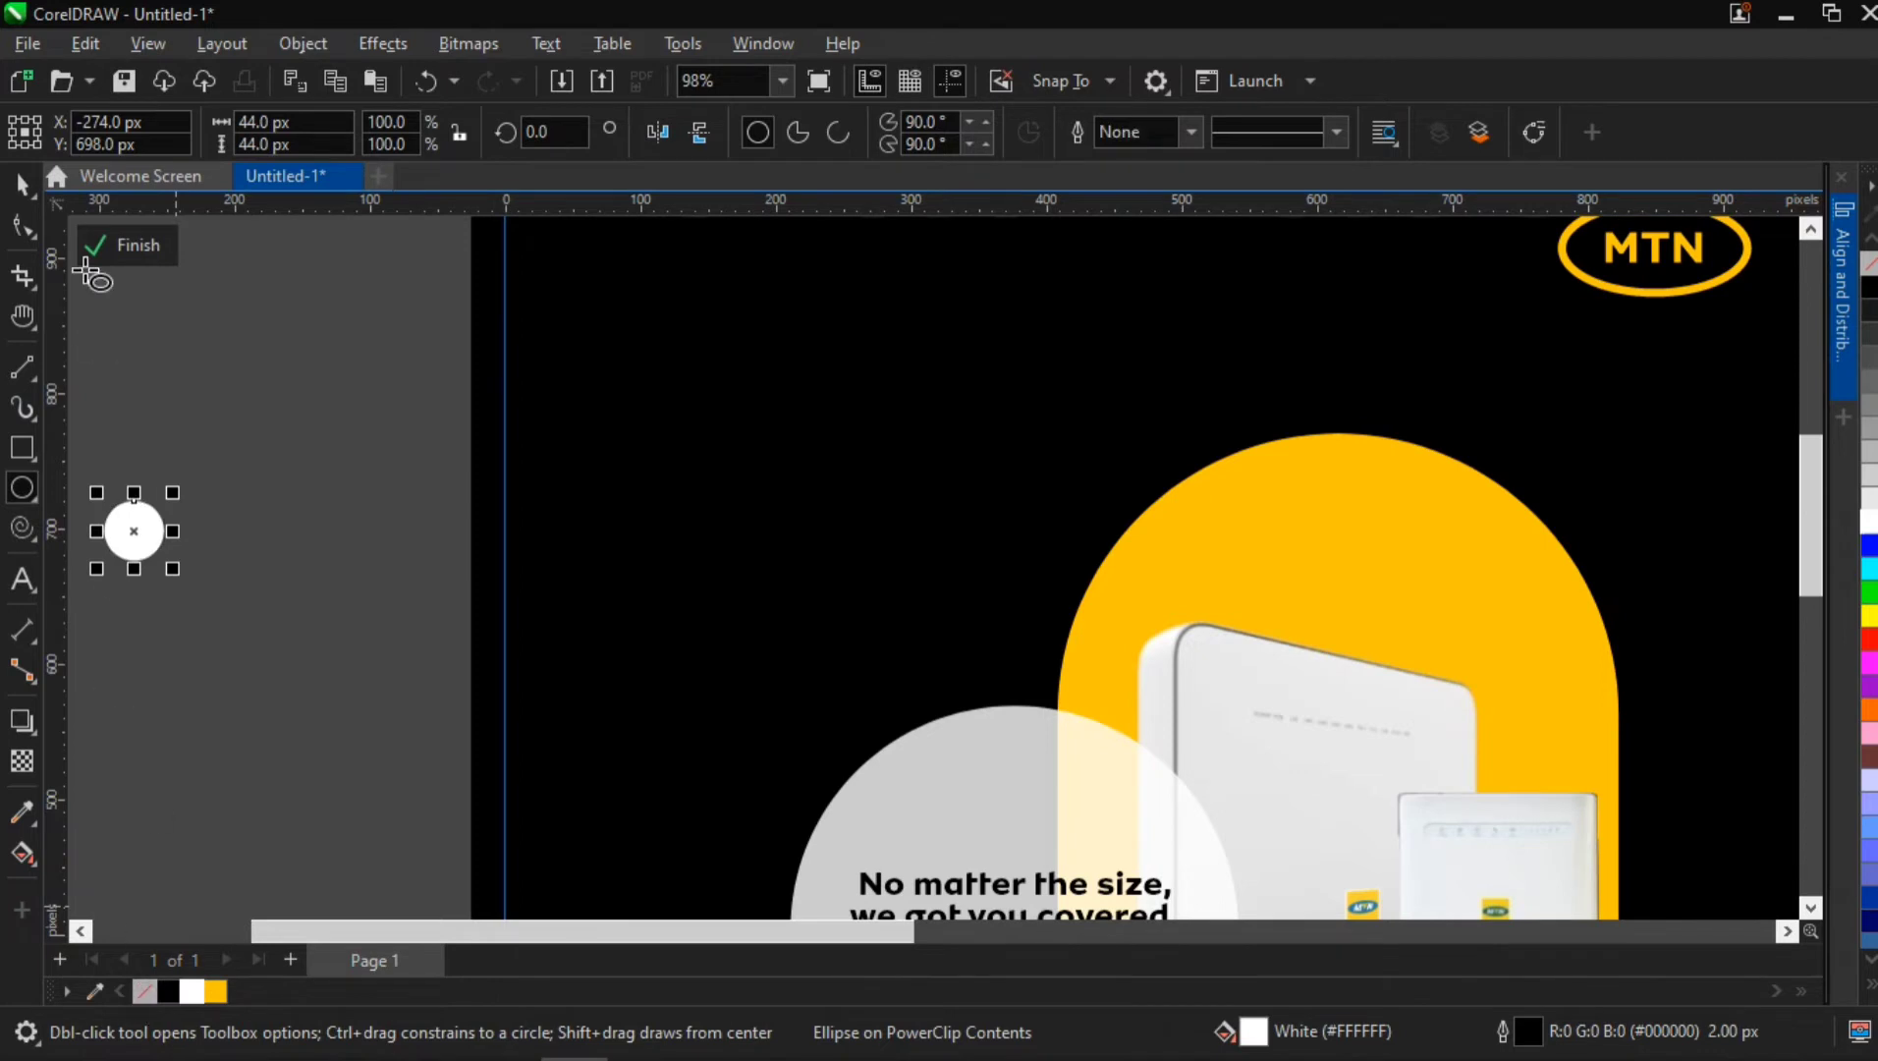
{"action": "left_click", "coordinate": [21, 183]}
{"action": "left_click", "coordinate": [111, 401]}
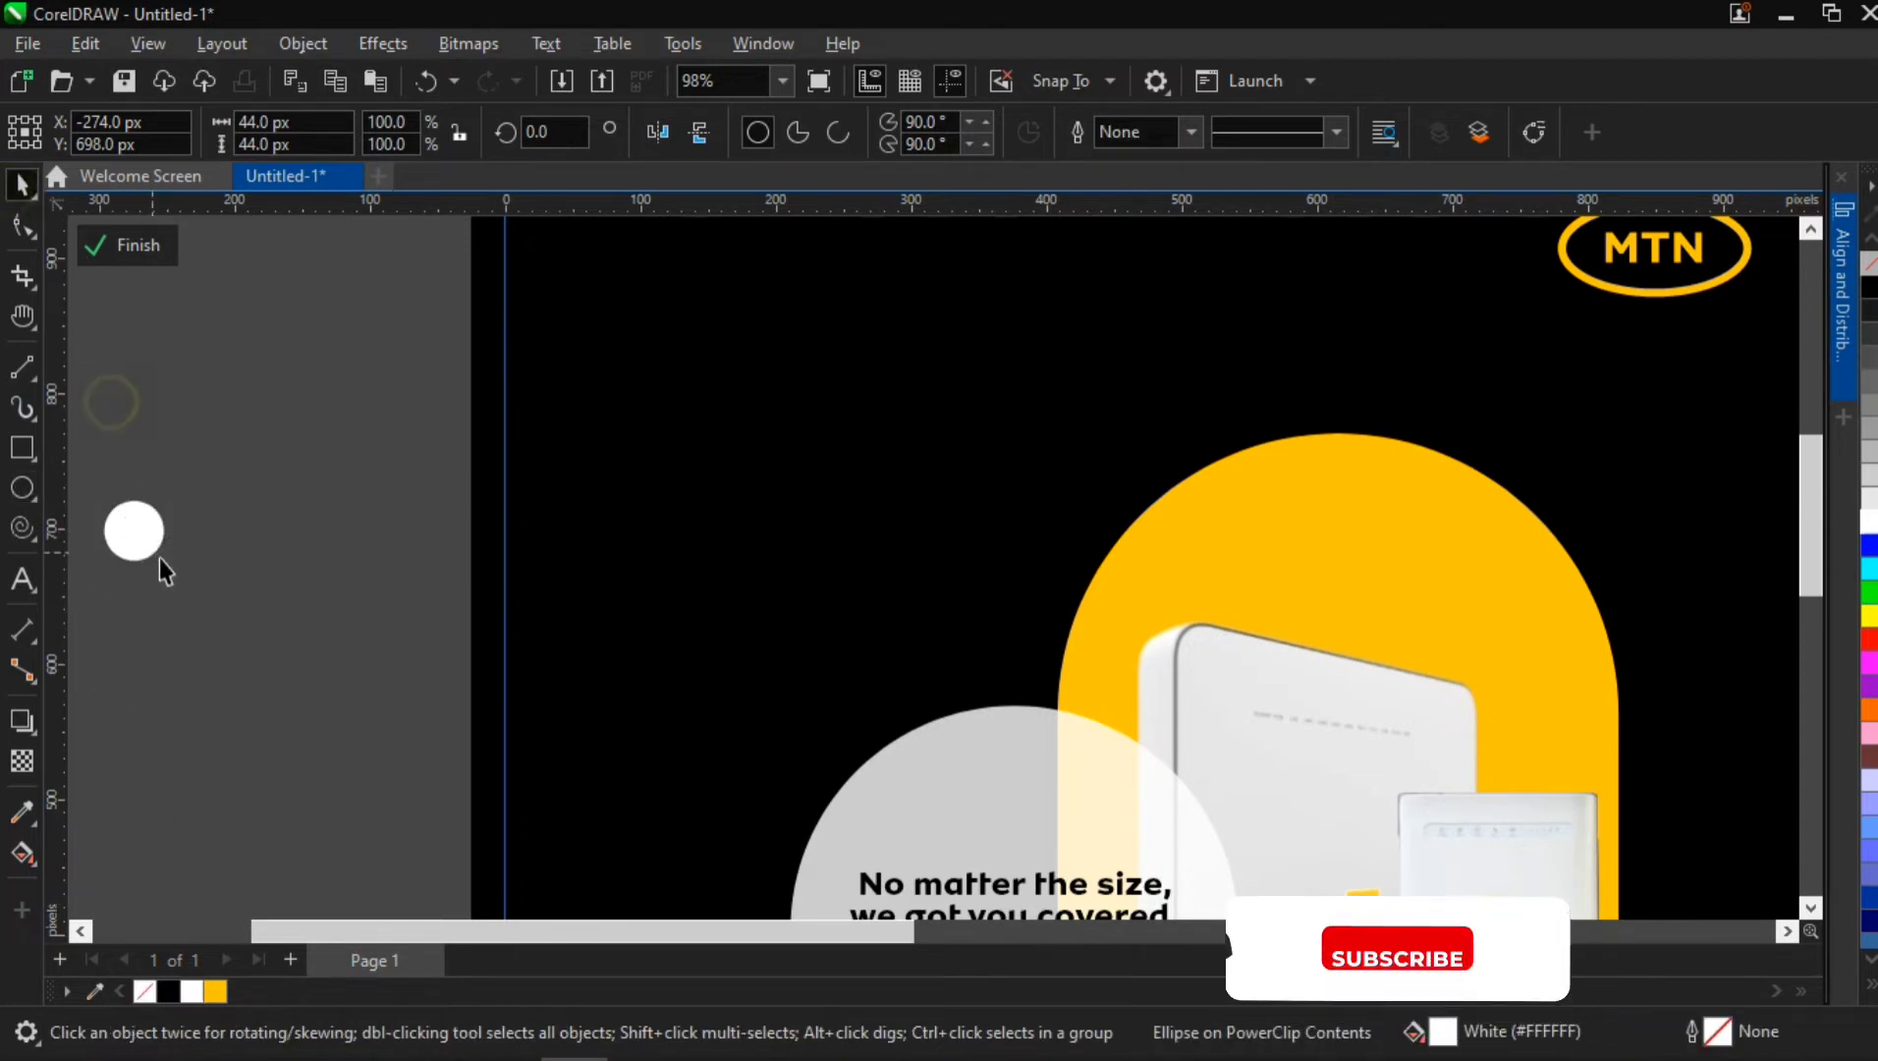
Duplicate the white circle horizontally into a row of four circles spaced 61 px apart
{"action": "left_click", "coordinate": [137, 530]}
{"action": "left_click_drag", "start_coordinate": [137, 530], "coordinate": [219, 539]}
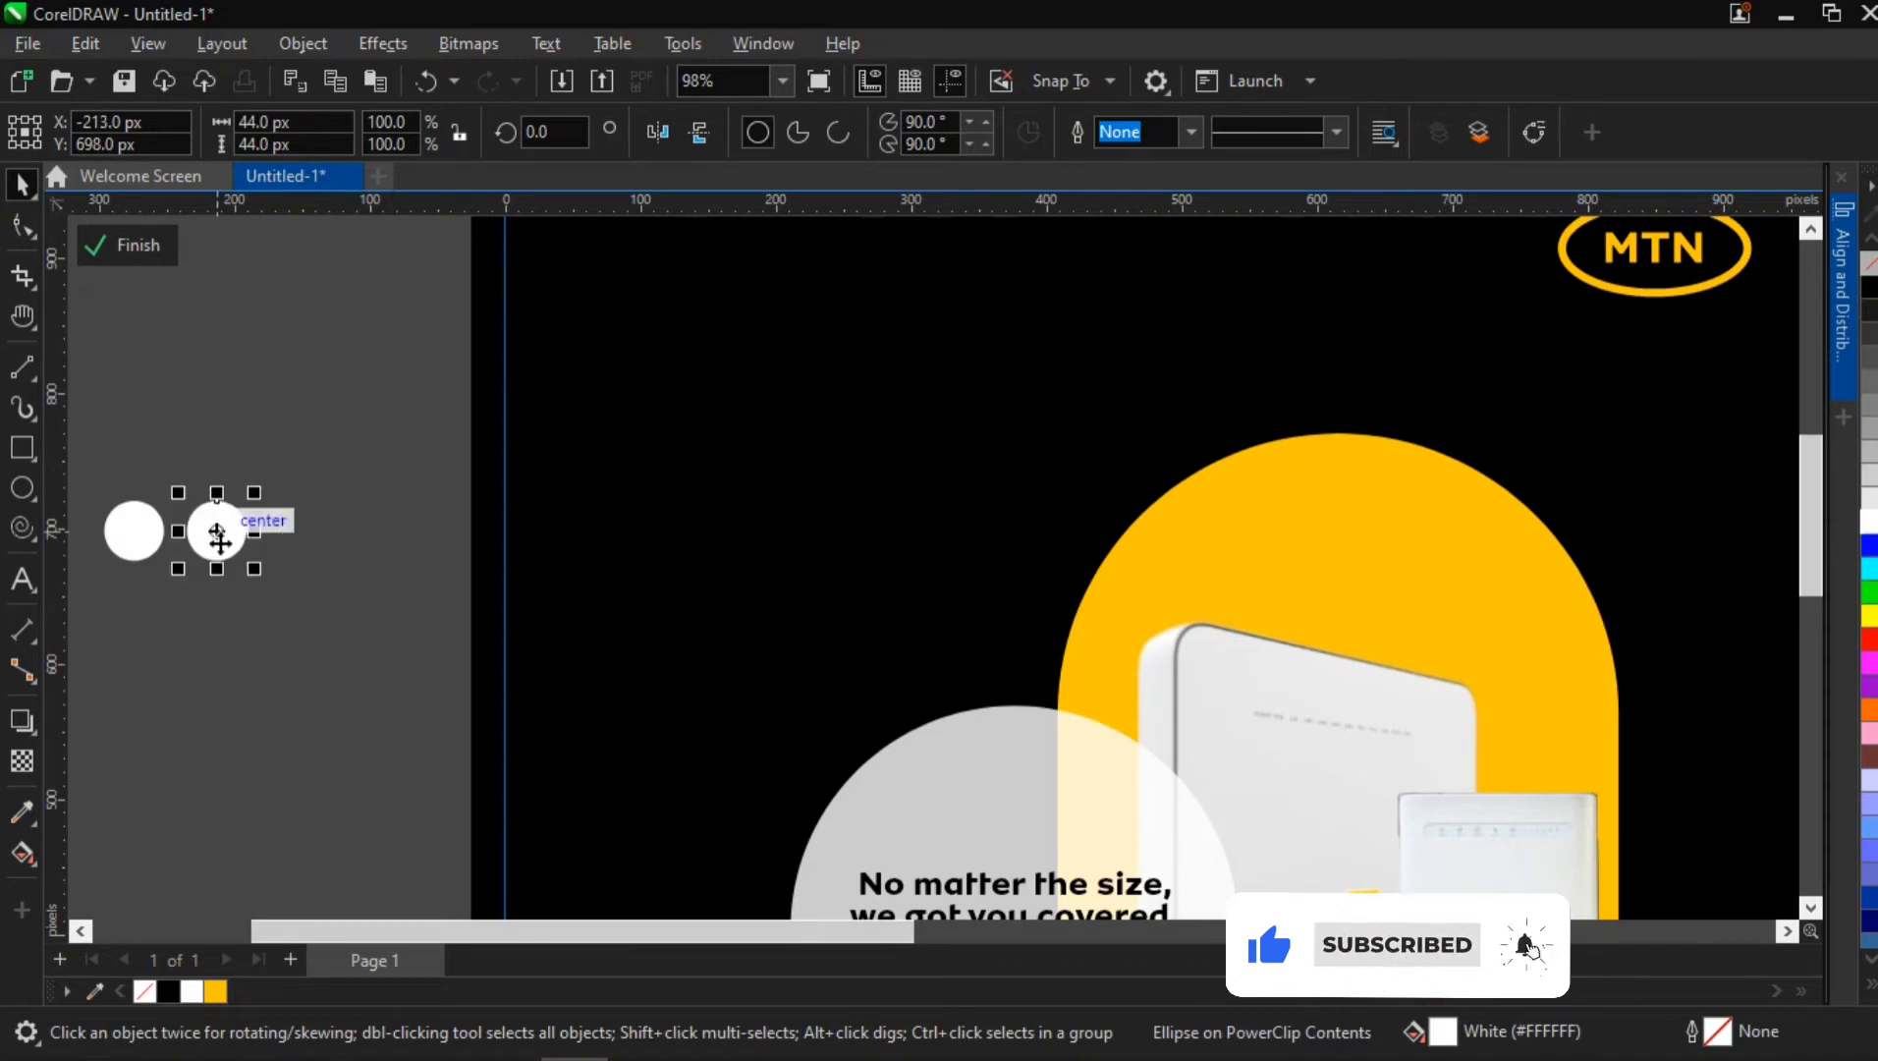
{"action": "key", "text": "ctrl+r"}
{"action": "key", "text": "ctrl+r"}
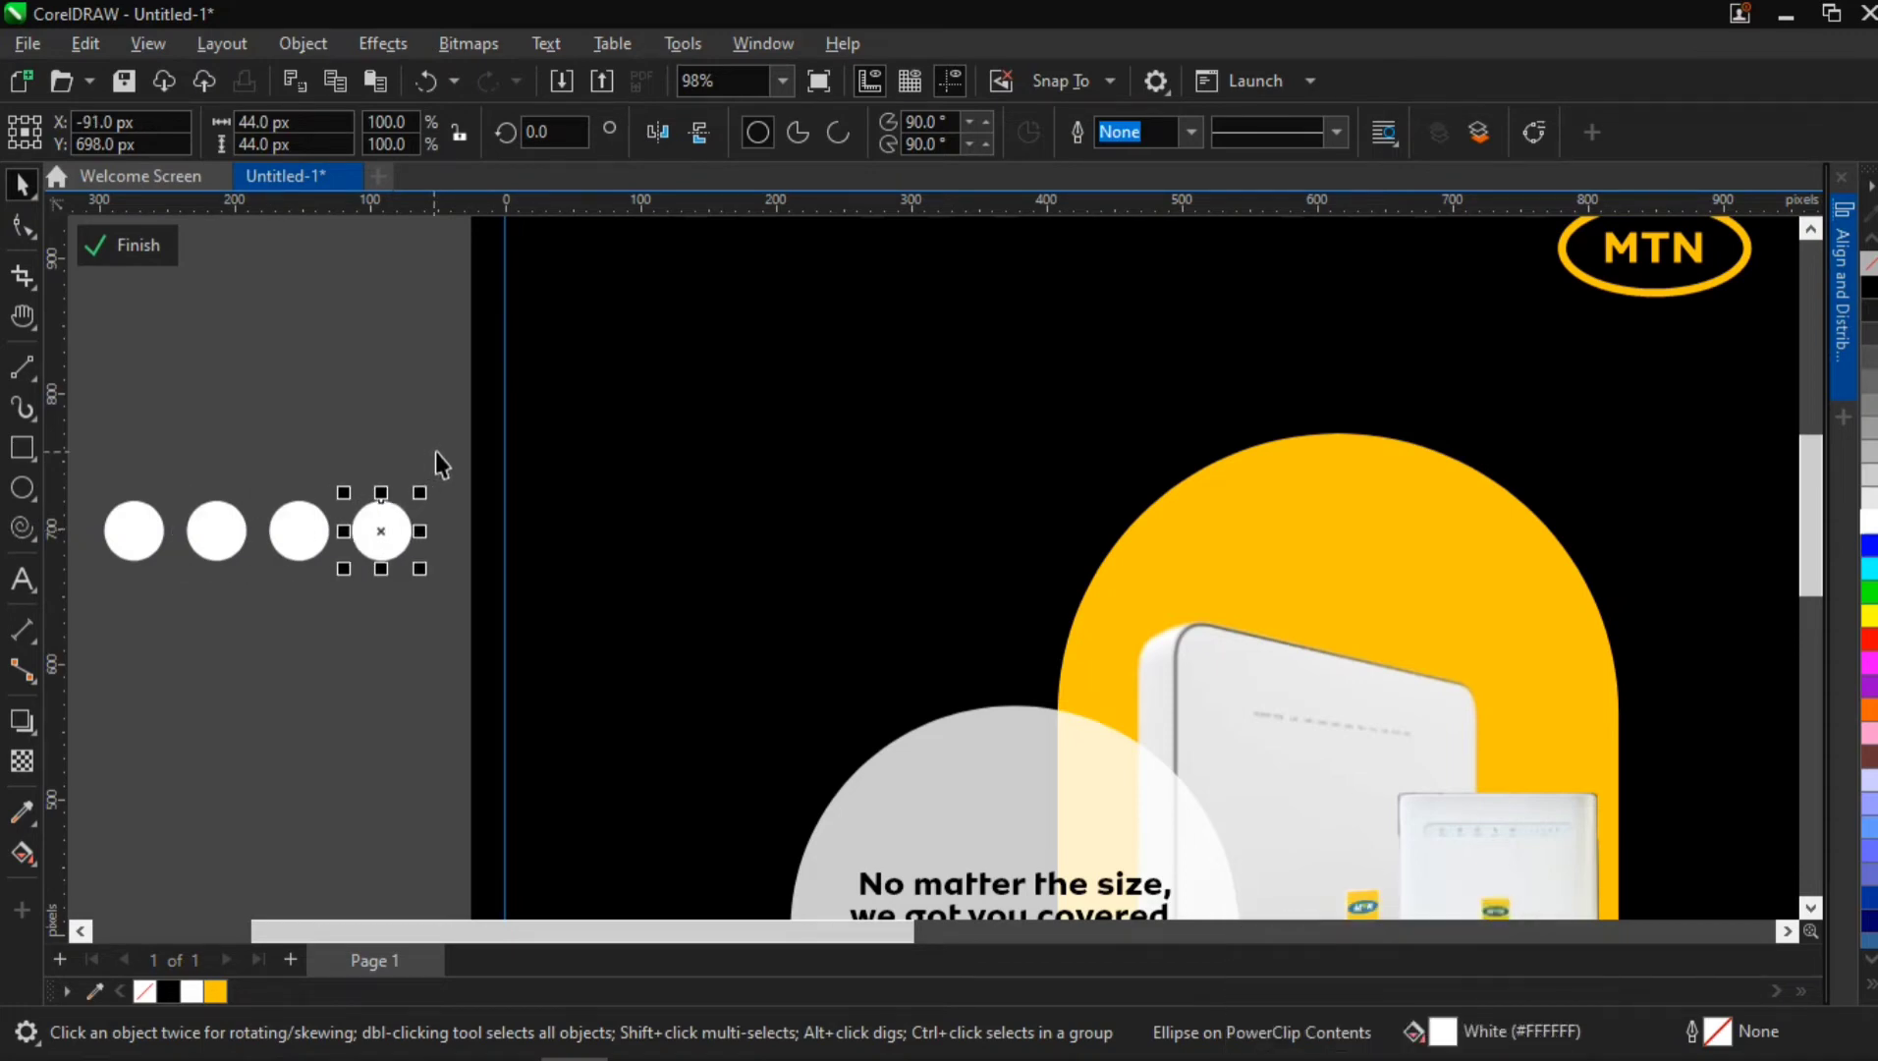
Group the four circles, scale them to 72.8% and place them above the routers at about X 630 px, Y 664 px
{"action": "left_click_drag", "start_coordinate": [437, 452], "coordinate": [86, 600]}
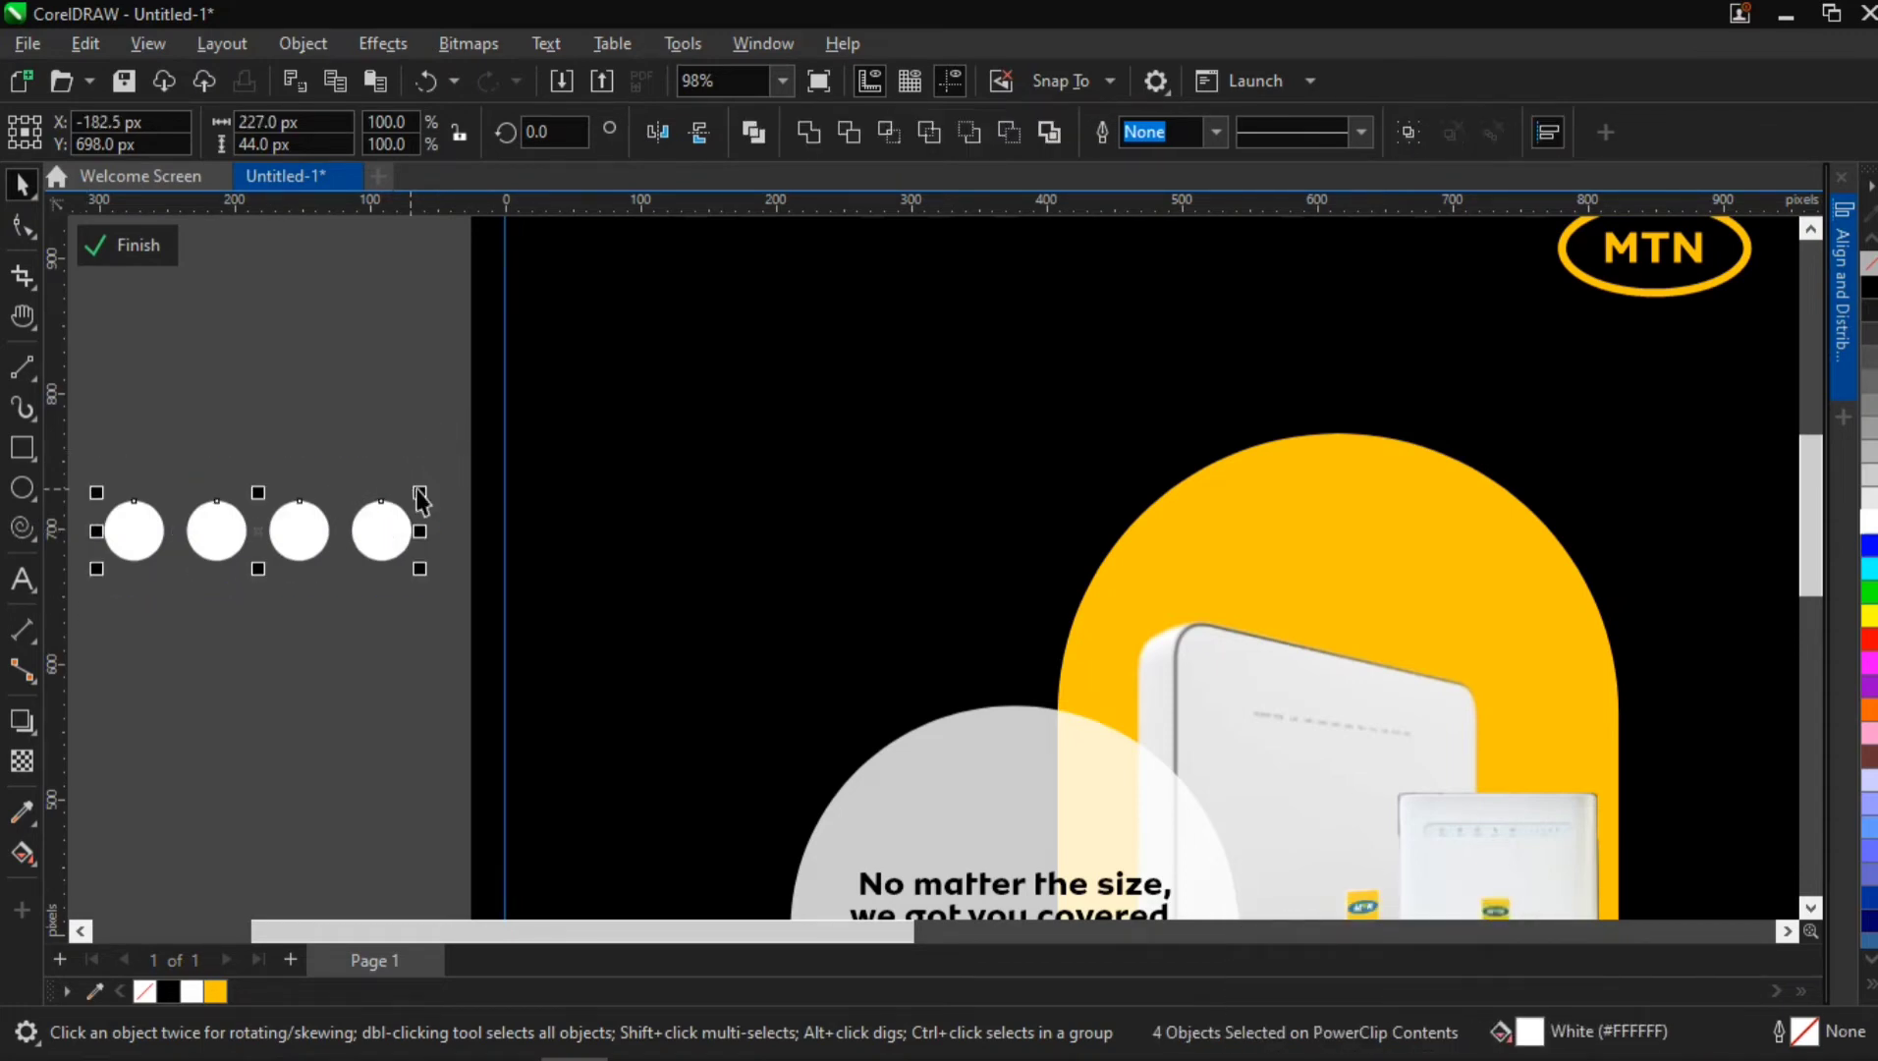
{"action": "key", "text": "ctrl+g"}
{"action": "left_click_drag", "start_coordinate": [420, 494], "coordinate": [386, 496]}
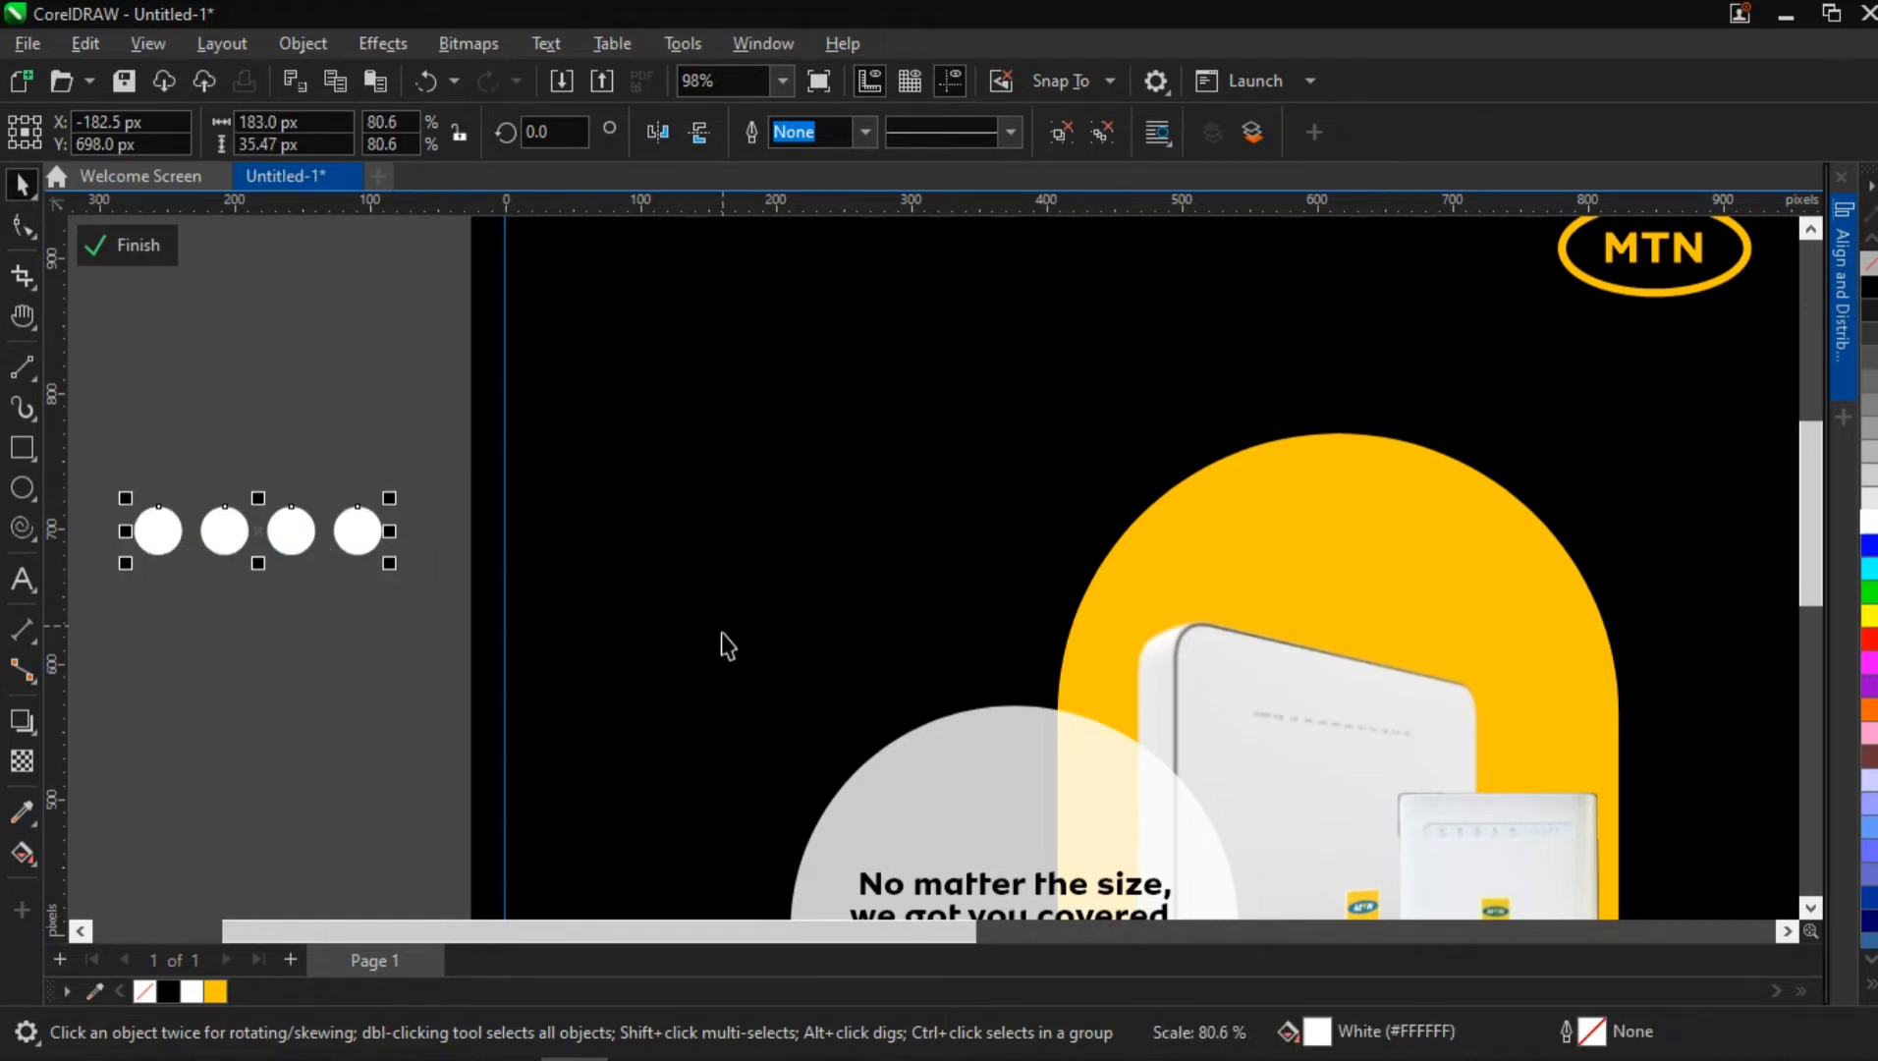
{"action": "scroll", "coordinate": [727, 646], "scroll_direction": "down", "scroll_amount": 4}
{"action": "left_click_drag", "start_coordinate": [520, 589], "coordinate": [1054, 587]}
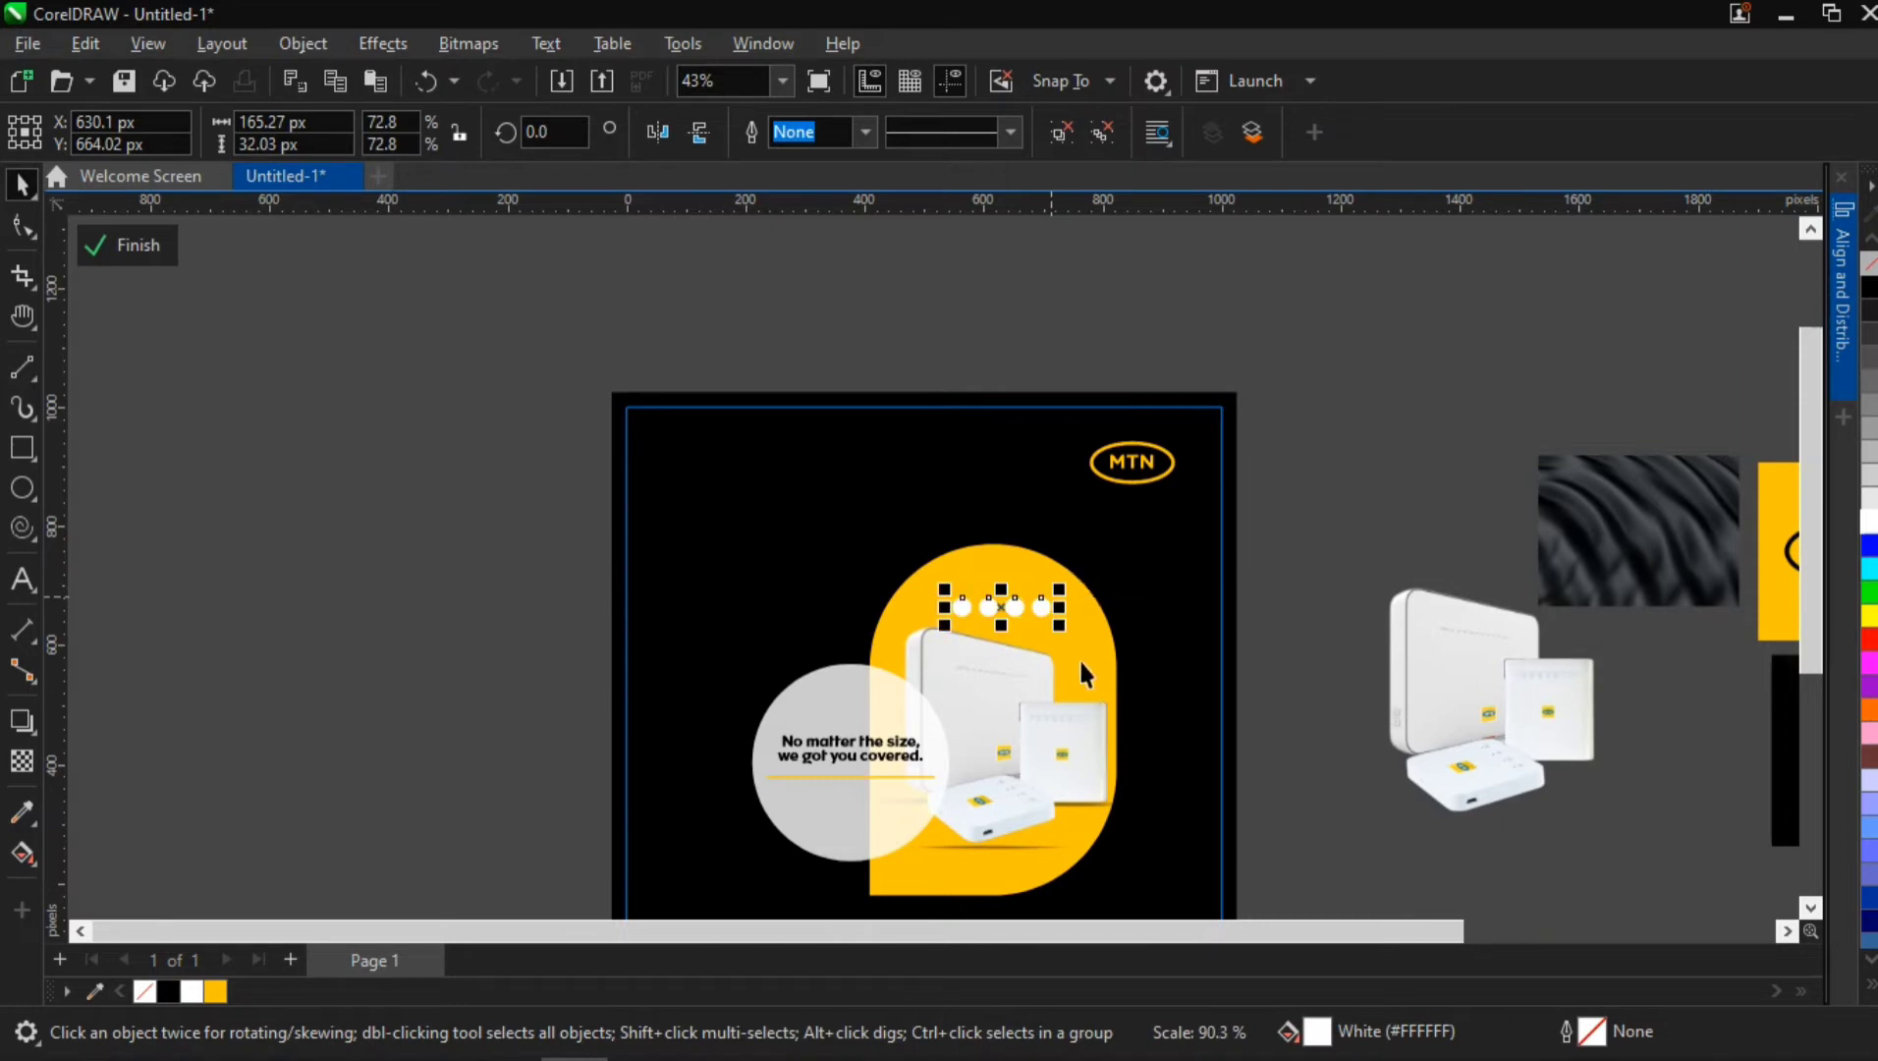
Centre the circle row horizontally on the yellow shape
{"action": "left_click", "coordinate": [1084, 661], "text": "shift"}
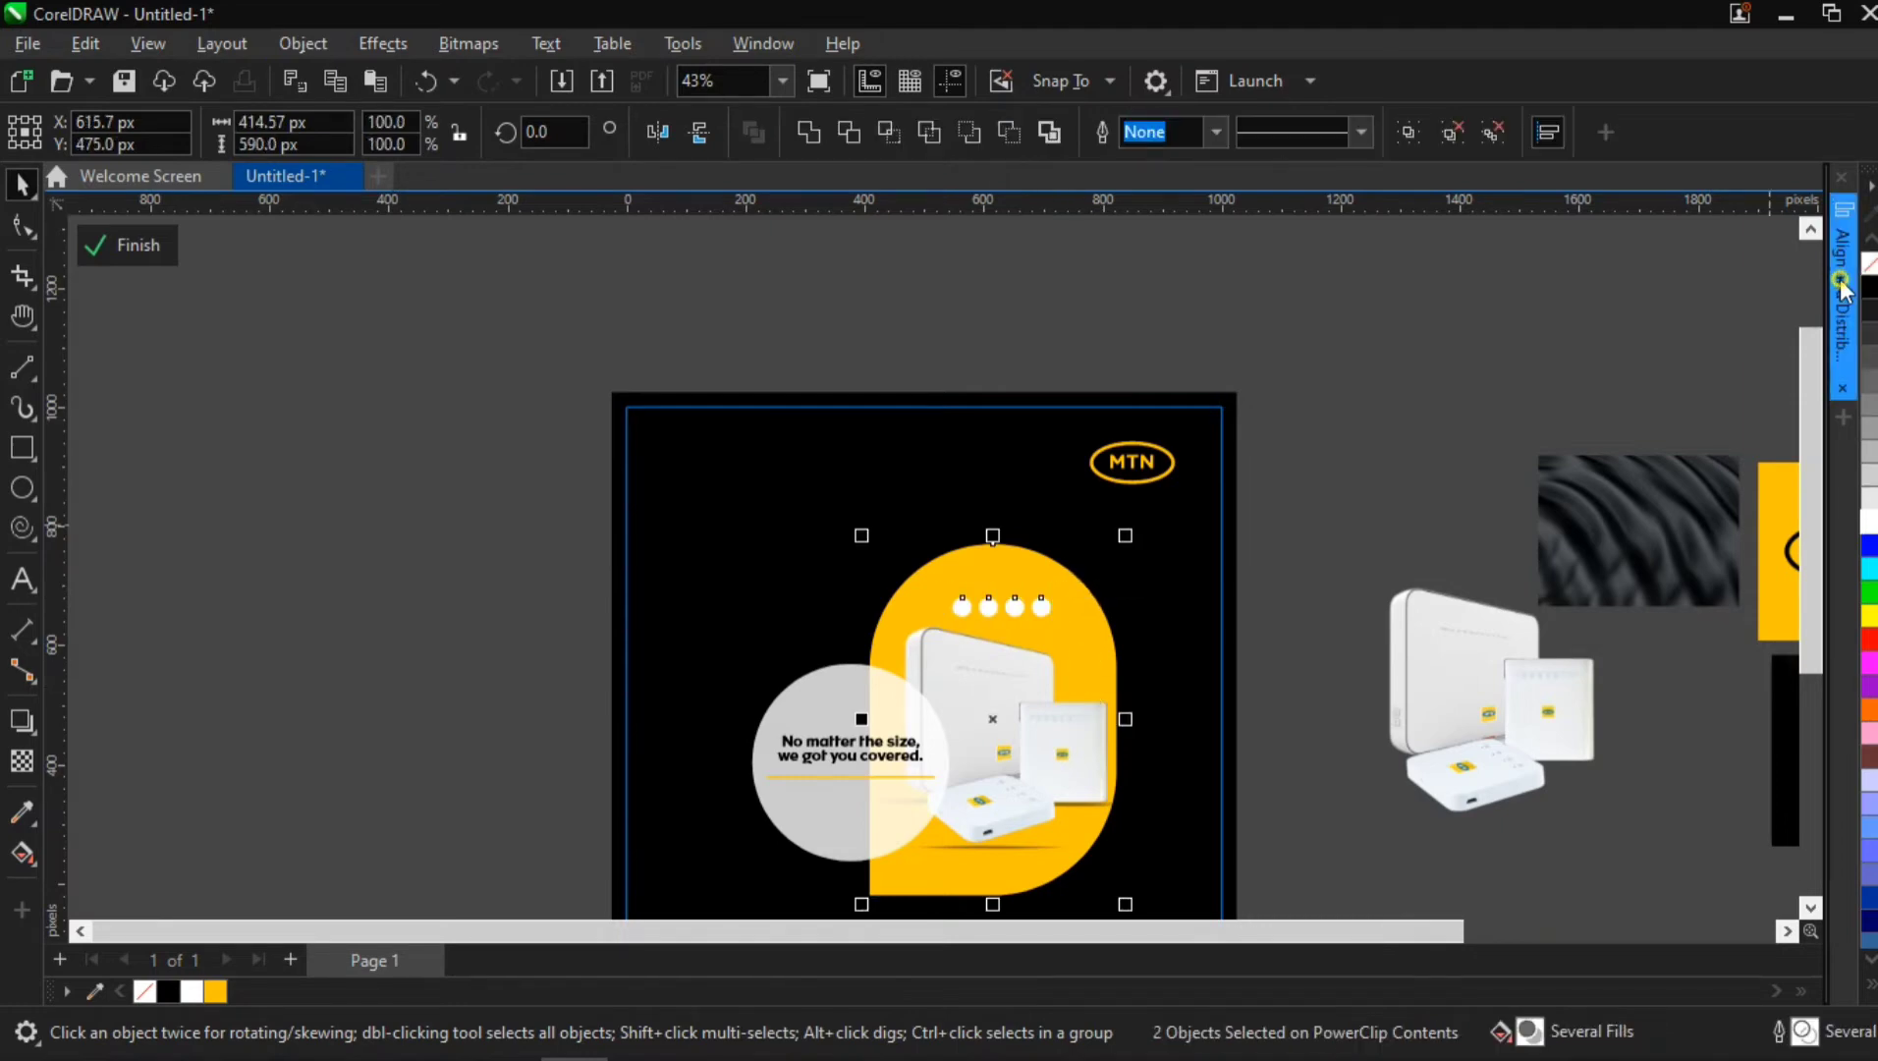
{"action": "left_click", "coordinate": [1840, 283]}
{"action": "left_click", "coordinate": [1493, 258]}
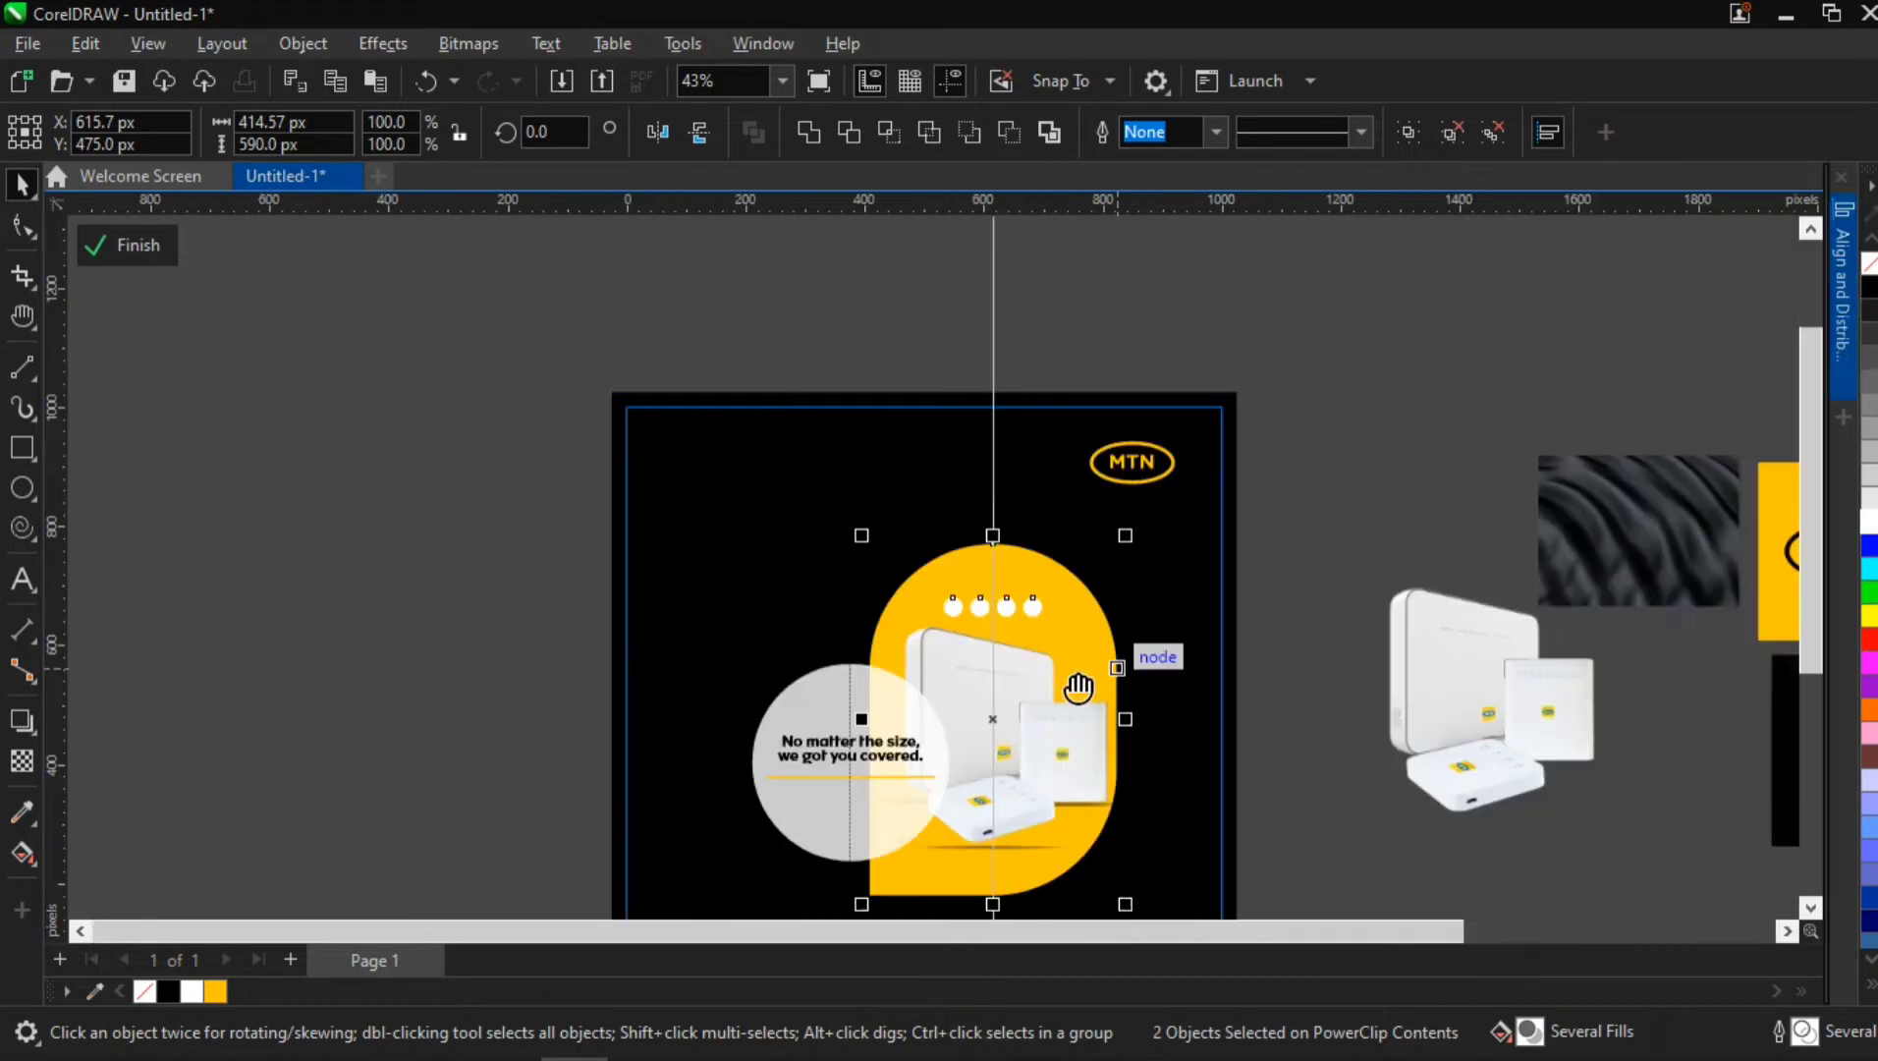
{"action": "scroll", "coordinate": [912, 595], "scroll_direction": "up", "scroll_amount": 2}
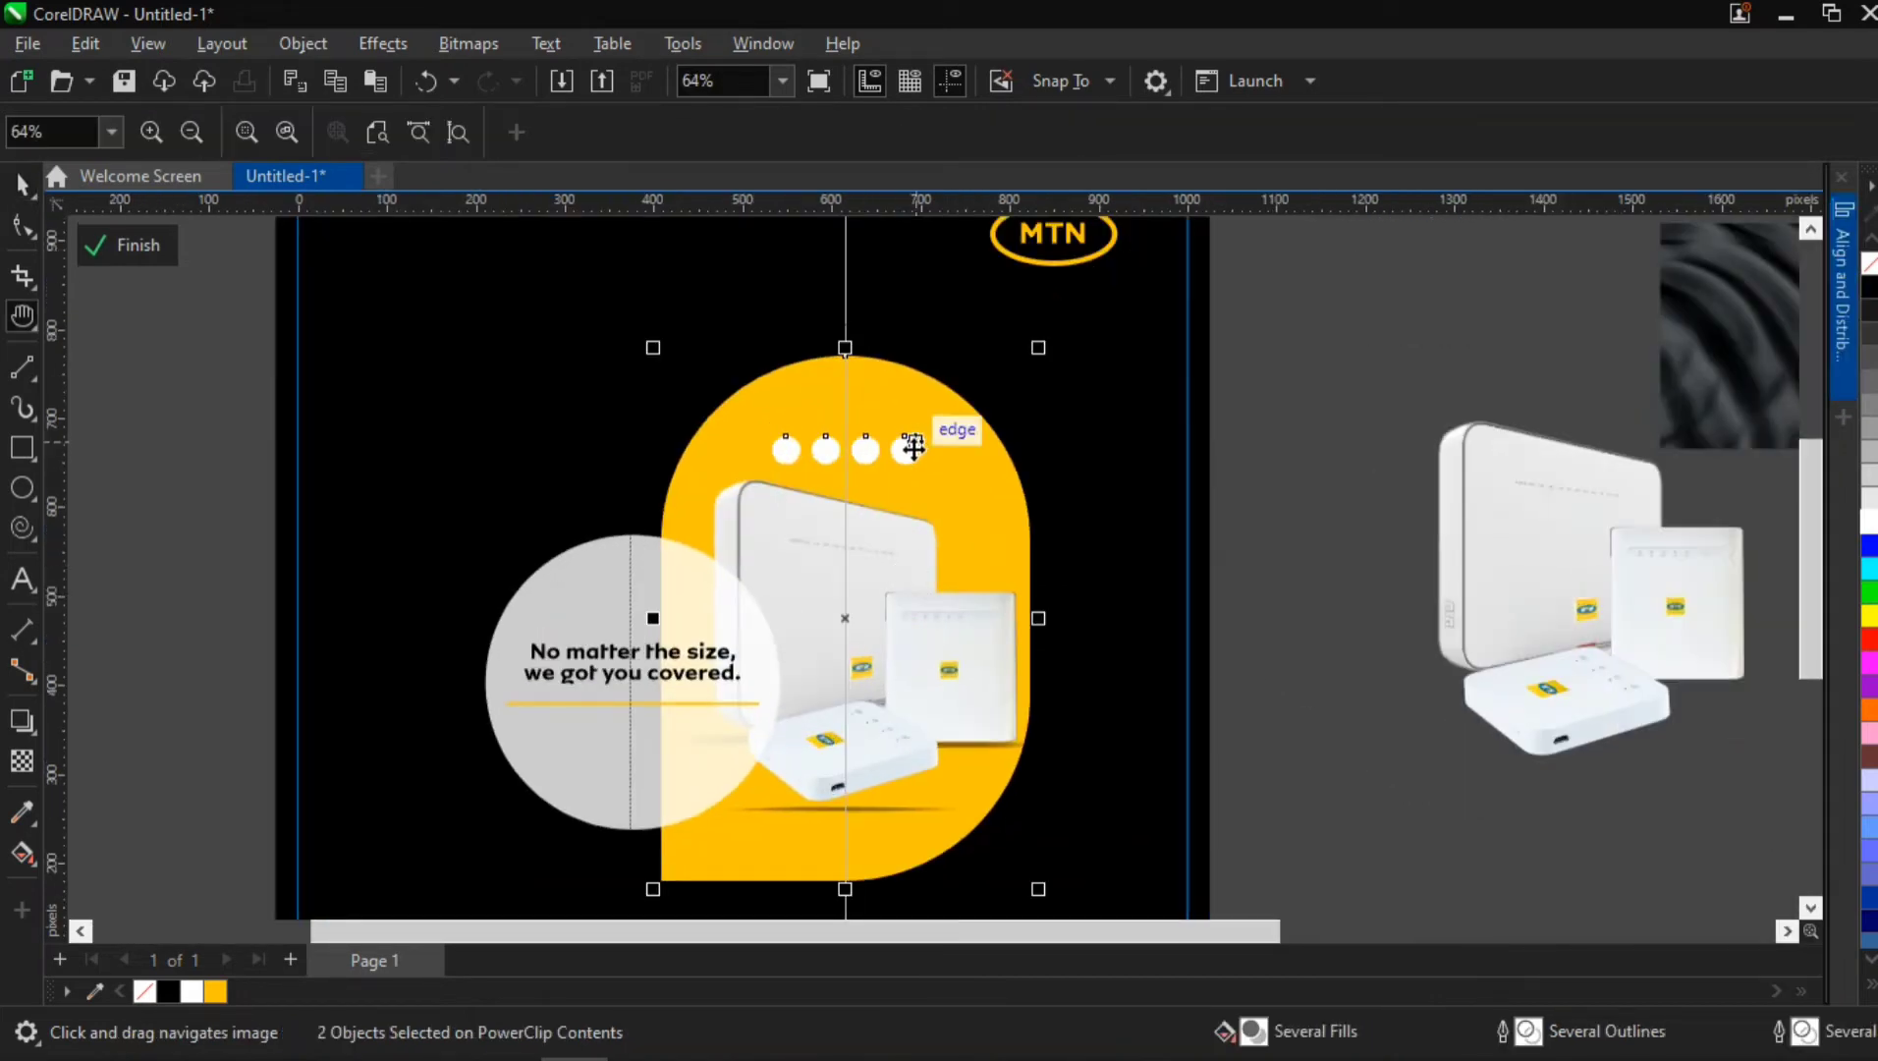
{"action": "key", "text": "Escape"}
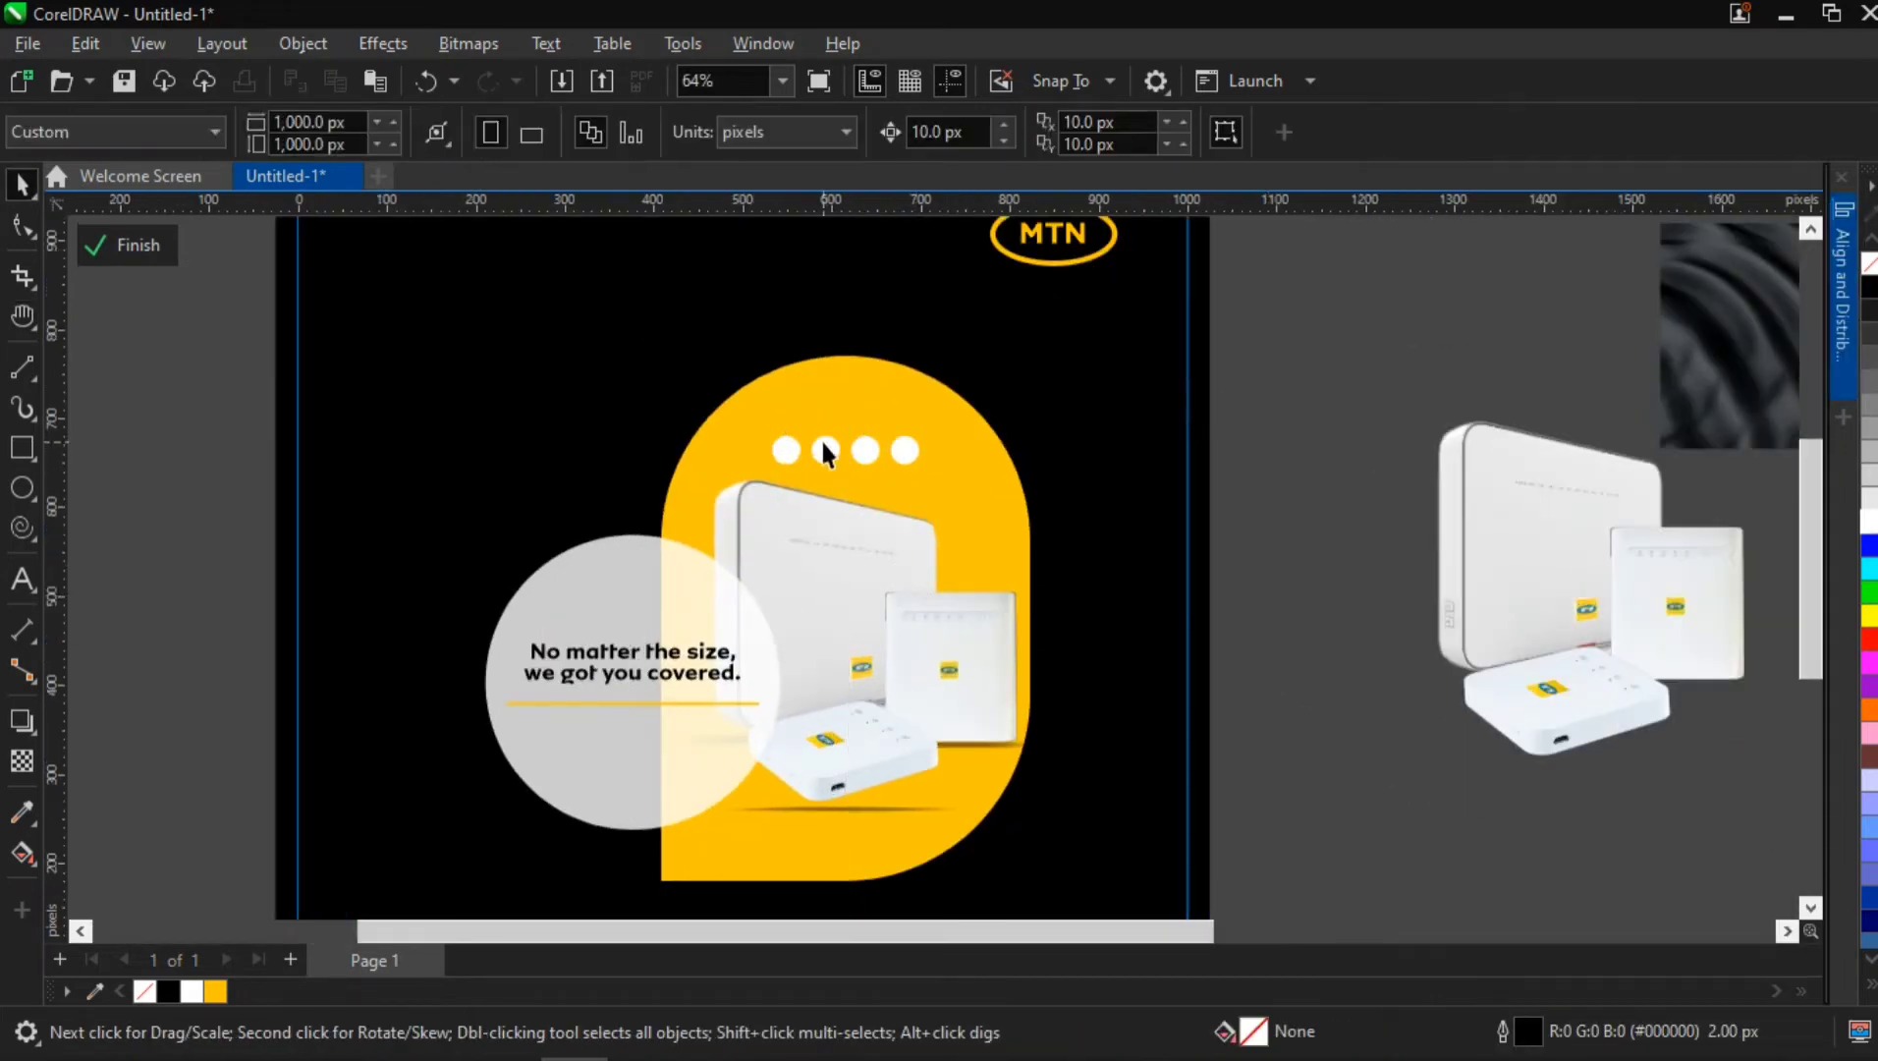
Delete three circles from the row, keeping only the leftmost one
{"action": "scroll", "coordinate": [825, 447], "scroll_direction": "up", "scroll_amount": 3}
{"action": "left_click", "coordinate": [830, 459]}
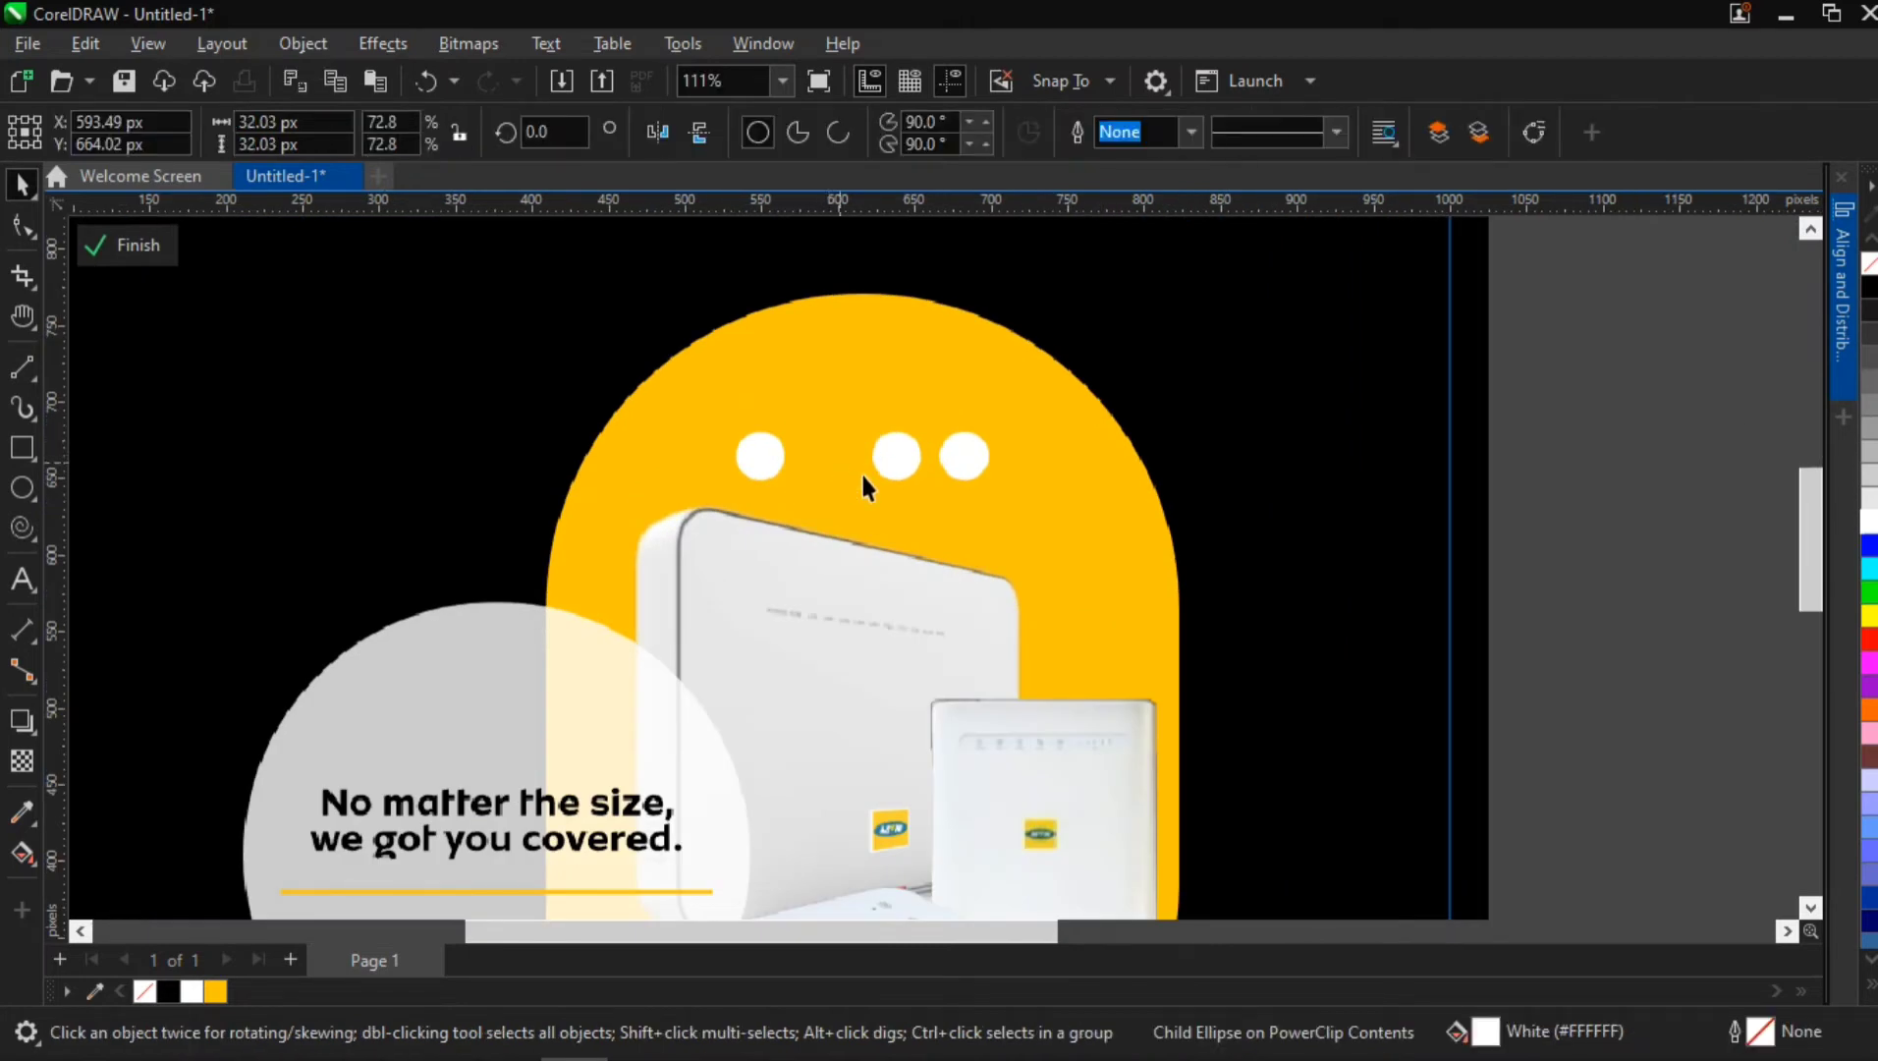
{"action": "left_click", "coordinate": [893, 458]}
{"action": "key", "text": "Delete"}
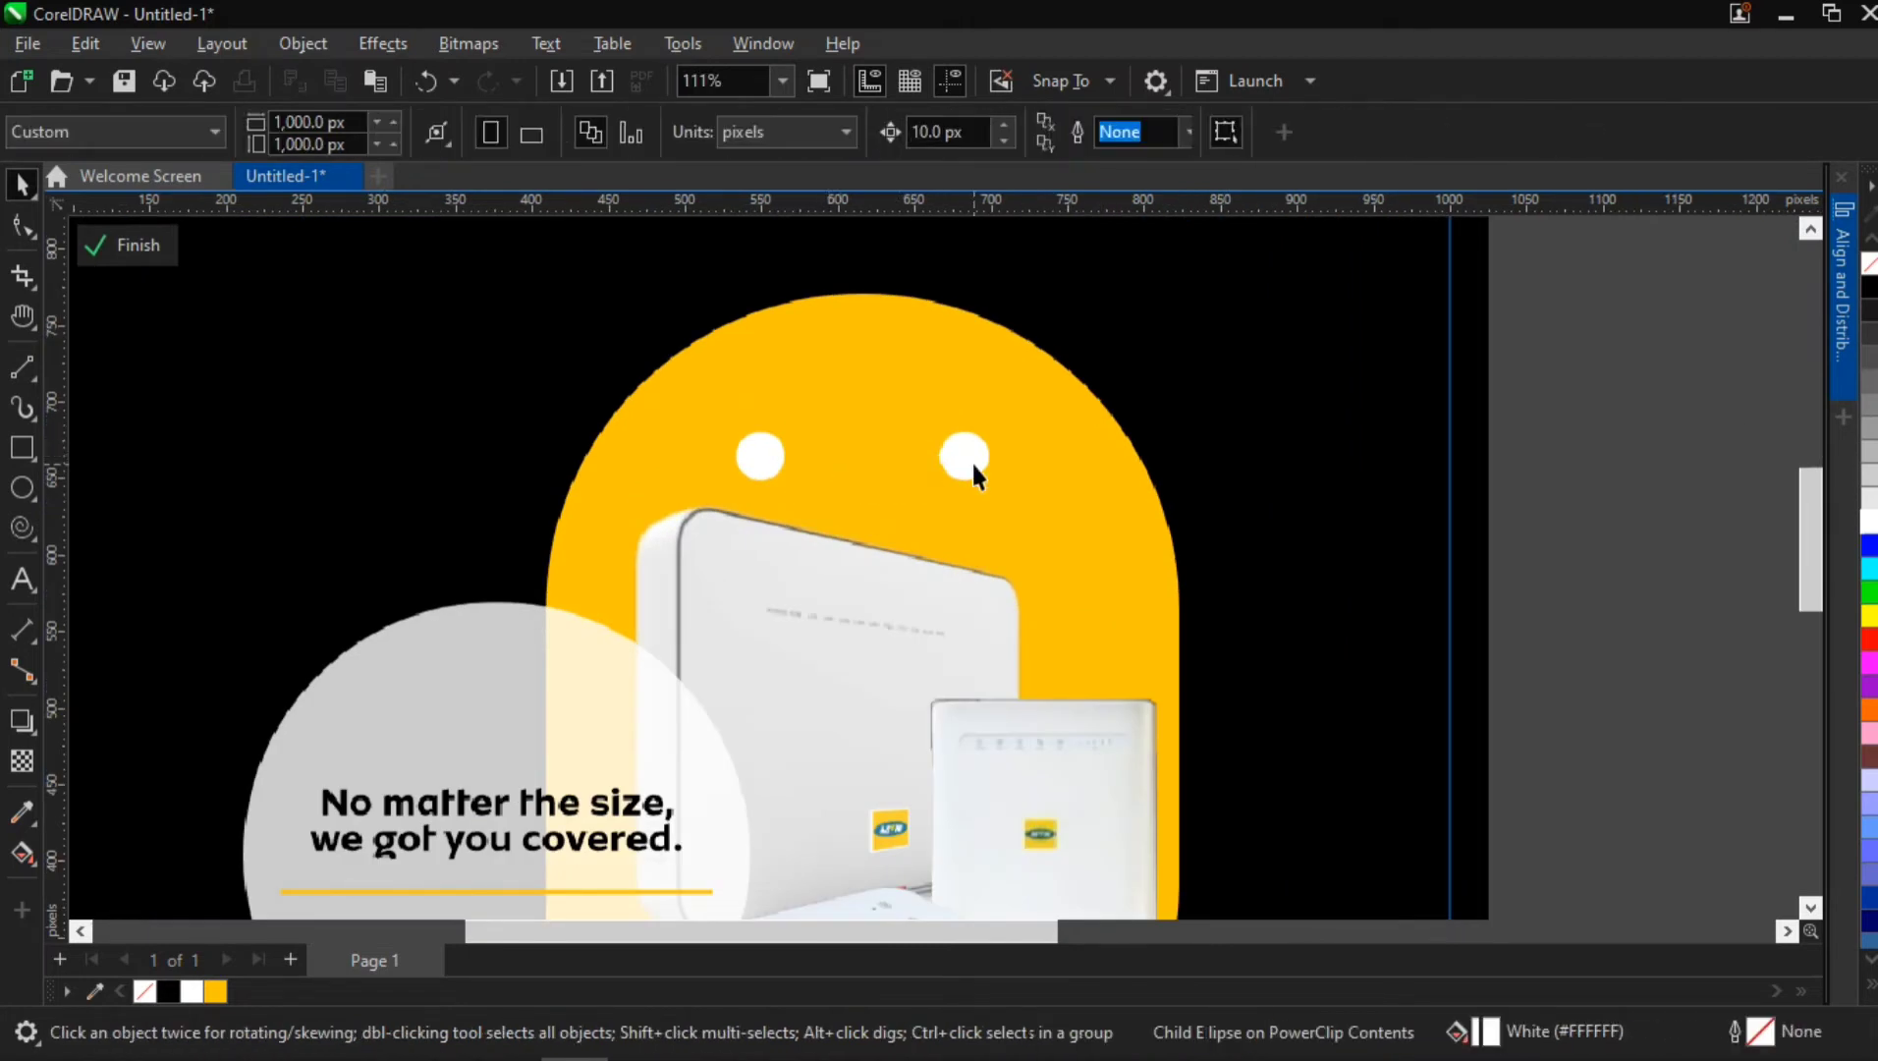
{"action": "left_click", "coordinate": [972, 460]}
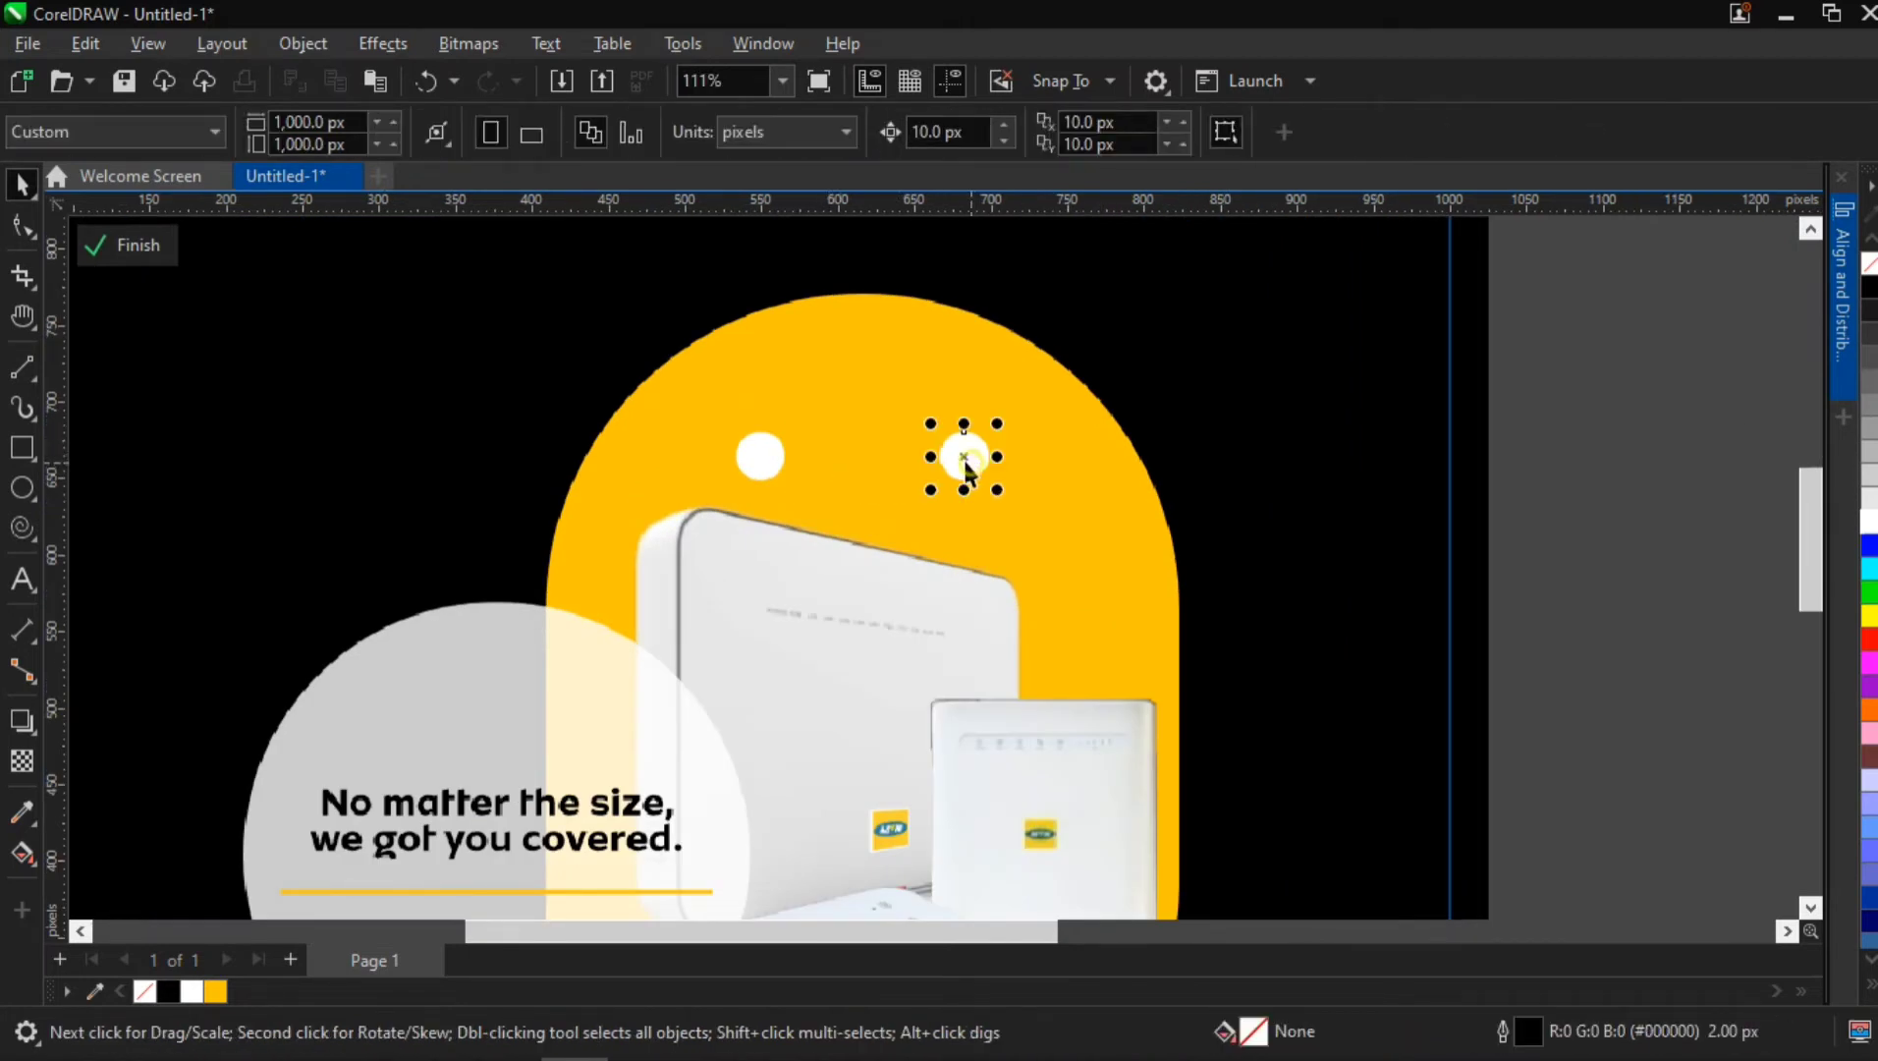
Duplicate the remaining white circle three times in a horizontal row, with centres about 57 px apart
{"action": "left_click", "coordinate": [759, 453]}
{"action": "left_click_drag", "start_coordinate": [759, 453], "coordinate": [849, 459]}
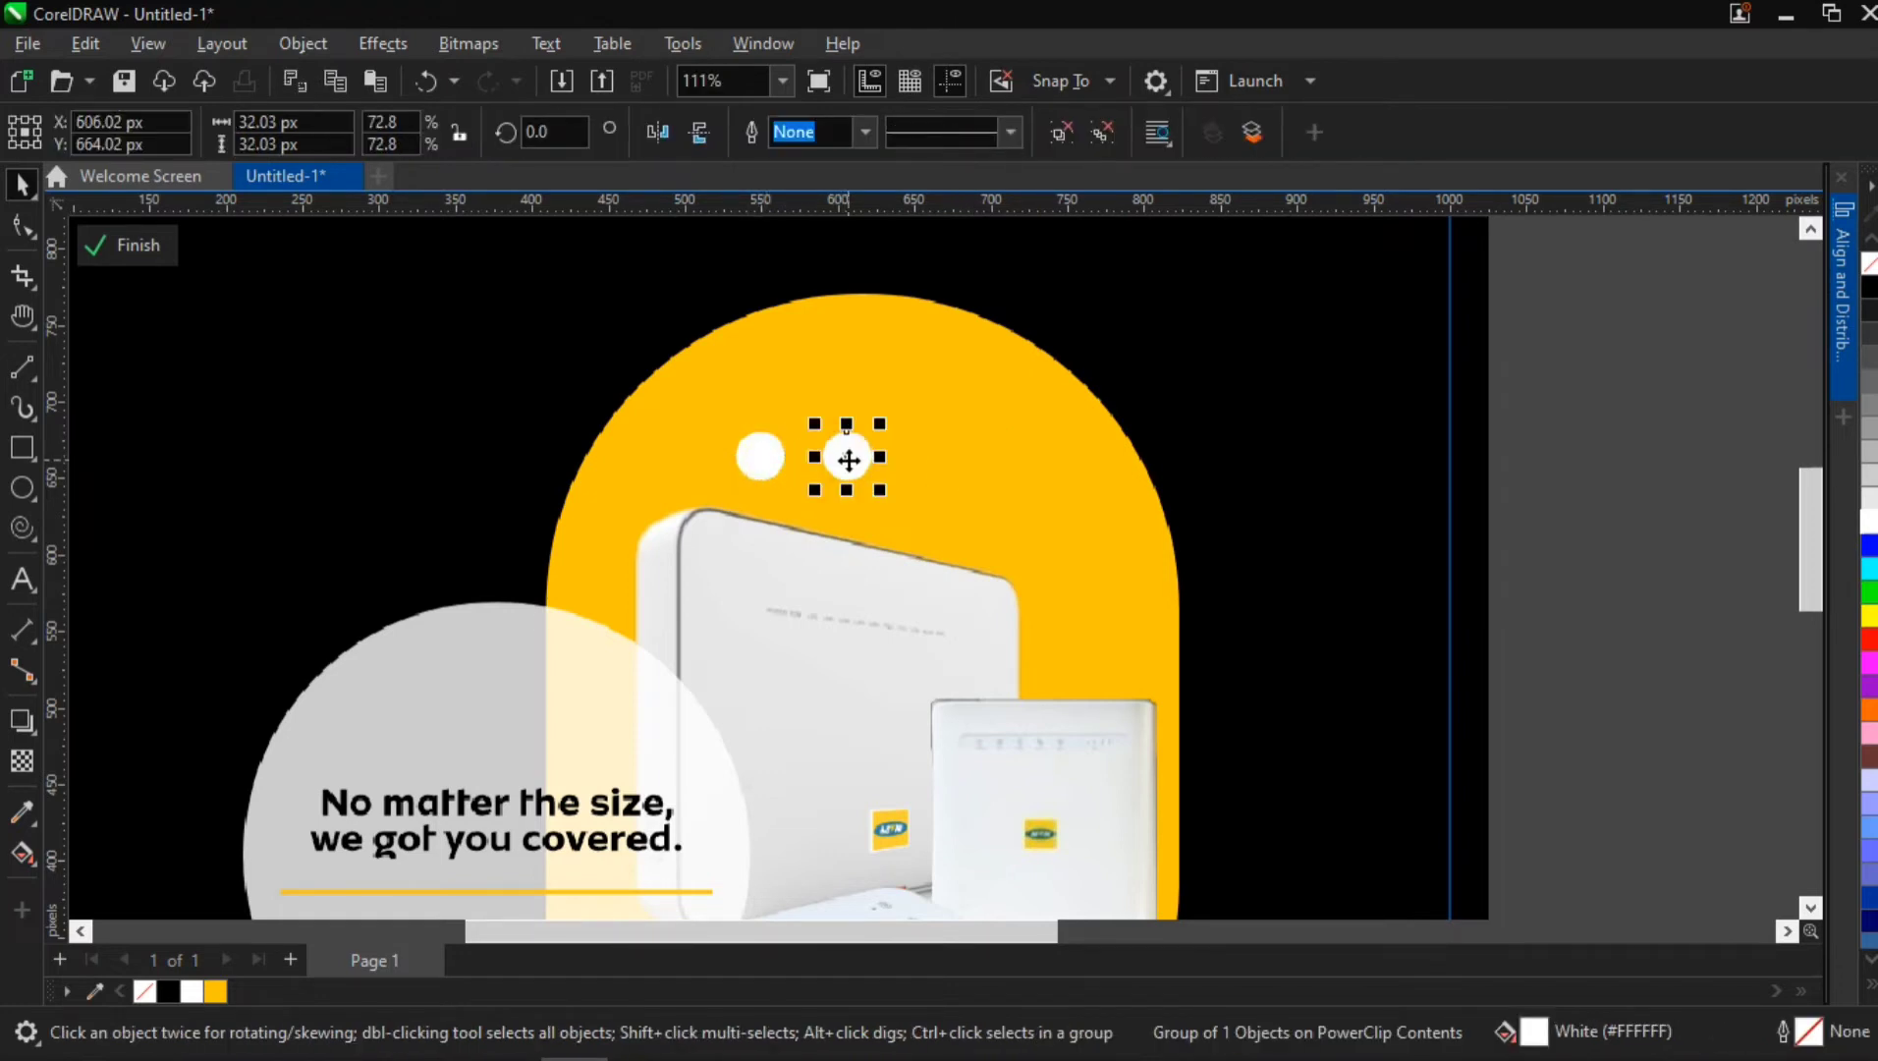
{"action": "key", "text": "ctrl+r"}
{"action": "key", "text": "ctrl+r"}
Group the four respaced circles and centre them horizontally on the yellow shape
{"action": "left_click", "coordinate": [945, 454], "text": "shift"}
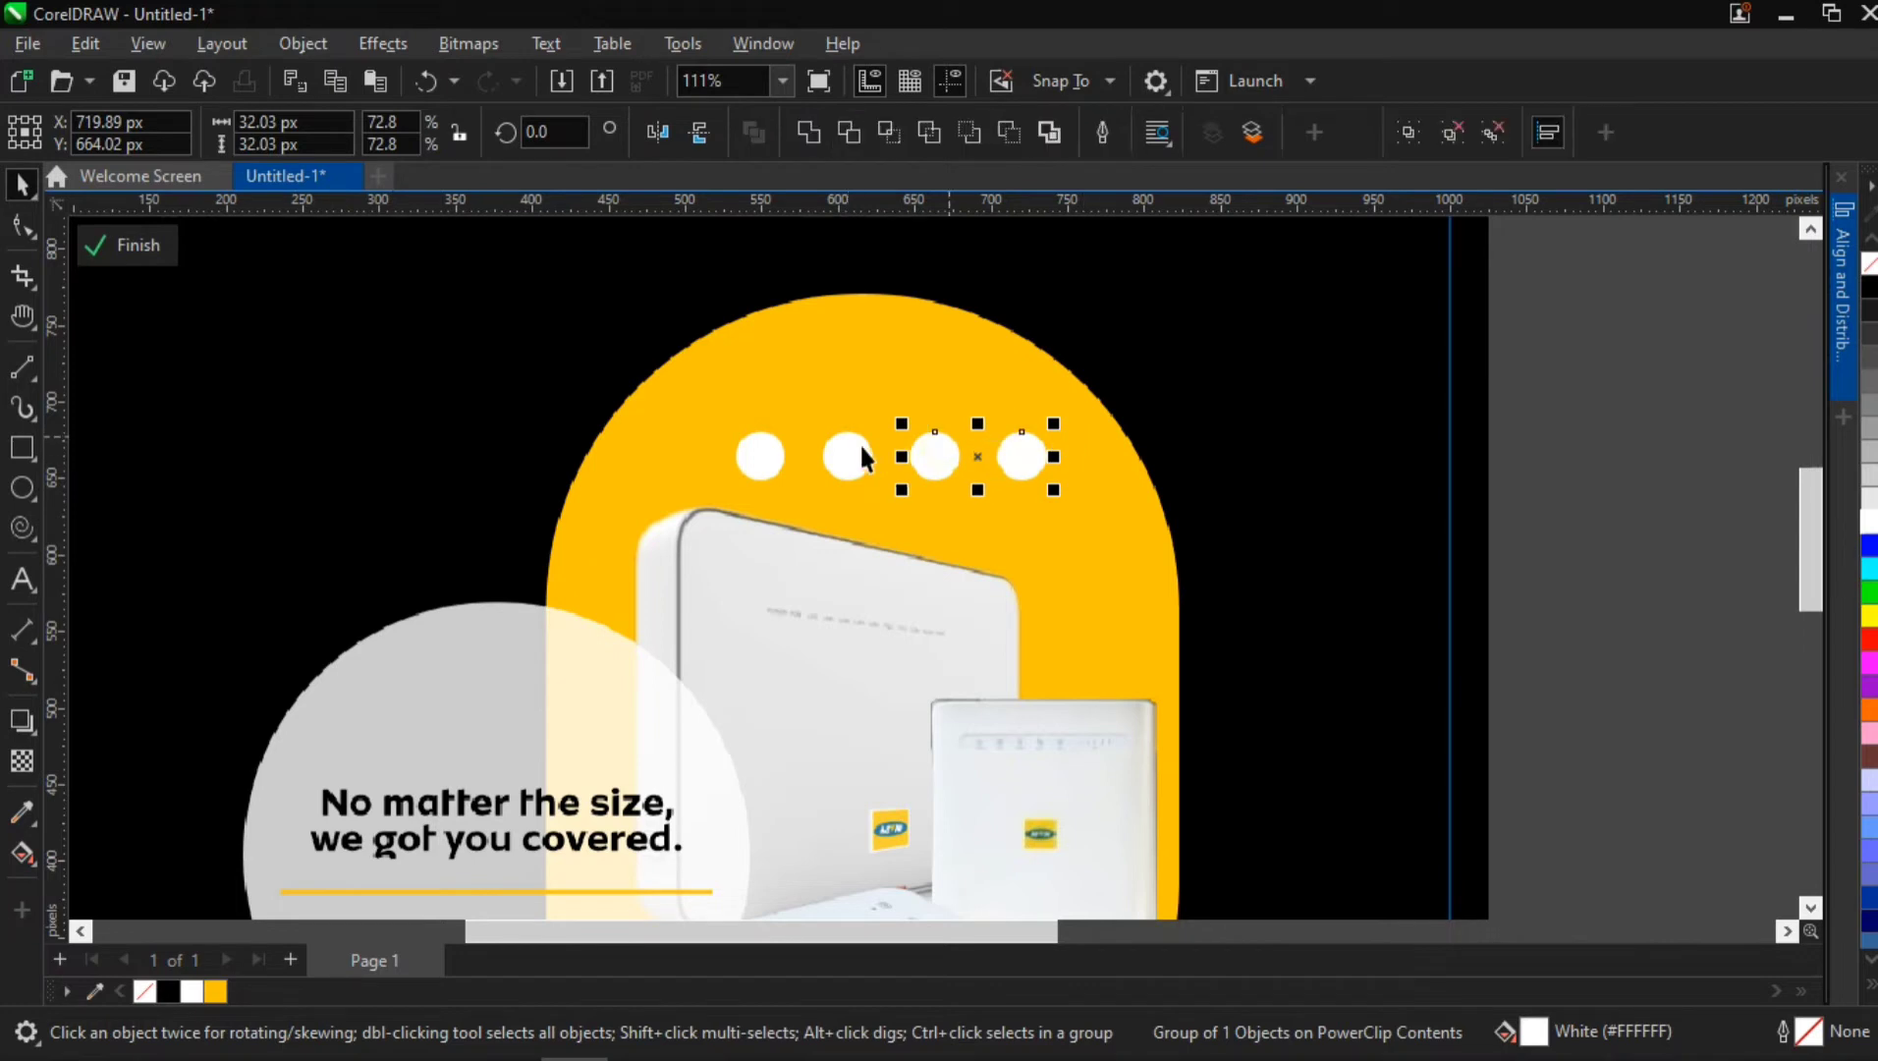
{"action": "left_click", "coordinate": [846, 456], "text": "shift"}
{"action": "left_click", "coordinate": [759, 455], "text": "shift"}
{"action": "key", "text": "ctrl+g"}
{"action": "left_click", "coordinate": [873, 374], "text": "shift"}
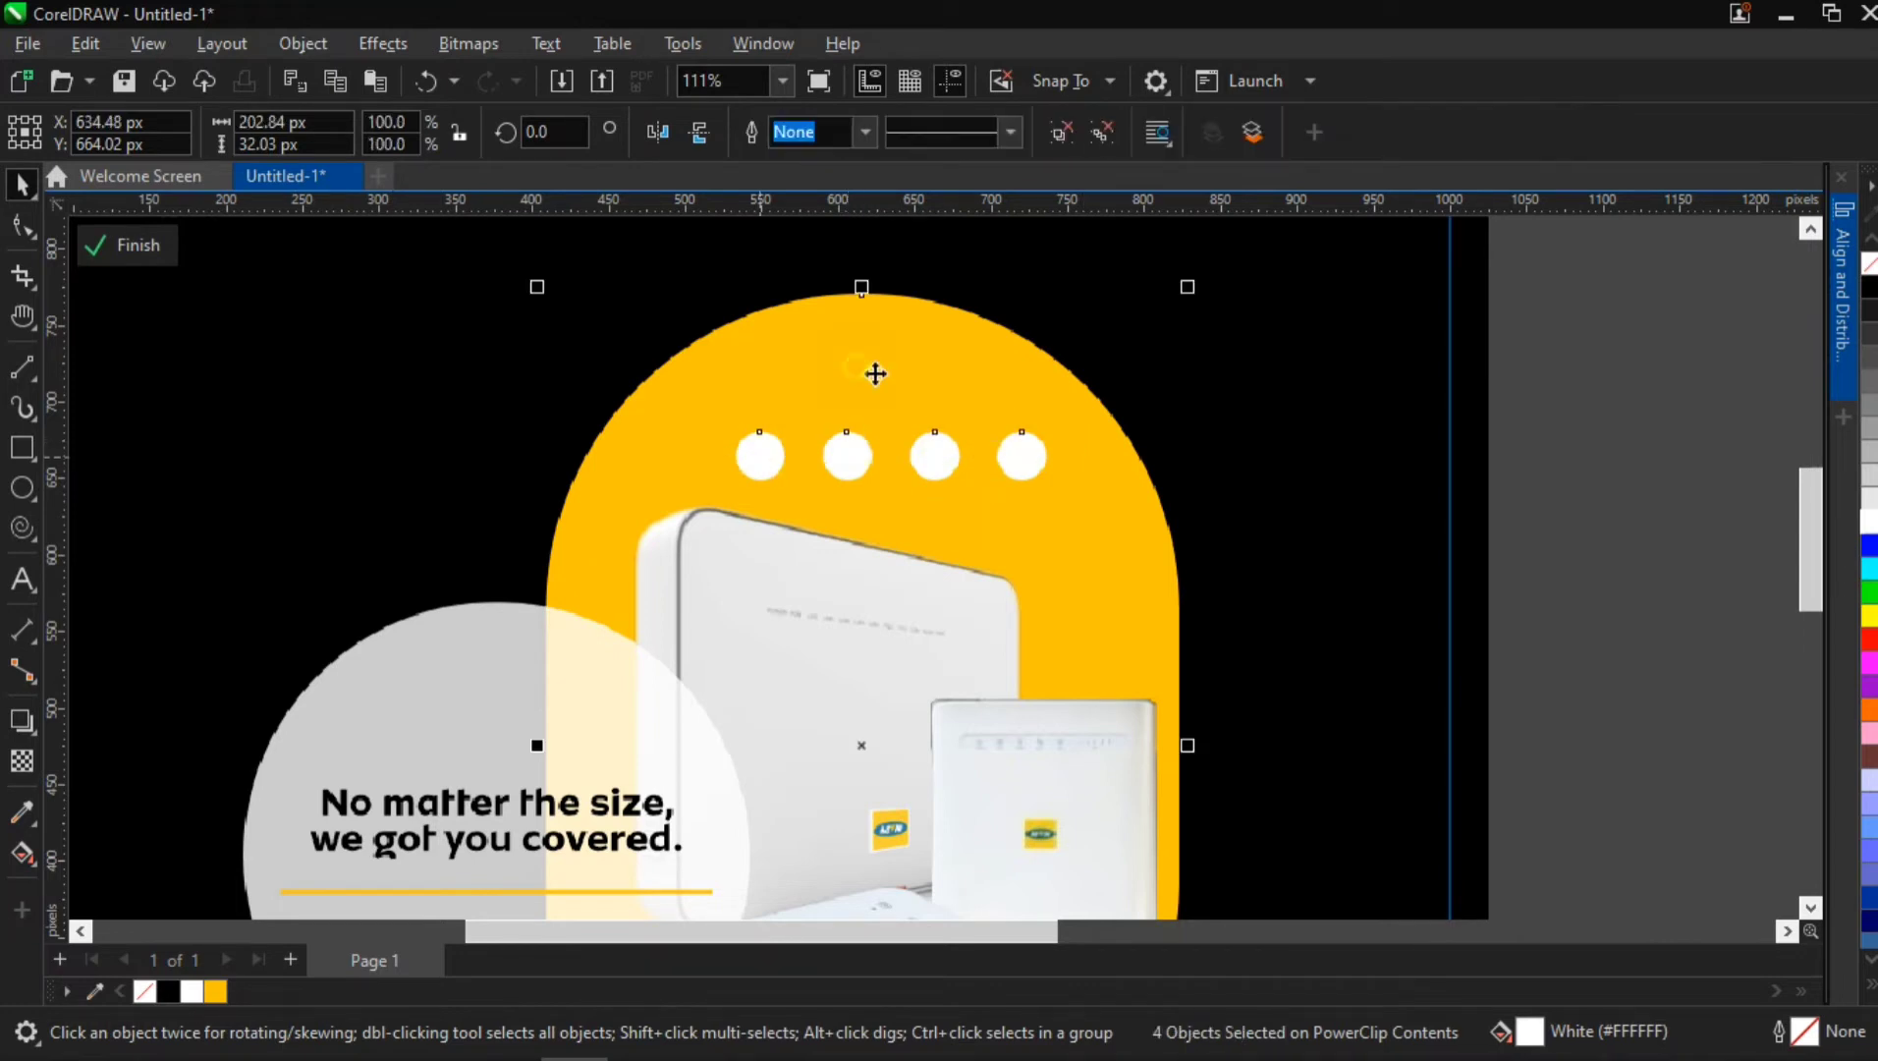
{"action": "left_click", "coordinate": [1833, 295]}
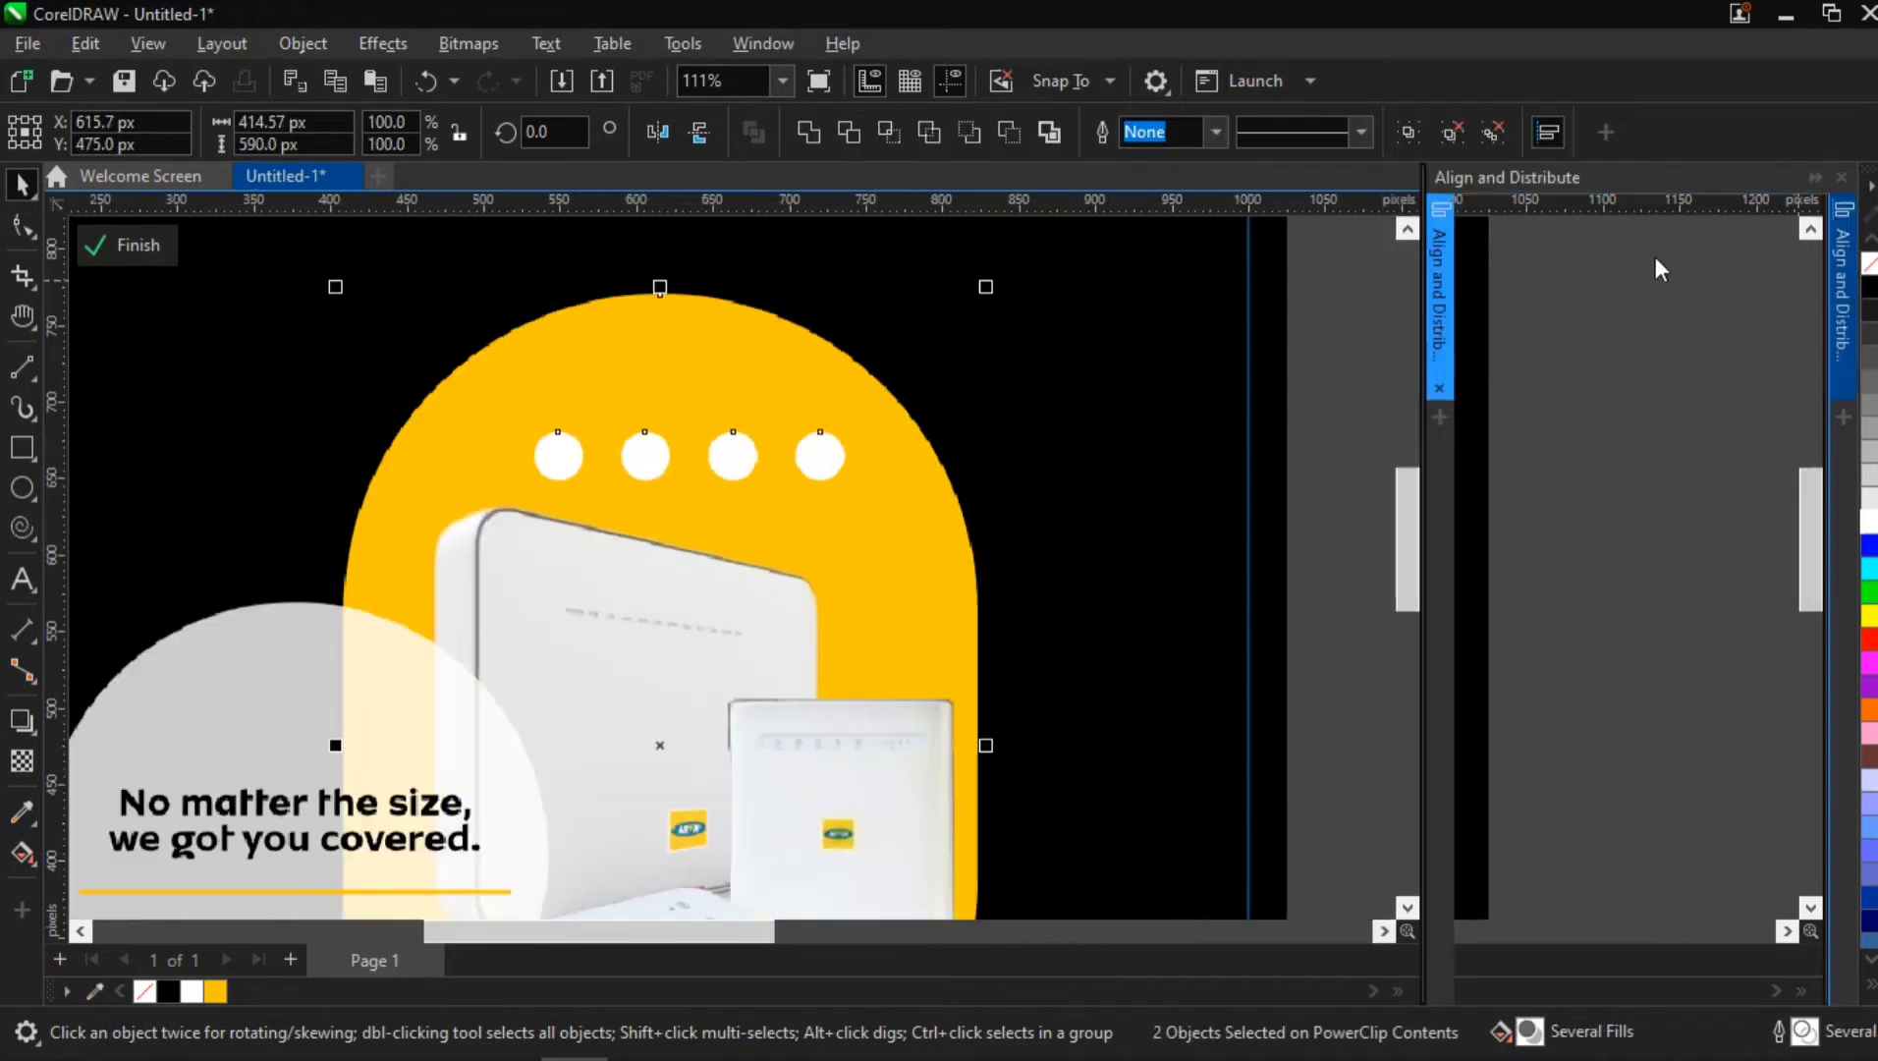
{"action": "left_click", "coordinate": [1487, 255]}
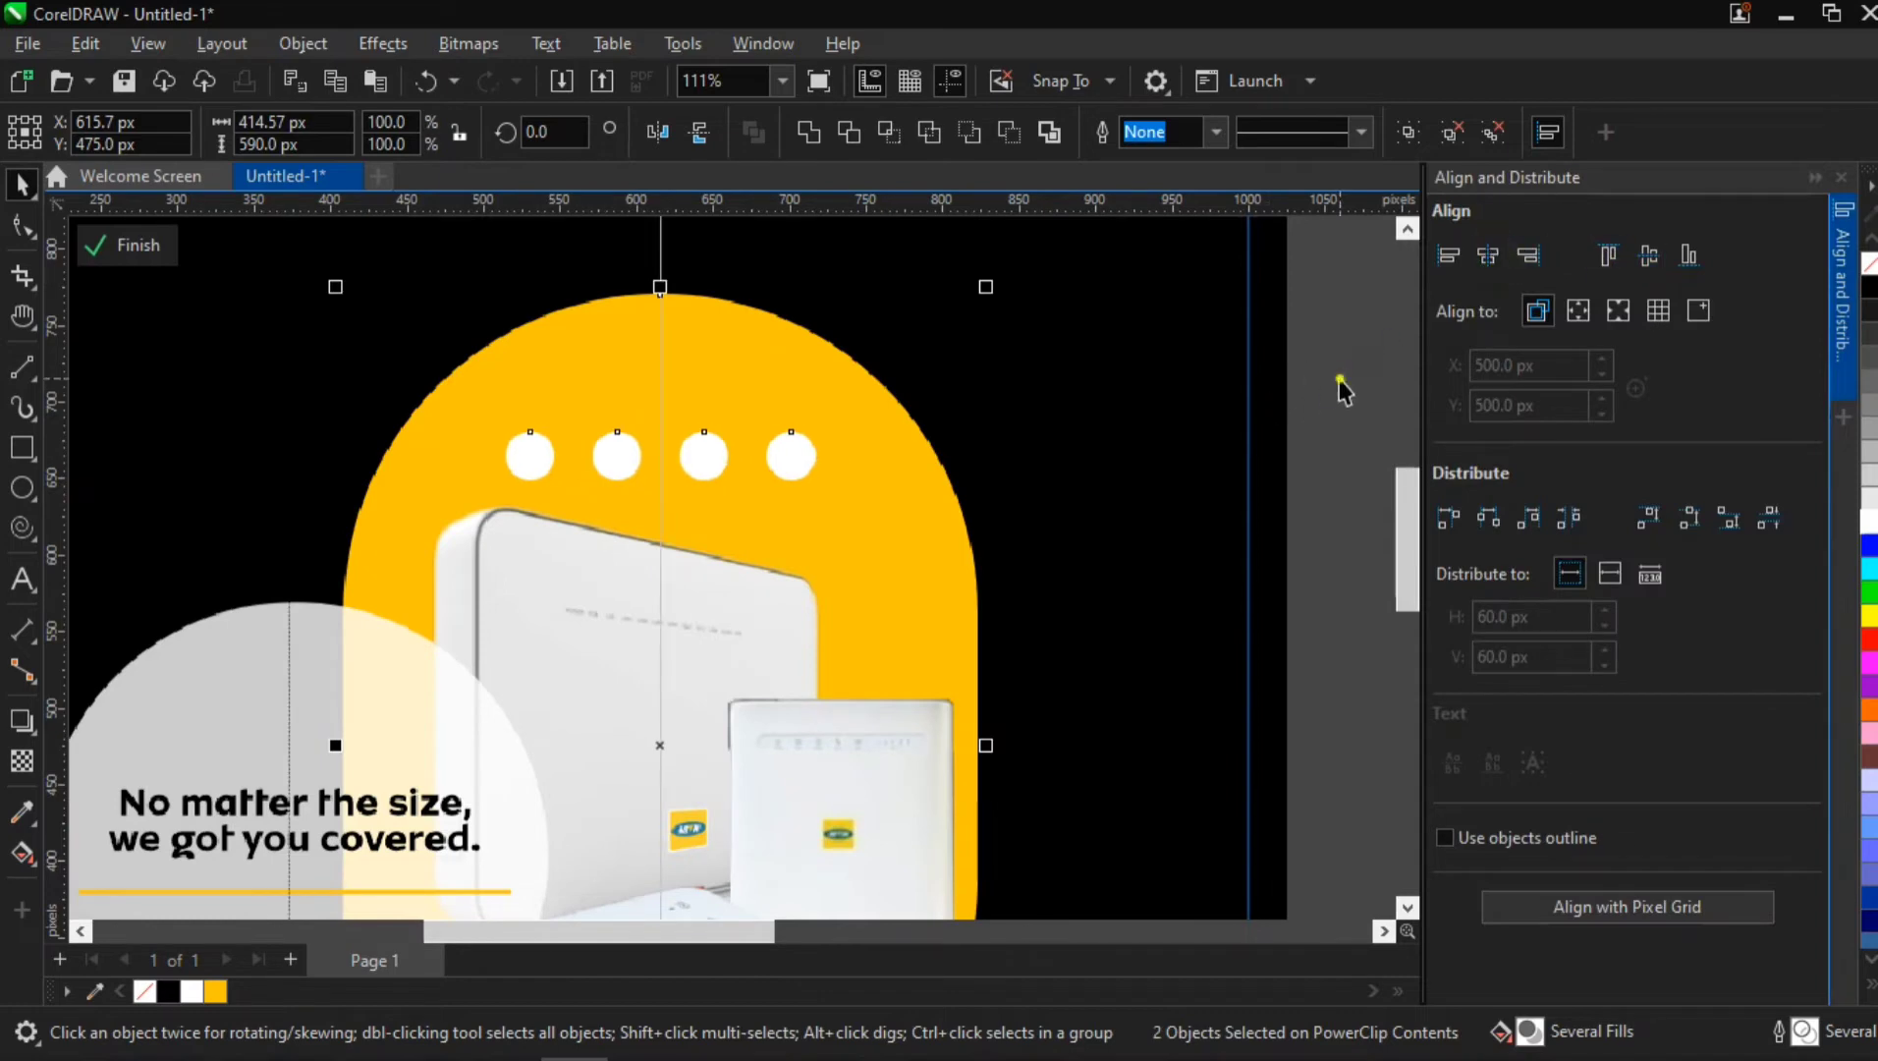
Nudge the circle group up to about Y 674 px and scale it to 84.2%
{"action": "left_click", "coordinate": [687, 457]}
{"action": "key", "text": "Up"}
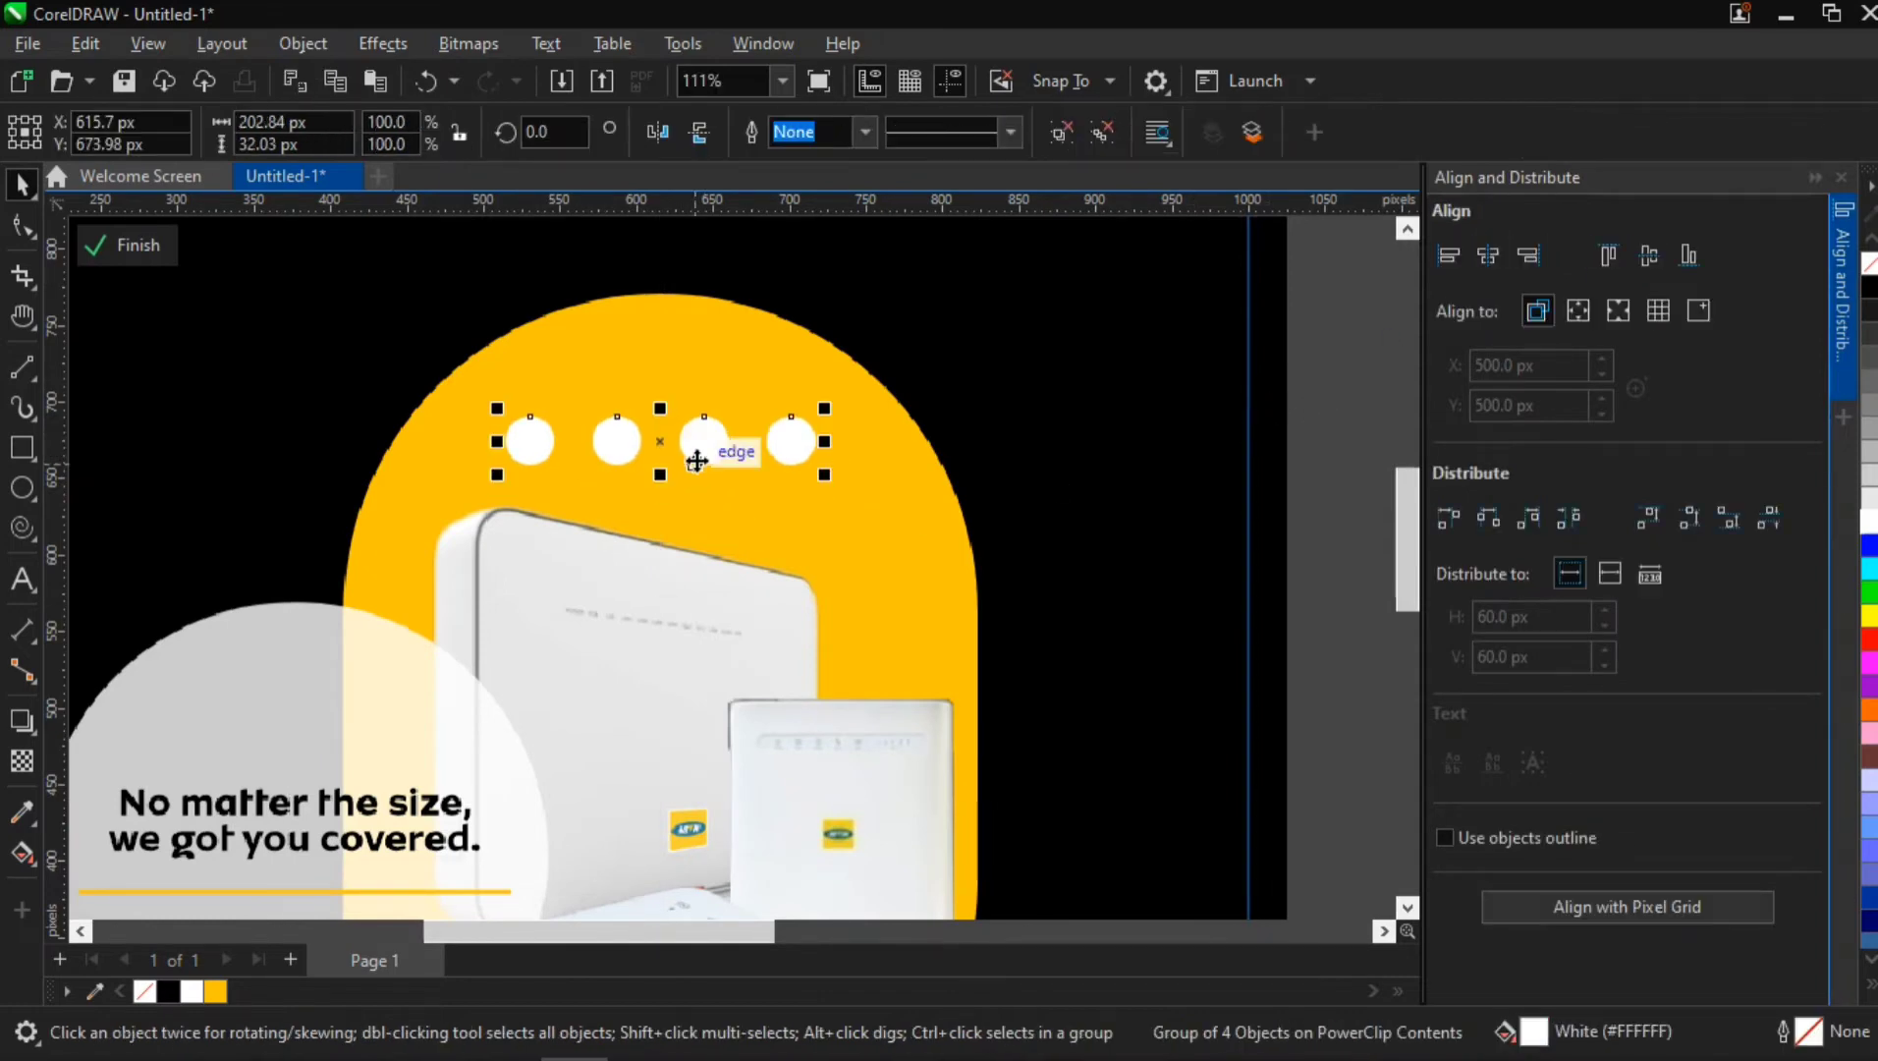
{"action": "scroll", "coordinate": [697, 459], "scroll_direction": "down", "scroll_amount": 3}
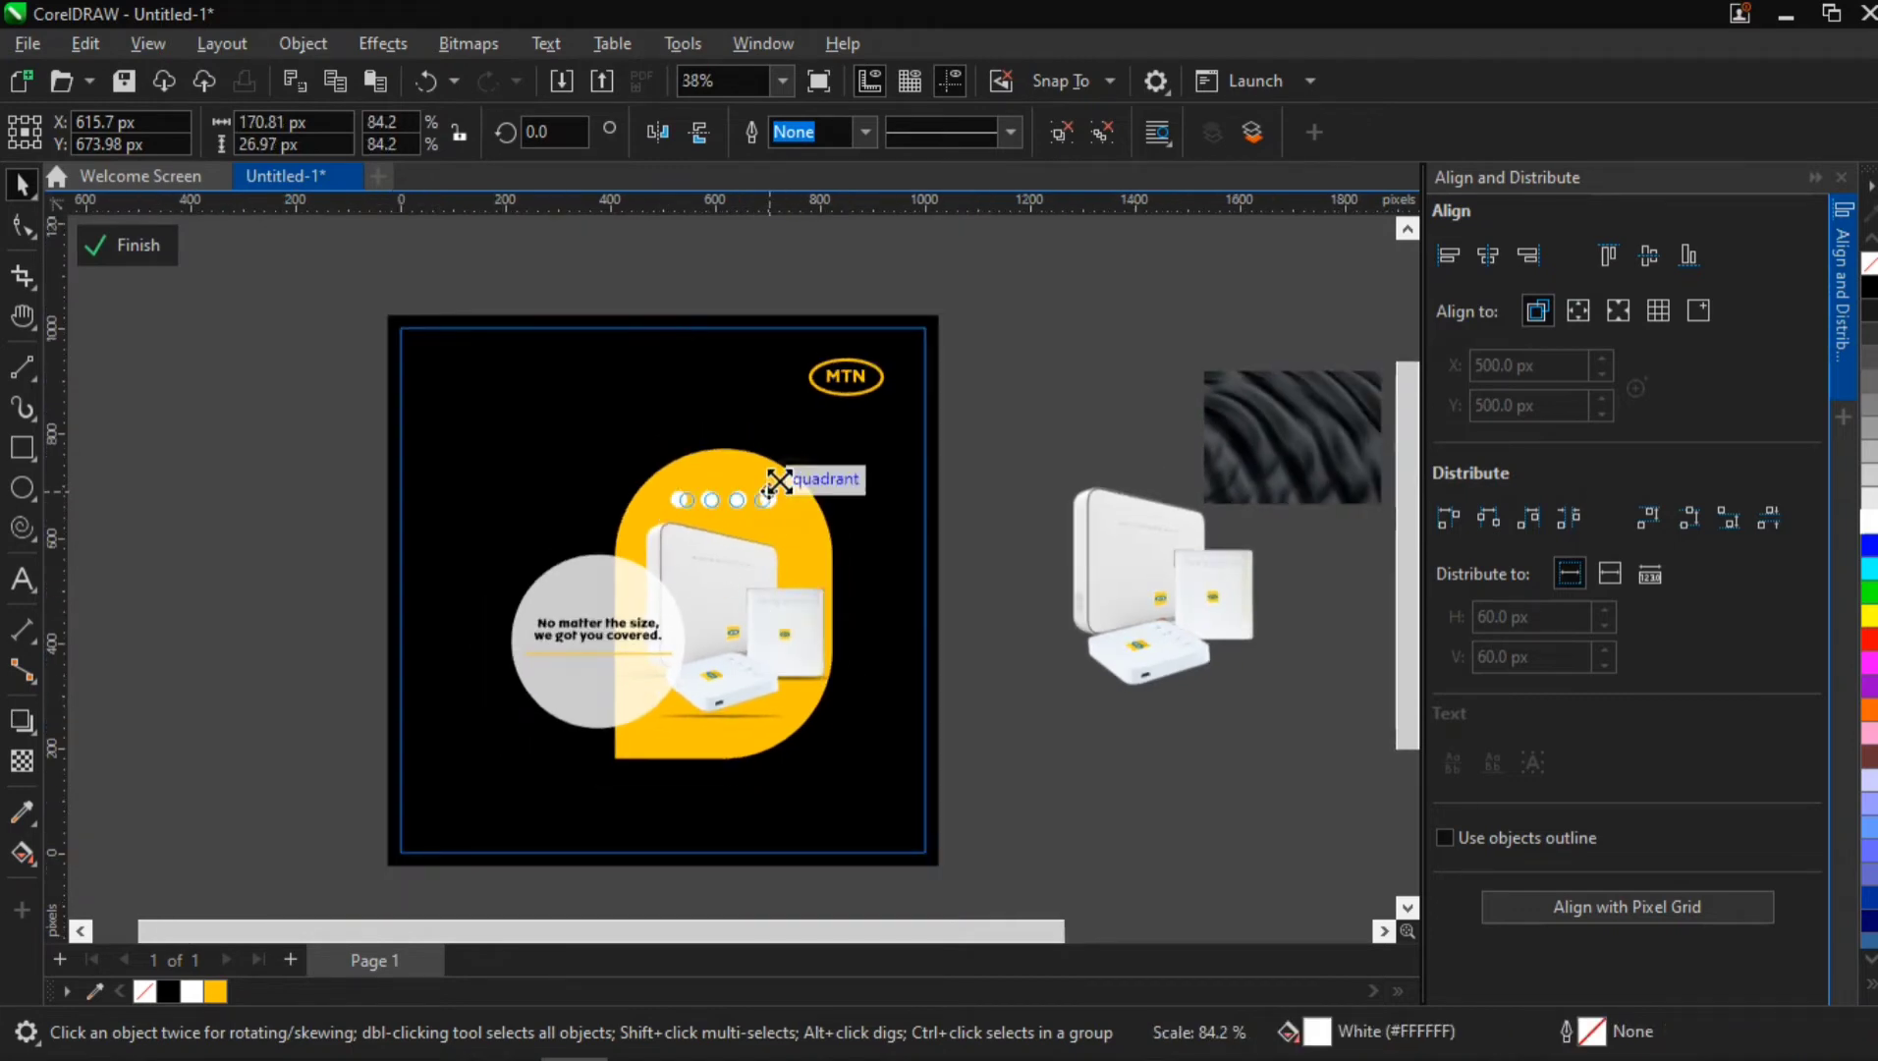
{"action": "key", "text": "Escape"}
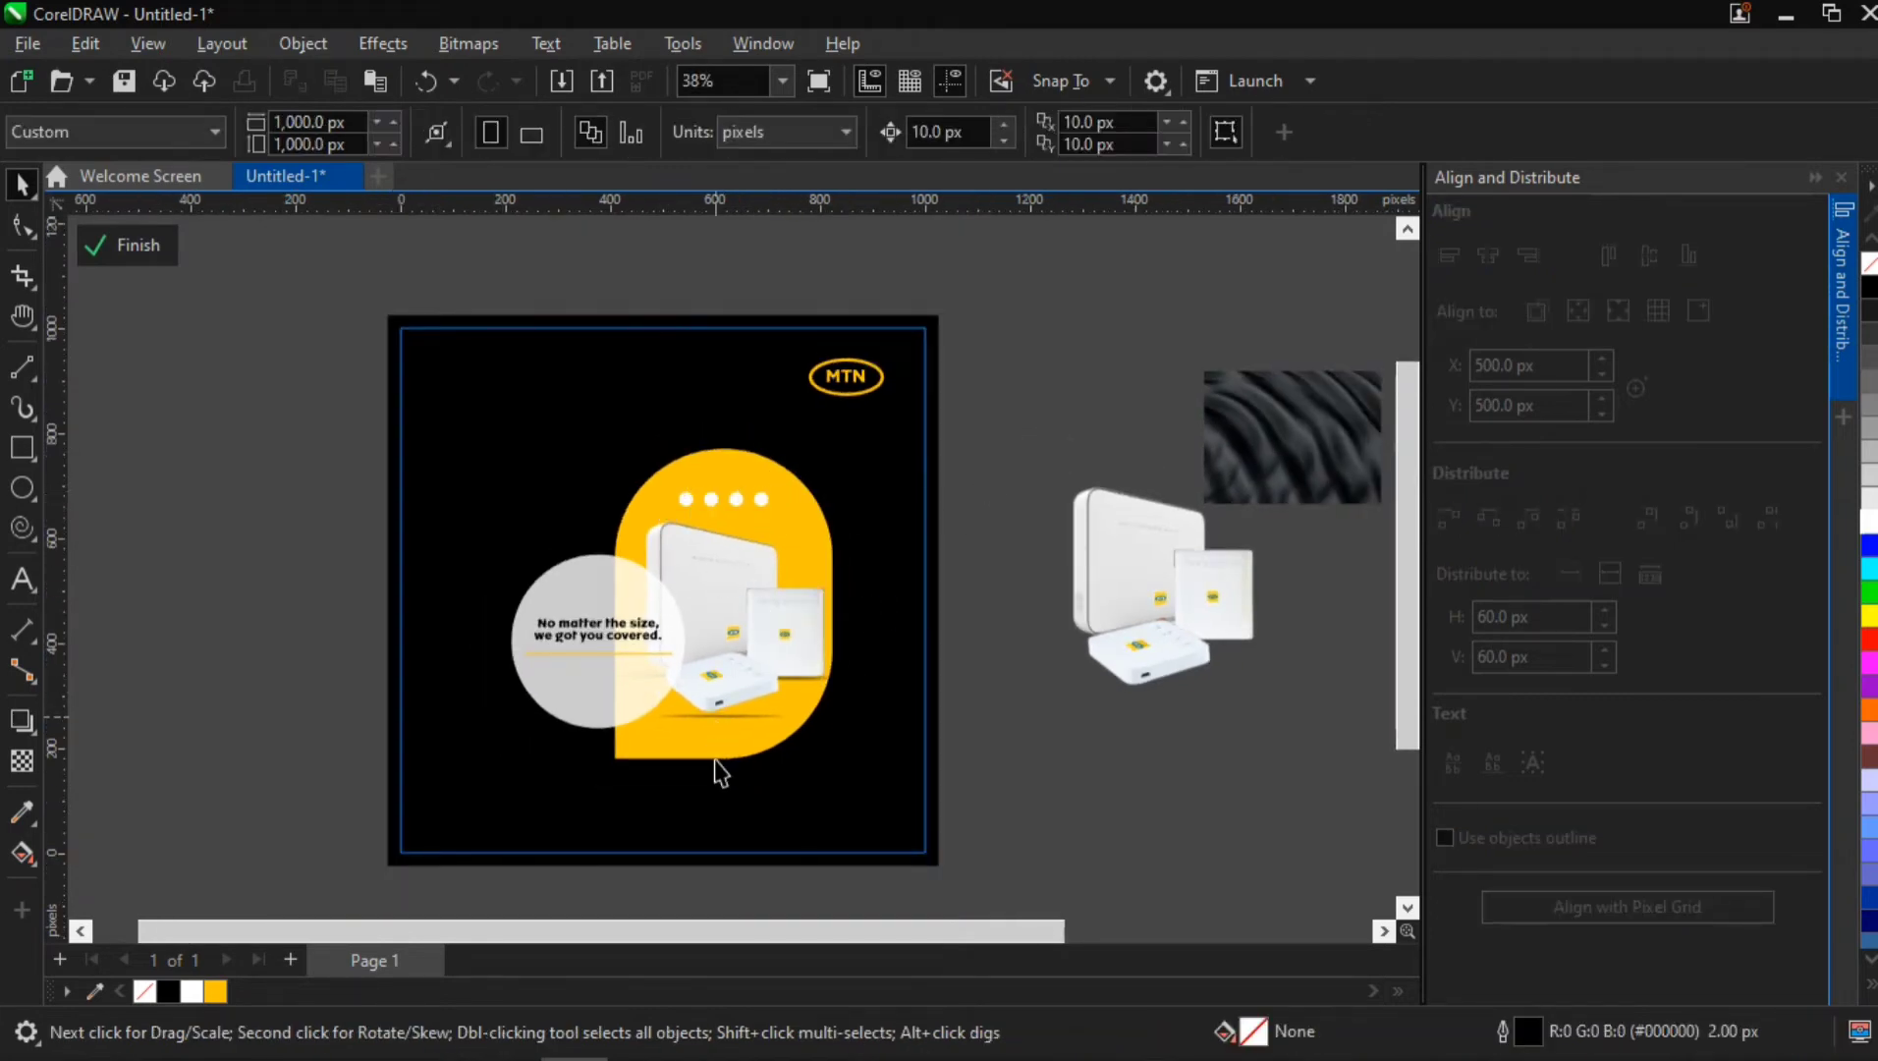
{"action": "scroll", "coordinate": [653, 865], "scroll_direction": "up", "scroll_amount": 2}
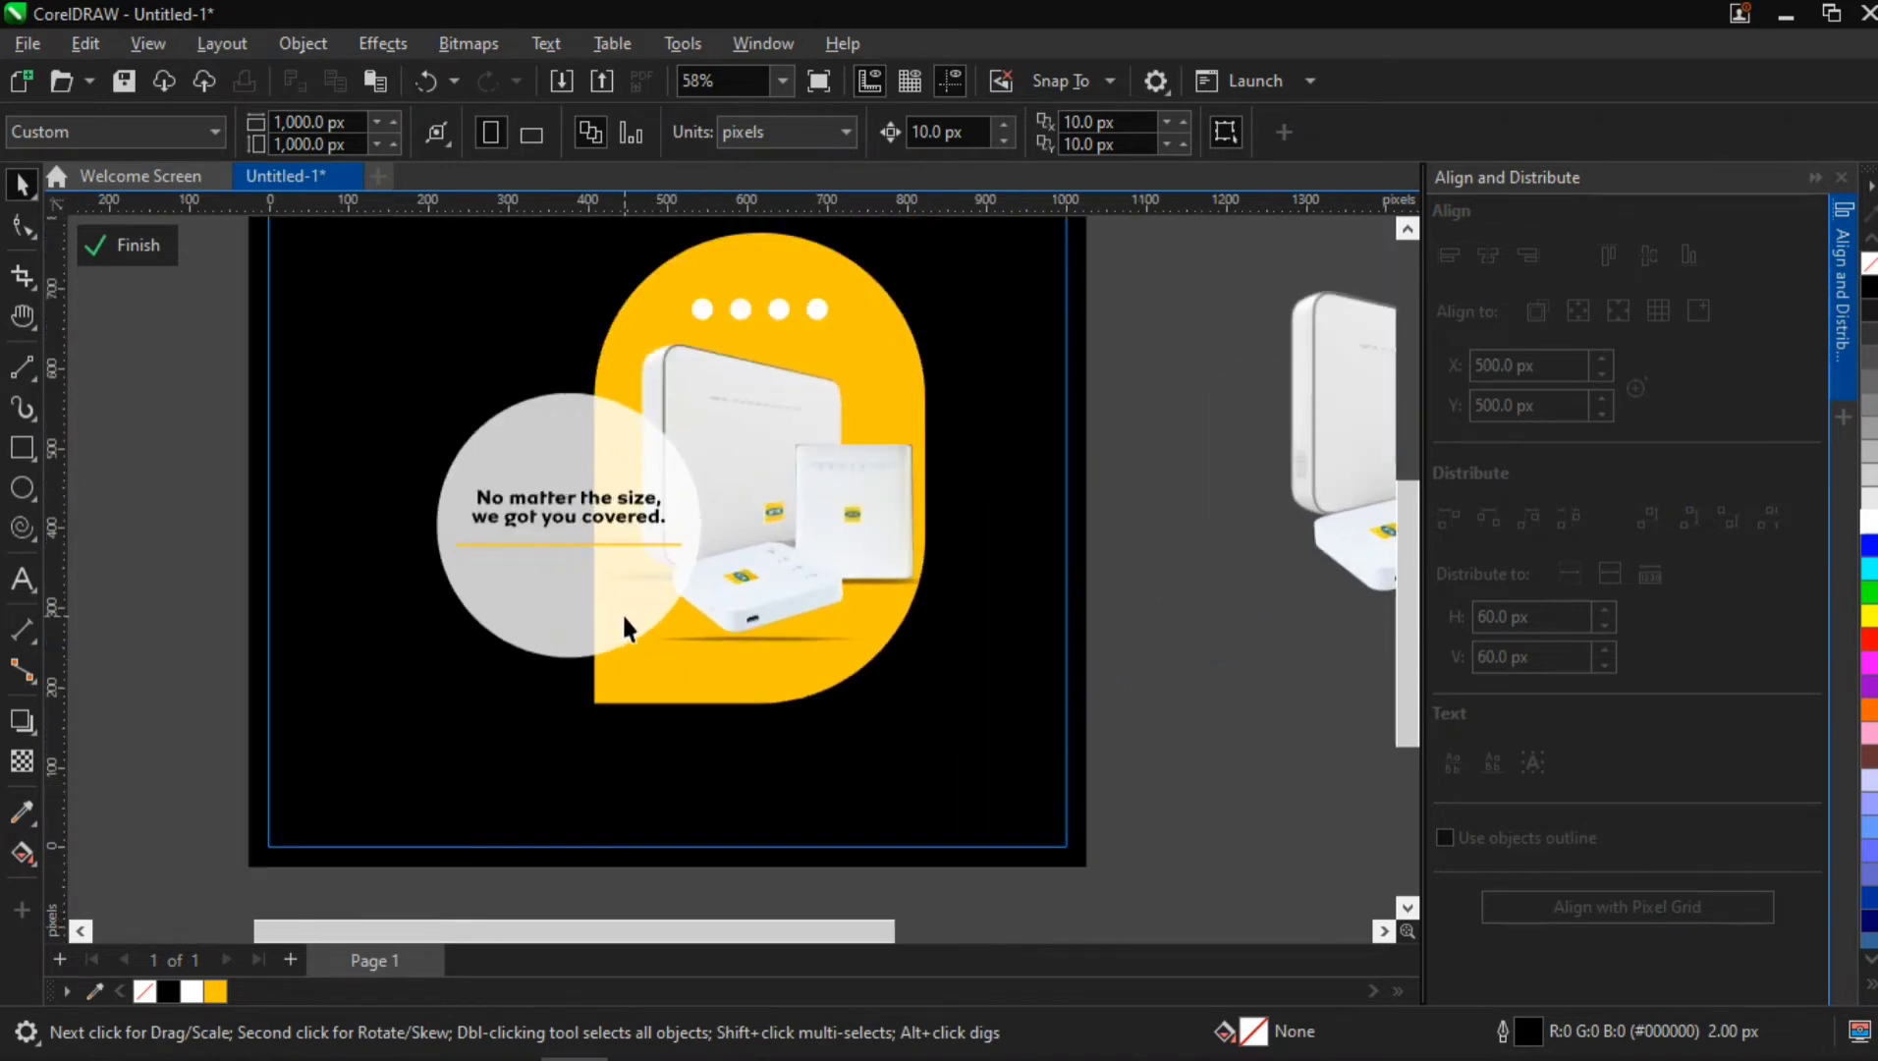
{"action": "scroll", "coordinate": [749, 547], "scroll_direction": "up", "scroll_amount": 1}
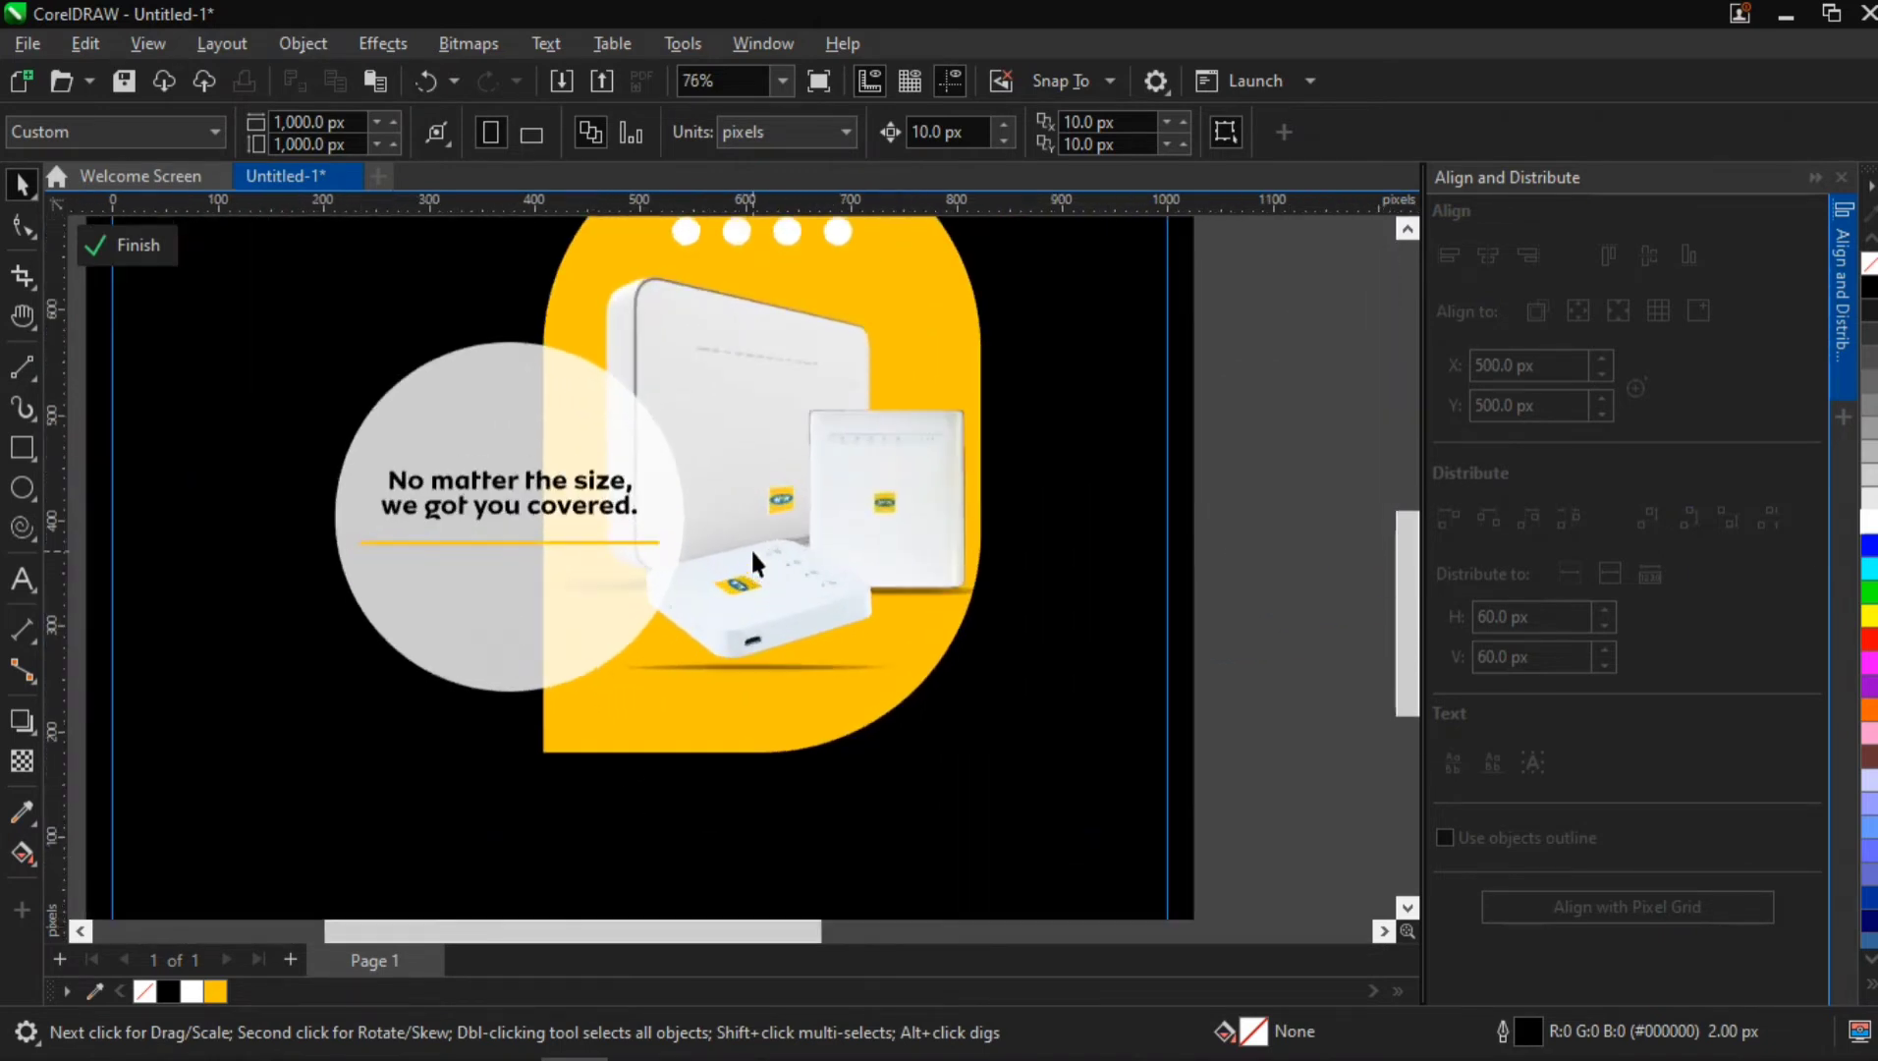
Move the dark wavy texture beside the flyer at about X -273, Y 765 px and PowerClip it inside the black background square
{"action": "scroll", "coordinate": [750, 544], "scroll_direction": "down", "scroll_amount": 2}
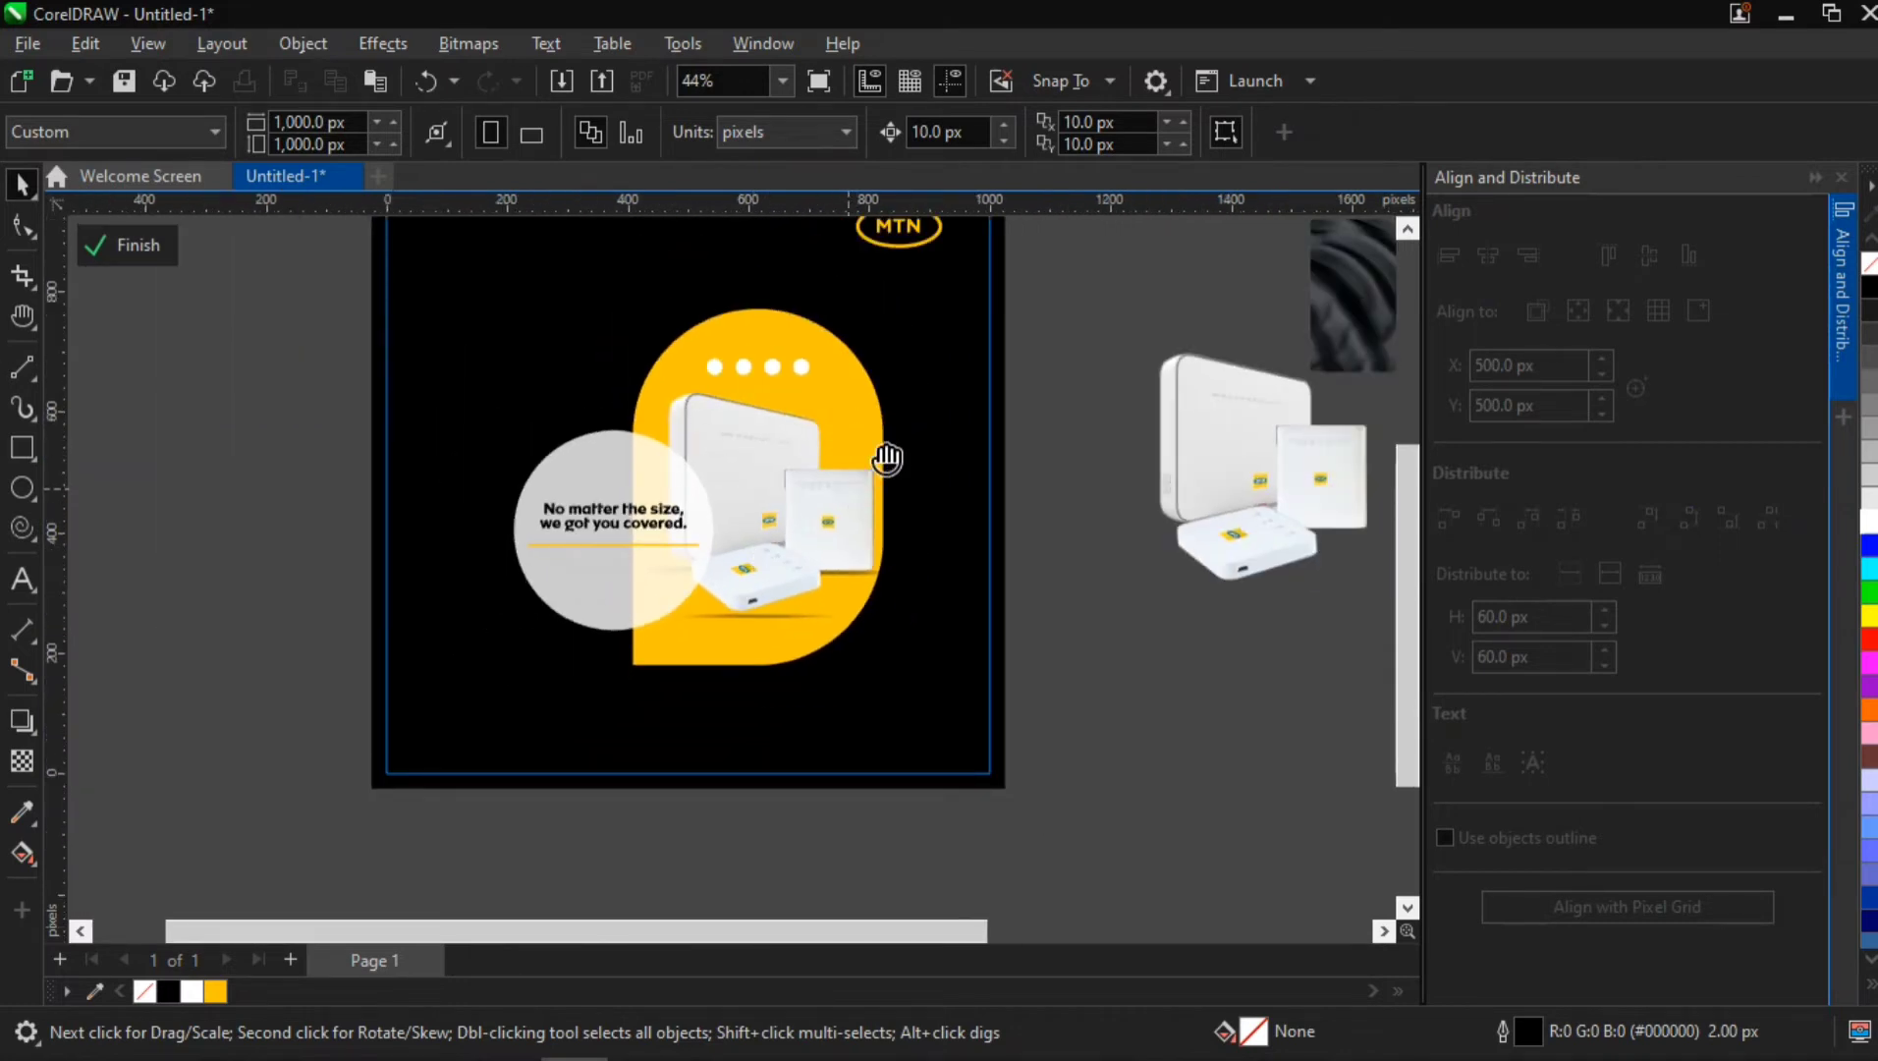
{"action": "key", "text": "h"}
{"action": "left_click_drag", "start_coordinate": [929, 456], "coordinate": [941, 490]}
{"action": "left_click", "coordinate": [1840, 287]}
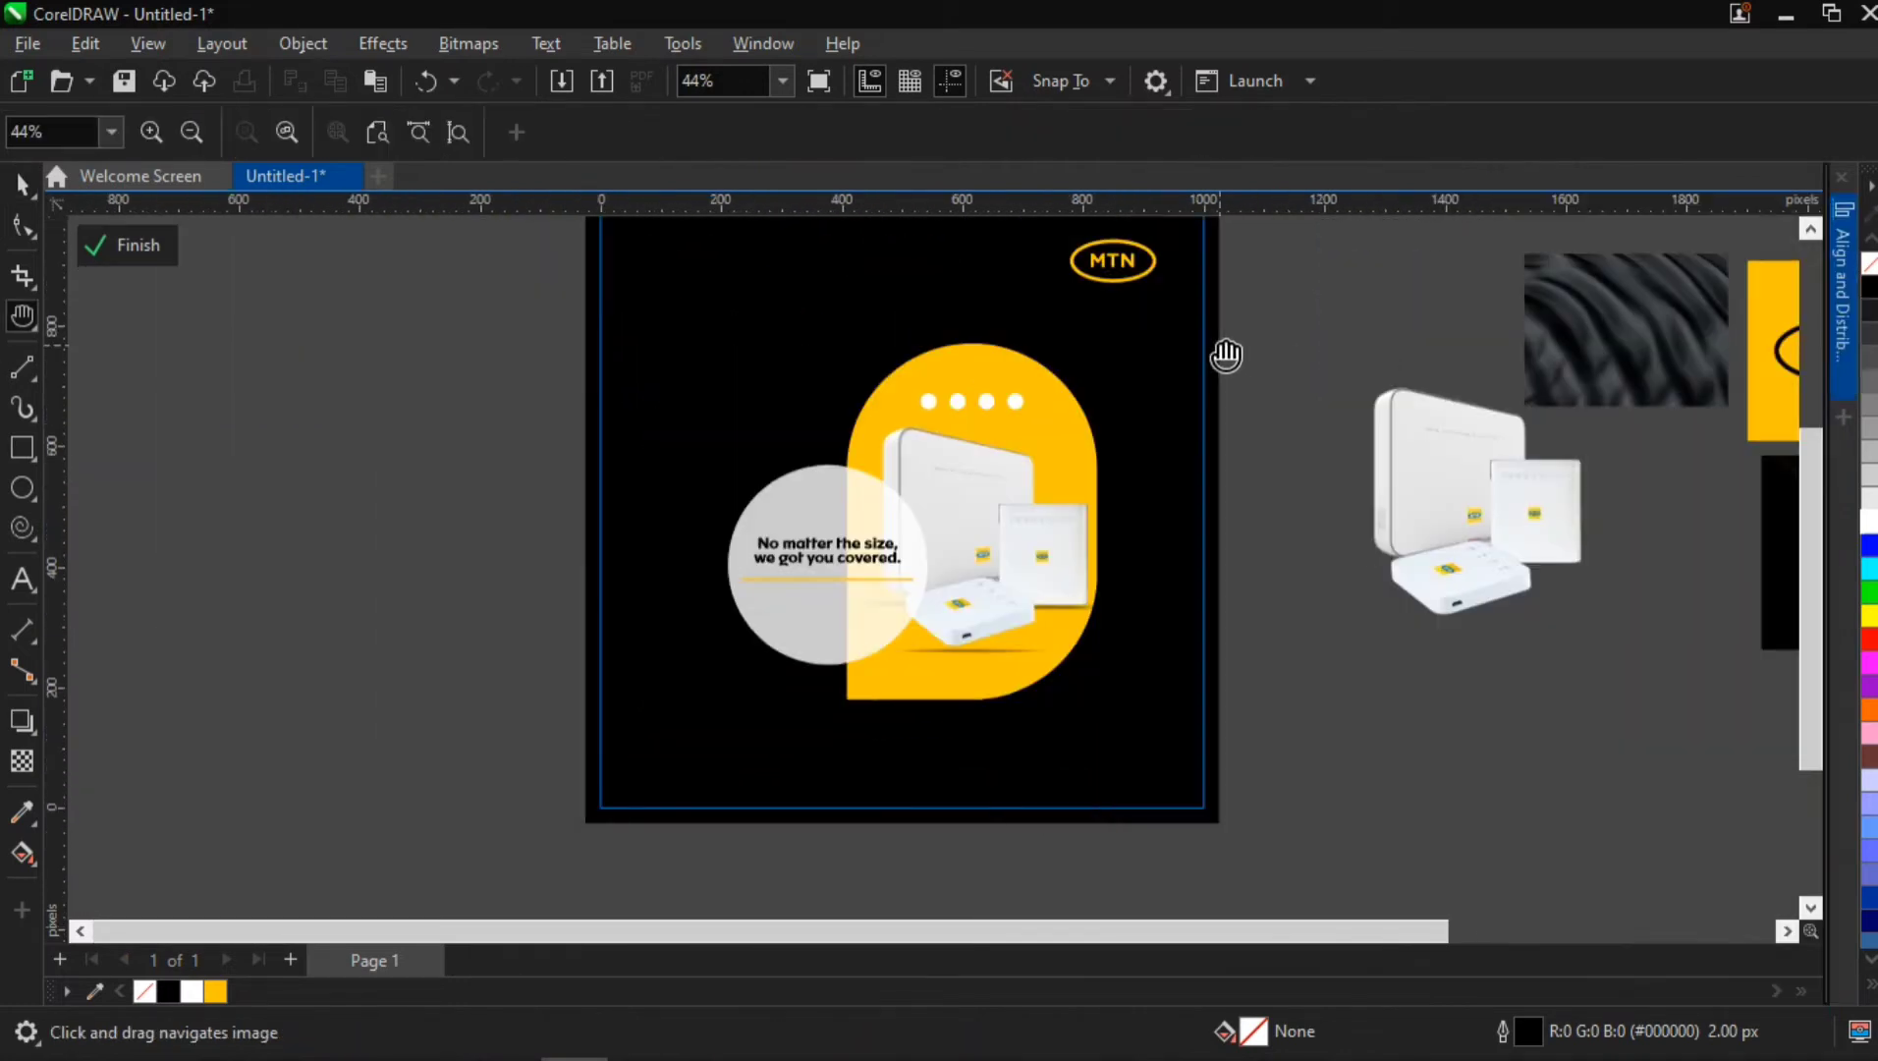
{"action": "left_click_drag", "start_coordinate": [1327, 377], "coordinate": [1211, 462]}
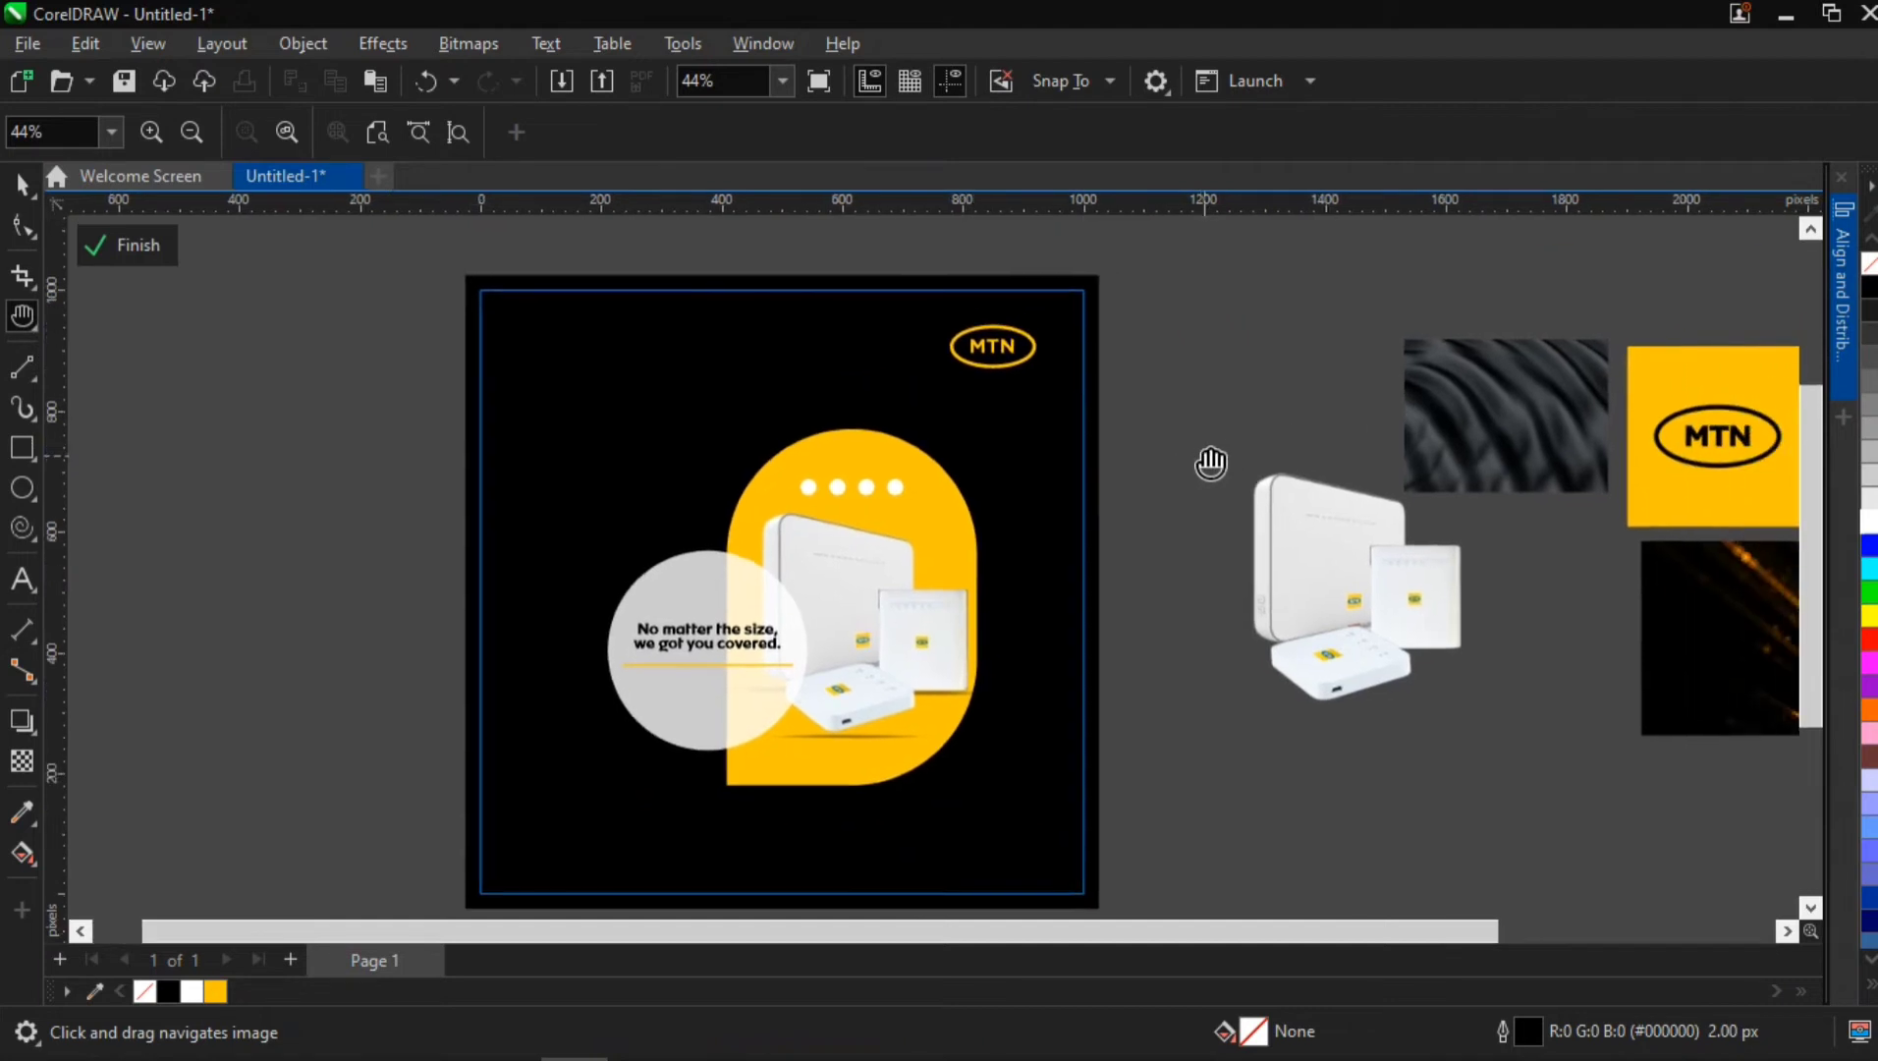
{"action": "key", "text": "space"}
{"action": "left_click", "coordinate": [1500, 413]}
{"action": "left_click_drag", "start_coordinate": [1500, 412], "coordinate": [287, 405]}
{"action": "left_click", "coordinate": [1397, 378]}
{"action": "left_click", "coordinate": [1479, 390]}
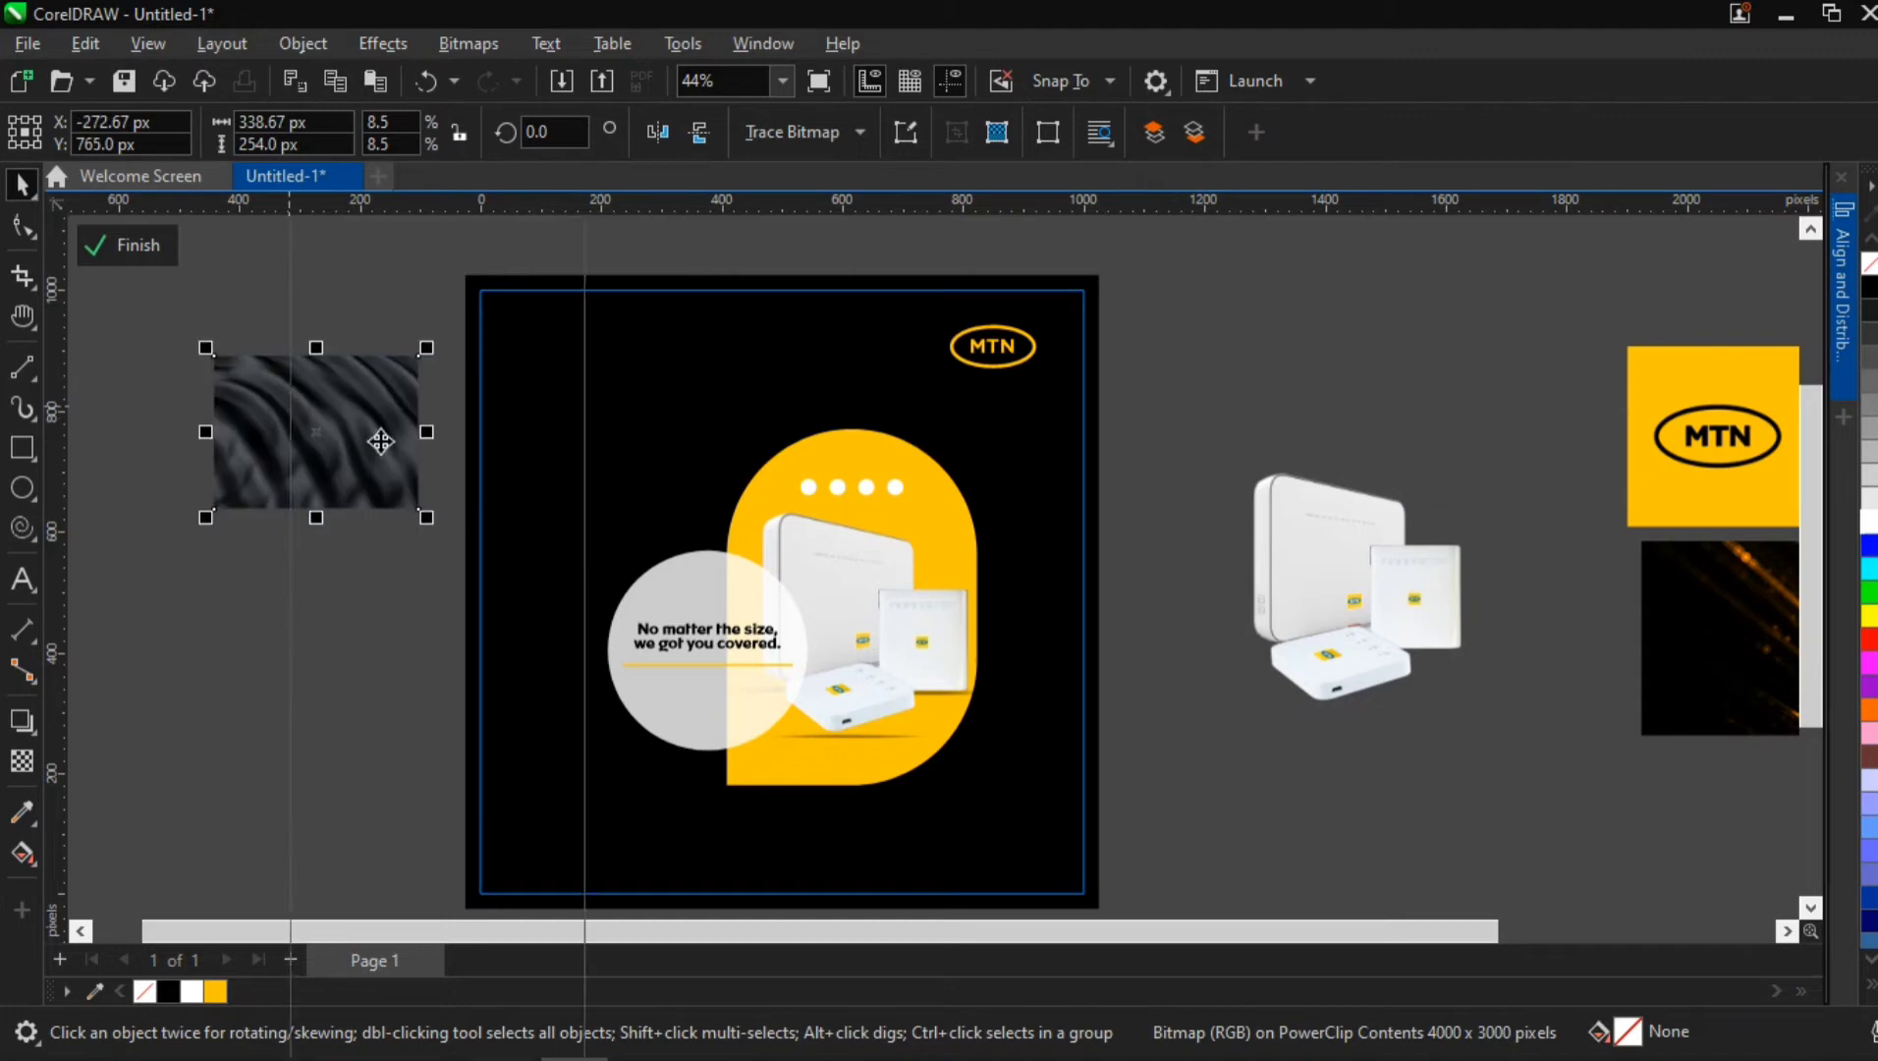
{"action": "right_click", "coordinate": [288, 404]}
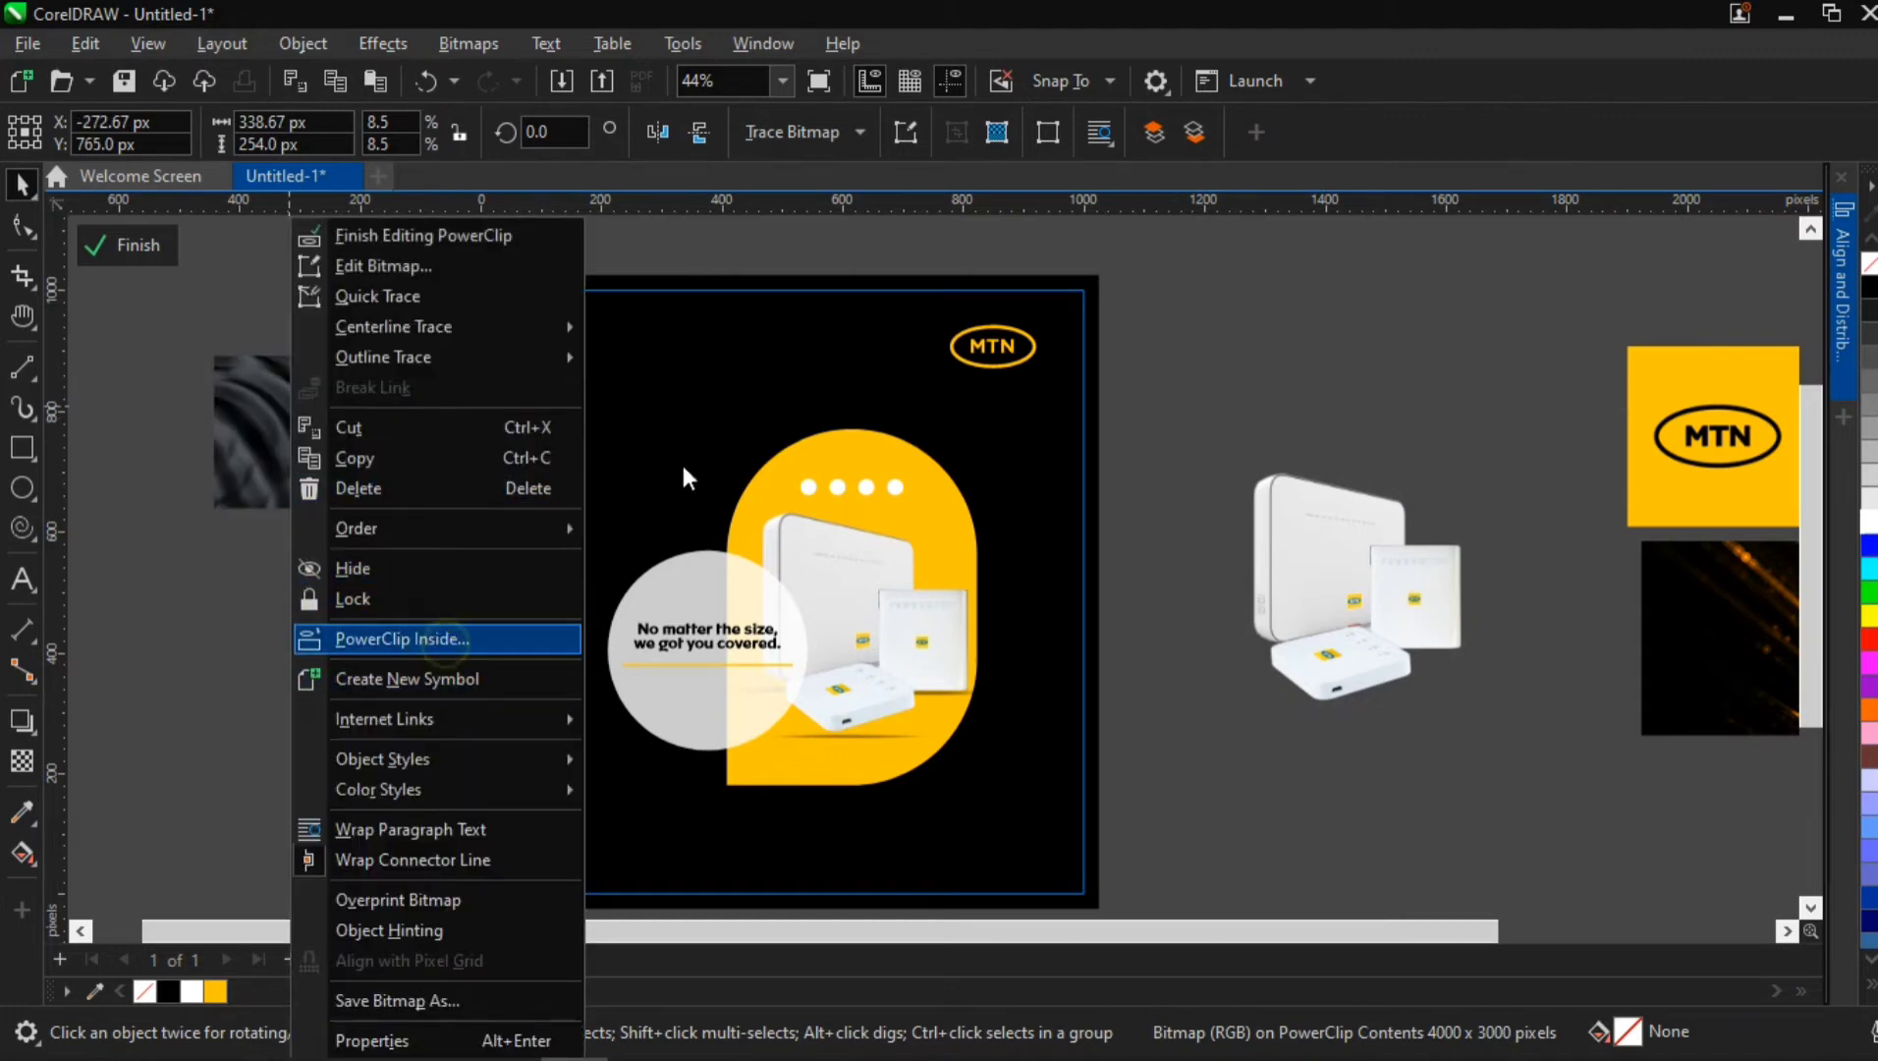
{"action": "left_click", "coordinate": [471, 639]}
{"action": "left_click", "coordinate": [604, 531]}
Edit the background square's PowerClip contents and scale the dark texture to 35.1% about its centre, covering the whole square
{"action": "double_click", "coordinate": [660, 438]}
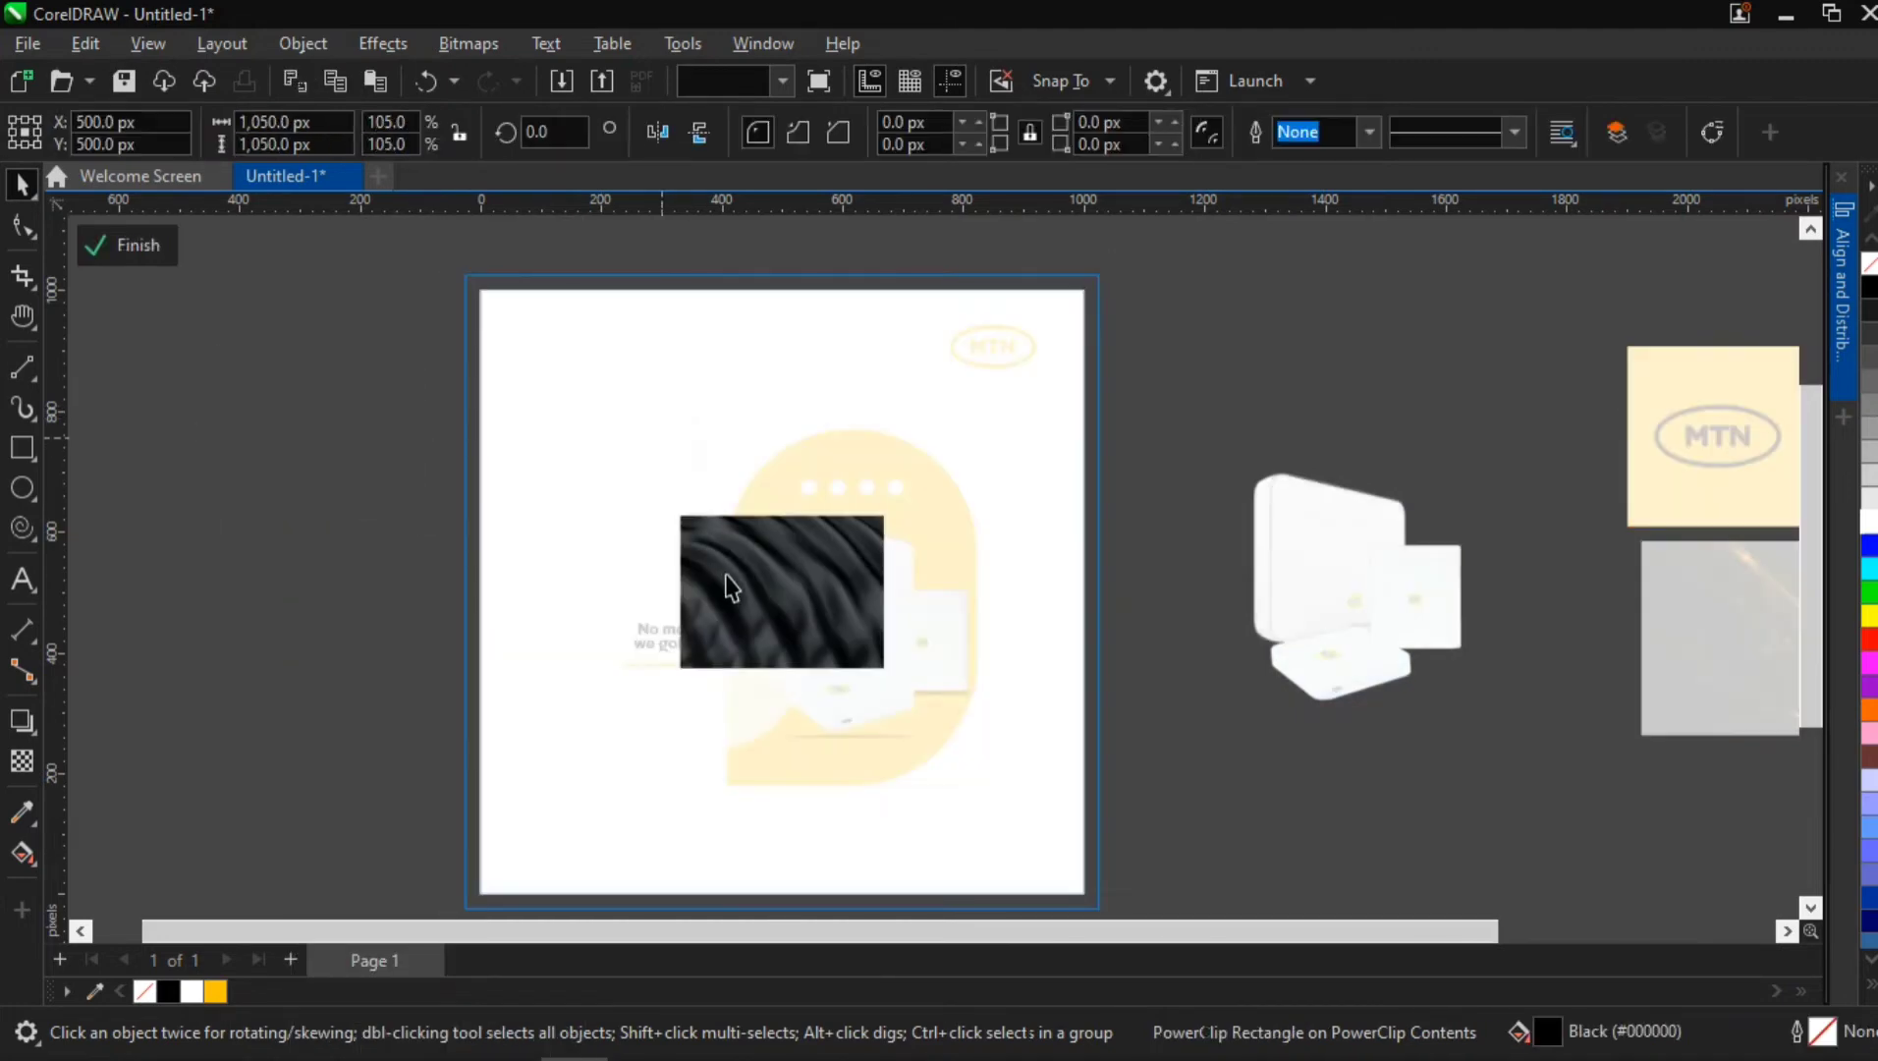
{"action": "left_click_drag", "start_coordinate": [894, 678], "coordinate": [1226, 903]}
{"action": "scroll", "coordinate": [1174, 884], "scroll_direction": "down", "scroll_amount": 1}
{"action": "left_click", "coordinate": [1144, 830]}
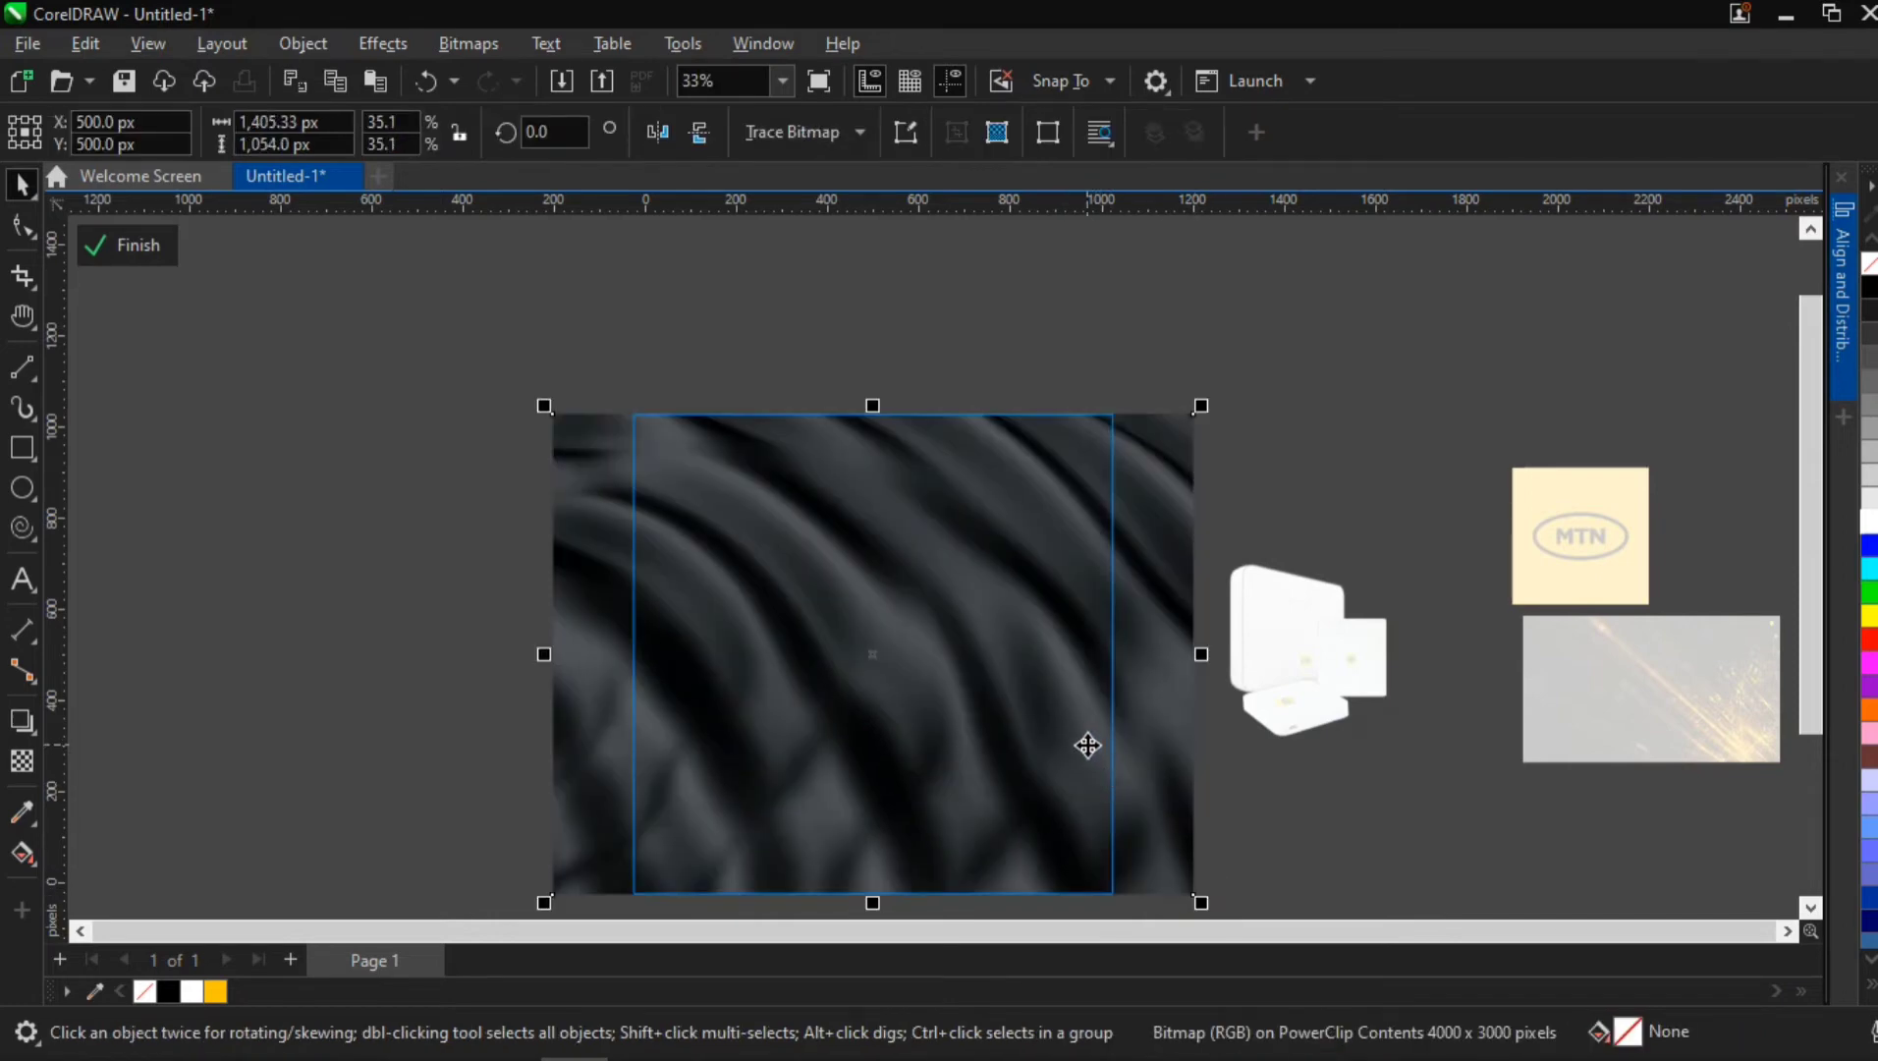
Apply a uniform transparency of 40 to the dark texture and finish editing the background PowerClip
{"action": "key", "text": "h"}
{"action": "left_click_drag", "start_coordinate": [931, 748], "coordinate": [863, 640]}
{"action": "left_click", "coordinate": [21, 759]}
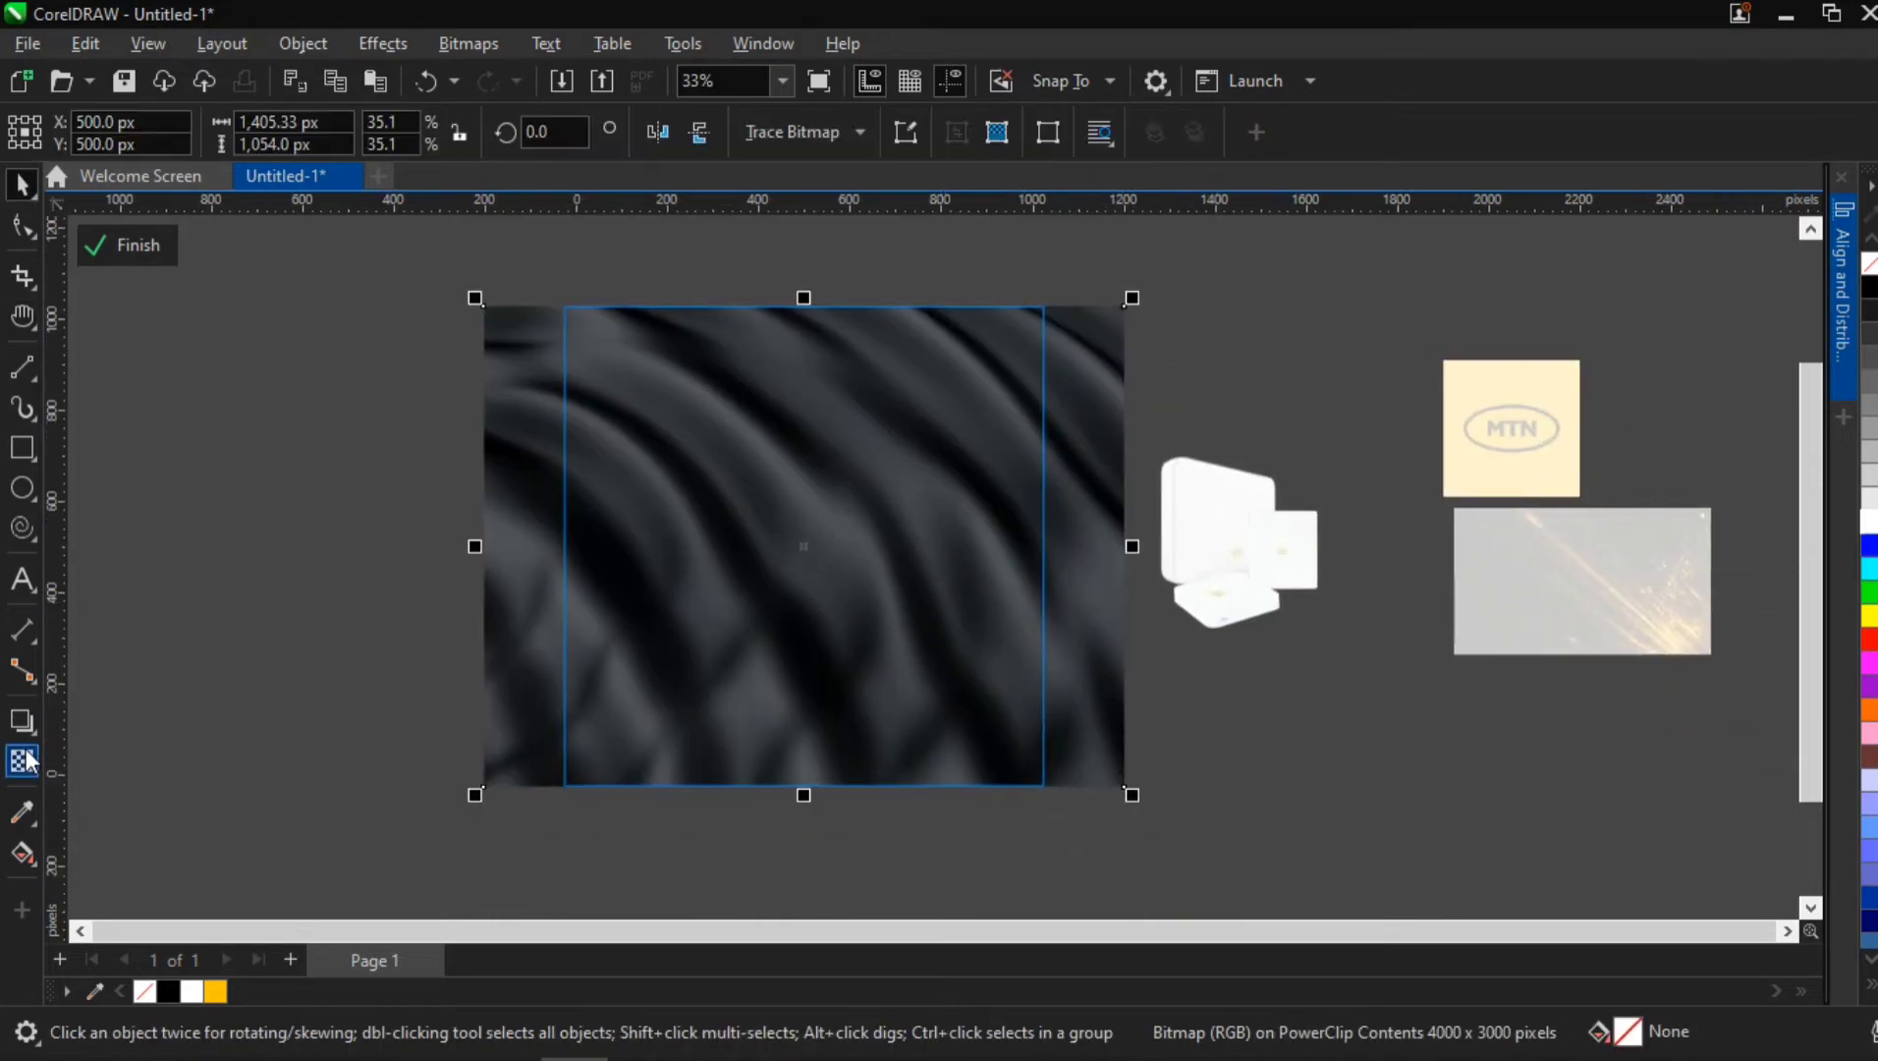
{"action": "left_click", "coordinate": [766, 816]}
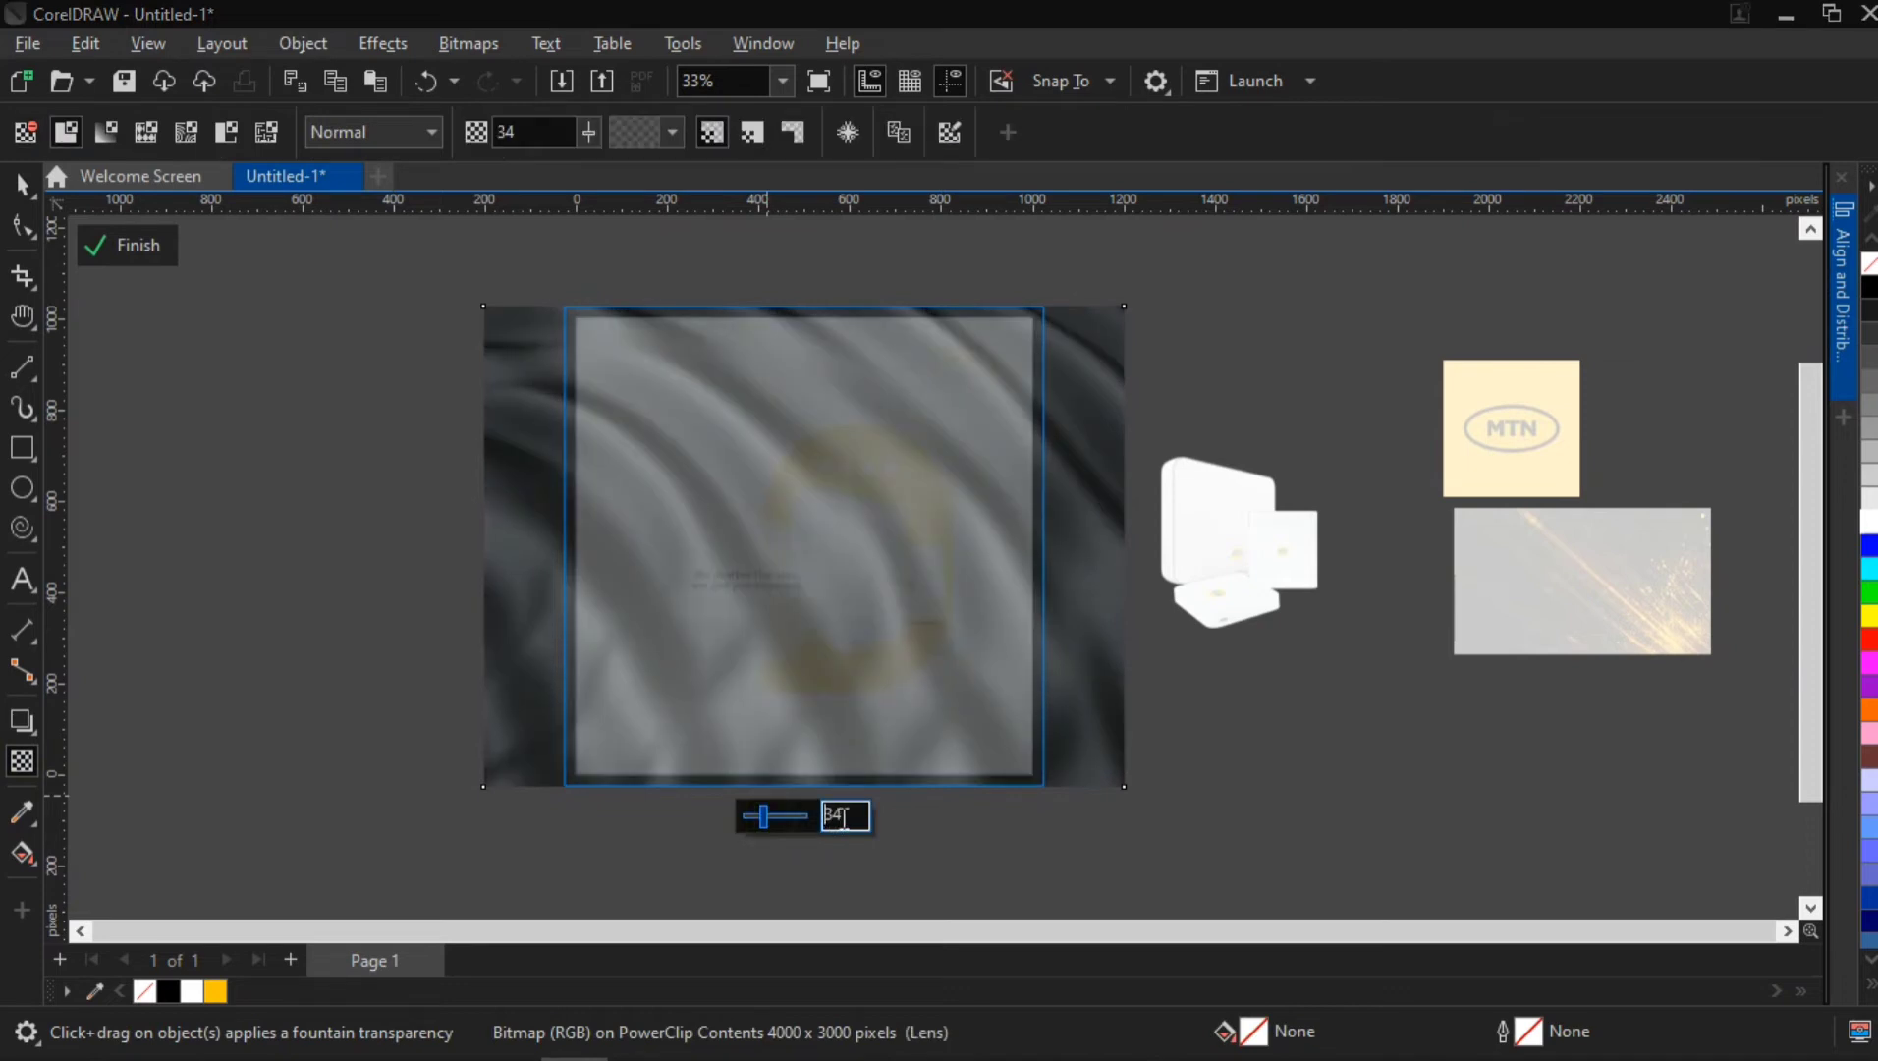
{"action": "key", "text": "Return"}
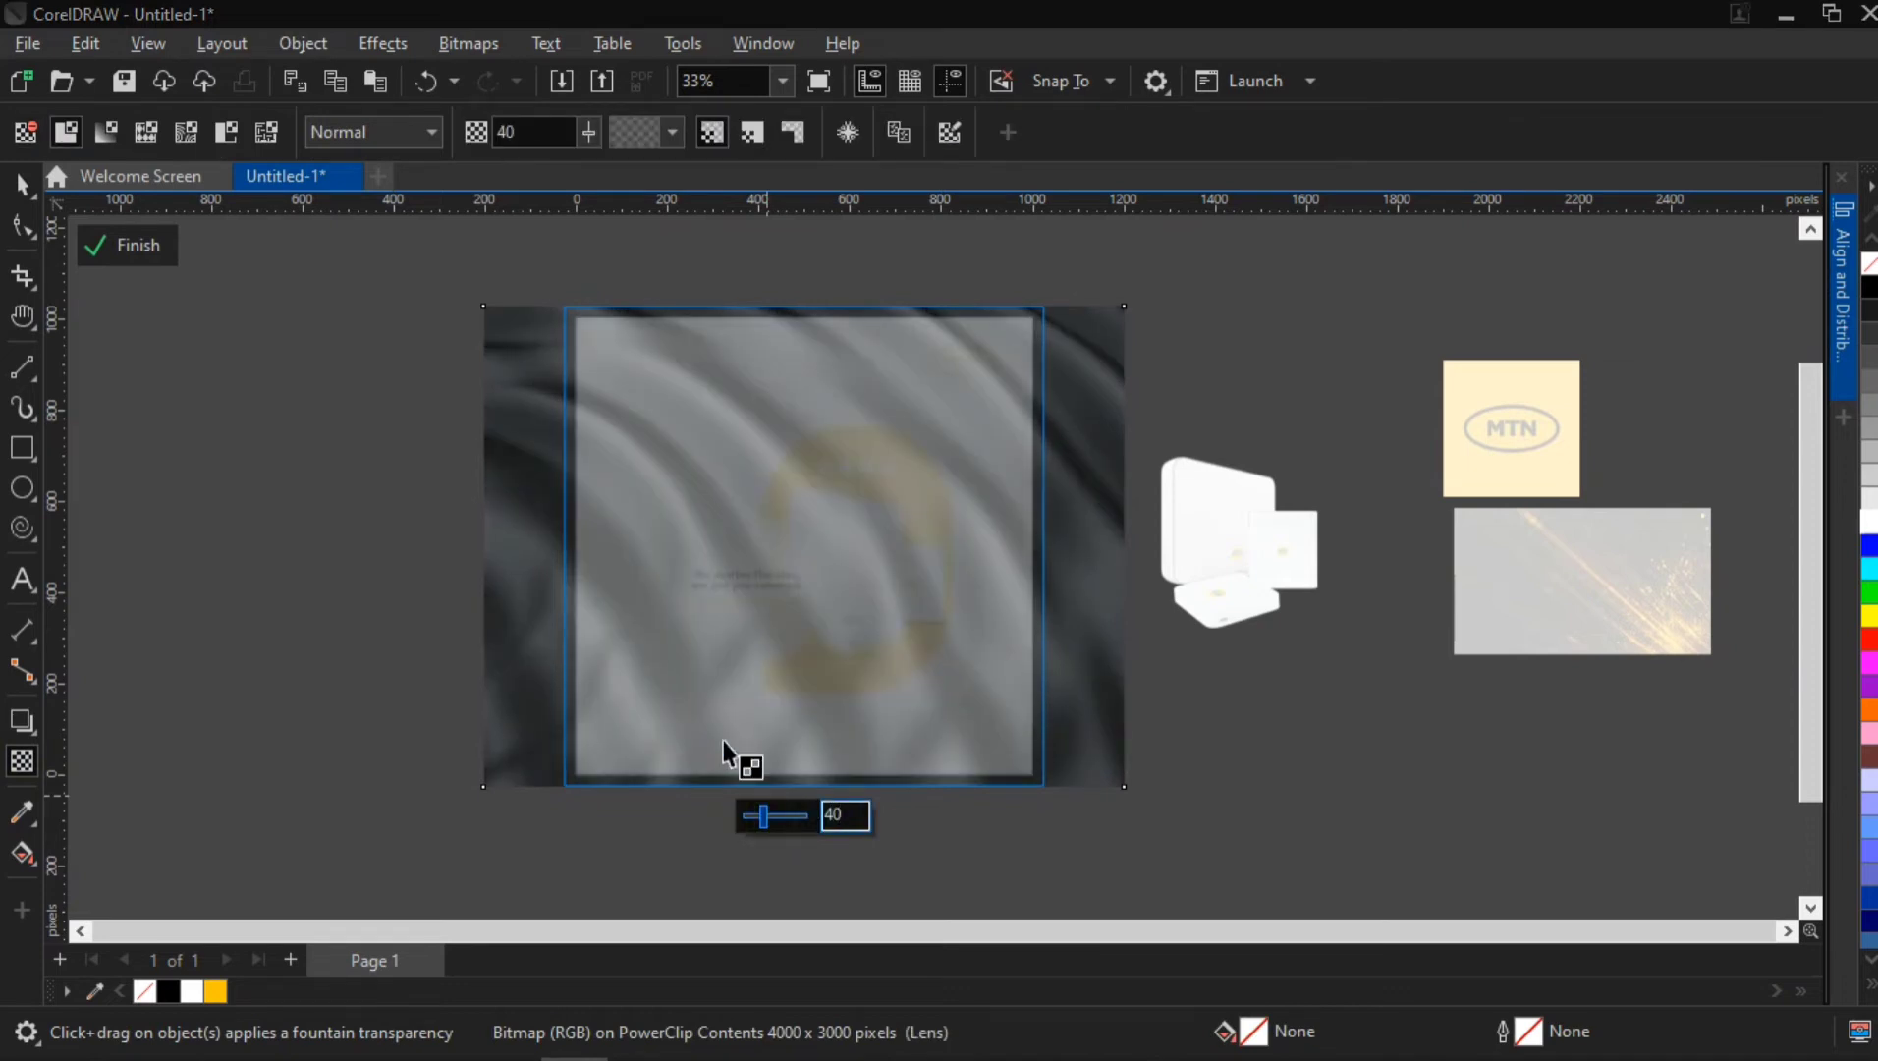
{"action": "left_click", "coordinate": [120, 251]}
{"action": "key", "text": "space"}
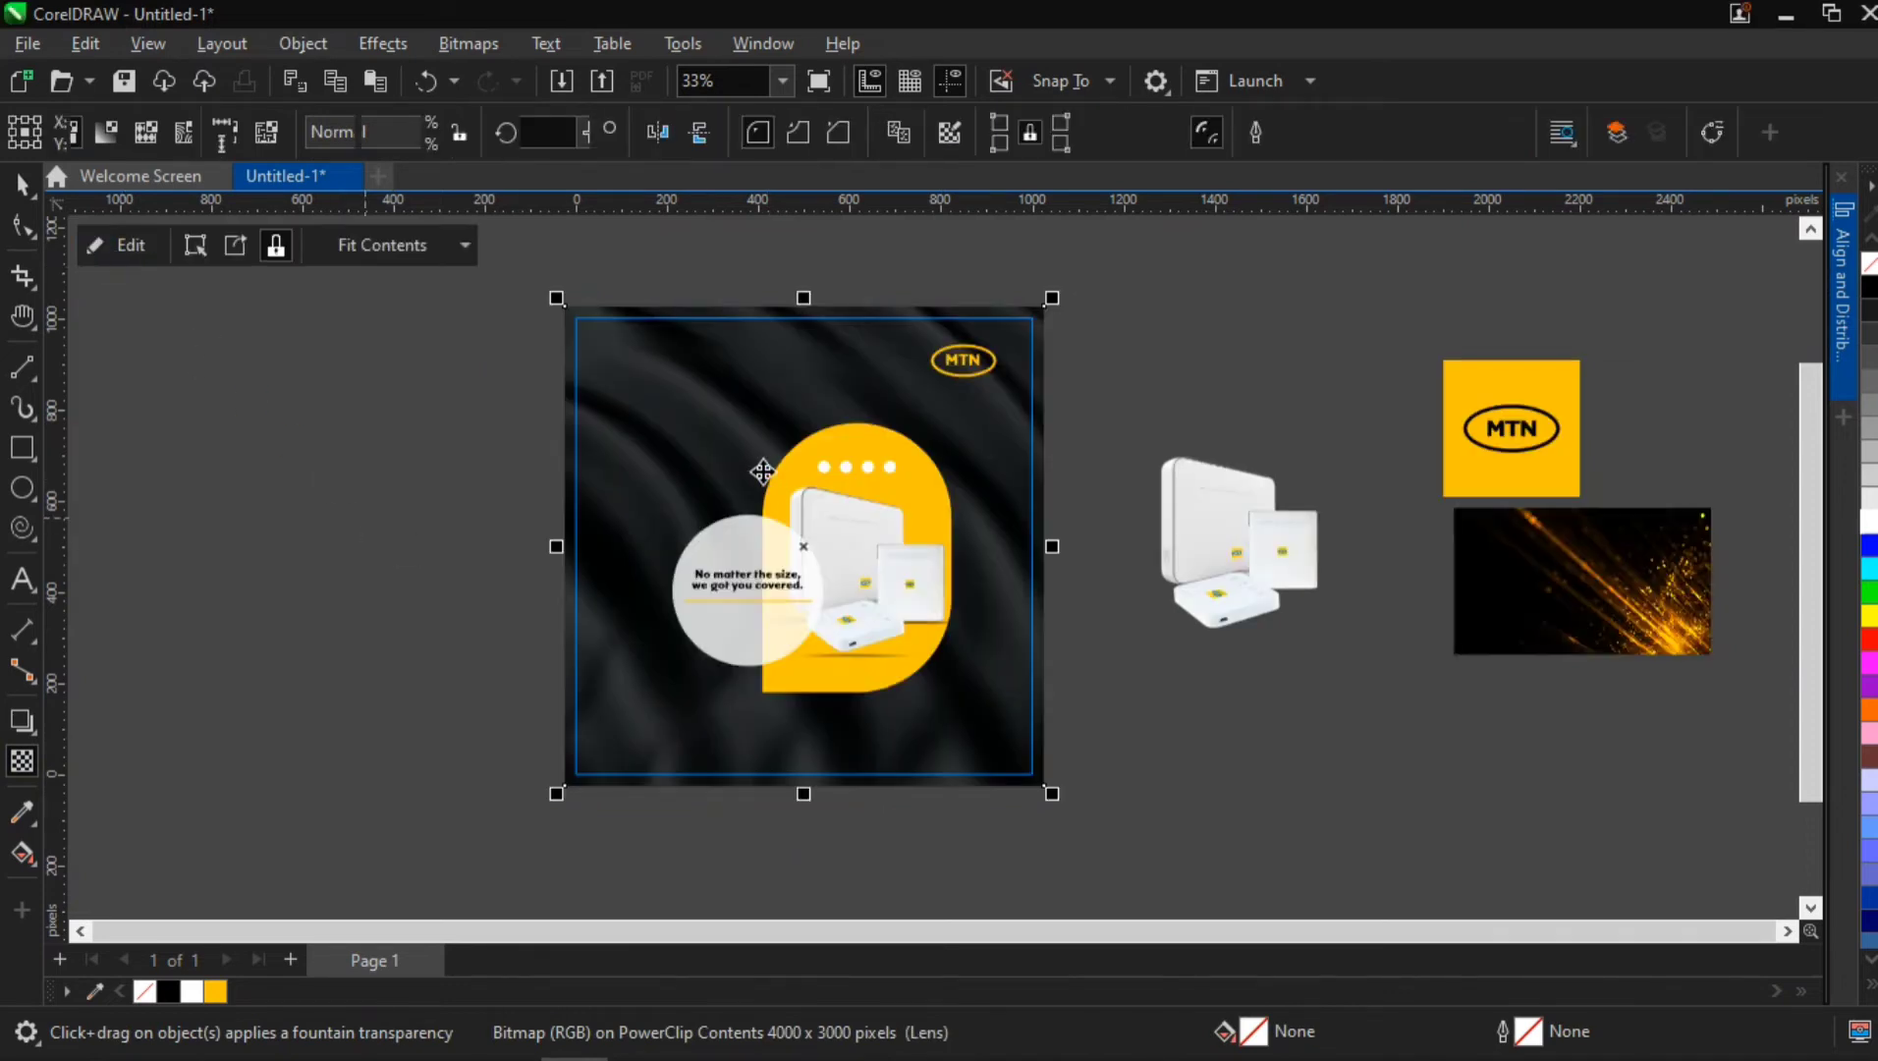
Reopen the background PowerClip, set the dark texture's transparency to 50, and finish editing it
{"action": "double_click", "coordinate": [674, 416]}
{"action": "left_click", "coordinate": [674, 416]}
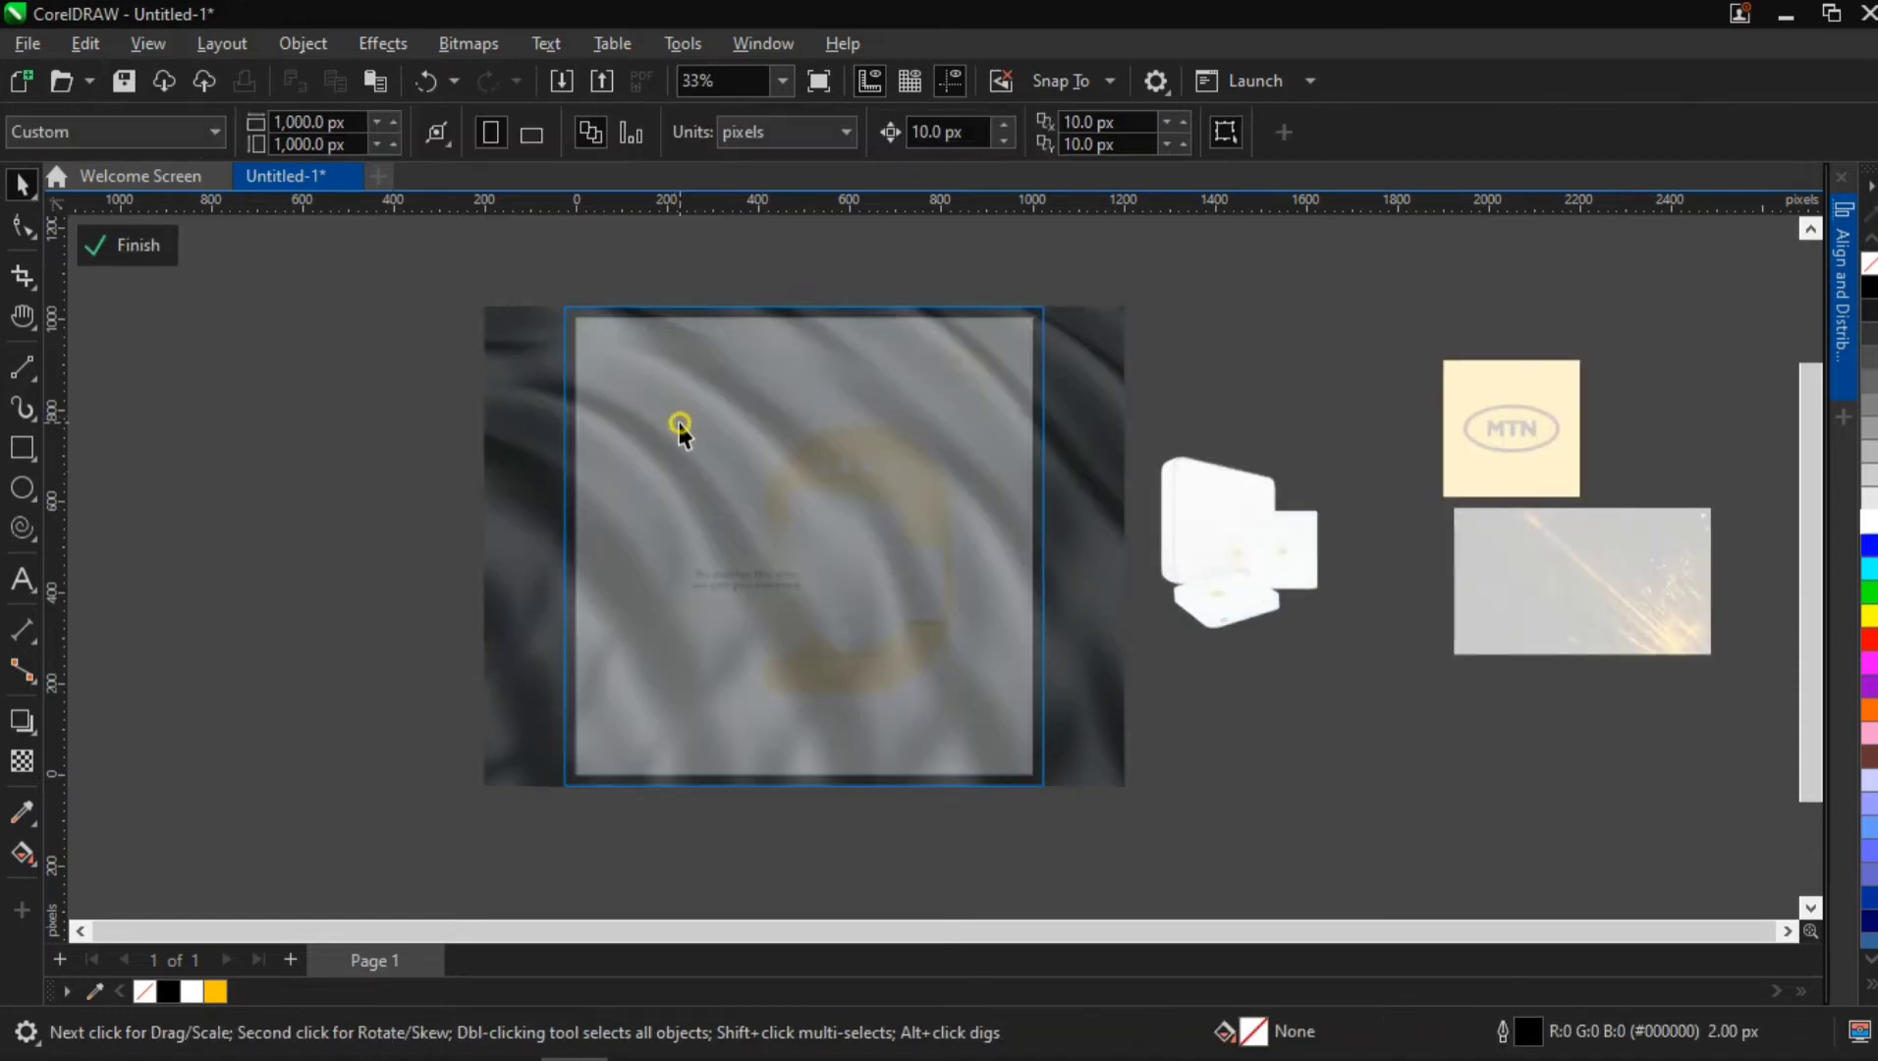
{"action": "left_click", "coordinate": [22, 761]}
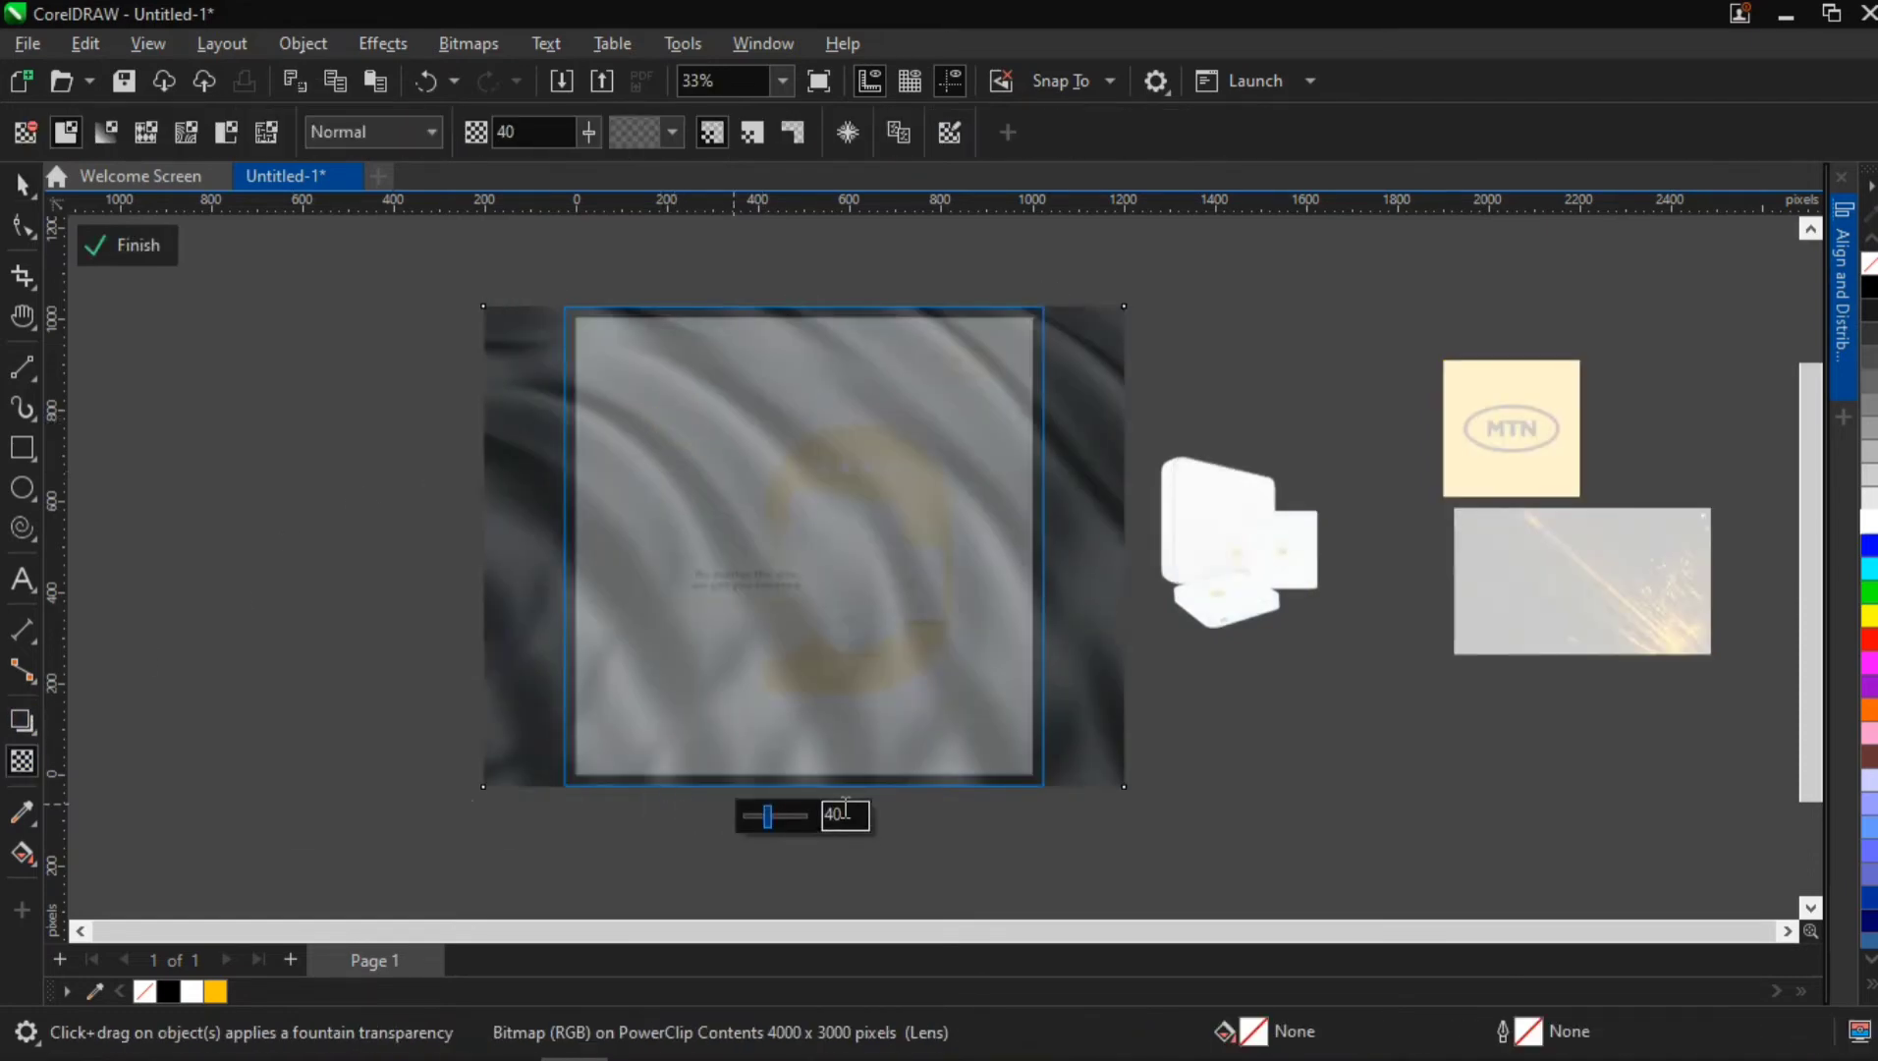
{"action": "double_click", "coordinate": [834, 816]}
{"action": "type", "text": "50"}
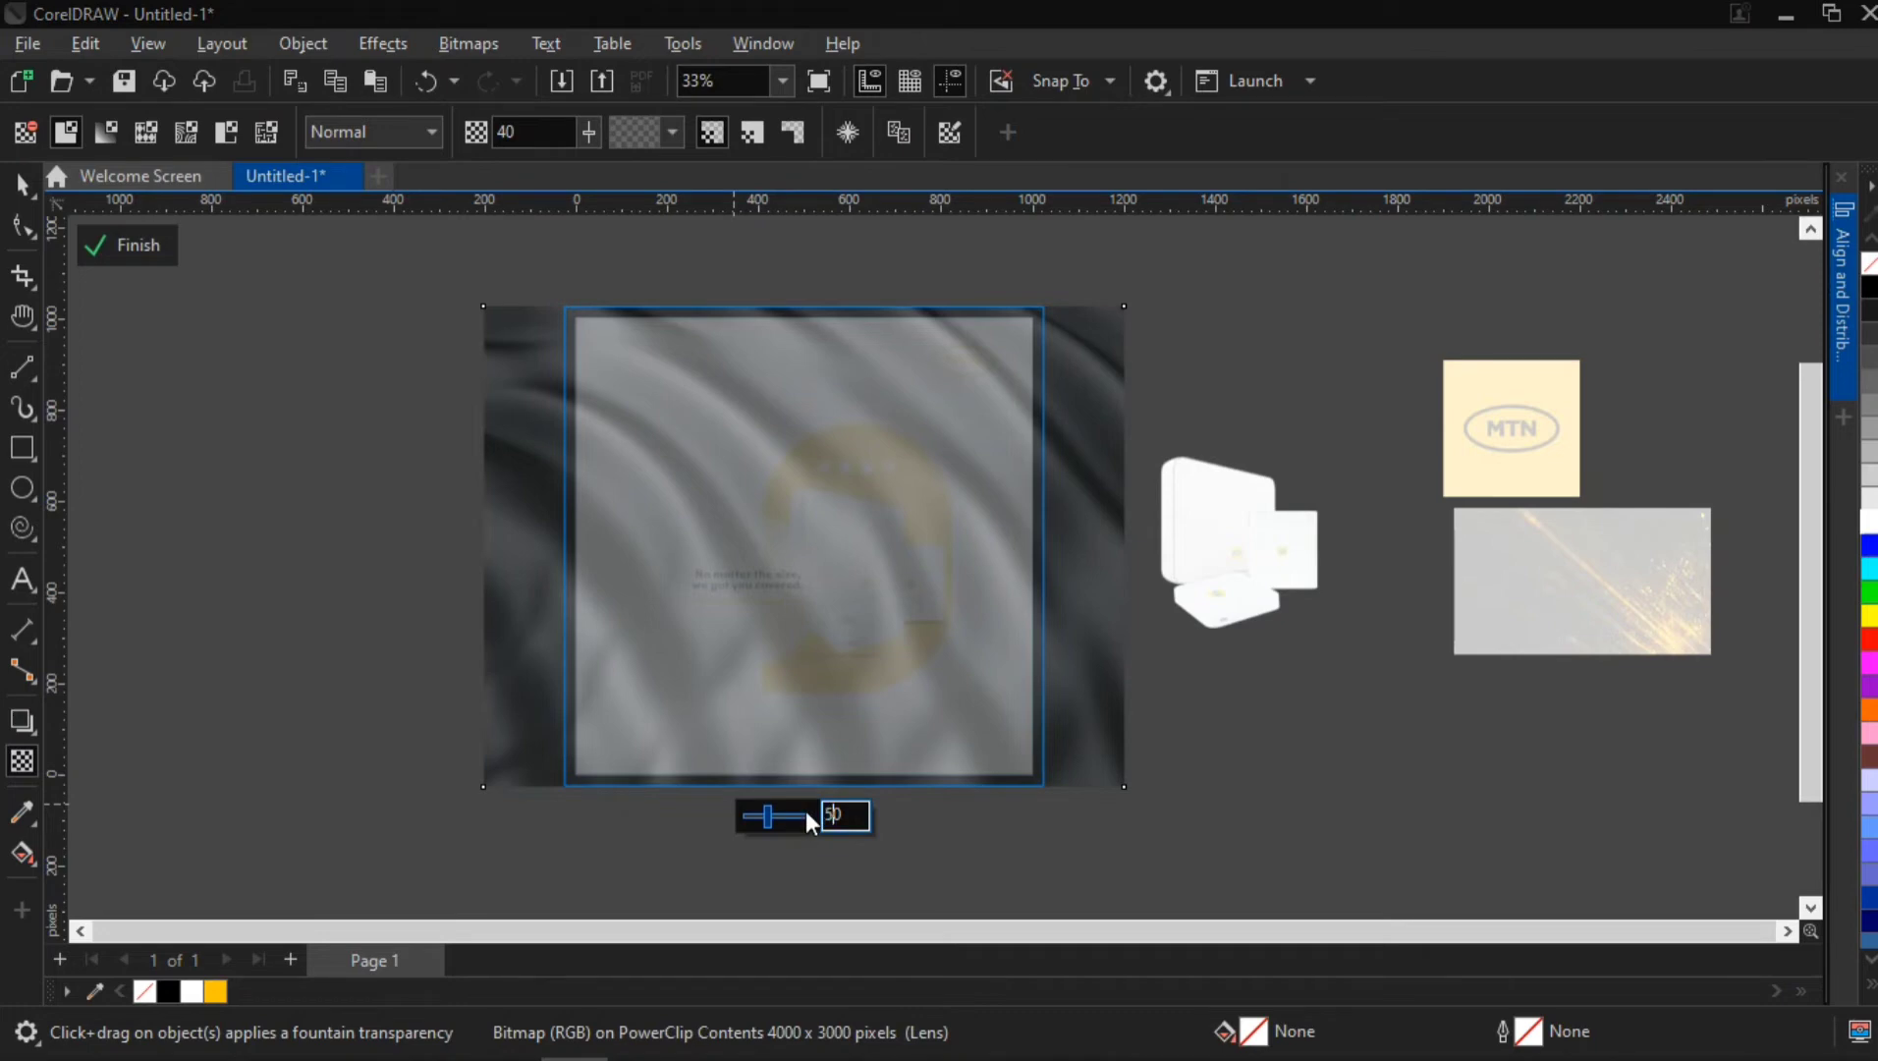
{"action": "key", "text": "Return"}
{"action": "left_click", "coordinate": [139, 249]}
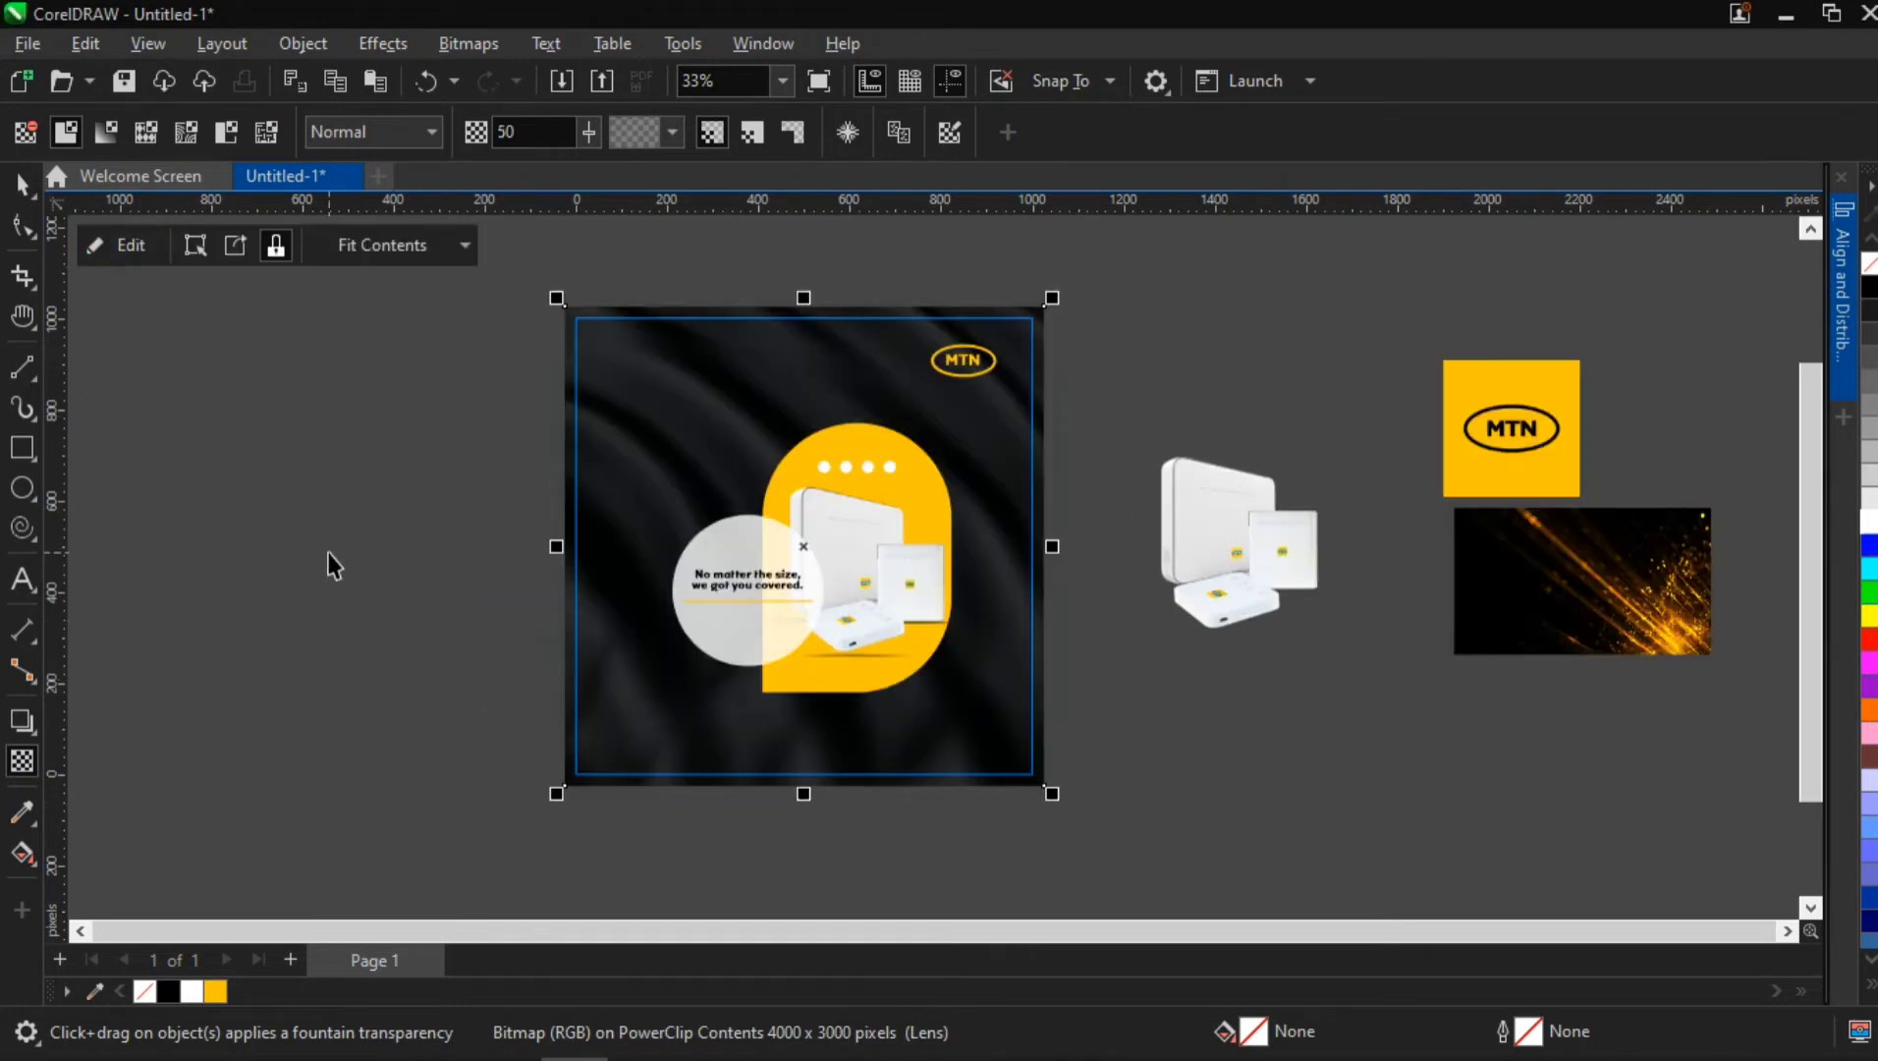
{"action": "key", "text": "space"}
{"action": "left_click", "coordinate": [334, 564]}
Place a copy of the golden sparks image over the flyer's lower-right corner, centred at about X 799, Y 136 px
{"action": "scroll", "coordinate": [919, 717], "scroll_direction": "up", "scroll_amount": 1}
{"action": "scroll", "coordinate": [962, 534], "scroll_direction": "down", "scroll_amount": 1}
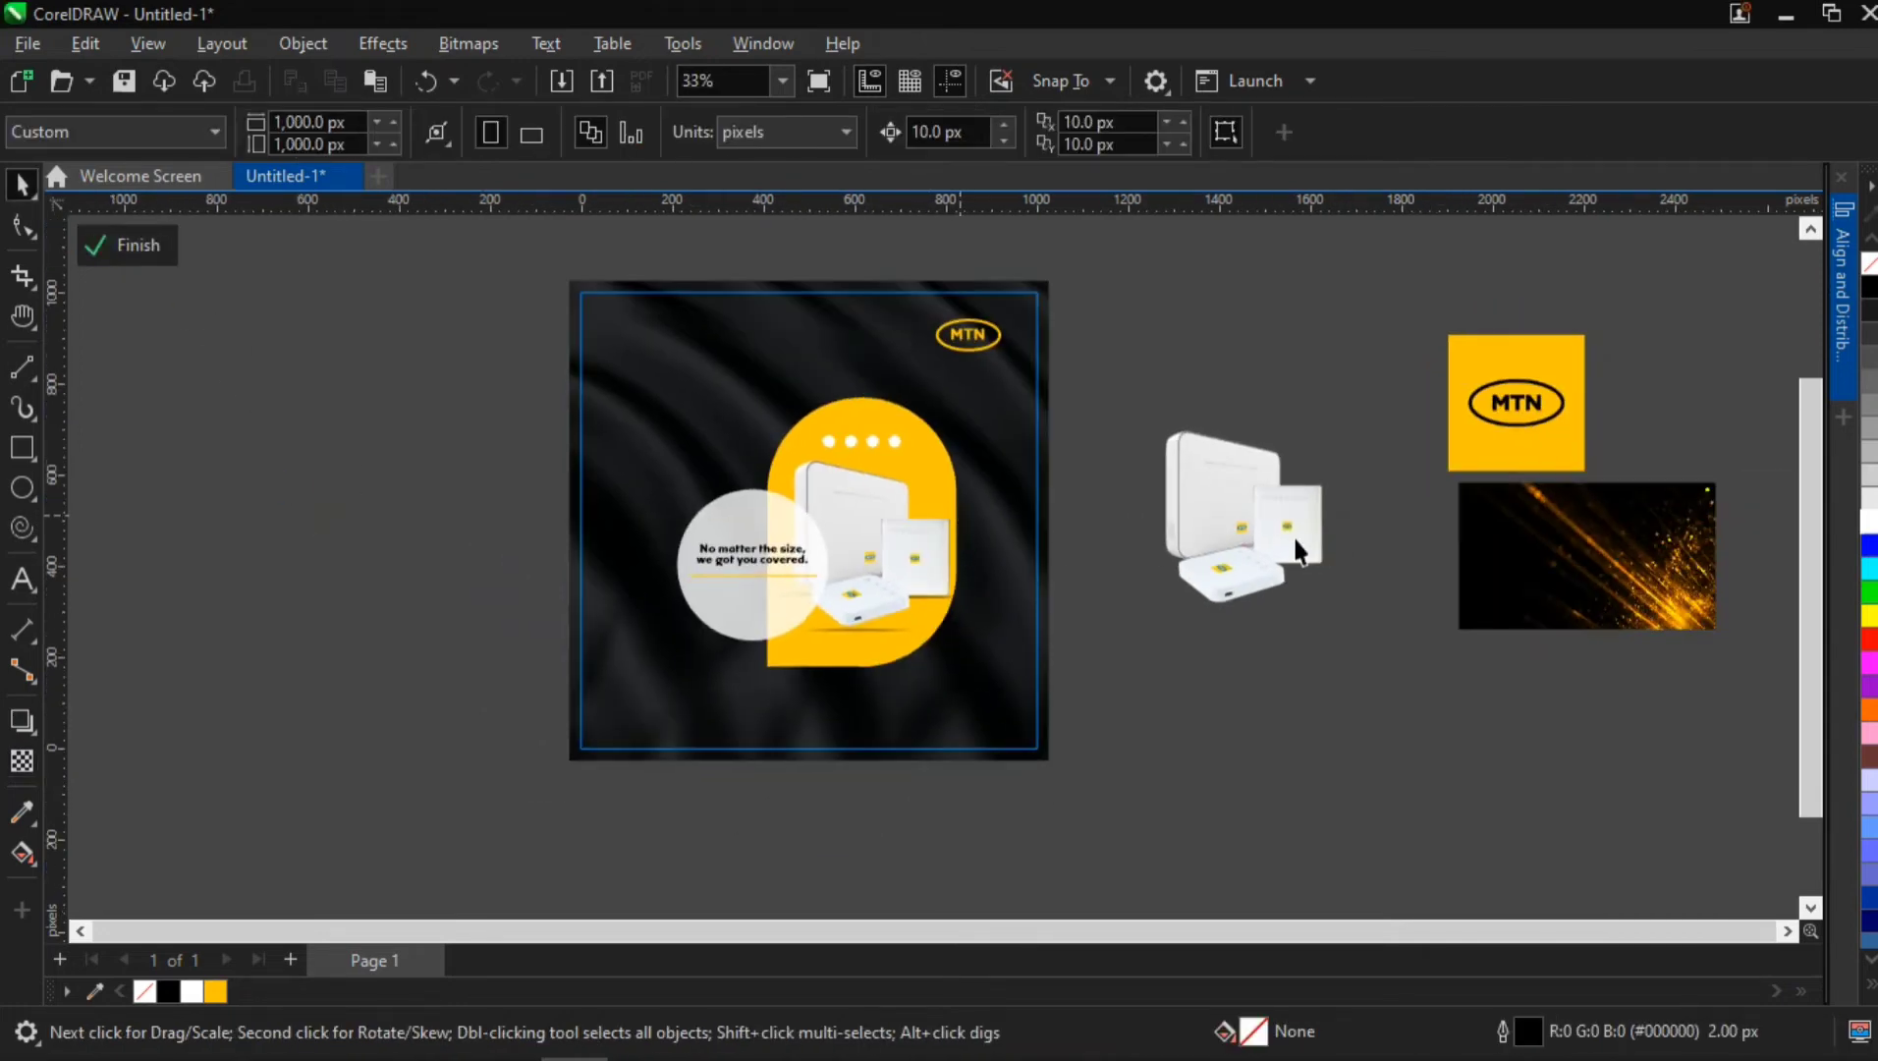
{"action": "left_click_drag", "start_coordinate": [1547, 550], "coordinate": [1057, 680]}
{"action": "right_click", "coordinate": [1280, 657]}
{"action": "scroll", "coordinate": [1108, 763], "scroll_direction": "up", "scroll_amount": 3}
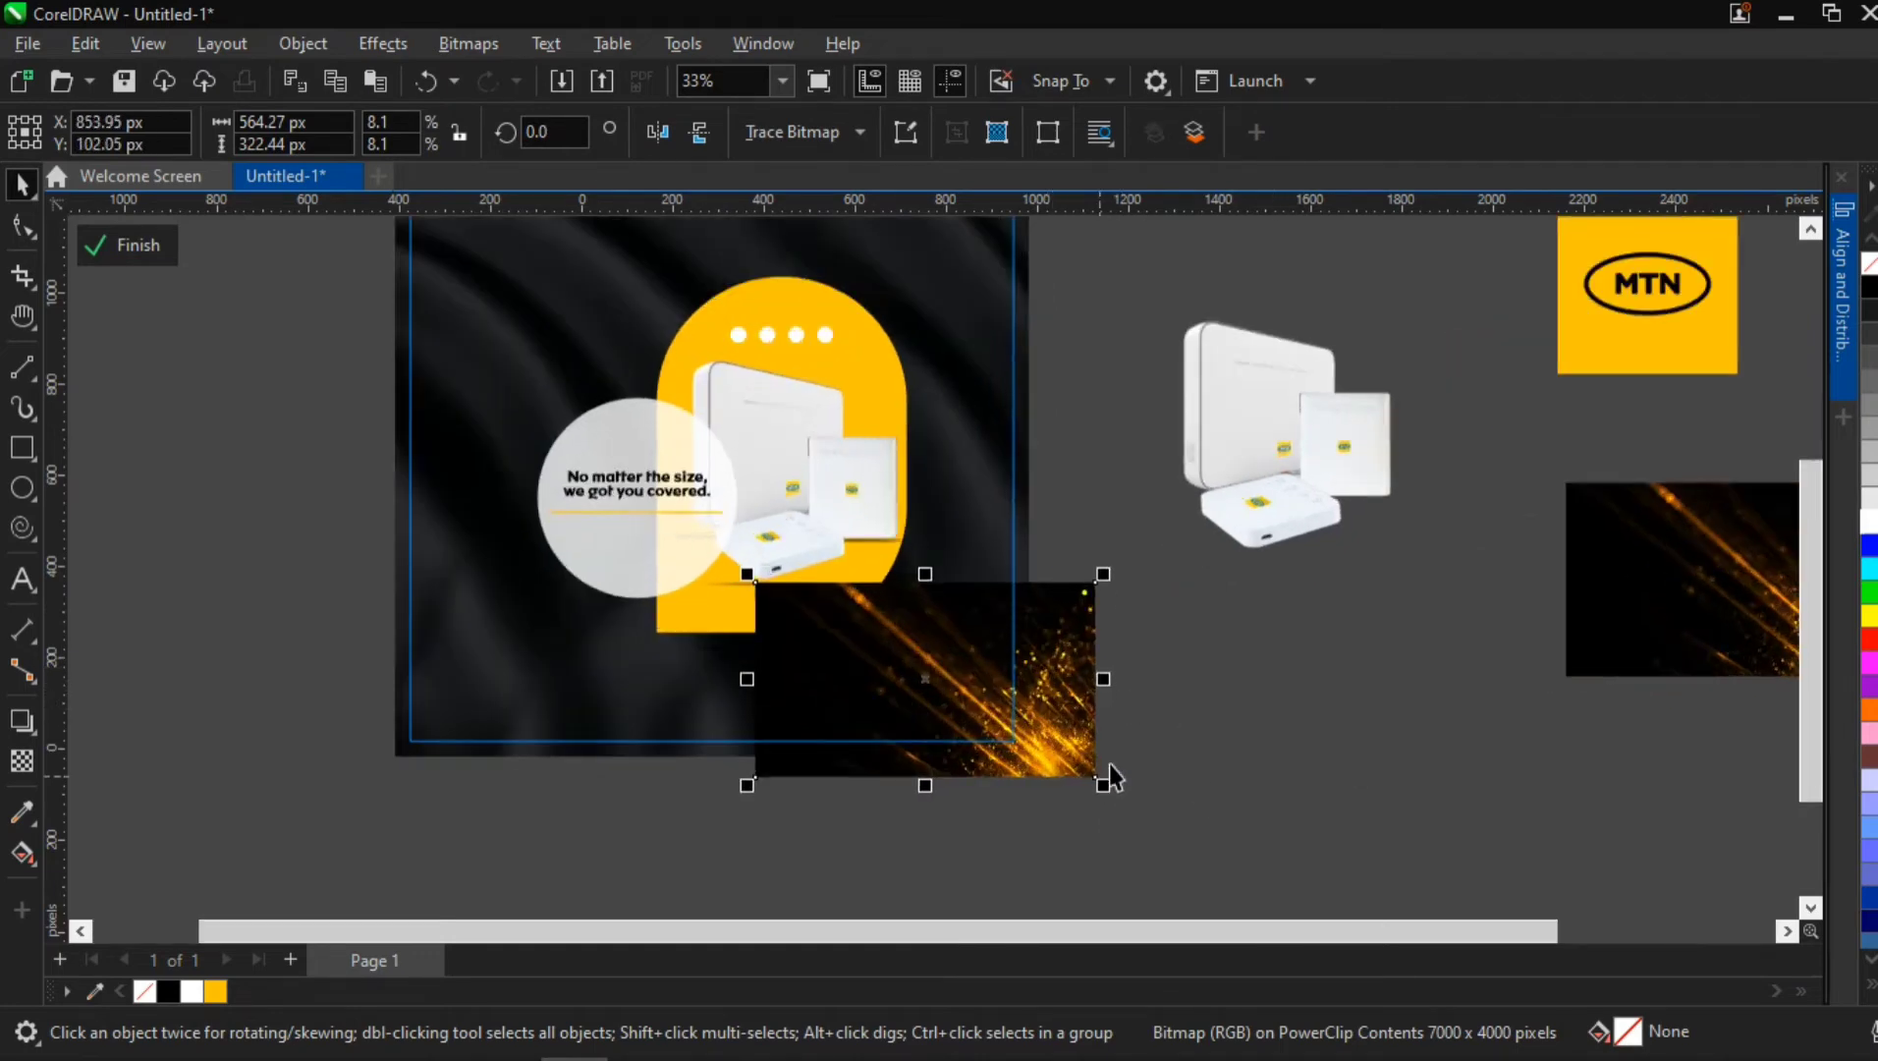
{"action": "key", "text": "h"}
{"action": "left_click_drag", "start_coordinate": [987, 666], "coordinate": [791, 654]}
{"action": "scroll", "coordinate": [773, 634], "scroll_direction": "up", "scroll_amount": 1}
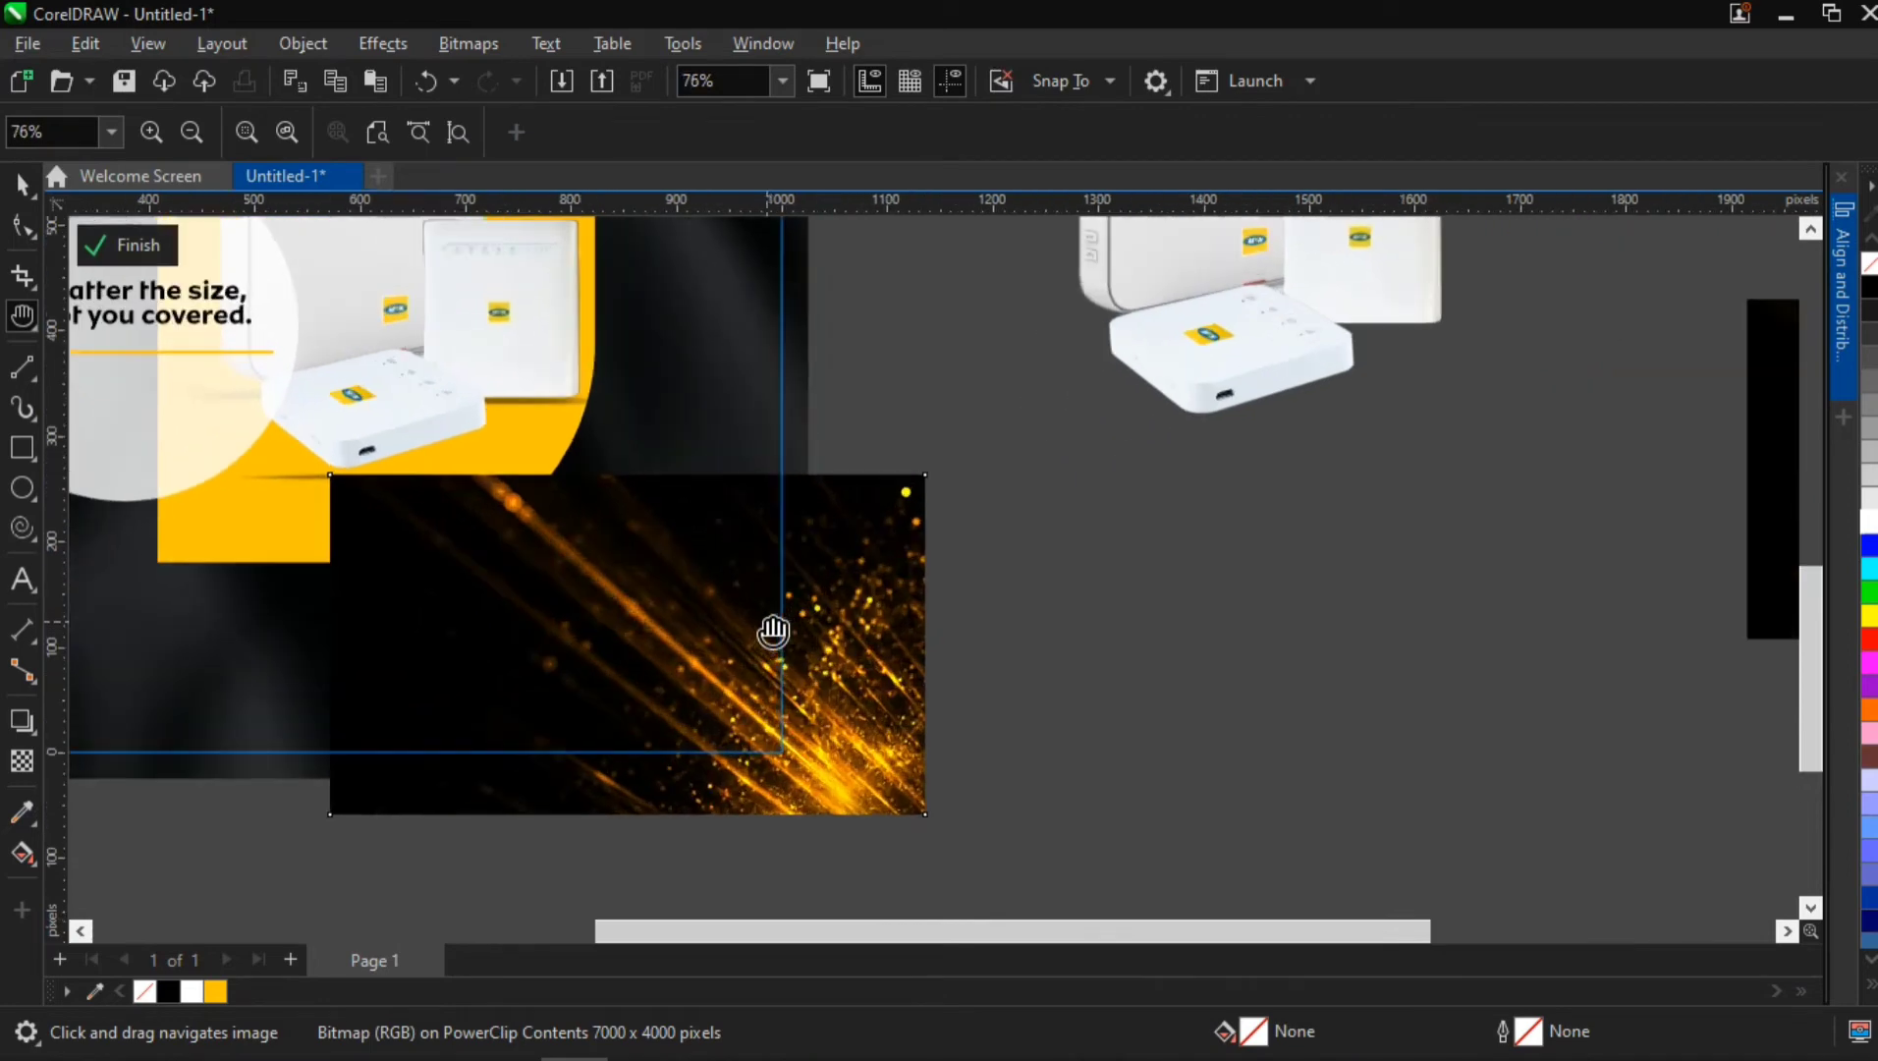
{"action": "left_click_drag", "start_coordinate": [747, 582], "coordinate": [715, 561]}
{"action": "key", "text": "space"}
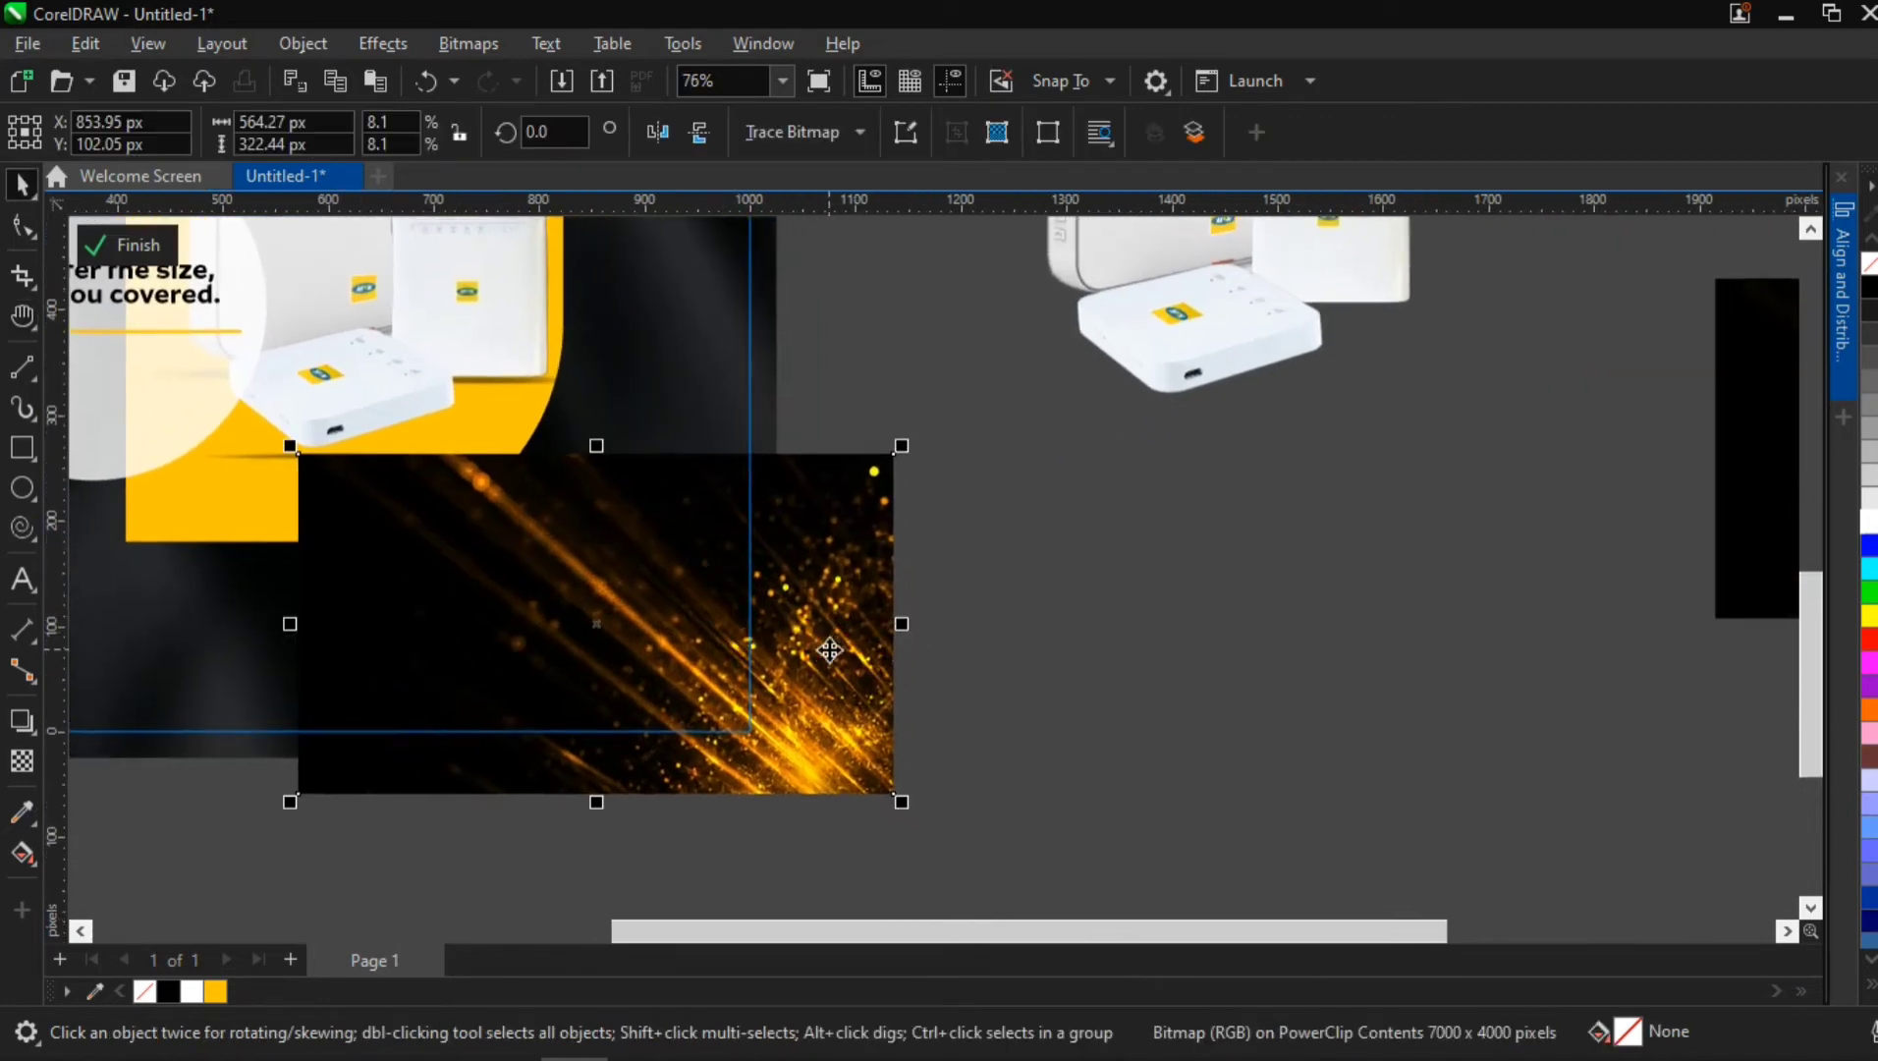
{"action": "left_click_drag", "start_coordinate": [859, 640], "coordinate": [773, 622]}
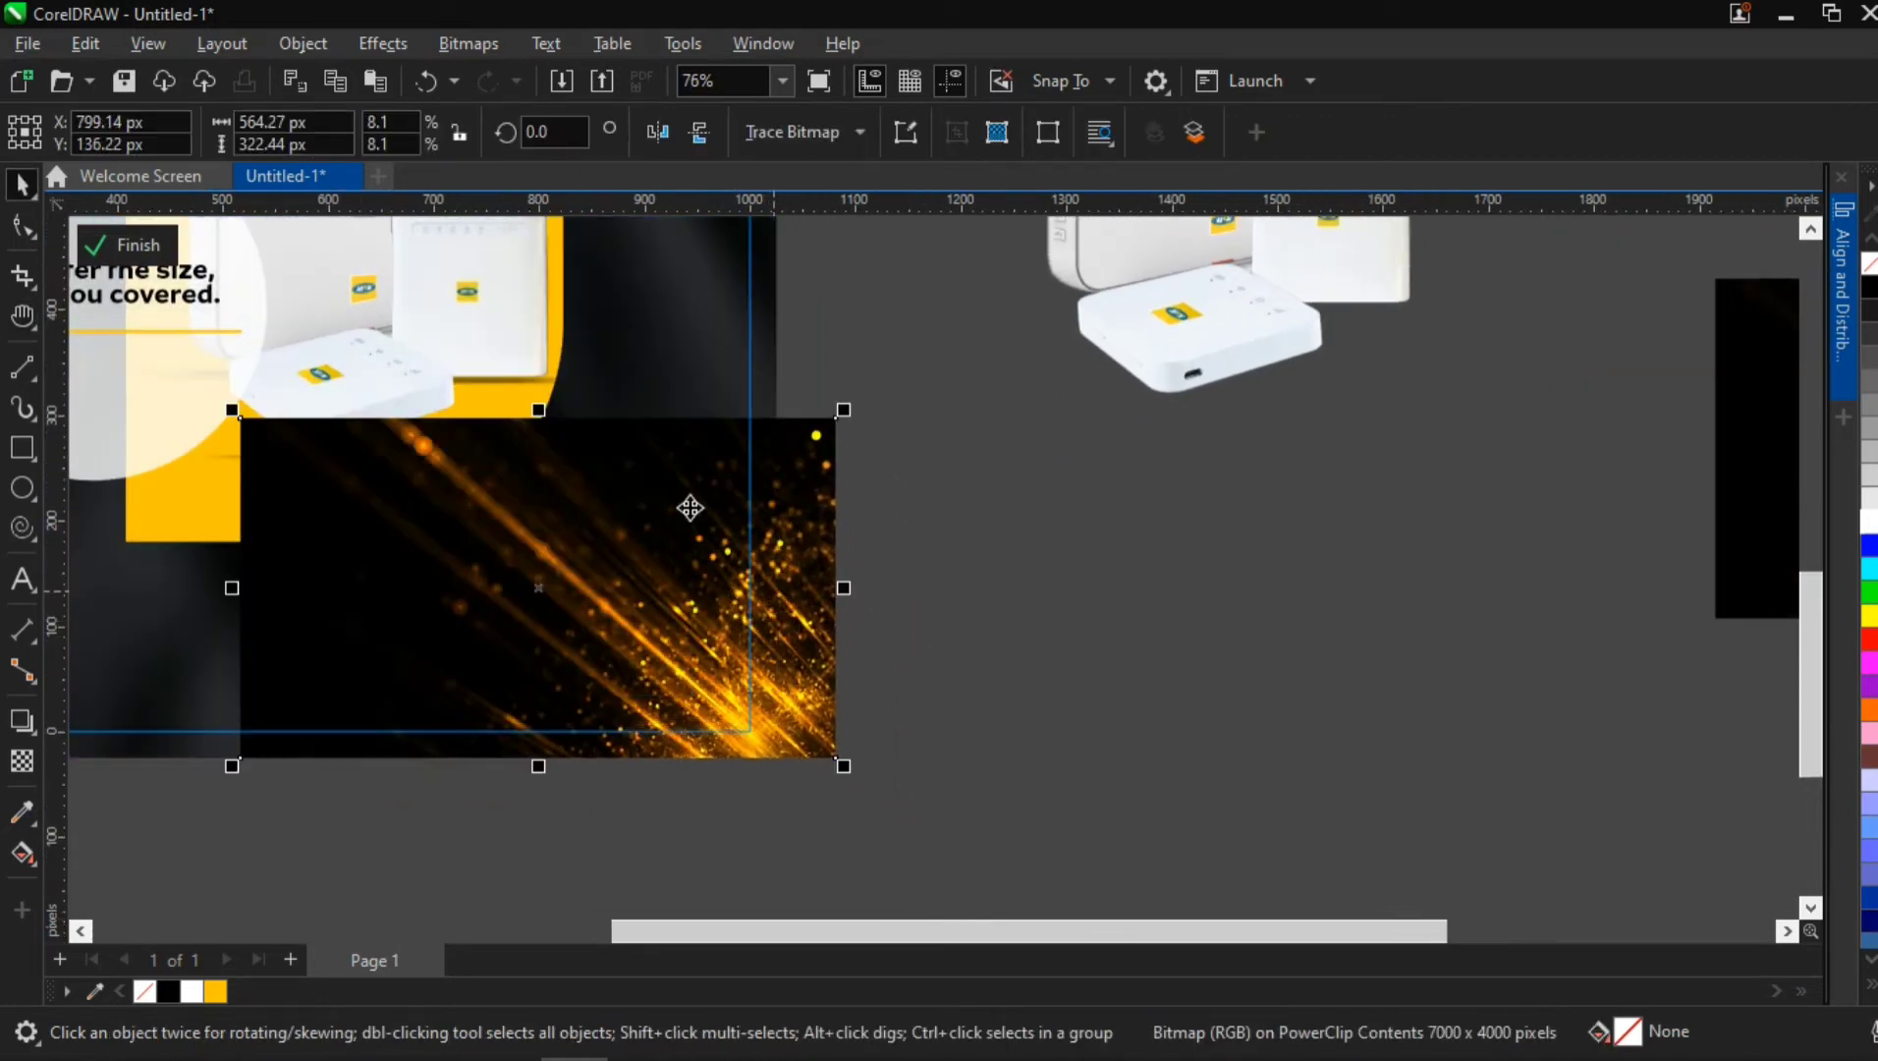
Apply an elliptical fountain transparency to the copied sparks image
{"action": "left_click", "coordinate": [30, 752]}
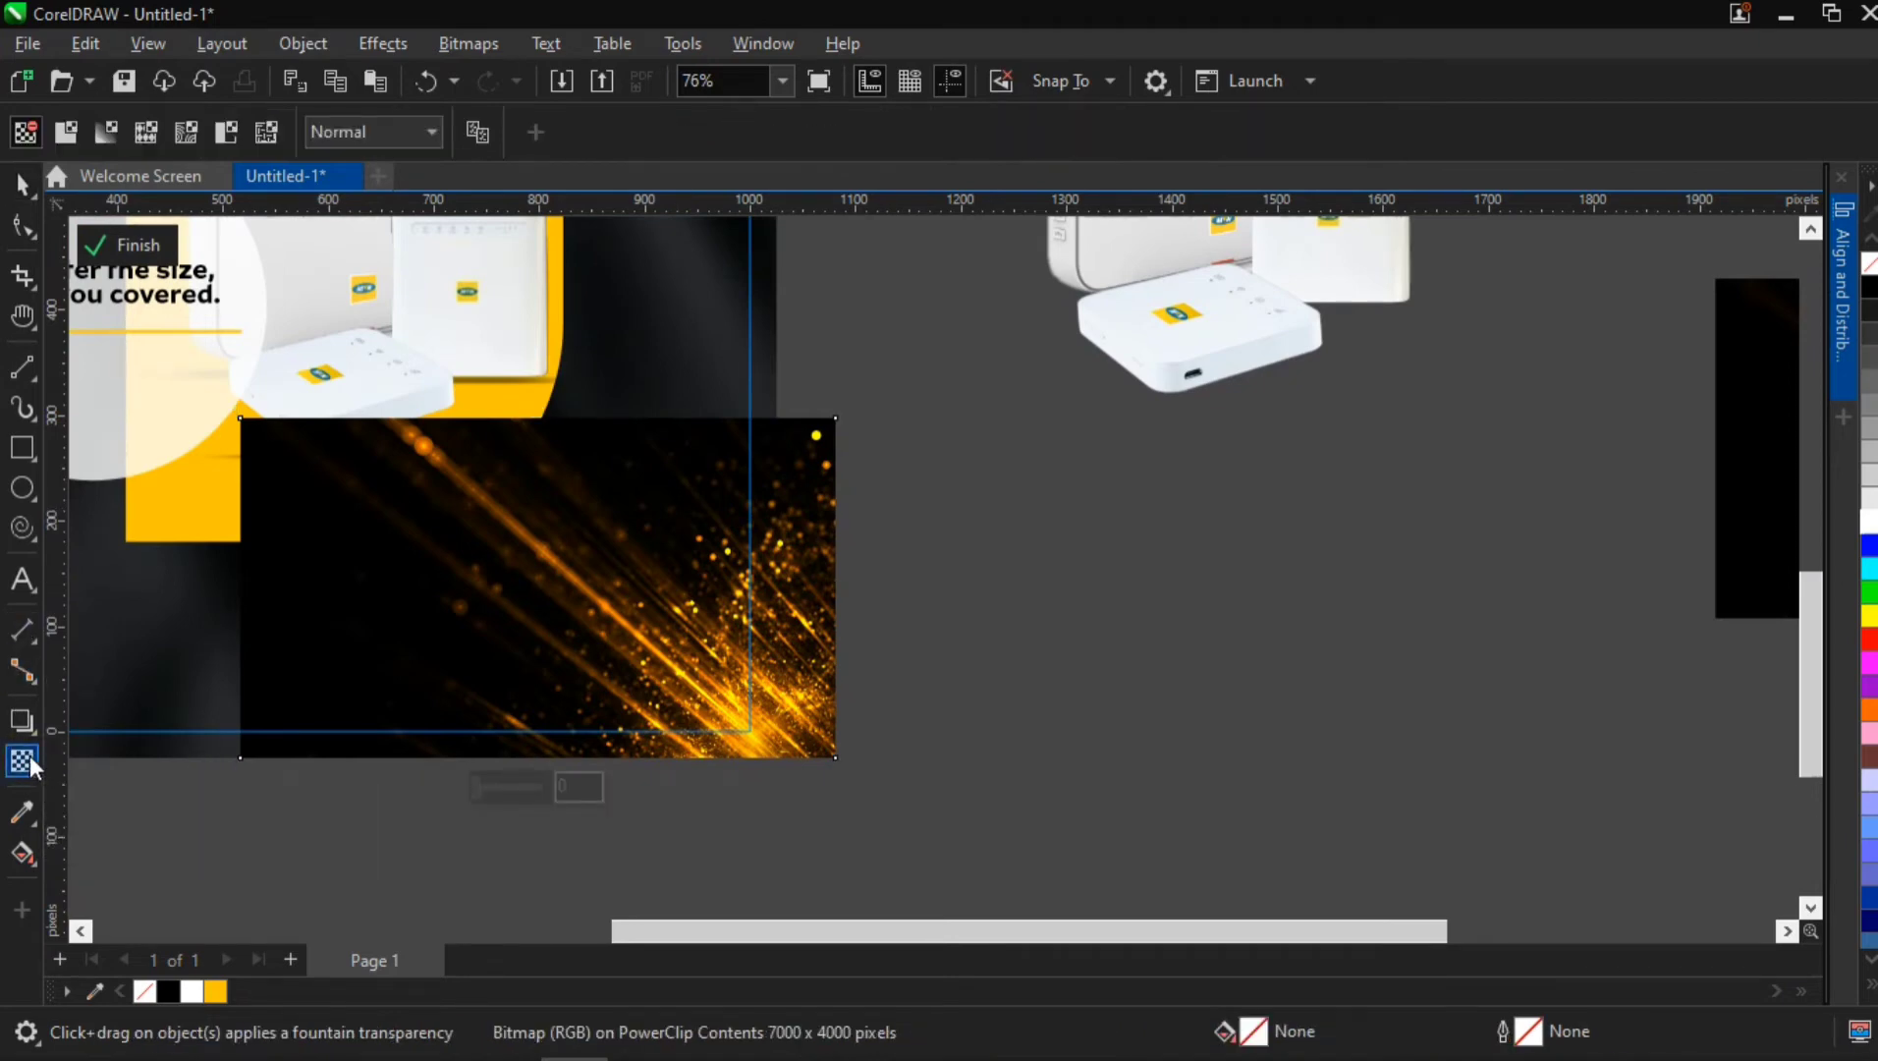
{"action": "left_click", "coordinate": [104, 136]}
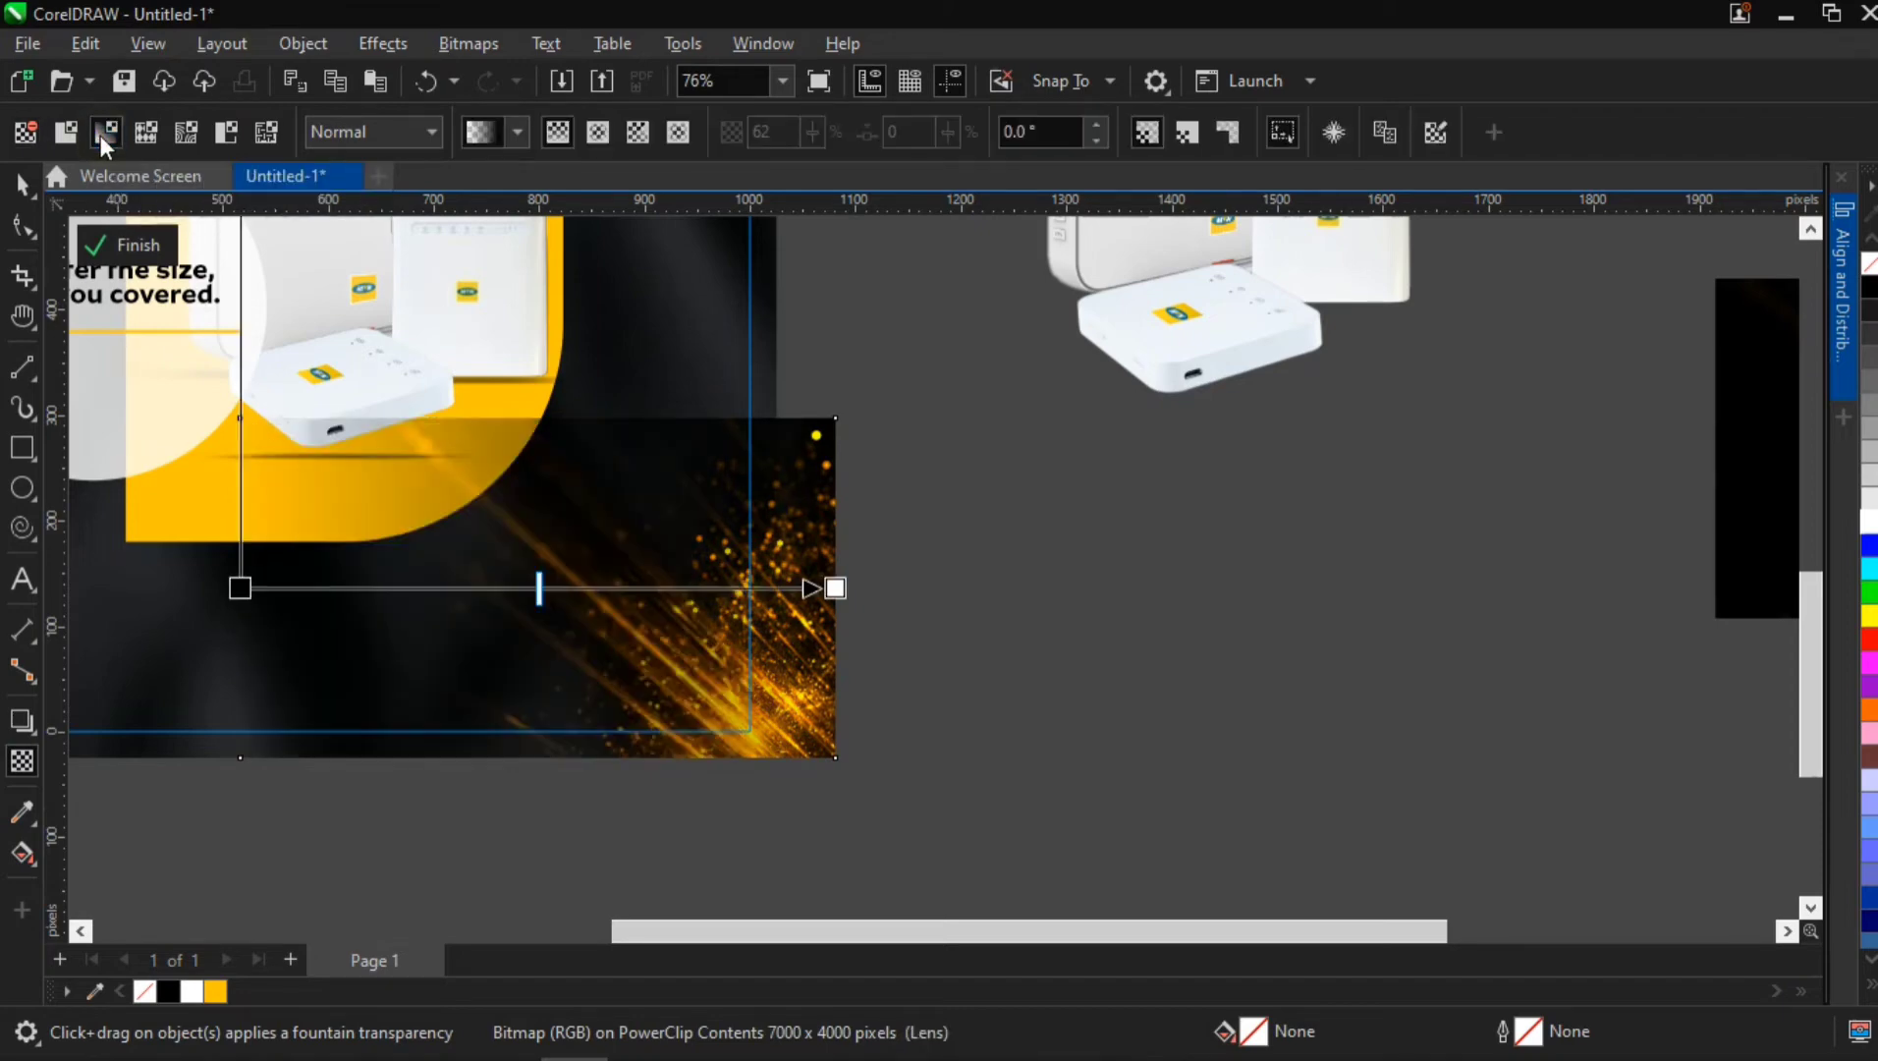
{"action": "left_click", "coordinate": [598, 130]}
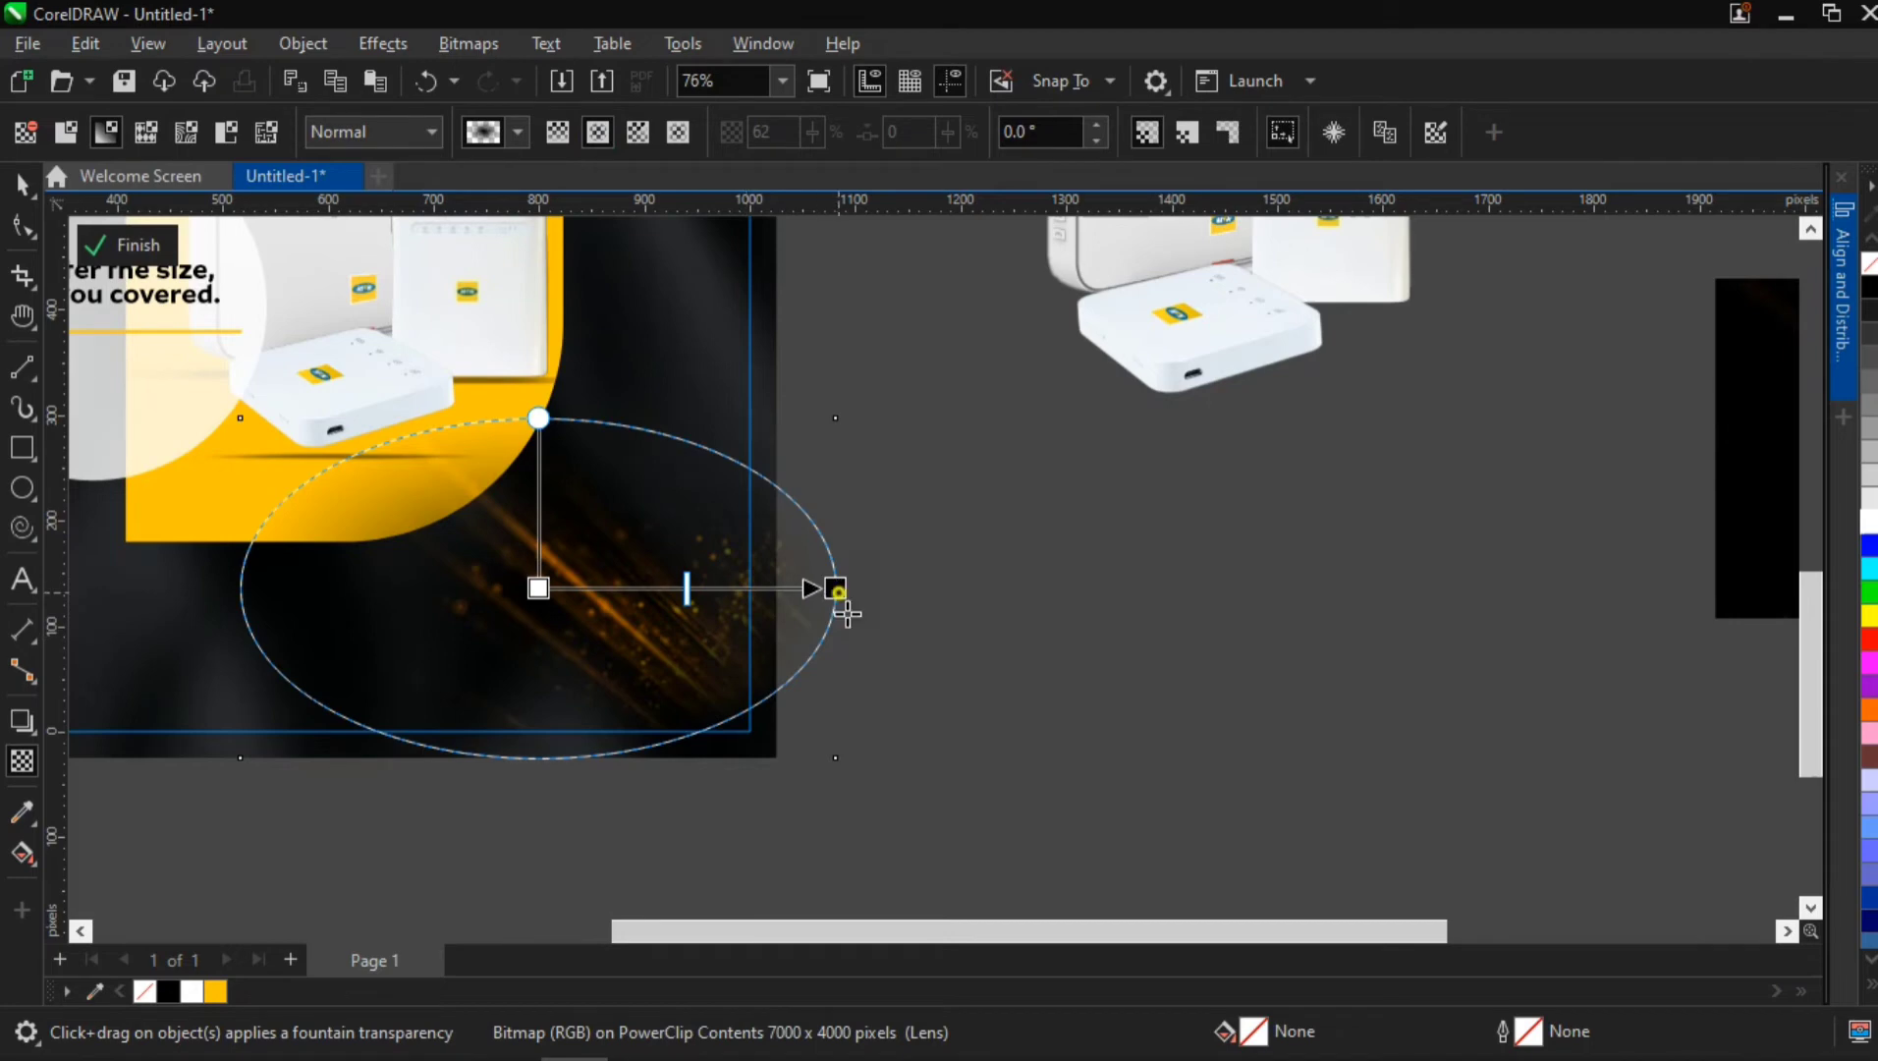
Tilt the elliptical transparency to about -43.4° and shift its centre towards the flyer's lower-right corner, fading the sparks image's edges
{"action": "left_click_drag", "start_coordinate": [838, 592], "coordinate": [806, 738]}
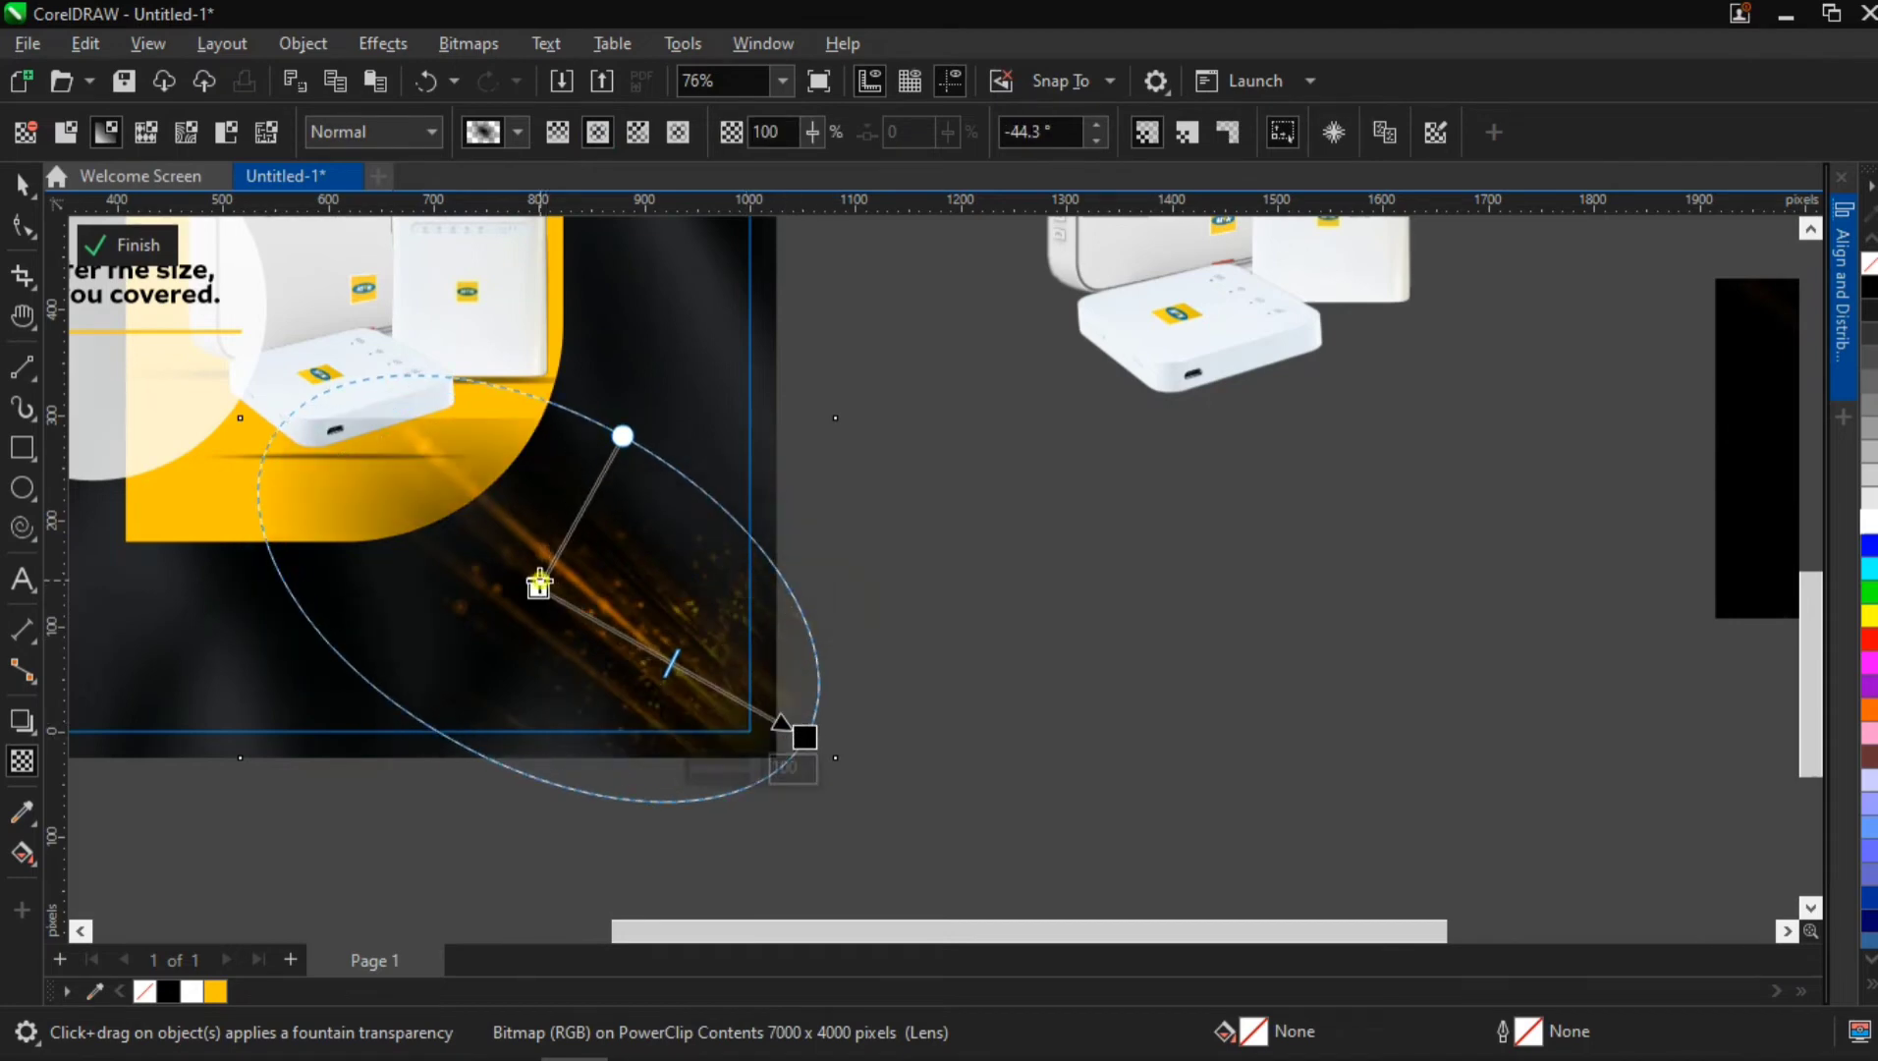
{"action": "left_click_drag", "start_coordinate": [539, 584], "coordinate": [585, 621]}
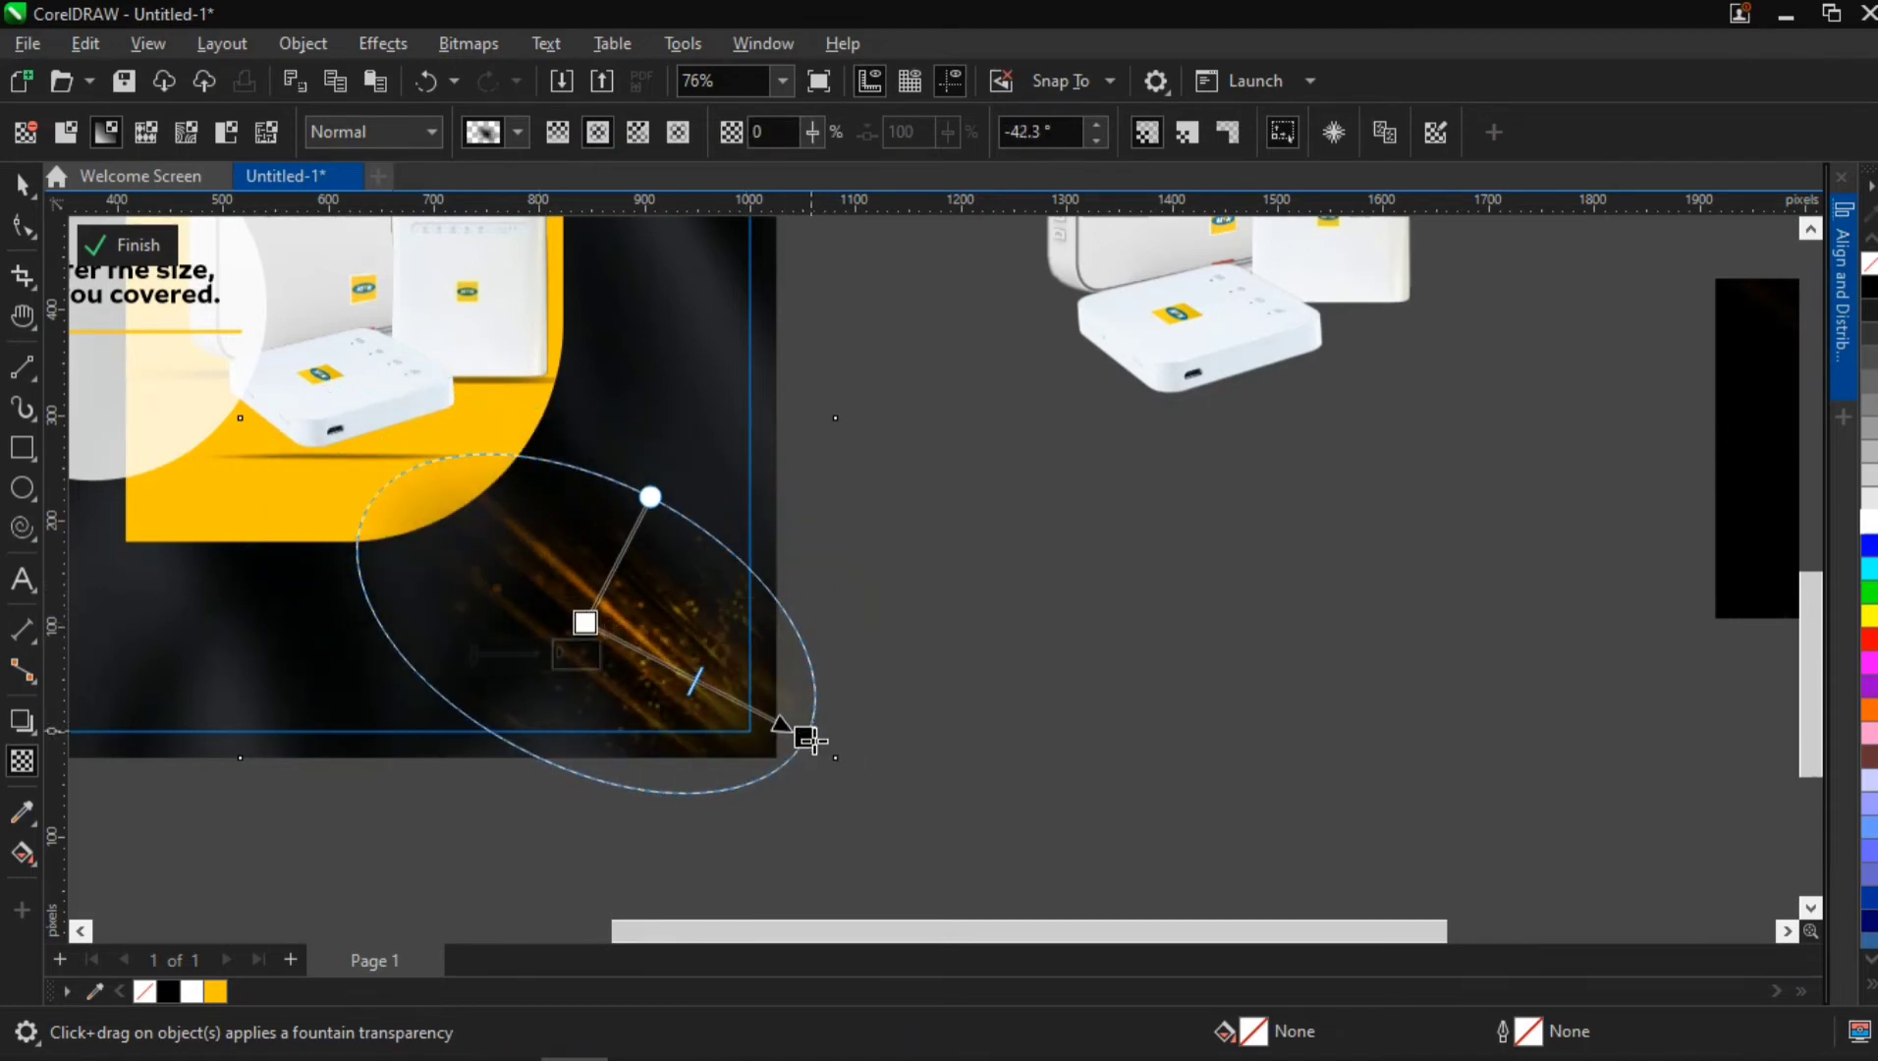
{"action": "mouse_move", "coordinate": [811, 741]}
{"action": "left_mouse_down"}
{"action": "mouse_move", "coordinate": [842, 760]}
{"action": "mouse_move", "coordinate": [797, 753]}
{"action": "left_mouse_up"}
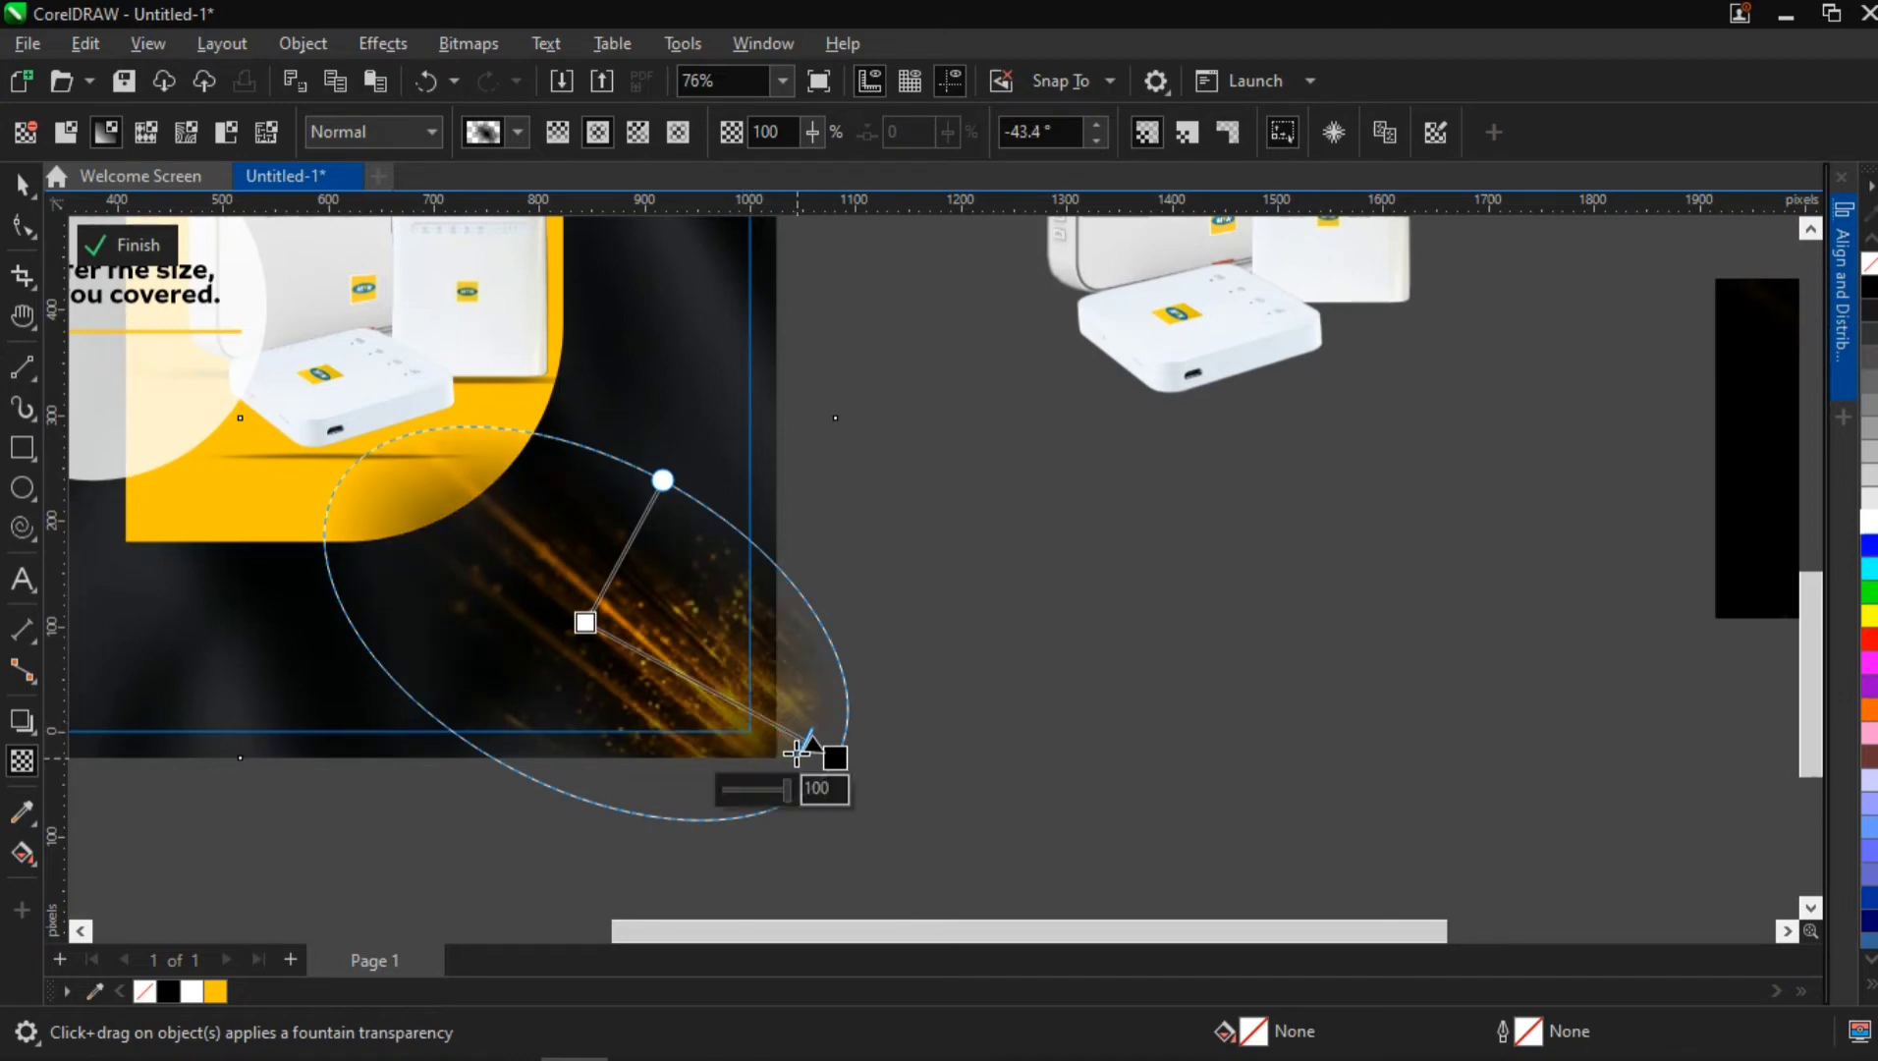
{"action": "left_click_drag", "start_coordinate": [382, 440], "coordinate": [432, 465]}
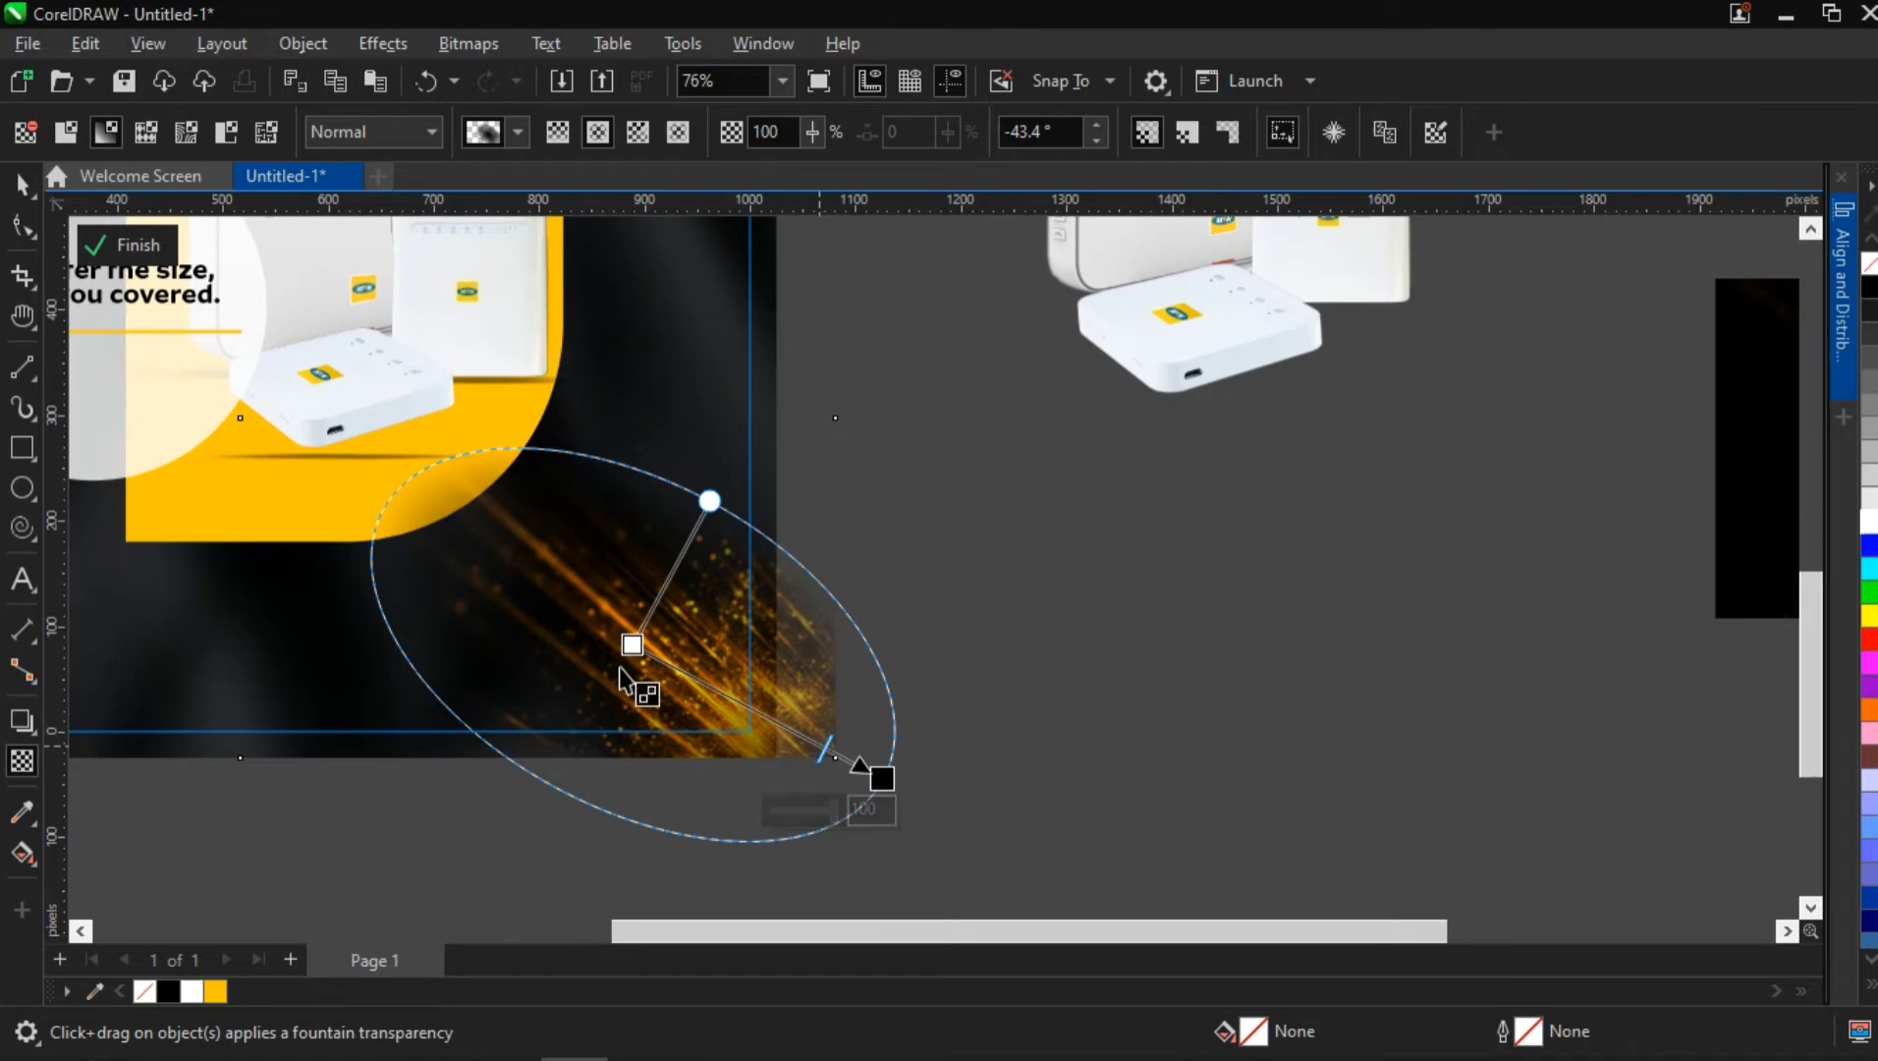
{"action": "scroll", "coordinate": [479, 579], "scroll_direction": "down", "scroll_amount": 5}
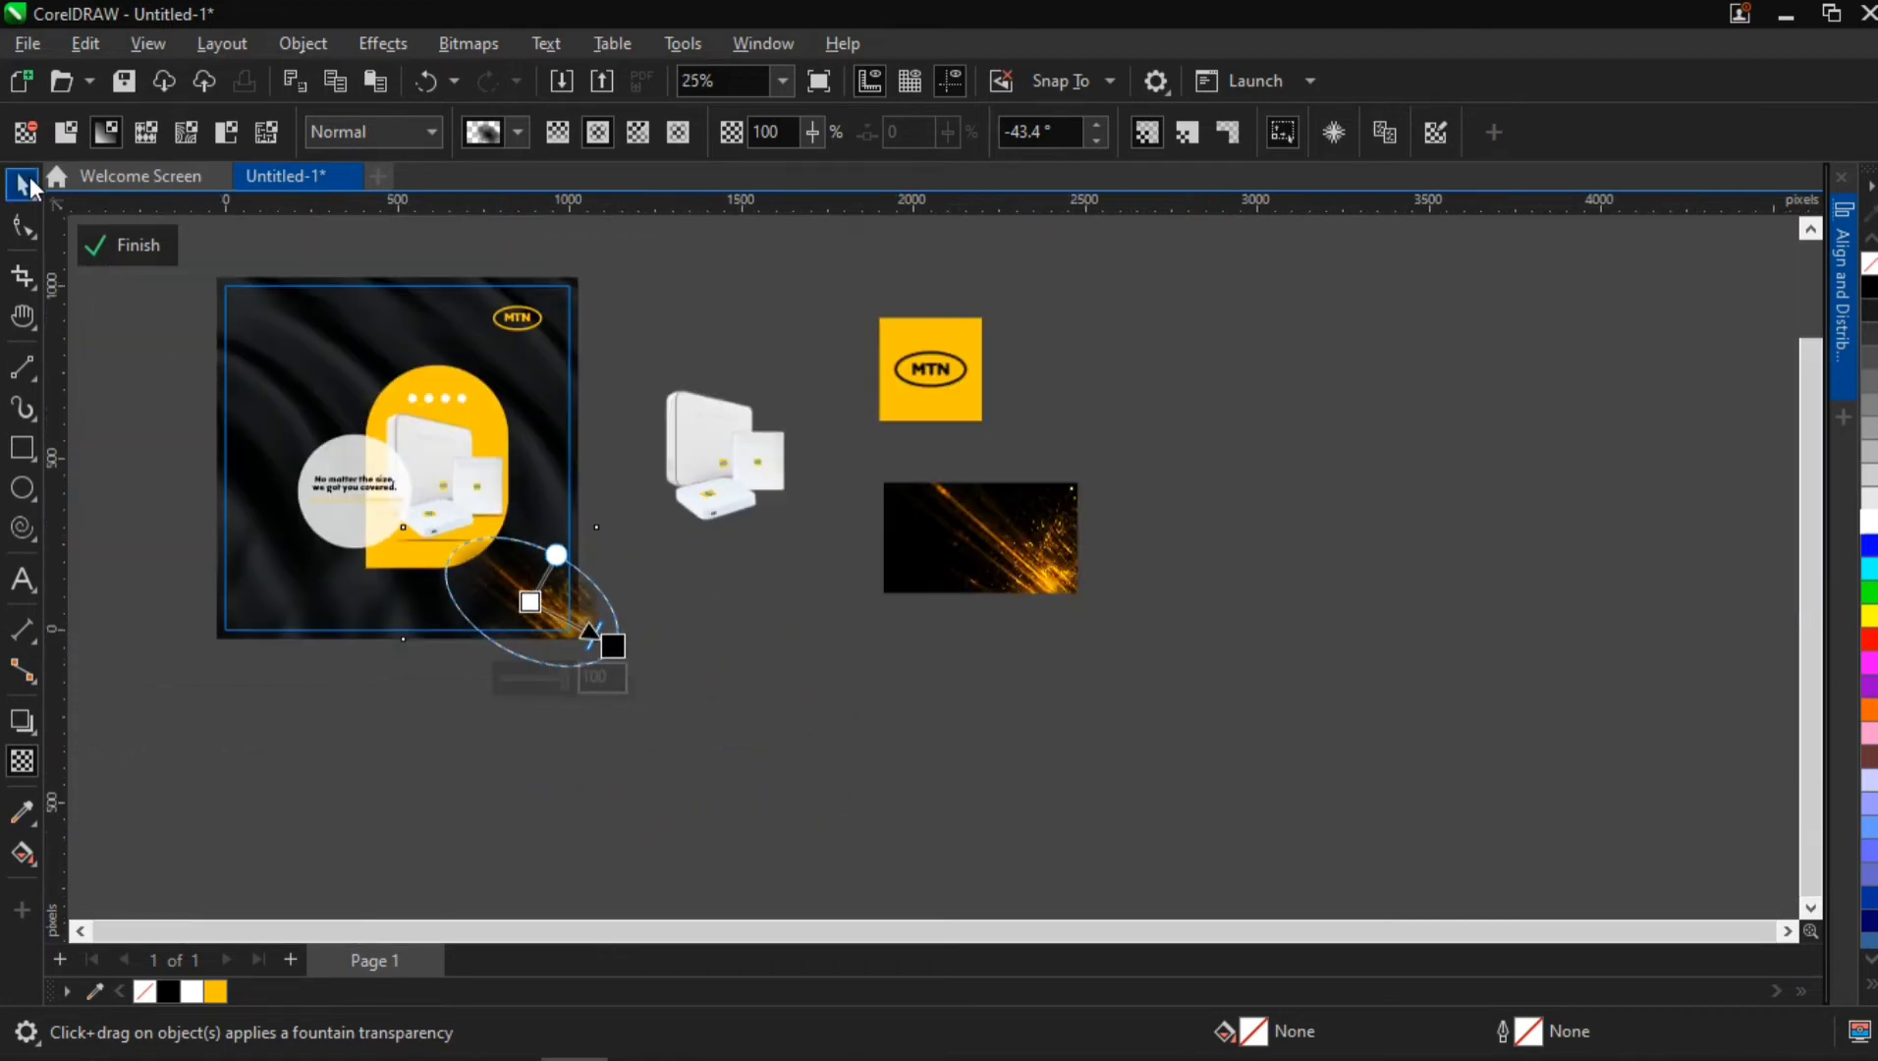
{"action": "key", "text": "space"}
{"action": "left_click", "coordinate": [461, 712]}
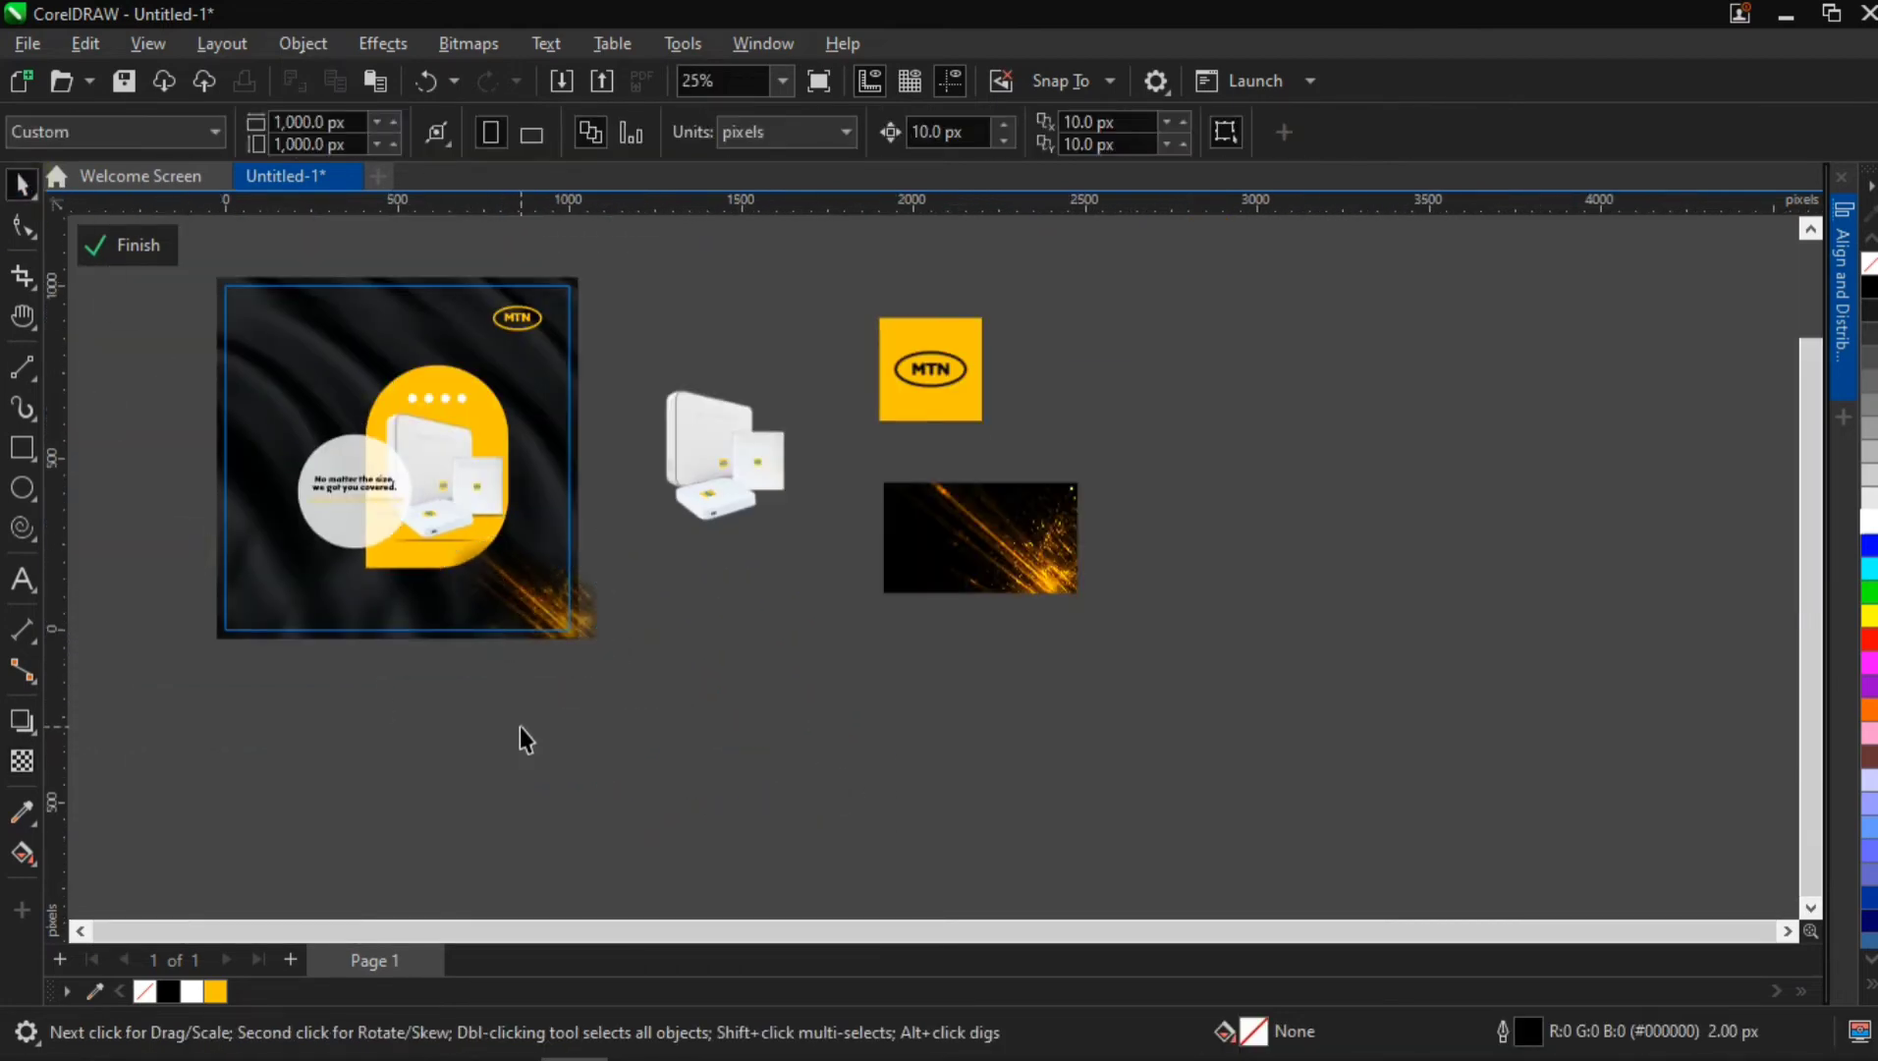
Place a copy of the faded sparks, rotated 180°, in the flyer's upper-left corner at about X 239, Y 889 px
{"action": "key", "text": "h"}
{"action": "left_click_drag", "start_coordinate": [503, 690], "coordinate": [656, 724]}
{"action": "scroll", "coordinate": [442, 560], "scroll_direction": "up", "scroll_amount": 1}
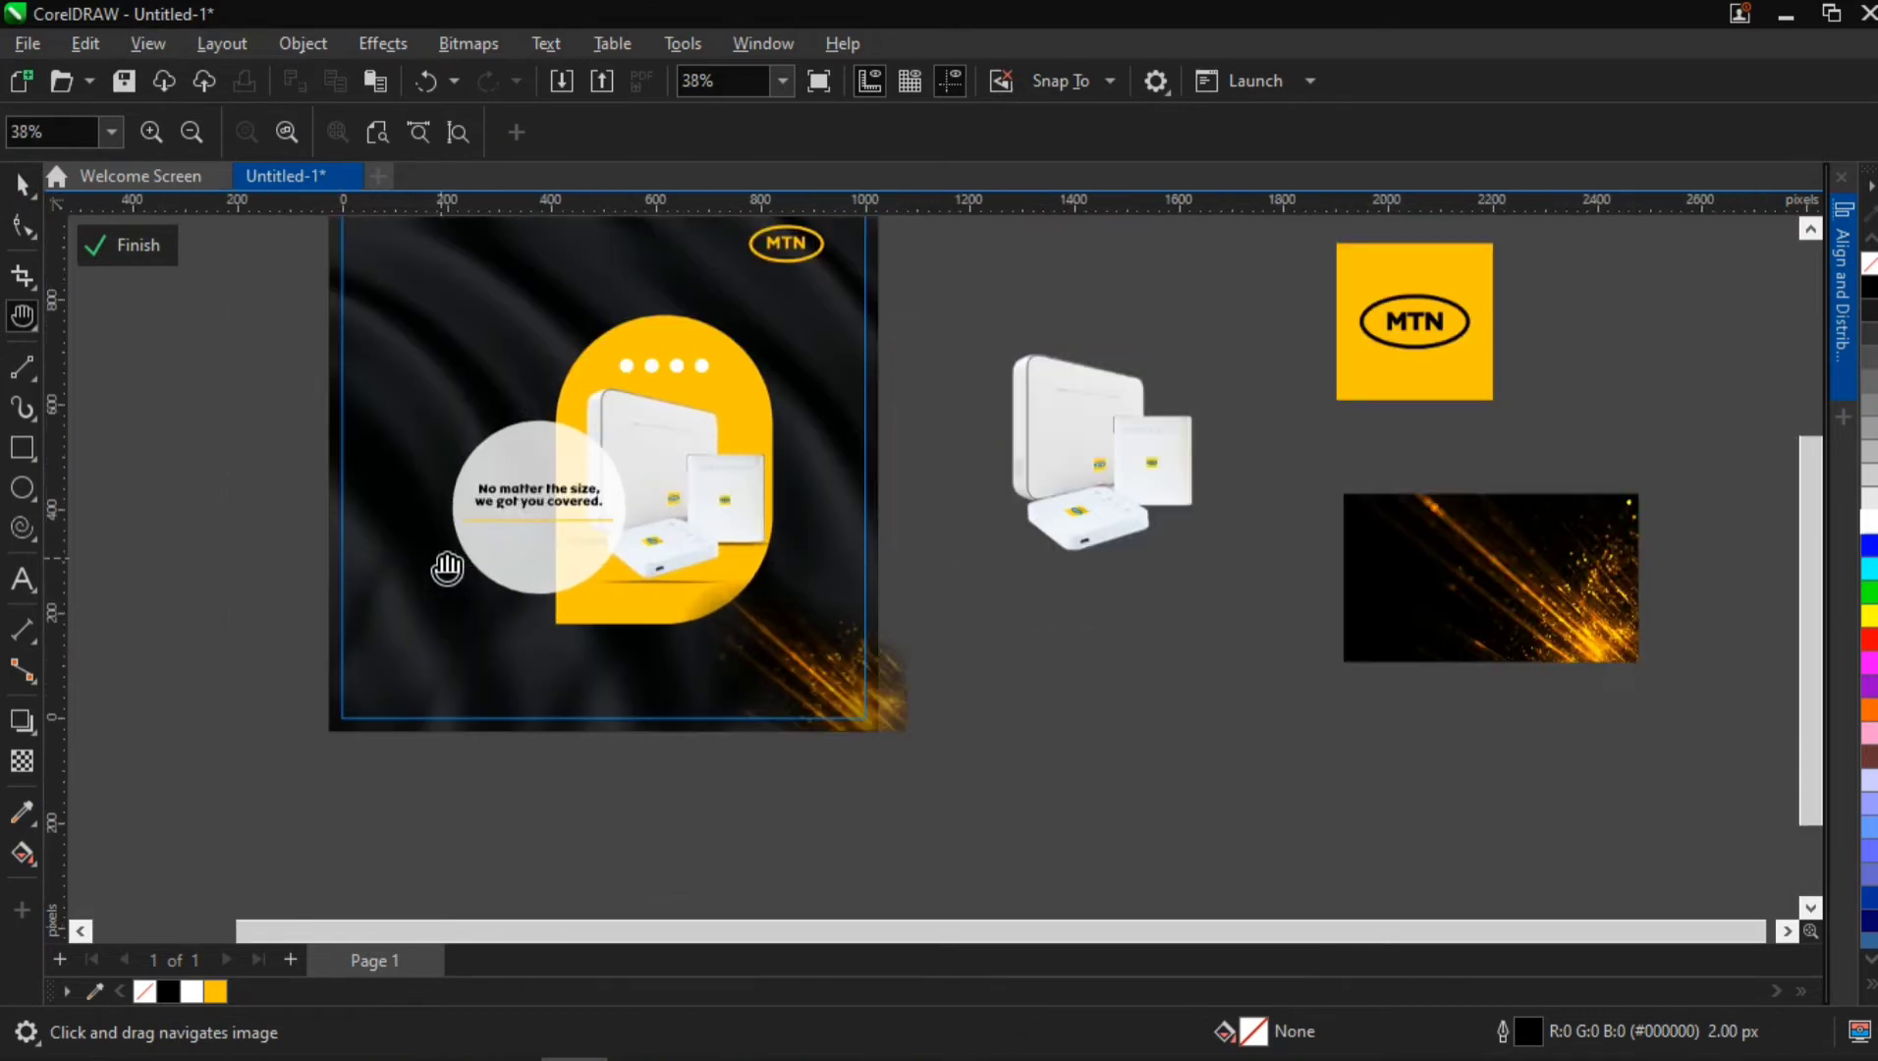
{"action": "scroll", "coordinate": [608, 572], "scroll_direction": "down", "scroll_amount": 1}
{"action": "key", "text": "space"}
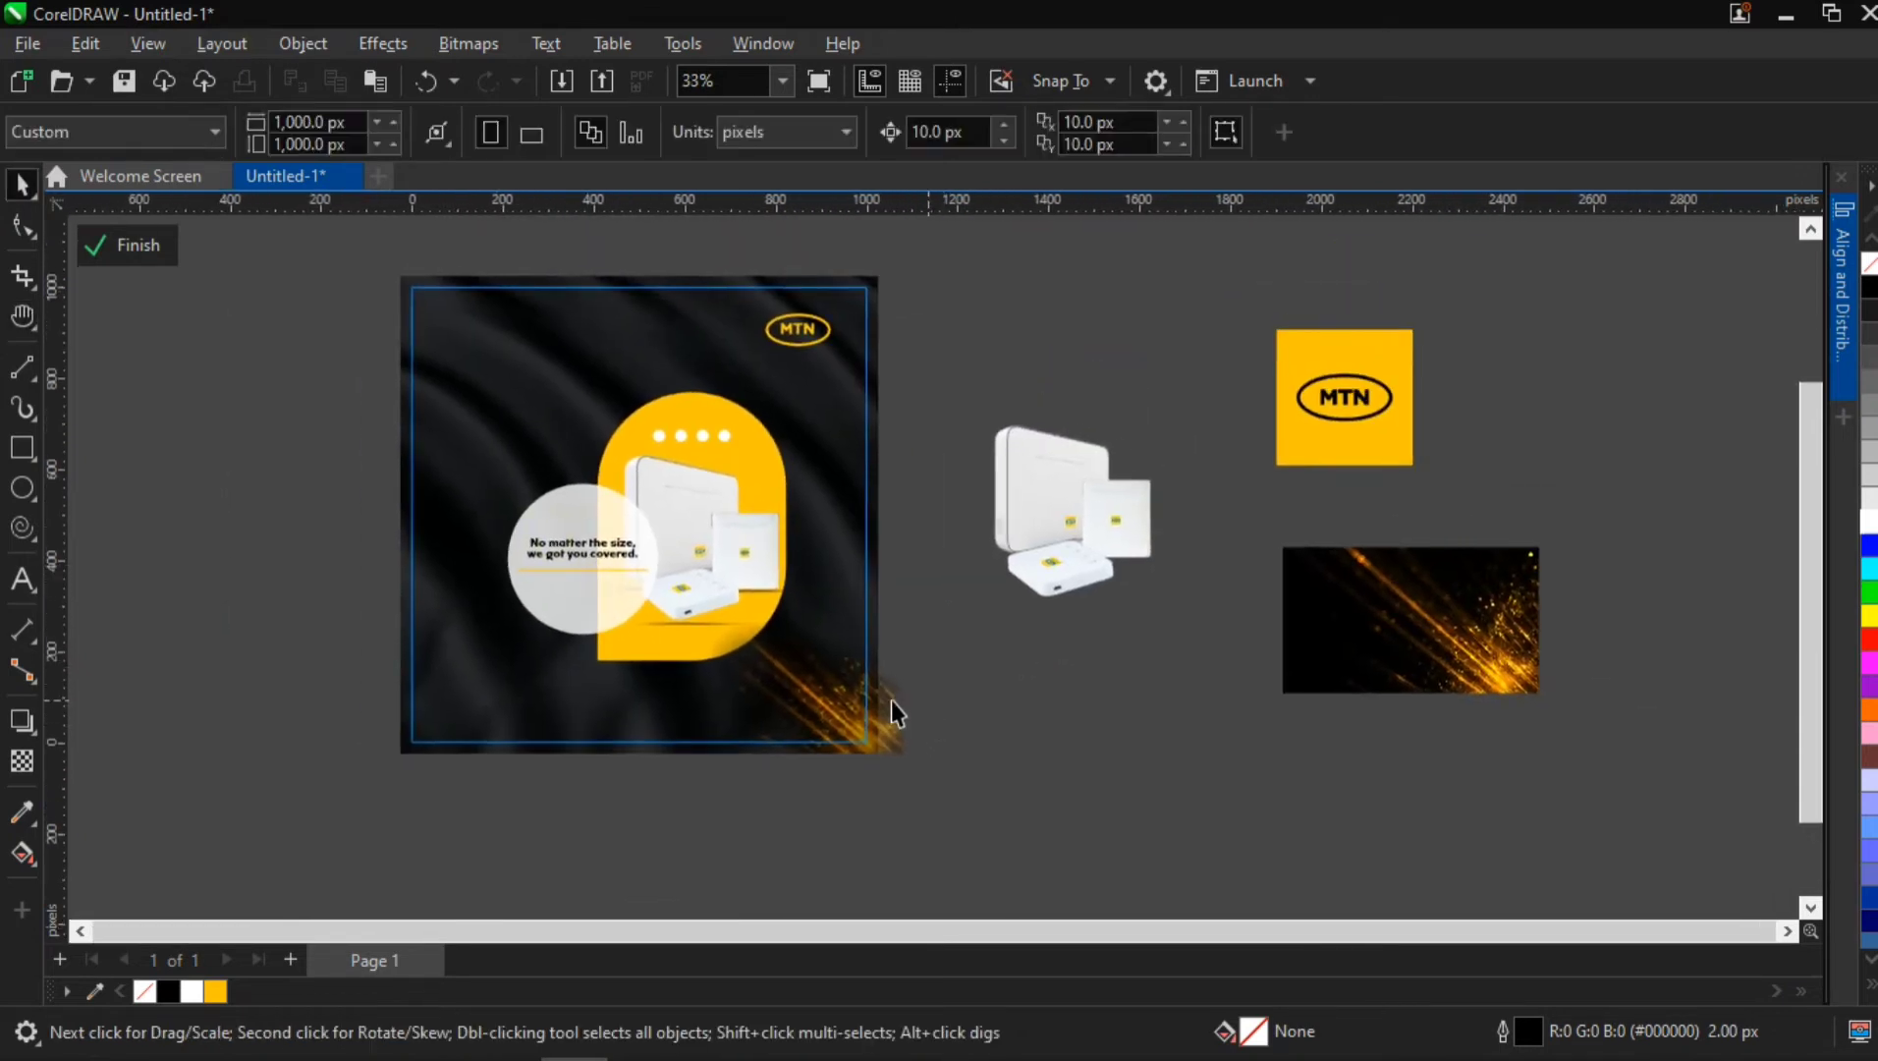
{"action": "left_click", "coordinate": [899, 744]}
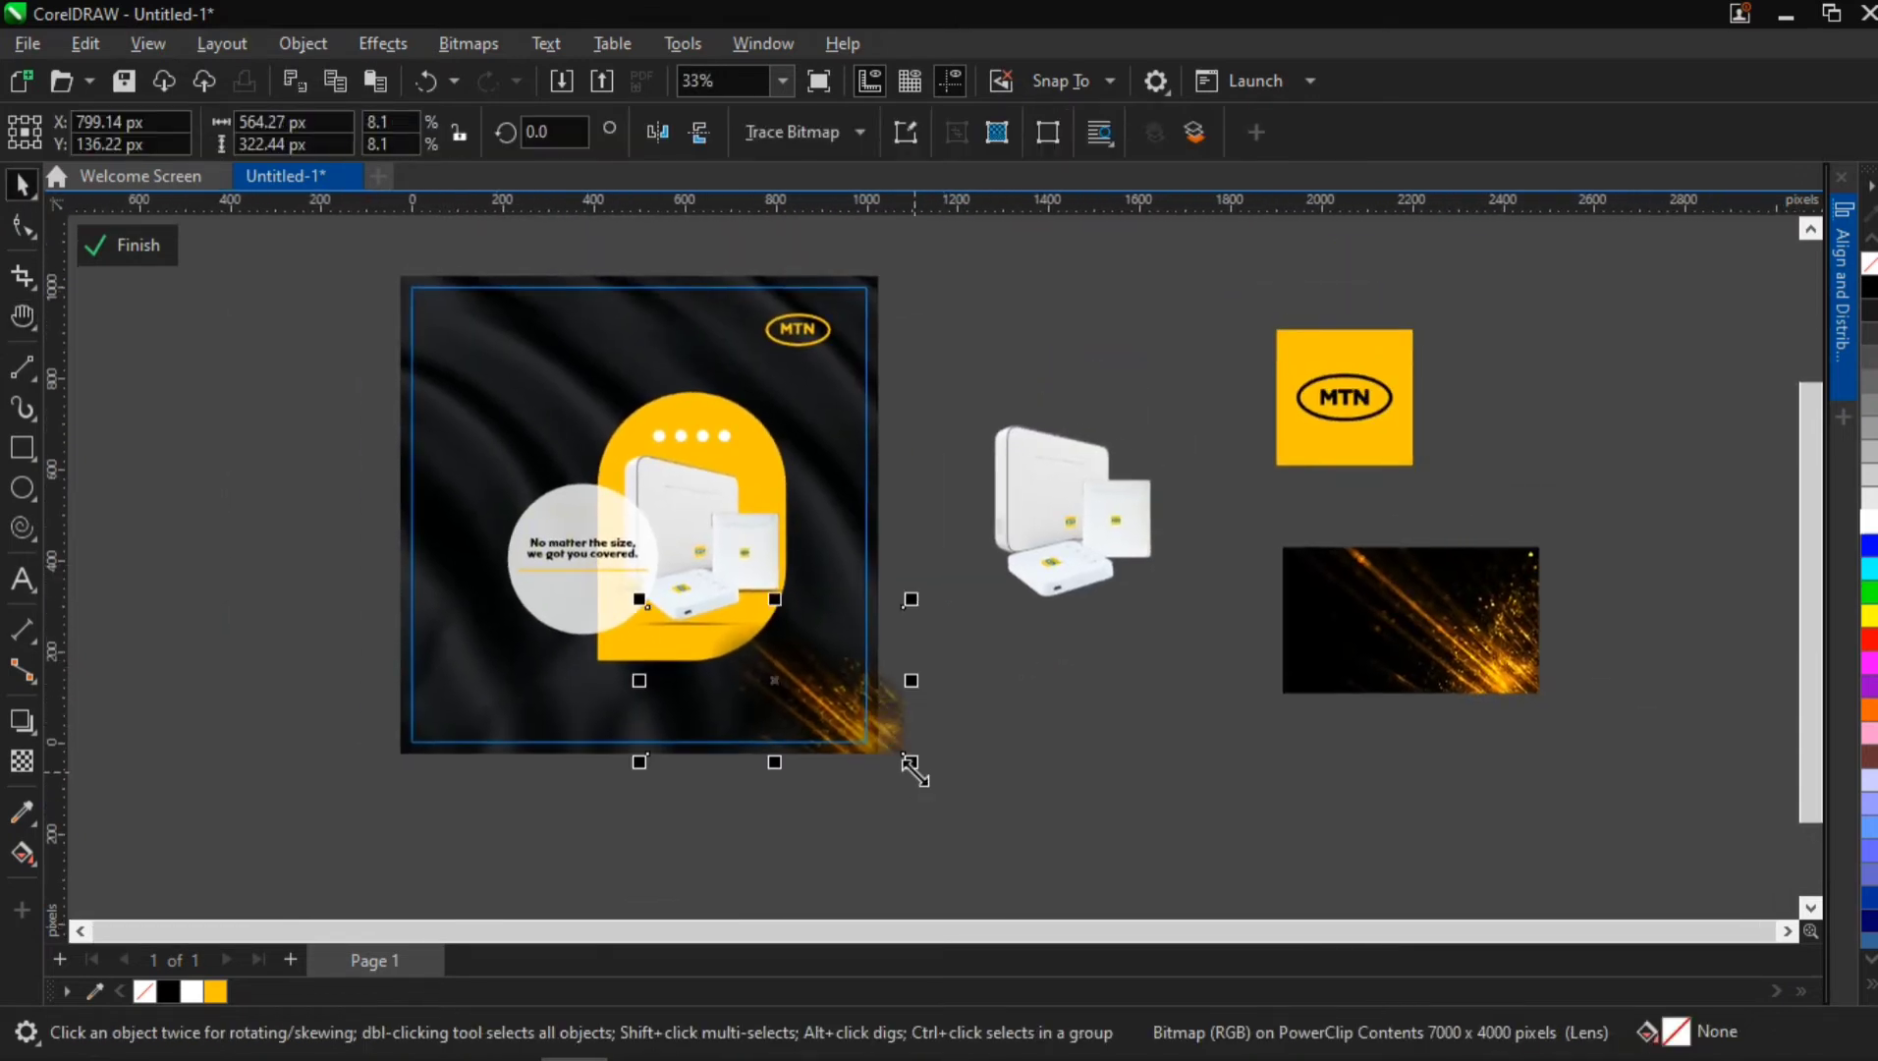
{"action": "left_click_drag", "start_coordinate": [910, 762], "coordinate": [435, 296]}
{"action": "right_click", "coordinate": [479, 499]}
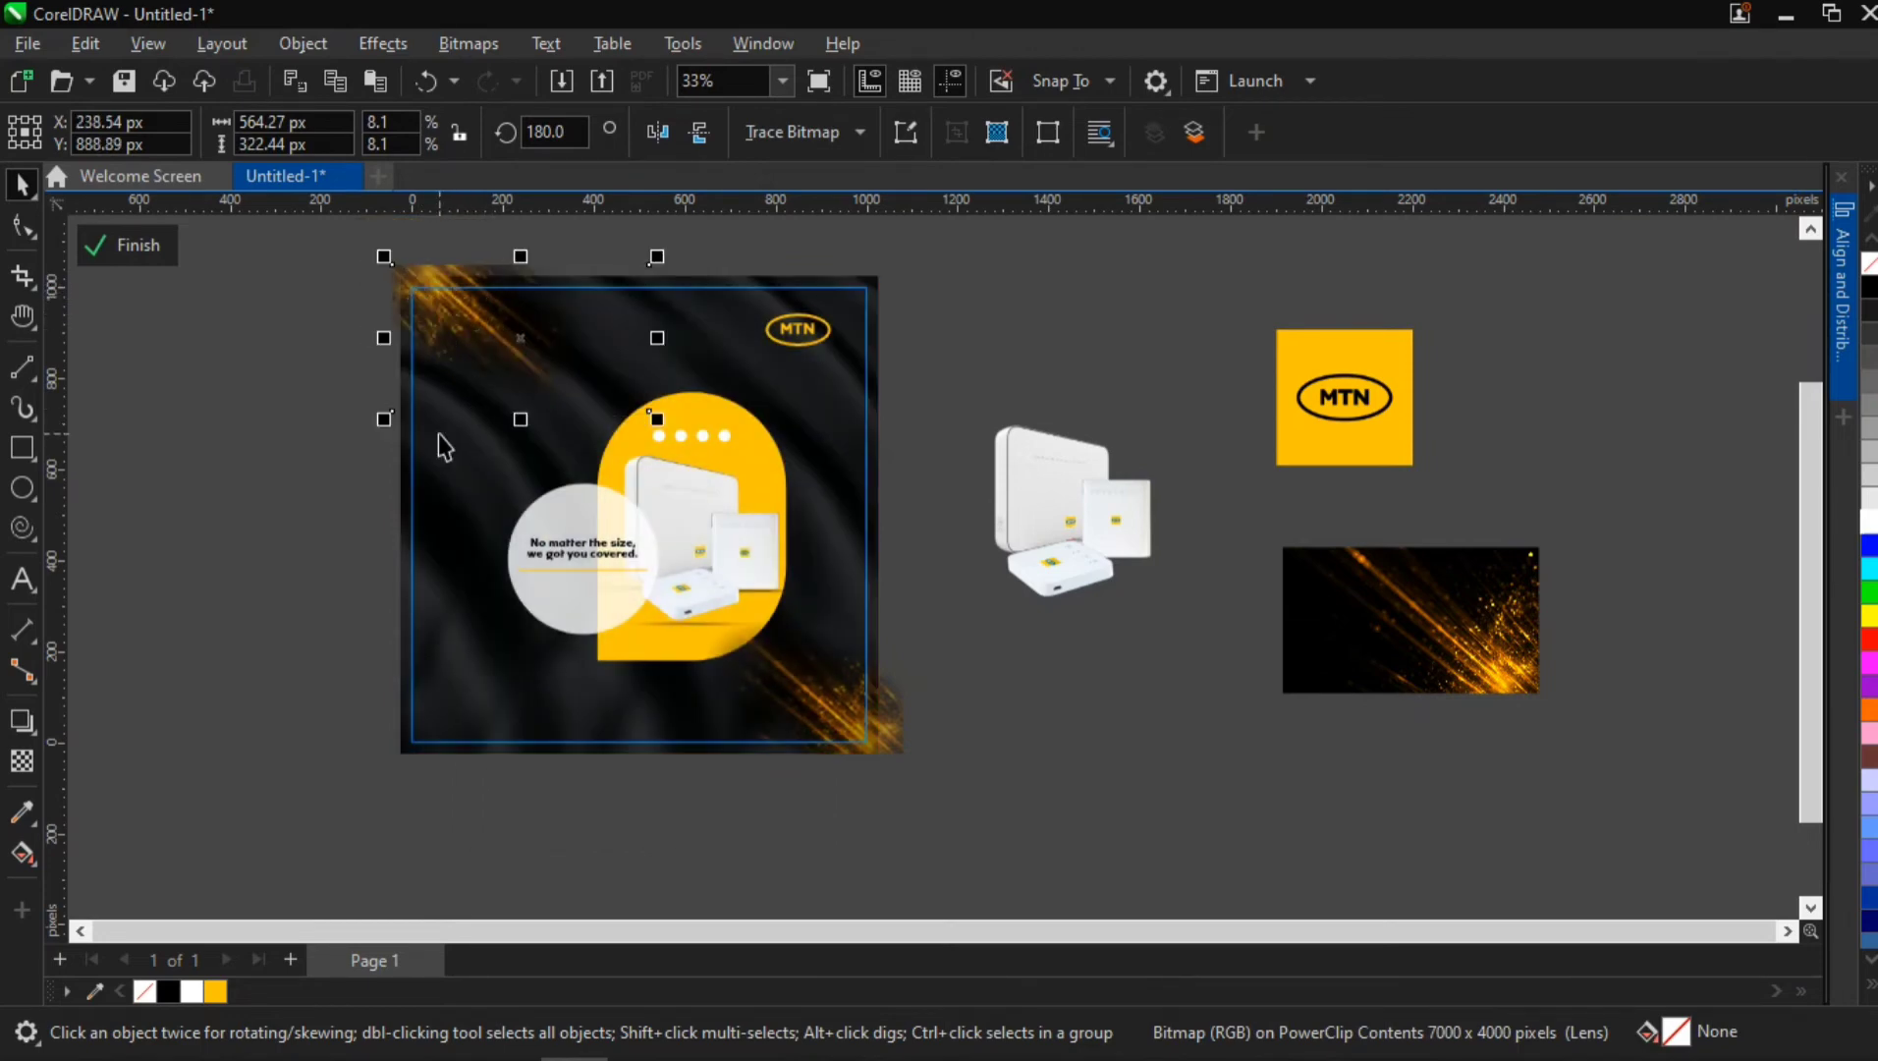
Delete the rotated sparks copy from the flyer's upper-left corner
{"action": "left_click", "coordinate": [379, 285]}
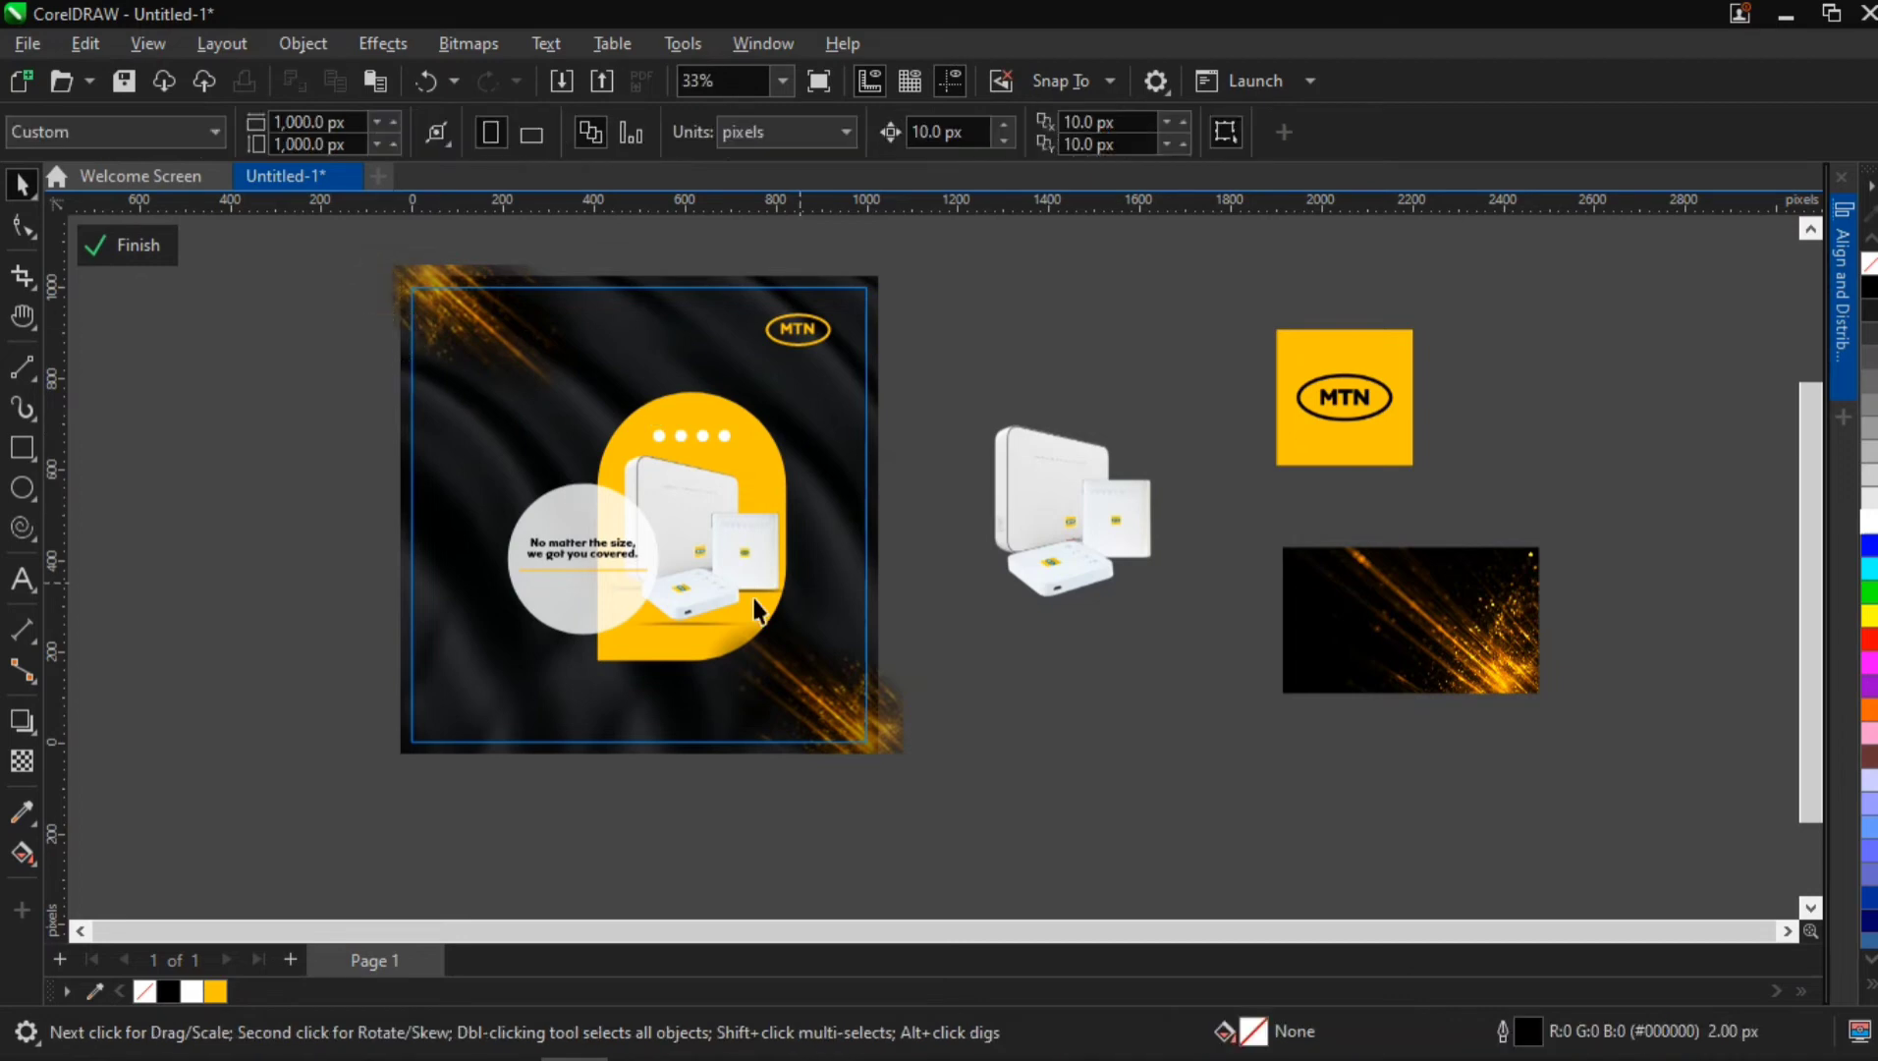
{"action": "left_click", "coordinate": [521, 330]}
{"action": "key", "text": "Delete"}
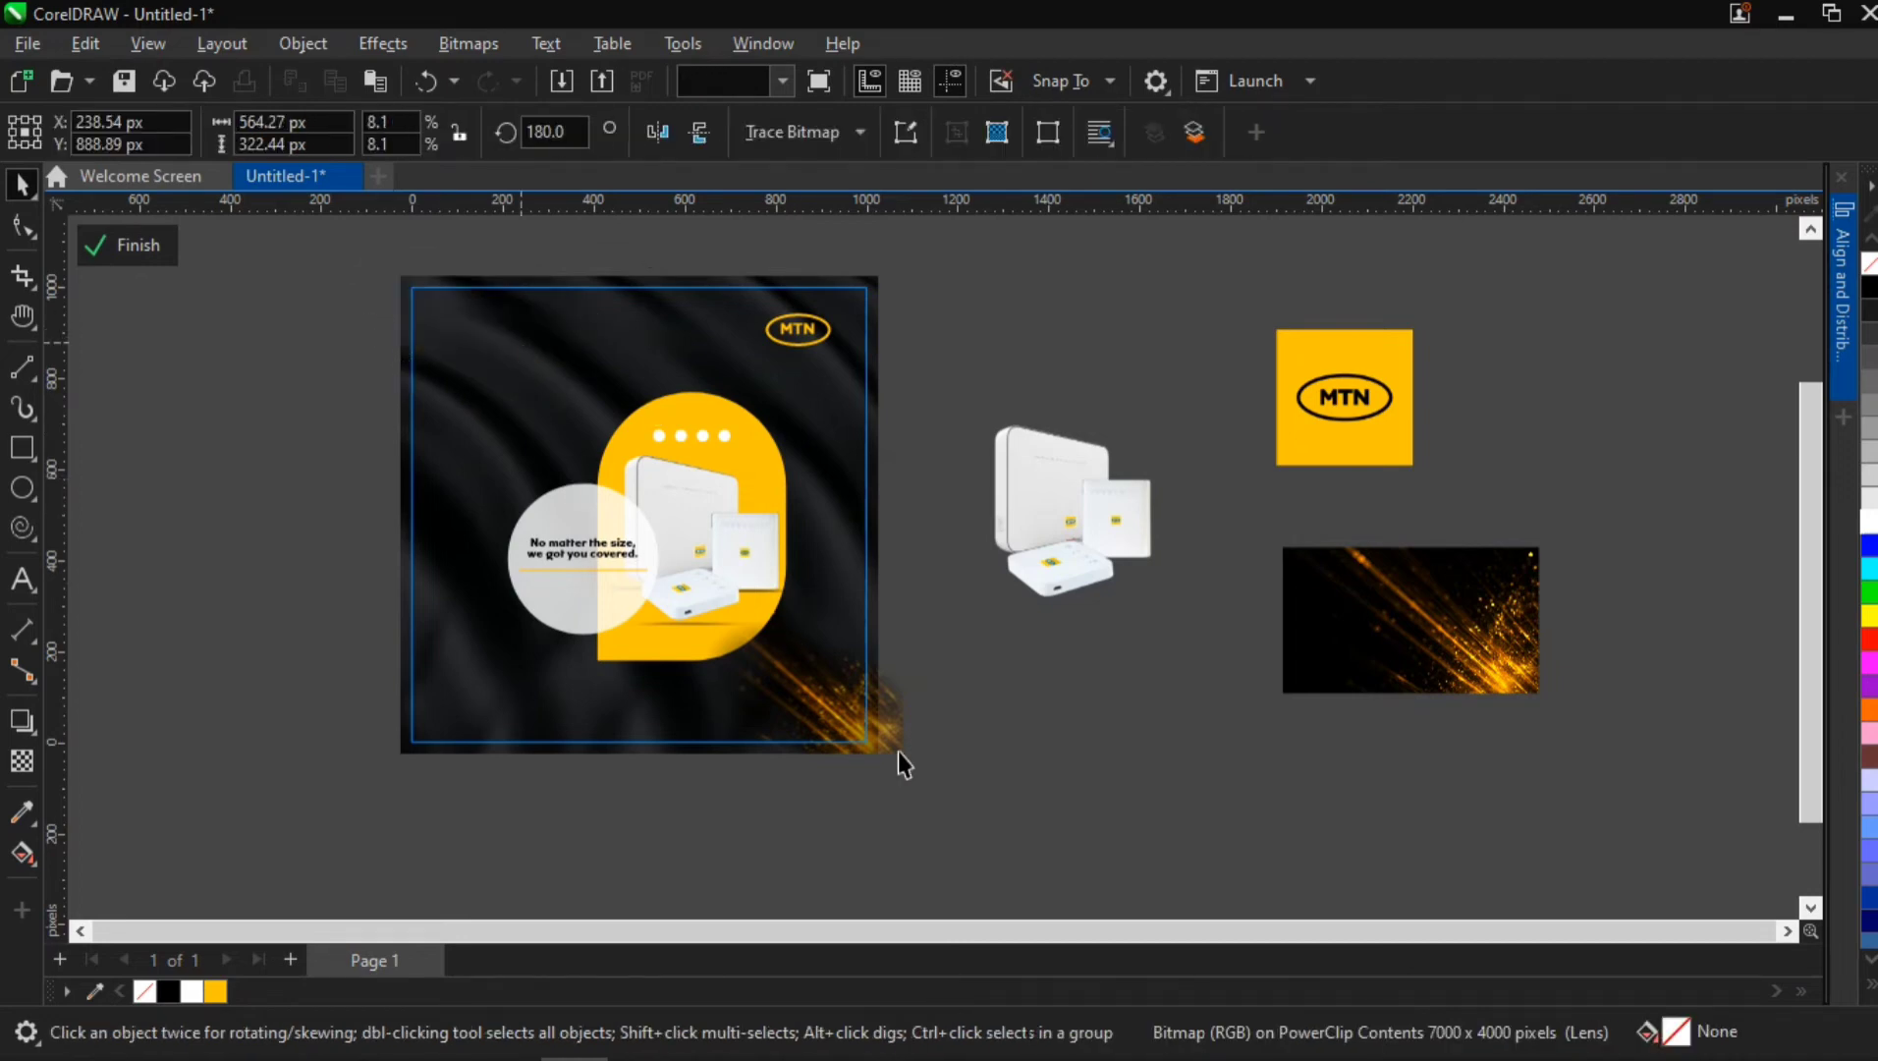
Rotate the sparks image to about 31.3° and move it to about X 812, Y 39 px at the flyer's lower-right corner
{"action": "left_click", "coordinate": [877, 736]}
{"action": "left_click", "coordinate": [877, 738]}
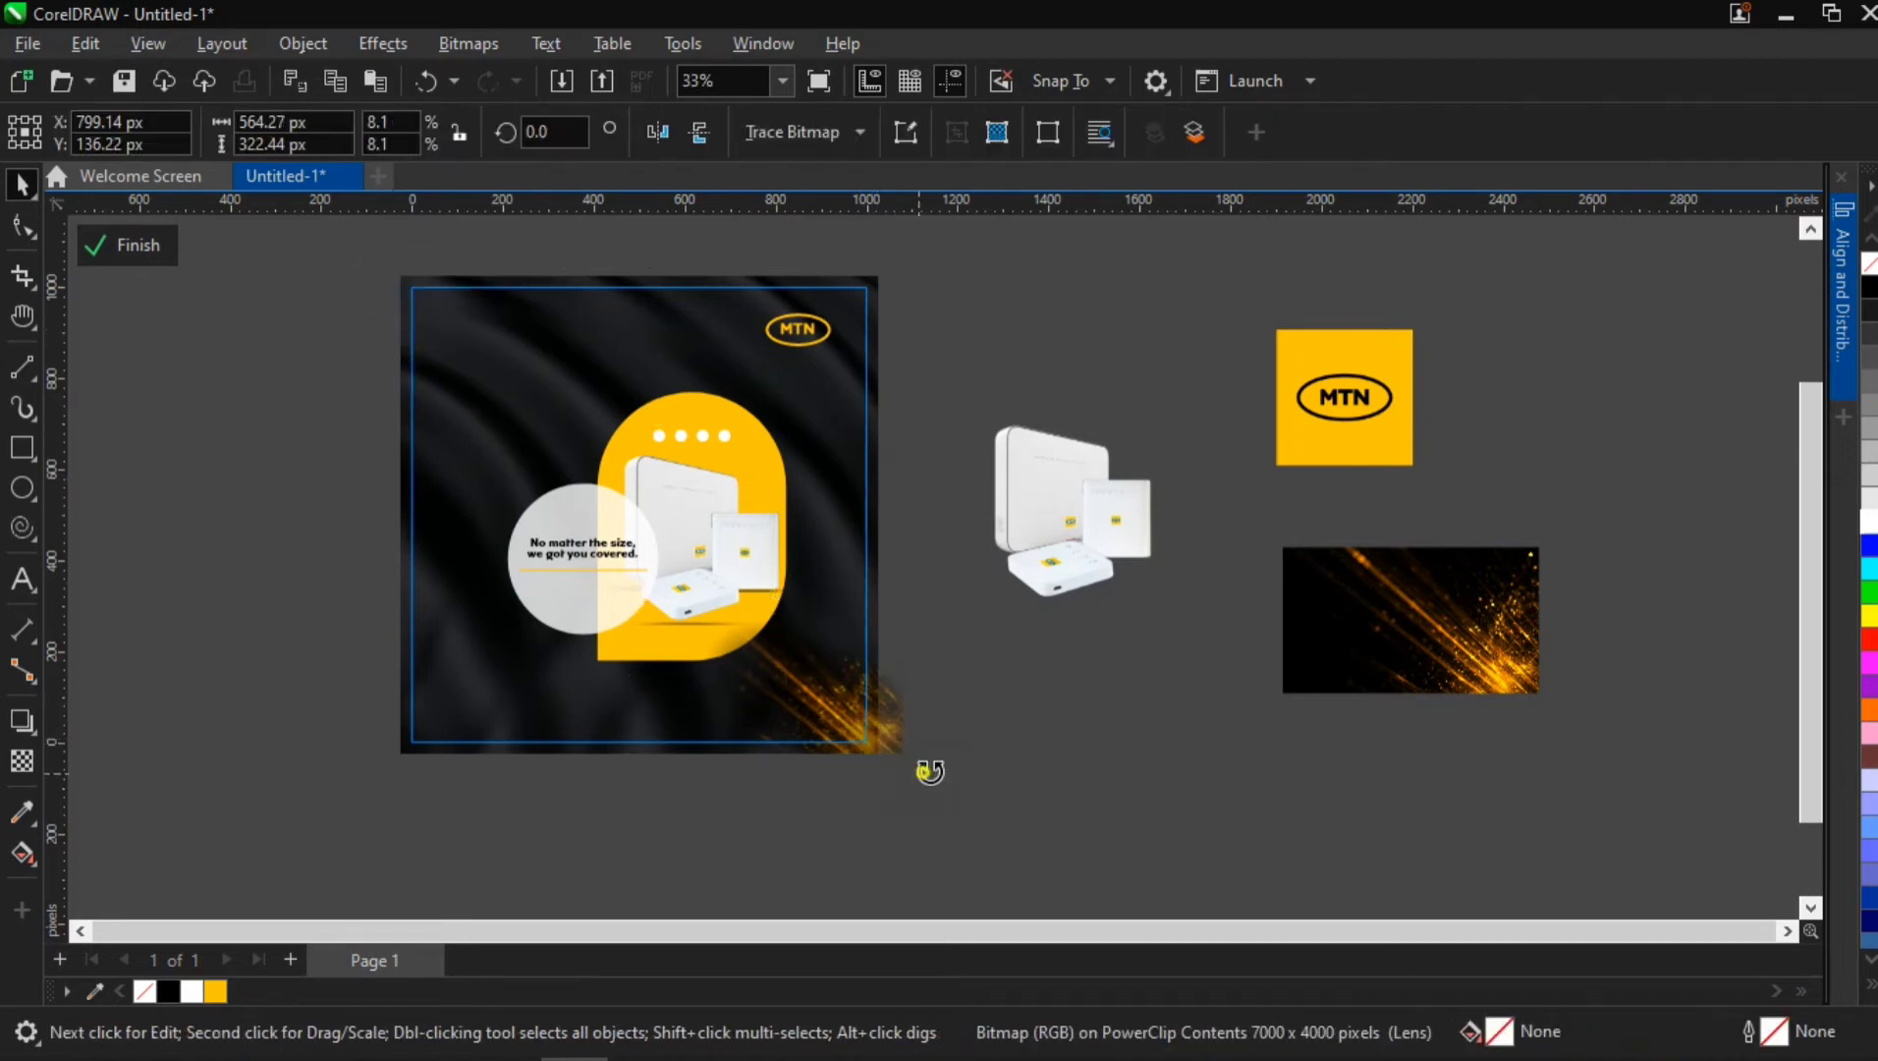
{"action": "left_click_drag", "start_coordinate": [924, 764], "coordinate": [972, 751]}
{"action": "left_click_drag", "start_coordinate": [846, 689], "coordinate": [880, 720]}
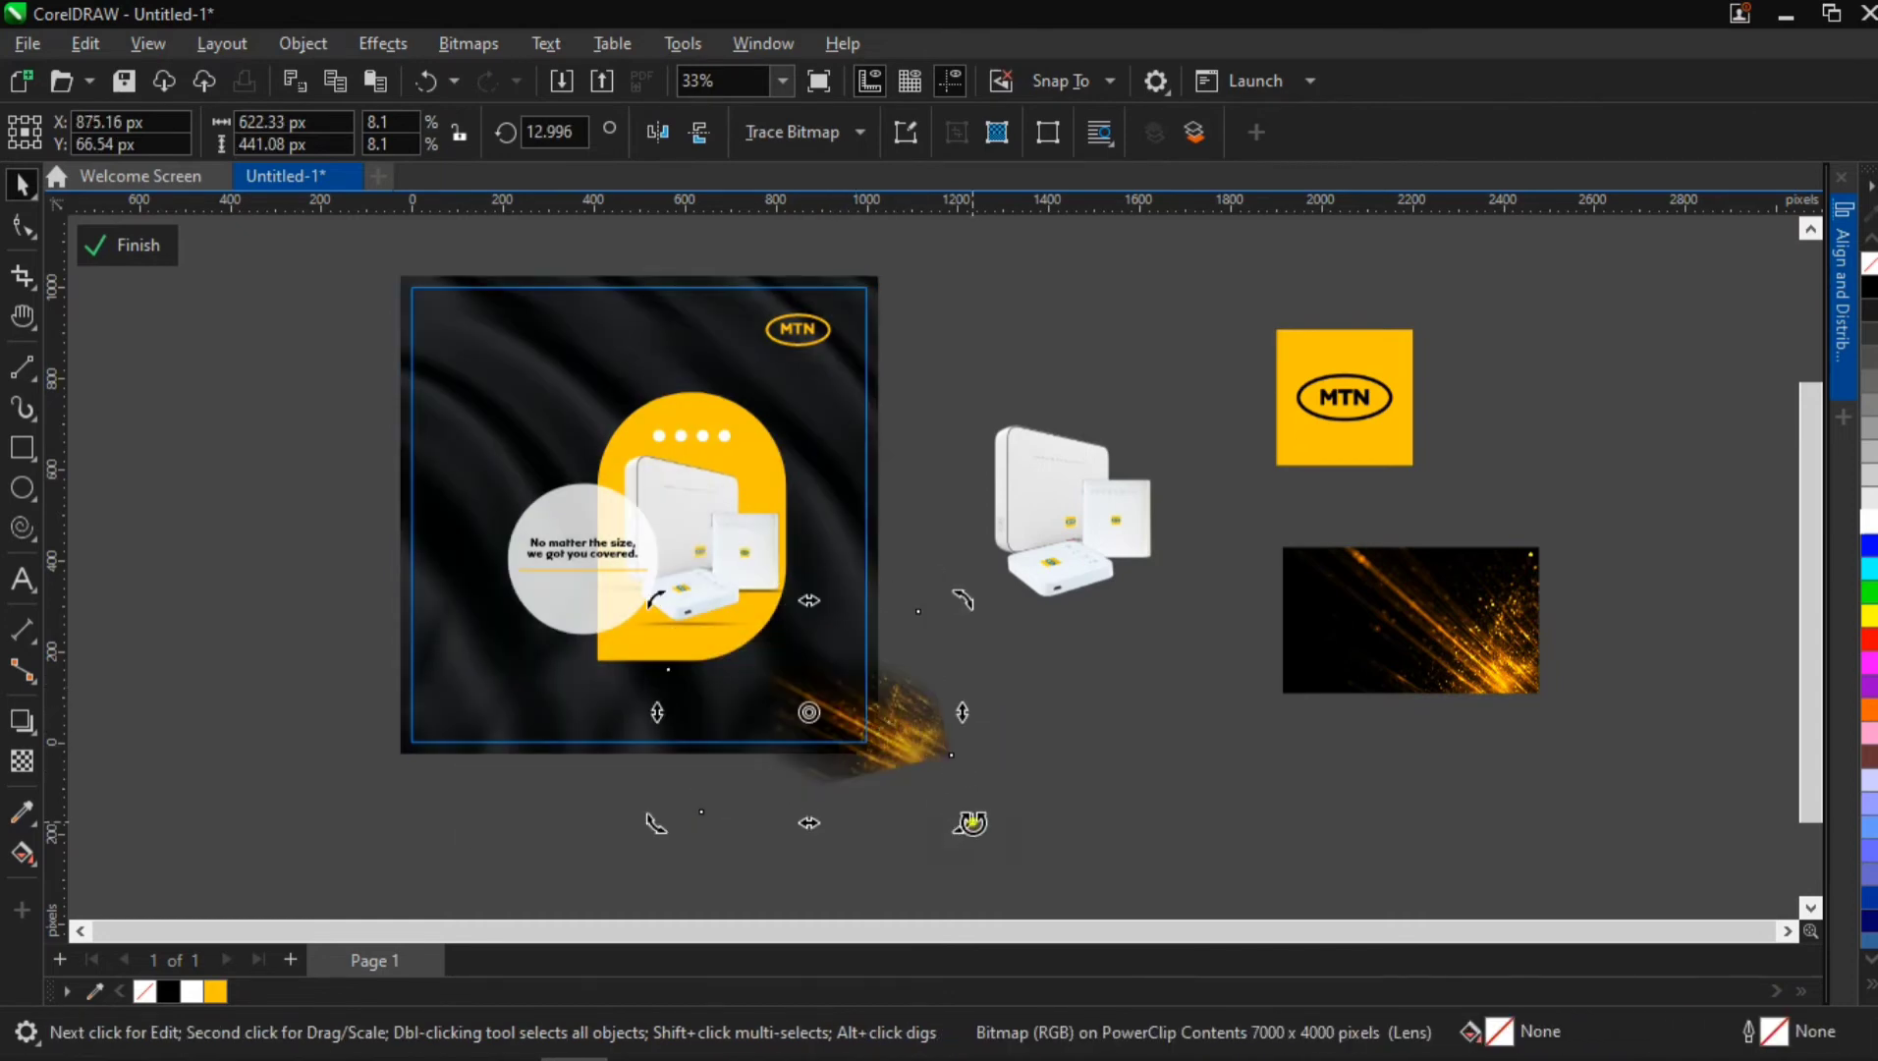
{"action": "left_click_drag", "start_coordinate": [948, 828], "coordinate": [1011, 778]}
{"action": "left_click", "coordinate": [923, 695]}
{"action": "left_click_drag", "start_coordinate": [923, 695], "coordinate": [888, 710]}
{"action": "left_click", "coordinate": [1003, 677], "text": "ctrl"}
{"action": "left_click", "coordinate": [825, 691]}
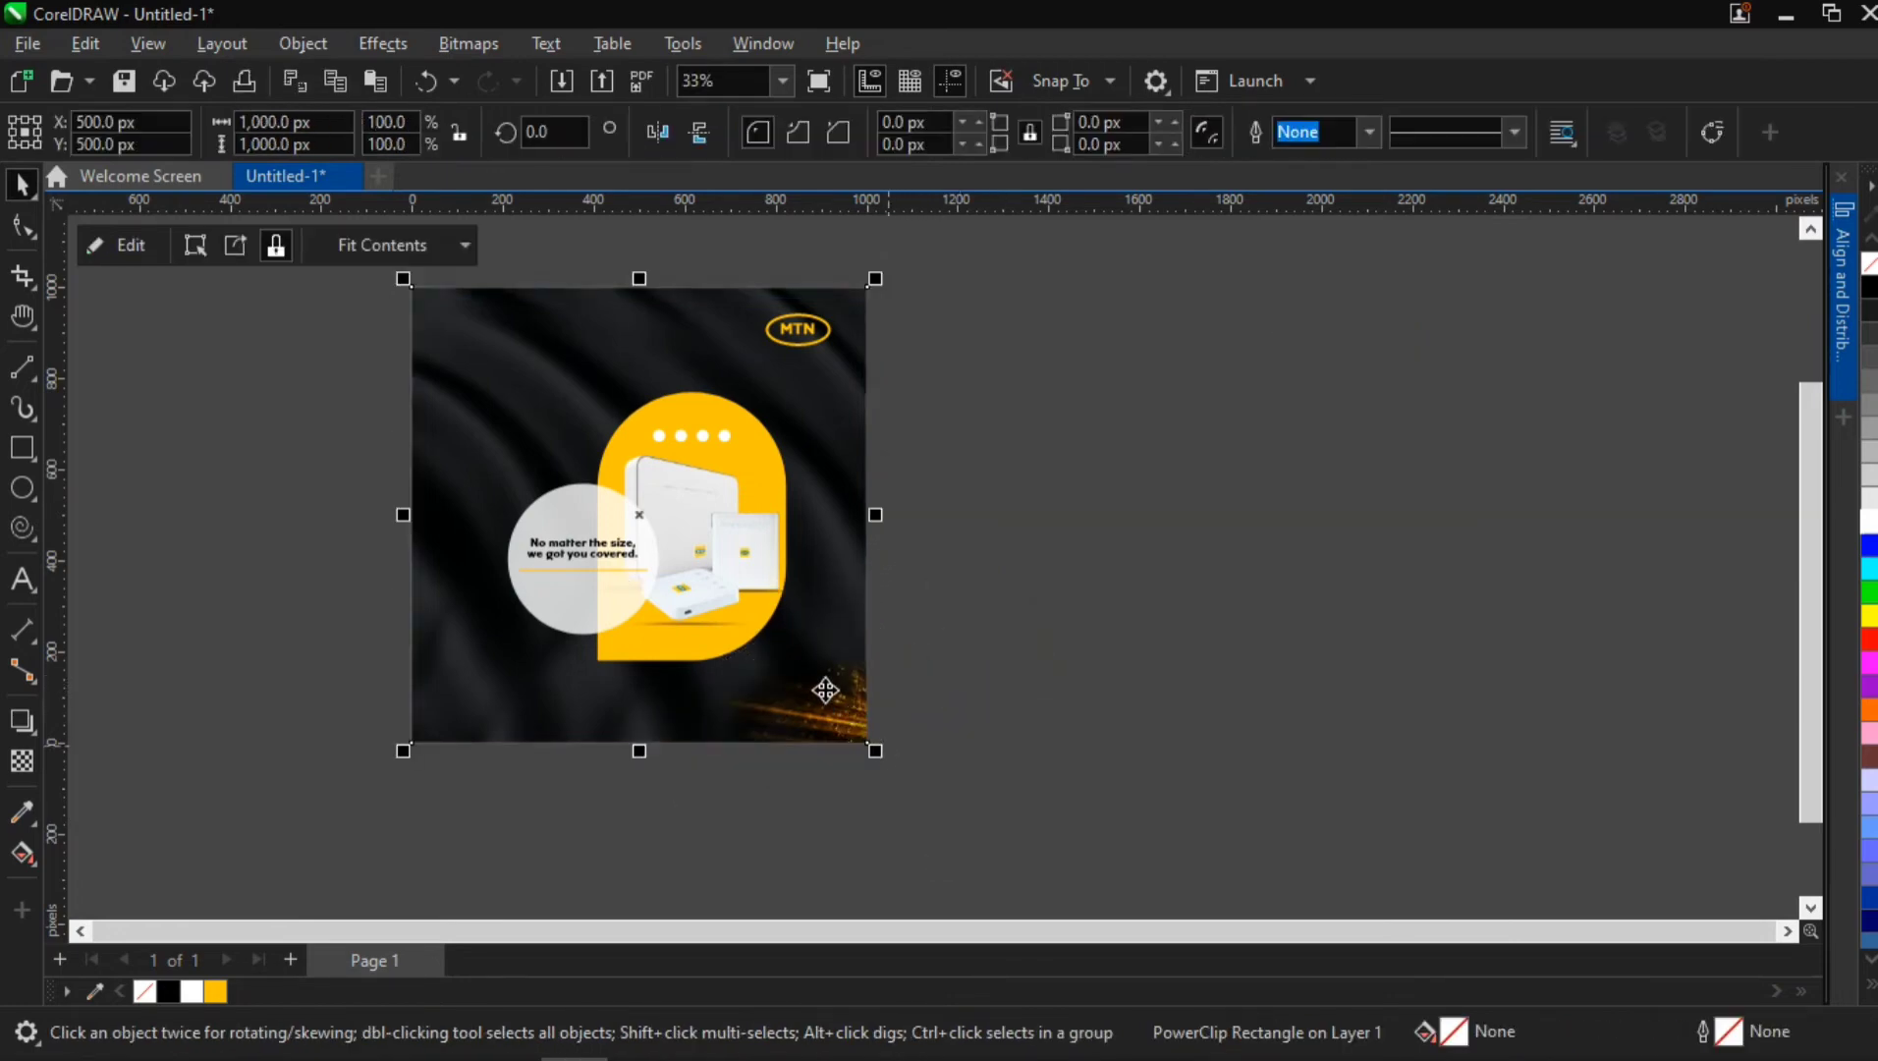
Shift the centre of the lower-right sparks' elliptical transparency slightly inward, set its angle to about -41.8° and skew the ellipse to fade the hard edge
{"action": "double_click", "coordinate": [810, 668]}
{"action": "left_click", "coordinate": [827, 711]}
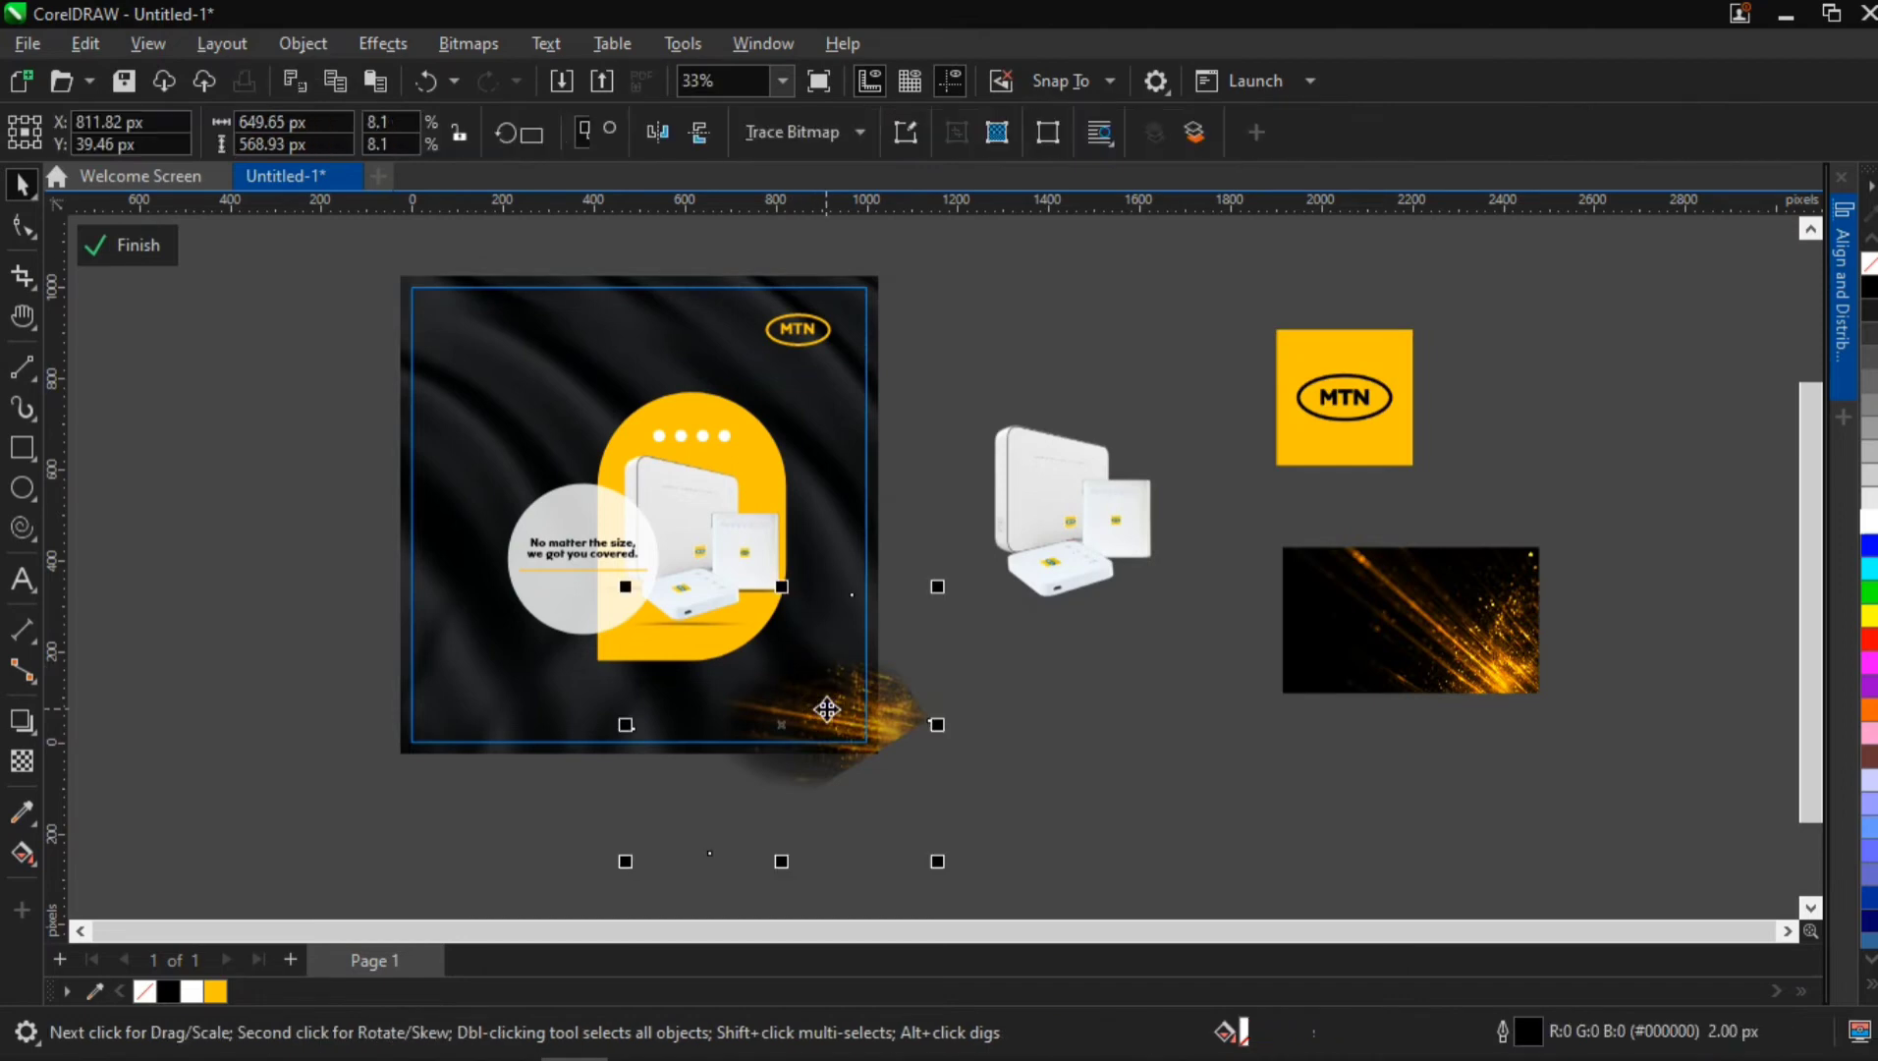
{"action": "scroll", "coordinate": [840, 715], "scroll_direction": "up", "scroll_amount": 3}
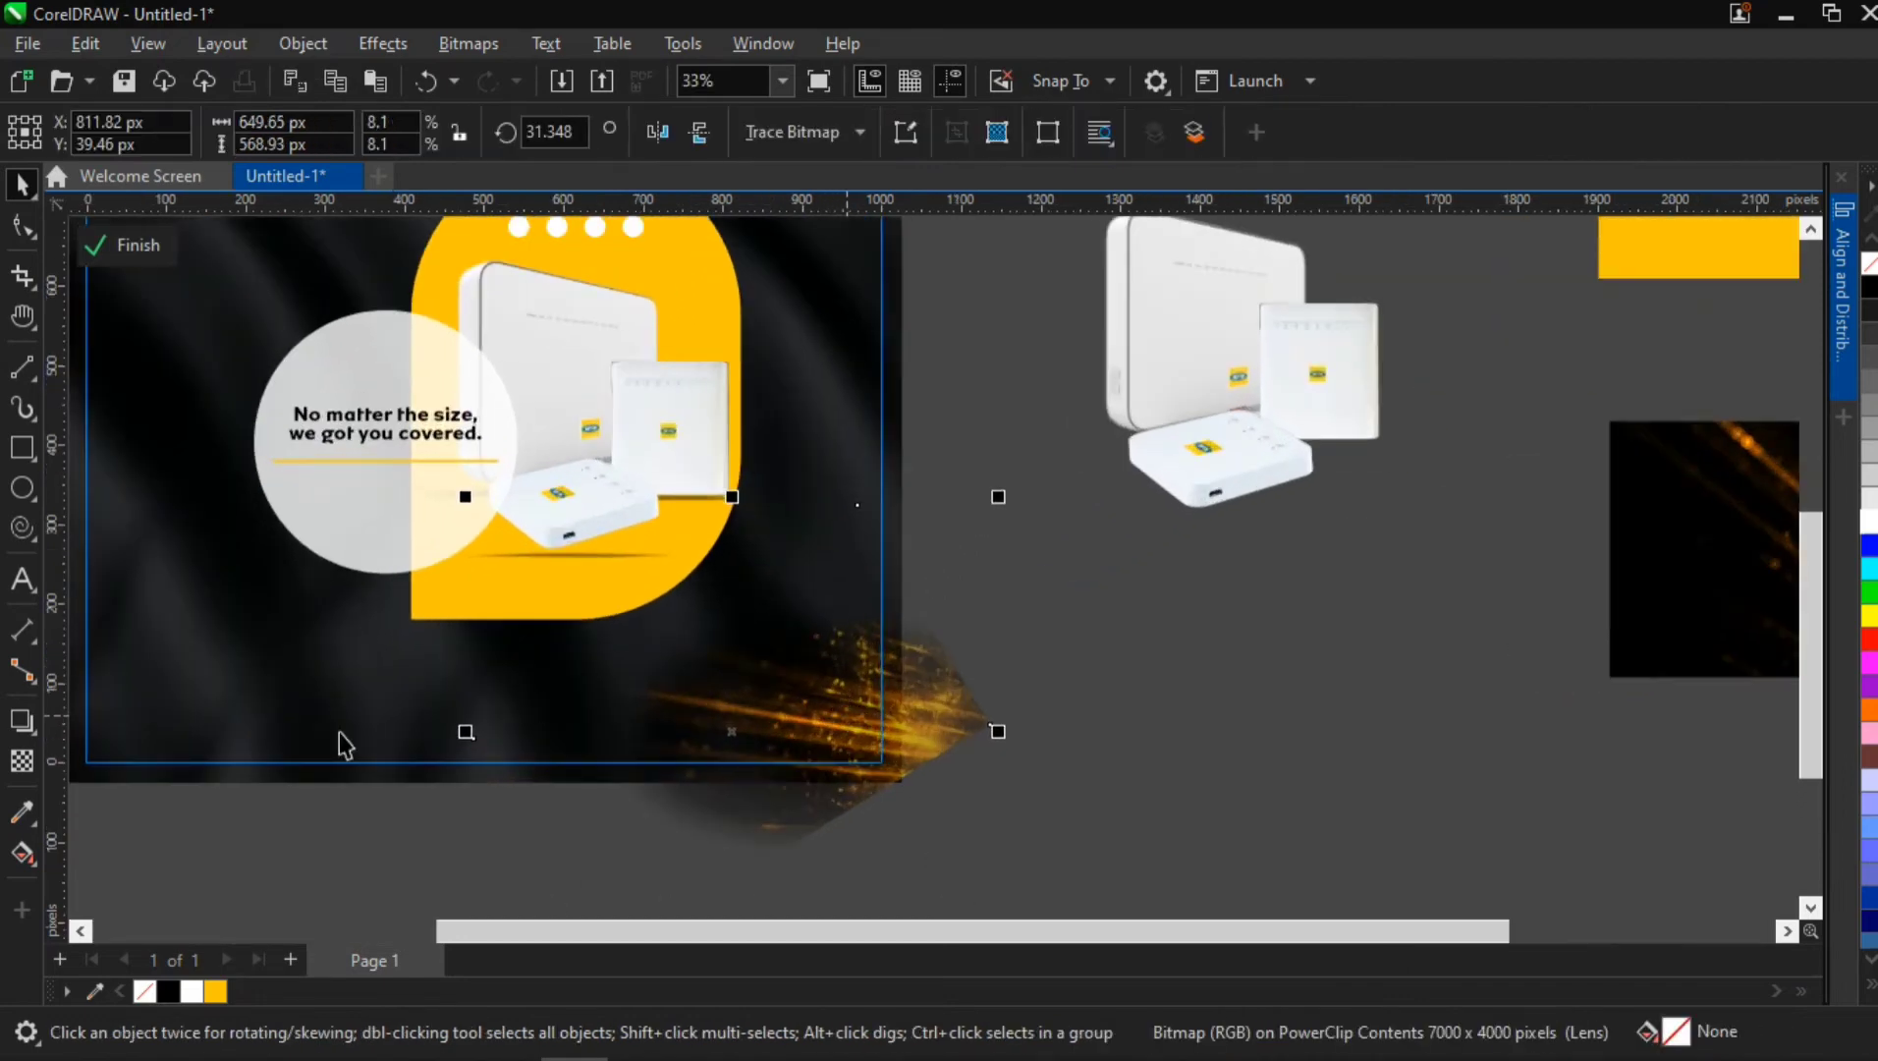
{"action": "left_click", "coordinate": [22, 761]}
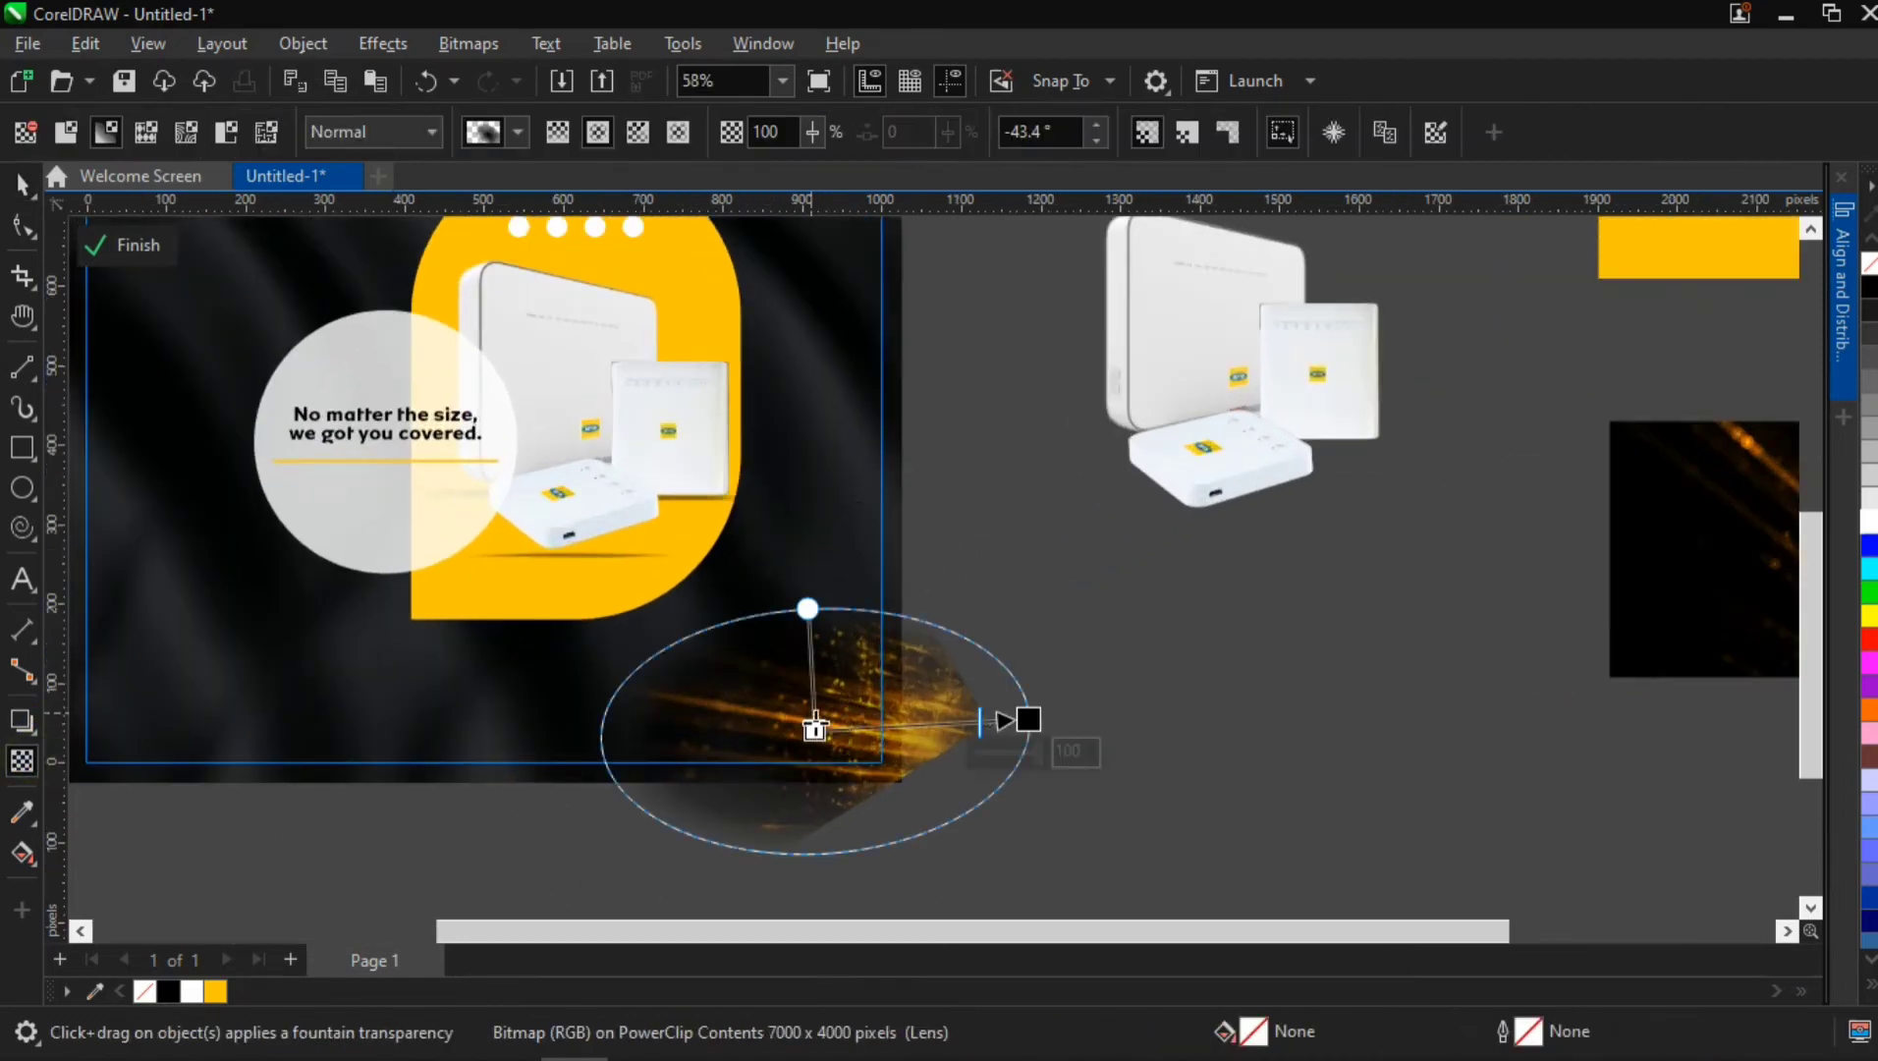
{"action": "left_click_drag", "start_coordinate": [815, 735], "coordinate": [831, 735]}
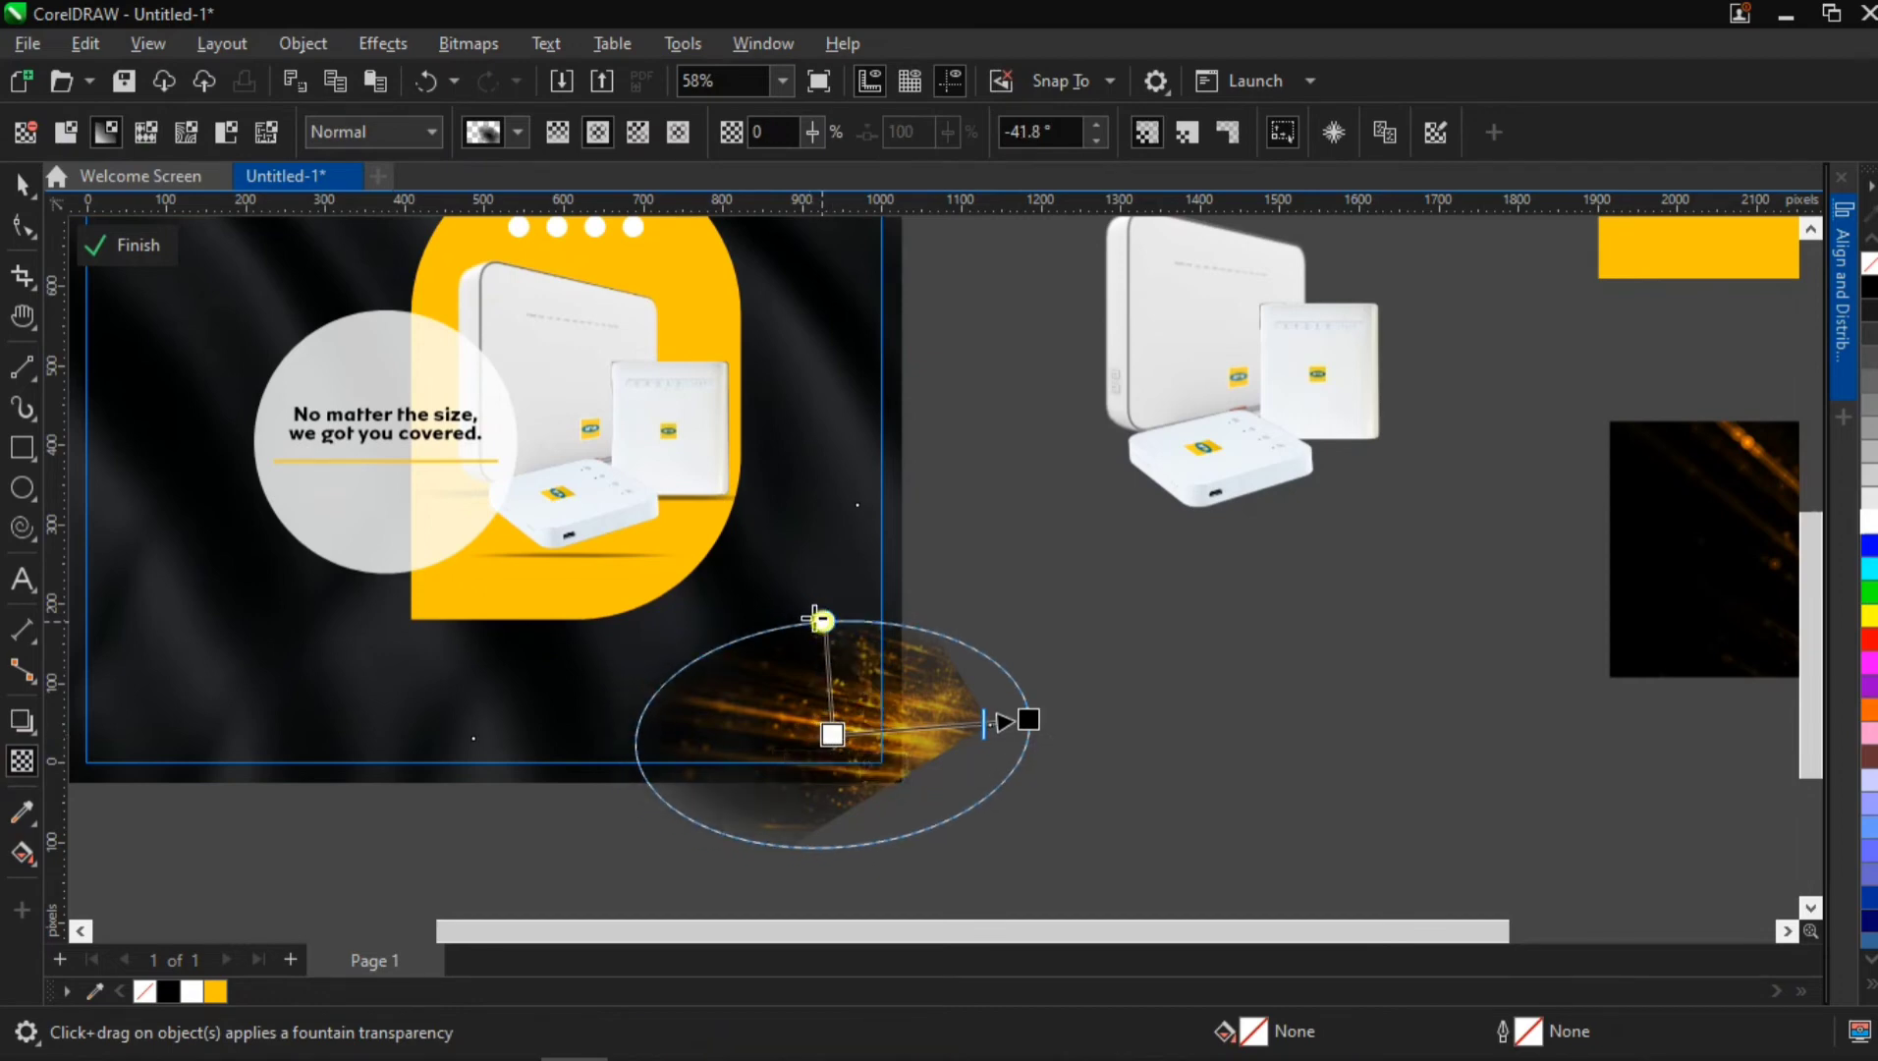
{"action": "left_click_drag", "start_coordinate": [821, 620], "coordinate": [790, 646]}
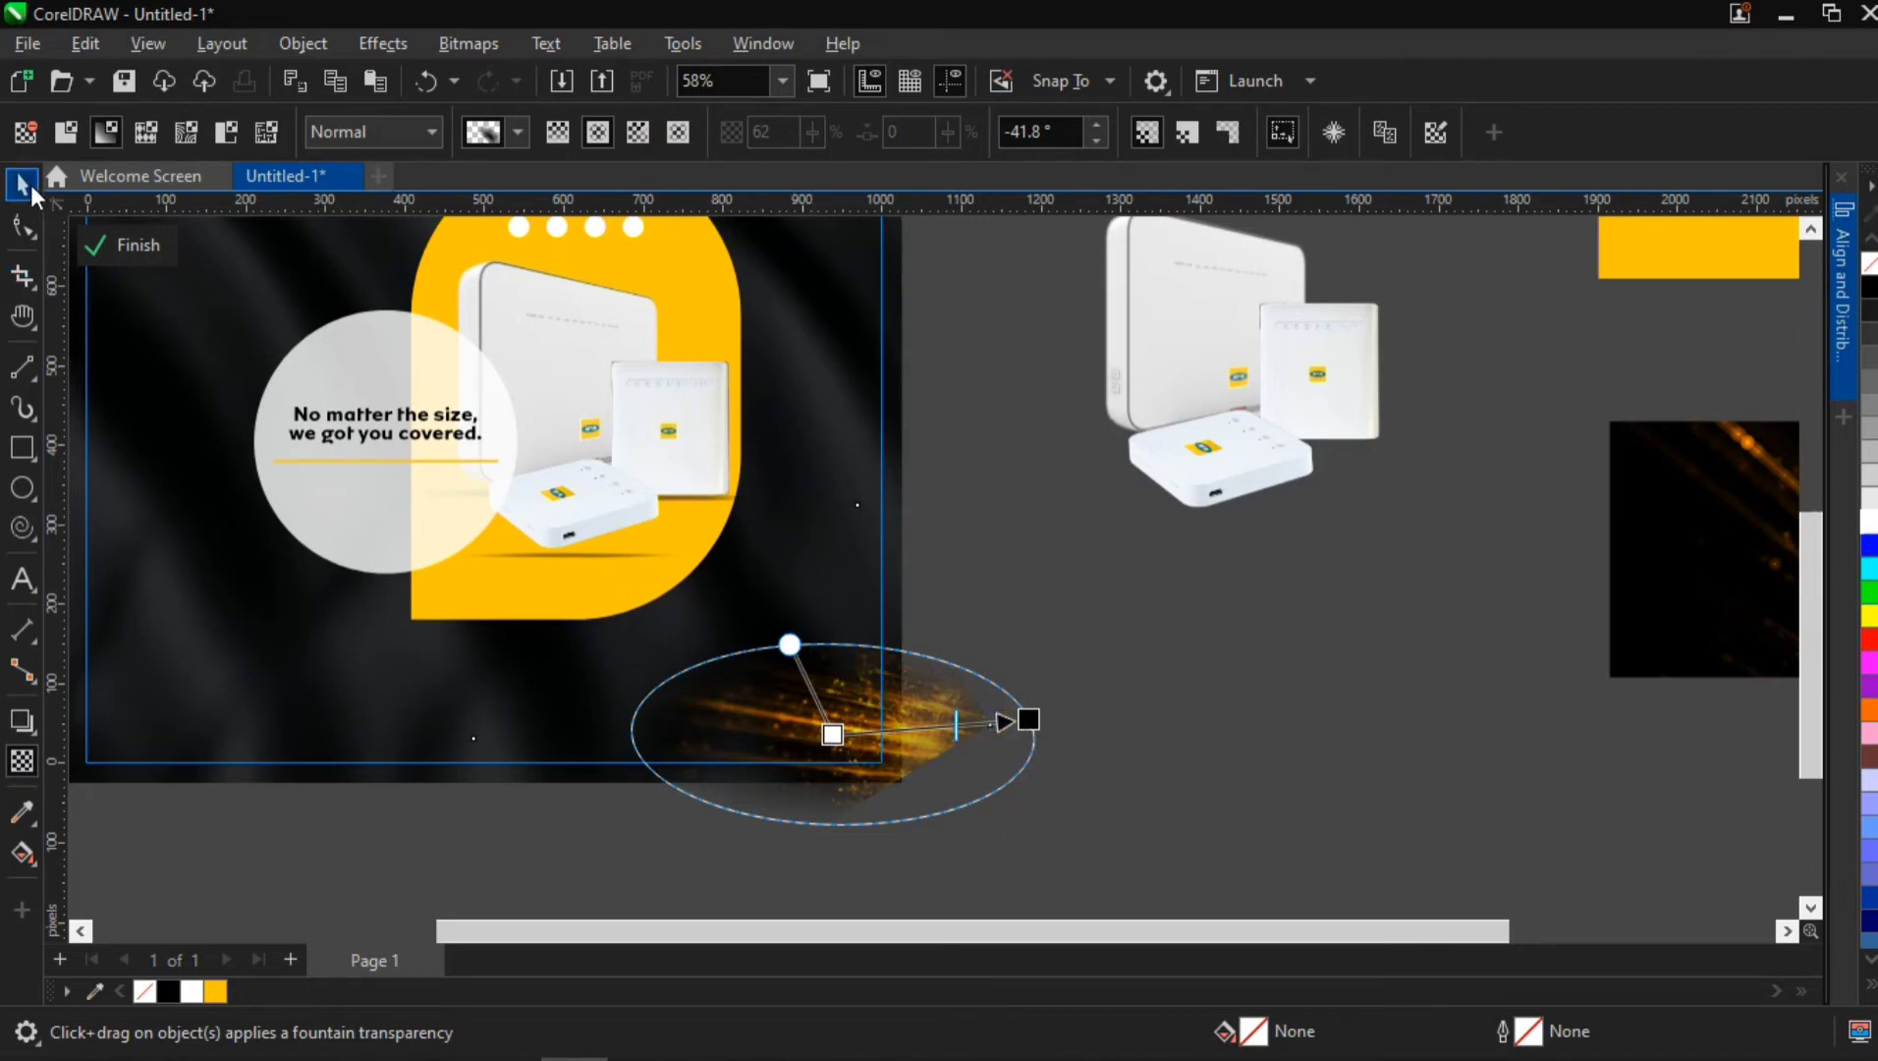
{"action": "left_click", "coordinate": [1245, 652]}
{"action": "scroll", "coordinate": [881, 737], "scroll_direction": "down", "scroll_amount": 1}
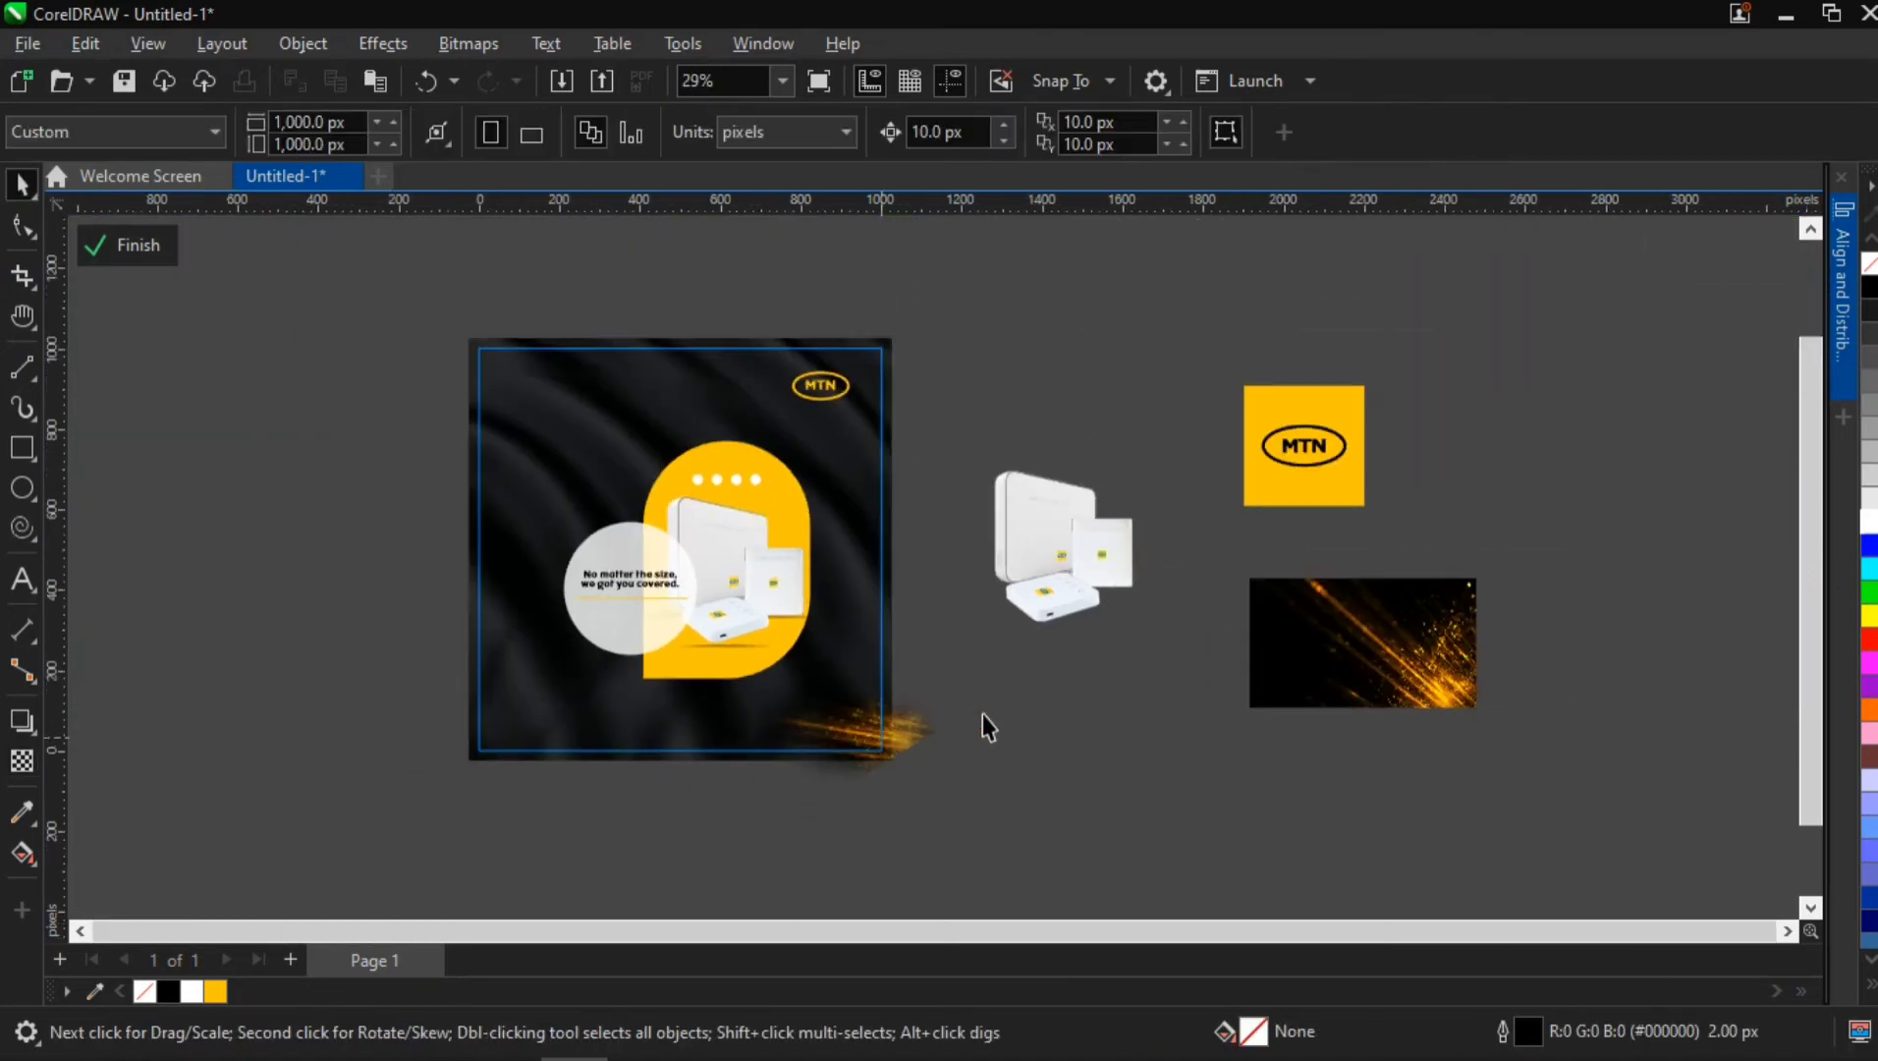
{"action": "left_click", "coordinate": [920, 726]}
{"action": "double_click", "coordinate": [1034, 707]}
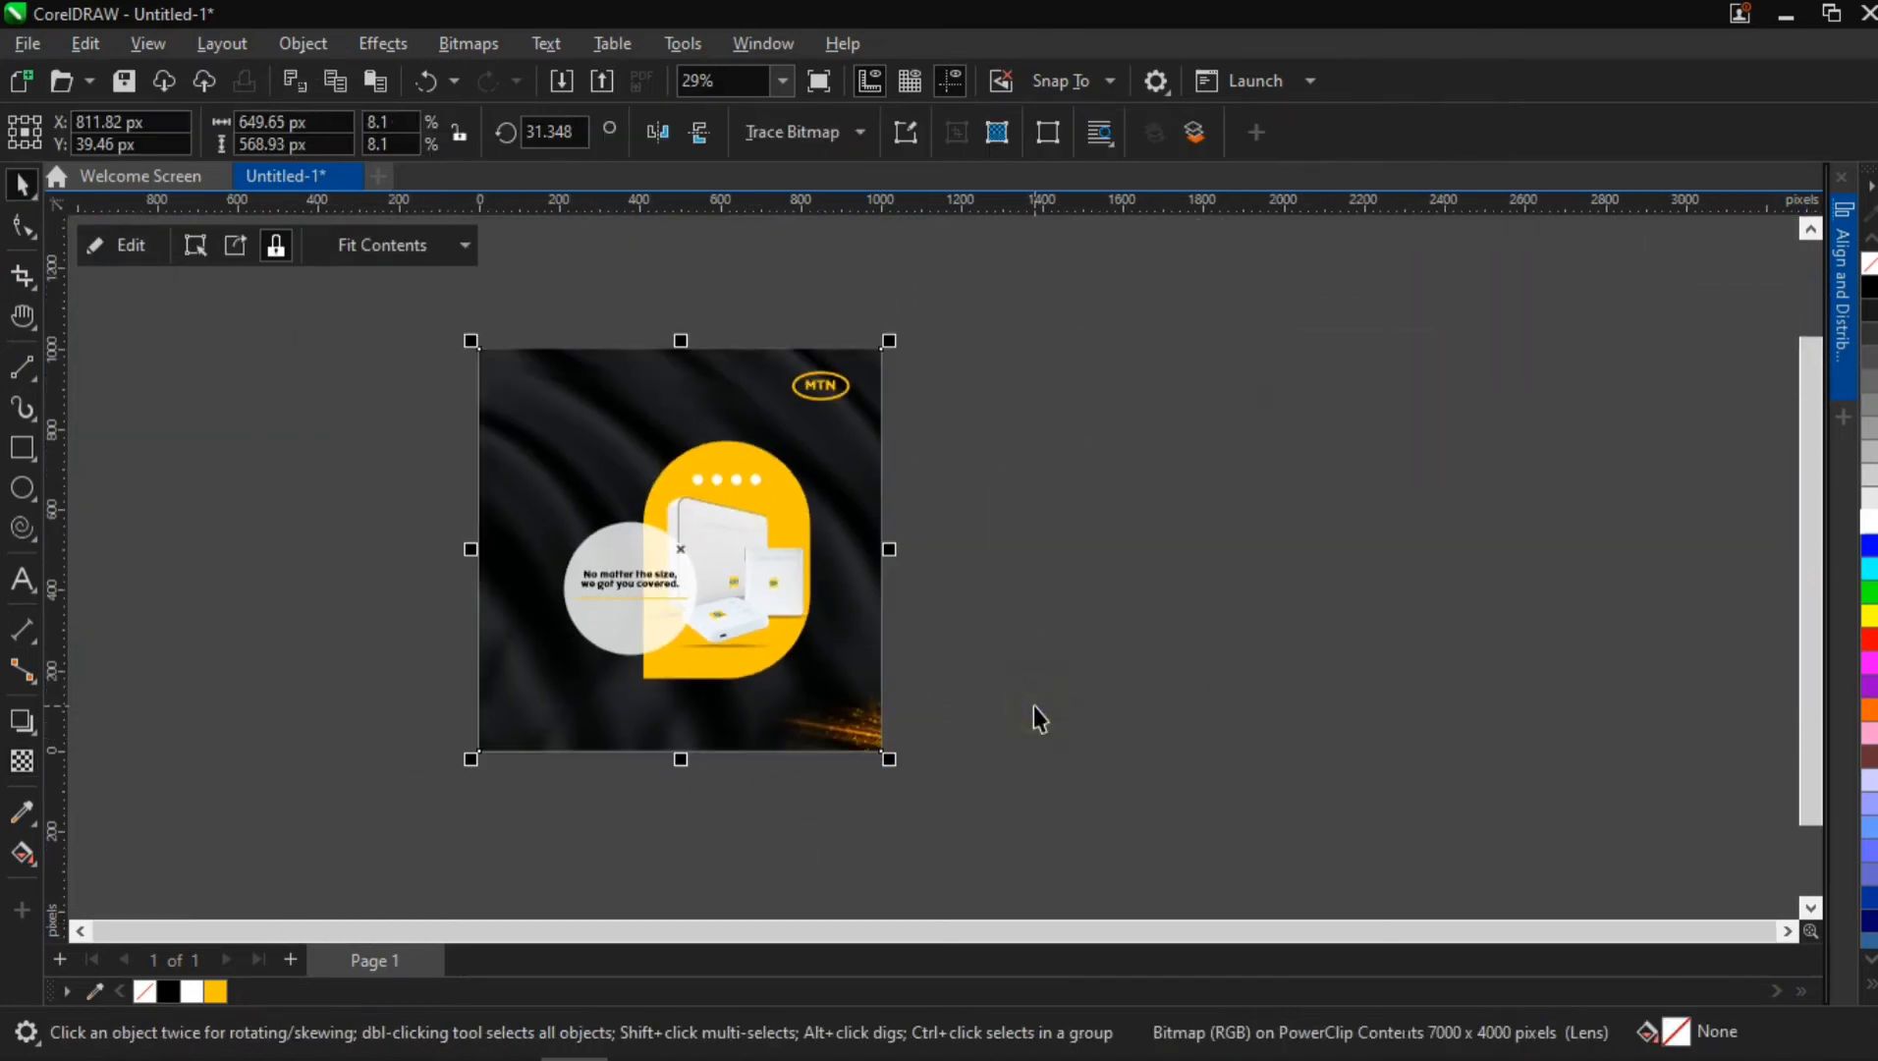
Place a vertically mirrored copy of the sparks in the flyer's upper-left corner at about X -12, Y 958 px
{"action": "double_click", "coordinate": [796, 683]}
{"action": "left_click", "coordinate": [901, 734]}
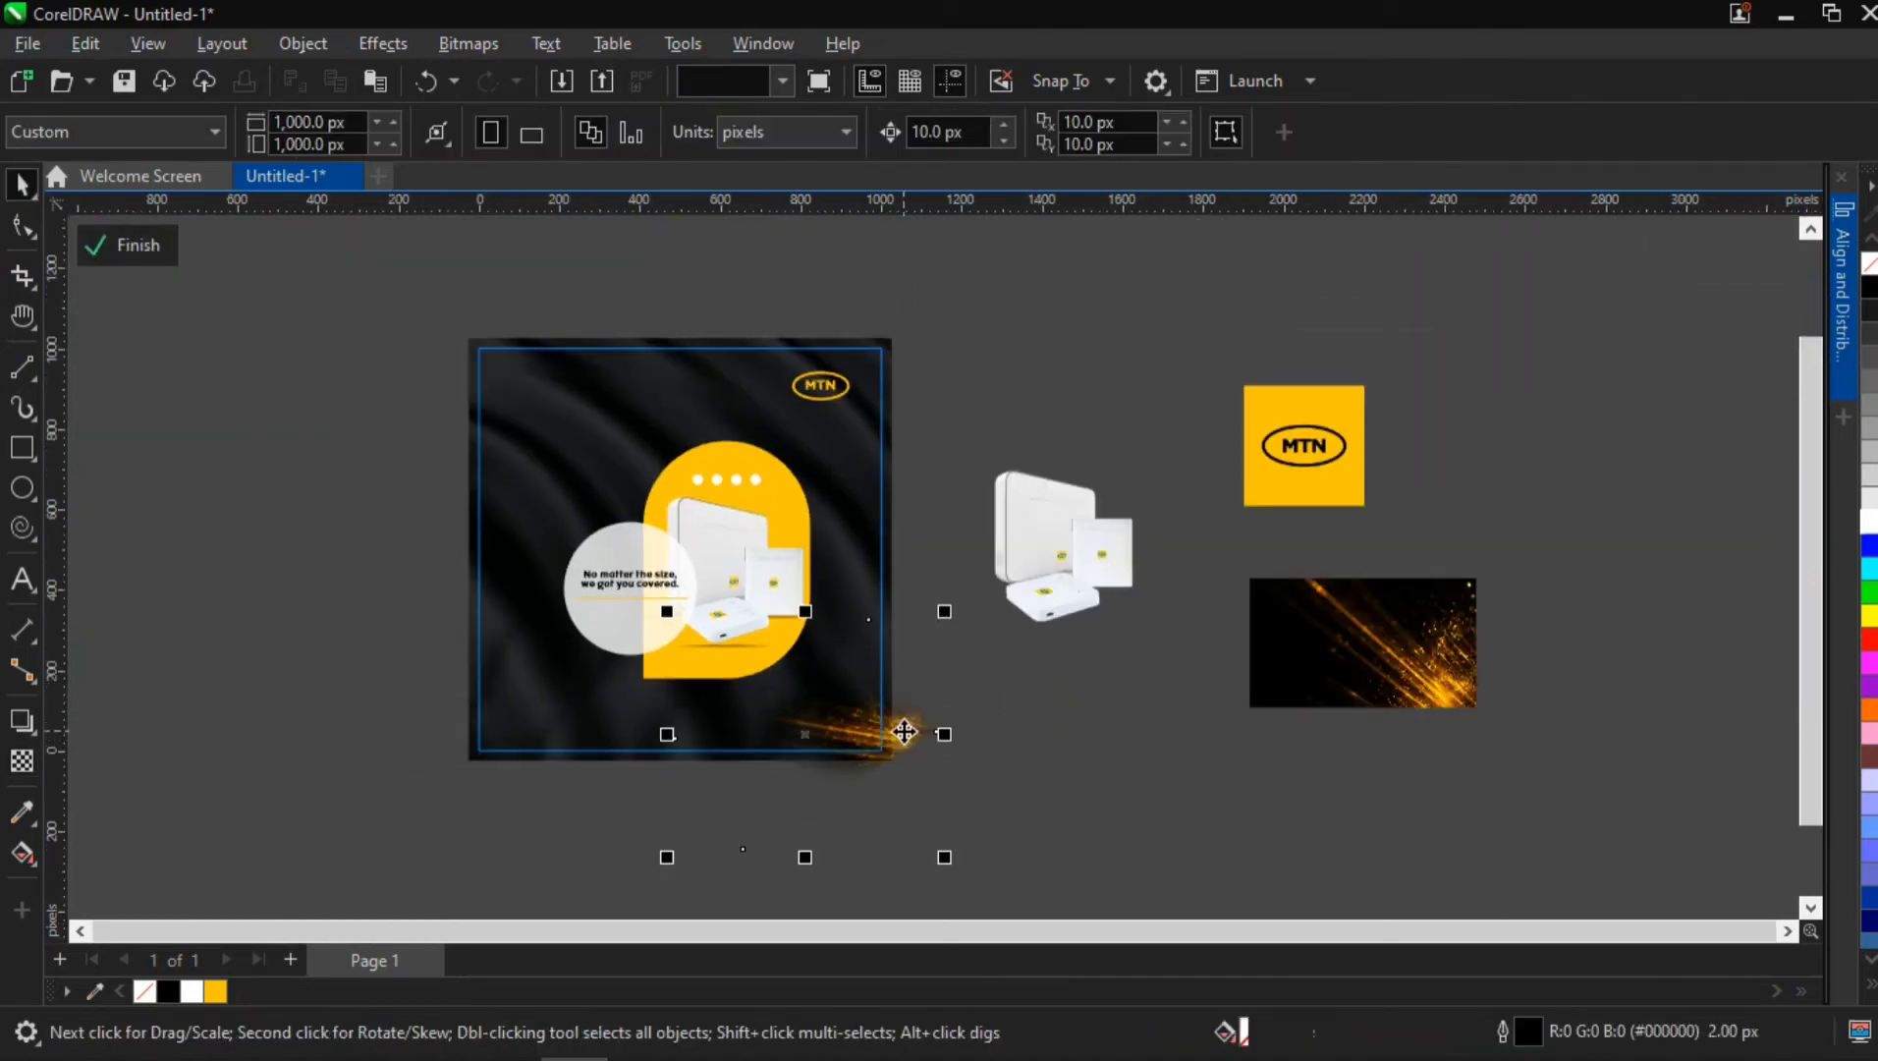
{"action": "left_click_drag", "start_coordinate": [902, 734], "coordinate": [562, 370]}
{"action": "key", "text": "ctrl+z"}
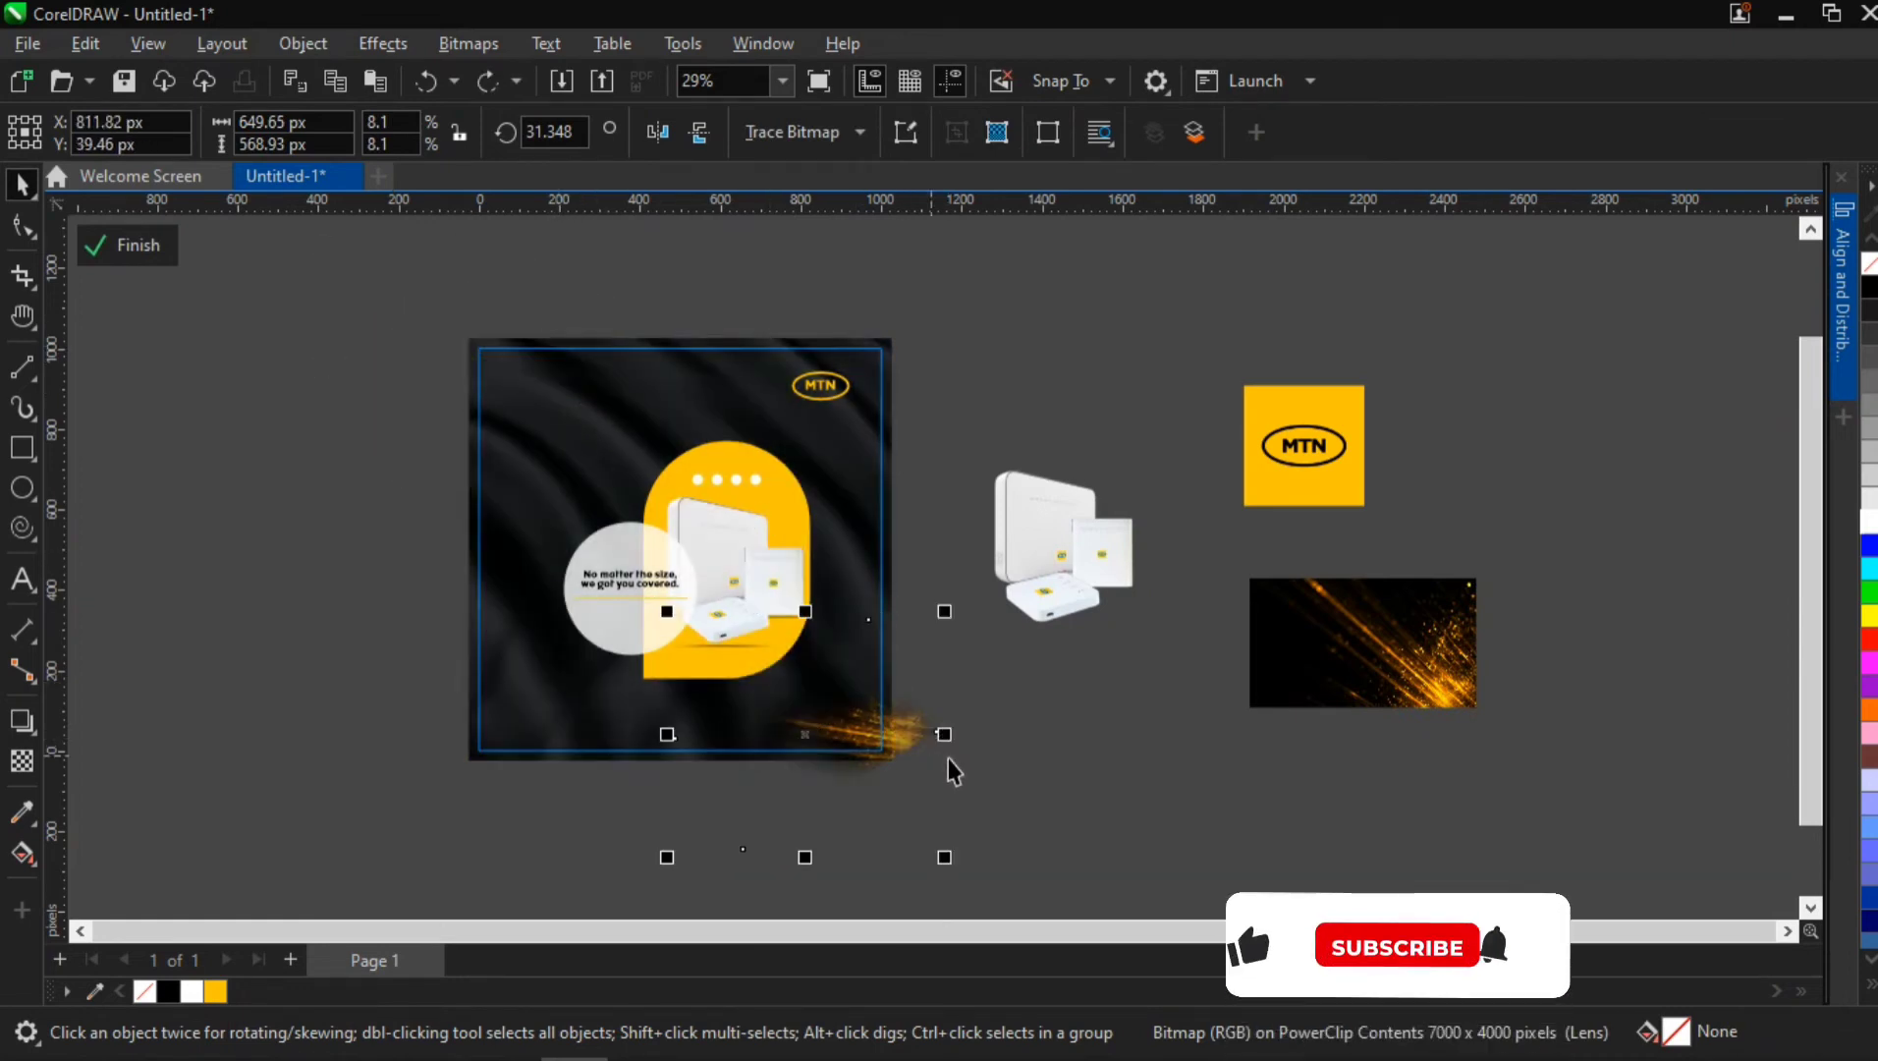
{"action": "left_click_drag", "start_coordinate": [945, 858], "coordinate": [685, 617]}
{"action": "right_click", "coordinate": [686, 618]}
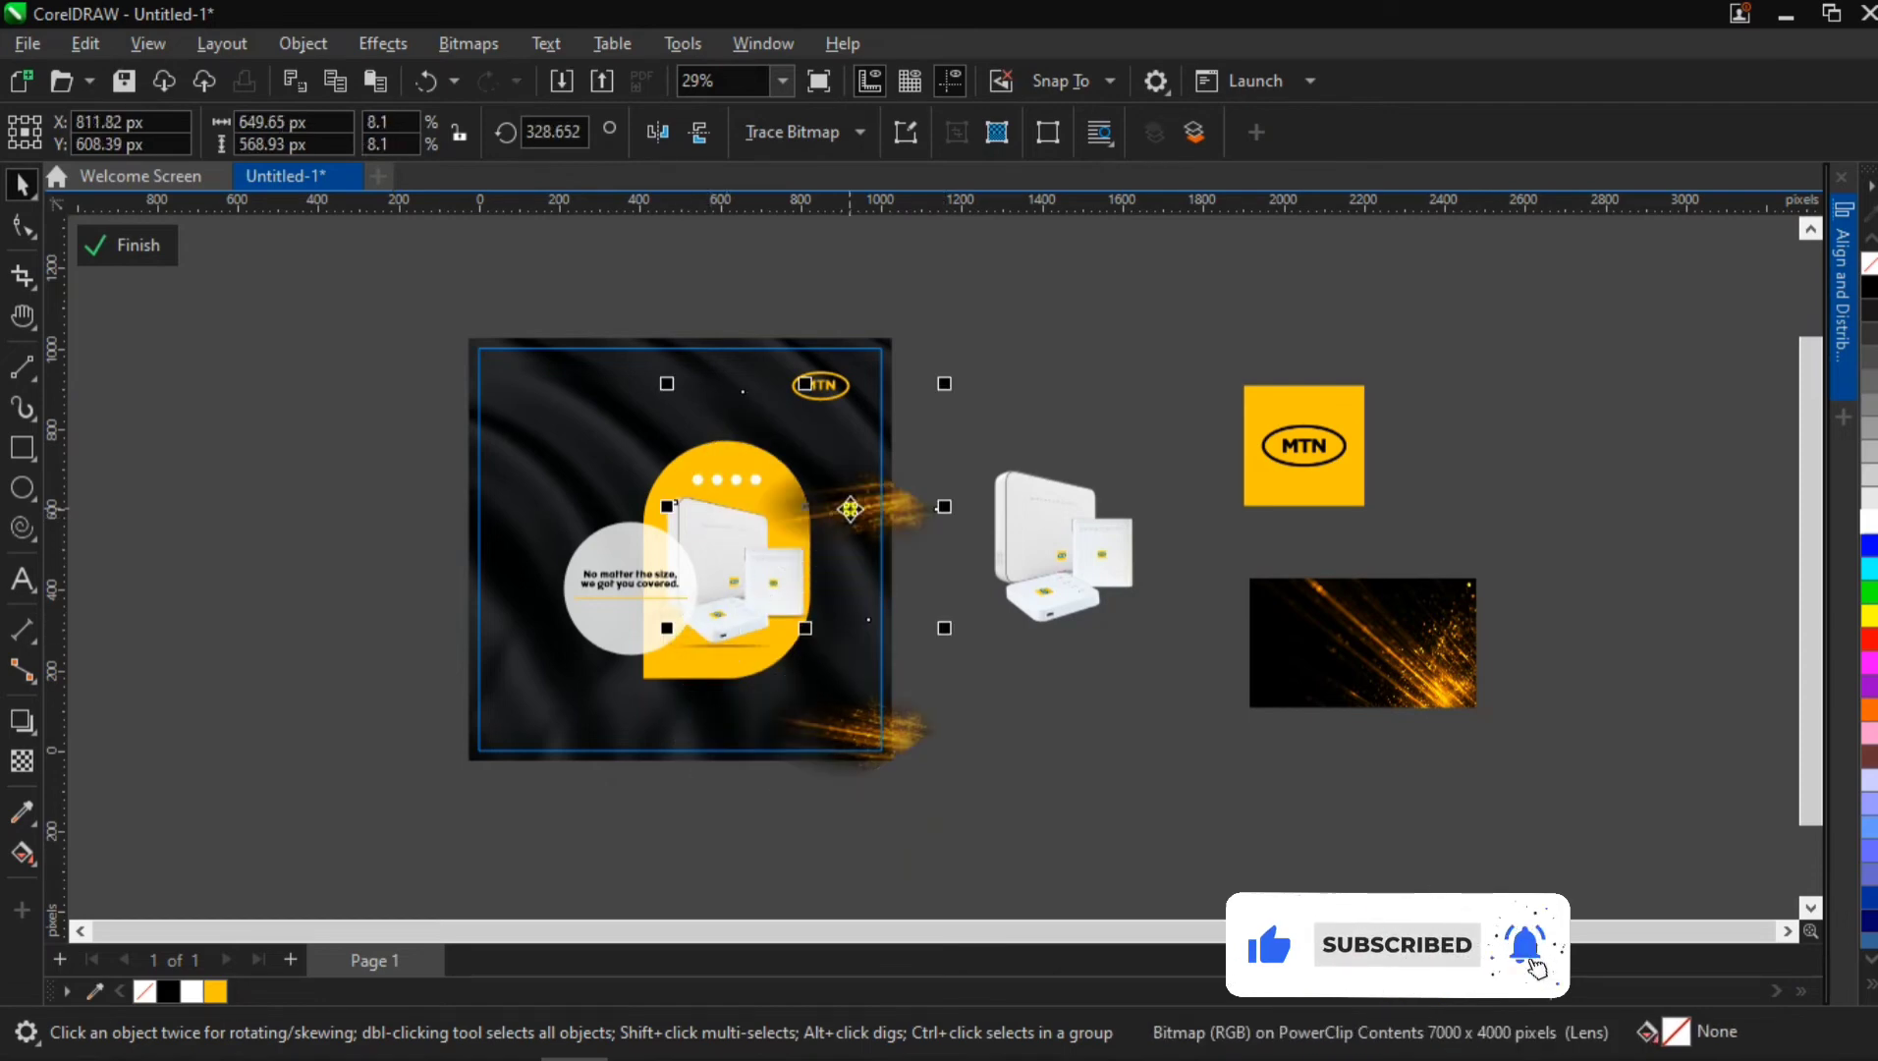
{"action": "left_click_drag", "start_coordinate": [852, 508], "coordinate": [523, 375]}
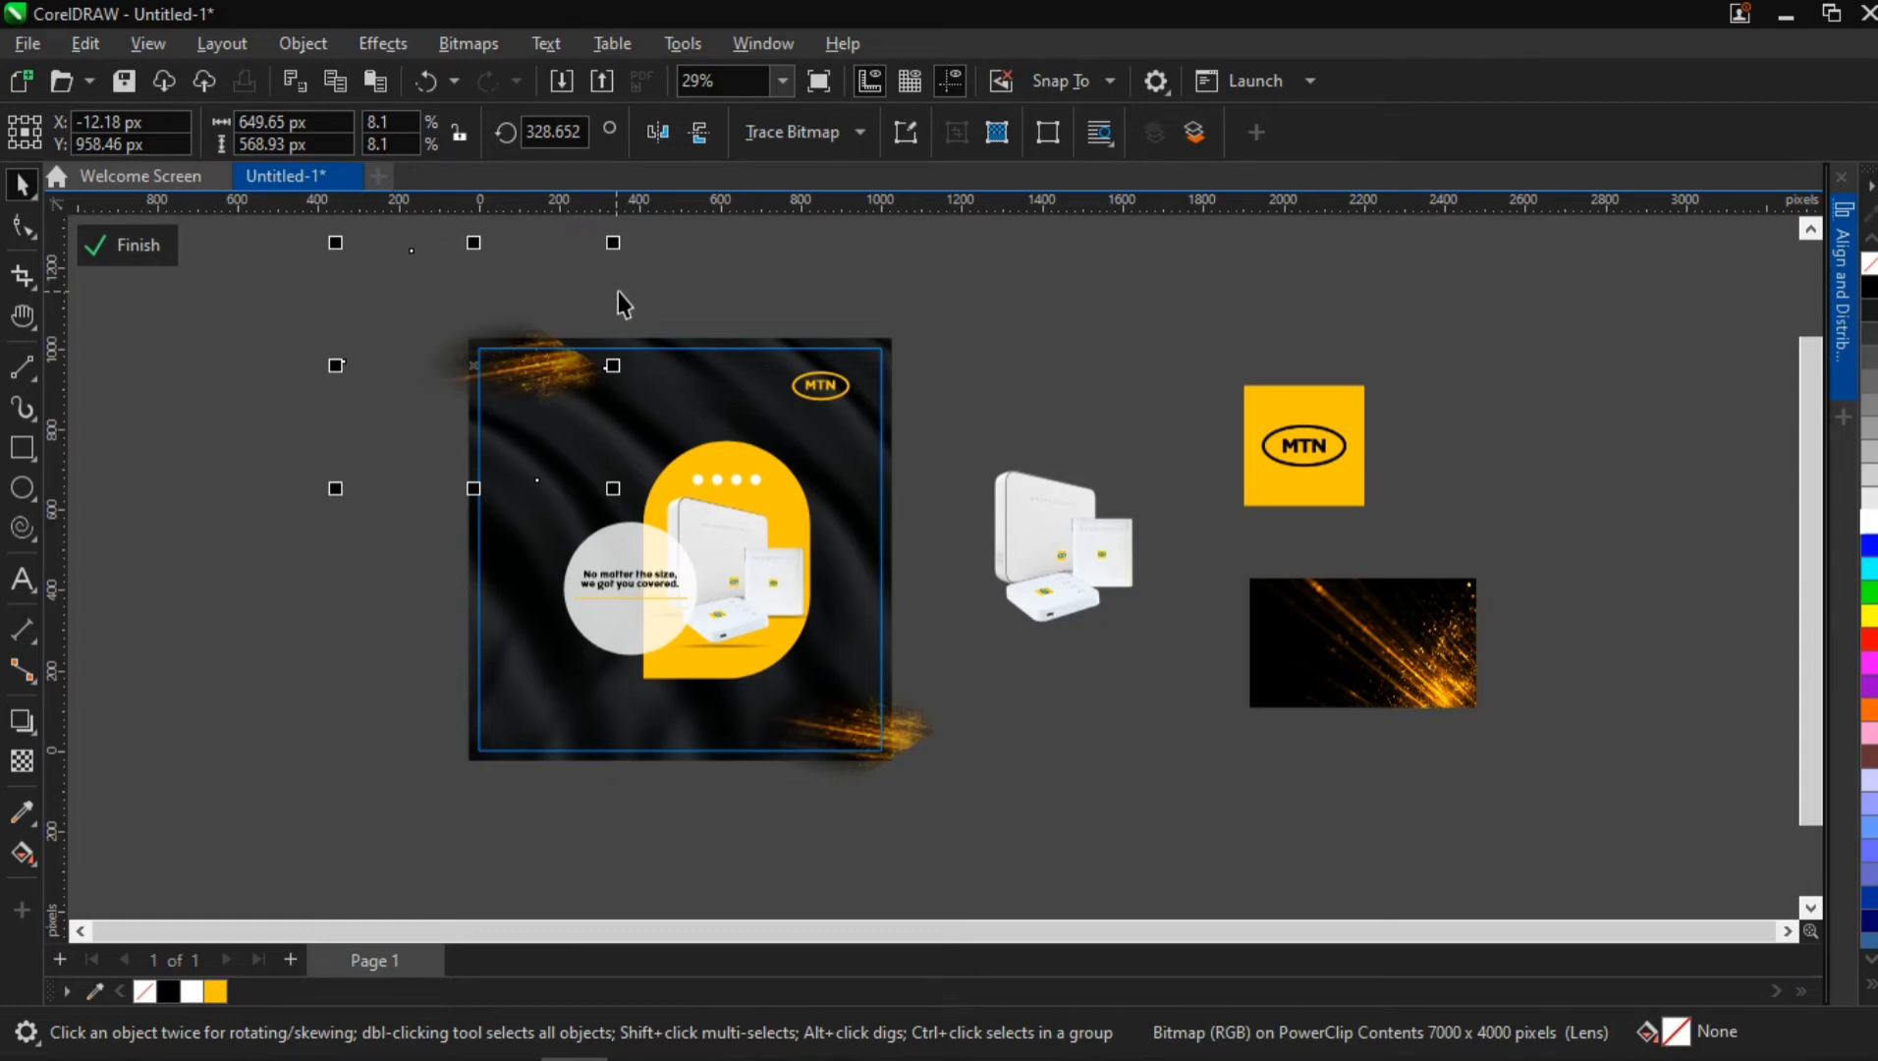
{"action": "left_click", "coordinate": [269, 431], "text": "ctrl"}
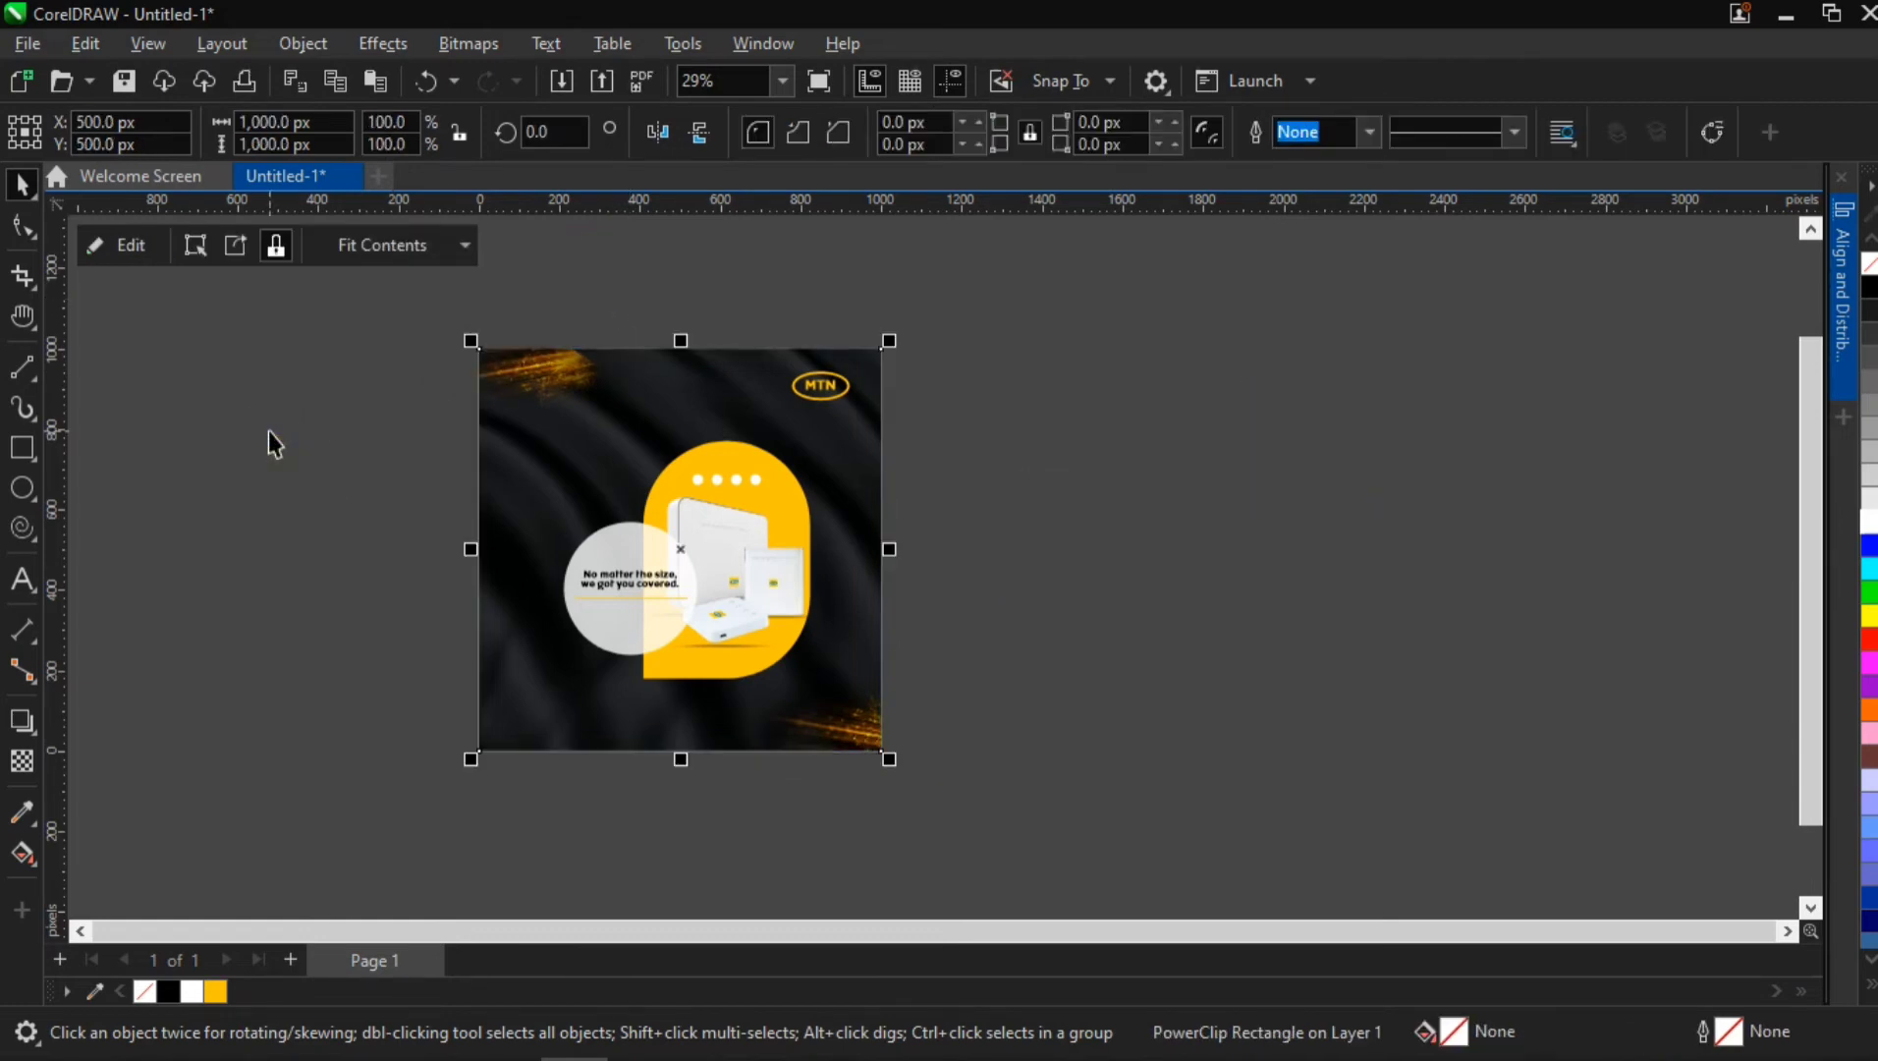
Try rotating the upper-left sparks copy to about 212.5° and moving it to about X 166, Y 983 px, and undo these changes
{"action": "left_click", "coordinate": [550, 406], "text": "ctrl"}
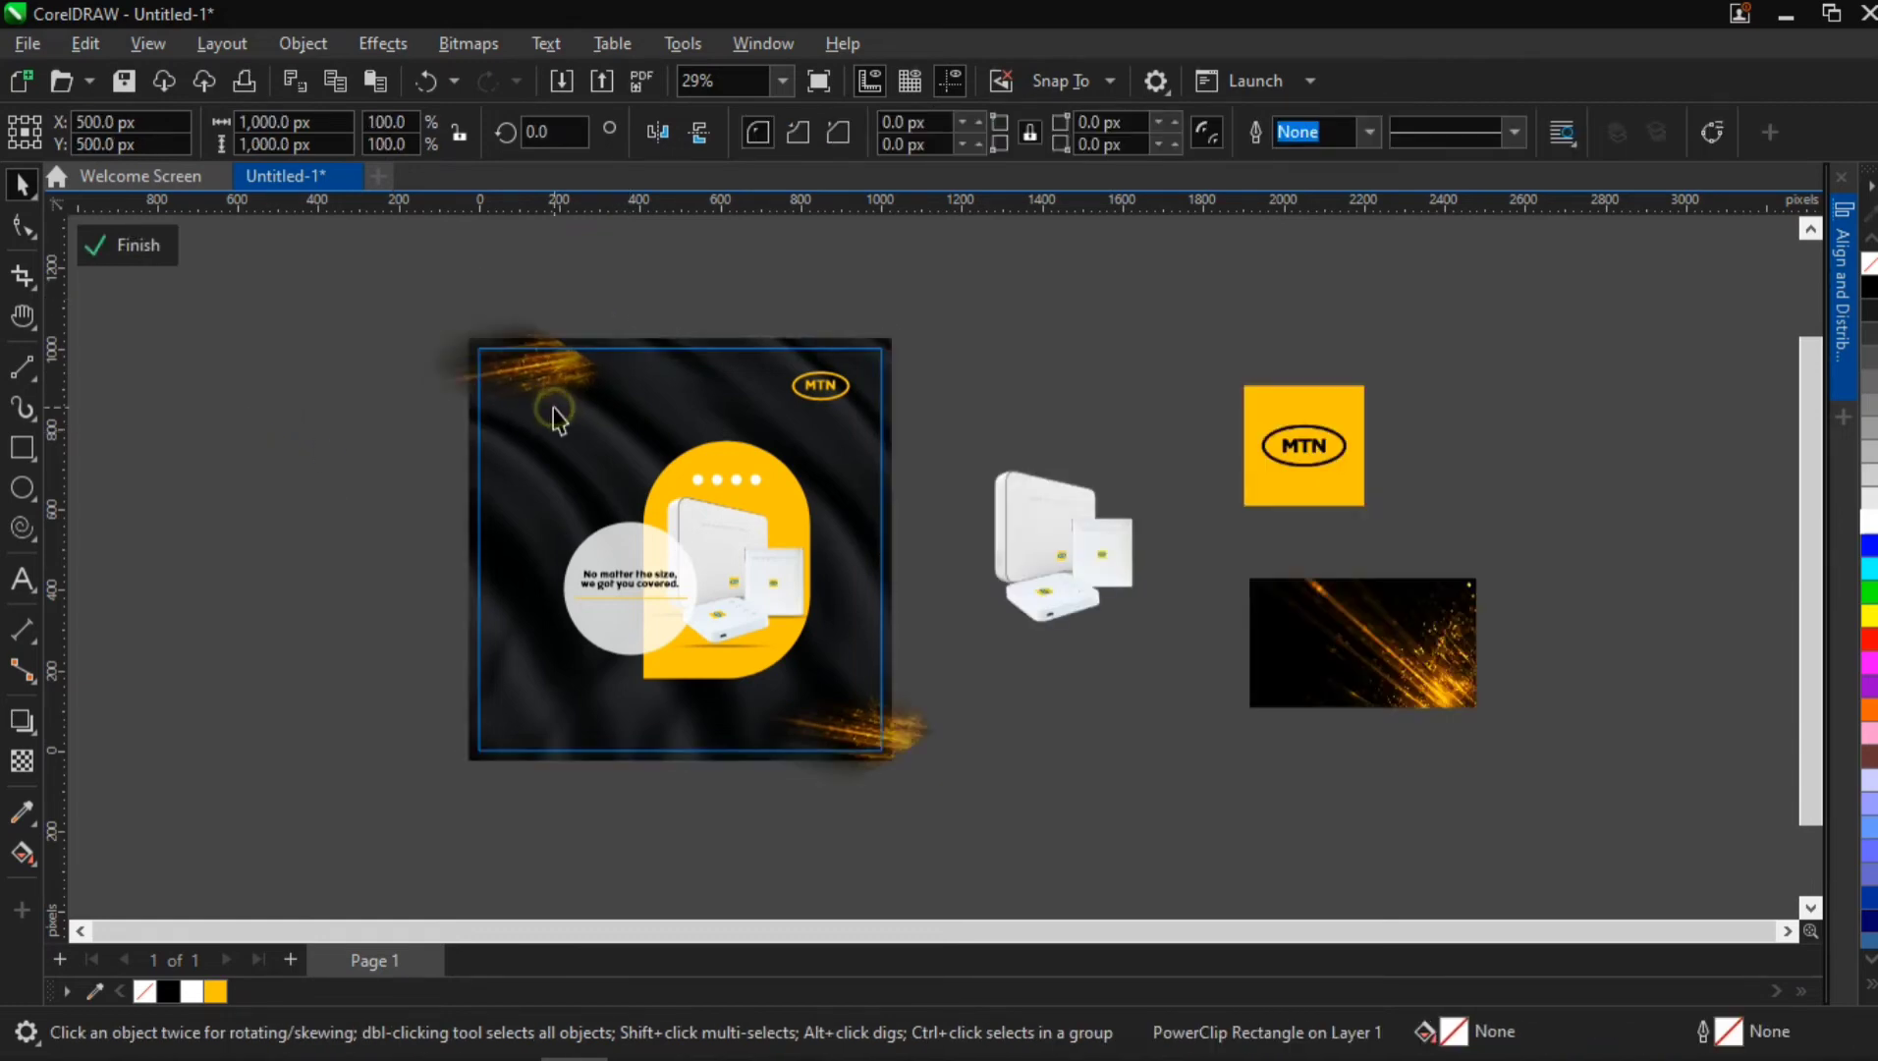
{"action": "scroll", "coordinate": [508, 371], "scroll_direction": "up", "scroll_amount": 2}
{"action": "left_click", "coordinate": [423, 376]}
{"action": "left_click", "coordinate": [422, 375]}
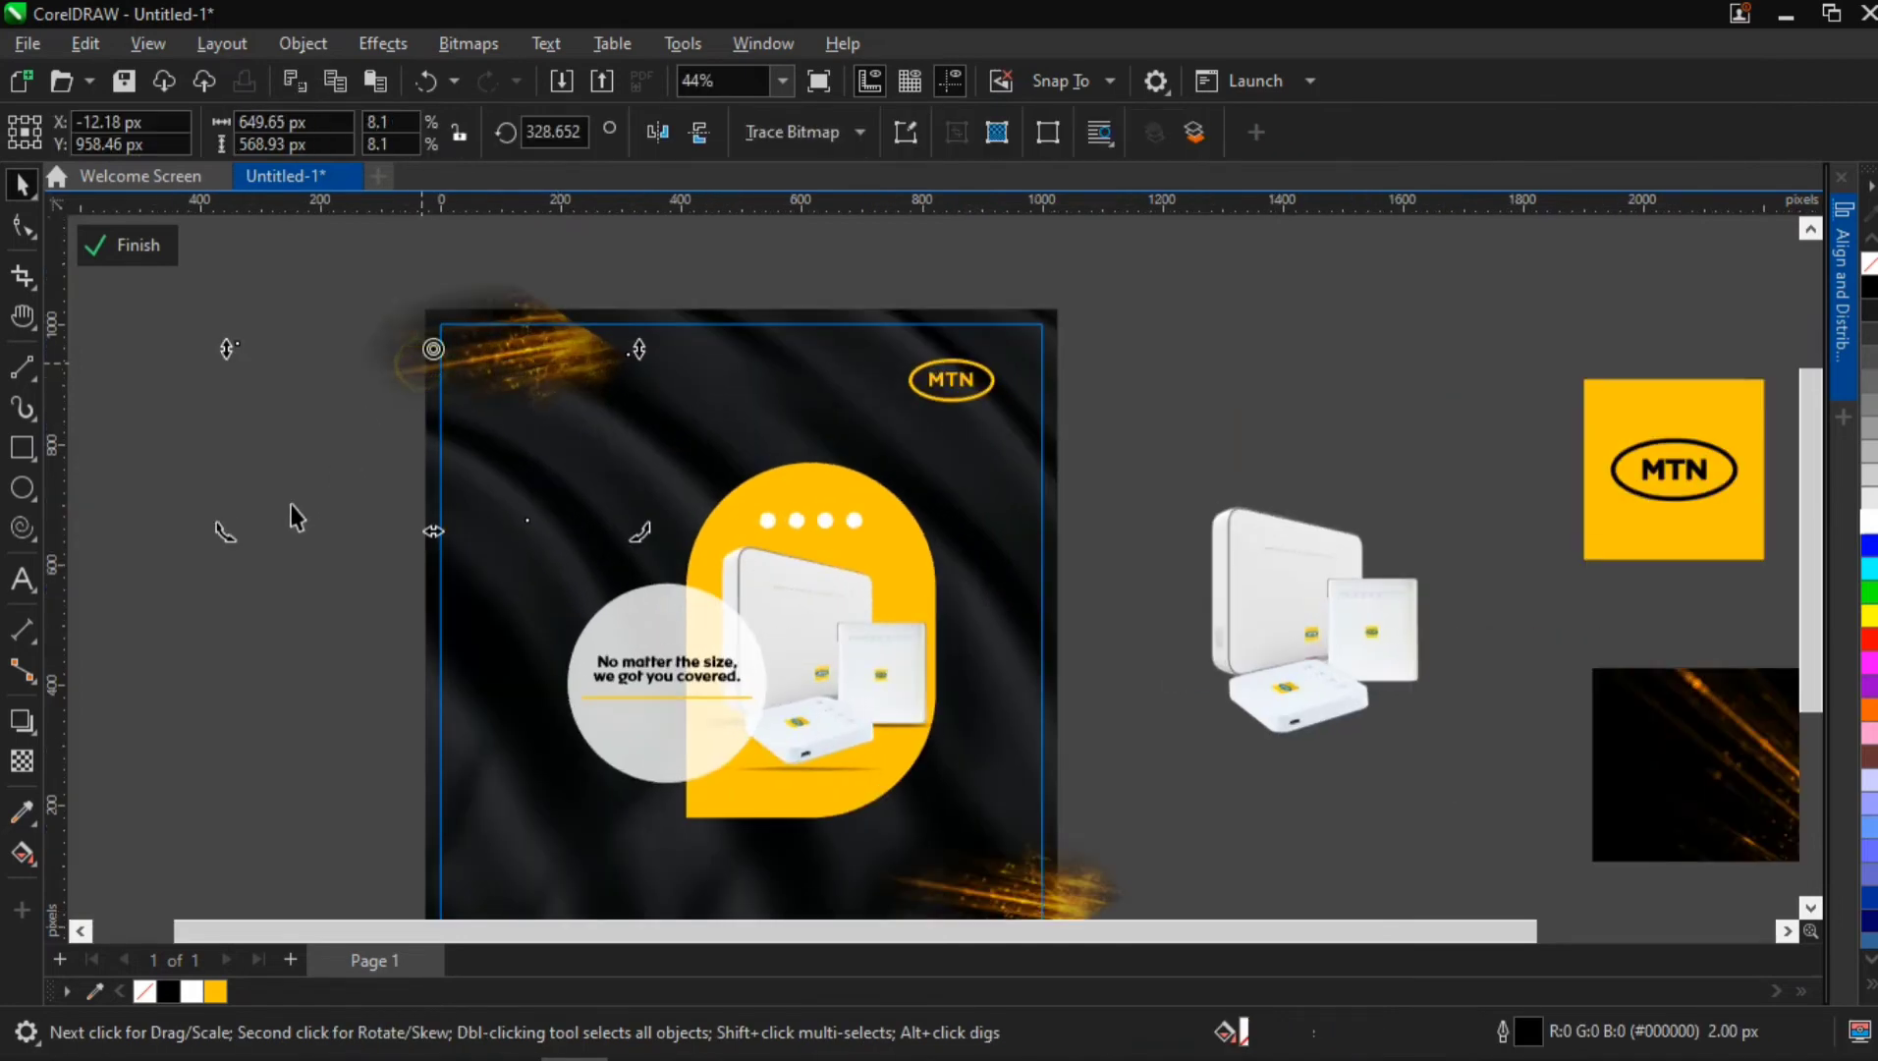
{"action": "mouse_move", "coordinate": [228, 536]}
{"action": "left_mouse_down"}
{"action": "mouse_move", "coordinate": [556, 531]}
{"action": "mouse_move", "coordinate": [709, 432]}
{"action": "left_mouse_up"}
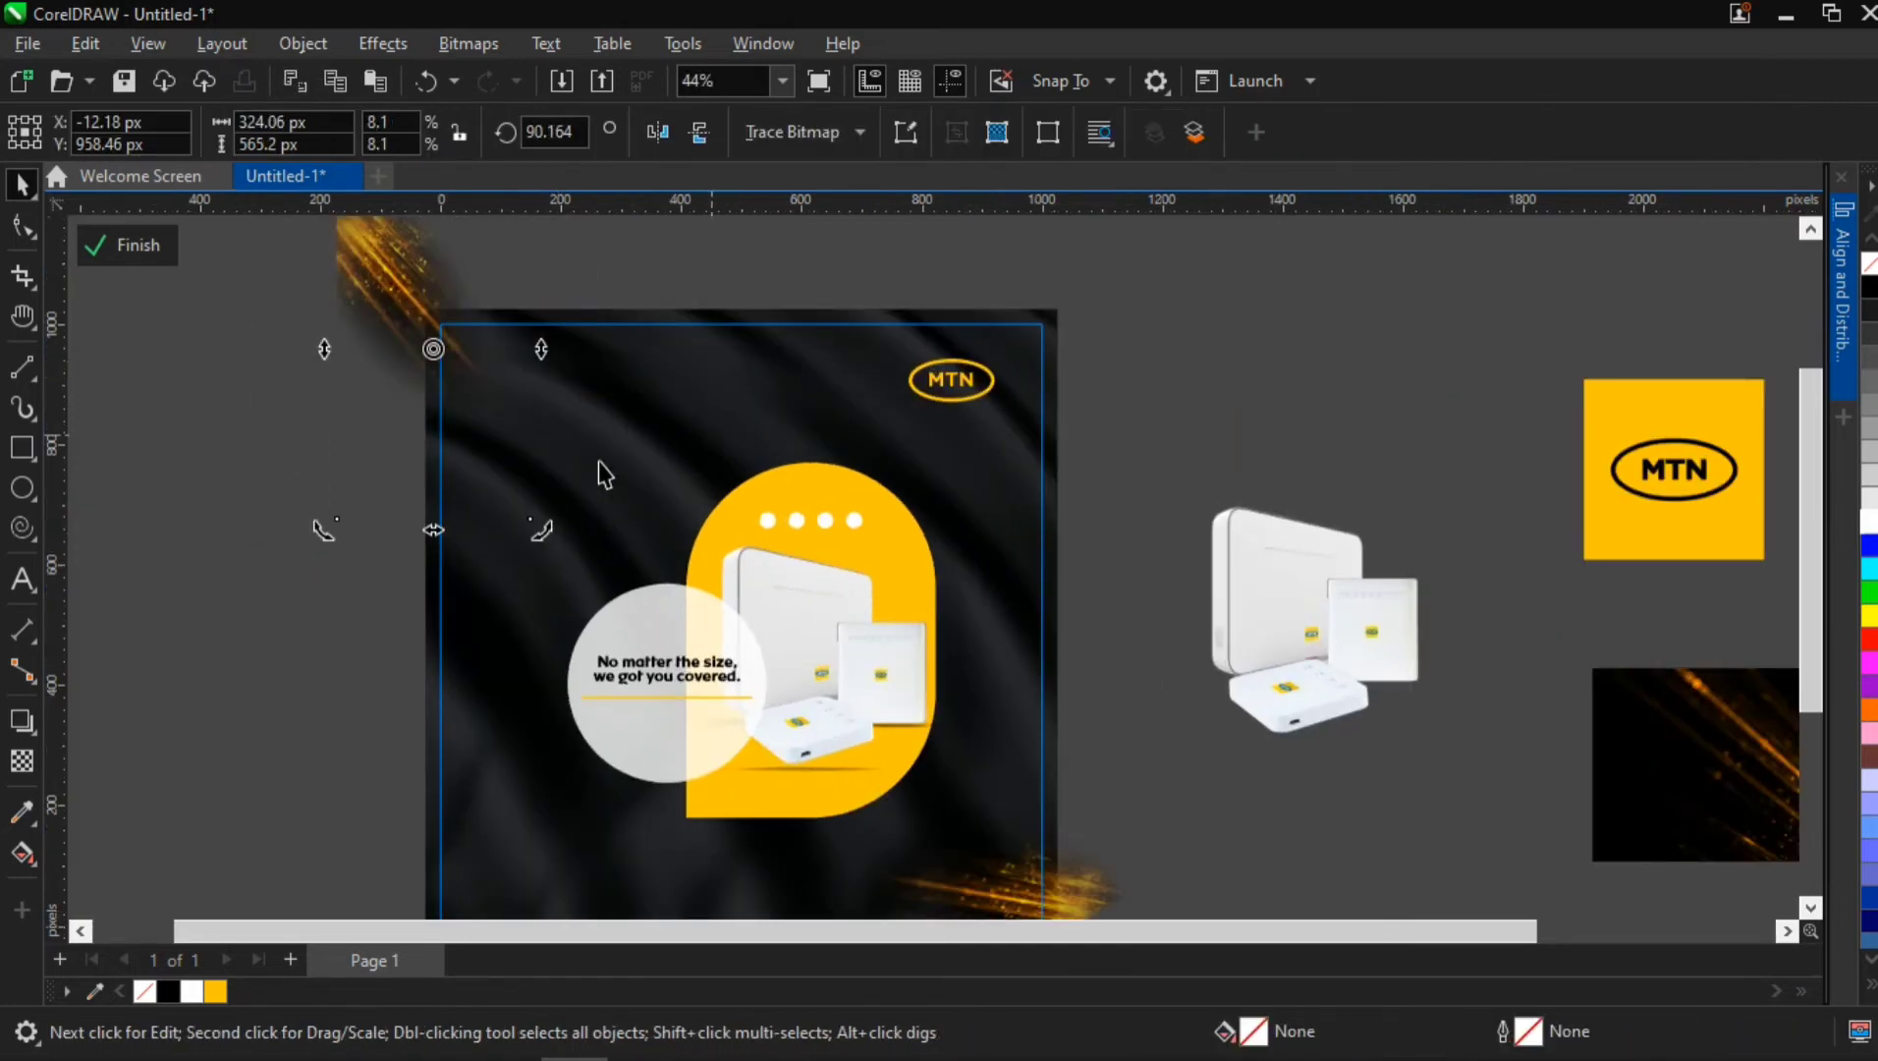
{"action": "mouse_move", "coordinate": [328, 530]}
{"action": "left_mouse_down"}
{"action": "mouse_move", "coordinate": [713, 427]}
{"action": "mouse_move", "coordinate": [734, 386]}
{"action": "mouse_move", "coordinate": [701, 359]}
{"action": "left_mouse_up"}
{"action": "left_click", "coordinate": [375, 402]}
{"action": "left_click_drag", "start_coordinate": [378, 440], "coordinate": [479, 437]}
{"action": "scroll", "coordinate": [621, 678], "scroll_direction": "down", "scroll_amount": 1}
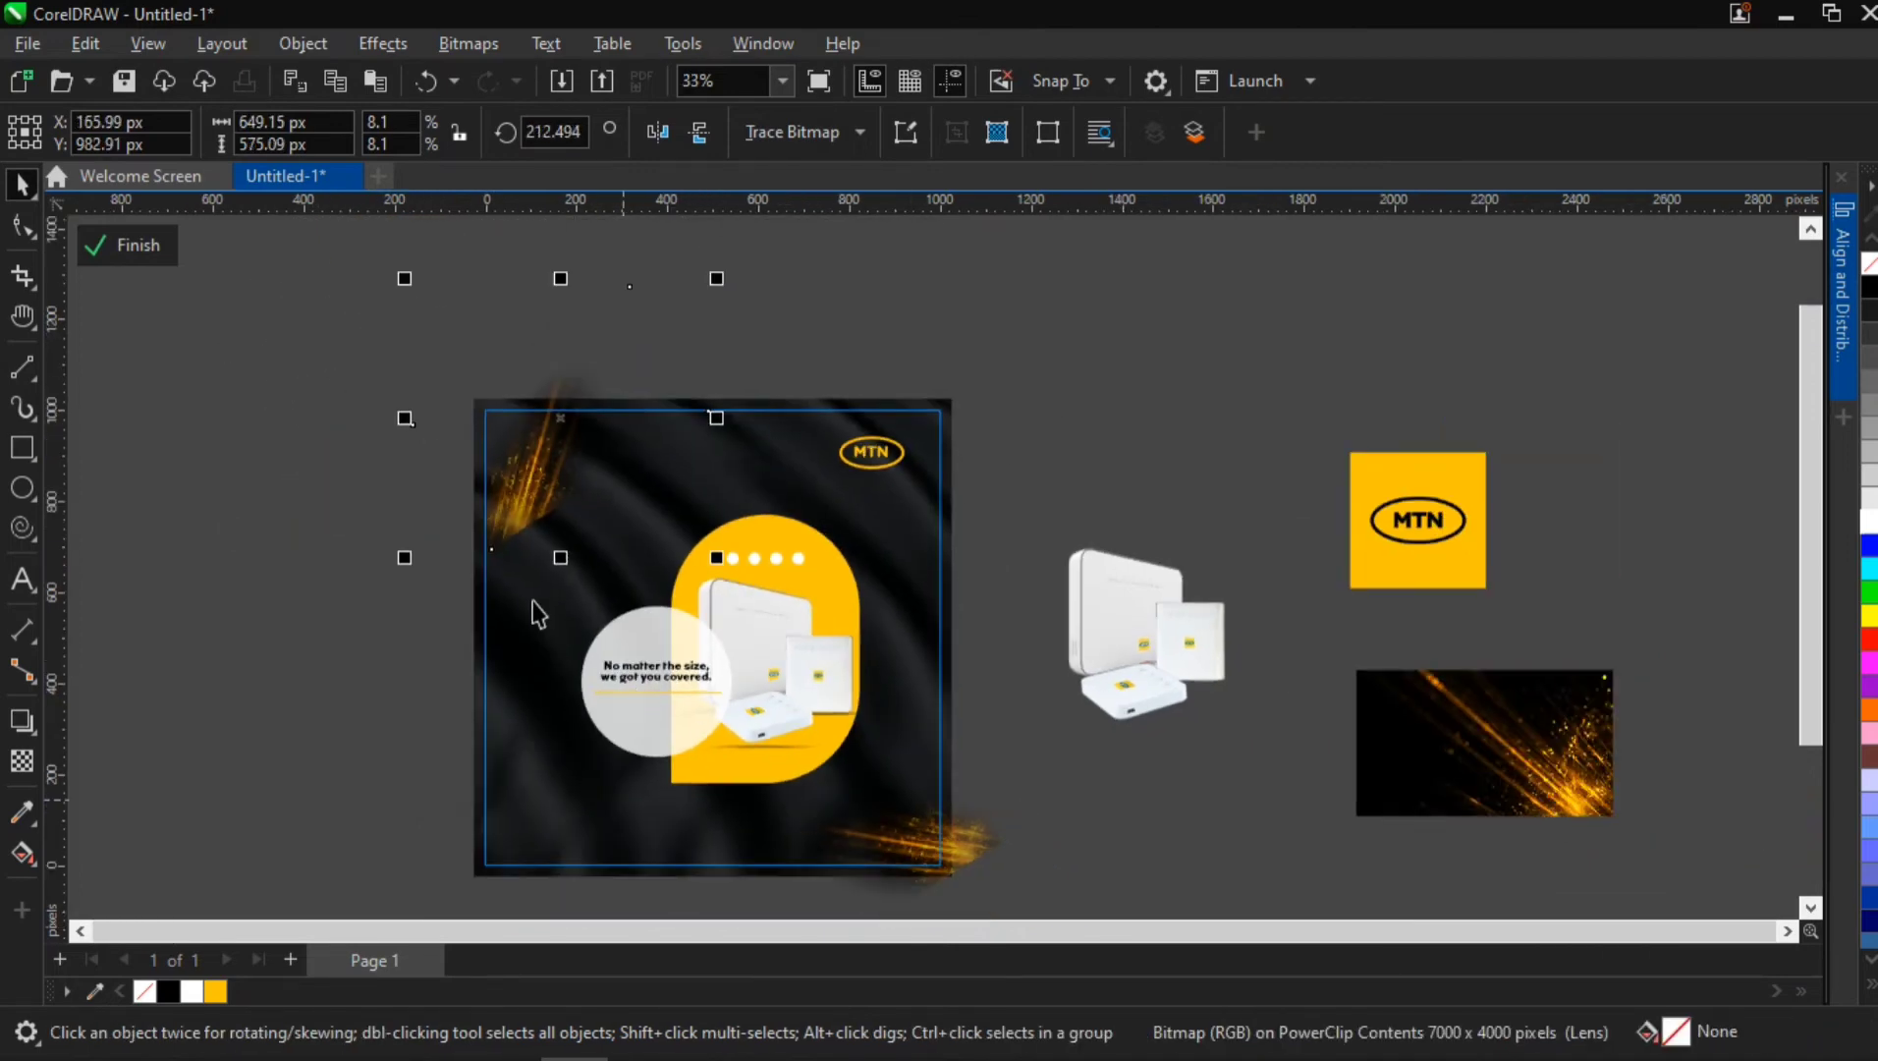
{"action": "key", "text": "ctrl+z"}
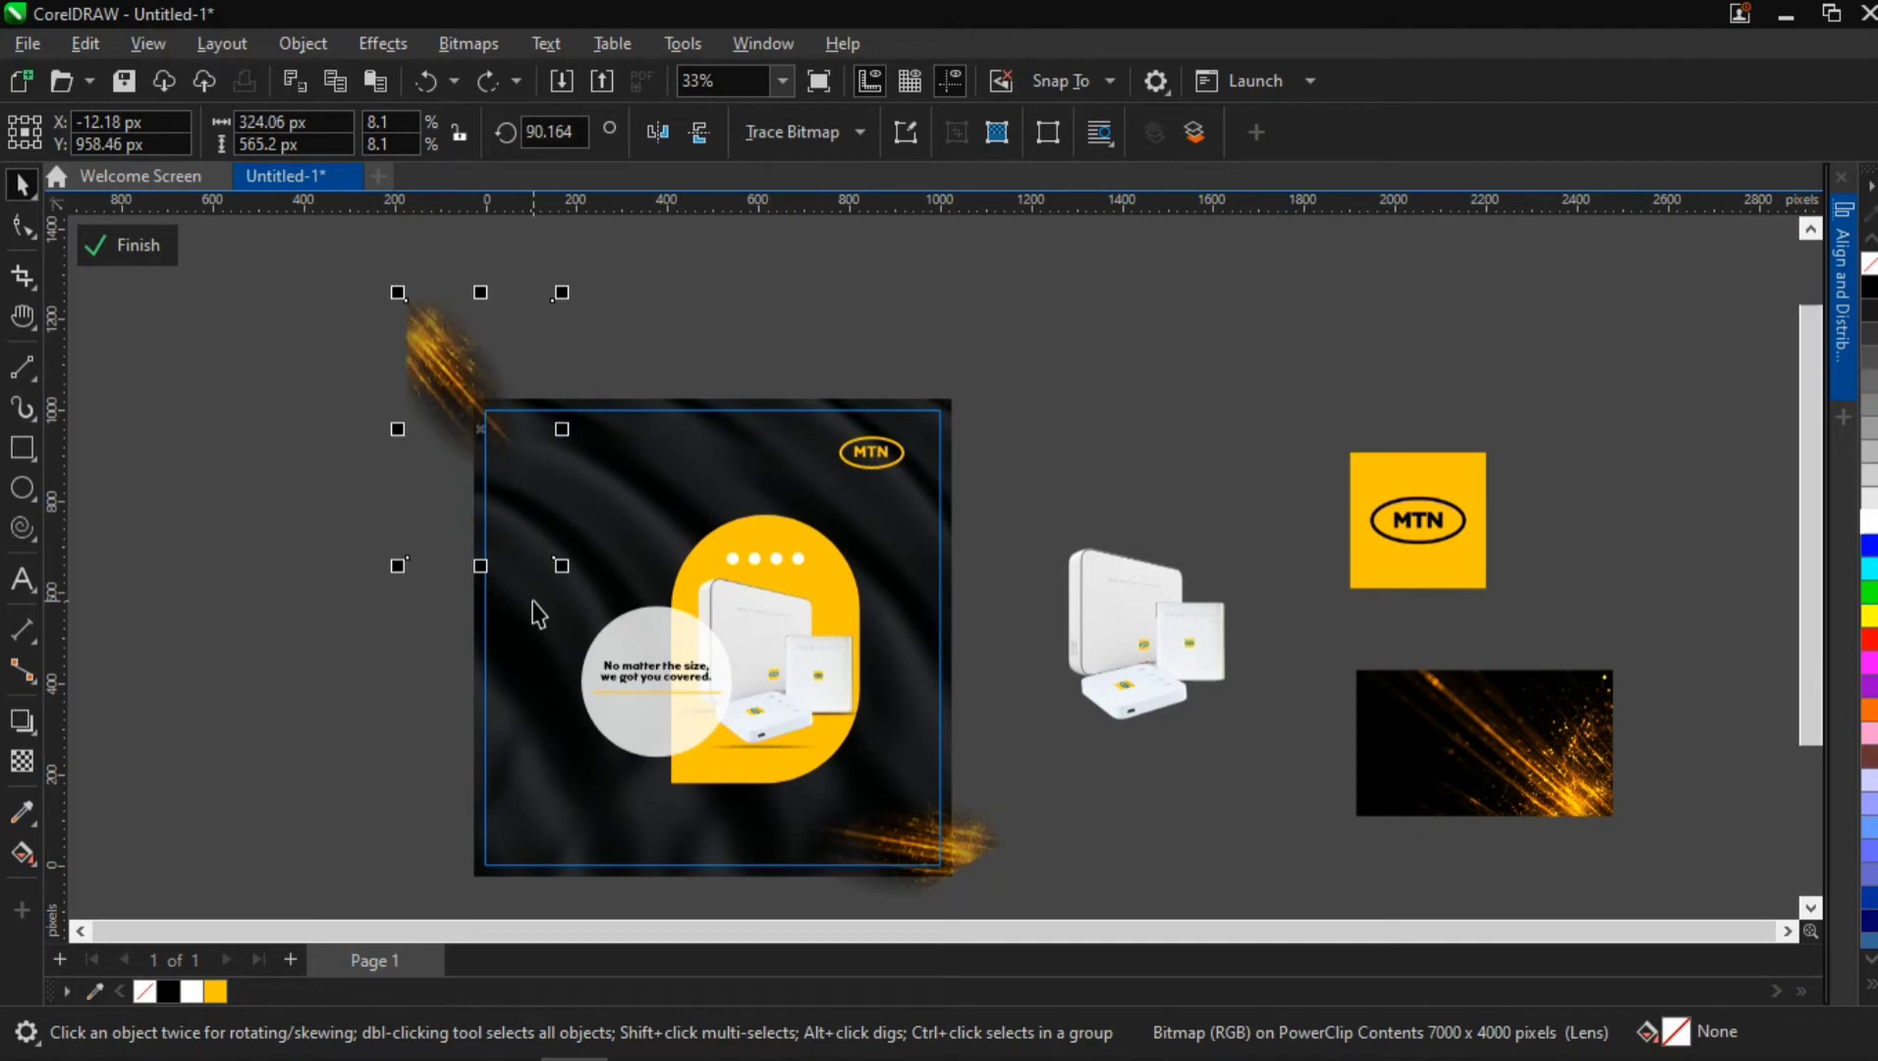
{"action": "key", "text": "ctrl+z"}
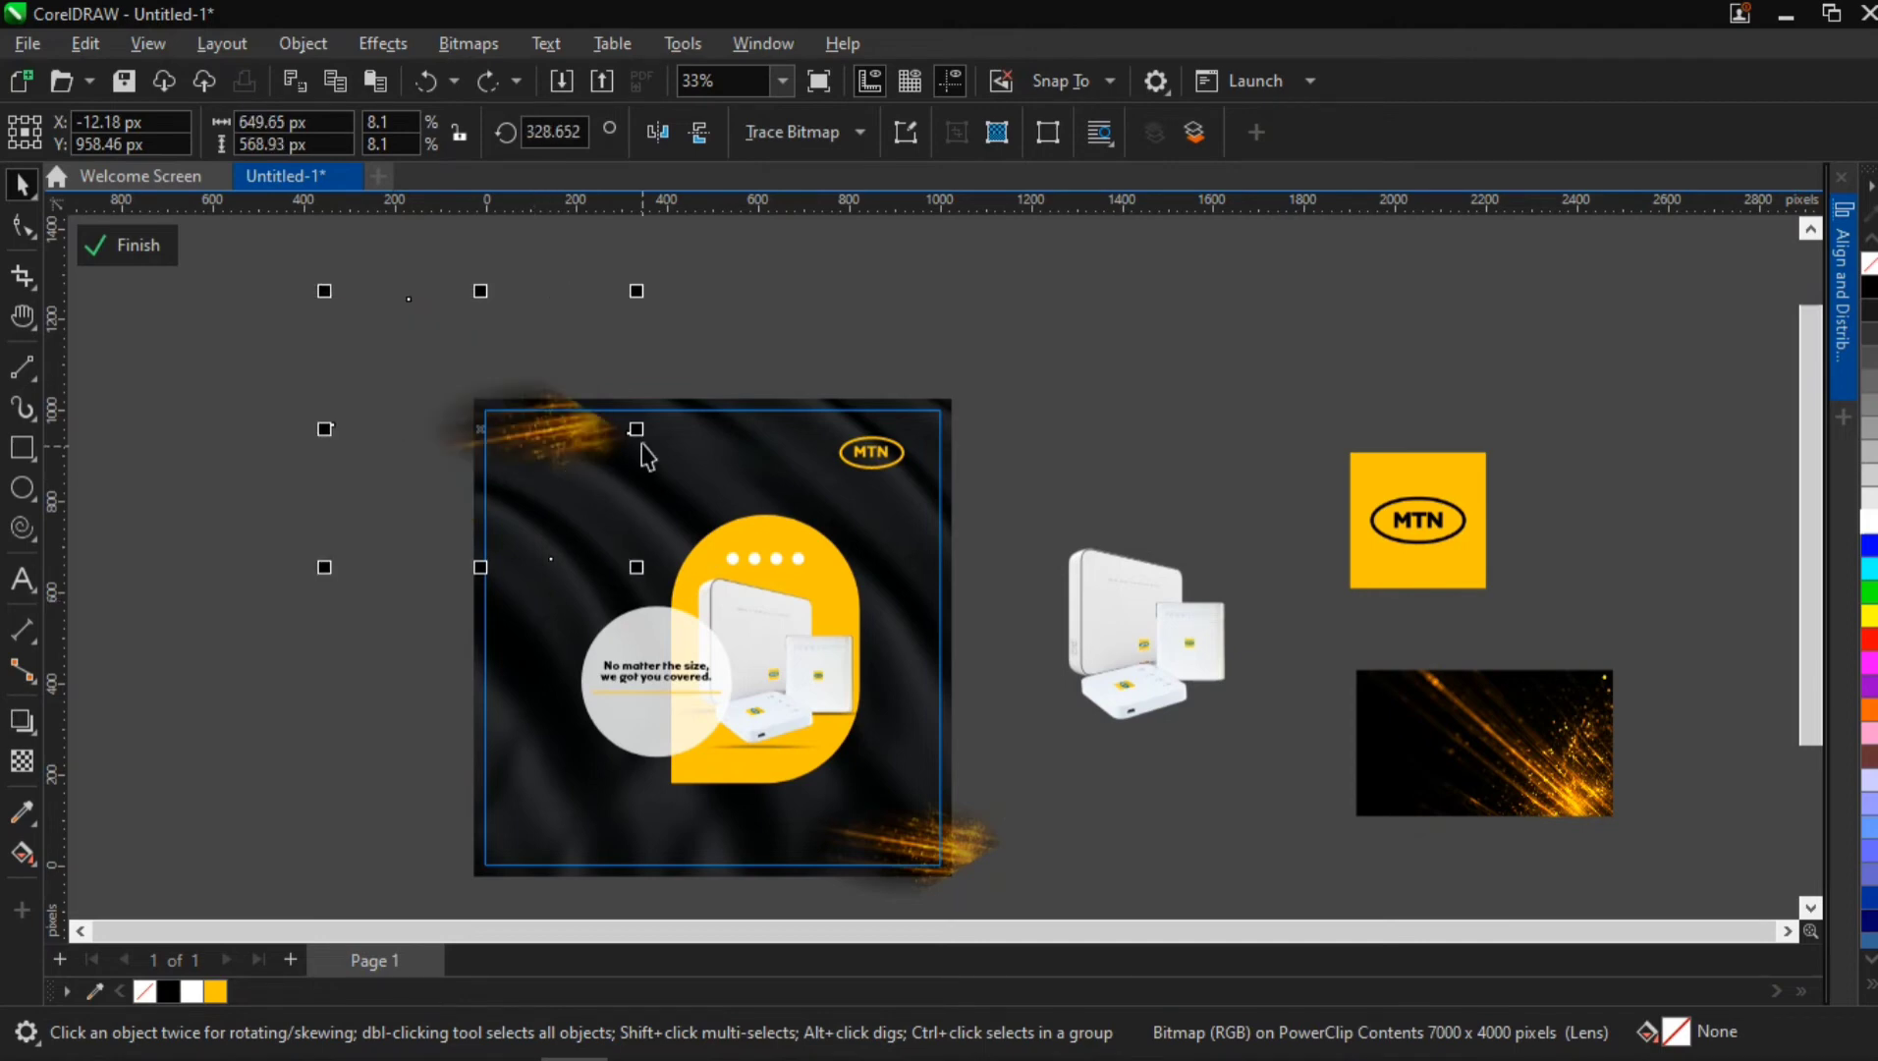
Mirror the upper-left sparks copy horizontally, and centre both sparks images on the page as a temporary group
{"action": "mouse_move", "coordinate": [634, 431]}
{"action": "left_mouse_down"}
{"action": "mouse_move", "coordinate": [371, 502]}
{"action": "mouse_move", "coordinate": [285, 512]}
{"action": "mouse_move", "coordinate": [243, 486]}
{"action": "mouse_move", "coordinate": [578, 400]}
{"action": "mouse_move", "coordinate": [519, 405]}
{"action": "mouse_move", "coordinate": [573, 418]}
{"action": "mouse_move", "coordinate": [493, 414]}
{"action": "left_mouse_up"}
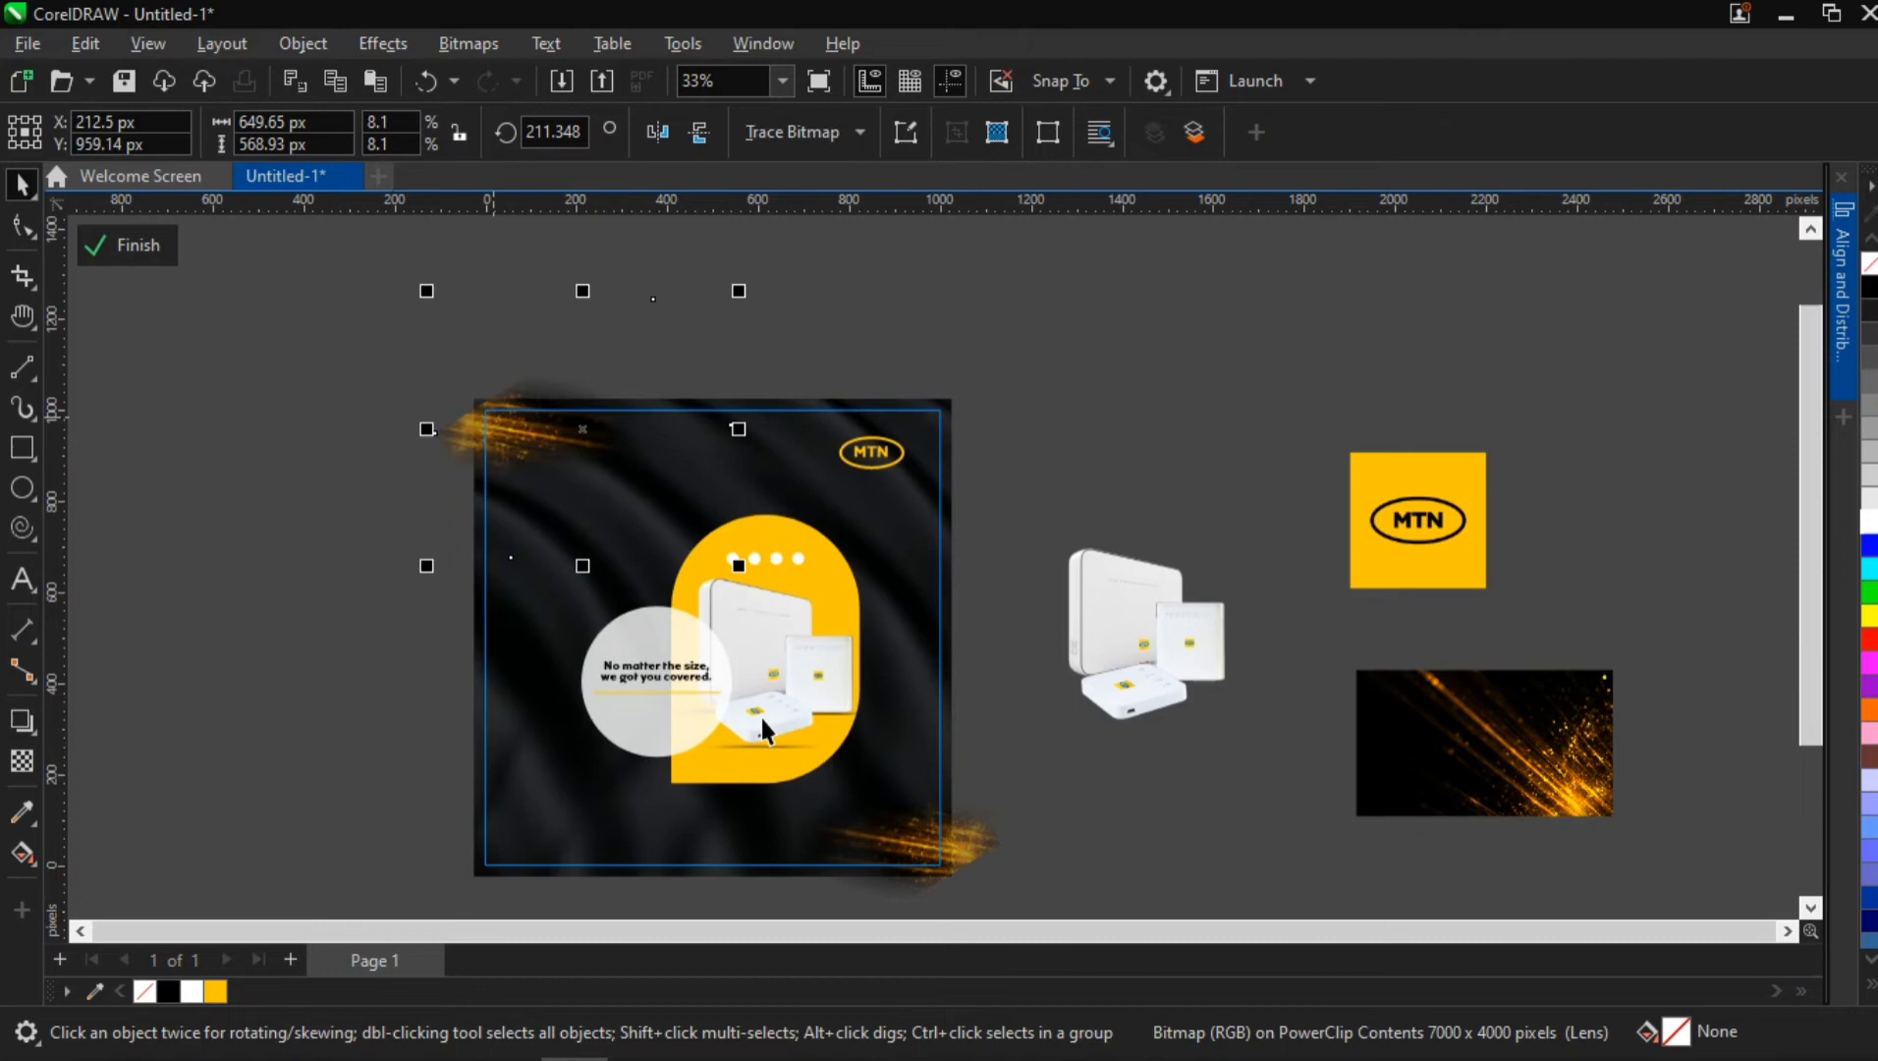
{"action": "left_click", "coordinate": [964, 850], "text": "shift"}
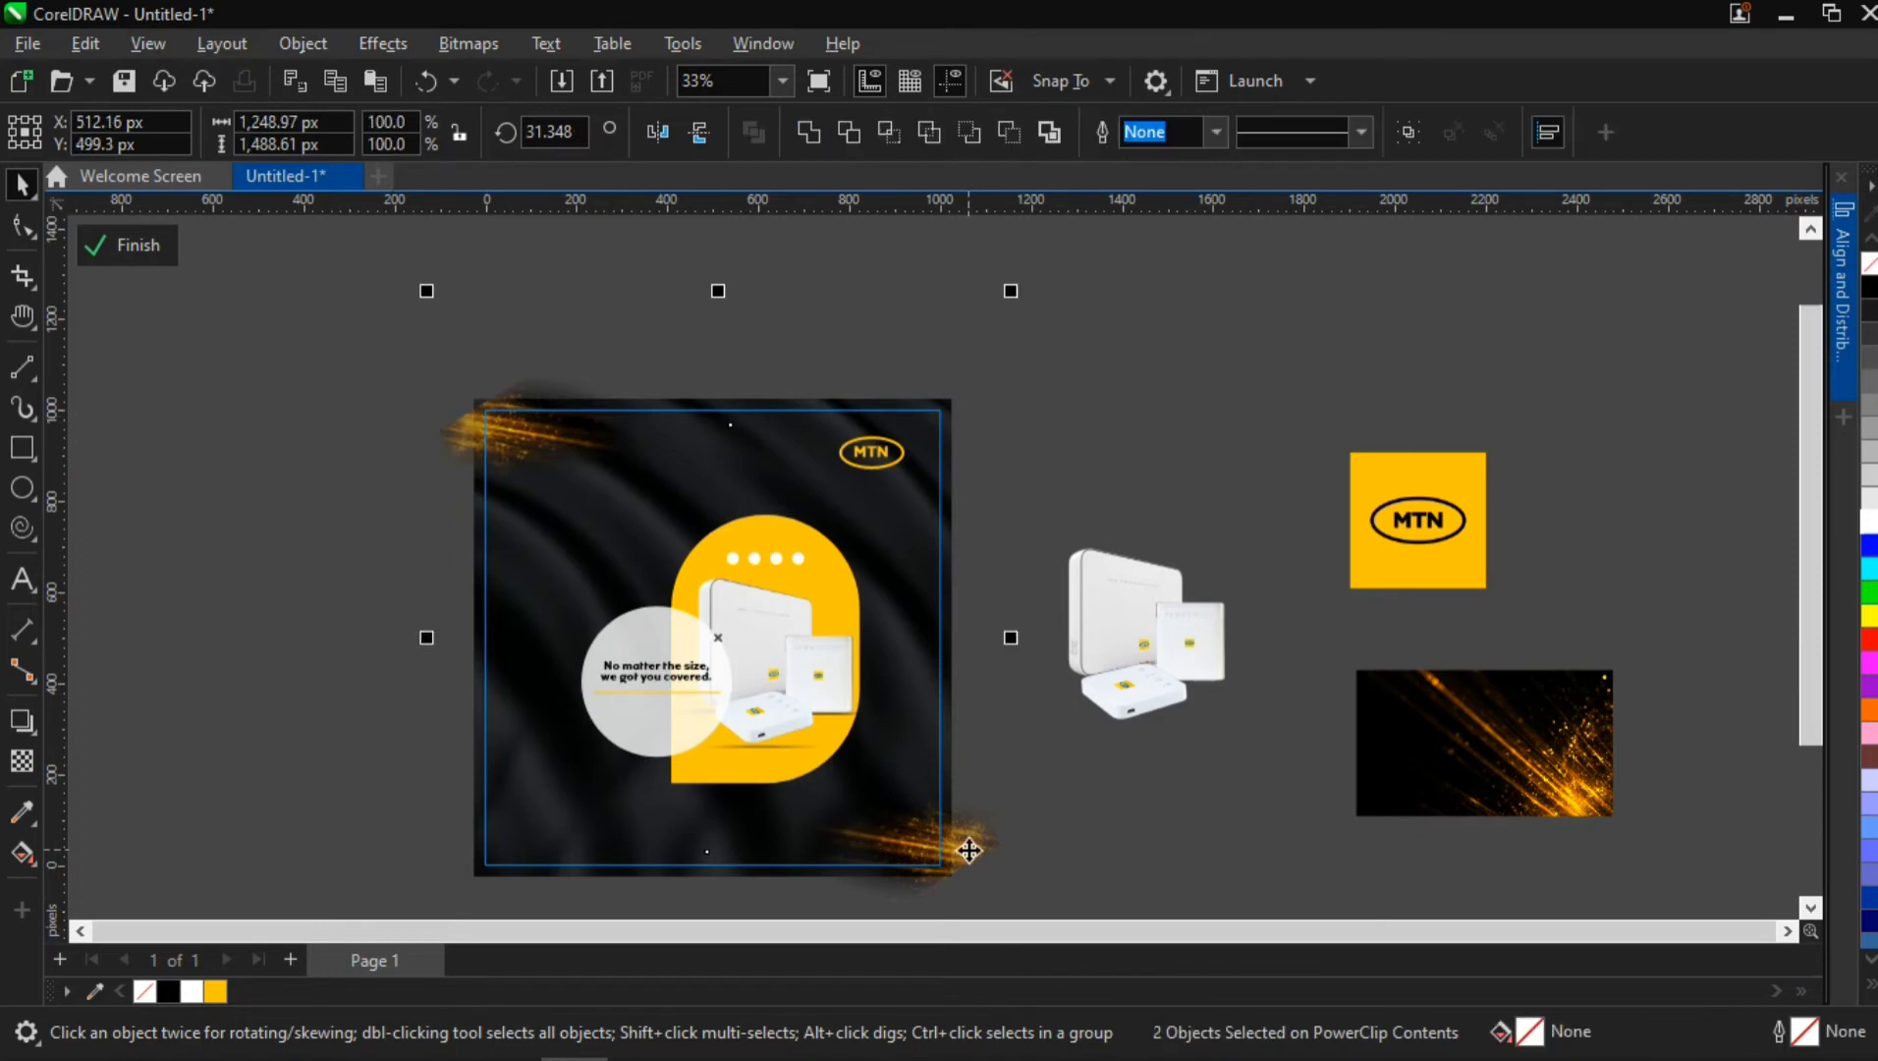
{"action": "key", "text": "ctrl+g"}
{"action": "key", "text": "p"}
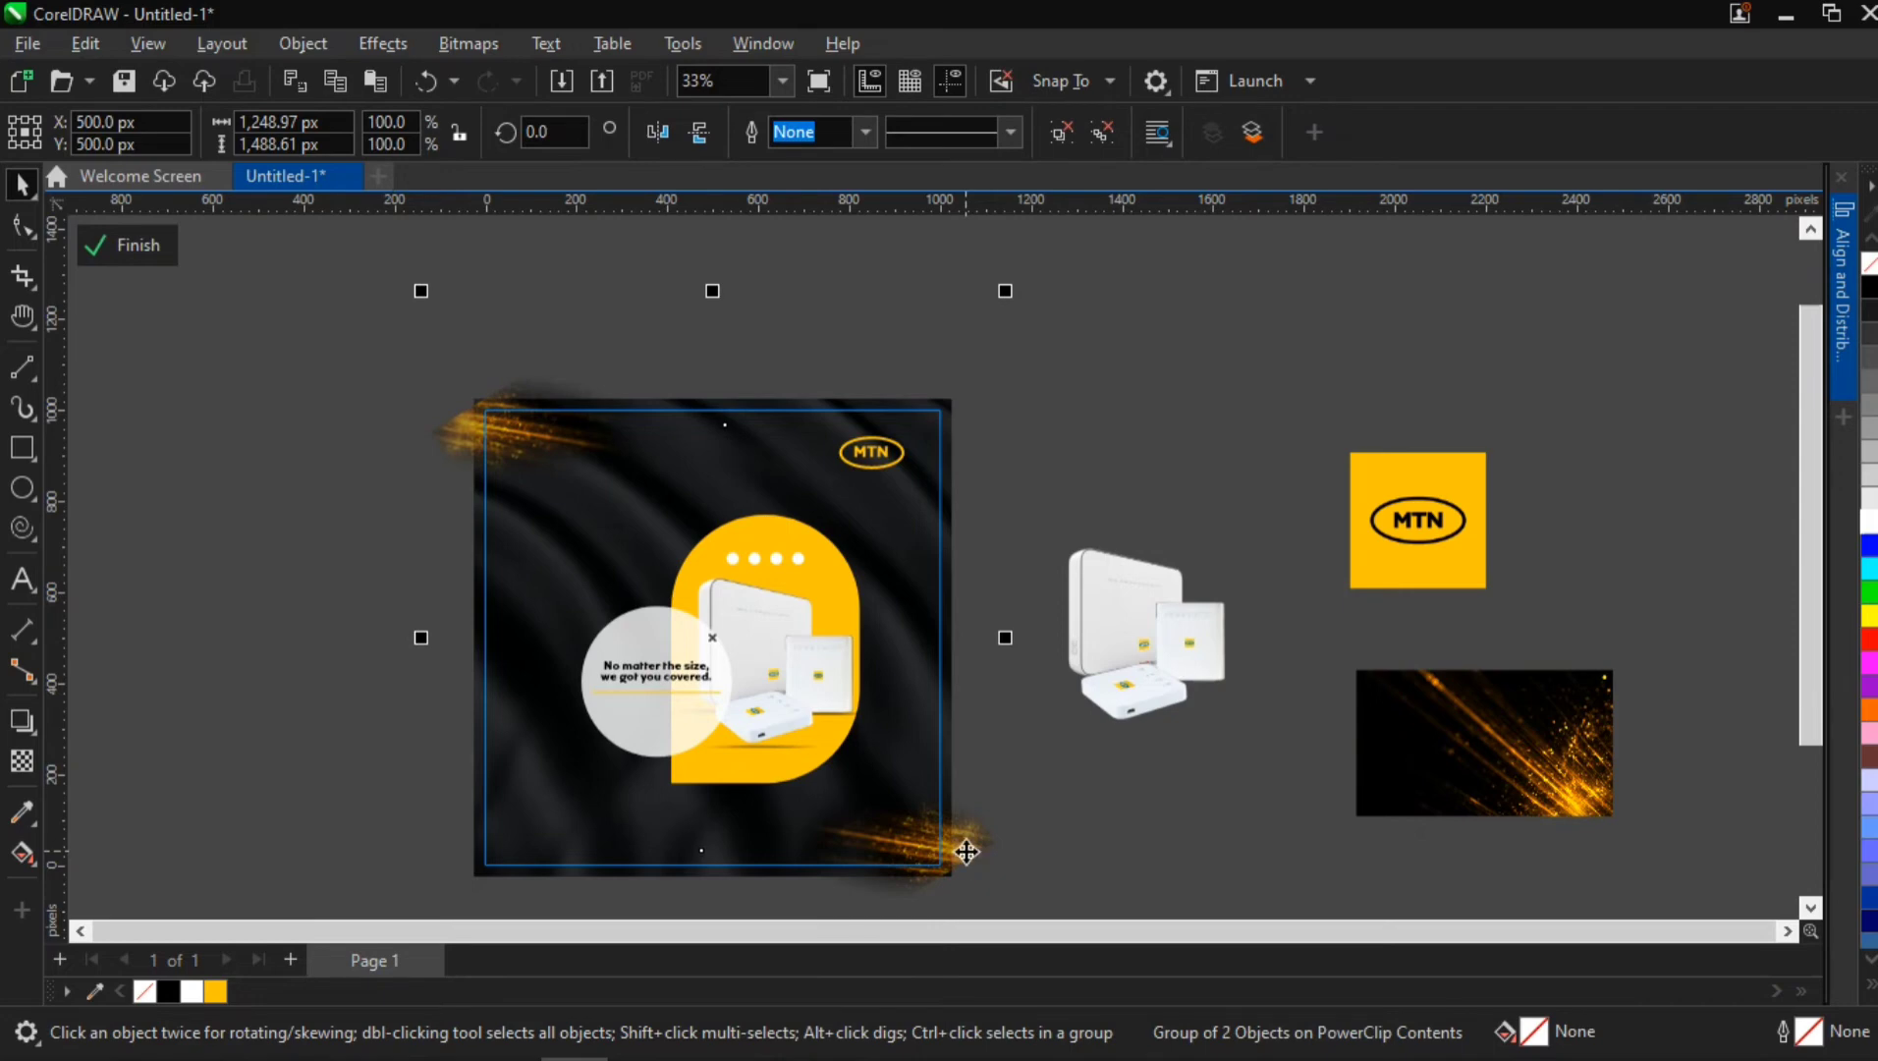
{"action": "key", "text": "ctrl+u"}
Place a copy of the tagline text in the flyer's lower-left corner at about X 195, Y 90 px
{"action": "key", "text": "h"}
{"action": "left_click_drag", "start_coordinate": [804, 789], "coordinate": [784, 703]}
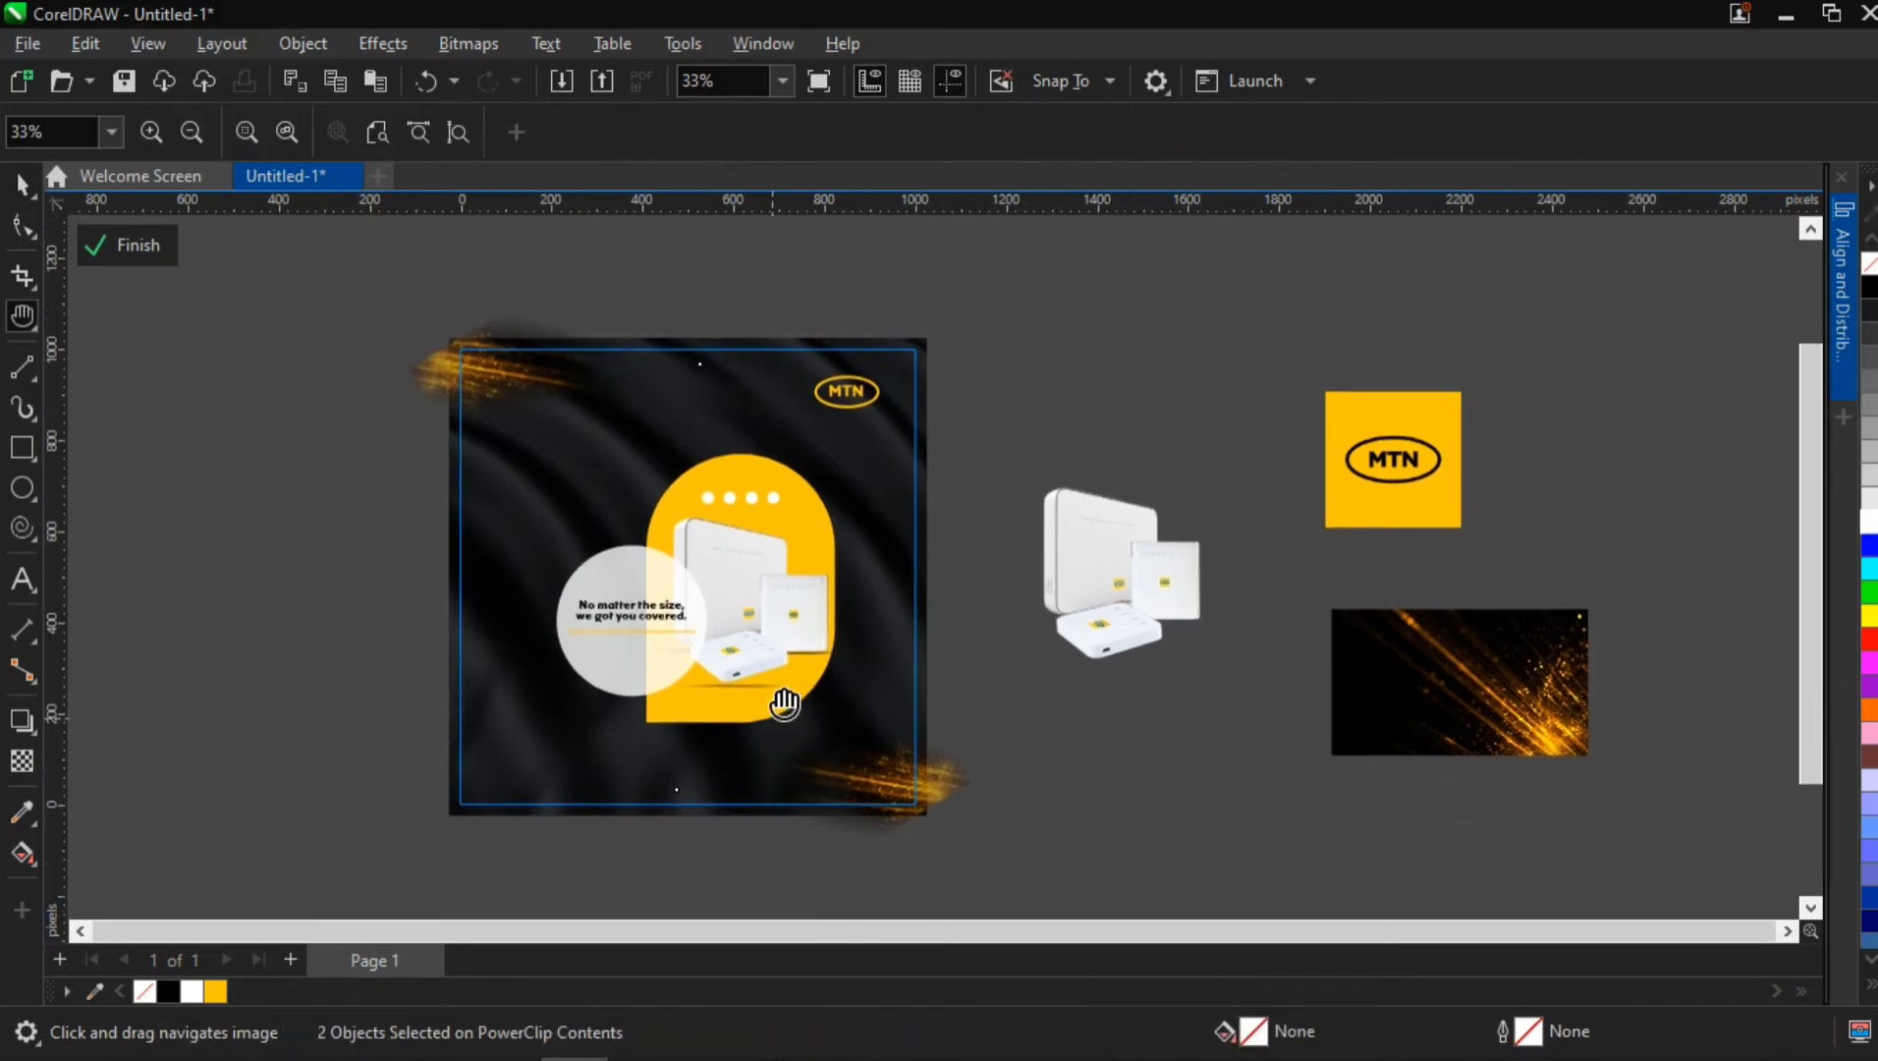
{"action": "scroll", "coordinate": [764, 621], "scroll_direction": "up", "scroll_amount": 3}
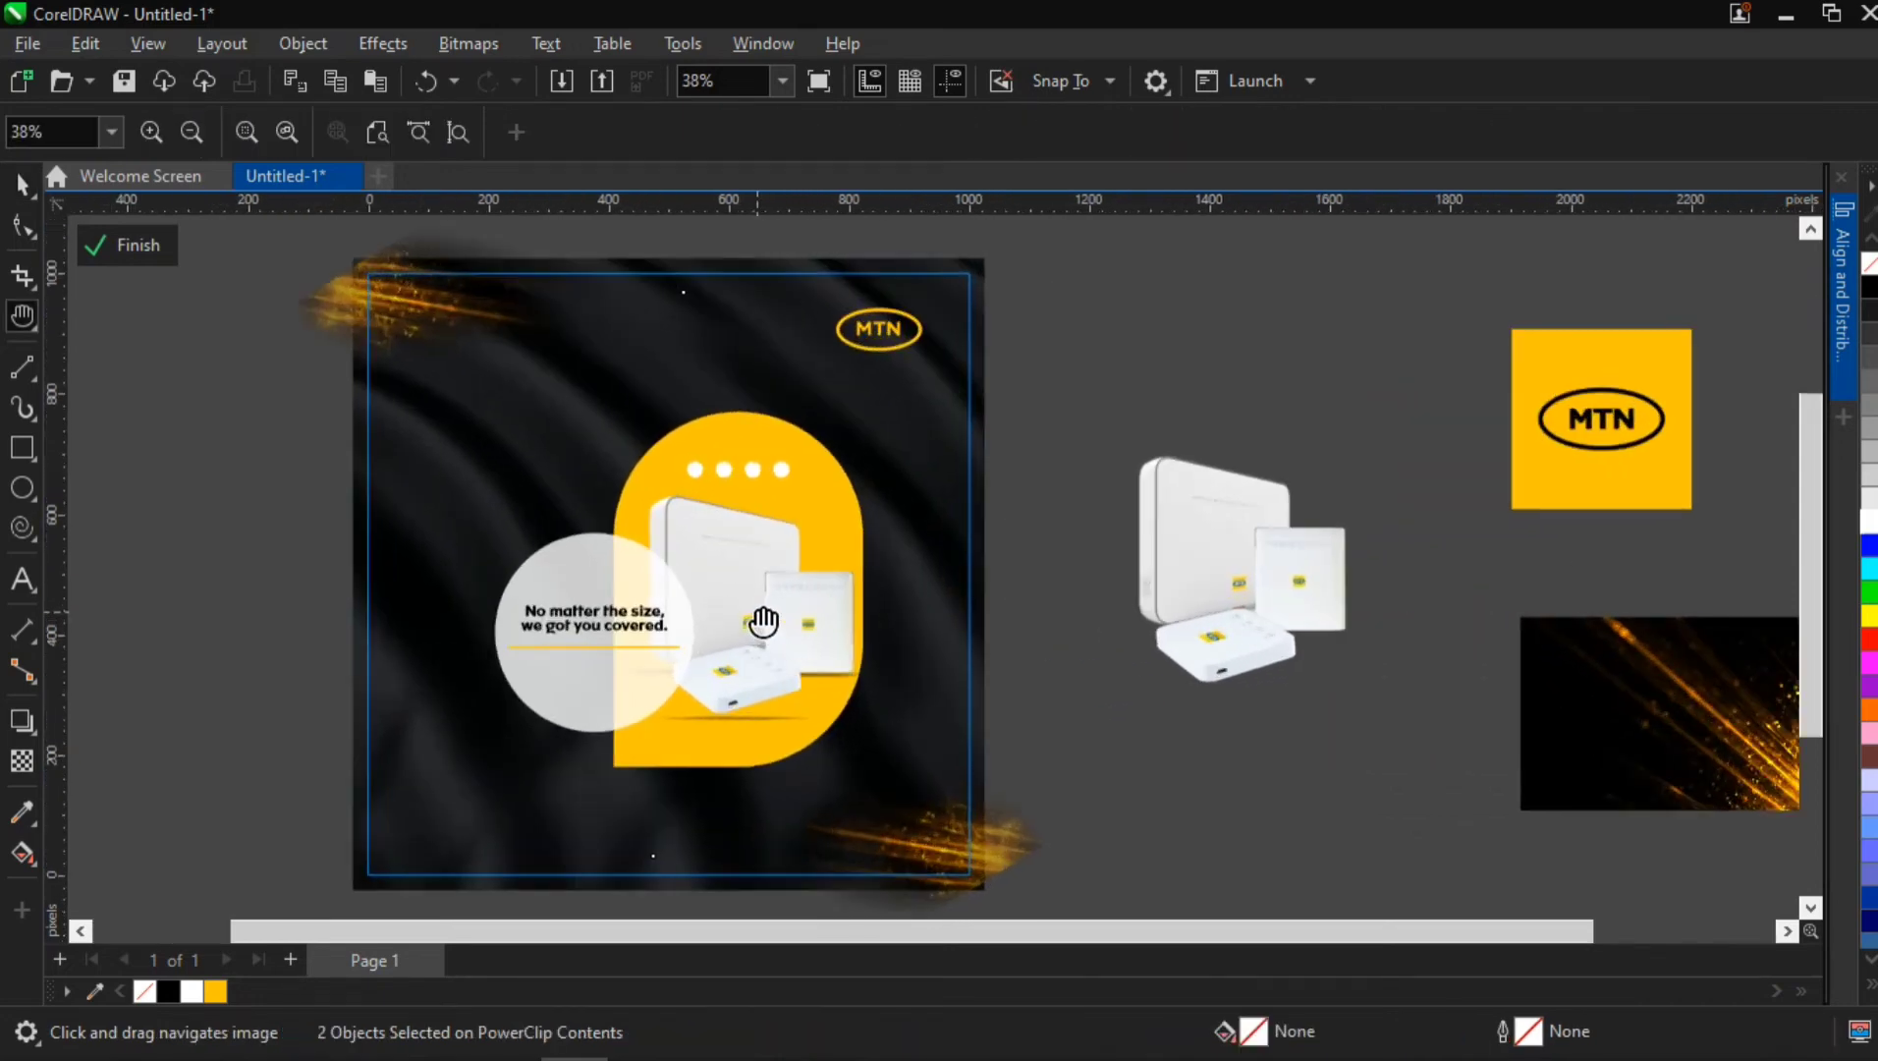
{"action": "key", "text": "space"}
{"action": "left_click", "coordinate": [1217, 787]}
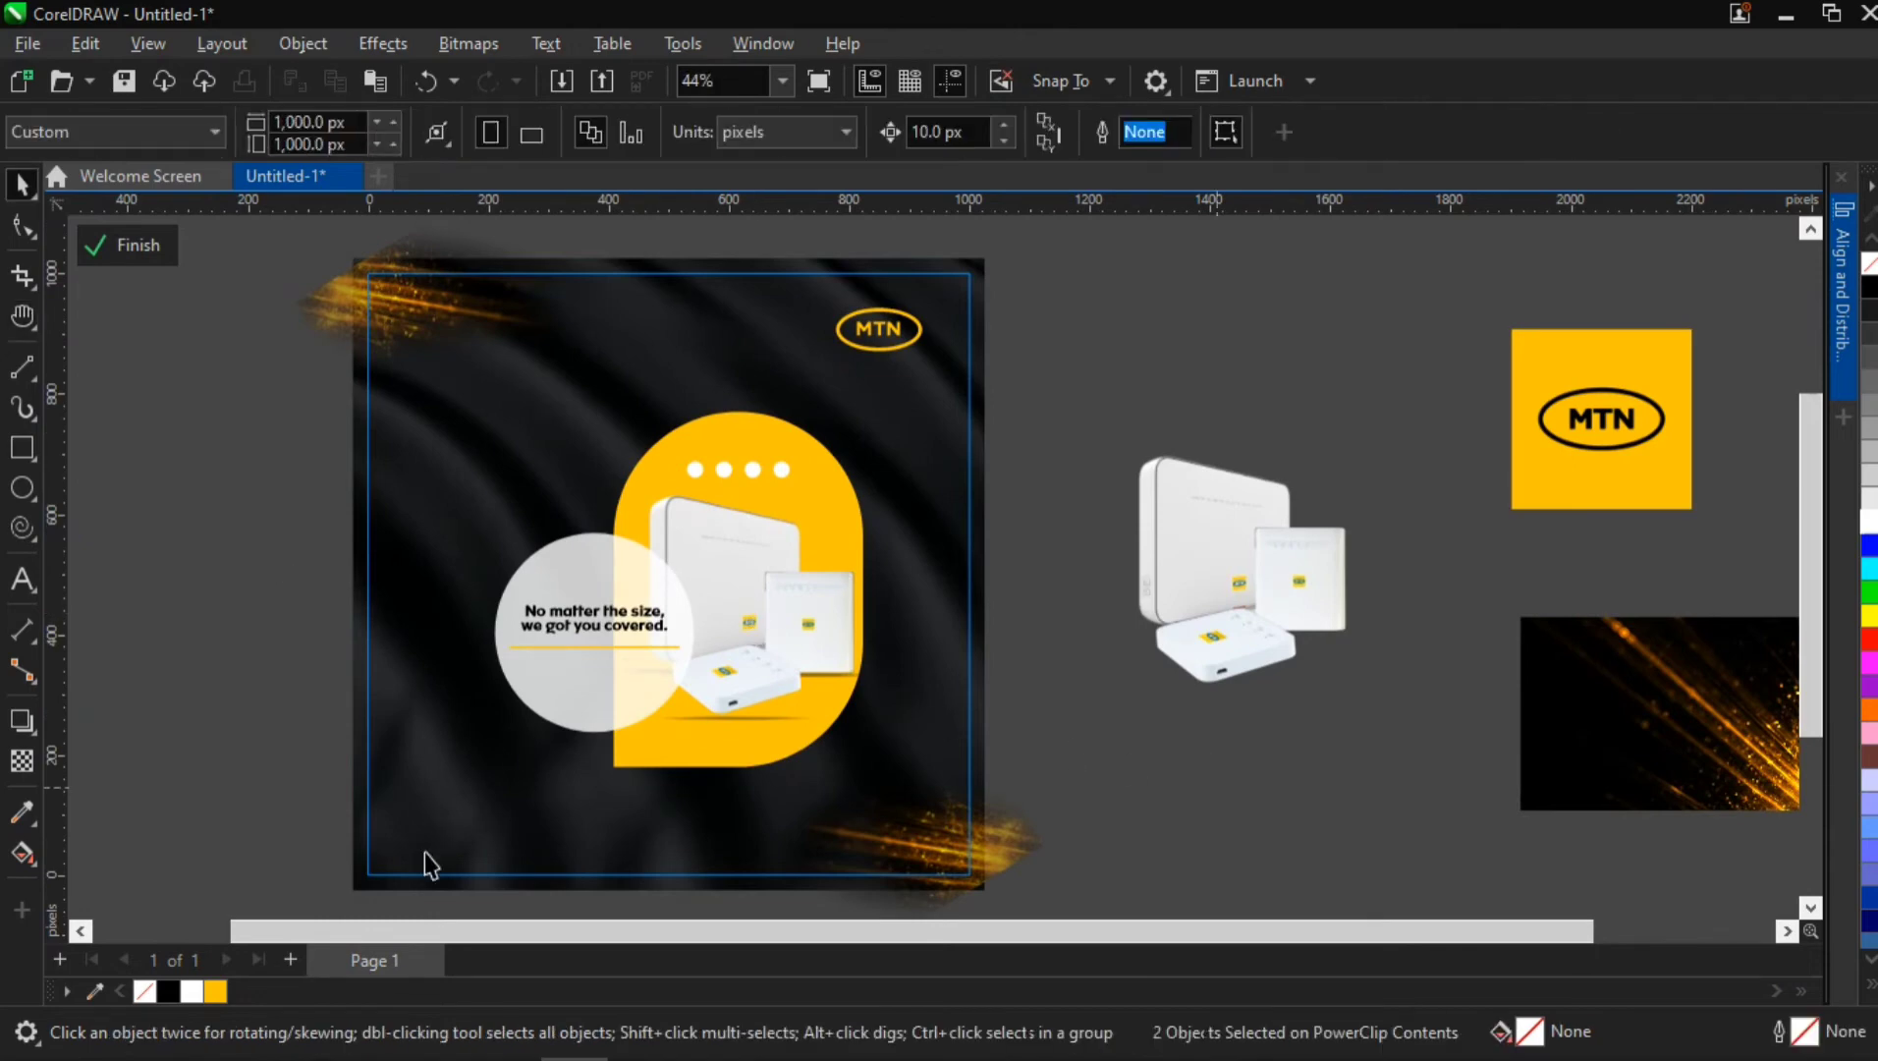
{"action": "left_click_drag", "start_coordinate": [579, 625], "coordinate": [470, 819]}
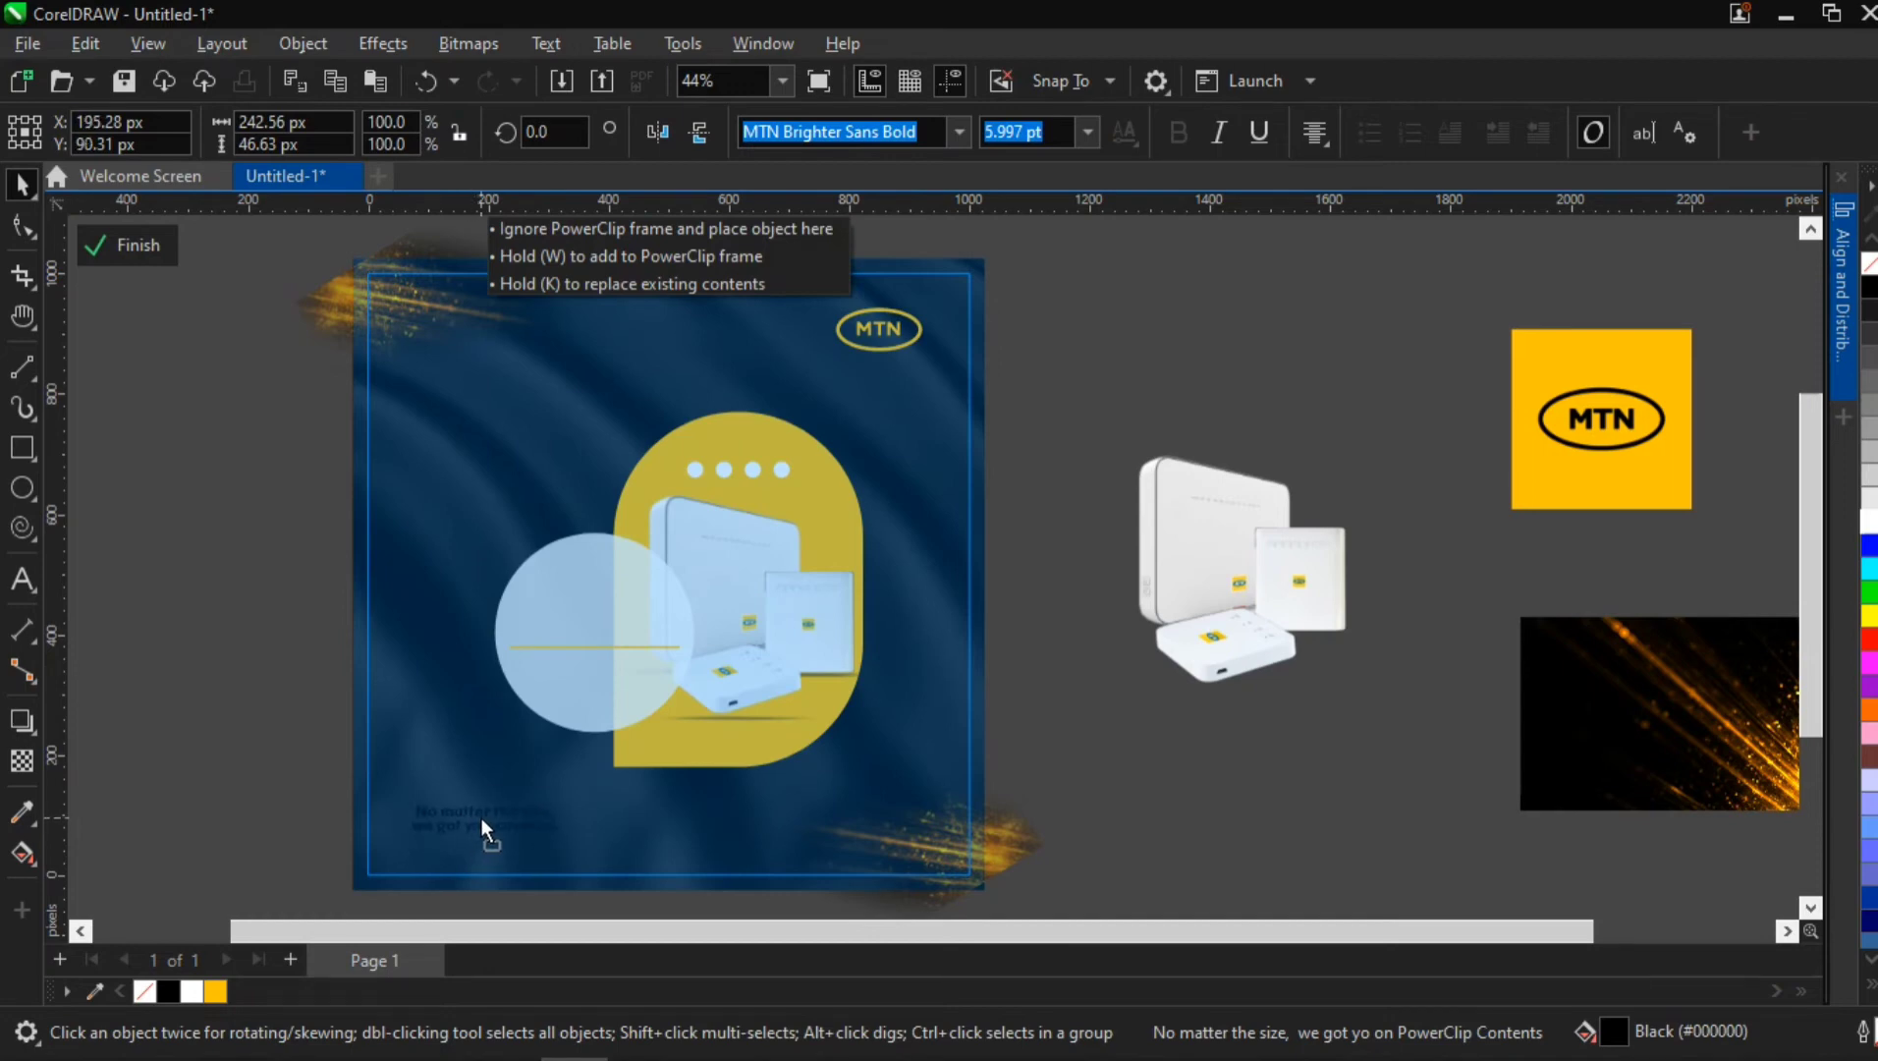
{"action": "left_click_drag", "start_coordinate": [480, 817], "coordinate": [483, 817]}
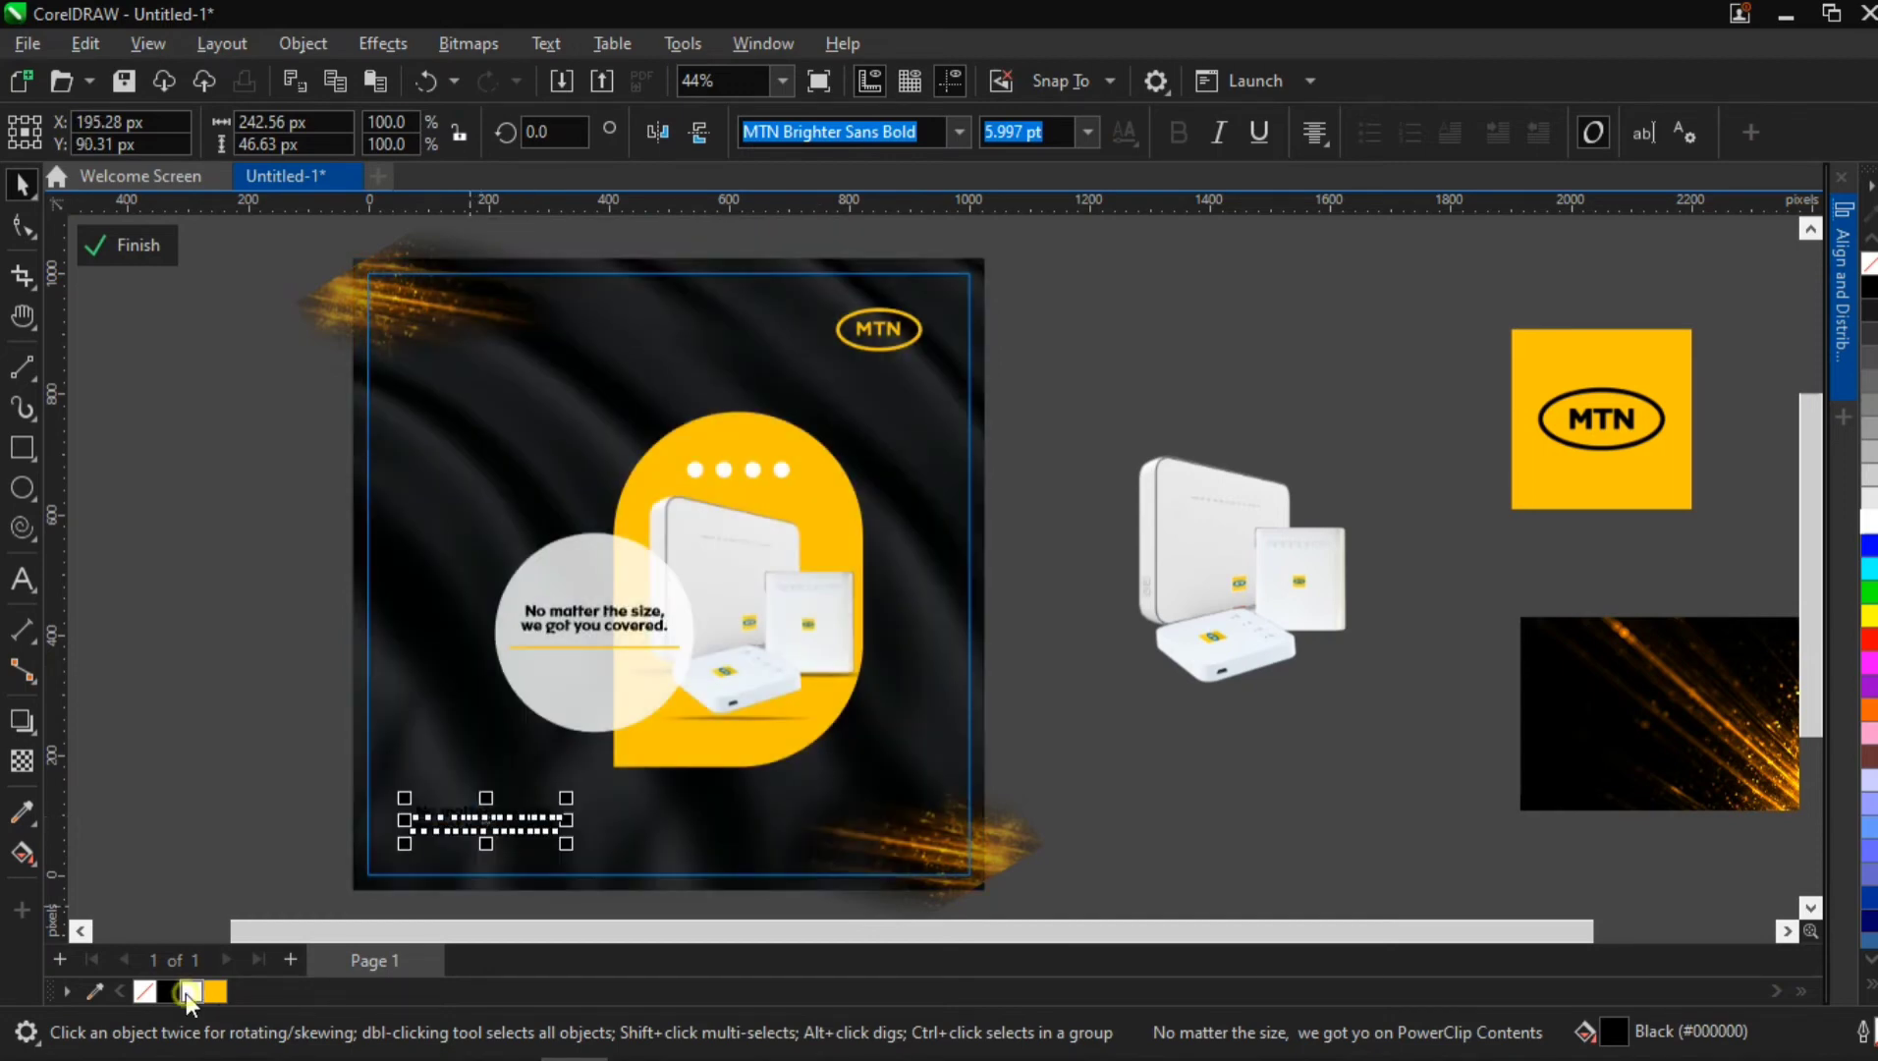
Fill the lower-left tagline copy with white and left-align its text
{"action": "left_click", "coordinate": [189, 991]}
{"action": "left_click", "coordinate": [1313, 132]}
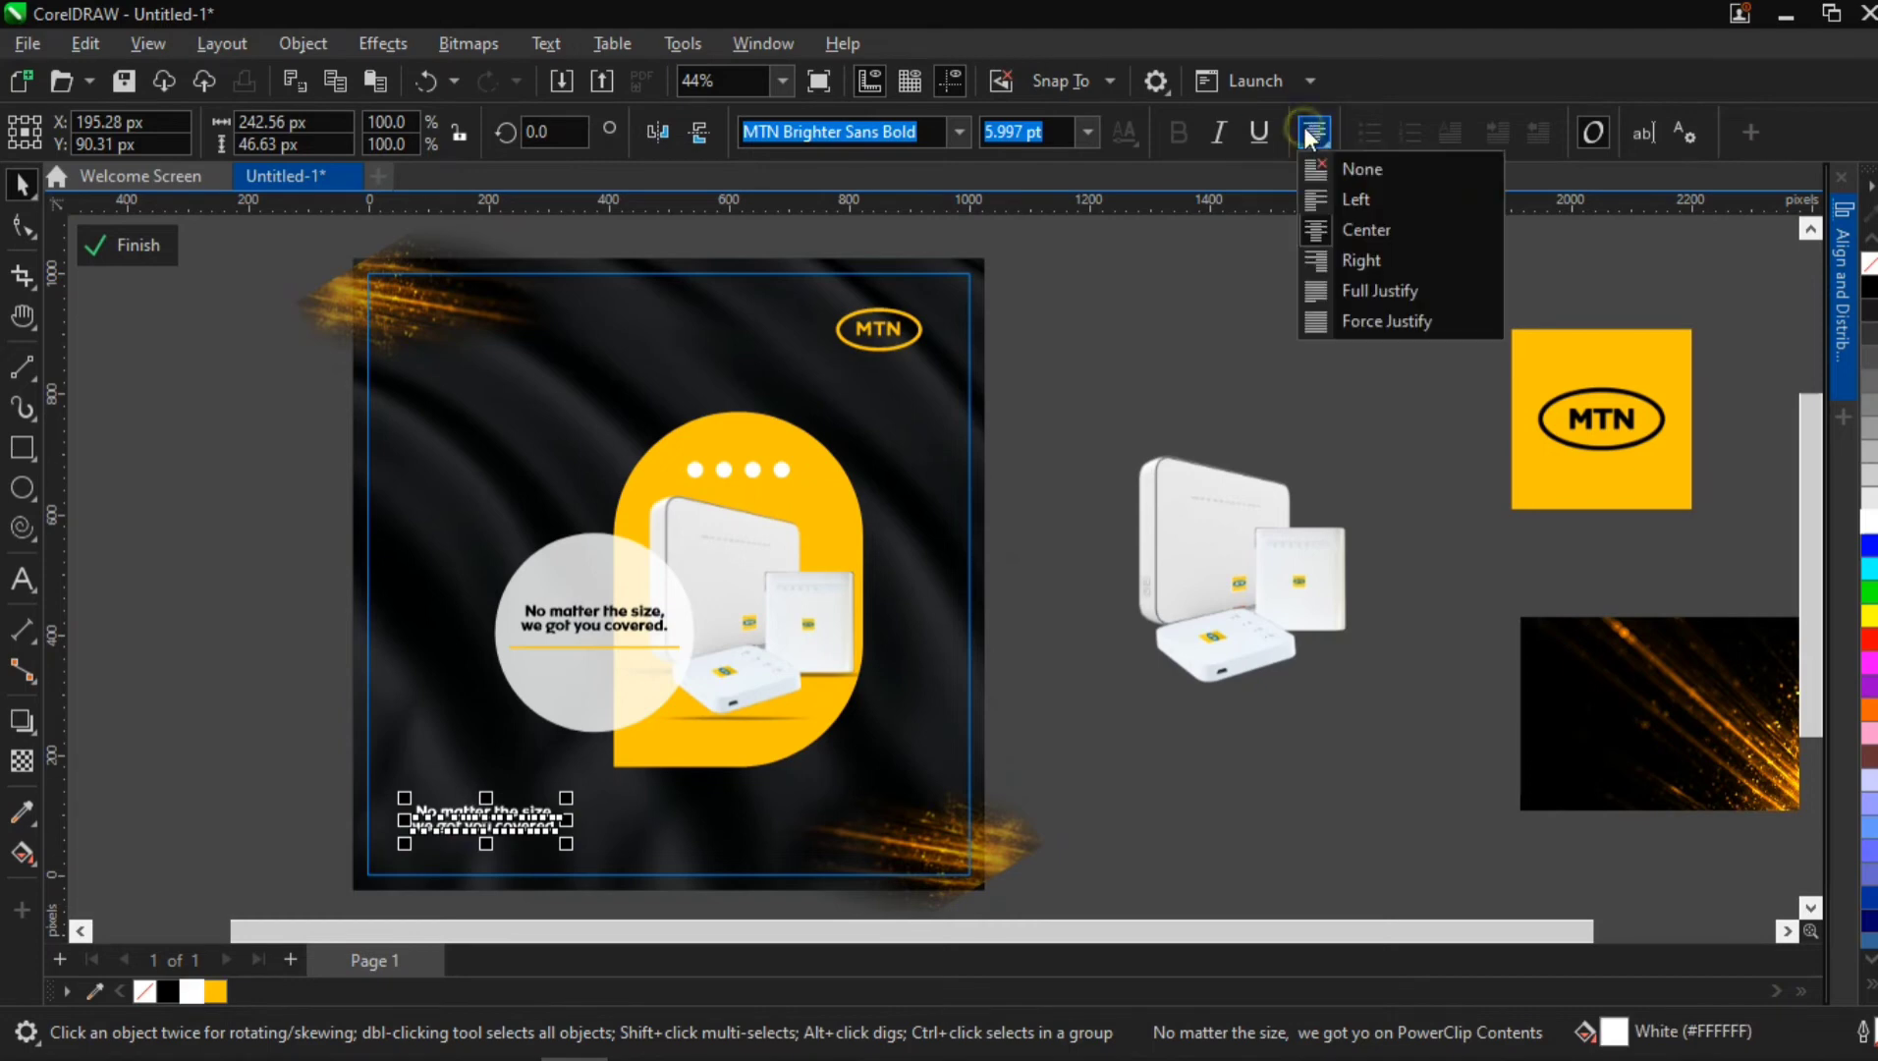
{"action": "left_click", "coordinate": [1314, 201]}
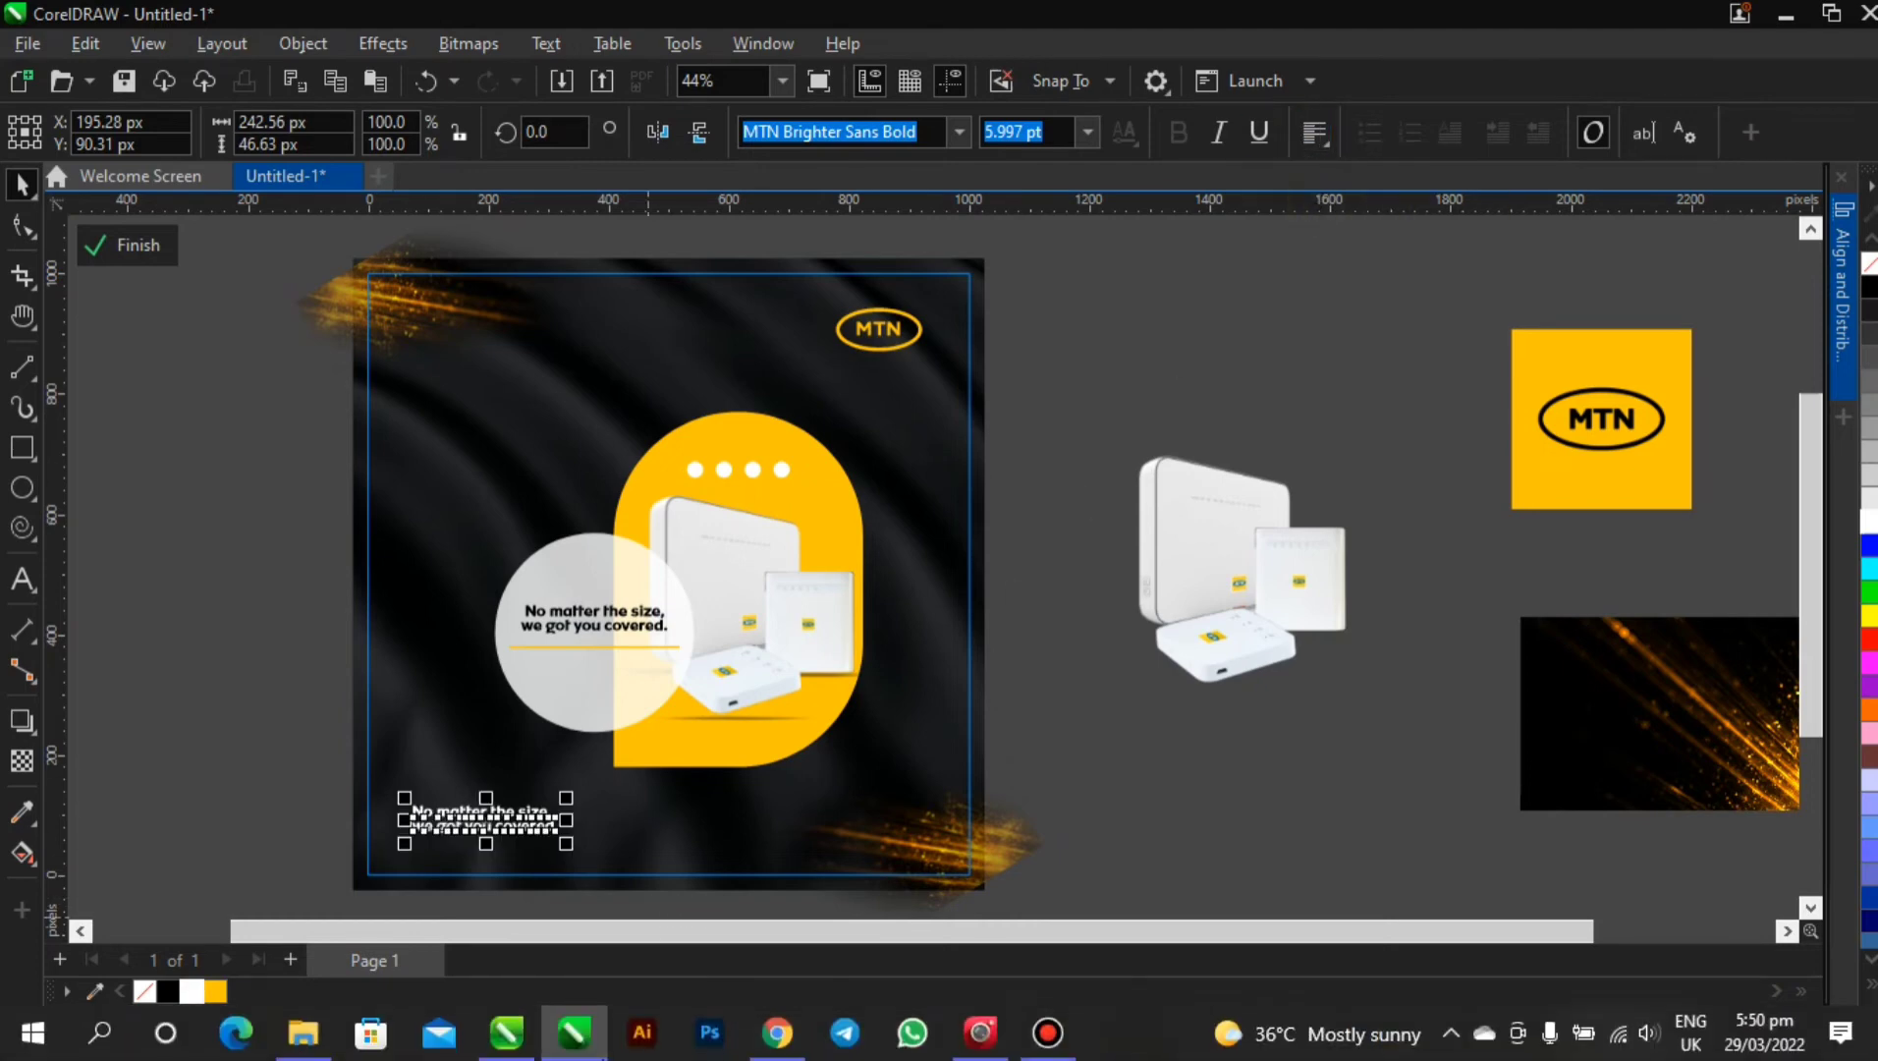
{"action": "left_click", "coordinate": [792, 1037]}
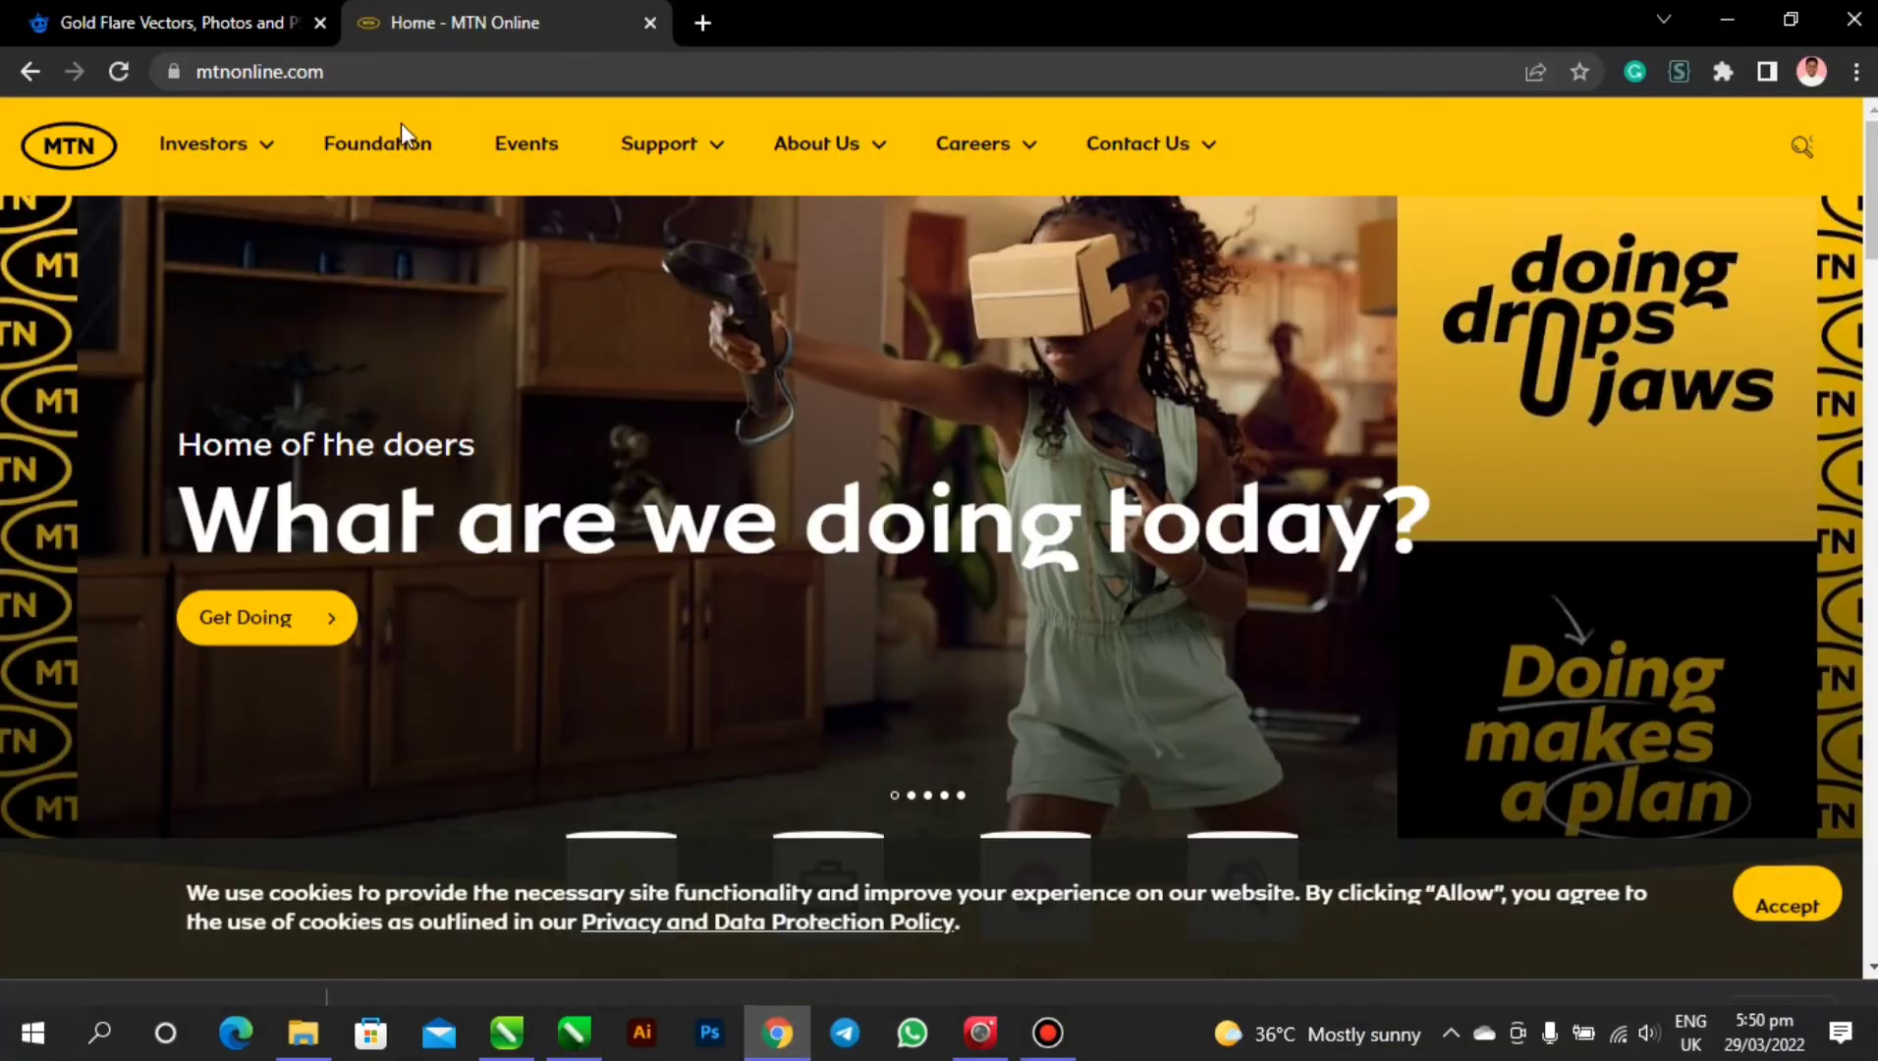
{"action": "left_click", "coordinate": [367, 72]}
{"action": "triple_click", "coordinate": [368, 77]}
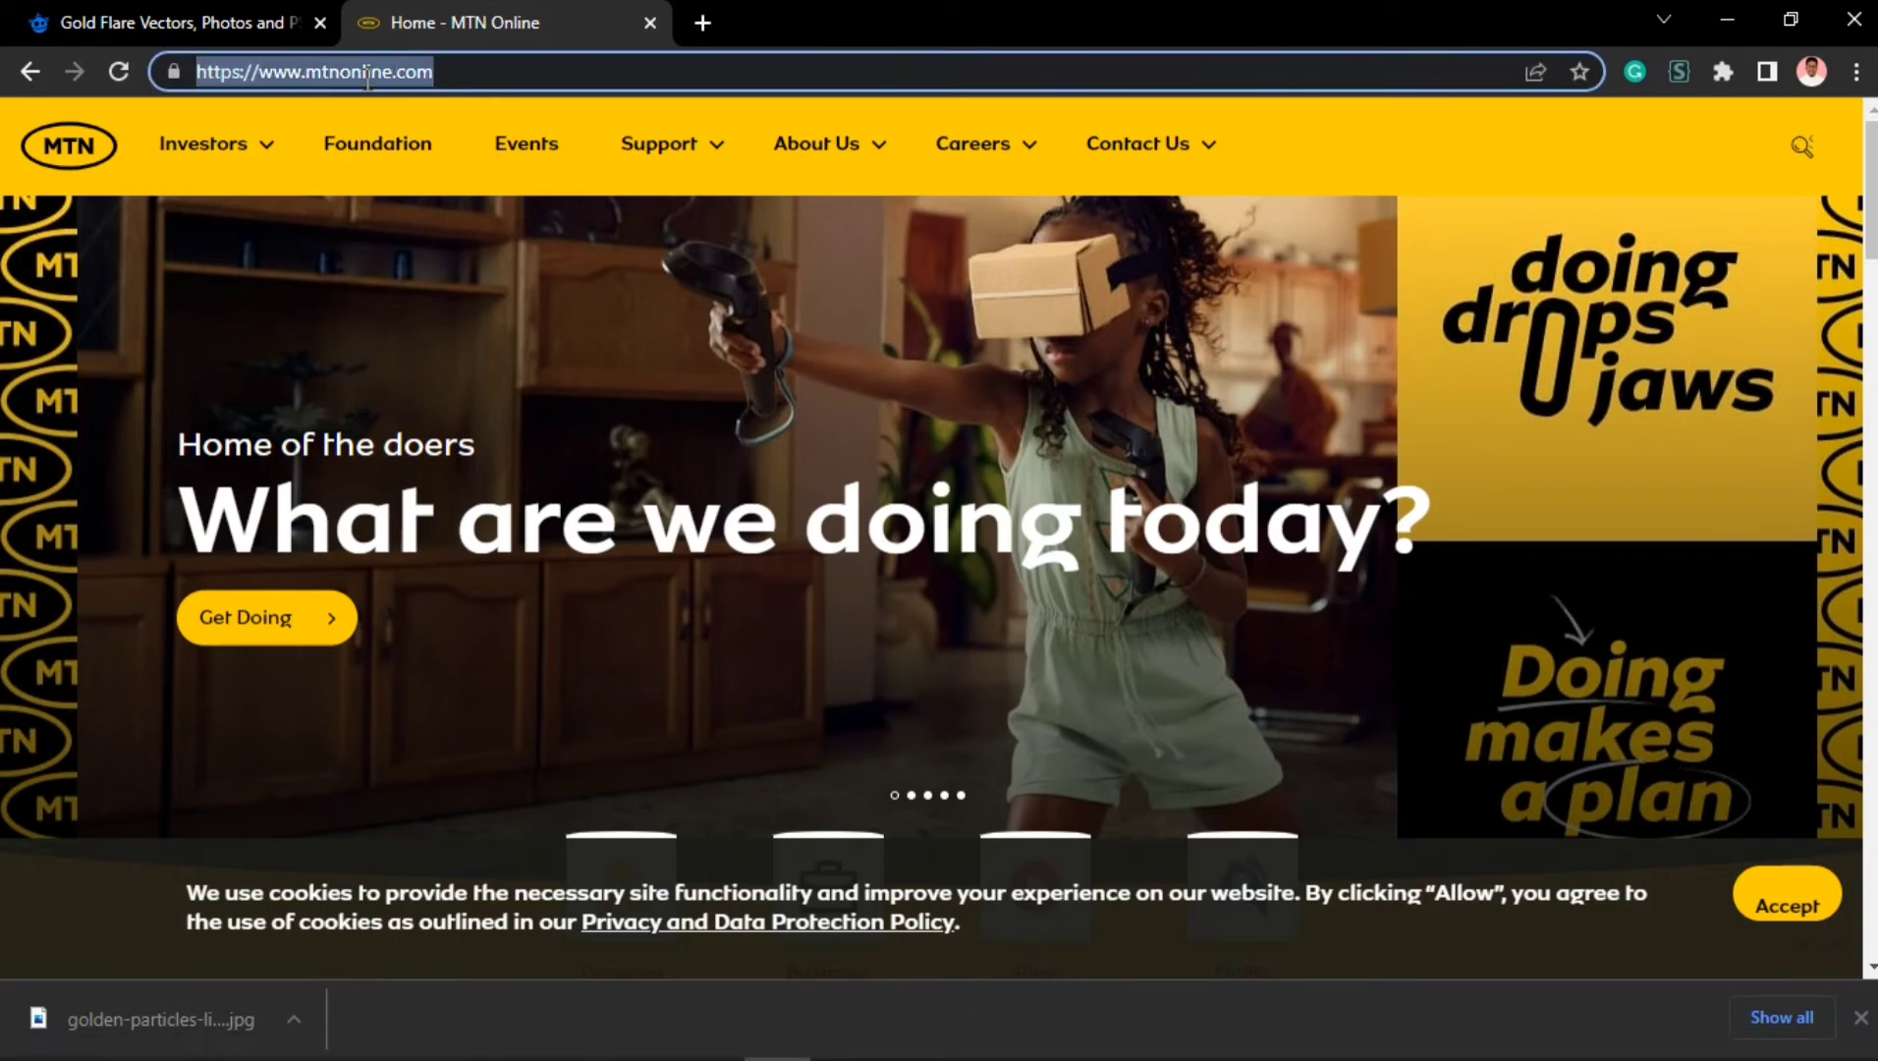
{"action": "left_click", "coordinate": [254, 72]}
{"action": "left_click_drag", "start_coordinate": [362, 72], "coordinate": [523, 74]}
{"action": "key", "text": "ctrl+c"}
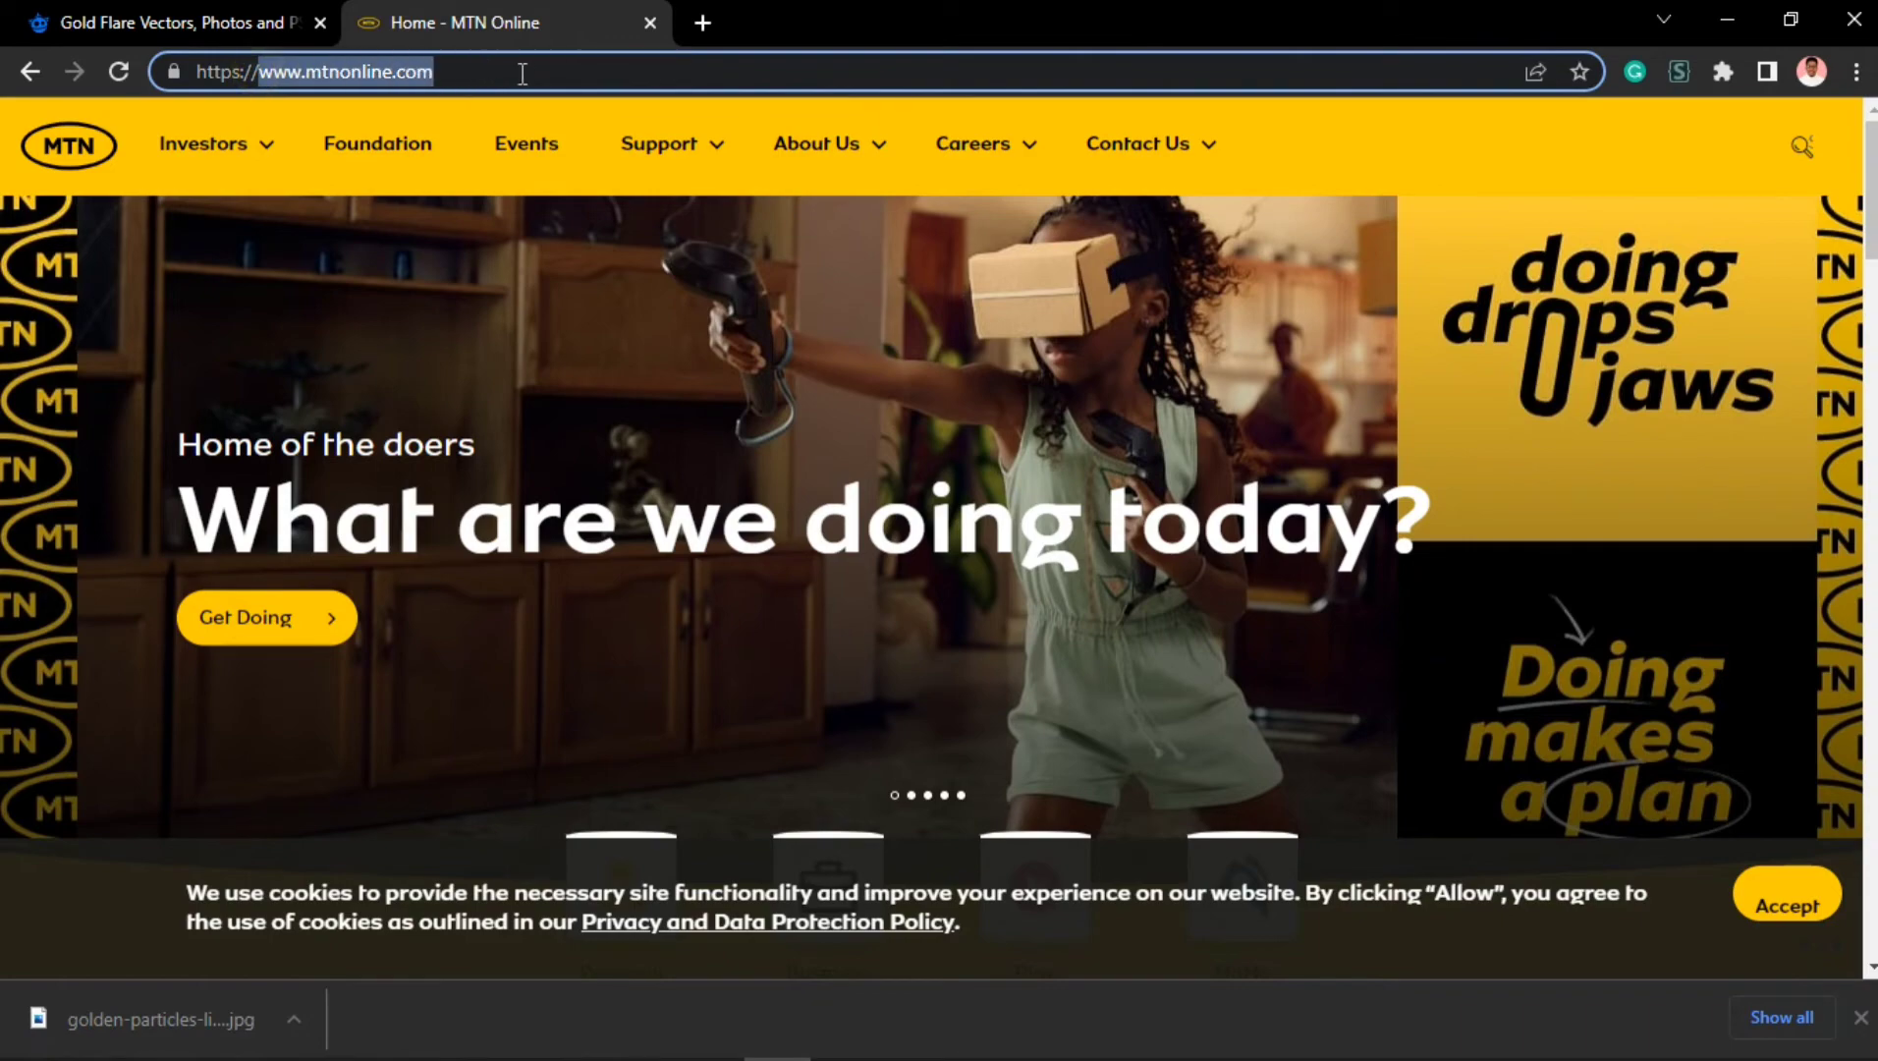
{"action": "left_click", "coordinate": [1715, 21]}
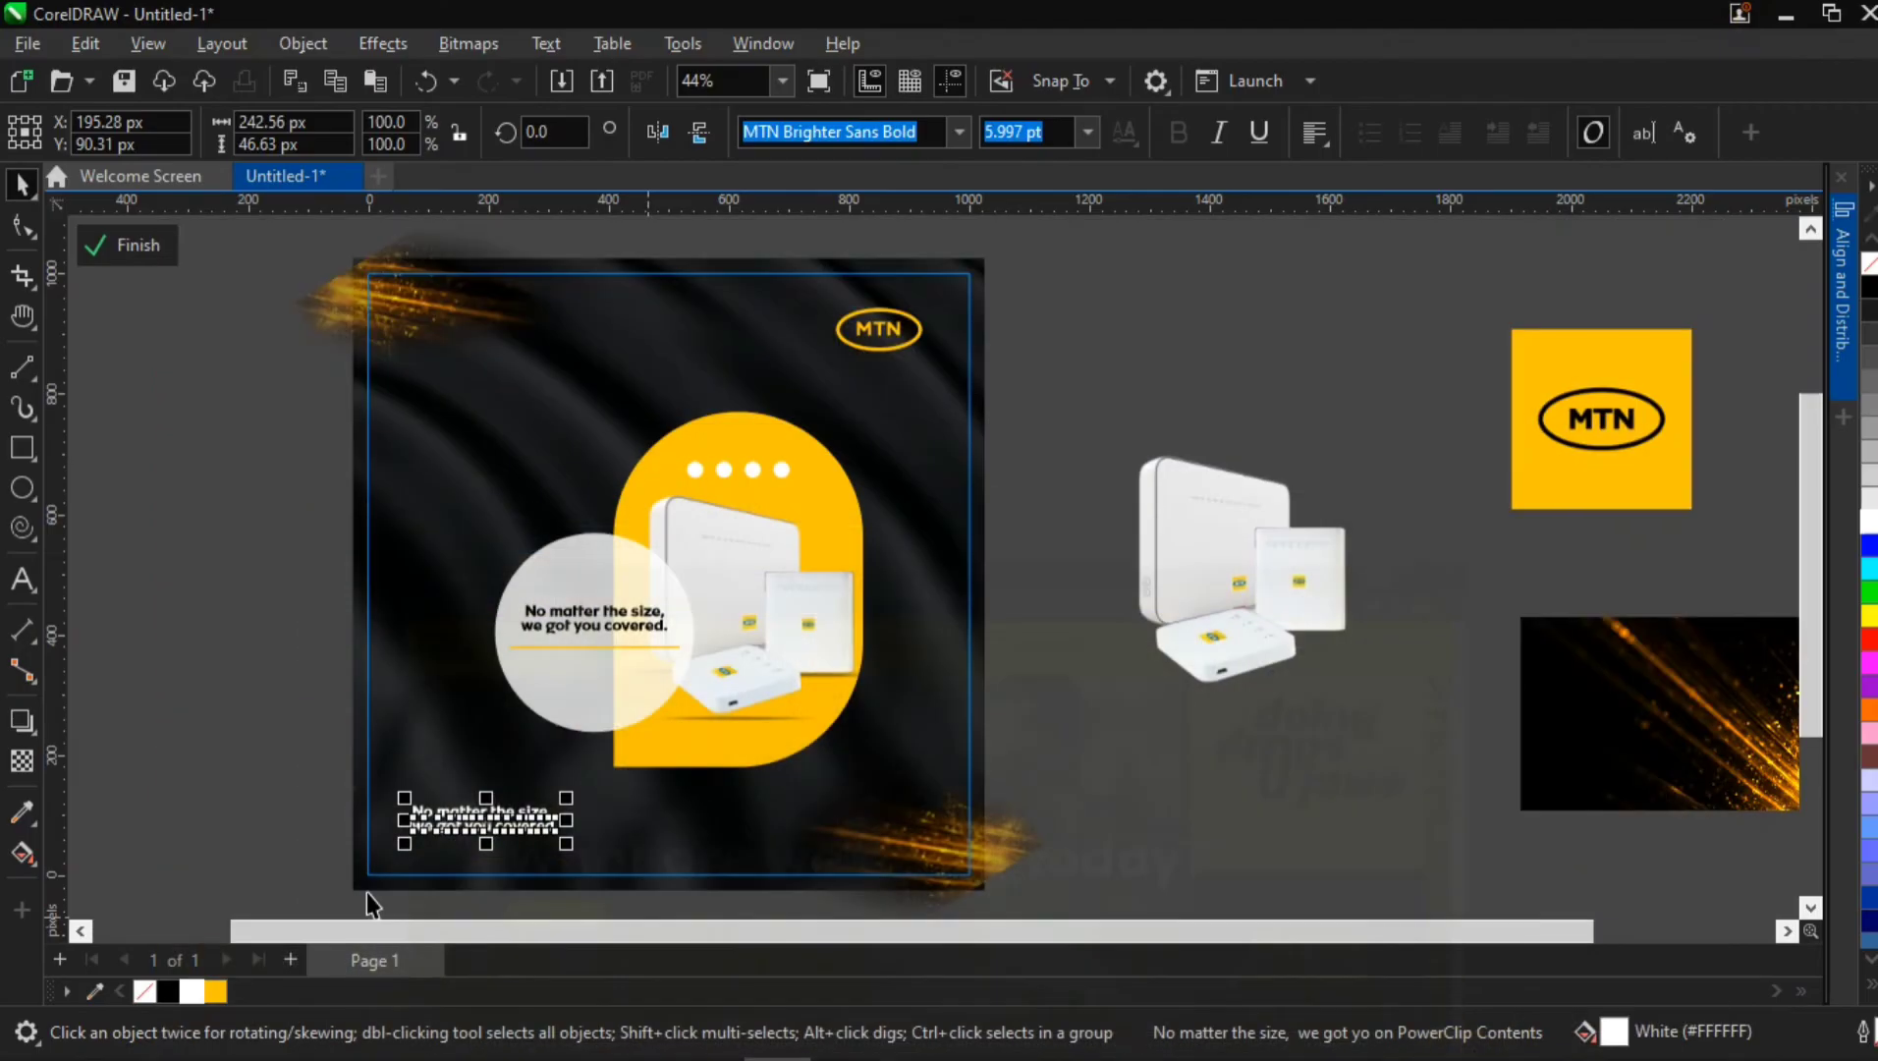
{"action": "scroll", "coordinate": [453, 864], "scroll_direction": "up", "scroll_amount": 2}
{"action": "scroll", "coordinate": [451, 864], "scroll_direction": "up", "scroll_amount": 3}
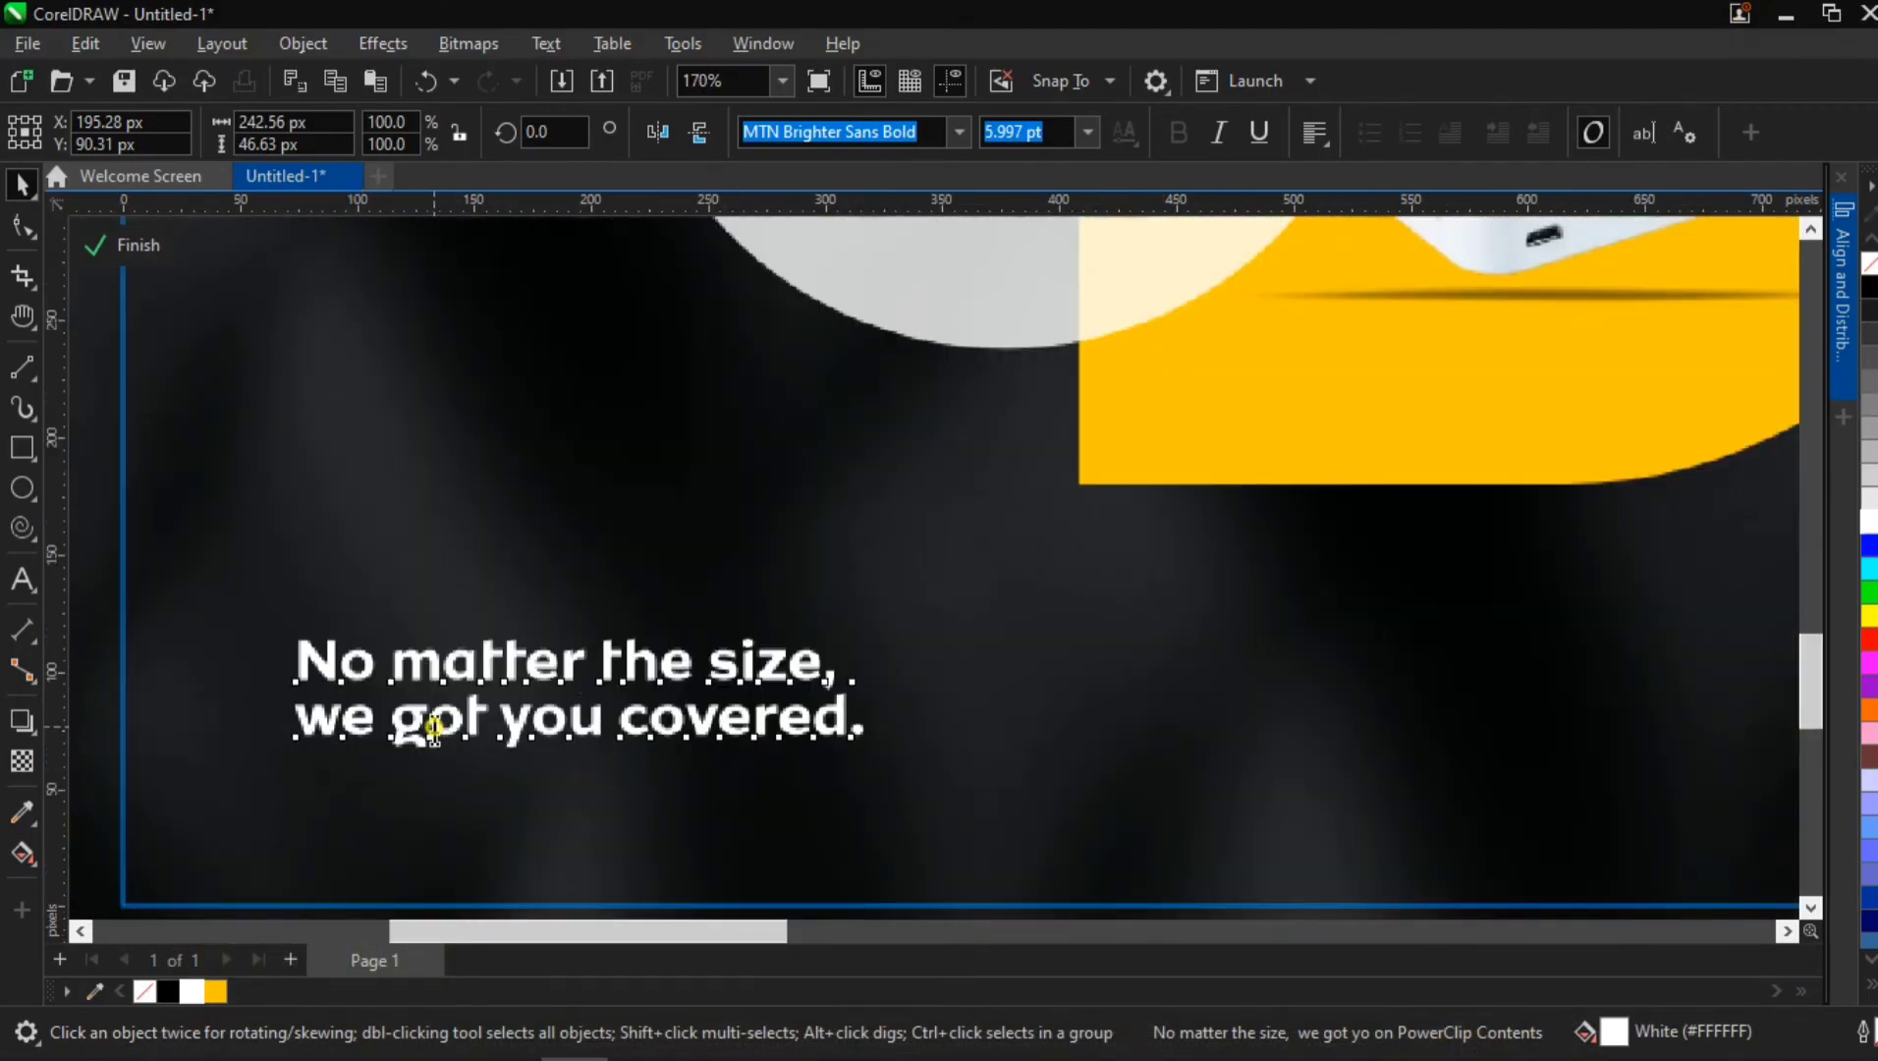
{"action": "double_click", "coordinate": [431, 725]}
{"action": "key", "text": "ctrl+a"}
{"action": "key", "text": "ctrl+v"}
{"action": "key", "text": "Escape"}
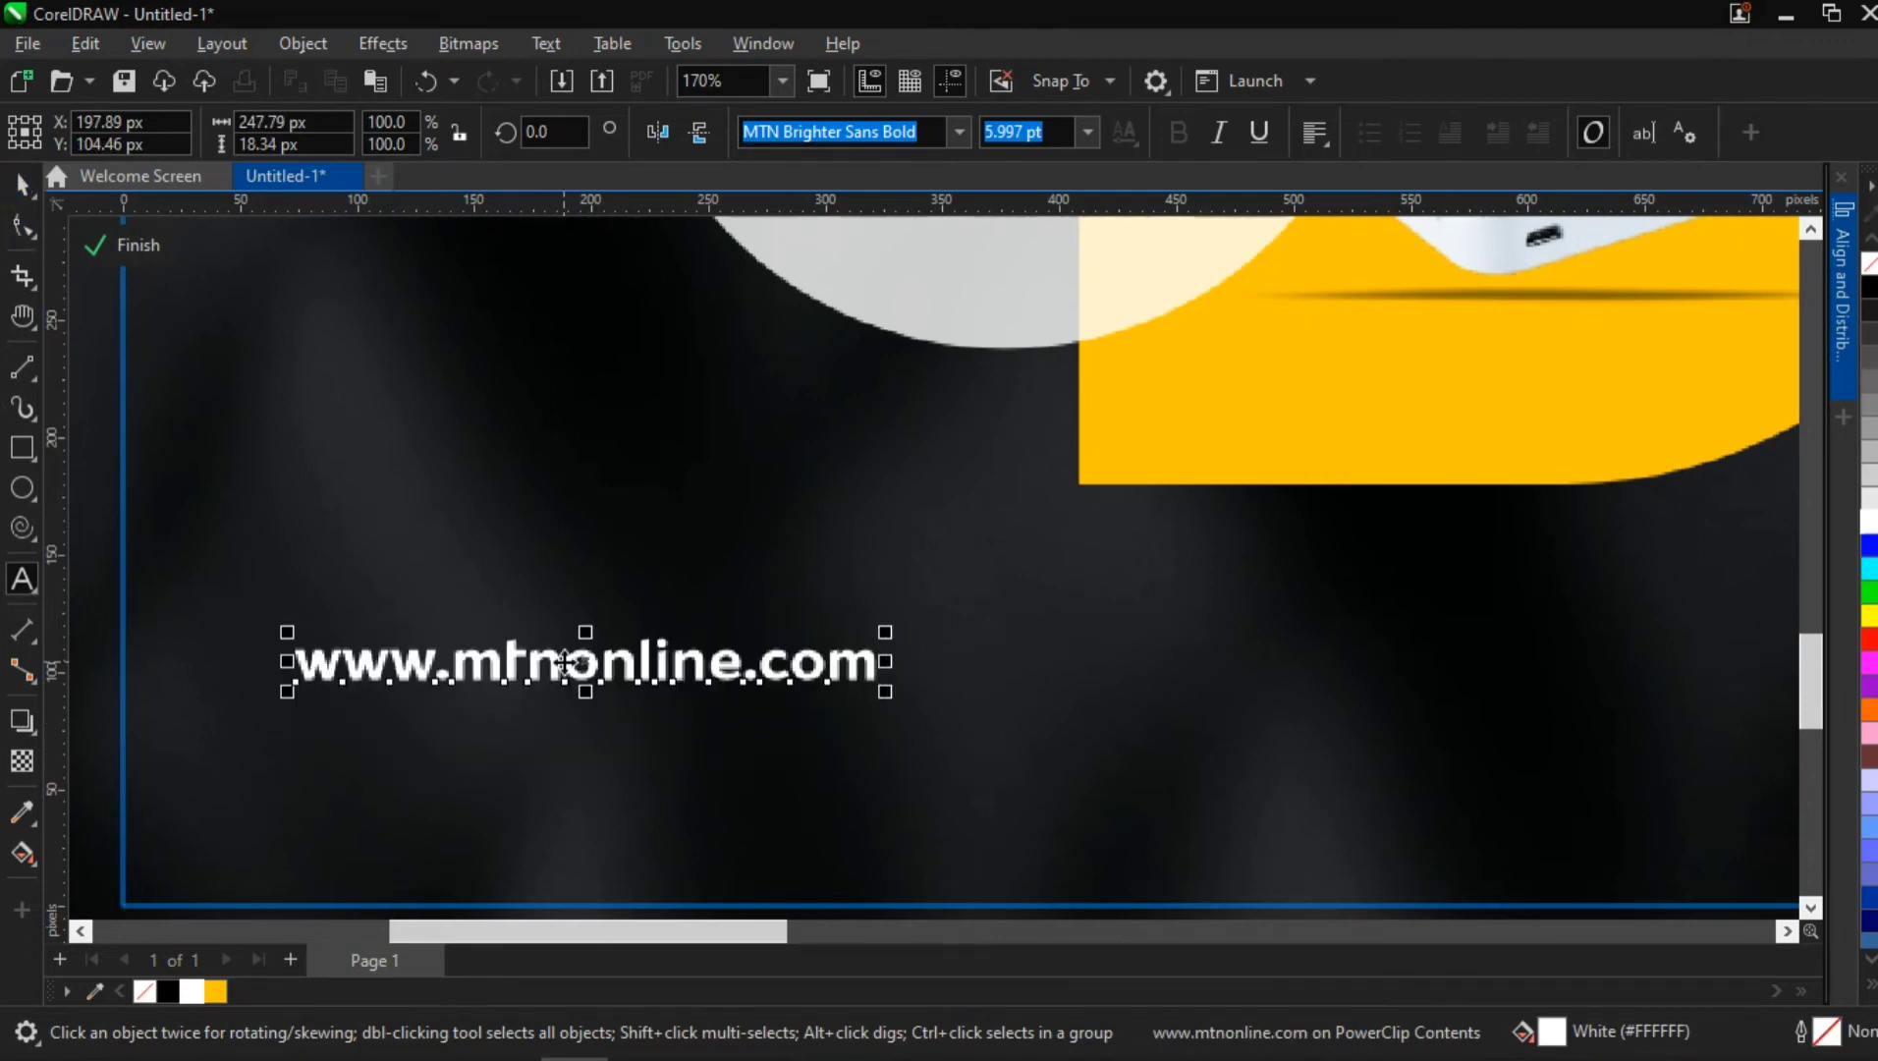
{"action": "left_click_drag", "start_coordinate": [567, 664], "coordinate": [560, 769]}
{"action": "scroll", "coordinate": [560, 769], "scroll_direction": "down", "scroll_amount": 5}
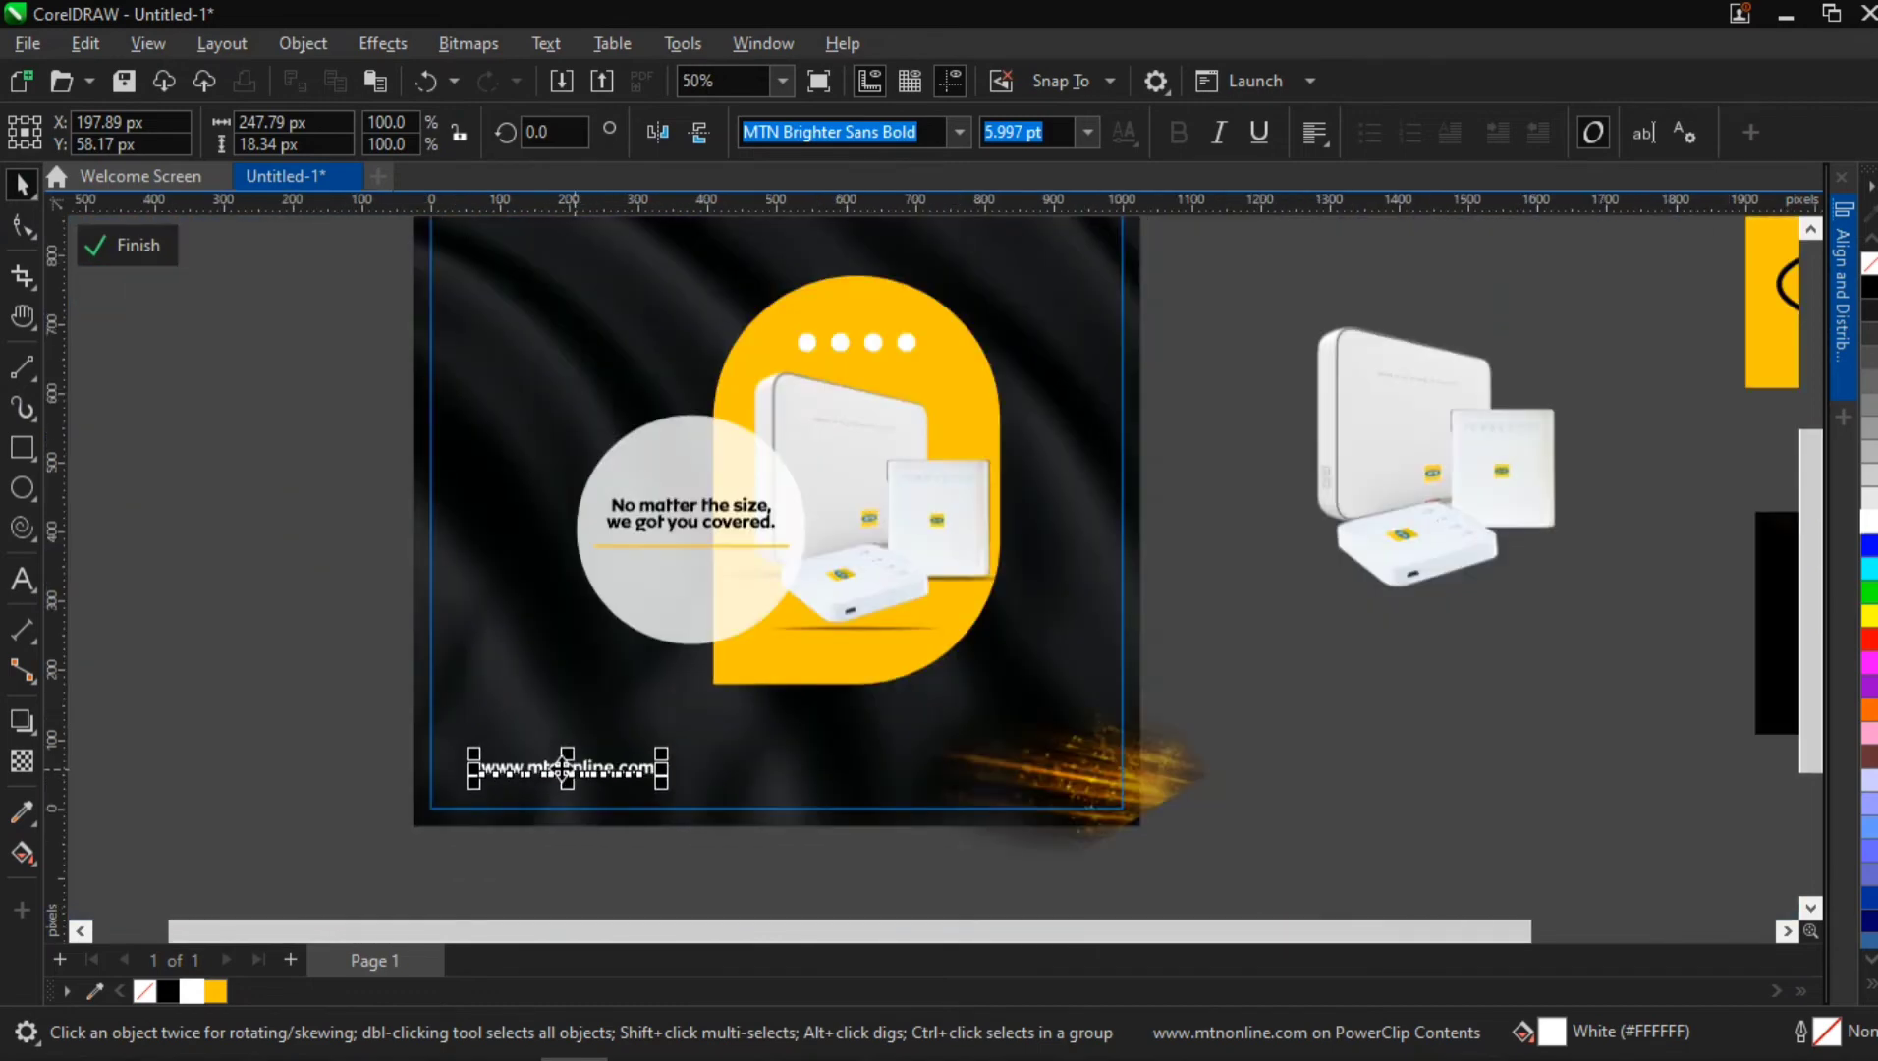
{"action": "key", "text": "Escape"}
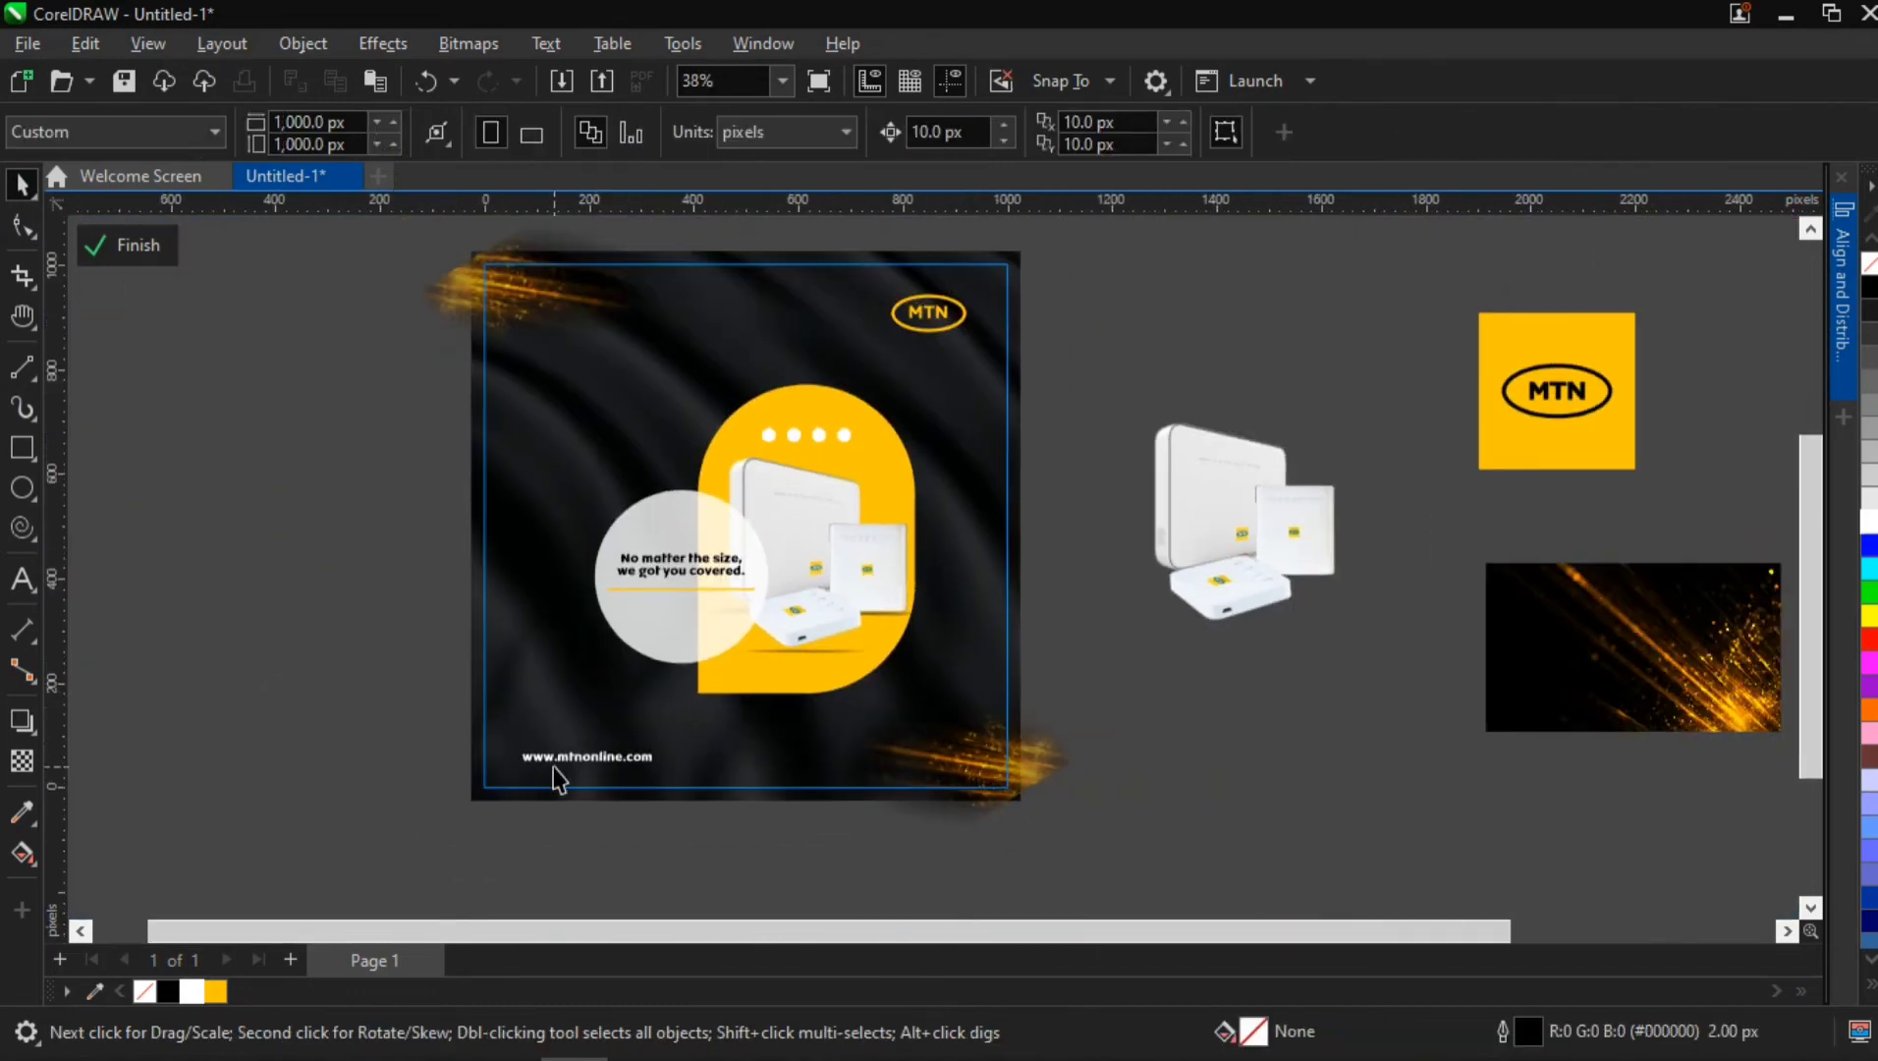
Change the font of the website text in the lower-left corner to MTN Brighter Sans Medium
{"action": "scroll", "coordinate": [558, 776], "scroll_direction": "up", "scroll_amount": 3}
{"action": "left_click", "coordinate": [601, 740]}
{"action": "left_click", "coordinate": [933, 131]}
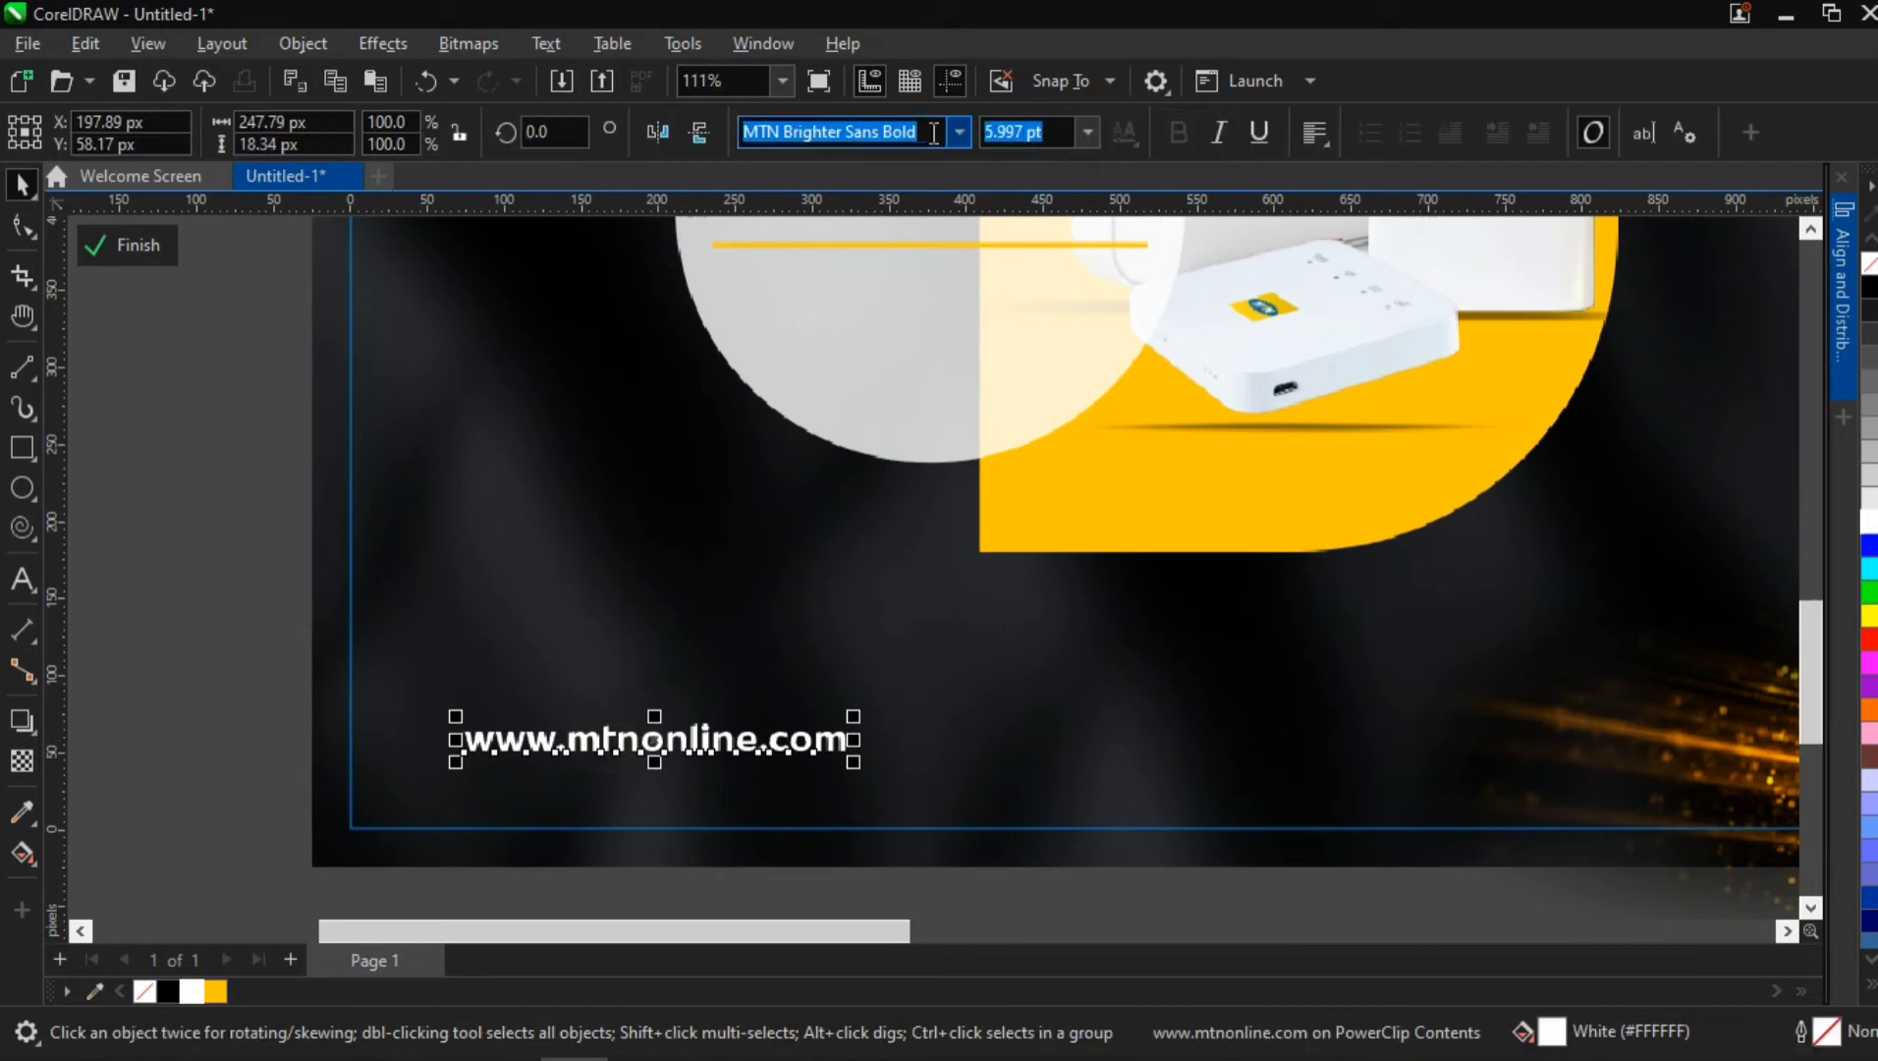
{"action": "left_click", "coordinate": [960, 135]}
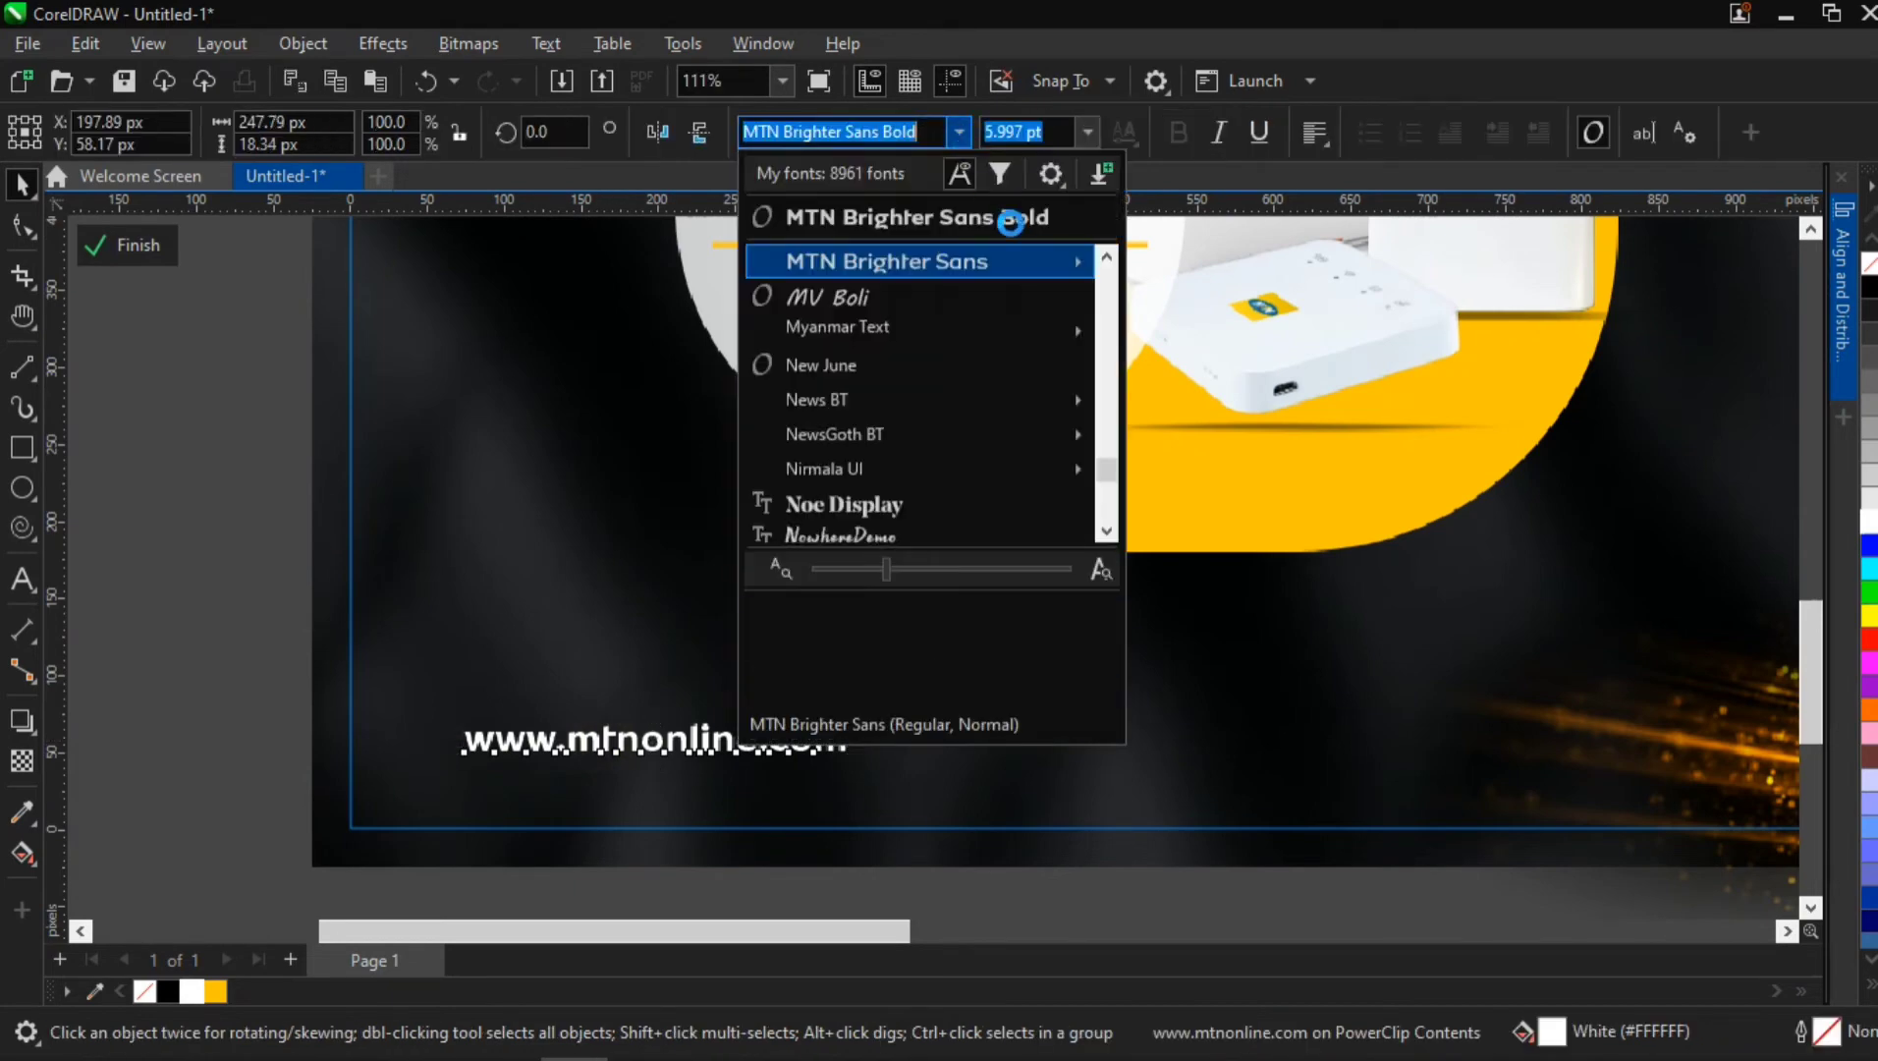
{"action": "mouse_move", "coordinate": [1052, 263]}
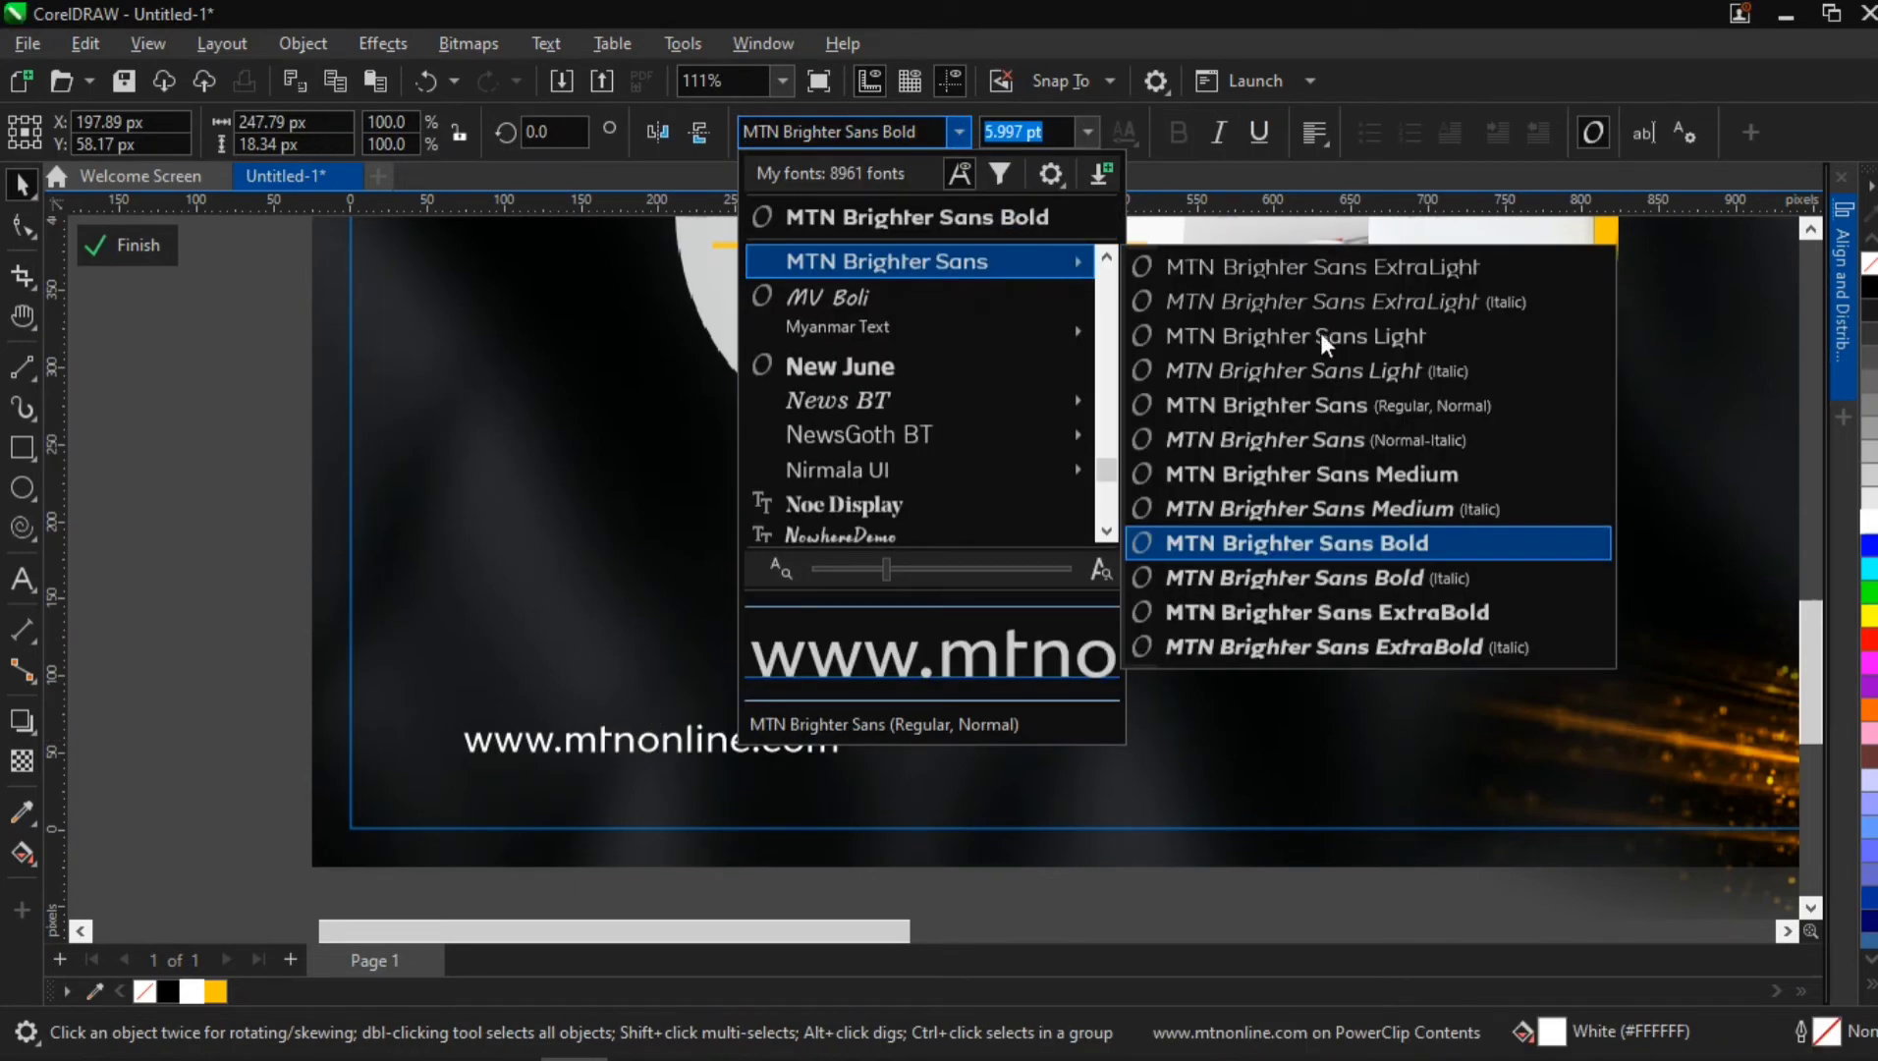
{"action": "left_click", "coordinate": [1361, 477]}
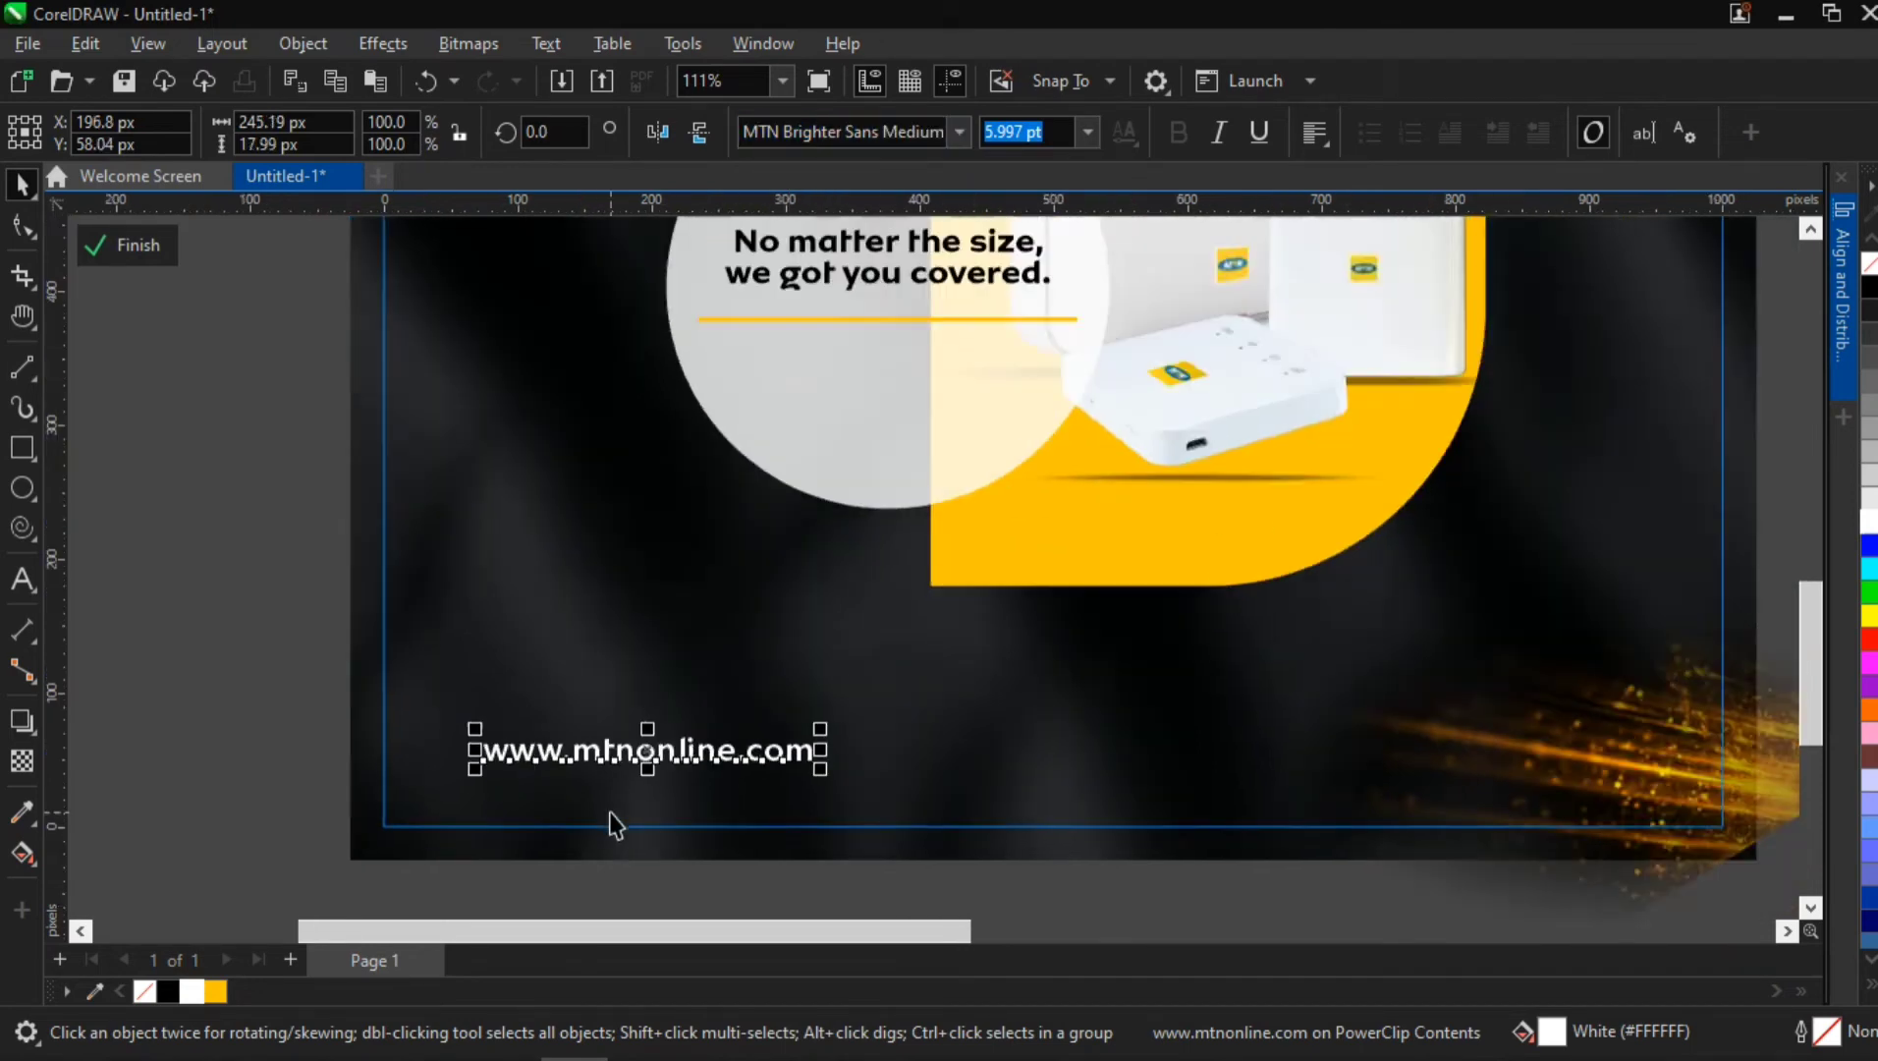
Scale the website text down to about 174 px wide and place it at about X 161, Y 55 px
{"action": "scroll", "coordinate": [610, 813], "scroll_direction": "down", "scroll_amount": 7}
{"action": "left_click_drag", "start_coordinate": [866, 611], "coordinate": [757, 713]}
{"action": "key", "text": "space"}
{"action": "left_click_drag", "start_coordinate": [632, 830], "coordinate": [621, 817]}
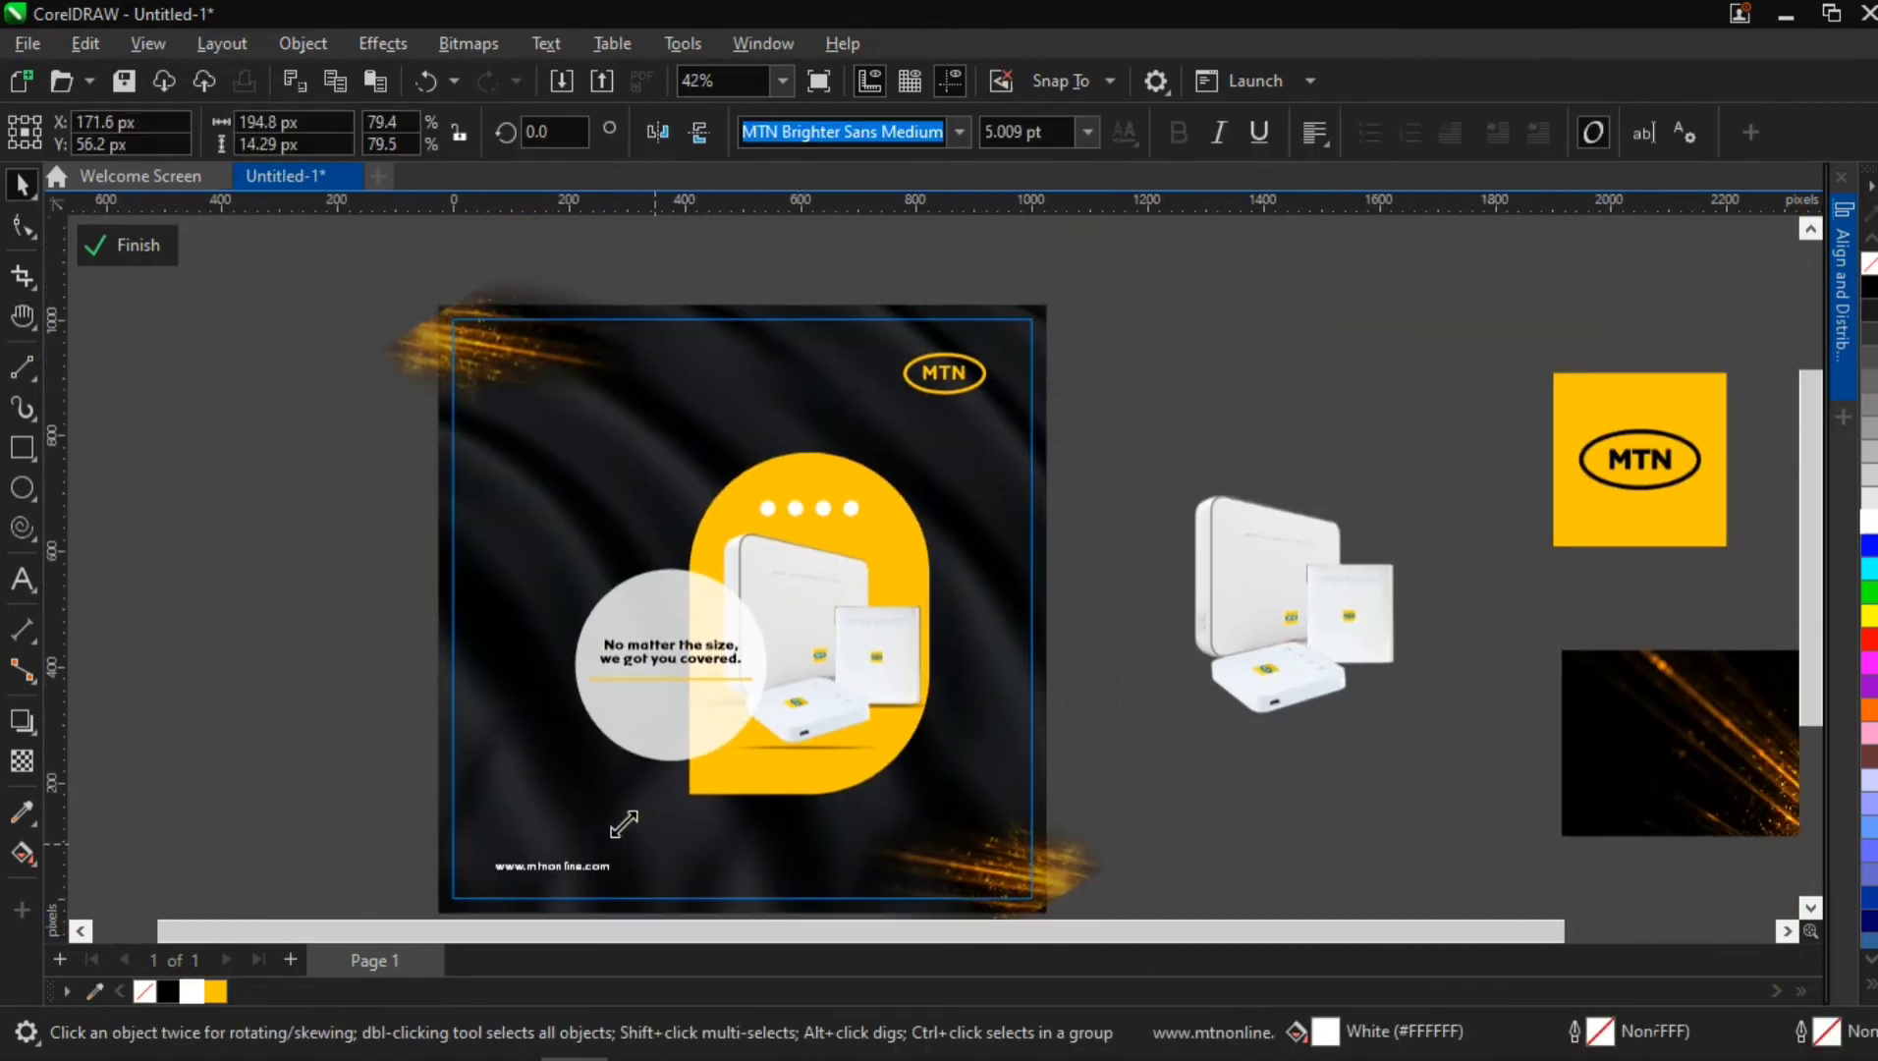
Group the yellow shape, white dots, routers, circle, tagline and yellow line, and centre the group on the page
{"action": "left_click", "coordinate": [836, 623]}
{"action": "left_click", "coordinate": [836, 623]}
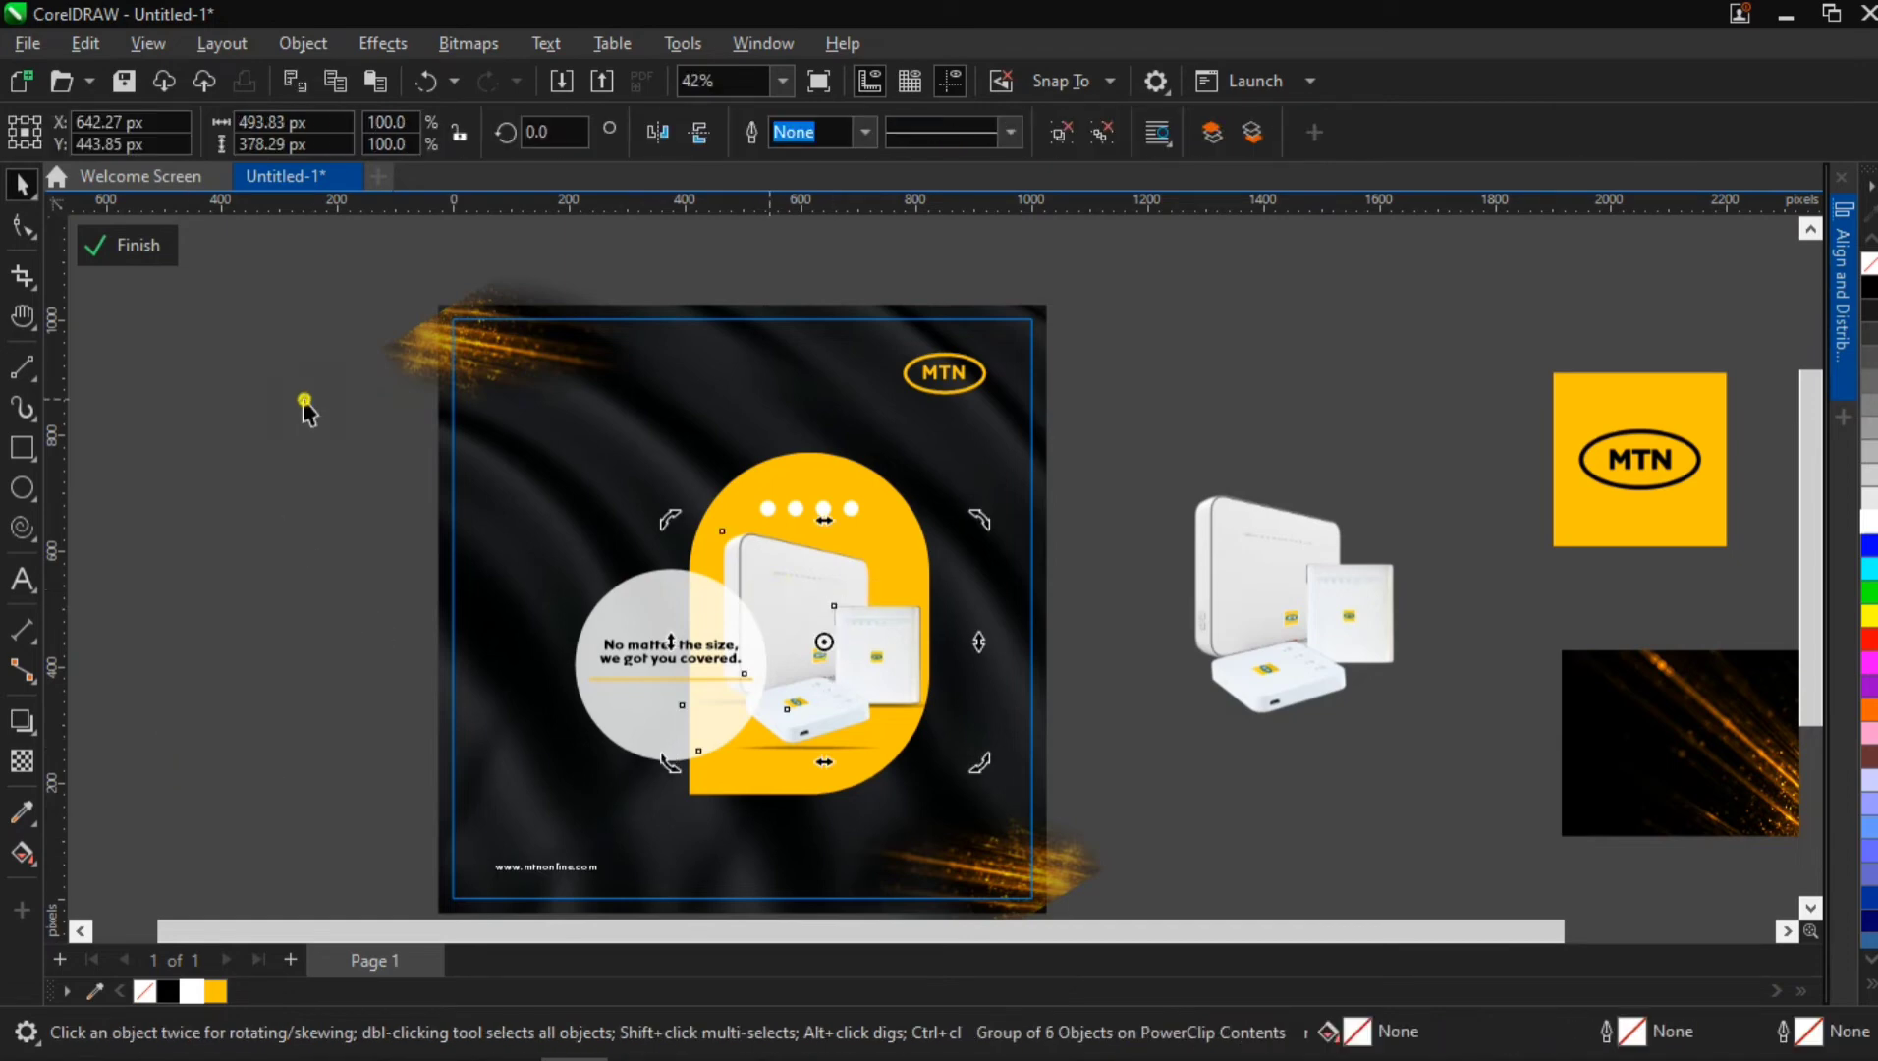
{"action": "left_click_drag", "start_coordinate": [305, 402], "coordinate": [1064, 846]}
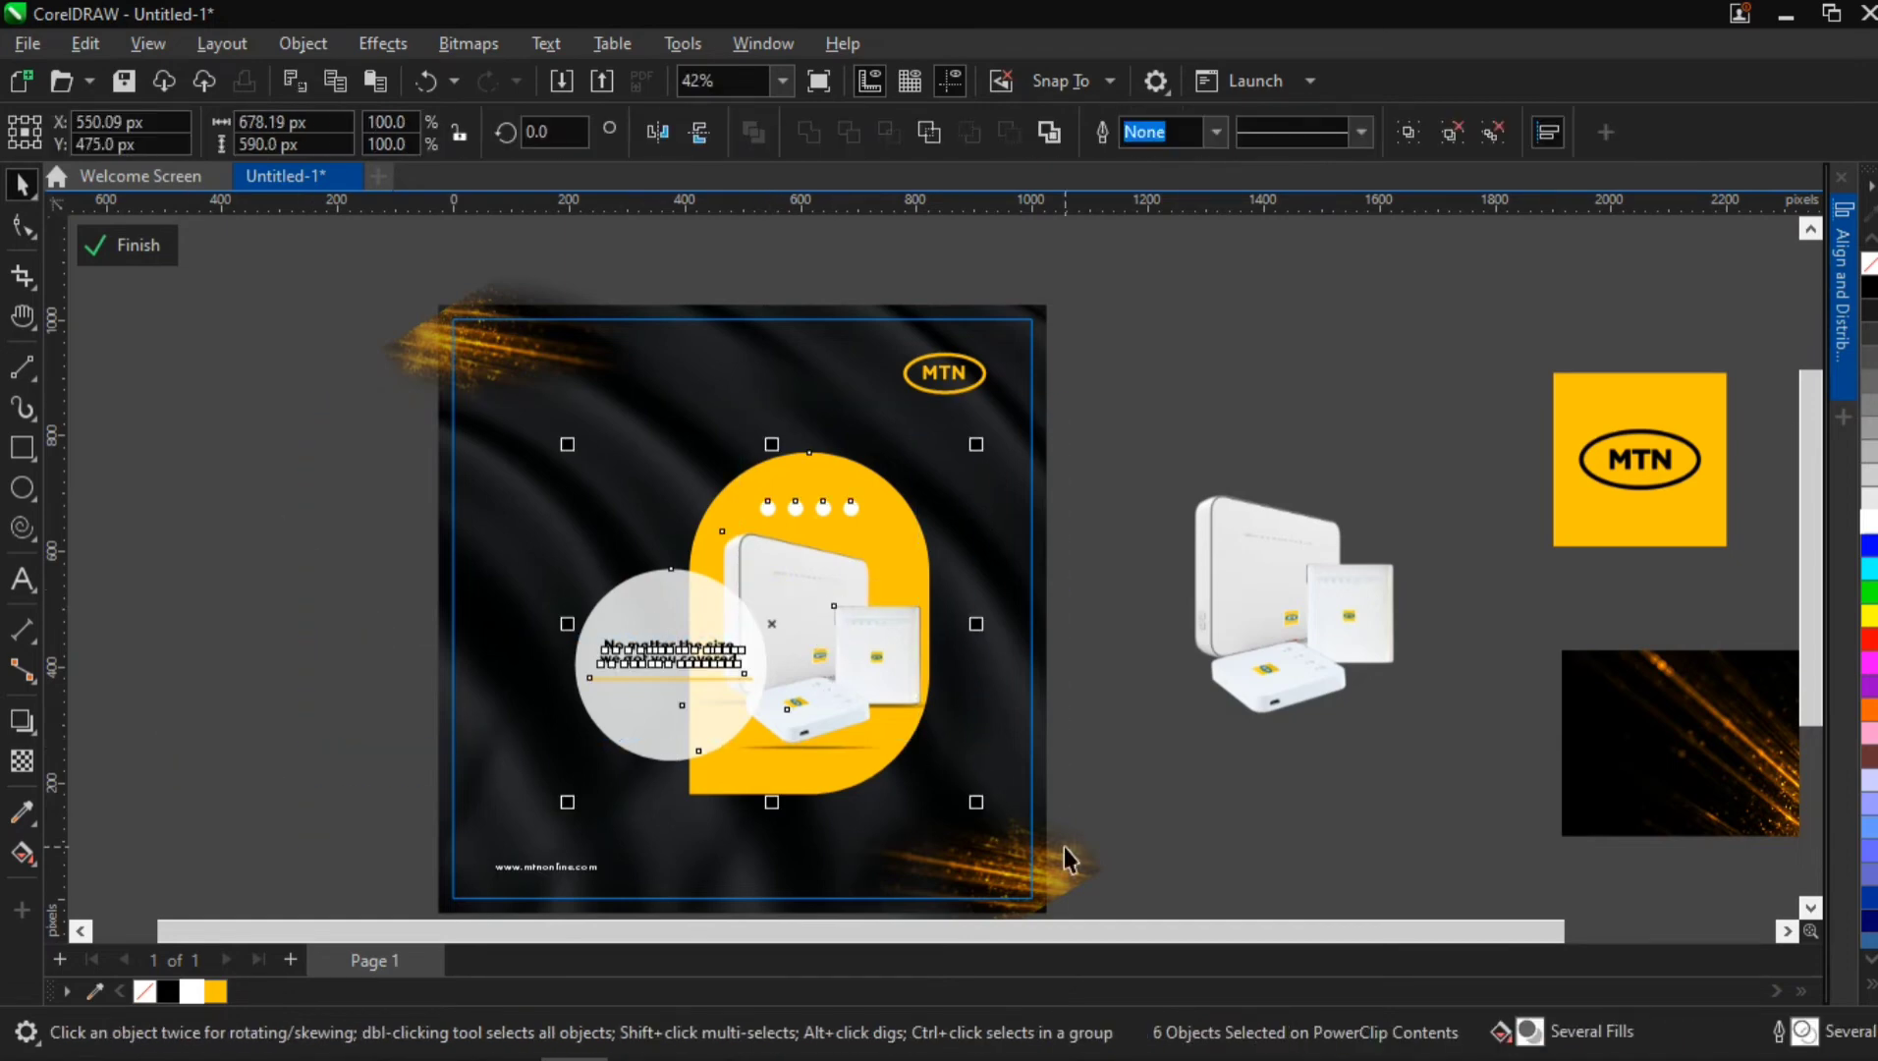
{"action": "key", "text": "ctrl+g"}
{"action": "left_click", "coordinate": [1139, 702]}
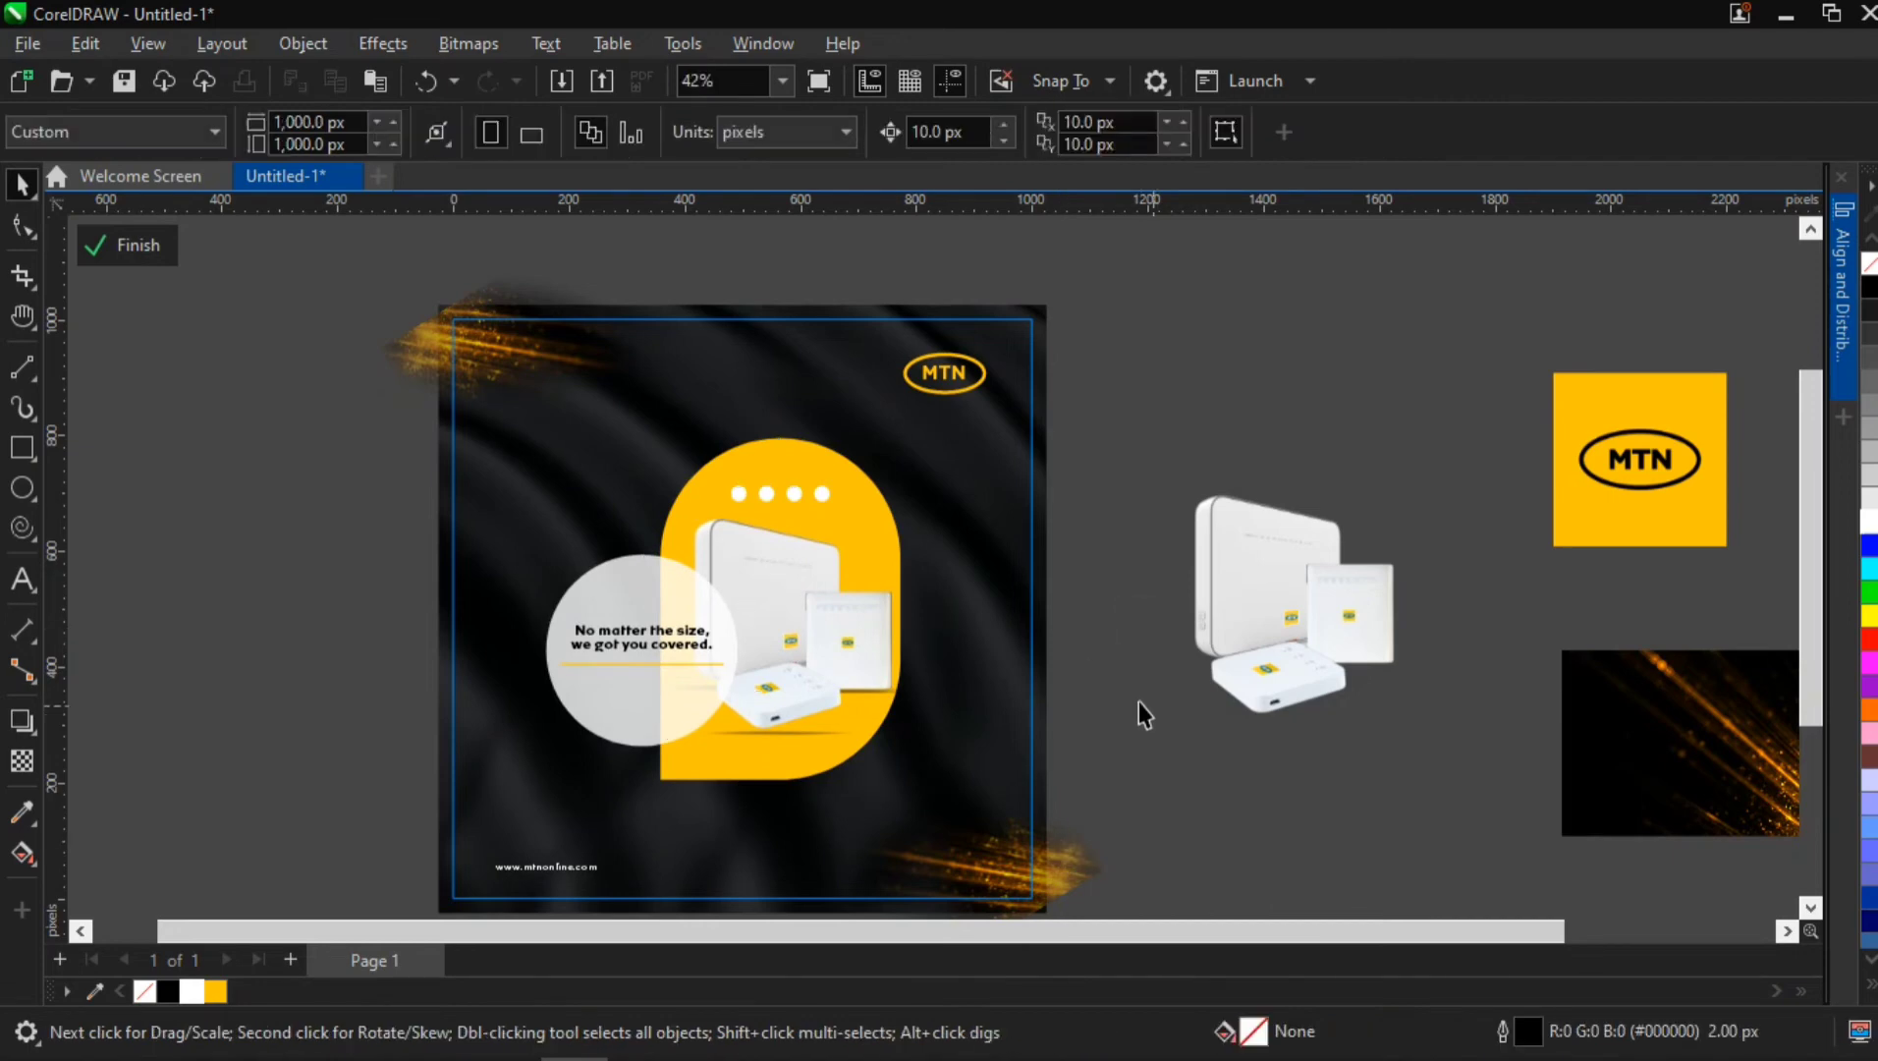
Place a copy of the tagline below the yellow line in the circle and set its font to MTN Brighter Sans Regular
{"action": "scroll", "coordinate": [675, 791], "scroll_direction": "up", "scroll_amount": 1}
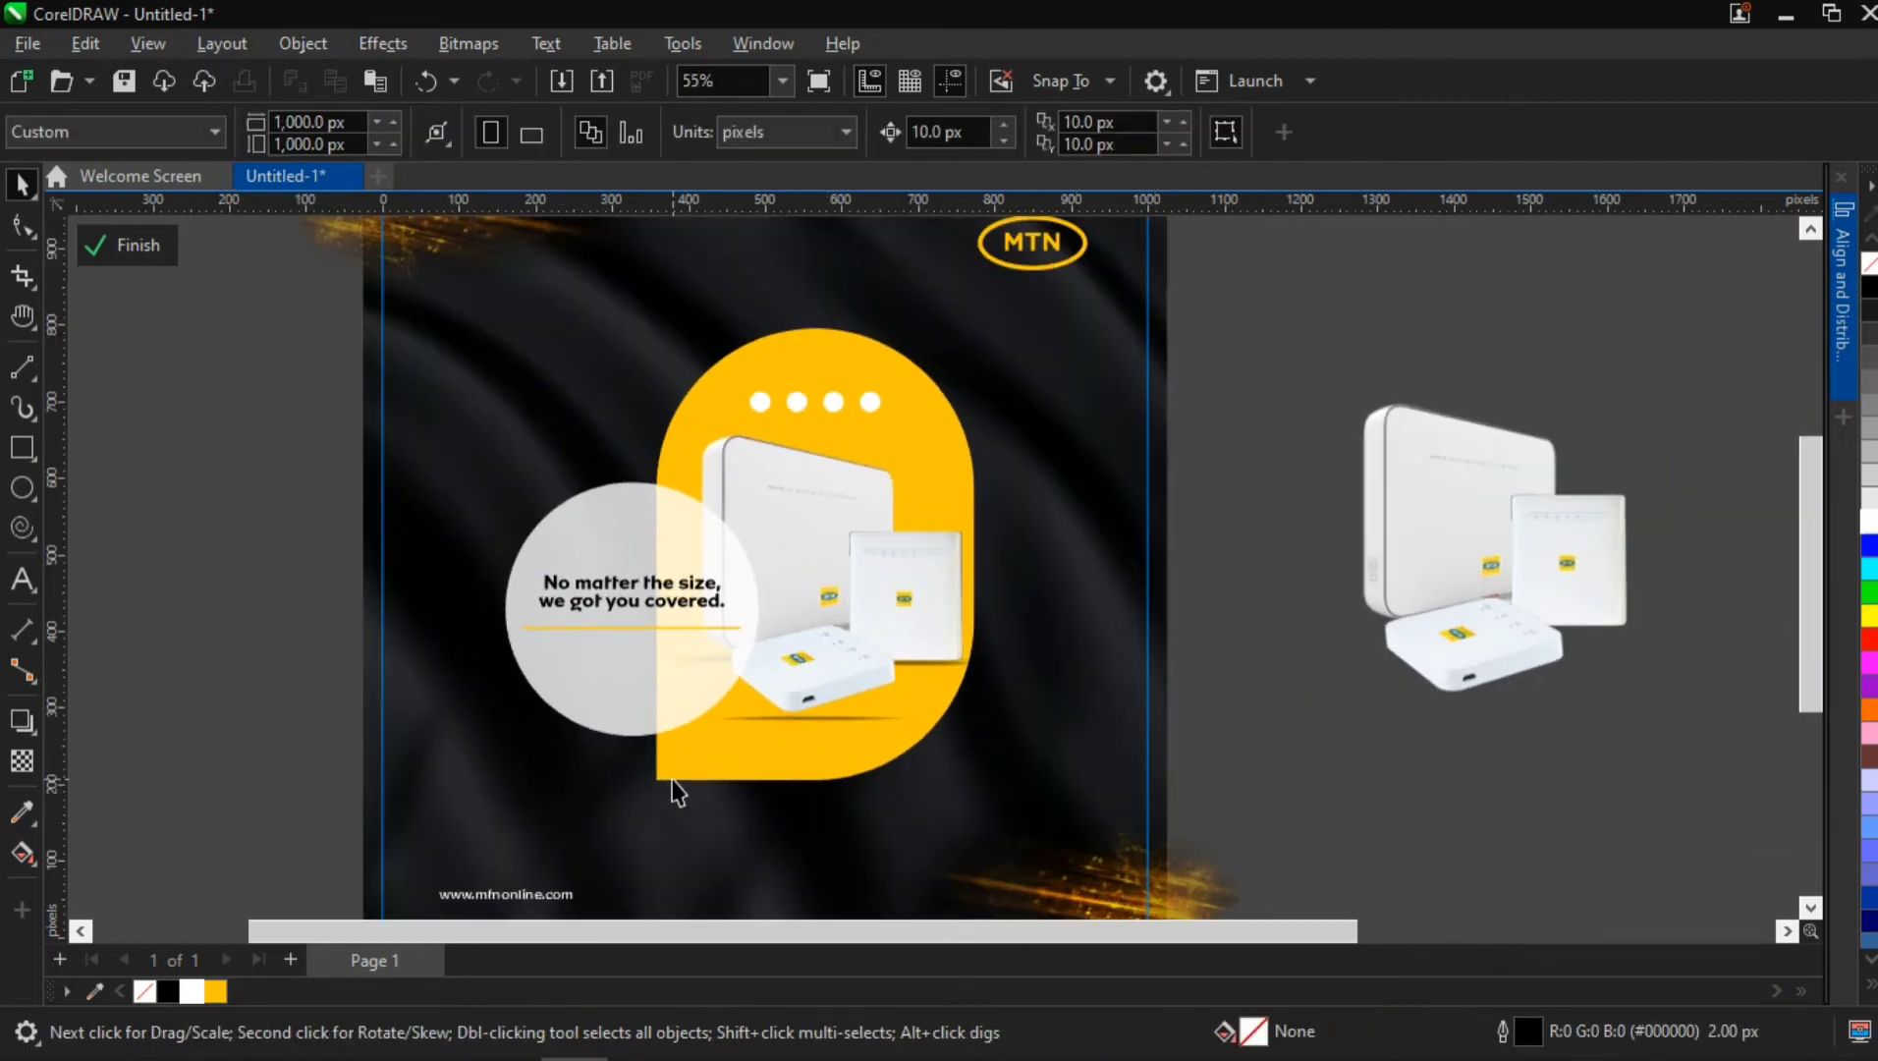
{"action": "left_click", "coordinate": [622, 592], "text": "ctrl"}
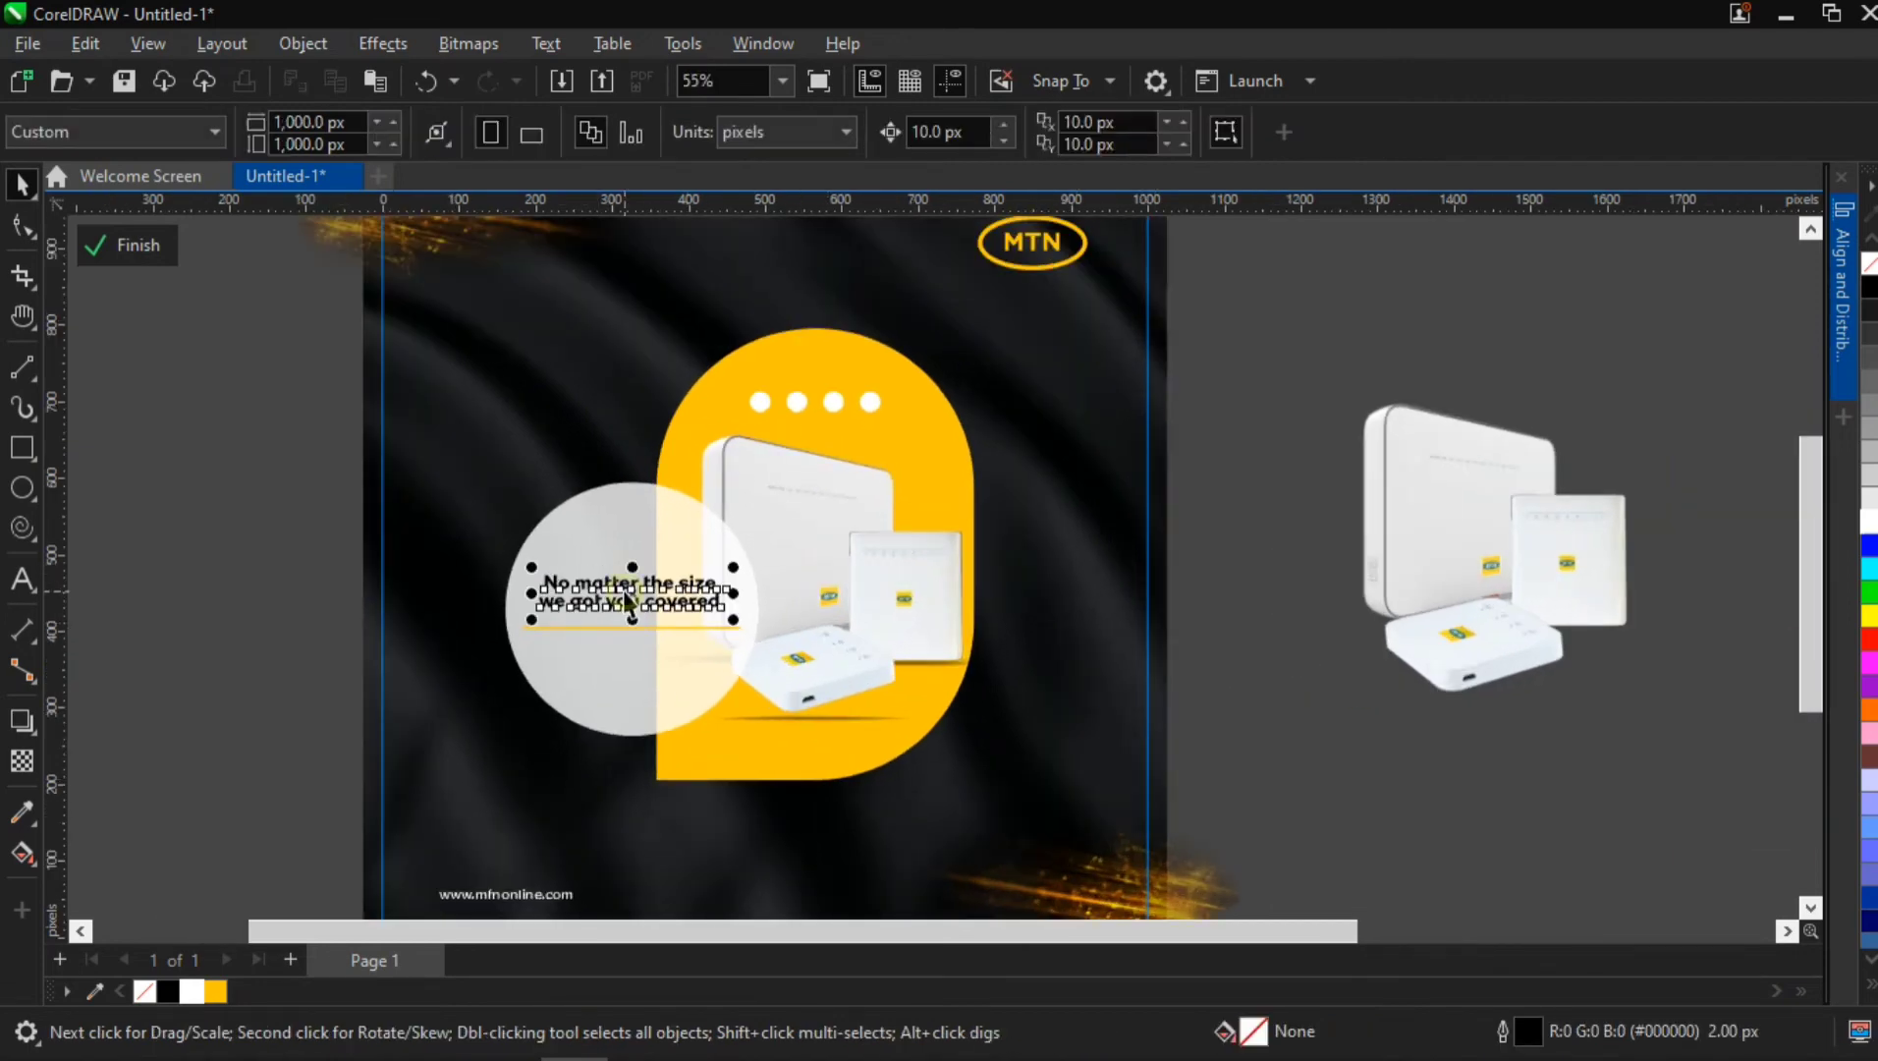
{"action": "scroll", "coordinate": [624, 588], "scroll_direction": "up", "scroll_amount": 3}
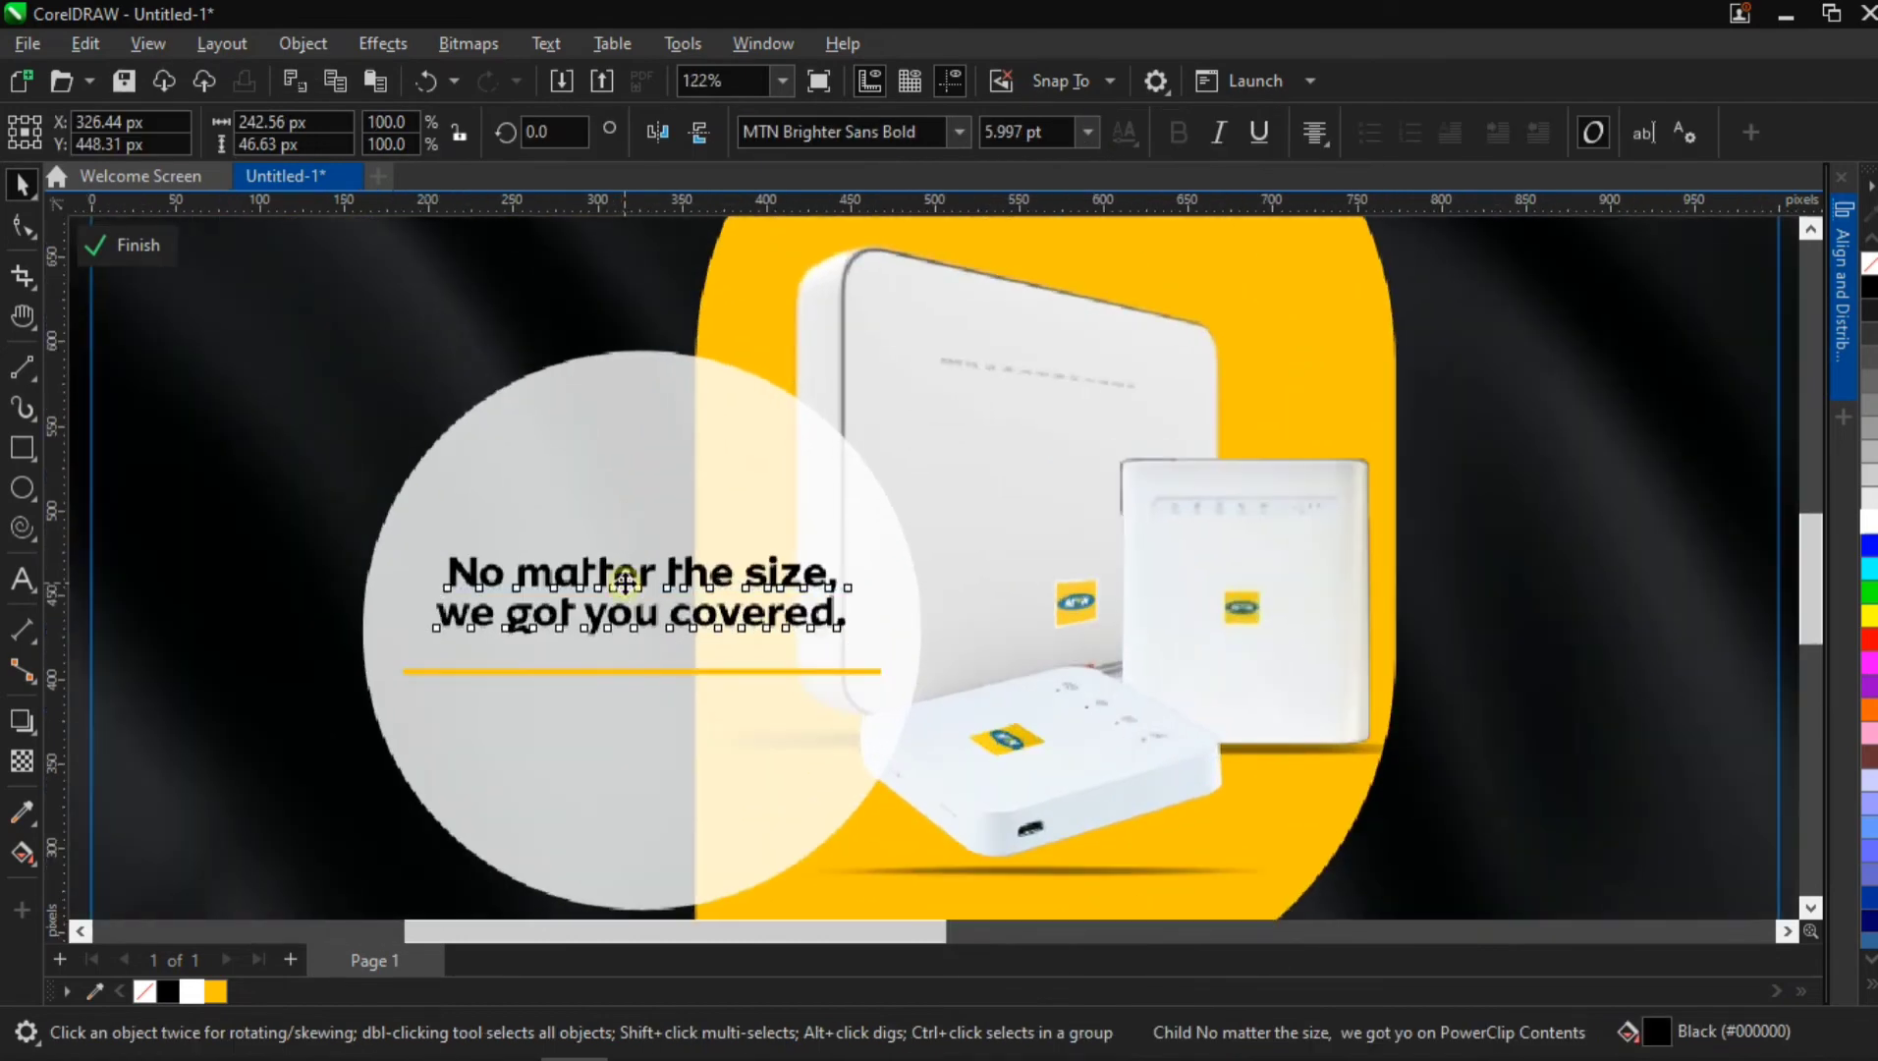
{"action": "left_click_drag", "start_coordinate": [625, 582], "coordinate": [630, 734]}
{"action": "right_click", "coordinate": [630, 735]}
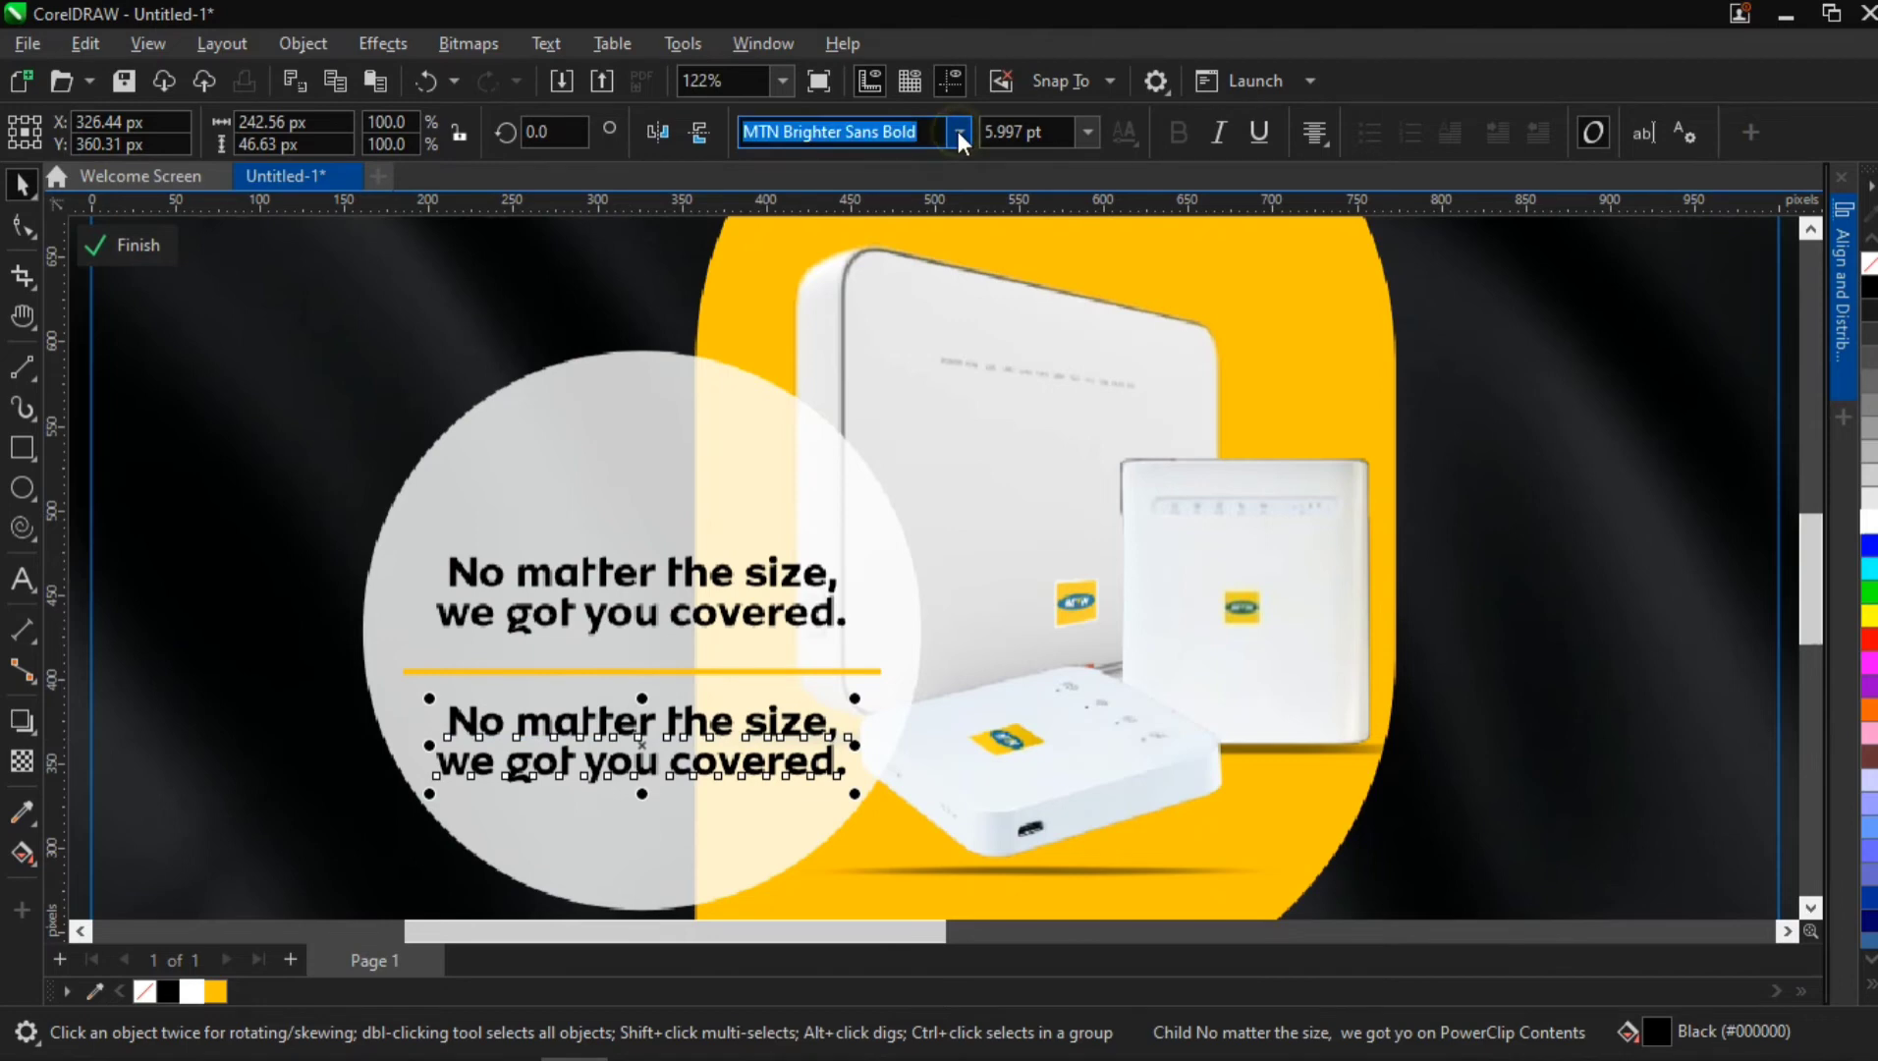
{"action": "left_click", "coordinate": [959, 132]}
{"action": "mouse_move", "coordinate": [958, 300]}
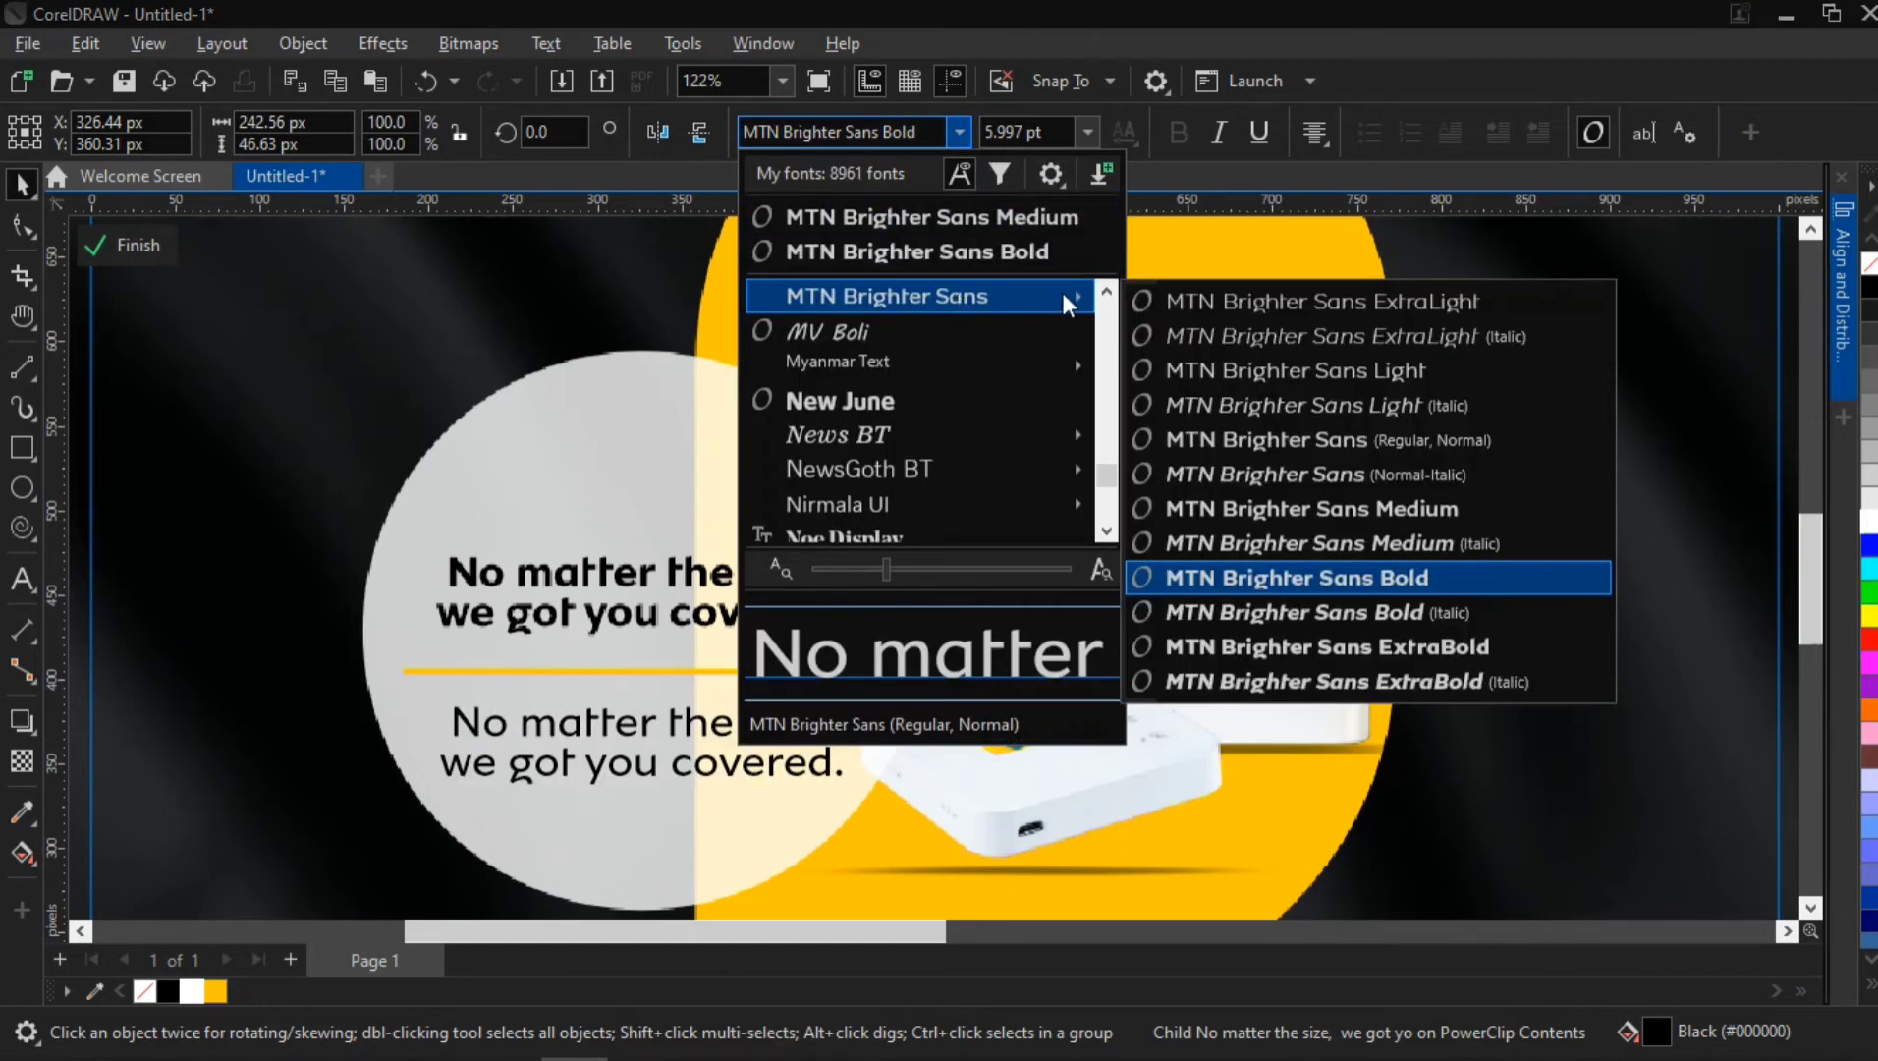
{"action": "left_click", "coordinate": [1367, 451]}
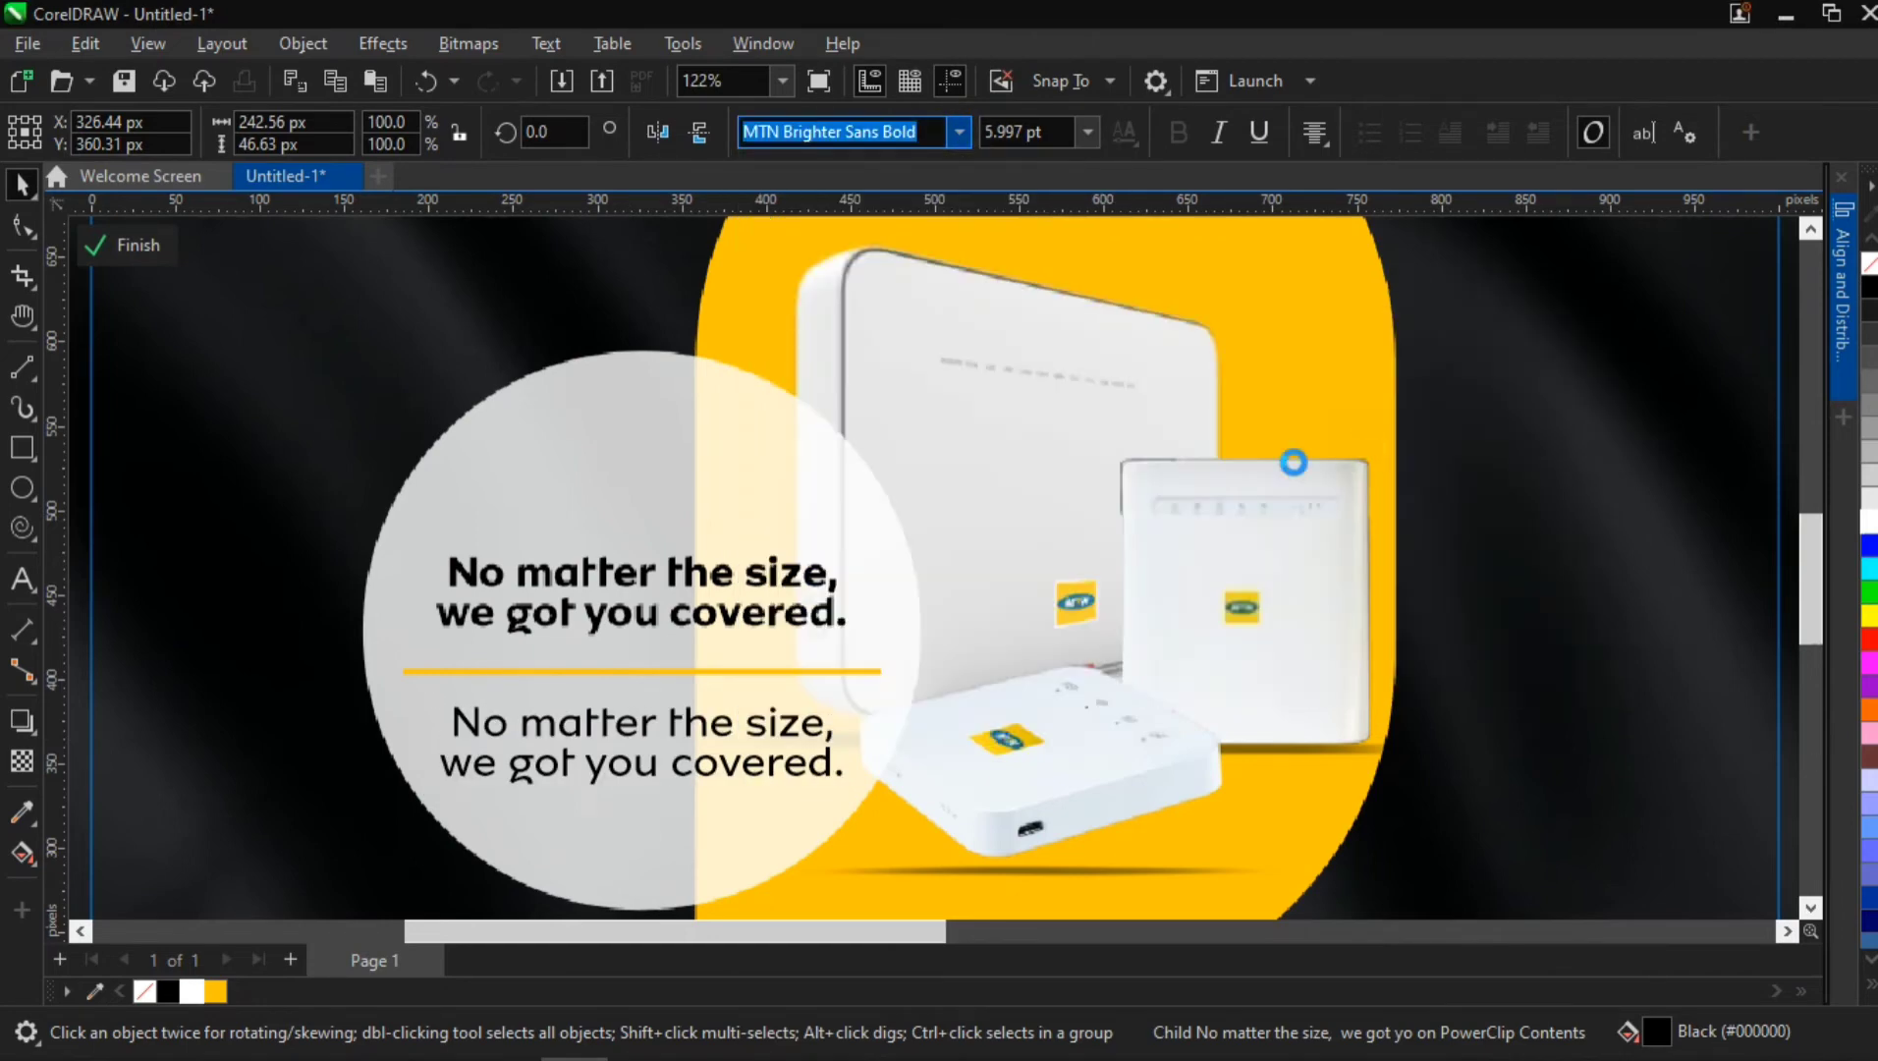
Switch to Chrome, check the banner slogan on the MTN home page, and return to CorelDRAW
{"action": "left_click", "coordinate": [791, 1039]}
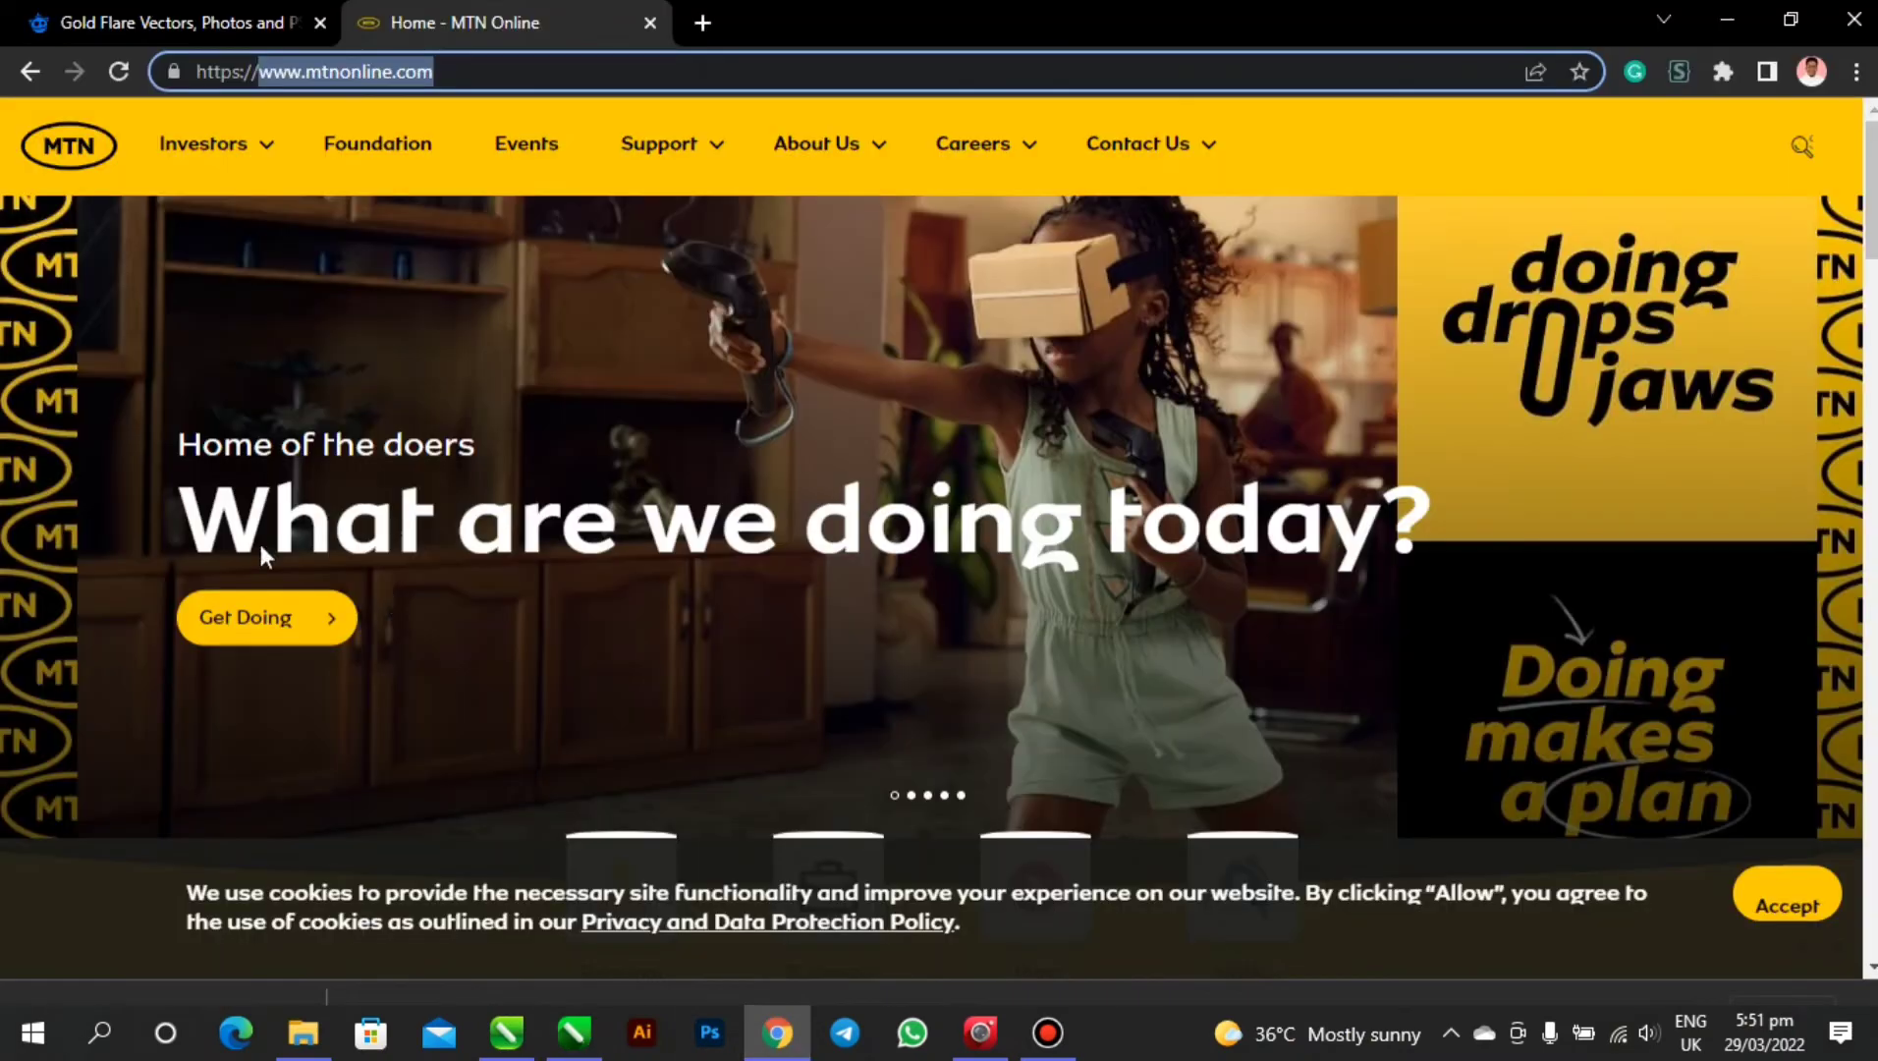
{"action": "left_click", "coordinate": [332, 535]}
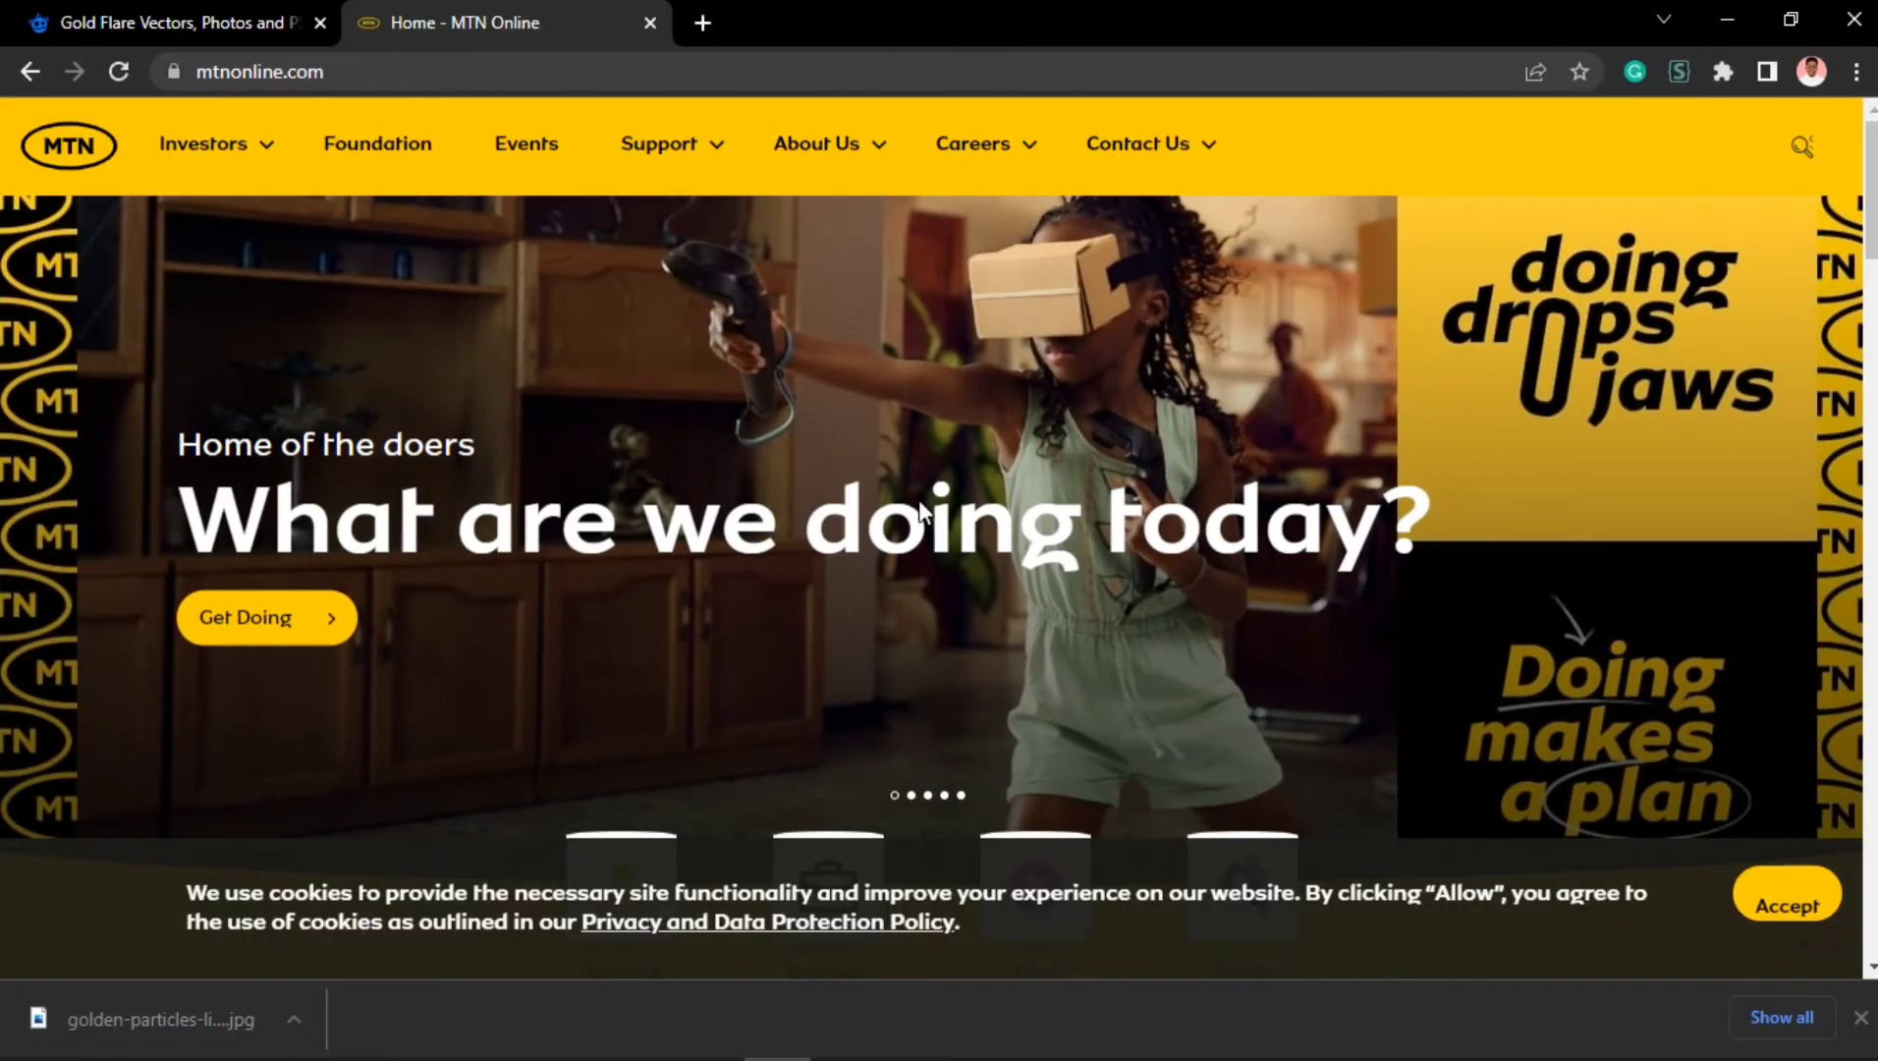
{"action": "left_click", "coordinate": [1729, 19]}
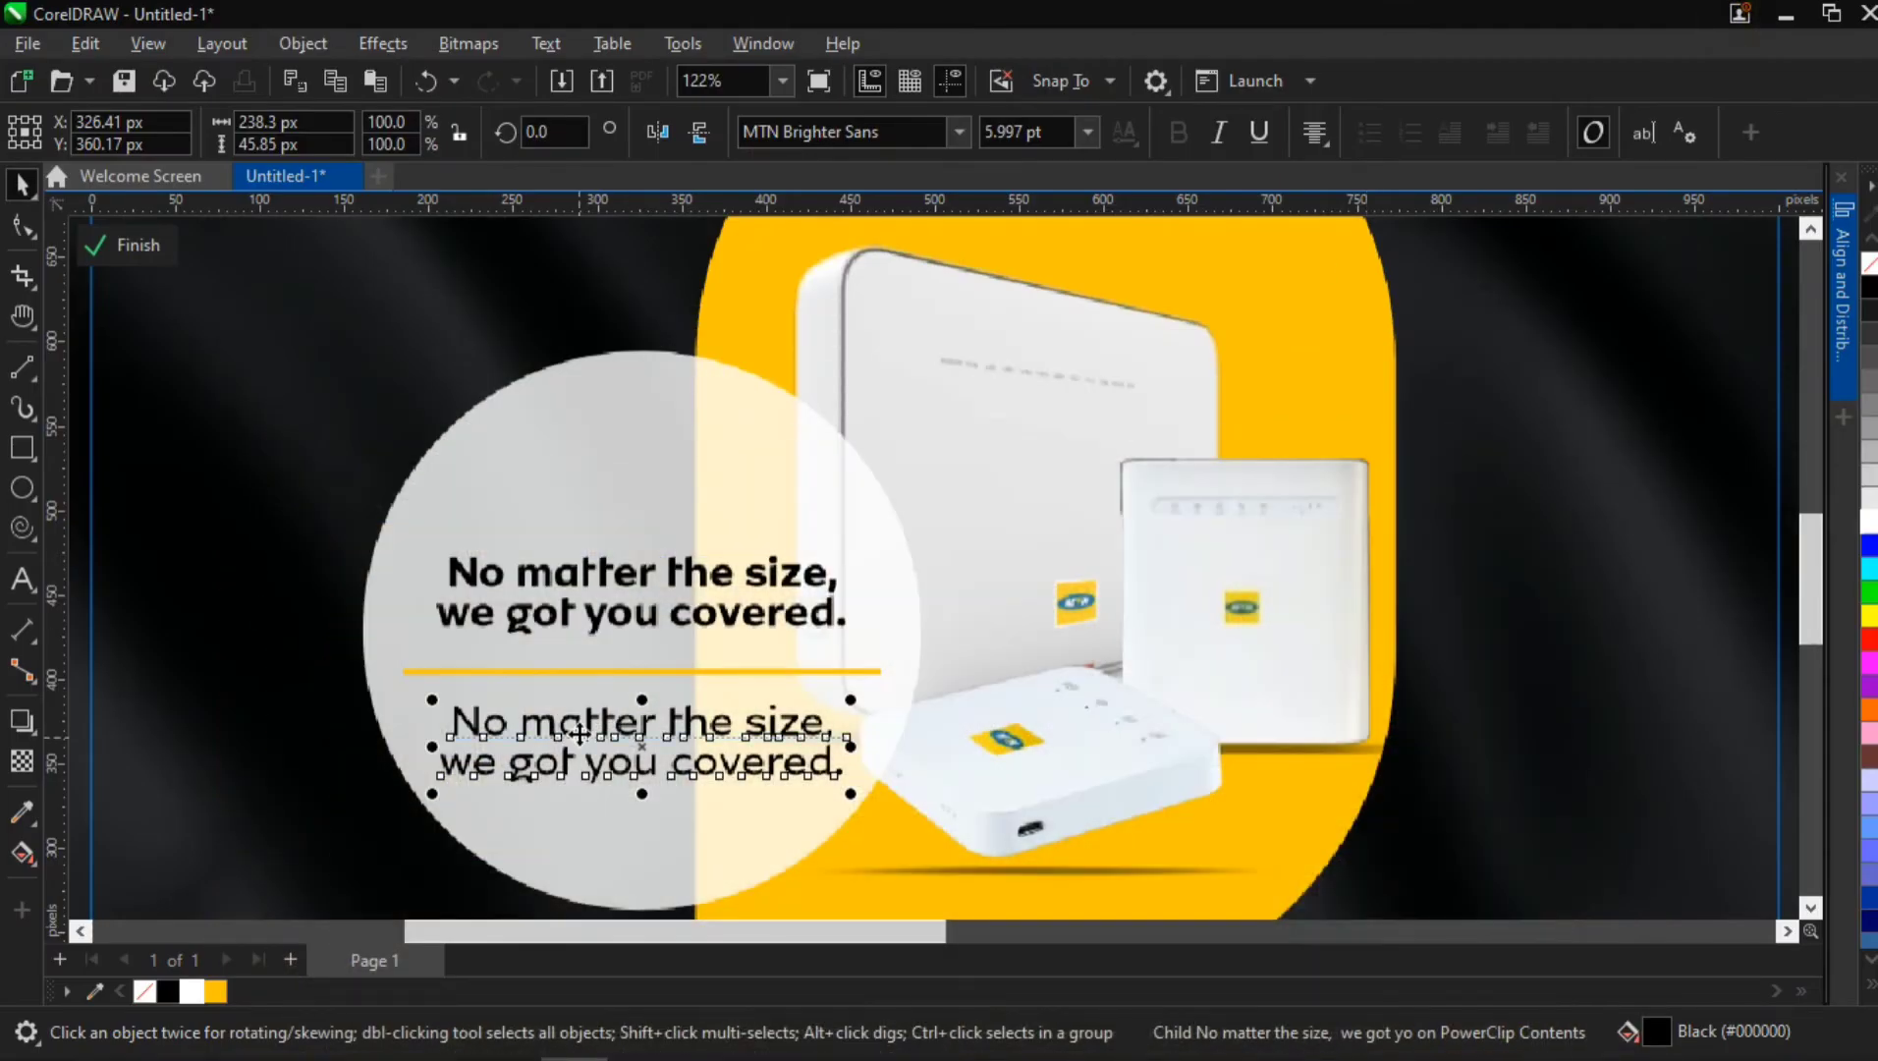
Replace the copied tagline with "What are we doing today?", broken into two lines after "we"
{"action": "left_click", "coordinate": [579, 735], "text": "ctrl"}
{"action": "left_click", "coordinate": [579, 735]}
{"action": "double_click", "coordinate": [579, 734], "text": "ctrl"}
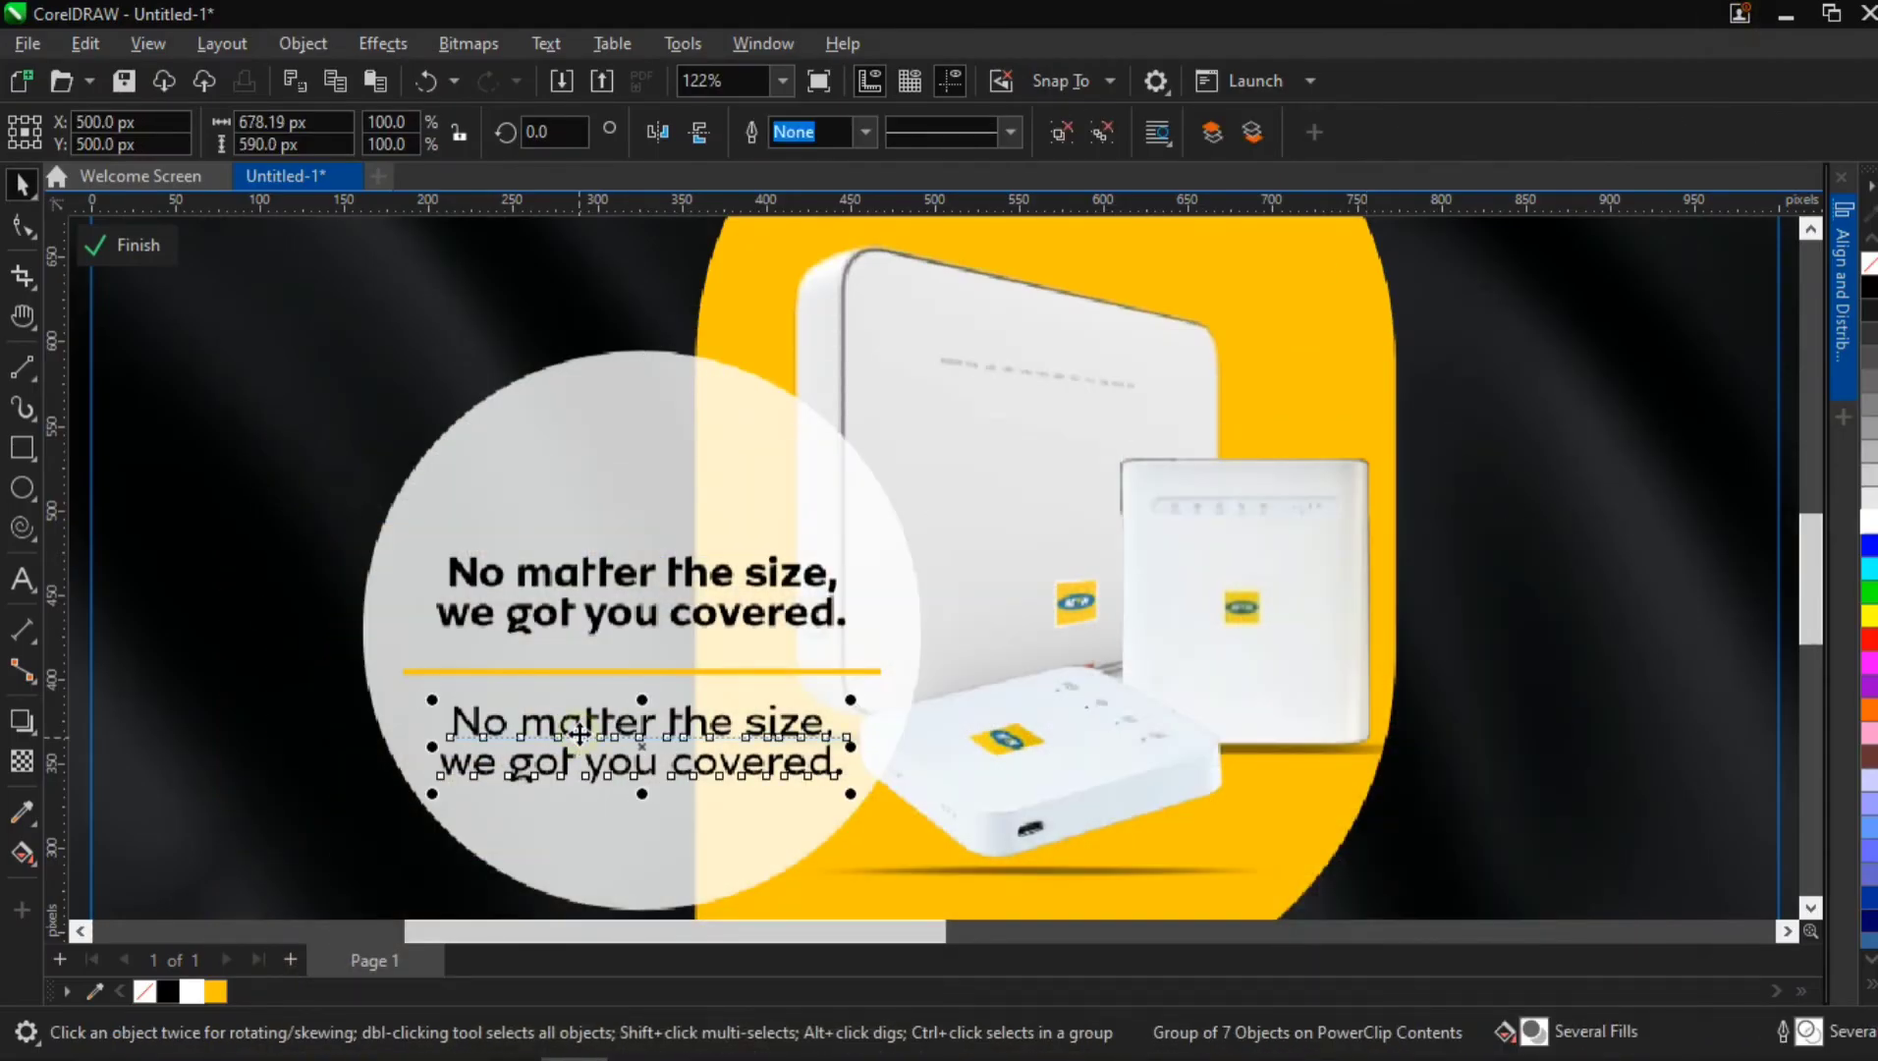
{"action": "key", "text": "ctrl+a"}
{"action": "type", "text": "Wha"}
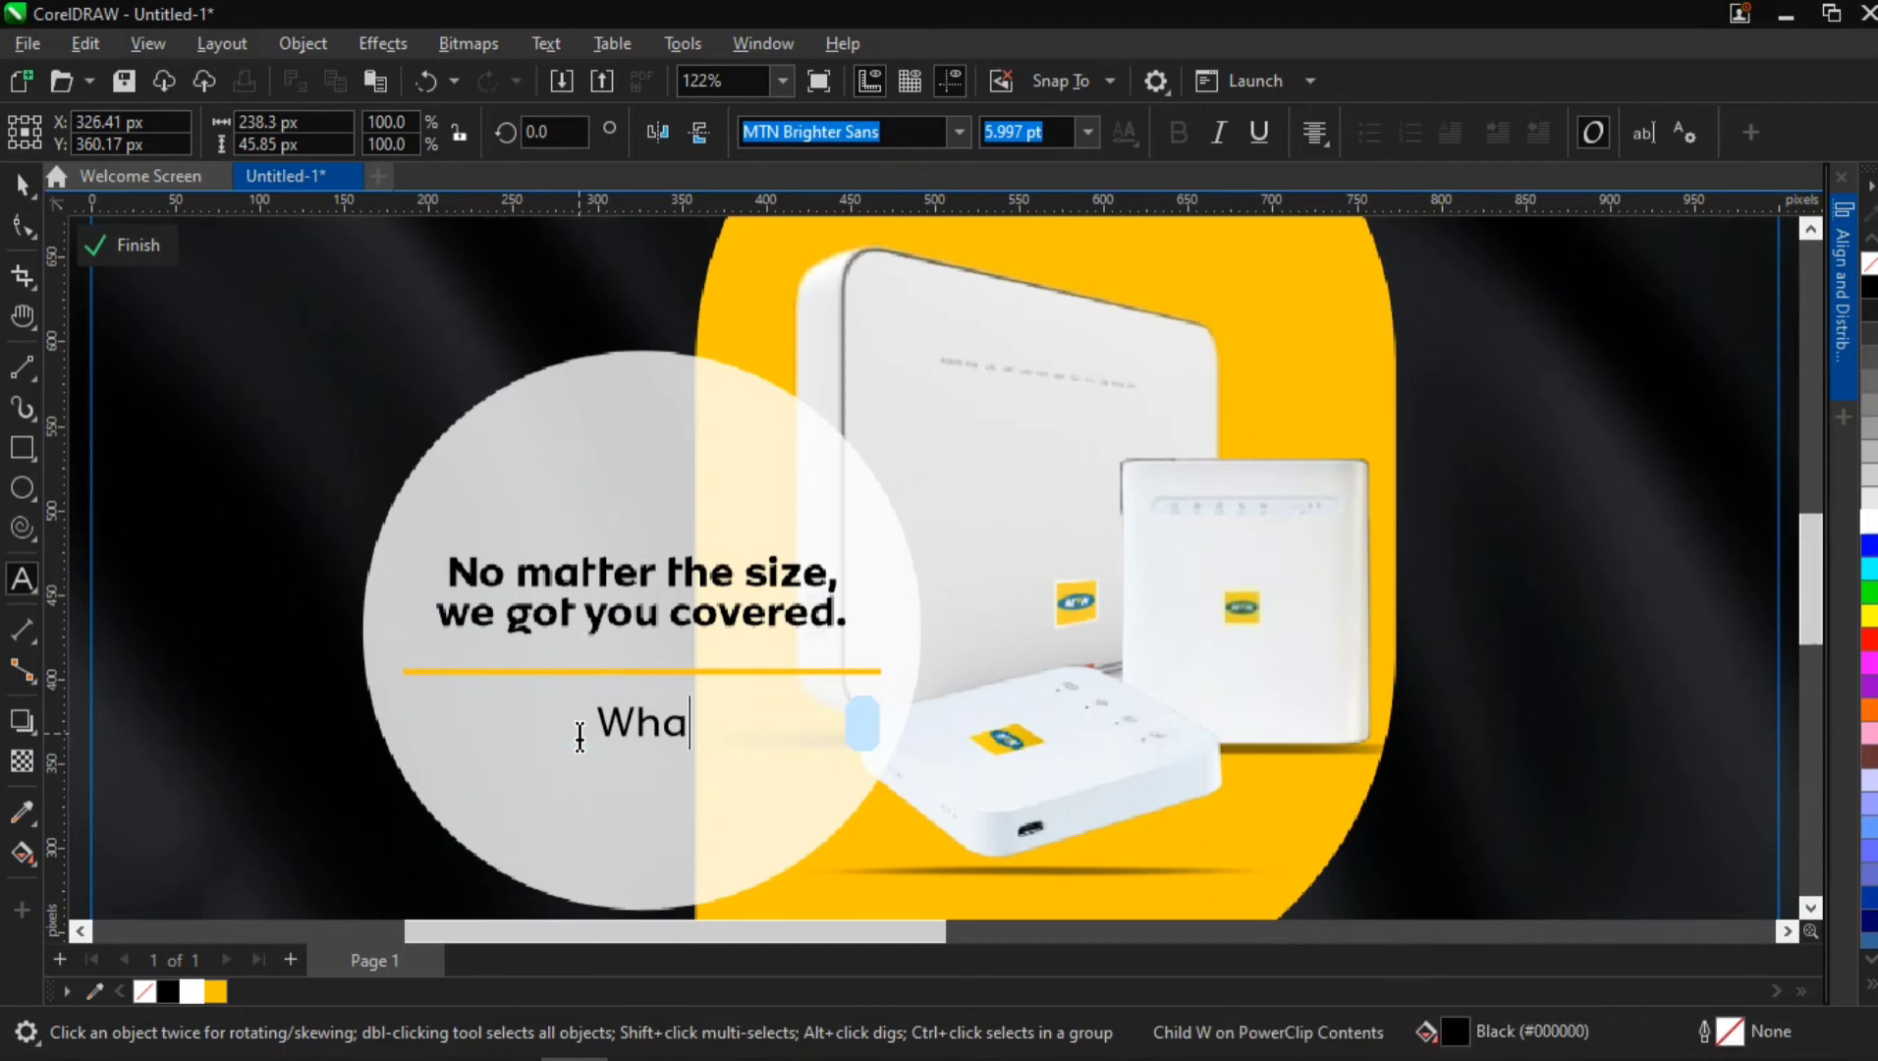
{"action": "type", "text": "t are we doing"}
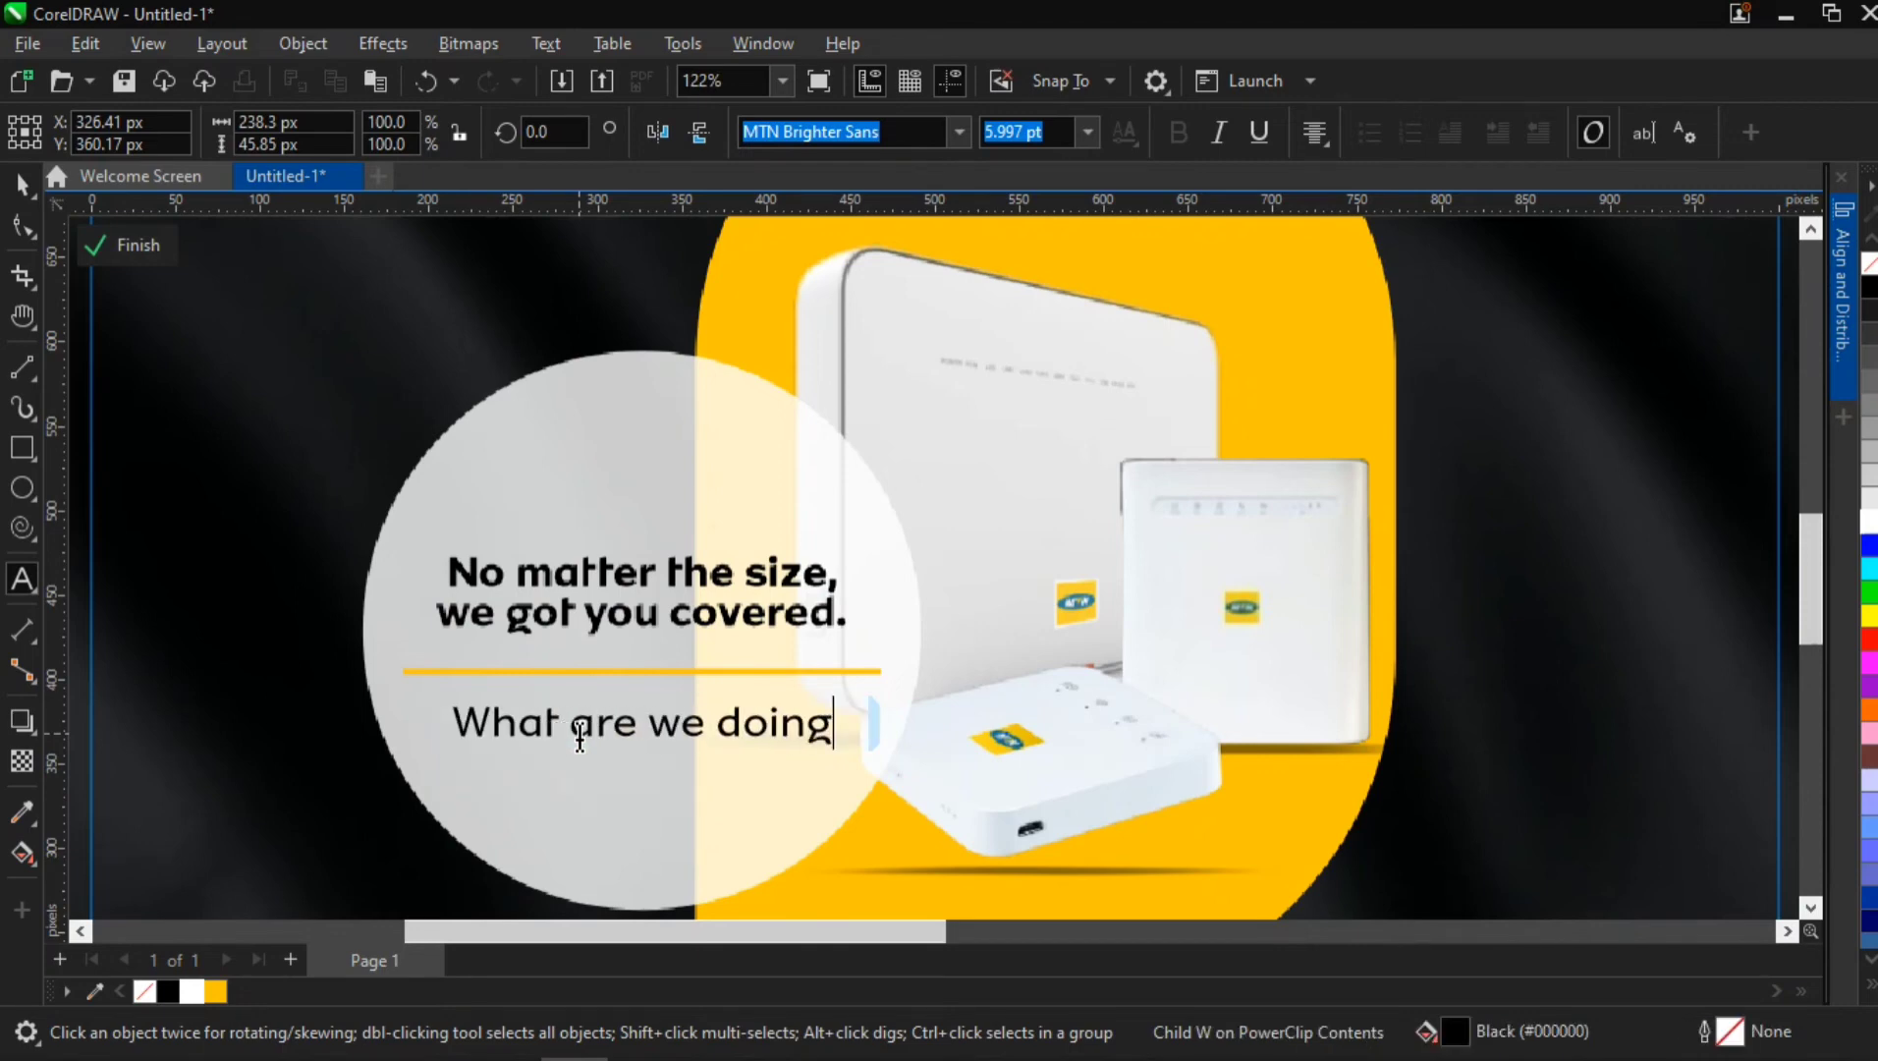
{"action": "type", "text": " today"}
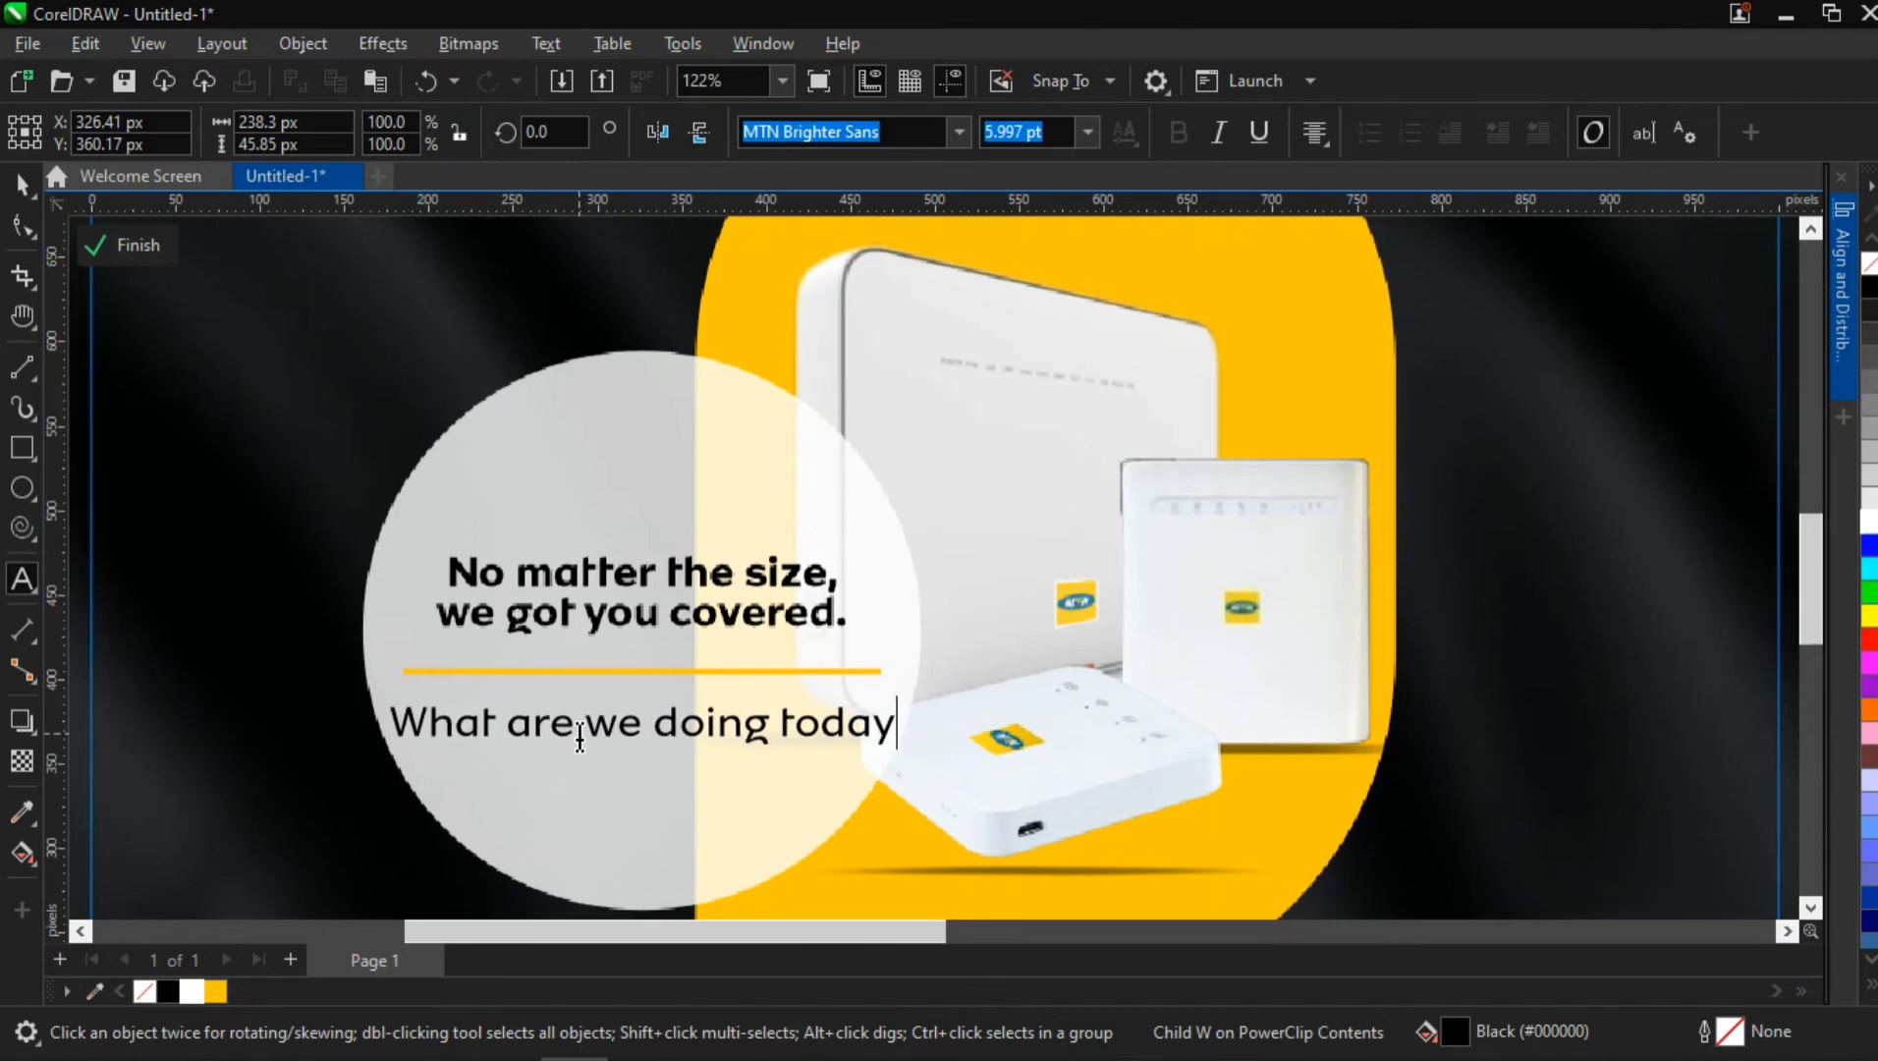
{"action": "type", "text": "?"}
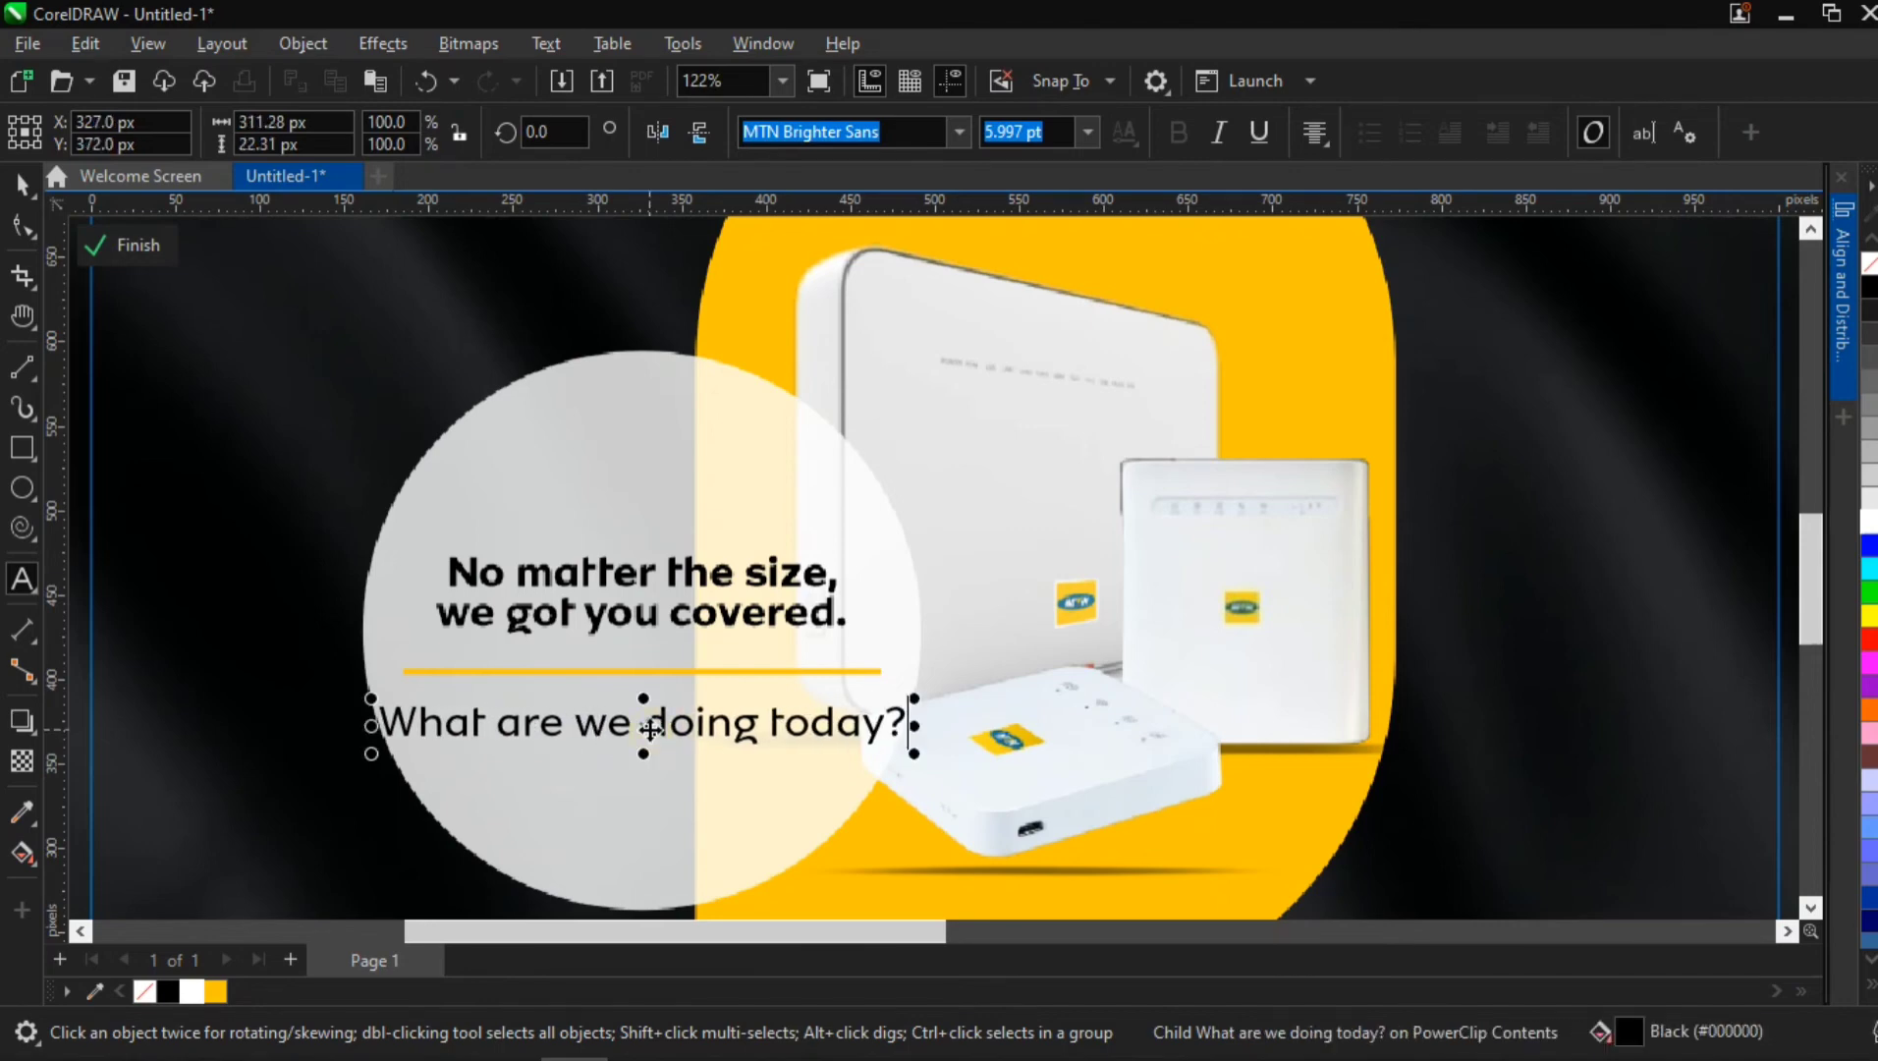
{"action": "left_click", "coordinate": [646, 728]}
{"action": "key", "text": "Return"}
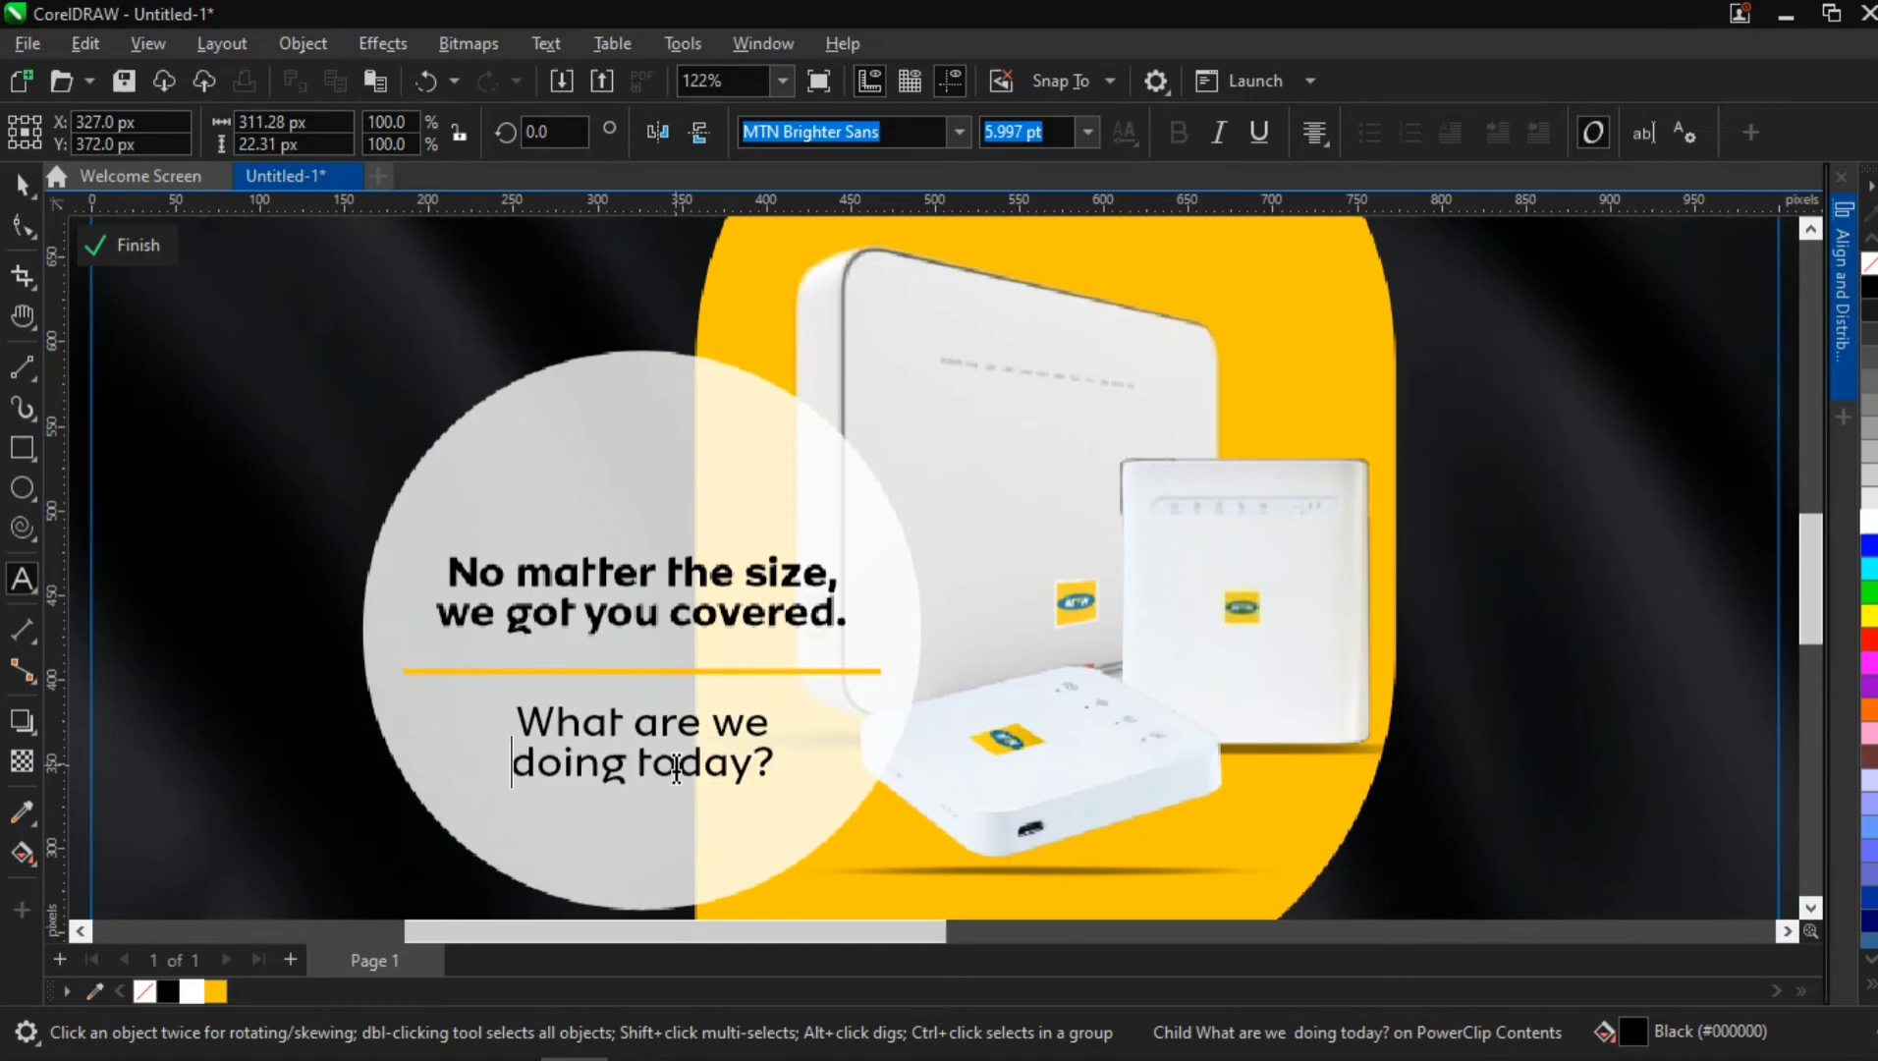
{"action": "left_click", "coordinate": [13, 188]}
Scale the "What are we doing today?" text down to about 136 px wide beneath the yellow line
{"action": "scroll", "coordinate": [840, 796], "scroll_direction": "down", "scroll_amount": 2}
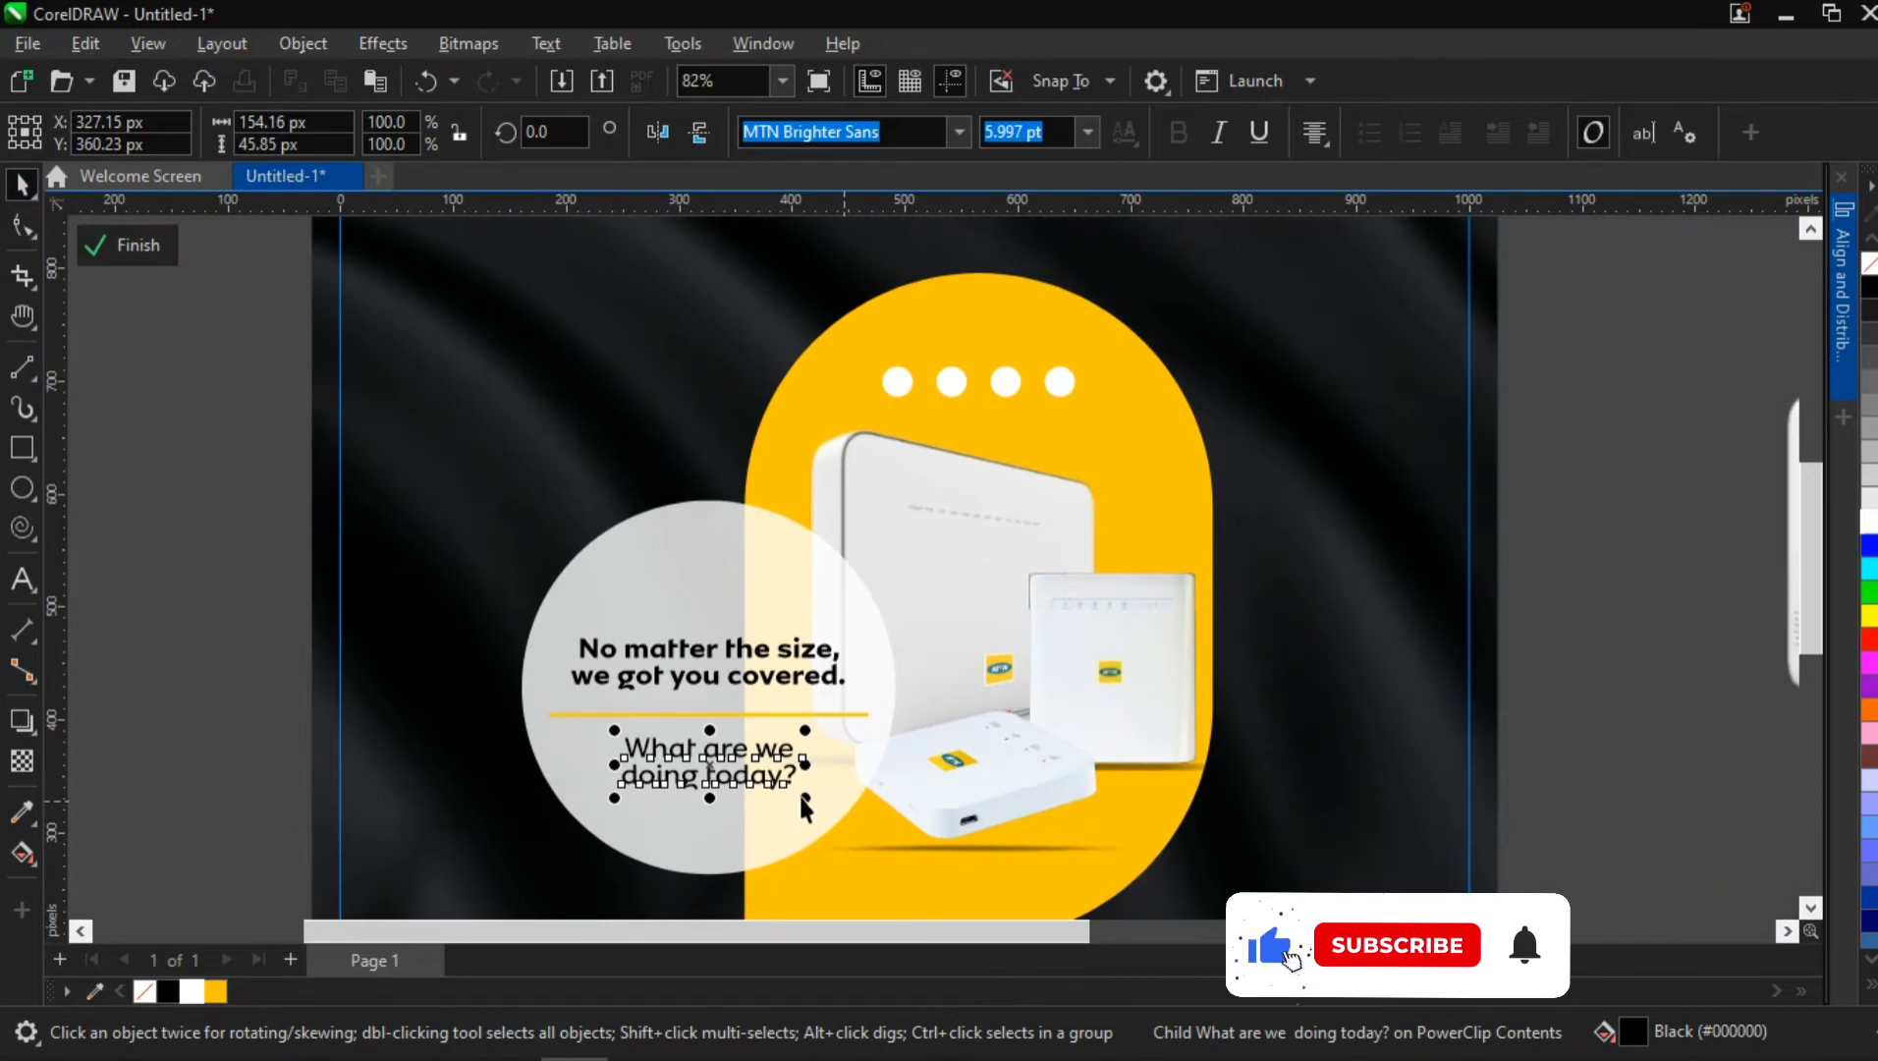
{"action": "left_click_drag", "start_coordinate": [805, 798], "coordinate": [805, 798]}
{"action": "scroll", "coordinate": [806, 799], "scroll_direction": "down", "scroll_amount": 1}
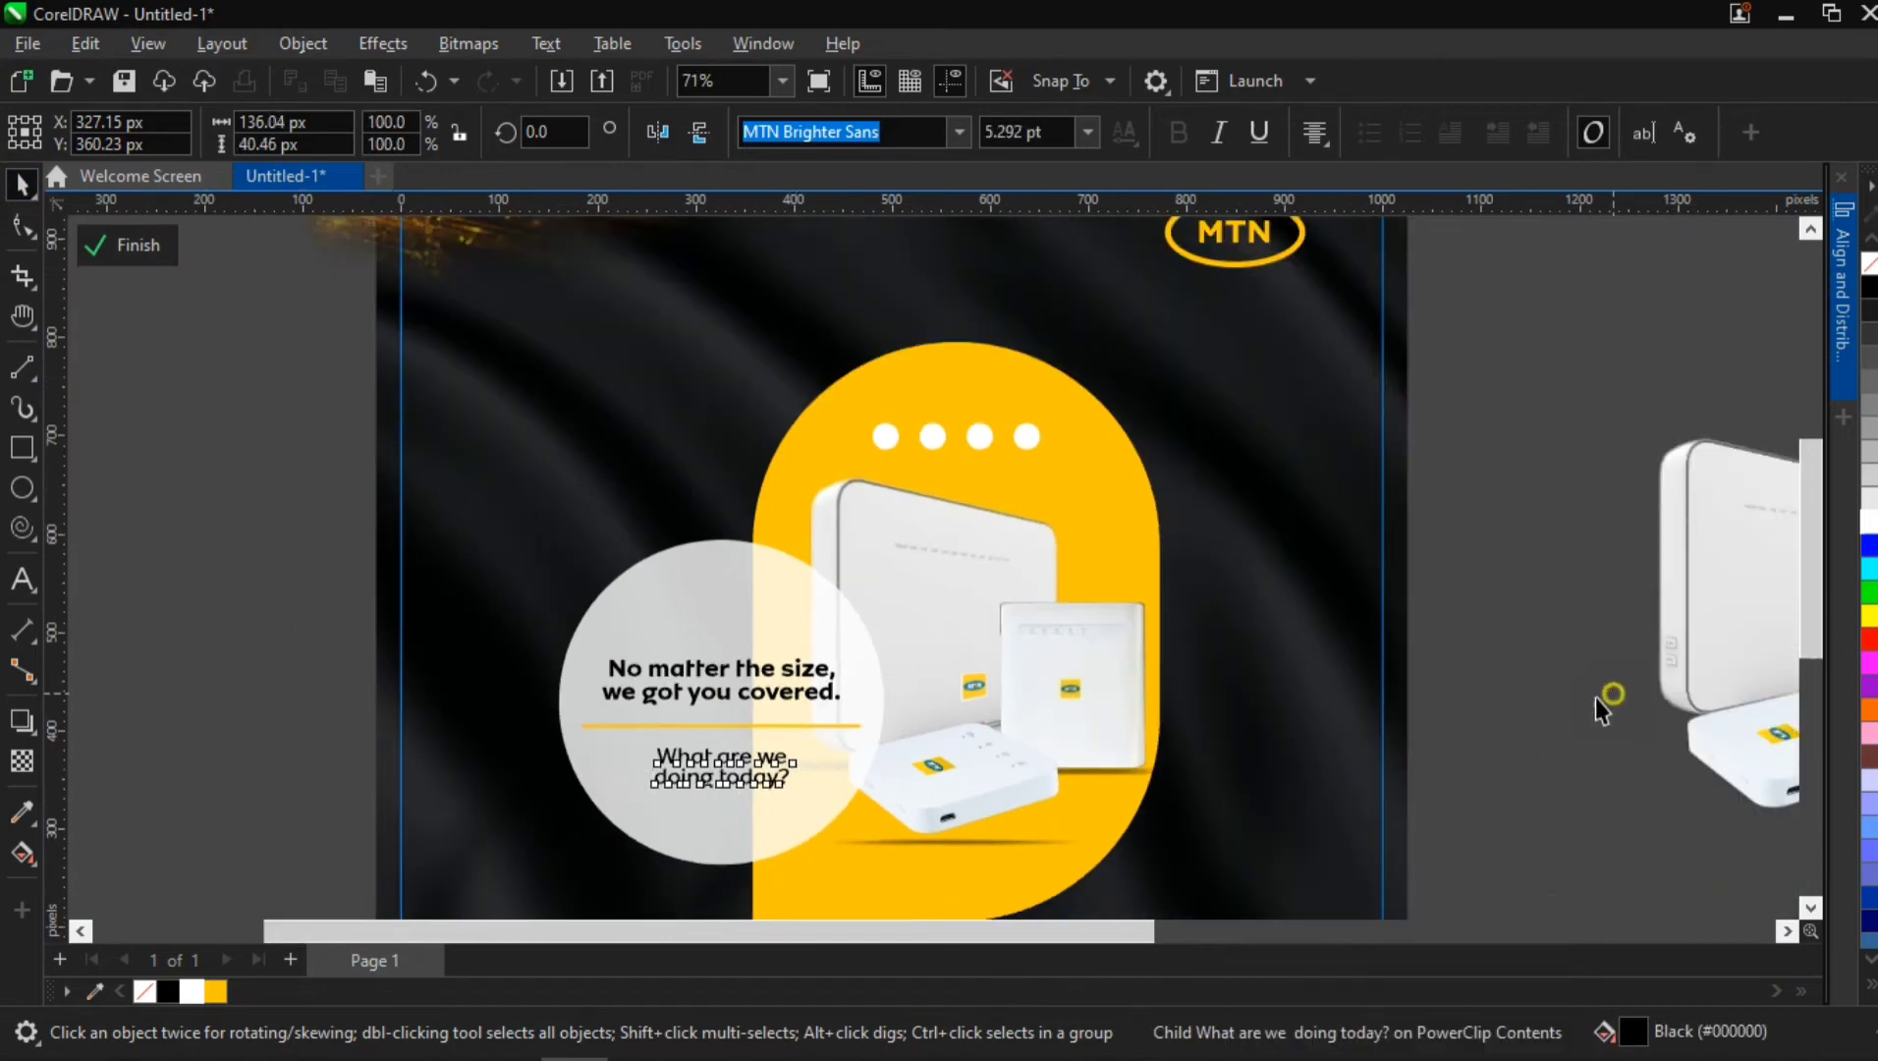
{"action": "left_click", "coordinate": [1561, 708]}
Send both corner sparks images to the back, behind the dark fabric background, and finish editing the PowerClip
{"action": "scroll", "coordinate": [1499, 728], "scroll_direction": "down", "scroll_amount": 1}
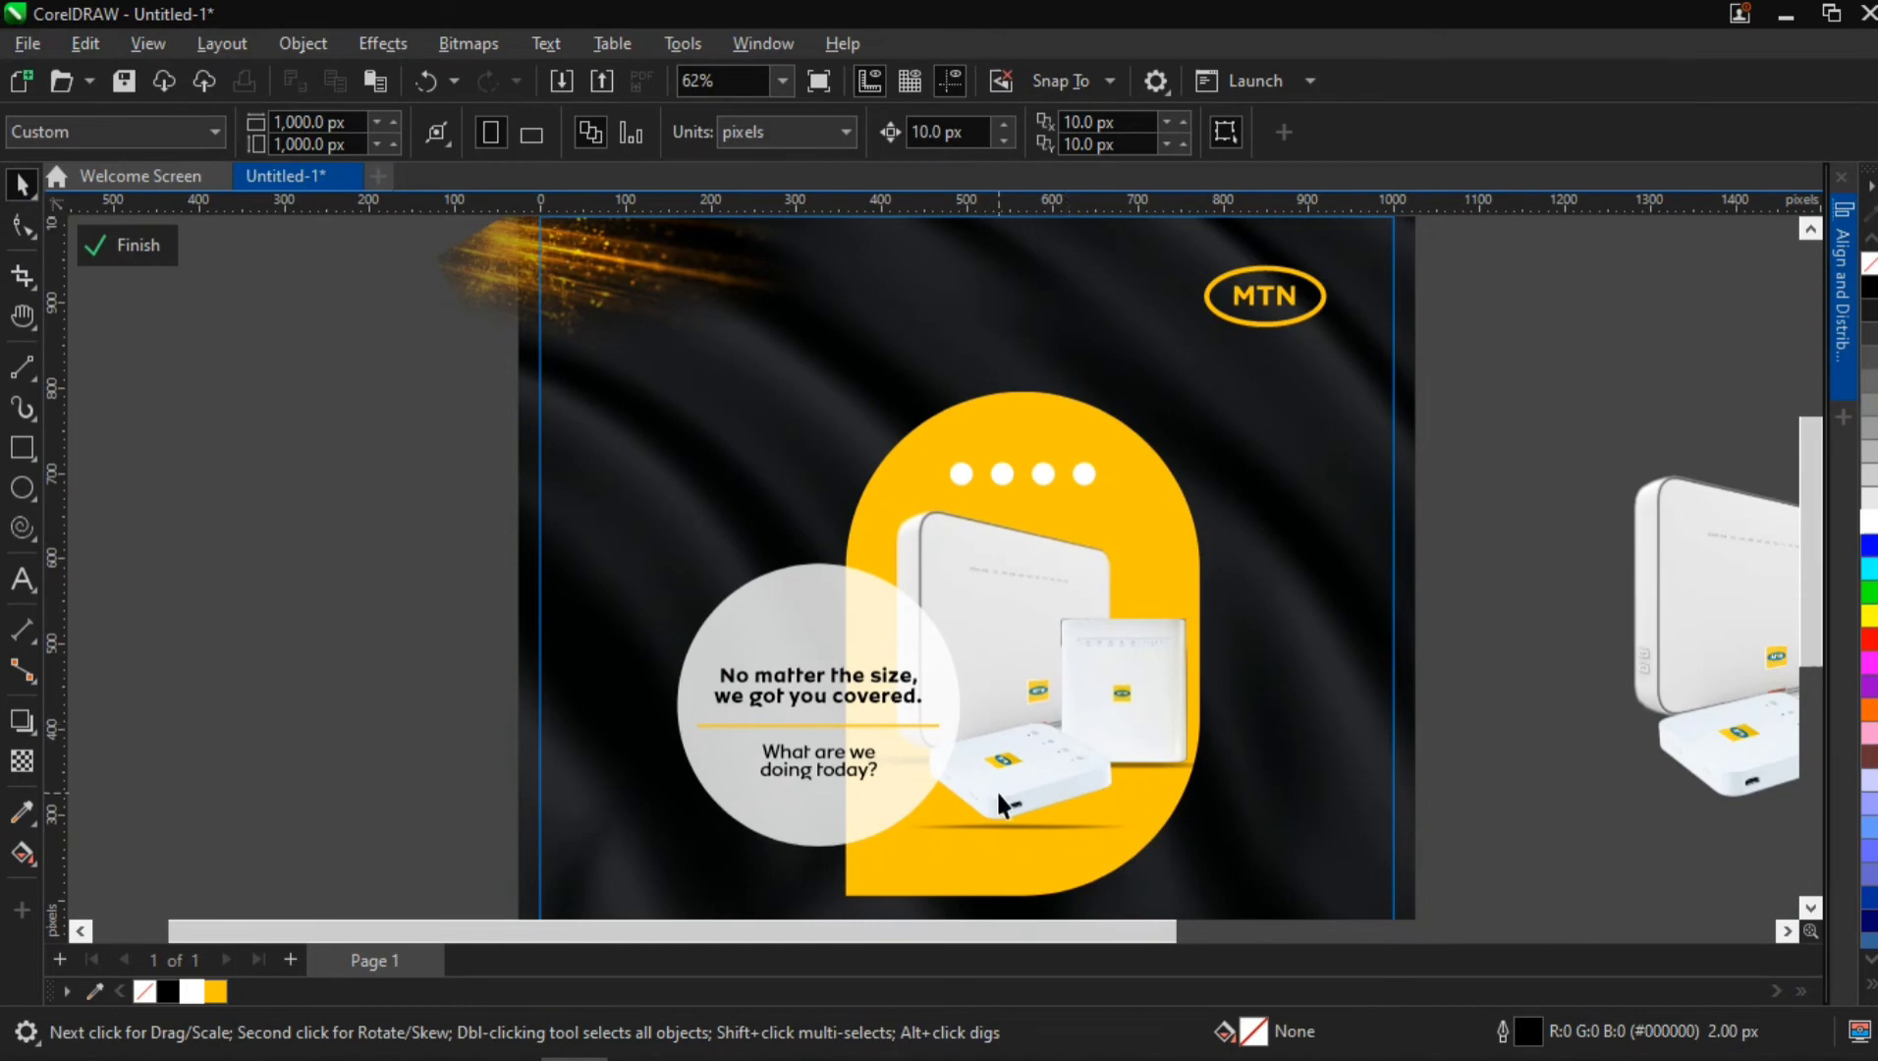
{"action": "key", "text": "h"}
{"action": "left_click_drag", "start_coordinate": [1044, 754], "coordinate": [859, 679]}
{"action": "scroll", "coordinate": [893, 651], "scroll_direction": "down", "scroll_amount": 2}
{"action": "scroll", "coordinate": [889, 653], "scroll_direction": "down", "scroll_amount": 1}
{"action": "key", "text": "space"}
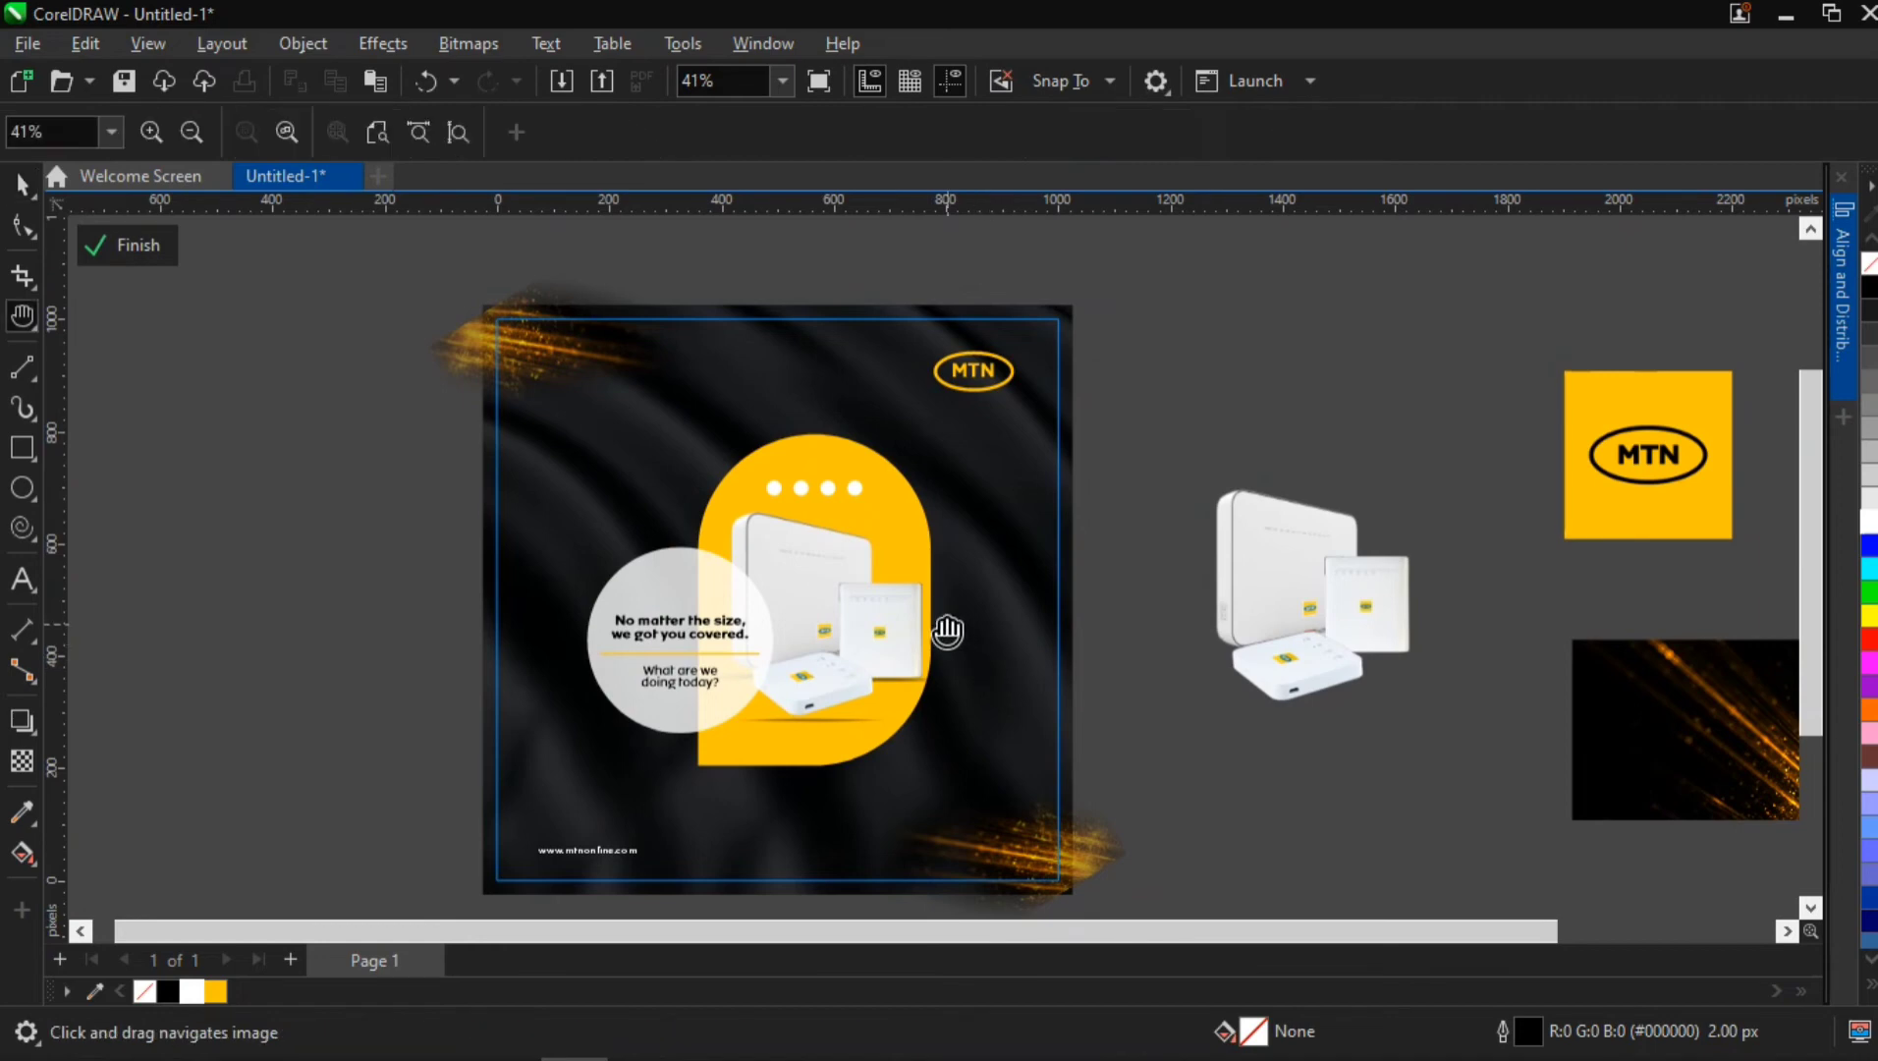
{"action": "left_click_drag", "start_coordinate": [947, 630], "coordinate": [931, 616]}
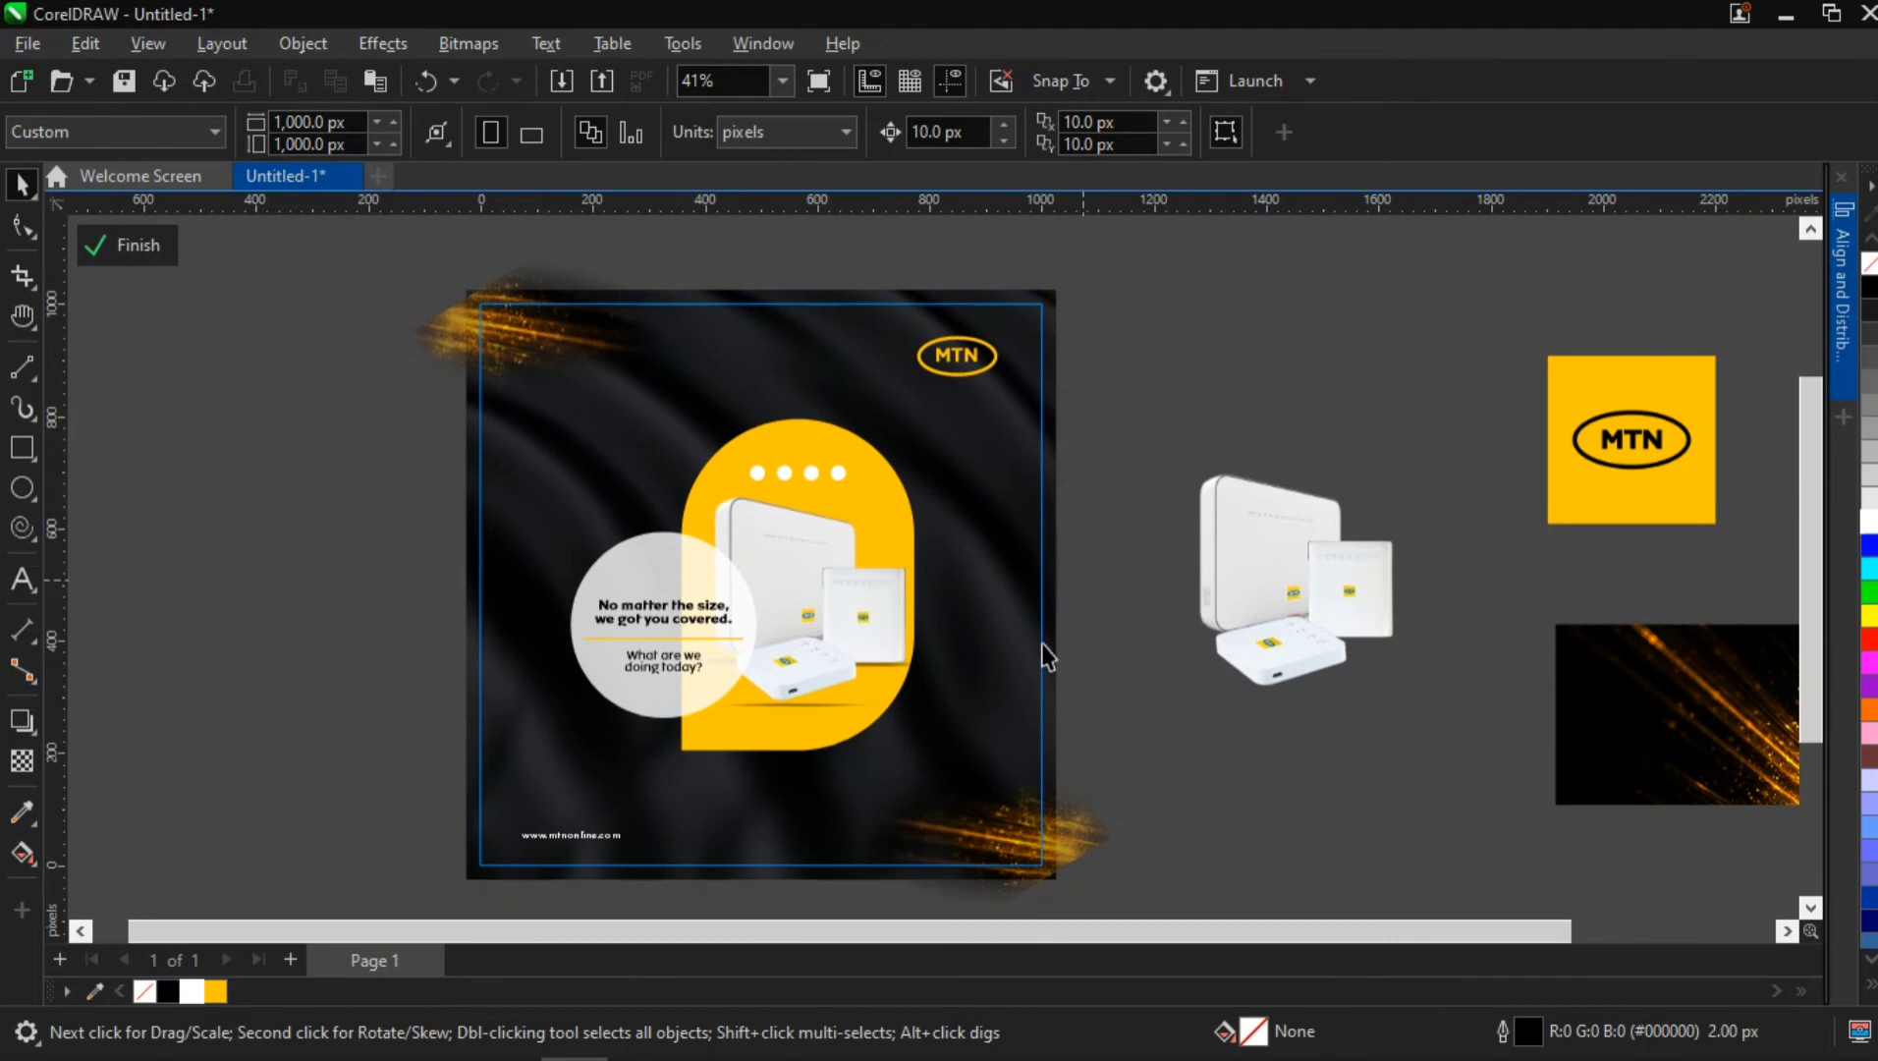
{"action": "left_click", "coordinate": [987, 817]}
{"action": "left_click", "coordinate": [509, 329], "text": "shift"}
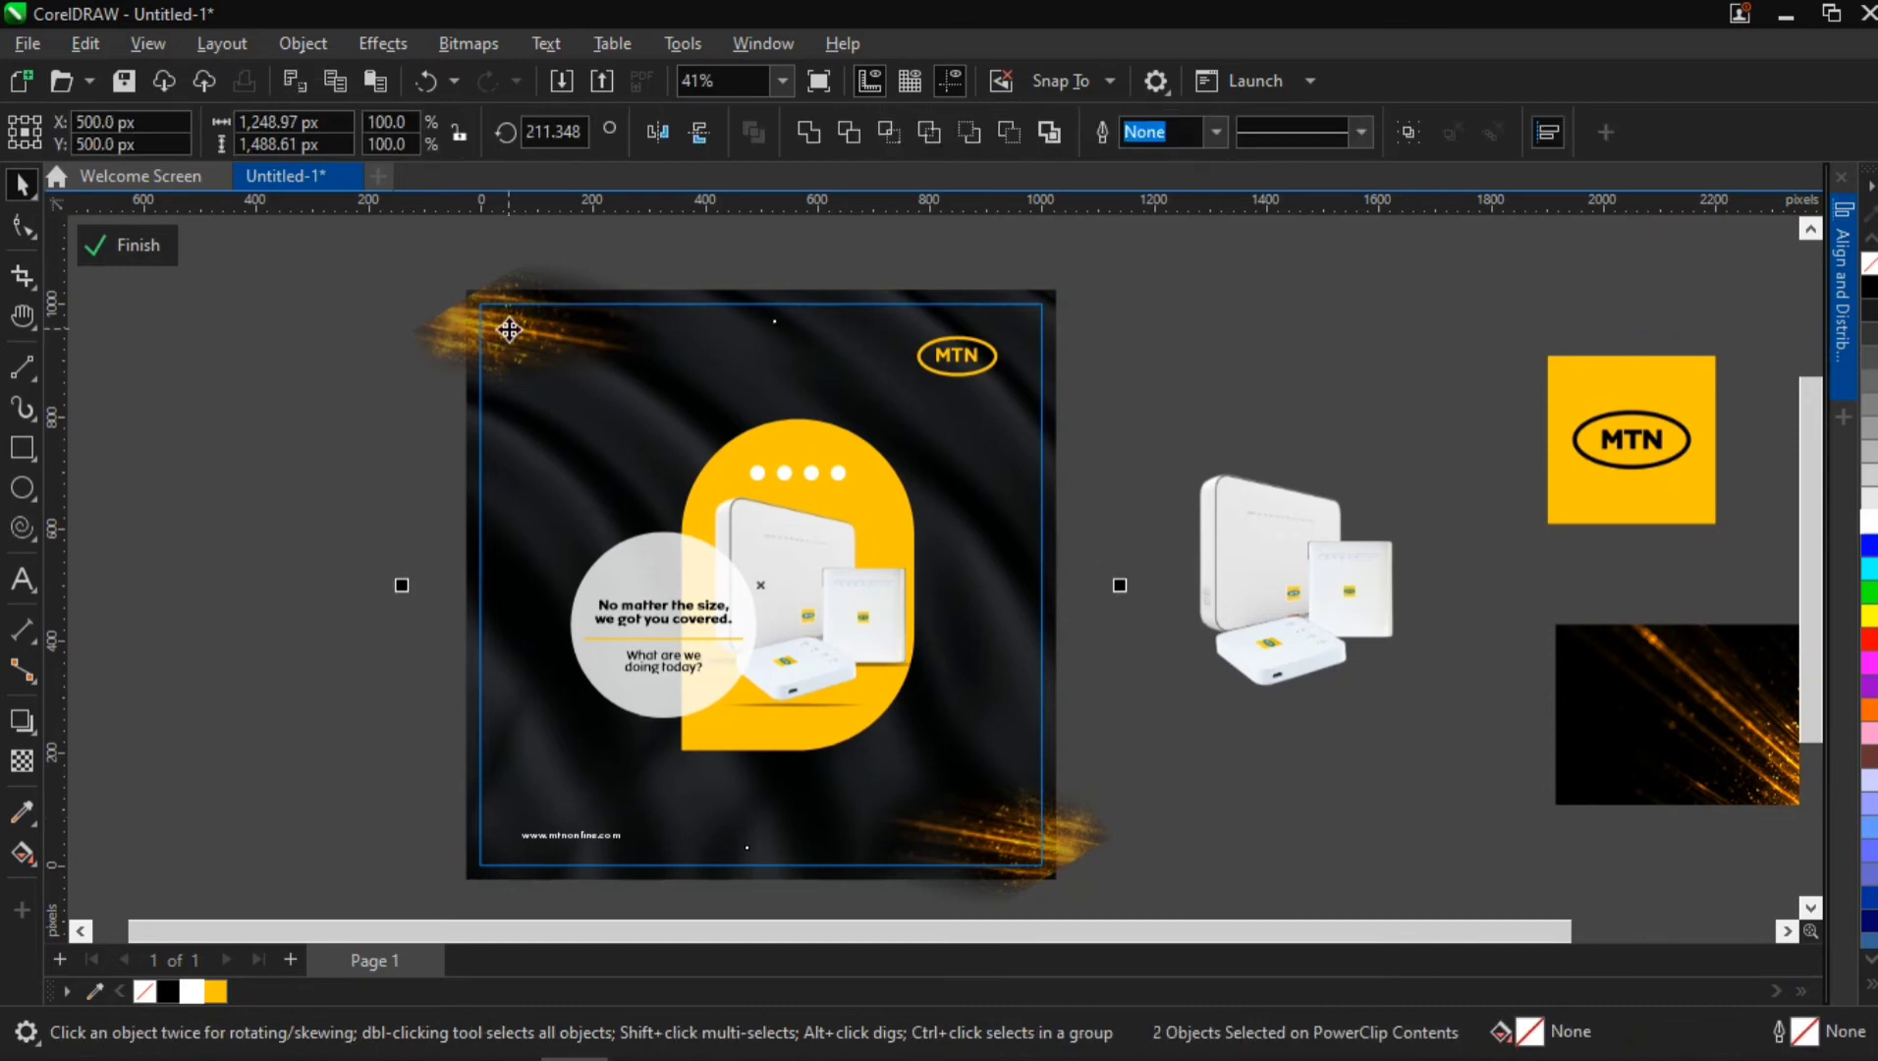
{"action": "key", "text": "shift+Page_Down"}
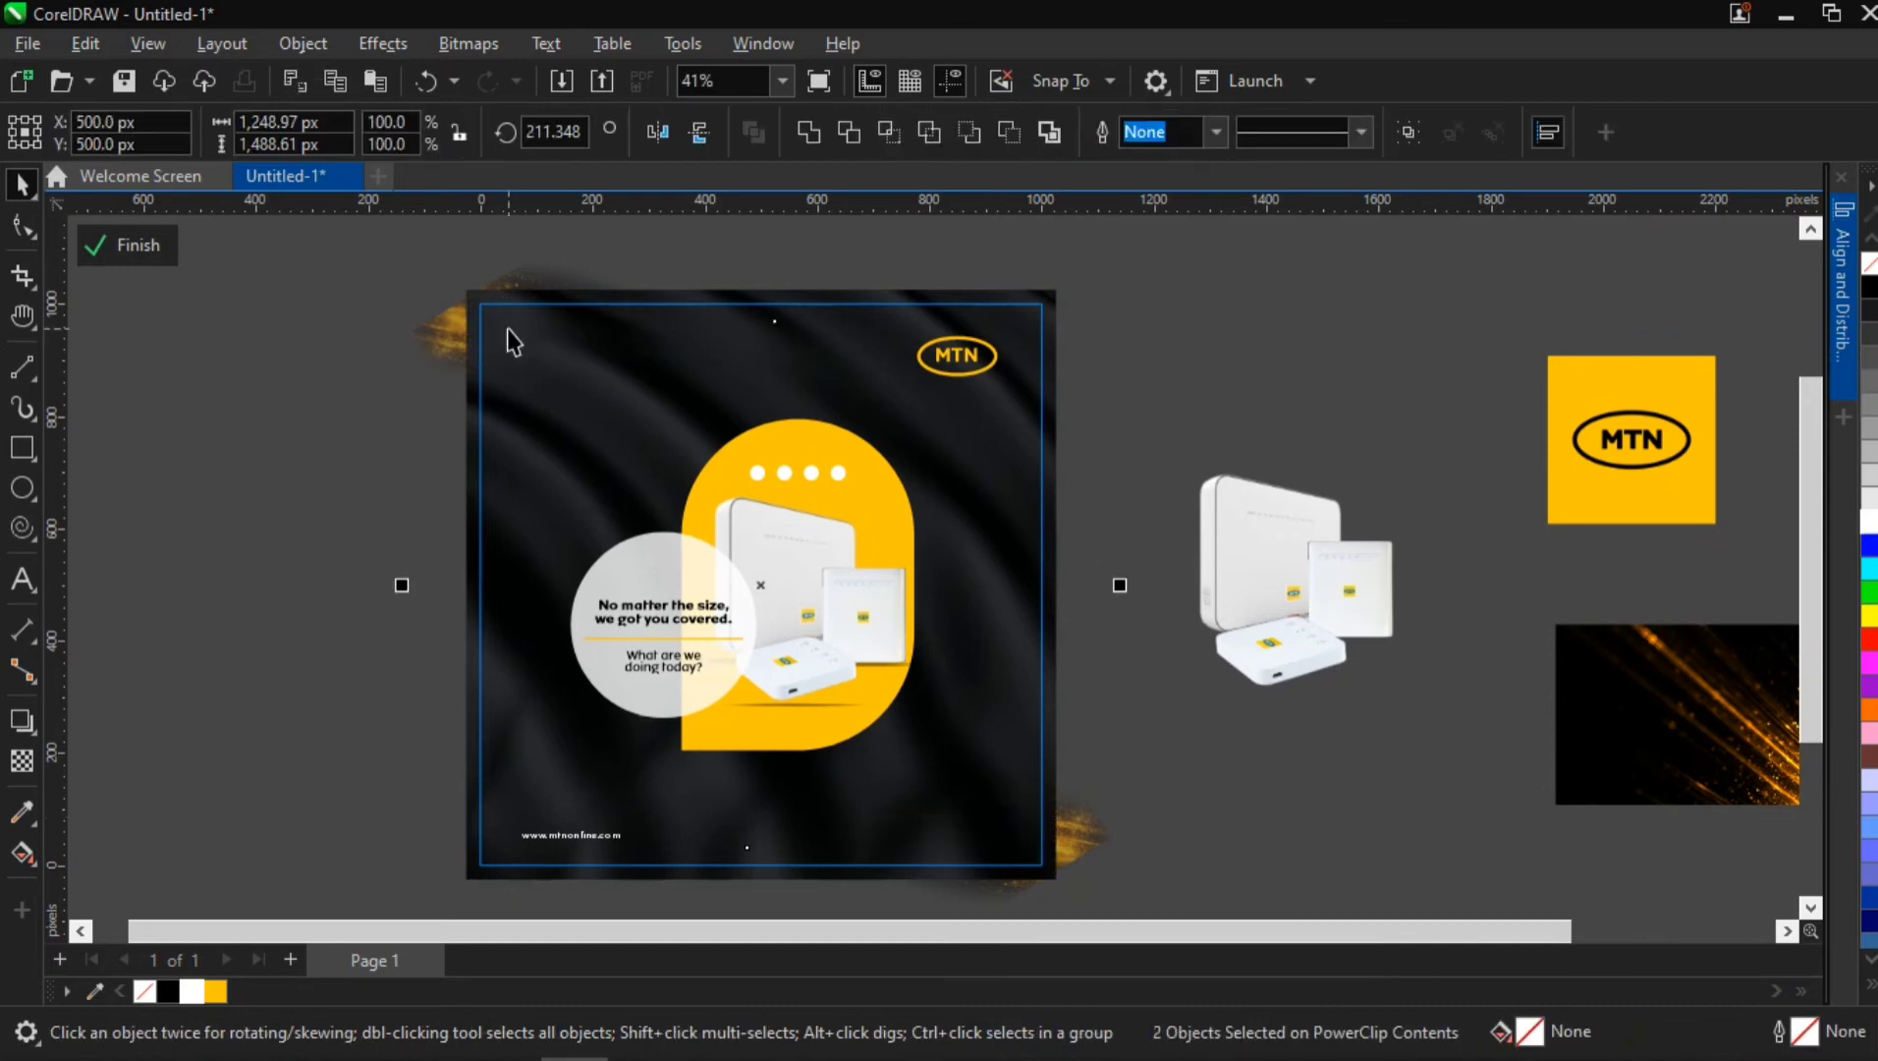
{"action": "left_click", "coordinate": [261, 422]}
{"action": "left_click", "coordinate": [291, 497], "text": "ctrl"}
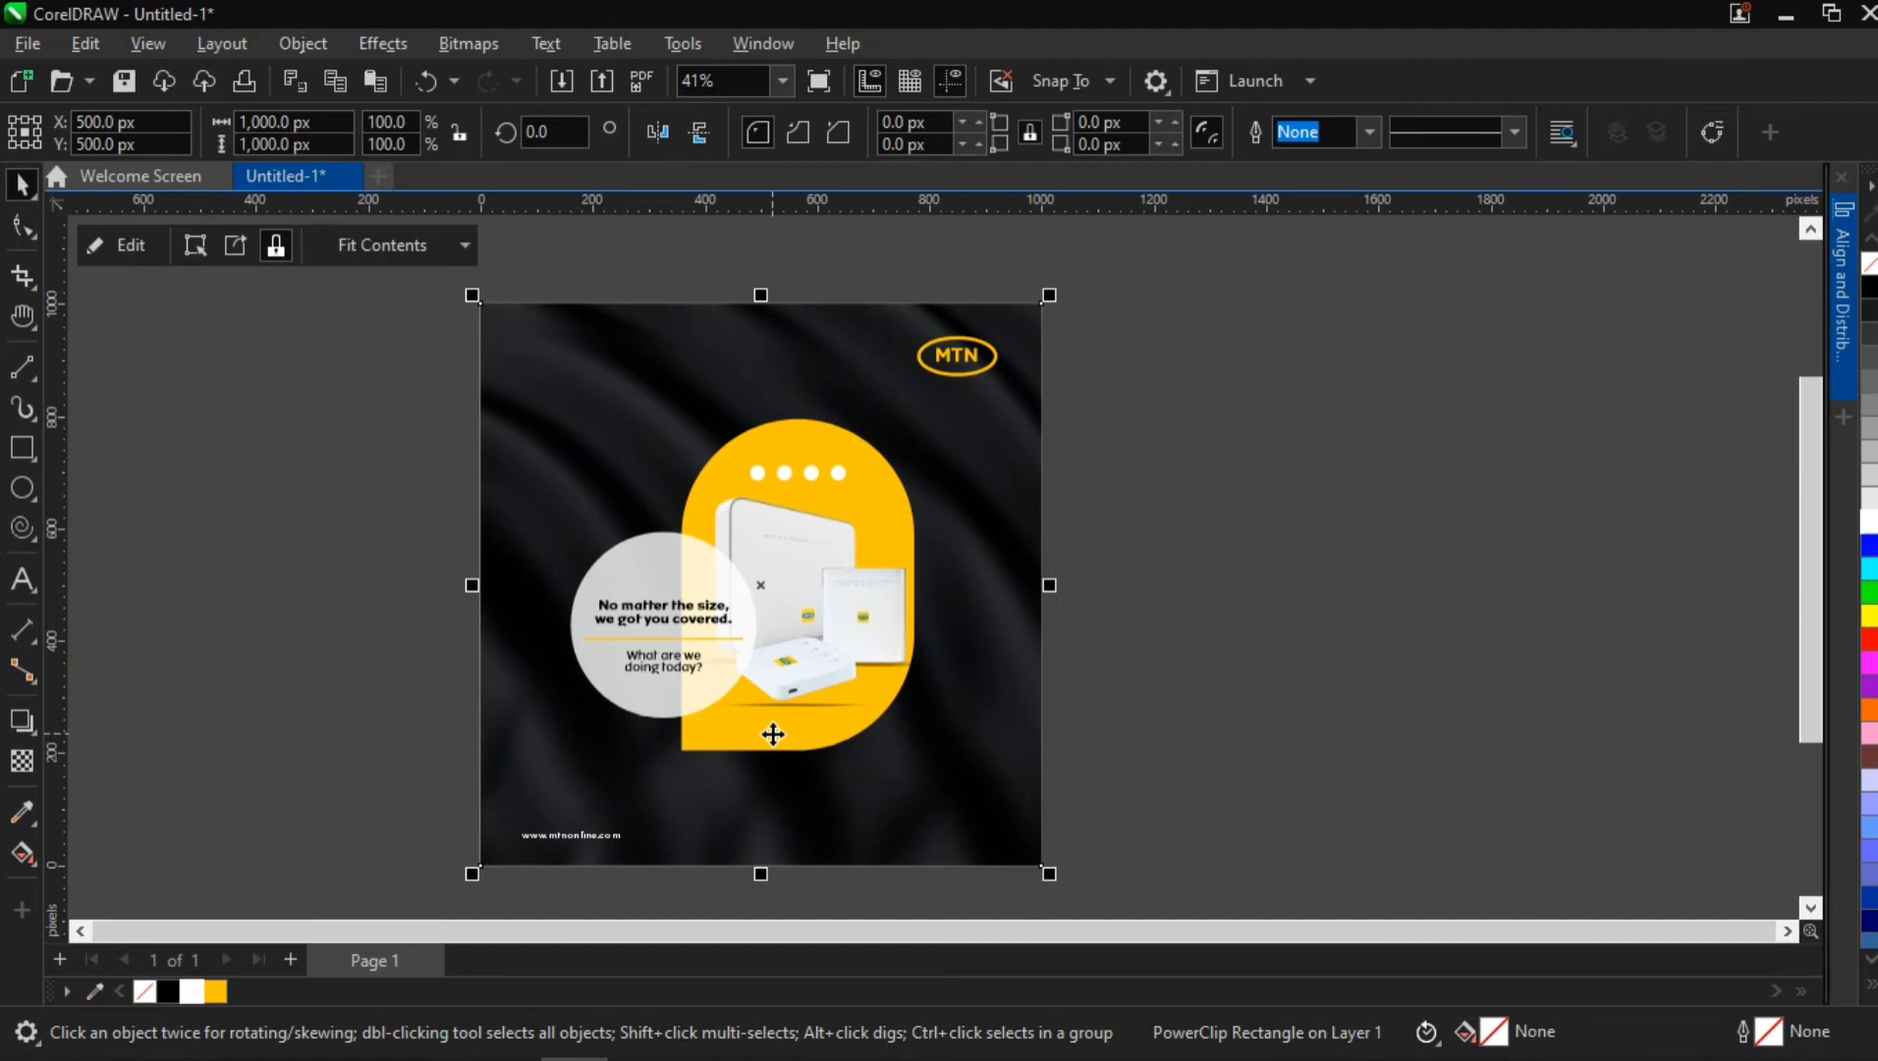
Open the PowerClip contents, nudge the router group left to X 572.41 px, and finish editing
{"action": "scroll", "coordinate": [845, 601], "scroll_direction": "up", "scroll_amount": 4}
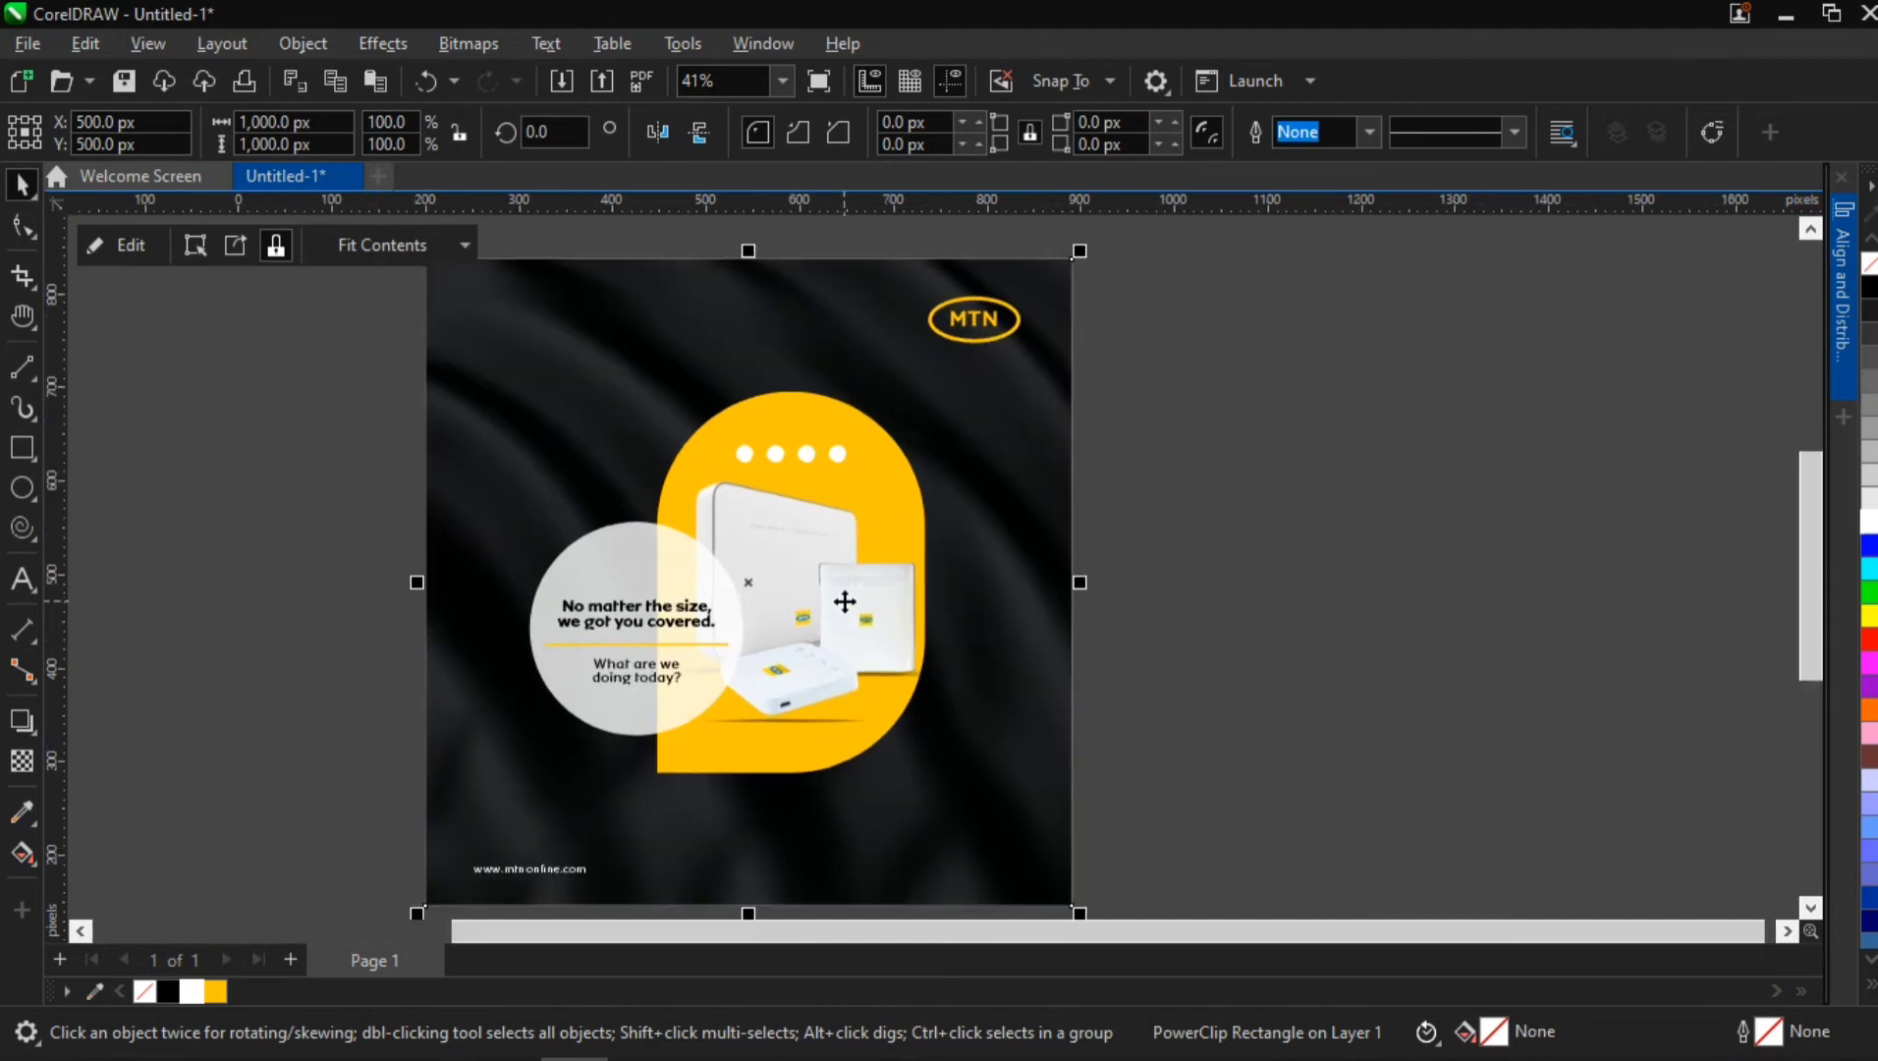
{"action": "scroll", "coordinate": [845, 601], "scroll_direction": "down", "scroll_amount": 3}
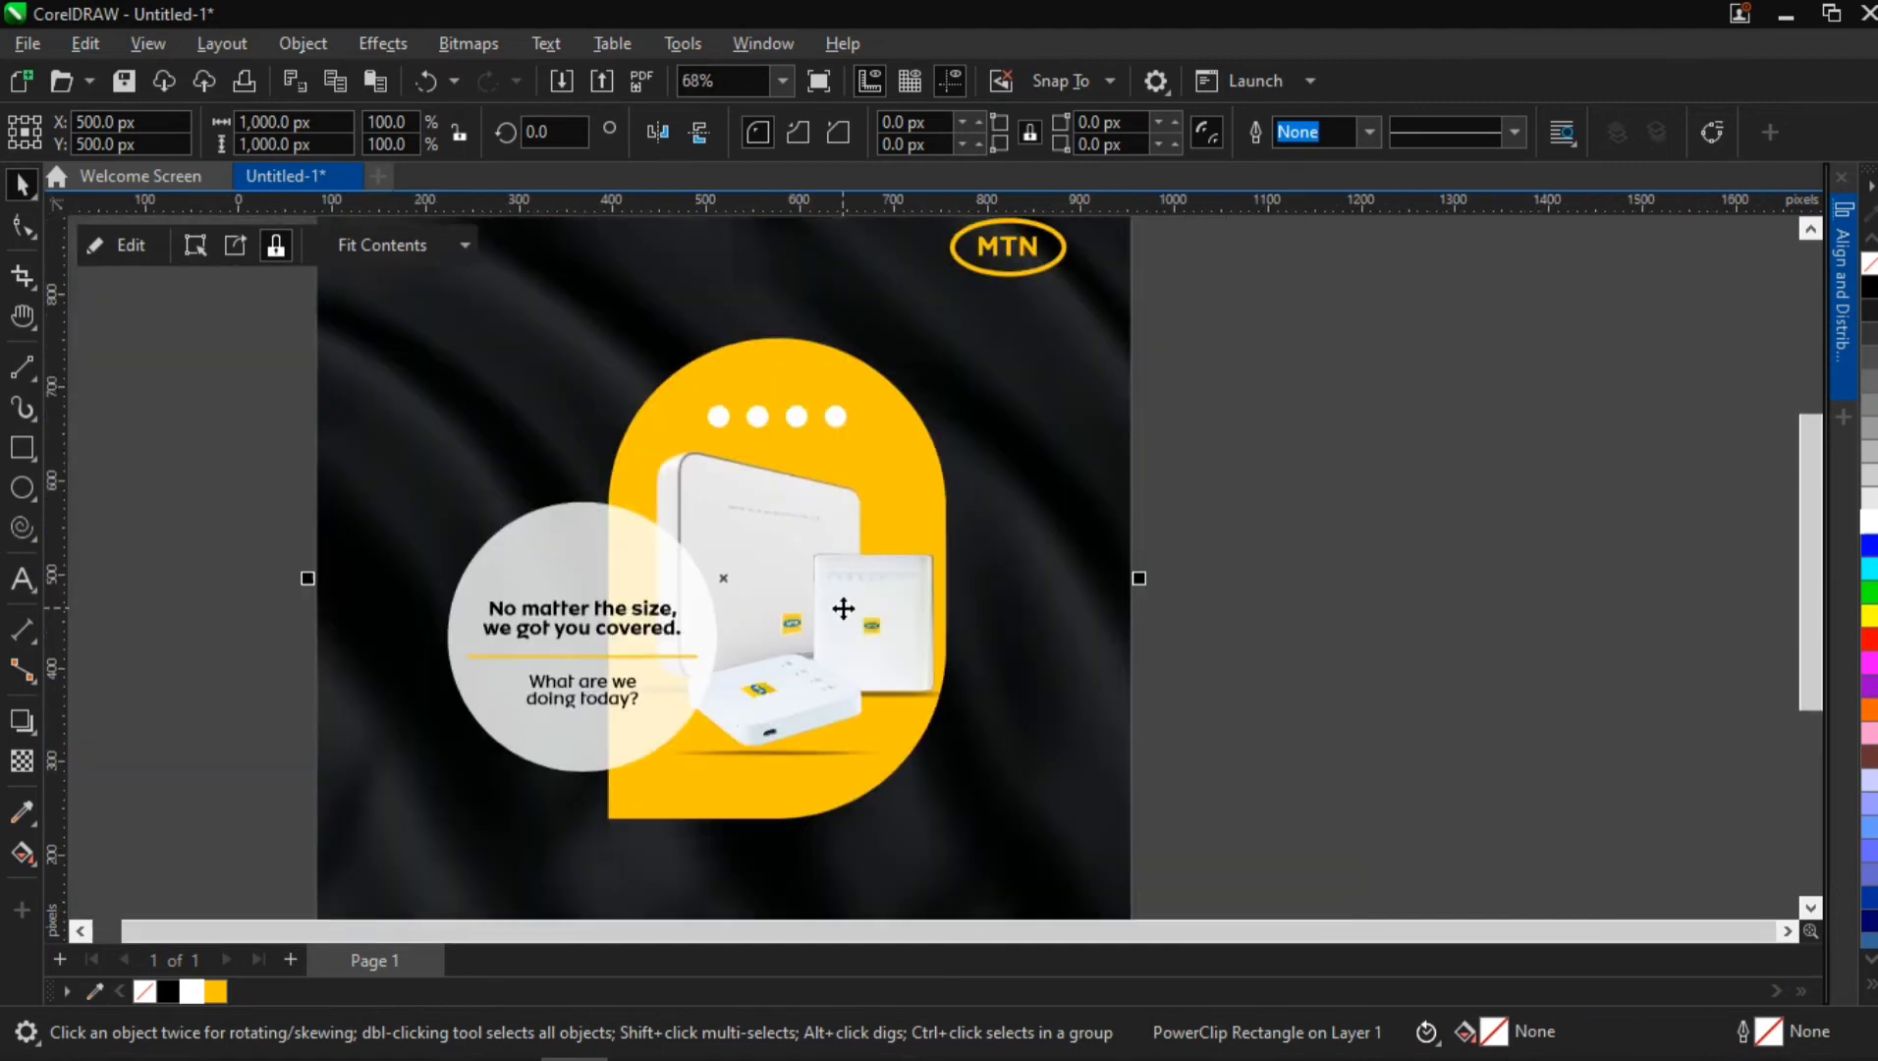
{"action": "left_click", "coordinate": [841, 609], "text": "ctrl"}
{"action": "left_click", "coordinate": [843, 609]}
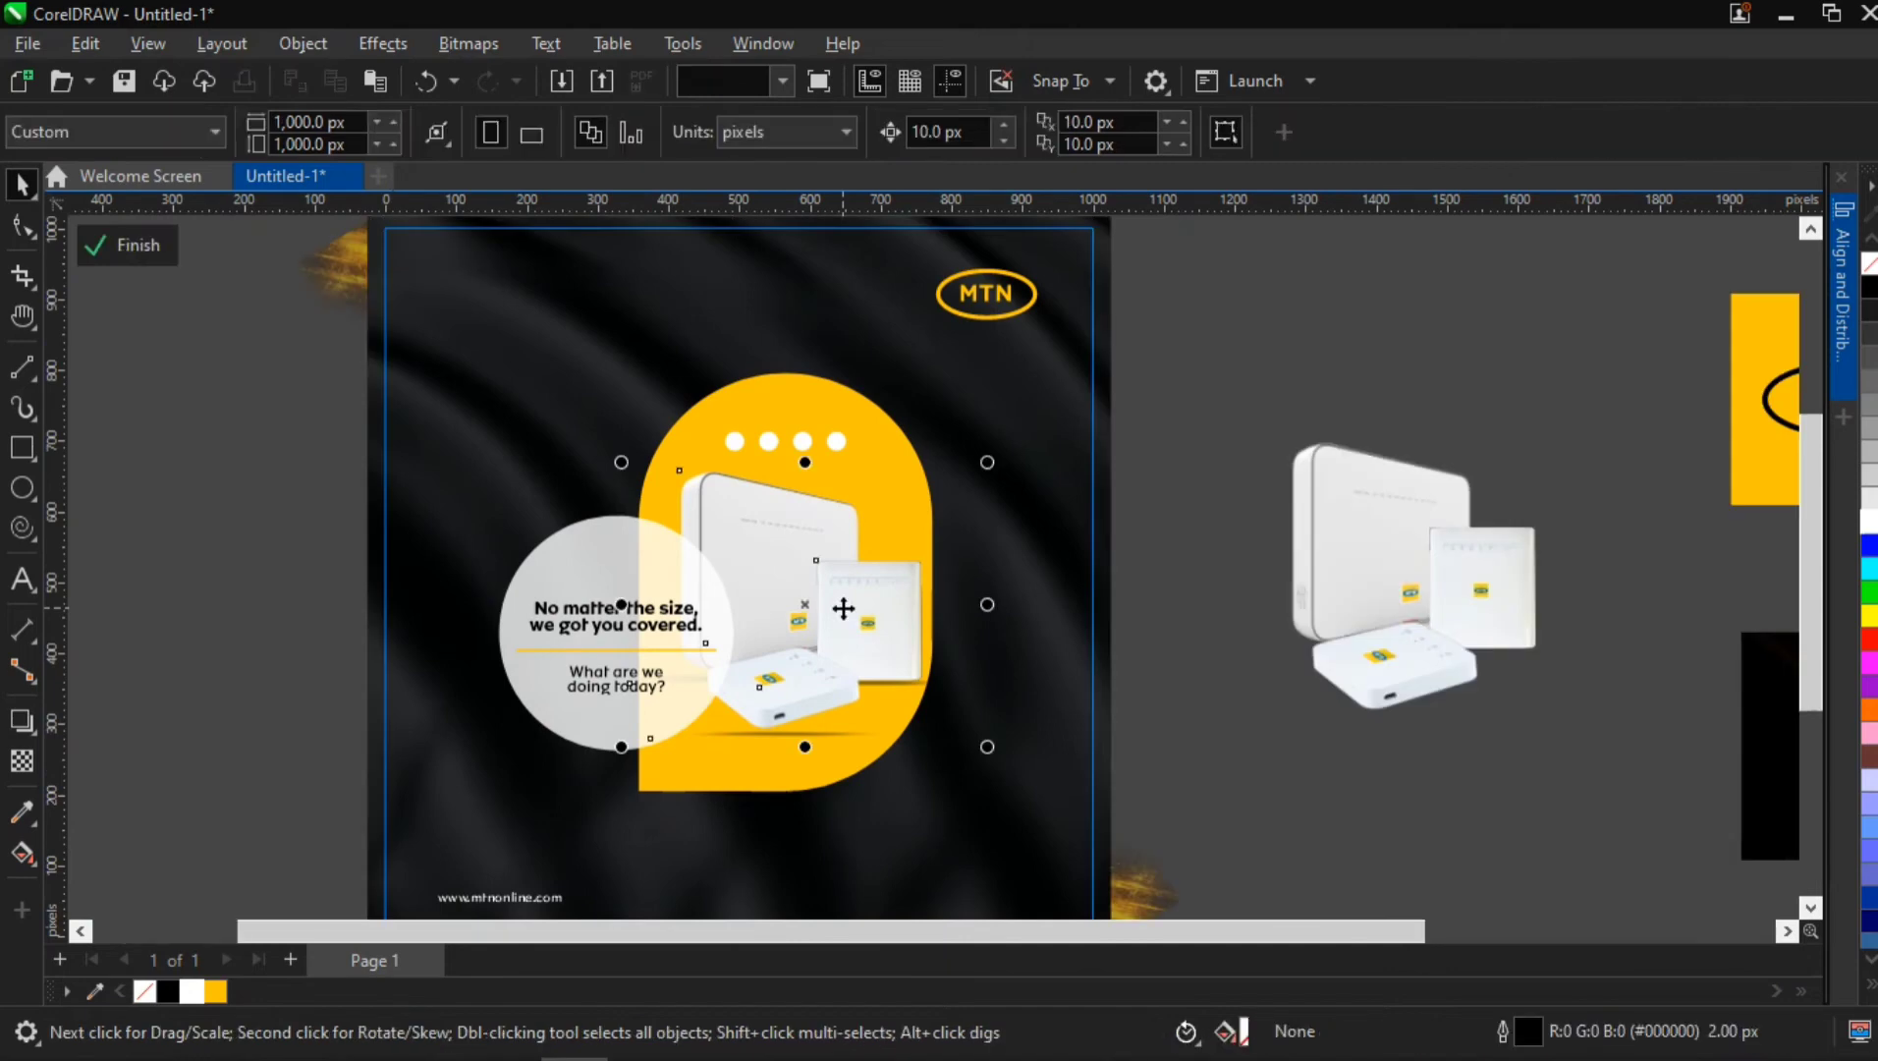
{"action": "left_click", "coordinate": [843, 609], "text": "ctrl"}
{"action": "left_click", "coordinate": [842, 609], "text": "ctrl"}
{"action": "left_click", "coordinate": [756, 586]}
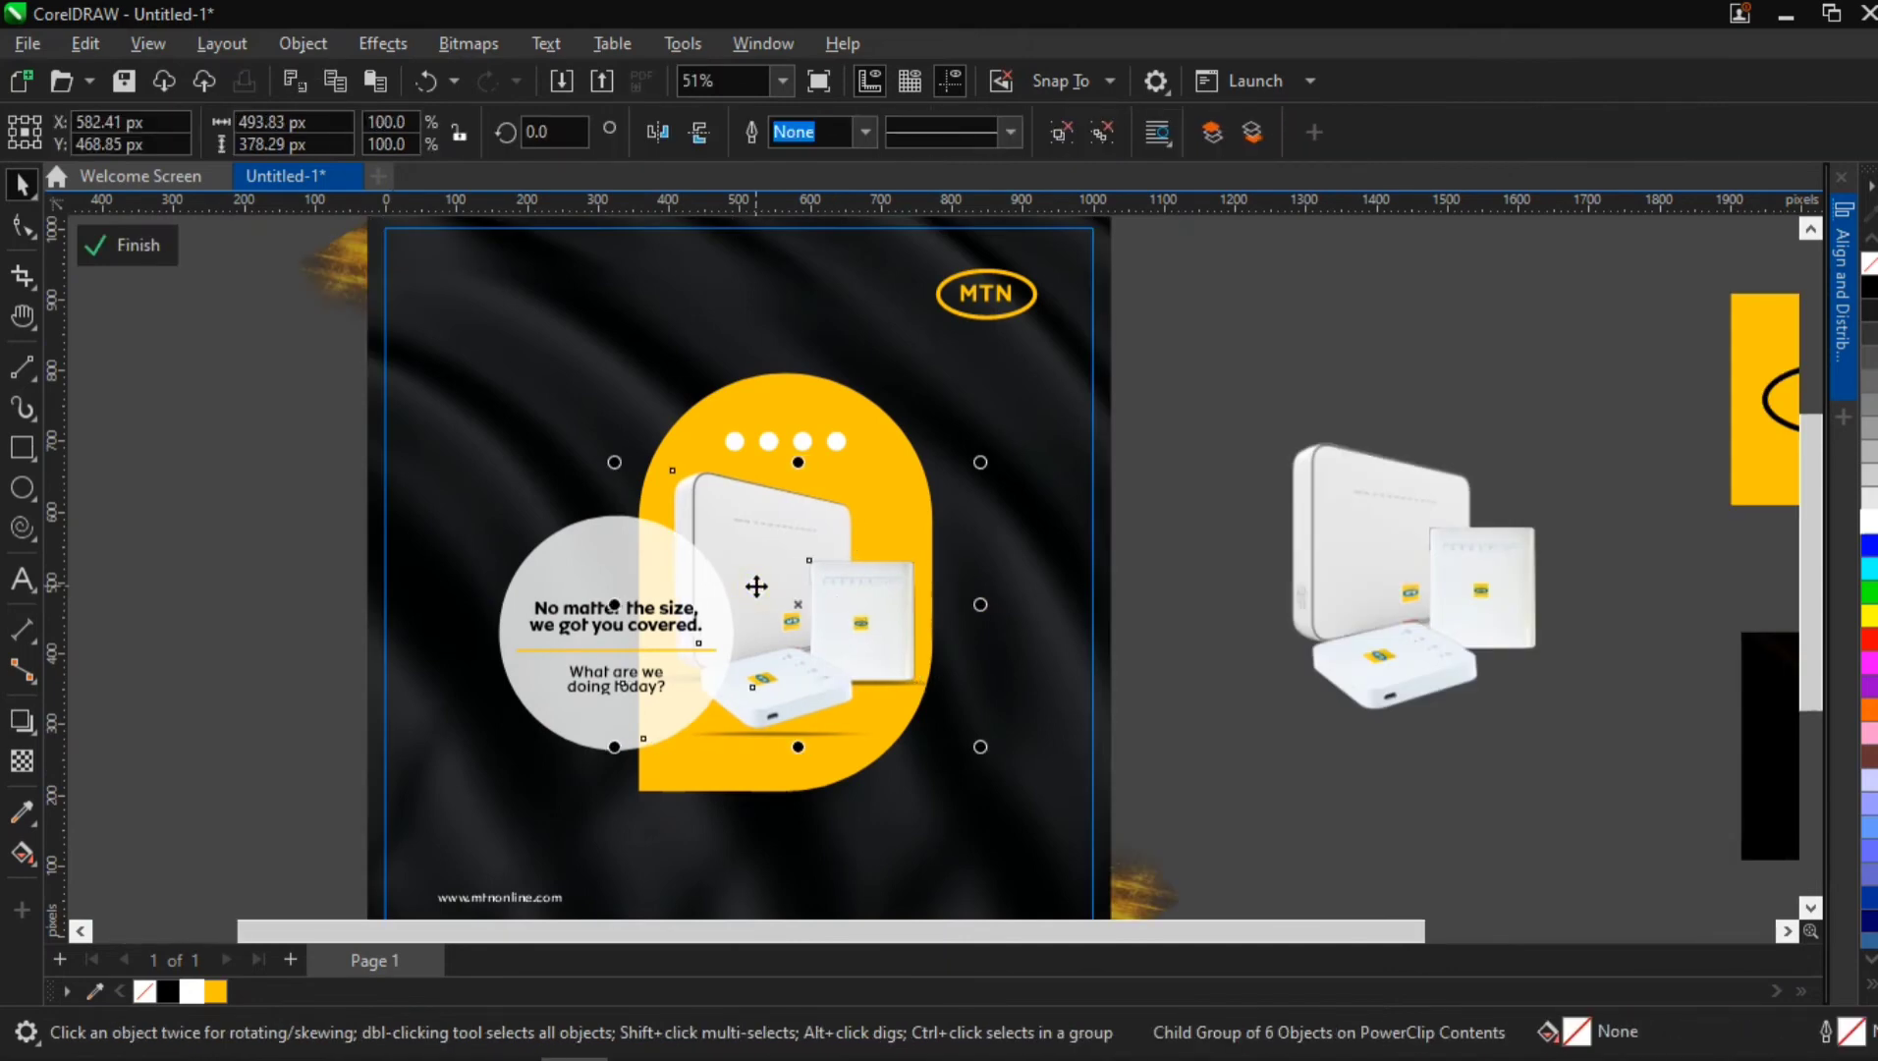
{"action": "key", "text": "Left"}
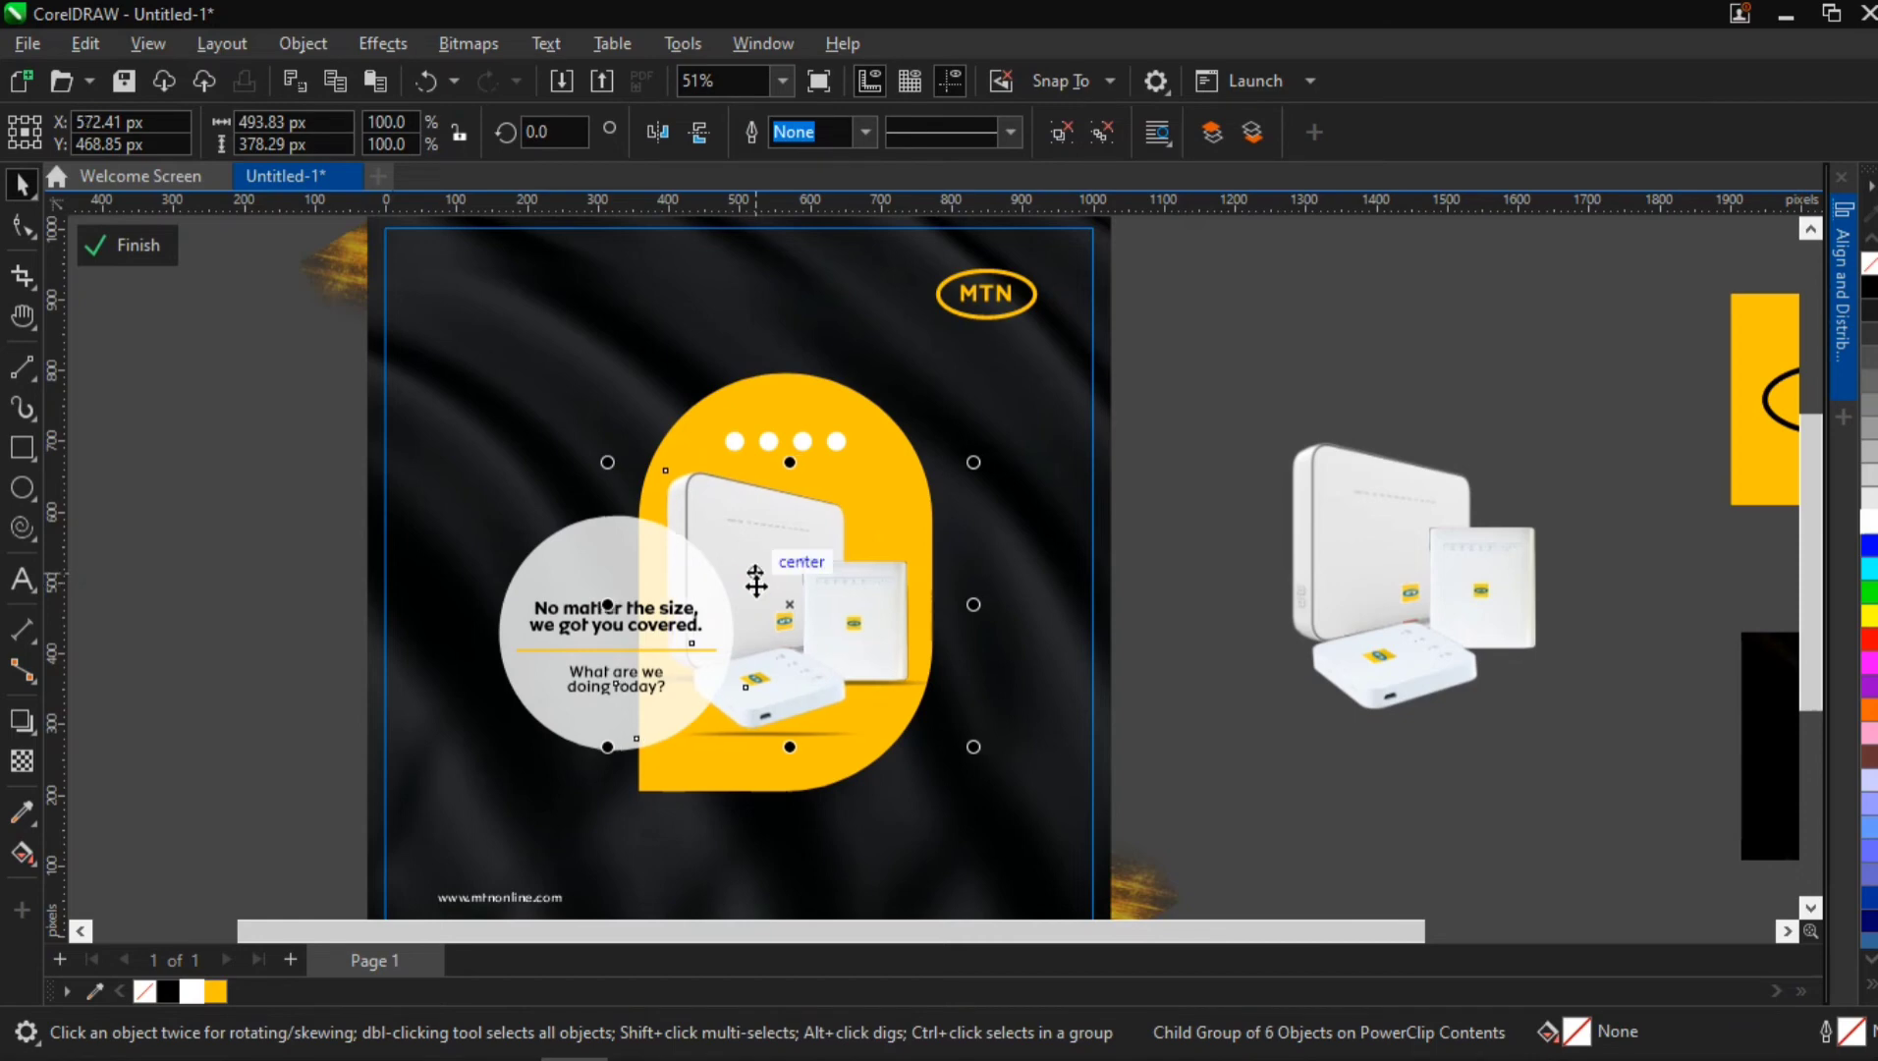
{"action": "left_click", "coordinate": [1245, 691]}
{"action": "scroll", "coordinate": [913, 864], "scroll_direction": "down", "scroll_amount": 1}
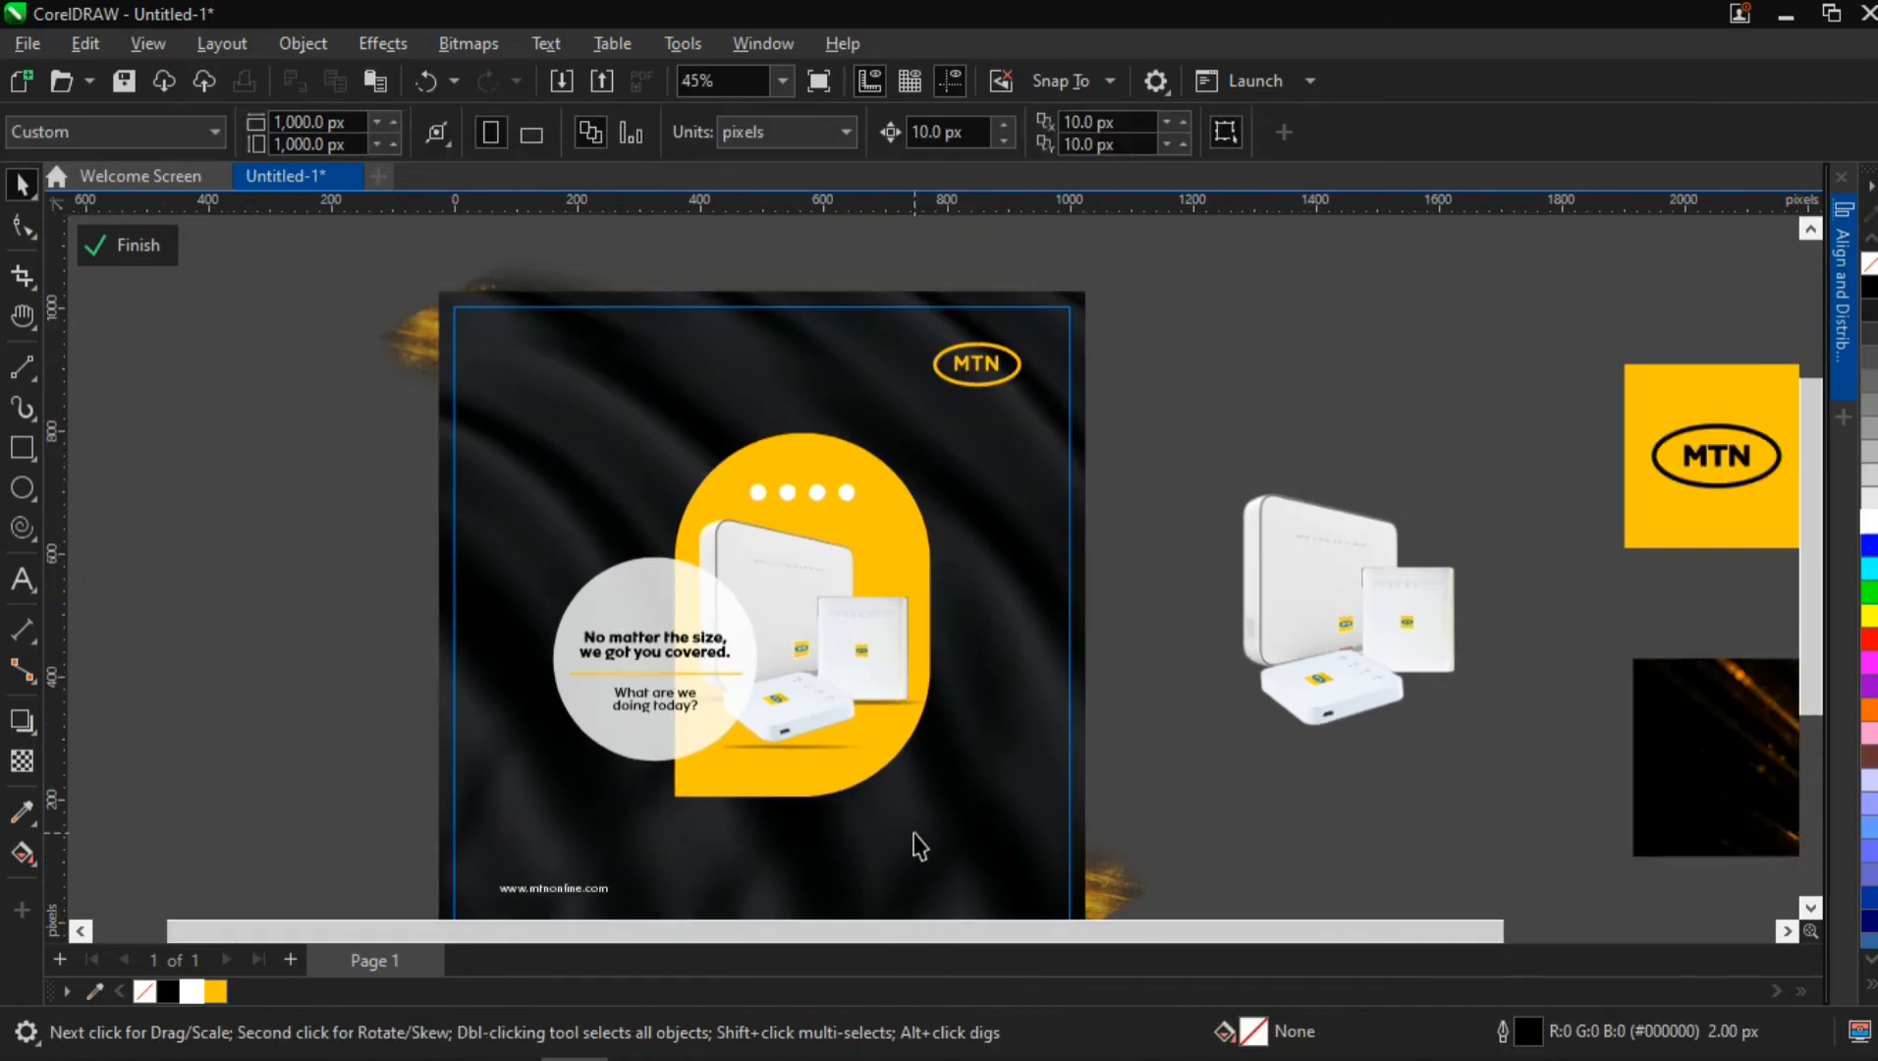
{"action": "scroll", "coordinate": [915, 833], "scroll_direction": "down", "scroll_amount": 1}
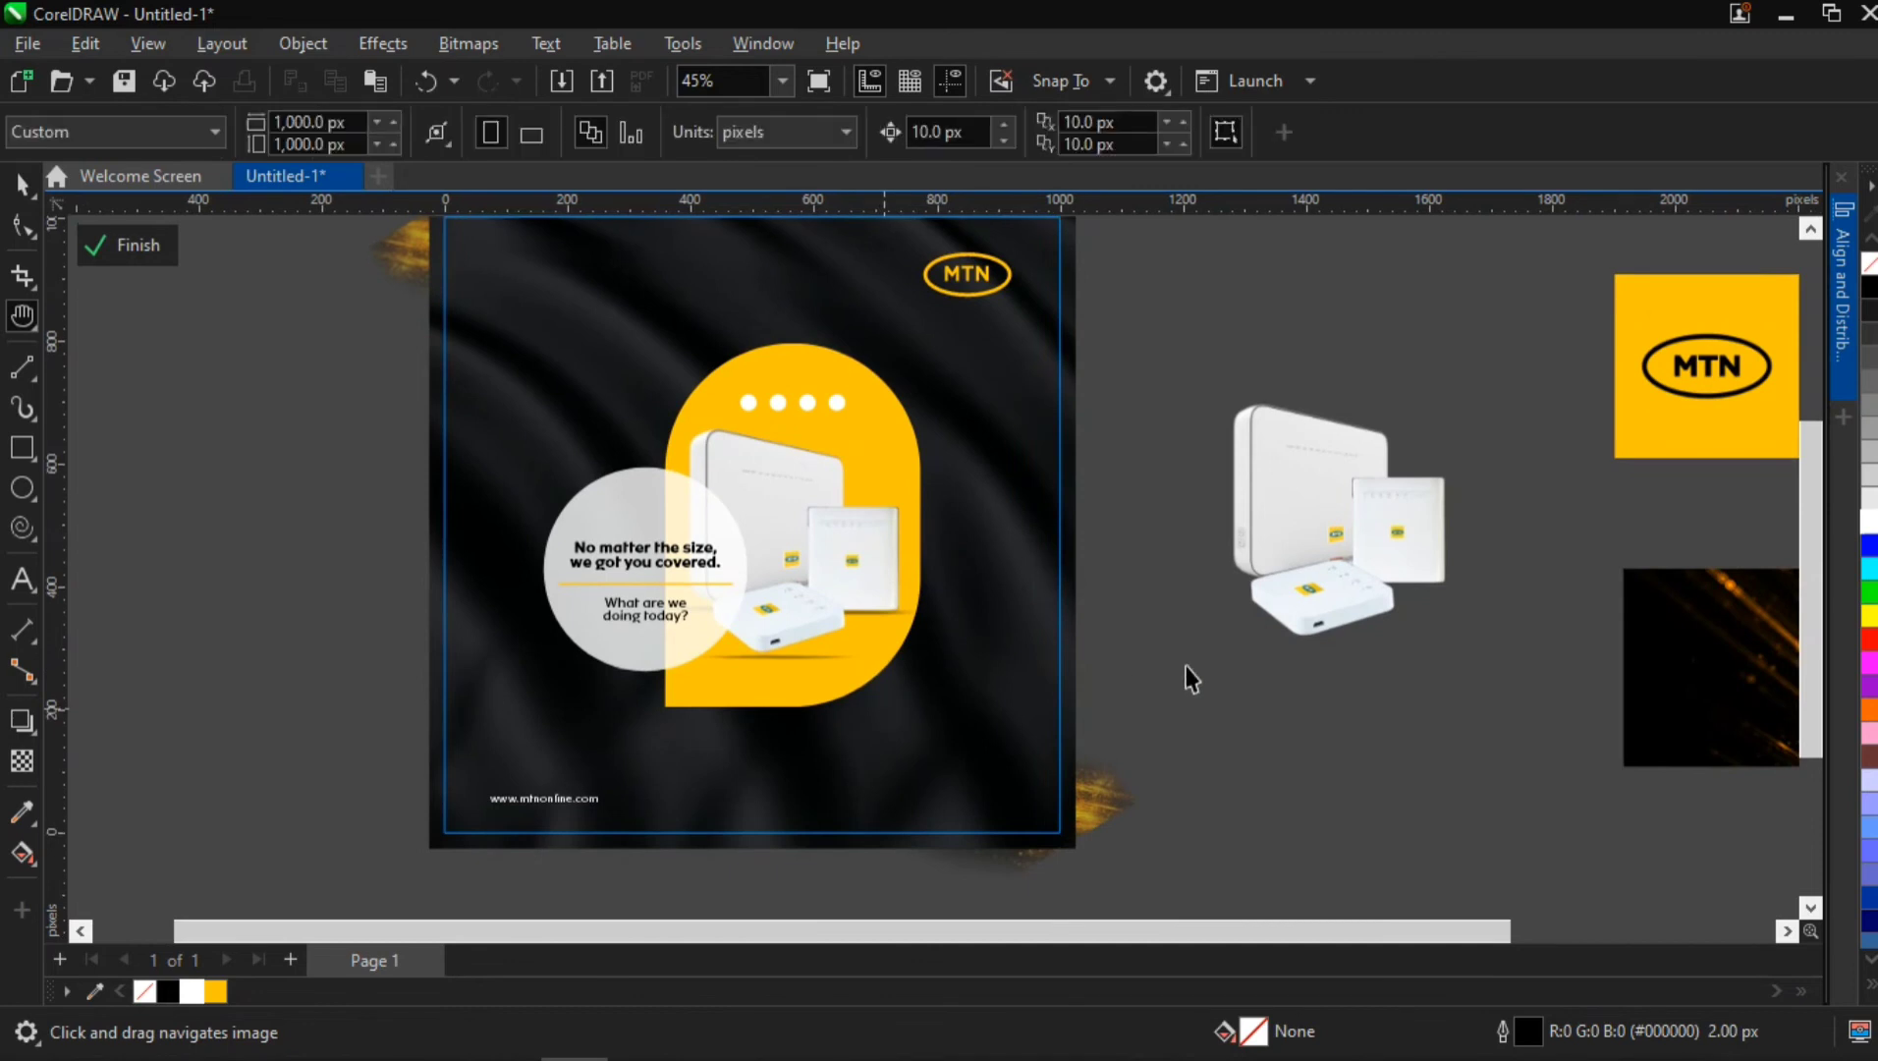
{"action": "left_click", "coordinate": [1219, 673], "text": "ctrl"}
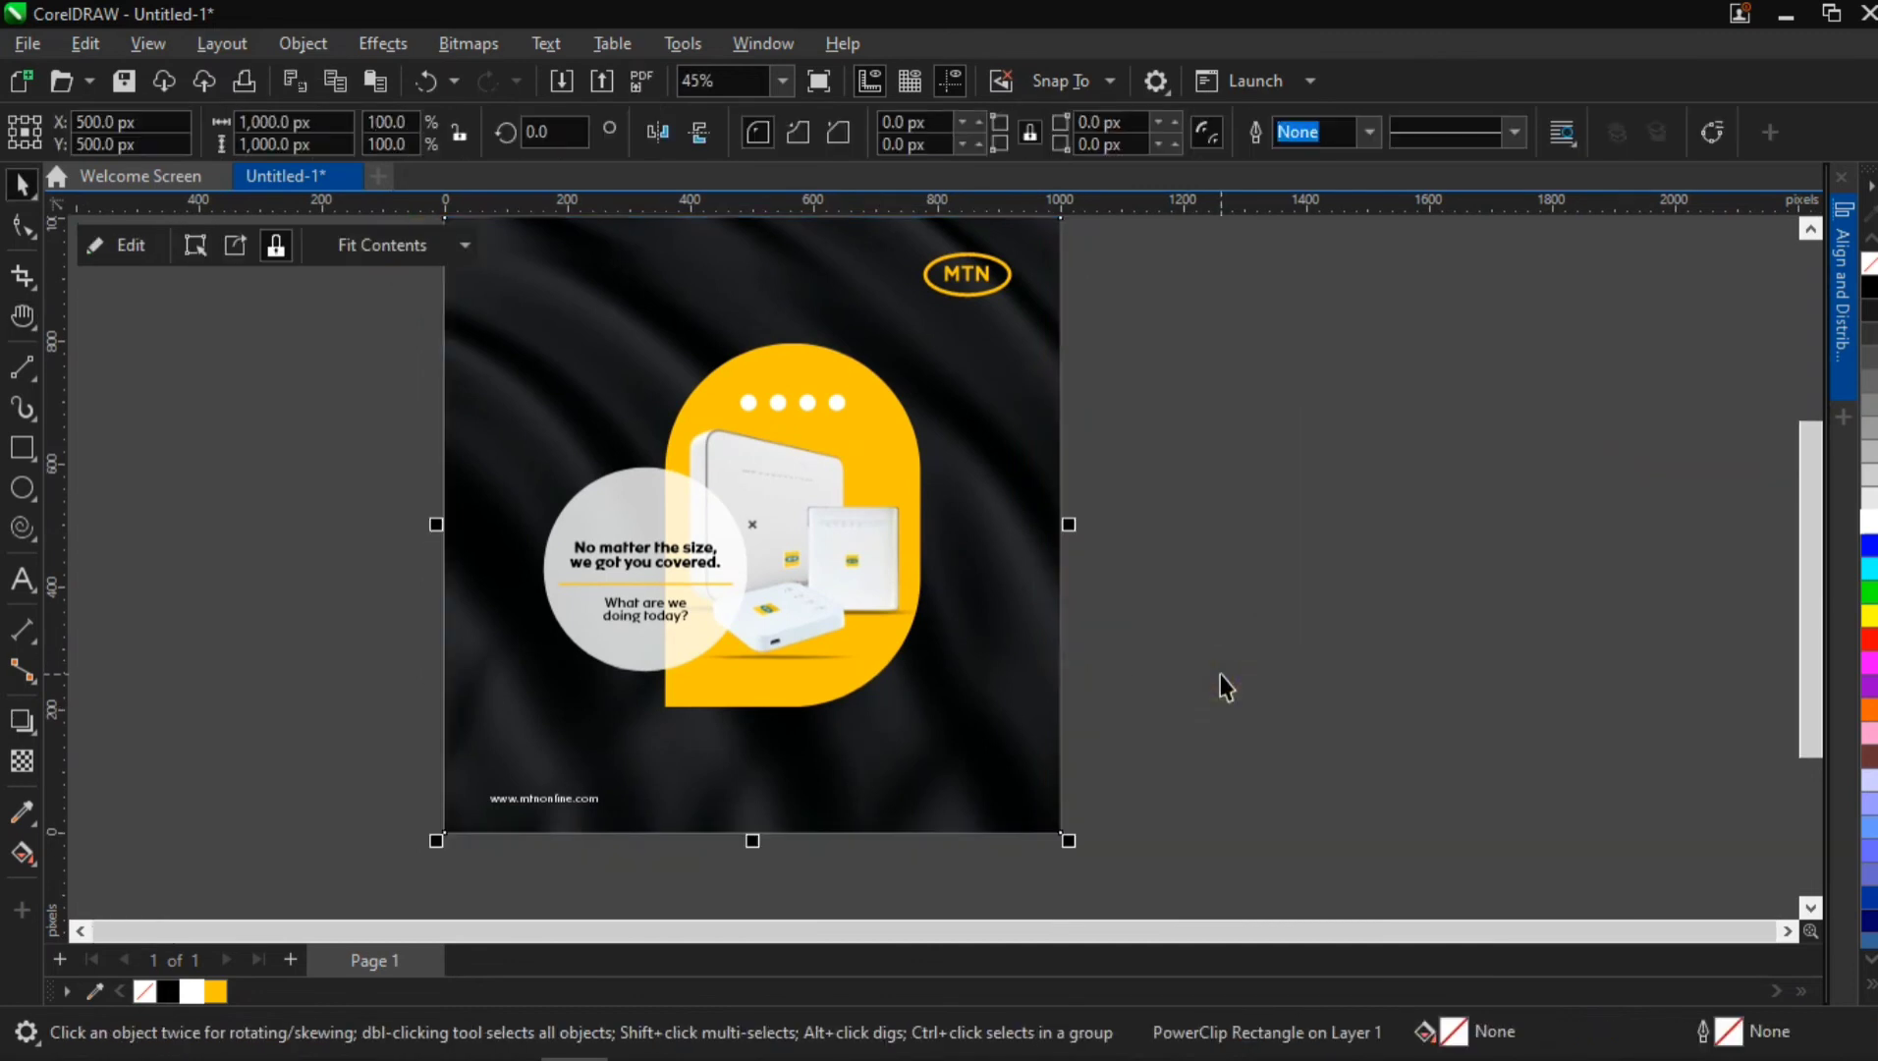
Reopen the PowerClip, ungroup the central composition, and scale the tagline circle with its text down to about 311 px wide
{"action": "left_click", "coordinate": [696, 606], "text": "ctrl"}
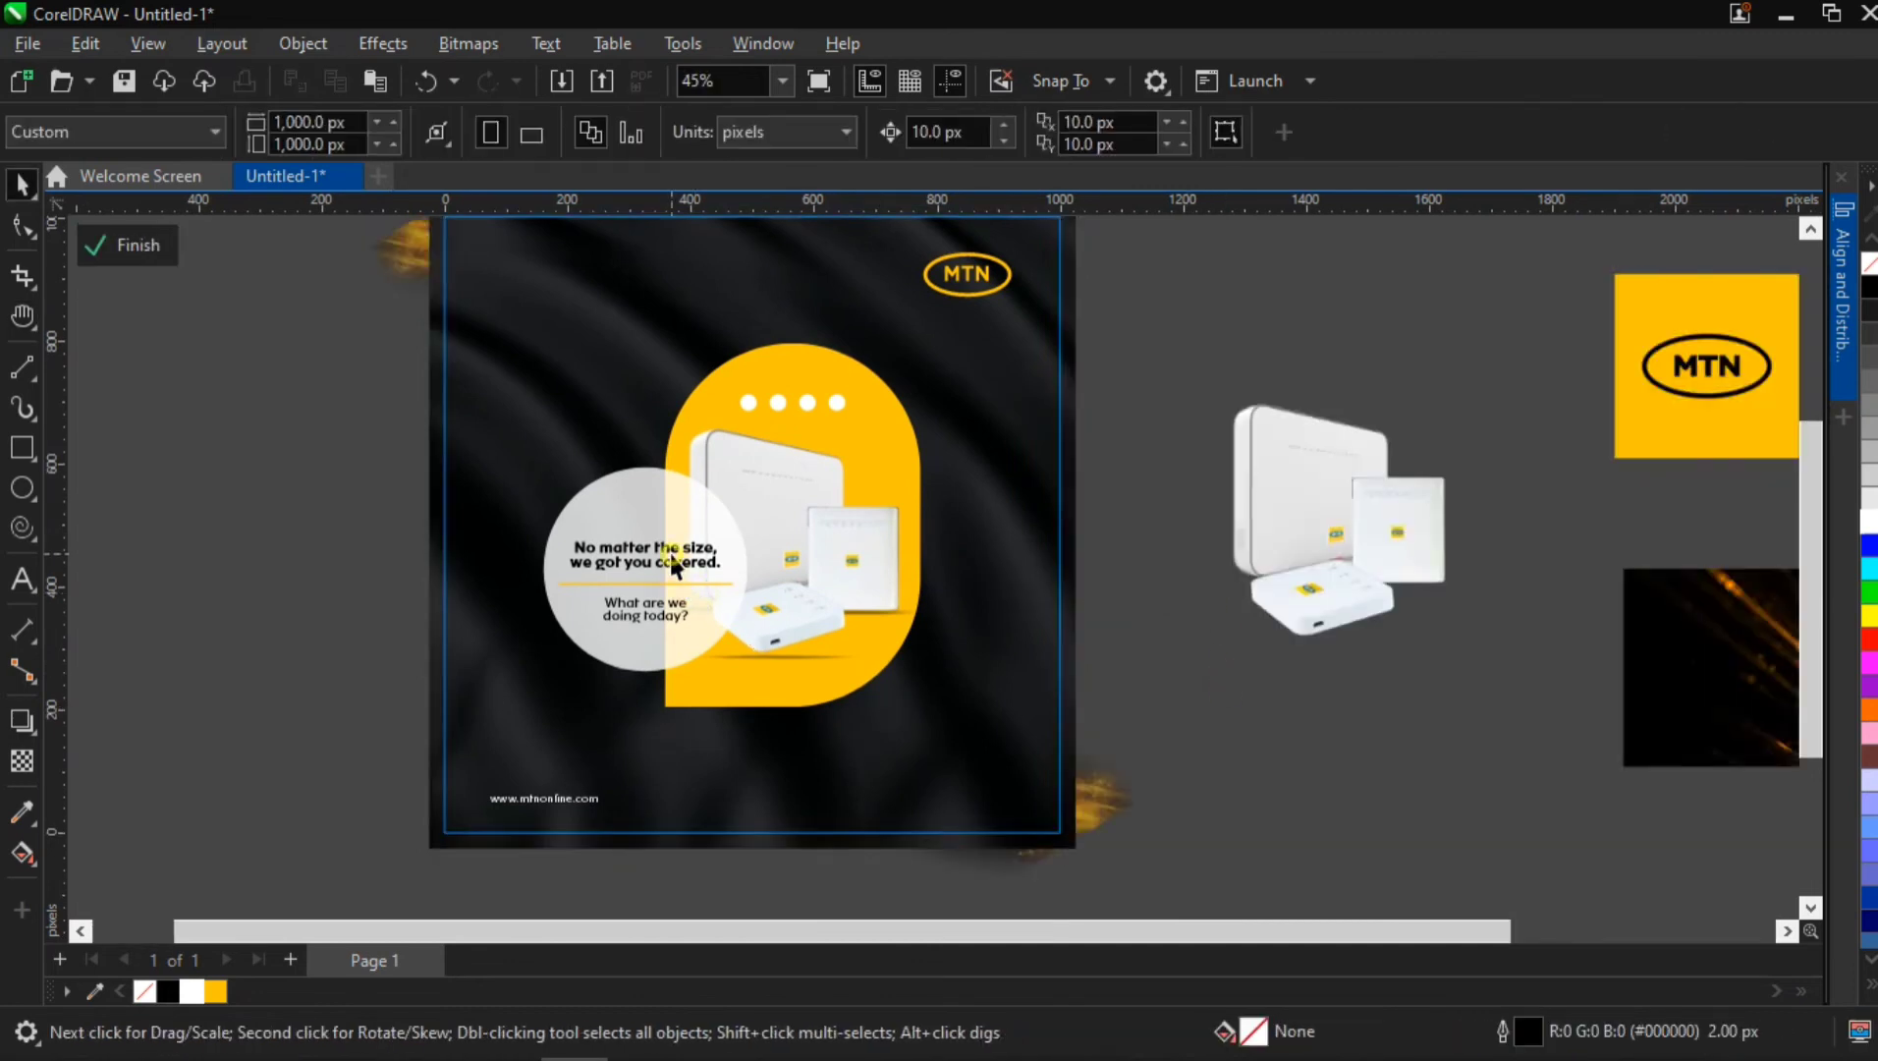
{"action": "left_click", "coordinate": [671, 555]}
{"action": "key", "text": "ctrl+u"}
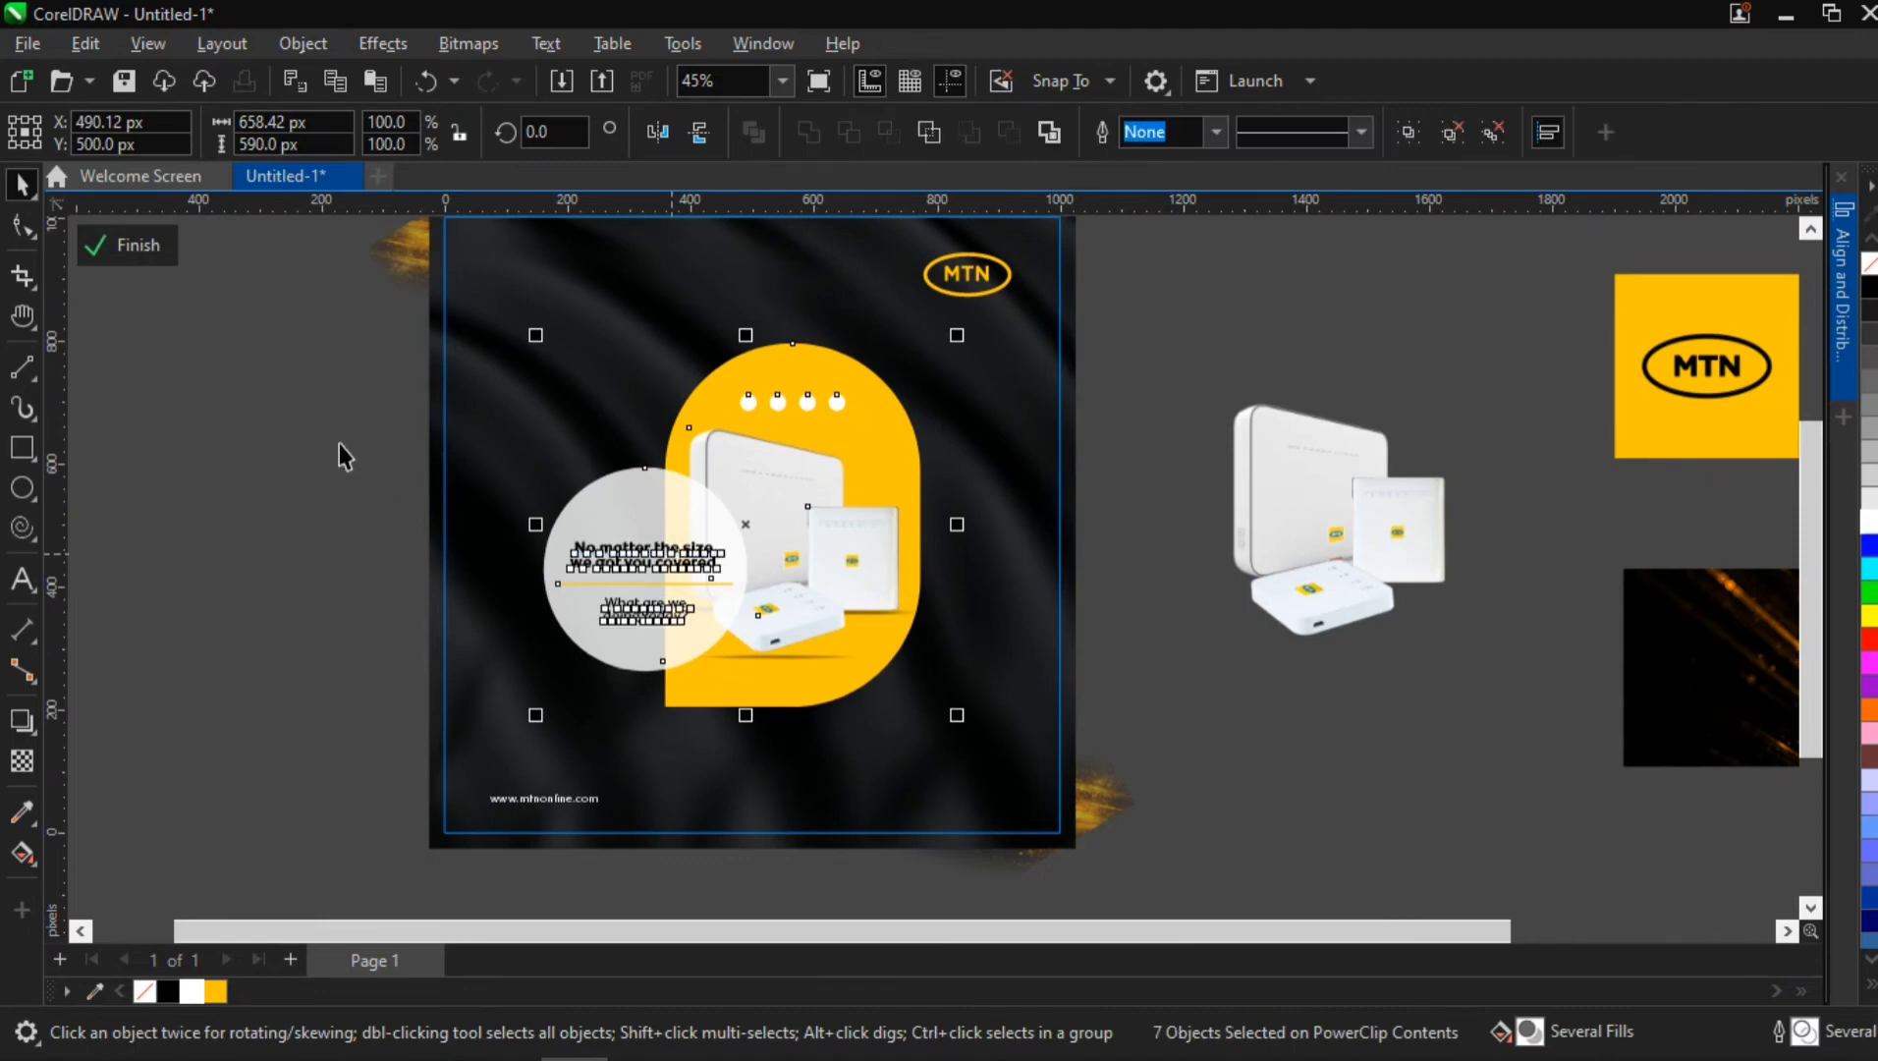
{"action": "left_click_drag", "start_coordinate": [339, 442], "coordinate": [776, 653]}
{"action": "left_click_drag", "start_coordinate": [761, 464], "coordinate": [755, 457]}
{"action": "left_click", "coordinate": [333, 545]}
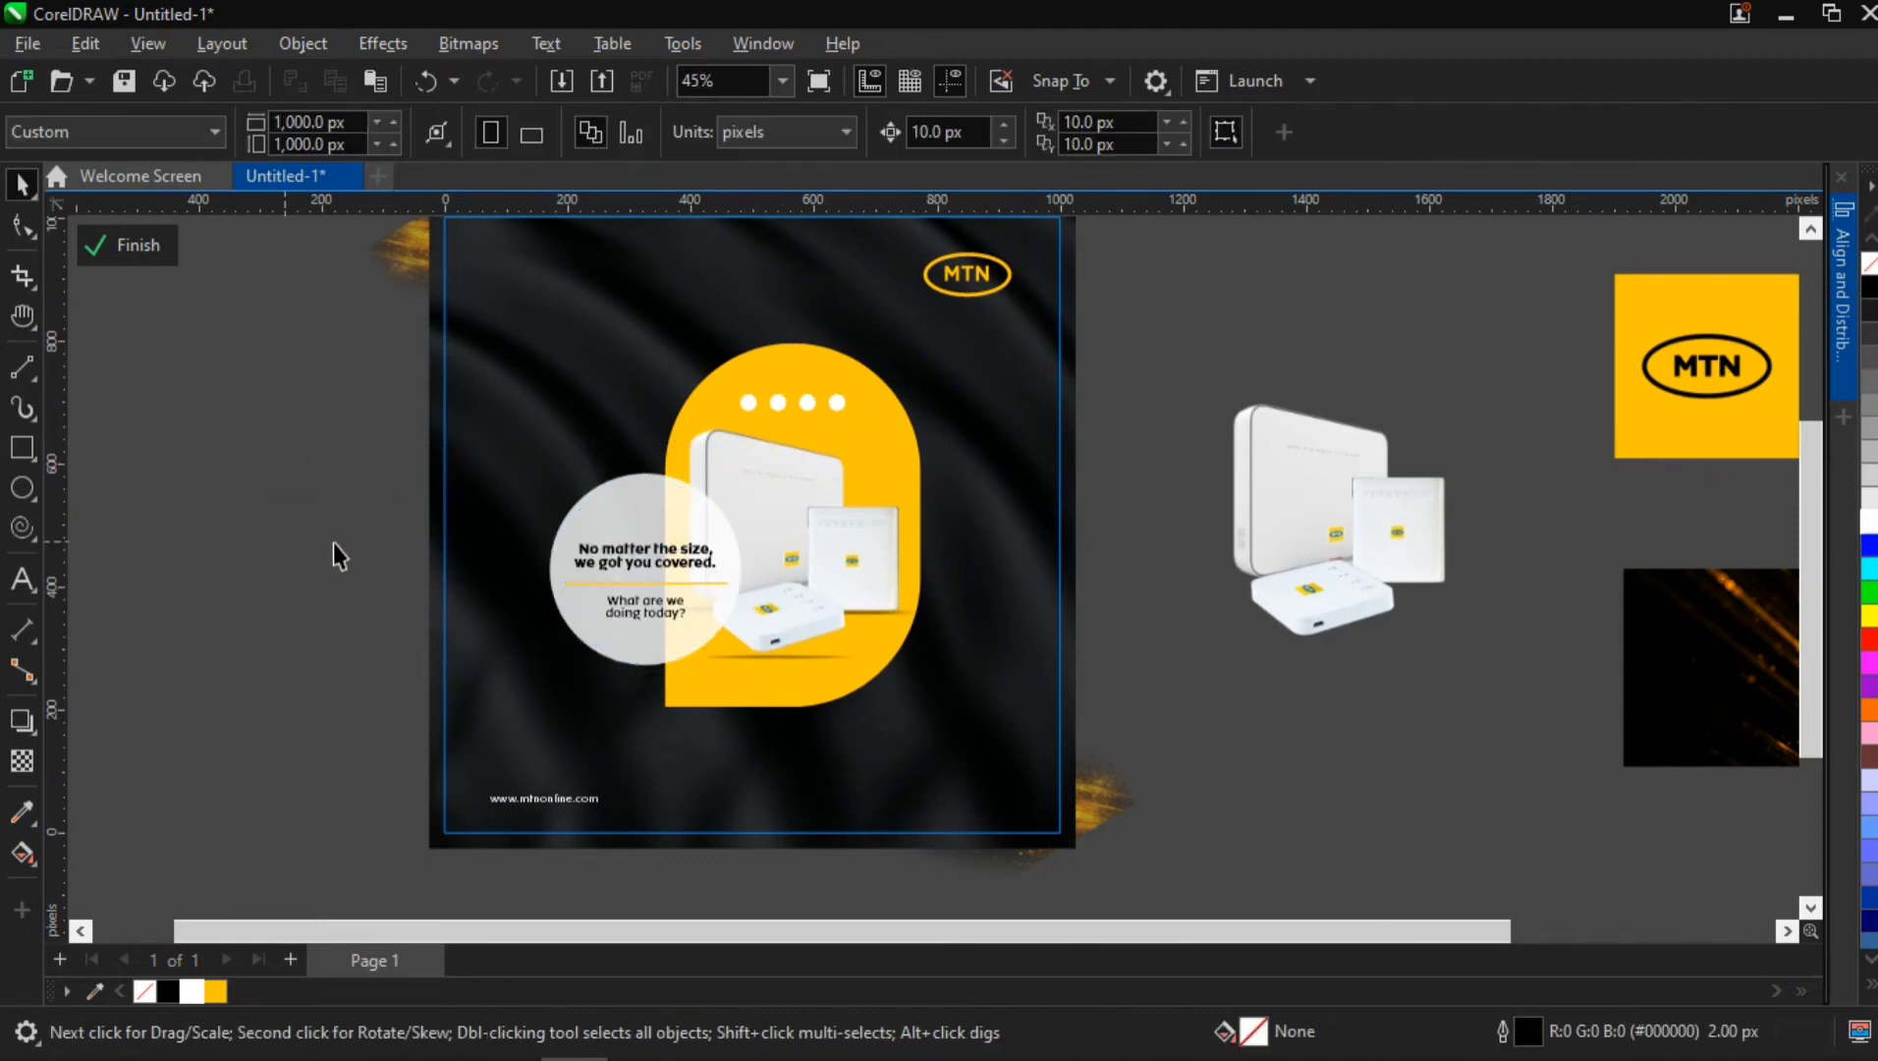
Group the two tagline texts with the yellow line and centre the group horizontally and vertically on the circle
{"action": "left_click_drag", "start_coordinate": [327, 534], "coordinate": [754, 647]}
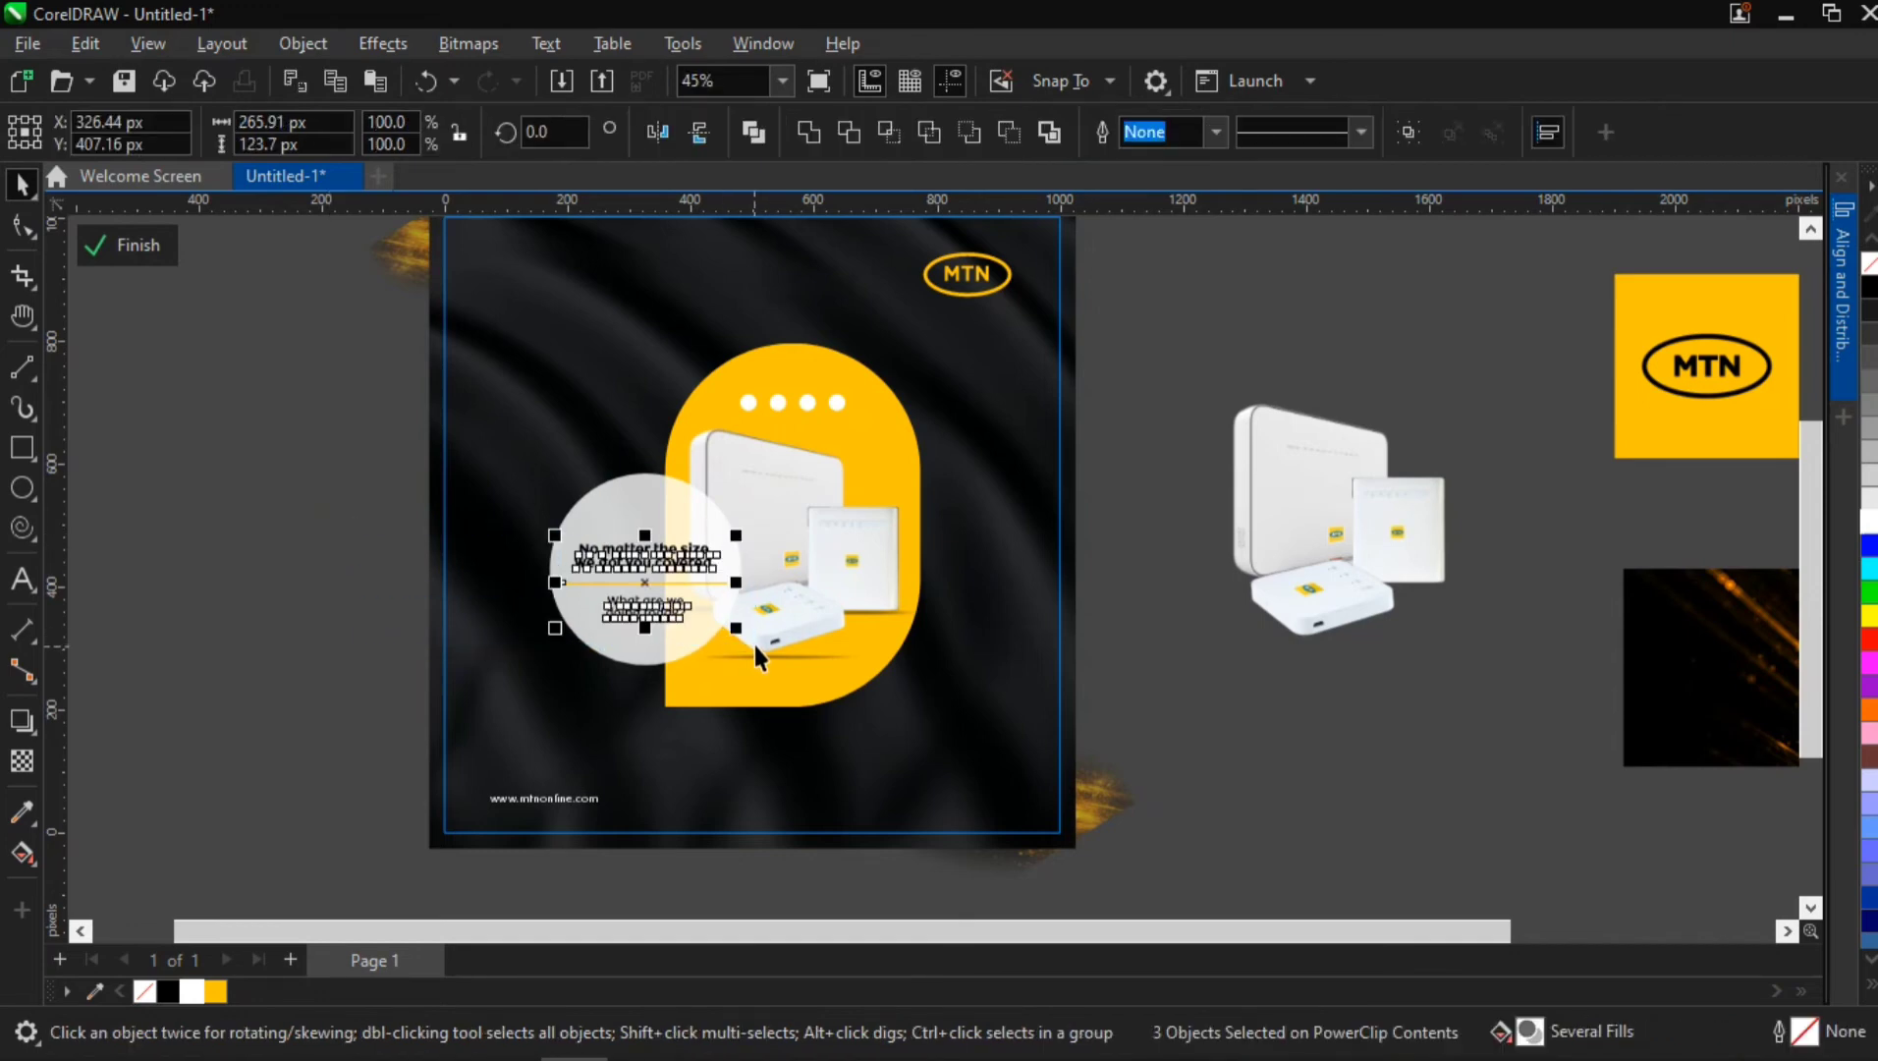
{"action": "key", "text": "ctrl+g"}
{"action": "left_click", "coordinate": [668, 508], "text": "shift"}
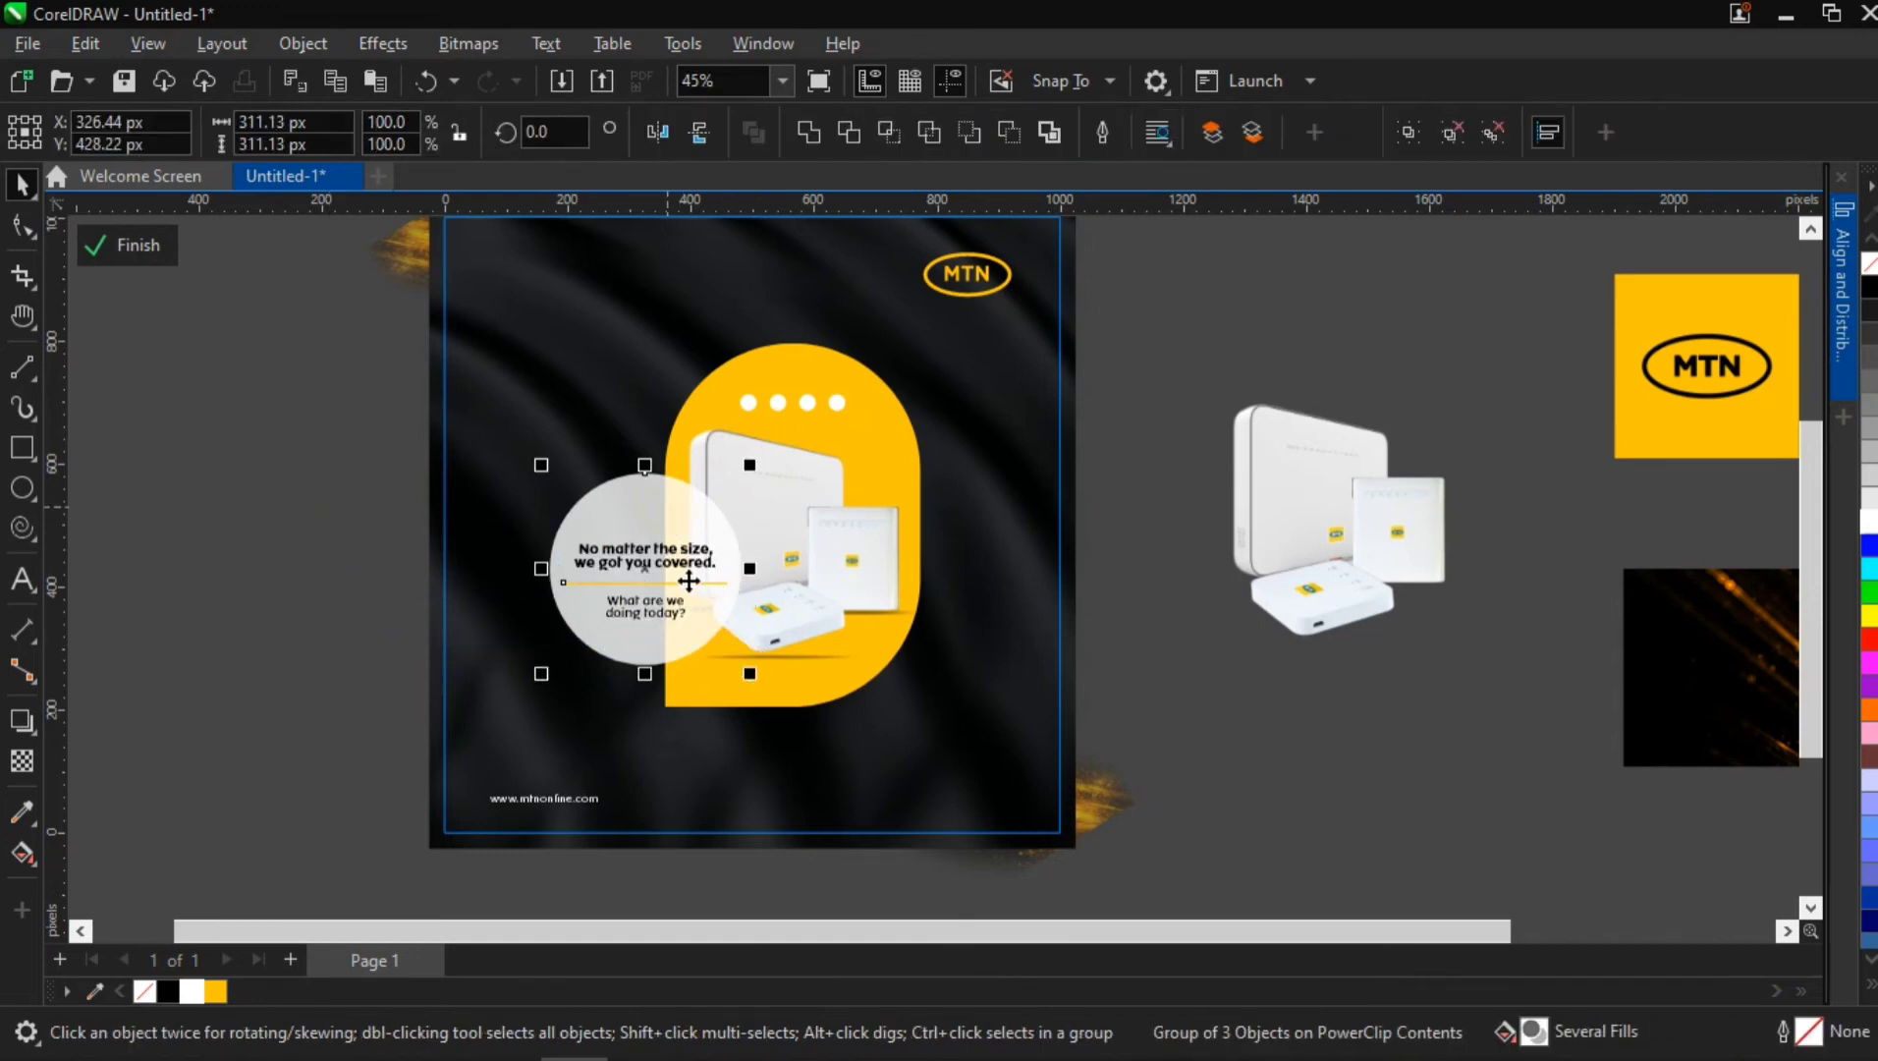
{"action": "left_click", "coordinate": [1842, 334]}
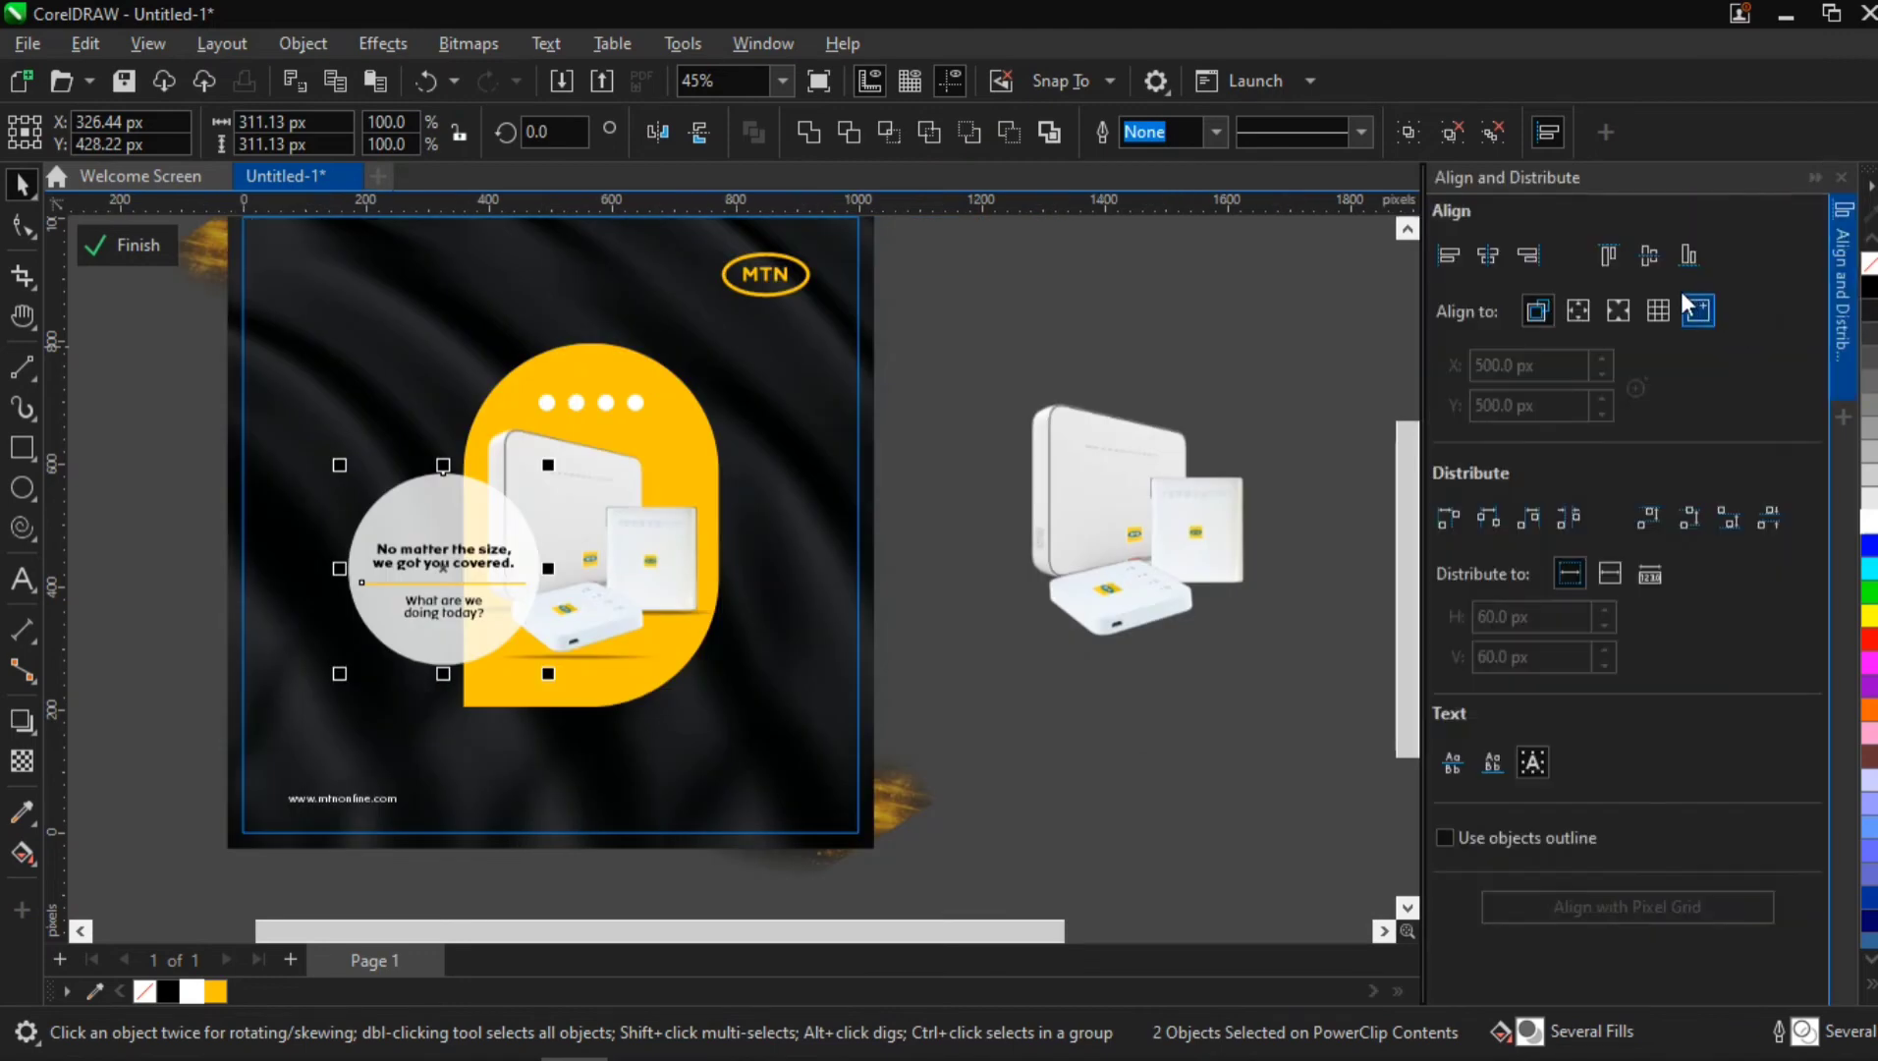
{"action": "left_click", "coordinate": [1649, 258]}
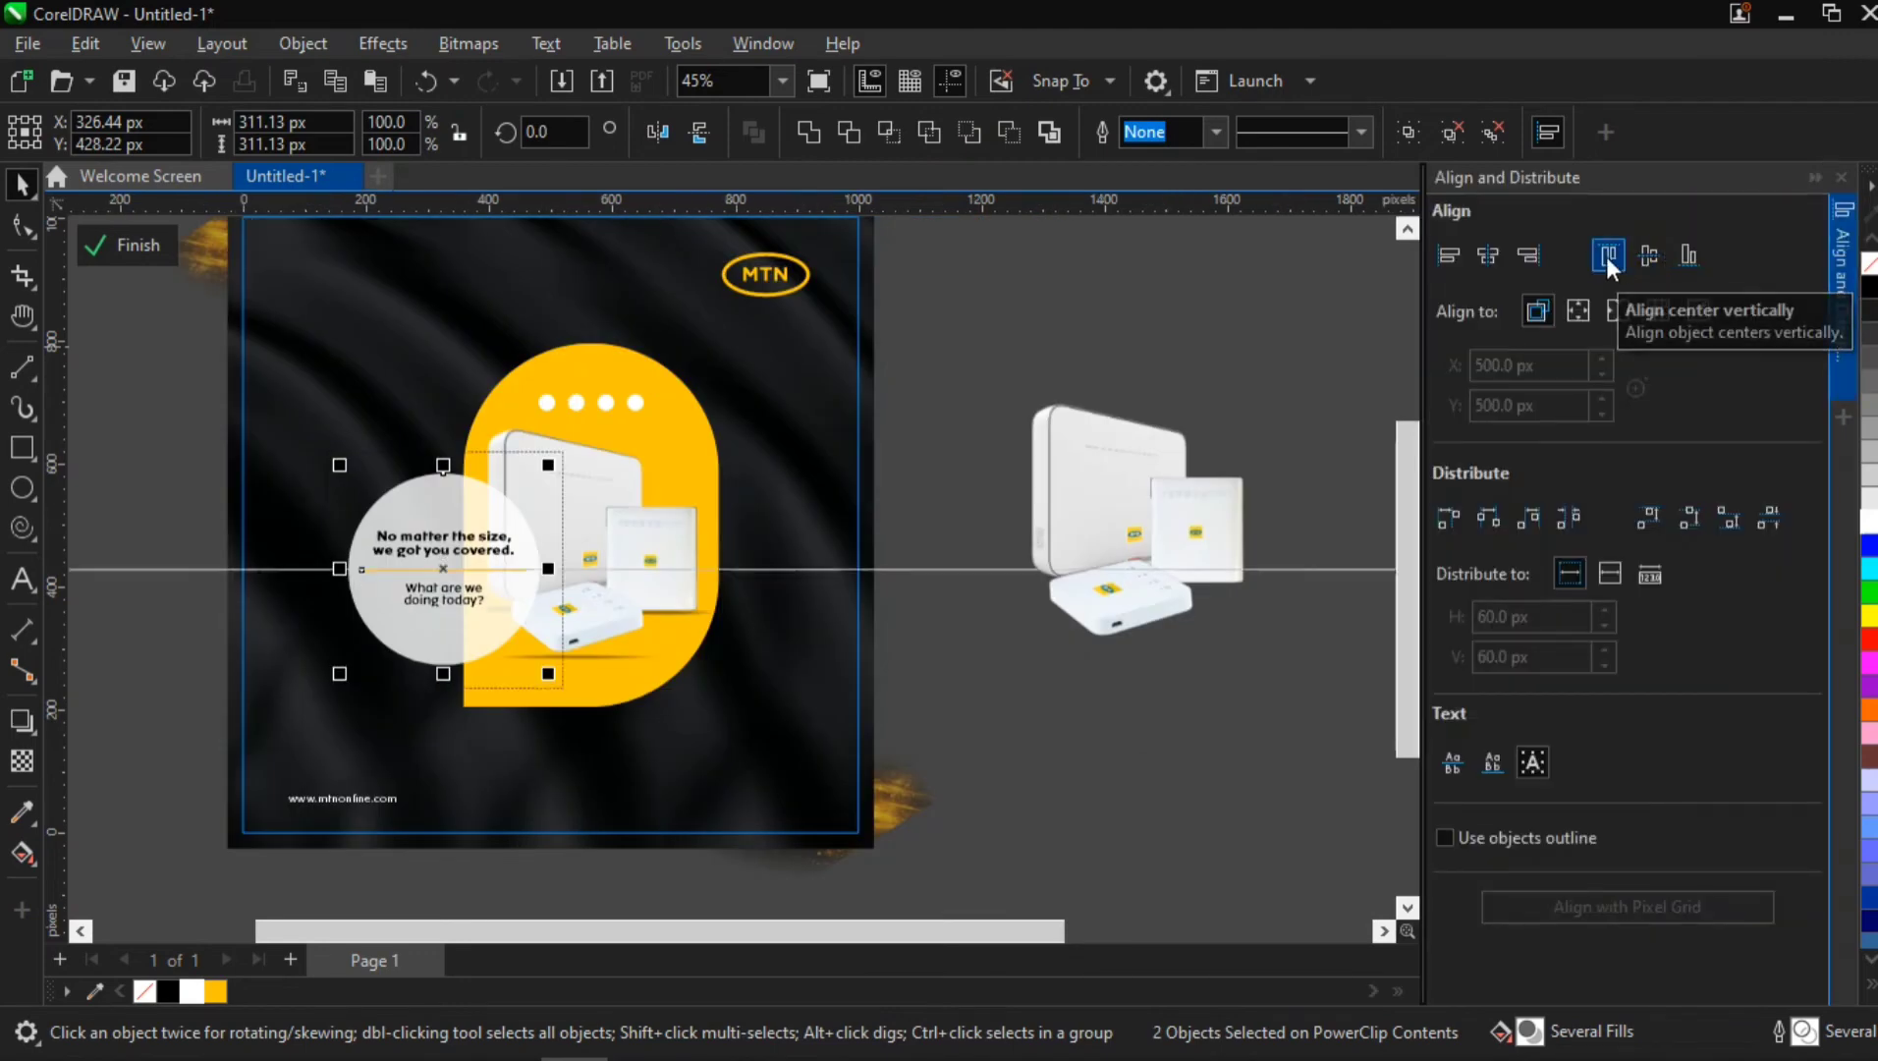
{"action": "left_click", "coordinate": [1500, 253]}
{"action": "left_click", "coordinate": [1166, 303]}
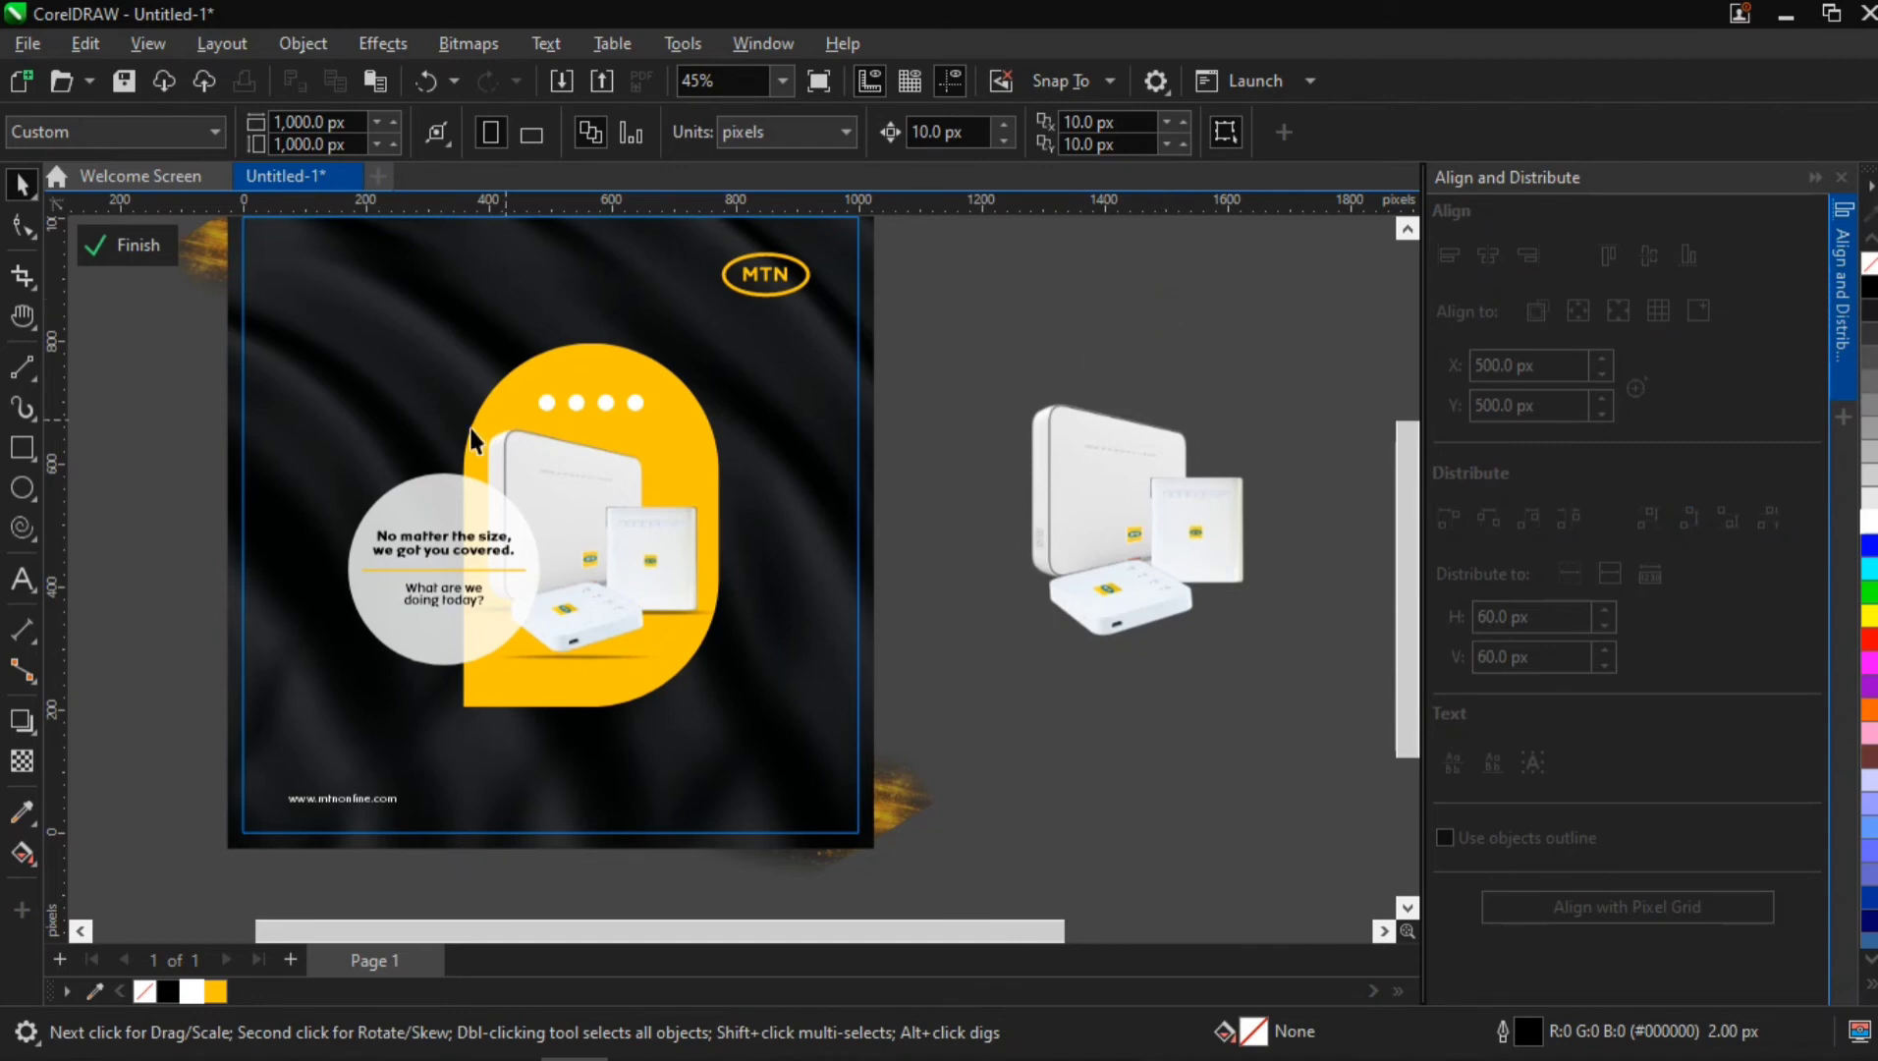
Enlarge "What are we doing today?" to about 155 px wide, and shift it and the yellow line slightly down
{"action": "scroll", "coordinate": [373, 508], "scroll_direction": "up", "scroll_amount": 2}
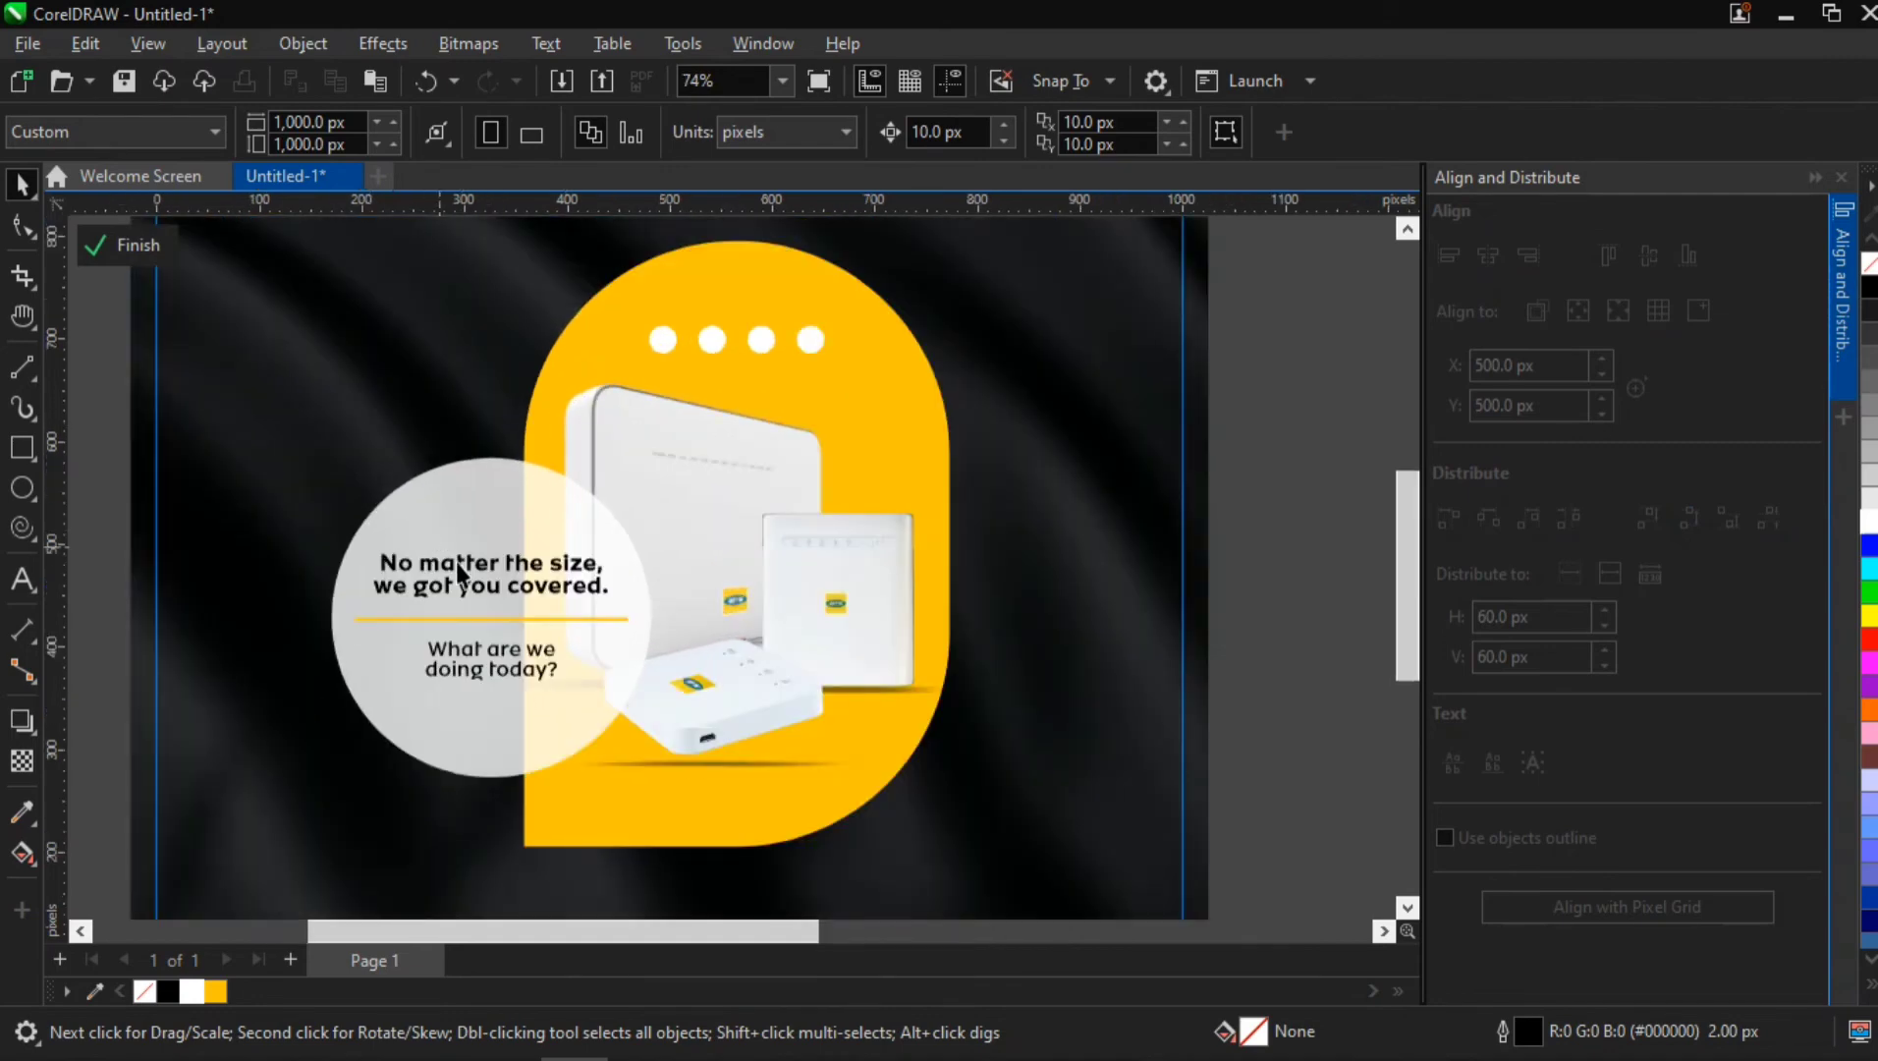
{"action": "left_click", "coordinate": [500, 648], "text": "ctrl"}
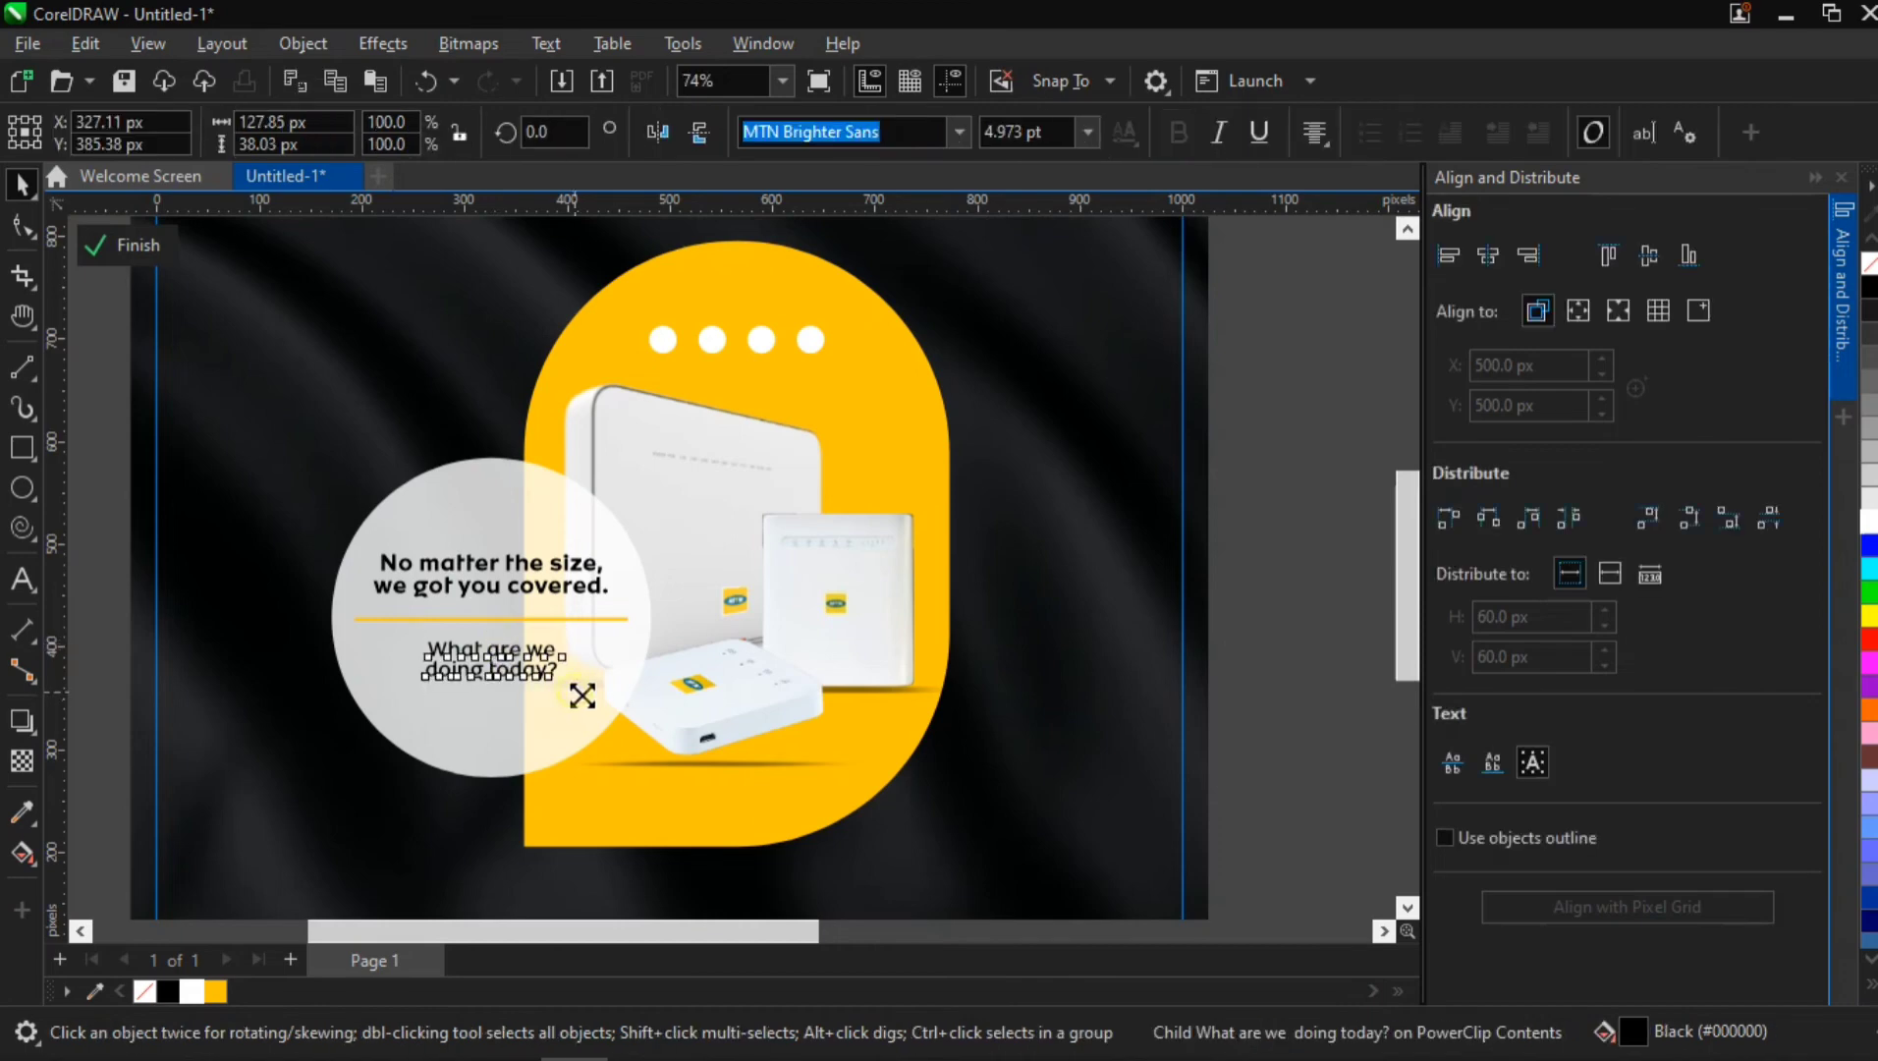
{"action": "left_click_drag", "start_coordinate": [583, 696], "coordinate": [576, 693]}
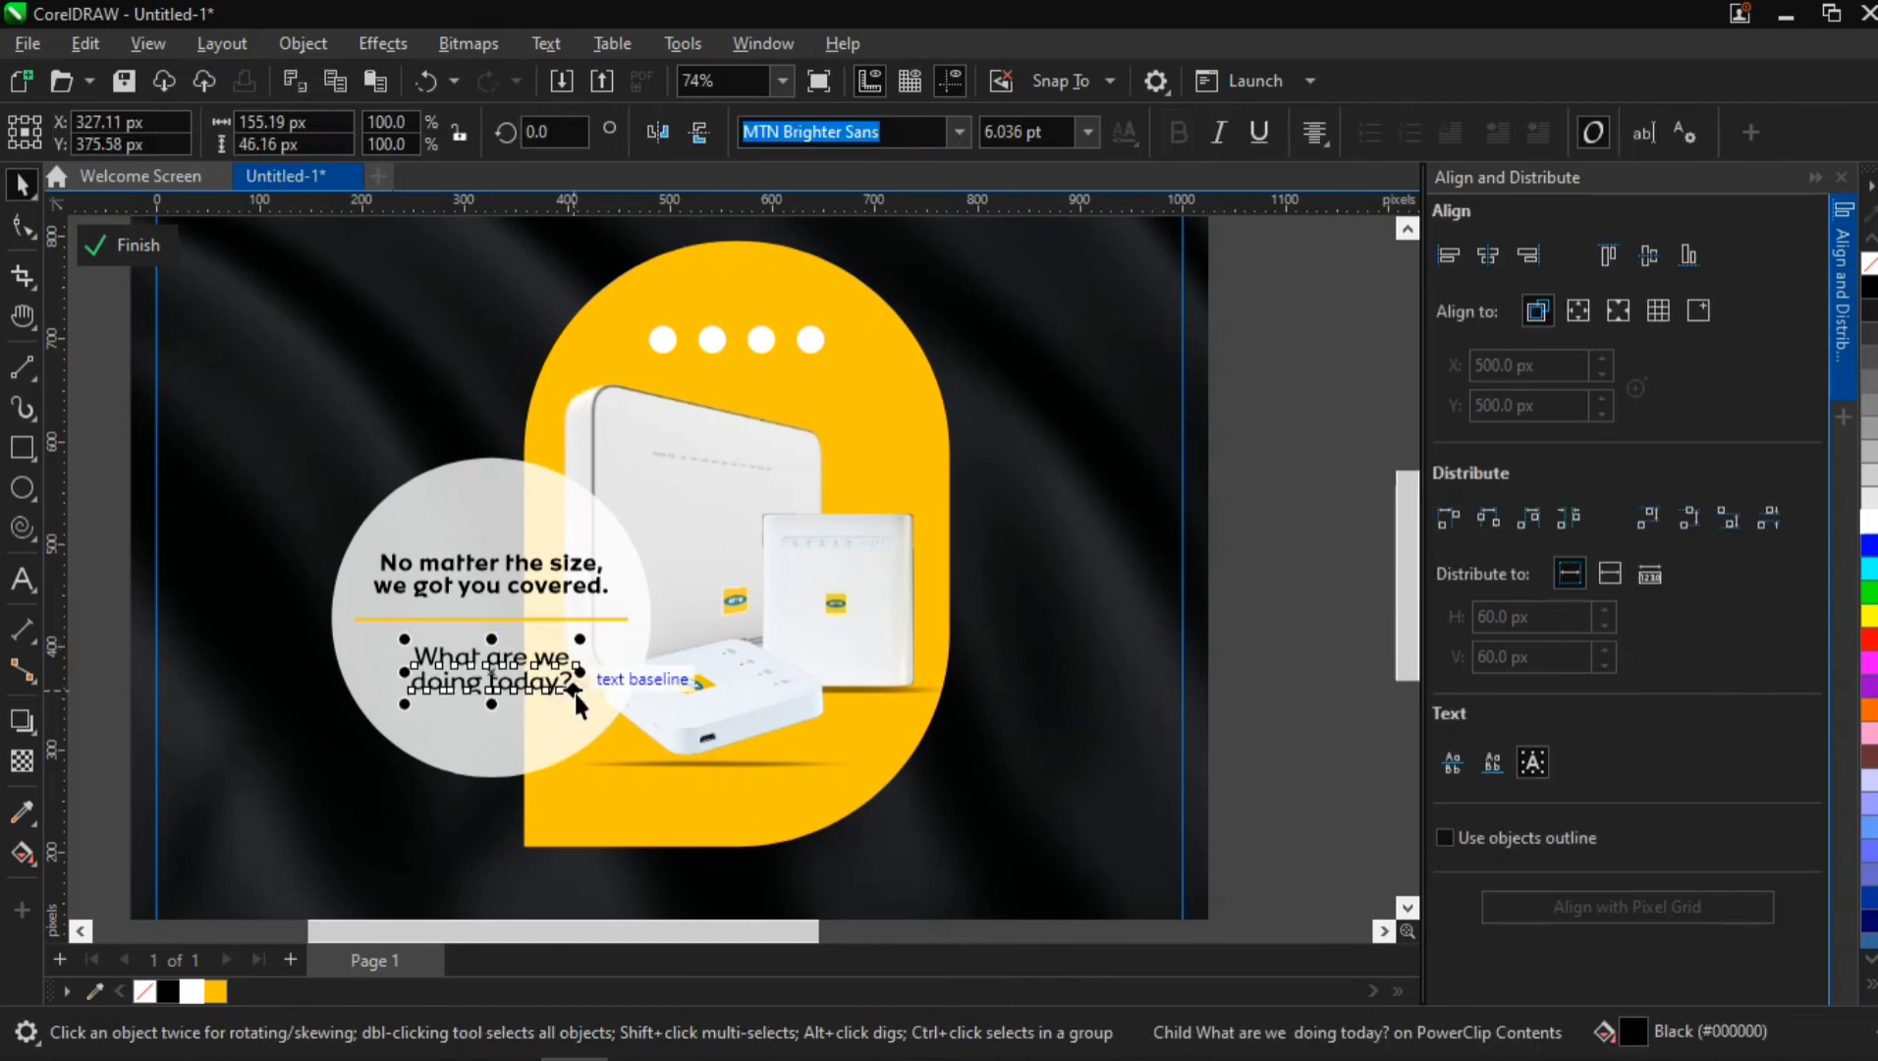
{"action": "left_click", "coordinate": [515, 619], "text": "ctrl"}
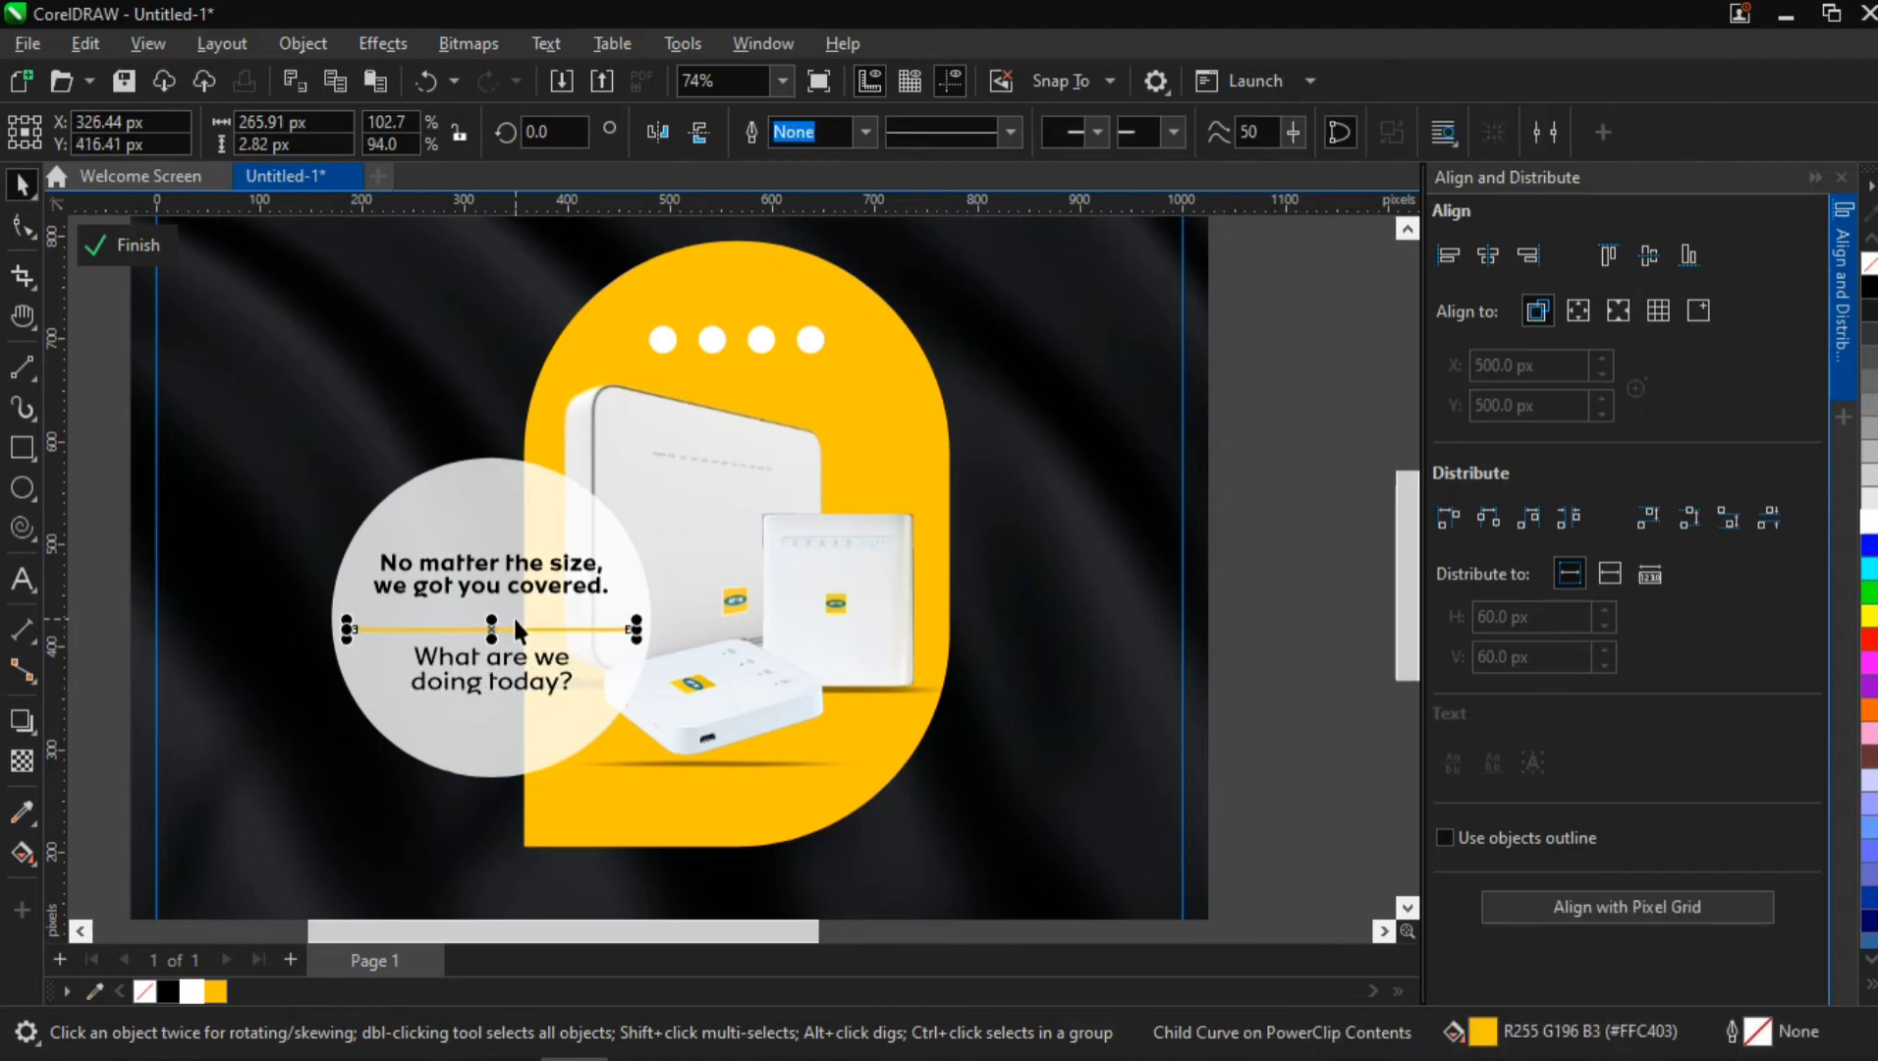
{"action": "left_click", "coordinate": [520, 662], "text": "ctrl"}
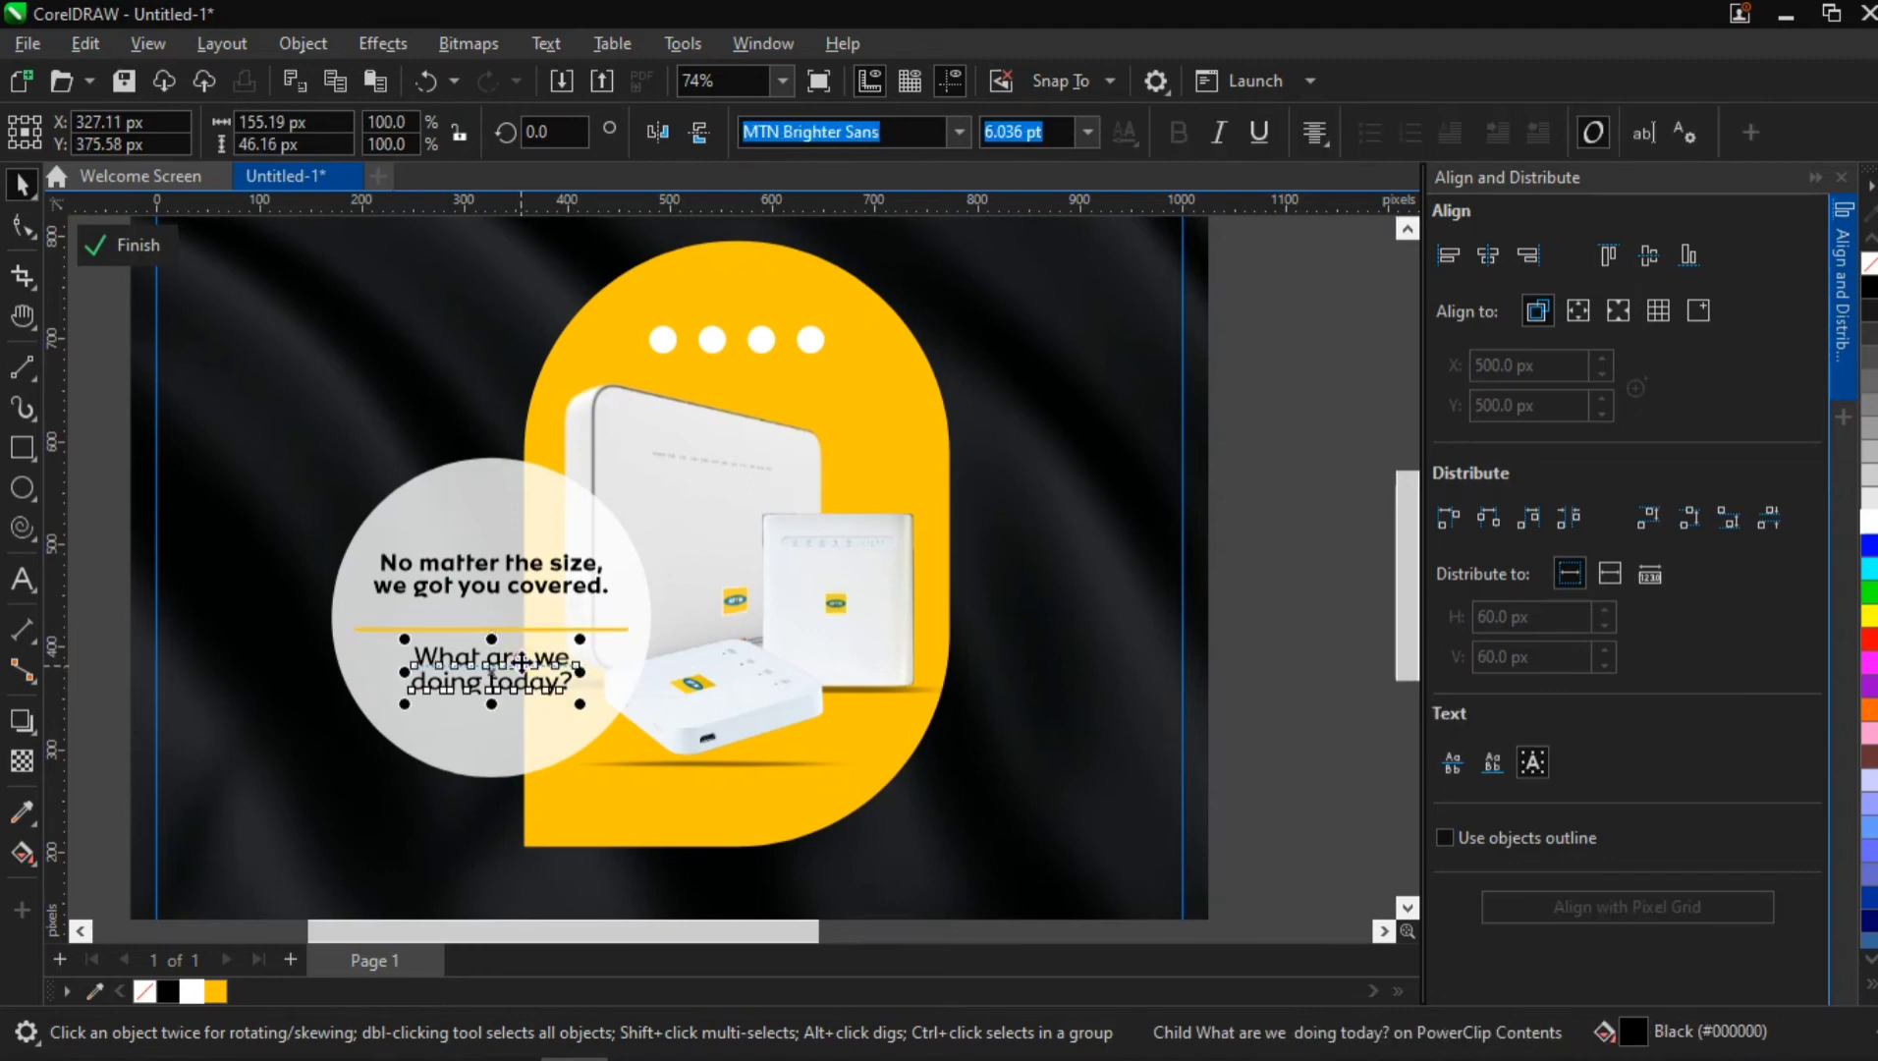
Recentre the tagline text group horizontally and vertically on the translucent circle
{"action": "left_click", "coordinate": [433, 591], "text": "shift"}
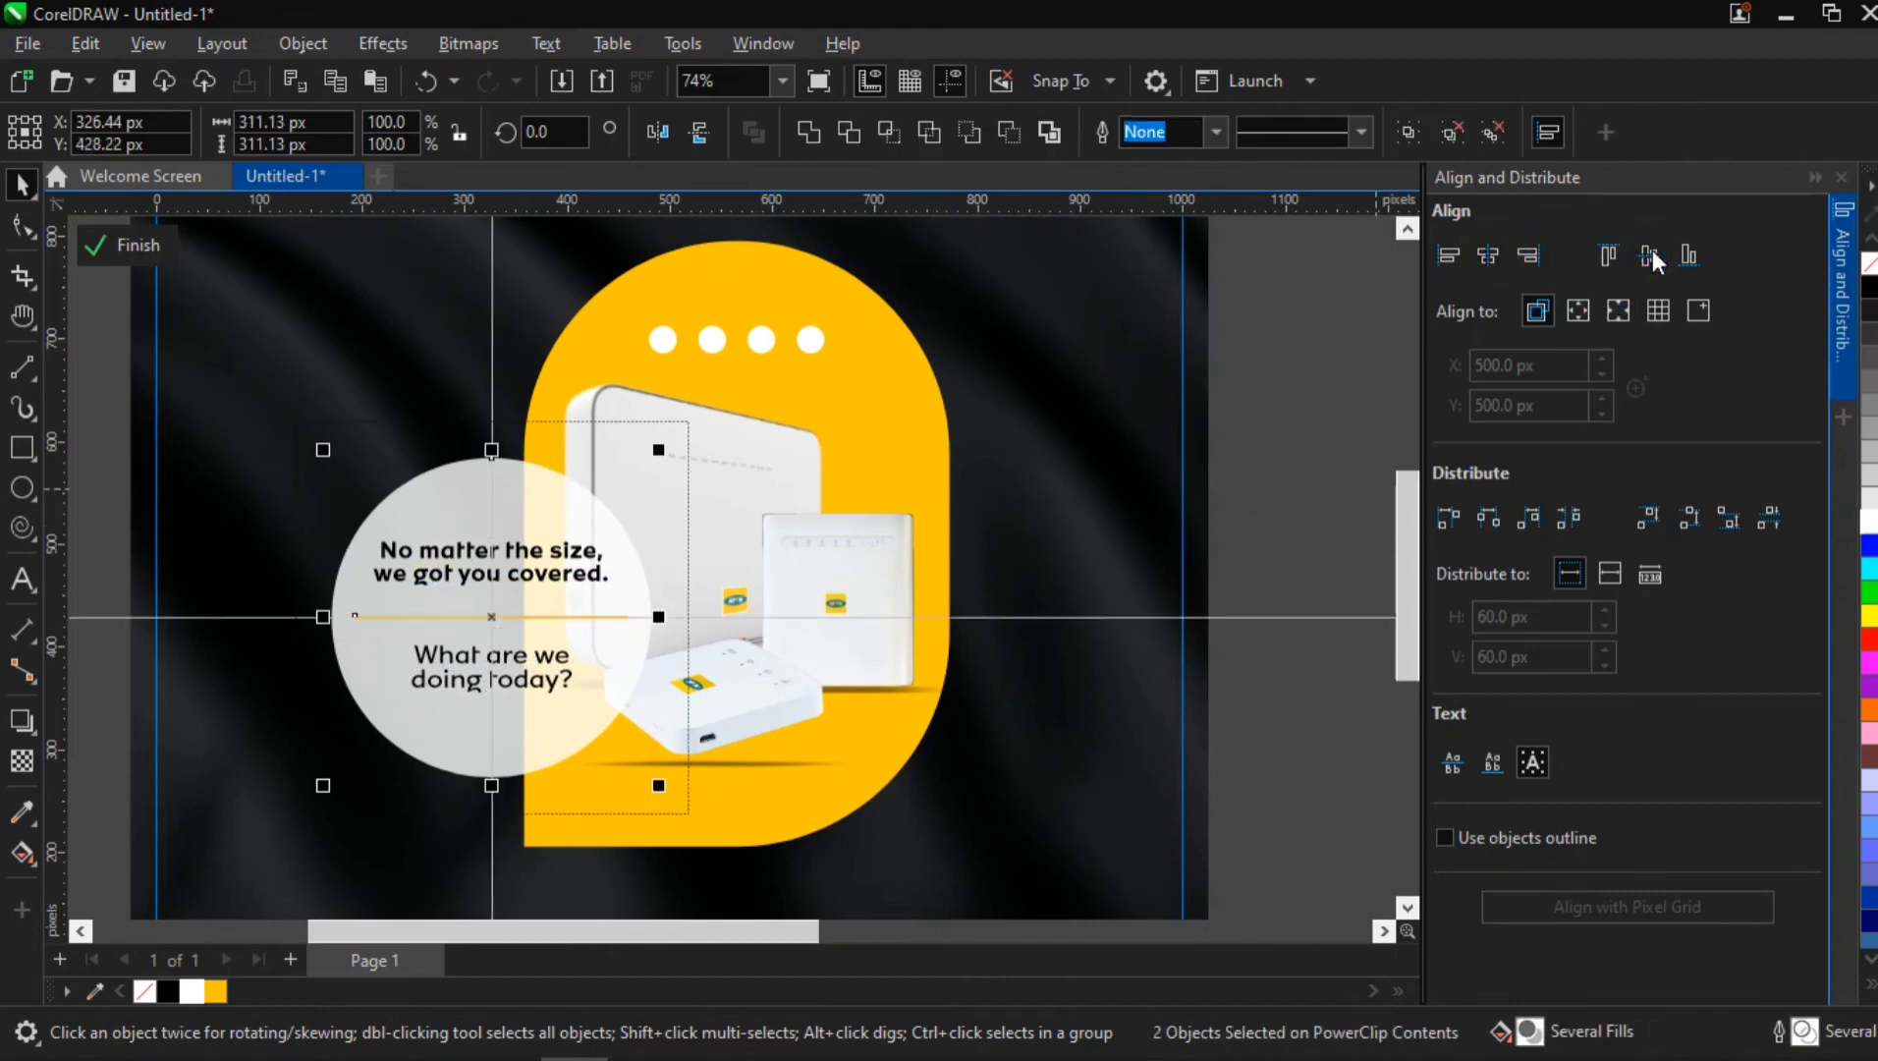
{"action": "left_click", "coordinate": [1028, 478]}
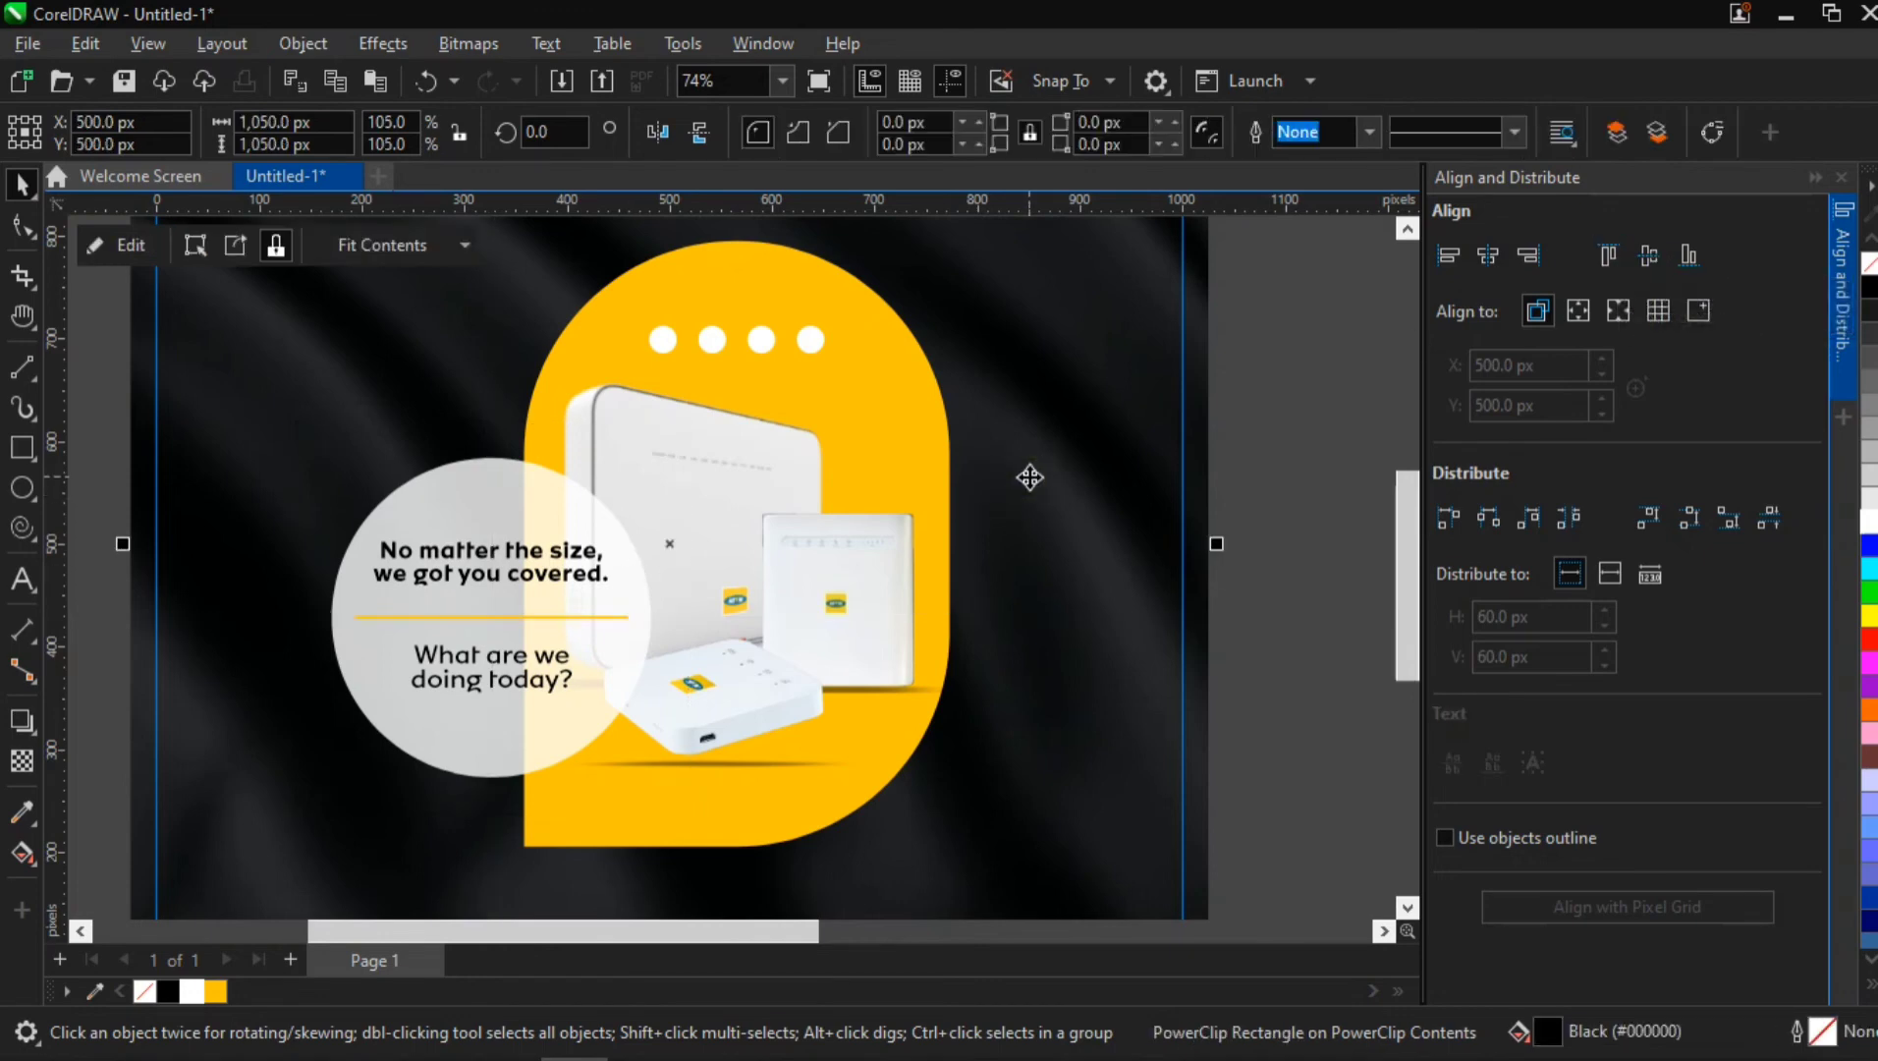
{"action": "scroll", "coordinate": [1030, 477], "scroll_direction": "down", "scroll_amount": 1}
{"action": "scroll", "coordinate": [1030, 477], "scroll_direction": "down", "scroll_amount": 1}
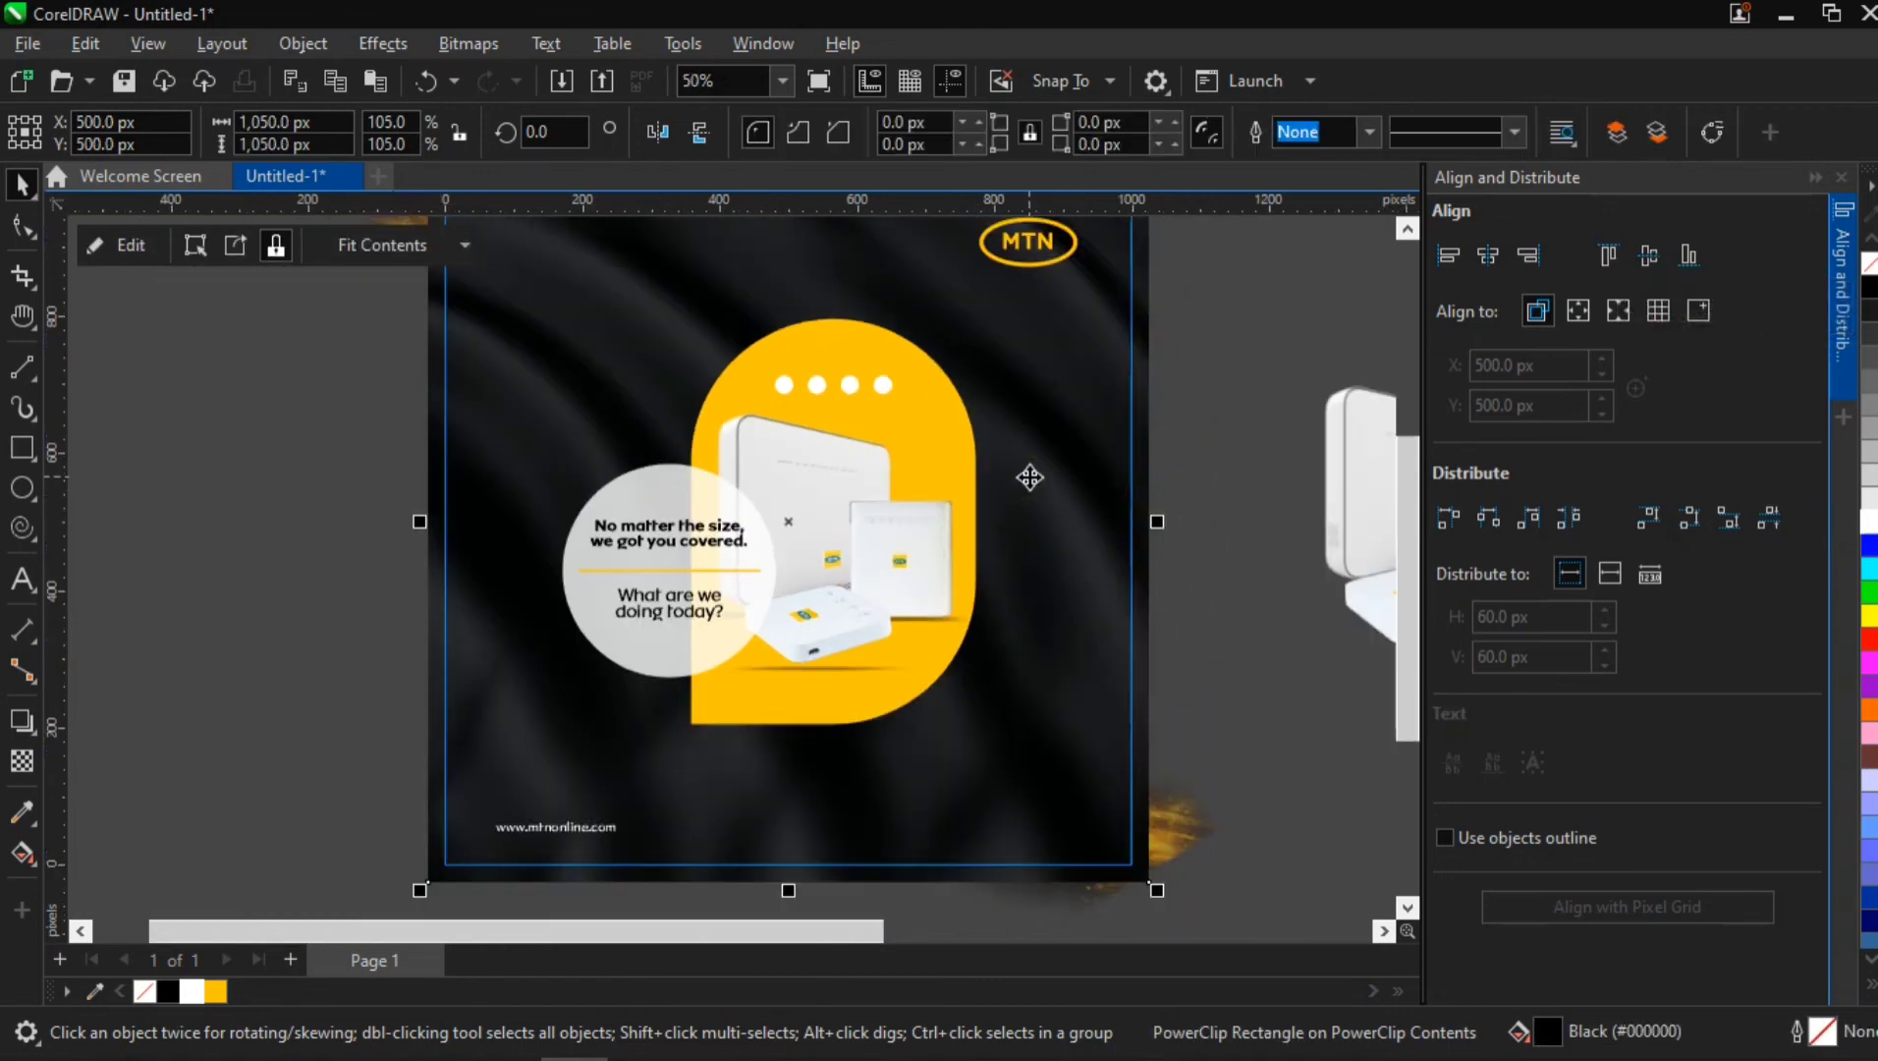
Scale the tagline text group down to about 205 px wide inside the circle
{"action": "double_click", "coordinate": [693, 539]}
{"action": "left_click", "coordinate": [341, 546]}
{"action": "left_click", "coordinate": [652, 570]}
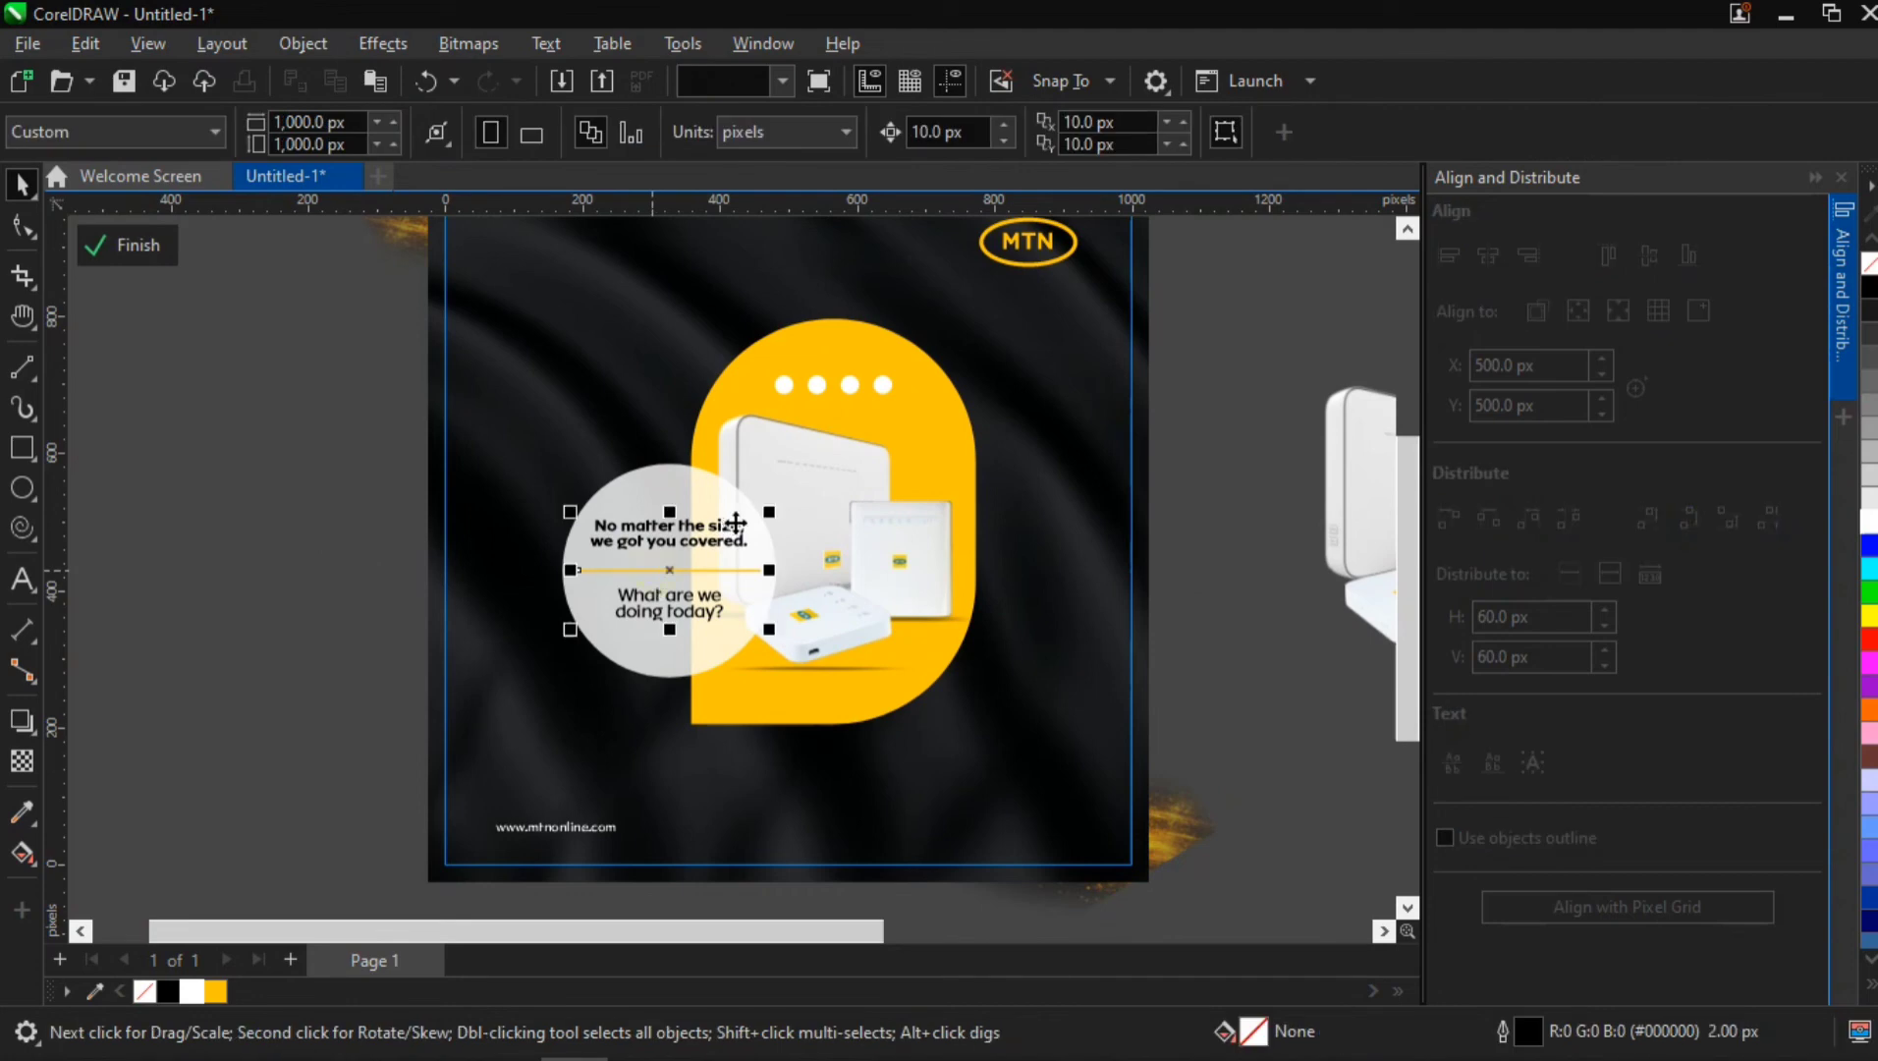
{"action": "left_click", "coordinate": [738, 528]}
{"action": "left_click_drag", "start_coordinate": [766, 503], "coordinate": [723, 538]}
{"action": "scroll", "coordinate": [718, 546], "scroll_direction": "up", "scroll_amount": 1}
{"action": "scroll", "coordinate": [653, 585], "scroll_direction": "up", "scroll_amount": 2}
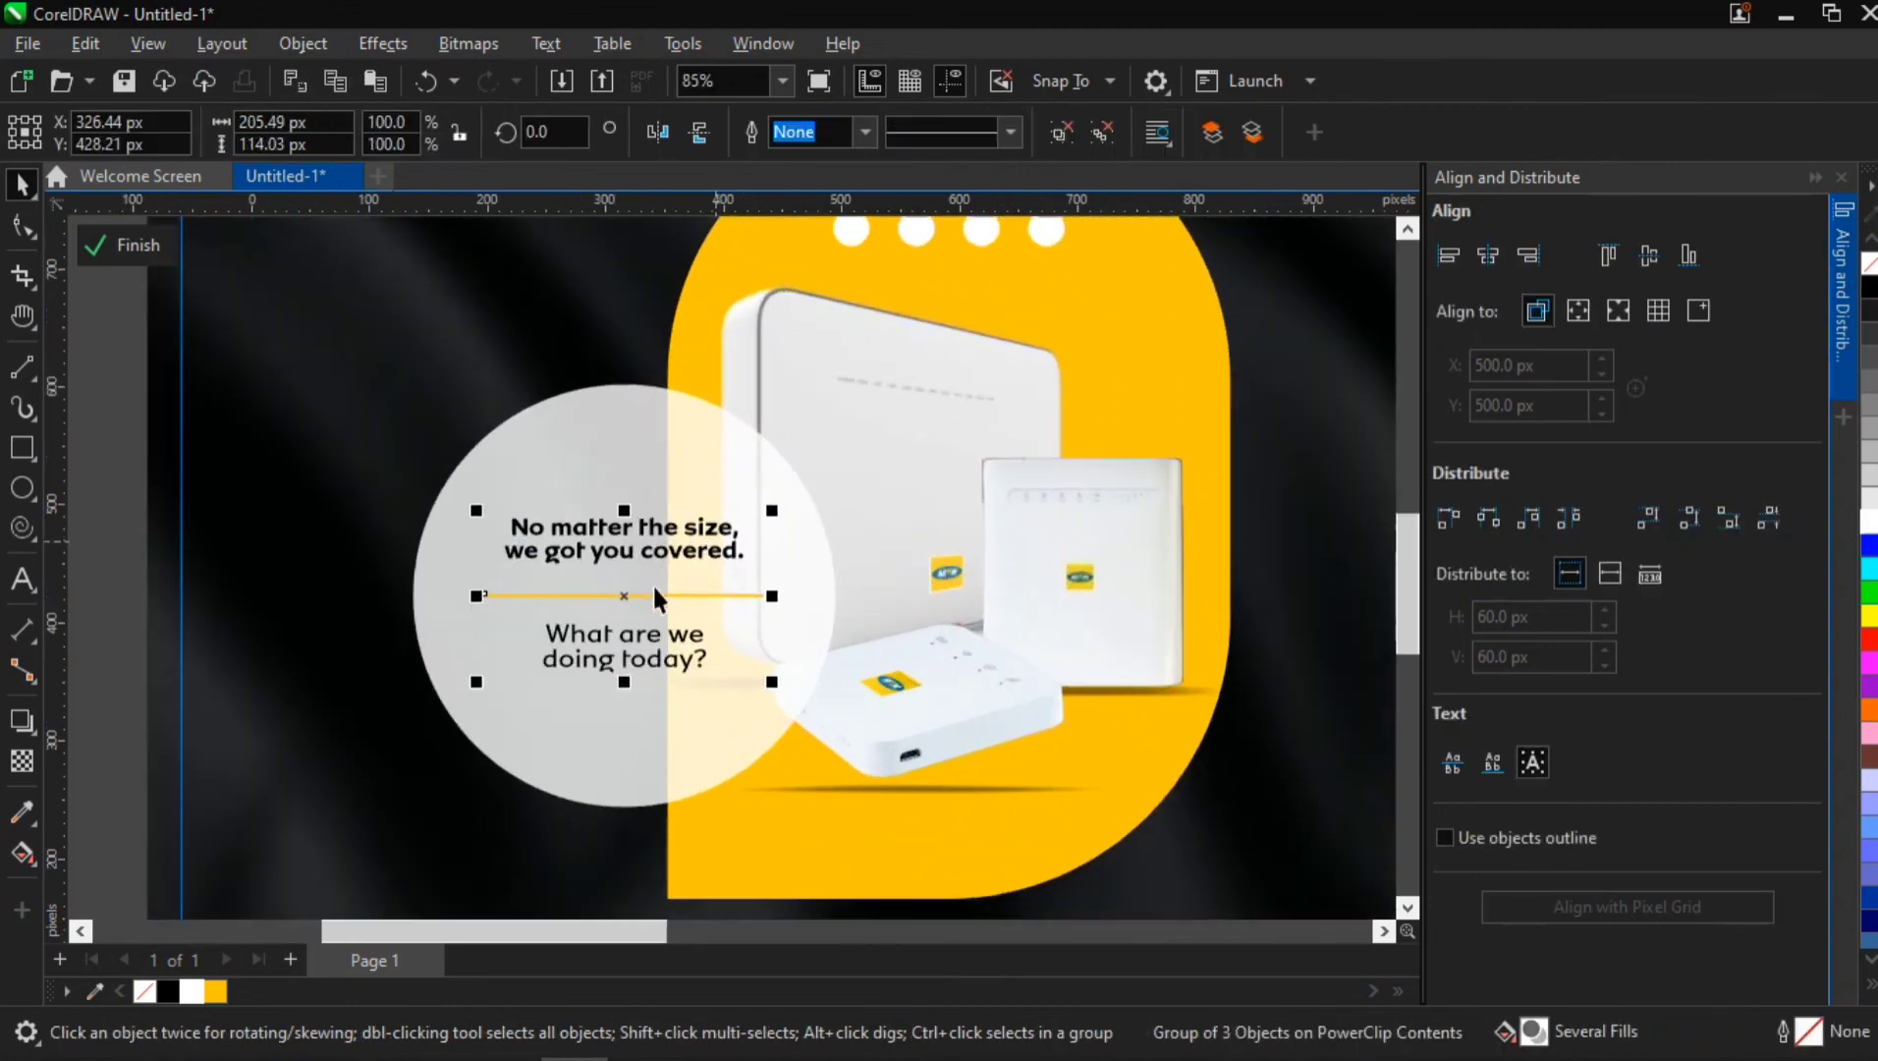
Move the yellow line up close beneath "we got you covered." and bring "What are we doing today?" up just below it
{"action": "left_click", "coordinate": [627, 587], "text": "ctrl"}
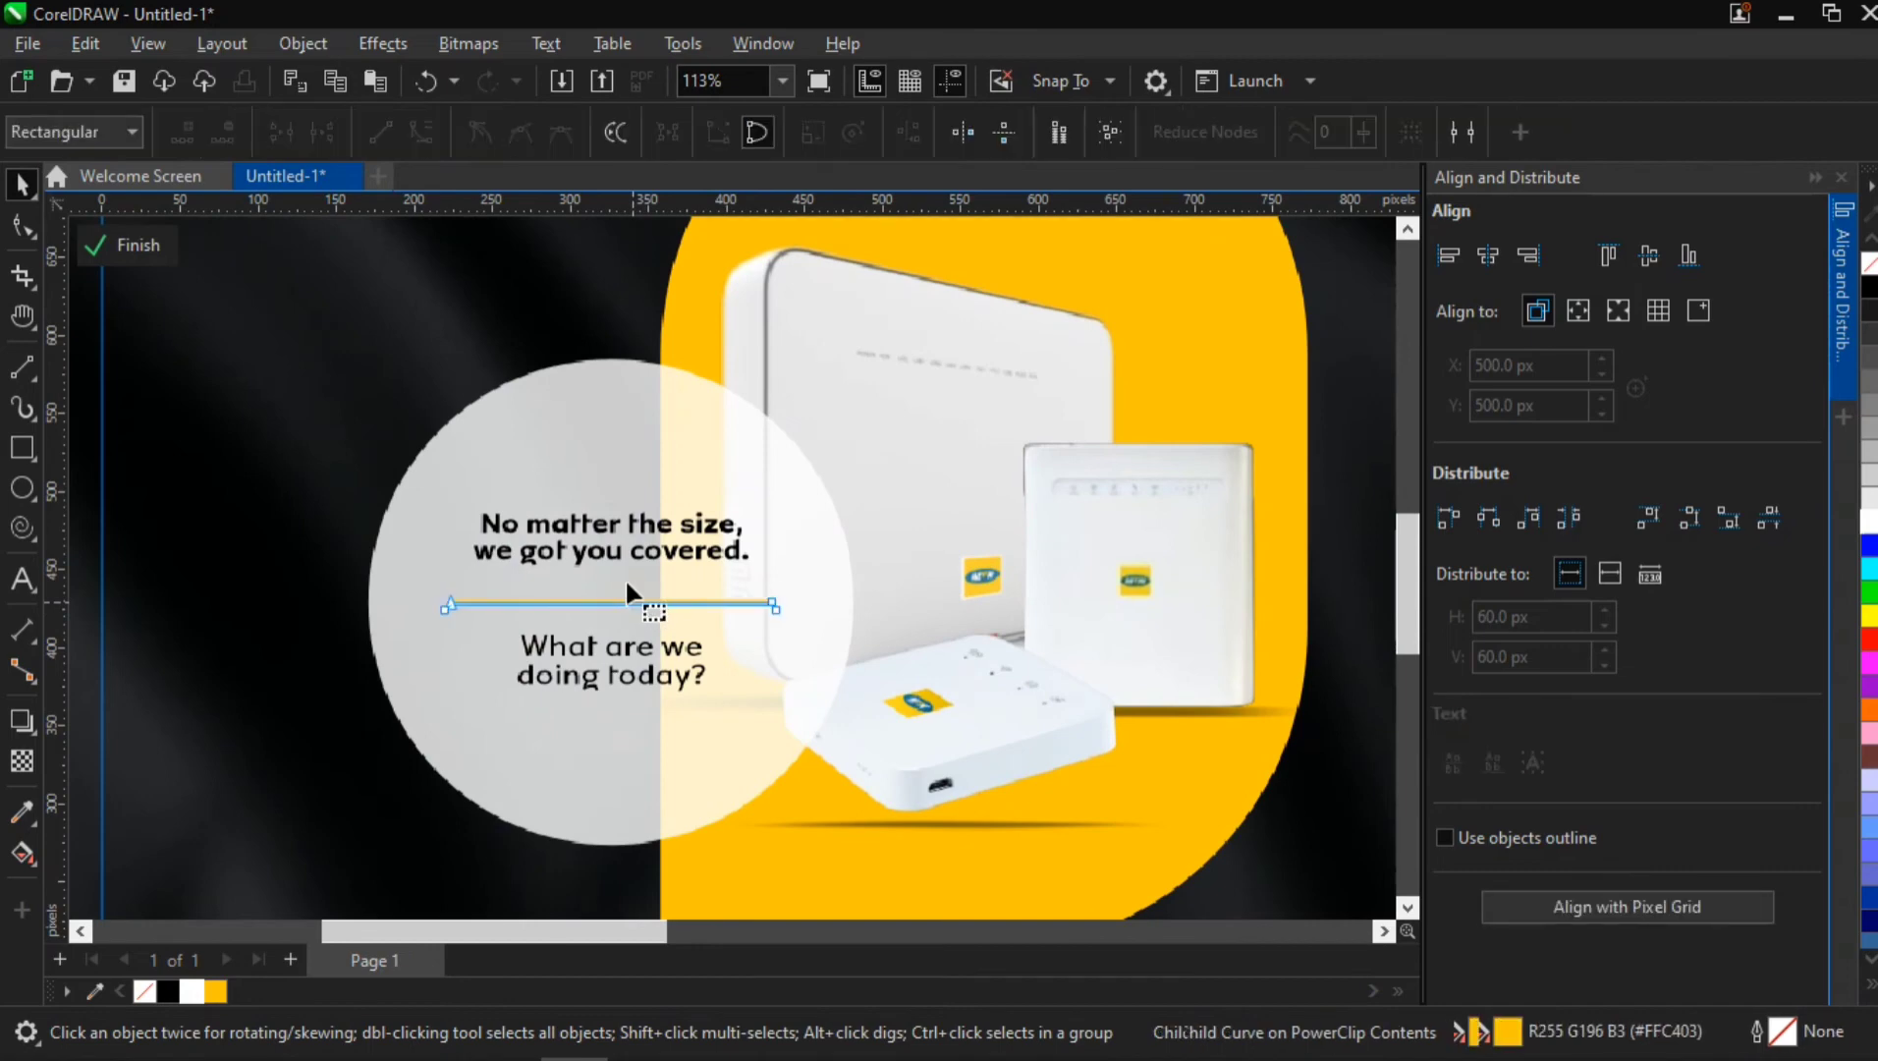
{"action": "left_click", "coordinate": [18, 185]}
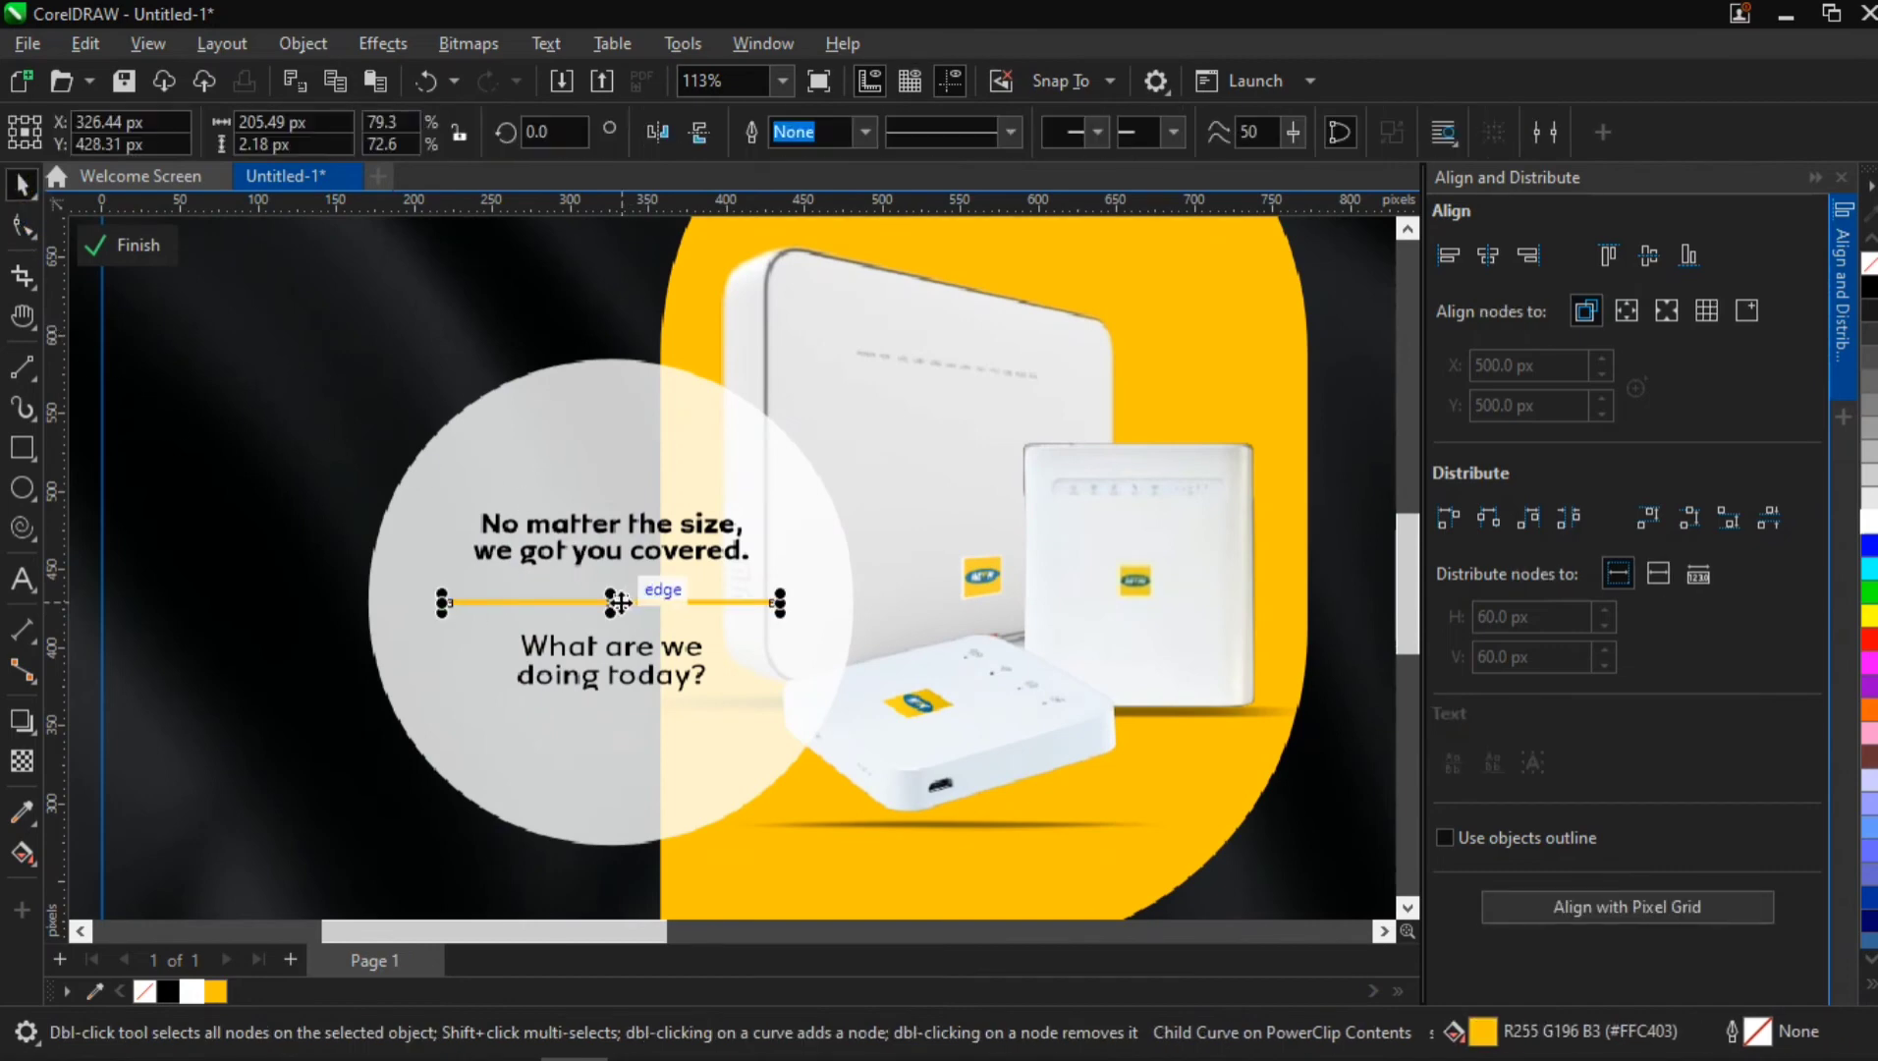
{"action": "left_click_drag", "start_coordinate": [618, 586], "coordinate": [617, 581]}
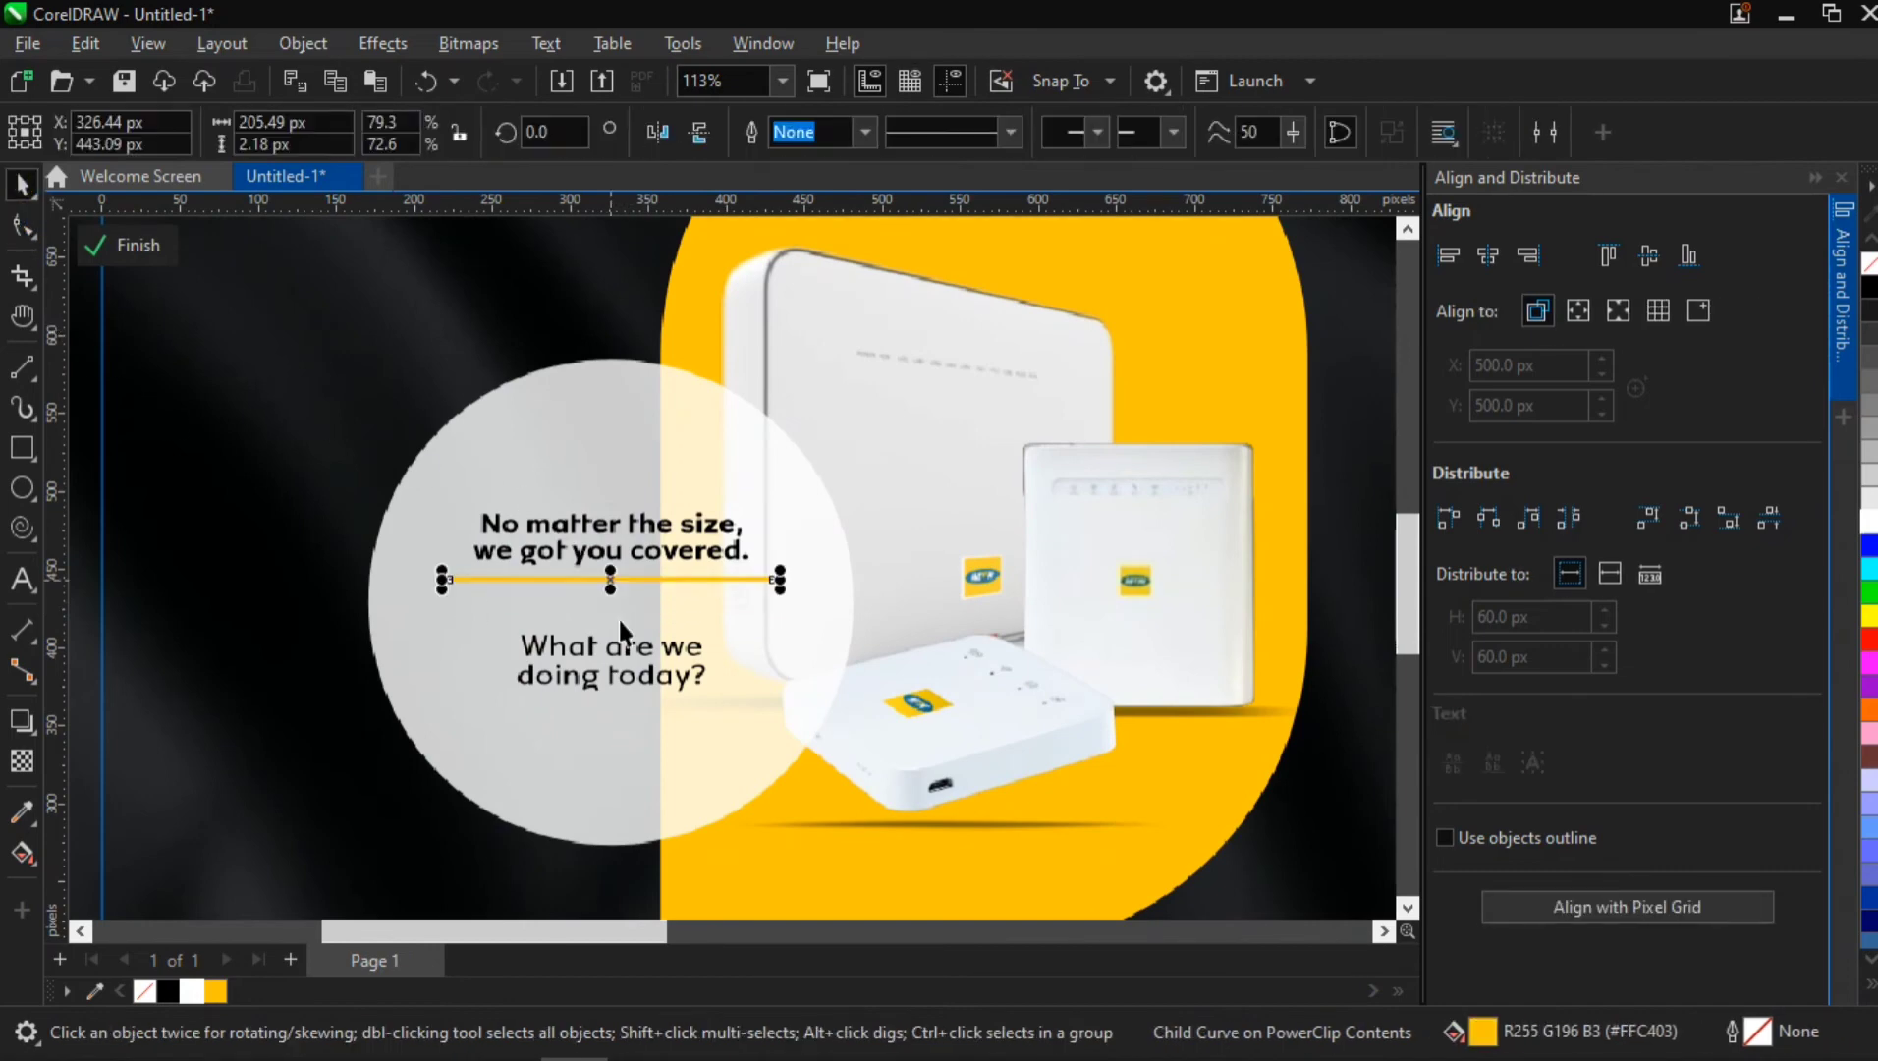
{"action": "left_click", "coordinate": [604, 657]}
{"action": "left_click_drag", "start_coordinate": [604, 657], "coordinate": [615, 587]}
Scale the tightened tagline group up to about 239 px wide and centre it horizontally and vertically on the circle
{"action": "left_click", "coordinate": [612, 548]}
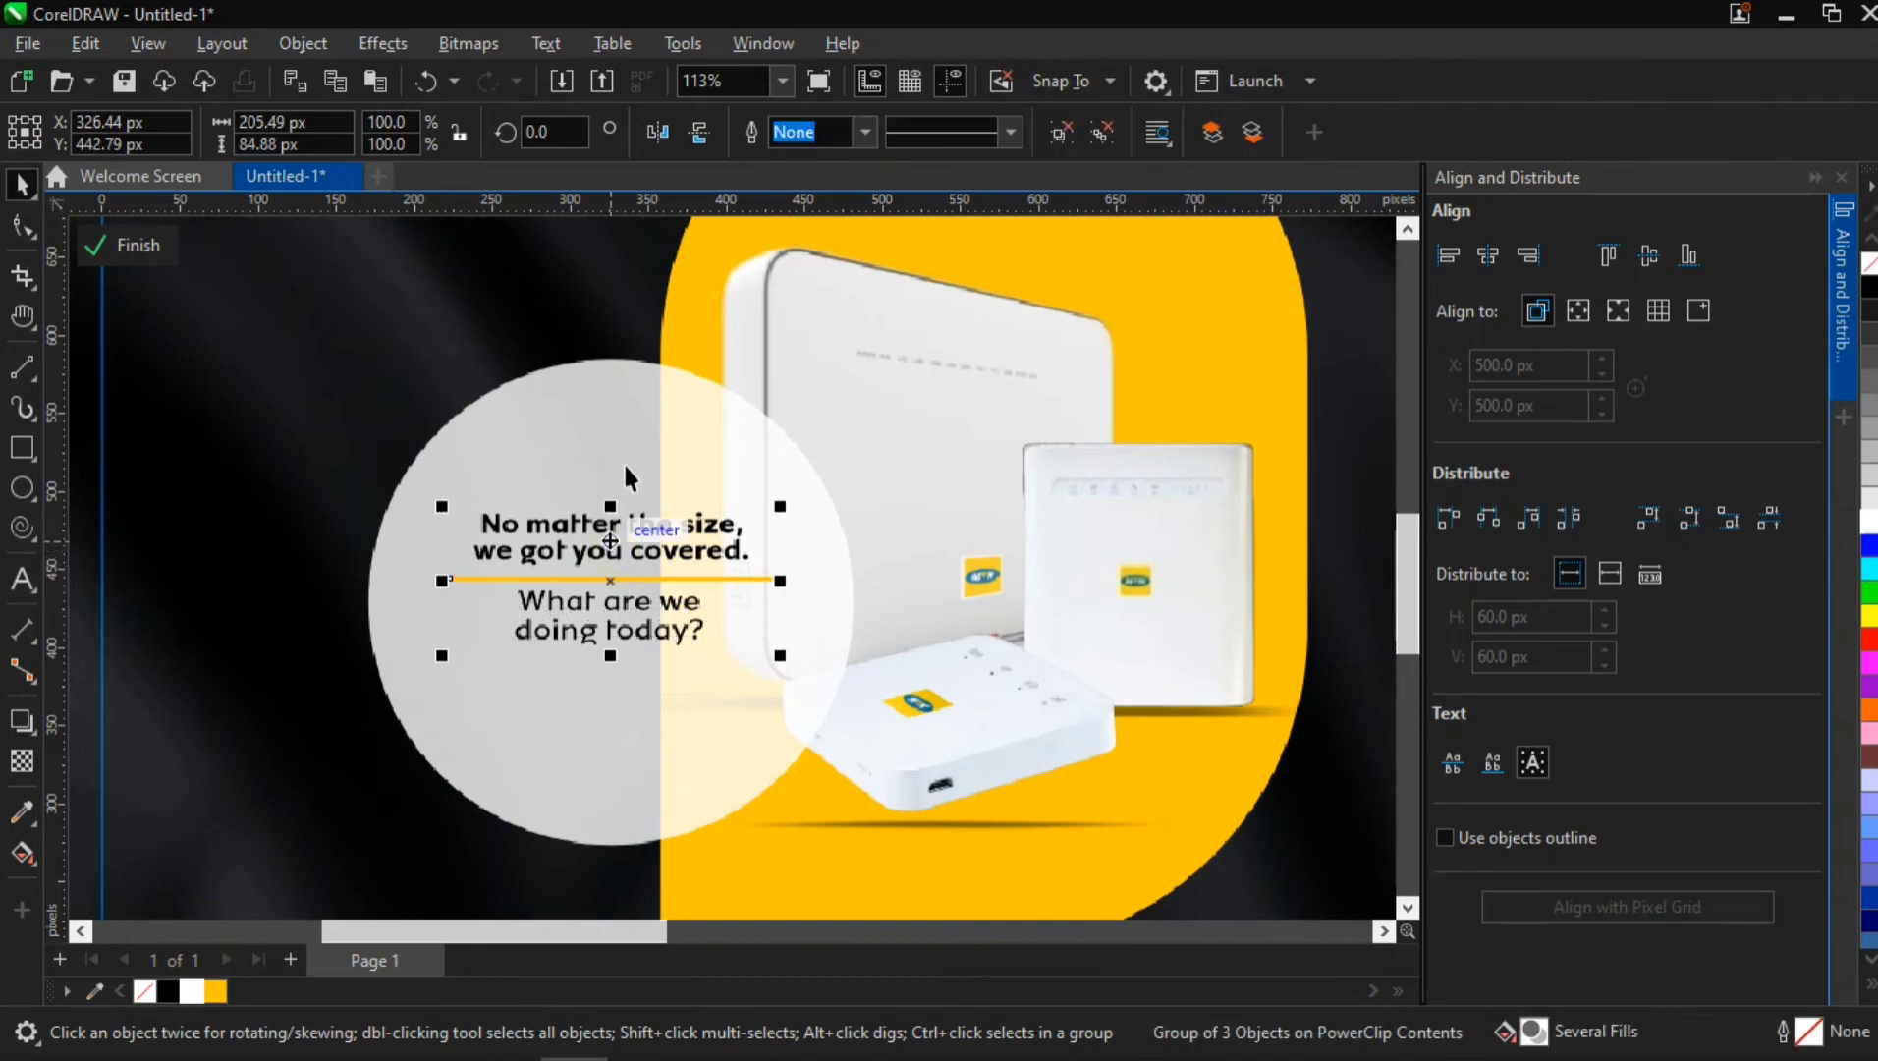
{"action": "left_click_drag", "start_coordinate": [780, 655], "coordinate": [806, 665]}
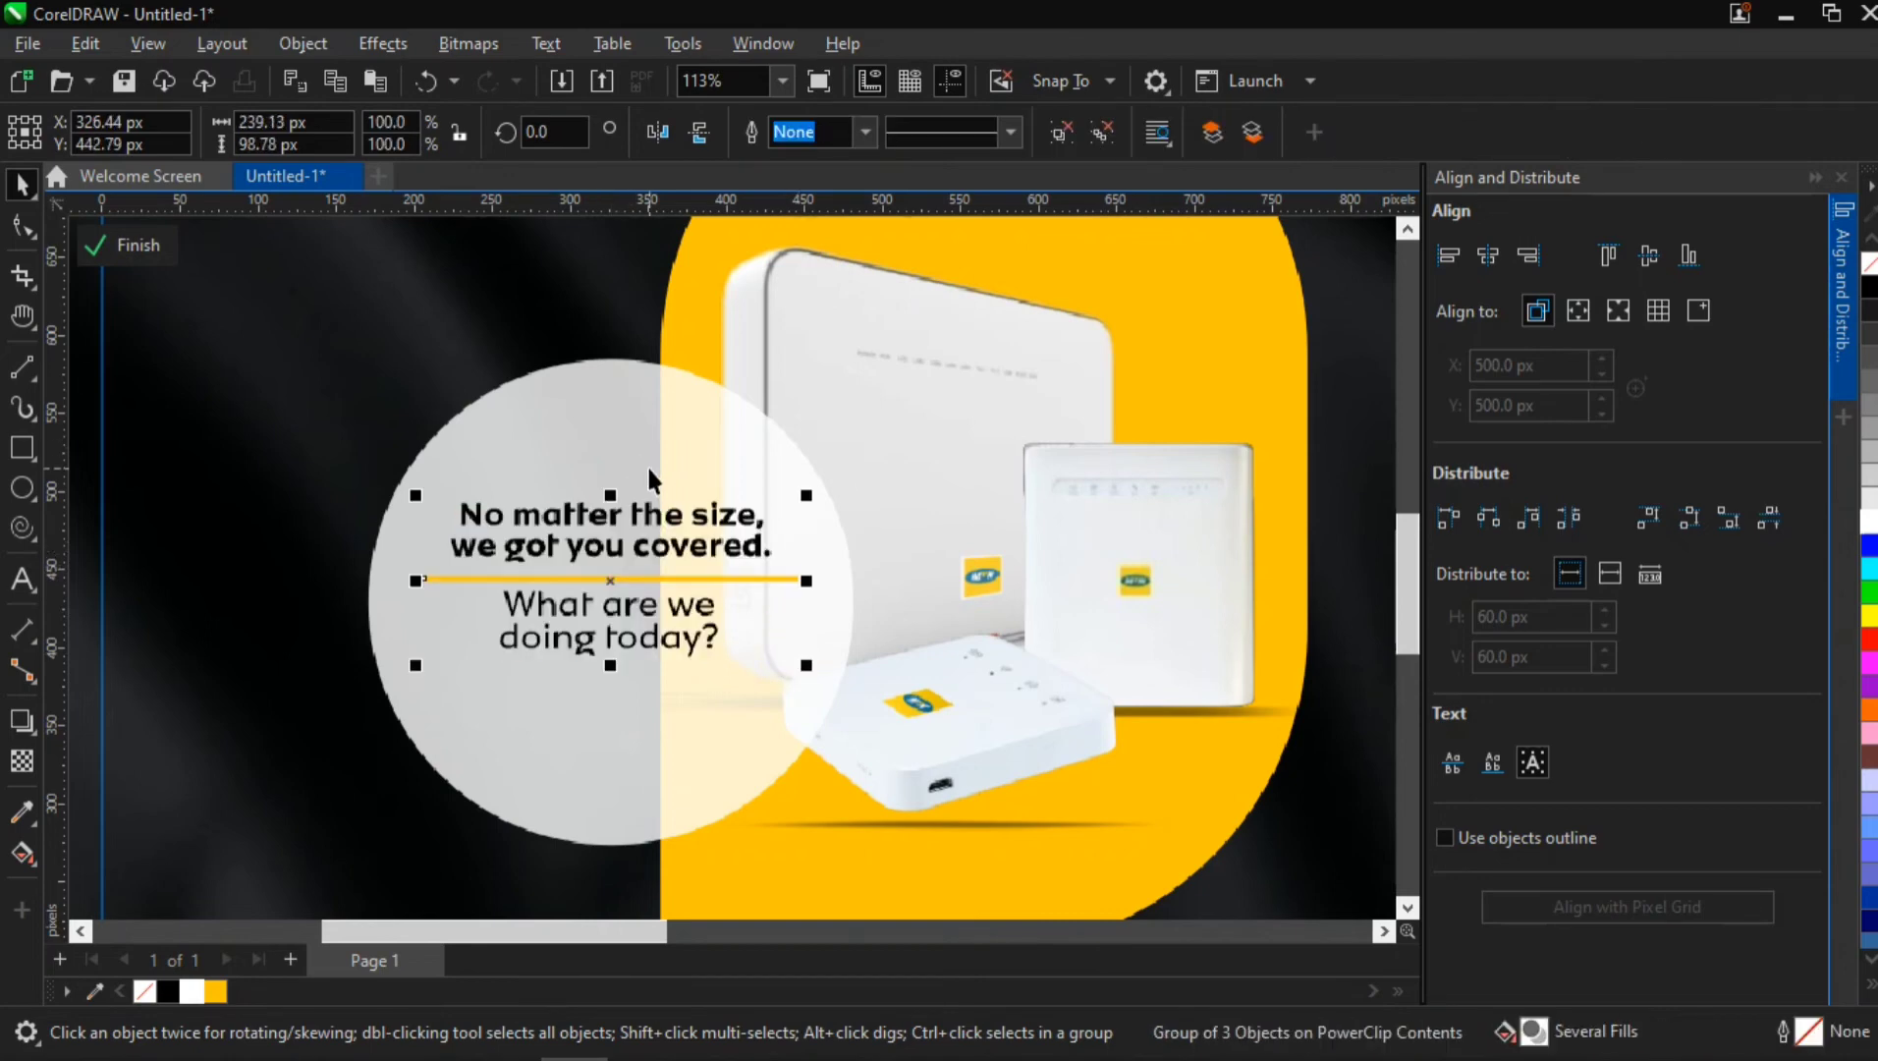
{"action": "left_click", "coordinate": [648, 464], "text": "shift"}
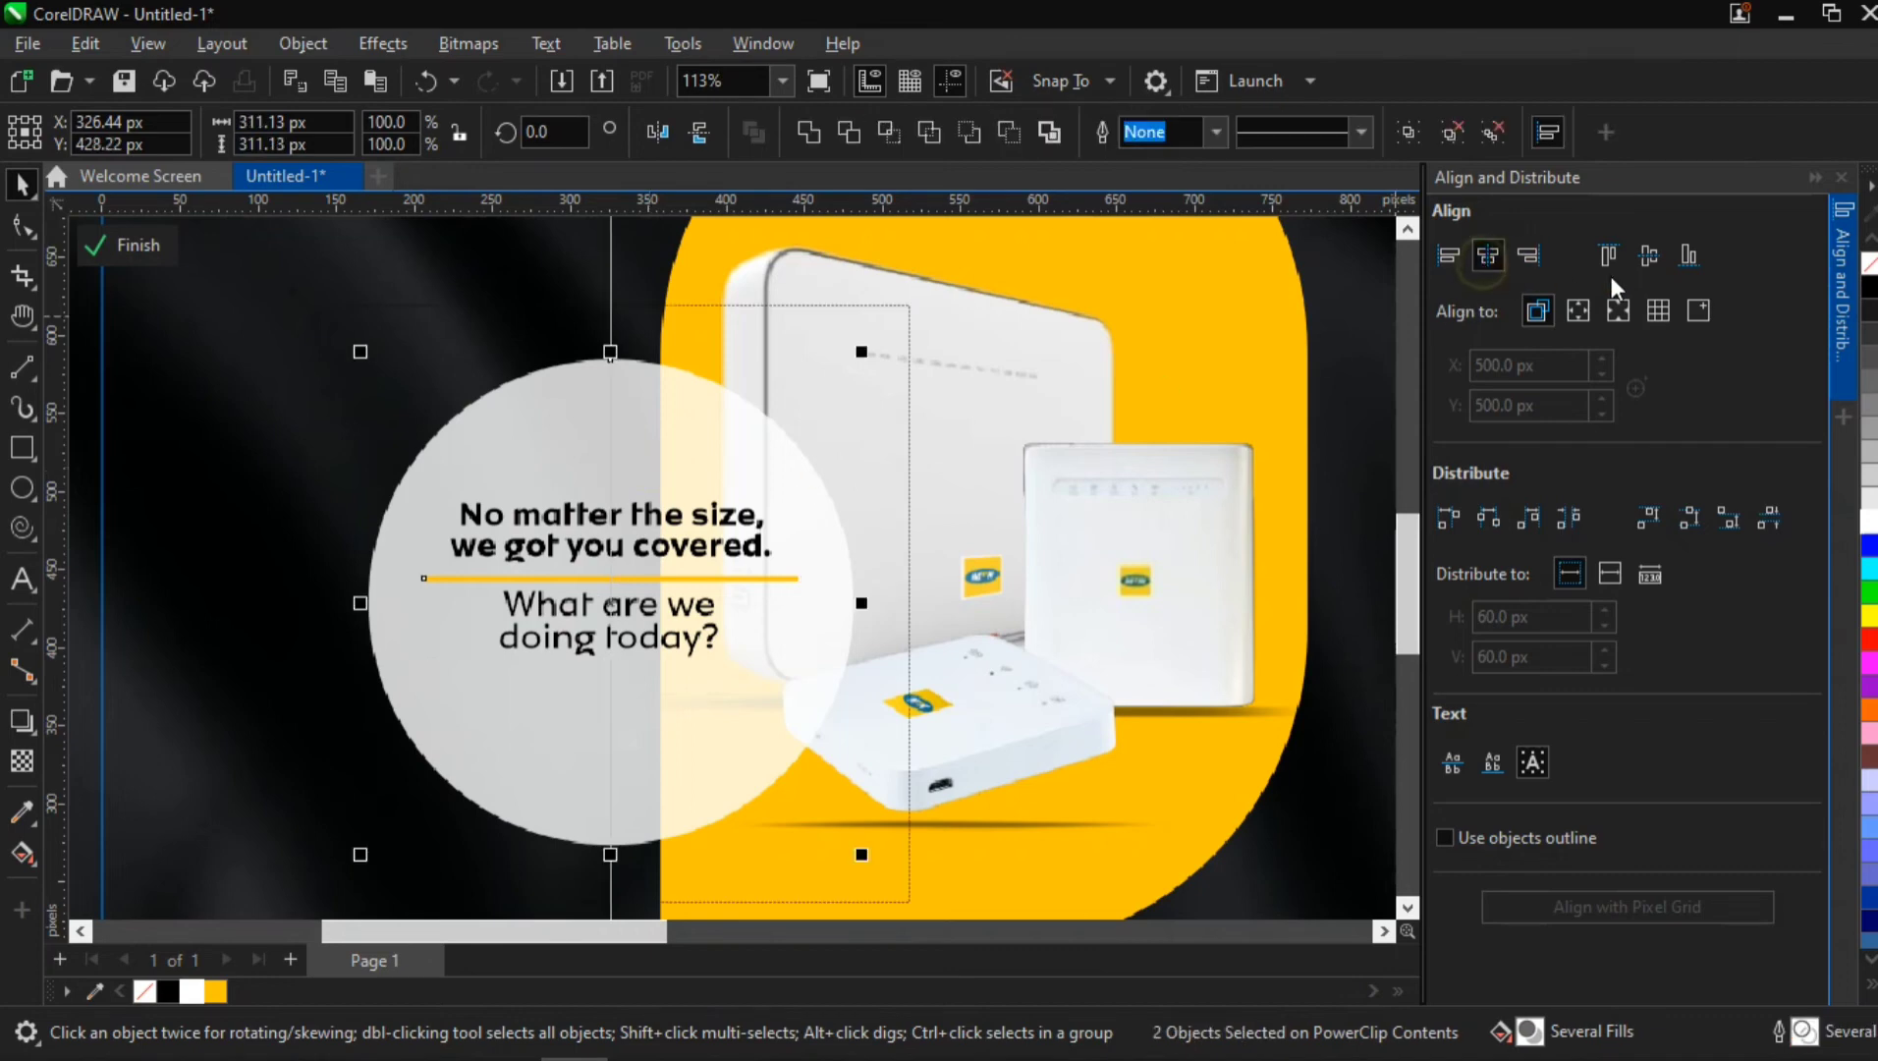
{"action": "left_click", "coordinate": [1644, 259]}
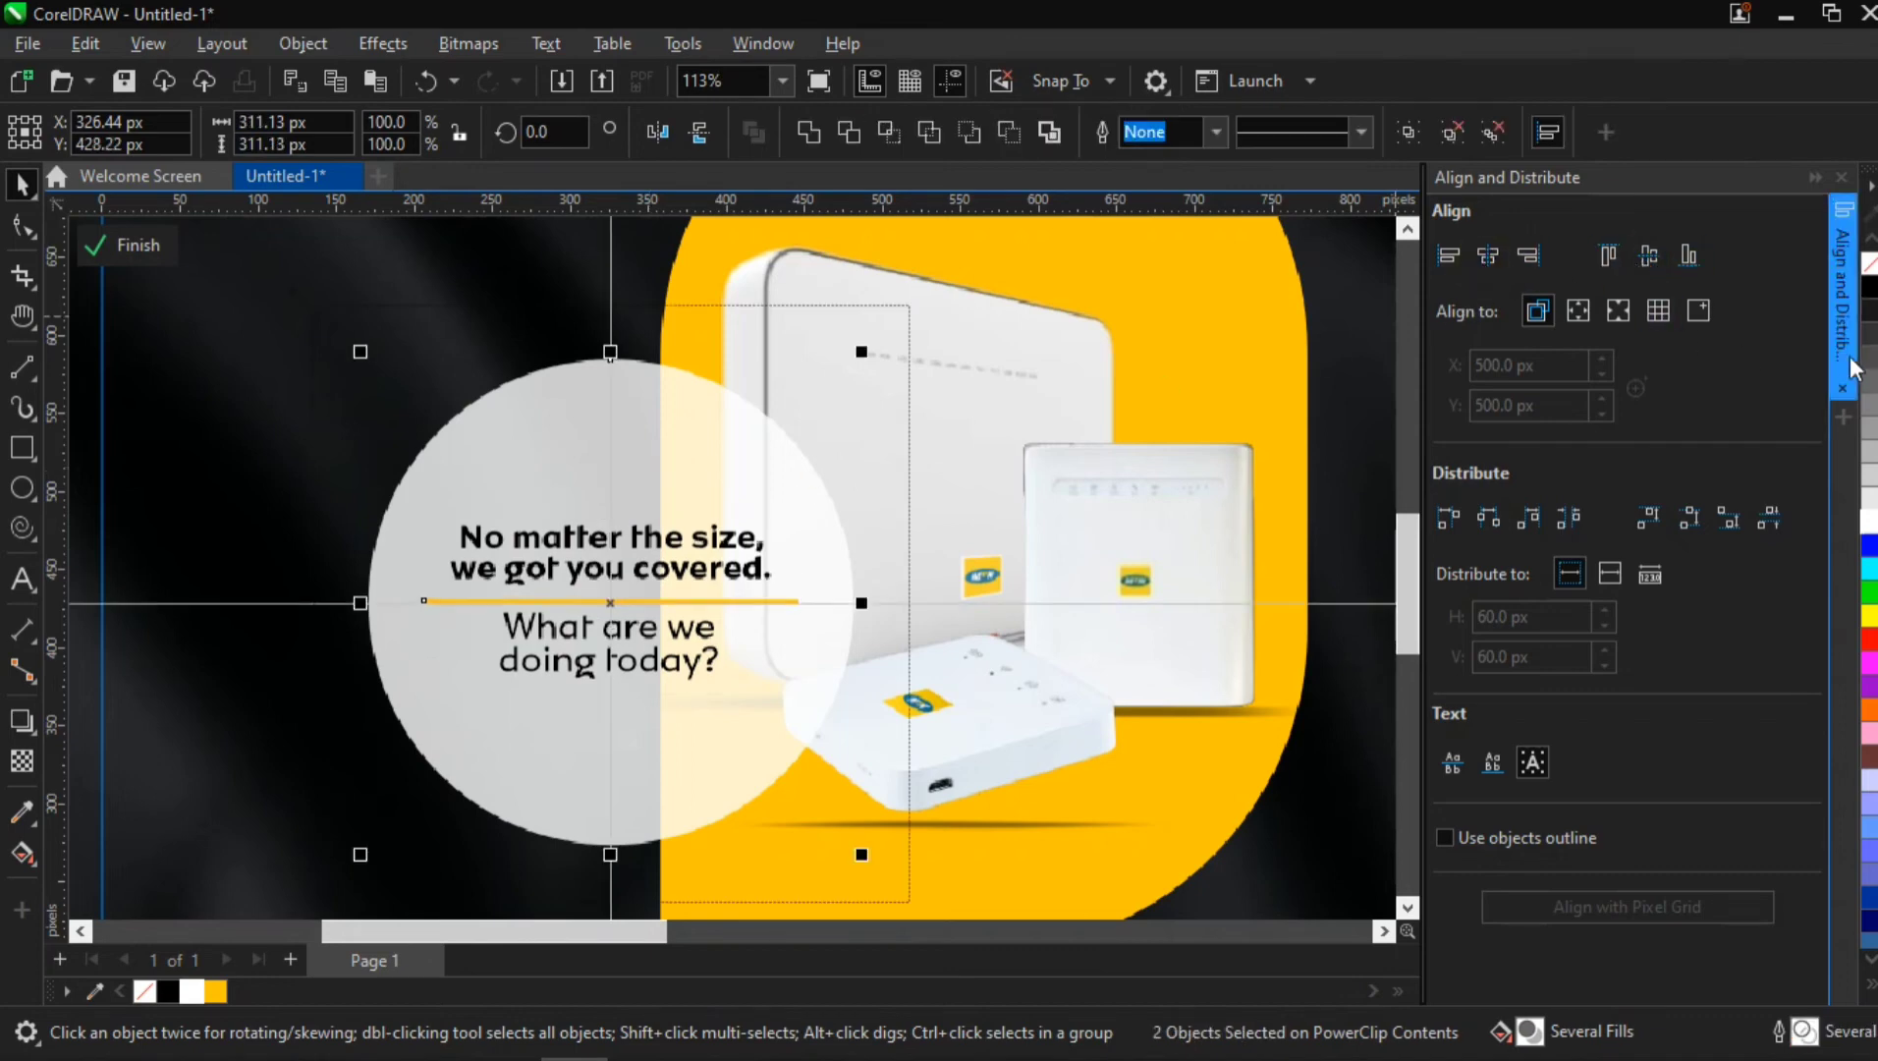
{"action": "left_click", "coordinate": [191, 524], "text": "ctrl"}
{"action": "scroll", "coordinate": [741, 696], "scroll_direction": "down", "scroll_amount": 3}
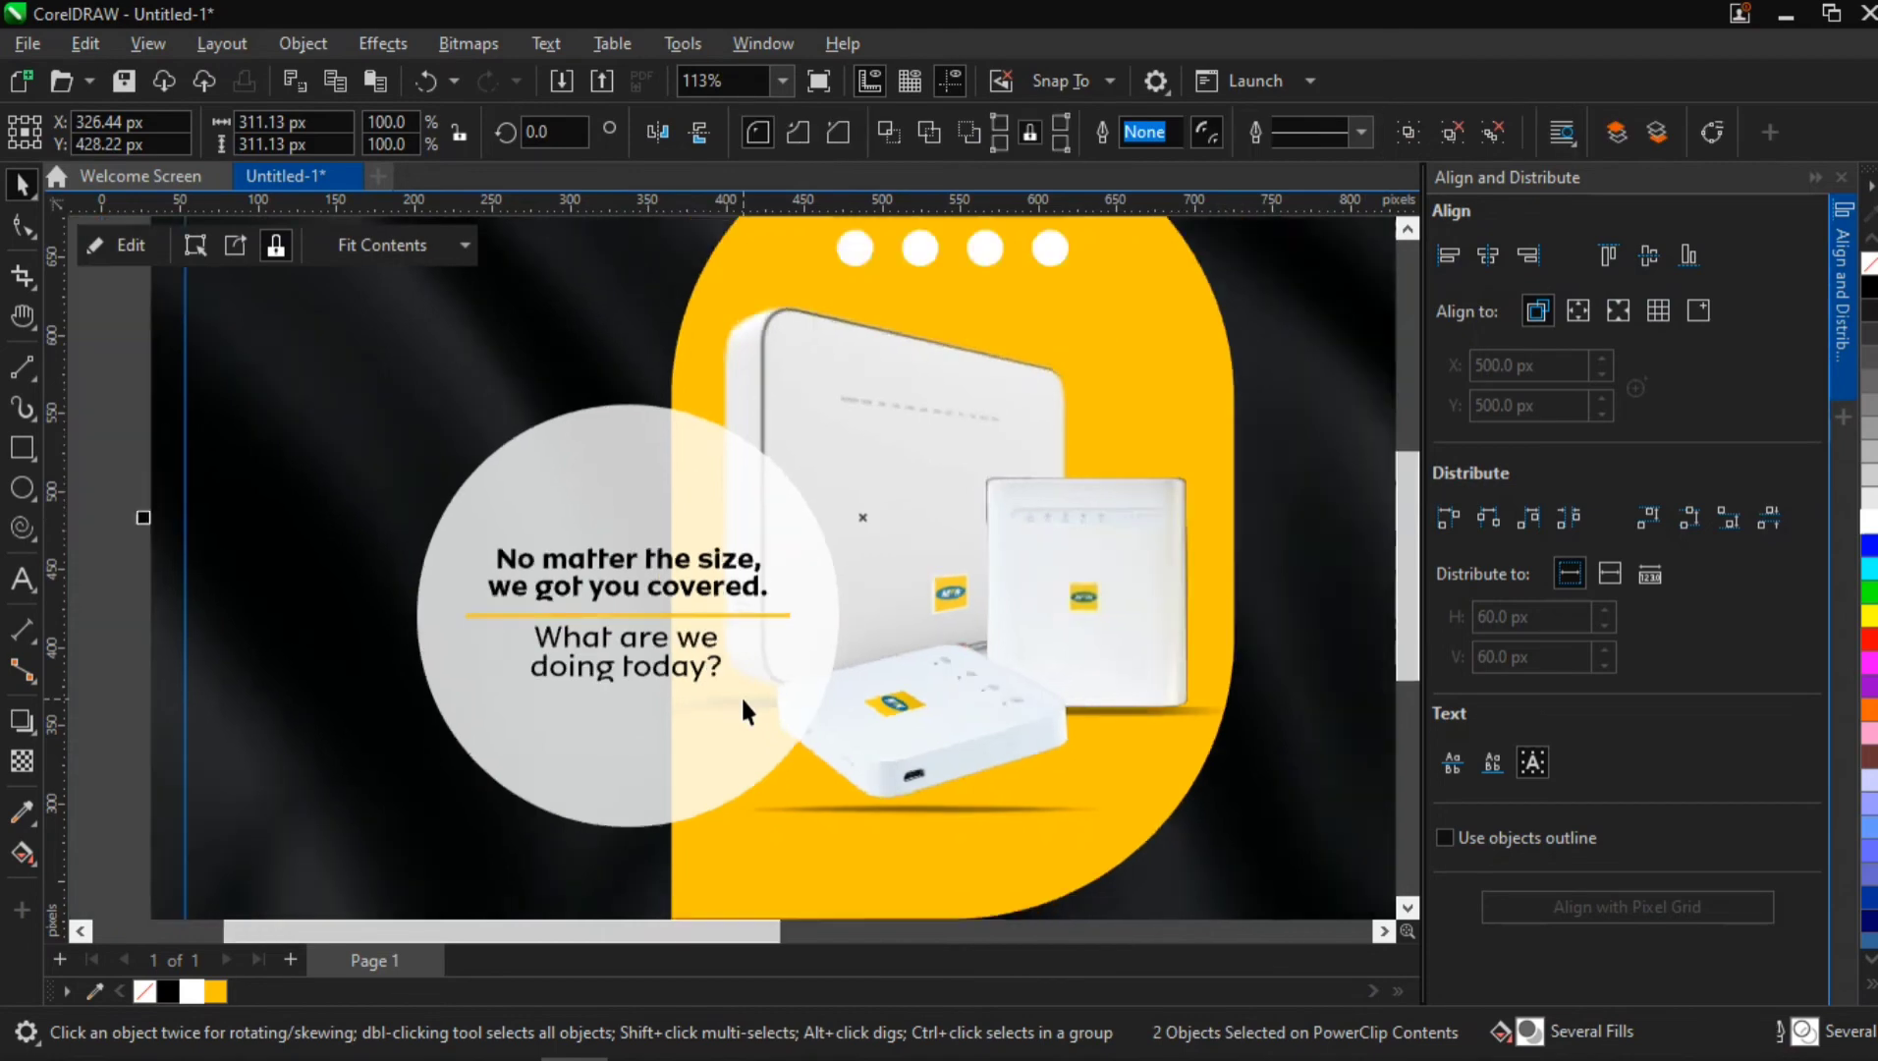
{"action": "left_click", "coordinate": [238, 686]}
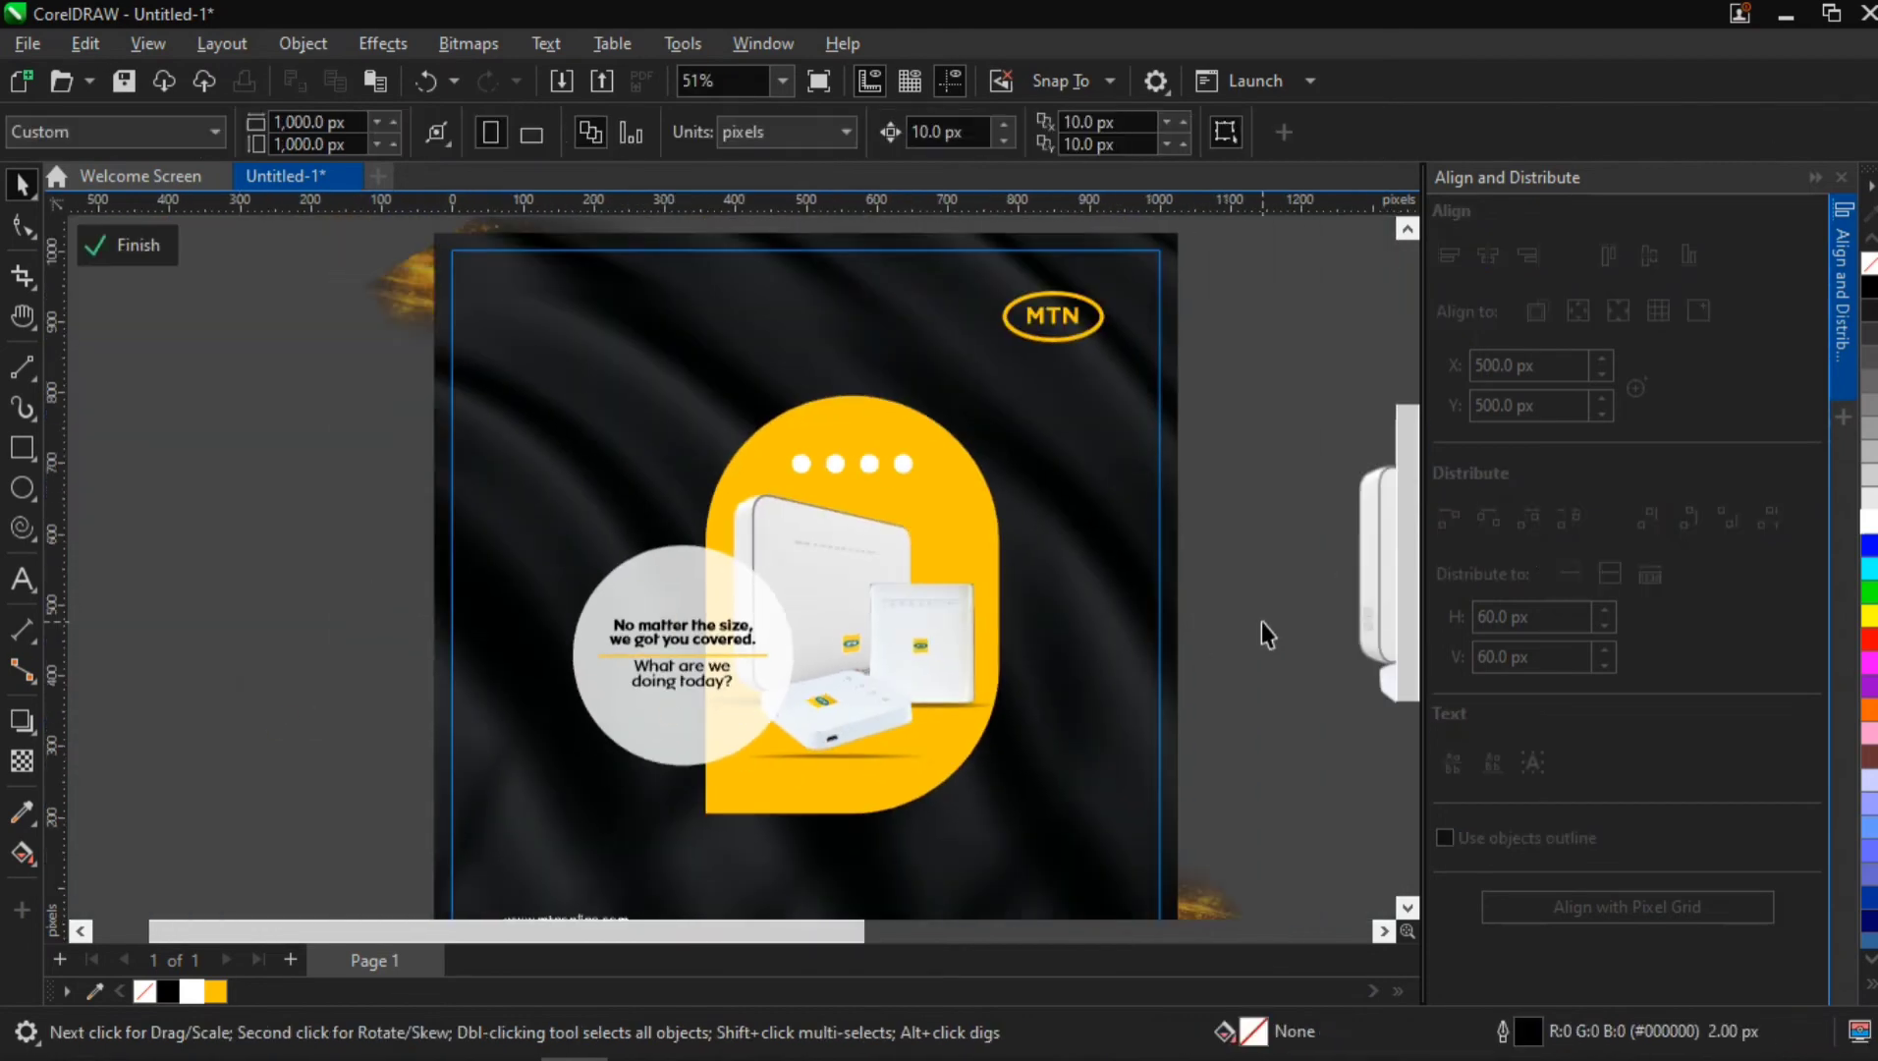
Collapse the Align and Distribute panel and place a spare copy of the dark fabric background beside the flyer, about 1,494 px to its left
{"action": "left_click", "coordinate": [1850, 289]}
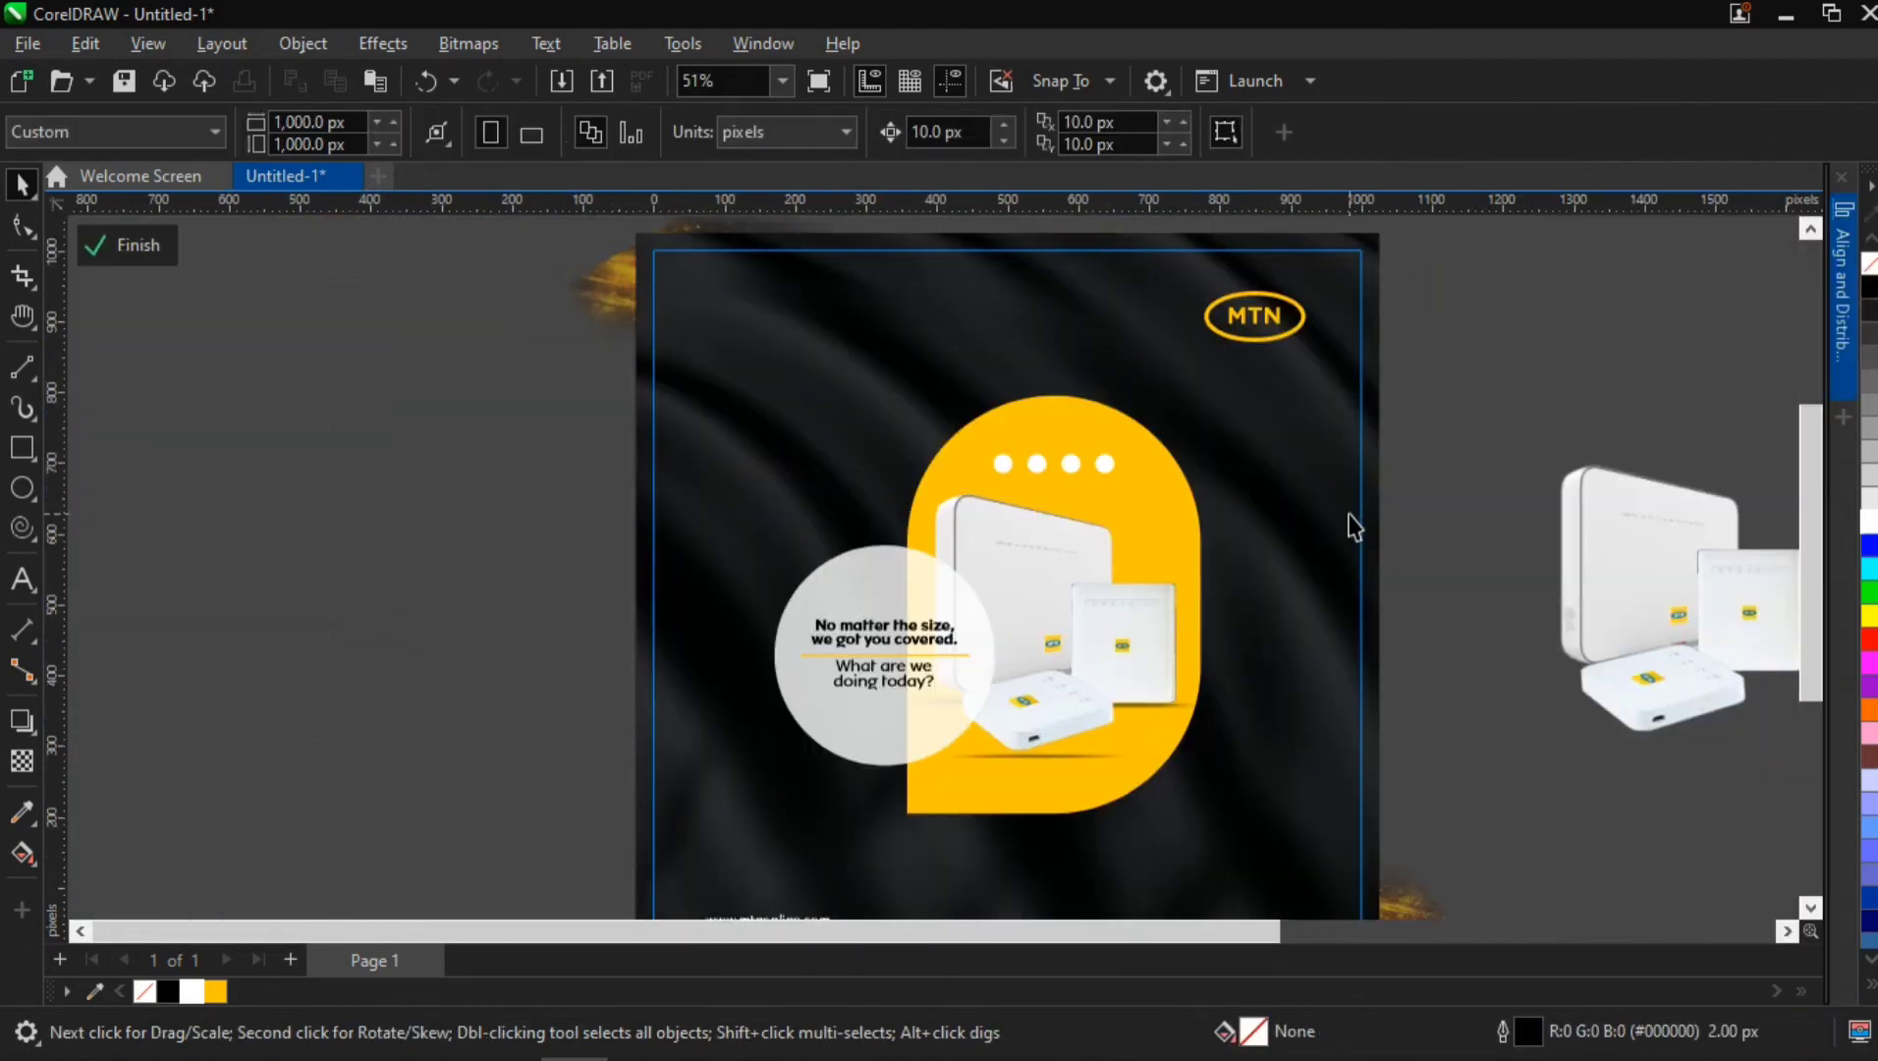
{"action": "scroll", "coordinate": [1307, 678], "scroll_direction": "down", "scroll_amount": 2}
{"action": "left_click_drag", "start_coordinate": [1307, 678], "coordinate": [997, 653]}
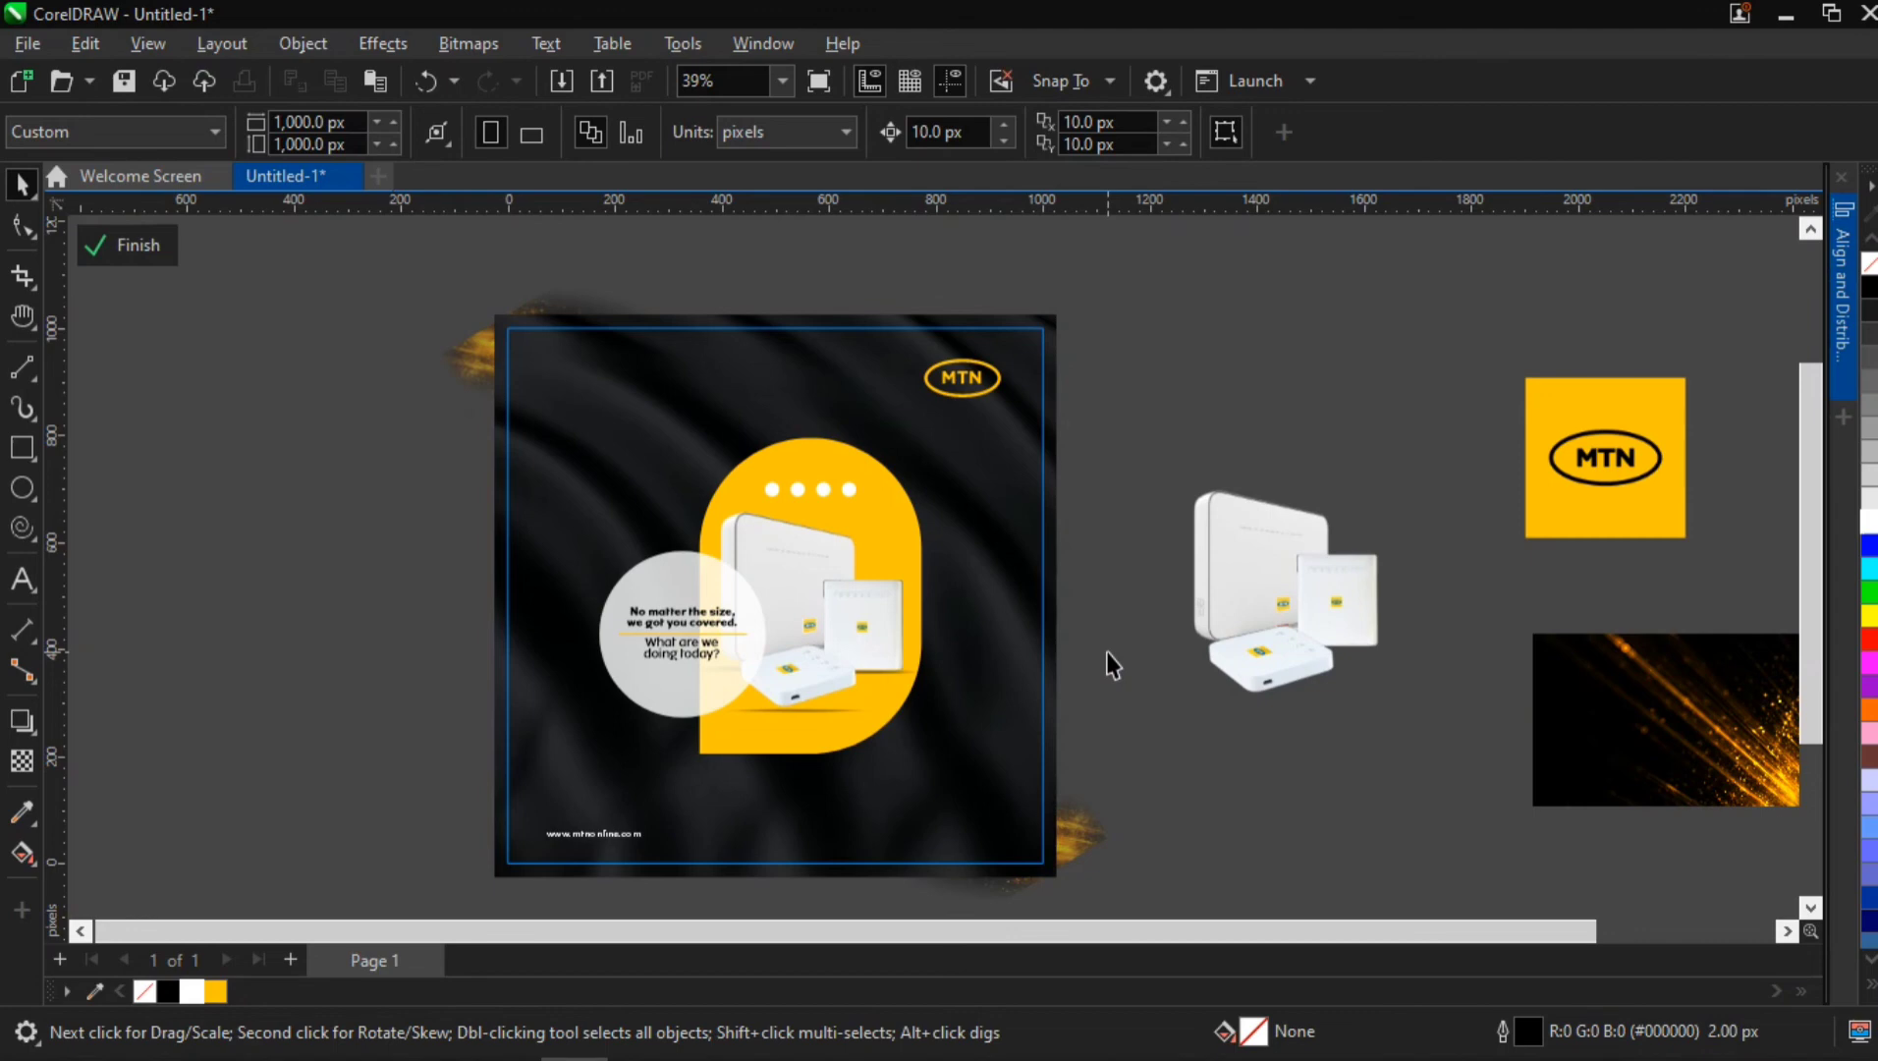
{"action": "left_click", "coordinate": [626, 400]}
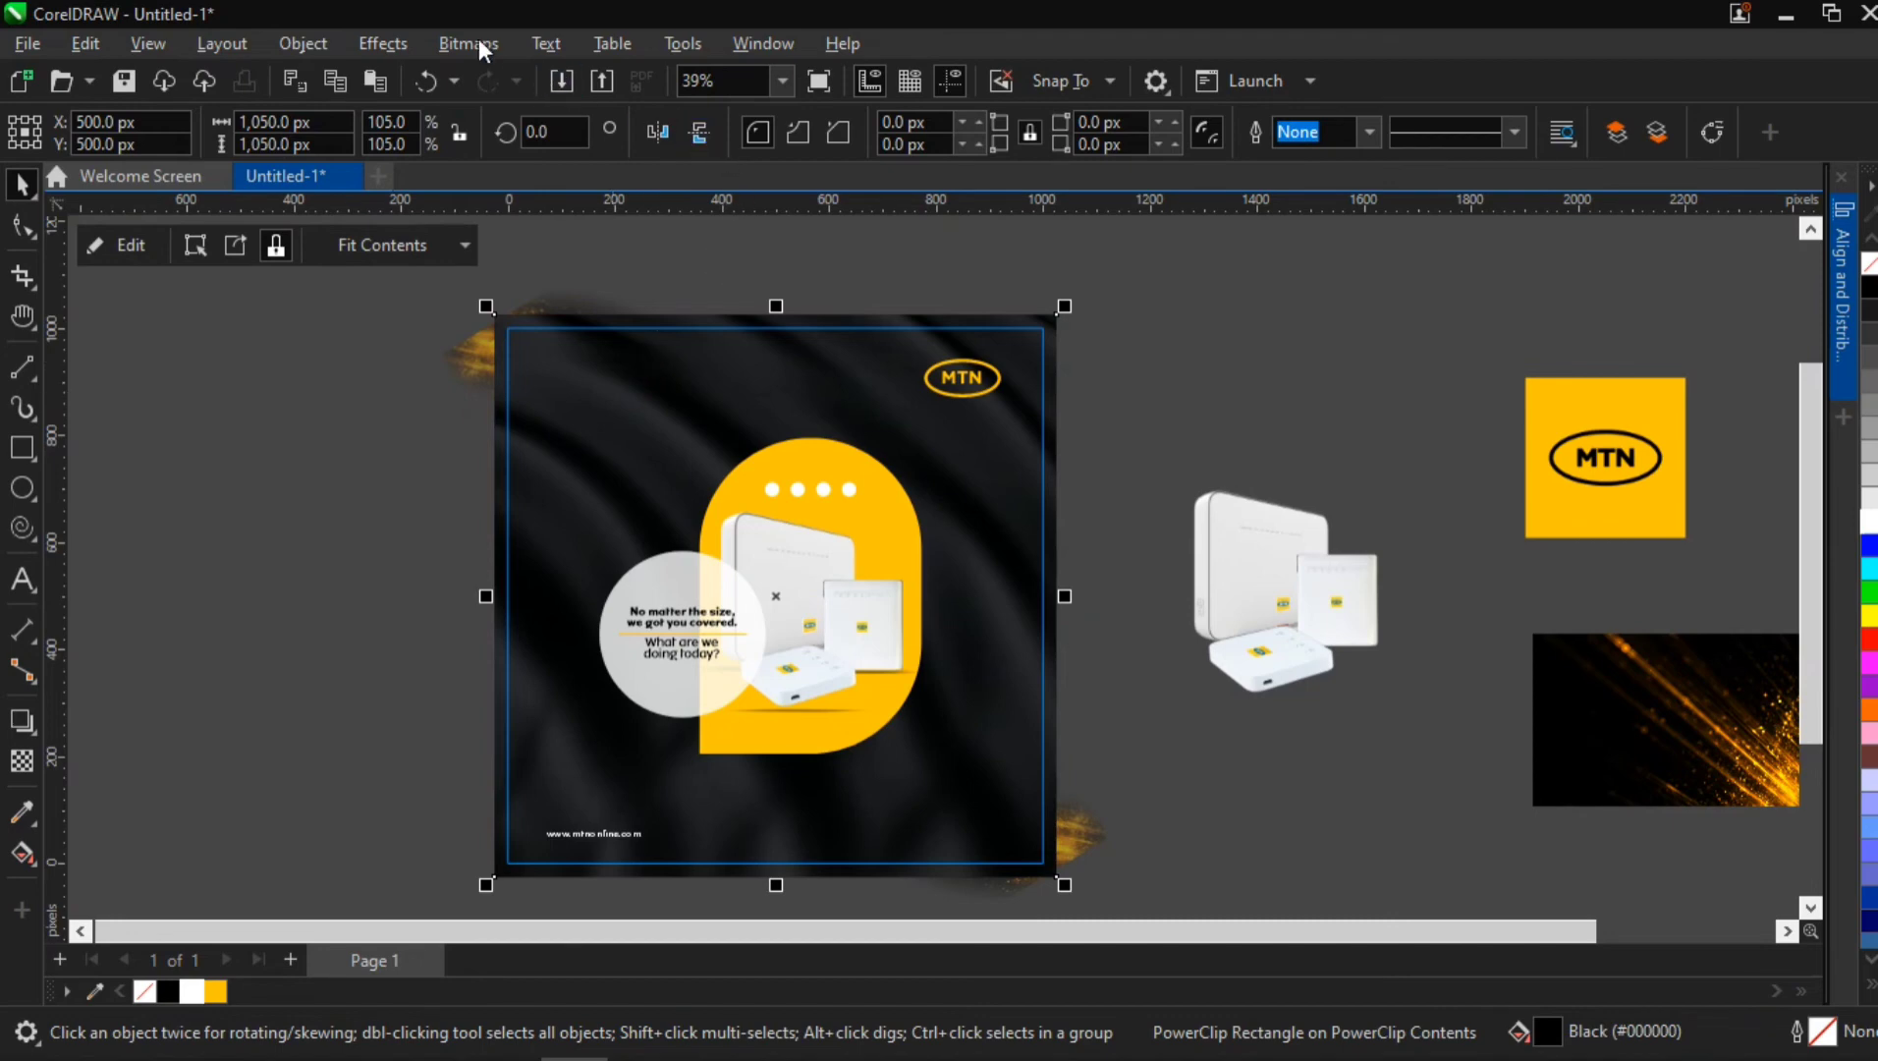
{"action": "left_click_drag", "start_coordinate": [1002, 497], "coordinate": [204, 449]}
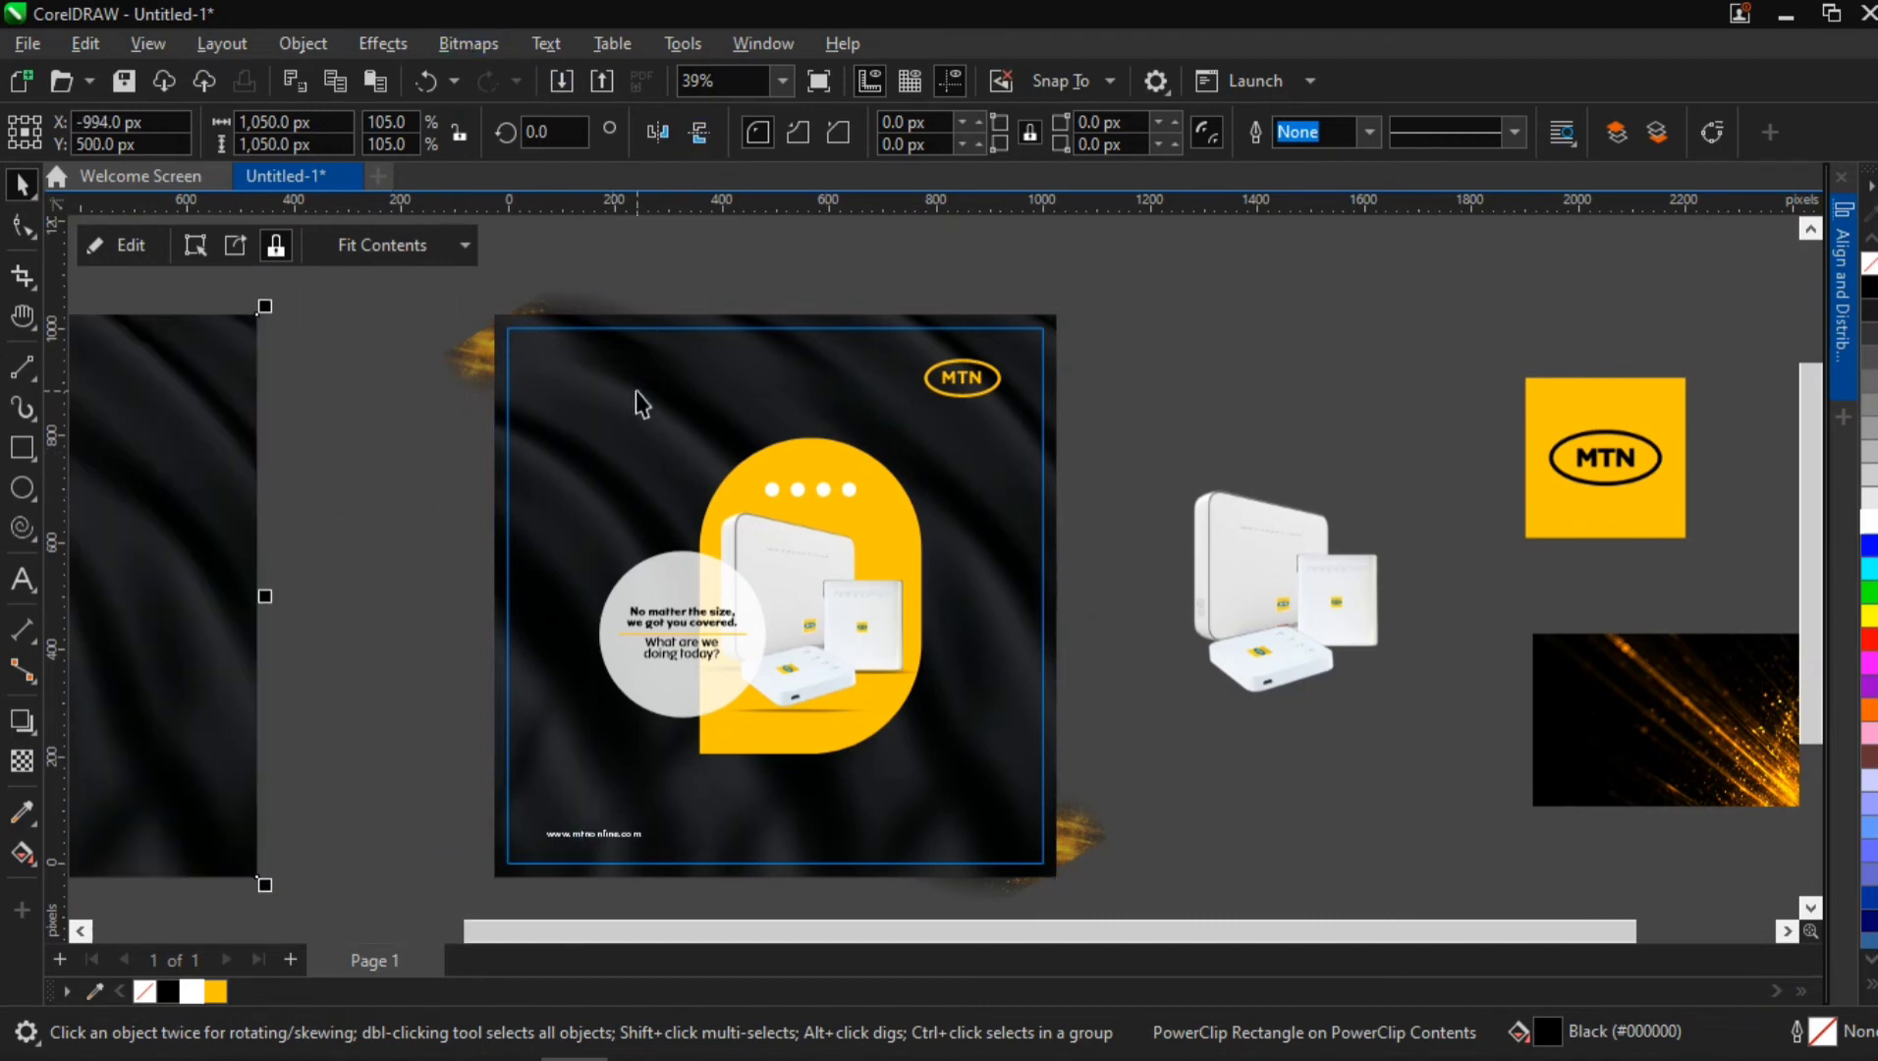
Convert the original dark fabric background inside the PowerClip to a bitmap
{"action": "left_click", "coordinate": [635, 390]}
{"action": "left_click", "coordinate": [468, 45]}
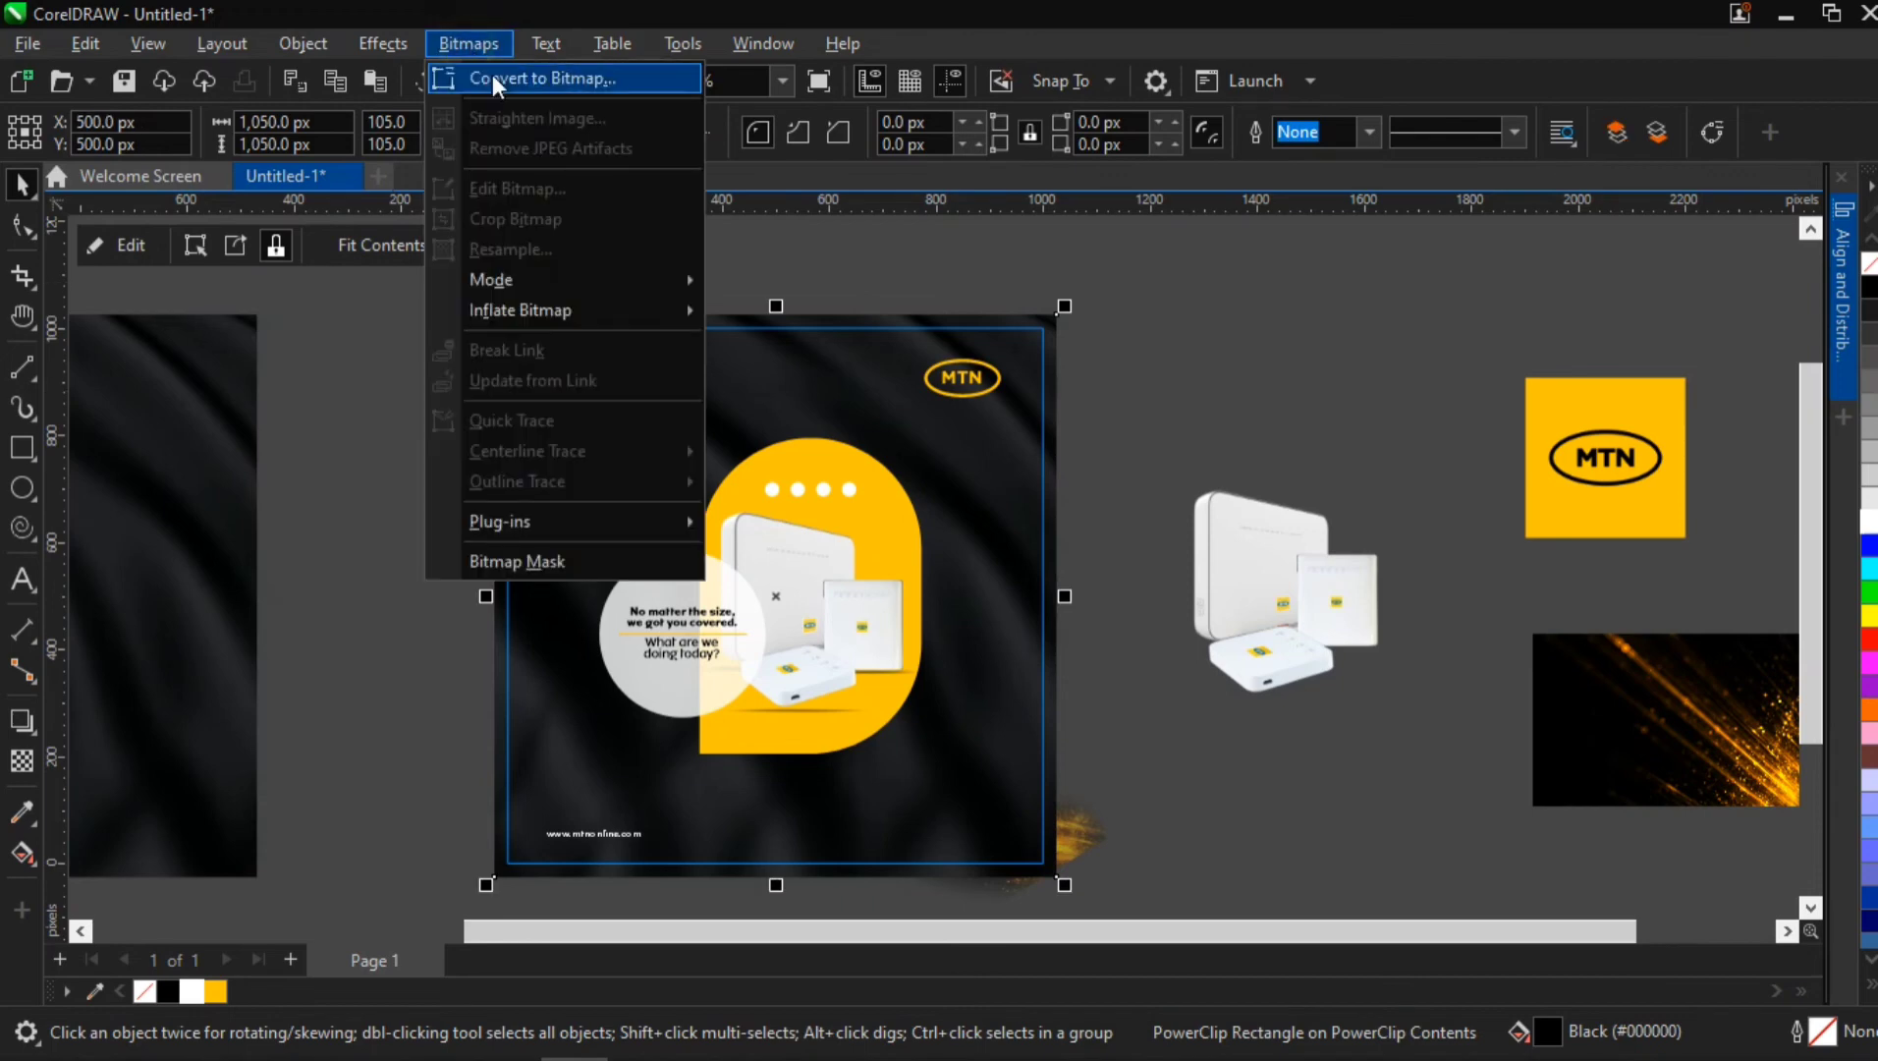
{"action": "left_click", "coordinate": [496, 75]}
{"action": "left_click", "coordinate": [979, 692]}
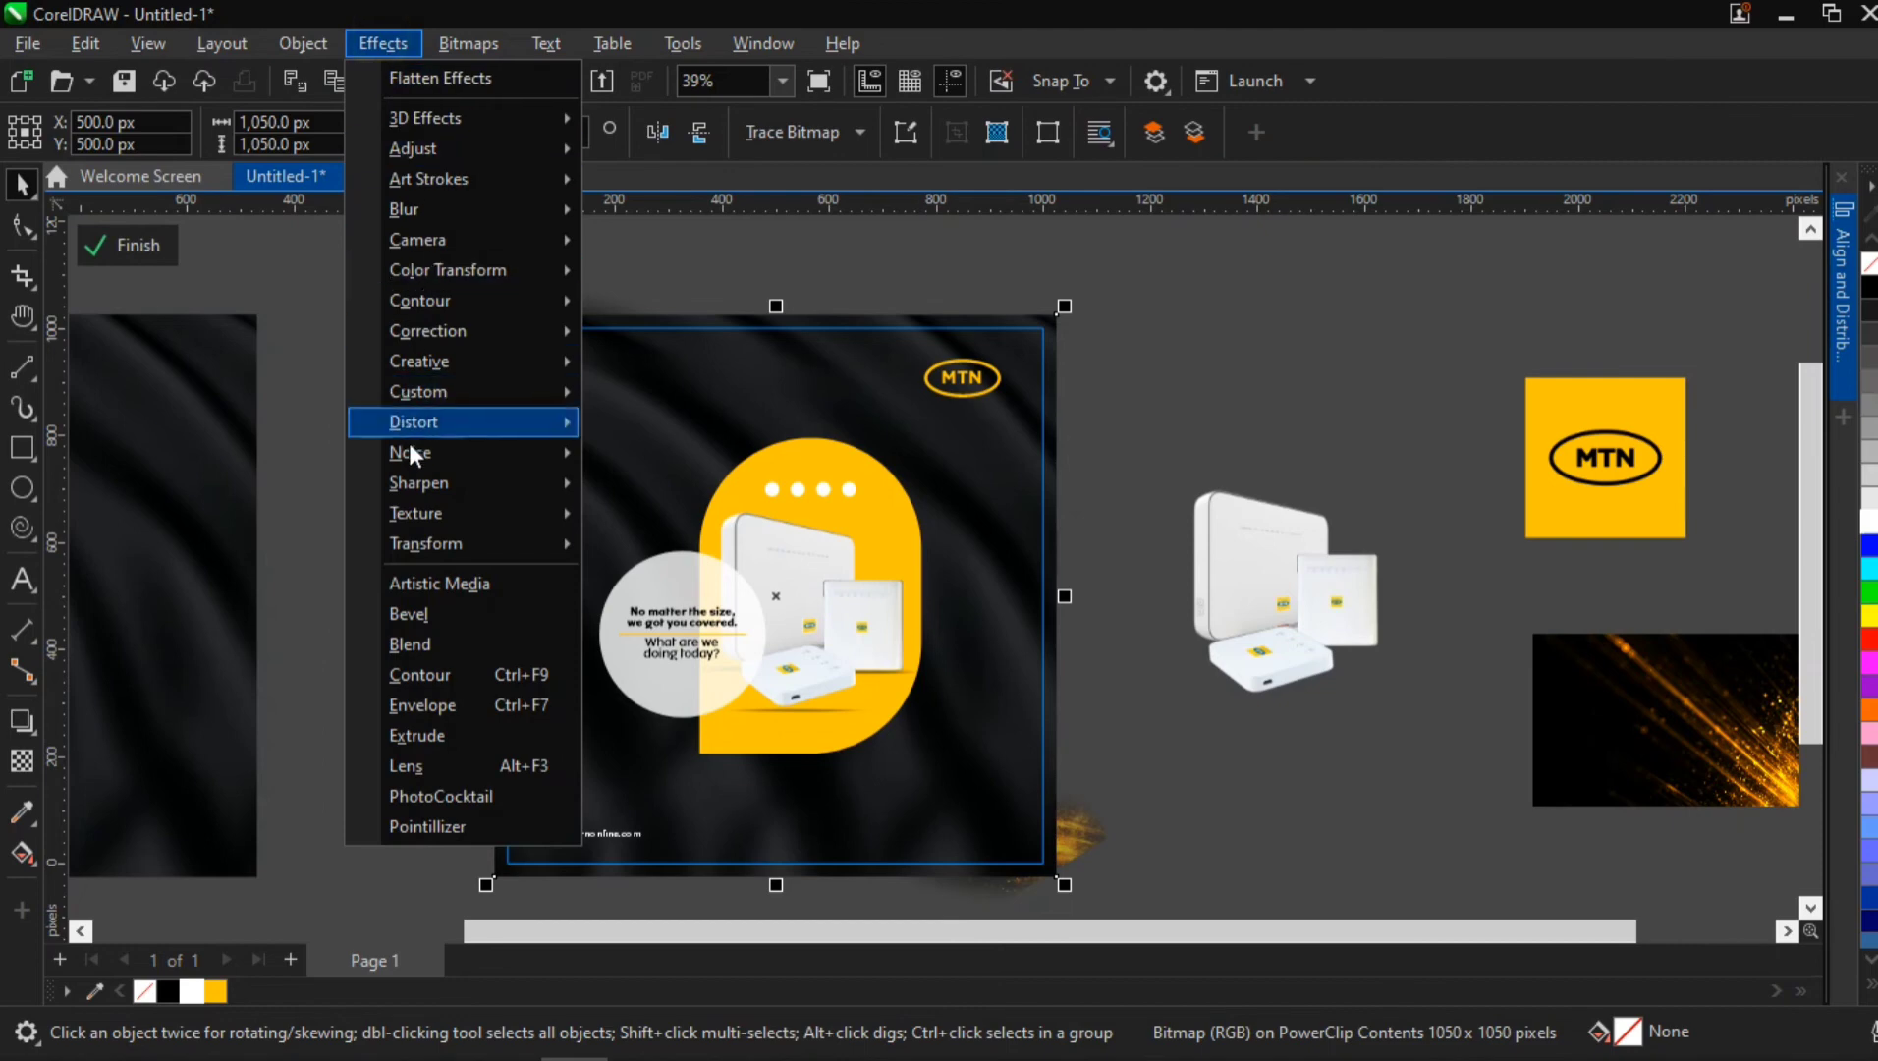
{"action": "mouse_move", "coordinate": [434, 454]}
{"action": "left_click", "coordinate": [659, 457]}
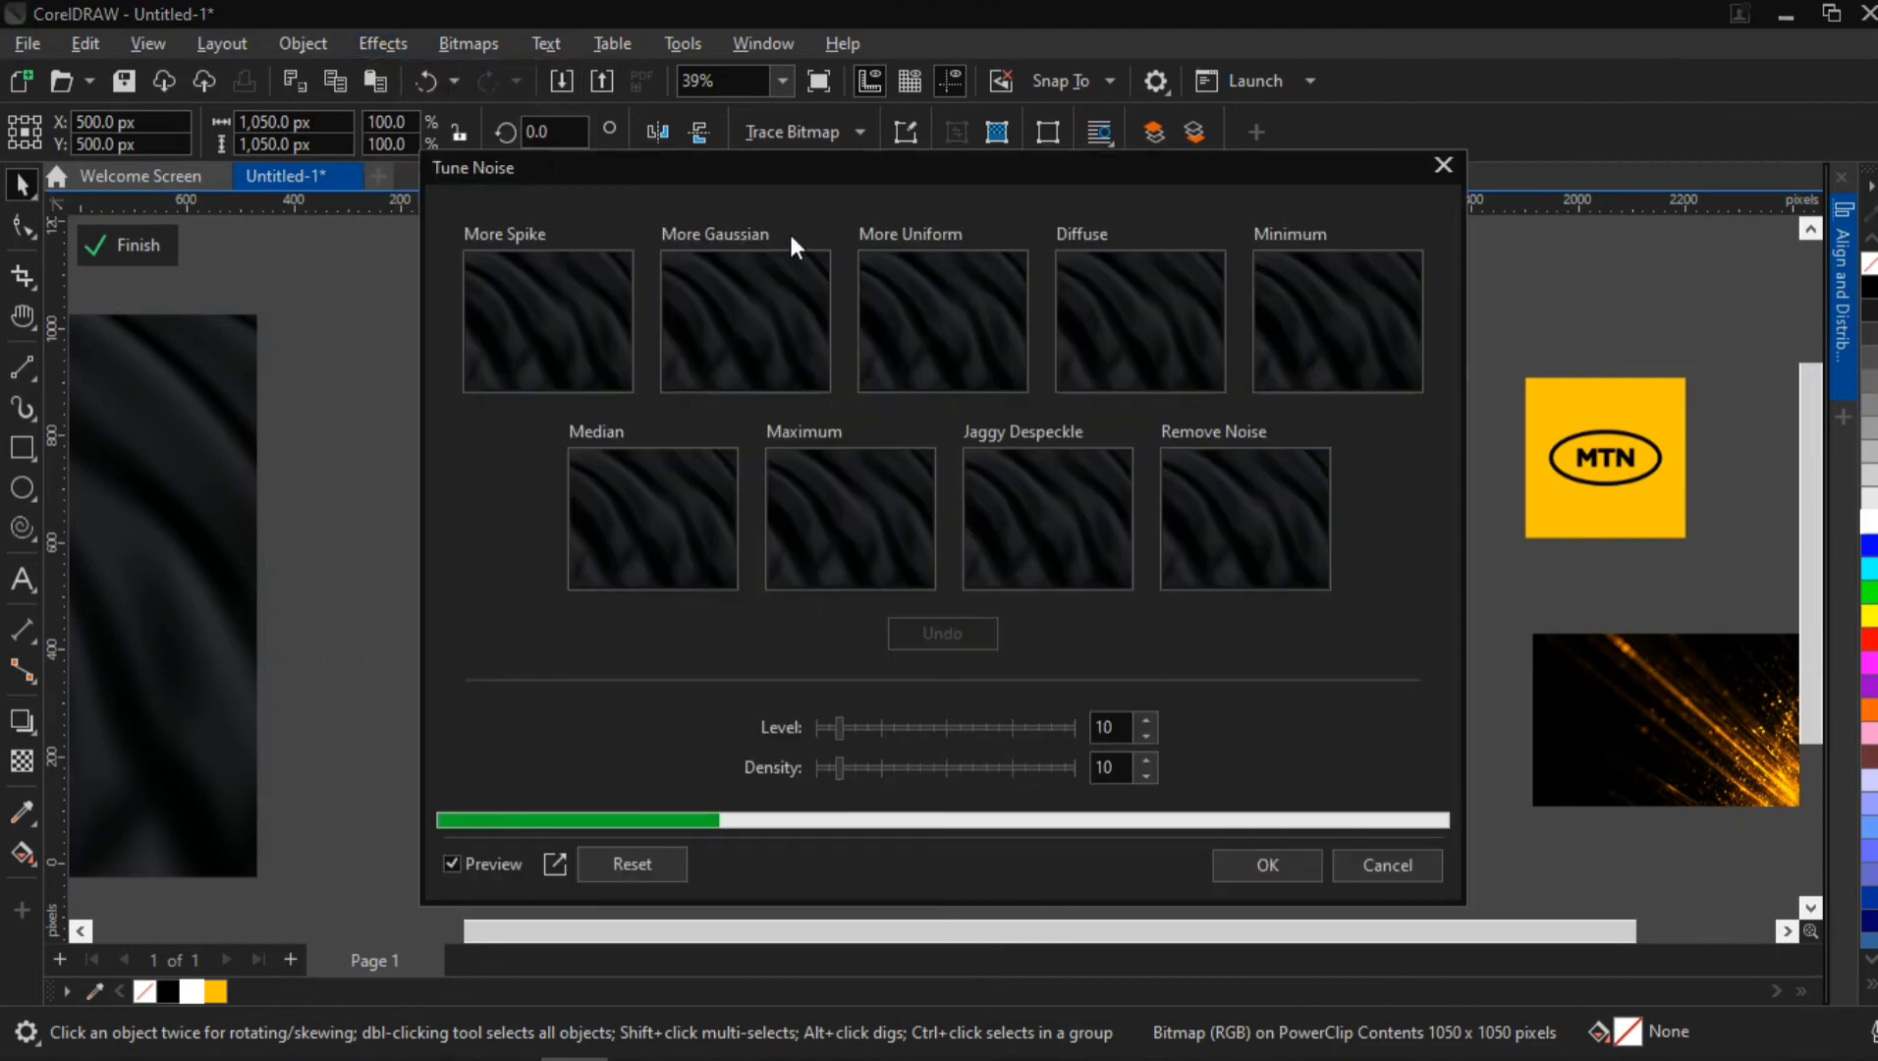
{"action": "left_click_drag", "start_coordinate": [784, 164], "coordinate": [1076, 234]}
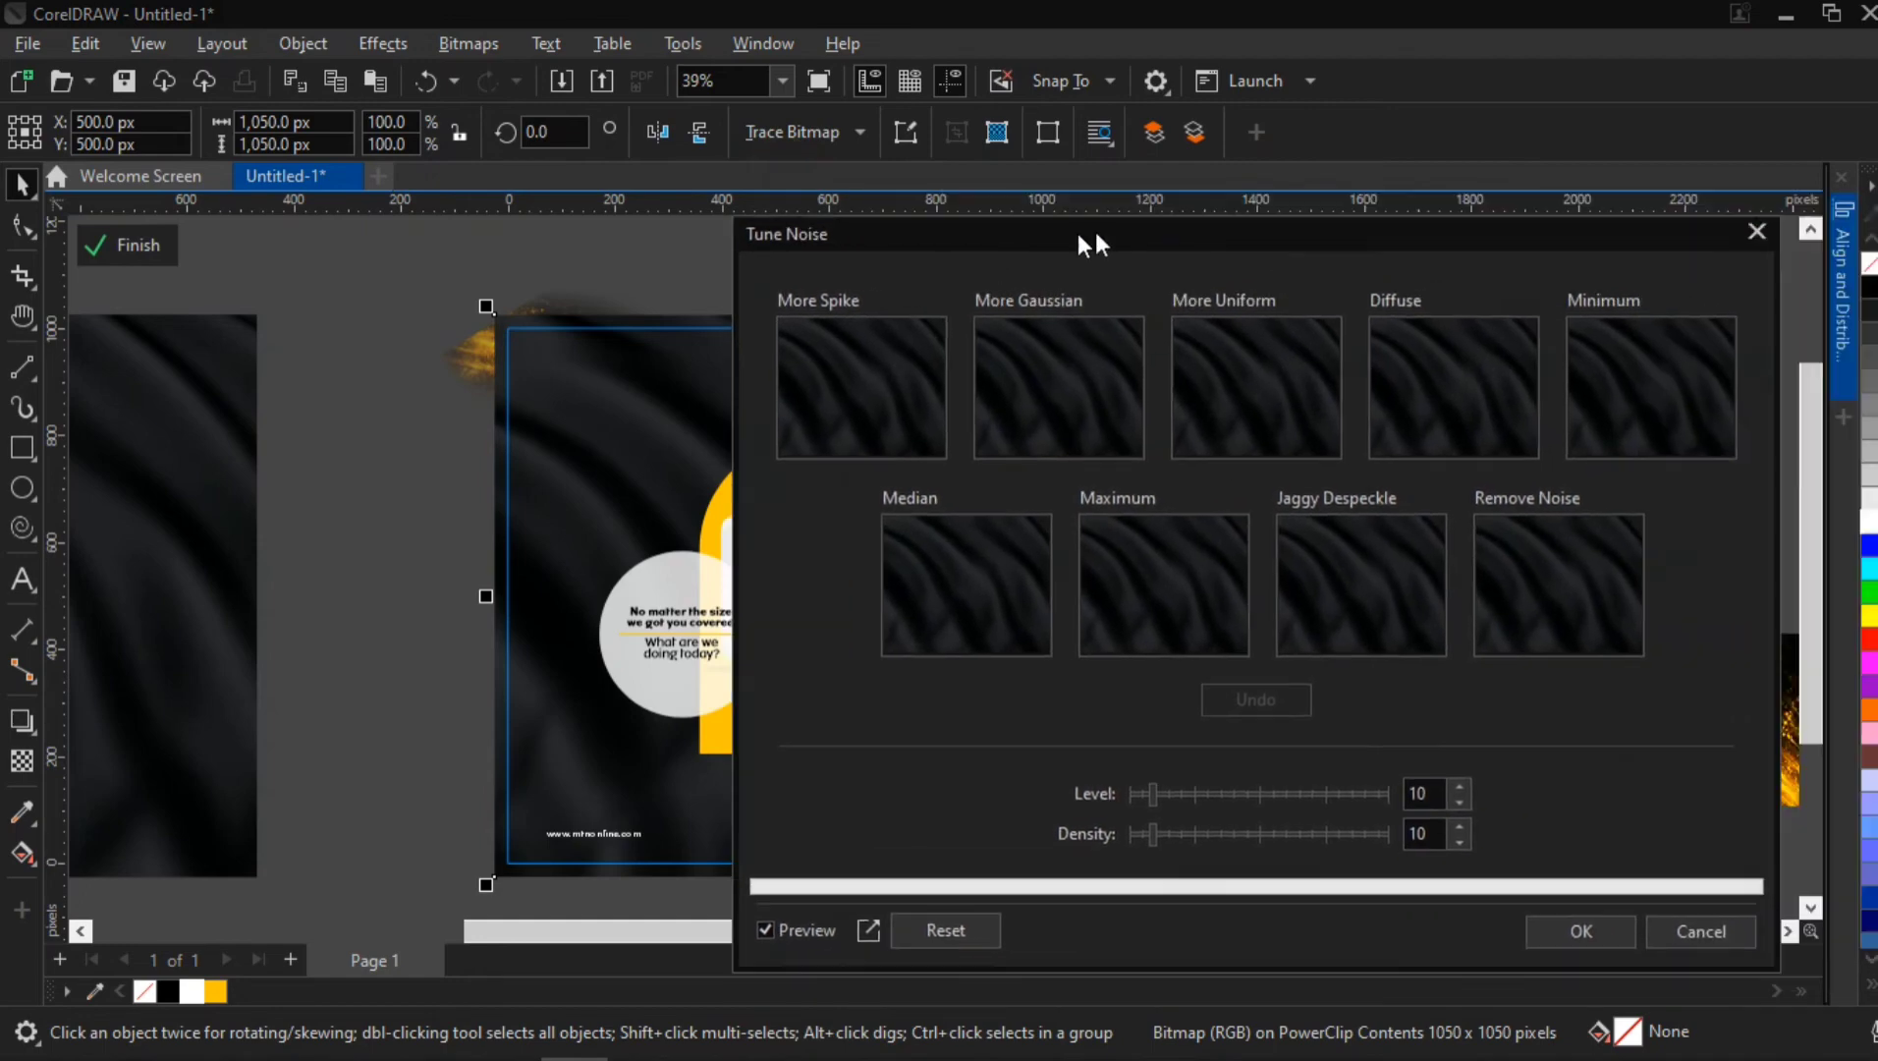
{"action": "left_click", "coordinate": [1730, 234]}
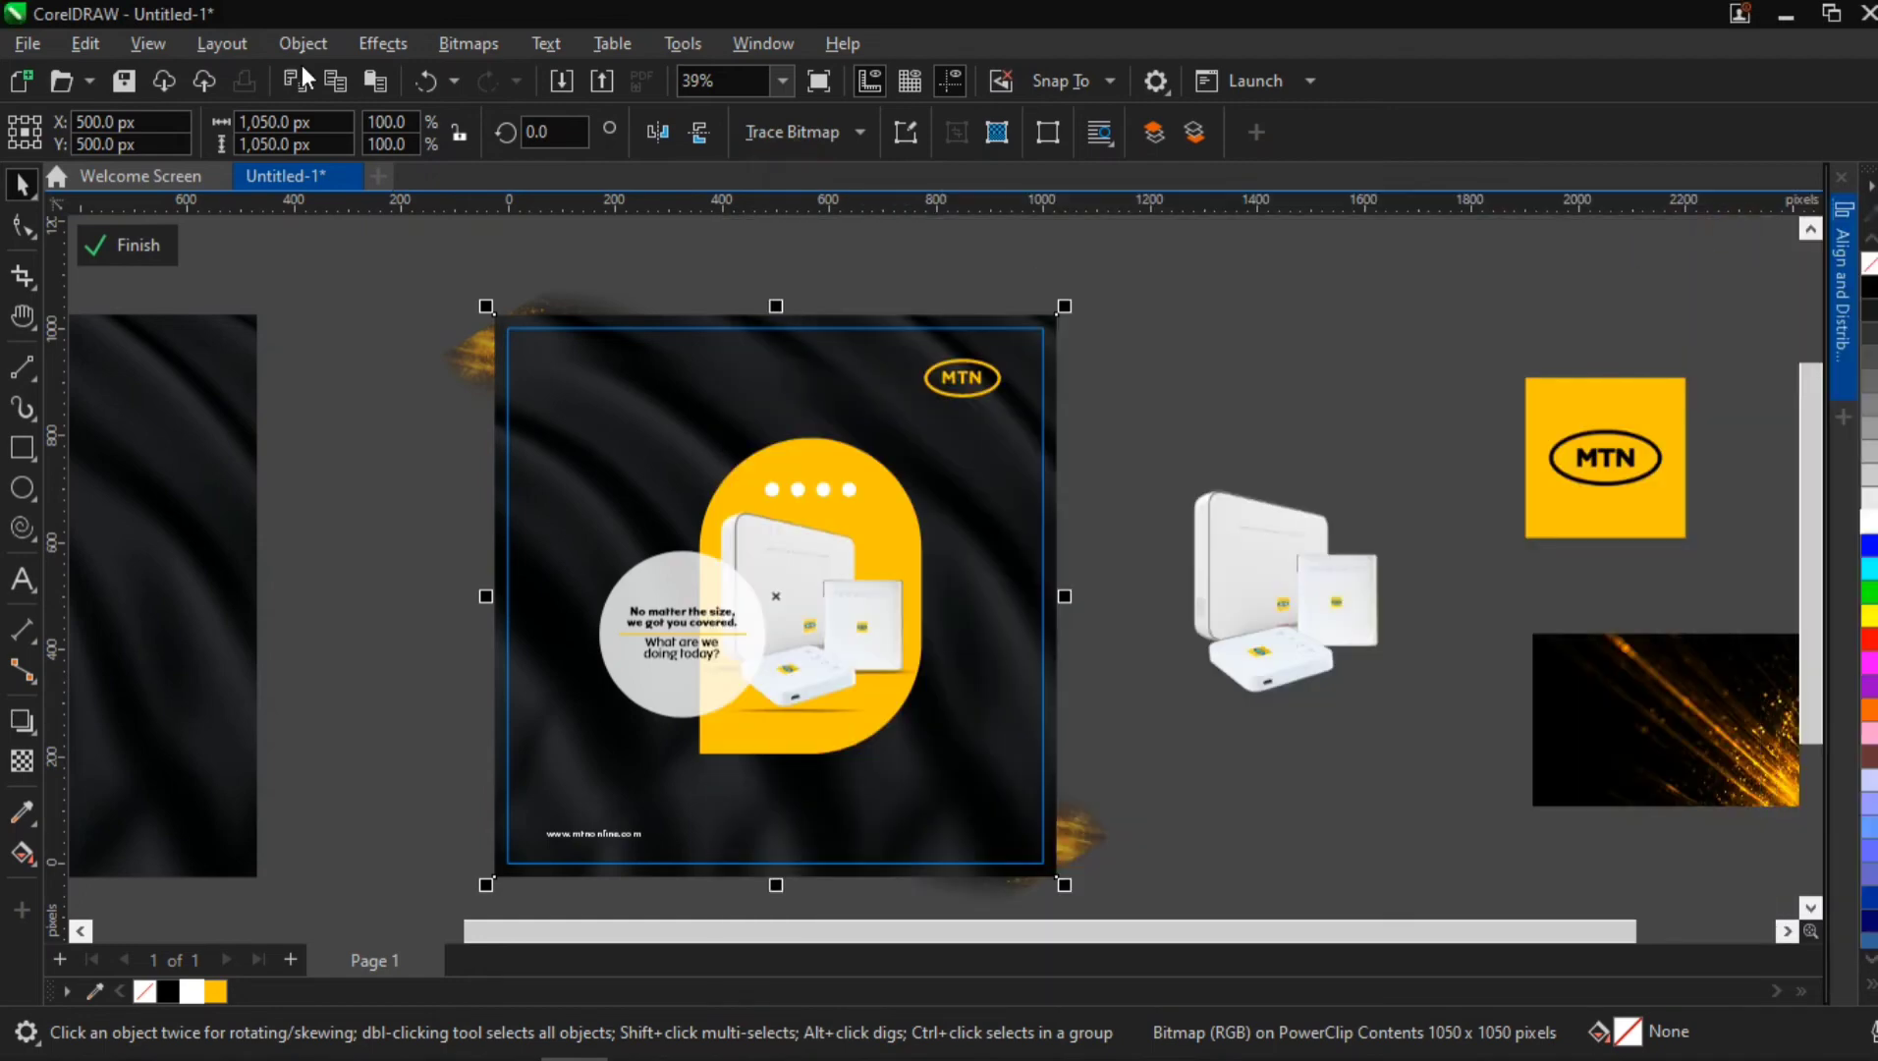
Open the Add Noise effect for the background bitmap and move its dialog clear of the flyer
{"action": "left_click", "coordinate": [375, 41]}
{"action": "mouse_move", "coordinate": [421, 453]}
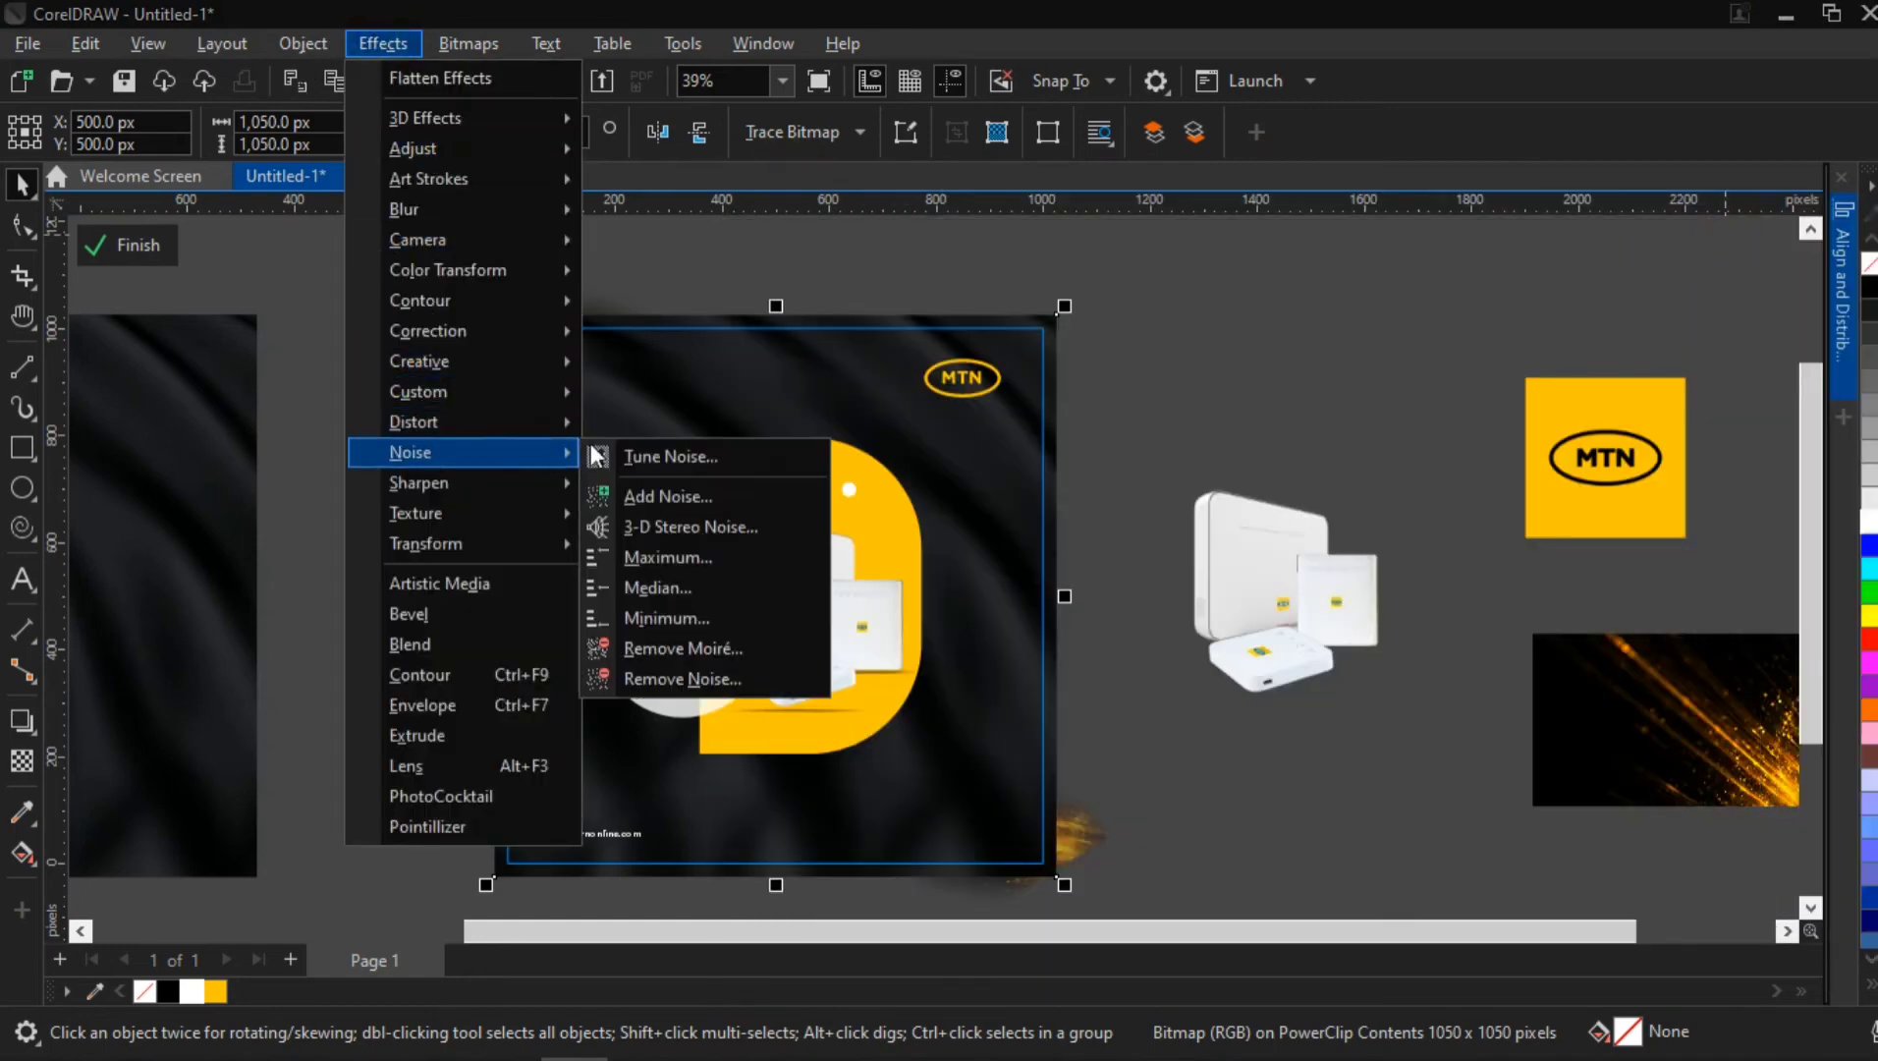
{"action": "left_click", "coordinate": [653, 498]}
{"action": "left_click_drag", "start_coordinate": [904, 294], "coordinate": [1235, 266]}
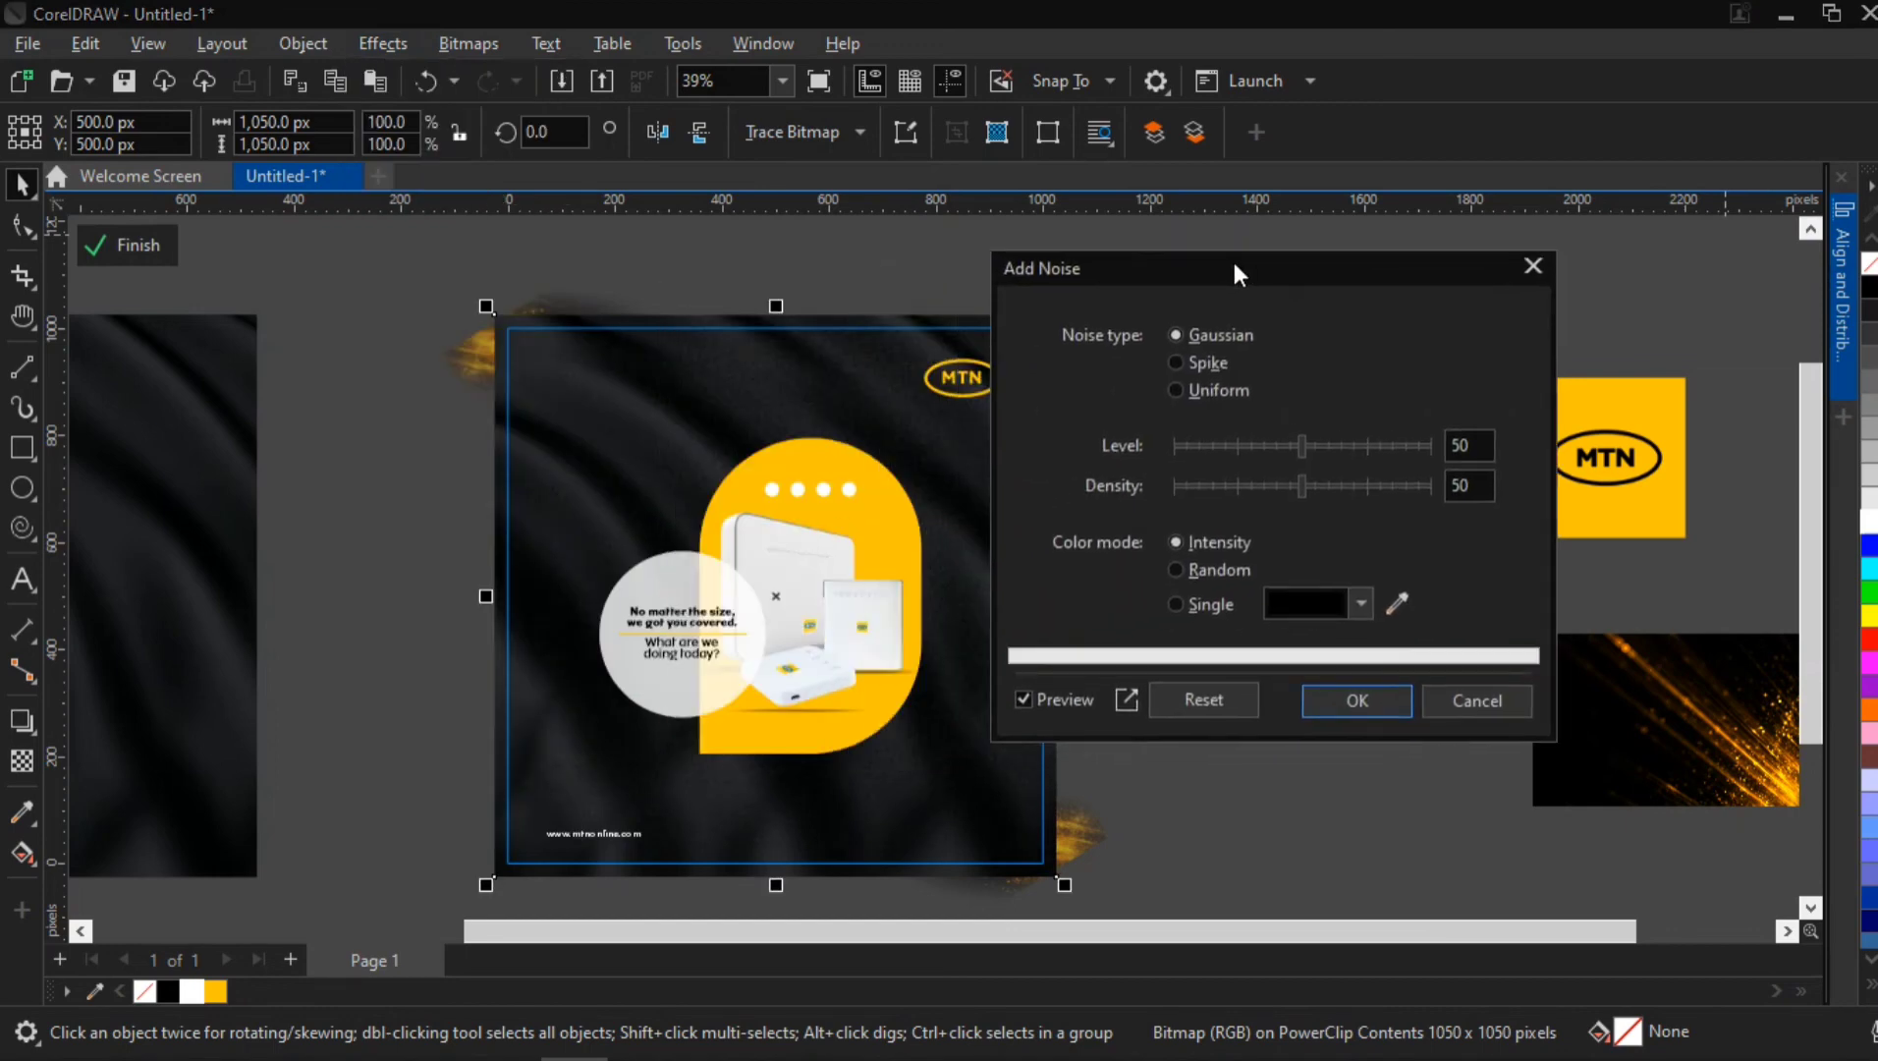
Try a noise level of 70 and a density of 70 on the background
{"action": "left_click", "coordinate": [1448, 446]}
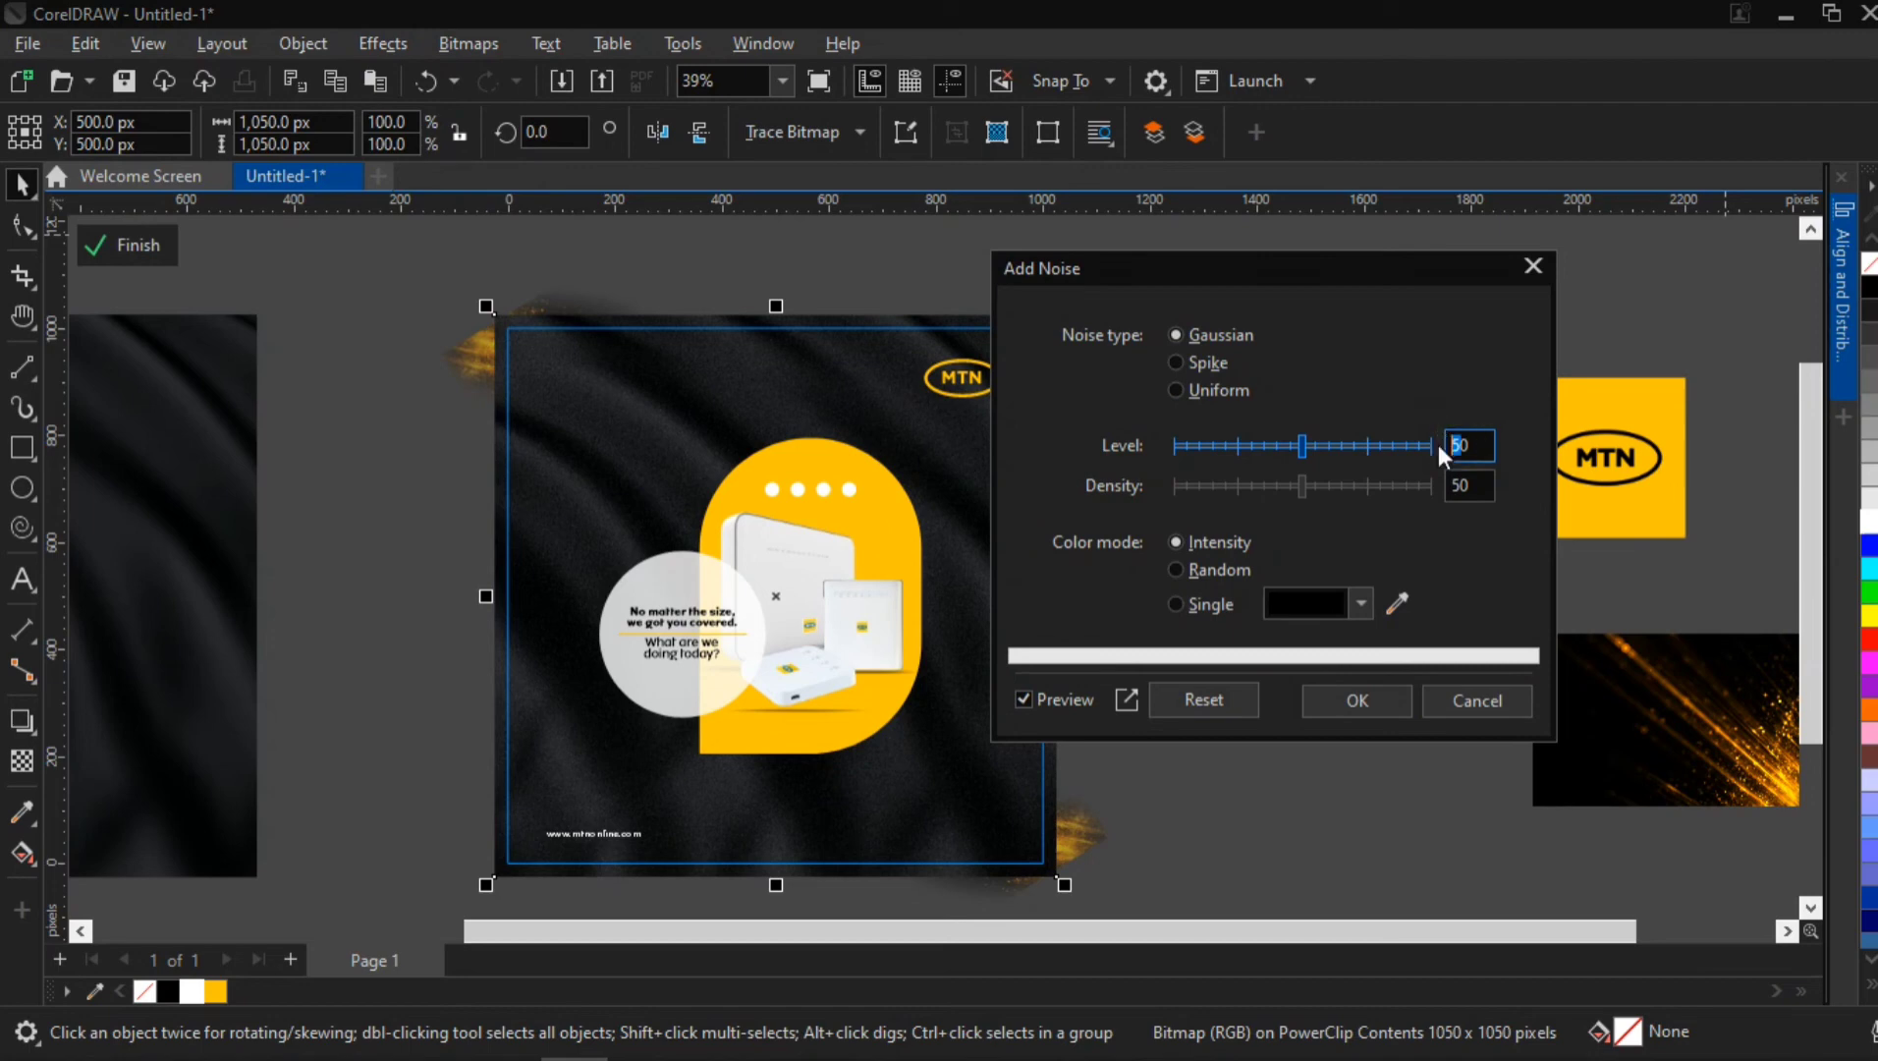
{"action": "type", "text": "70"}
{"action": "key", "text": "Tab"}
{"action": "type", "text": "70"}
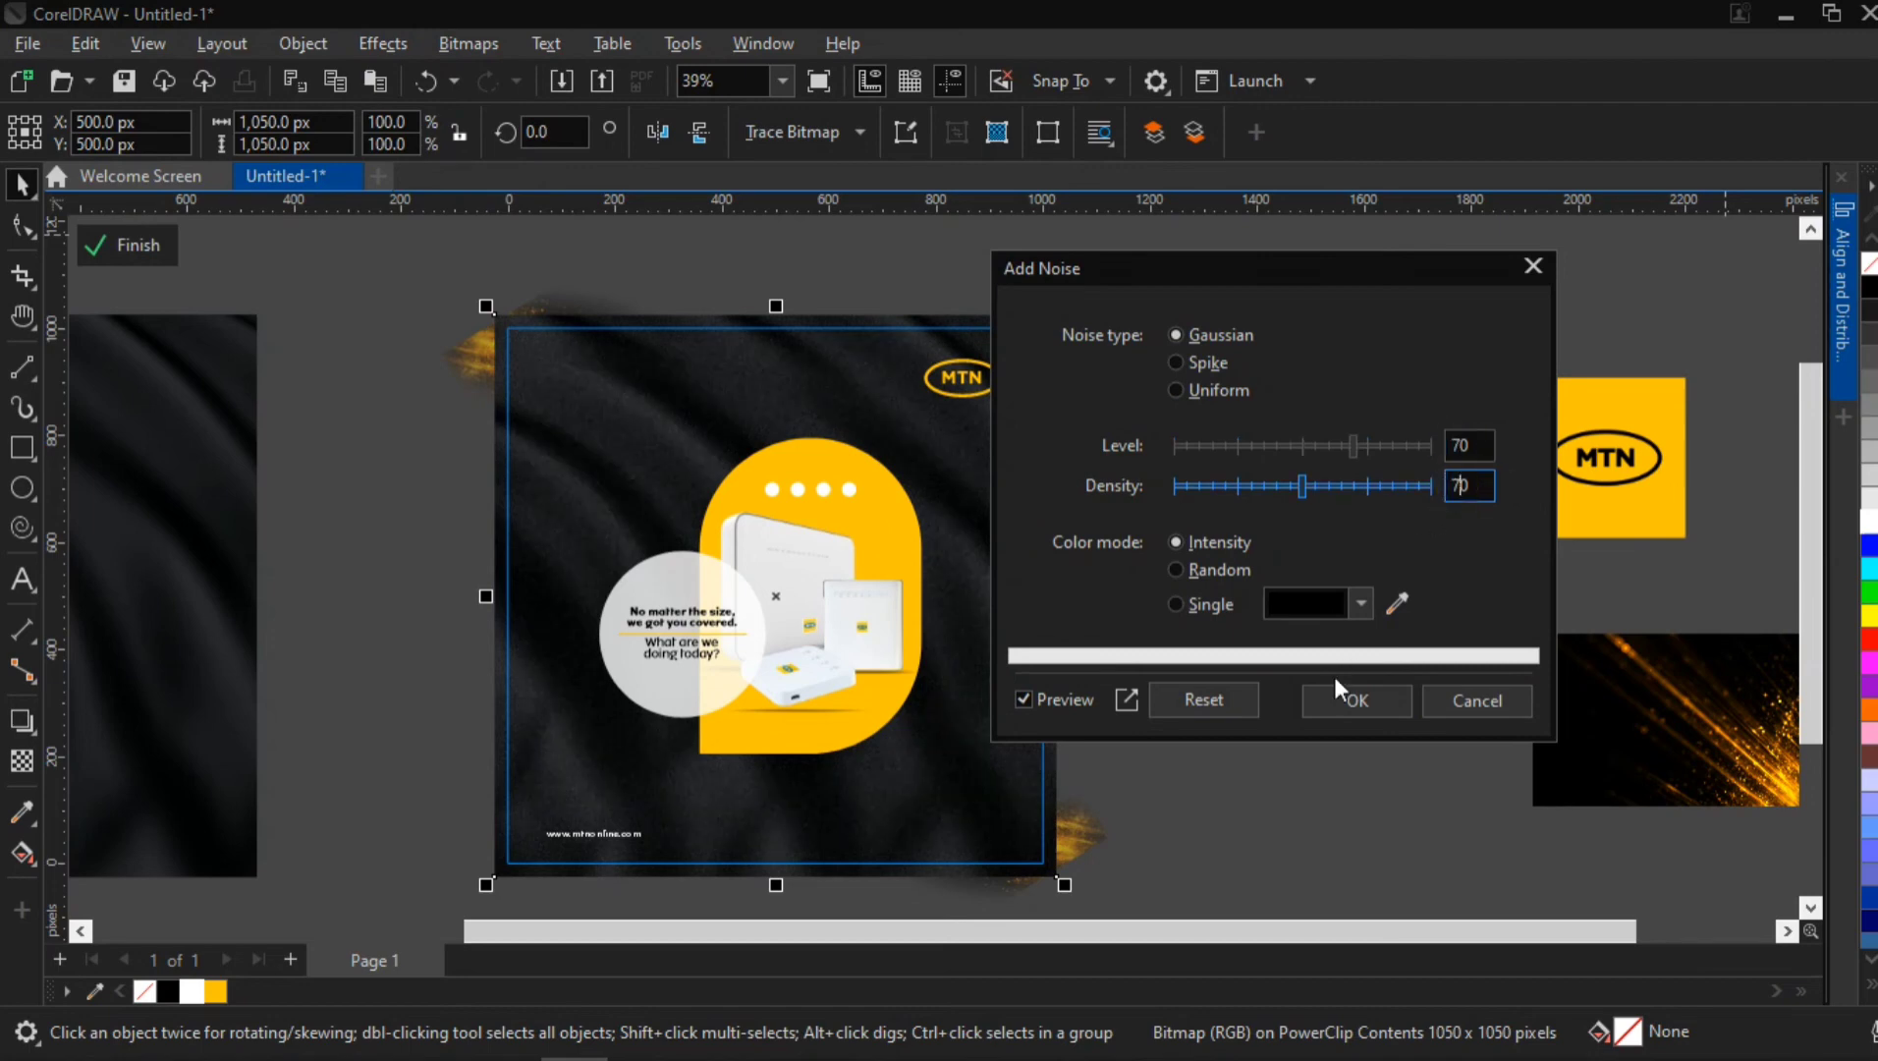
{"action": "key", "text": "Tab"}
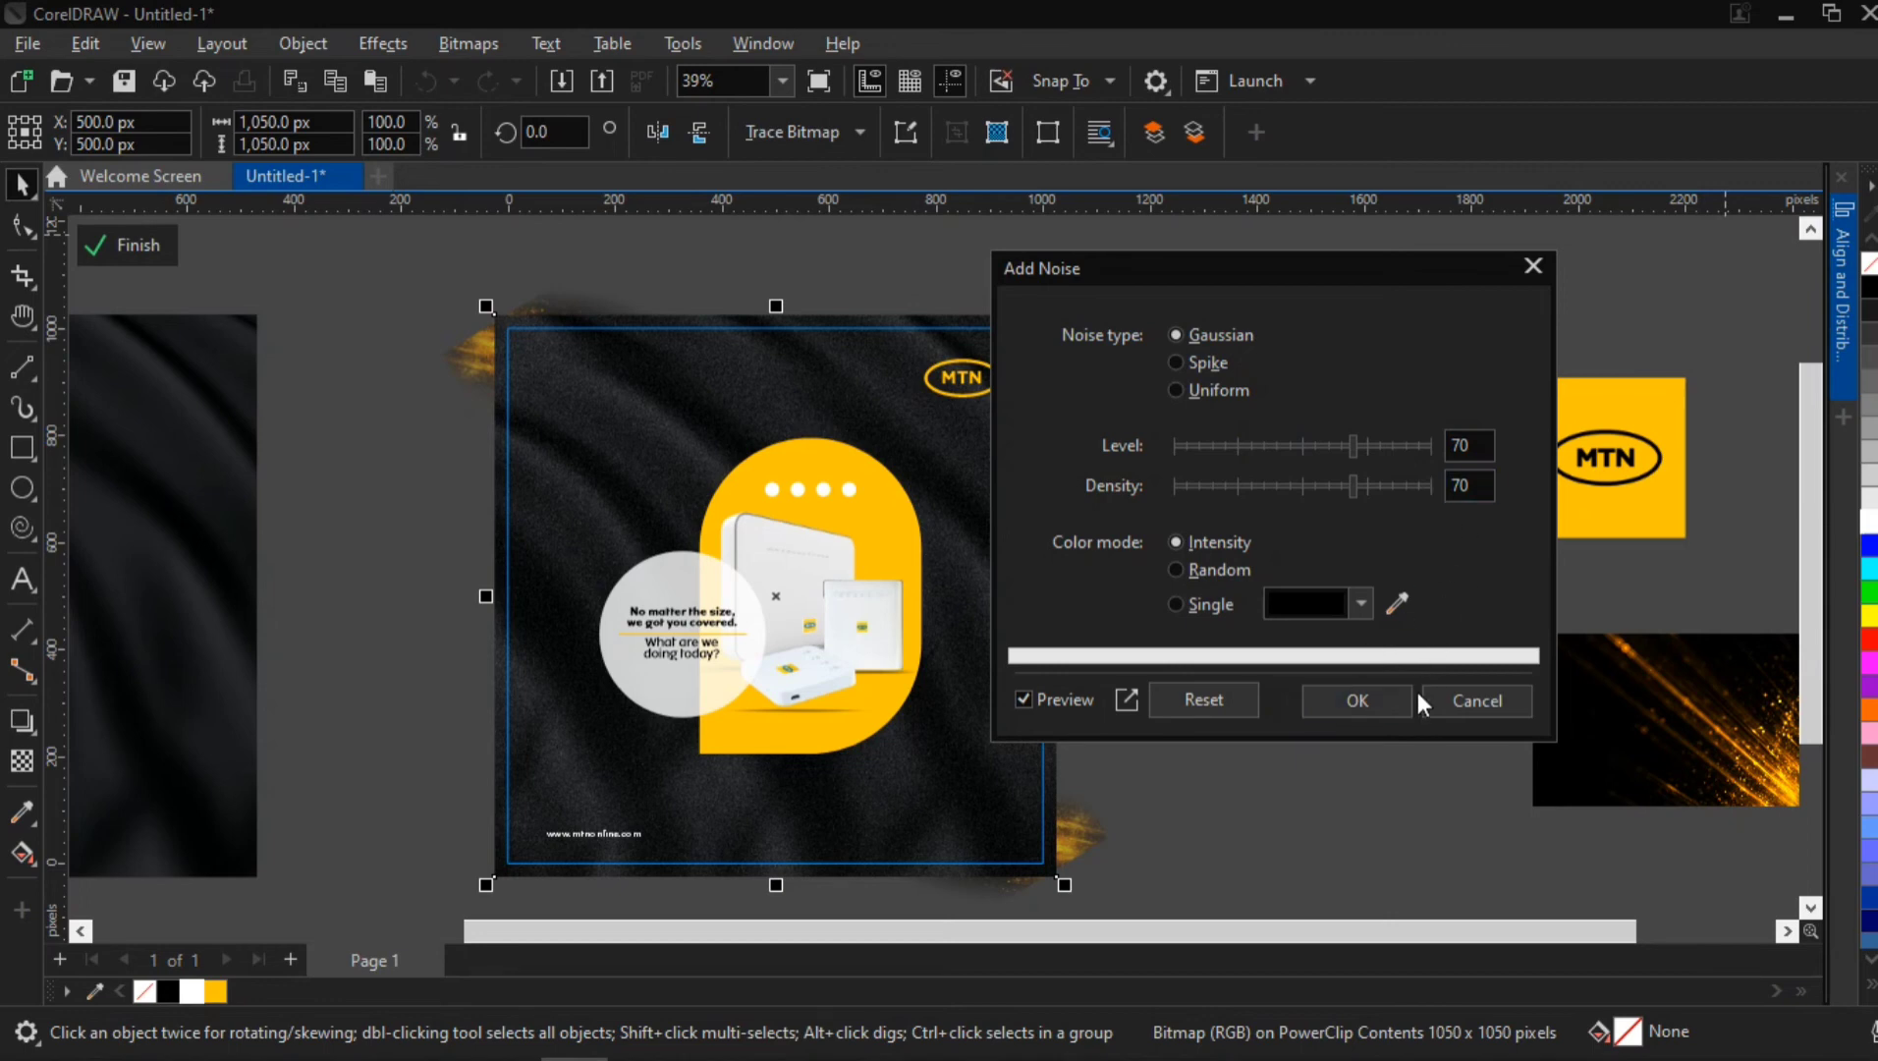
Set the noise level and density to 50 and apply the Gaussian, Intensity-mode noise to the background
{"action": "left_click", "coordinate": [1456, 446]}
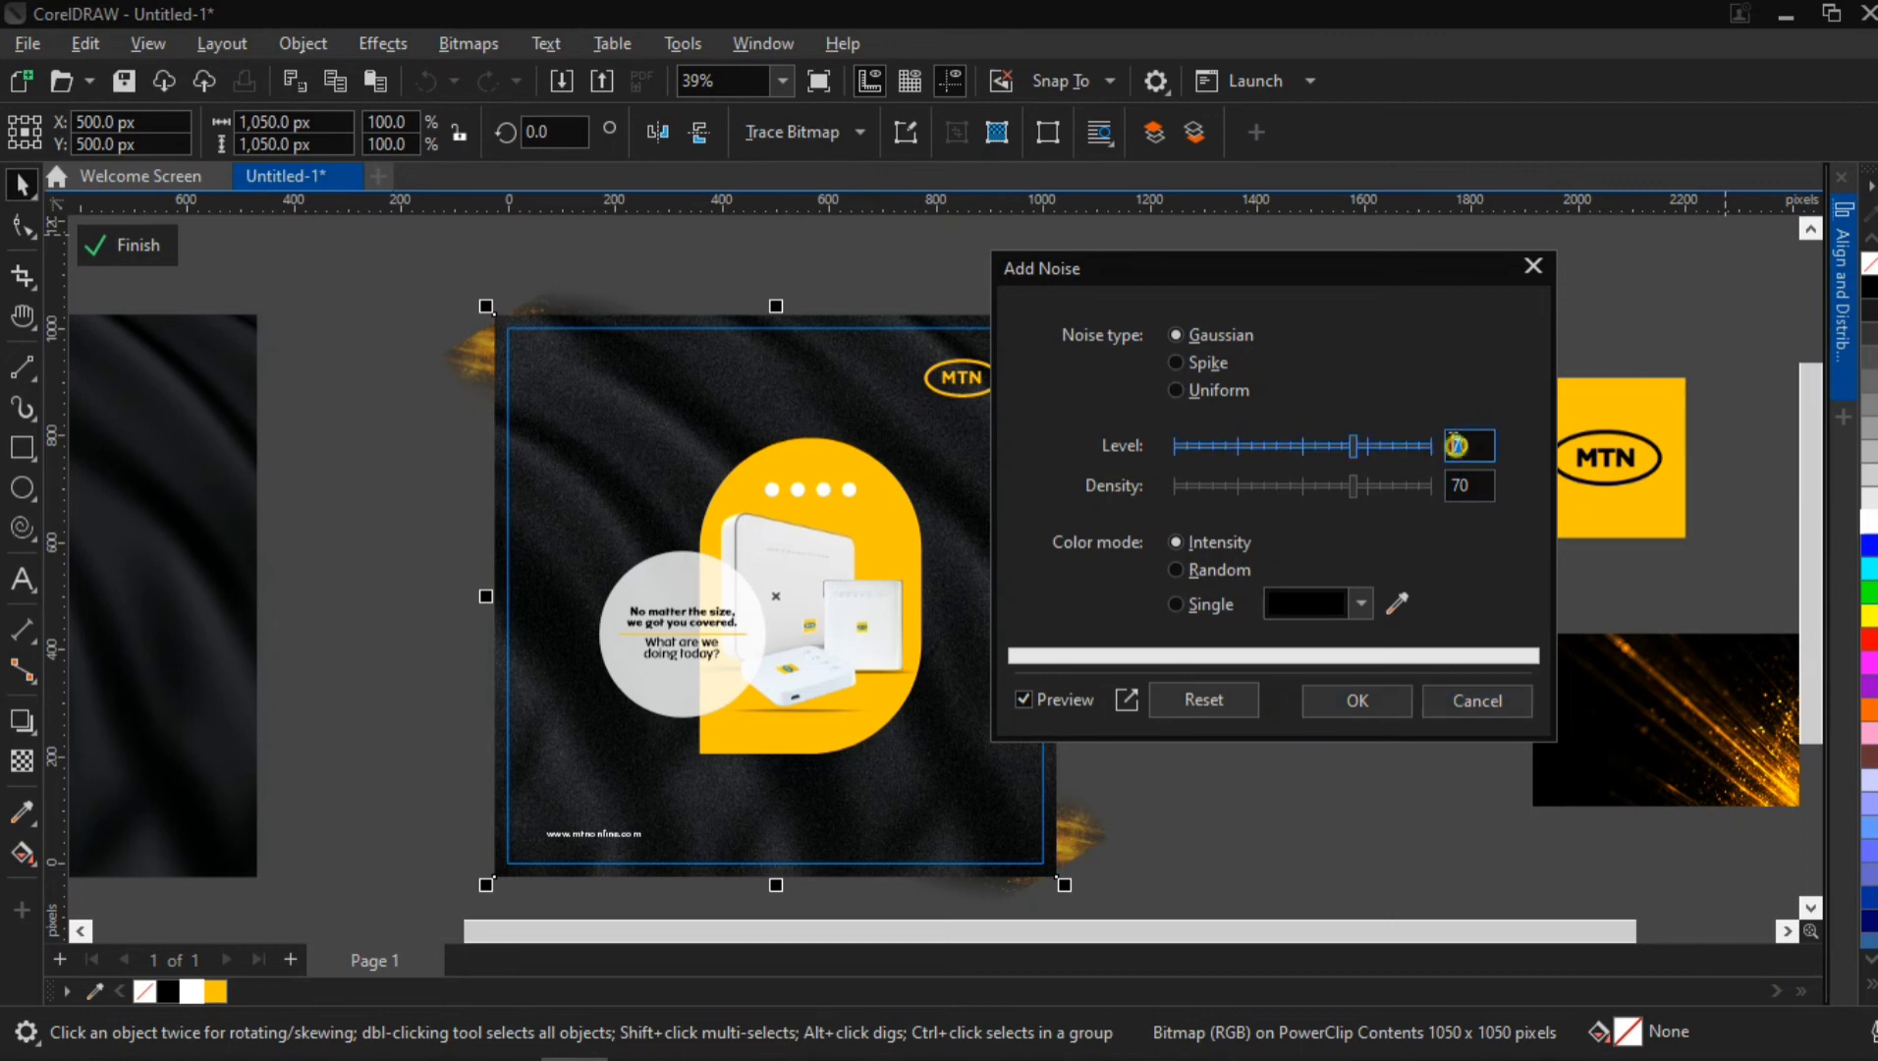
{"action": "type", "text": "50"}
{"action": "left_click", "coordinate": [1459, 486]}
{"action": "left_click_drag", "start_coordinate": [1463, 486], "coordinate": [1440, 482]}
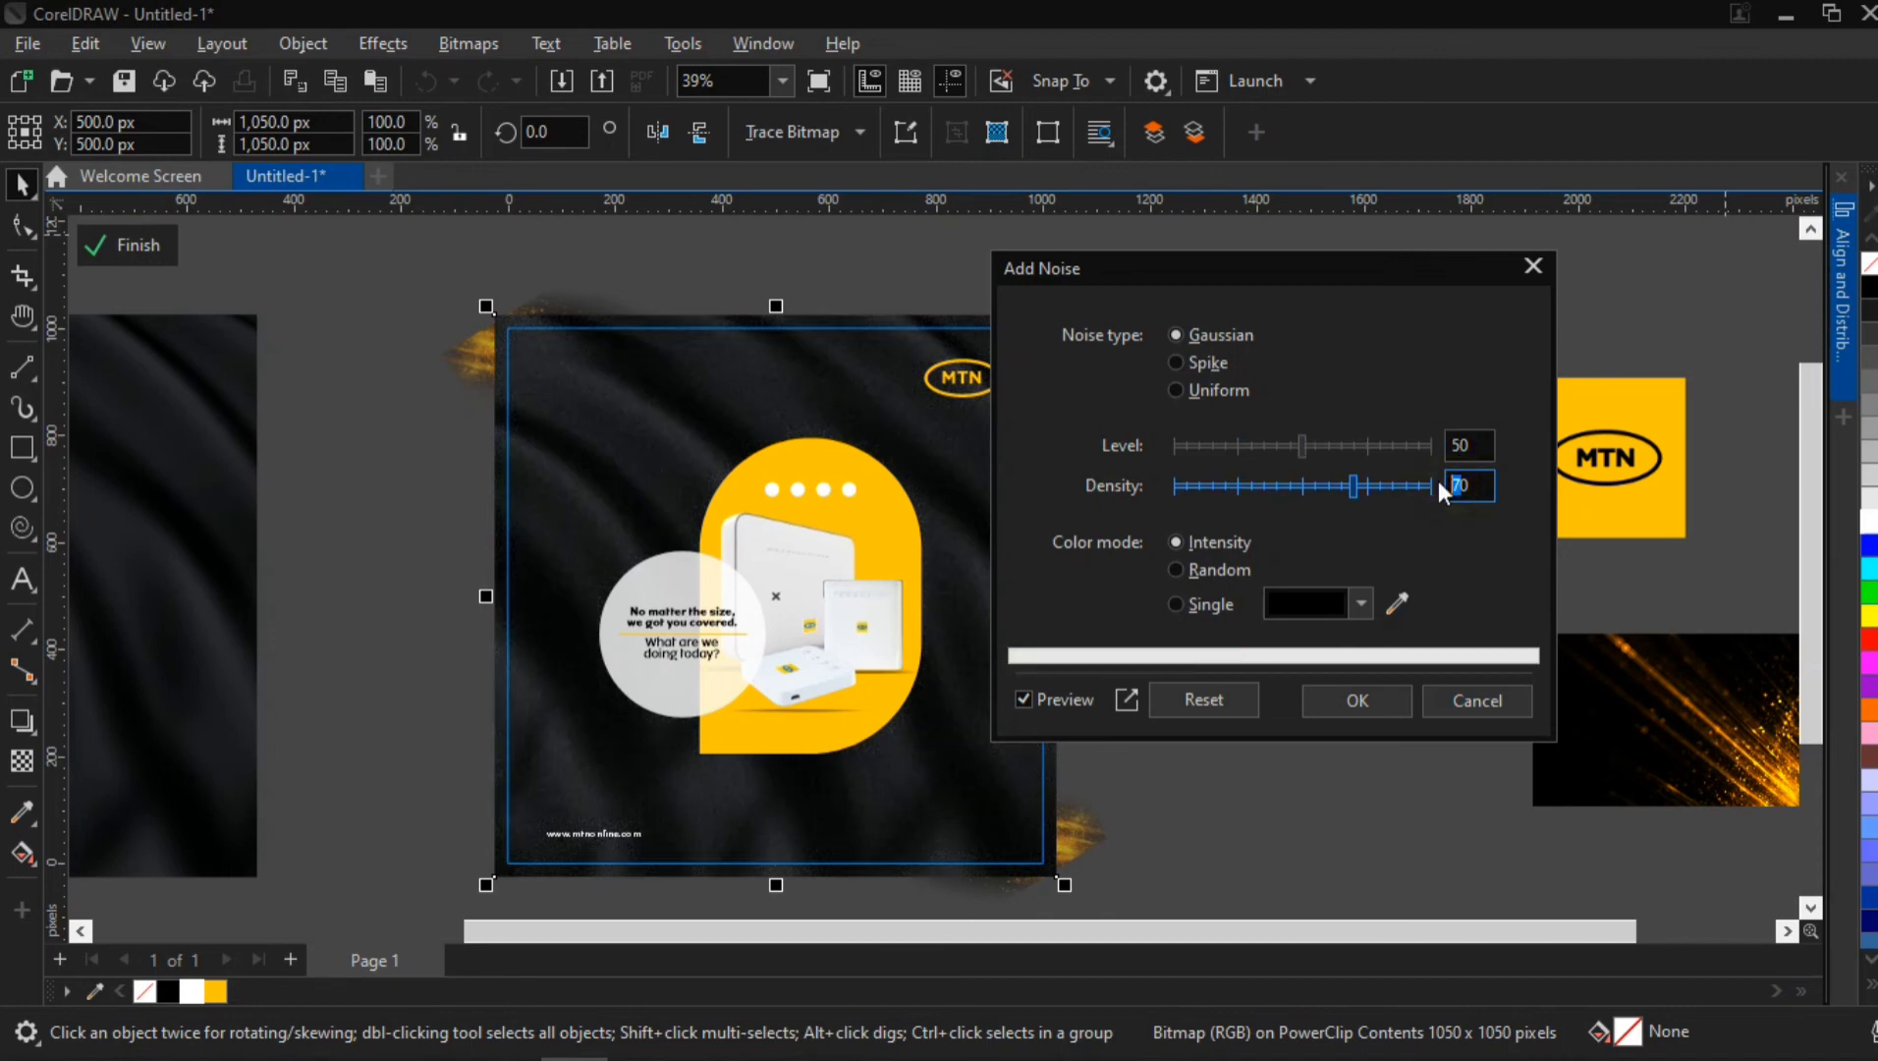
{"action": "type", "text": "5"}
{"action": "left_click", "coordinate": [1277, 703]}
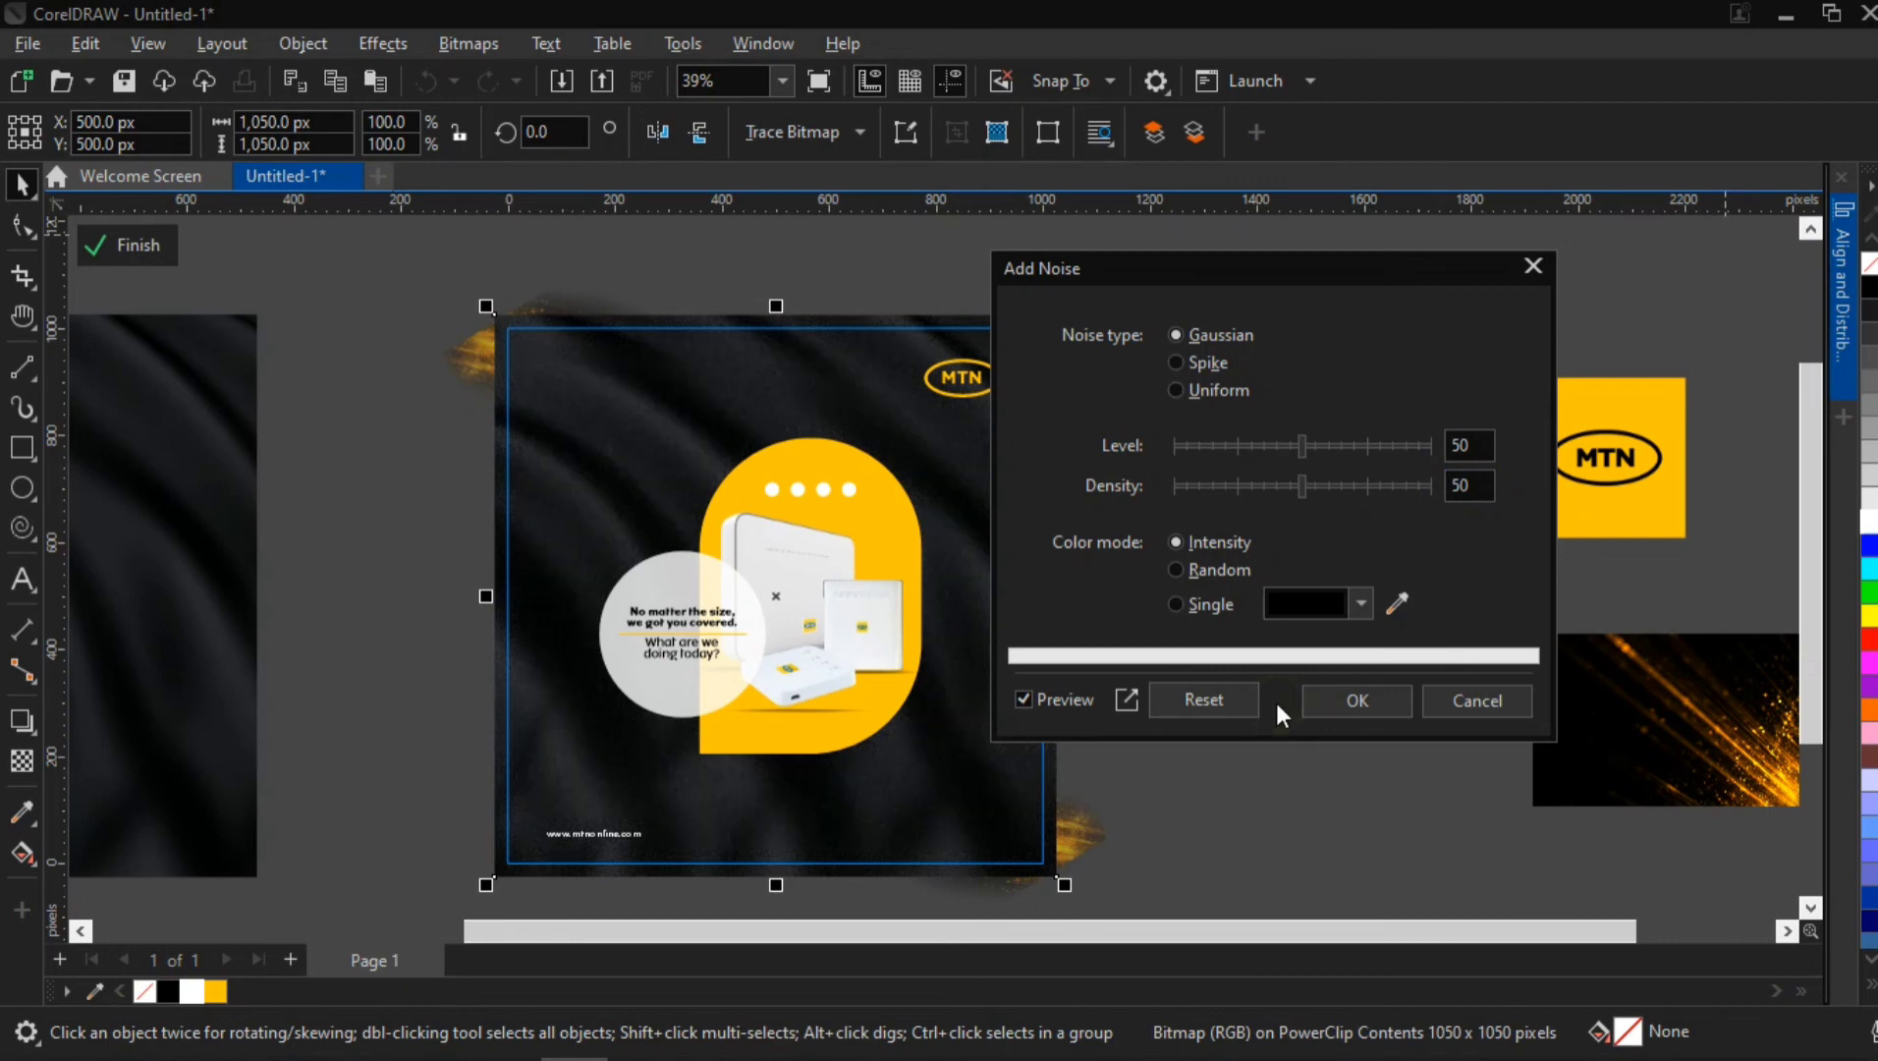
{"action": "left_click", "coordinate": [1340, 695]}
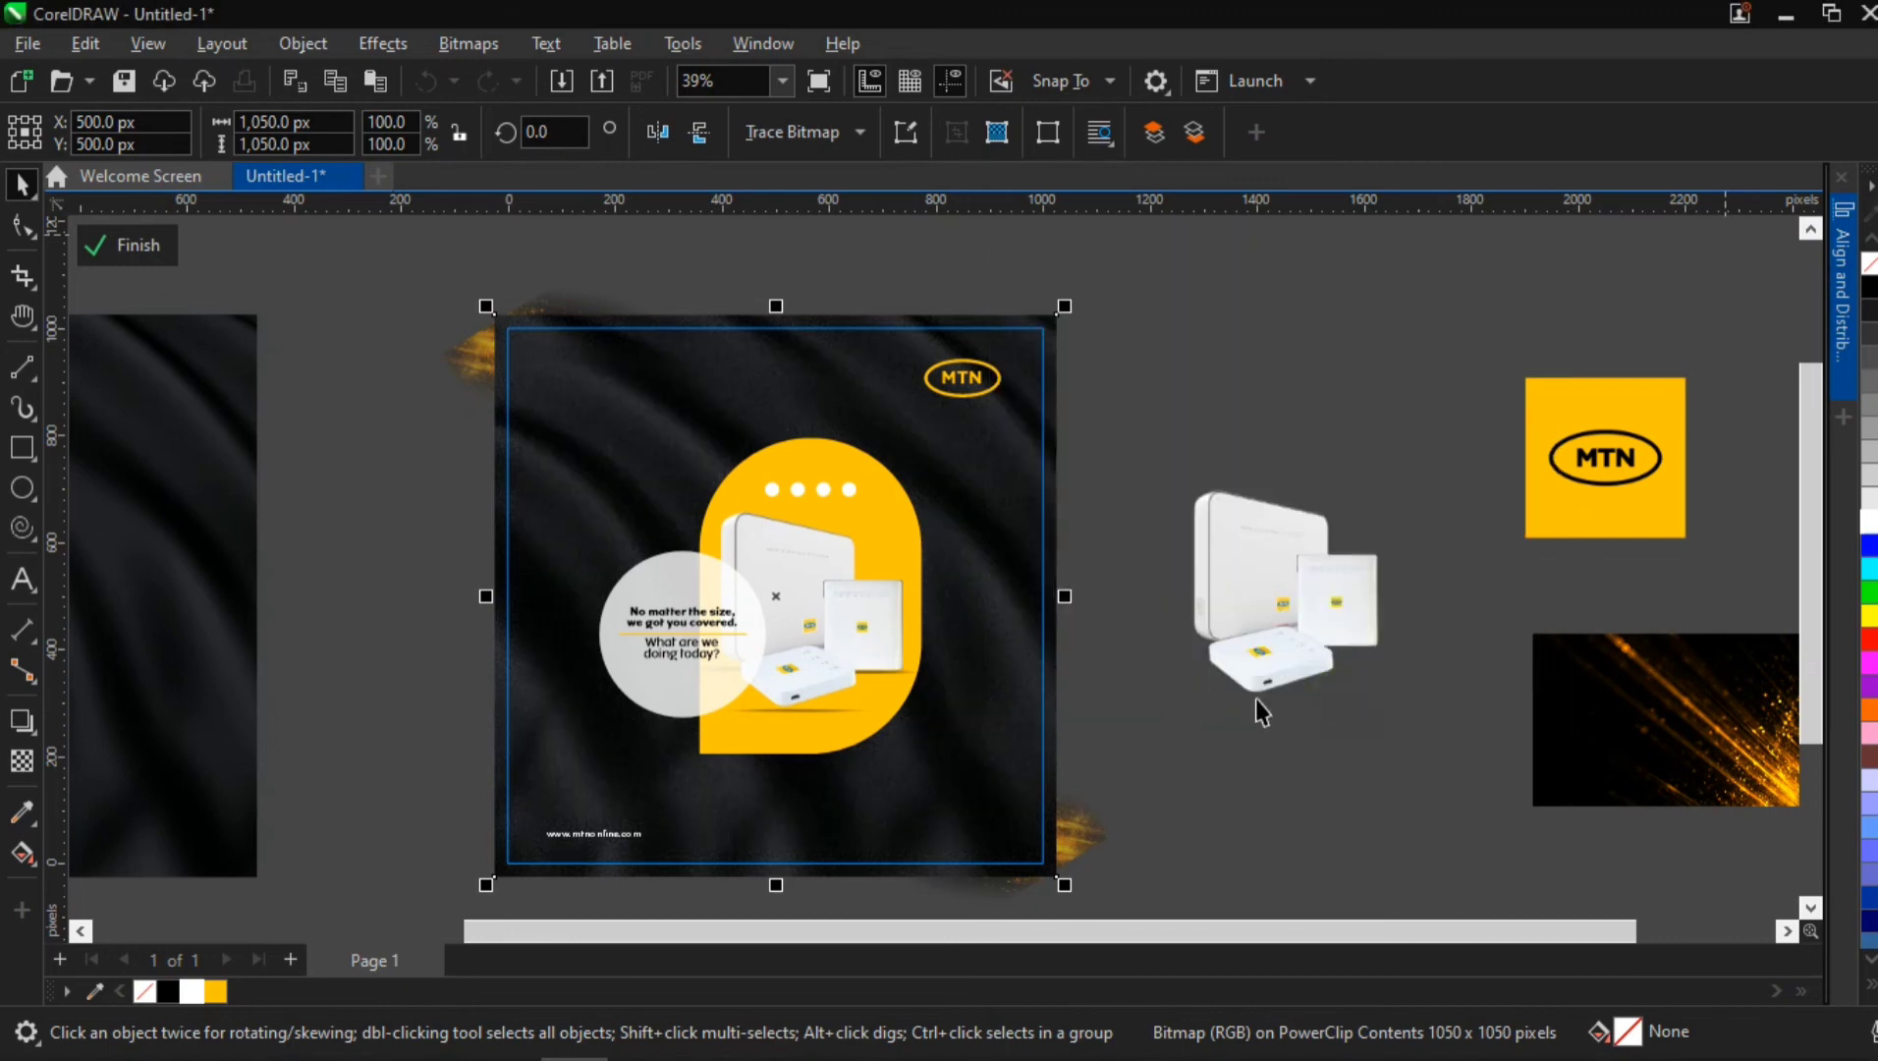
Leave the PowerClip contents and examine the background's noise texture around the routers and the web address
{"action": "left_click", "coordinate": [1248, 815]}
{"action": "left_click", "coordinate": [1305, 408], "text": "ctrl"}
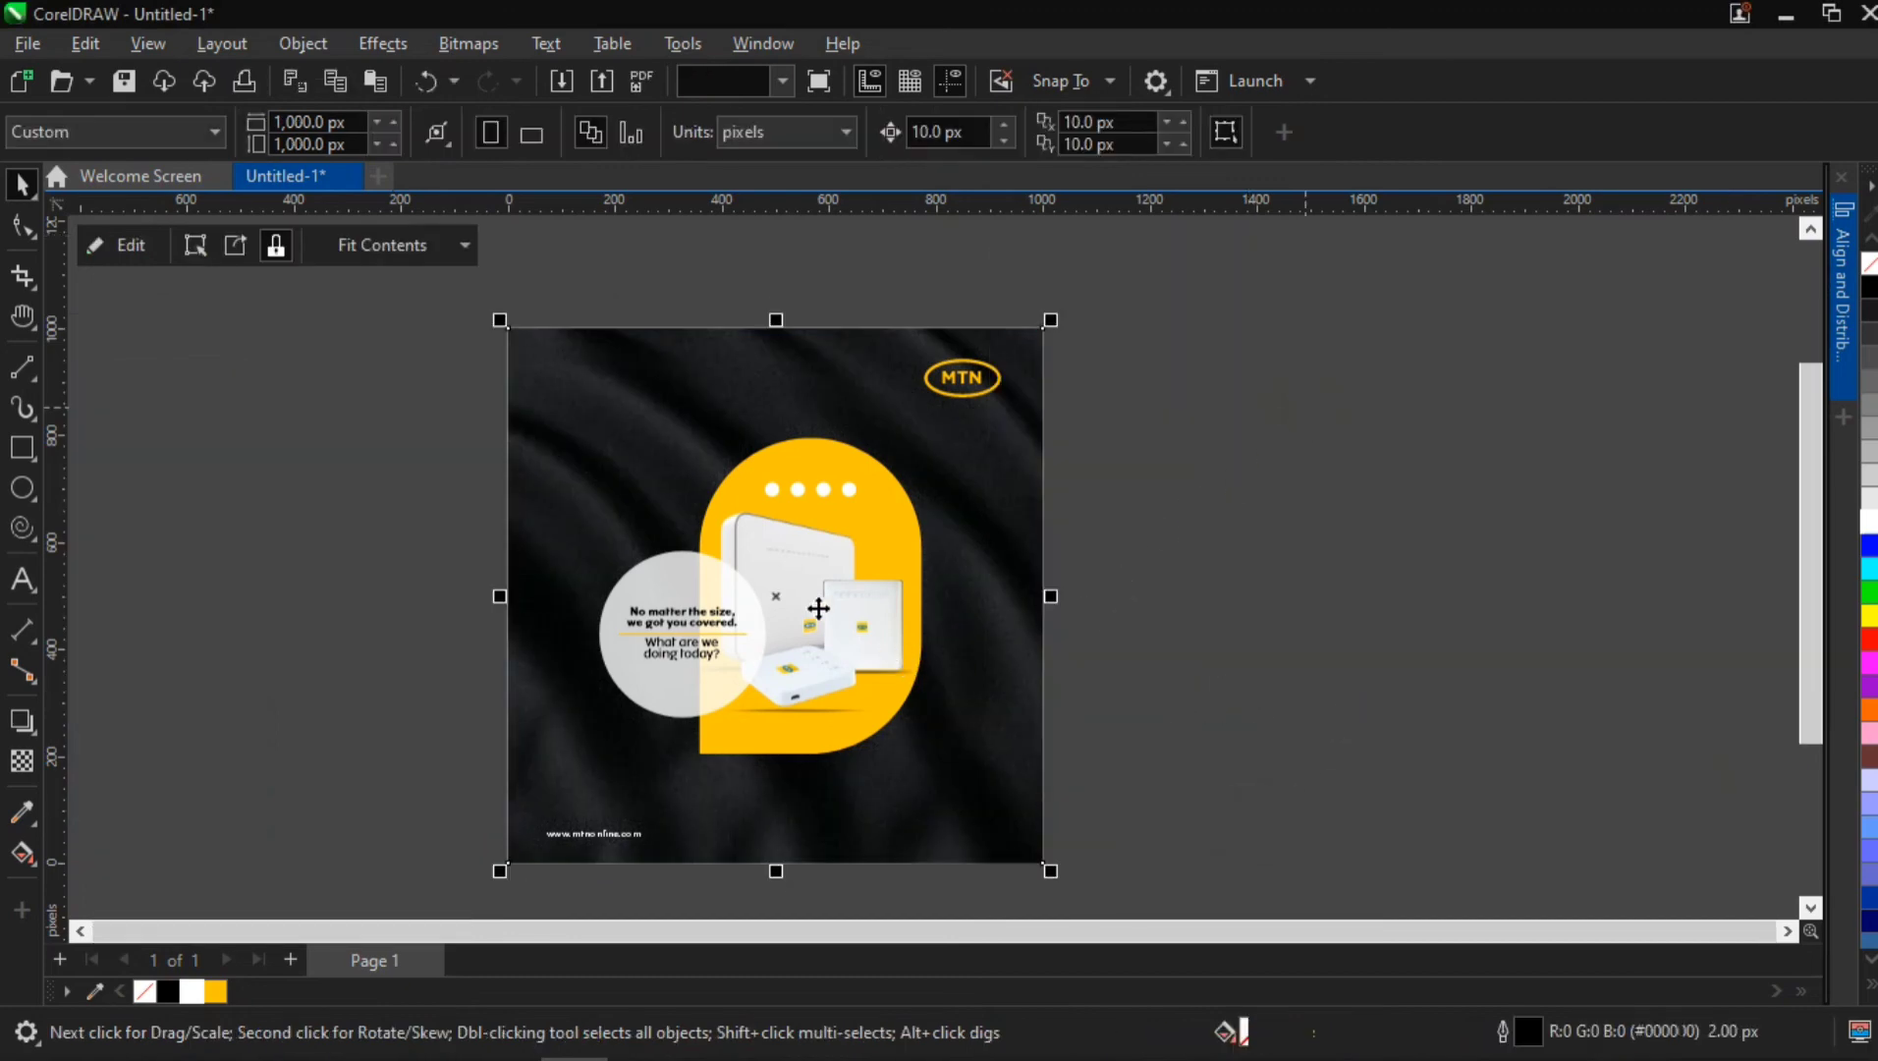
{"action": "left_click", "coordinate": [598, 472], "text": "ctrl"}
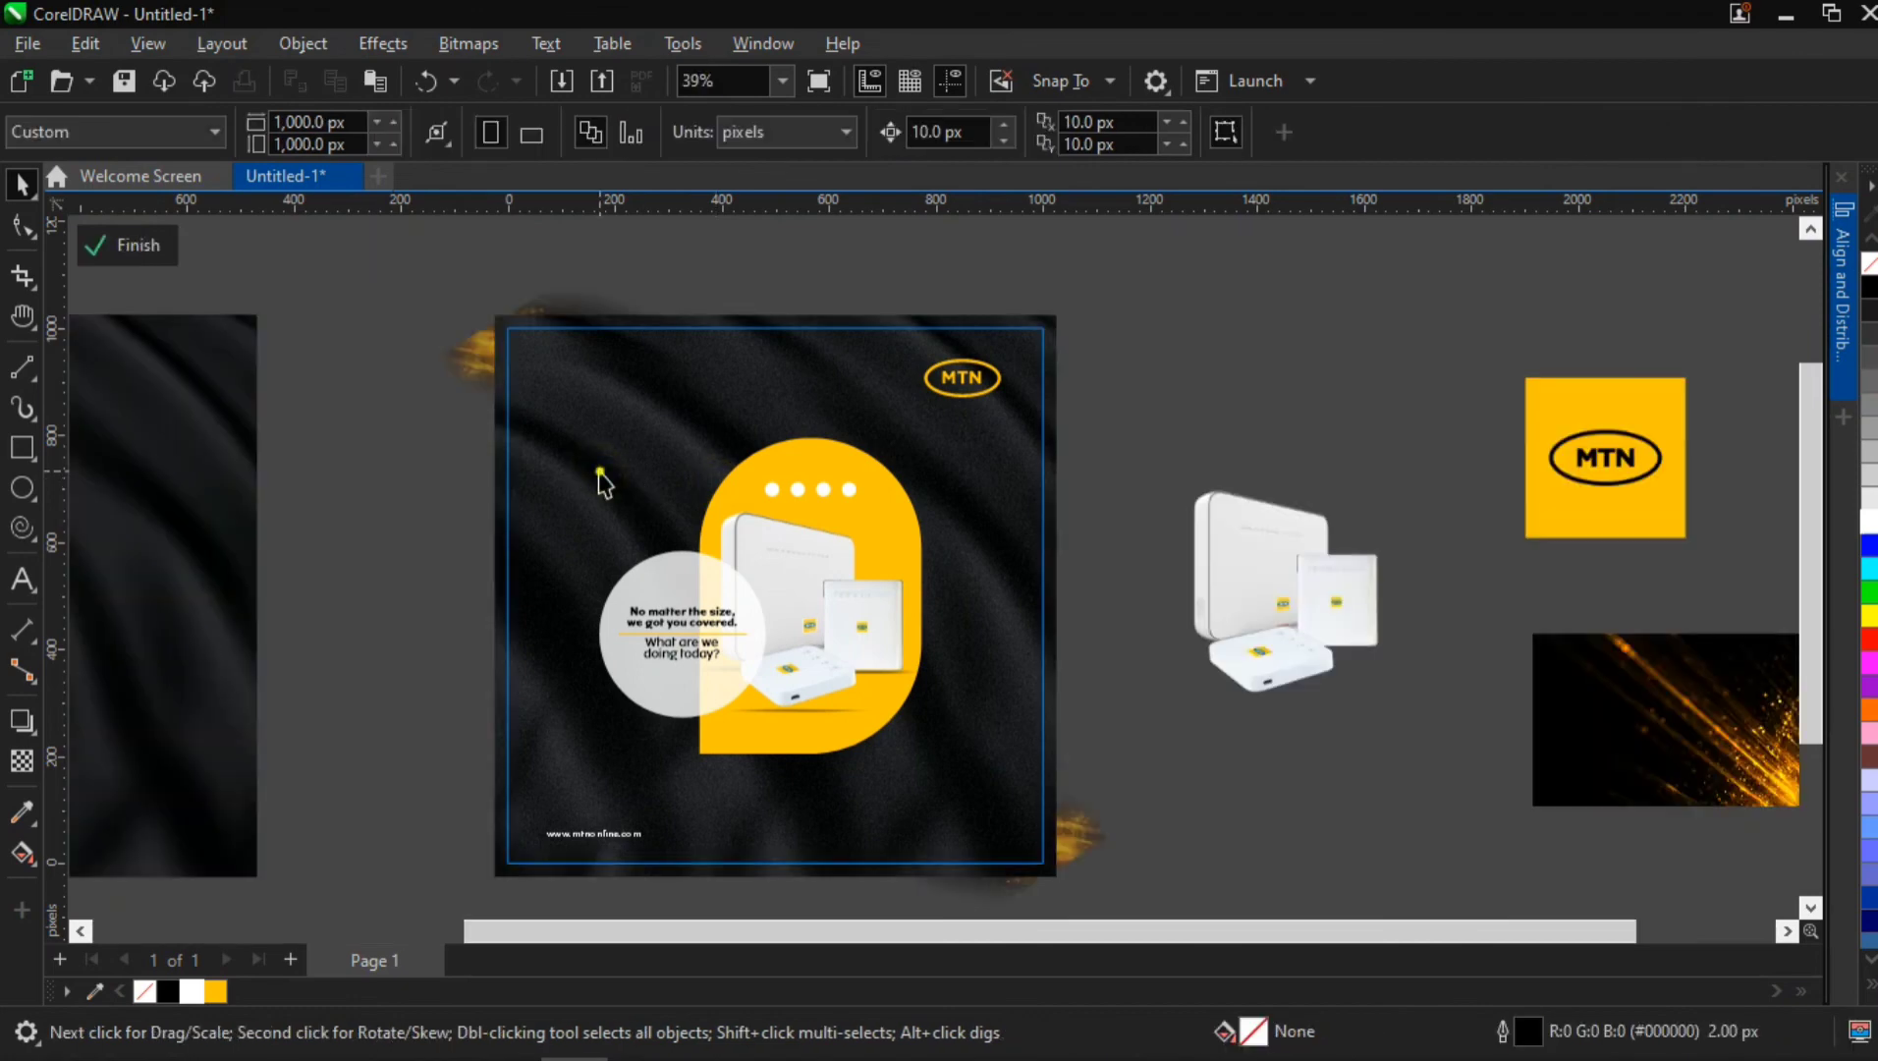
{"action": "left_click", "coordinate": [598, 472]}
{"action": "left_click", "coordinate": [375, 580], "text": "ctrl"}
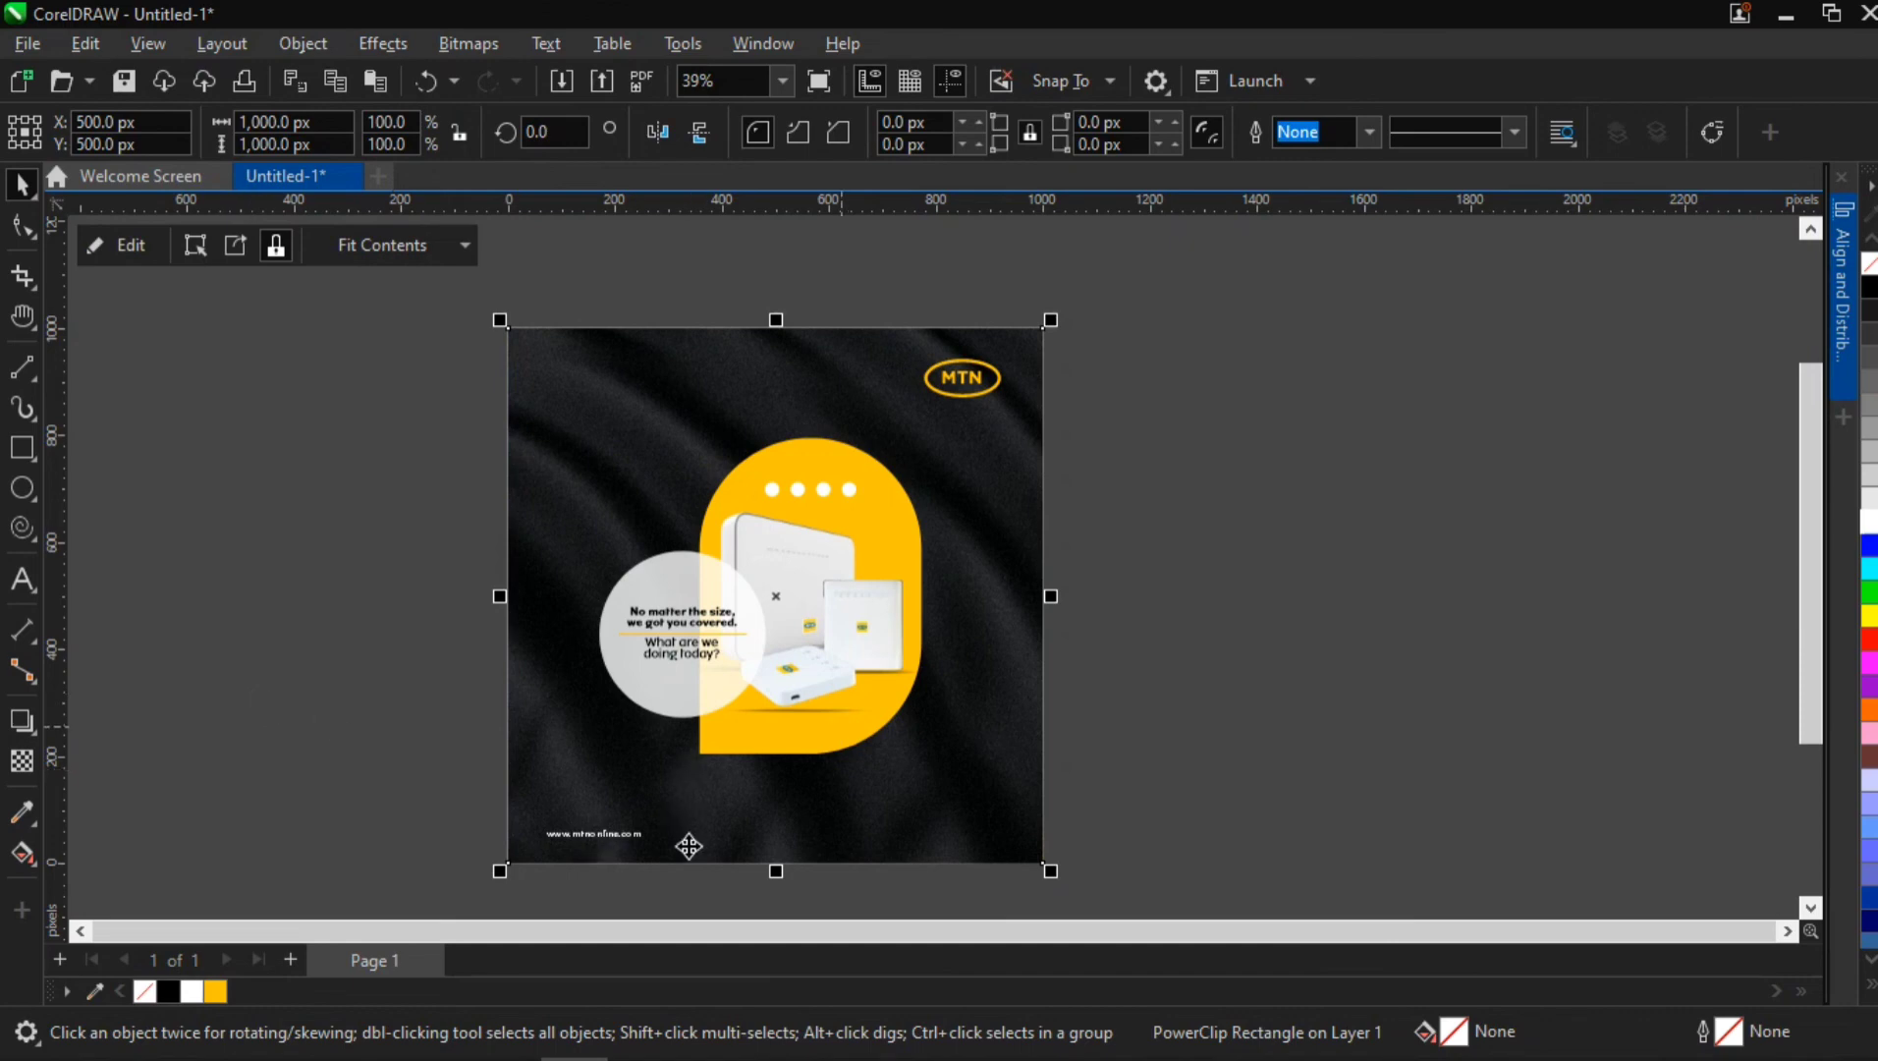
{"action": "scroll", "coordinate": [591, 869], "scroll_direction": "up", "scroll_amount": 5}
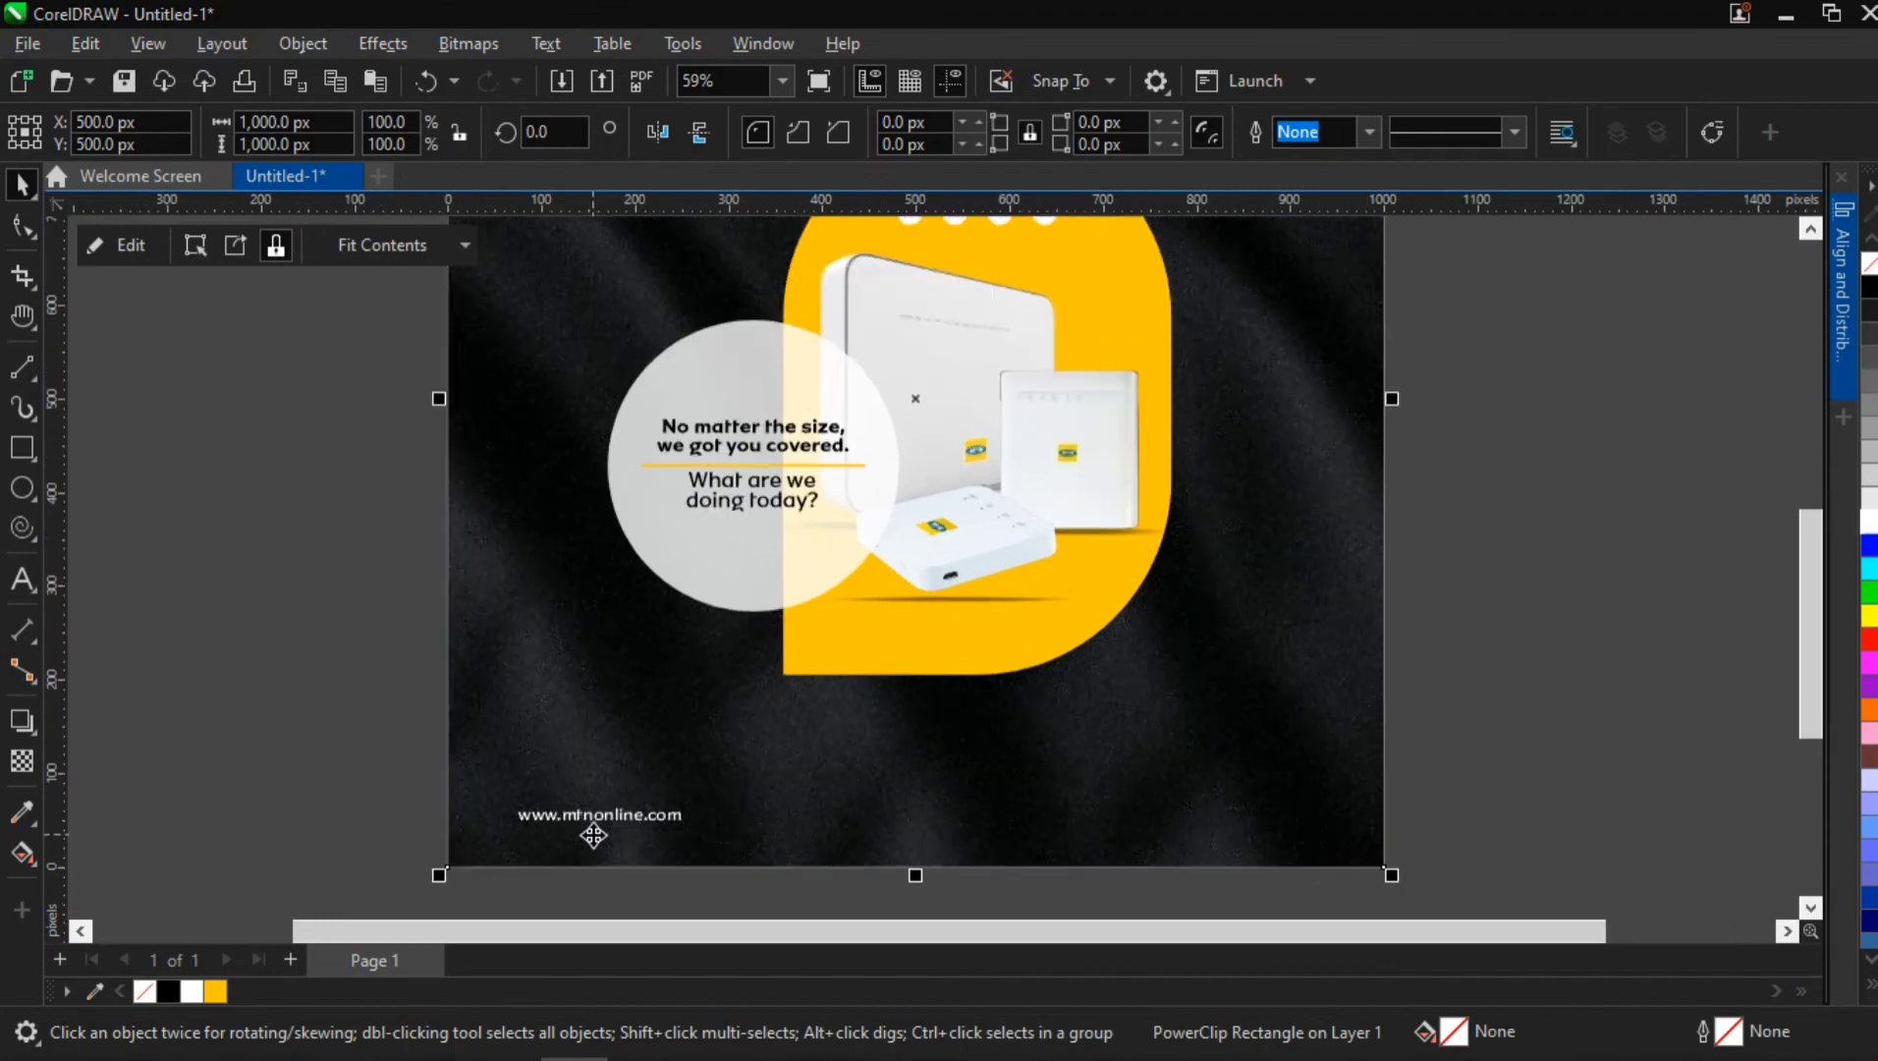
{"action": "scroll", "coordinate": [596, 830], "scroll_direction": "down", "scroll_amount": 4}
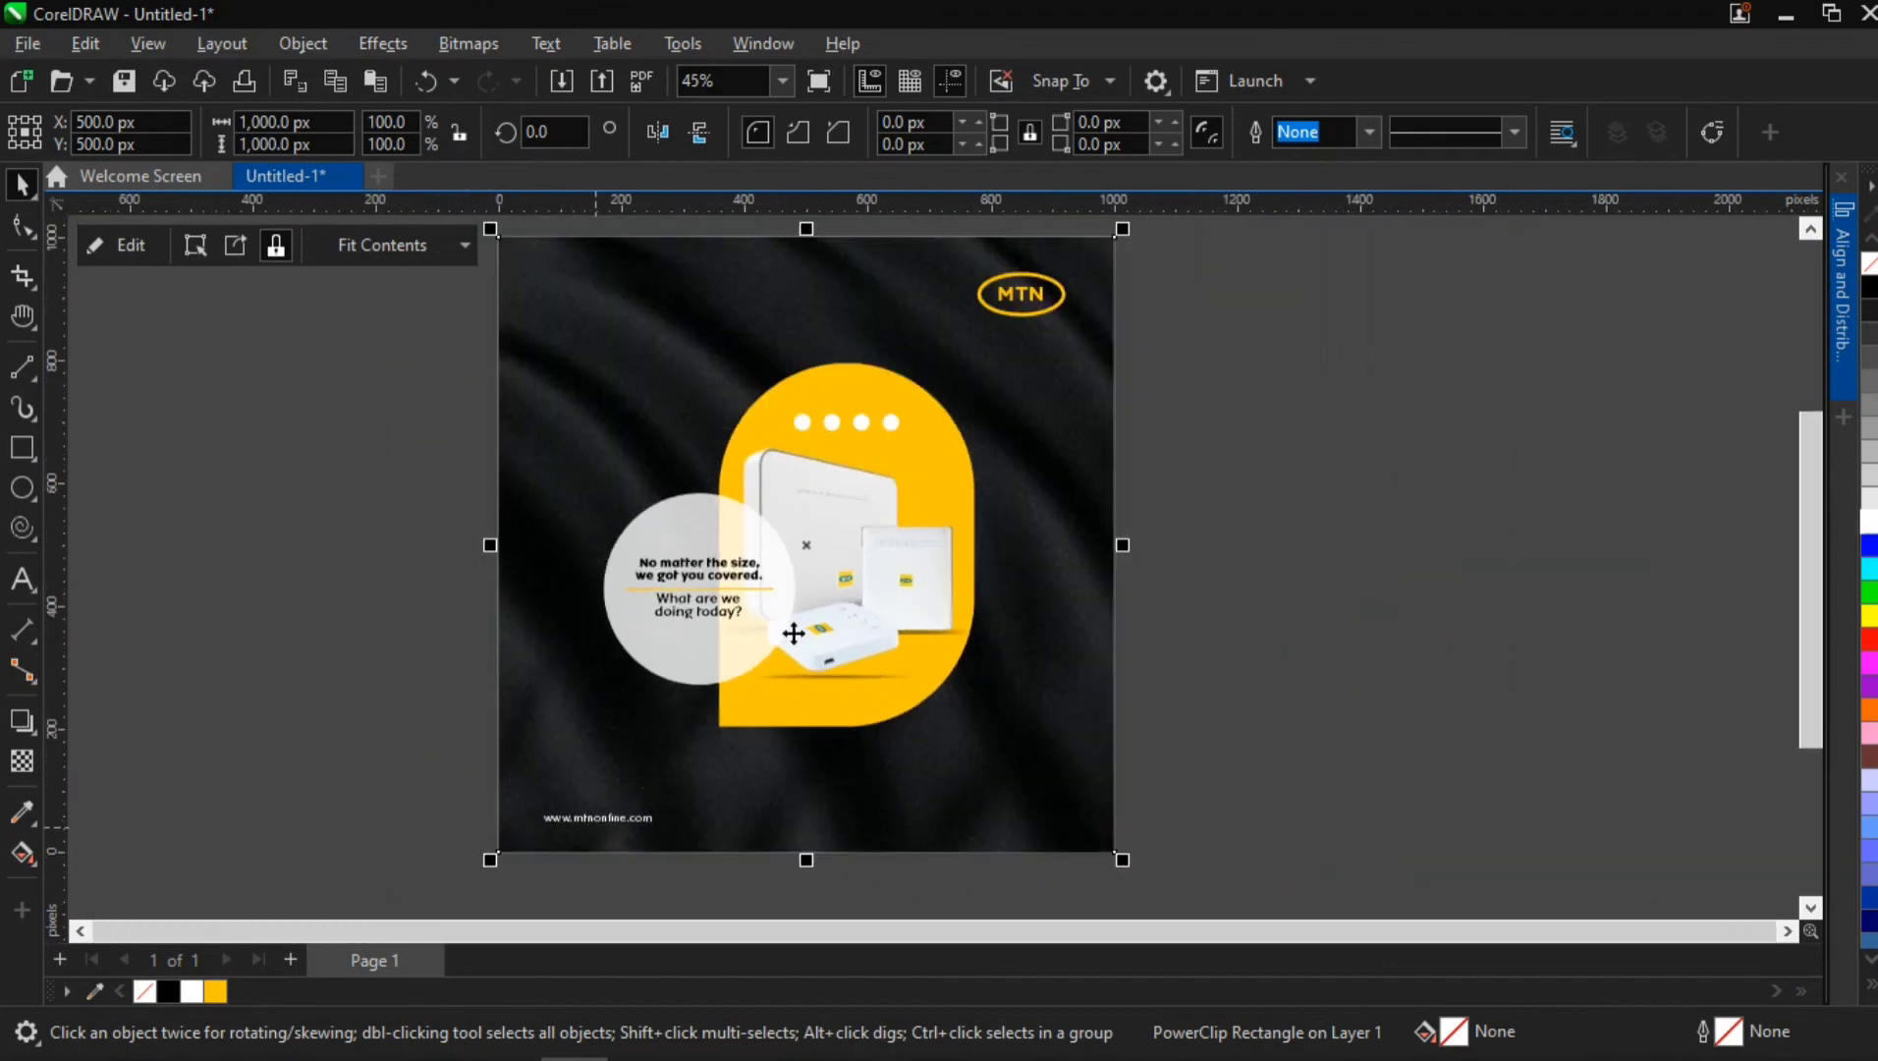
{"action": "scroll", "coordinate": [847, 536], "scroll_direction": "up", "scroll_amount": 2}
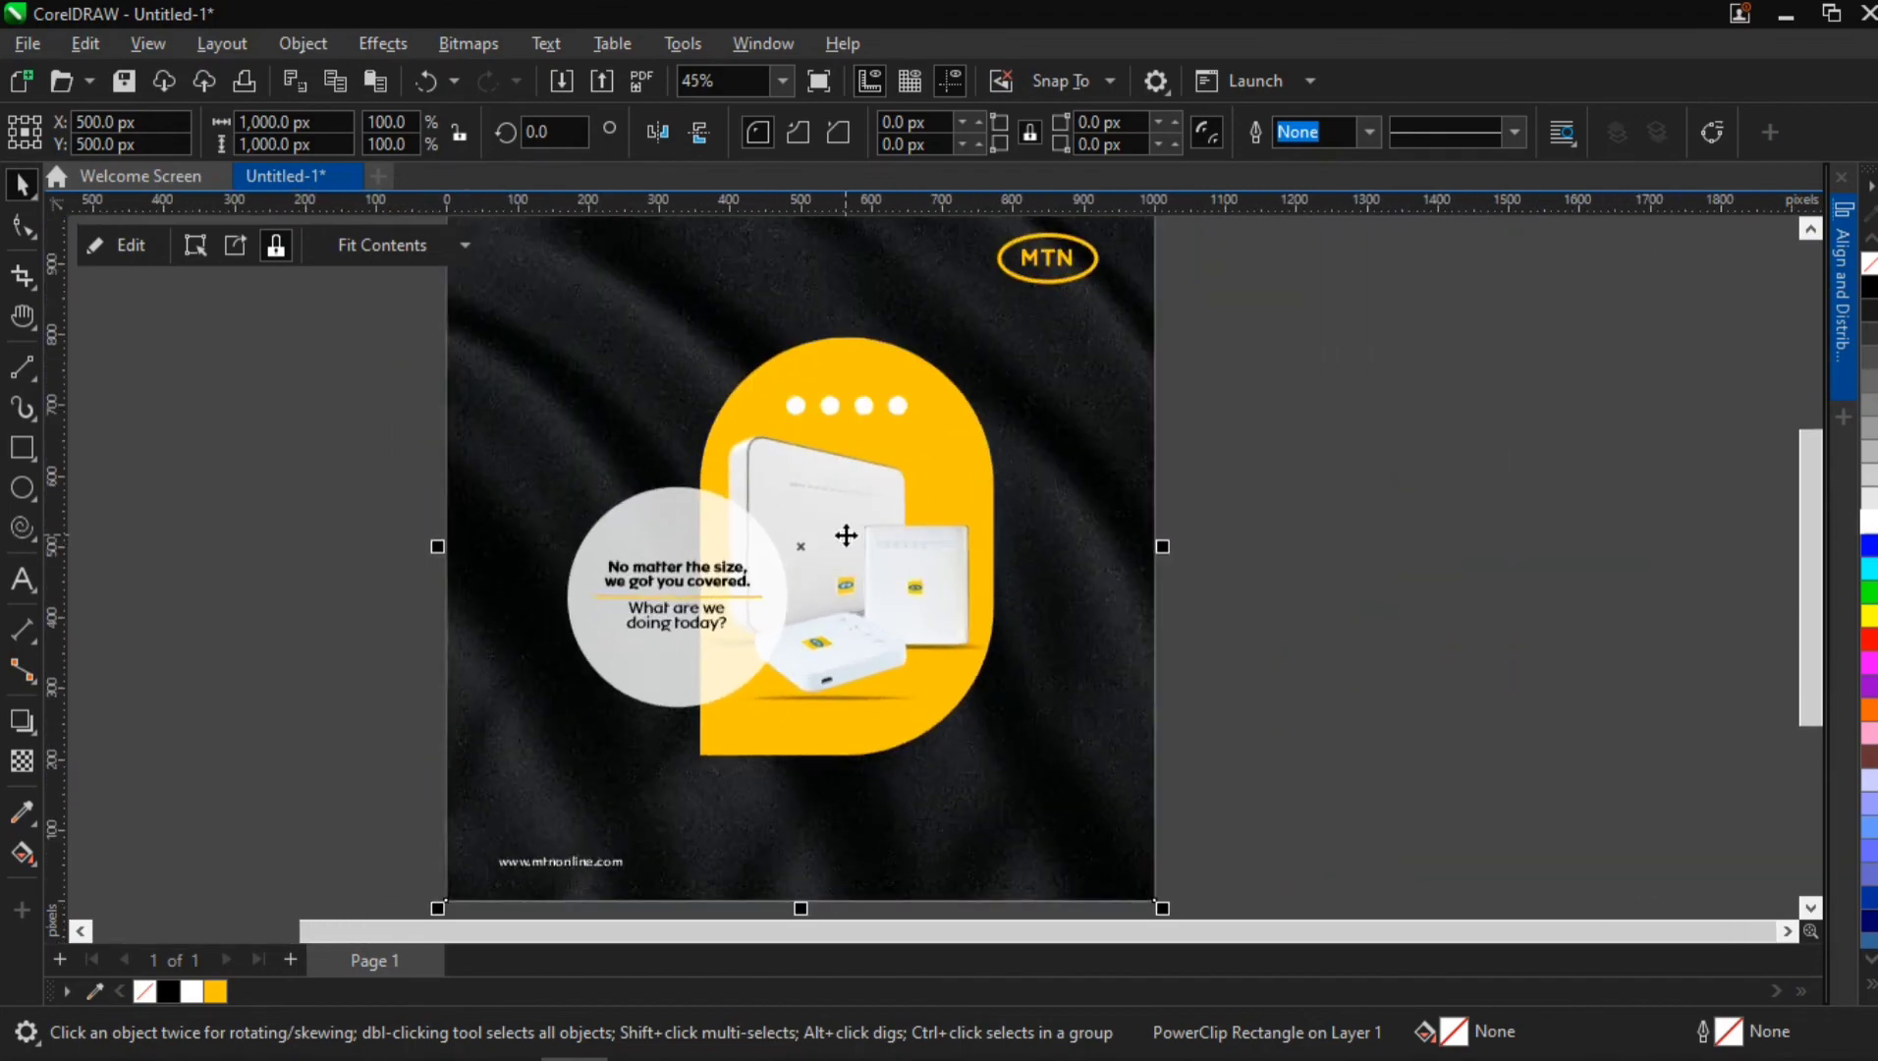
{"action": "scroll", "coordinate": [846, 535], "scroll_direction": "down", "scroll_amount": 2}
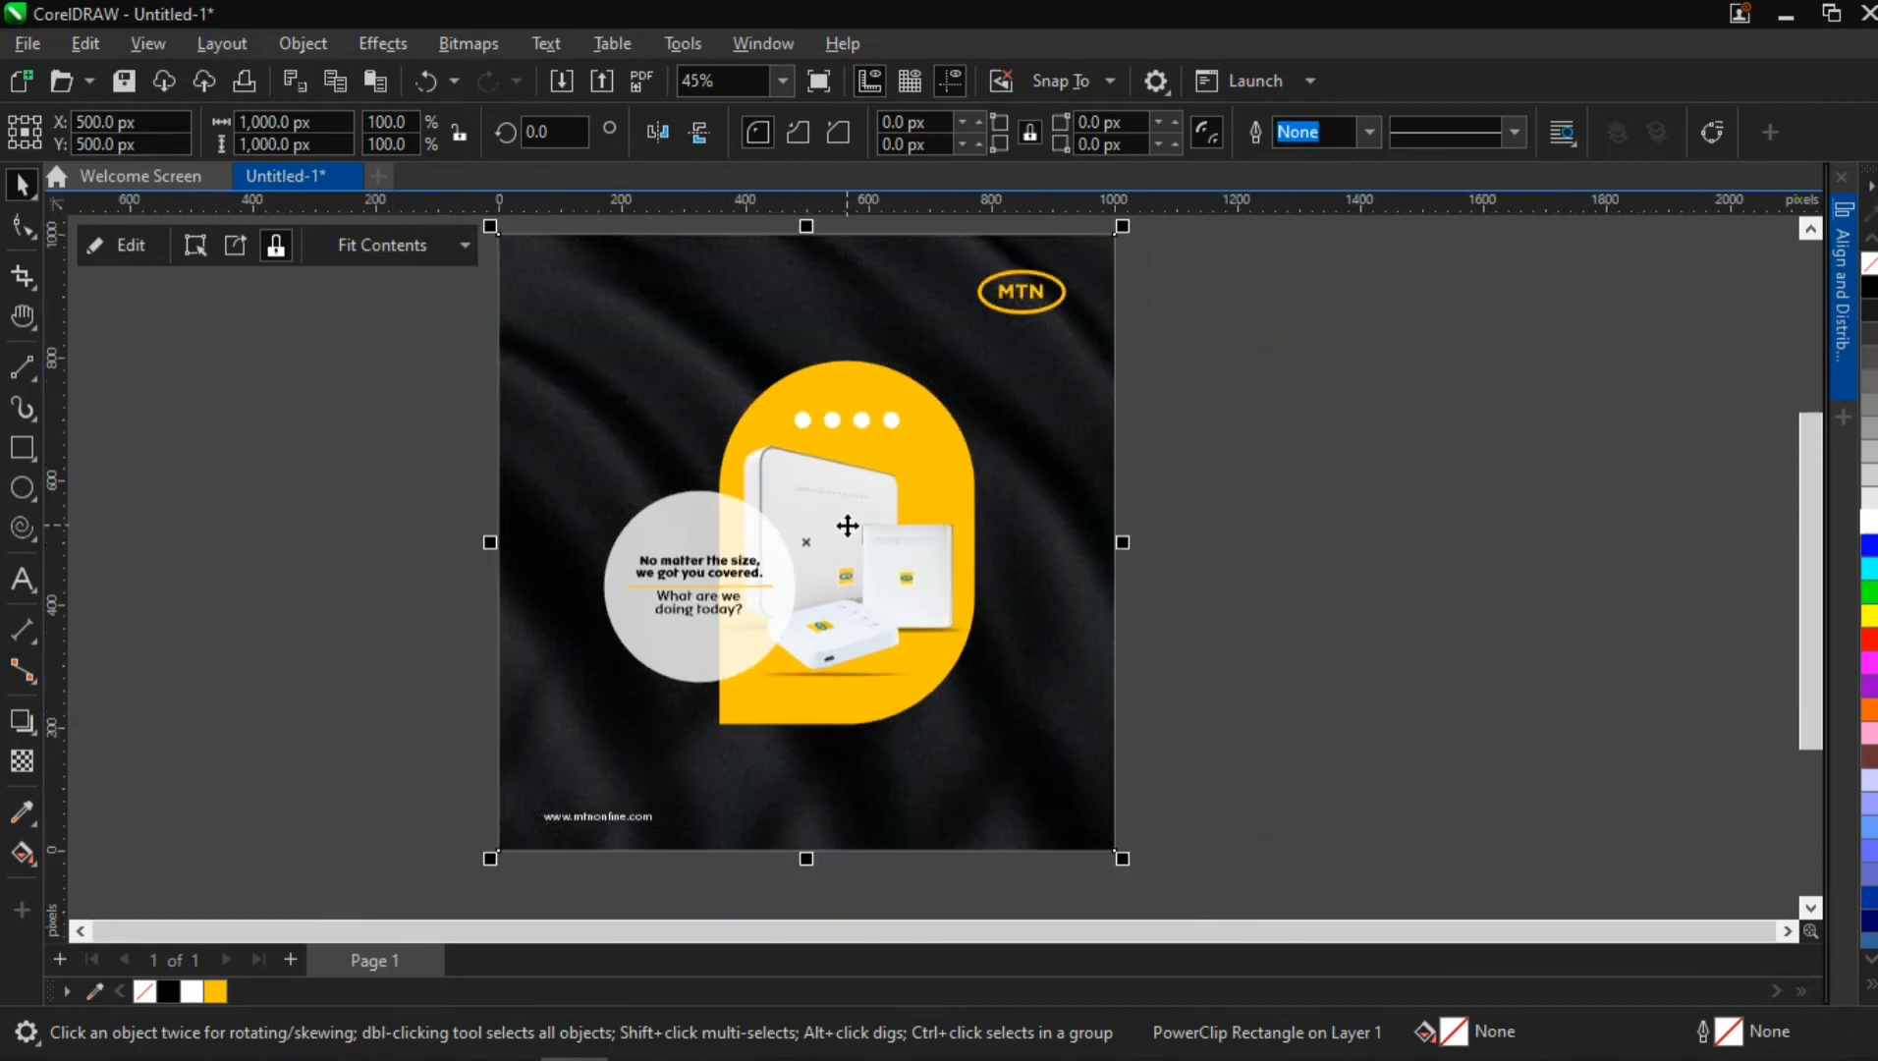
Scale the MTN logo inside the PowerClip down to about 110 px wide, towards its upper outer corner, and finish editing
{"action": "double_click", "coordinate": [1027, 356]}
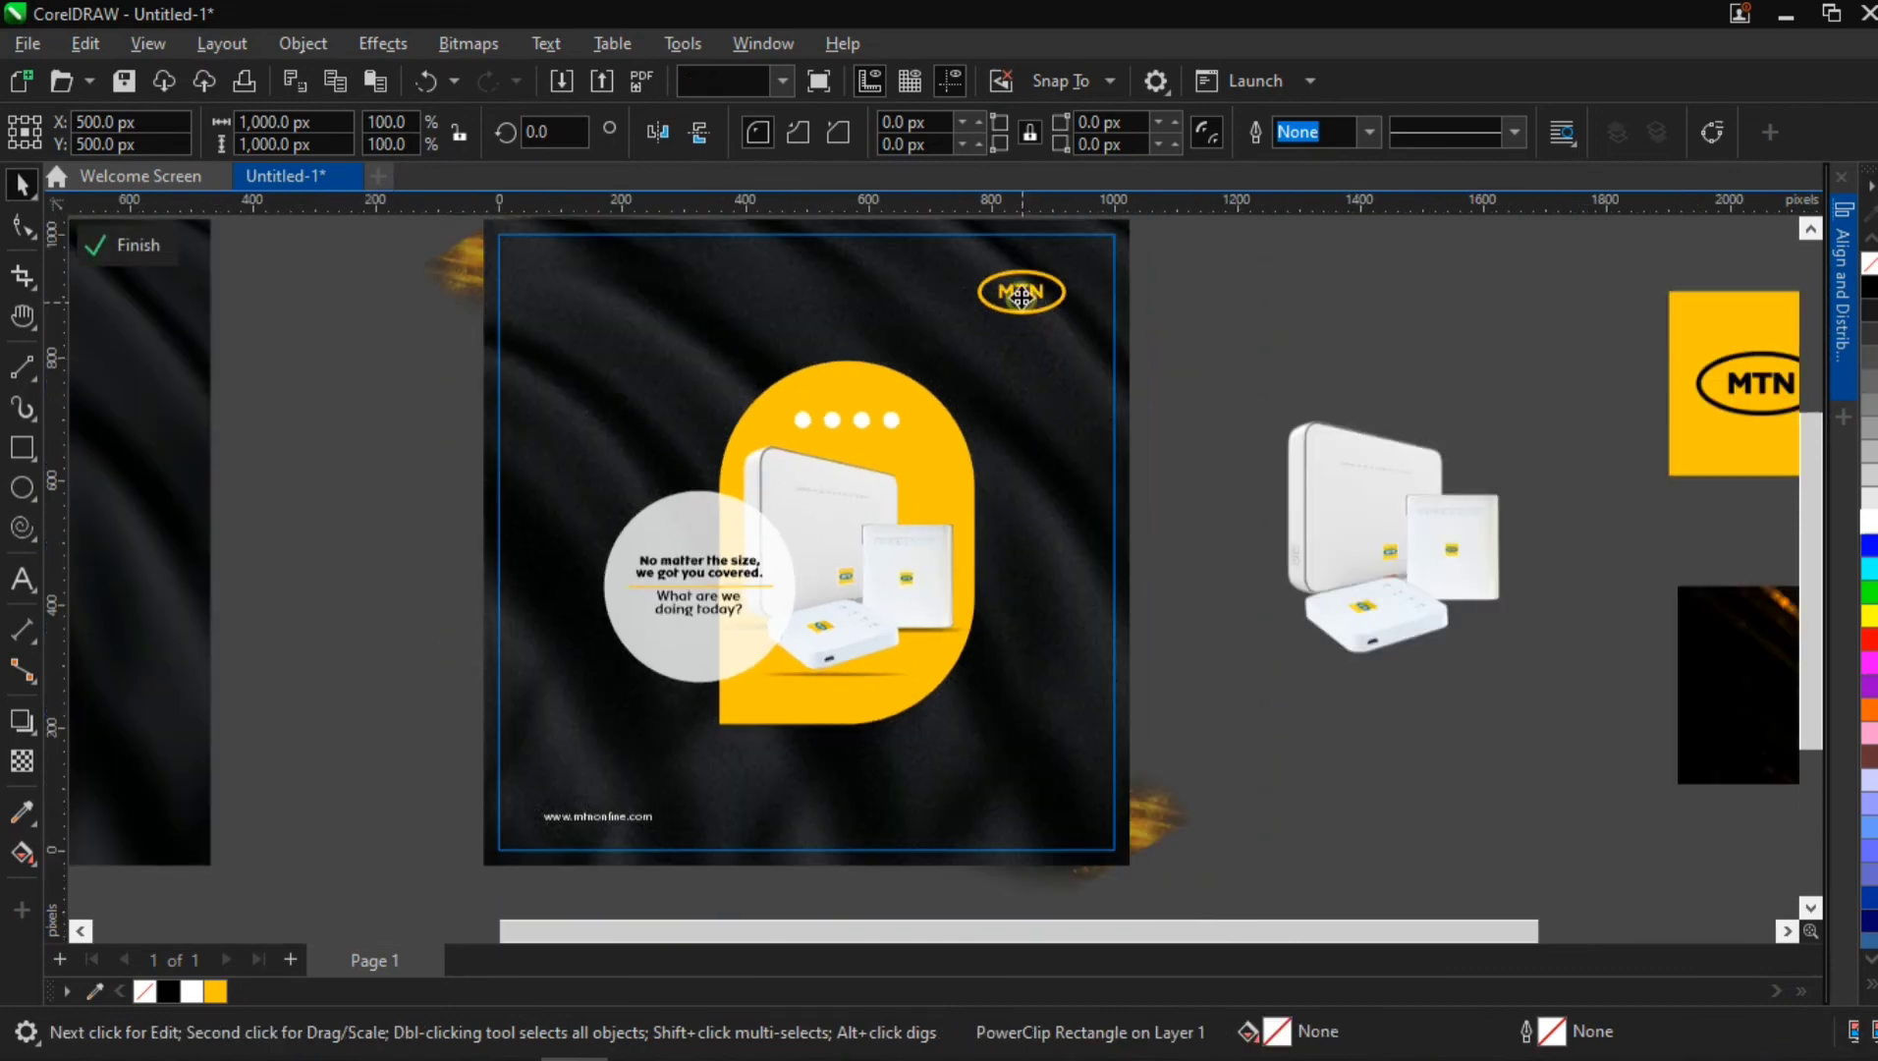
{"action": "left_click", "coordinate": [1017, 296]}
{"action": "left_click_drag", "start_coordinate": [976, 324], "coordinate": [985, 319]}
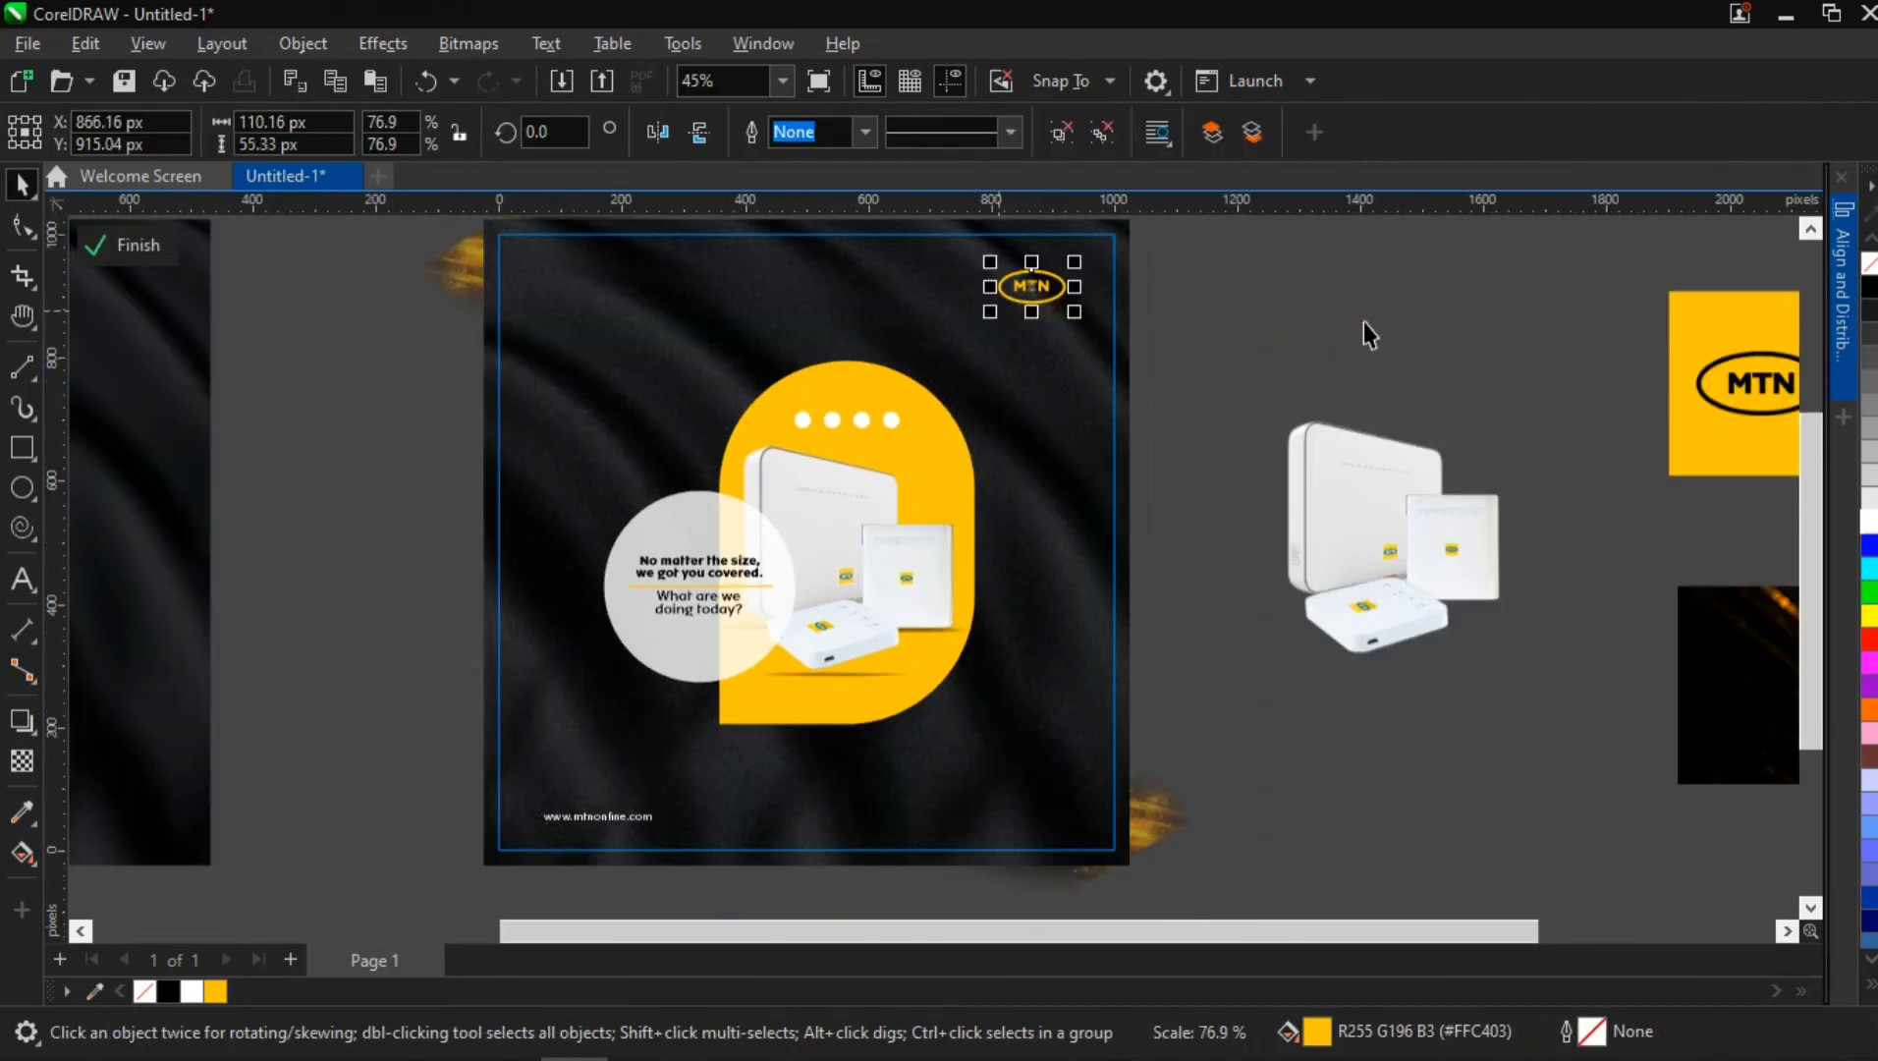
{"action": "left_click", "coordinate": [1223, 648]}
Group the MTN logo with the web address, centre the group on the page at 500, 500 px, ungroup it and finish editing the PowerClip
{"action": "double_click", "coordinate": [928, 475]}
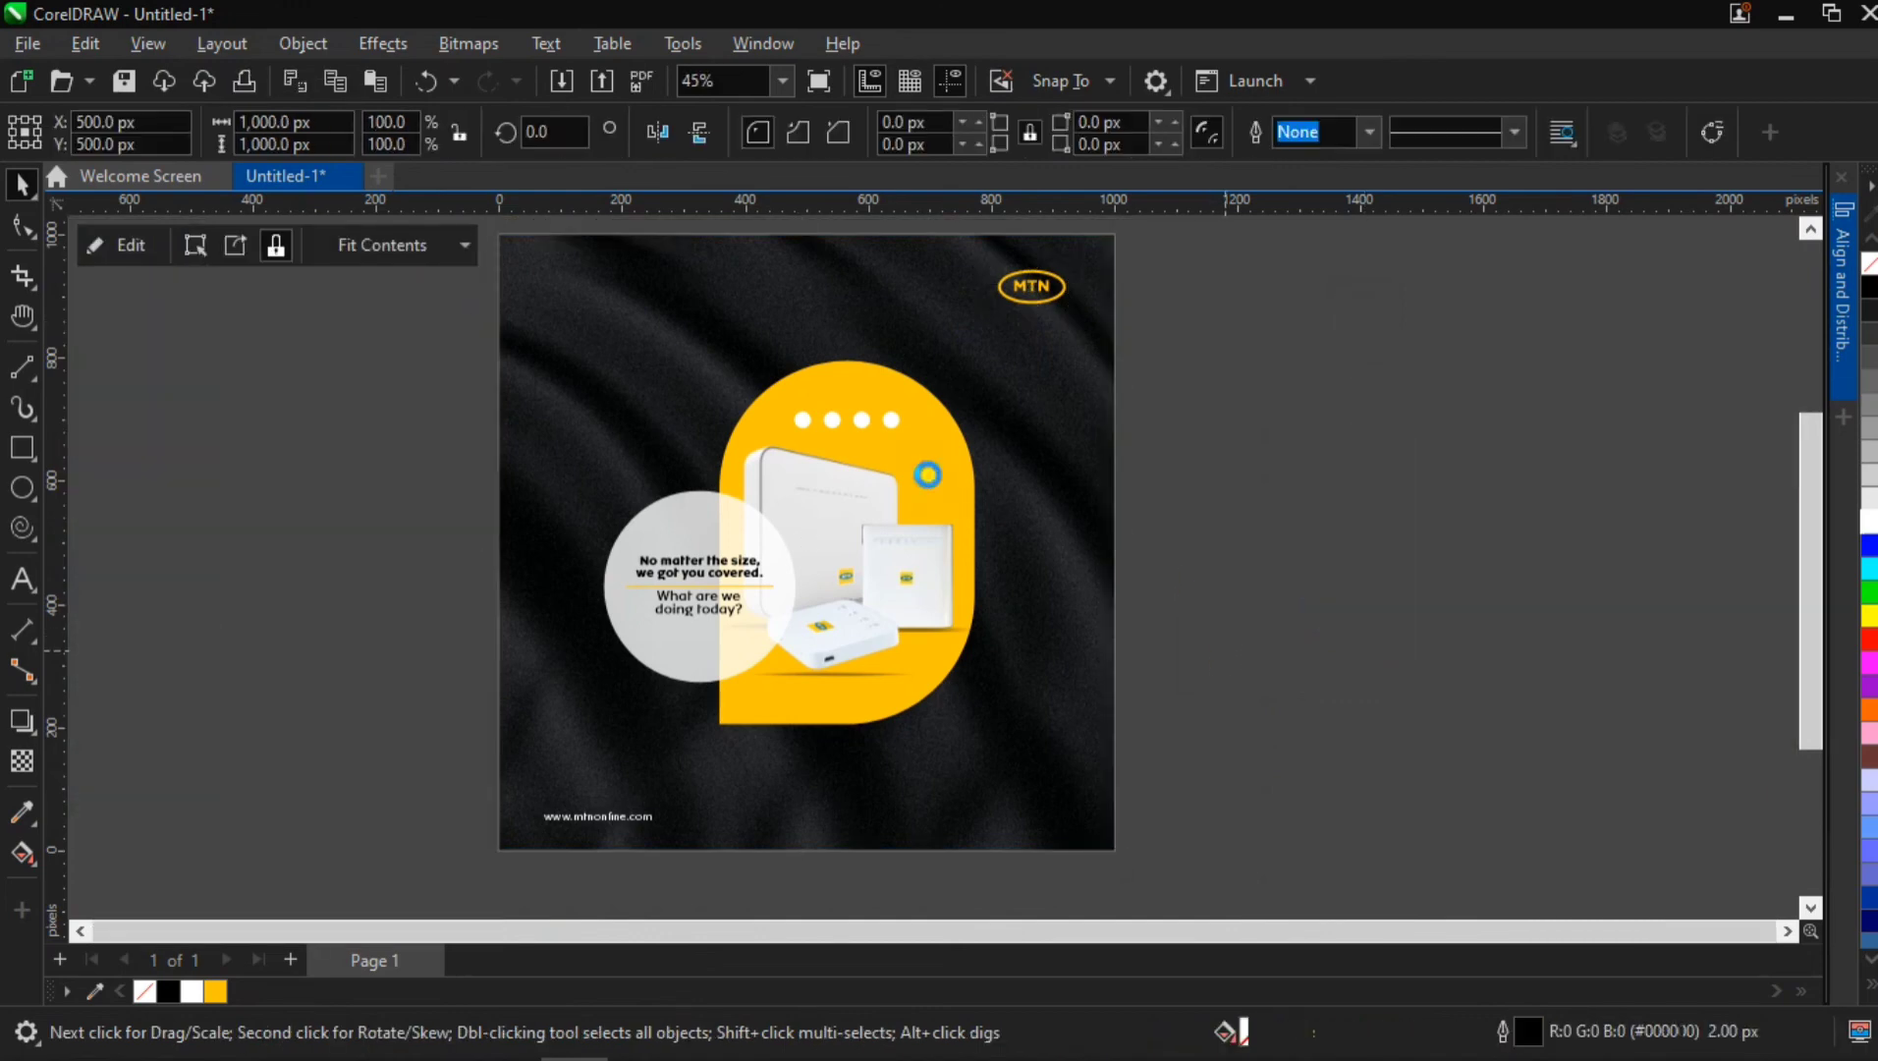
{"action": "left_click", "coordinate": [1012, 299]}
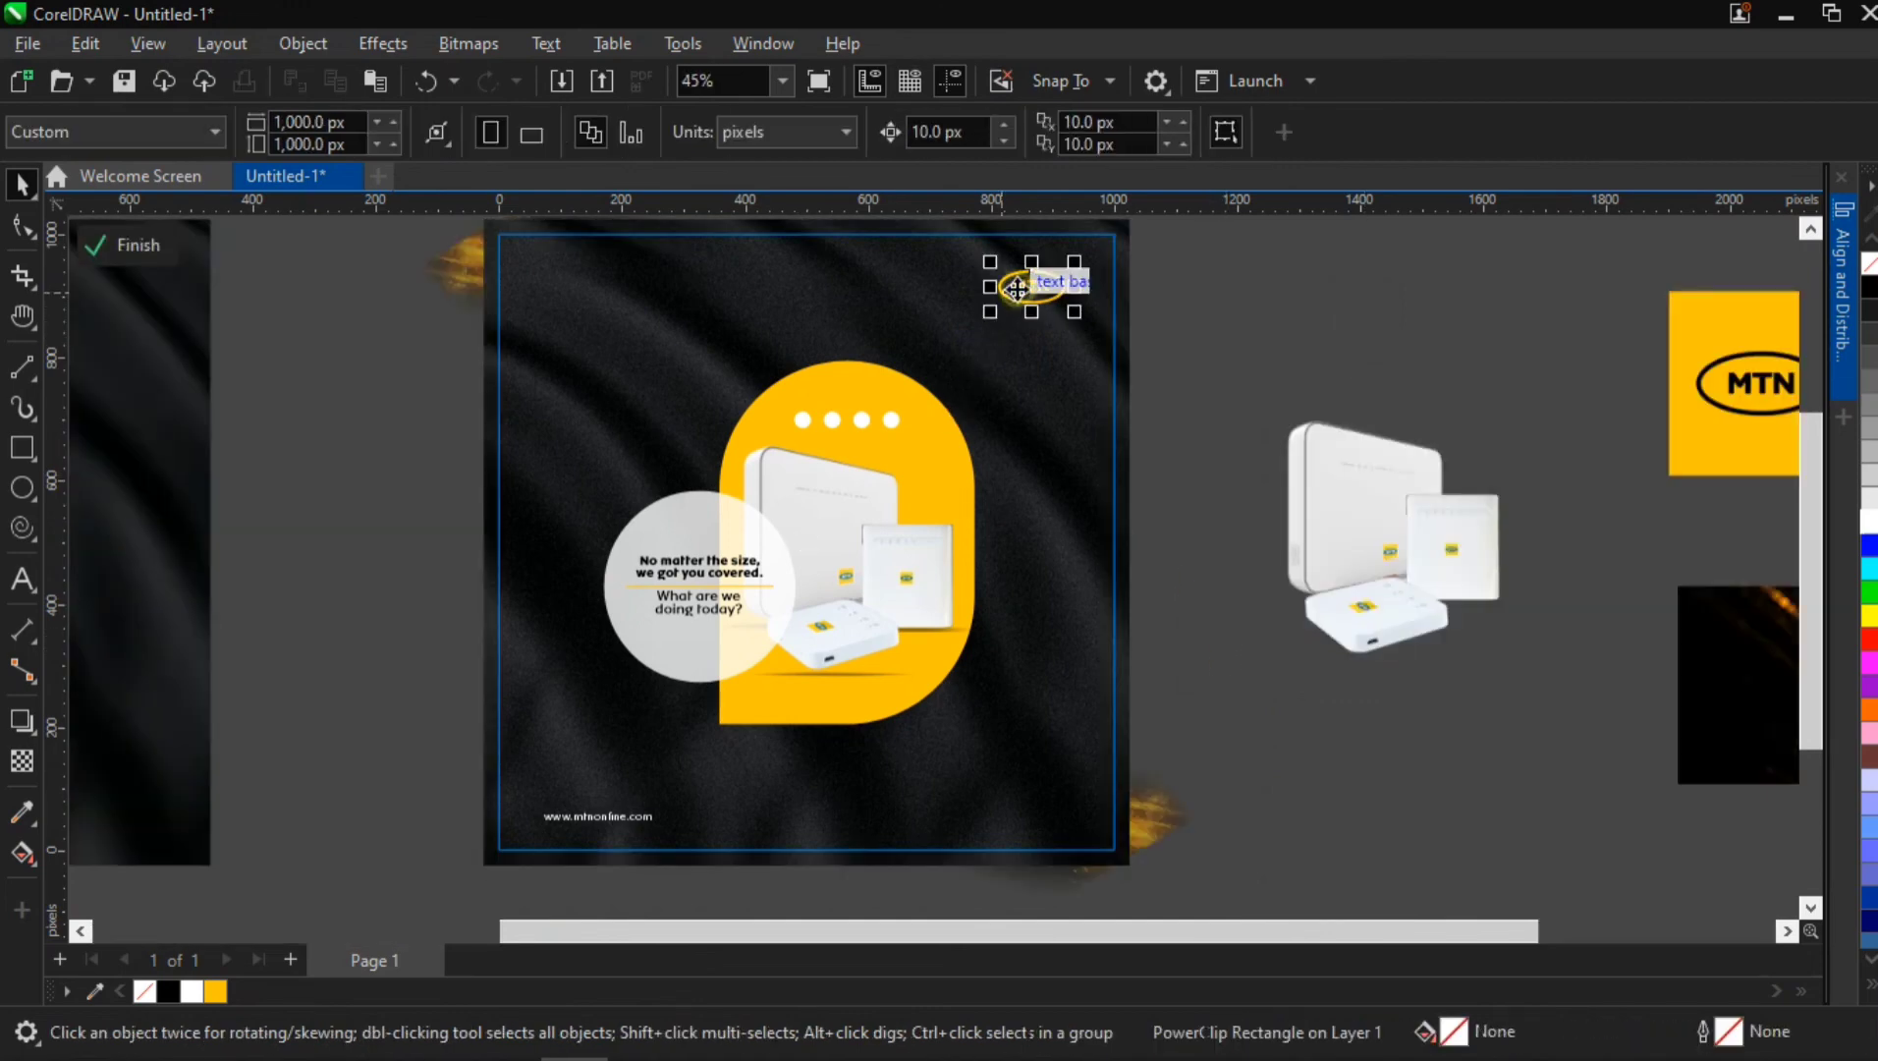
{"action": "left_click", "coordinate": [579, 819], "text": "shift"}
{"action": "key", "text": "ctrl+g"}
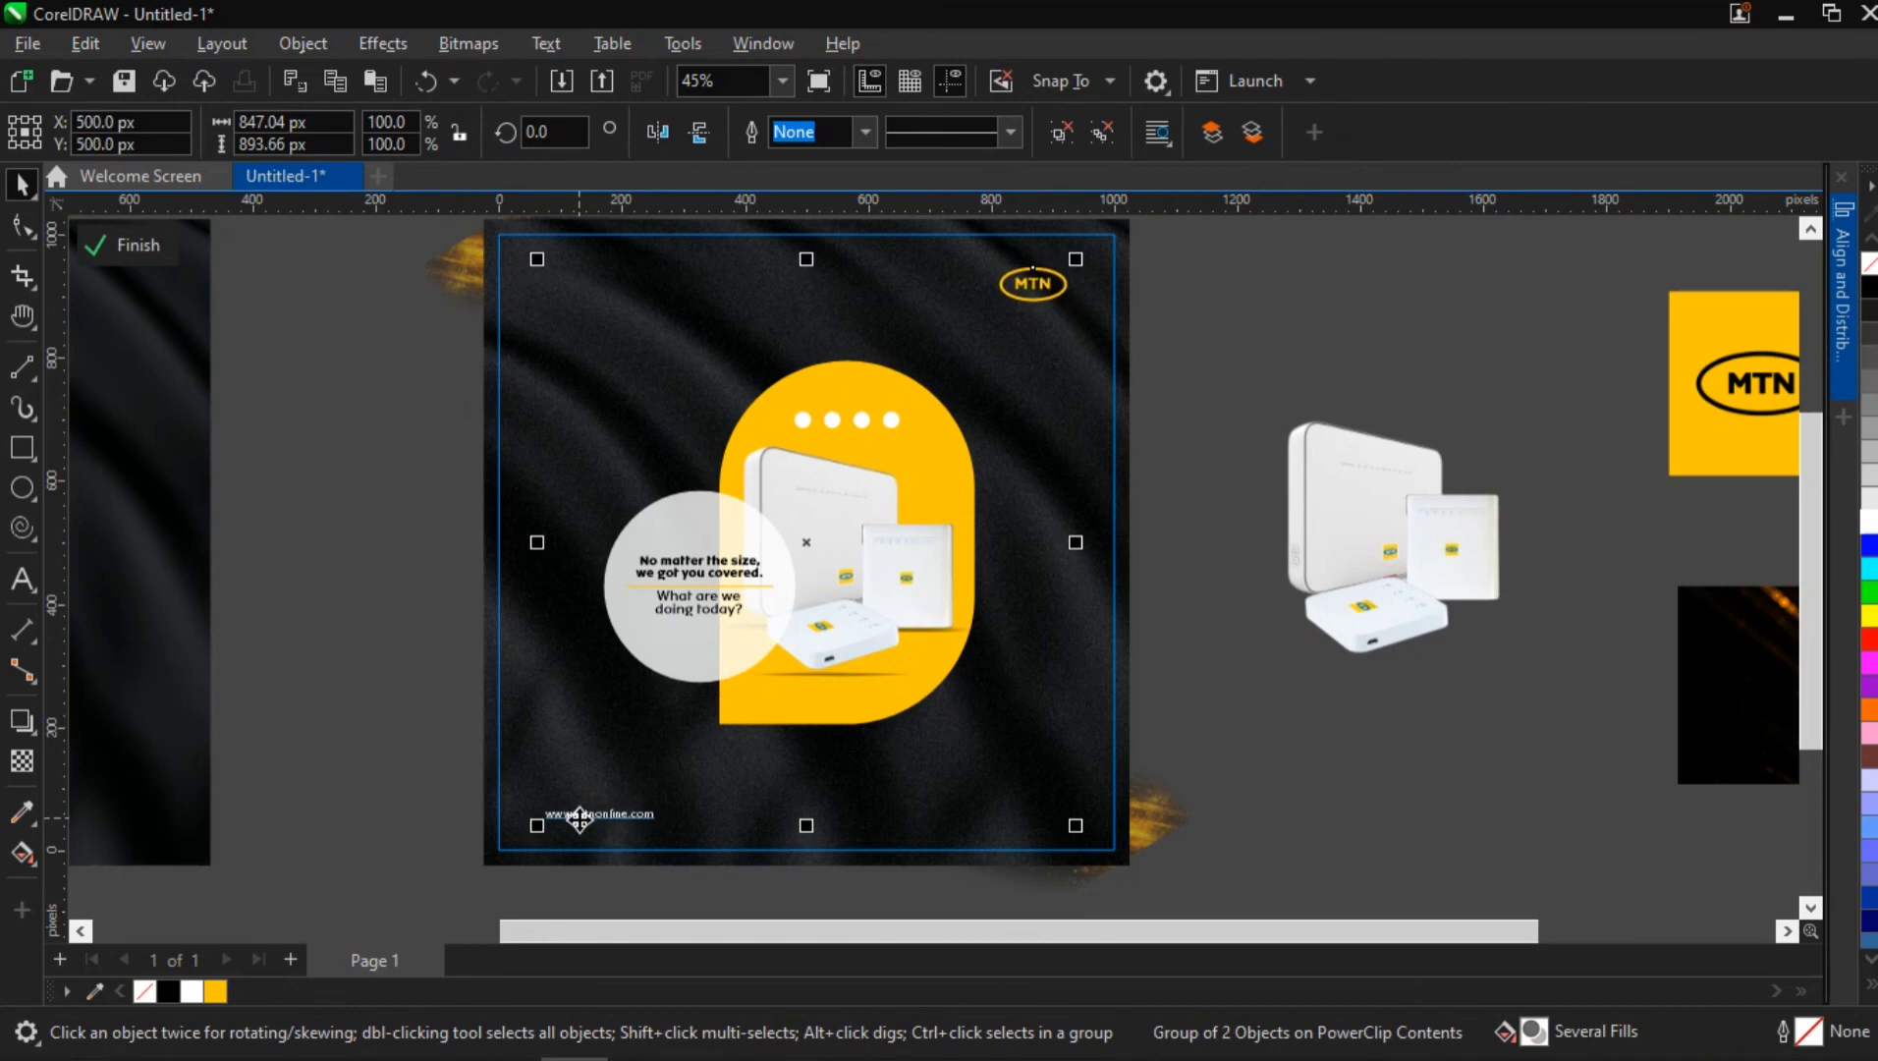
{"action": "key", "text": "ctrl+u"}
{"action": "left_click", "coordinate": [386, 716], "text": "ctrl"}
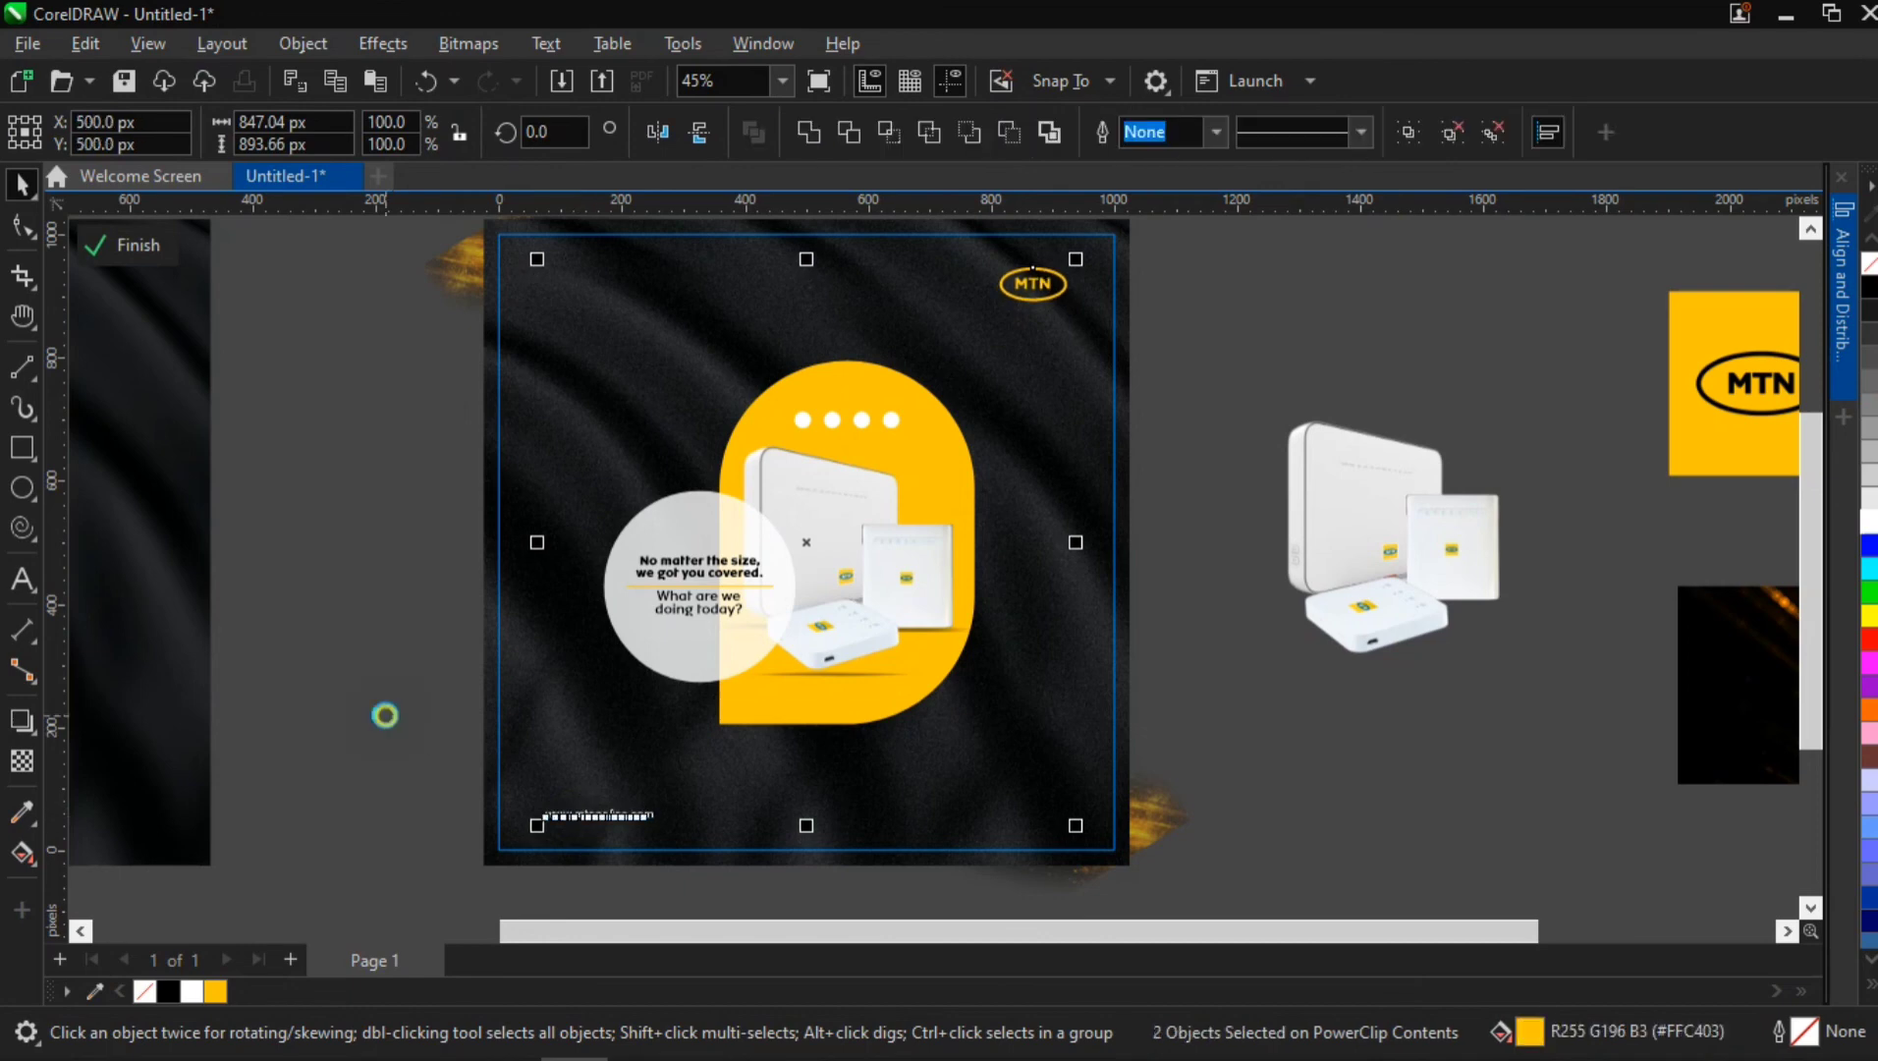
{"action": "left_click_drag", "start_coordinate": [1115, 504], "coordinate": [1069, 546]}
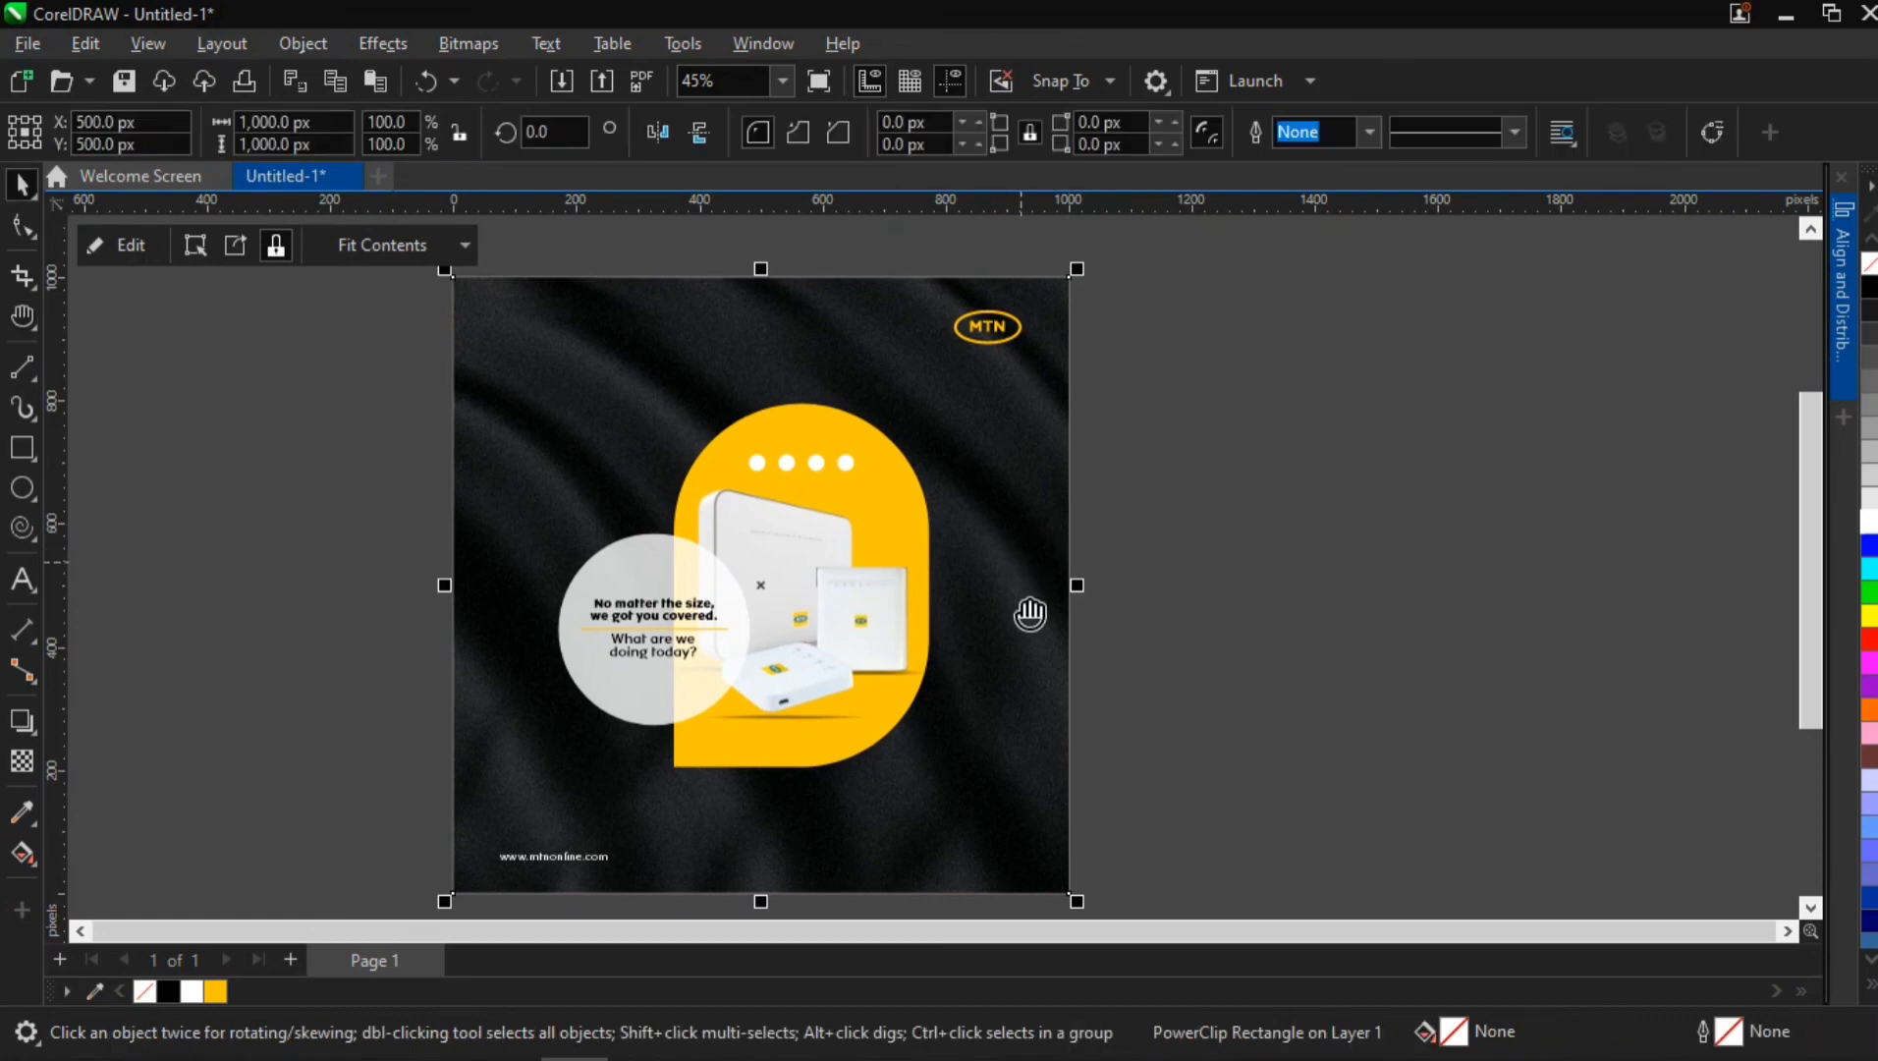
{"action": "left_click_drag", "start_coordinate": [1031, 616], "coordinate": [1043, 590]}
{"action": "left_click", "coordinate": [1244, 512]}
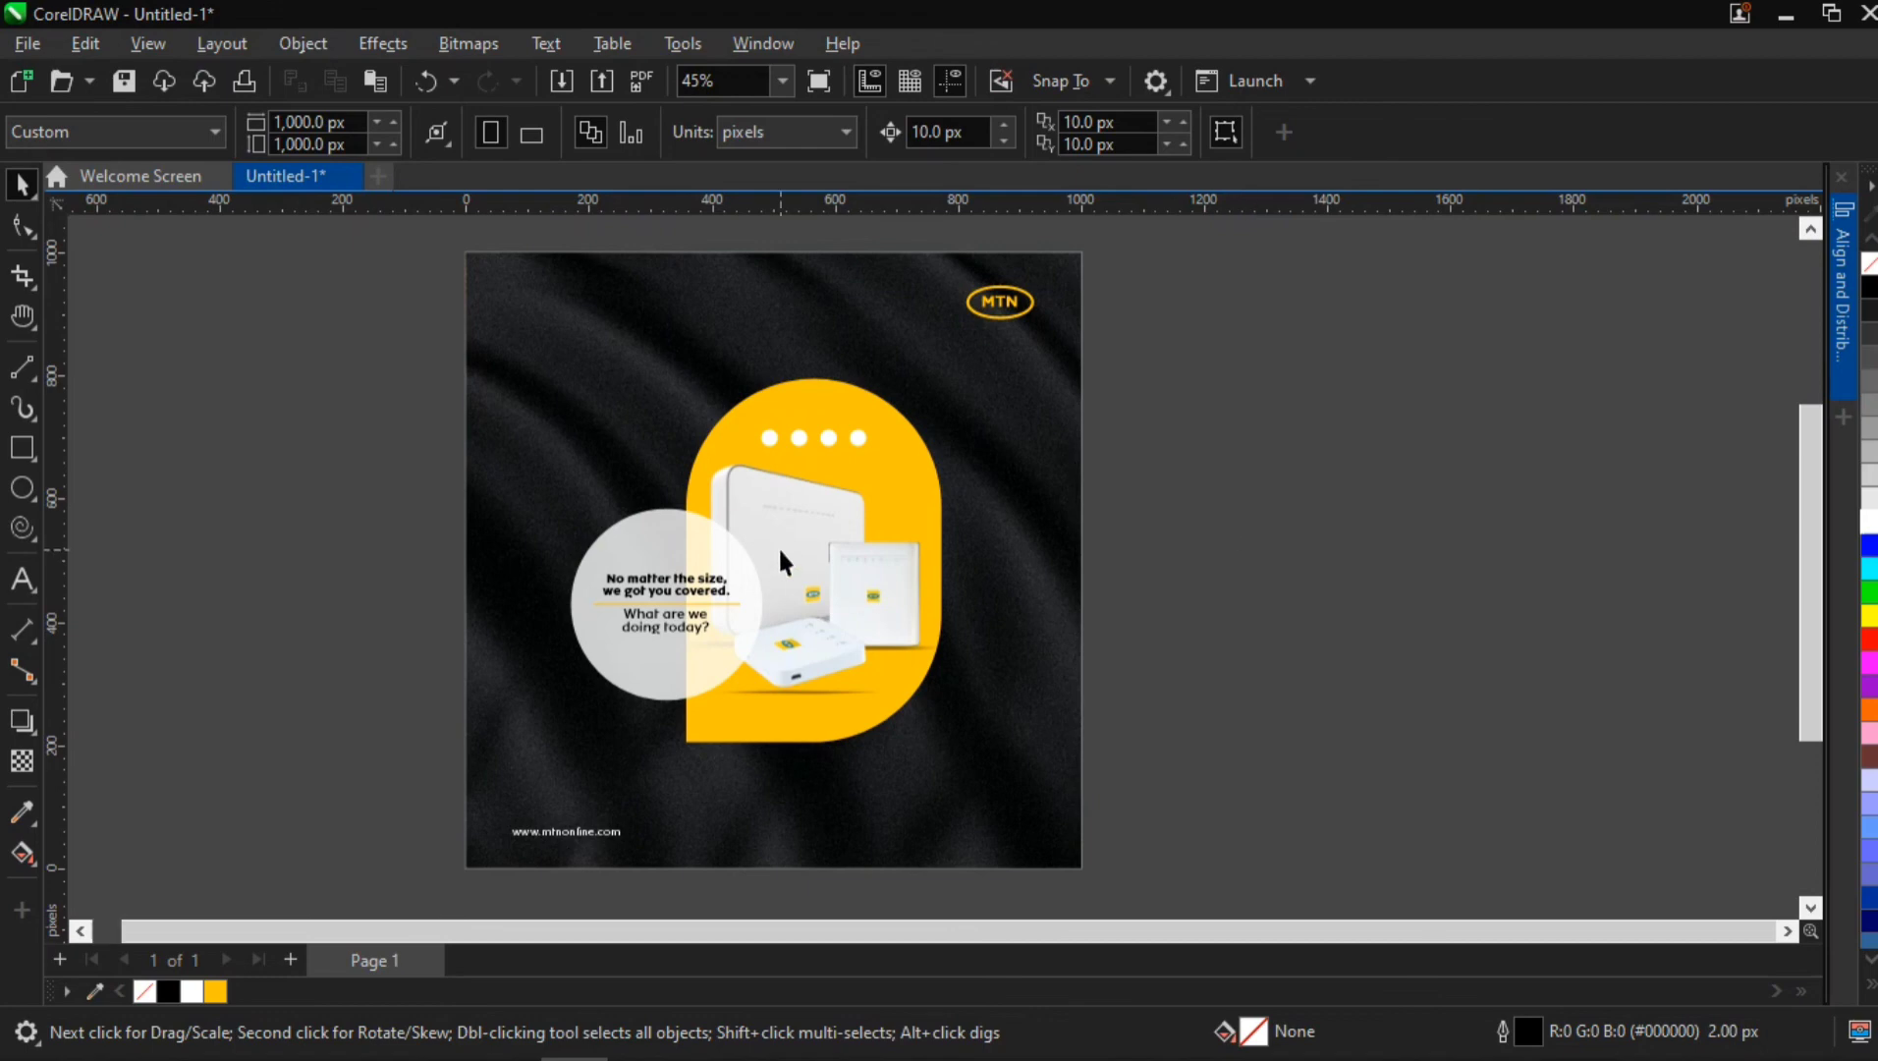
{"action": "scroll", "coordinate": [778, 546], "scroll_direction": "up", "scroll_amount": 2}
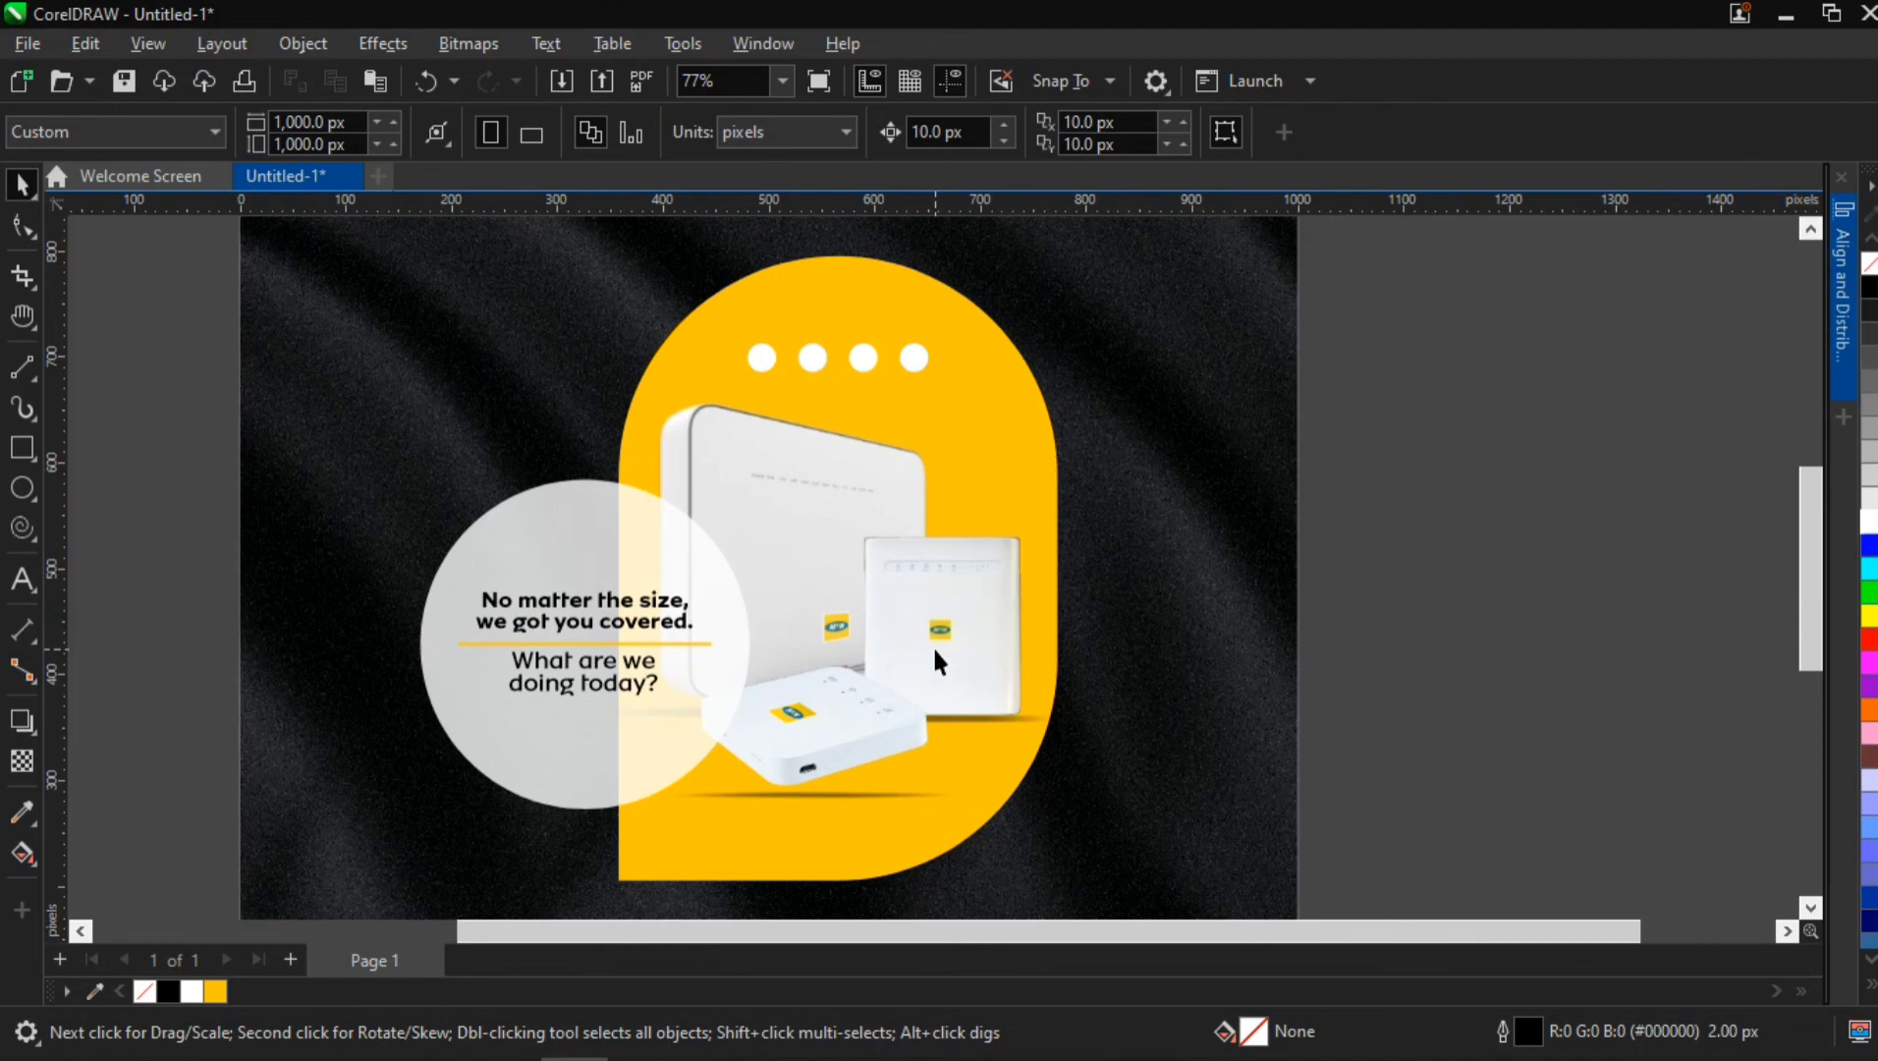
{"action": "scroll", "coordinate": [933, 656], "scroll_direction": "down", "scroll_amount": 4}
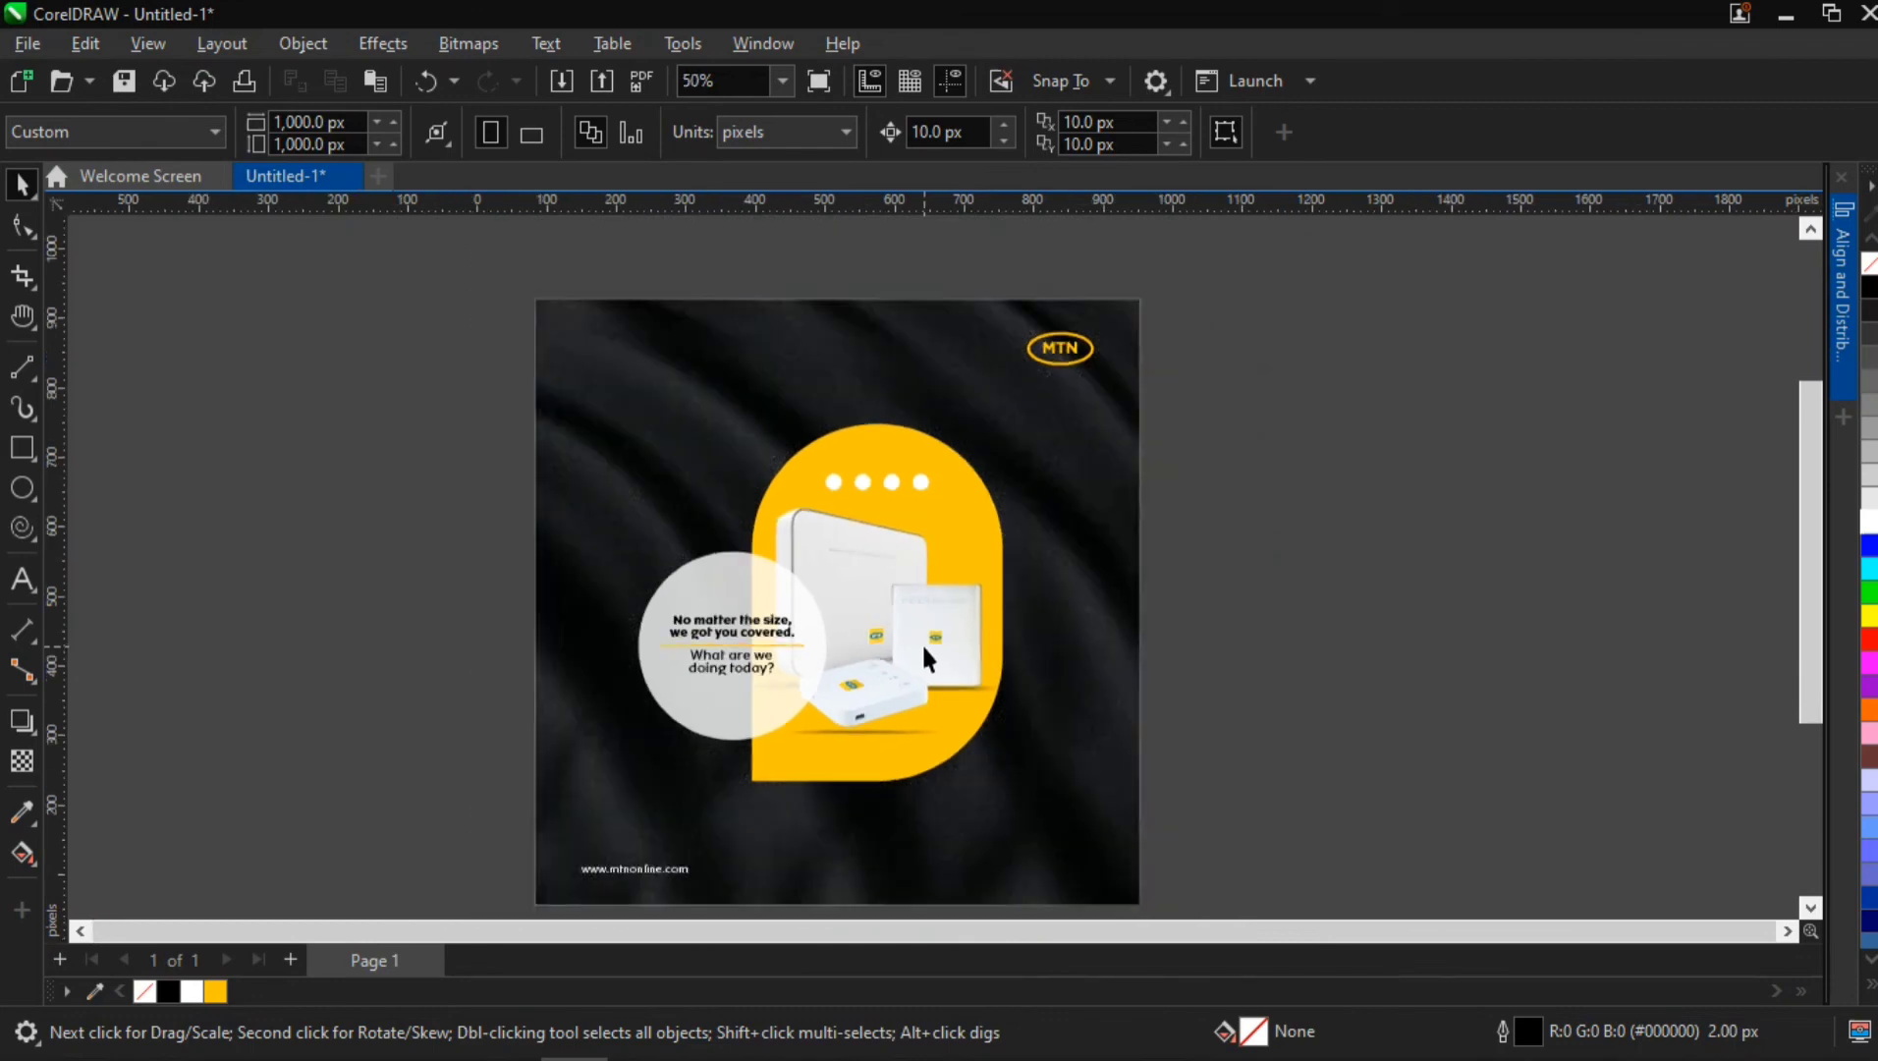